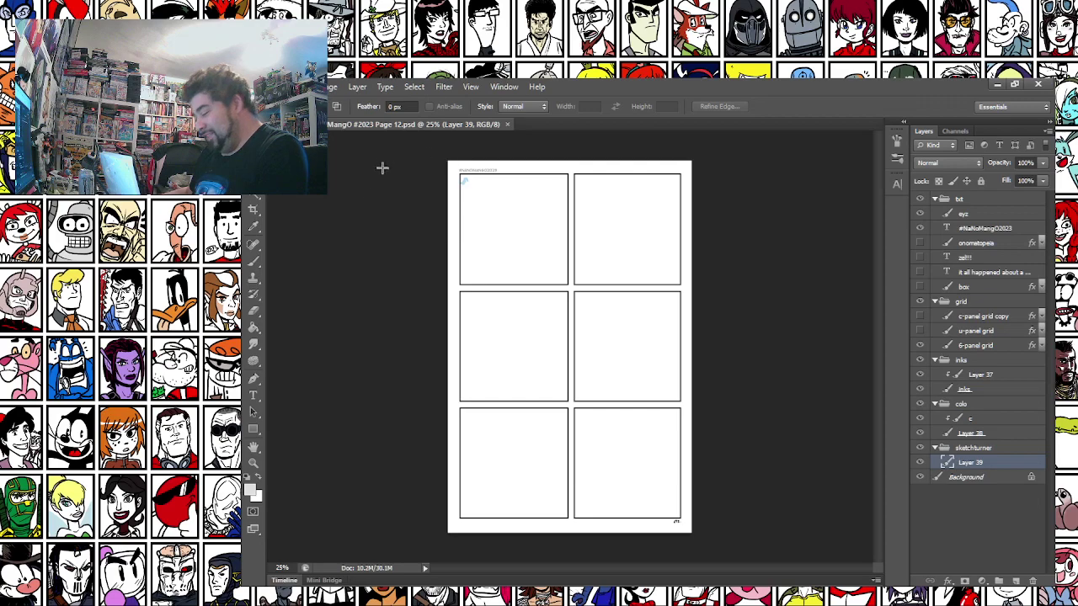
Set the foreground colour to the light blue sampled from the small mark in the comic page's first panel
{"action": "scroll", "coordinate": [443, 181], "scroll_direction": "up", "scroll_amount": 6}
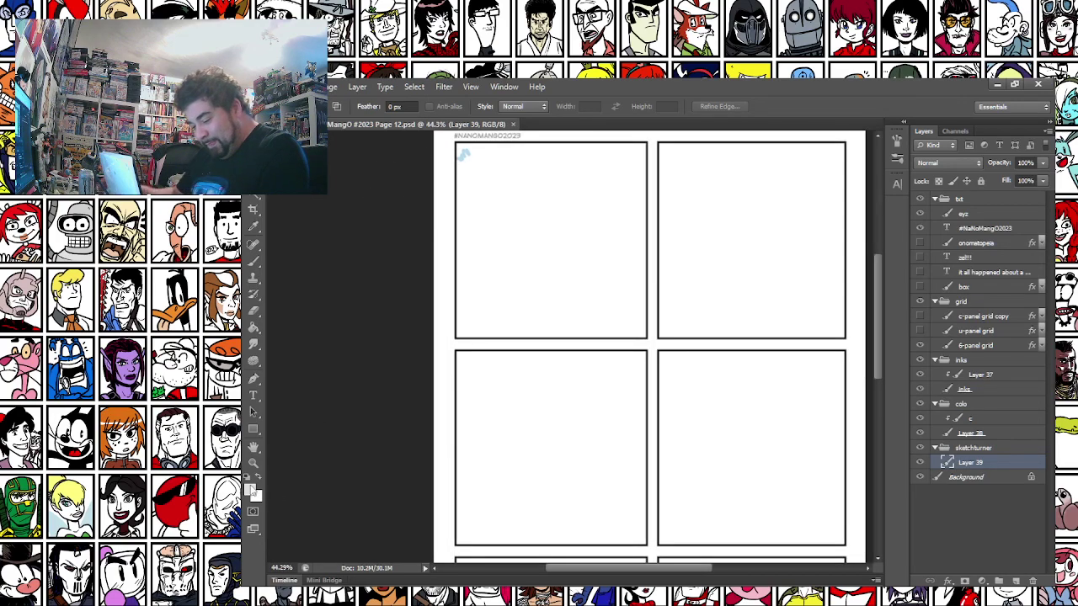
{"action": "left_click", "coordinate": [251, 490]}
{"action": "left_click", "coordinate": [464, 153]}
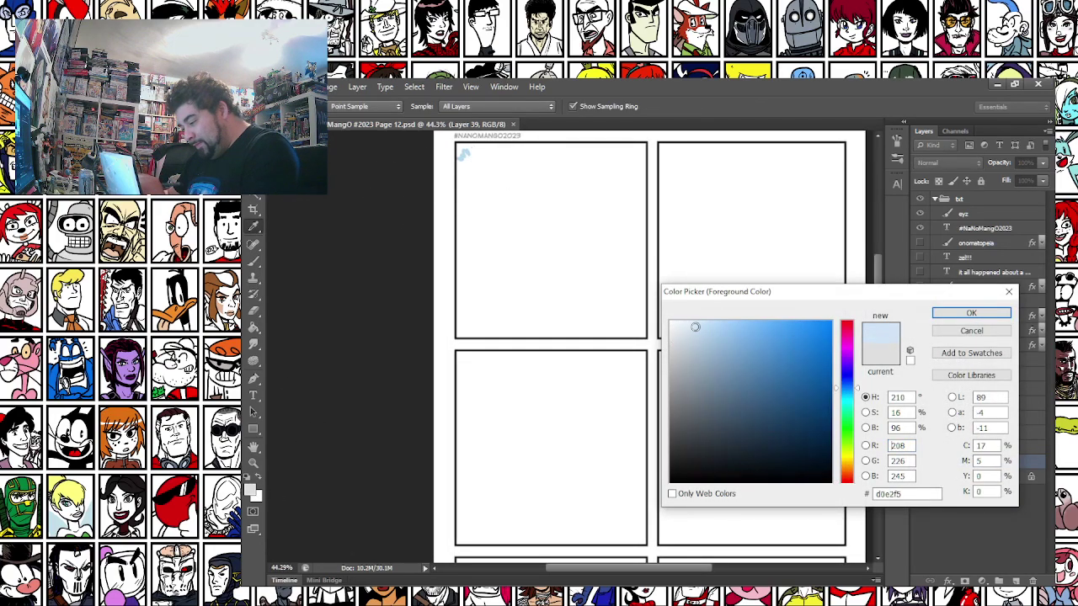
{"action": "key", "text": "Return"}
{"action": "key", "text": "m"}
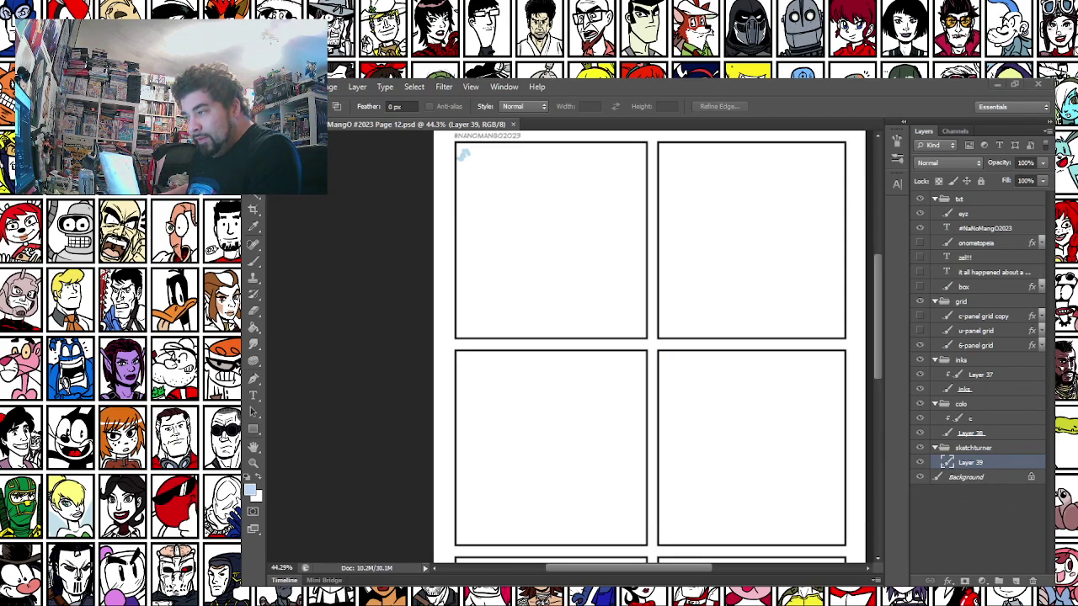
Open the blue character reference sketch and detach it from the comic page into its own window
{"action": "left_click_drag", "start_coordinate": [428, 539], "coordinate": [636, 82]}
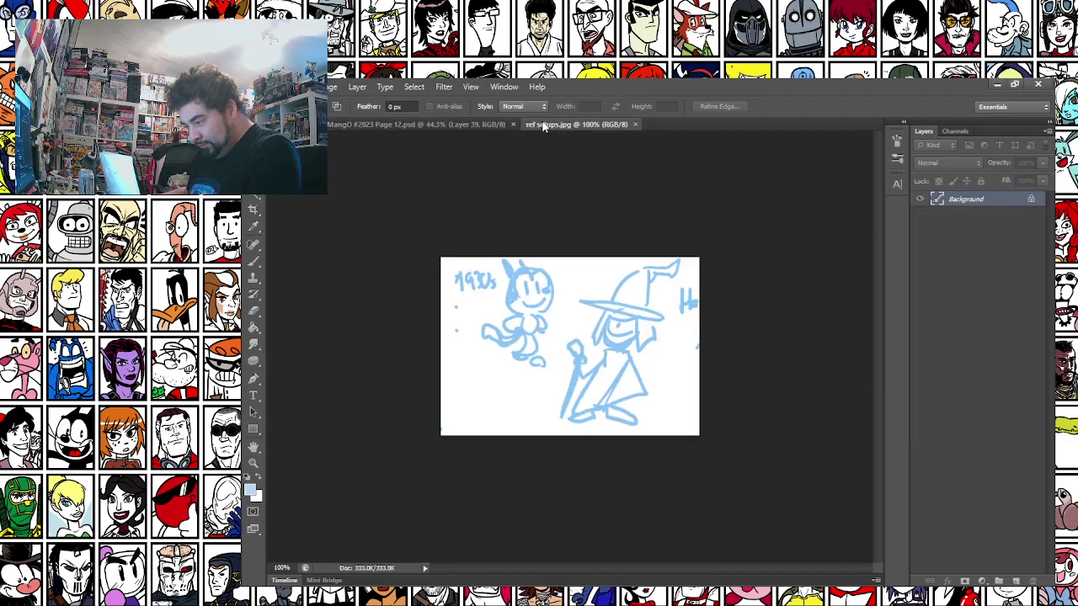
{"action": "left_click_drag", "start_coordinate": [544, 125], "coordinate": [553, 313]}
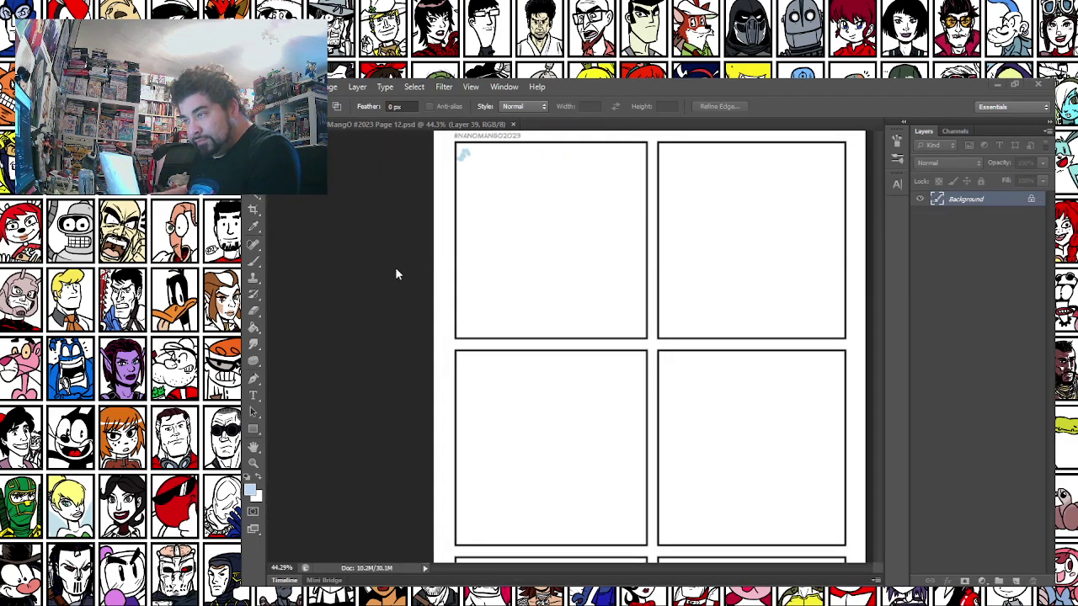
Choose the Brush and create a new Web-preset document of 1280 x 1024 pixels with a white background
{"action": "scroll", "coordinate": [606, 195], "scroll_direction": "up", "scroll_amount": 4}
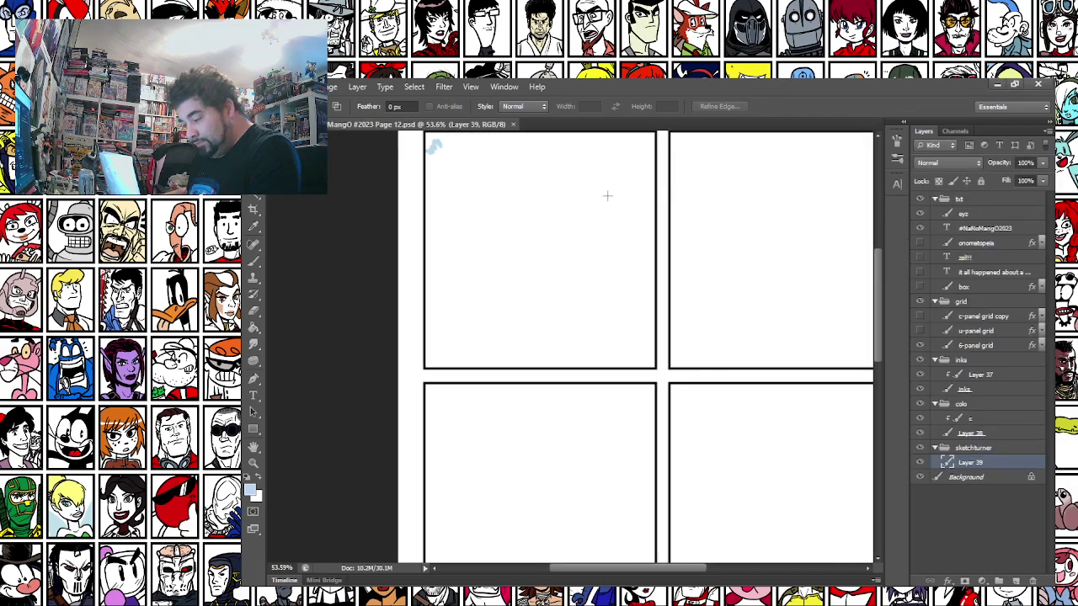
{"action": "left_click", "coordinate": [253, 261]}
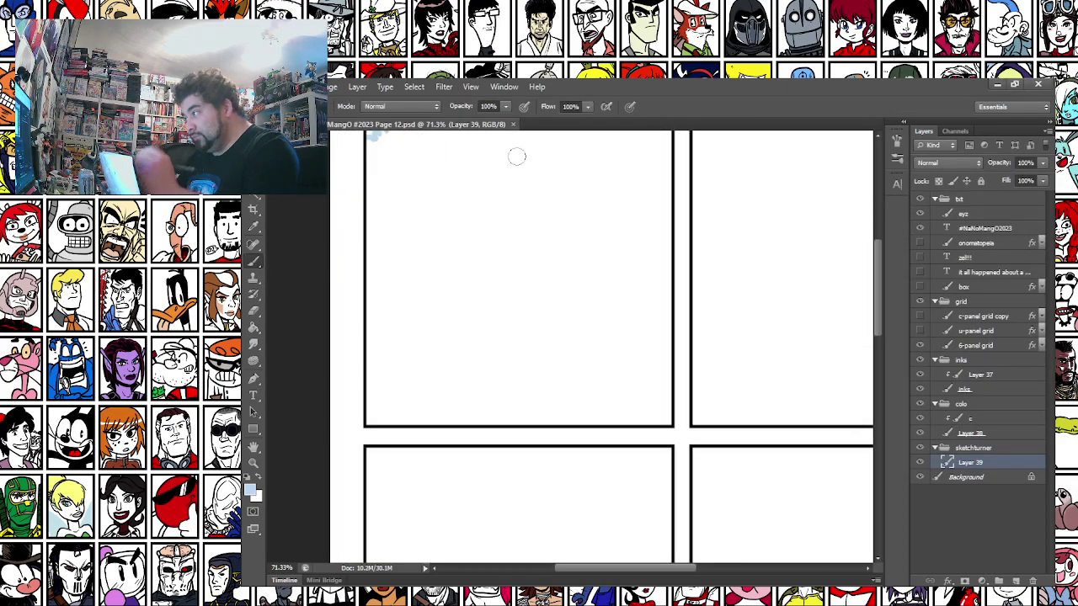
{"action": "left_click", "coordinate": [282, 87]}
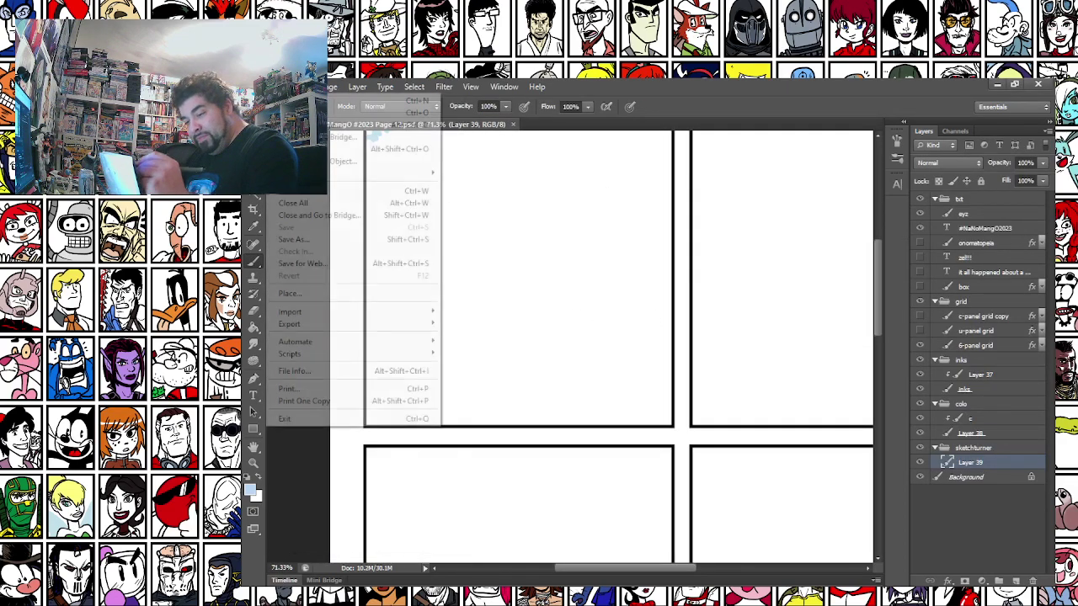
{"action": "left_click", "coordinate": [311, 100]}
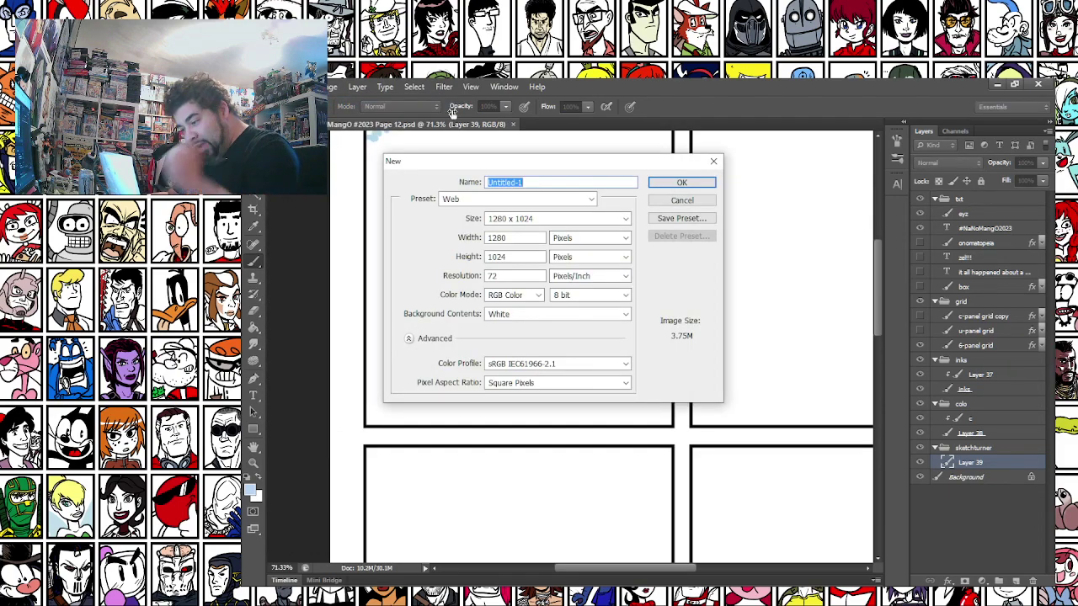
{"action": "left_click", "coordinate": [674, 185]}
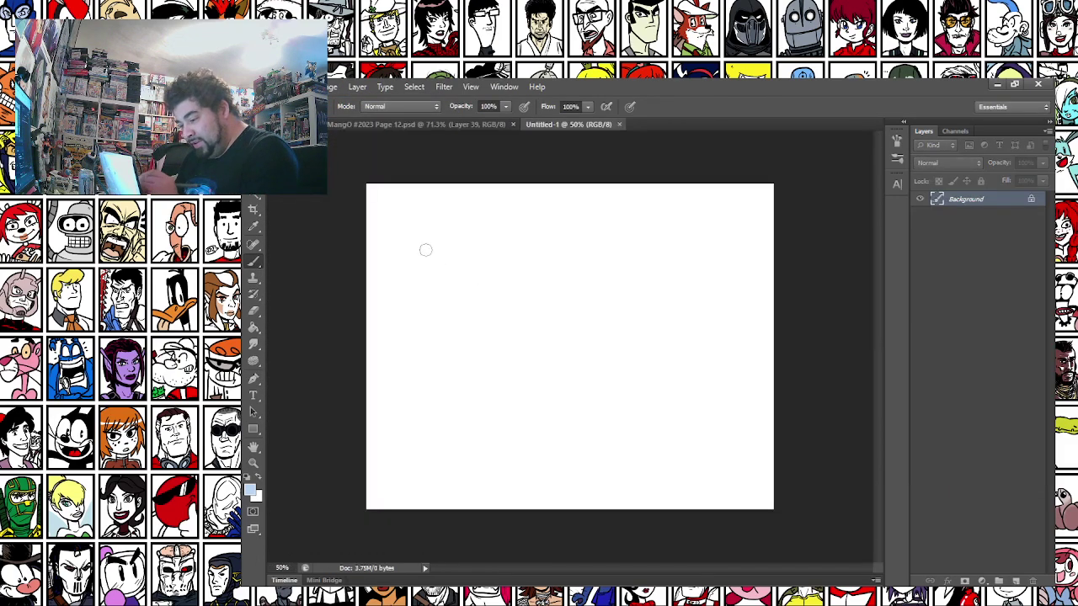
Sketch a rough portrait page frame on the blank canvas with a slightly curved divider below its top panel
{"action": "mouse_move", "coordinate": [410, 206]}
{"action": "left_mouse_down"}
{"action": "mouse_move", "coordinate": [417, 449]}
{"action": "mouse_move", "coordinate": [419, 484]}
{"action": "left_mouse_up"}
{"action": "left_click_drag", "start_coordinate": [425, 483], "coordinate": [626, 467]}
{"action": "mouse_move", "coordinate": [629, 362]}
{"action": "left_mouse_down"}
{"action": "mouse_move", "coordinate": [611, 198]}
{"action": "mouse_move", "coordinate": [438, 194]}
{"action": "left_mouse_up"}
{"action": "mouse_move", "coordinate": [419, 303]}
{"action": "left_mouse_down"}
{"action": "mouse_move", "coordinate": [548, 272]}
{"action": "mouse_move", "coordinate": [638, 266]}
{"action": "left_mouse_up"}
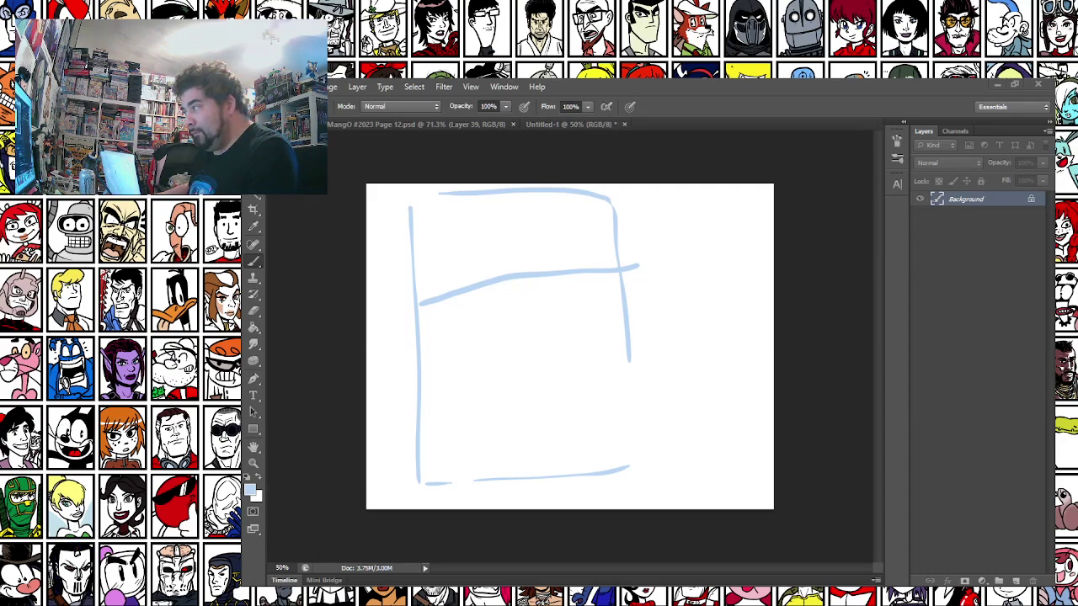
{"action": "left_click", "coordinate": [605, 313]}
Switch the brush to the 19 px hard round preset
{"action": "scroll", "coordinate": [589, 284], "scroll_direction": "up", "scroll_amount": 6}
{"action": "left_click_drag", "start_coordinate": [361, 306], "coordinate": [443, 402]}
{"action": "right_click", "coordinate": [442, 268]}
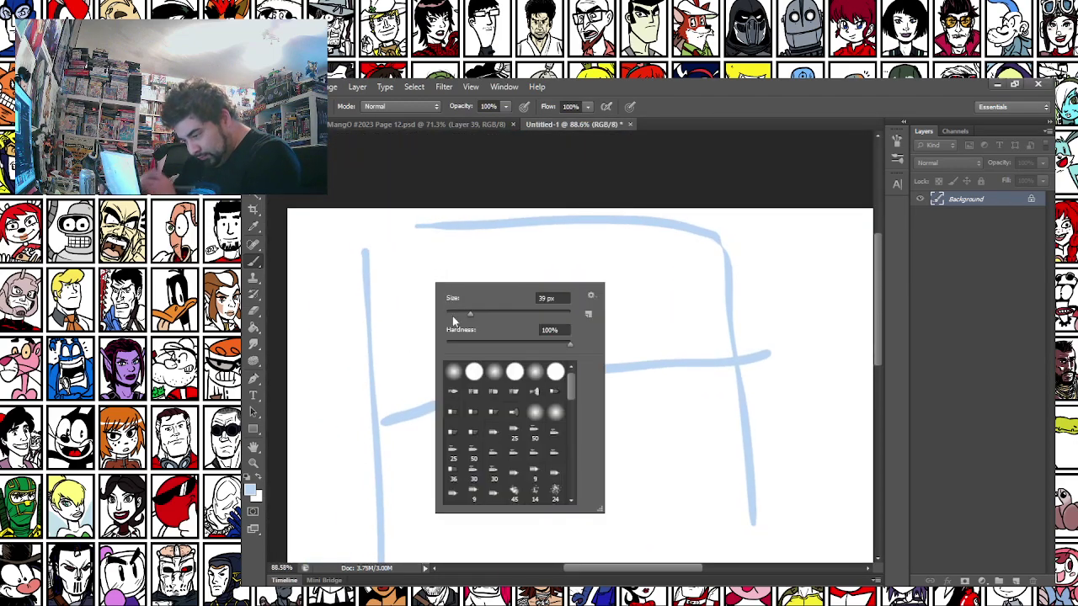
{"action": "left_click_drag", "start_coordinate": [571, 384], "coordinate": [578, 498]}
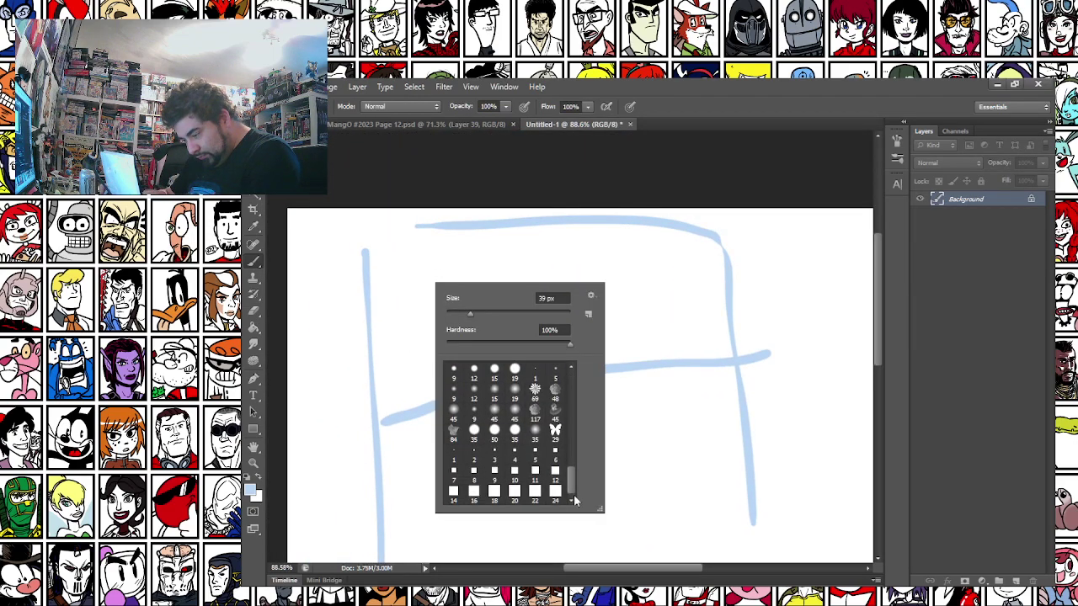
{"action": "left_click", "coordinate": [515, 372]}
Sketch a curved inset in the top panel's left corner with a curly-haired character's head and a small round shape beside it
{"action": "mouse_move", "coordinate": [480, 218]}
{"action": "left_mouse_down"}
{"action": "mouse_move", "coordinate": [466, 337]}
{"action": "mouse_move", "coordinate": [363, 408]}
{"action": "left_mouse_up"}
{"action": "mouse_move", "coordinate": [432, 330]}
{"action": "left_mouse_down"}
{"action": "mouse_move", "coordinate": [415, 257]}
{"action": "mouse_move", "coordinate": [414, 347]}
{"action": "mouse_move", "coordinate": [415, 266]}
{"action": "mouse_move", "coordinate": [445, 274]}
{"action": "mouse_move", "coordinate": [442, 261]}
{"action": "mouse_move", "coordinate": [425, 276]}
{"action": "mouse_move", "coordinate": [436, 255]}
{"action": "mouse_move", "coordinate": [445, 265]}
{"action": "mouse_move", "coordinate": [452, 257]}
{"action": "mouse_move", "coordinate": [459, 295]}
{"action": "mouse_move", "coordinate": [473, 276]}
{"action": "mouse_move", "coordinate": [451, 308]}
{"action": "mouse_move", "coordinate": [468, 301]}
{"action": "mouse_move", "coordinate": [470, 345]}
{"action": "left_mouse_up"}
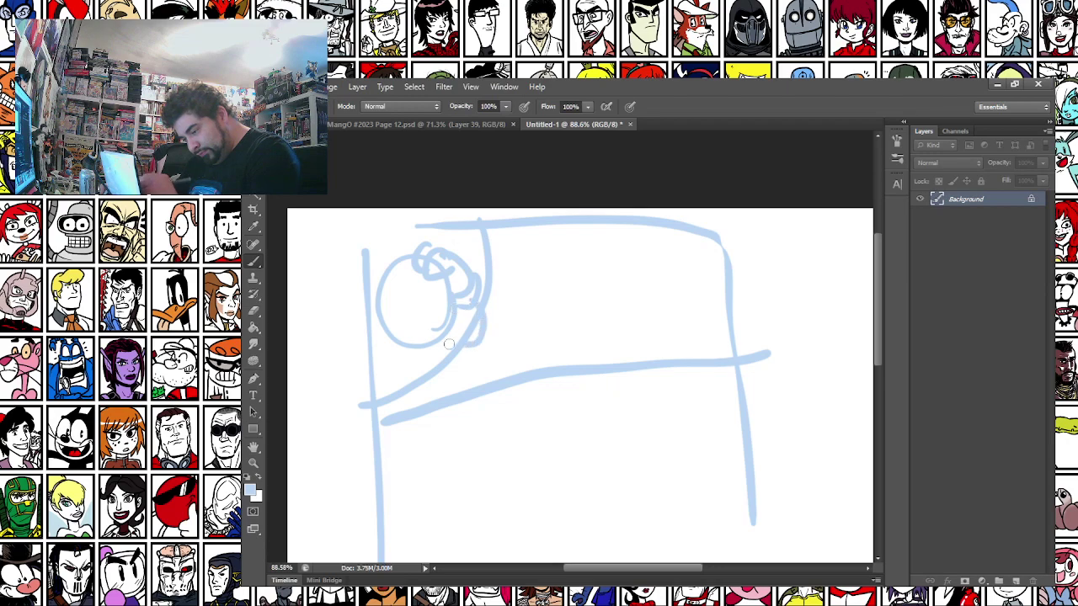
{"action": "left_click_drag", "start_coordinate": [421, 293], "coordinate": [393, 303]}
{"action": "mouse_move", "coordinate": [423, 366]}
{"action": "left_mouse_down"}
{"action": "mouse_move", "coordinate": [386, 358]}
{"action": "mouse_move", "coordinate": [355, 330]}
{"action": "mouse_move", "coordinate": [411, 258]}
{"action": "left_mouse_up"}
{"action": "left_click_drag", "start_coordinate": [421, 325], "coordinate": [428, 337]}
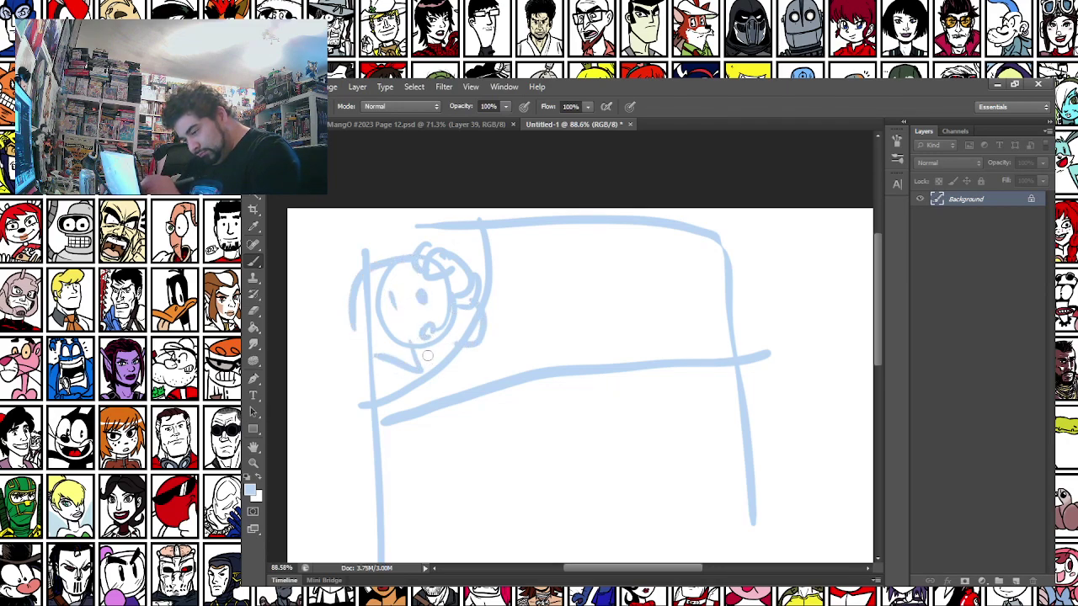
{"action": "mouse_move", "coordinate": [481, 296]}
{"action": "left_mouse_down"}
{"action": "mouse_move", "coordinate": [515, 278]}
{"action": "mouse_move", "coordinate": [492, 252]}
{"action": "mouse_move", "coordinate": [525, 265]}
{"action": "left_mouse_up"}
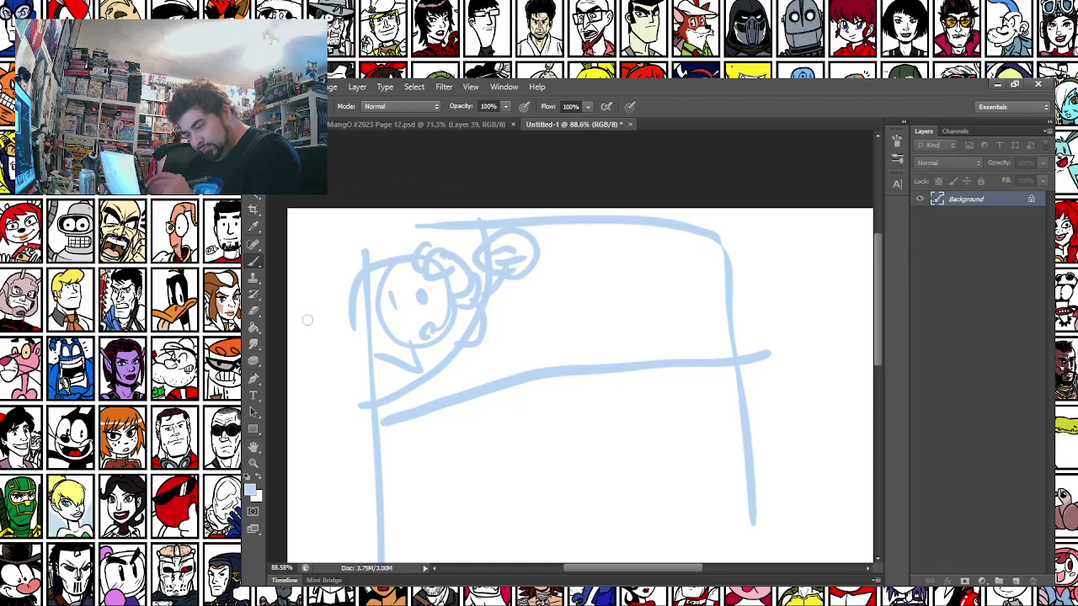
Sketch curved ground lines across the top panel to the right of the character, with small shrub marks along them
{"action": "mouse_move", "coordinate": [434, 344]}
{"action": "left_mouse_down"}
{"action": "mouse_move", "coordinate": [440, 360]}
{"action": "mouse_move", "coordinate": [493, 358]}
{"action": "mouse_move", "coordinate": [729, 325]}
{"action": "mouse_move", "coordinate": [712, 286]}
{"action": "mouse_move", "coordinate": [709, 319]}
{"action": "left_mouse_up"}
{"action": "left_click_drag", "start_coordinate": [618, 320], "coordinate": [624, 318]}
{"action": "mouse_move", "coordinate": [484, 380]}
{"action": "left_mouse_down"}
{"action": "mouse_move", "coordinate": [574, 353]}
{"action": "mouse_move", "coordinate": [720, 342]}
{"action": "left_mouse_up"}
{"action": "mouse_move", "coordinate": [687, 329]}
{"action": "left_mouse_down"}
{"action": "mouse_move", "coordinate": [683, 341]}
{"action": "mouse_move", "coordinate": [651, 342]}
{"action": "left_mouse_up"}
Sketch two simple peaked houses with round trees and bushes in front of them in the top panel's background
{"action": "left_click_drag", "start_coordinate": [655, 289], "coordinate": [703, 288]}
{"action": "mouse_move", "coordinate": [657, 288]}
{"action": "left_mouse_down"}
{"action": "mouse_move", "coordinate": [662, 255]}
{"action": "mouse_move", "coordinate": [651, 259]}
{"action": "mouse_move", "coordinate": [716, 249]}
{"action": "left_mouse_up"}
{"action": "left_click_drag", "start_coordinate": [596, 253], "coordinate": [594, 293]}
{"action": "mouse_move", "coordinate": [549, 266]}
{"action": "left_mouse_down"}
{"action": "mouse_move", "coordinate": [587, 291]}
{"action": "mouse_move", "coordinate": [567, 245]}
{"action": "mouse_move", "coordinate": [598, 254]}
{"action": "left_mouse_up"}
{"action": "left_click_drag", "start_coordinate": [511, 288], "coordinate": [509, 307]}
{"action": "left_click_drag", "start_coordinate": [498, 298], "coordinate": [497, 308]}
{"action": "mouse_move", "coordinate": [655, 295]}
{"action": "left_mouse_down"}
{"action": "mouse_move", "coordinate": [644, 323]}
{"action": "mouse_move", "coordinate": [669, 331]}
{"action": "mouse_move", "coordinate": [631, 330]}
{"action": "left_mouse_up"}
{"action": "mouse_move", "coordinate": [553, 317]}
{"action": "left_mouse_down"}
{"action": "mouse_move", "coordinate": [544, 314]}
{"action": "mouse_move", "coordinate": [557, 347]}
{"action": "mouse_move", "coordinate": [528, 349]}
{"action": "mouse_move", "coordinate": [576, 324]}
{"action": "left_mouse_up"}
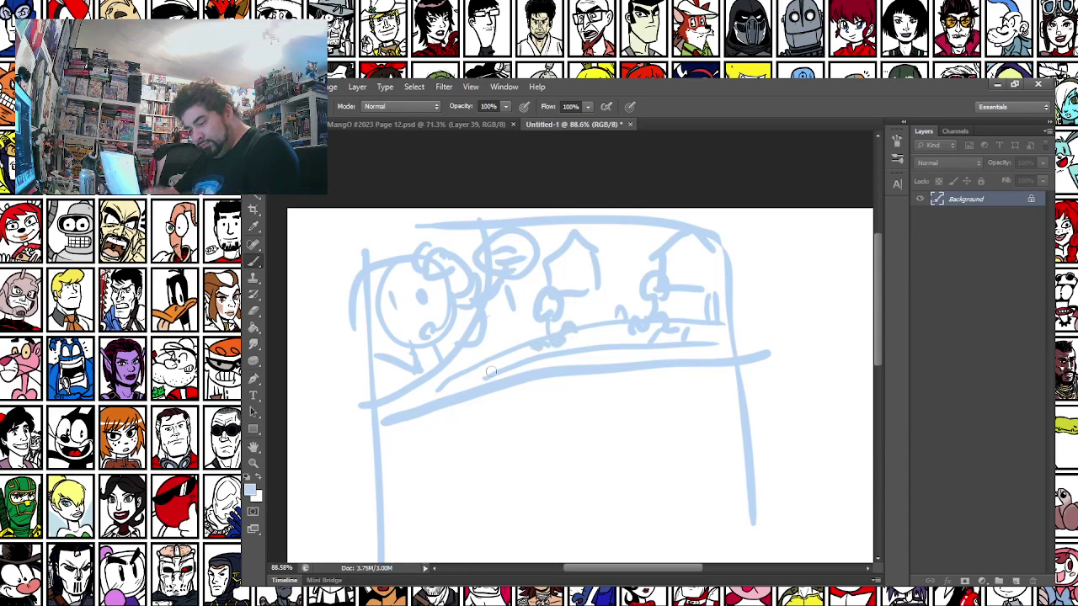
Add a round rolling shape with trailing dots on the road and a smiling sun above the houses
{"action": "mouse_move", "coordinate": [511, 351]}
{"action": "left_mouse_down"}
{"action": "mouse_move", "coordinate": [455, 369]}
{"action": "mouse_move", "coordinate": [468, 381]}
{"action": "mouse_move", "coordinate": [493, 336]}
{"action": "mouse_move", "coordinate": [504, 348]}
{"action": "mouse_move", "coordinate": [479, 361]}
{"action": "mouse_move", "coordinate": [523, 371]}
{"action": "mouse_move", "coordinate": [489, 389]}
{"action": "mouse_move", "coordinate": [461, 361]}
{"action": "mouse_move", "coordinate": [441, 394]}
{"action": "mouse_move", "coordinate": [415, 405]}
{"action": "left_mouse_up"}
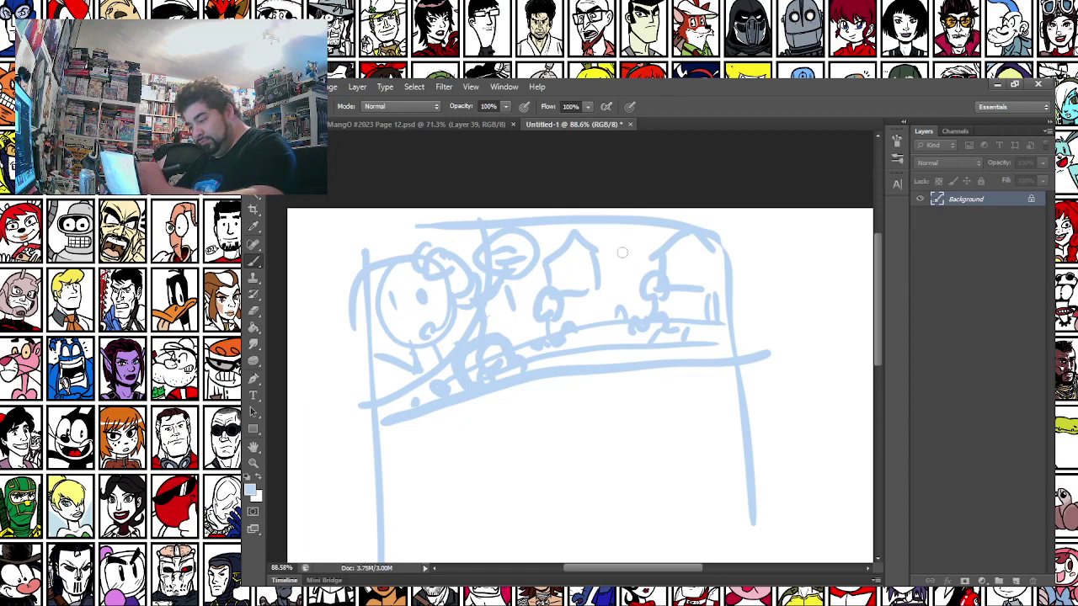
{"action": "mouse_move", "coordinate": [602, 232]}
{"action": "left_mouse_down"}
{"action": "mouse_move", "coordinate": [651, 260]}
{"action": "mouse_move", "coordinate": [616, 240]}
{"action": "mouse_move", "coordinate": [649, 239]}
{"action": "mouse_move", "coordinate": [630, 254]}
{"action": "mouse_move", "coordinate": [647, 244]}
{"action": "left_mouse_up"}
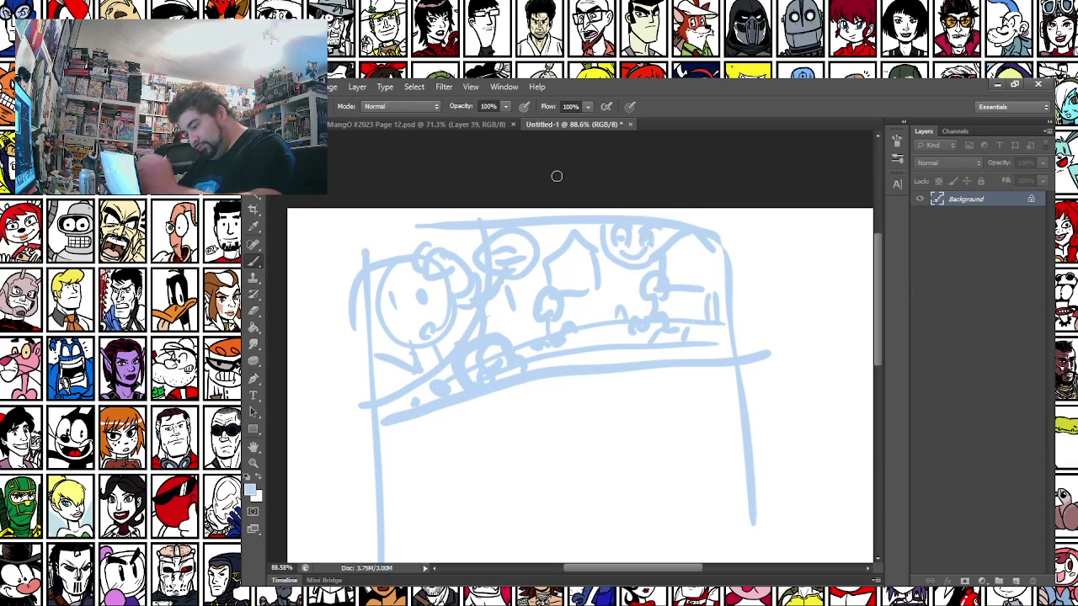
Divide the area below the top panel into a rough two-by-two grid of panels
{"action": "mouse_move", "coordinate": [399, 444]}
{"action": "left_mouse_down"}
{"action": "mouse_move", "coordinate": [397, 375]}
{"action": "mouse_move", "coordinate": [436, 361]}
{"action": "mouse_move", "coordinate": [408, 297]}
{"action": "left_mouse_up"}
{"action": "mouse_move", "coordinate": [419, 258]}
{"action": "left_mouse_down"}
{"action": "mouse_move", "coordinate": [592, 221]}
{"action": "mouse_move", "coordinate": [598, 546]}
{"action": "left_mouse_up"}
{"action": "left_click_drag", "start_coordinate": [404, 411], "coordinate": [796, 355]}
{"action": "mouse_move", "coordinate": [596, 224]}
{"action": "left_mouse_down"}
{"action": "mouse_move", "coordinate": [606, 534]}
{"action": "mouse_move", "coordinate": [602, 235]}
{"action": "mouse_move", "coordinate": [762, 210]}
{"action": "left_mouse_up"}
{"action": "left_click_drag", "start_coordinate": [771, 202], "coordinate": [784, 486]}
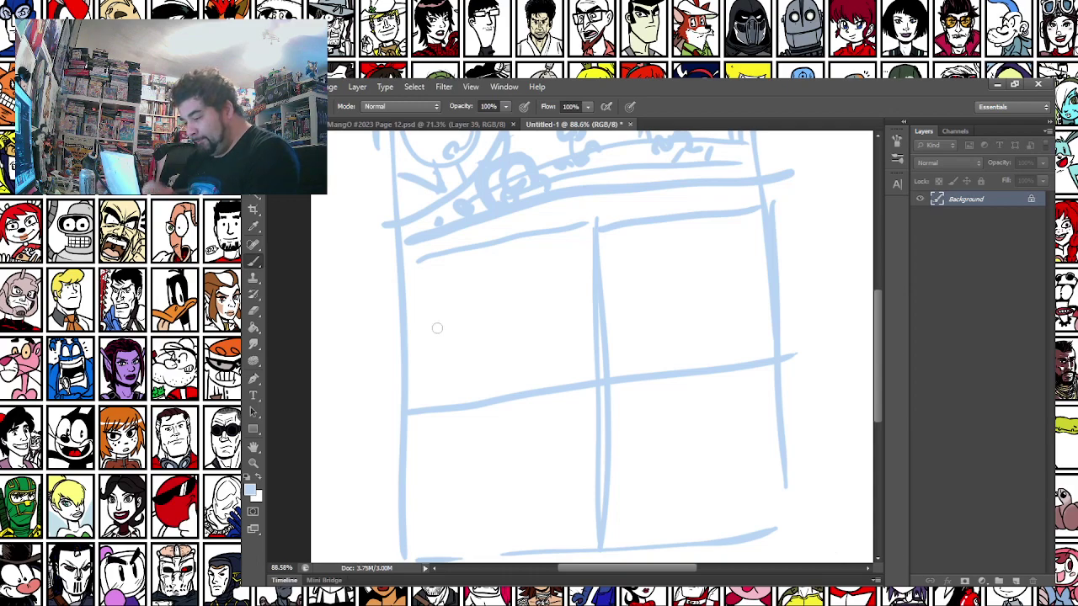
Sketch a round head with an eye and a frowning mouth in the middle row's left panel, undoing the stray strokes
{"action": "scroll", "coordinate": [440, 326], "scroll_direction": "down", "scroll_amount": 3}
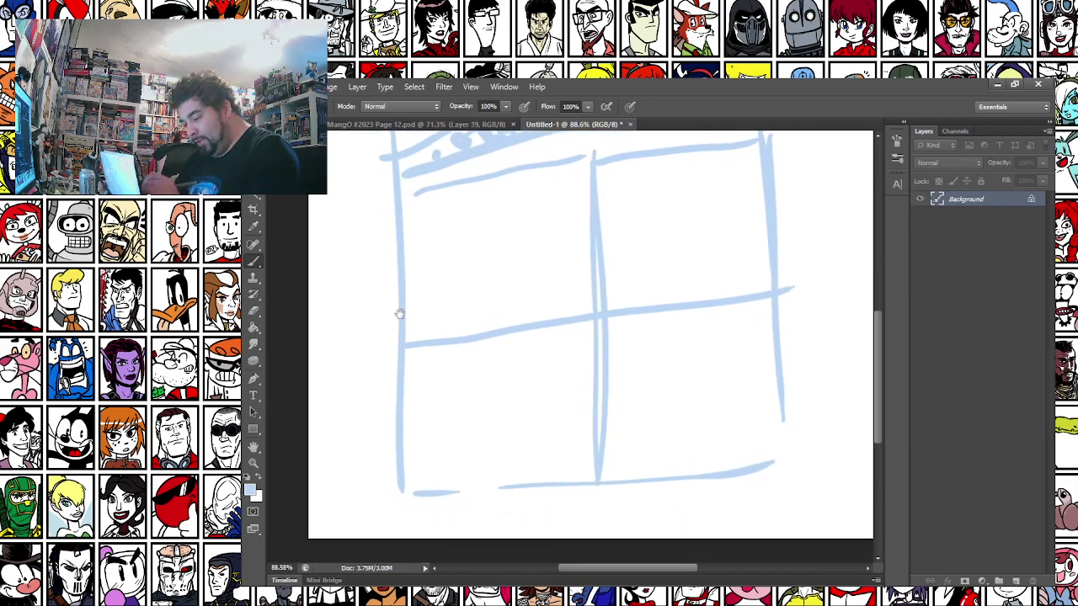
{"action": "mouse_move", "coordinate": [511, 274]}
{"action": "left_mouse_down"}
{"action": "mouse_move", "coordinate": [516, 211]}
{"action": "mouse_move", "coordinate": [501, 286]}
{"action": "mouse_move", "coordinate": [513, 202]}
{"action": "mouse_move", "coordinate": [495, 234]}
{"action": "mouse_move", "coordinate": [490, 285]}
{"action": "mouse_move", "coordinate": [498, 280]}
{"action": "left_mouse_up"}
{"action": "left_click", "coordinate": [489, 237]}
{"action": "key", "text": "ctrl+alt+z"}
{"action": "key", "text": "ctrl+alt+z"}
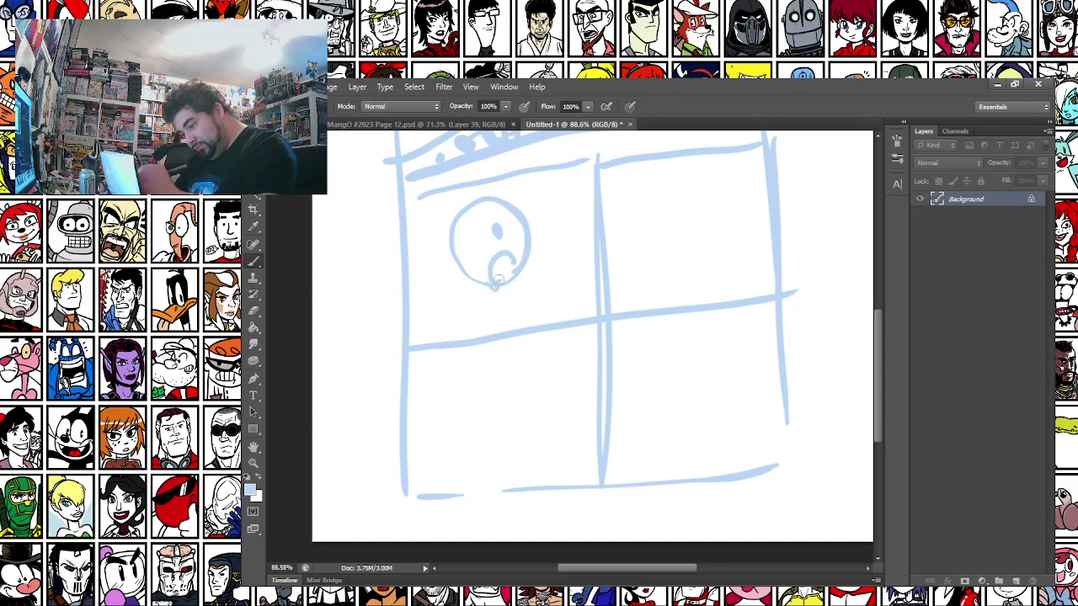
Letter "WAIT" beside the round head and add the character's hair, legs and tail
{"action": "mouse_move", "coordinate": [529, 192]}
{"action": "left_mouse_down"}
{"action": "mouse_move", "coordinate": [570, 203]}
{"action": "mouse_move", "coordinate": [591, 173]}
{"action": "left_mouse_up"}
{"action": "mouse_move", "coordinate": [468, 278]}
{"action": "left_mouse_down"}
{"action": "mouse_move", "coordinate": [455, 305]}
{"action": "mouse_move", "coordinate": [488, 320]}
{"action": "left_mouse_up"}
{"action": "mouse_move", "coordinate": [511, 278]}
{"action": "left_mouse_down"}
{"action": "mouse_move", "coordinate": [508, 319]}
{"action": "mouse_move", "coordinate": [492, 327]}
{"action": "mouse_move", "coordinate": [526, 322]}
{"action": "left_mouse_up"}
{"action": "left_click_drag", "start_coordinate": [472, 229], "coordinate": [479, 307]}
{"action": "mouse_move", "coordinate": [439, 255]}
{"action": "left_mouse_down"}
{"action": "mouse_move", "coordinate": [465, 198]}
{"action": "mouse_move", "coordinate": [520, 212]}
{"action": "left_mouse_up"}
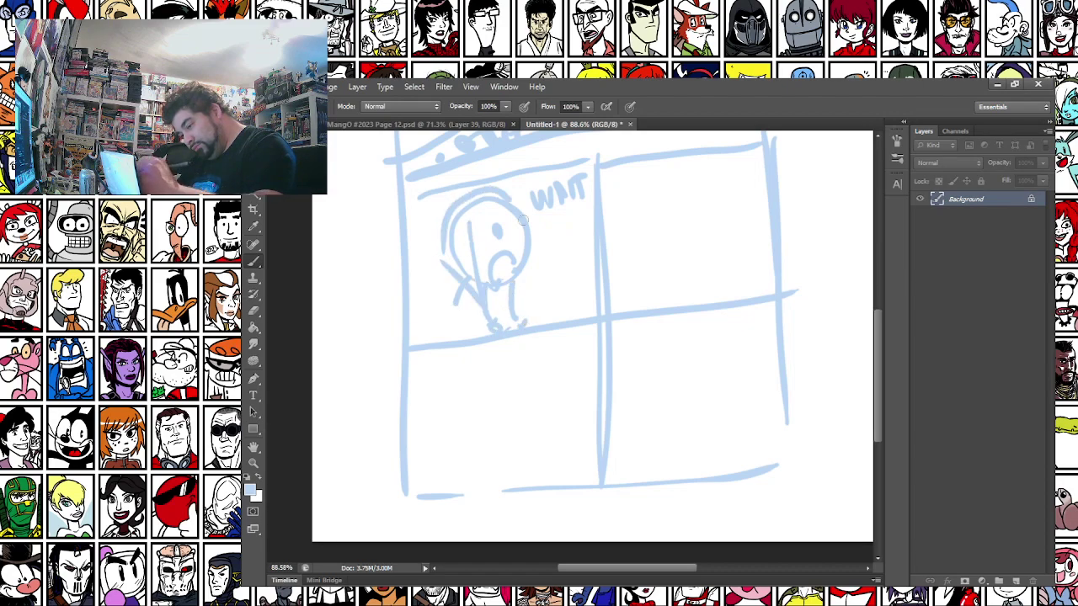
{"action": "mouse_move", "coordinate": [474, 304]}
{"action": "left_mouse_down"}
{"action": "mouse_move", "coordinate": [459, 327]}
{"action": "mouse_move", "coordinate": [479, 299]}
{"action": "mouse_move", "coordinate": [455, 315]}
{"action": "mouse_move", "coordinate": [427, 304]}
{"action": "mouse_move", "coordinate": [456, 327]}
{"action": "left_mouse_up"}
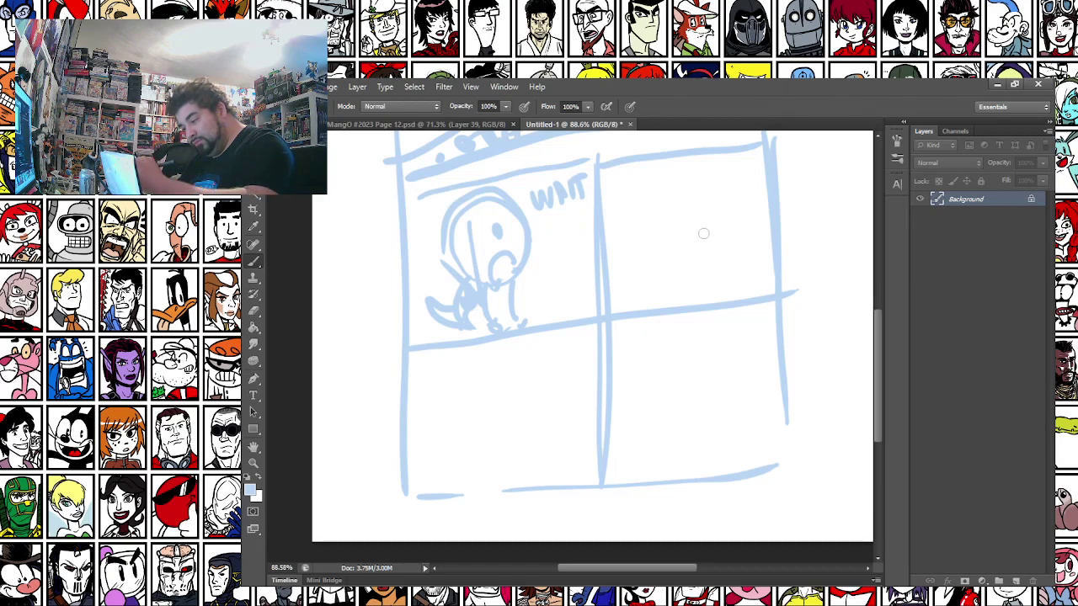
Sketch a spiky-haired character with a tilted face, shoulders and raised hands in the middle row's right panel
{"action": "mouse_move", "coordinate": [699, 246]}
{"action": "left_mouse_down"}
{"action": "mouse_move", "coordinate": [654, 202]}
{"action": "mouse_move", "coordinate": [726, 220]}
{"action": "mouse_move", "coordinate": [680, 200]}
{"action": "left_mouse_up"}
{"action": "left_click_drag", "start_coordinate": [724, 231], "coordinate": [691, 243]}
{"action": "left_click_drag", "start_coordinate": [703, 282], "coordinate": [757, 288]}
{"action": "mouse_move", "coordinate": [696, 255]}
{"action": "left_mouse_down"}
{"action": "mouse_move", "coordinate": [664, 229]}
{"action": "mouse_move", "coordinate": [673, 257]}
{"action": "mouse_move", "coordinate": [688, 265]}
{"action": "left_mouse_up"}
{"action": "mouse_move", "coordinate": [712, 179]}
{"action": "left_mouse_down"}
{"action": "mouse_move", "coordinate": [701, 157]}
{"action": "mouse_move", "coordinate": [640, 206]}
{"action": "mouse_move", "coordinate": [679, 278]}
{"action": "mouse_move", "coordinate": [633, 288]}
{"action": "left_mouse_up"}
{"action": "mouse_move", "coordinate": [676, 256]}
{"action": "left_mouse_down"}
{"action": "mouse_move", "coordinate": [653, 278]}
{"action": "mouse_move", "coordinate": [666, 304]}
{"action": "mouse_move", "coordinate": [702, 279]}
{"action": "left_mouse_up"}
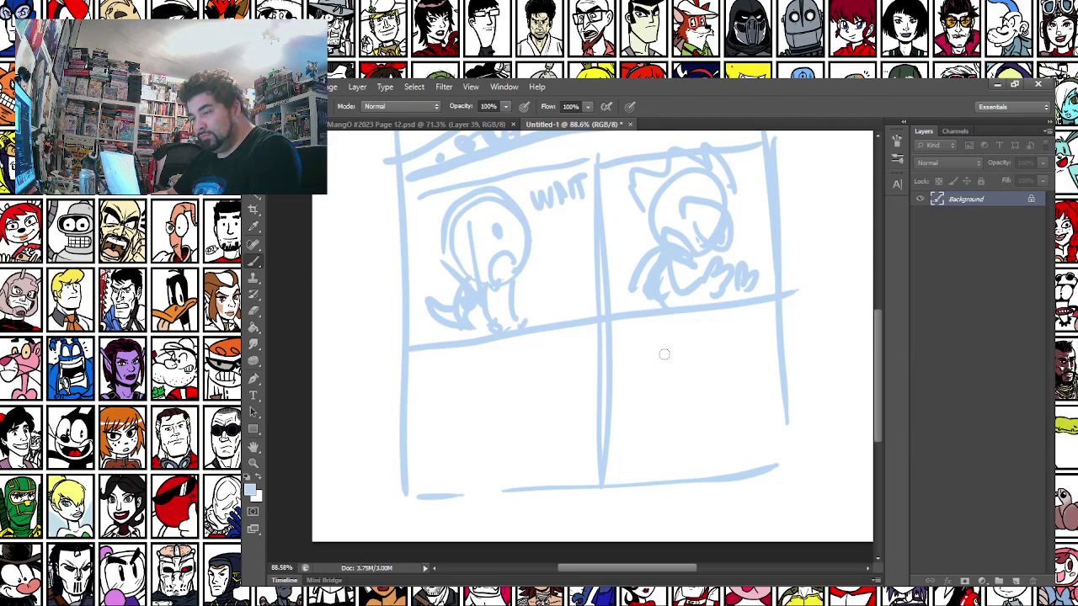
Sketch two heads and the lettering "What?" in the bottom-left panel, completing the long-haired character's face, hair and arms
{"action": "mouse_move", "coordinate": [474, 392]}
{"action": "left_mouse_down"}
{"action": "mouse_move", "coordinate": [426, 433]}
{"action": "mouse_move", "coordinate": [478, 404]}
{"action": "left_mouse_up"}
{"action": "mouse_move", "coordinate": [562, 427]}
{"action": "left_mouse_down"}
{"action": "mouse_move", "coordinate": [515, 375]}
{"action": "mouse_move", "coordinate": [531, 440]}
{"action": "left_mouse_up"}
{"action": "mouse_move", "coordinate": [453, 352]}
{"action": "left_mouse_down"}
{"action": "mouse_move", "coordinate": [477, 371]}
{"action": "mouse_move", "coordinate": [518, 352]}
{"action": "mouse_move", "coordinate": [576, 377]}
{"action": "left_mouse_up"}
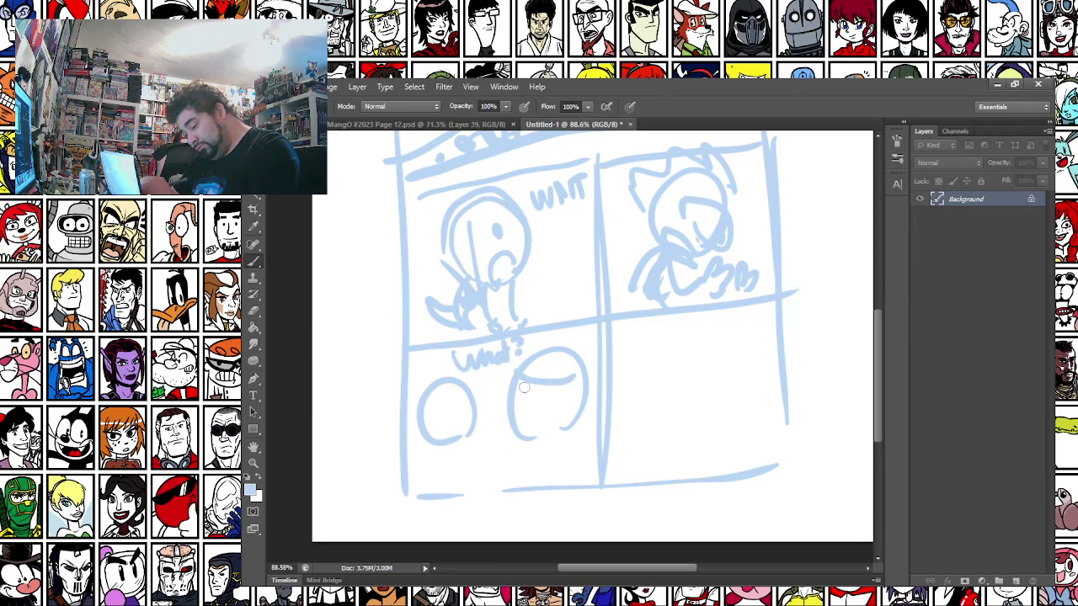
{"action": "left_click_drag", "start_coordinate": [530, 420], "coordinate": [540, 428]}
{"action": "mouse_move", "coordinate": [506, 379]}
{"action": "left_mouse_down"}
{"action": "mouse_move", "coordinate": [595, 379]}
{"action": "mouse_move", "coordinate": [562, 420]}
{"action": "mouse_move", "coordinate": [596, 432]}
{"action": "left_mouse_up"}
{"action": "mouse_move", "coordinate": [531, 451]}
{"action": "left_mouse_down"}
{"action": "mouse_move", "coordinate": [516, 438]}
{"action": "mouse_move", "coordinate": [539, 442]}
{"action": "mouse_move", "coordinate": [514, 467]}
{"action": "mouse_move", "coordinate": [535, 461]}
{"action": "mouse_move", "coordinate": [565, 474]}
{"action": "mouse_move", "coordinate": [584, 451]}
{"action": "left_mouse_up"}
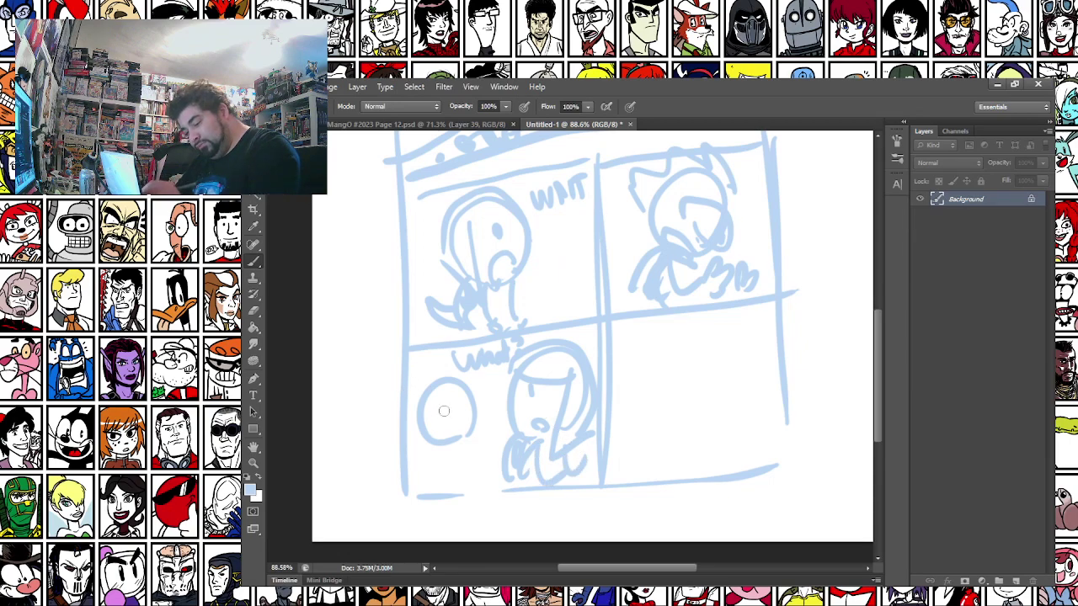
Give the smaller head in the bottom-left panel eyes, a smile, tall ears and a small body
{"action": "mouse_move", "coordinate": [442, 392]}
{"action": "left_mouse_down"}
{"action": "mouse_move", "coordinate": [449, 412]}
{"action": "mouse_move", "coordinate": [468, 411]}
{"action": "mouse_move", "coordinate": [413, 367]}
{"action": "mouse_move", "coordinate": [419, 396]}
{"action": "left_mouse_up"}
{"action": "left_click_drag", "start_coordinate": [436, 357], "coordinate": [444, 379]}
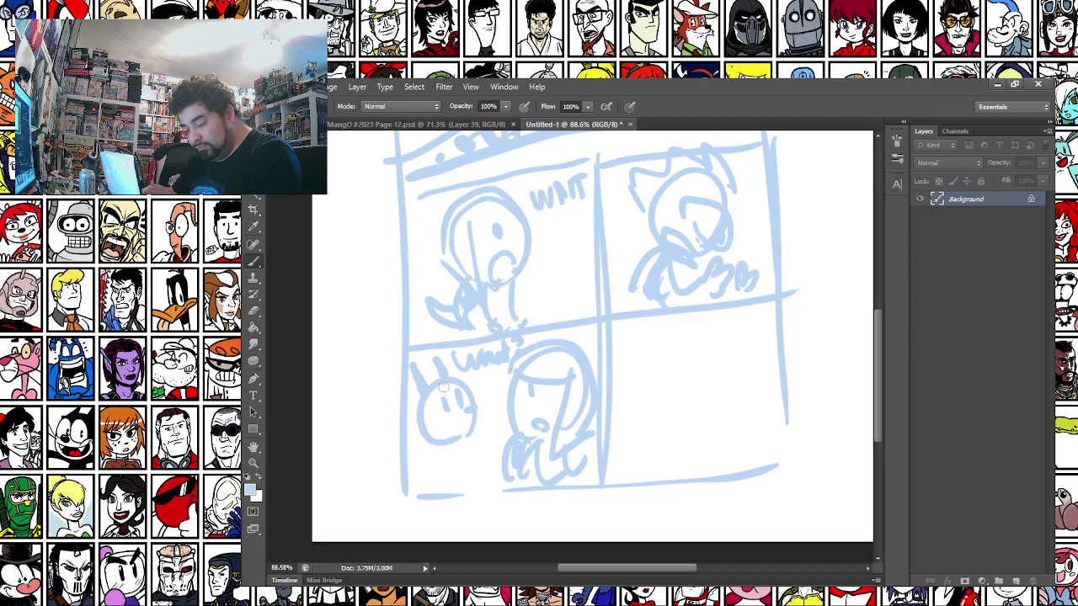
{"action": "left_click_drag", "start_coordinate": [437, 427], "coordinate": [461, 416]}
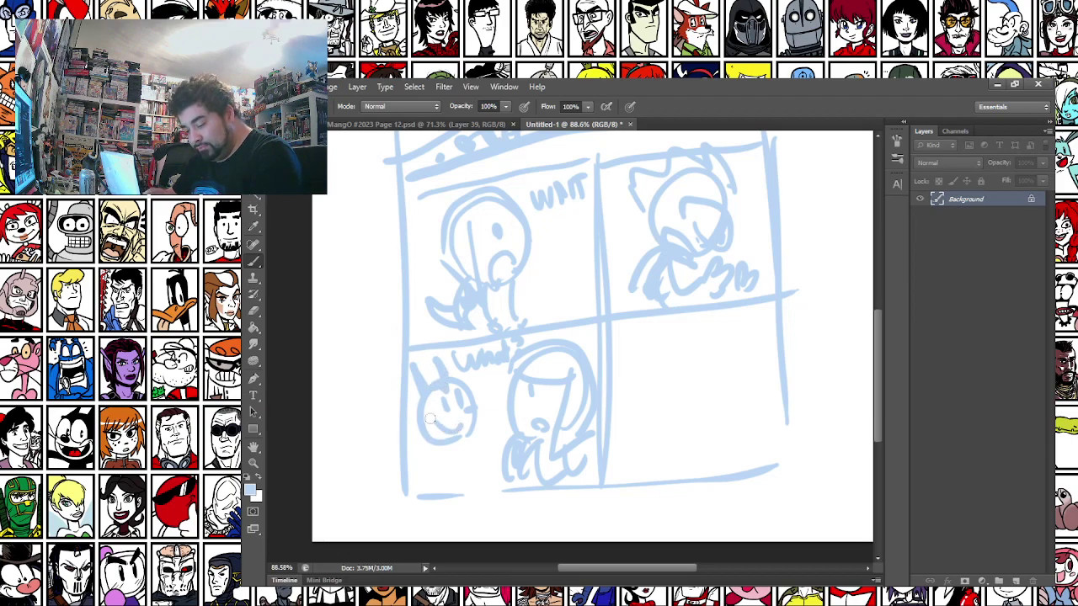
{"action": "mouse_move", "coordinate": [439, 454]}
{"action": "left_mouse_down"}
{"action": "mouse_move", "coordinate": [455, 479]}
{"action": "mouse_move", "coordinate": [449, 463]}
{"action": "mouse_move", "coordinate": [440, 504]}
{"action": "mouse_move", "coordinate": [465, 499]}
{"action": "left_mouse_up"}
{"action": "mouse_move", "coordinate": [438, 447]}
{"action": "left_mouse_down"}
{"action": "mouse_move", "coordinate": [429, 479]}
{"action": "mouse_move", "coordinate": [459, 443]}
{"action": "mouse_move", "coordinate": [476, 454]}
{"action": "mouse_move", "coordinate": [440, 488]}
{"action": "mouse_move", "coordinate": [414, 488]}
{"action": "left_mouse_up"}
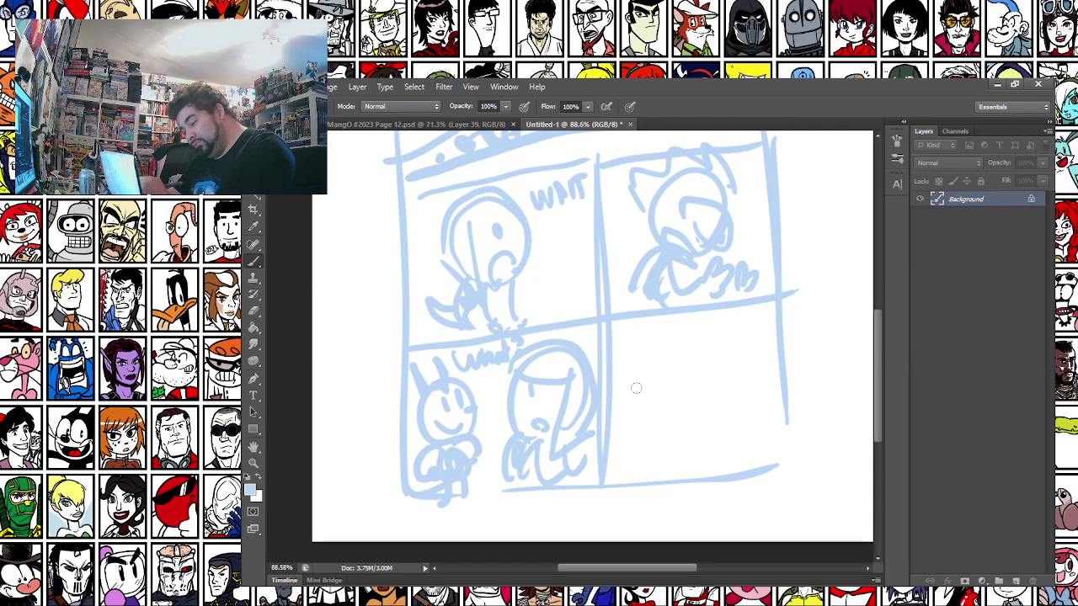
Fill the bottom-right panel with two rough figures, a large downward-curving arrow and scribbled action marks, leaving the brush when done
{"action": "mouse_move", "coordinate": [687, 426]}
{"action": "left_mouse_down"}
{"action": "mouse_move", "coordinate": [661, 421]}
{"action": "mouse_move", "coordinate": [654, 399]}
{"action": "mouse_move", "coordinate": [675, 419]}
{"action": "mouse_move", "coordinate": [656, 384]}
{"action": "mouse_move", "coordinate": [625, 370]}
{"action": "mouse_move", "coordinate": [622, 417]}
{"action": "left_mouse_up"}
{"action": "mouse_move", "coordinate": [667, 349]}
{"action": "left_mouse_down"}
{"action": "mouse_move", "coordinate": [680, 319]}
{"action": "mouse_move", "coordinate": [708, 362]}
{"action": "mouse_move", "coordinate": [708, 459]}
{"action": "mouse_move", "coordinate": [699, 455]}
{"action": "left_mouse_up"}
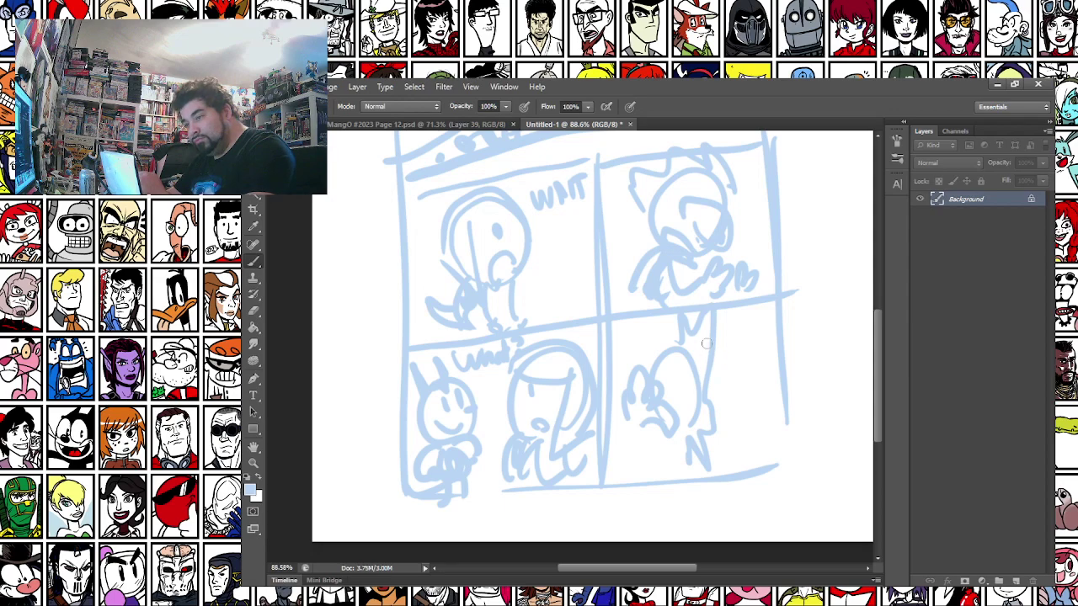
{"action": "mouse_move", "coordinate": [697, 346]}
{"action": "left_mouse_down"}
{"action": "mouse_move", "coordinate": [746, 354]}
{"action": "mouse_move", "coordinate": [763, 421]}
{"action": "mouse_move", "coordinate": [726, 470]}
{"action": "mouse_move", "coordinate": [717, 379]}
{"action": "left_mouse_up"}
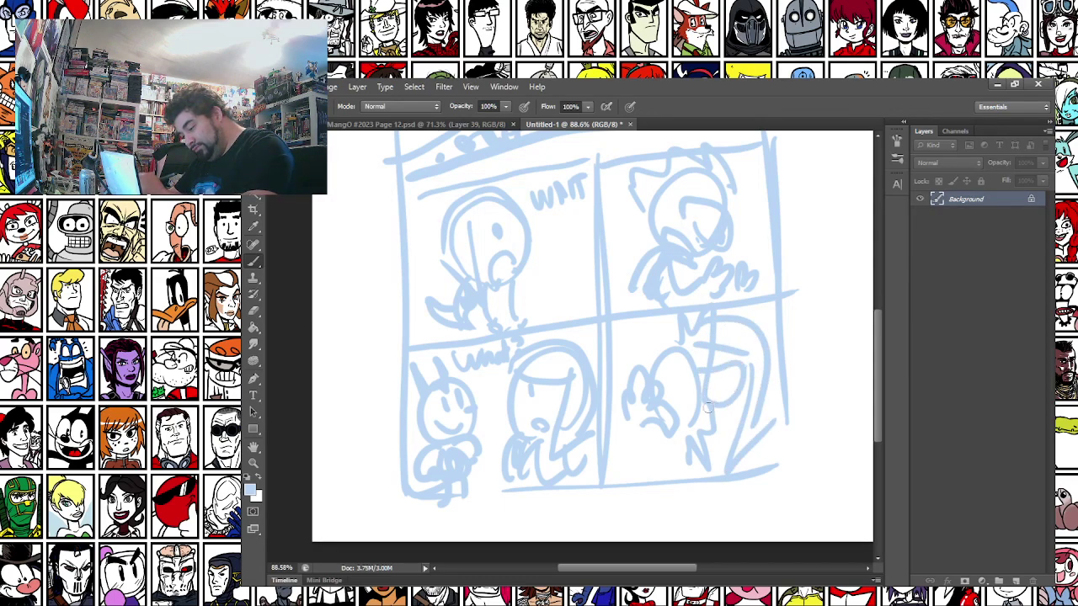
{"action": "mouse_move", "coordinate": [712, 386]}
{"action": "left_mouse_down"}
{"action": "mouse_move", "coordinate": [726, 379]}
{"action": "mouse_move", "coordinate": [704, 370]}
{"action": "mouse_move", "coordinate": [724, 396]}
{"action": "mouse_move", "coordinate": [717, 449]}
{"action": "mouse_move", "coordinate": [715, 416]}
{"action": "left_mouse_up"}
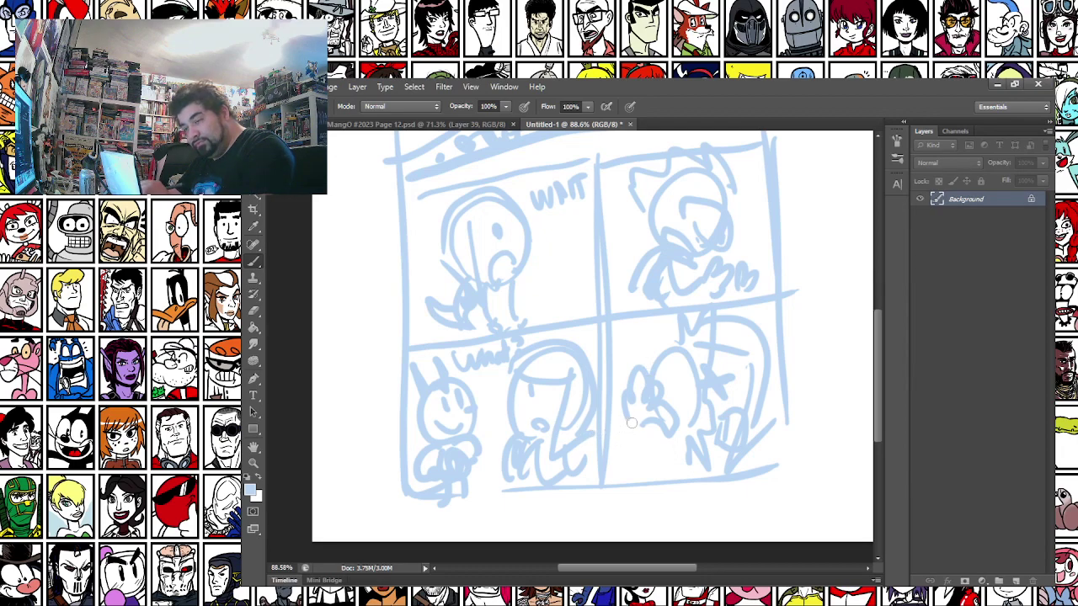
{"action": "mouse_move", "coordinate": [645, 431]}
{"action": "left_mouse_down"}
{"action": "mouse_move", "coordinate": [628, 409]}
{"action": "mouse_move", "coordinate": [605, 417]}
{"action": "left_mouse_up"}
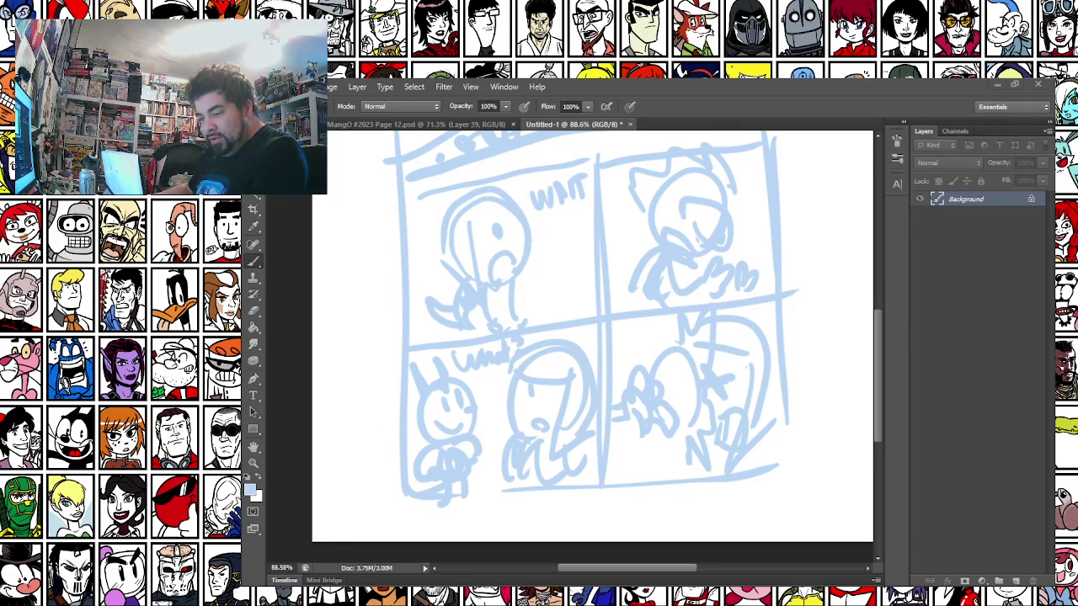
{"action": "key", "text": "m"}
{"action": "scroll", "coordinate": [535, 260], "scroll_direction": "down", "scroll_amount": 5}
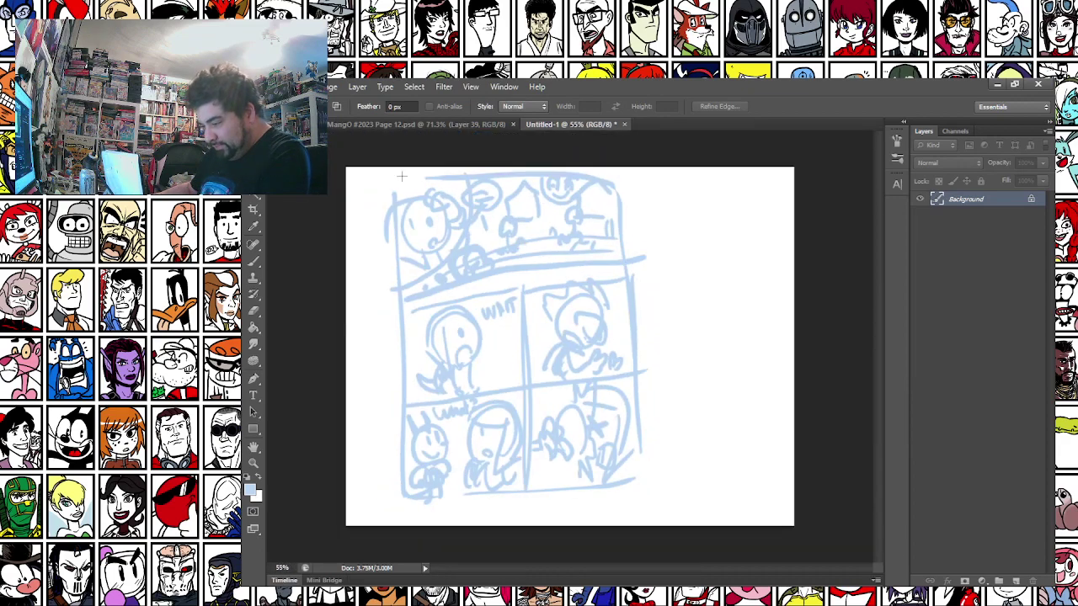
Cut the whole thumbnail sketch out of the untitled document and paste it into the NaNoMangO 2023 page 12 document
{"action": "mouse_move", "coordinate": [391, 170]}
{"action": "left_mouse_down"}
{"action": "mouse_move", "coordinate": [638, 396]}
{"action": "mouse_move", "coordinate": [649, 502]}
{"action": "left_mouse_up"}
{"action": "key", "text": "ctrl+x"}
{"action": "left_click", "coordinate": [417, 124]}
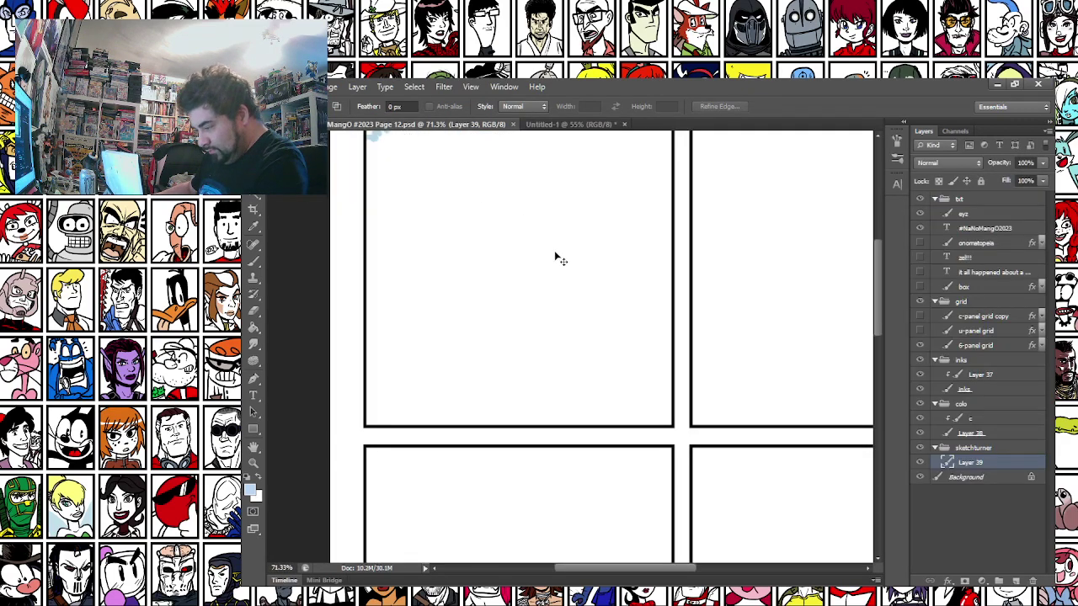
{"action": "key", "text": "ctrl+v"}
{"action": "scroll", "coordinate": [552, 251], "scroll_direction": "down", "scroll_amount": 2}
Free-transform the pasted sketch and rotate it about 4.63 degrees clockwise to straighten its panels
{"action": "right_click", "coordinate": [527, 216]}
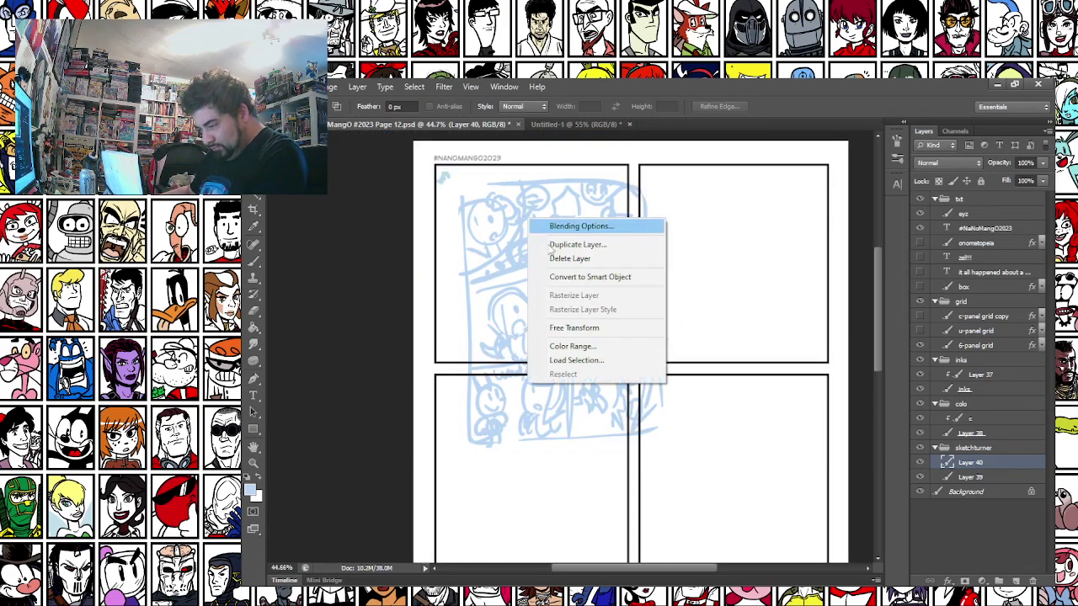
{"action": "left_click", "coordinate": [573, 326]}
{"action": "scroll", "coordinate": [596, 330], "scroll_direction": "down", "scroll_amount": 1}
{"action": "left_click_drag", "start_coordinate": [700, 221], "coordinate": [718, 216]}
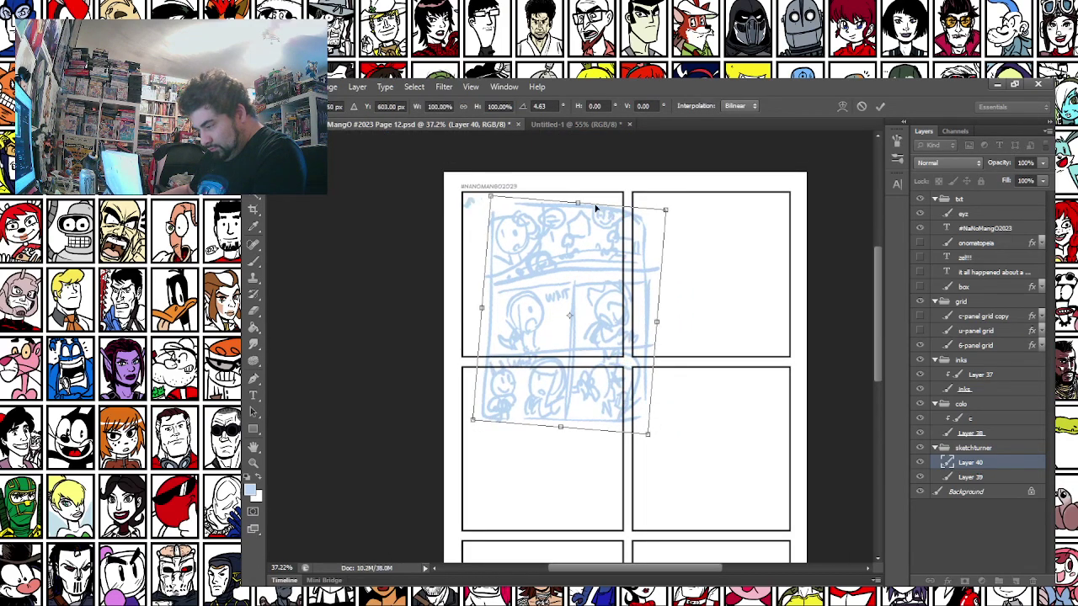
Stretch the sketch to about 210% width and 243% height so it covers the six-panel page, and apply the transform
{"action": "left_click_drag", "start_coordinate": [575, 192], "coordinate": [577, 178]}
{"action": "scroll", "coordinate": [532, 348], "scroll_direction": "down", "scroll_amount": 2}
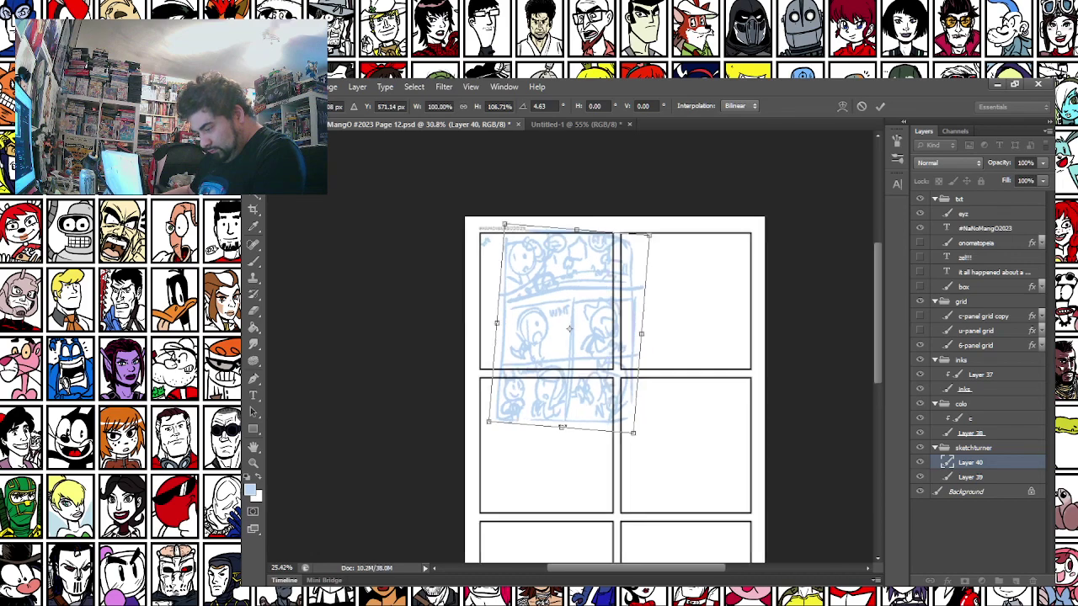
{"action": "mouse_move", "coordinate": [524, 333]}
{"action": "left_mouse_down"}
{"action": "mouse_move", "coordinate": [531, 499]}
{"action": "mouse_move", "coordinate": [555, 522]}
{"action": "mouse_move", "coordinate": [544, 533]}
{"action": "left_mouse_up"}
{"action": "left_click_drag", "start_coordinate": [583, 355], "coordinate": [700, 365]}
{"action": "left_click_drag", "start_coordinate": [462, 349], "coordinate": [455, 347]}
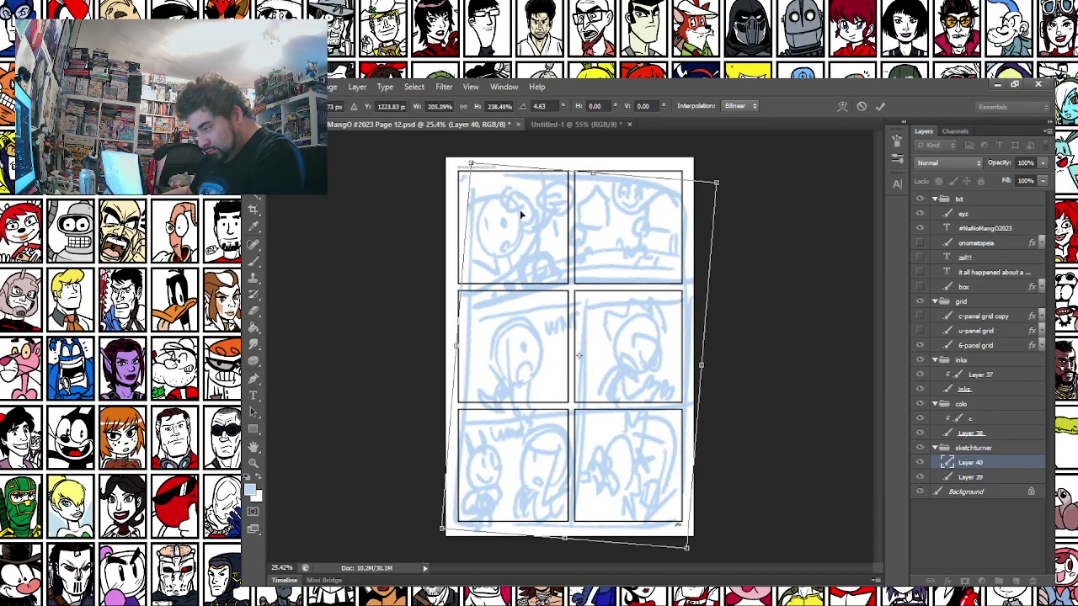
{"action": "left_click_drag", "start_coordinate": [597, 170], "coordinate": [600, 163]}
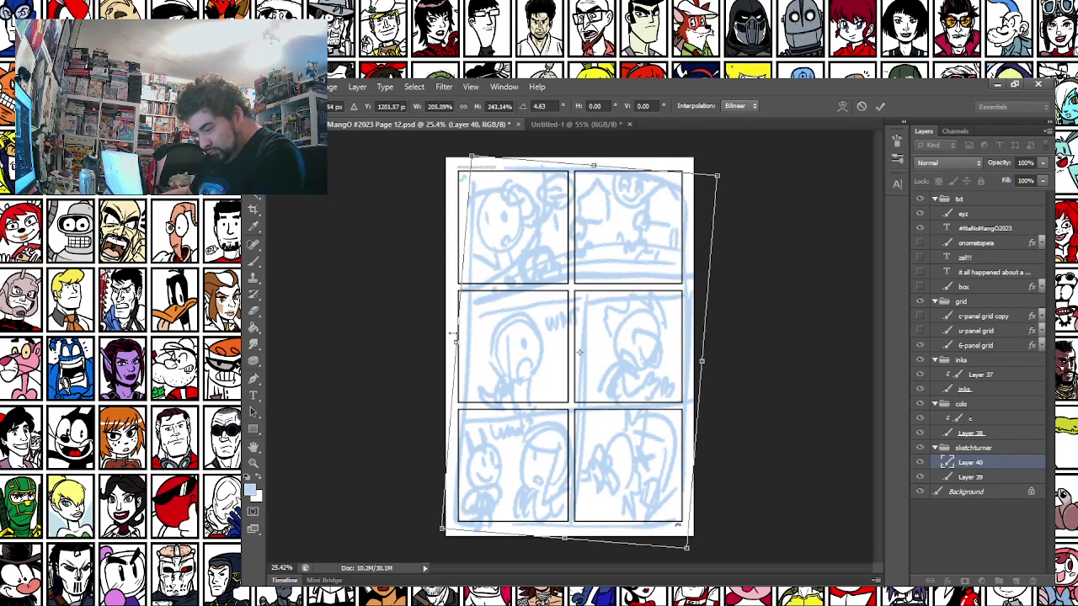
{"action": "left_click_drag", "start_coordinate": [453, 344], "coordinate": [448, 342]}
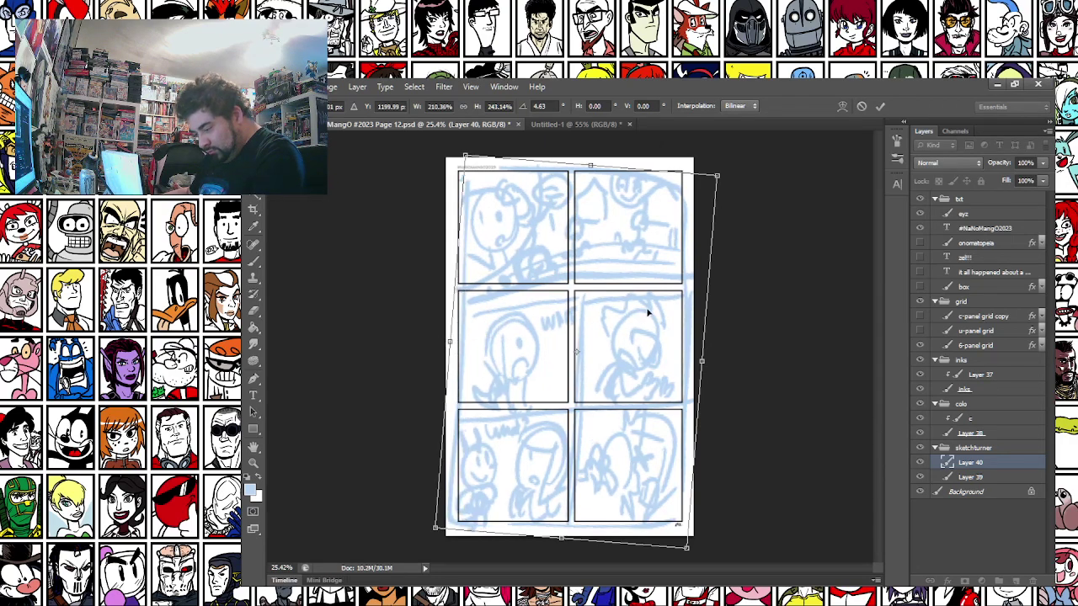
{"action": "key", "text": "Return"}
{"action": "key", "text": "m"}
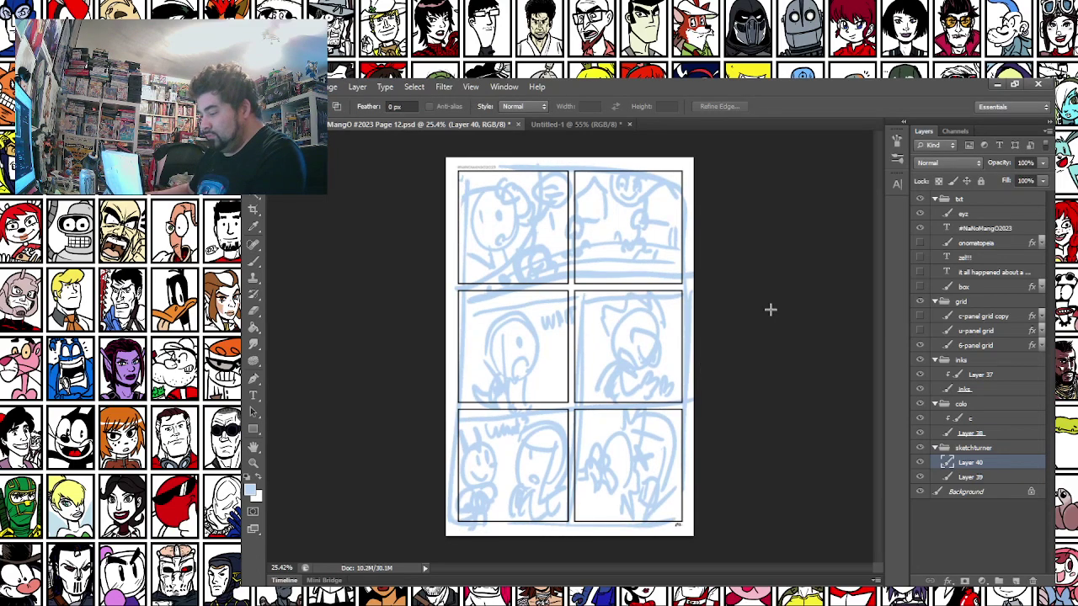
Duplicate the 6-panel grid layer, keeping the default copy name
{"action": "scroll", "coordinate": [734, 288], "scroll_direction": "up", "scroll_amount": 2}
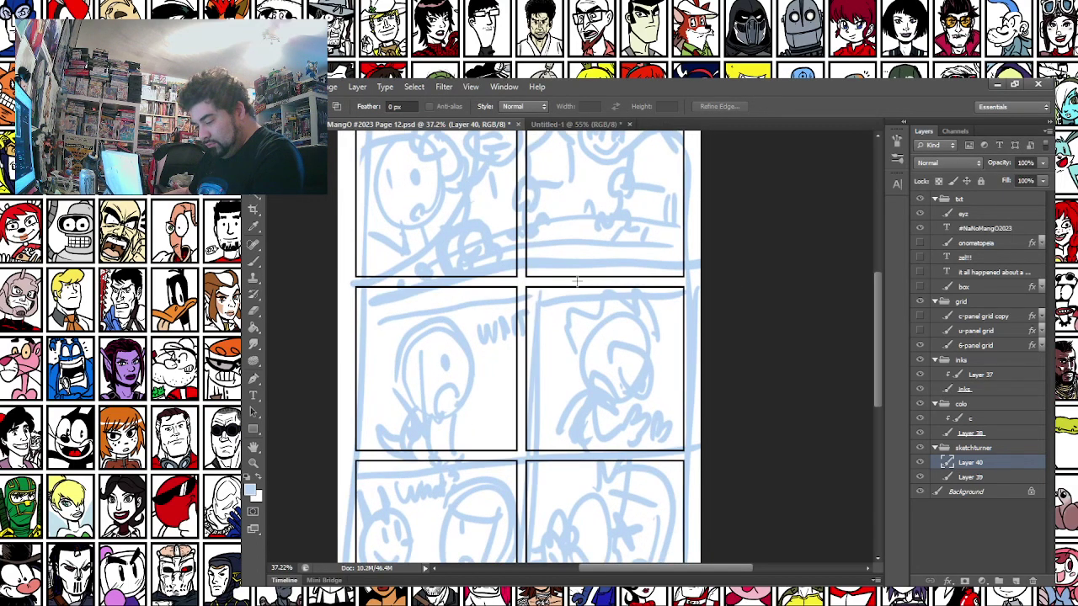
{"action": "left_click_drag", "start_coordinate": [490, 217], "coordinate": [538, 166]}
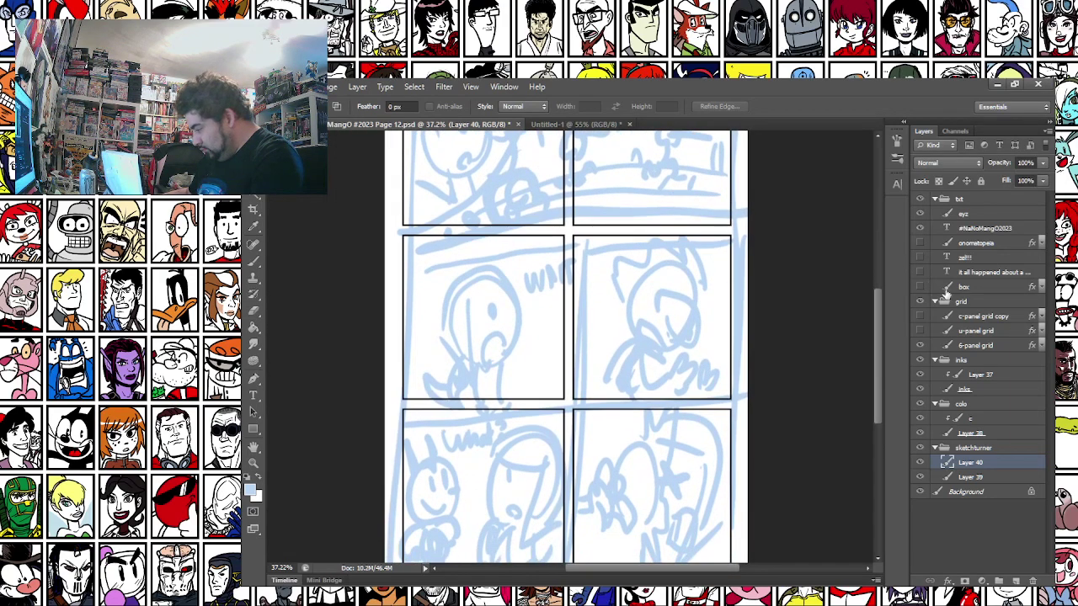
{"action": "right_click", "coordinate": [978, 346]}
{"action": "left_click", "coordinate": [889, 192]}
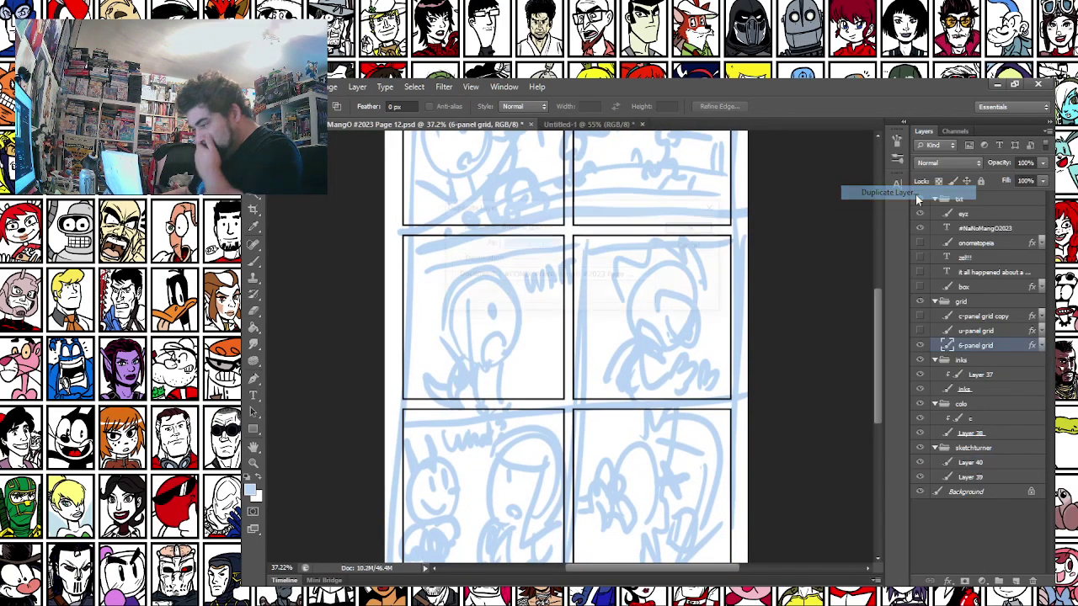
{"action": "key", "text": "Return"}
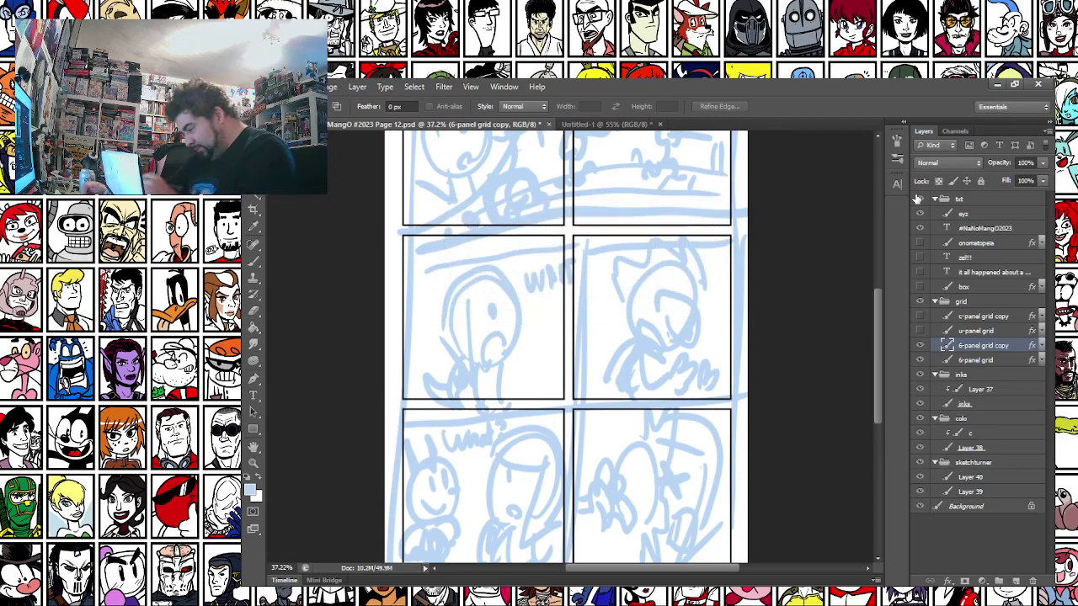
Hide the original 6-panel grid and shift a band of the copied grid around the middle row downward to match the sketch
{"action": "left_click_drag", "start_coordinate": [367, 445], "coordinate": [375, 438]}
{"action": "left_click_drag", "start_coordinate": [396, 223], "coordinate": [763, 435]}
{"action": "left_click_drag", "start_coordinate": [385, 192], "coordinate": [753, 447]}
{"action": "key", "text": "v"}
{"action": "key", "text": "shift+Down"}
{"action": "key", "text": "shift+Down"}
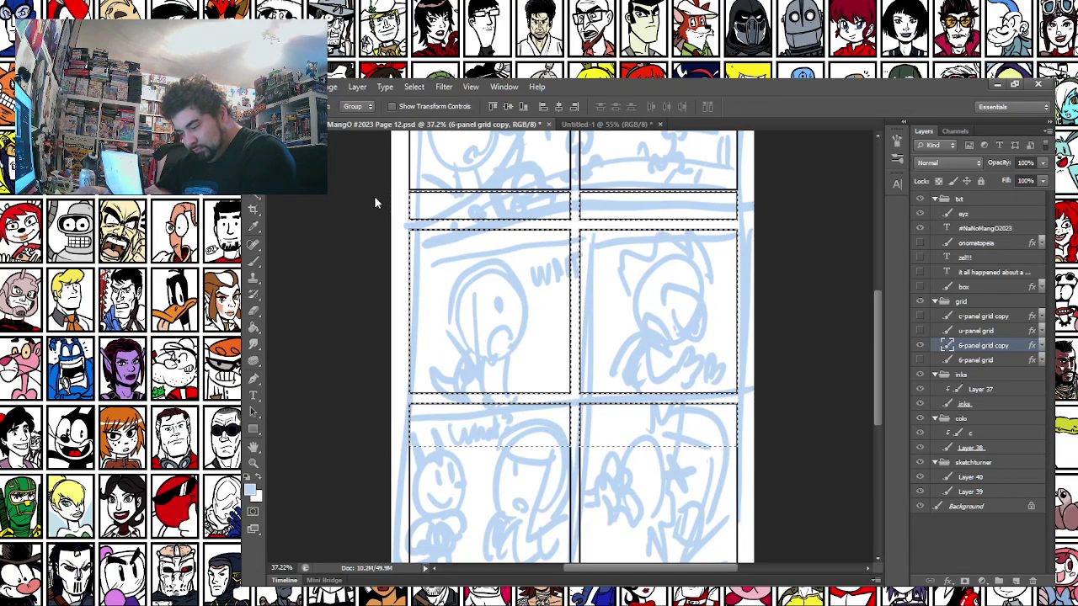
{"action": "key", "text": "shift+Down"}
{"action": "key", "text": "shift+Down"}
{"action": "key", "text": "shift+Down"}
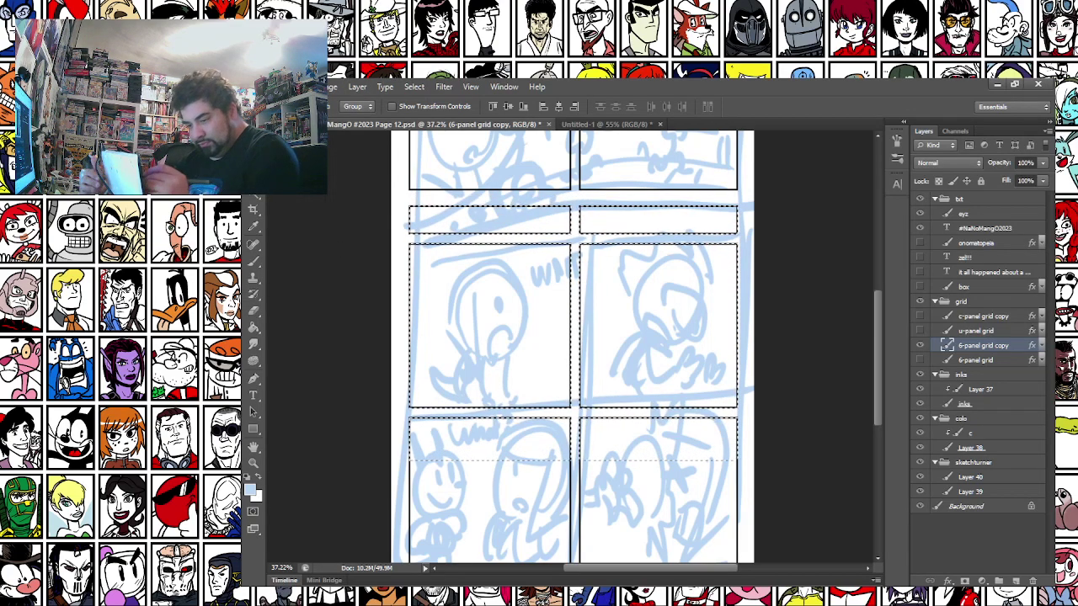
Stretch a horizontal strip of the top row's borders vertically to close the gap and make both top panels taller
{"action": "key", "text": "m"}
{"action": "scroll", "coordinate": [385, 309], "scroll_direction": "up", "scroll_amount": 5}
{"action": "left_click_drag", "start_coordinate": [399, 256], "coordinate": [810, 297]}
{"action": "right_click", "coordinate": [523, 289]}
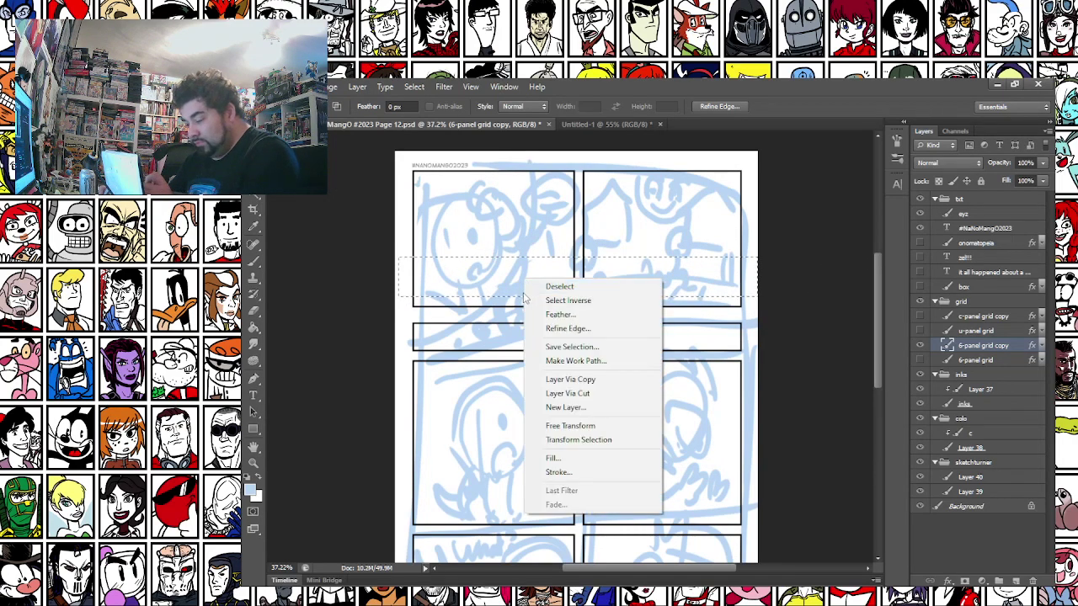
{"action": "left_click", "coordinate": [570, 427]}
{"action": "left_click_drag", "start_coordinate": [578, 296], "coordinate": [580, 340]}
{"action": "left_click_drag", "start_coordinate": [578, 257], "coordinate": [578, 229]}
{"action": "key", "text": "Return"}
{"action": "key", "text": "Return"}
Stretch a vertical strip of the top row horizontally across the centre gutter to merge the two top panels into one wide panel
{"action": "left_click_drag", "start_coordinate": [505, 158], "coordinate": [543, 353]}
{"action": "right_click", "coordinate": [533, 230]}
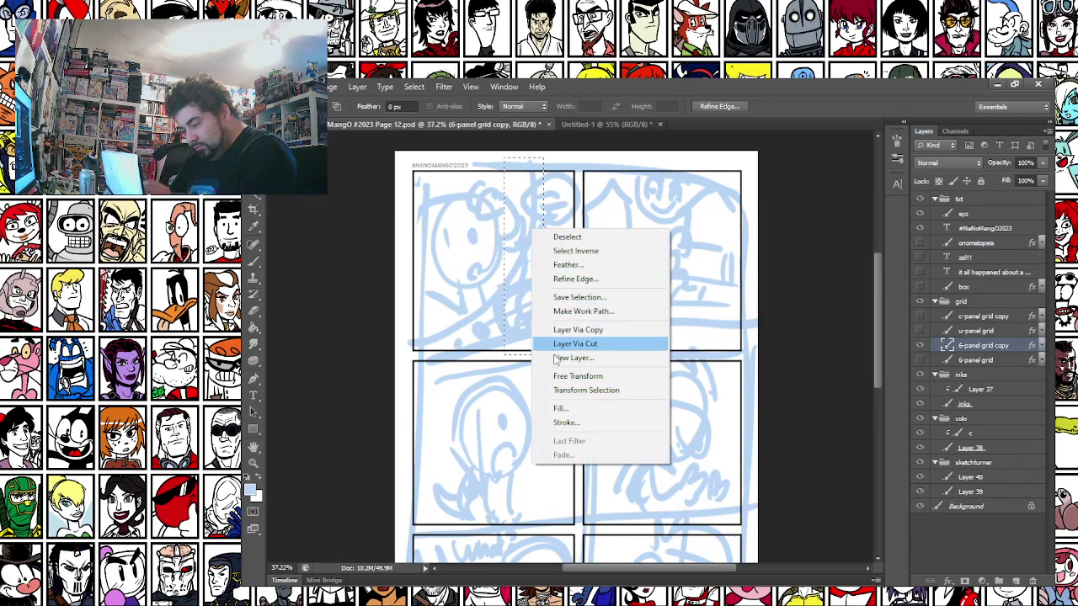
{"action": "left_click", "coordinate": [578, 376]}
{"action": "left_click_drag", "start_coordinate": [544, 256], "coordinate": [686, 256]}
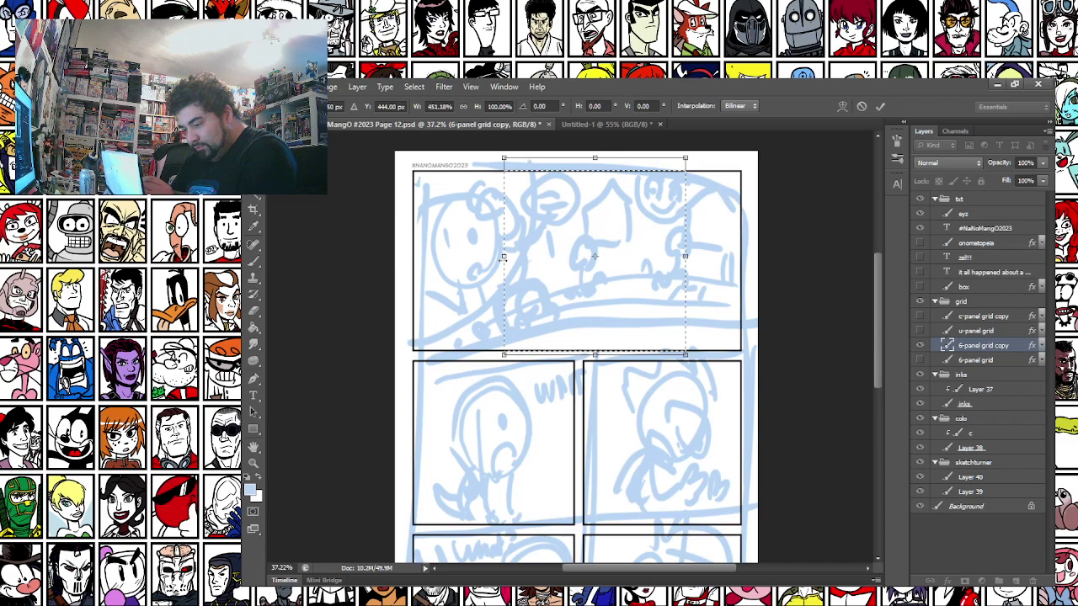
{"action": "key", "text": "Return"}
{"action": "left_click_drag", "start_coordinate": [365, 260], "coordinate": [402, 306]}
Outline a narrow bent band along the sketched divider with the Polygonal Lasso and turn it into a gutter splitting the top panel, then deselect
{"action": "scroll", "coordinate": [380, 306], "scroll_direction": "up", "scroll_amount": 4}
{"action": "left_click_drag", "start_coordinate": [394, 343], "coordinate": [314, 330]}
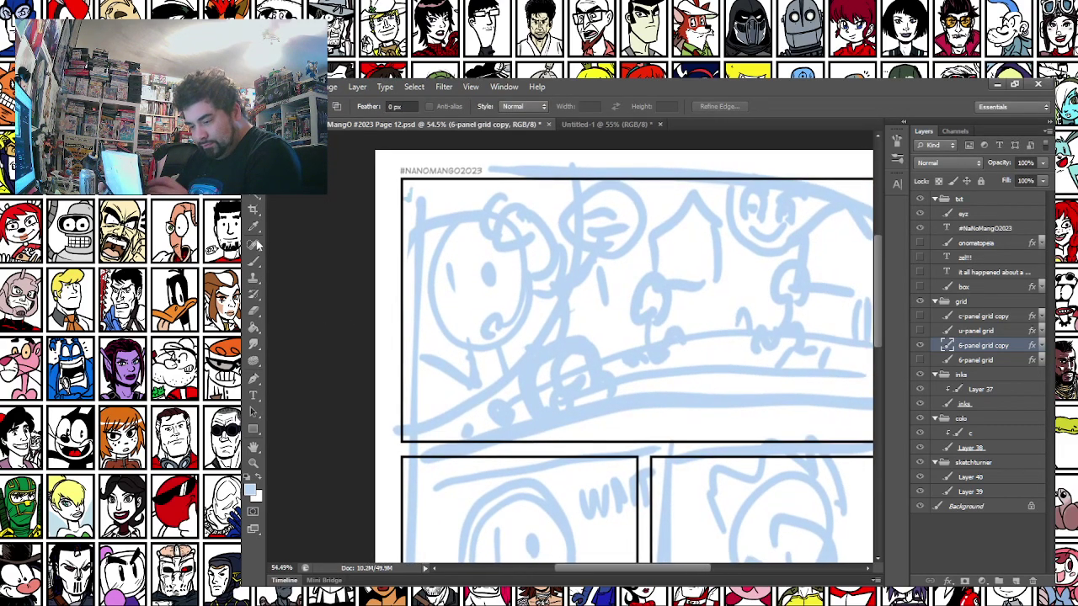
{"action": "left_click", "coordinate": [253, 179]}
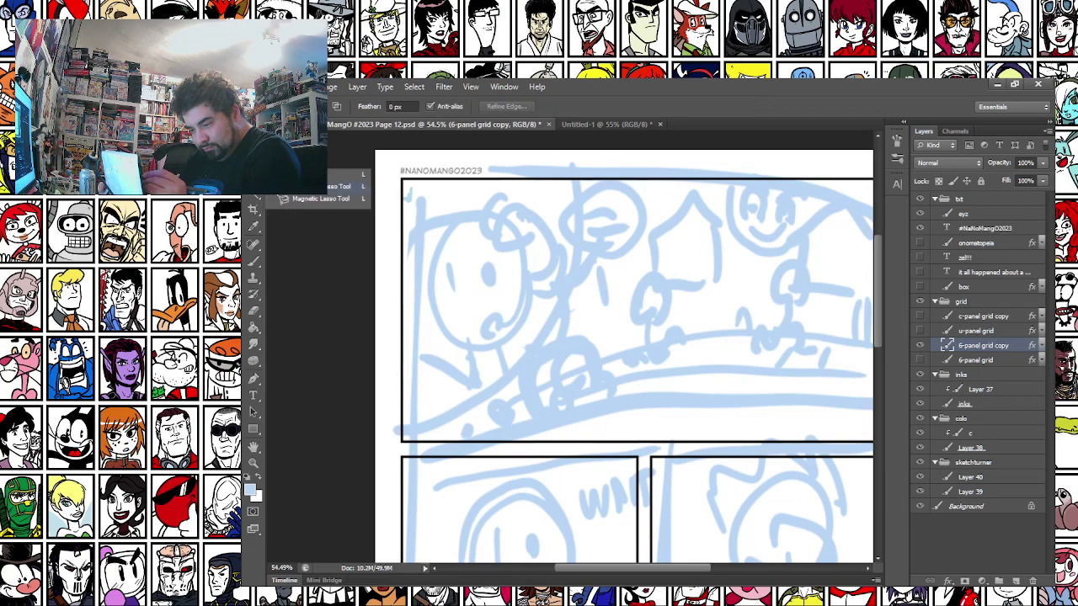
{"action": "left_click", "coordinate": [296, 186]}
{"action": "left_click", "coordinate": [582, 174]}
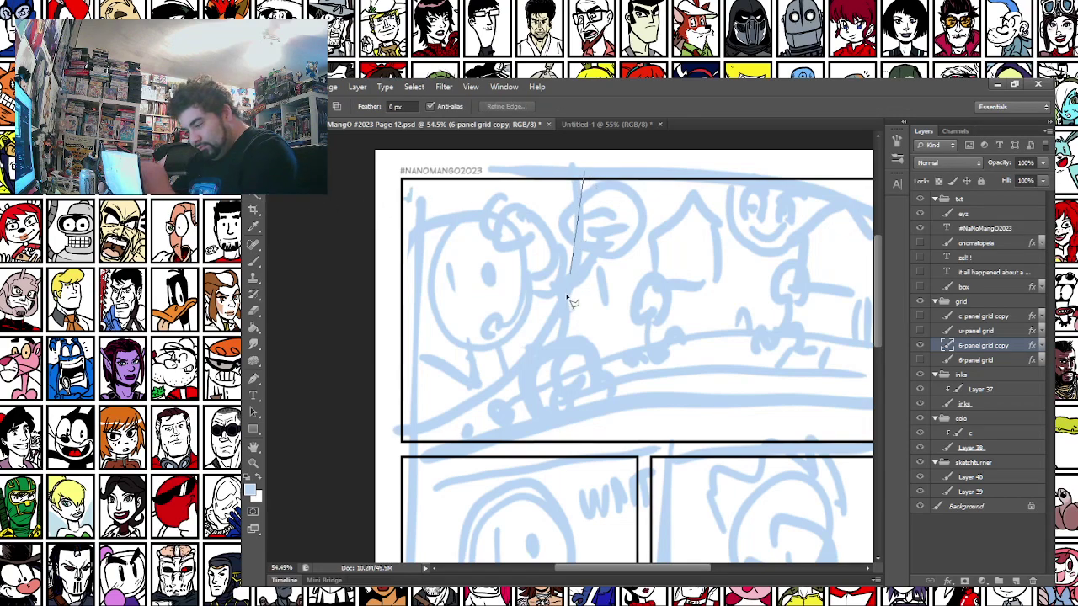
{"action": "left_click", "coordinate": [559, 327]}
{"action": "left_click", "coordinate": [481, 406]}
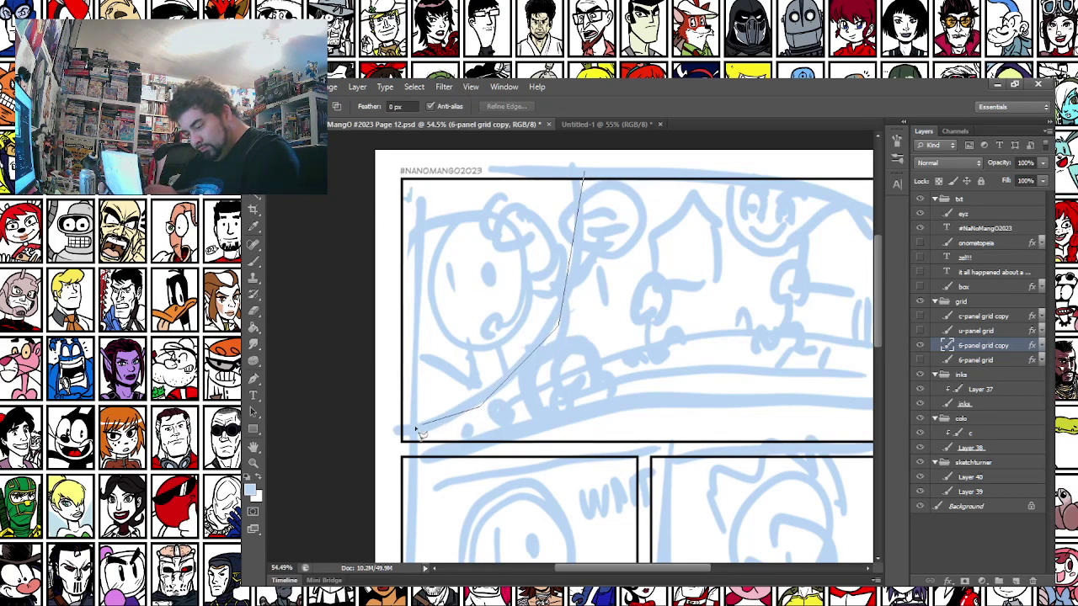
{"action": "left_click", "coordinate": [388, 434]}
{"action": "left_click", "coordinate": [388, 420]}
{"action": "left_click", "coordinate": [475, 395]}
{"action": "left_click", "coordinate": [554, 324]}
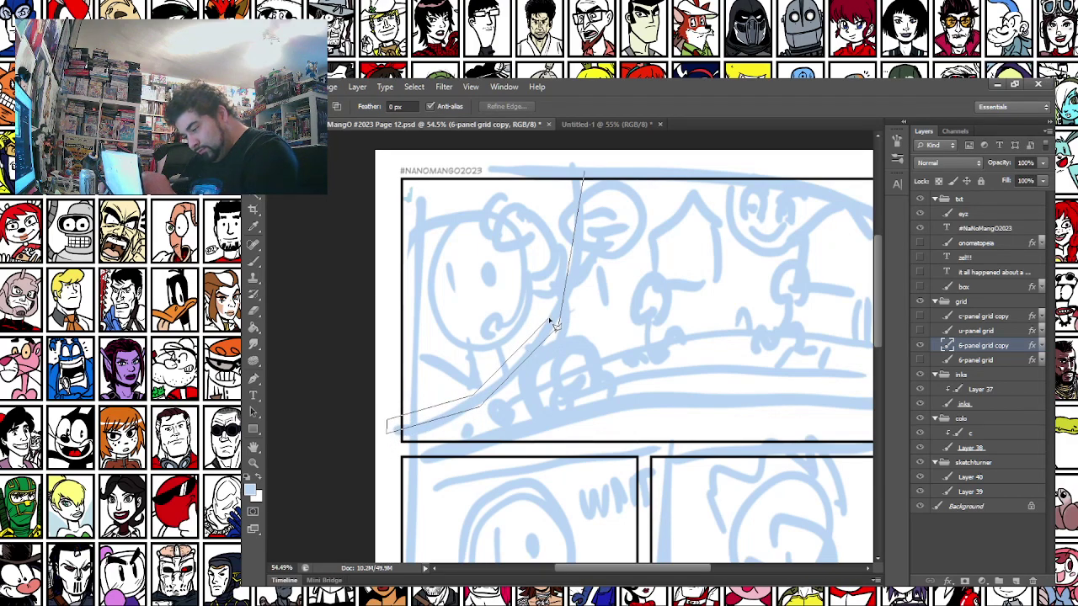
{"action": "left_click", "coordinate": [579, 161]}
{"action": "key", "text": "alt+BackSpace"}
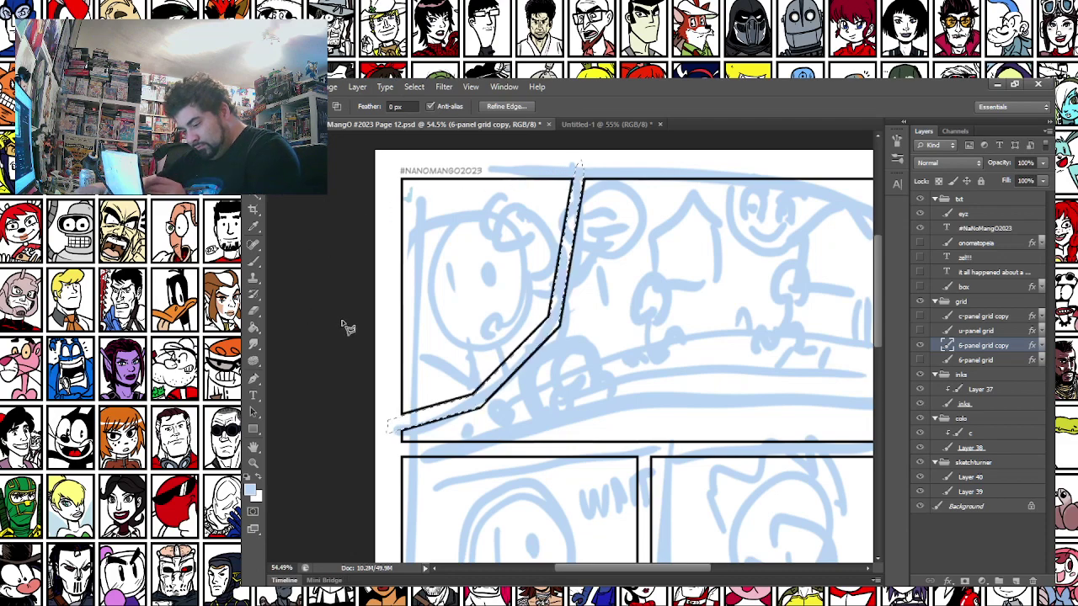
{"action": "key", "text": "m"}
{"action": "key", "text": "ctrl+d"}
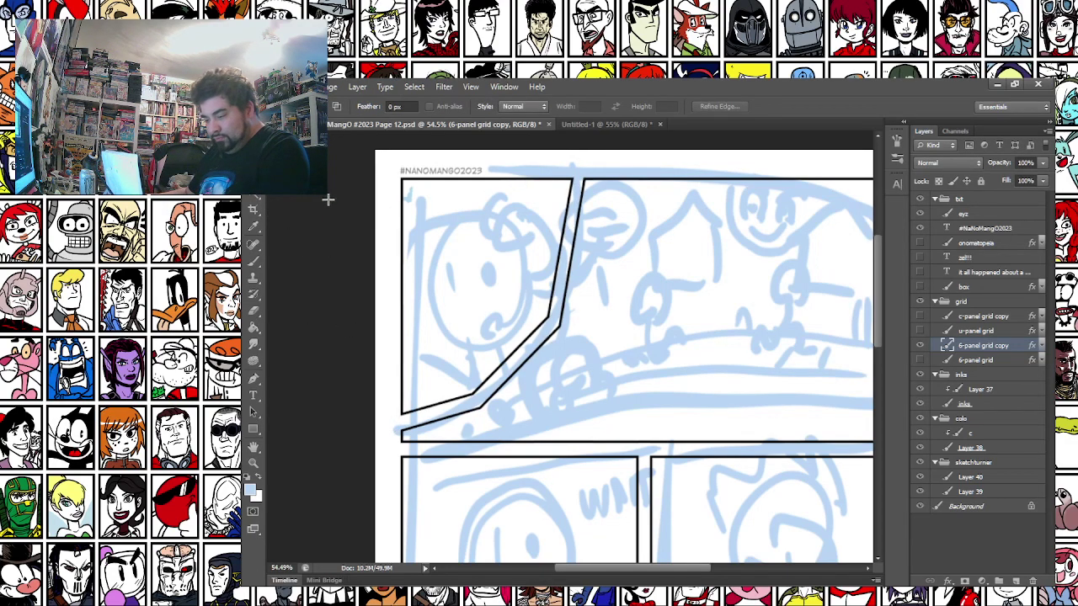
Select the hidden "it all happened about a week before my retirement" text layer and make it visible in the first panel
{"action": "scroll", "coordinate": [361, 256], "scroll_direction": "down", "scroll_amount": 3}
{"action": "scroll", "coordinate": [361, 256], "scroll_direction": "up", "scroll_amount": 1}
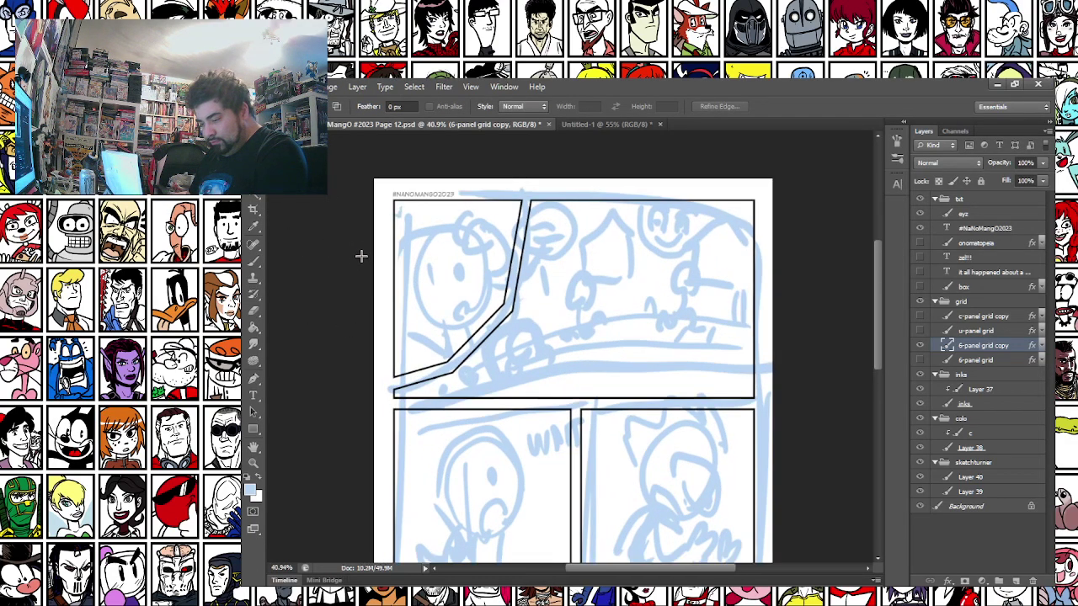
{"action": "left_click", "coordinate": [968, 272]}
{"action": "scroll", "coordinate": [784, 299], "scroll_direction": "down", "scroll_amount": 1}
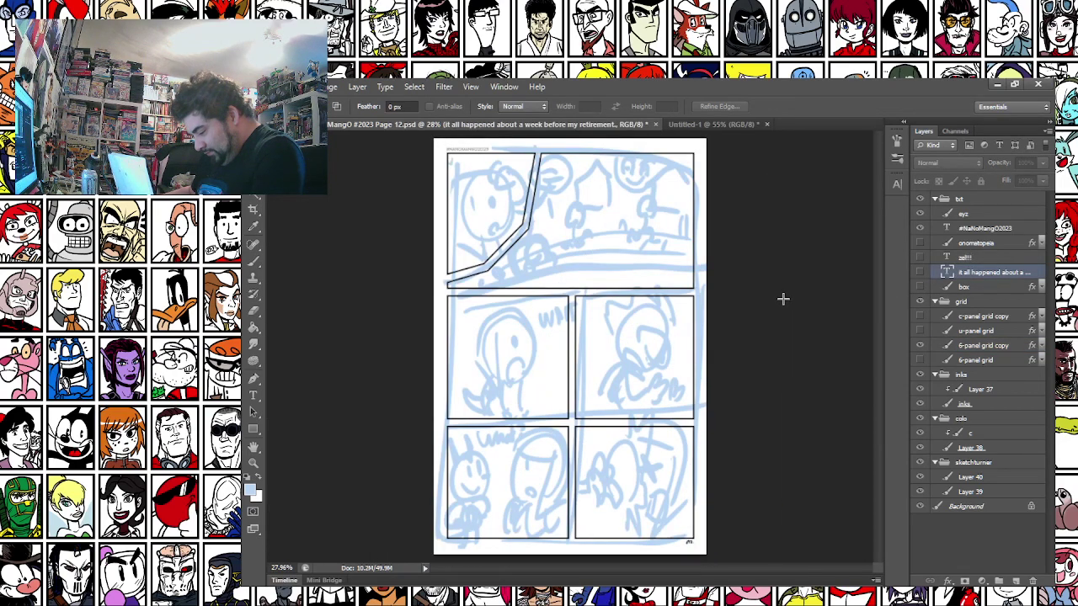
{"action": "scroll", "coordinate": [783, 299], "scroll_direction": "up", "scroll_amount": 3}
{"action": "left_click_drag", "start_coordinate": [590, 242], "coordinate": [730, 342]}
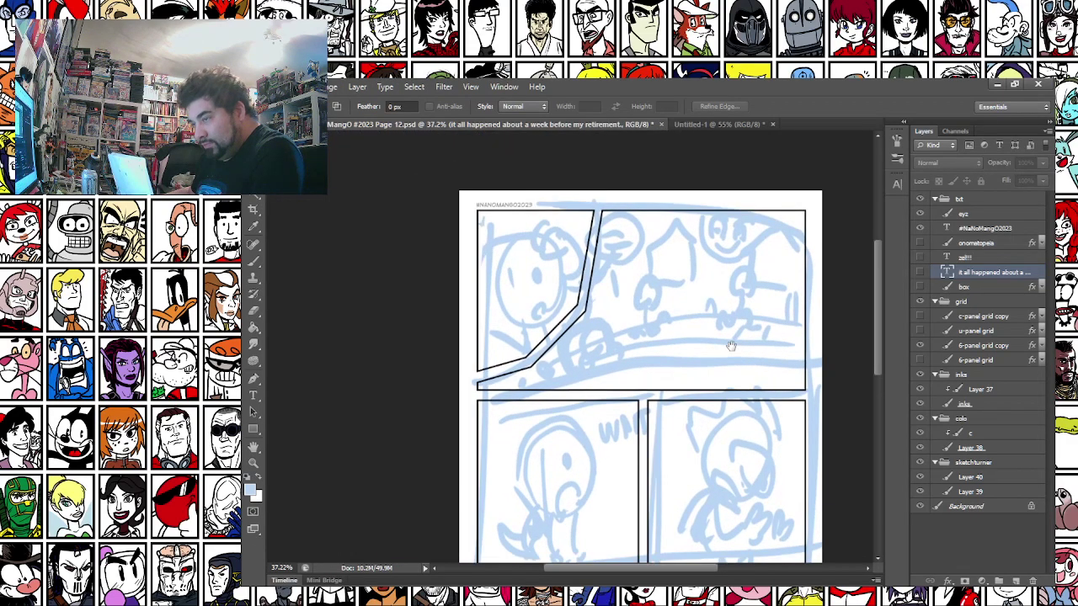
{"action": "left_click", "coordinate": [921, 272]}
{"action": "key", "text": "v"}
{"action": "scroll", "coordinate": [545, 231], "scroll_direction": "up", "scroll_amount": 1}
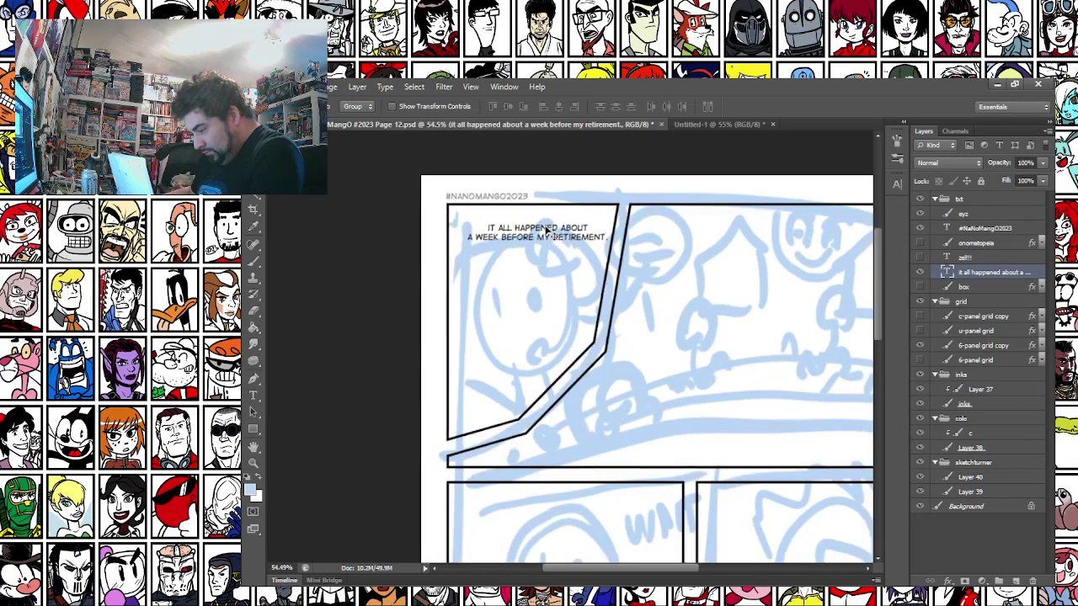
Replace the first panel's caption with "WAIT... WHERE AM I? WHAT IS HAPPENING NOW...?"
{"action": "key", "text": "t"}
{"action": "left_click", "coordinate": [546, 230]}
{"action": "key", "text": "ctrl+a"}
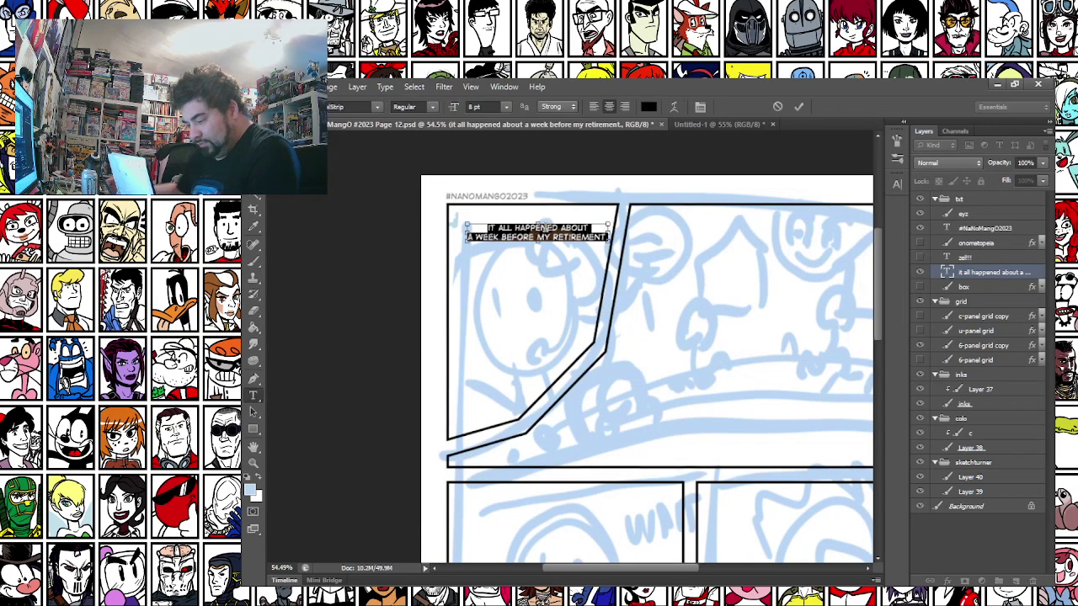
{"action": "type", "text": "wa"}
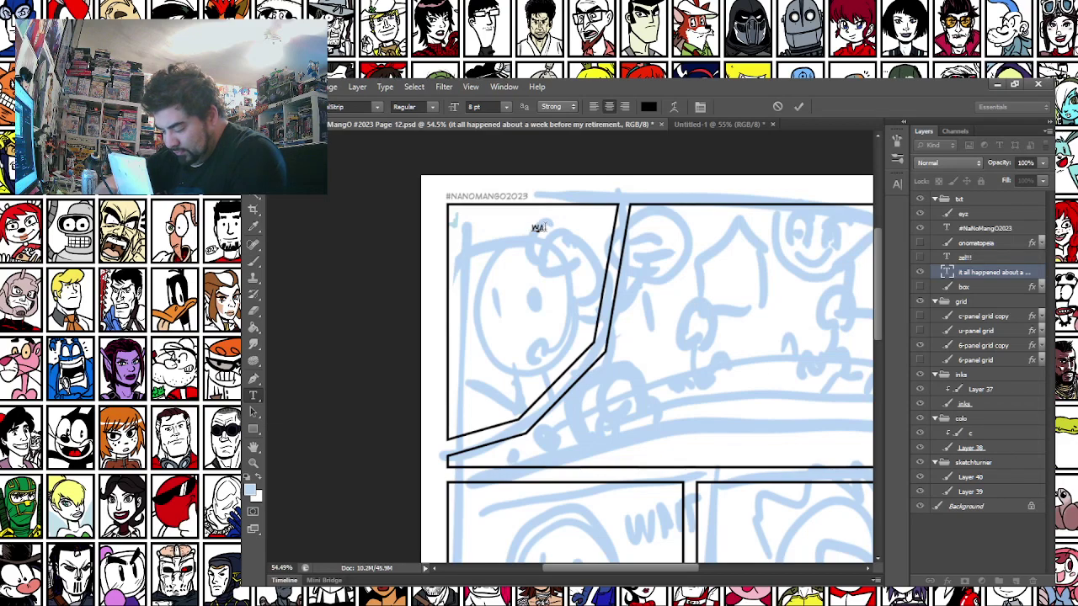
{"action": "type", "text": "it...wehre"}
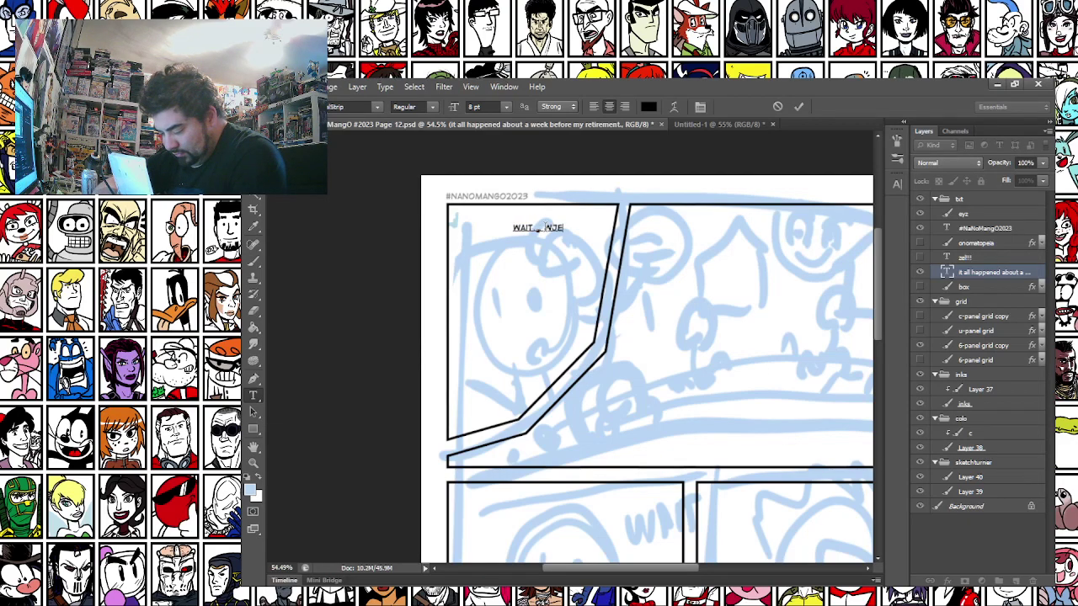
{"action": "key", "text": "BackSpace"}
{"action": "key", "text": "BackSpace"}
{"action": "key", "text": "BackSpace"}
{"action": "key", "text": "BackSpace"}
{"action": "type", "text": "hERE A"}
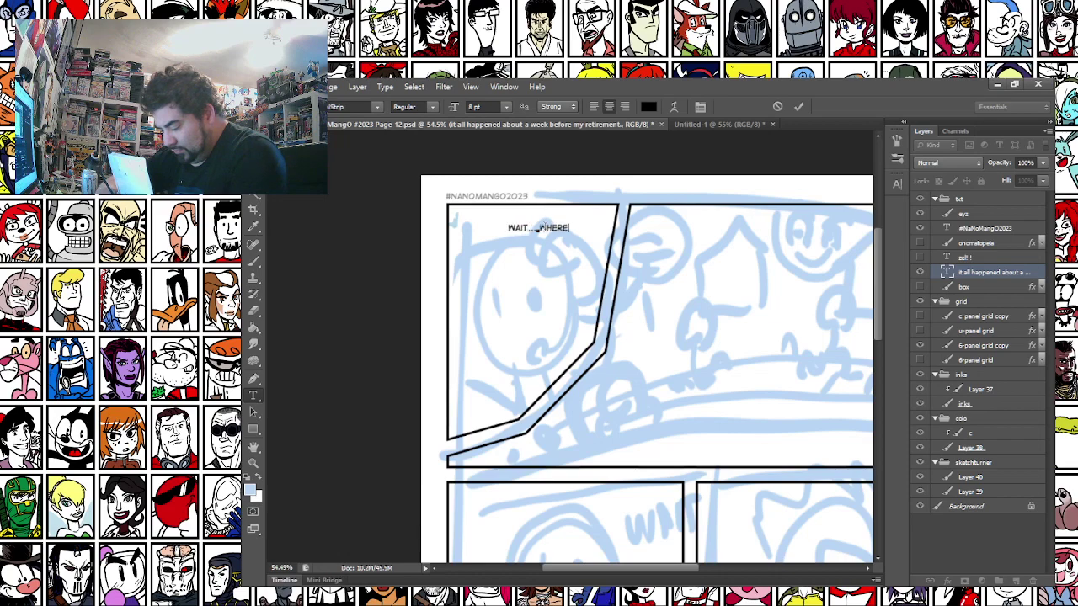
{"action": "type", "text": "M"}
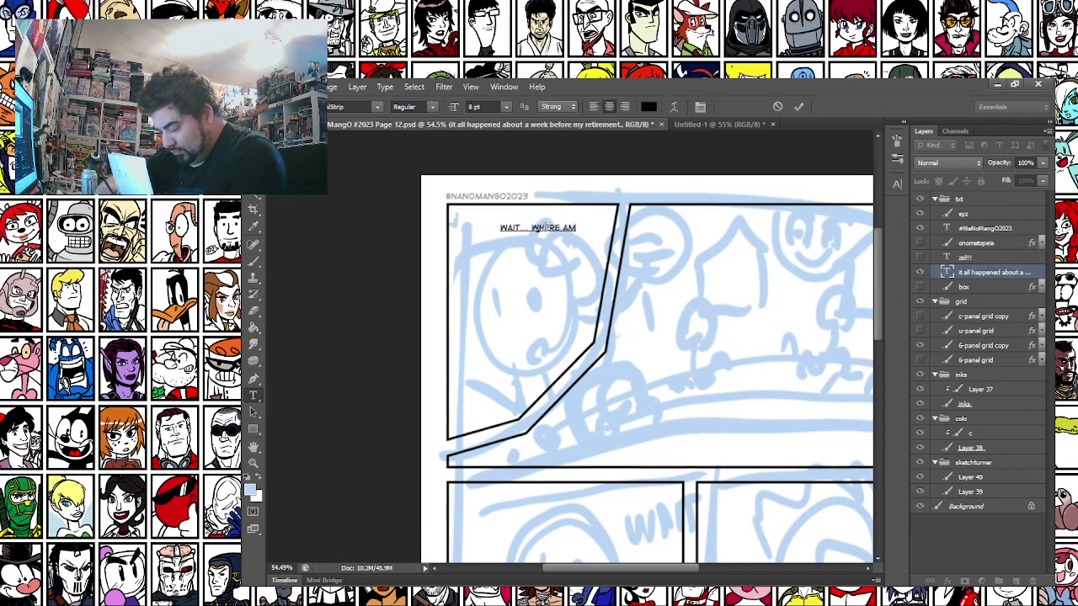
{"action": "type", "text": " I?!"}
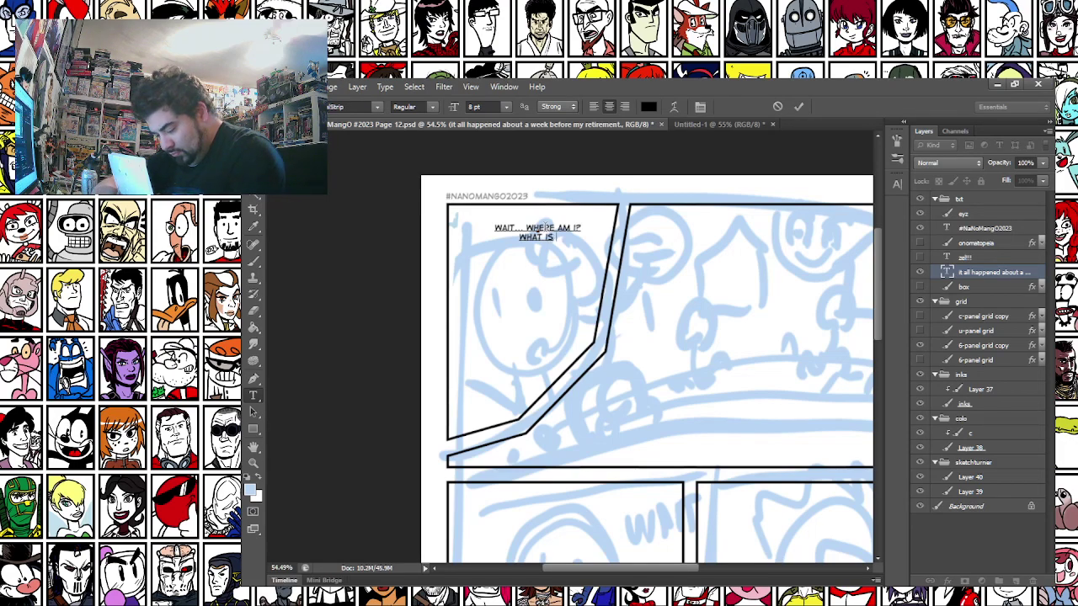
{"action": "type", "text": "HAPPENING NOW."}
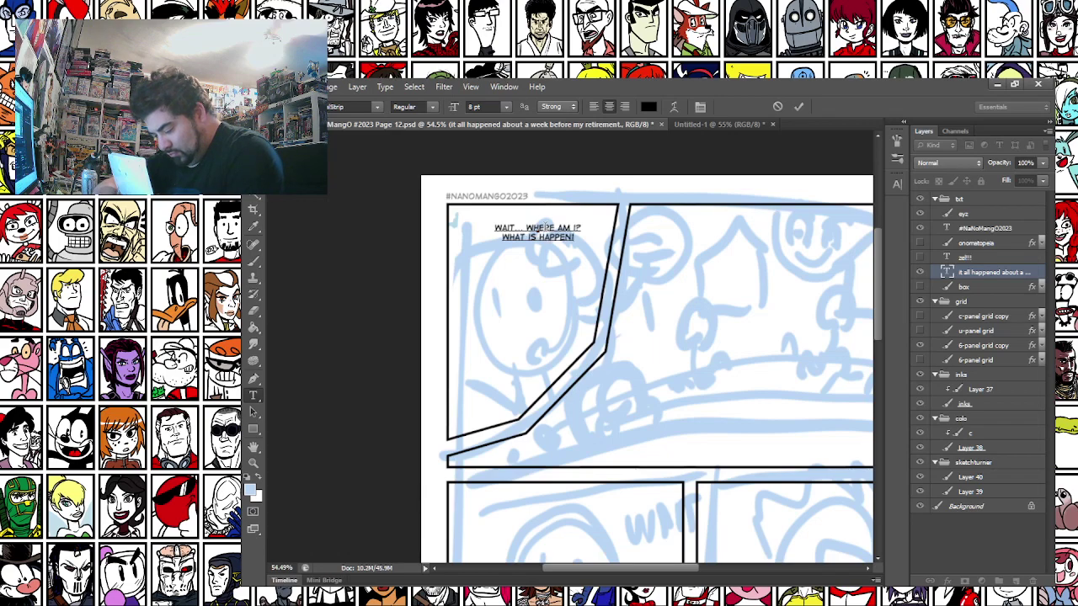
{"action": "type", "text": ".."}
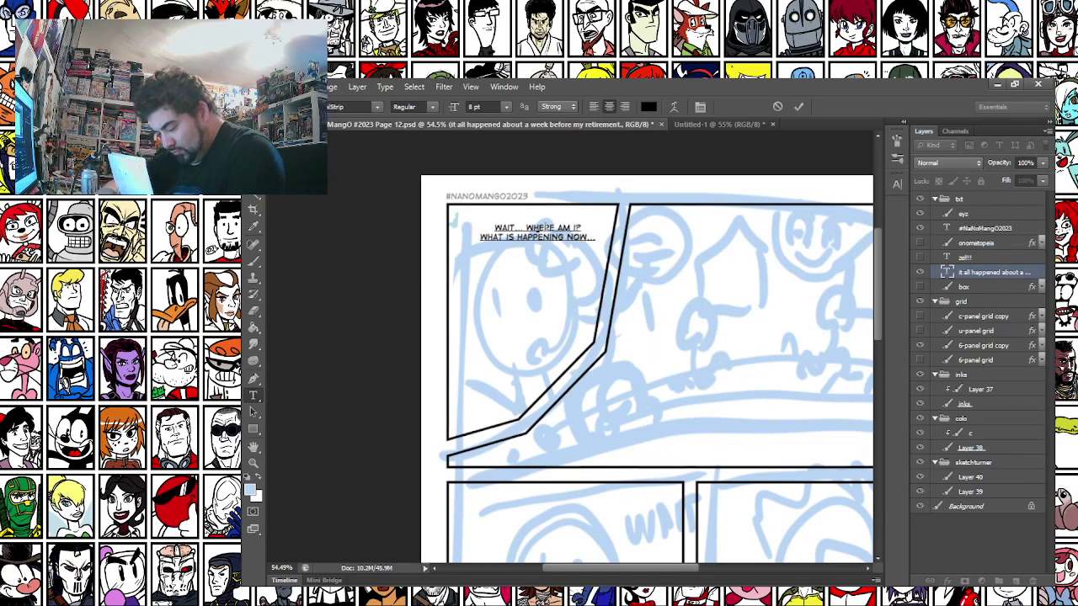
{"action": "type", "text": "?"}
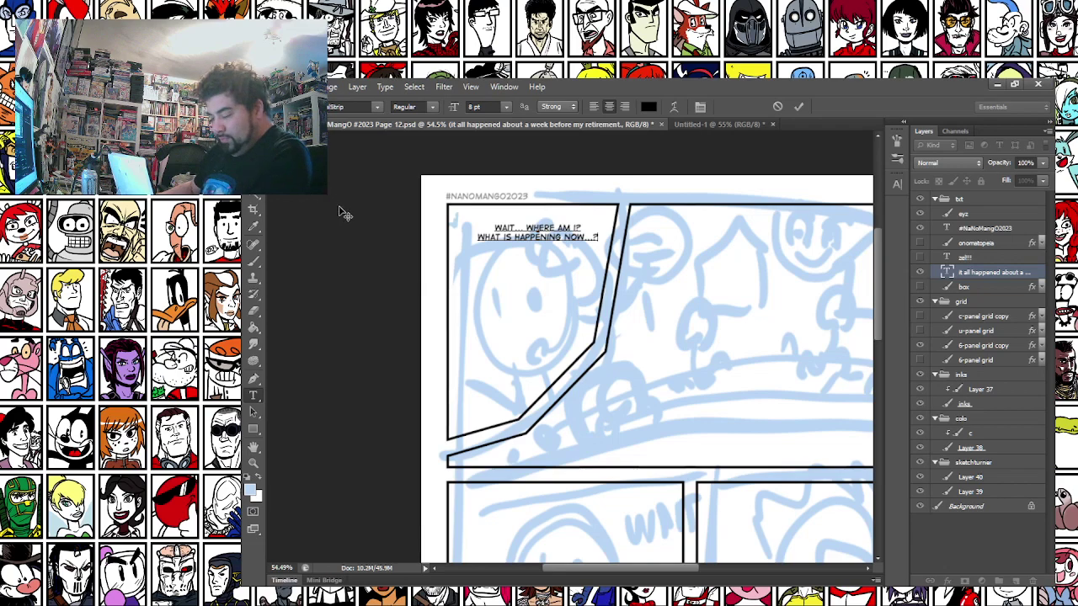
Break the first panel's caption into four lines after "WAIT...", "WHERE AM I?" and "WHAT IS HAPPENING", and reposition it
{"action": "key", "text": "Return"}
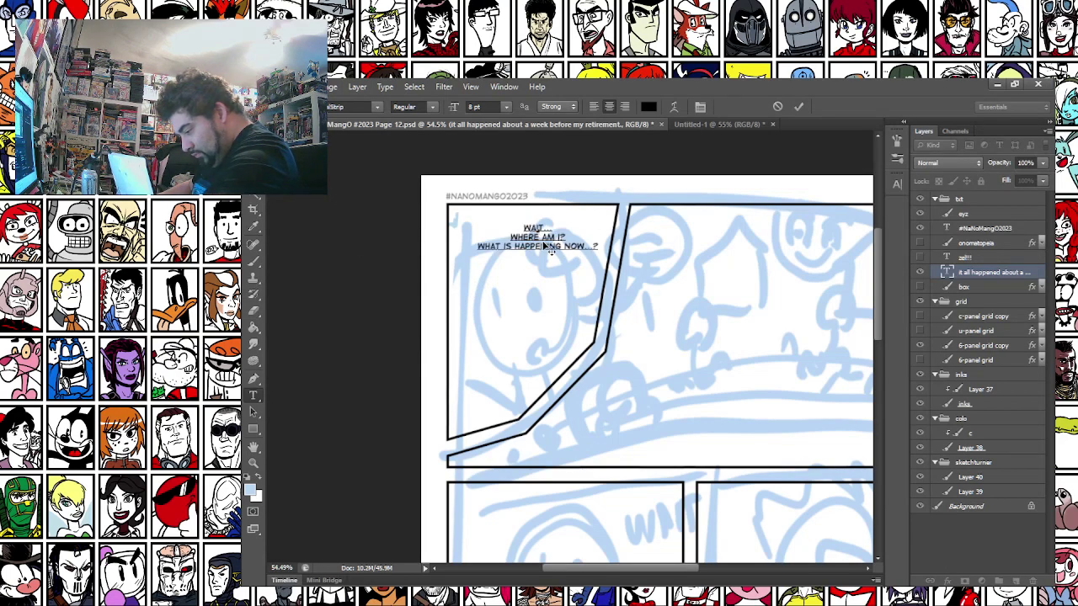
{"action": "key", "text": "Return"}
{"action": "key", "text": "ctrl+Return"}
{"action": "left_click_drag", "start_coordinate": [528, 241], "coordinate": [562, 235]}
Place a copy of the caption in the middle row's left panel and change its text to "...WHAT??"
{"action": "left_click_drag", "start_coordinate": [564, 322], "coordinate": [491, 340]}
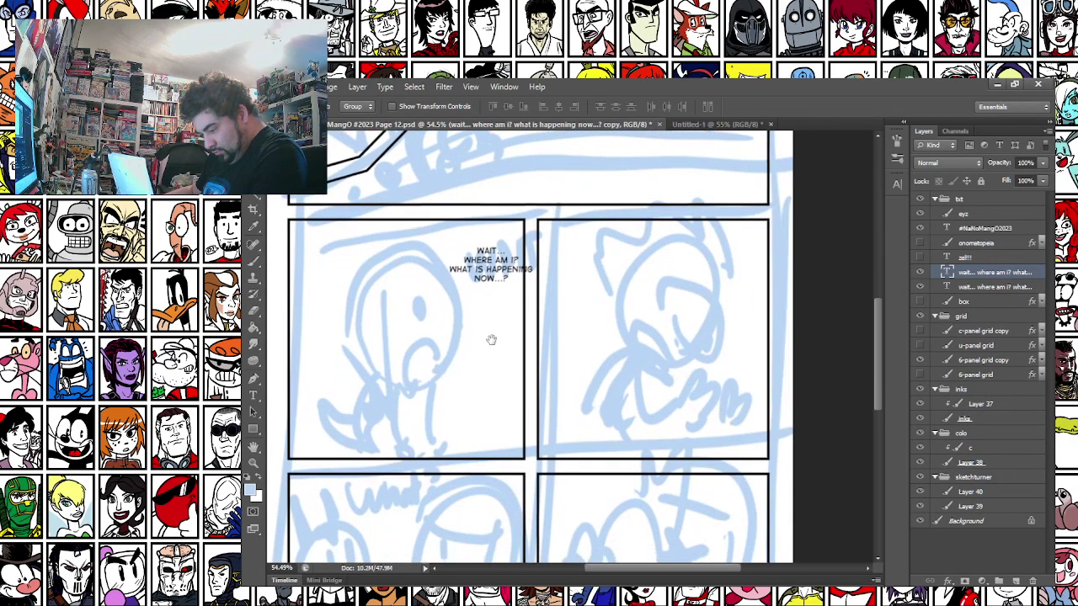
{"action": "key", "text": "t"}
{"action": "left_click", "coordinate": [493, 268]}
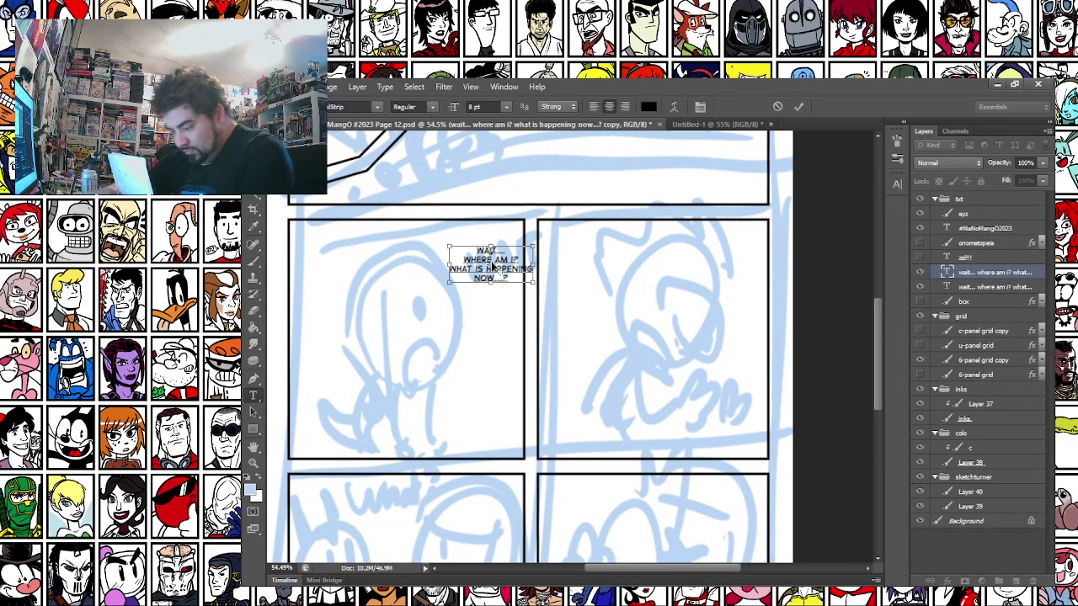
{"action": "key", "text": "ctrl+a"}
{"action": "key", "text": "BackSpace"}
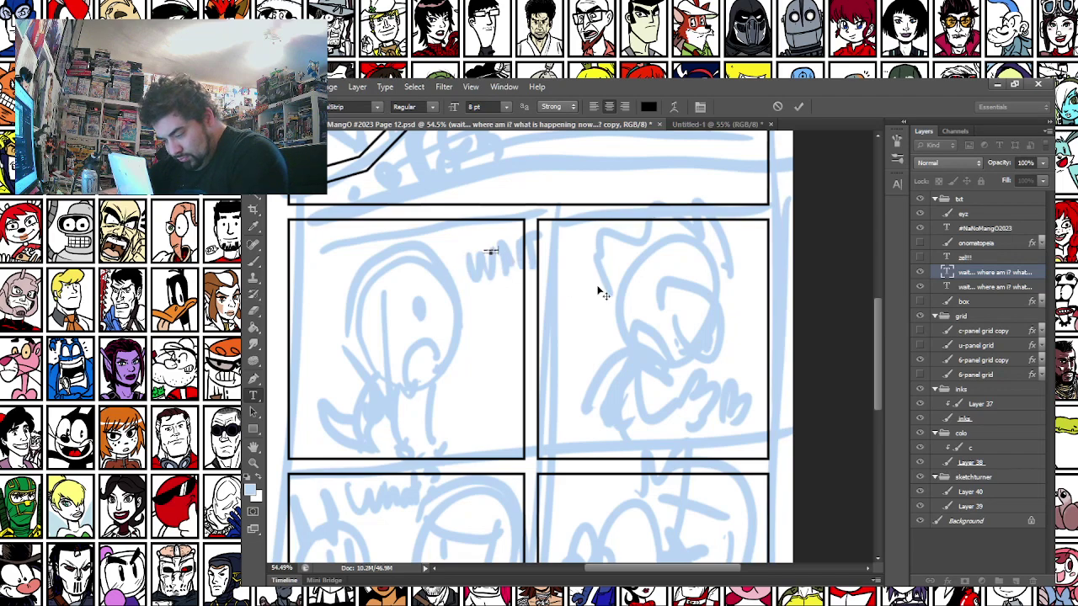
{"action": "type", "text": "...waitat??"}
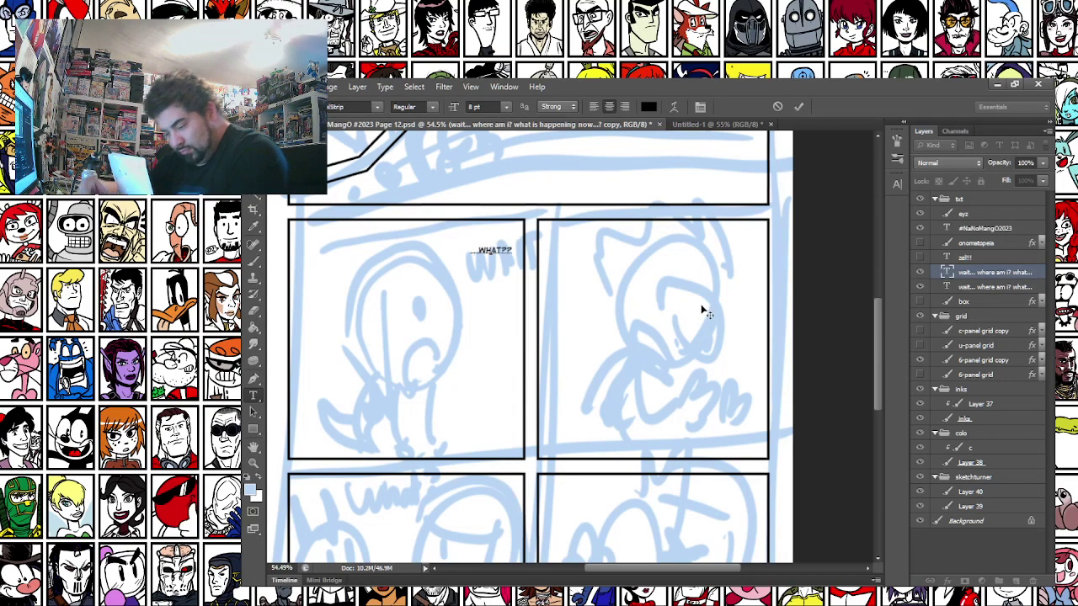
{"action": "left_click", "coordinate": [253, 143]}
Duplicate the "...WHAT??" text into the middle row's right panel and change the copy to "THE"
{"action": "left_click_drag", "start_coordinate": [497, 236], "coordinate": [585, 304]}
{"action": "key", "text": "t"}
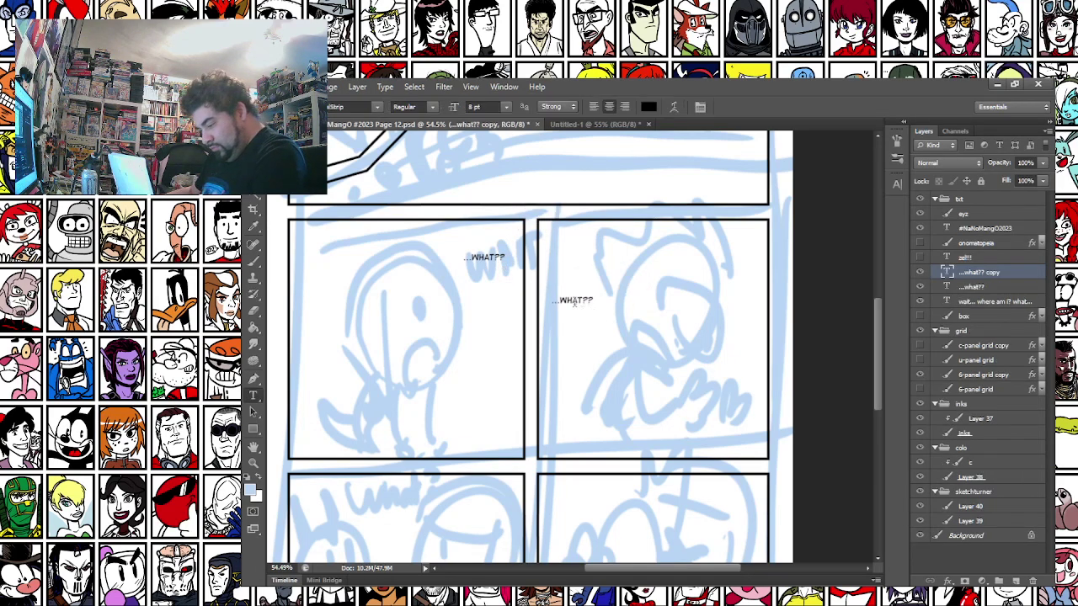
{"action": "triple_click", "coordinate": [573, 302]}
{"action": "type", "text": "THE"}
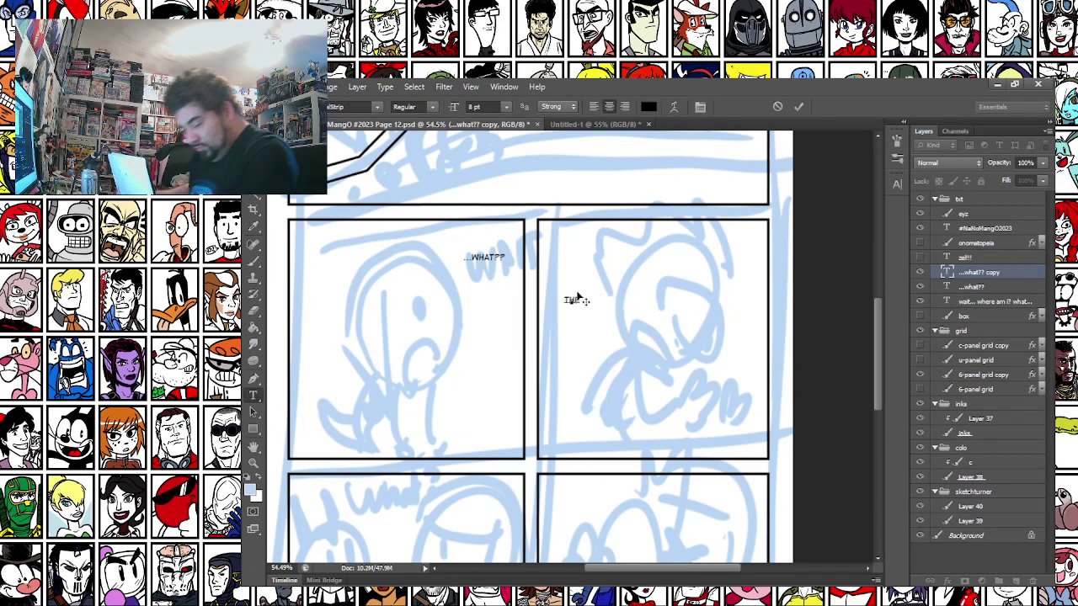
{"action": "key", "text": "ctrl+Return"}
Duplicate the "THE" text below itself in the same panel and change the copy to "HECK!!"
{"action": "key", "text": "v"}
{"action": "left_click_drag", "start_coordinate": [569, 303], "coordinate": [578, 332]}
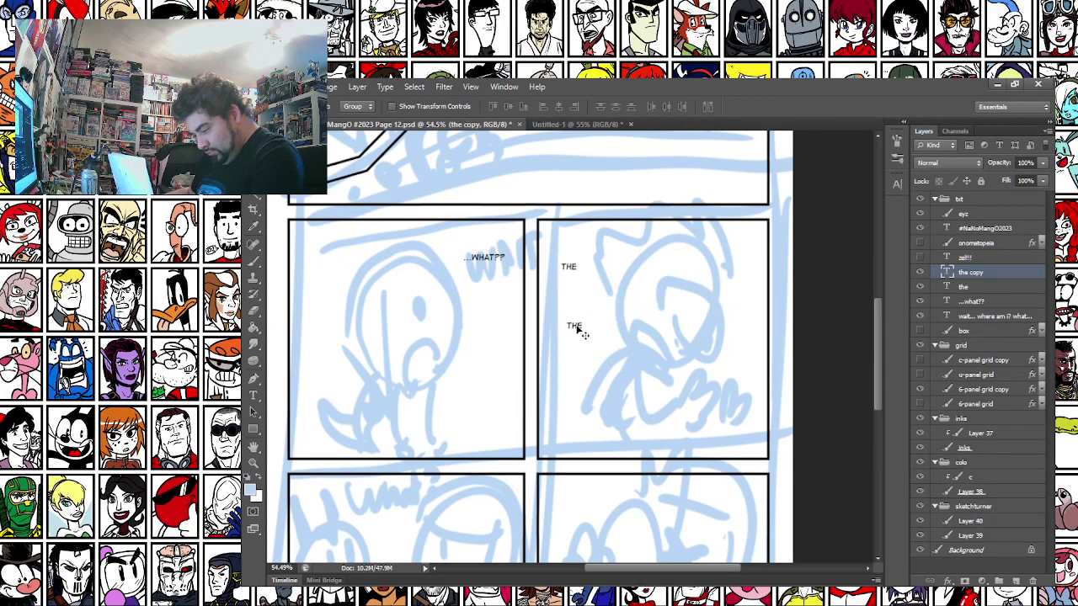
{"action": "key", "text": "t"}
{"action": "double_click", "coordinate": [576, 325]}
{"action": "type", "text": "hecK!!"}
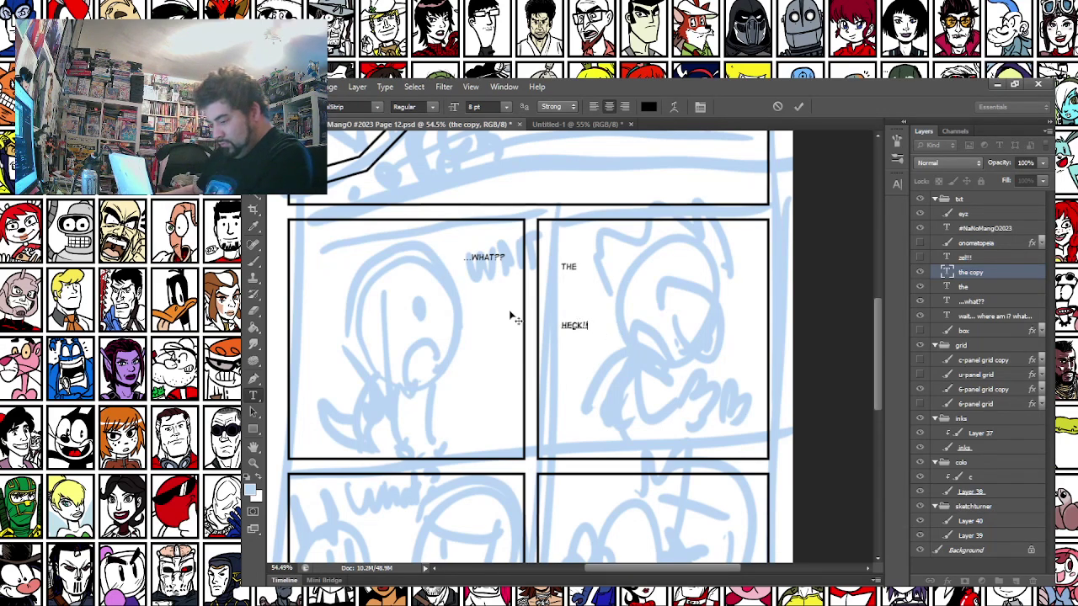
{"action": "left_click", "coordinate": [253, 142]}
Duplicate the "HECK!!" text and change the copy to "HELLO MISS!" on two lines
{"action": "left_click_drag", "start_coordinate": [484, 253], "coordinate": [488, 246]}
{"action": "left_click_drag", "start_coordinate": [649, 314], "coordinate": [525, 413]}
{"action": "left_click_drag", "start_coordinate": [499, 469], "coordinate": [514, 280]}
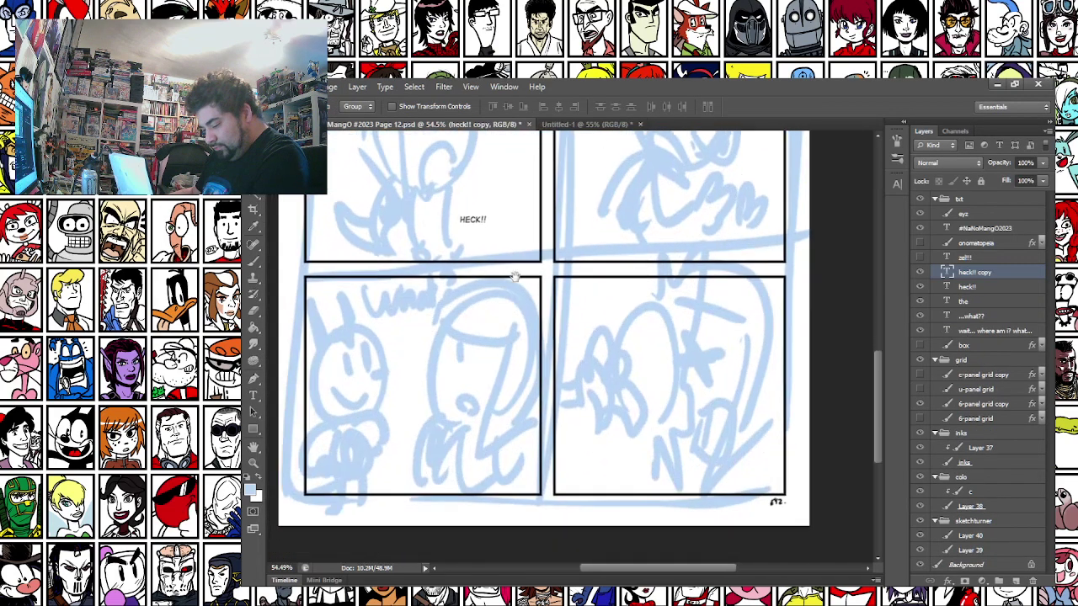
{"action": "double_click", "coordinate": [472, 211]}
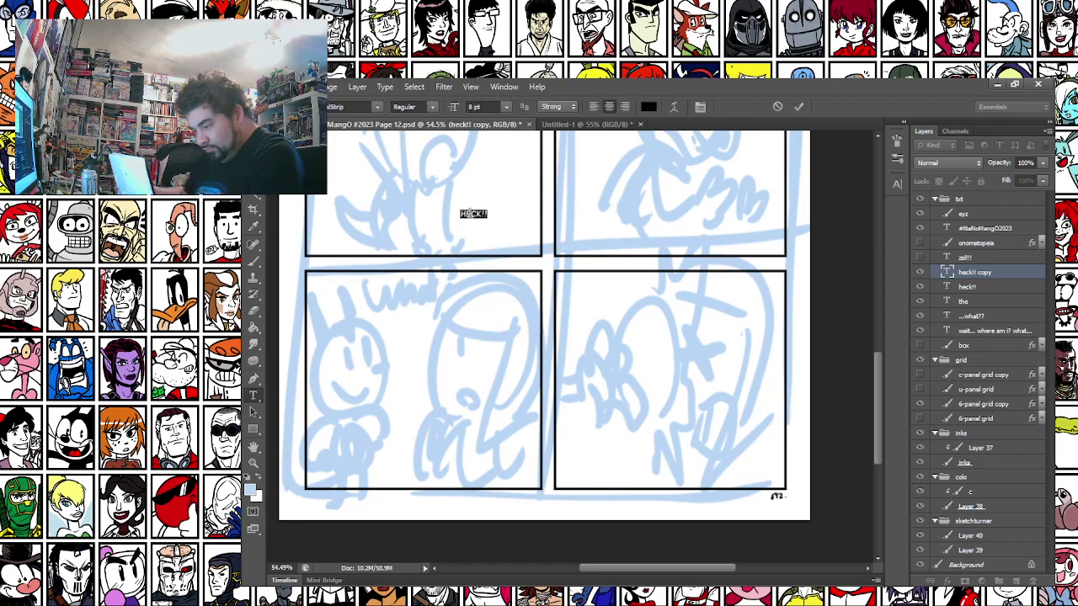
{"action": "type", "text": "HELLO"}
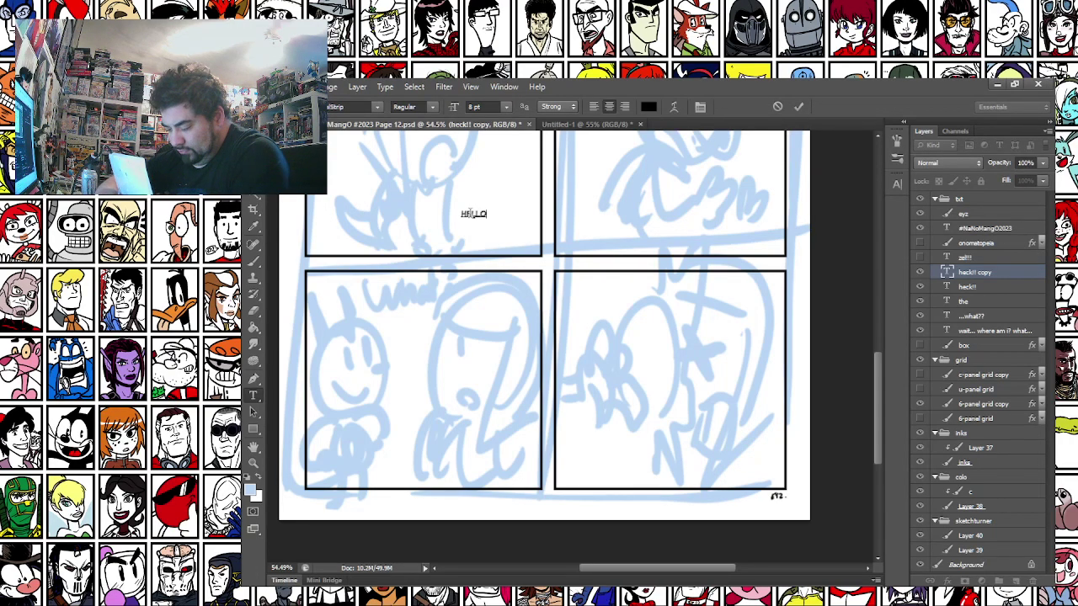
{"action": "key", "text": "Return"}
{"action": "type", "text": "MISS"}
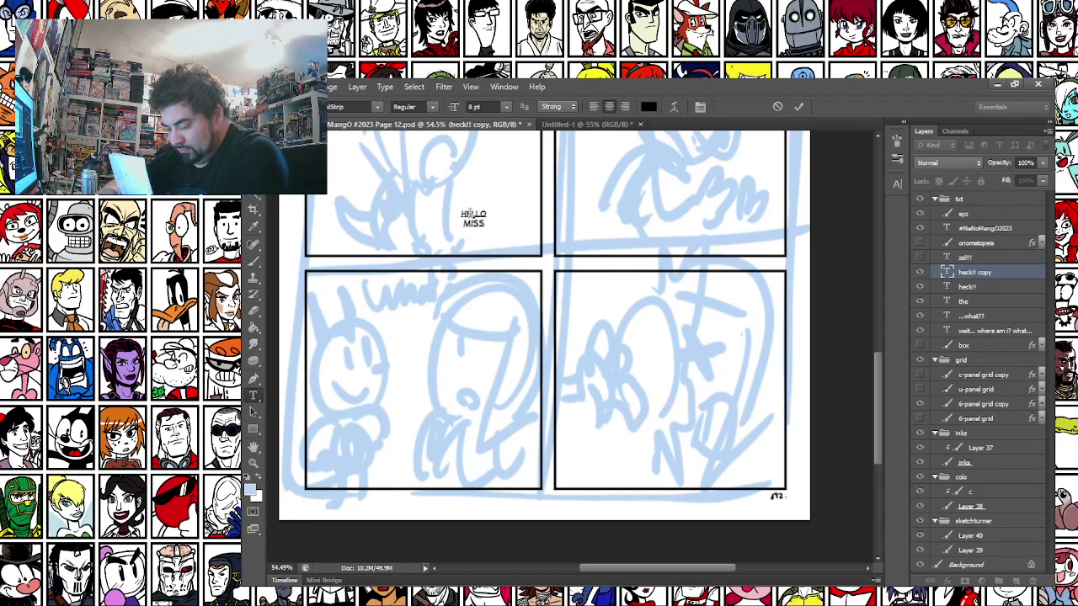
{"action": "type", "text": "!"}
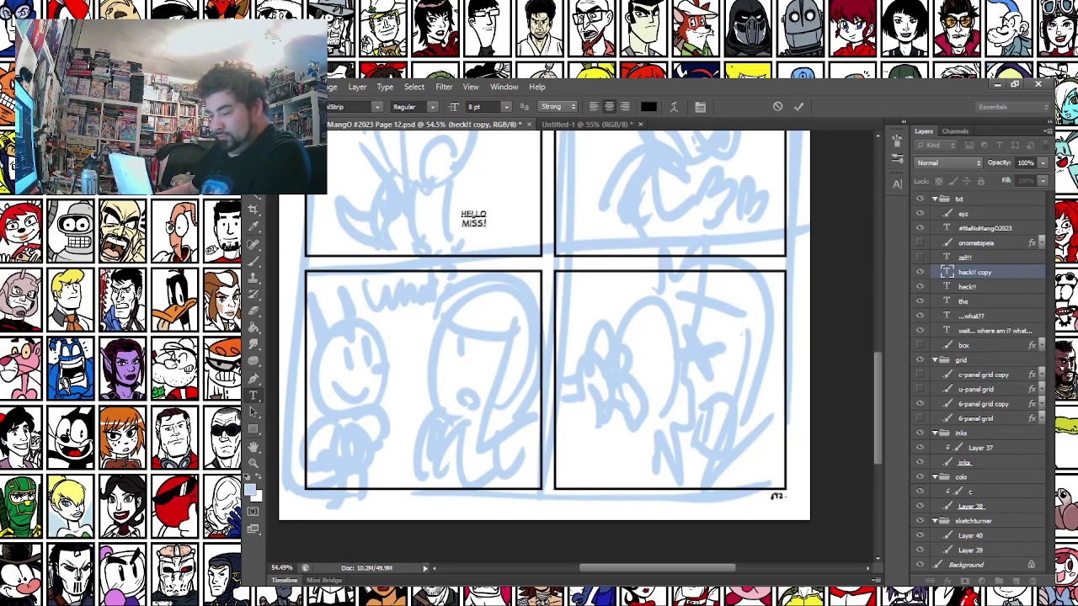
{"action": "left_click", "coordinate": [253, 141]}
Duplicate "HELLO MISS!" into the bottom row's left panel and replace the copy's text with "AND WHO ARE YOU??" on three lines
{"action": "left_click_drag", "start_coordinate": [479, 225], "coordinate": [425, 336]}
{"action": "double_click", "coordinate": [410, 330]}
{"action": "key", "text": "BackSpace"}
{"action": "type", "text": "AND"}
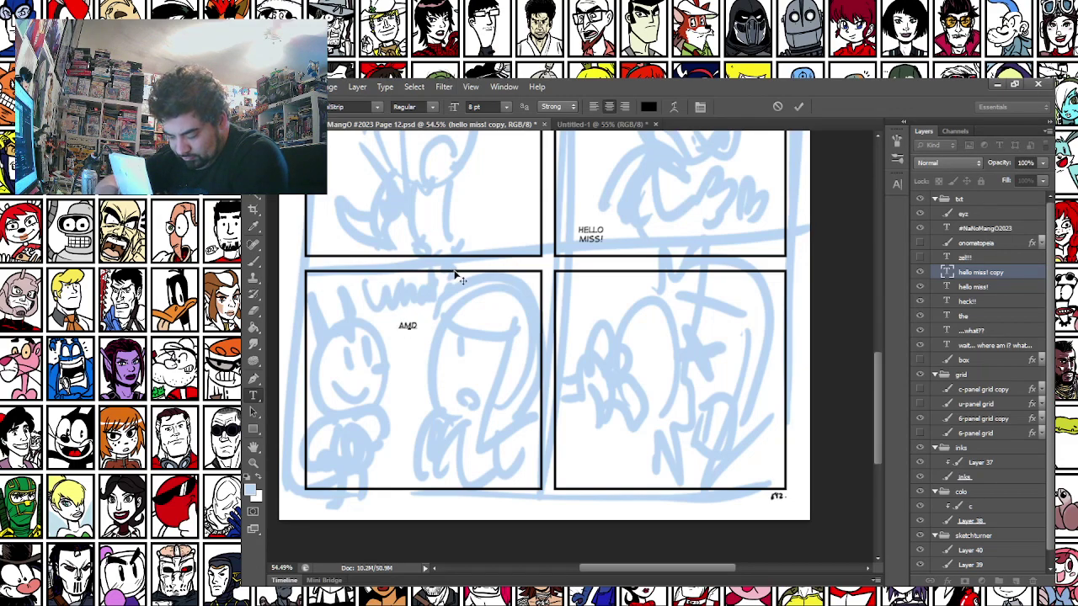
{"action": "key", "text": "ctrl+a"}
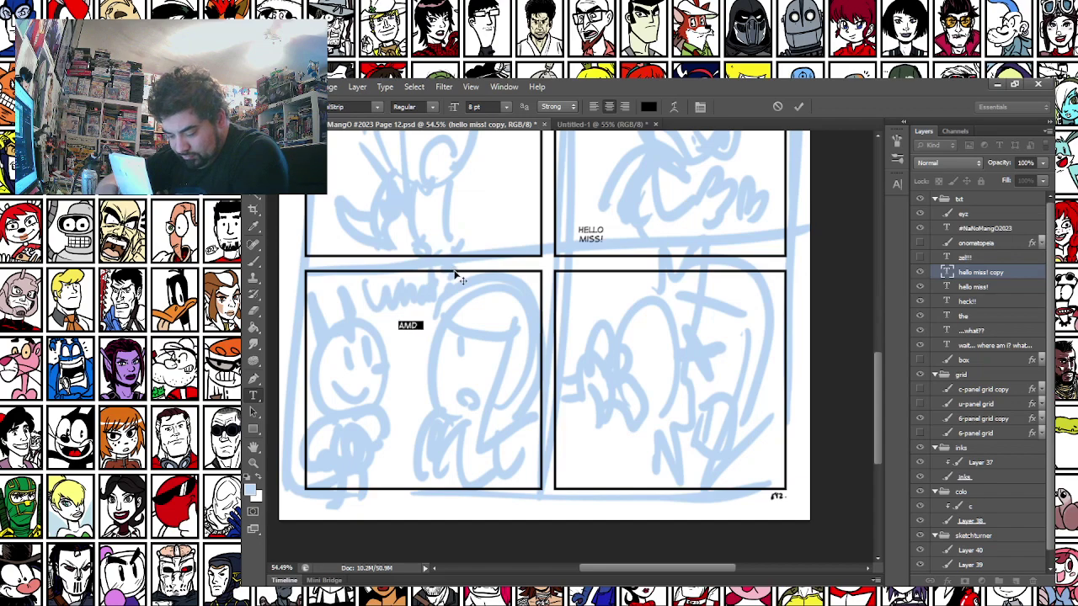
{"action": "type", "text": "AND"}
{"action": "key", "text": "Return"}
{"action": "type", "text": "WE"}
{"action": "type", "text": "O AR"}
{"action": "type", "text": "E"}
{"action": "key", "text": "Return"}
{"action": "type", "text": "Y"}
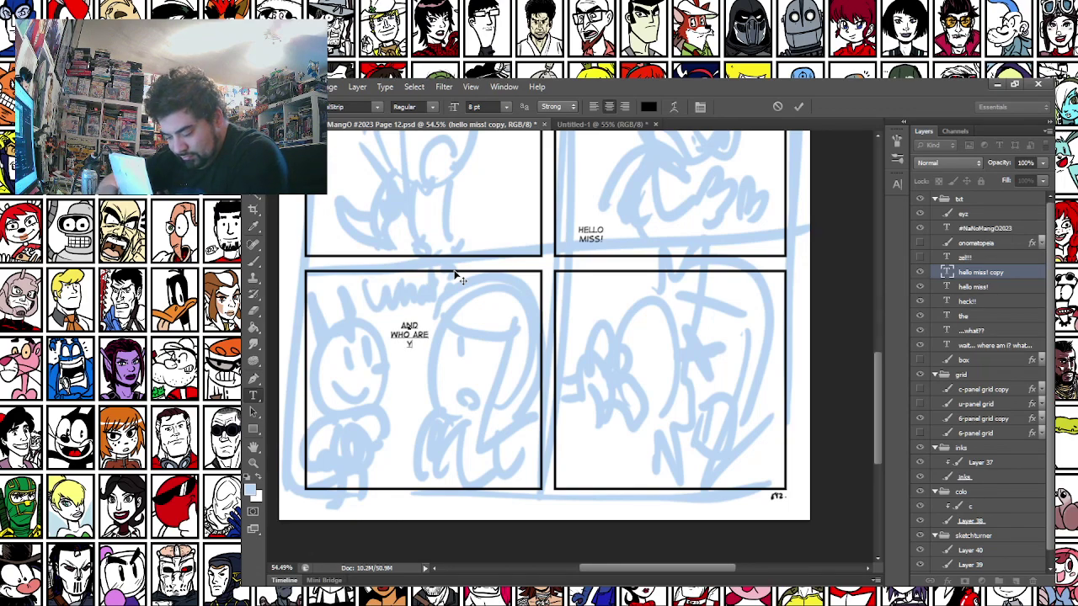
{"action": "type", "text": "OU??"}
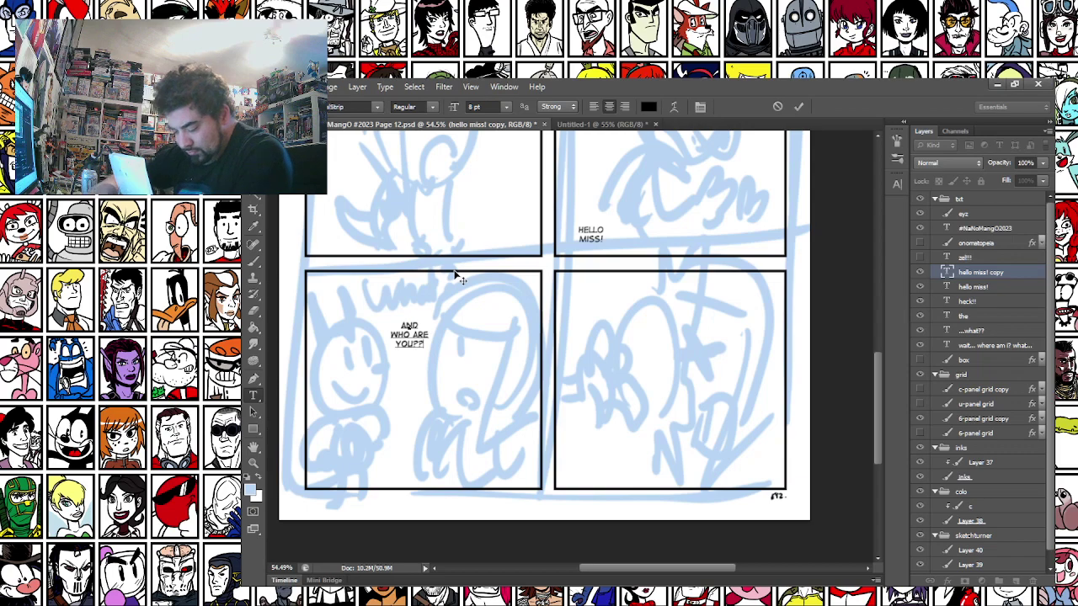
{"action": "key", "text": "ctrl+Return"}
Duplicate "AND WHO ARE YOU??" into the bottom row's right panel and replace the copy's text with "I'M A PIE-RATE."
{"action": "left_click_drag", "start_coordinate": [464, 329], "coordinate": [599, 315]}
{"action": "key", "text": "t"}
{"action": "left_click", "coordinate": [585, 311]}
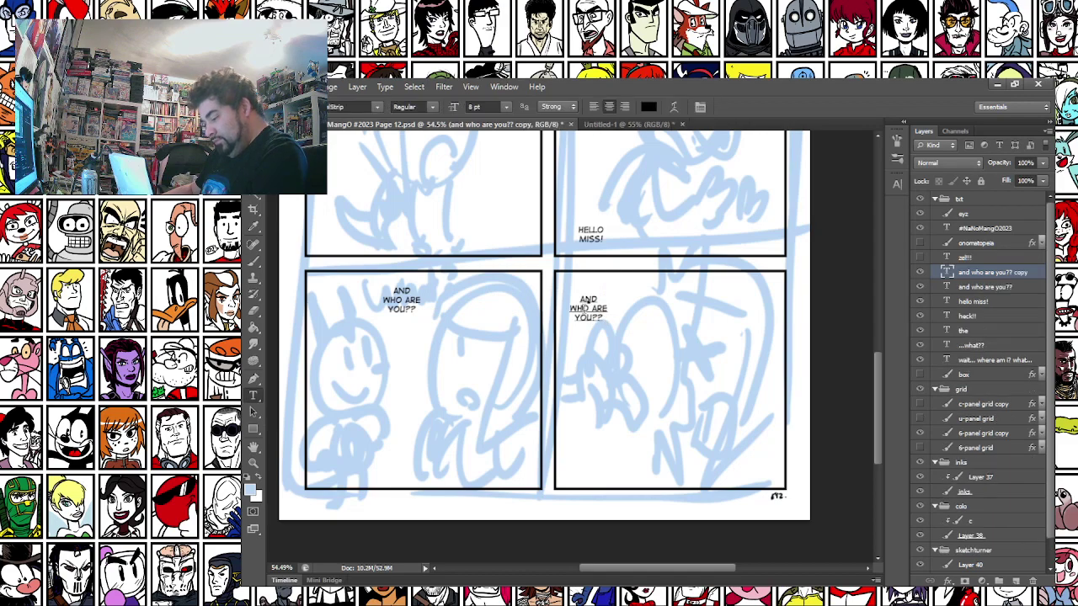
{"action": "key", "text": "ctrl+a"}
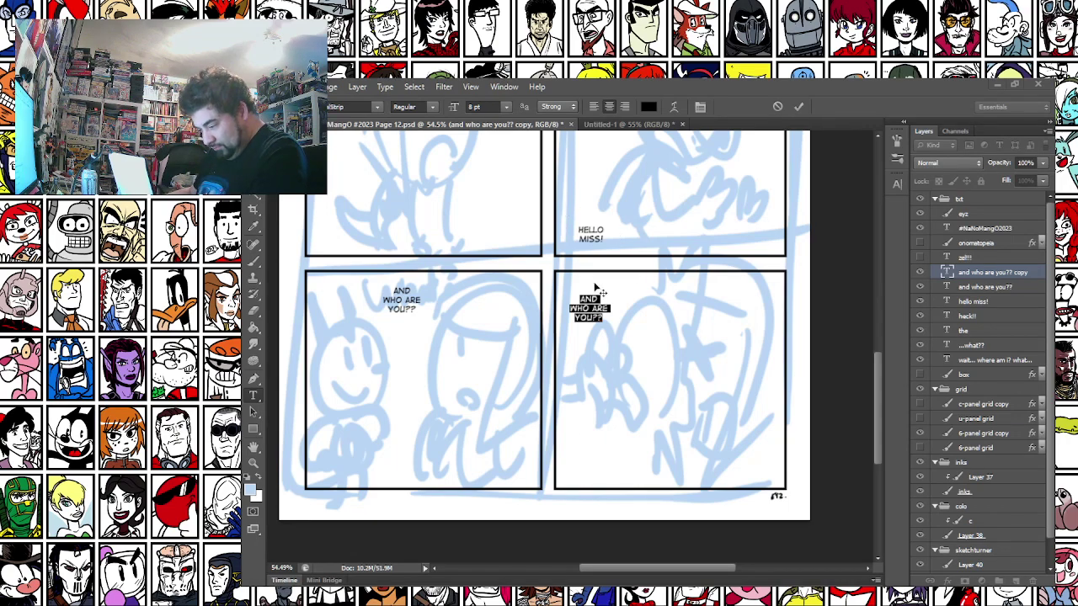
{"action": "left_click", "coordinate": [615, 308]}
{"action": "key", "text": "ctrl+a"}
{"action": "type", "text": "I'M A PIE-RATE."}
Break the "I'M A PIE-RATE." text into two lines after "I'M A"
{"action": "key", "text": "ctrl+a"}
{"action": "left_click", "coordinate": [593, 312]}
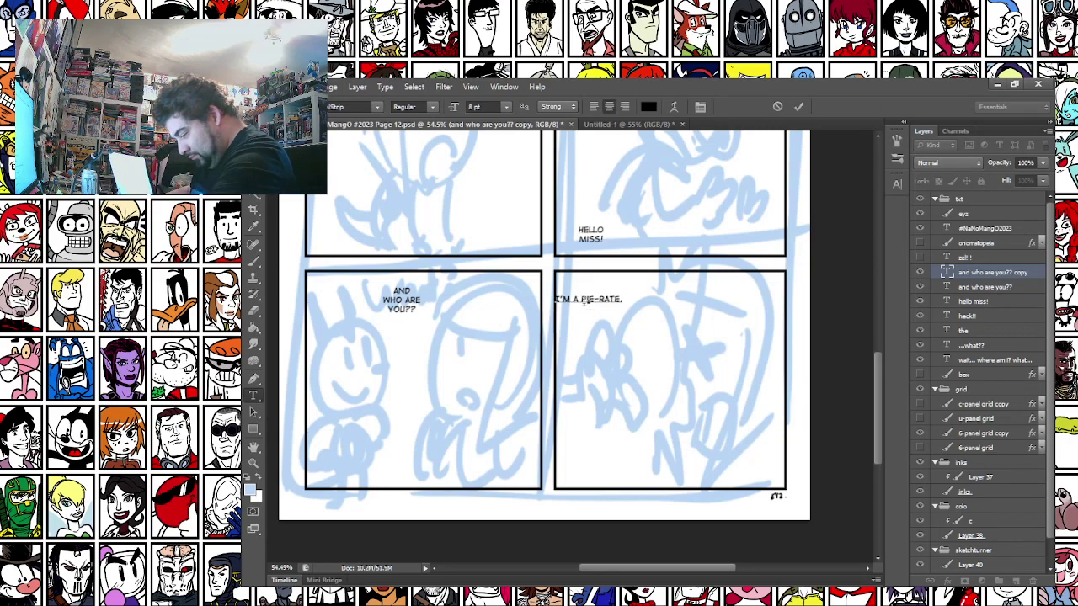
{"action": "key", "text": "BackSpace"}
{"action": "key", "text": "BackSpace"}
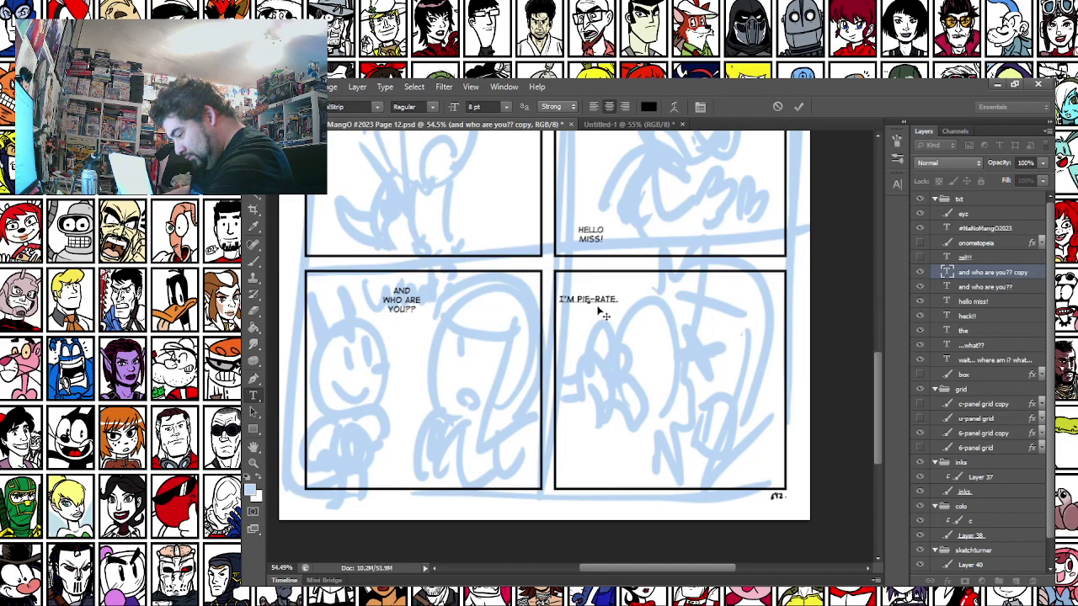
{"action": "type", "text": "A"}
{"action": "key", "text": "Return"}
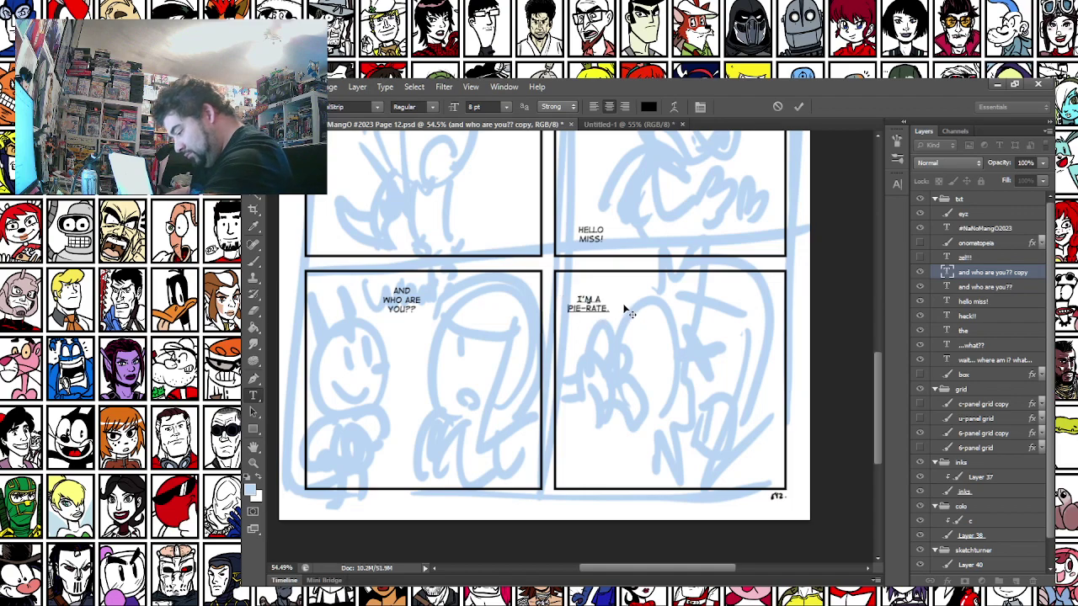
Move "I'M A PIE-RATE." under "AND WHO ARE YOU??" and change its copy in the bottom row's right panel to "YOU BAKE ME SMILE!"
{"action": "left_click_drag", "start_coordinate": [580, 287], "coordinate": [430, 314]}
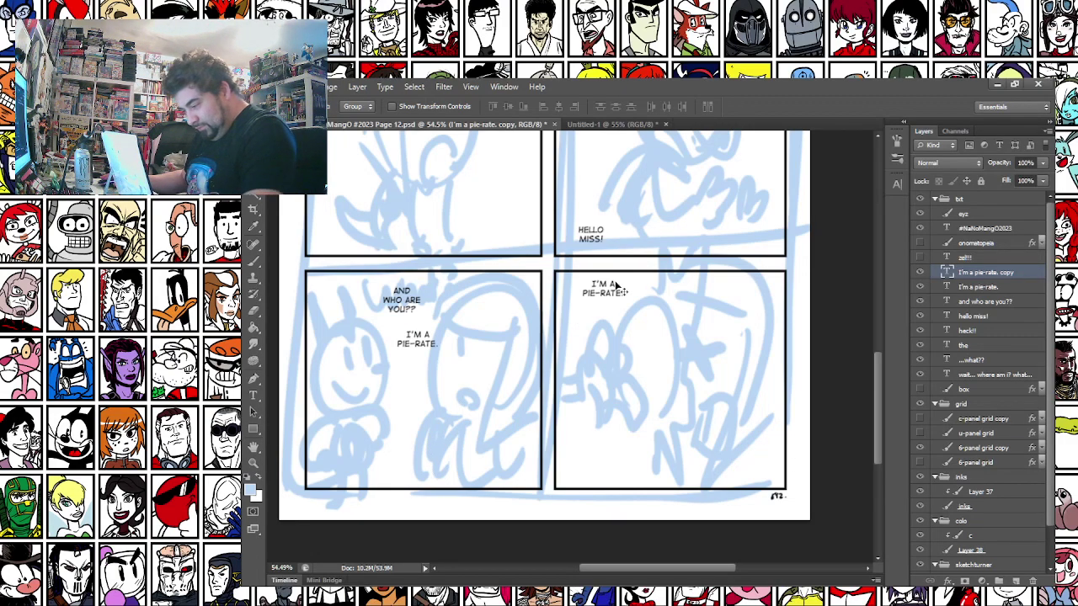
{"action": "key", "text": "t"}
{"action": "left_click", "coordinate": [589, 287]}
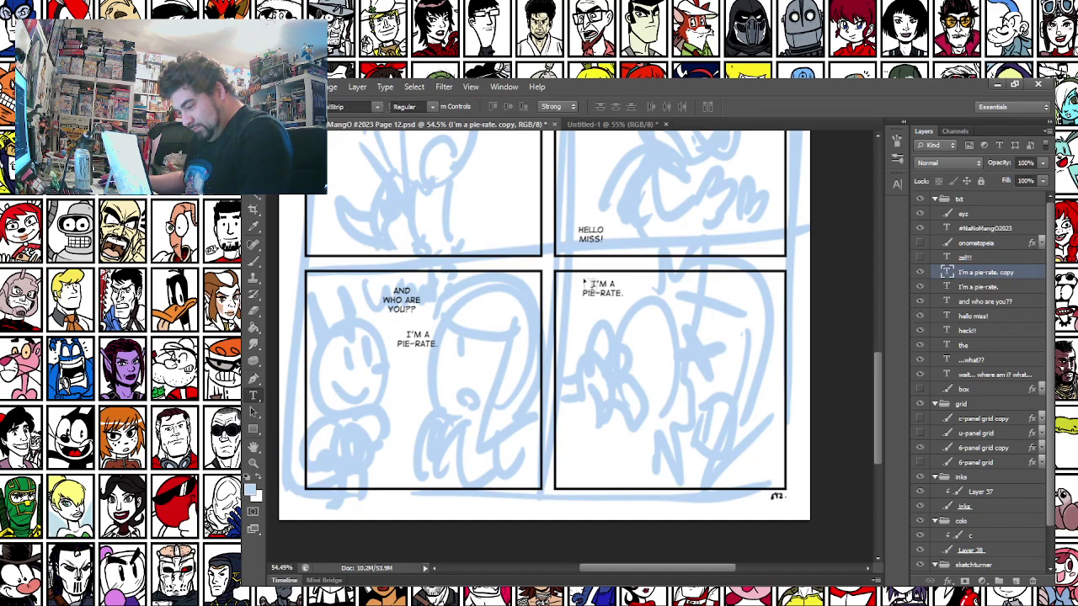
{"action": "key", "text": "ctrl+a"}
{"action": "type", "text": "YOU BAKE ME SMILE."}
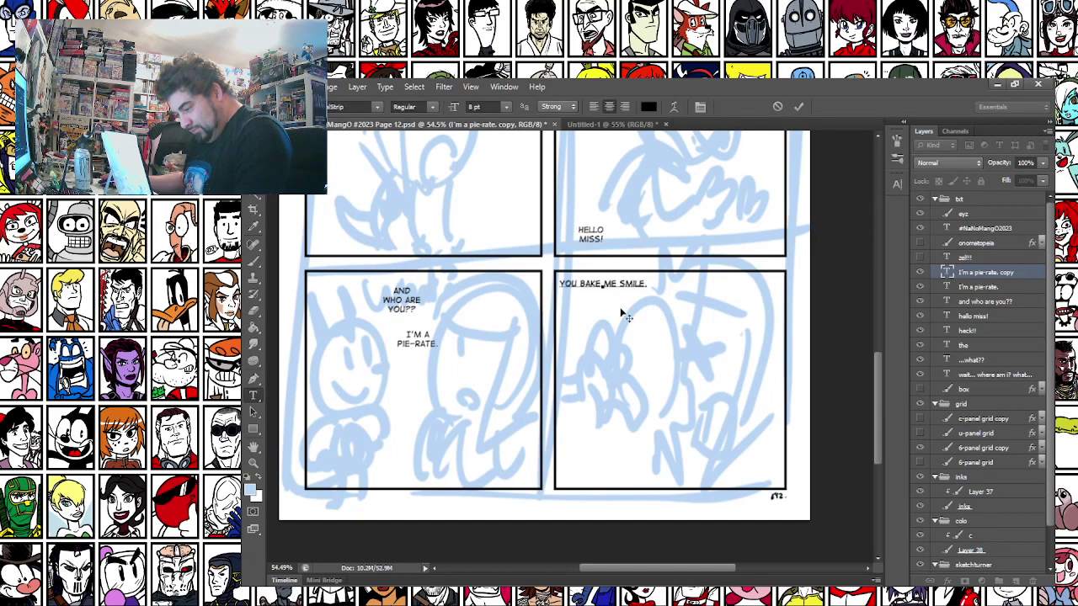
{"action": "key", "text": "BackSpace"}
{"action": "type", "text": "s"}
{"action": "key", "text": "BackSpace"}
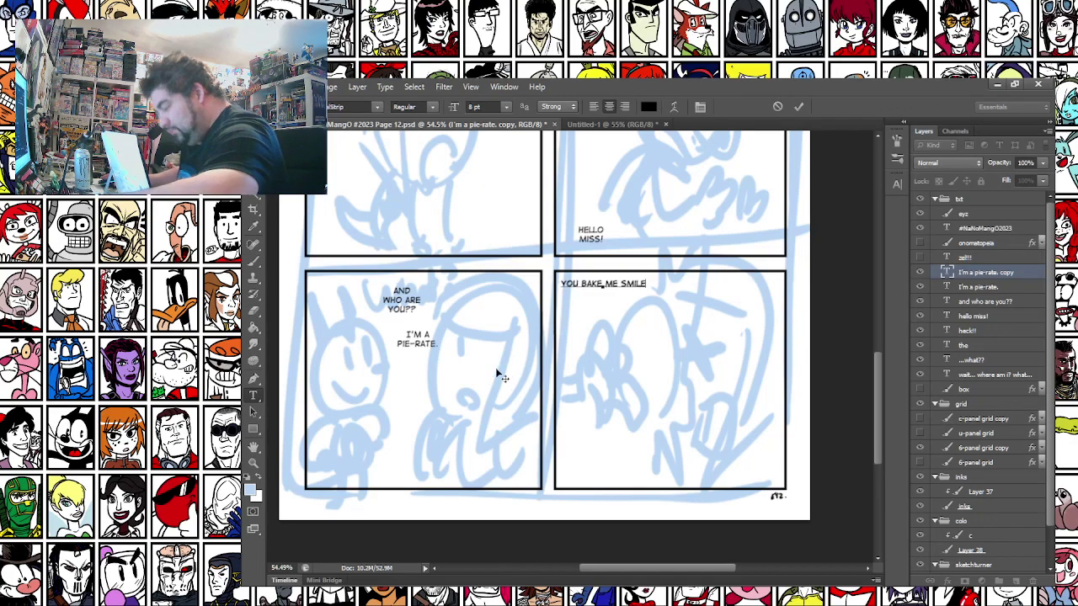
{"action": "type", "text": "!"}
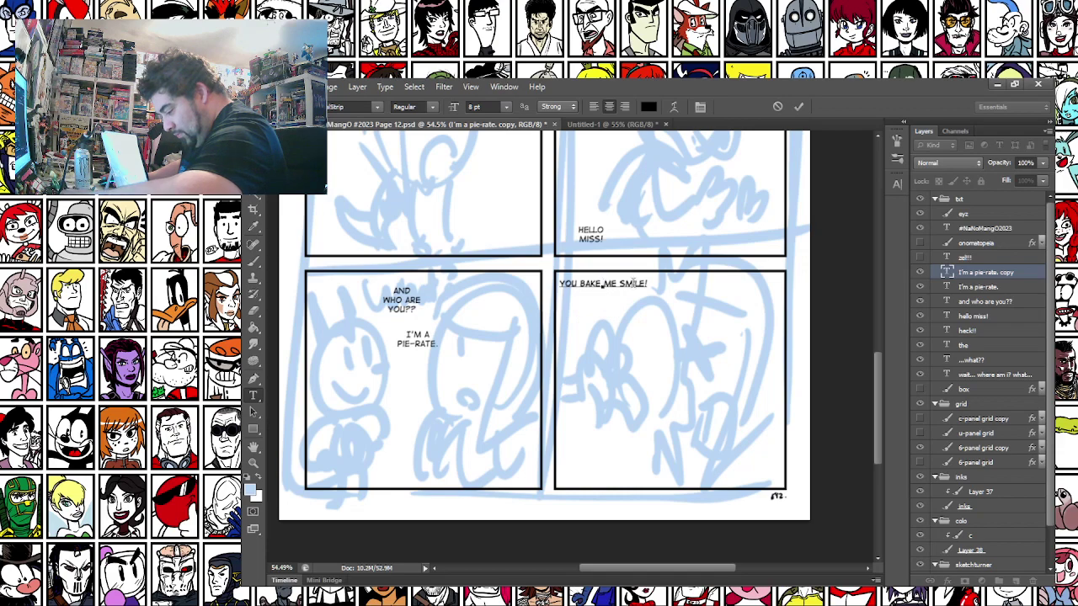
Break "YOU BAKE ME SMILE!" into two lines after "BAKE" and shift the text slightly down and left in its panel
{"action": "left_click", "coordinate": [603, 284]}
{"action": "key", "text": "BackSpace"}
{"action": "key", "text": "Return"}
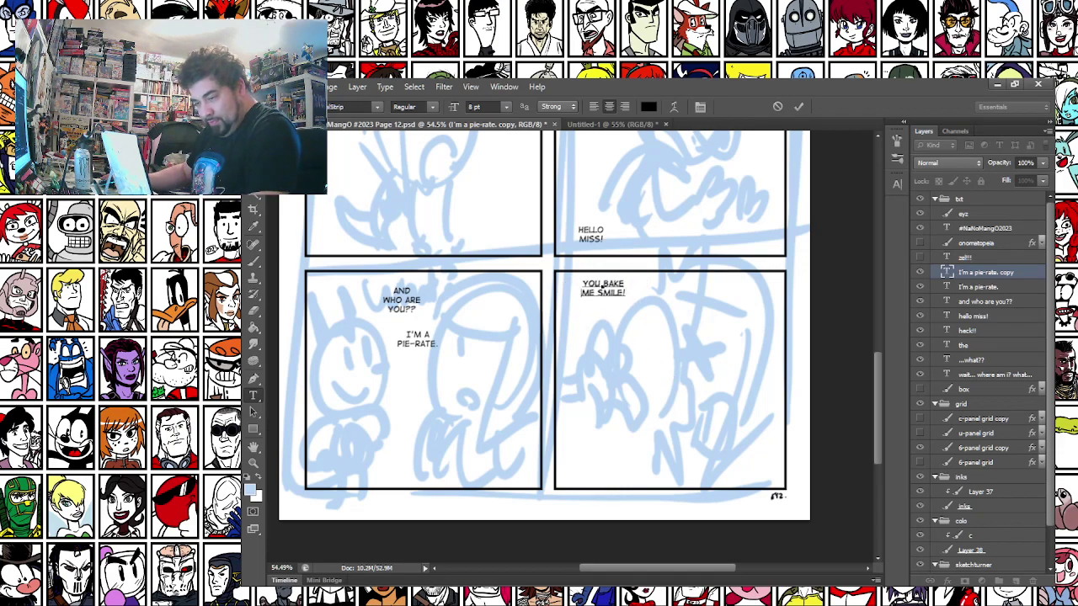
{"action": "key", "text": "ctrl+Return"}
{"action": "key", "text": "v"}
{"action": "left_click_drag", "start_coordinate": [644, 251], "coordinate": [636, 261]}
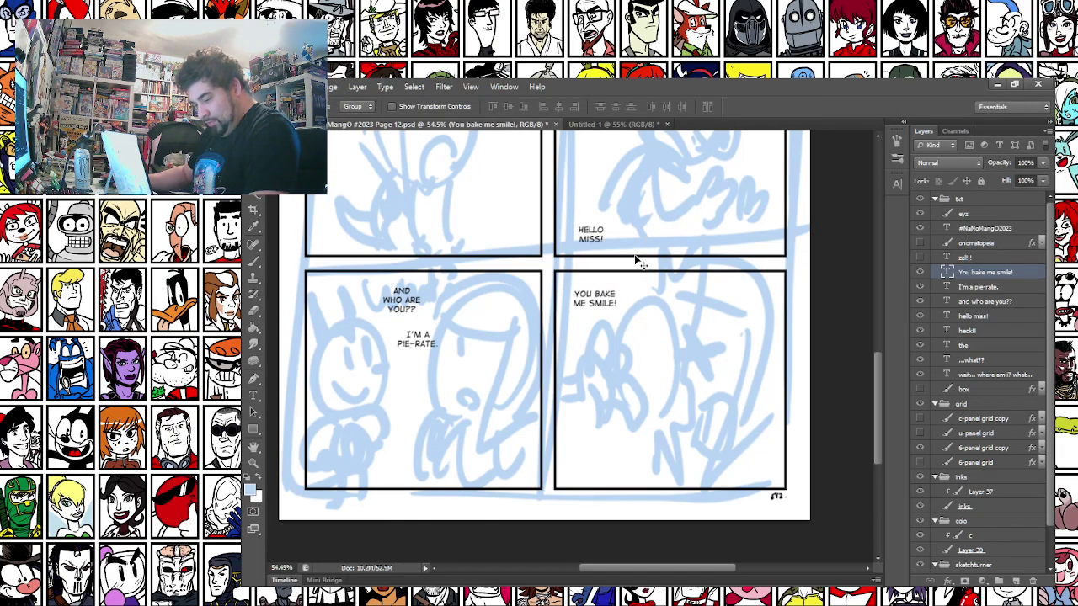
Select the "onomatopeia" layer and make it visible
{"action": "scroll", "coordinate": [373, 380], "scroll_direction": "up", "scroll_amount": 6}
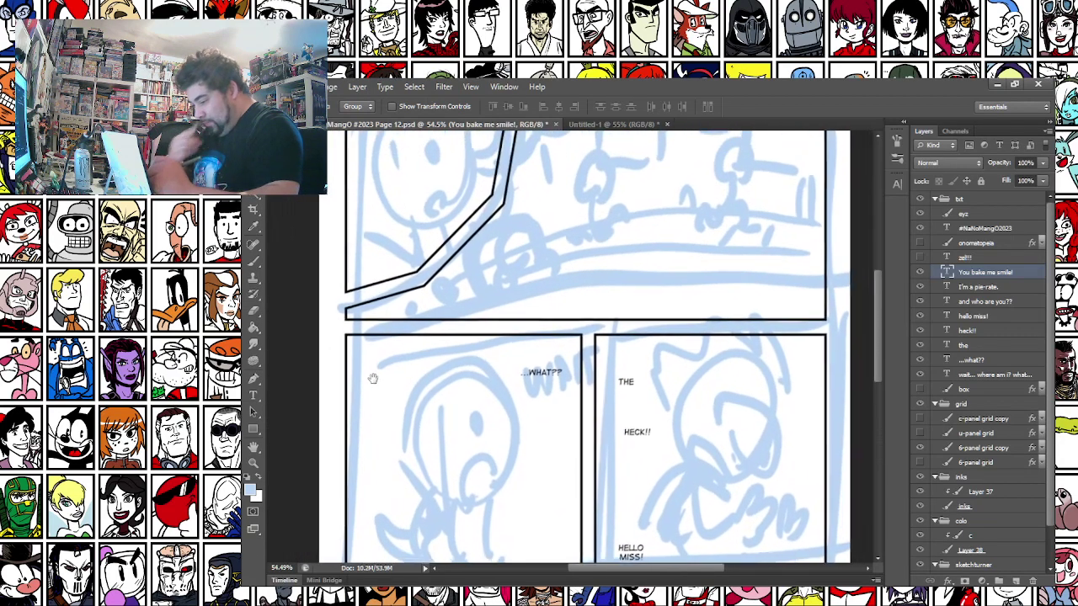
{"action": "left_click_drag", "start_coordinate": [373, 380], "coordinate": [376, 404]}
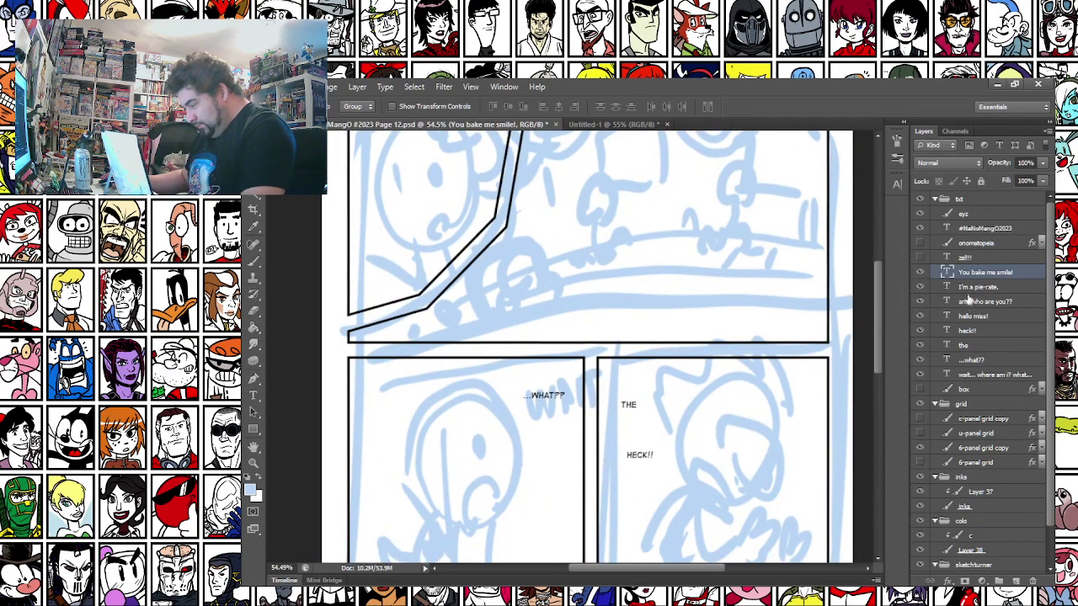
{"action": "left_click", "coordinate": [982, 244]}
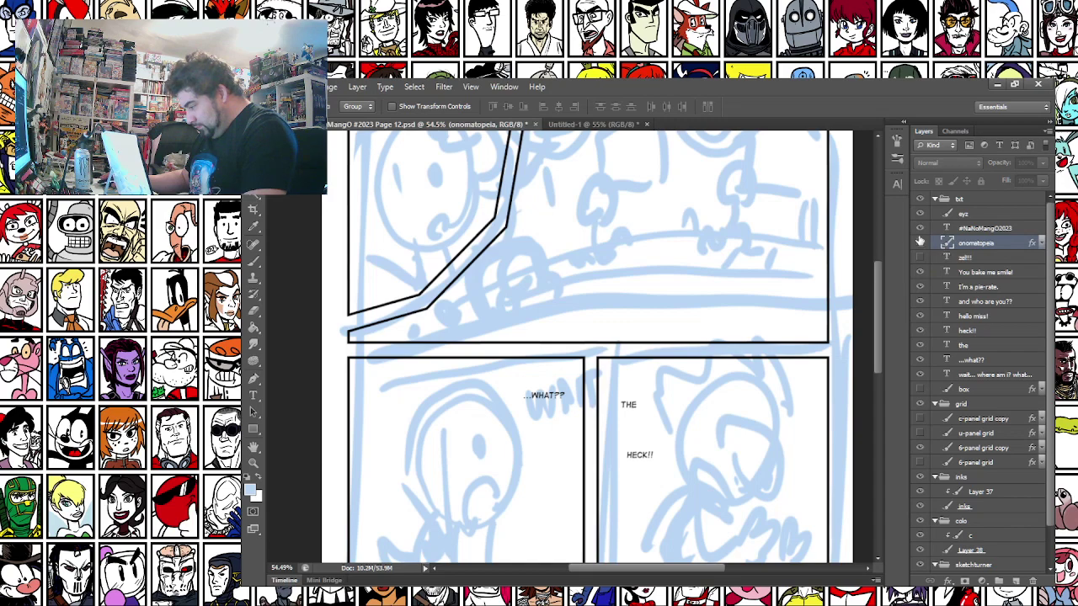
{"action": "left_click_drag", "start_coordinate": [614, 193], "coordinate": [654, 373]}
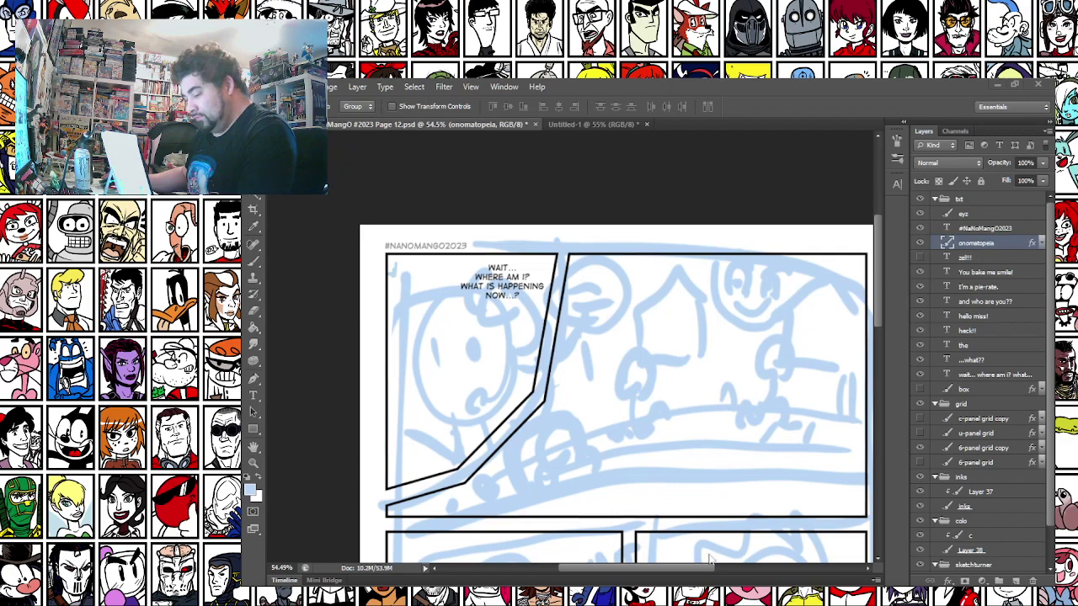
Duplicate the "WAIT... WHERE AM I?" text into the top row's right panel
{"action": "key", "text": "t"}
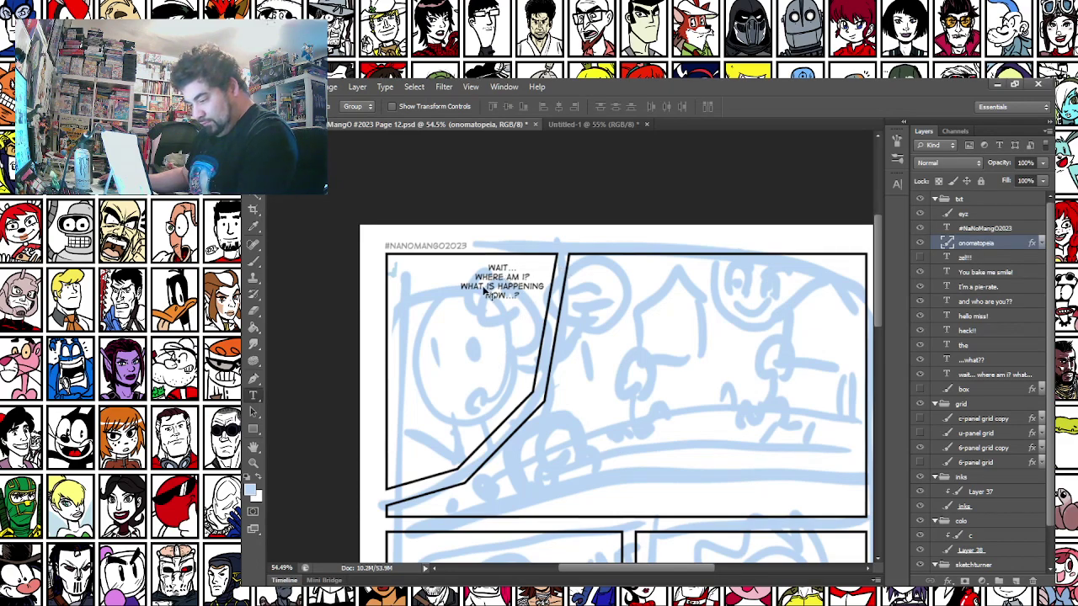
{"action": "left_click", "coordinate": [491, 292]}
{"action": "left_click", "coordinate": [254, 143]}
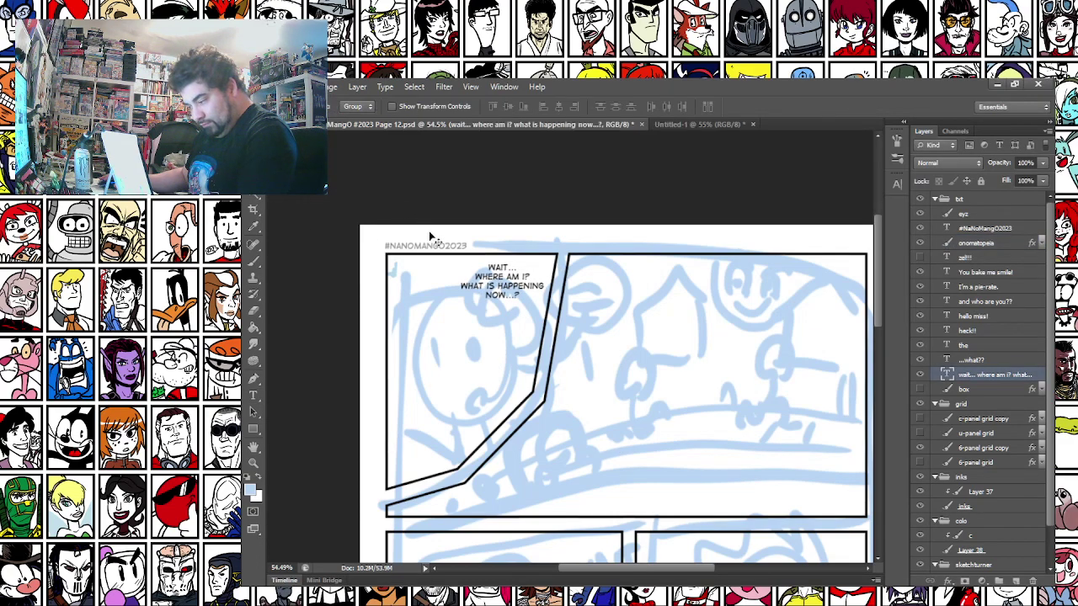
{"action": "left_click_drag", "start_coordinate": [459, 252], "coordinate": [583, 252]}
{"action": "key", "text": "t"}
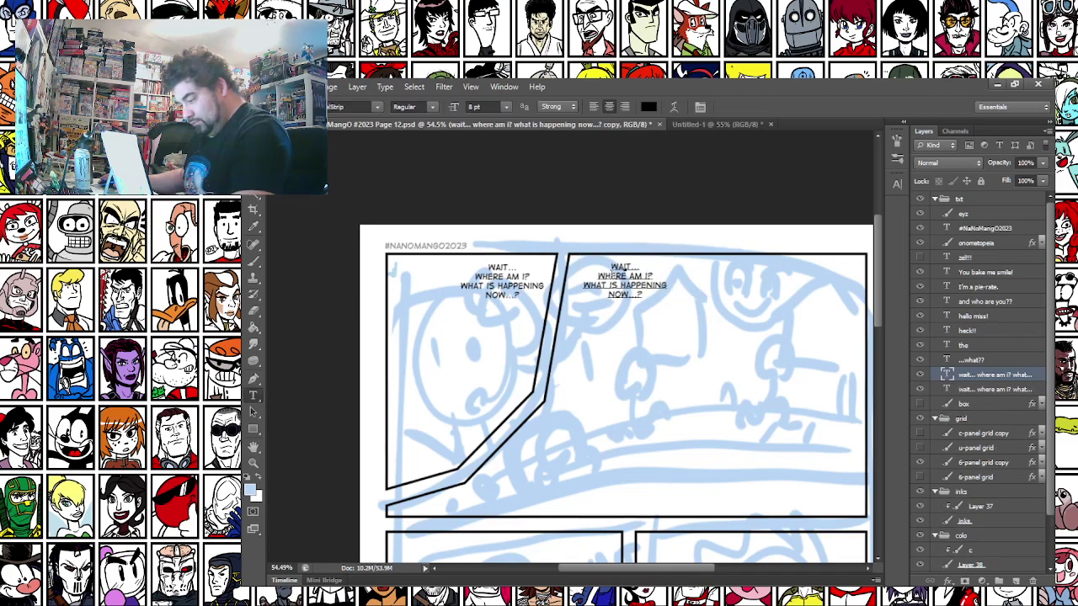
Replace the copy's text with "#@!*!&$%" and move it closer to the upper-left corner of the panel
{"action": "left_click", "coordinate": [612, 278]}
{"action": "key", "text": "ctrl+a"}
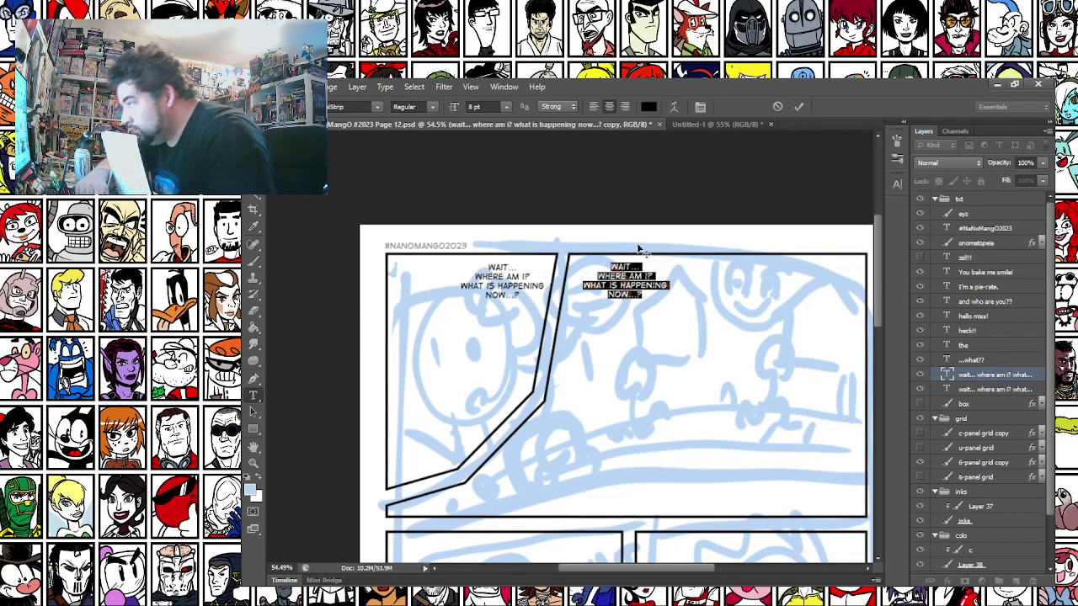
{"action": "key", "text": "BackSpace"}
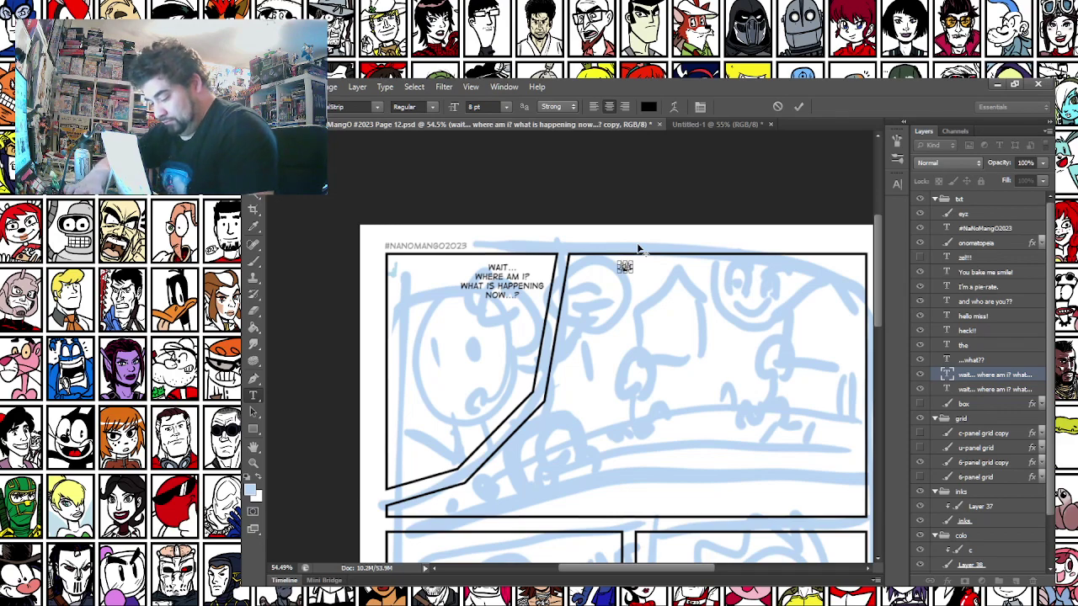
{"action": "type", "text": "#@!"}
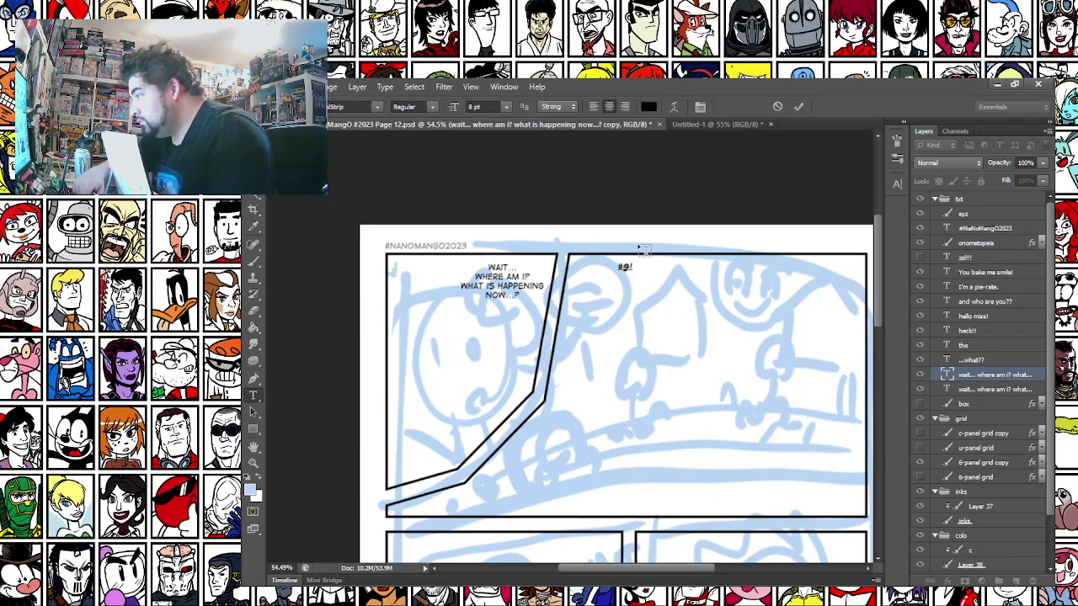
{"action": "type", "text": "*"}
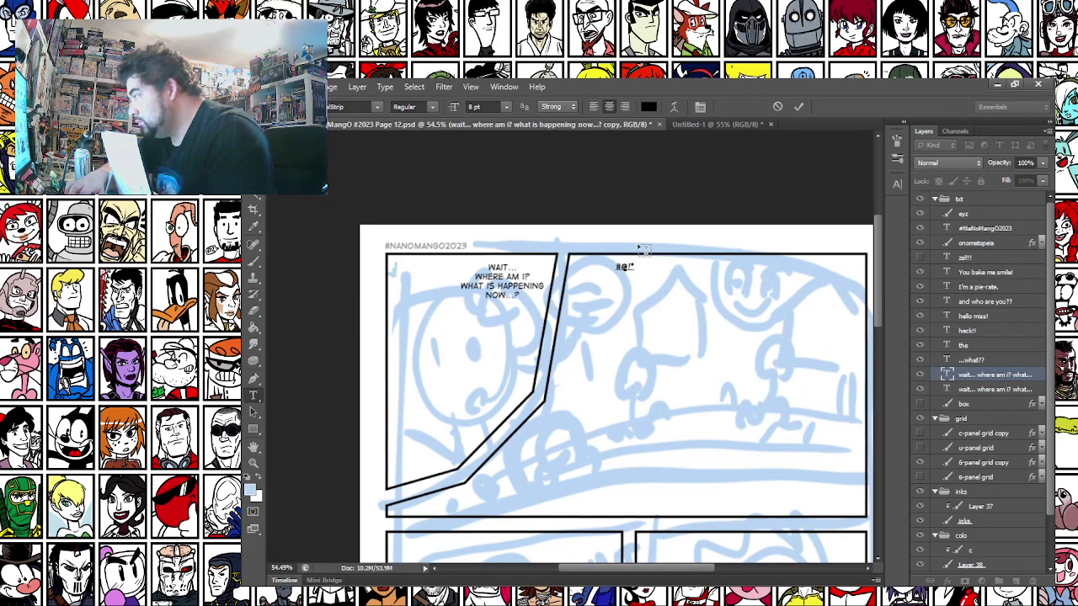
{"action": "type", "text": "!"}
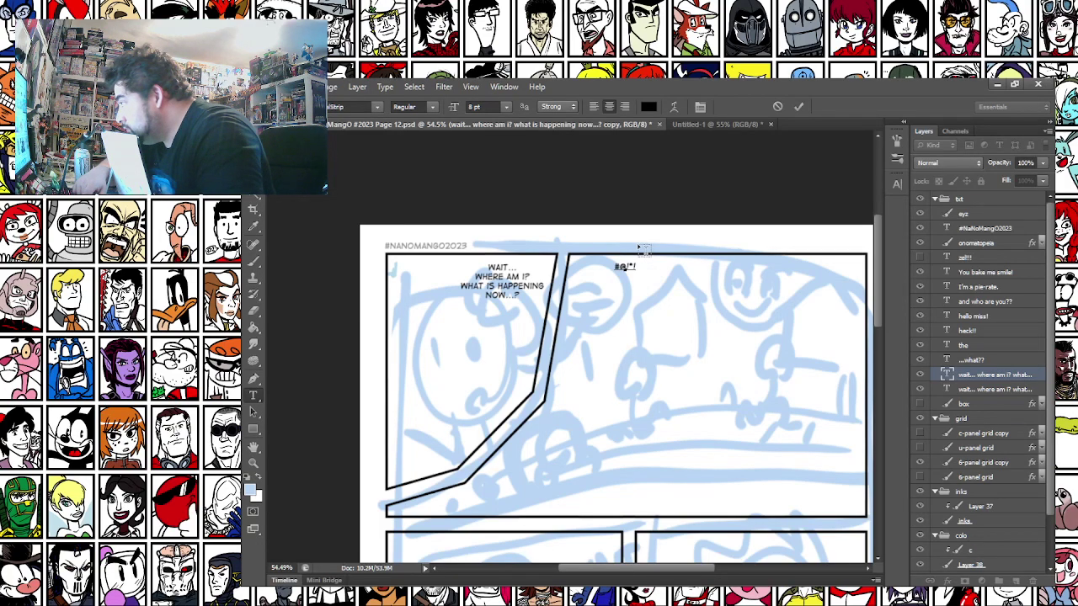
{"action": "type", "text": "&$"}
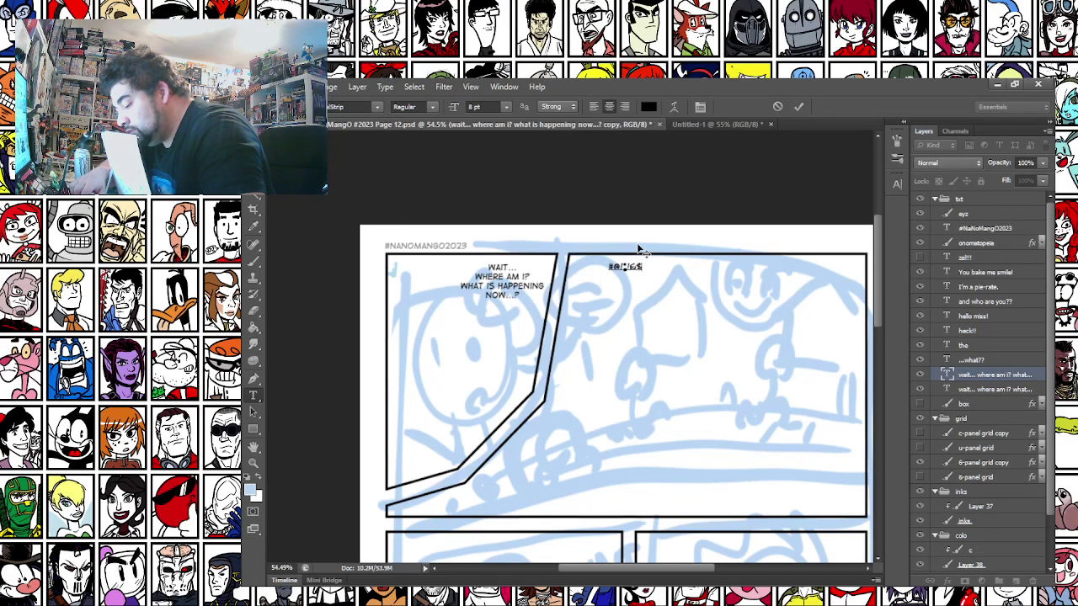
{"action": "type", "text": "$"}
{"action": "key", "text": "BackSpace"}
{"action": "type", "text": "%"}
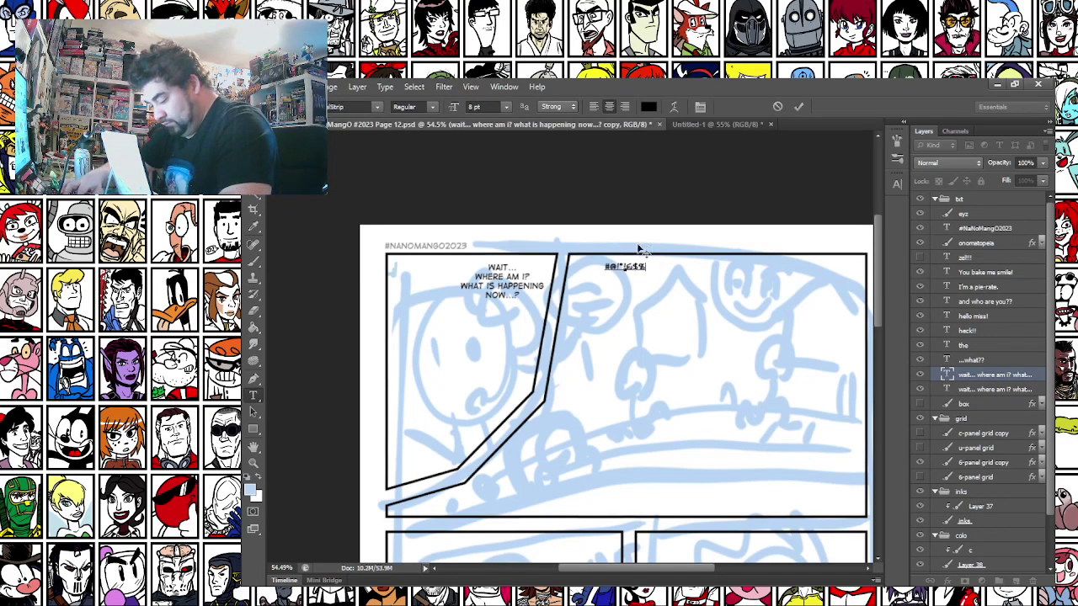
{"action": "scroll", "coordinate": [638, 249], "scroll_direction": "up", "scroll_amount": 3}
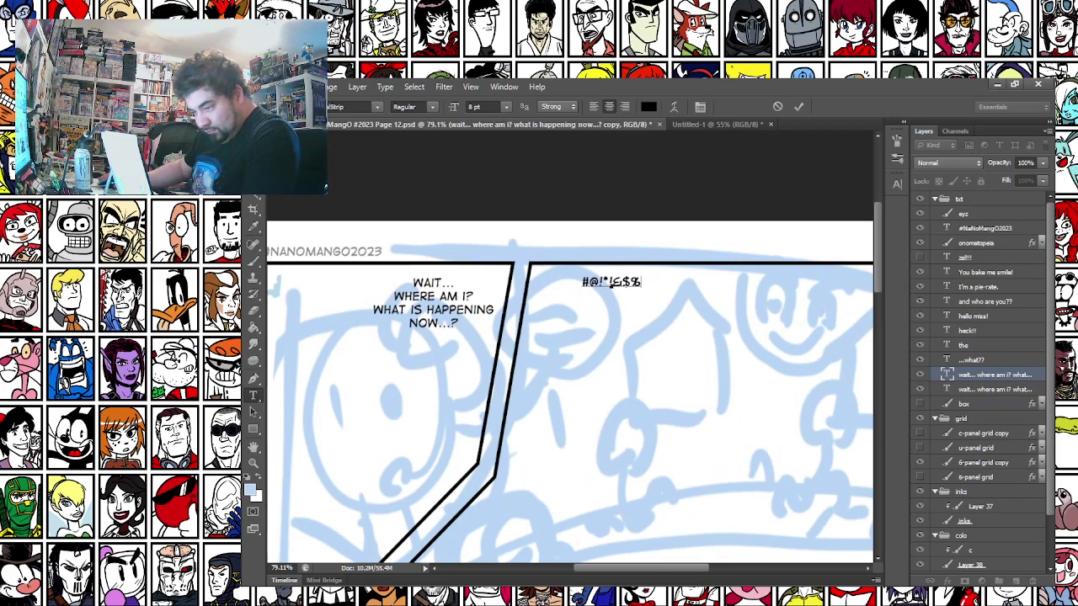
{"action": "left_click", "coordinate": [252, 144]}
{"action": "mouse_move", "coordinate": [632, 251]}
{"action": "left_mouse_down"}
{"action": "mouse_move", "coordinate": [626, 272]}
{"action": "mouse_move", "coordinate": [616, 265]}
{"action": "left_mouse_up"}
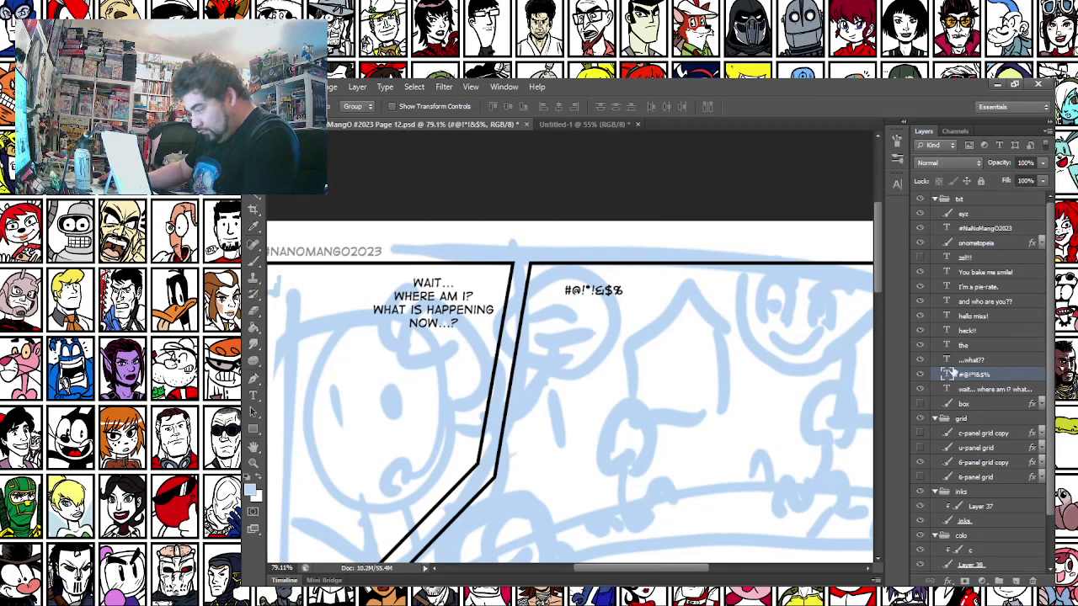
Clear the whole contents of the "onomatopeia" and "box" layers and make the "box" layer visible
{"action": "left_click", "coordinate": [970, 244]}
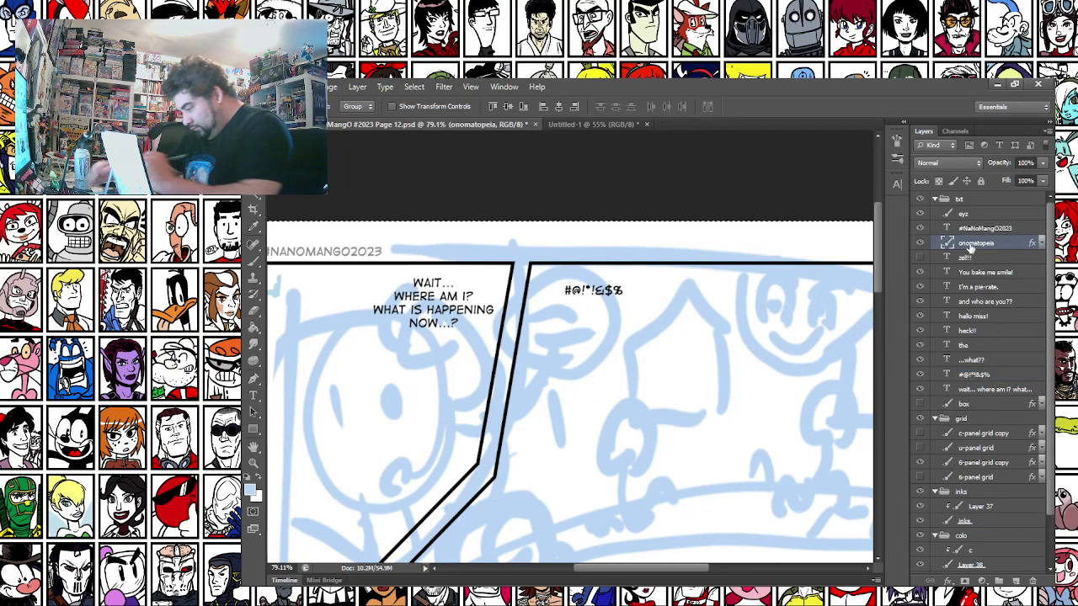
{"action": "left_click", "coordinate": [930, 404]}
{"action": "left_click", "coordinate": [947, 404], "text": "ctrl"}
{"action": "key", "text": "m"}
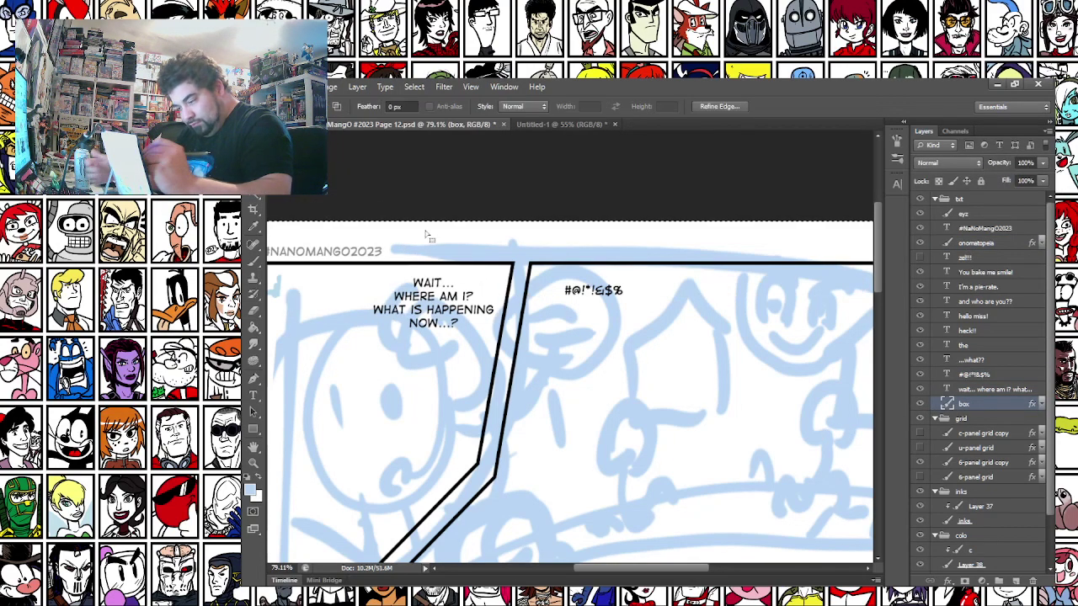
{"action": "key", "text": "ctrl+d"}
Fill a rectangular selection around the "#@!*!&$%" text with white on the "box" layer to form a caption box
{"action": "left_click_drag", "start_coordinate": [555, 278], "coordinate": [632, 302]}
{"action": "left_click", "coordinate": [254, 327]}
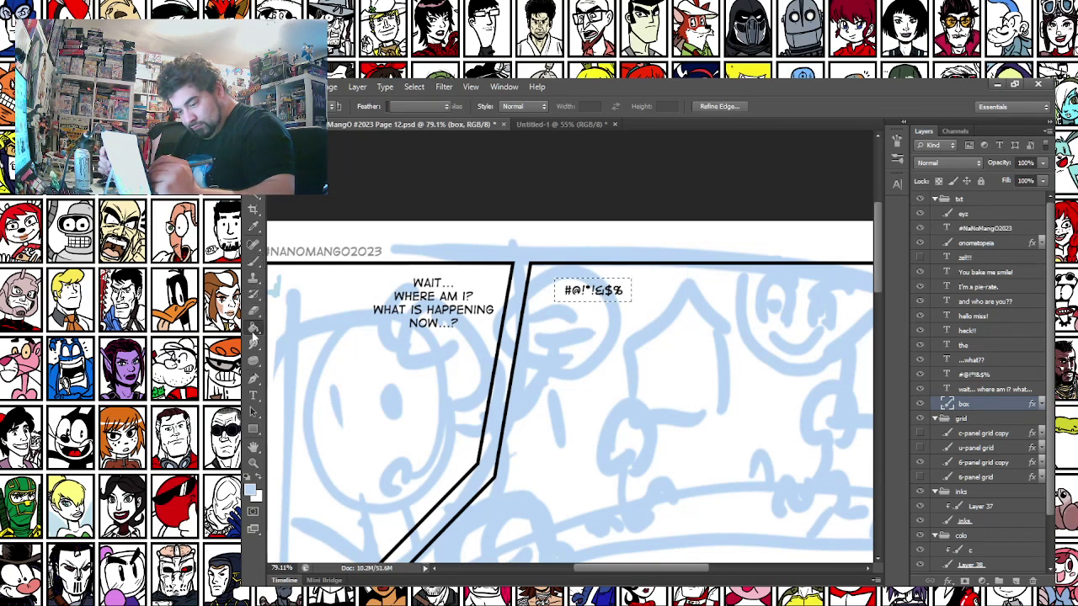
{"action": "left_click", "coordinate": [587, 294]}
{"action": "left_click", "coordinate": [253, 202]}
{"action": "key", "text": "ctrl+d"}
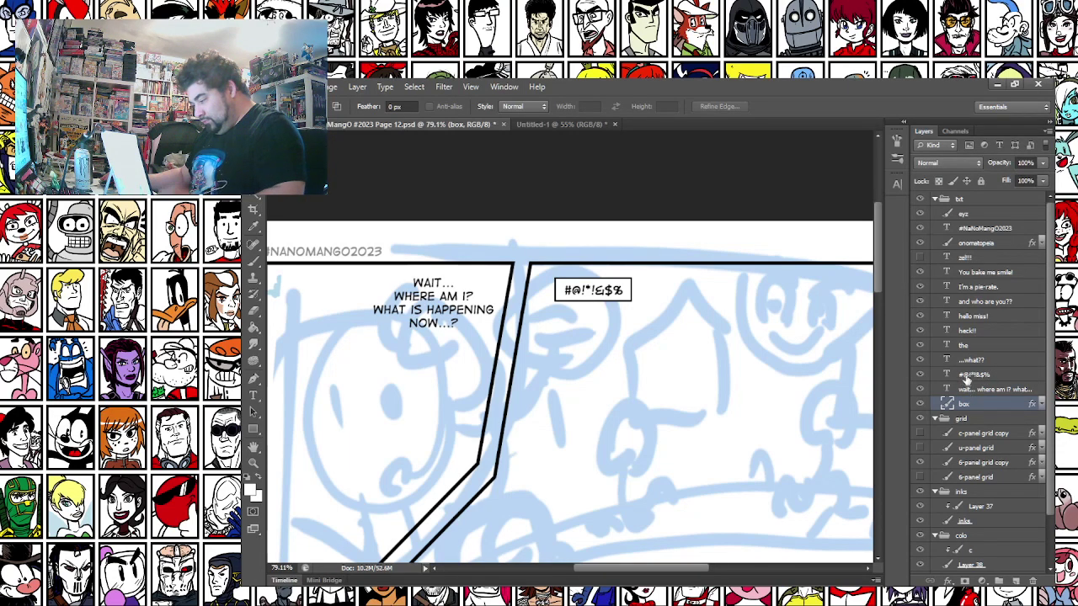
Duplicate the "WAIT... WHERE AM I?" text to just below the "#@!*!&$%" caption box
{"action": "key", "text": "t"}
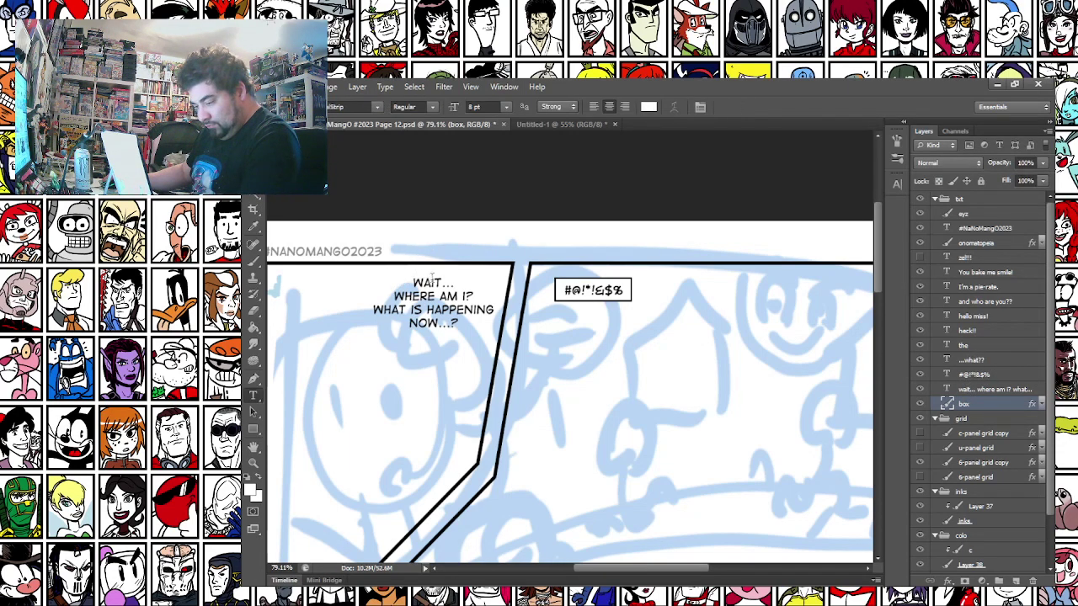
{"action": "left_click", "coordinate": [433, 286]}
{"action": "left_click_drag", "start_coordinate": [432, 308], "coordinate": [652, 346]}
{"action": "left_click", "coordinate": [652, 344]}
Replace the duplicated text with "HUMM.. WHAT DID I JUST #@**! SAY?!"
{"action": "key", "text": "ctrl+a"}
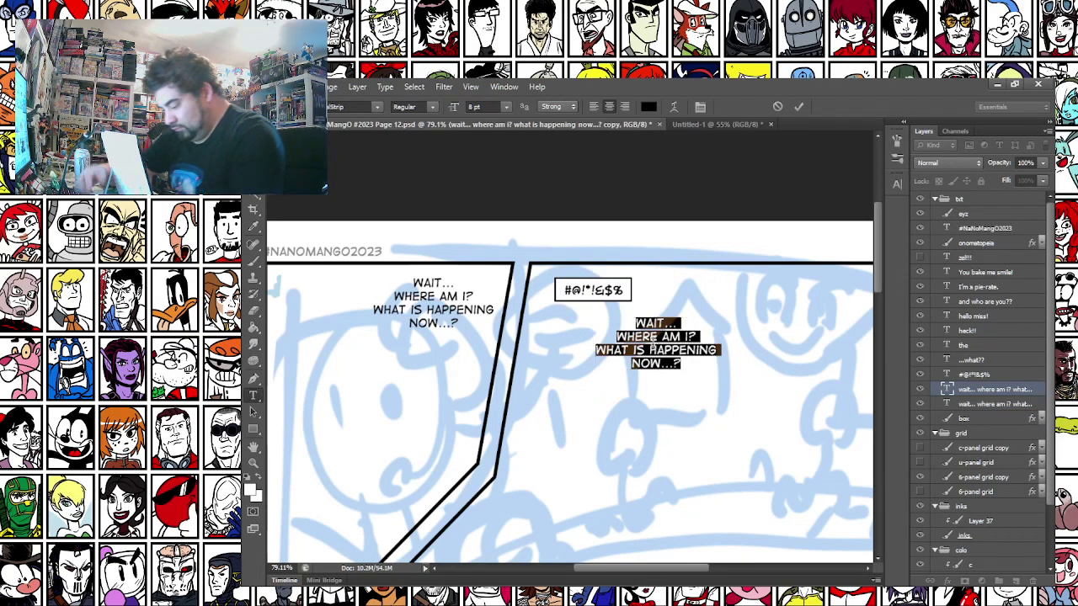
{"action": "key", "text": "BackSpace"}
{"action": "type", "text": "hum"}
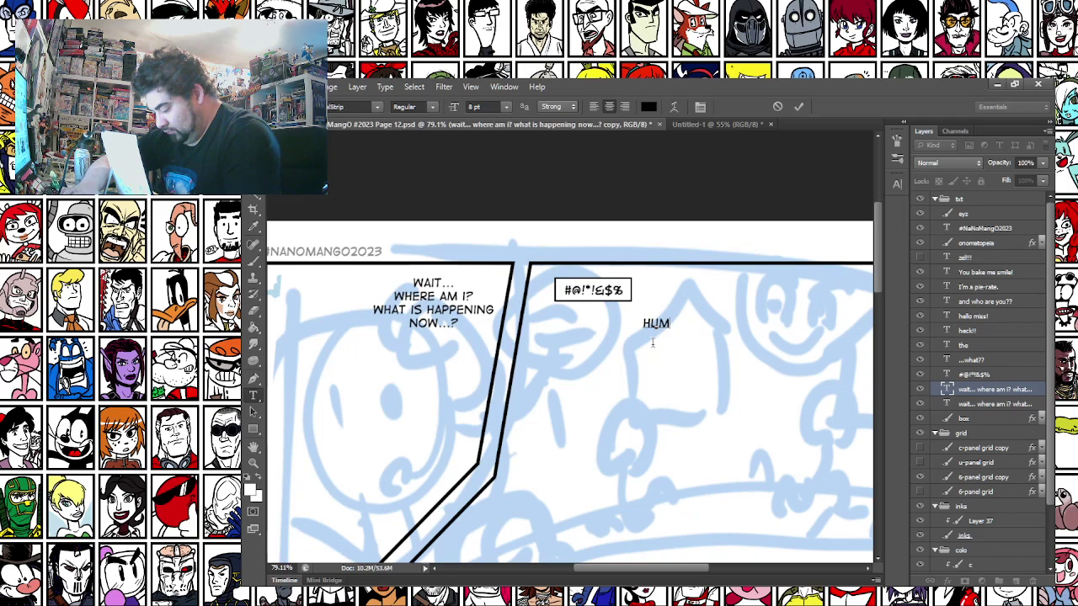
{"action": "type", "text": "m.. wha"}
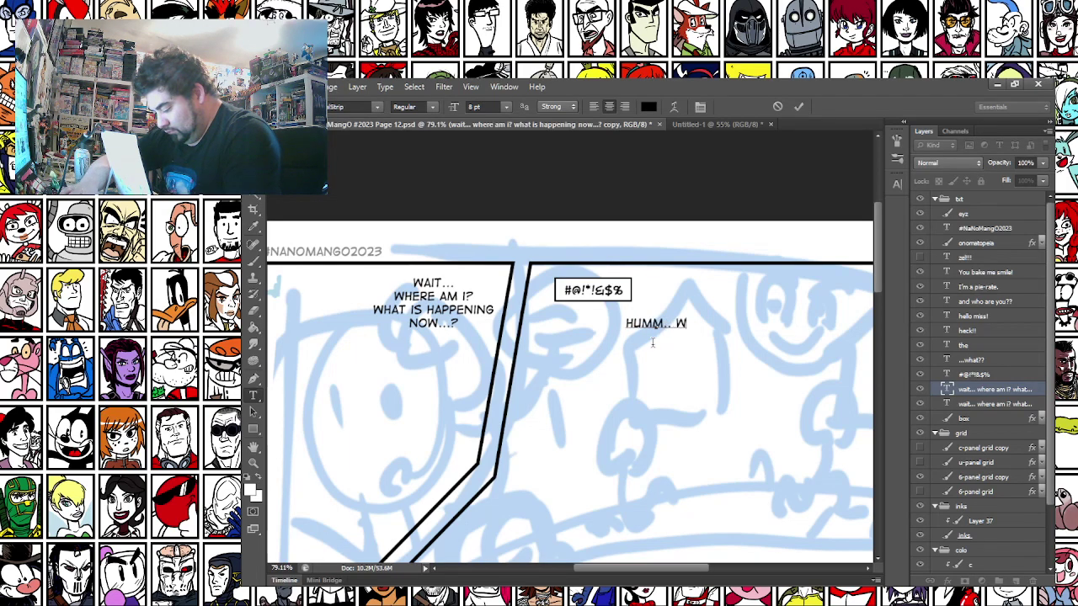
{"action": "type", "text": "t did i jus"}
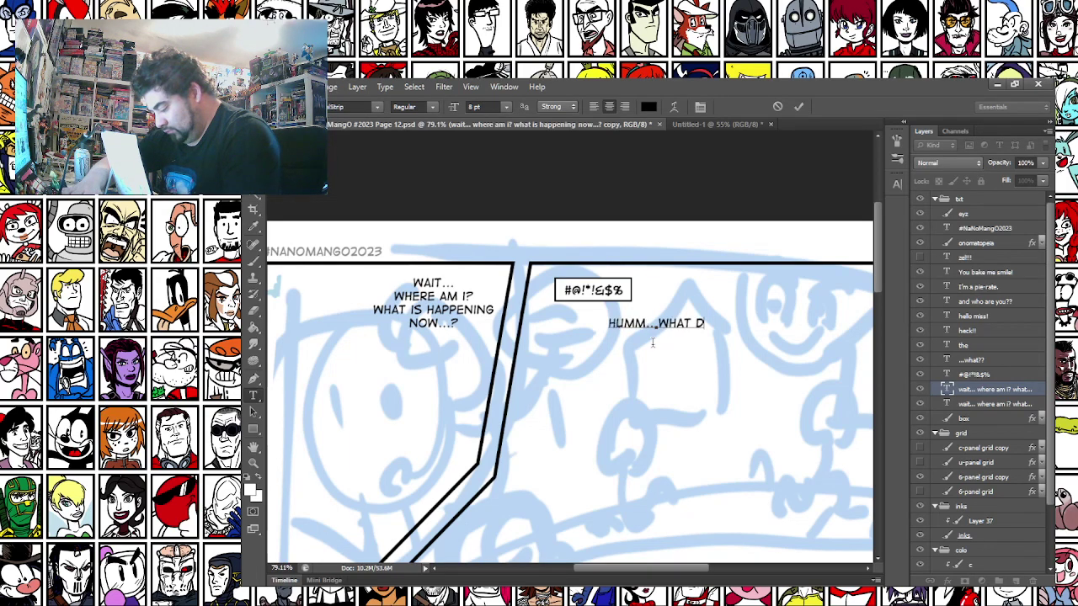
{"action": "type", "text": "t "}
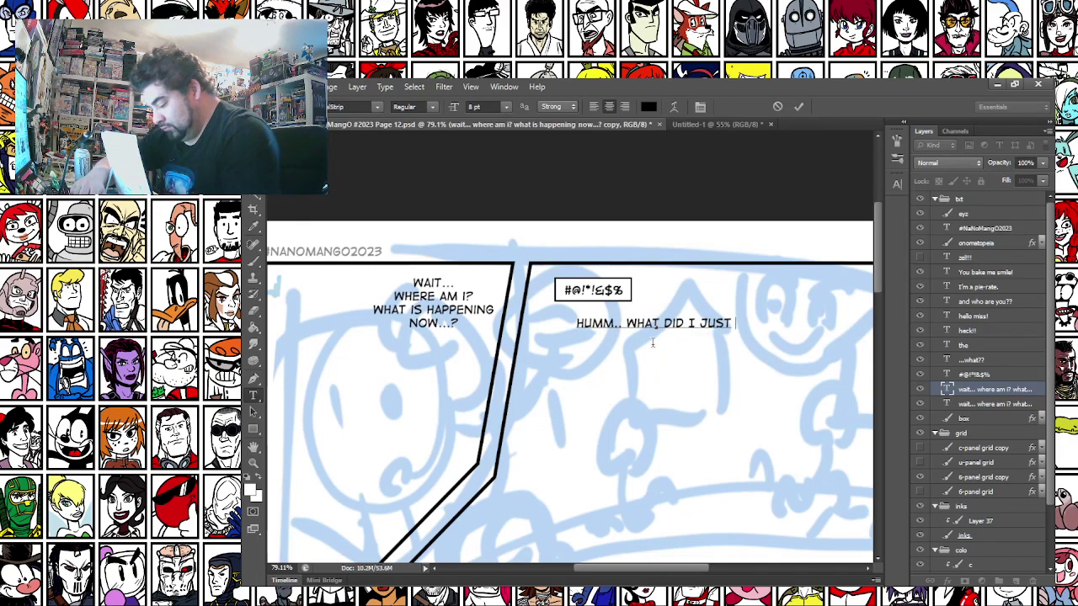
{"action": "type", "text": "#"}
{"action": "key", "text": "ctrl"}
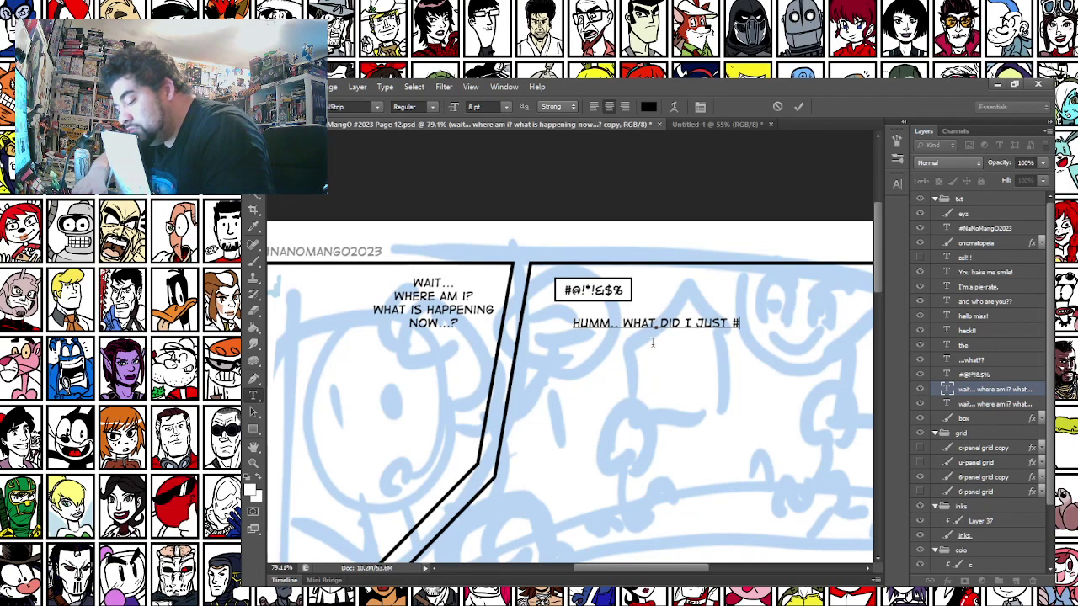
{"action": "type", "text": "@"}
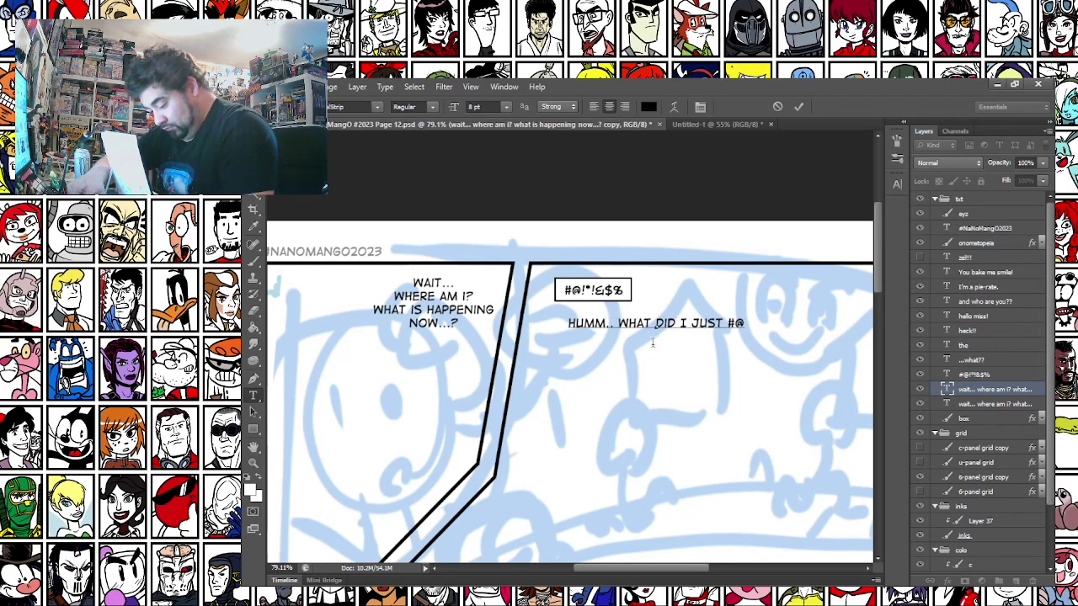
{"action": "type", "text": "**!"}
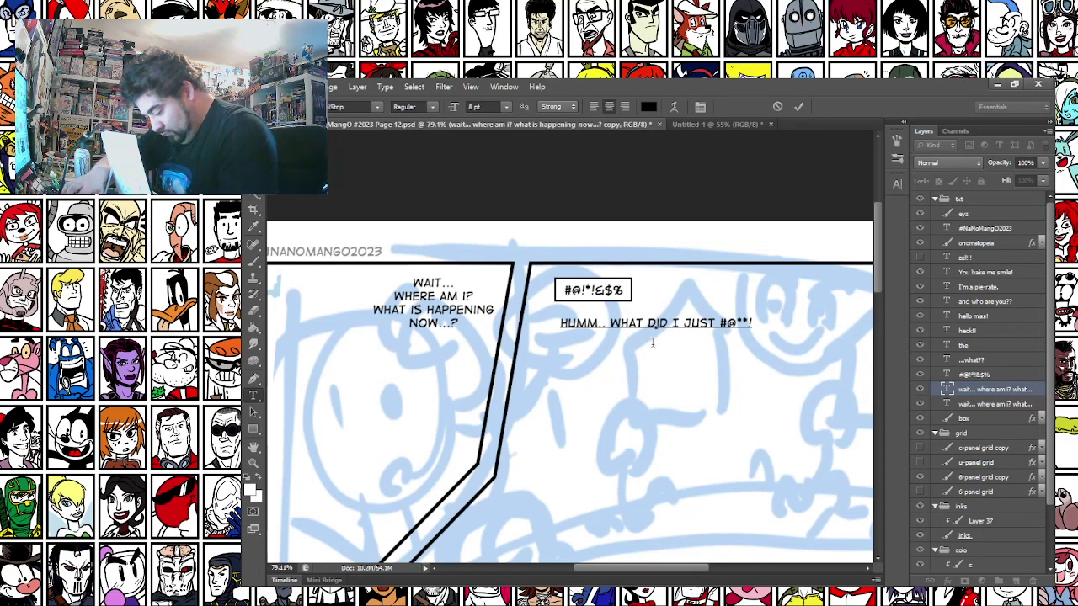
{"action": "type", "text": " SAY"}
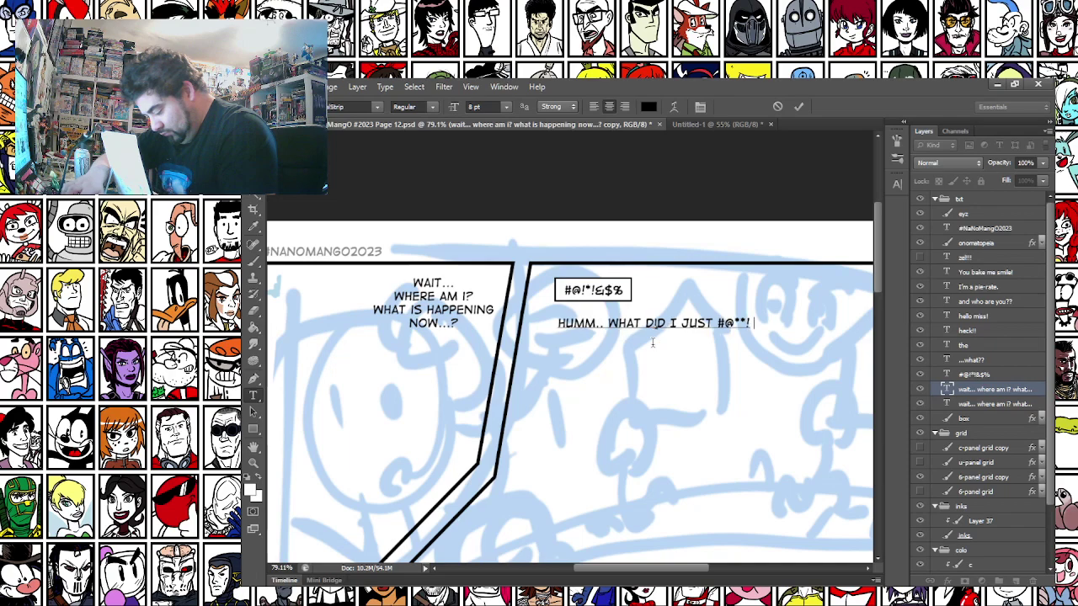
{"action": "type", "text": "?!"}
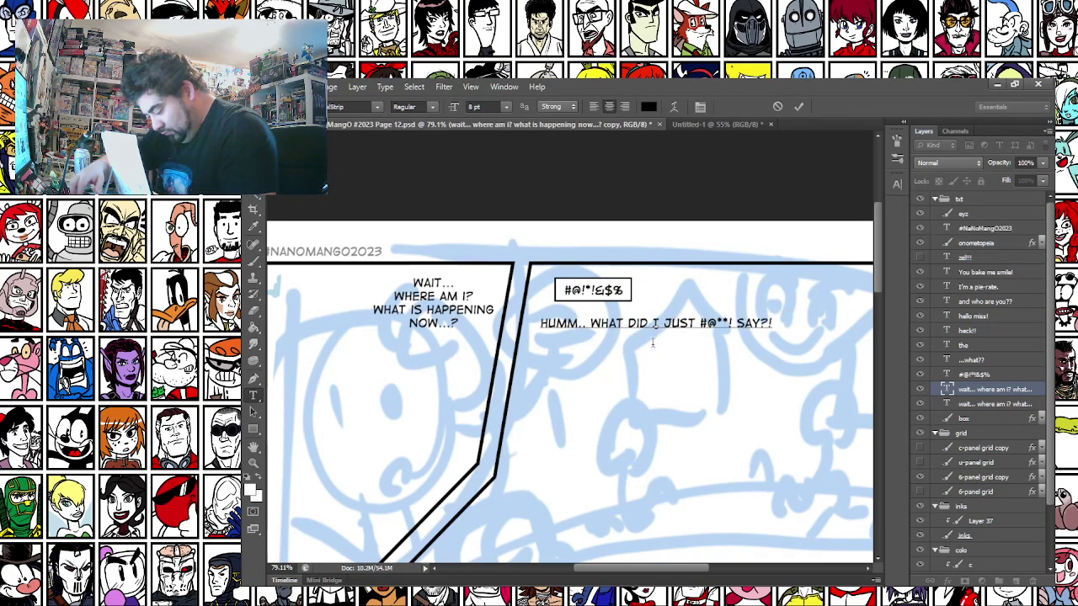
Change the censored word in the new line to "#@*%" and shift the text further right within the panel
{"action": "key", "text": "BackSpace"}
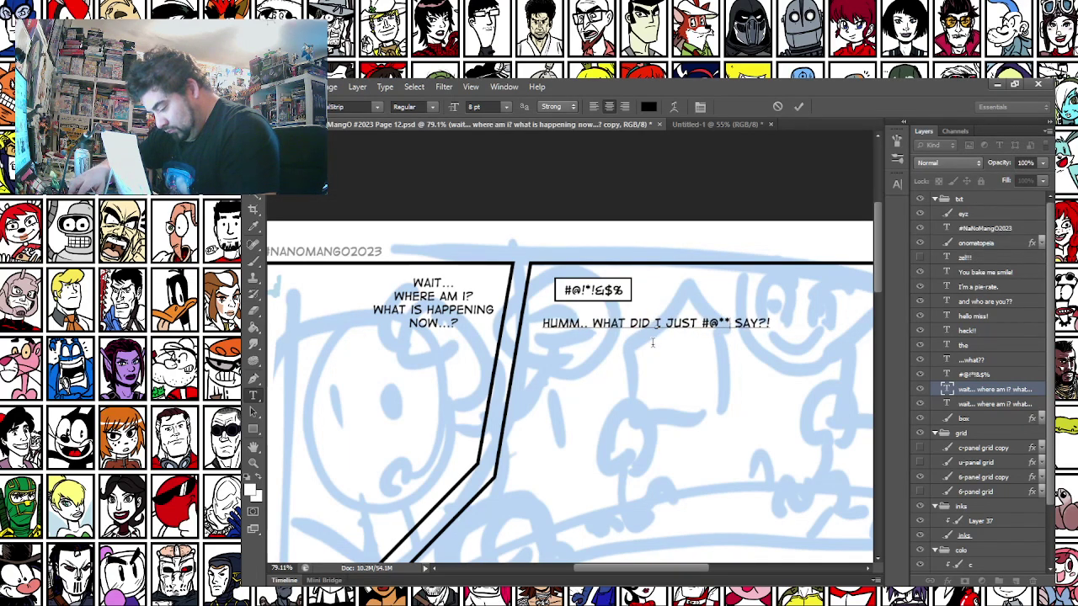
{"action": "type", "text": "%"}
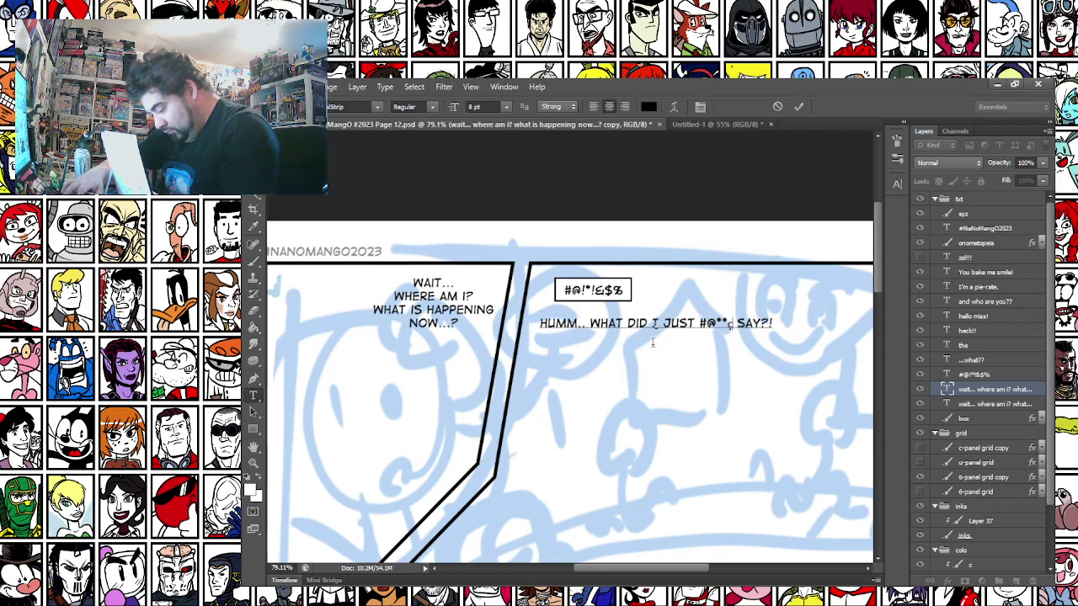
{"action": "key", "text": "BackSpace"}
{"action": "key", "text": "BackSpace"}
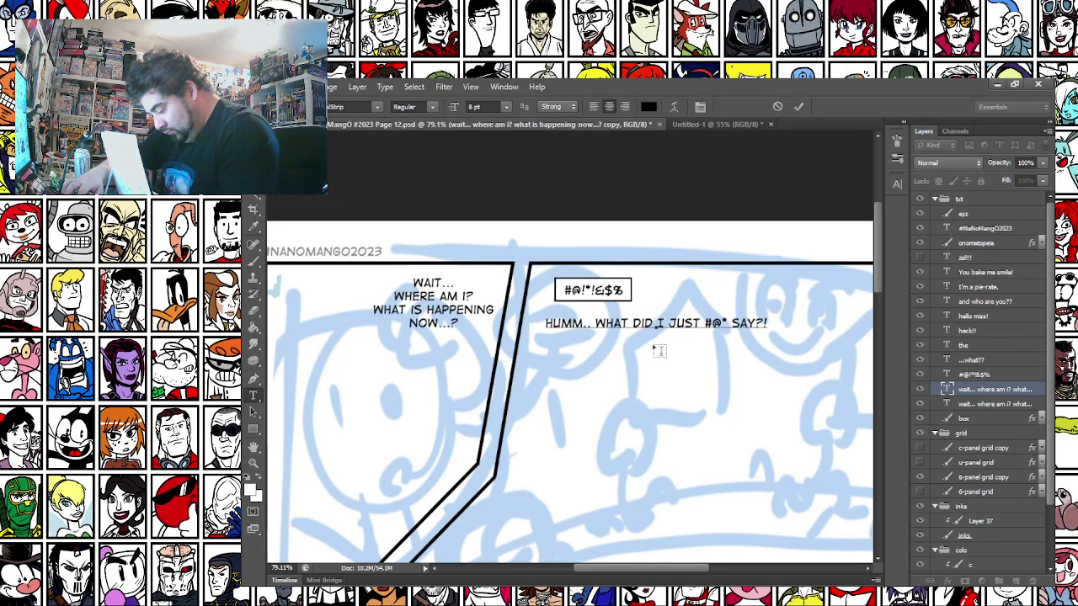
{"action": "type", "text": "%"}
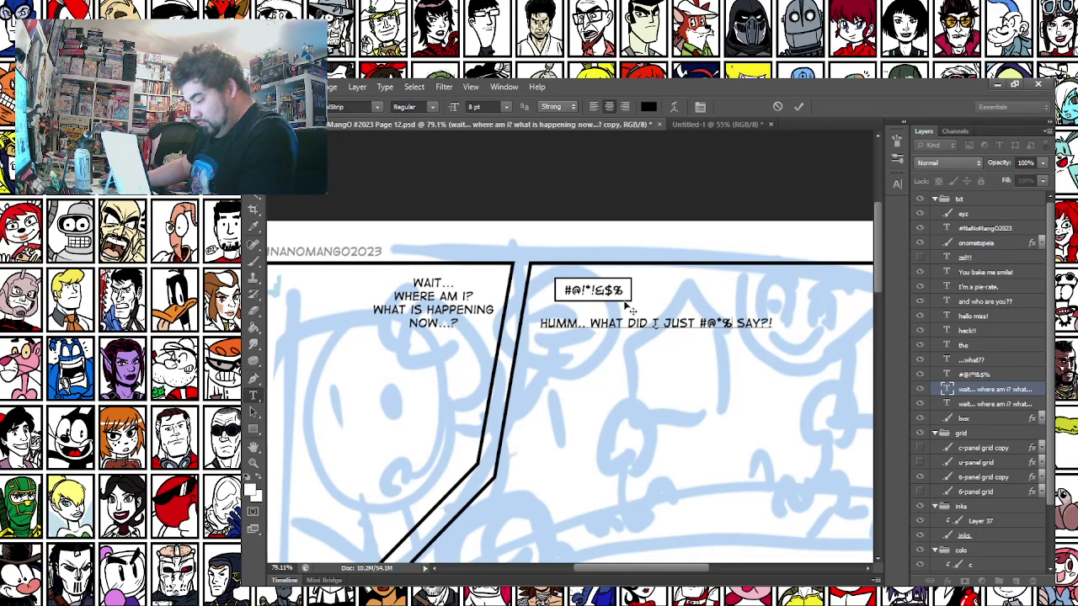
{"action": "left_click", "coordinate": [253, 144]}
{"action": "left_click_drag", "start_coordinate": [646, 365], "coordinate": [559, 268]}
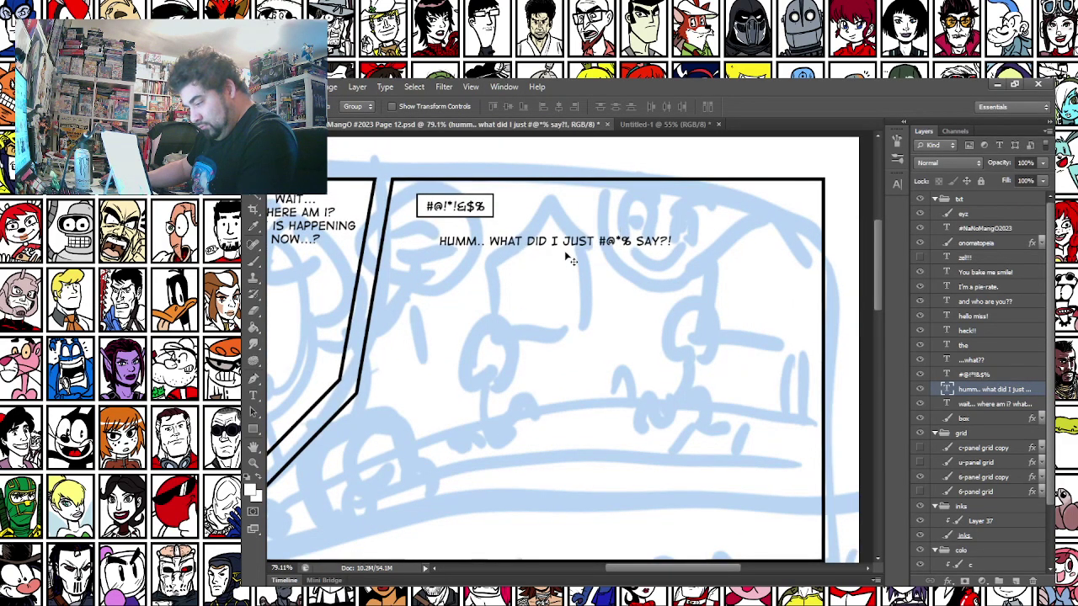
Break the line after "JUST", extend the censored word to "#@*%ING" and nudge the text slightly left
{"action": "key", "text": "t"}
{"action": "left_click", "coordinate": [597, 241]}
{"action": "key", "text": "Return"}
{"action": "left_click_drag", "start_coordinate": [551, 255], "coordinate": [556, 255]}
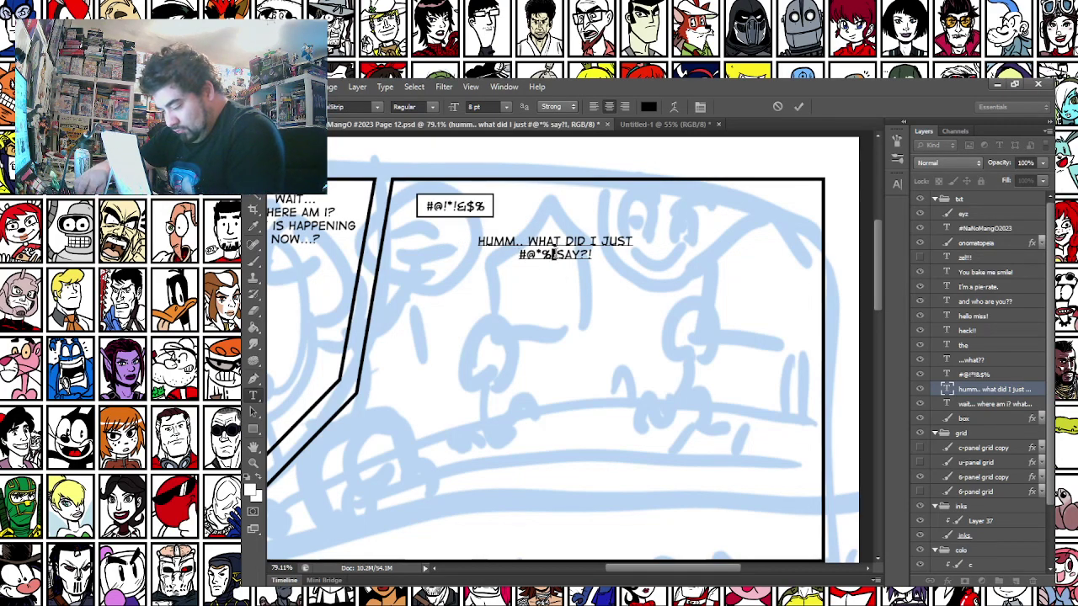
{"action": "type", "text": "ING"}
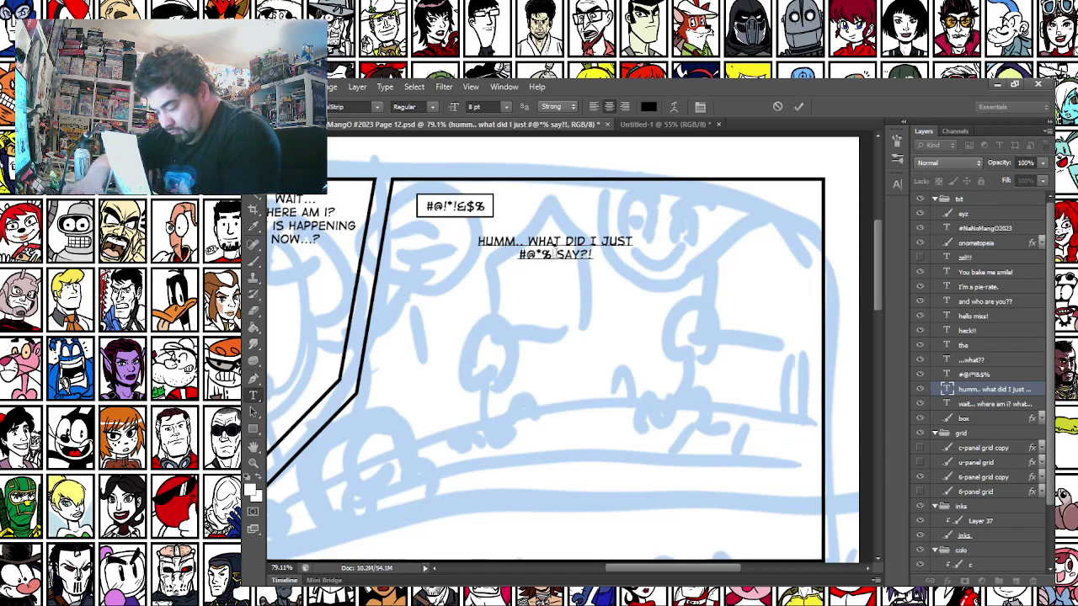
{"action": "left_click", "coordinate": [253, 141]}
{"action": "left_click_drag", "start_coordinate": [552, 226], "coordinate": [527, 224]}
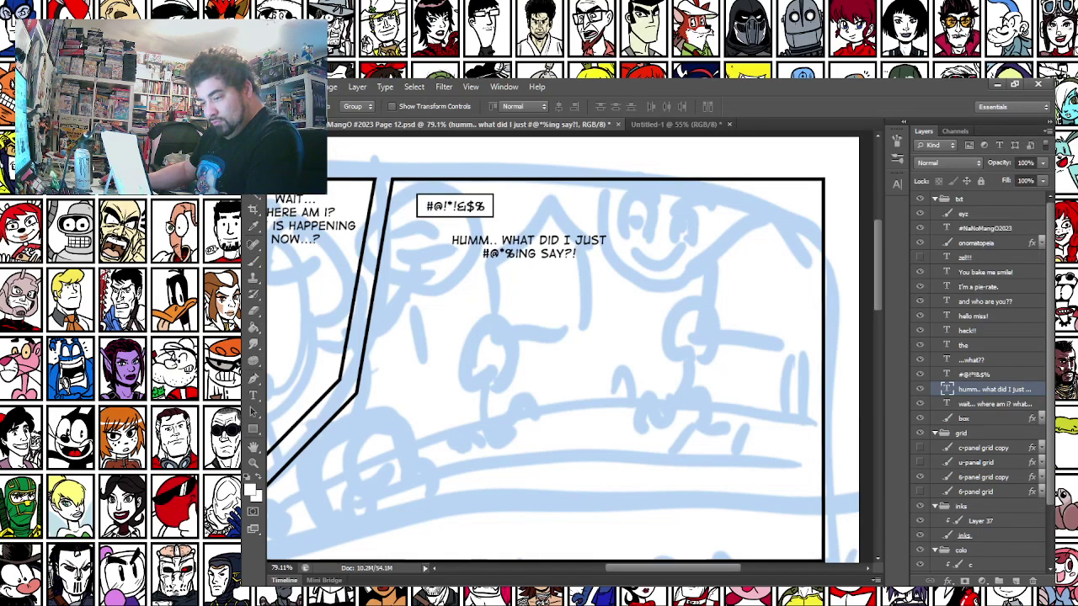
Fill a rectangular selection around the "HUMM.." text with white on the "box" layer to form a second caption box
{"action": "key", "text": "m"}
{"action": "left_click_drag", "start_coordinate": [444, 230], "coordinate": [612, 263]}
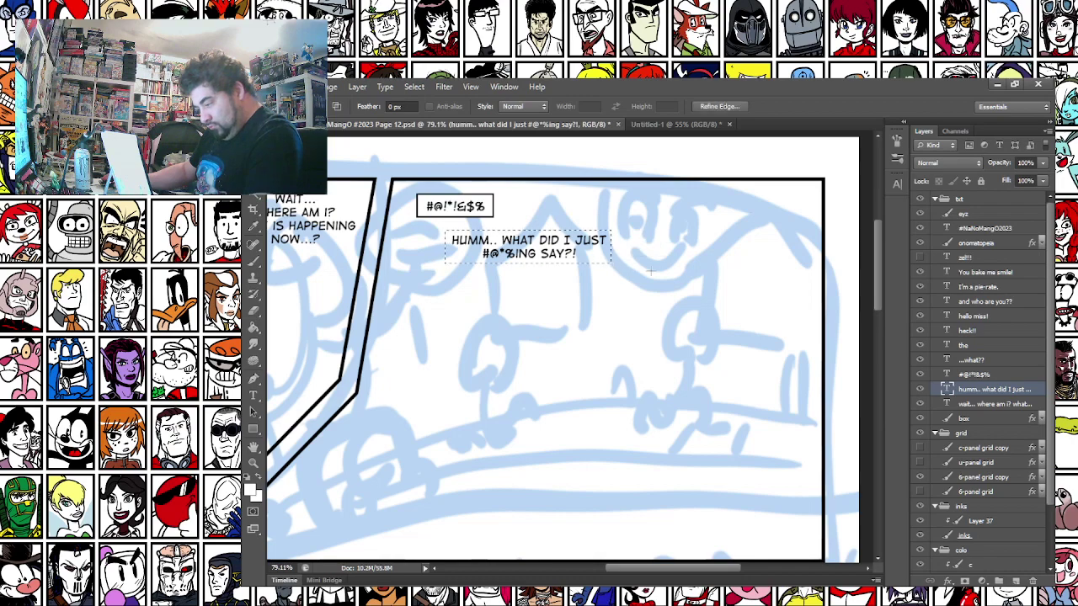
{"action": "left_click", "coordinate": [991, 420]}
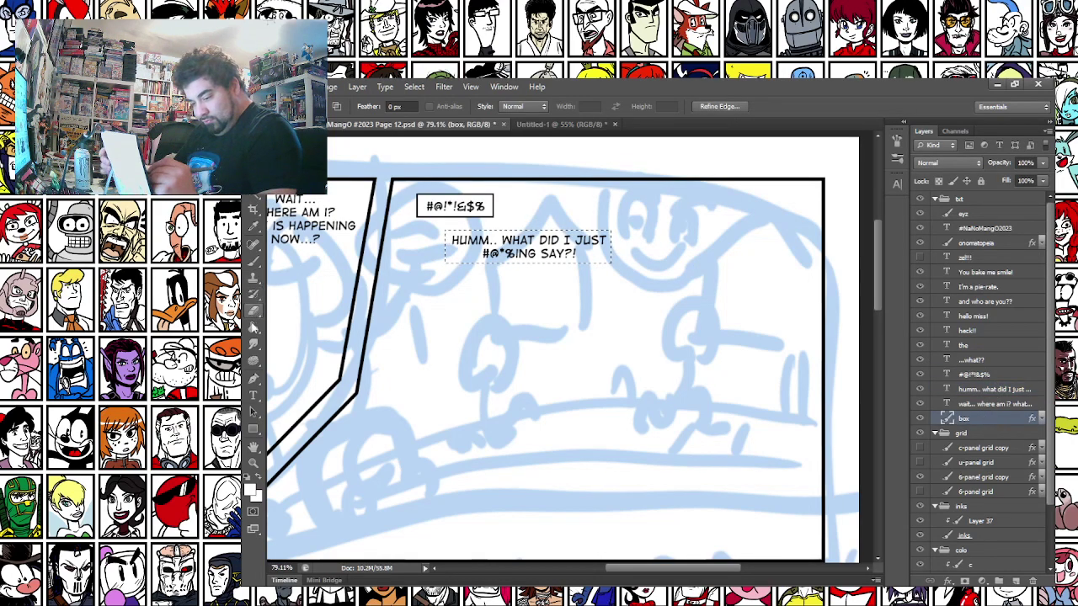
{"action": "left_click", "coordinate": [254, 329]}
{"action": "left_click", "coordinate": [510, 251]}
{"action": "left_click", "coordinate": [253, 158]}
{"action": "left_click", "coordinate": [339, 213]}
{"action": "left_click_drag", "start_coordinate": [609, 425], "coordinate": [770, 416]}
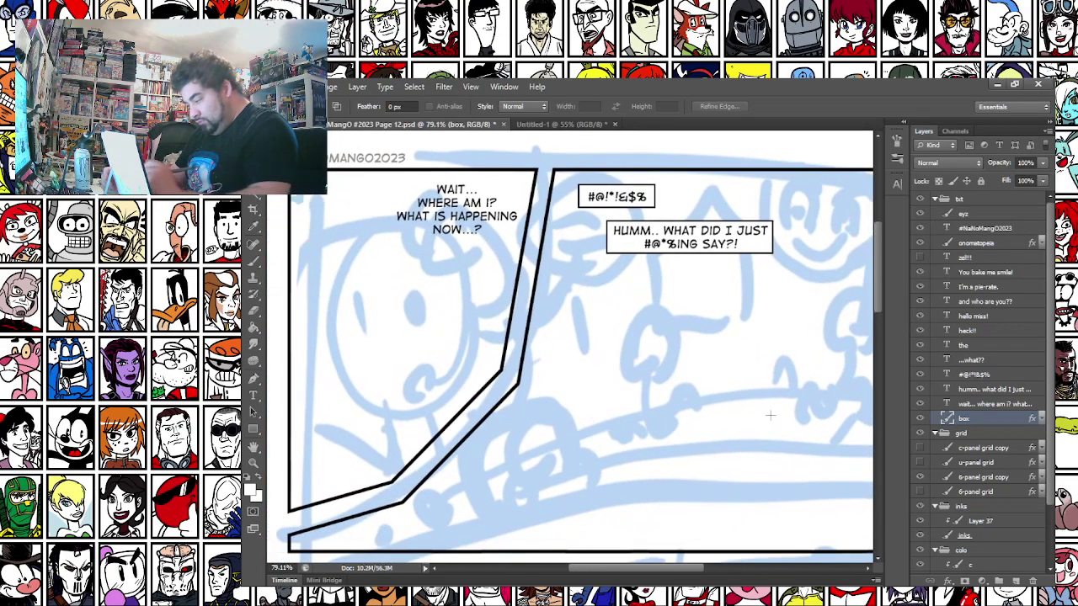
Hand-letter "SPLOTCH!" with the 19 px white brush on the "onomatopeia" layer, curving down the right edge of the "YOU BAKE ME SMILE!" panel
{"action": "left_click", "coordinate": [975, 243]}
{"action": "left_click", "coordinate": [253, 262]}
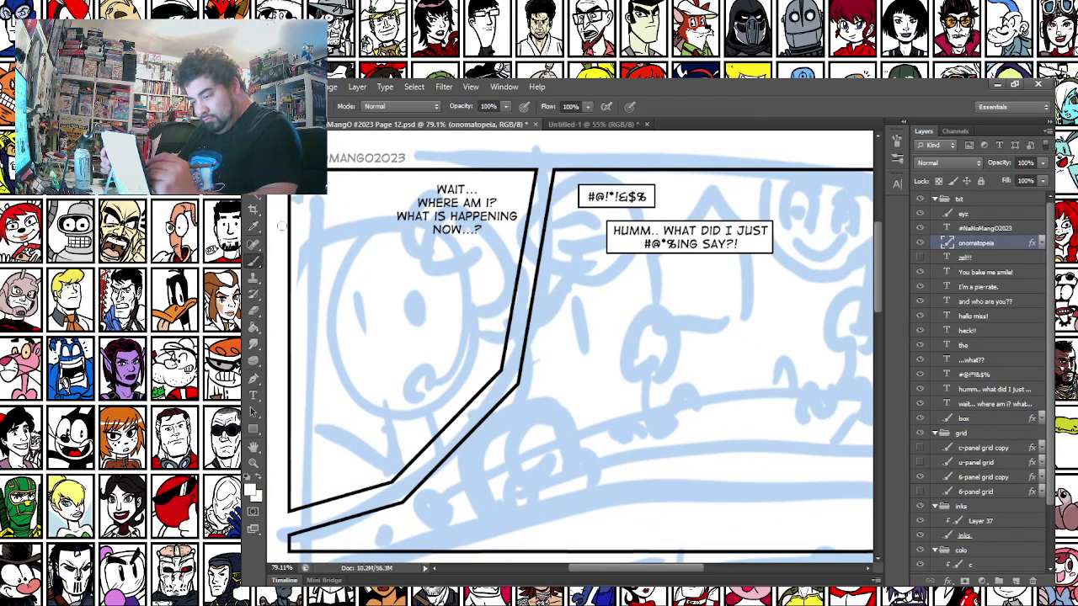
{"action": "right_click", "coordinate": [411, 244]}
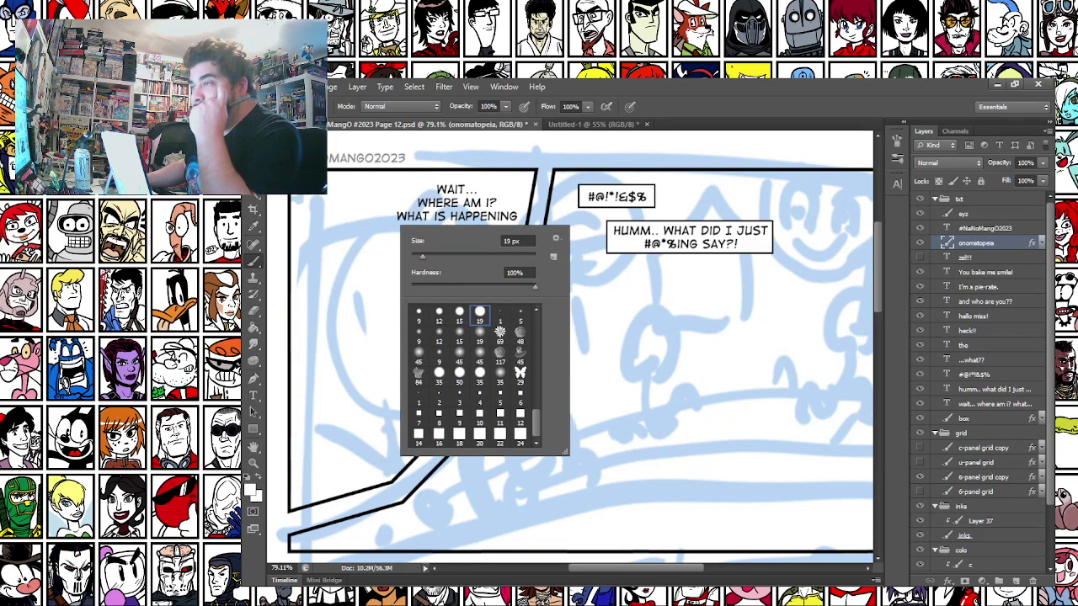
{"action": "left_click", "coordinate": [625, 280]}
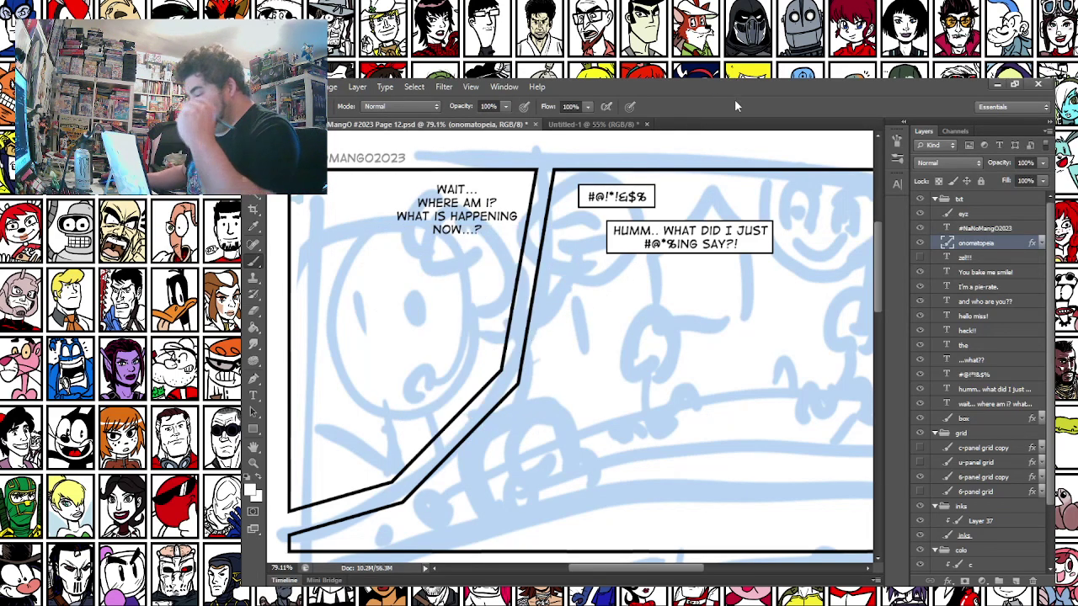
{"action": "scroll", "coordinate": [399, 344], "scroll_direction": "down", "scroll_amount": 5}
{"action": "left_click_drag", "start_coordinate": [400, 343], "coordinate": [387, 214]}
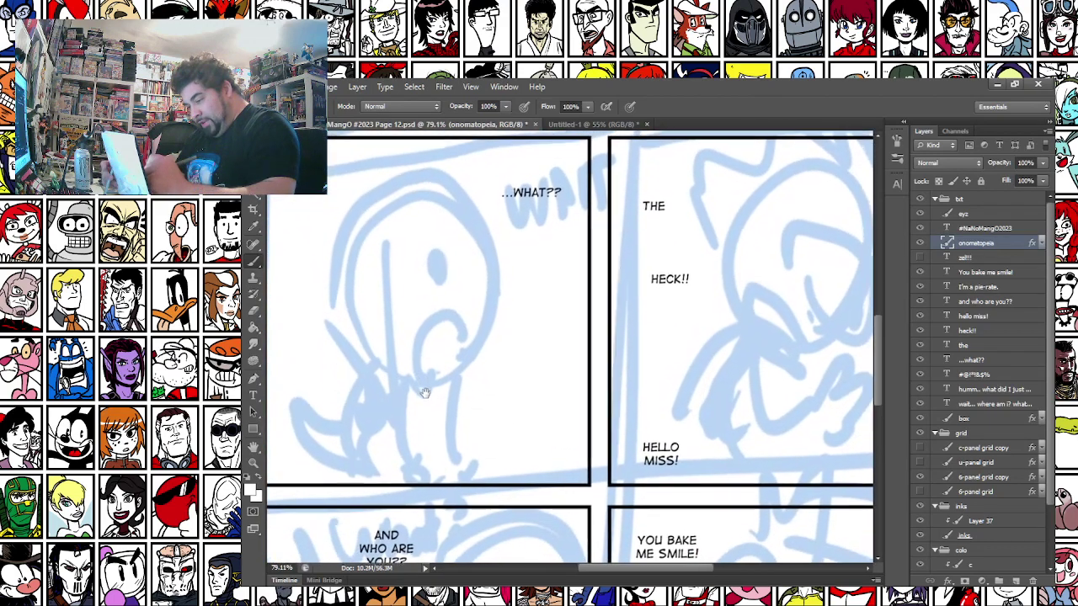
{"action": "left_click_drag", "start_coordinate": [426, 385], "coordinate": [278, 169]}
{"action": "left_click_drag", "start_coordinate": [409, 337], "coordinate": [385, 286]}
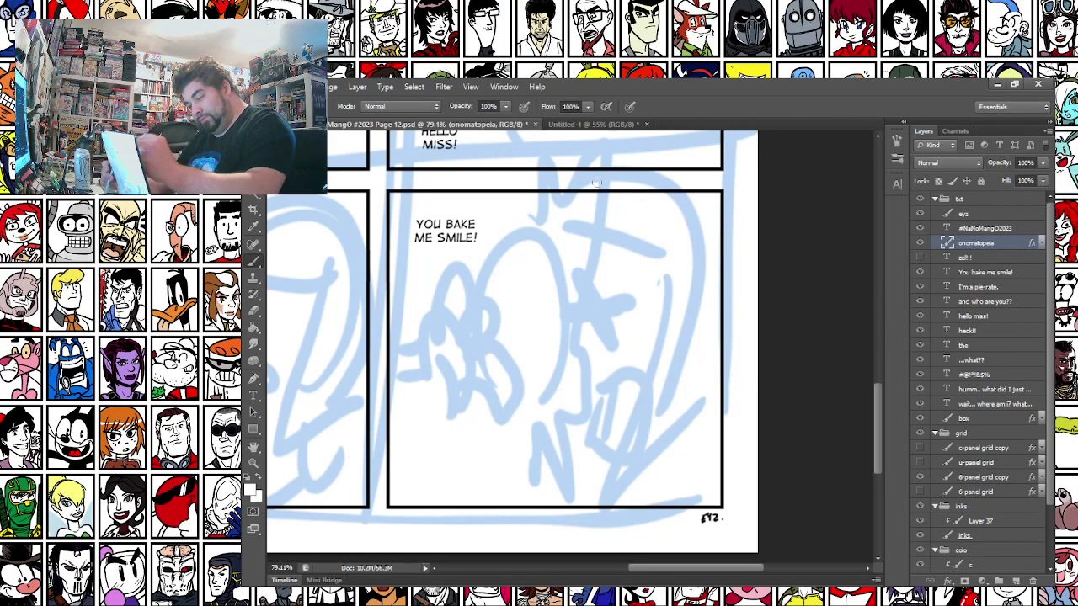
{"action": "left_click_drag", "start_coordinate": [632, 181], "coordinate": [606, 229]}
{"action": "left_click_drag", "start_coordinate": [648, 186], "coordinate": [652, 242]}
{"action": "mouse_move", "coordinate": [650, 193]}
{"action": "left_mouse_down"}
{"action": "mouse_move", "coordinate": [657, 219]}
{"action": "mouse_move", "coordinate": [692, 223]}
{"action": "mouse_move", "coordinate": [677, 285]}
{"action": "left_mouse_up"}
{"action": "mouse_move", "coordinate": [733, 246]}
{"action": "left_mouse_down"}
{"action": "mouse_move", "coordinate": [704, 306]}
{"action": "mouse_move", "coordinate": [734, 253]}
{"action": "left_mouse_up"}
{"action": "mouse_move", "coordinate": [735, 291]}
{"action": "left_mouse_down"}
{"action": "mouse_move", "coordinate": [736, 332]}
{"action": "mouse_move", "coordinate": [706, 351]}
{"action": "mouse_move", "coordinate": [745, 376]}
{"action": "left_mouse_up"}
{"action": "mouse_move", "coordinate": [708, 368]}
{"action": "left_mouse_down"}
{"action": "mouse_move", "coordinate": [704, 404]}
{"action": "mouse_move", "coordinate": [744, 389]}
{"action": "left_mouse_up"}
{"action": "mouse_move", "coordinate": [731, 389]}
{"action": "left_mouse_down"}
{"action": "mouse_move", "coordinate": [704, 451]}
{"action": "mouse_move", "coordinate": [691, 454]}
{"action": "mouse_move", "coordinate": [741, 443]}
{"action": "left_mouse_up"}
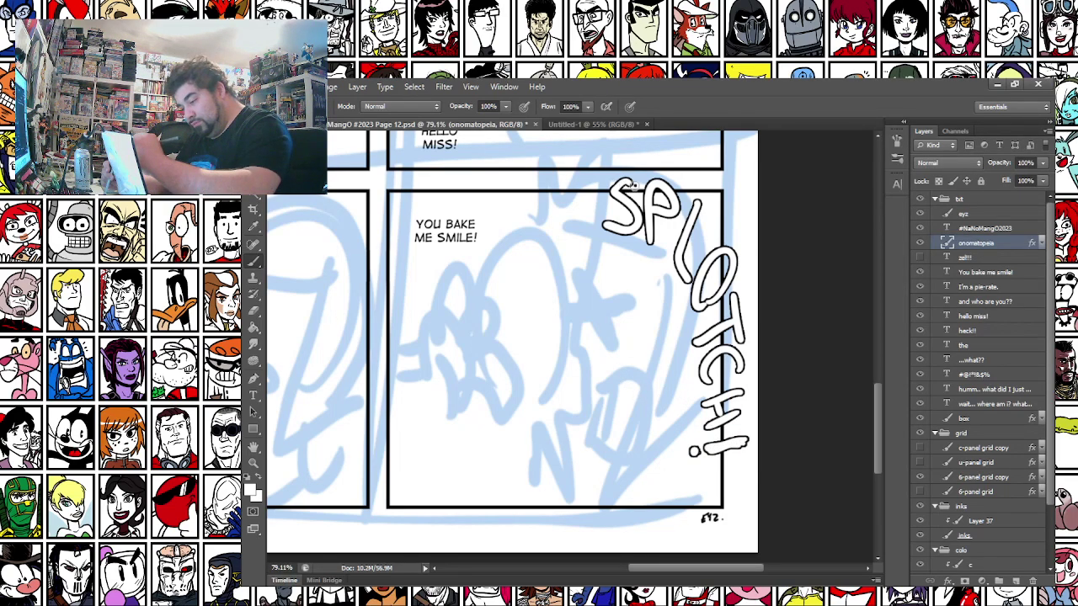
{"action": "mouse_move", "coordinate": [651, 185]}
{"action": "left_mouse_down"}
{"action": "mouse_move", "coordinate": [671, 191]}
{"action": "mouse_move", "coordinate": [660, 218]}
{"action": "mouse_move", "coordinate": [678, 215]}
{"action": "mouse_move", "coordinate": [674, 258]}
{"action": "mouse_move", "coordinate": [744, 339]}
{"action": "mouse_move", "coordinate": [733, 321]}
{"action": "mouse_move", "coordinate": [729, 362]}
{"action": "mouse_move", "coordinate": [707, 380]}
{"action": "mouse_move", "coordinate": [733, 353]}
{"action": "mouse_move", "coordinate": [706, 408]}
{"action": "mouse_move", "coordinate": [725, 395]}
{"action": "mouse_move", "coordinate": [712, 430]}
{"action": "mouse_move", "coordinate": [714, 370]}
{"action": "left_mouse_up"}
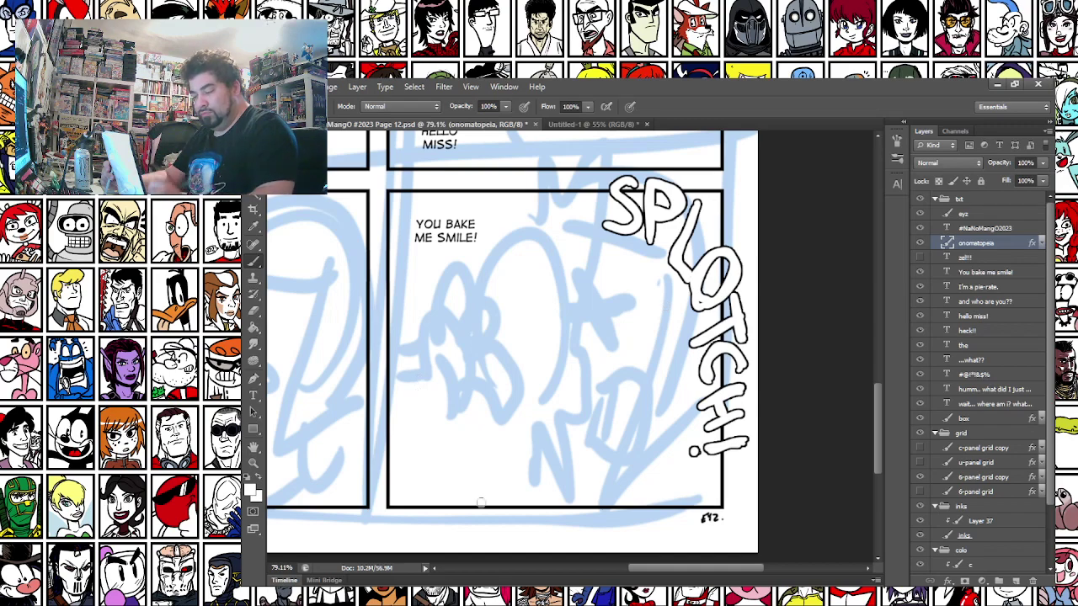
Collapse the "txt" group and make the "inks" layer active for work on the first panel
{"action": "left_click_drag", "start_coordinate": [421, 464], "coordinate": [578, 467]}
{"action": "left_click_drag", "start_coordinate": [496, 424], "coordinate": [632, 429]}
{"action": "left_click_drag", "start_coordinate": [385, 303], "coordinate": [467, 539]}
{"action": "left_click_drag", "start_coordinate": [468, 288], "coordinate": [515, 552]}
{"action": "left_click_drag", "start_coordinate": [594, 139], "coordinate": [627, 350]}
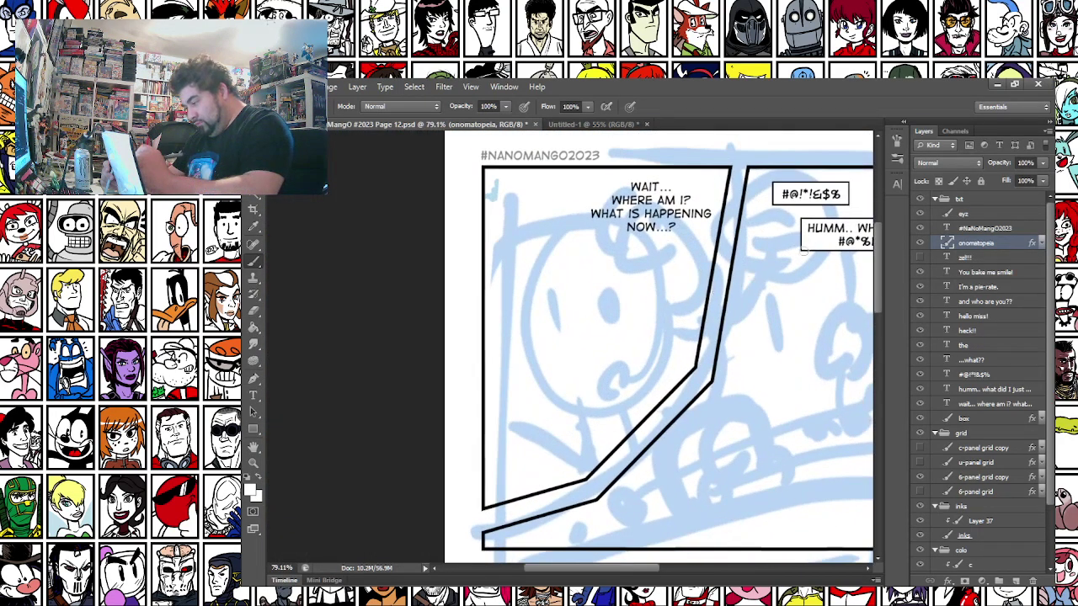
{"action": "left_click", "coordinate": [935, 200]}
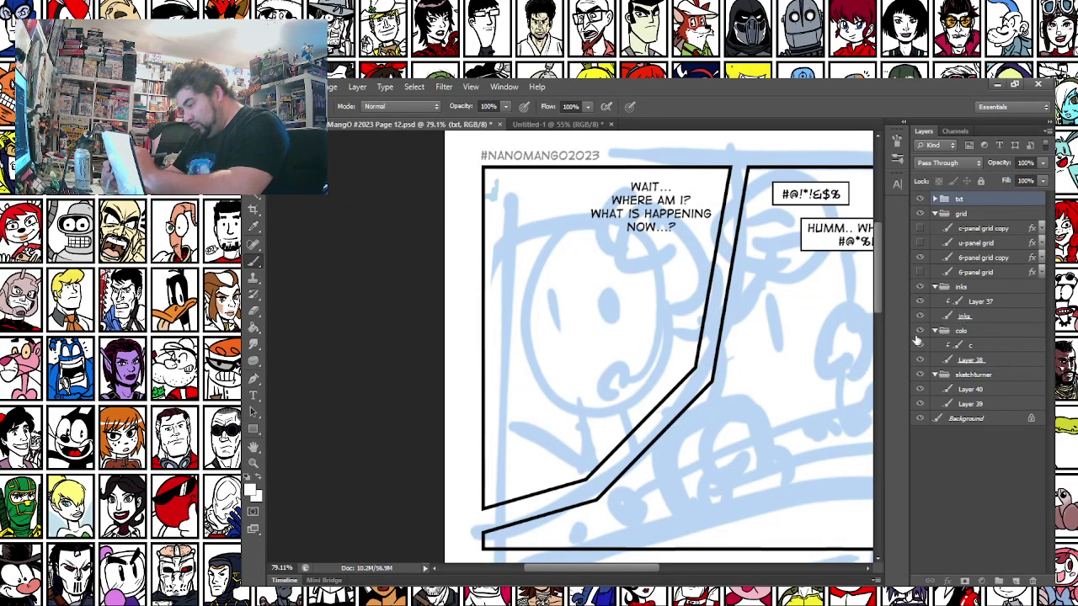
{"action": "left_click", "coordinate": [962, 316]}
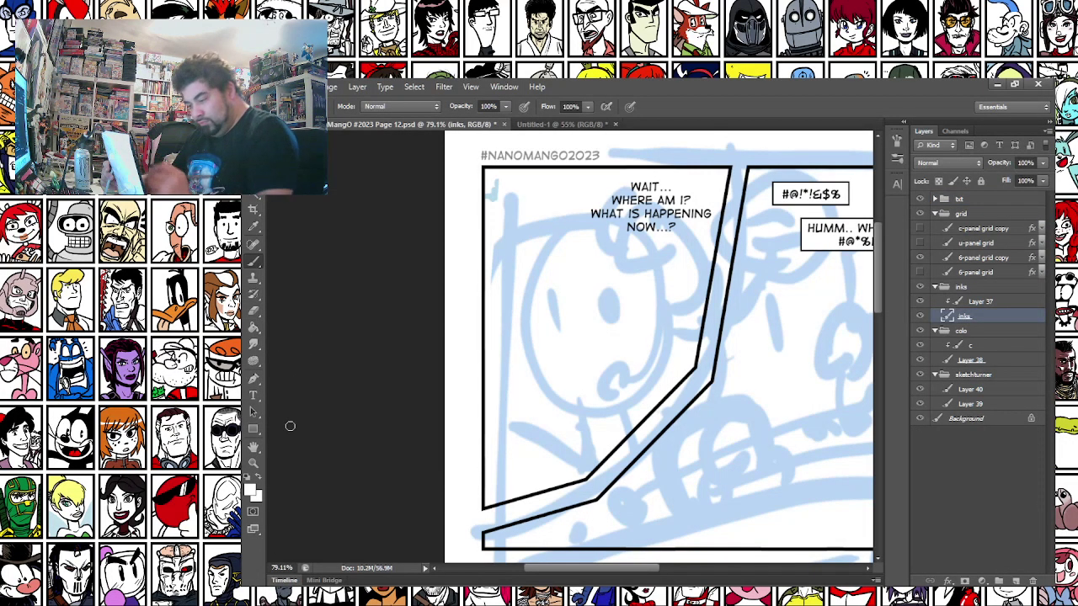
Set up a black 9 px brush at 100% hardness for inking the first panel
{"action": "right_click", "coordinate": [537, 249]}
{"action": "left_click", "coordinate": [555, 314]}
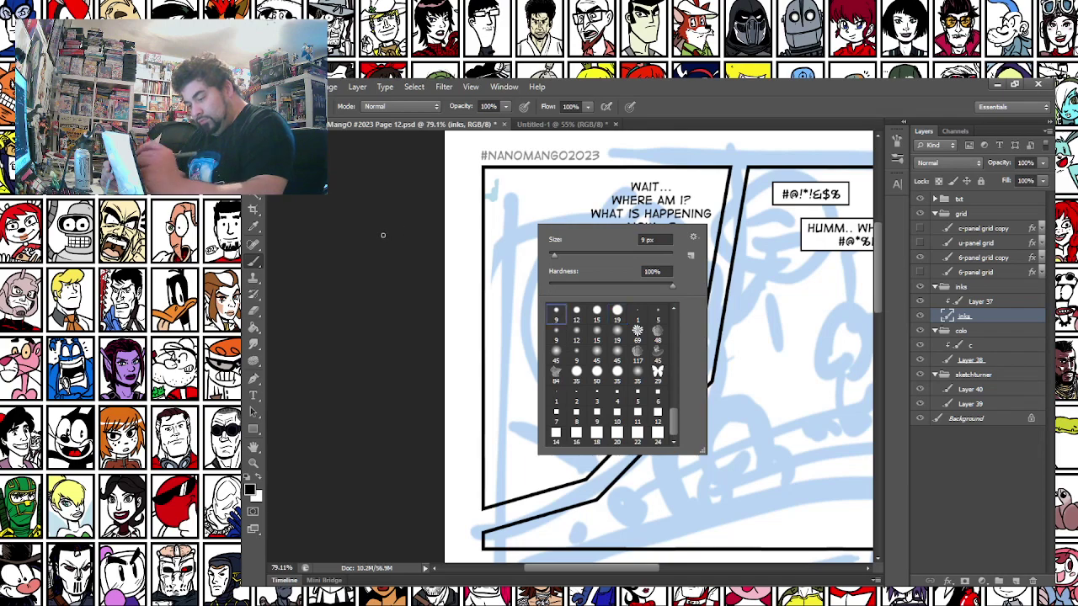
{"action": "left_click", "coordinate": [360, 231]}
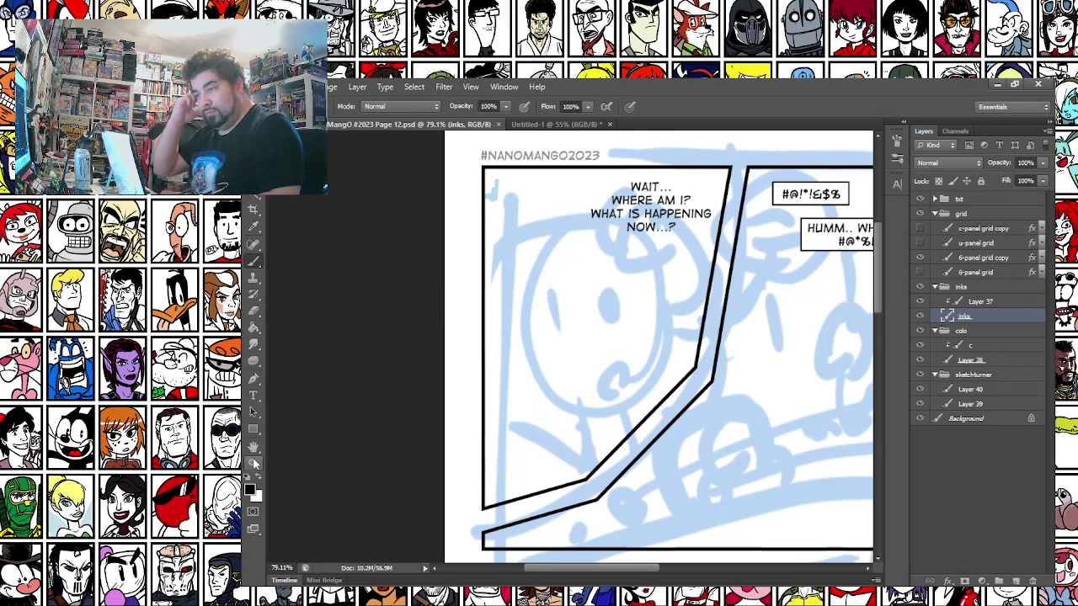
{"action": "left_click", "coordinate": [254, 464]}
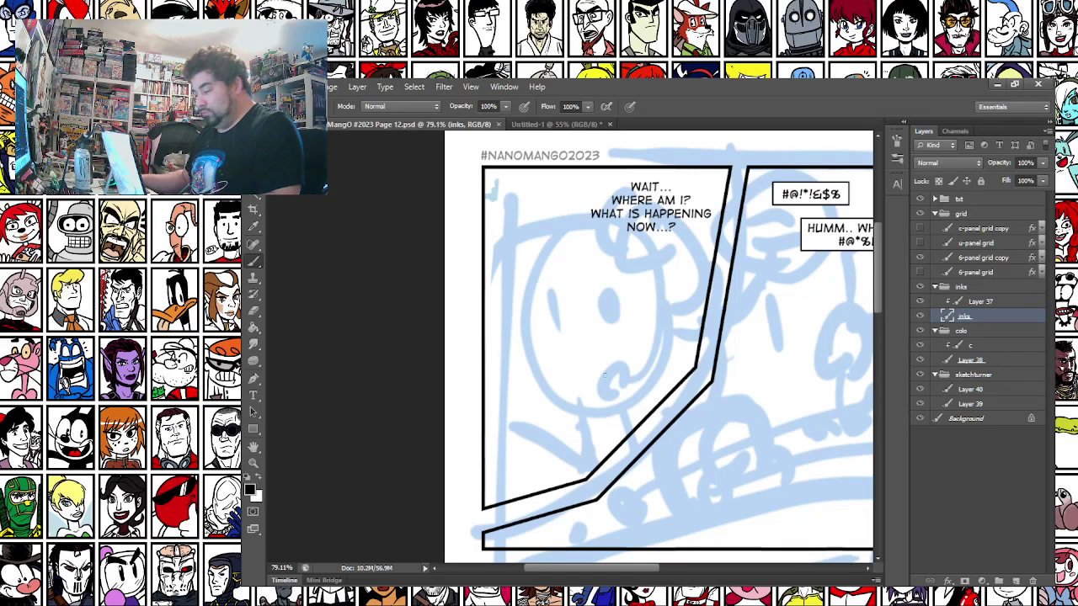
{"action": "left_click_drag", "start_coordinate": [783, 351], "coordinate": [813, 294]}
{"action": "mouse_move", "coordinate": [423, 237]}
{"action": "left_mouse_down"}
{"action": "mouse_move", "coordinate": [474, 364]}
{"action": "mouse_move", "coordinate": [465, 365]}
{"action": "left_mouse_up"}
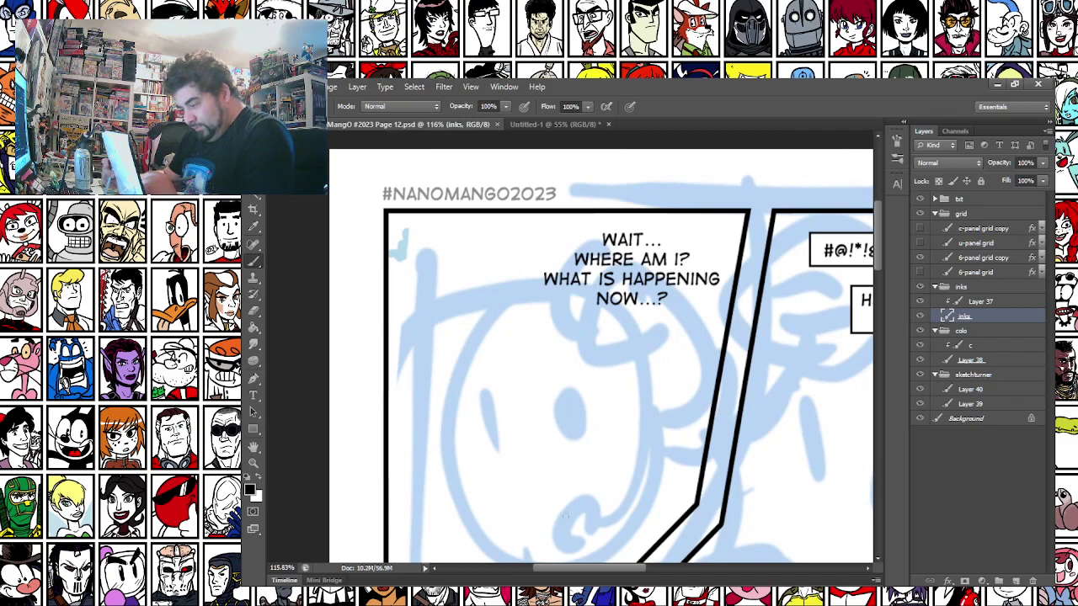
Ink the speech balloon and tail around "WAIT… WHERE AM I?", plus the slanted brow line and fingertips beneath it
{"action": "mouse_move", "coordinate": [537, 215]}
{"action": "left_mouse_down"}
{"action": "mouse_move", "coordinate": [510, 281]}
{"action": "mouse_move", "coordinate": [575, 330]}
{"action": "mouse_move", "coordinate": [622, 329]}
{"action": "mouse_move", "coordinate": [624, 378]}
{"action": "mouse_move", "coordinate": [651, 334]}
{"action": "mouse_move", "coordinate": [728, 327]}
{"action": "left_mouse_up"}
{"action": "mouse_move", "coordinate": [431, 408]}
{"action": "left_mouse_down"}
{"action": "mouse_move", "coordinate": [467, 291]}
{"action": "mouse_move", "coordinate": [485, 318]}
{"action": "mouse_move", "coordinate": [486, 303]}
{"action": "left_mouse_up"}
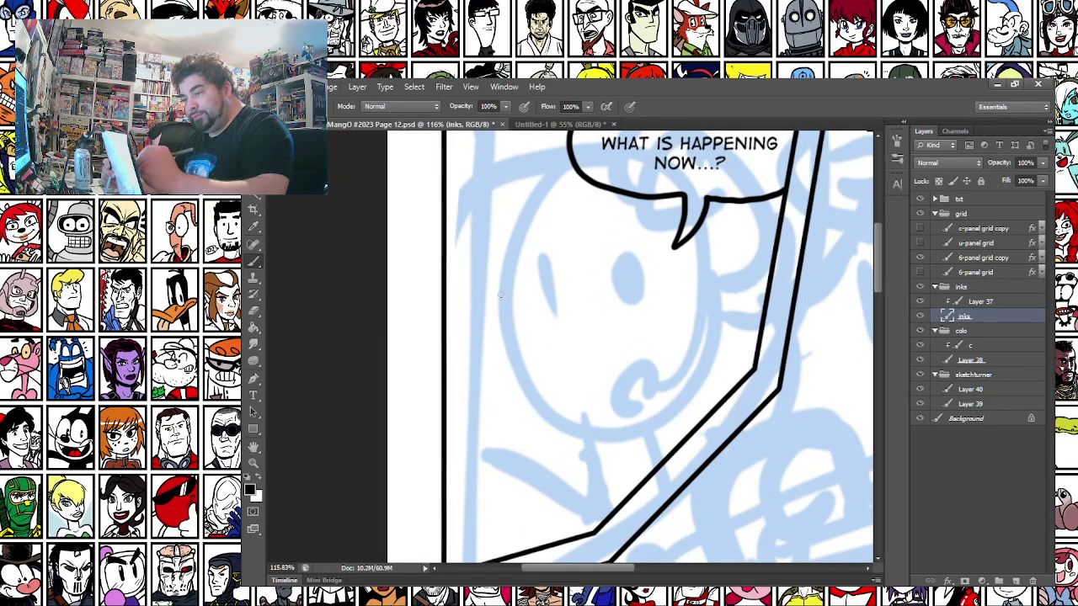
{"action": "mouse_move", "coordinate": [505, 278]}
{"action": "left_mouse_down"}
{"action": "mouse_move", "coordinate": [654, 229]}
{"action": "mouse_move", "coordinate": [715, 222]}
{"action": "left_mouse_up"}
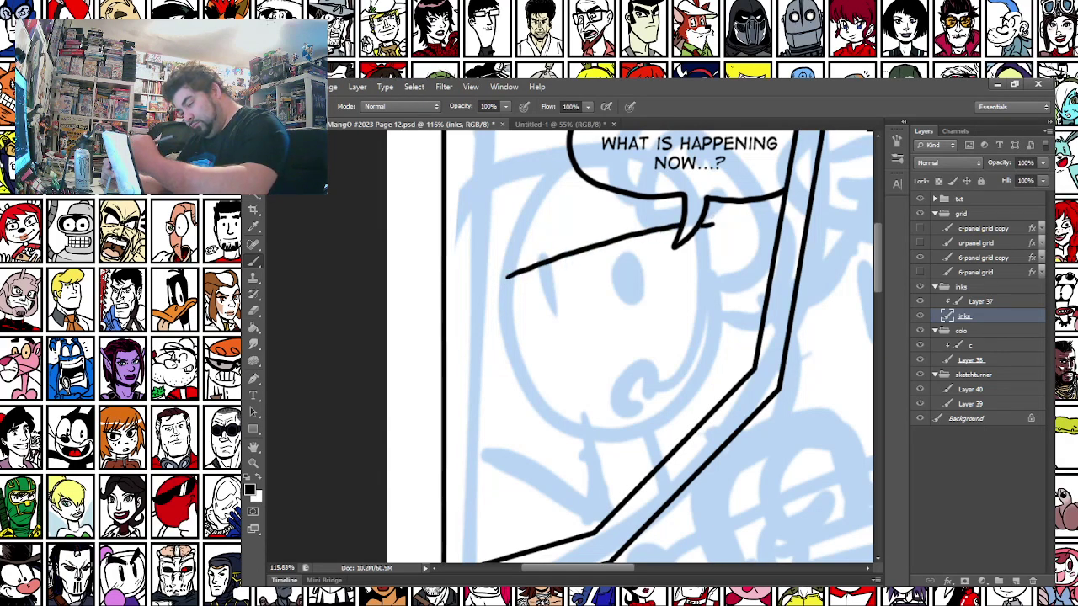
{"action": "mouse_move", "coordinate": [651, 205]}
{"action": "left_mouse_down"}
{"action": "mouse_move", "coordinate": [681, 221]}
{"action": "mouse_move", "coordinate": [621, 197]}
{"action": "left_mouse_up"}
{"action": "key", "text": "ctrl+alt+z"}
{"action": "key", "text": "ctrl+alt+z"}
Ink the character's large hair outline, the right side of the face and the open mouth with a 5 px brush
{"action": "right_click", "coordinate": [543, 258]}
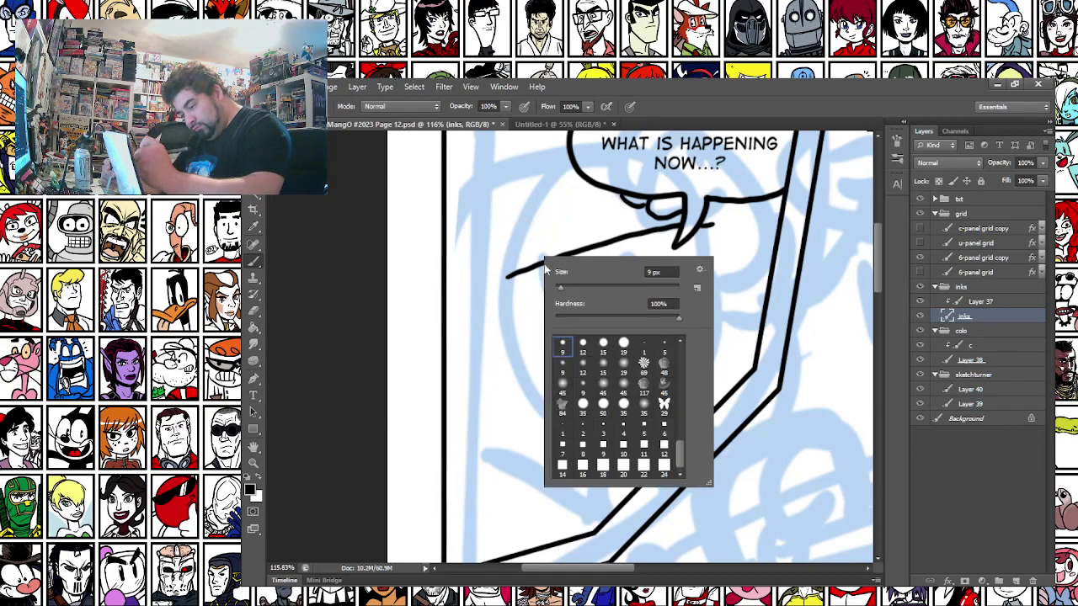
{"action": "left_click", "coordinate": [682, 342]}
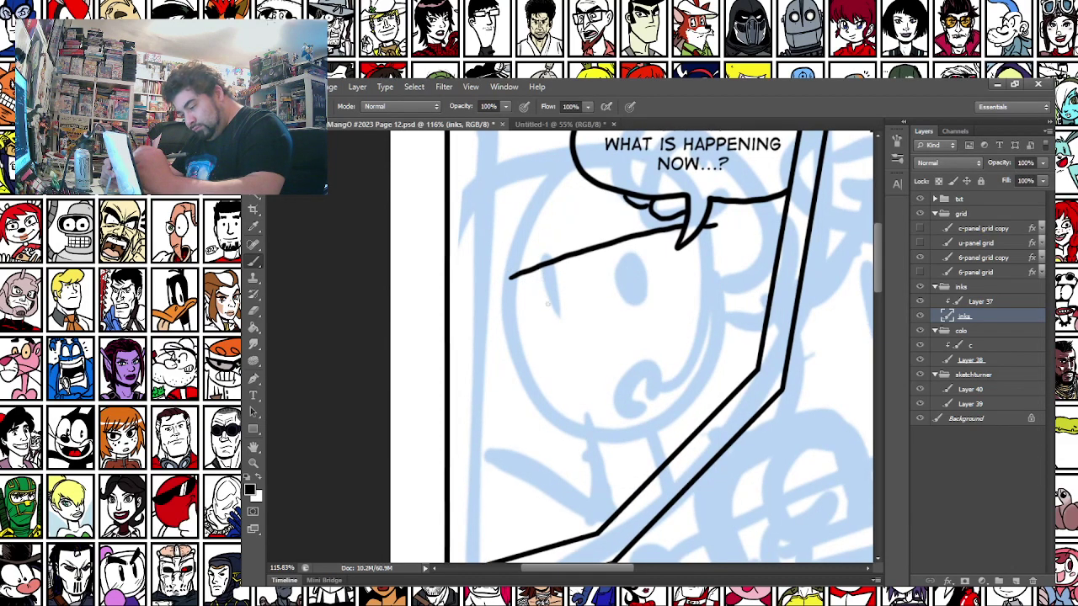
{"action": "mouse_move", "coordinate": [544, 270]}
{"action": "left_mouse_down"}
{"action": "mouse_move", "coordinate": [599, 497]}
{"action": "mouse_move", "coordinate": [485, 440]}
{"action": "mouse_move", "coordinate": [466, 399]}
{"action": "mouse_move", "coordinate": [477, 252]}
{"action": "mouse_move", "coordinate": [560, 165]}
{"action": "left_mouse_up"}
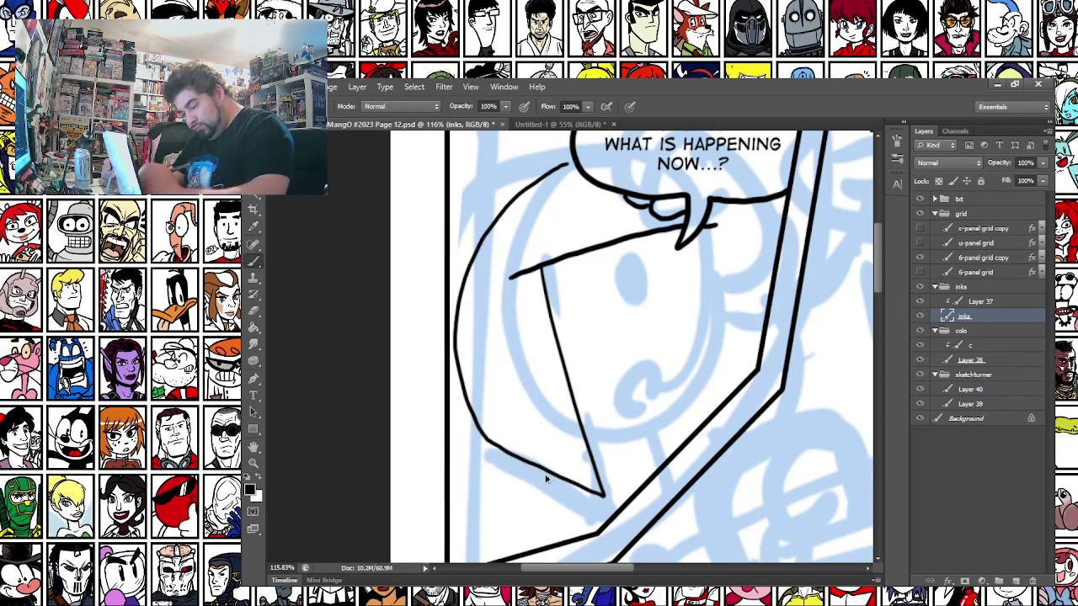
{"action": "key", "text": "ctrl+z"}
{"action": "mouse_move", "coordinate": [547, 264]}
{"action": "left_mouse_down"}
{"action": "mouse_move", "coordinate": [613, 508]}
{"action": "mouse_move", "coordinate": [467, 452]}
{"action": "mouse_move", "coordinate": [450, 394]}
{"action": "mouse_move", "coordinate": [454, 203]}
{"action": "mouse_move", "coordinate": [492, 152]}
{"action": "mouse_move", "coordinate": [539, 128]}
{"action": "left_mouse_up"}
{"action": "mouse_move", "coordinate": [699, 225]}
{"action": "left_mouse_down"}
{"action": "mouse_move", "coordinate": [719, 303]}
{"action": "mouse_move", "coordinate": [685, 407]}
{"action": "mouse_move", "coordinate": [601, 438]}
{"action": "left_mouse_up"}
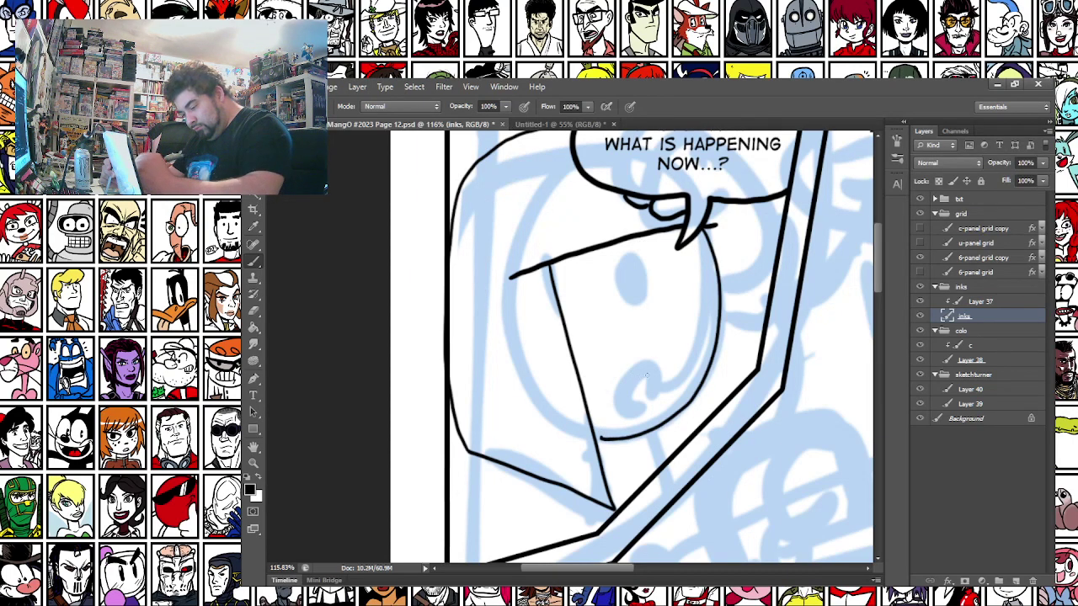
{"action": "mouse_move", "coordinate": [689, 361]}
{"action": "left_mouse_down"}
{"action": "mouse_move", "coordinate": [658, 366]}
{"action": "mouse_move", "coordinate": [664, 404]}
{"action": "left_mouse_up"}
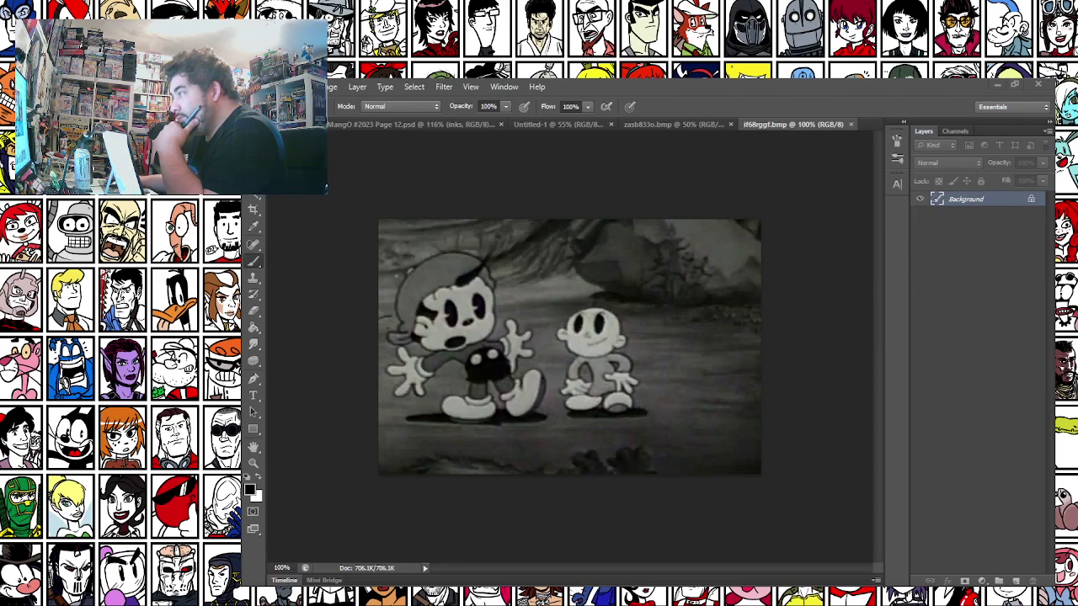
Examine the vintage black-and-white cartoon reference images for face and eye styling, and close them to return to the comic page
{"action": "left_click_drag", "start_coordinate": [902, 264], "coordinate": [918, 81]}
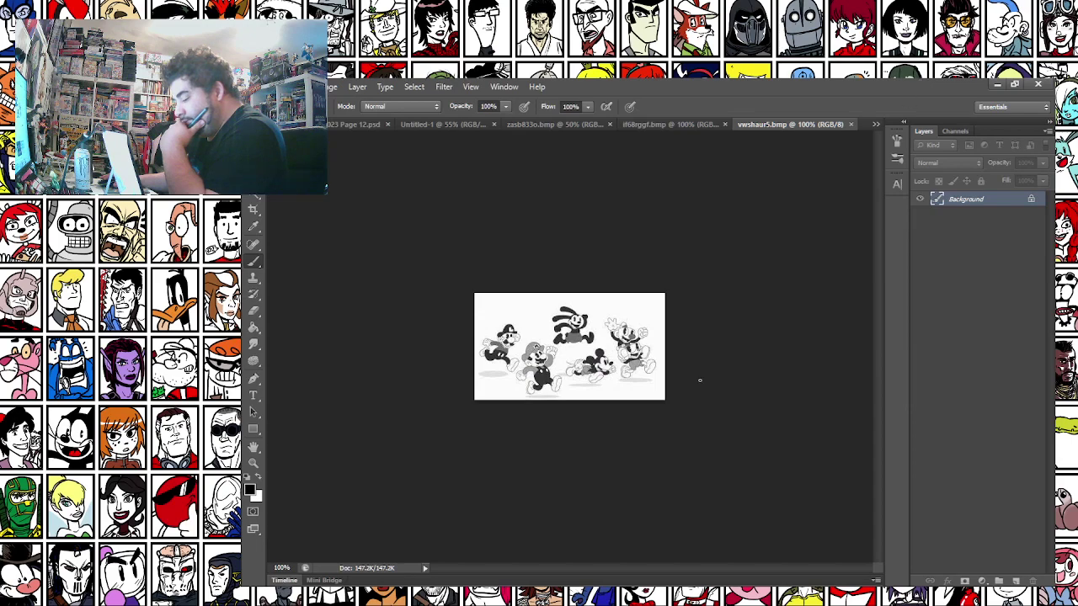
{"action": "scroll", "coordinate": [710, 356], "scroll_direction": "up", "scroll_amount": 4}
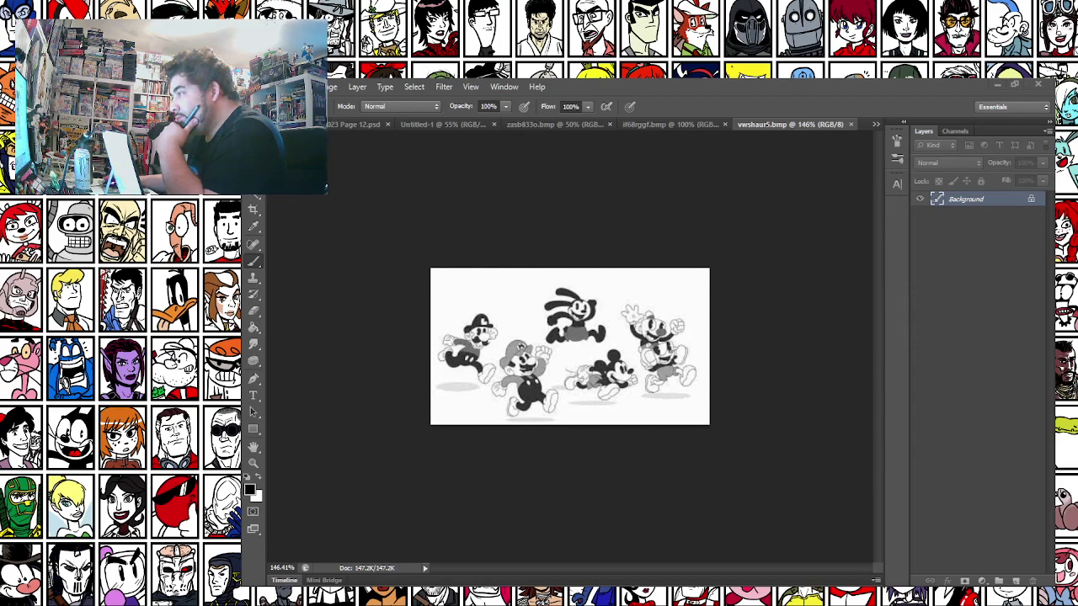
{"action": "left_click_drag", "start_coordinate": [1077, 180], "coordinate": [828, 179]}
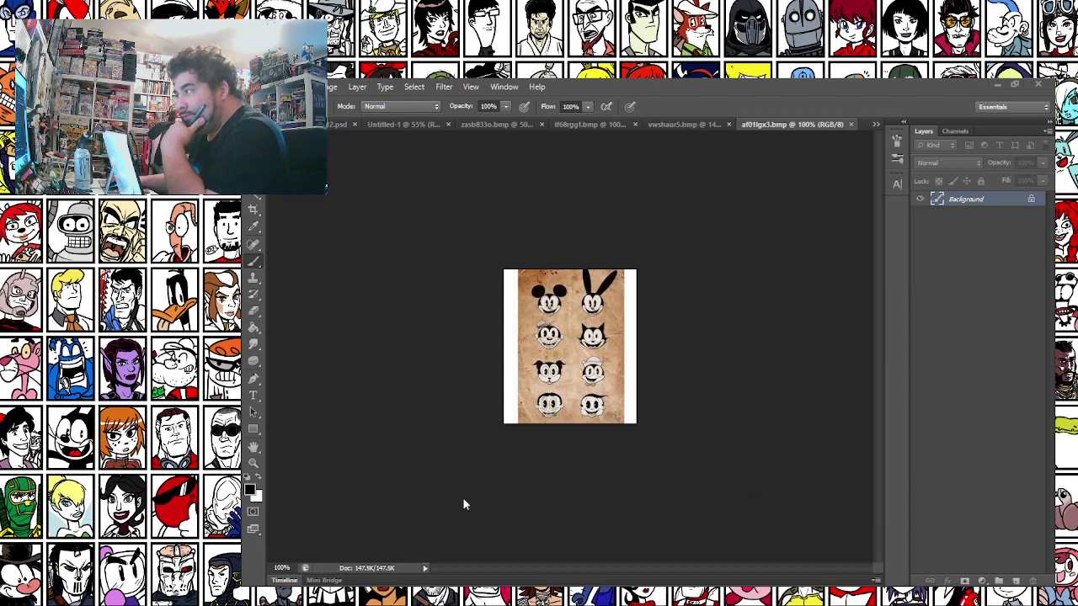
{"action": "scroll", "coordinate": [712, 251], "scroll_direction": "up", "scroll_amount": 3}
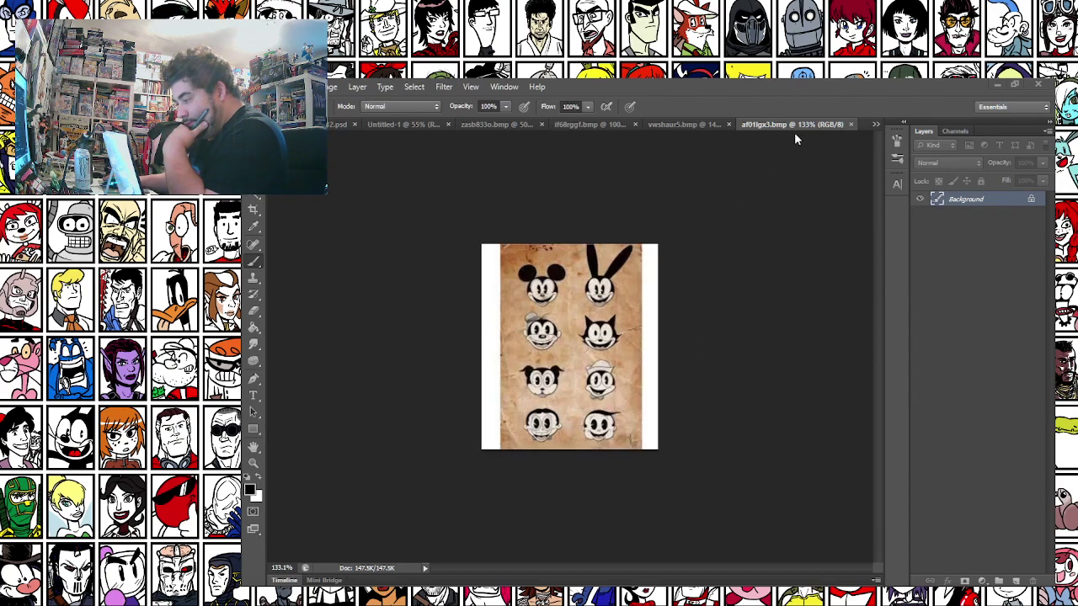
{"action": "key", "text": "ctrl+w"}
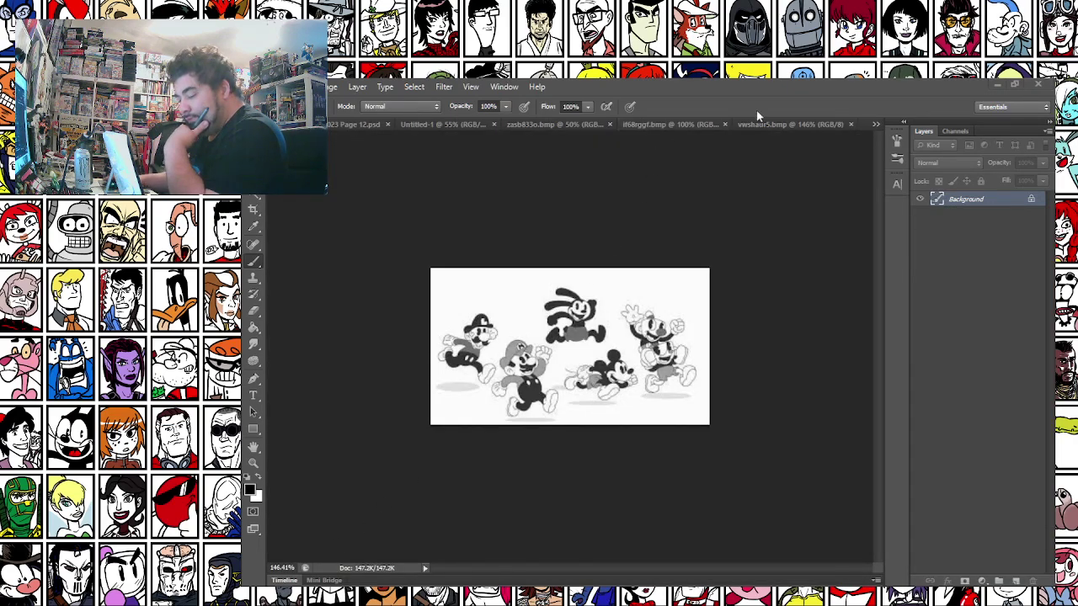
{"action": "key", "text": "n"}
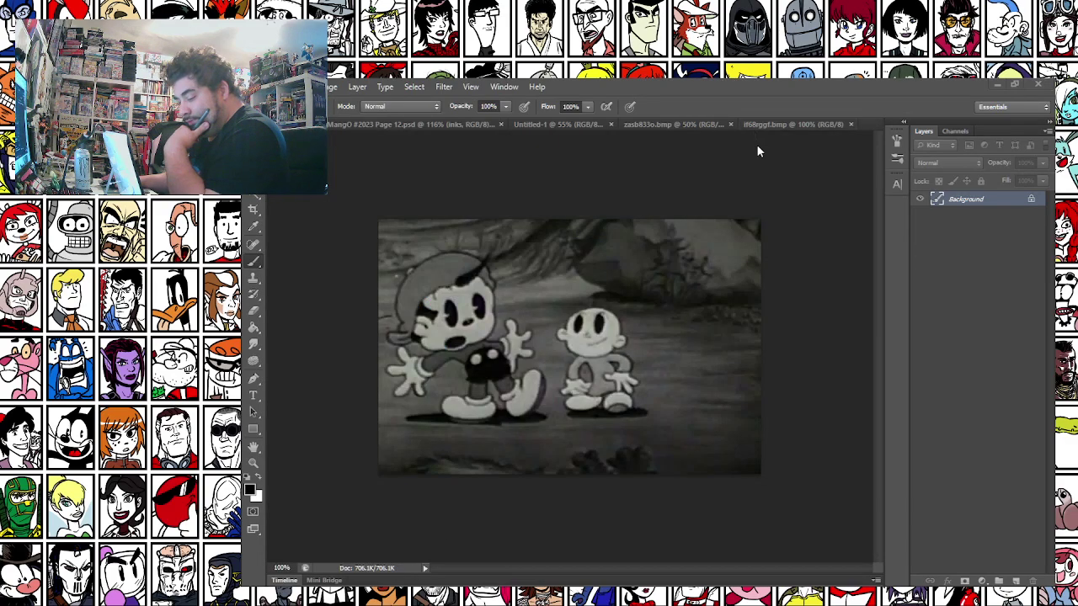
{"action": "scroll", "coordinate": [746, 165], "scroll_direction": "down", "scroll_amount": 4}
{"action": "middle_click", "coordinate": [755, 125]}
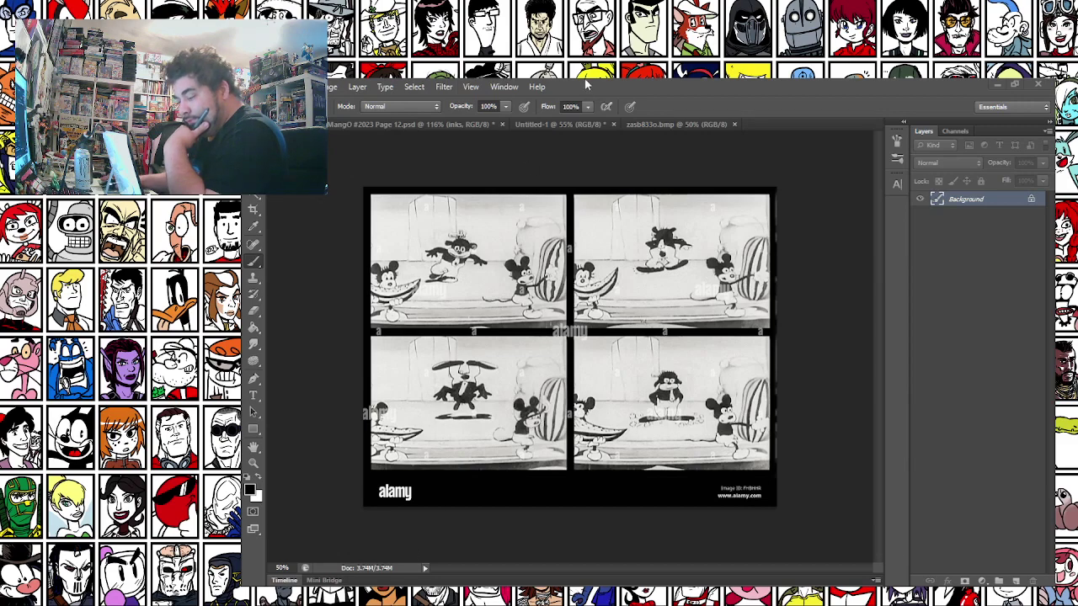
{"action": "key", "text": "ctrl+w"}
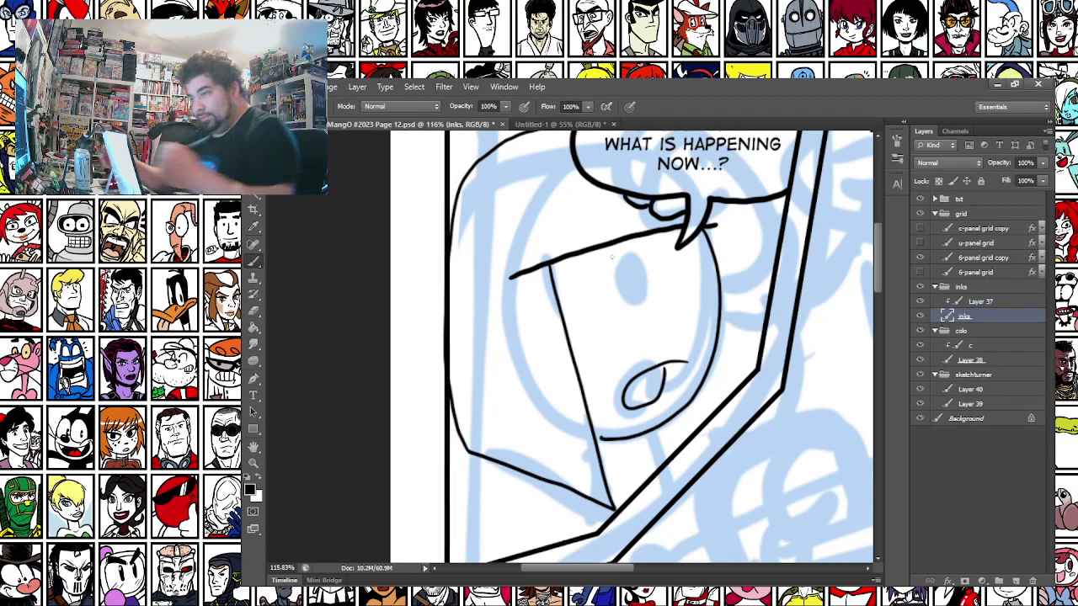
Paint the character's oval eye, small nose and mouth interior solid black with a thicker brush
{"action": "right_click", "coordinate": [645, 272]}
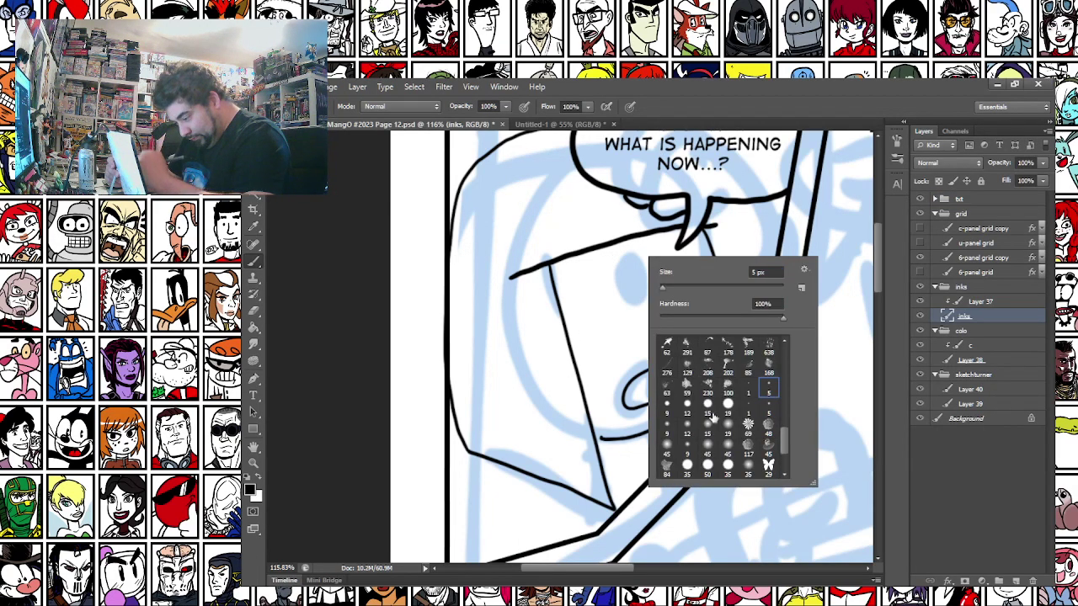
{"action": "mouse_move", "coordinate": [625, 247]}
{"action": "left_mouse_down"}
{"action": "mouse_move", "coordinate": [631, 304]}
{"action": "mouse_move", "coordinate": [626, 284]}
{"action": "left_mouse_up"}
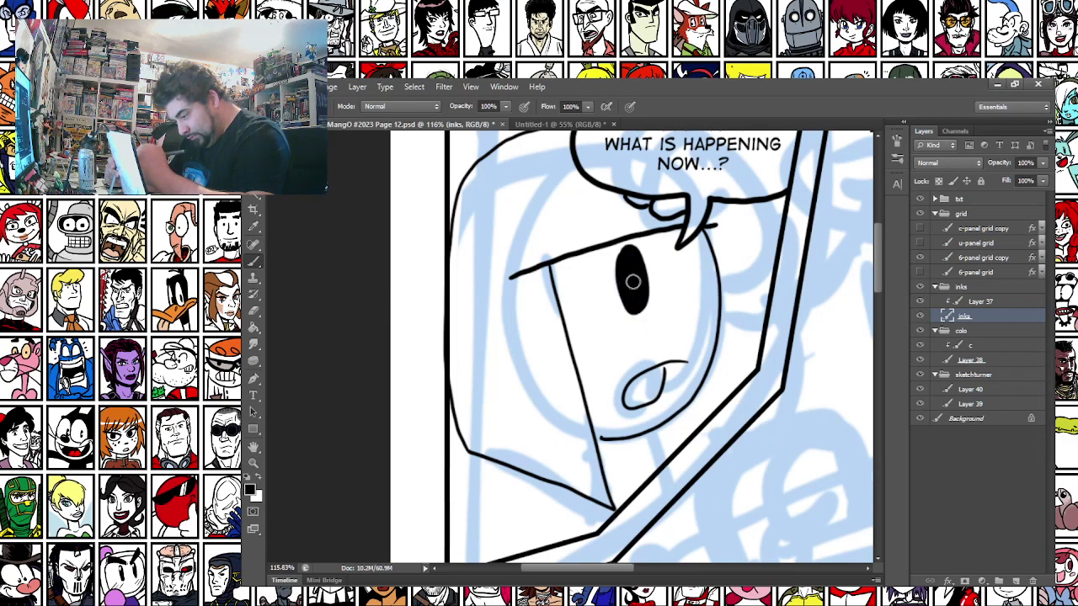
{"action": "left_click_drag", "start_coordinate": [651, 329], "coordinate": [660, 330]}
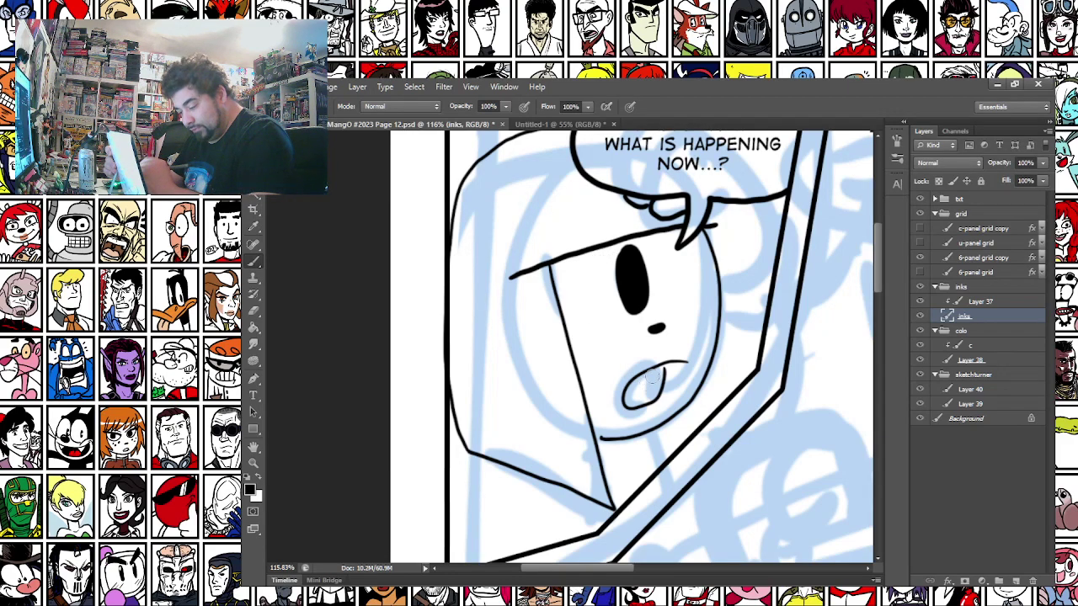
{"action": "mouse_move", "coordinate": [627, 393]}
{"action": "left_mouse_down"}
{"action": "mouse_move", "coordinate": [661, 376]}
{"action": "mouse_move", "coordinate": [646, 384]}
{"action": "left_mouse_up"}
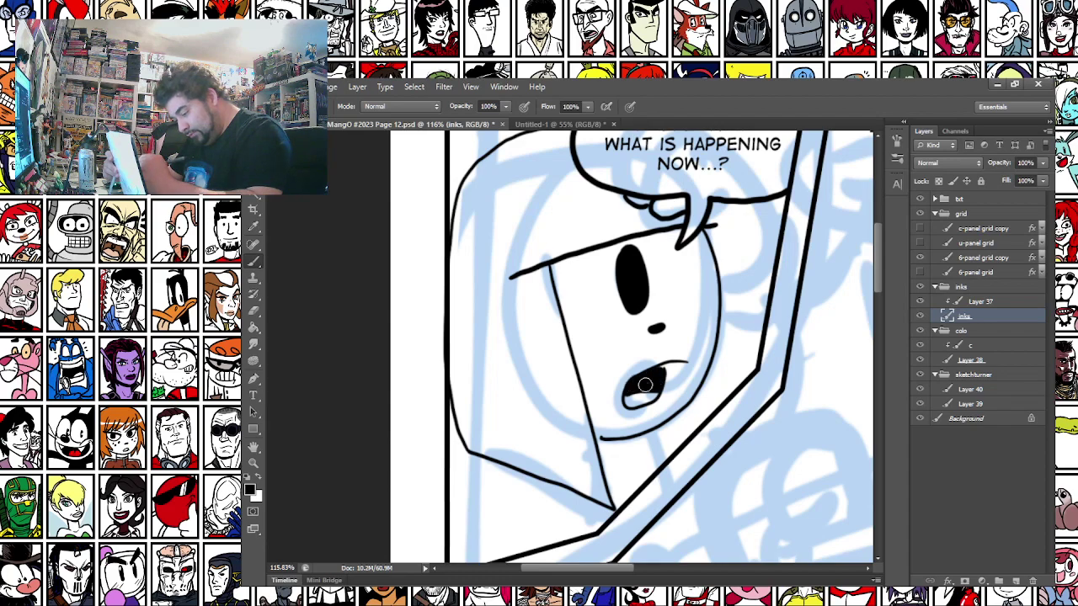
Ink a chin line with a thin brush, cut a white notch into the black eye, and restore black as the foreground colour
{"action": "right_click", "coordinate": [651, 264]}
{"action": "left_click", "coordinate": [763, 405]}
{"action": "left_click", "coordinate": [624, 421]}
{"action": "left_click_drag", "start_coordinate": [625, 420], "coordinate": [679, 399]}
{"action": "key", "text": "ctrl+z"}
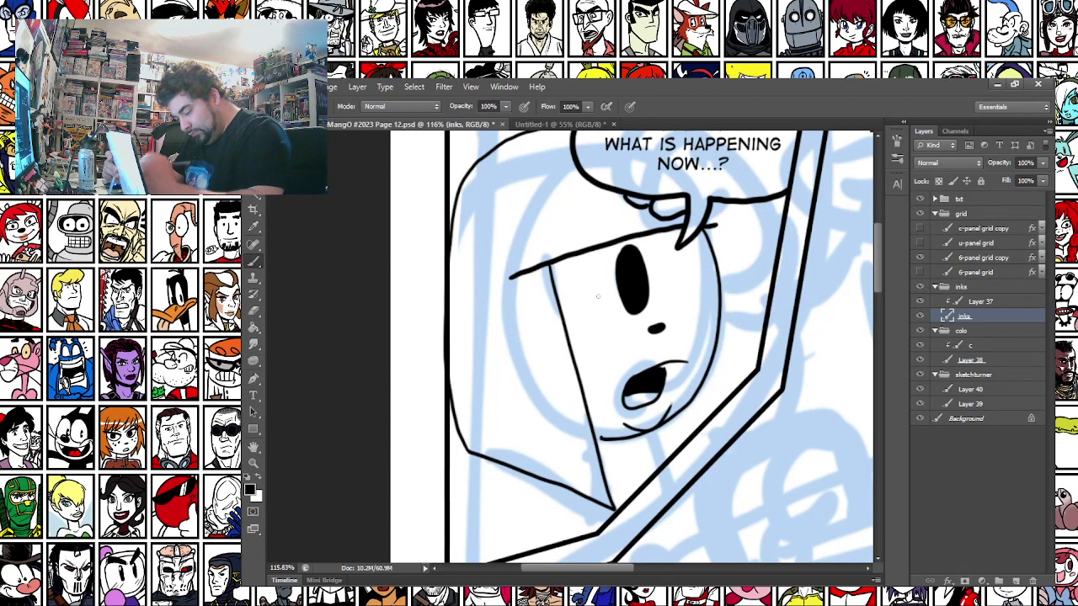
{"action": "key", "text": "x"}
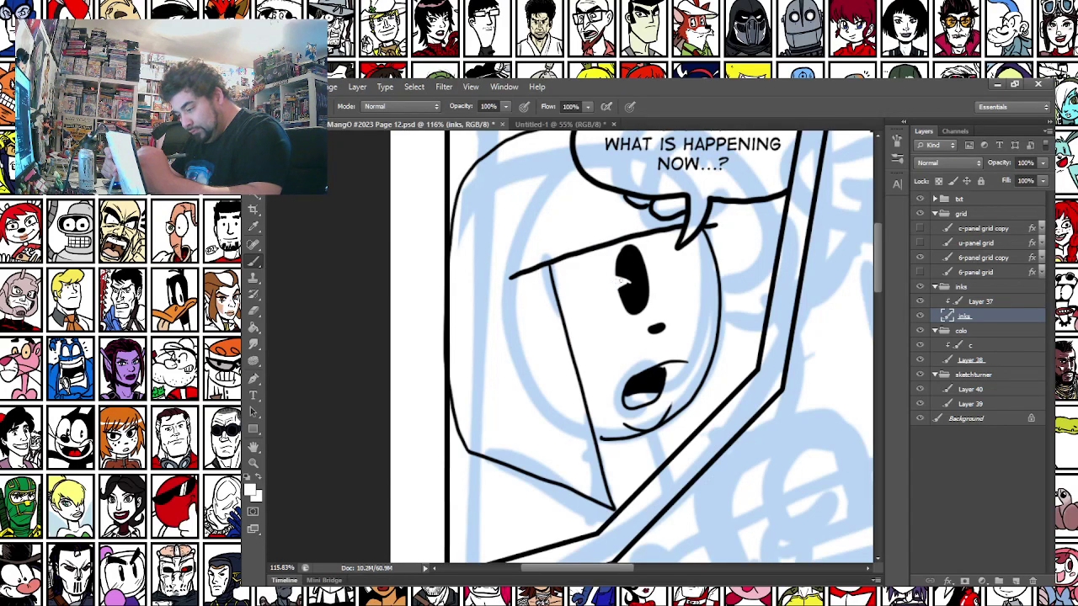
{"action": "left_click", "coordinate": [247, 477]}
Ink the neck, the raised hand beside the head and the arm running down along the first panel's right border
{"action": "left_click_drag", "start_coordinate": [391, 482], "coordinate": [429, 404]}
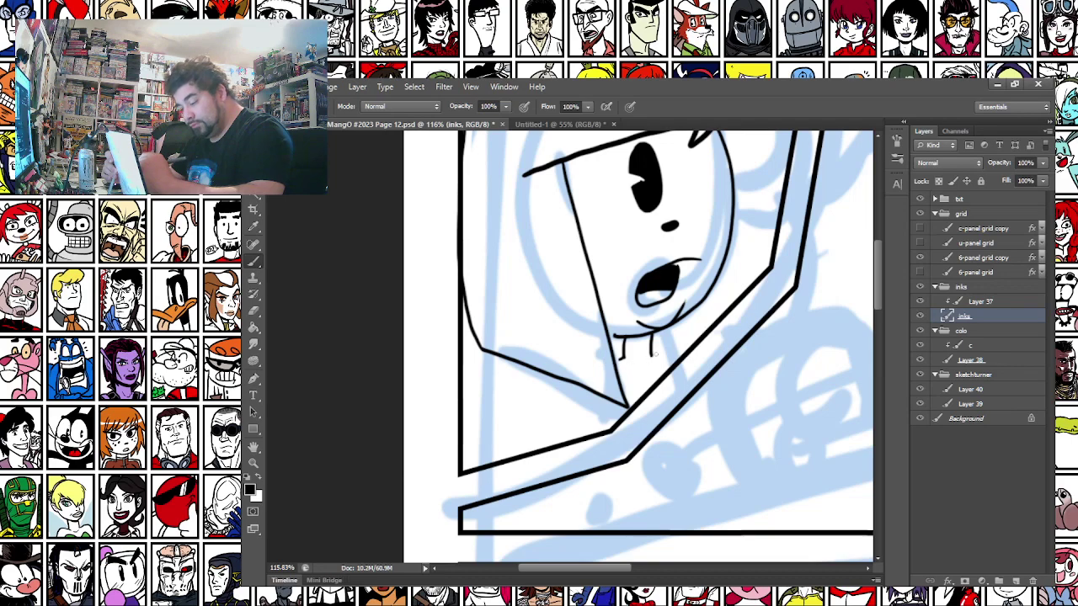
{"action": "key", "text": "ctrl+z"}
{"action": "left_click_drag", "start_coordinate": [621, 292], "coordinate": [592, 457]}
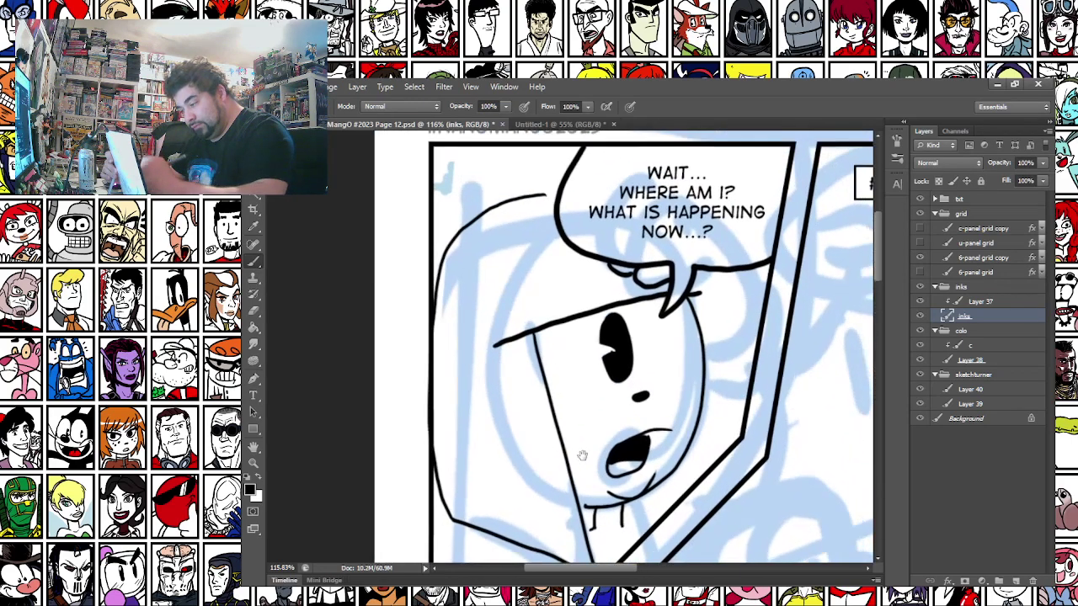
{"action": "mouse_move", "coordinate": [707, 302]}
{"action": "left_mouse_down"}
{"action": "mouse_move", "coordinate": [744, 309]}
{"action": "mouse_move", "coordinate": [754, 270]}
{"action": "left_mouse_up"}
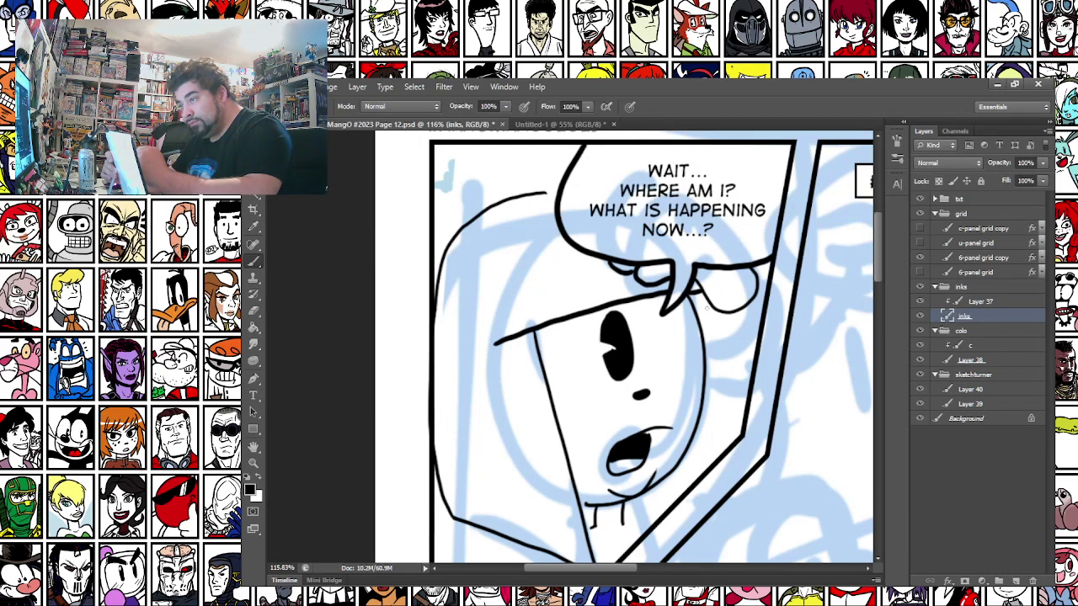
{"action": "mouse_move", "coordinate": [704, 308]}
{"action": "left_mouse_down"}
{"action": "mouse_move", "coordinate": [708, 332]}
{"action": "mouse_move", "coordinate": [735, 340]}
{"action": "mouse_move", "coordinate": [765, 298]}
{"action": "mouse_move", "coordinate": [758, 282]}
{"action": "mouse_move", "coordinate": [698, 467]}
{"action": "mouse_move", "coordinate": [628, 520]}
{"action": "left_mouse_up"}
{"action": "left_click_drag", "start_coordinate": [748, 335], "coordinate": [748, 398]}
{"action": "left_click_drag", "start_coordinate": [530, 486], "coordinate": [588, 317]}
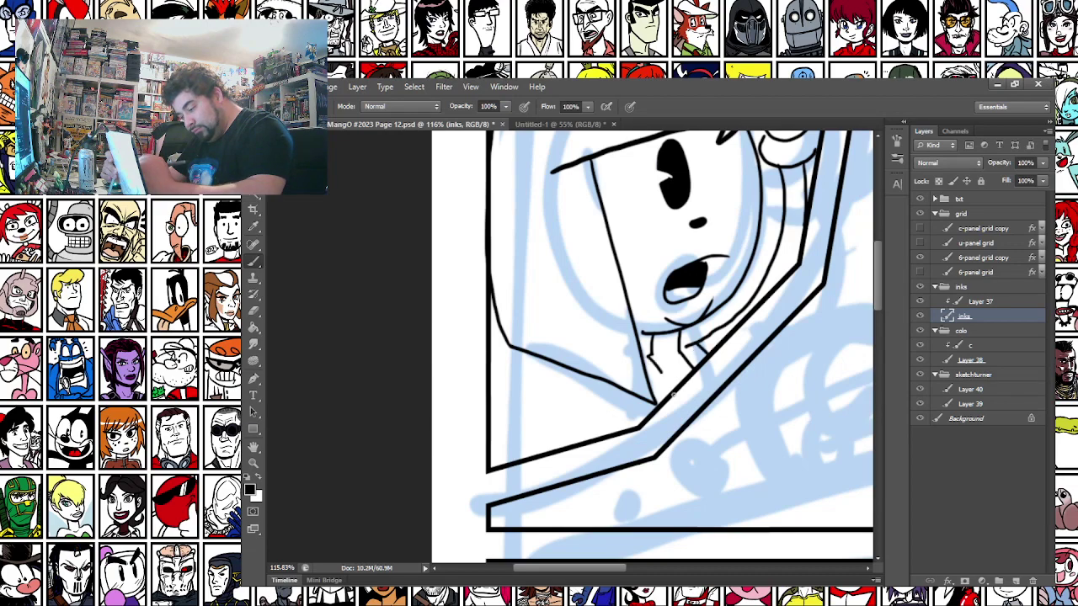
Ink the bent arm in the first panel's lower left corner and small surprise marks above the head
{"action": "mouse_move", "coordinate": [593, 381]}
{"action": "left_mouse_down"}
{"action": "mouse_move", "coordinate": [561, 406]}
{"action": "mouse_move", "coordinate": [551, 445]}
{"action": "left_mouse_up"}
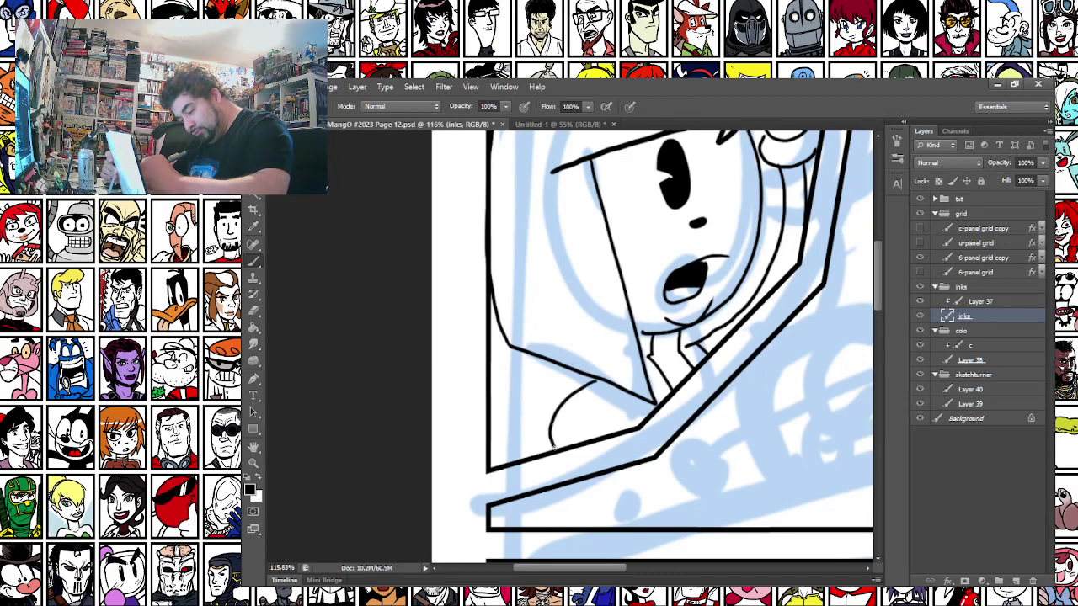
{"action": "mouse_move", "coordinate": [619, 390]}
{"action": "left_mouse_down"}
{"action": "mouse_move", "coordinate": [591, 409]}
{"action": "mouse_move", "coordinate": [577, 444]}
{"action": "mouse_move", "coordinate": [621, 396]}
{"action": "left_mouse_up"}
{"action": "key", "text": "ctrl+z"}
{"action": "left_click_drag", "start_coordinate": [512, 329], "coordinate": [482, 378]}
{"action": "left_click_drag", "start_coordinate": [498, 135], "coordinate": [510, 376]}
{"action": "left_click_drag", "start_coordinate": [491, 295], "coordinate": [515, 321]}
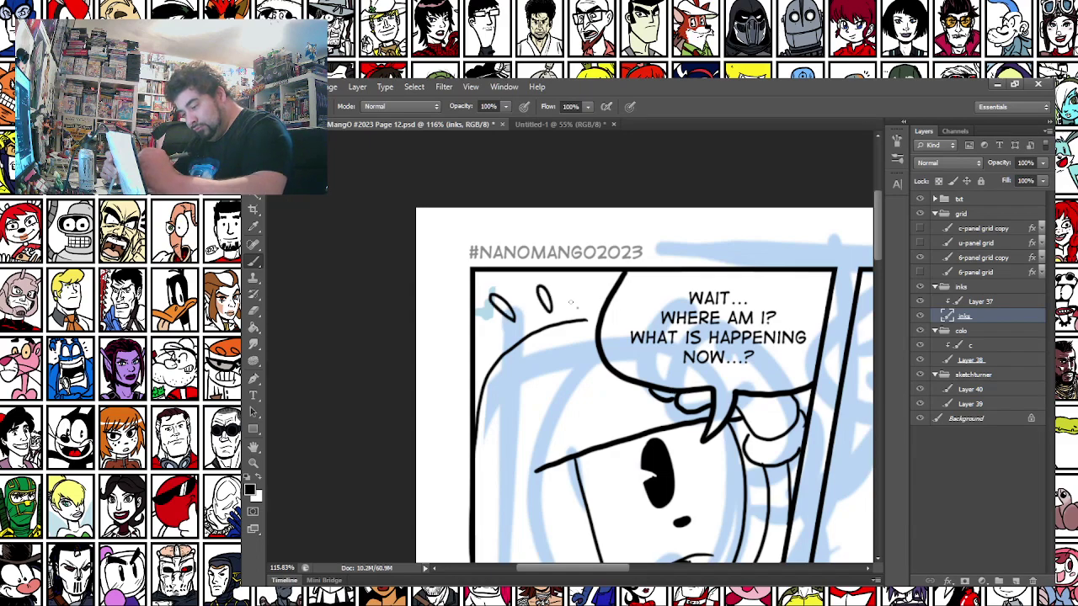
Fill the character's neck area and both arms with solid black using a thicker brush
{"action": "scroll", "coordinate": [506, 353], "scroll_direction": "down", "scroll_amount": 6}
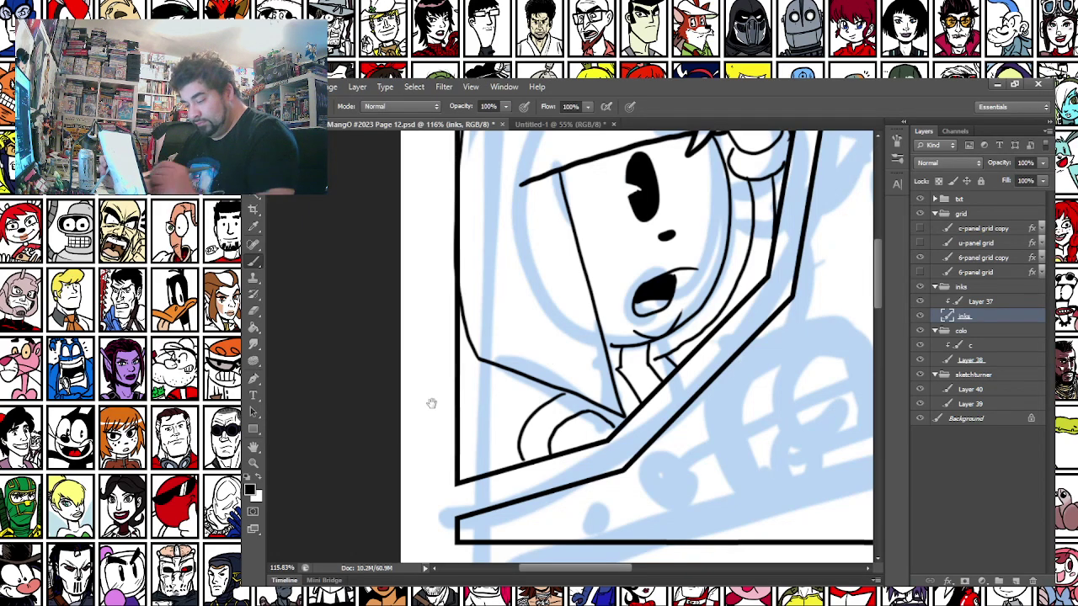
{"action": "right_click", "coordinate": [608, 252]}
{"action": "left_click_drag", "start_coordinate": [629, 288], "coordinate": [640, 288]}
{"action": "mouse_move", "coordinate": [541, 435]}
{"action": "left_mouse_down"}
{"action": "mouse_move", "coordinate": [537, 452]}
{"action": "mouse_move", "coordinate": [531, 431]}
{"action": "mouse_move", "coordinate": [555, 402]}
{"action": "mouse_move", "coordinate": [590, 401]}
{"action": "mouse_move", "coordinate": [618, 423]}
{"action": "mouse_move", "coordinate": [628, 413]}
{"action": "left_mouse_up"}
{"action": "right_click", "coordinate": [571, 368]}
{"action": "left_click", "coordinate": [651, 507]}
{"action": "mouse_move", "coordinate": [626, 350]}
{"action": "left_mouse_down"}
{"action": "mouse_move", "coordinate": [628, 380]}
{"action": "mouse_move", "coordinate": [644, 401]}
{"action": "mouse_move", "coordinate": [652, 379]}
{"action": "mouse_move", "coordinate": [642, 347]}
{"action": "mouse_move", "coordinate": [632, 383]}
{"action": "mouse_move", "coordinate": [609, 361]}
{"action": "mouse_move", "coordinate": [401, 413]}
{"action": "mouse_move", "coordinate": [437, 426]}
{"action": "left_mouse_up"}
{"action": "mouse_move", "coordinate": [507, 423]}
{"action": "left_mouse_down"}
{"action": "mouse_move", "coordinate": [543, 403]}
{"action": "mouse_move", "coordinate": [587, 337]}
{"action": "mouse_move", "coordinate": [594, 251]}
{"action": "mouse_move", "coordinate": [605, 287]}
{"action": "mouse_move", "coordinate": [592, 344]}
{"action": "mouse_move", "coordinate": [599, 284]}
{"action": "mouse_move", "coordinate": [598, 311]}
{"action": "left_mouse_up"}
{"action": "left_click_drag", "start_coordinate": [336, 343], "coordinate": [438, 422]}
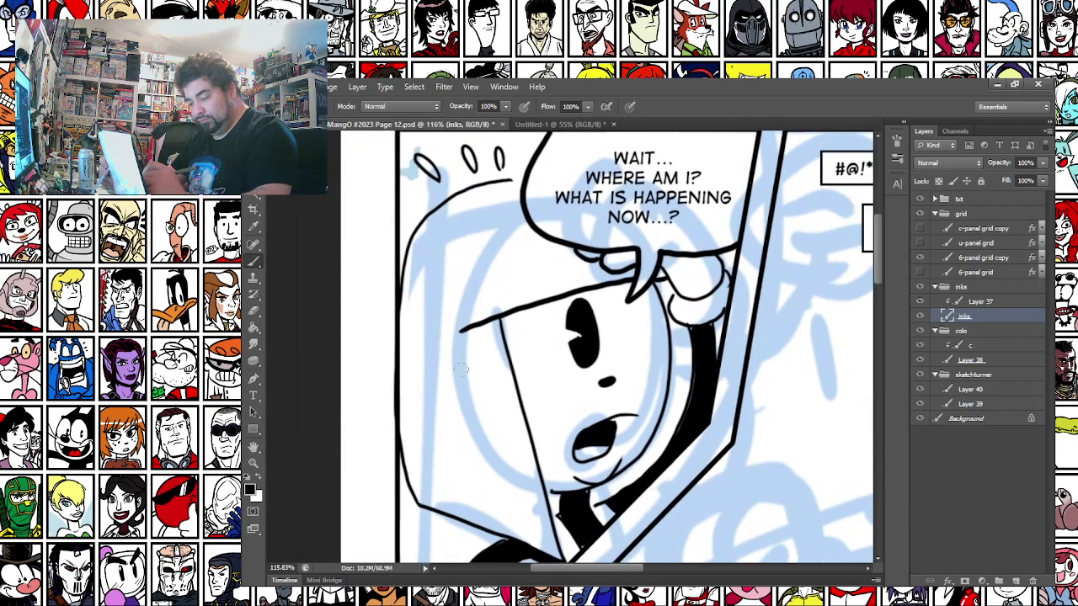
Switch back to a thin brush and ink a small cheek crease beside the mouth in the first panel
{"action": "right_click", "coordinate": [548, 293]}
{"action": "double_click", "coordinate": [664, 425]}
{"action": "mouse_move", "coordinate": [479, 460]}
{"action": "left_mouse_down"}
{"action": "mouse_move", "coordinate": [412, 386]}
{"action": "mouse_move", "coordinate": [430, 409]}
{"action": "left_mouse_up"}
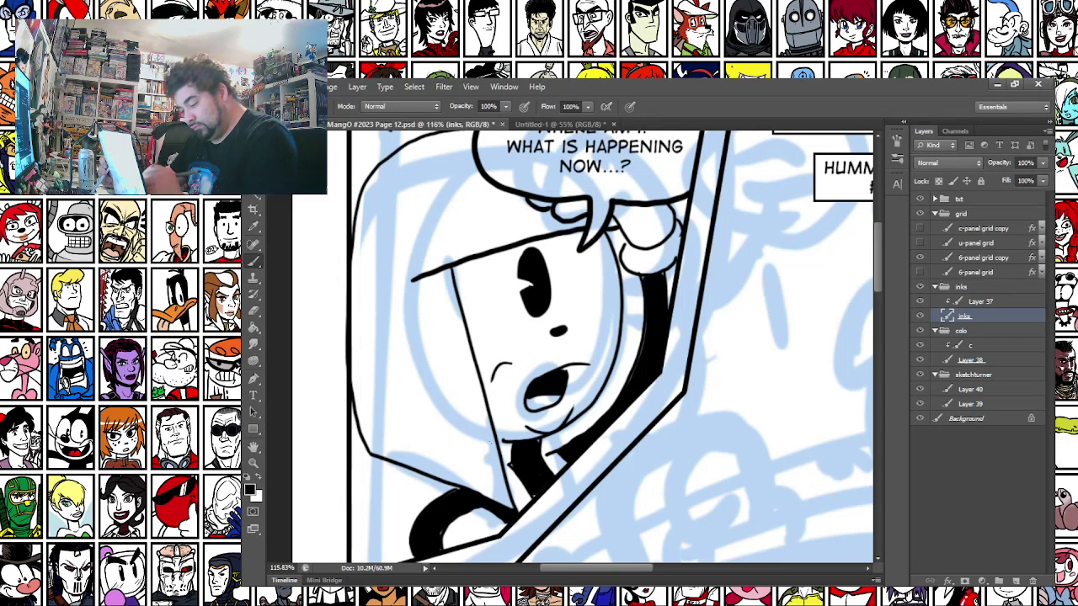
{"action": "mouse_move", "coordinate": [372, 369]}
{"action": "left_mouse_down"}
{"action": "mouse_move", "coordinate": [385, 441]}
{"action": "mouse_move", "coordinate": [398, 444]}
{"action": "mouse_move", "coordinate": [389, 382]}
{"action": "left_mouse_up"}
{"action": "left_click_drag", "start_coordinate": [378, 344], "coordinate": [444, 518]}
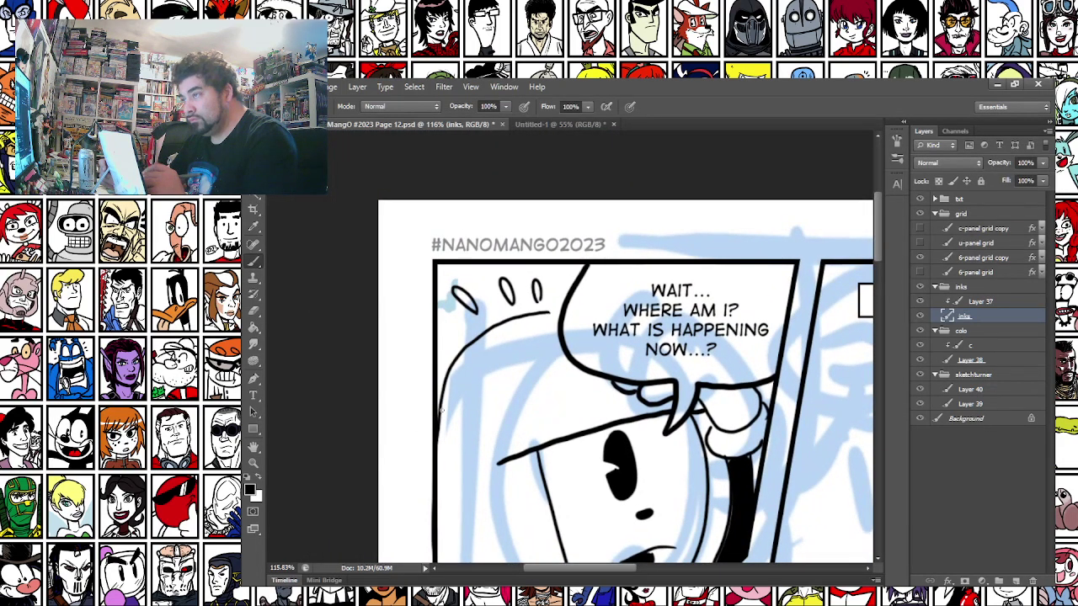
{"action": "mouse_move", "coordinate": [461, 346]}
{"action": "left_mouse_down"}
{"action": "mouse_move", "coordinate": [457, 331]}
{"action": "mouse_move", "coordinate": [463, 346]}
{"action": "left_mouse_up"}
{"action": "left_click_drag", "start_coordinate": [443, 342], "coordinate": [462, 350]}
Ink a small figure at the second panel's lower edge, with a dome-shaped head outline, crossed torso lines and bent right-hand arm
{"action": "left_click_drag", "start_coordinate": [502, 489], "coordinate": [302, 285]}
{"action": "left_click_drag", "start_coordinate": [532, 522], "coordinate": [379, 411]}
{"action": "left_click_drag", "start_coordinate": [426, 249], "coordinate": [343, 342]}
{"action": "left_click_drag", "start_coordinate": [415, 491], "coordinate": [497, 369]}
{"action": "mouse_move", "coordinate": [537, 264]}
{"action": "left_mouse_down"}
{"action": "mouse_move", "coordinate": [631, 404]}
{"action": "mouse_move", "coordinate": [478, 446]}
{"action": "mouse_move", "coordinate": [632, 411]}
{"action": "left_mouse_up"}
{"action": "mouse_move", "coordinate": [568, 427]}
{"action": "left_mouse_down"}
{"action": "mouse_move", "coordinate": [566, 442]}
{"action": "mouse_move", "coordinate": [545, 446]}
{"action": "mouse_move", "coordinate": [545, 478]}
{"action": "mouse_move", "coordinate": [567, 439]}
{"action": "mouse_move", "coordinate": [546, 480]}
{"action": "mouse_move", "coordinate": [571, 480]}
{"action": "mouse_move", "coordinate": [576, 438]}
{"action": "mouse_move", "coordinate": [593, 433]}
{"action": "mouse_move", "coordinate": [632, 472]}
{"action": "mouse_move", "coordinate": [621, 477]}
{"action": "mouse_move", "coordinate": [631, 470]}
{"action": "mouse_move", "coordinate": [617, 482]}
{"action": "mouse_move", "coordinate": [645, 480]}
{"action": "left_mouse_up"}
{"action": "left_click_drag", "start_coordinate": [642, 471], "coordinate": [663, 478]}
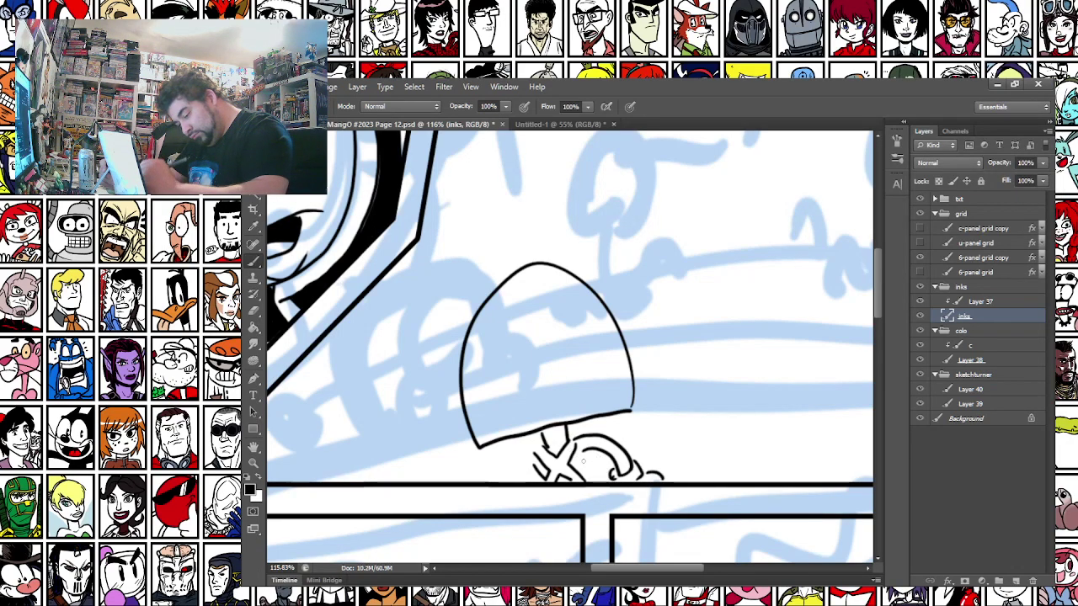
Add the small figure's left-hand arm and a tiny emblem at its collar
{"action": "left_click_drag", "start_coordinate": [591, 460], "coordinate": [581, 475]}
{"action": "mouse_move", "coordinate": [538, 445]}
{"action": "left_mouse_down"}
{"action": "mouse_move", "coordinate": [490, 474]}
{"action": "mouse_move", "coordinate": [504, 482]}
{"action": "mouse_move", "coordinate": [529, 462]}
{"action": "mouse_move", "coordinate": [468, 483]}
{"action": "left_mouse_up"}
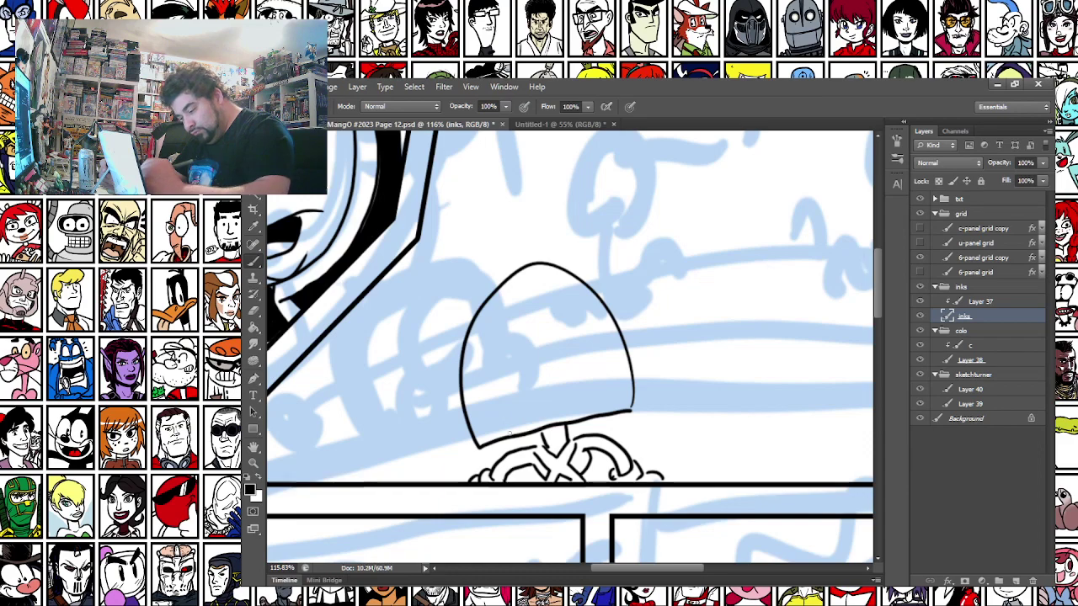
{"action": "left_click_drag", "start_coordinate": [548, 433], "coordinate": [583, 465]}
Ink a small car's two oval wheels with hubs and its round rear part beside the dome-headed figure in the second panel
{"action": "left_click_drag", "start_coordinate": [555, 356], "coordinate": [724, 351]}
{"action": "scroll", "coordinate": [560, 494], "scroll_direction": "up", "scroll_amount": 1}
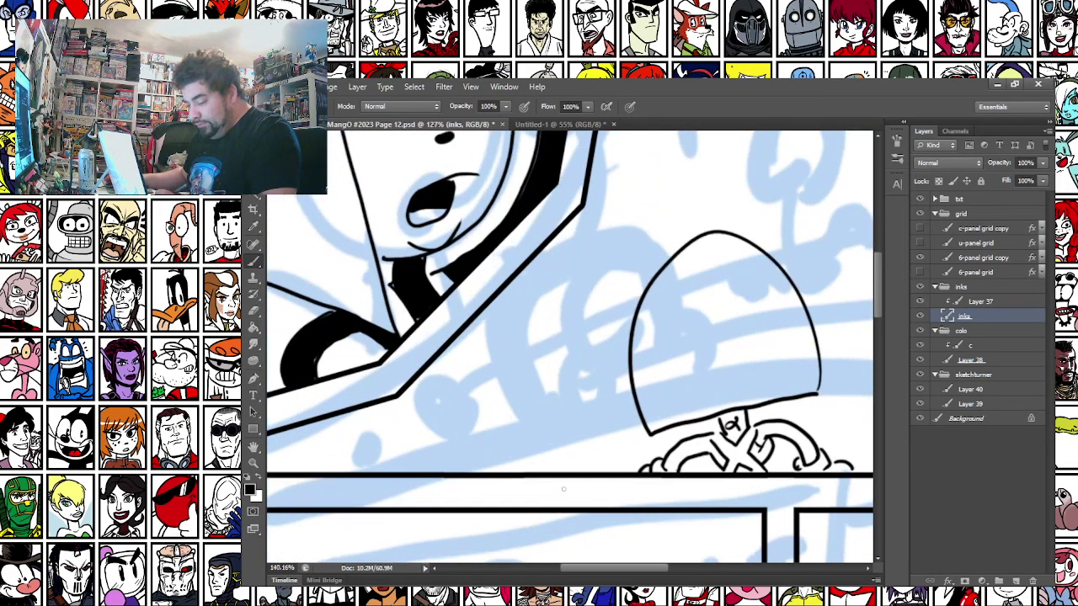
{"action": "scroll", "coordinate": [560, 494], "scroll_direction": "up", "scroll_amount": 1}
{"action": "left_click_drag", "start_coordinate": [625, 423], "coordinate": [620, 433]}
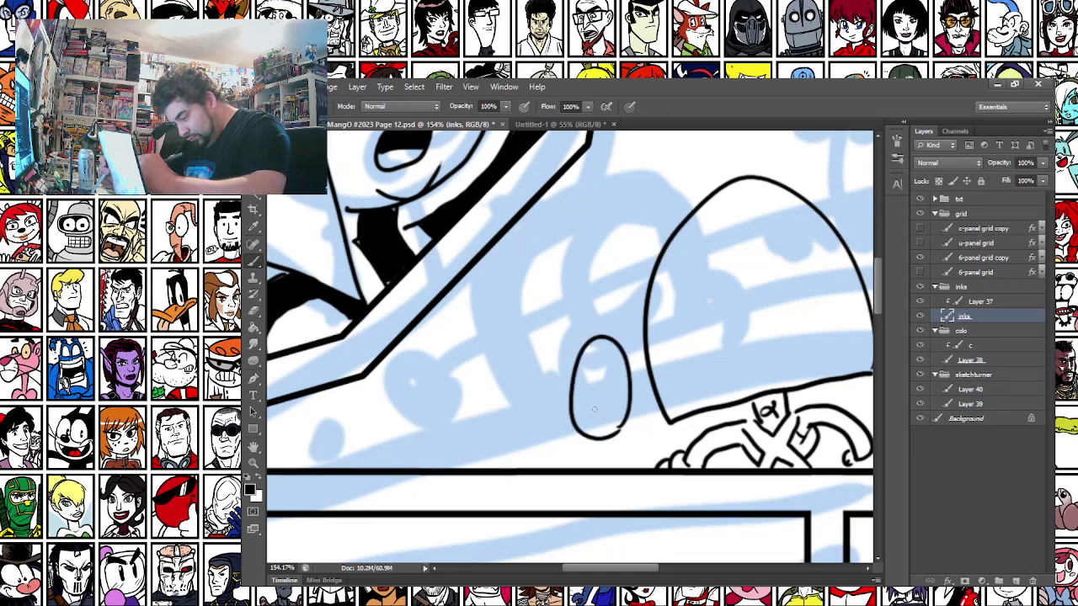
{"action": "key", "text": "ctrl+z"}
{"action": "mouse_move", "coordinate": [602, 365]}
{"action": "left_mouse_down"}
{"action": "mouse_move", "coordinate": [599, 438]}
{"action": "mouse_move", "coordinate": [590, 437]}
{"action": "mouse_move", "coordinate": [603, 399]}
{"action": "left_mouse_up"}
{"action": "mouse_move", "coordinate": [529, 416]}
{"action": "left_mouse_down"}
{"action": "mouse_move", "coordinate": [507, 444]}
{"action": "mouse_move", "coordinate": [522, 452]}
{"action": "left_mouse_up"}
{"action": "mouse_move", "coordinate": [521, 406]}
{"action": "left_mouse_down"}
{"action": "mouse_move", "coordinate": [523, 425]}
{"action": "mouse_move", "coordinate": [579, 423]}
{"action": "left_mouse_up"}
{"action": "left_click_drag", "start_coordinate": [484, 413], "coordinate": [499, 443]}
Ink the small car's rounded body, rear and side windows, spare tyre, side line and lower edge up to the dome-headed figure
{"action": "left_click_drag", "start_coordinate": [477, 363], "coordinate": [453, 442]}
{"action": "mouse_move", "coordinate": [473, 491]}
{"action": "left_mouse_down"}
{"action": "mouse_move", "coordinate": [458, 413]}
{"action": "mouse_move", "coordinate": [485, 312]}
{"action": "mouse_move", "coordinate": [576, 265]}
{"action": "mouse_move", "coordinate": [649, 300]}
{"action": "mouse_move", "coordinate": [580, 302]}
{"action": "mouse_move", "coordinate": [575, 389]}
{"action": "mouse_move", "coordinate": [612, 379]}
{"action": "left_mouse_up"}
{"action": "mouse_move", "coordinate": [553, 409]}
{"action": "left_mouse_down"}
{"action": "mouse_move", "coordinate": [495, 401]}
{"action": "mouse_move", "coordinate": [549, 406]}
{"action": "mouse_move", "coordinate": [517, 328]}
{"action": "mouse_move", "coordinate": [497, 390]}
{"action": "left_mouse_up"}
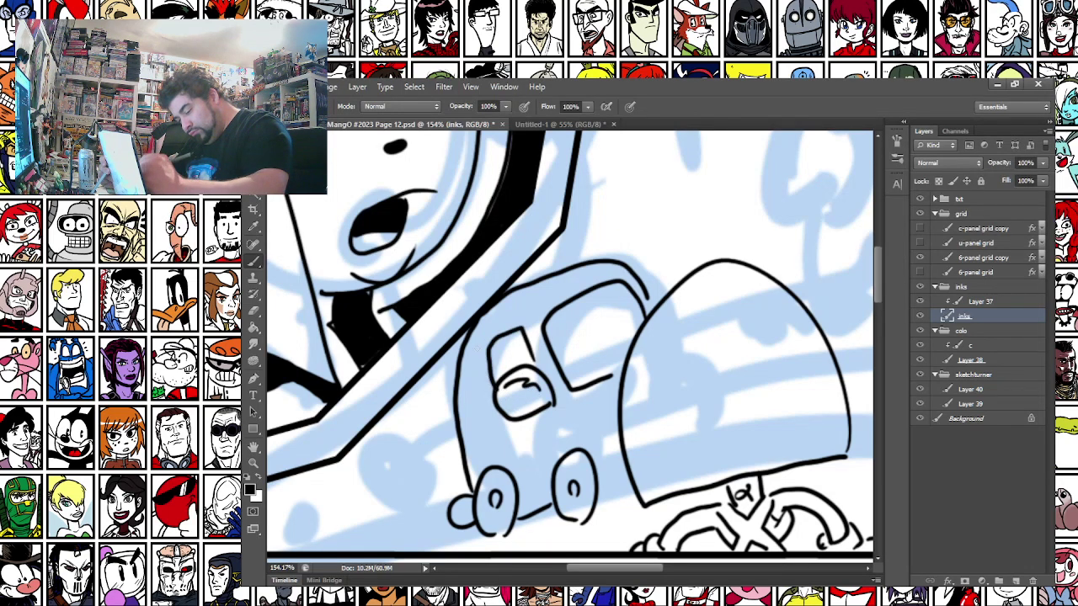
{"action": "left_click_drag", "start_coordinate": [581, 411], "coordinate": [618, 391]}
{"action": "left_click_drag", "start_coordinate": [597, 498], "coordinate": [628, 478]}
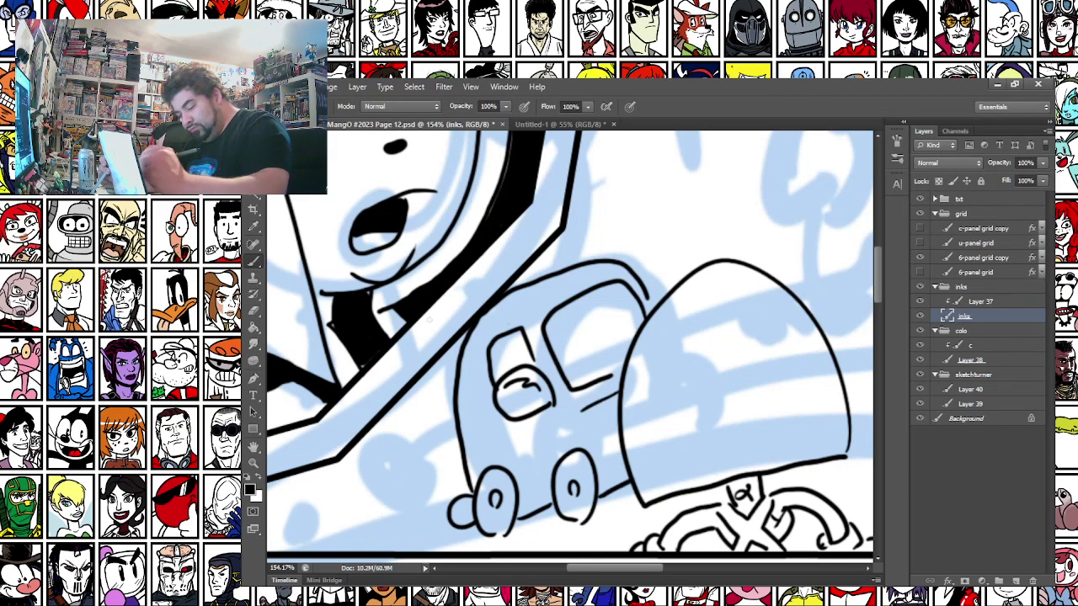
Ink a trail of small exhaust puffs behind the car along the panel's lower edge
{"action": "left_click_drag", "start_coordinate": [396, 486], "coordinate": [507, 420]}
{"action": "mouse_move", "coordinate": [532, 467]}
{"action": "left_mouse_down"}
{"action": "mouse_move", "coordinate": [485, 443]}
{"action": "mouse_move", "coordinate": [503, 472]}
{"action": "mouse_move", "coordinate": [527, 466]}
{"action": "left_mouse_up"}
{"action": "mouse_move", "coordinate": [427, 447]}
{"action": "left_mouse_down"}
{"action": "mouse_move", "coordinate": [420, 478]}
{"action": "mouse_move", "coordinate": [456, 464]}
{"action": "left_mouse_up"}
{"action": "left_click_drag", "start_coordinate": [456, 463], "coordinate": [432, 442]}
{"action": "mouse_move", "coordinate": [360, 465]}
{"action": "left_mouse_down"}
{"action": "mouse_move", "coordinate": [366, 487]}
{"action": "mouse_move", "coordinate": [372, 463]}
{"action": "left_mouse_up"}
Ink the front of a second car at the panel's far lower corner, with roof and bonnet outline, oval headlights and bumper
{"action": "mouse_move", "coordinate": [582, 381]}
{"action": "left_mouse_down"}
{"action": "mouse_move", "coordinate": [688, 382]}
{"action": "mouse_move", "coordinate": [502, 444]}
{"action": "left_mouse_up"}
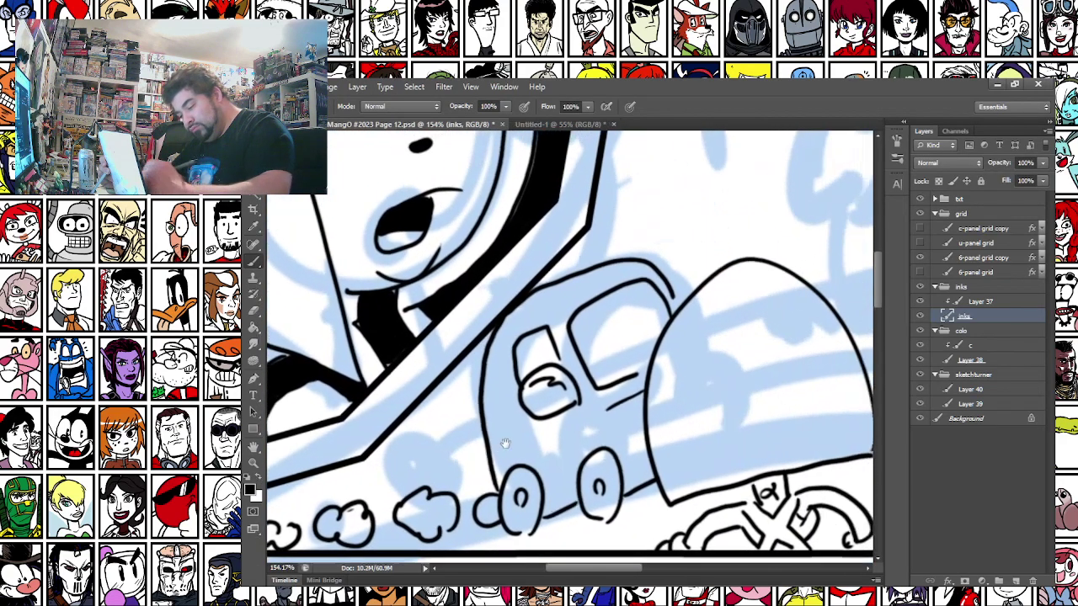
{"action": "left_click_drag", "start_coordinate": [712, 428], "coordinate": [480, 426]}
{"action": "left_click_drag", "start_coordinate": [638, 405], "coordinate": [474, 387]}
{"action": "mouse_move", "coordinate": [617, 356]}
{"action": "left_mouse_down"}
{"action": "mouse_move", "coordinate": [441, 337]}
{"action": "mouse_move", "coordinate": [437, 321]}
{"action": "mouse_move", "coordinate": [405, 333]}
{"action": "left_mouse_up"}
{"action": "mouse_move", "coordinate": [746, 262]}
{"action": "left_mouse_down"}
{"action": "mouse_move", "coordinate": [609, 313]}
{"action": "mouse_move", "coordinate": [569, 351]}
{"action": "mouse_move", "coordinate": [486, 375]}
{"action": "mouse_move", "coordinate": [476, 459]}
{"action": "mouse_move", "coordinate": [520, 490]}
{"action": "left_mouse_up"}
{"action": "left_click_drag", "start_coordinate": [510, 347], "coordinate": [565, 396]}
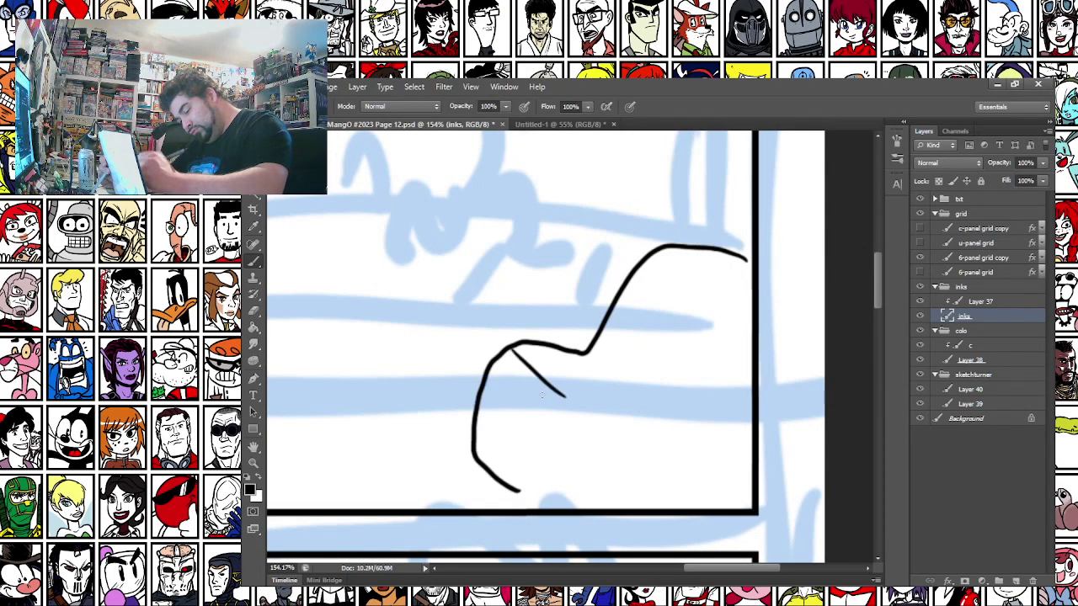
{"action": "left_click_drag", "start_coordinate": [502, 375], "coordinate": [491, 385]}
{"action": "left_click_drag", "start_coordinate": [556, 408], "coordinate": [543, 418]}
{"action": "key", "text": "ctrl+z"}
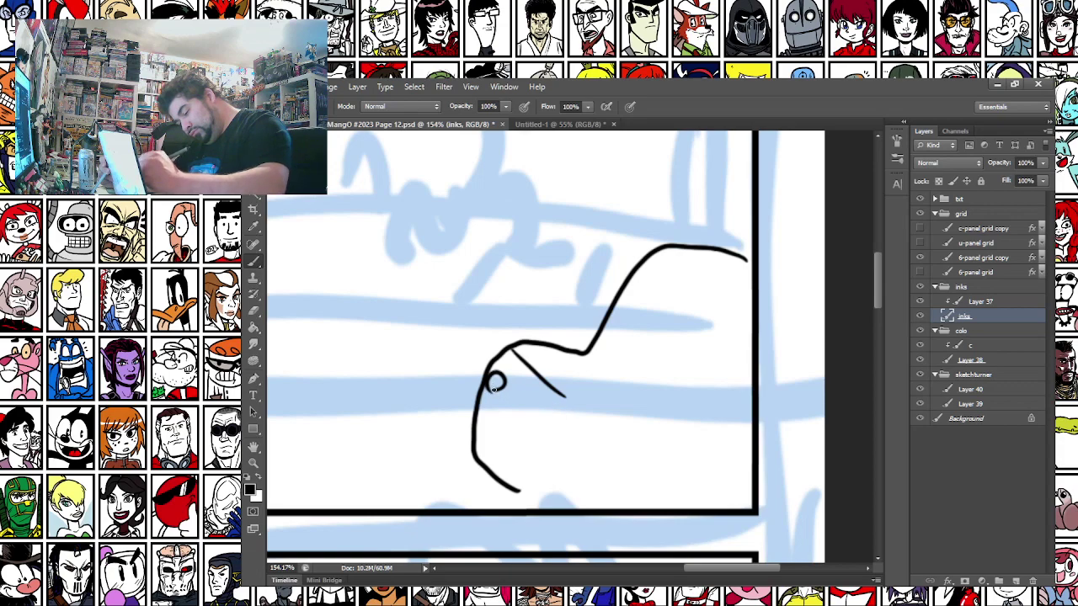
{"action": "key", "text": "ctrl+z"}
{"action": "left_click_drag", "start_coordinate": [509, 364], "coordinate": [493, 376]}
{"action": "mouse_move", "coordinate": [548, 401]}
{"action": "left_mouse_down"}
{"action": "mouse_move", "coordinate": [534, 429]}
{"action": "mouse_move", "coordinate": [543, 482]}
{"action": "mouse_move", "coordinate": [522, 499]}
{"action": "mouse_move", "coordinate": [576, 494]}
{"action": "left_mouse_up"}
Ink the second car's two wheels with hubs and the underside line joining them
{"action": "left_click_drag", "start_coordinate": [625, 460], "coordinate": [620, 508]}
{"action": "left_click_drag", "start_coordinate": [614, 477], "coordinate": [613, 497]}
{"action": "left_click_drag", "start_coordinate": [731, 453], "coordinate": [745, 511]}
{"action": "mouse_move", "coordinate": [728, 451]}
{"action": "left_mouse_down"}
{"action": "mouse_move", "coordinate": [718, 509]}
{"action": "mouse_move", "coordinate": [723, 495]}
{"action": "left_mouse_up"}
{"action": "left_click_drag", "start_coordinate": [625, 499], "coordinate": [692, 497]}
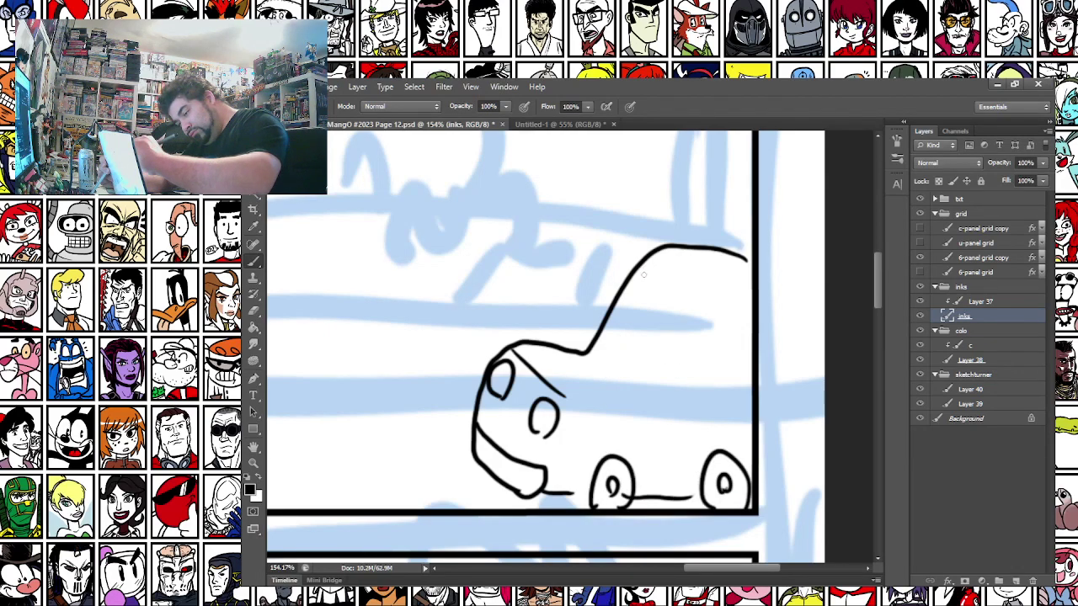
Ink the second car's windscreen, bonnet and side creases, and the door edge with the side window corner
{"action": "mouse_move", "coordinate": [674, 296]}
{"action": "left_mouse_down"}
{"action": "mouse_move", "coordinate": [693, 380]}
{"action": "mouse_move", "coordinate": [595, 356]}
{"action": "left_mouse_up"}
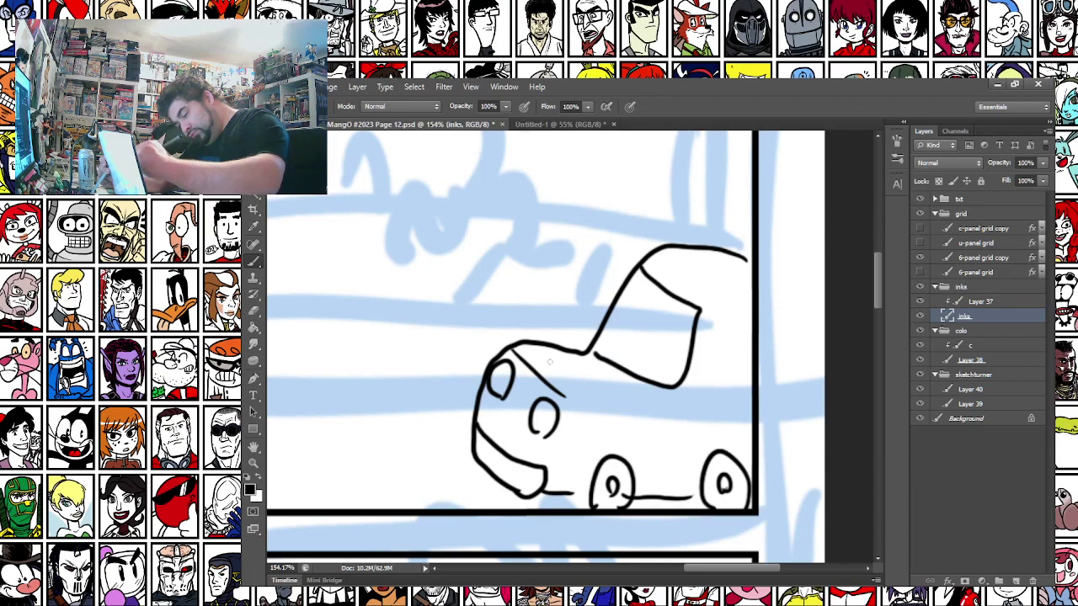
{"action": "key", "text": "ctrl+z"}
{"action": "left_click_drag", "start_coordinate": [634, 280], "coordinate": [682, 384]}
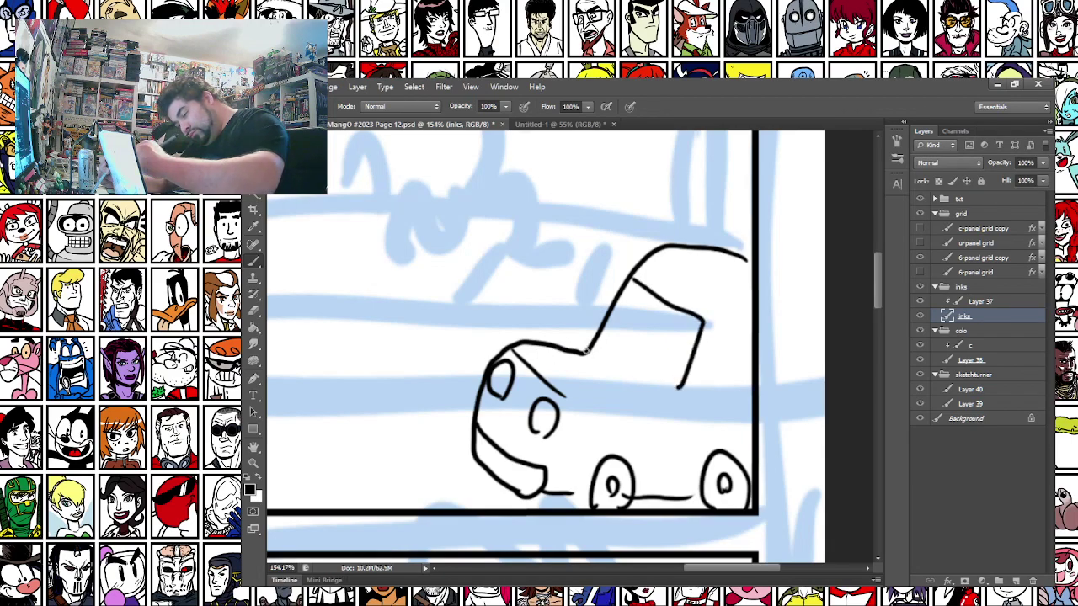
{"action": "left_click_drag", "start_coordinate": [587, 352], "coordinate": [681, 389]}
{"action": "left_click_drag", "start_coordinate": [590, 411], "coordinate": [654, 394]}
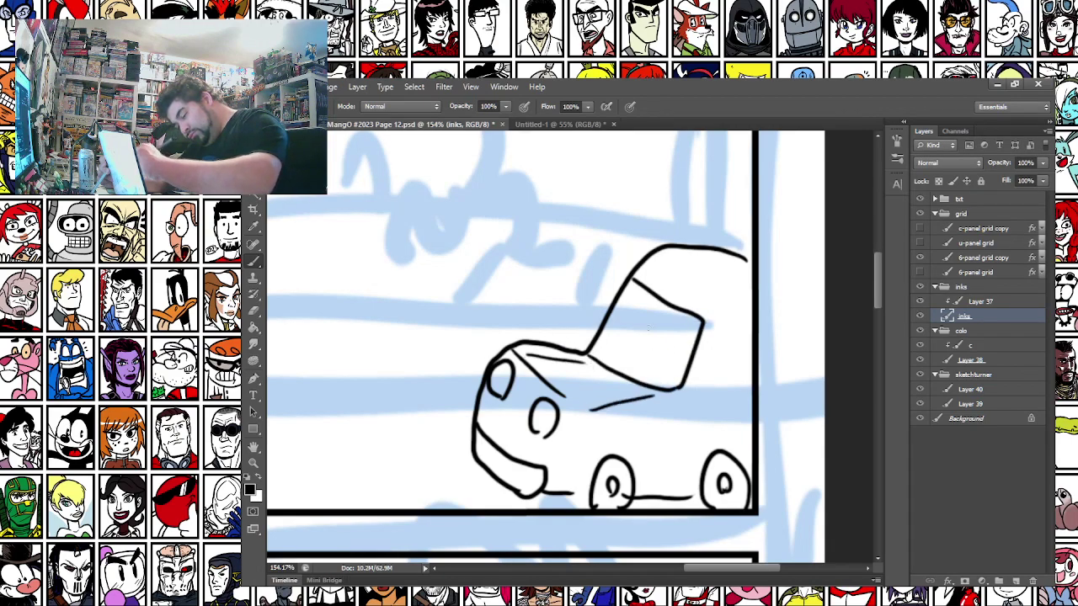
{"action": "mouse_move", "coordinate": [722, 324]}
{"action": "left_mouse_down"}
{"action": "mouse_move", "coordinate": [680, 489]}
{"action": "mouse_move", "coordinate": [752, 320]}
{"action": "left_mouse_up"}
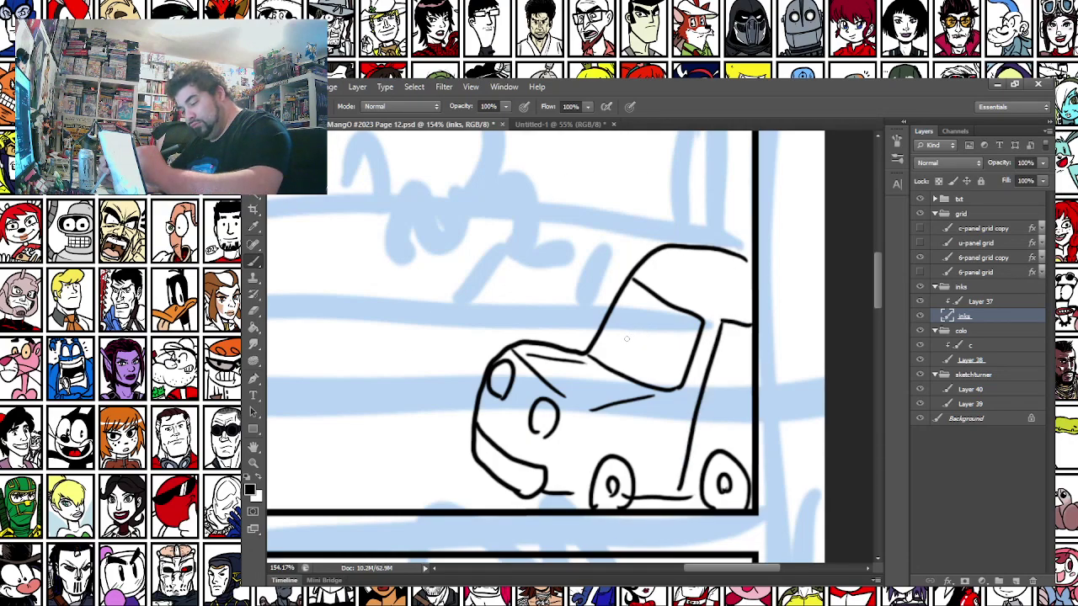
Ink a simple smiling driver with a pointed hair outline and dot eyes inside the second car's windscreen
{"action": "mouse_move", "coordinate": [659, 306]}
{"action": "left_mouse_down"}
{"action": "mouse_move", "coordinate": [622, 329]}
{"action": "mouse_move", "coordinate": [615, 356]}
{"action": "mouse_move", "coordinate": [671, 363]}
{"action": "mouse_move", "coordinate": [679, 345]}
{"action": "left_mouse_up"}
{"action": "left_click_drag", "start_coordinate": [673, 329], "coordinate": [675, 339]}
{"action": "left_click_drag", "start_coordinate": [657, 325], "coordinate": [658, 334]}
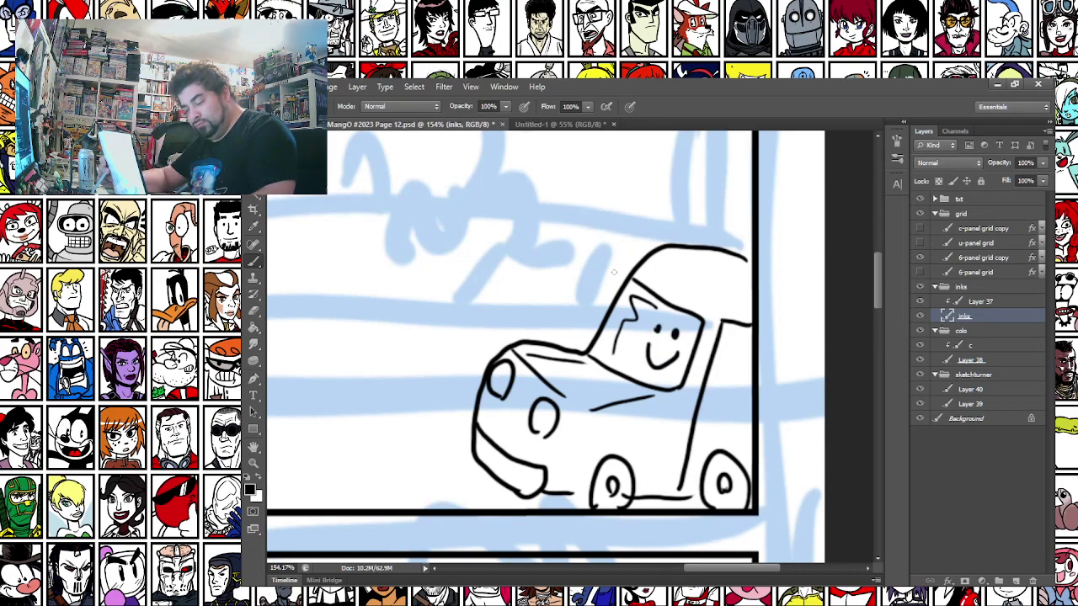
Ink a smiling driver's face with dot eyes and hair inside the first car's side window
{"action": "left_click_drag", "start_coordinate": [496, 482], "coordinate": [513, 497]}
{"action": "left_click_drag", "start_coordinate": [379, 363], "coordinate": [721, 370]}
{"action": "left_click_drag", "start_coordinate": [379, 379], "coordinate": [768, 402]}
{"action": "left_click_drag", "start_coordinate": [397, 412], "coordinate": [401, 416]}
{"action": "mouse_move", "coordinate": [597, 336]}
{"action": "left_mouse_down"}
{"action": "mouse_move", "coordinate": [612, 337]}
{"action": "mouse_move", "coordinate": [608, 306]}
{"action": "mouse_move", "coordinate": [622, 329]}
{"action": "mouse_move", "coordinate": [597, 352]}
{"action": "mouse_move", "coordinate": [617, 357]}
{"action": "left_mouse_up"}
{"action": "key", "text": "ctrl+z"}
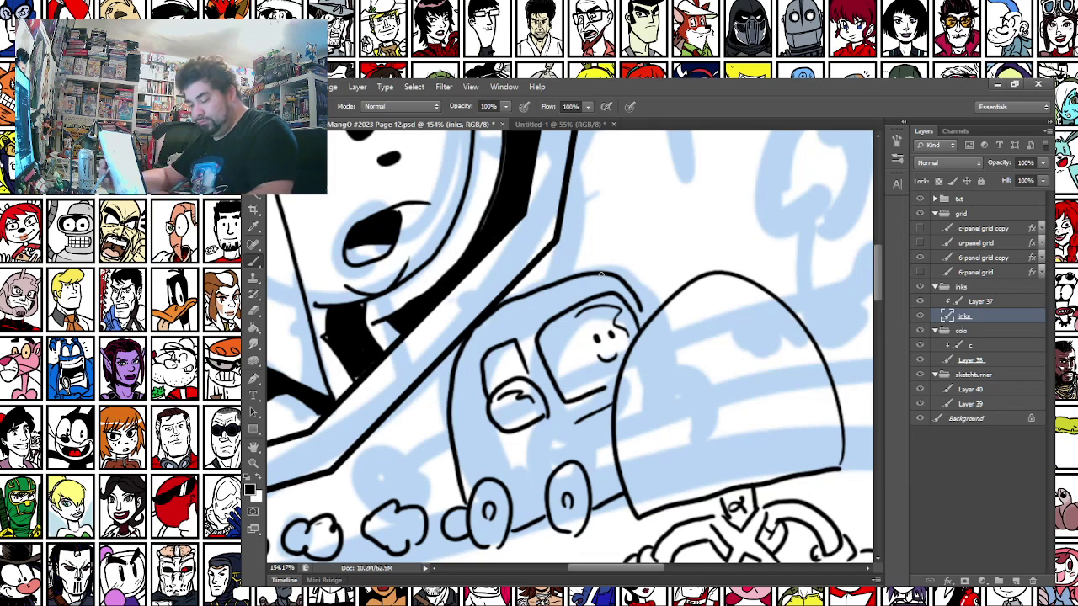
Ink the face of the walking character above the second car: ear, jaw, toothy grin, nose, oval eyes, sideburn and hat edge
{"action": "mouse_move", "coordinate": [774, 292]}
{"action": "left_mouse_down"}
{"action": "mouse_move", "coordinate": [443, 401]}
{"action": "mouse_move", "coordinate": [404, 450]}
{"action": "left_mouse_up"}
{"action": "mouse_move", "coordinate": [725, 361]}
{"action": "left_mouse_down"}
{"action": "mouse_move", "coordinate": [602, 385]}
{"action": "mouse_move", "coordinate": [511, 379]}
{"action": "mouse_move", "coordinate": [509, 395]}
{"action": "left_mouse_up"}
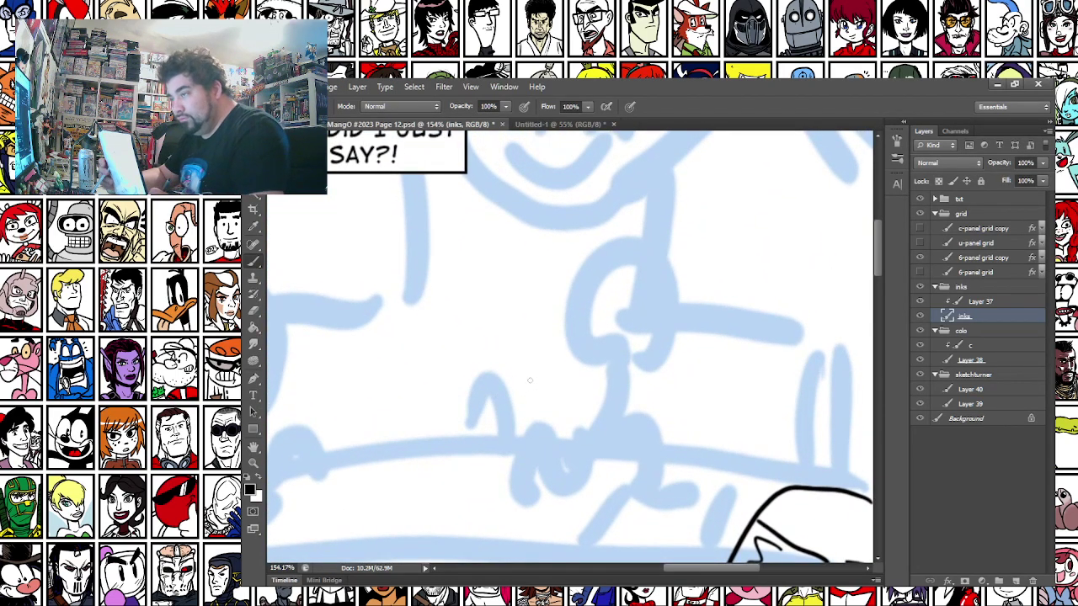
{"action": "mouse_move", "coordinate": [591, 311]}
{"action": "left_mouse_down"}
{"action": "mouse_move", "coordinate": [578, 336]}
{"action": "mouse_move", "coordinate": [590, 315]}
{"action": "mouse_move", "coordinate": [592, 357]}
{"action": "mouse_move", "coordinate": [615, 361]}
{"action": "mouse_move", "coordinate": [632, 345]}
{"action": "mouse_move", "coordinate": [648, 347]}
{"action": "mouse_move", "coordinate": [628, 357]}
{"action": "mouse_move", "coordinate": [633, 366]}
{"action": "mouse_move", "coordinate": [653, 361]}
{"action": "left_mouse_up"}
{"action": "mouse_move", "coordinate": [638, 325]}
{"action": "left_mouse_down"}
{"action": "mouse_move", "coordinate": [649, 322]}
{"action": "mouse_move", "coordinate": [651, 361]}
{"action": "left_mouse_up"}
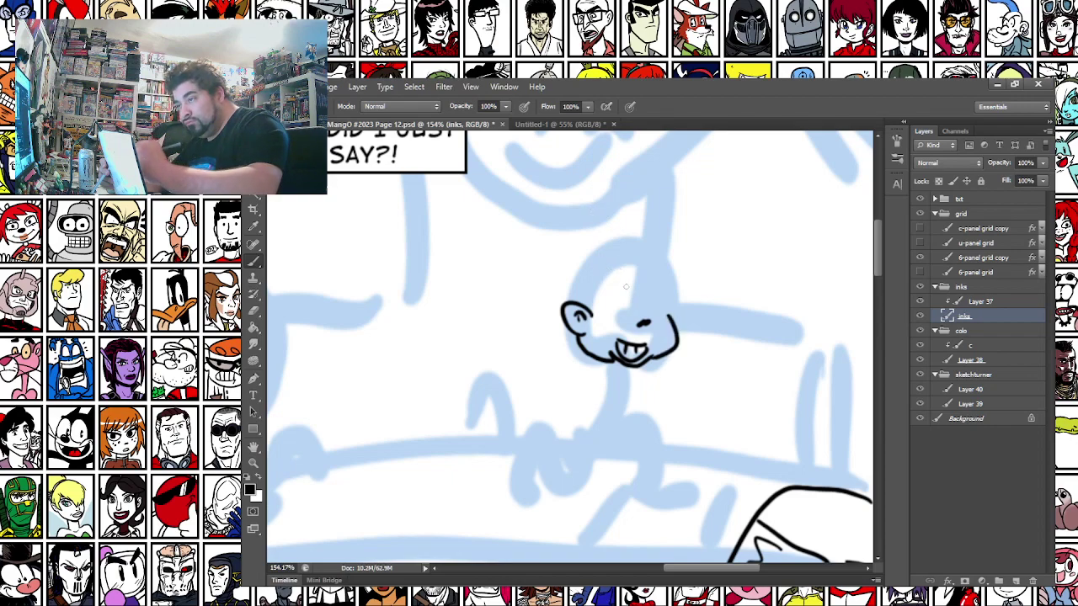
{"action": "mouse_move", "coordinate": [627, 281]}
{"action": "left_mouse_down"}
{"action": "mouse_move", "coordinate": [623, 313]}
{"action": "mouse_move", "coordinate": [658, 304]}
{"action": "left_mouse_up"}
{"action": "left_click_drag", "start_coordinate": [650, 278], "coordinate": [658, 308]}
{"action": "mouse_move", "coordinate": [578, 263]}
{"action": "left_mouse_down"}
{"action": "mouse_move", "coordinate": [577, 303]}
{"action": "mouse_move", "coordinate": [601, 348]}
{"action": "mouse_move", "coordinate": [586, 336]}
{"action": "mouse_move", "coordinate": [623, 309]}
{"action": "mouse_move", "coordinate": [664, 301]}
{"action": "mouse_move", "coordinate": [674, 347]}
{"action": "left_mouse_up"}
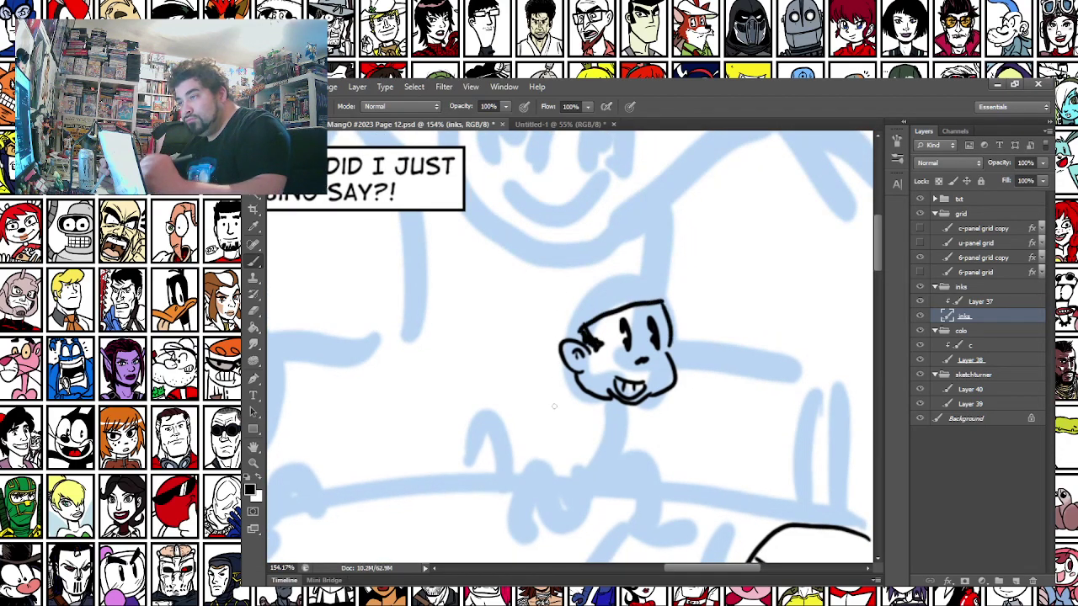
Rework the character's forehead with a pointed tuft and ink the rounded cap with its seam and knotted tail
{"action": "mouse_move", "coordinate": [652, 298]}
{"action": "left_mouse_down"}
{"action": "mouse_move", "coordinate": [669, 309]}
{"action": "mouse_move", "coordinate": [638, 305]}
{"action": "mouse_move", "coordinate": [665, 309]}
{"action": "left_mouse_up"}
{"action": "key", "text": "ctrl+z"}
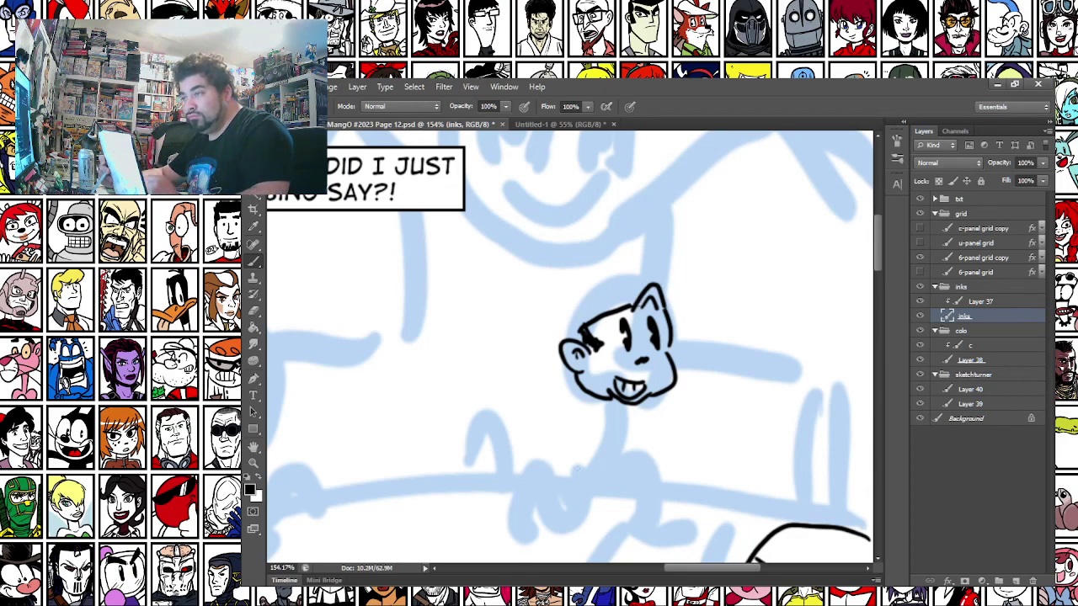
{"action": "mouse_move", "coordinate": [563, 337]}
{"action": "left_mouse_down"}
{"action": "mouse_move", "coordinate": [557, 311]}
{"action": "mouse_move", "coordinate": [569, 285]}
{"action": "mouse_move", "coordinate": [620, 261]}
{"action": "mouse_move", "coordinate": [670, 273]}
{"action": "mouse_move", "coordinate": [671, 308]}
{"action": "left_mouse_up"}
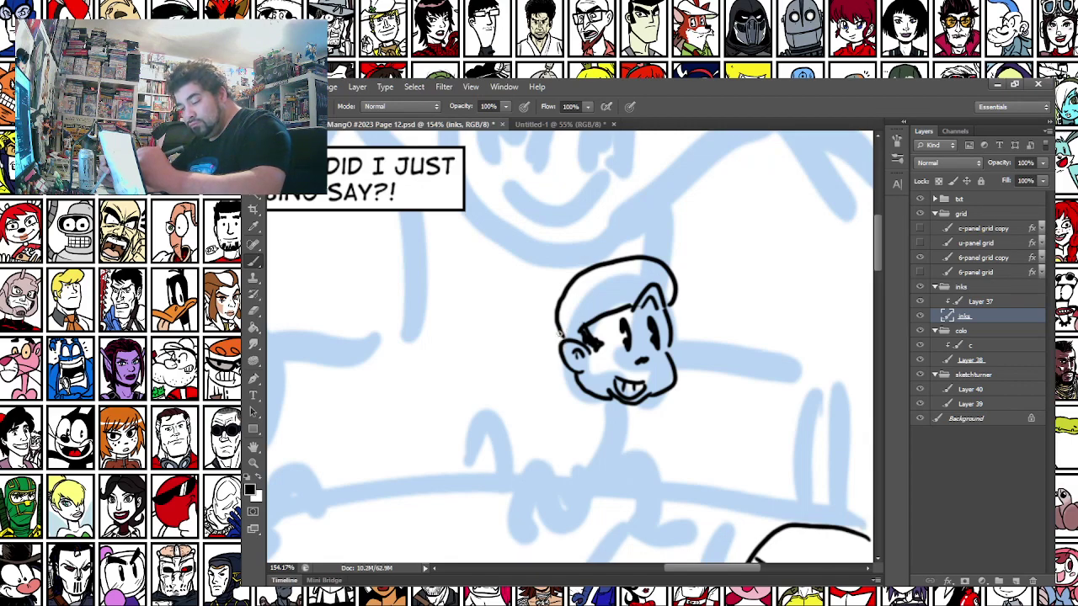
{"action": "mouse_move", "coordinate": [549, 337]}
{"action": "left_mouse_down"}
{"action": "mouse_move", "coordinate": [502, 350]}
{"action": "mouse_move", "coordinate": [504, 362]}
{"action": "mouse_move", "coordinate": [532, 373]}
{"action": "mouse_move", "coordinate": [556, 353]}
{"action": "left_mouse_up"}
{"action": "left_click_drag", "start_coordinate": [619, 261], "coordinate": [616, 304]}
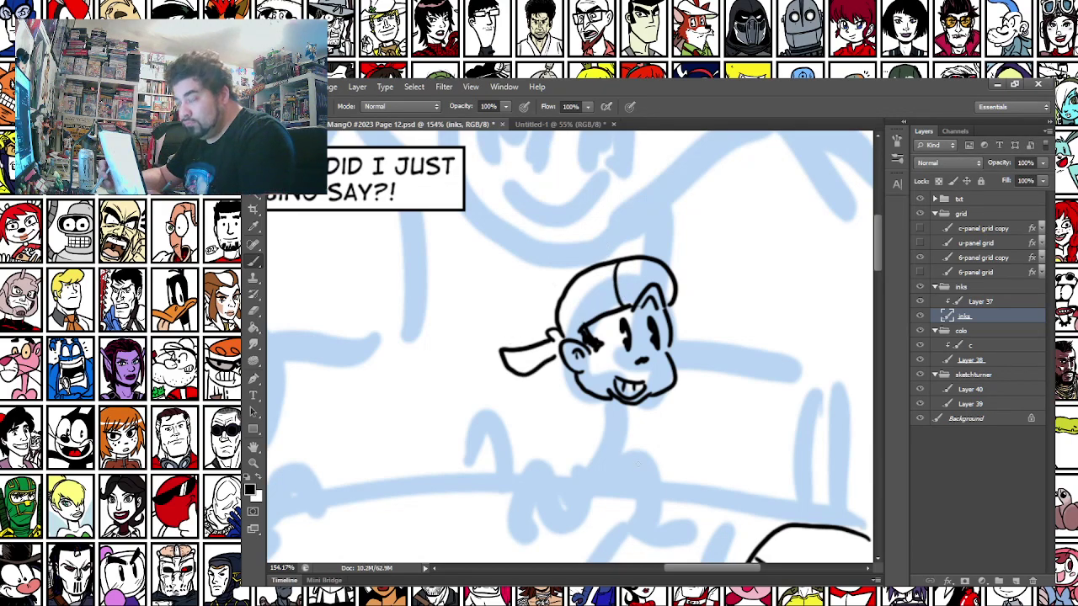
Ink the walking character's shirt, raised waving arm and hand, and the lowered arm with its fist
{"action": "mouse_move", "coordinate": [629, 426]}
{"action": "left_mouse_down"}
{"action": "mouse_move", "coordinate": [624, 447]}
{"action": "mouse_move", "coordinate": [617, 426]}
{"action": "mouse_move", "coordinate": [650, 439]}
{"action": "left_mouse_up"}
{"action": "left_click_drag", "start_coordinate": [650, 395], "coordinate": [660, 420]}
{"action": "key", "text": "ctrl+z"}
{"action": "key", "text": "ctrl+z"}
{"action": "key", "text": "ctrl+z"}
{"action": "mouse_move", "coordinate": [607, 413]}
{"action": "left_mouse_down"}
{"action": "mouse_move", "coordinate": [594, 467]}
{"action": "mouse_move", "coordinate": [568, 467]}
{"action": "mouse_move", "coordinate": [569, 479]}
{"action": "mouse_move", "coordinate": [601, 489]}
{"action": "mouse_move", "coordinate": [661, 467]}
{"action": "mouse_move", "coordinate": [647, 403]}
{"action": "left_mouse_up"}
{"action": "mouse_move", "coordinate": [581, 401]}
{"action": "left_mouse_down"}
{"action": "mouse_move", "coordinate": [552, 439]}
{"action": "mouse_move", "coordinate": [573, 448]}
{"action": "left_mouse_up"}
{"action": "mouse_move", "coordinate": [657, 394]}
{"action": "left_mouse_down"}
{"action": "mouse_move", "coordinate": [704, 411]}
{"action": "mouse_move", "coordinate": [678, 435]}
{"action": "mouse_move", "coordinate": [709, 404]}
{"action": "mouse_move", "coordinate": [714, 357]}
{"action": "mouse_move", "coordinate": [724, 384]}
{"action": "mouse_move", "coordinate": [744, 392]}
{"action": "mouse_move", "coordinate": [742, 355]}
{"action": "mouse_move", "coordinate": [715, 367]}
{"action": "mouse_move", "coordinate": [726, 403]}
{"action": "mouse_move", "coordinate": [746, 389]}
{"action": "mouse_move", "coordinate": [697, 395]}
{"action": "mouse_move", "coordinate": [735, 411]}
{"action": "left_mouse_up"}
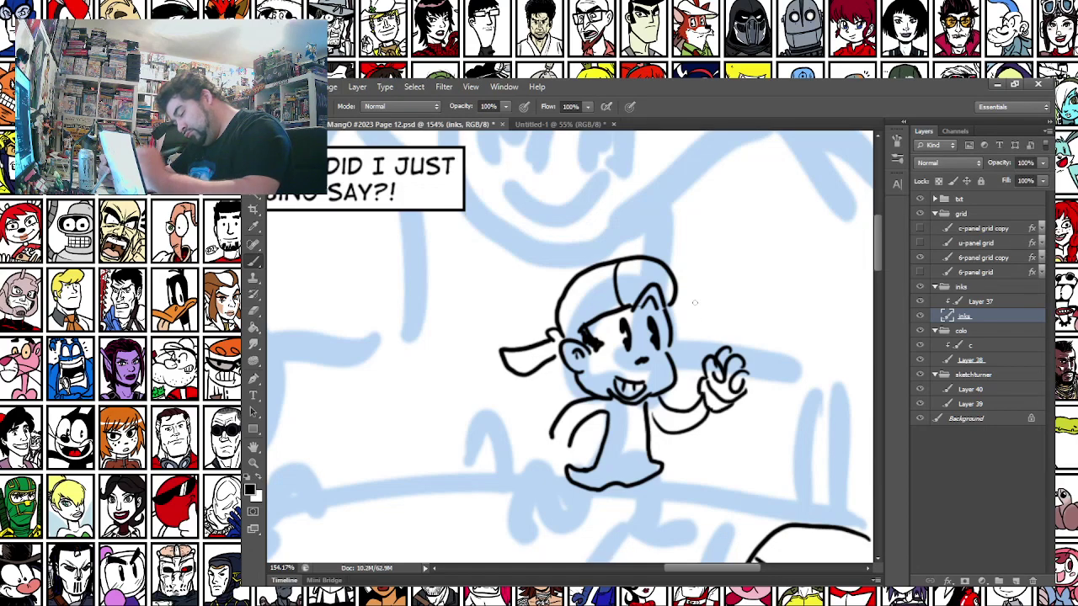
{"action": "mouse_move", "coordinate": [573, 453]}
{"action": "left_mouse_down"}
{"action": "mouse_move", "coordinate": [542, 451]}
{"action": "mouse_move", "coordinate": [566, 467]}
{"action": "mouse_move", "coordinate": [542, 474]}
{"action": "mouse_move", "coordinate": [535, 455]}
{"action": "mouse_move", "coordinate": [548, 484]}
{"action": "left_mouse_up"}
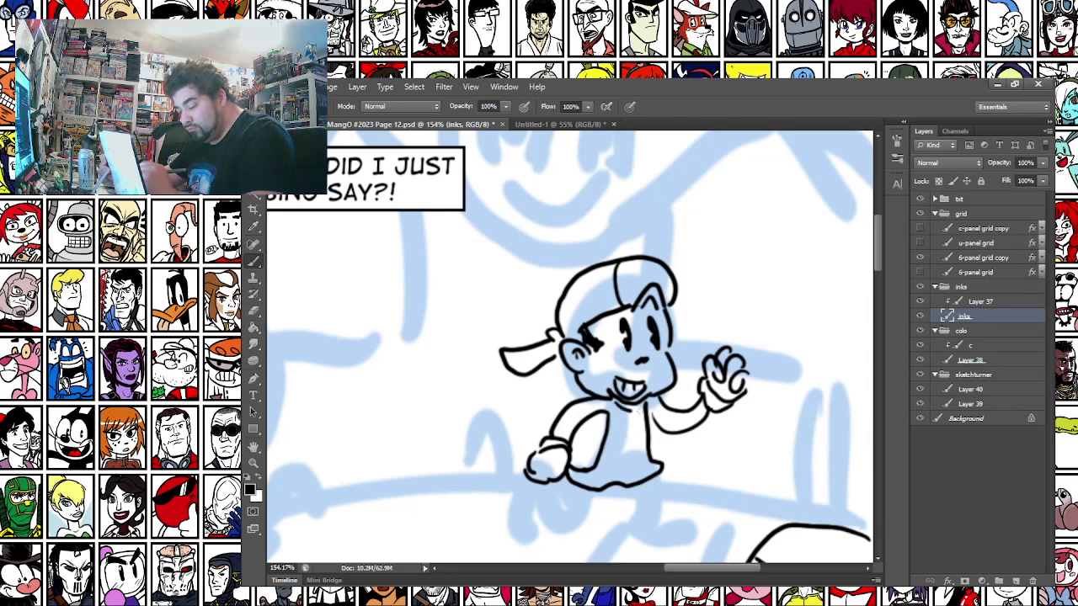
Ink the walking character's two legs in mid-stride, ending in large rounded shoes
{"action": "left_click_drag", "start_coordinate": [537, 506], "coordinate": [548, 413]}
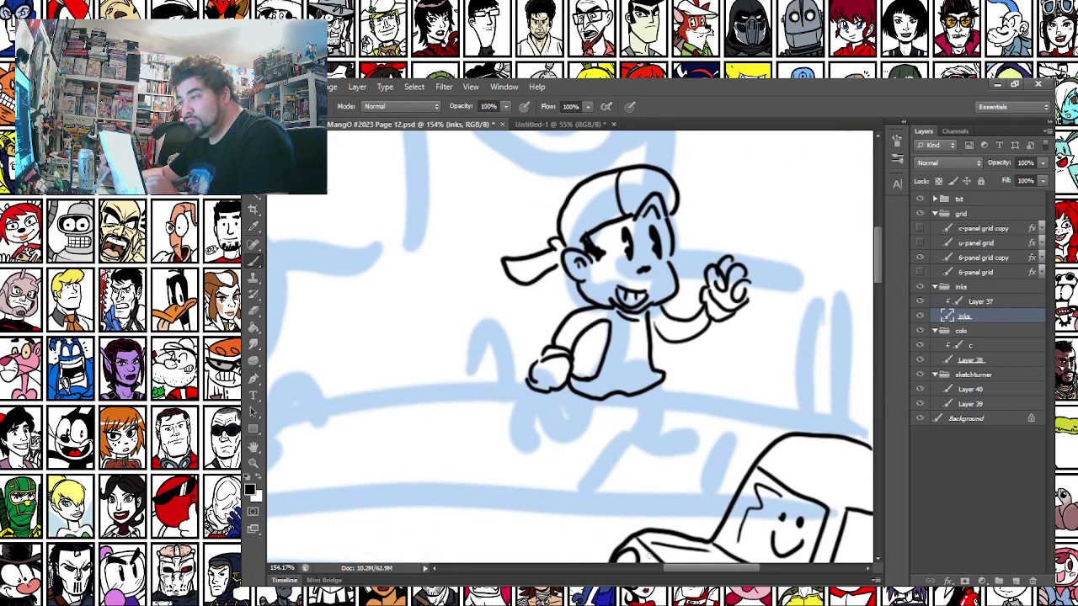
{"action": "left_click_drag", "start_coordinate": [656, 380], "coordinate": [665, 431]}
{"action": "left_click_drag", "start_coordinate": [637, 396], "coordinate": [641, 436]}
{"action": "mouse_move", "coordinate": [576, 391]}
{"action": "left_mouse_down"}
{"action": "mouse_move", "coordinate": [597, 407]}
{"action": "mouse_move", "coordinate": [554, 425]}
{"action": "mouse_move", "coordinate": [563, 412]}
{"action": "mouse_move", "coordinate": [548, 403]}
{"action": "mouse_move", "coordinate": [547, 430]}
{"action": "left_mouse_up"}
{"action": "mouse_move", "coordinate": [642, 433]}
{"action": "left_mouse_down"}
{"action": "mouse_move", "coordinate": [694, 421]}
{"action": "mouse_move", "coordinate": [659, 456]}
{"action": "mouse_move", "coordinate": [640, 453]}
{"action": "mouse_move", "coordinate": [701, 462]}
{"action": "left_mouse_up"}
{"action": "mouse_move", "coordinate": [544, 409]}
{"action": "left_mouse_down"}
{"action": "mouse_move", "coordinate": [543, 396]}
{"action": "mouse_move", "coordinate": [566, 452]}
{"action": "mouse_move", "coordinate": [572, 428]}
{"action": "mouse_move", "coordinate": [539, 446]}
{"action": "left_mouse_up"}
{"action": "left_click_drag", "start_coordinate": [432, 344], "coordinate": [415, 404]}
{"action": "left_click_drag", "start_coordinate": [427, 456], "coordinate": [427, 501]}
Ink a smiling mailbox with a raised flag, base board and post beside the waving character, near the panel's edge
{"action": "left_click_drag", "start_coordinate": [435, 297], "coordinate": [337, 223]}
{"action": "mouse_move", "coordinate": [692, 403]}
{"action": "left_mouse_down"}
{"action": "mouse_move", "coordinate": [647, 345]}
{"action": "mouse_move", "coordinate": [640, 406]}
{"action": "mouse_move", "coordinate": [689, 405]}
{"action": "mouse_move", "coordinate": [616, 411]}
{"action": "mouse_move", "coordinate": [671, 413]}
{"action": "left_mouse_up"}
{"action": "mouse_move", "coordinate": [645, 339]}
{"action": "left_mouse_down"}
{"action": "mouse_move", "coordinate": [627, 315]}
{"action": "mouse_move", "coordinate": [638, 358]}
{"action": "left_mouse_up"}
{"action": "left_click_drag", "start_coordinate": [657, 335], "coordinate": [713, 318]}
{"action": "left_click_drag", "start_coordinate": [718, 392], "coordinate": [689, 411]}
{"action": "mouse_move", "coordinate": [704, 318]}
{"action": "left_mouse_down"}
{"action": "mouse_move", "coordinate": [722, 369]}
{"action": "mouse_move", "coordinate": [682, 369]}
{"action": "mouse_move", "coordinate": [660, 344]}
{"action": "mouse_move", "coordinate": [655, 363]}
{"action": "mouse_move", "coordinate": [690, 349]}
{"action": "mouse_move", "coordinate": [669, 347]}
{"action": "mouse_move", "coordinate": [684, 386]}
{"action": "mouse_move", "coordinate": [661, 401]}
{"action": "left_mouse_up"}
{"action": "left_click_drag", "start_coordinate": [655, 387], "coordinate": [671, 468]}
{"action": "mouse_move", "coordinate": [692, 412]}
{"action": "left_mouse_down"}
{"action": "mouse_move", "coordinate": [692, 465]}
{"action": "mouse_move", "coordinate": [709, 474]}
{"action": "left_mouse_up"}
{"action": "left_click_drag", "start_coordinate": [689, 412], "coordinate": [689, 462]}
{"action": "left_click_drag", "start_coordinate": [676, 412], "coordinate": [690, 419]}
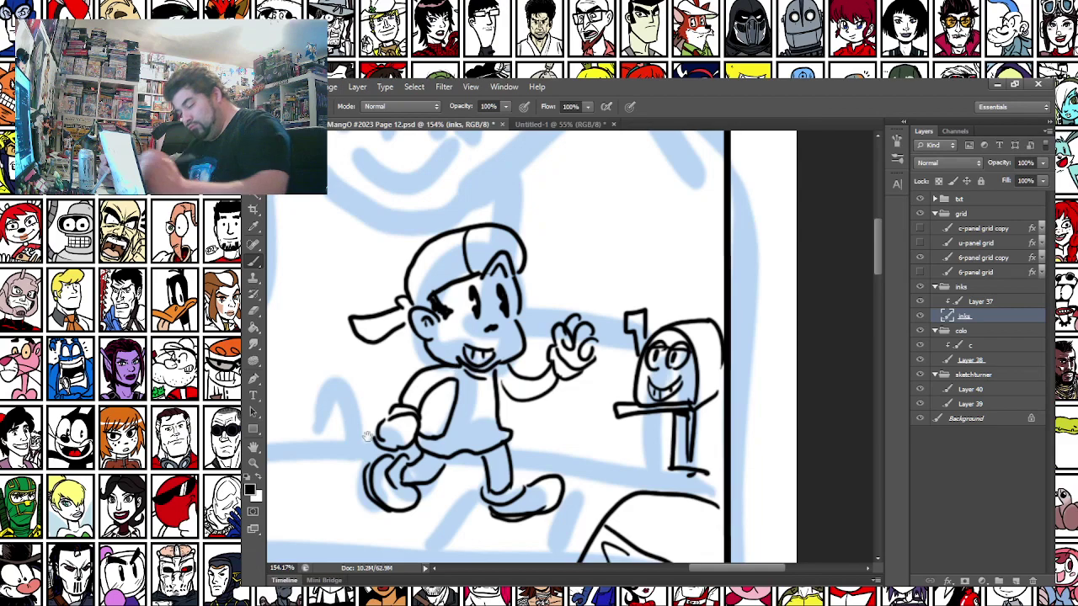
Ink the head of the animal character above the dome-headed figure, with two ears, puffy cheeks and oval pupils
{"action": "left_click_drag", "start_coordinate": [376, 427], "coordinate": [600, 365]}
{"action": "left_click_drag", "start_coordinate": [452, 477], "coordinate": [551, 477]}
{"action": "mouse_move", "coordinate": [420, 415]}
{"action": "left_mouse_down"}
{"action": "mouse_move", "coordinate": [486, 420]}
{"action": "mouse_move", "coordinate": [497, 454]}
{"action": "left_mouse_up"}
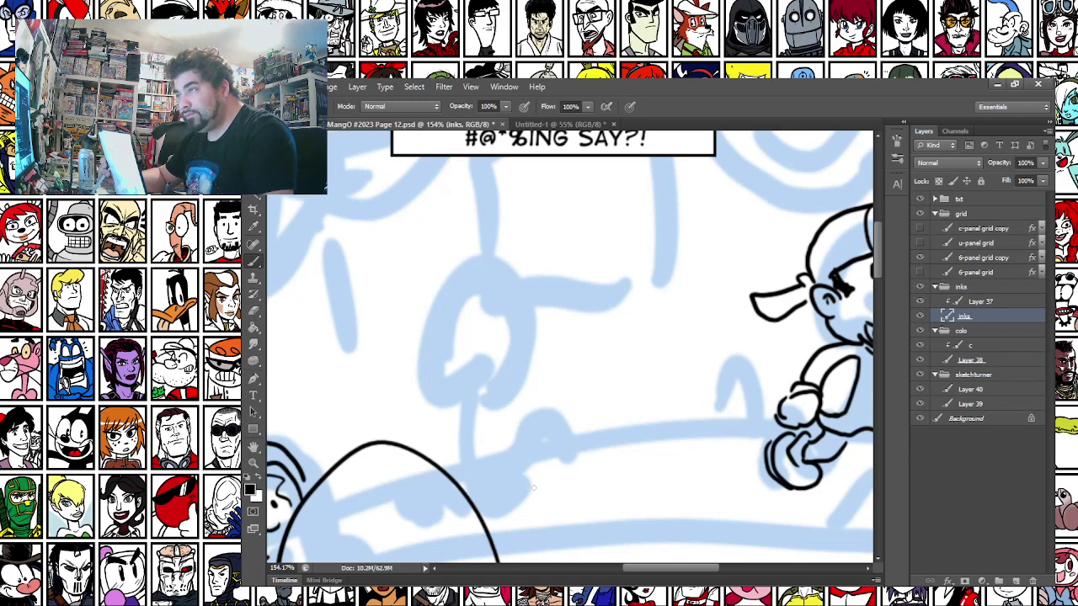
{"action": "scroll", "coordinate": [533, 486], "scroll_direction": "left", "scroll_amount": 2}
{"action": "mouse_move", "coordinate": [507, 284]}
{"action": "left_mouse_down"}
{"action": "mouse_move", "coordinate": [468, 269]}
{"action": "mouse_move", "coordinate": [495, 284]}
{"action": "mouse_move", "coordinate": [568, 271]}
{"action": "mouse_move", "coordinate": [563, 307]}
{"action": "mouse_move", "coordinate": [546, 290]}
{"action": "mouse_move", "coordinate": [473, 352]}
{"action": "mouse_move", "coordinate": [461, 394]}
{"action": "mouse_move", "coordinate": [551, 394]}
{"action": "mouse_move", "coordinate": [530, 369]}
{"action": "left_mouse_up"}
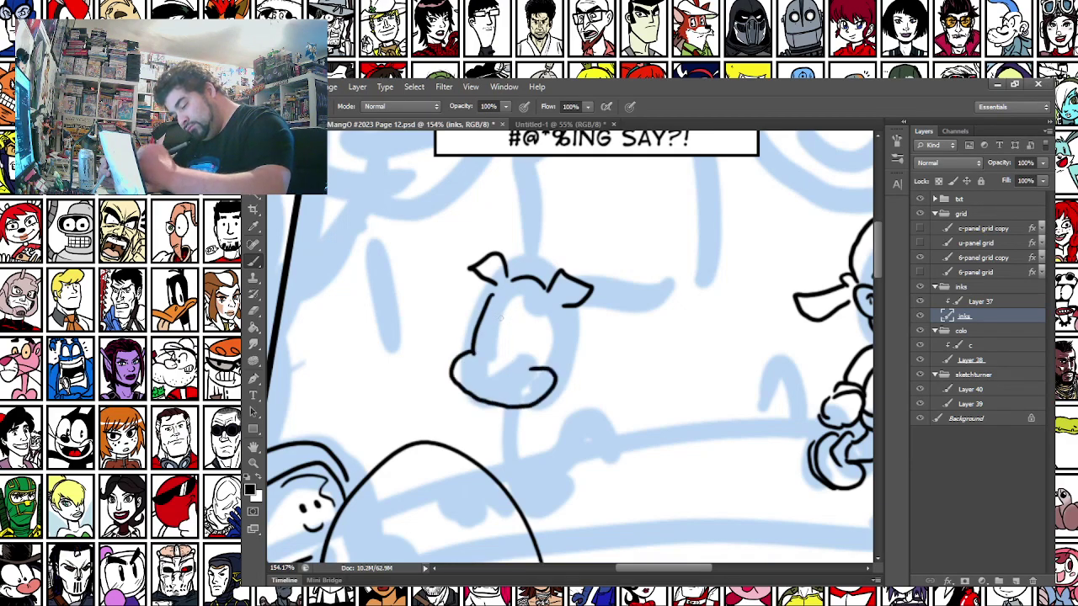
{"action": "left_click_drag", "start_coordinate": [529, 323], "coordinate": [518, 355]}
{"action": "left_click_drag", "start_coordinate": [493, 320], "coordinate": [491, 349]}
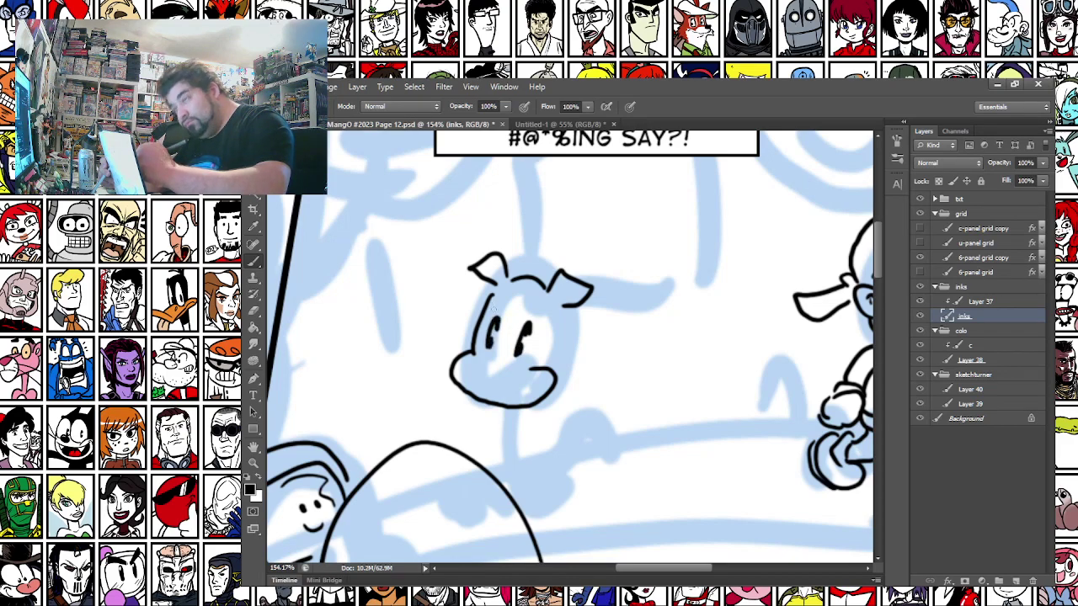
Finish the animal character's head with eye contours, brows, nose, toothy grin, head side and whiskers
{"action": "mouse_move", "coordinate": [488, 305]}
{"action": "left_mouse_down"}
{"action": "mouse_move", "coordinate": [520, 290]}
{"action": "mouse_move", "coordinate": [557, 354]}
{"action": "left_mouse_up"}
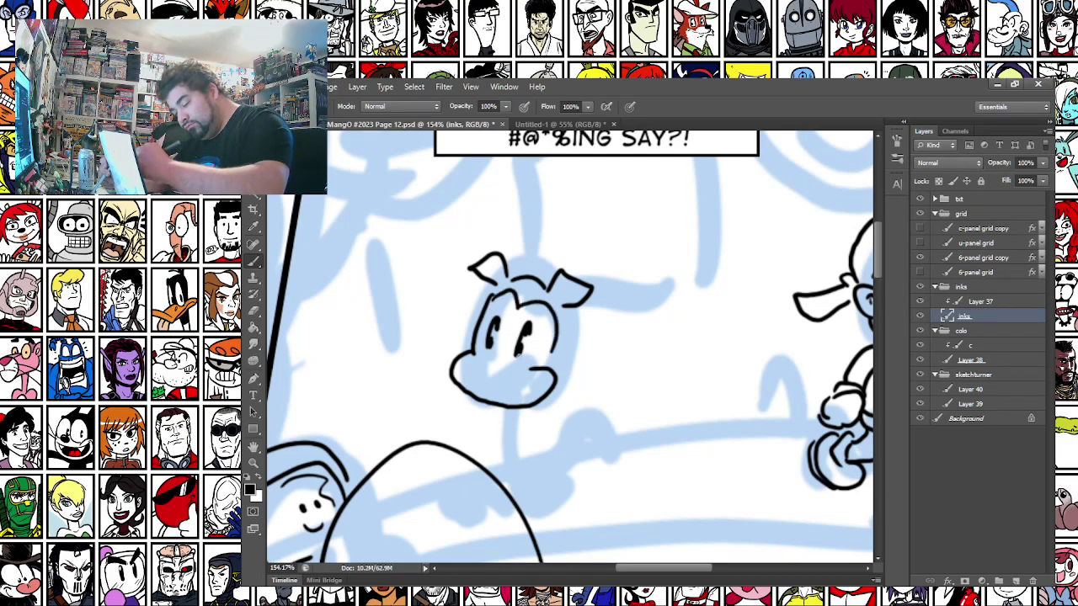
{"action": "mouse_move", "coordinate": [496, 303]}
{"action": "left_mouse_down"}
{"action": "mouse_move", "coordinate": [514, 319]}
{"action": "mouse_move", "coordinate": [548, 315]}
{"action": "left_mouse_up"}
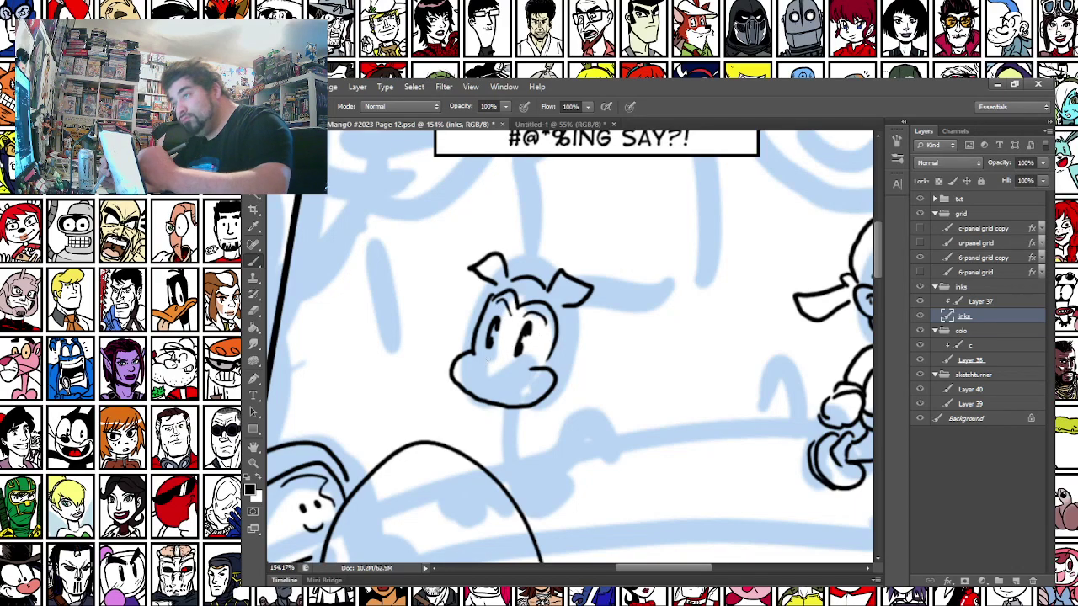
{"action": "mouse_move", "coordinate": [481, 364]}
{"action": "left_mouse_down"}
{"action": "mouse_move", "coordinate": [497, 369]}
{"action": "mouse_move", "coordinate": [475, 385]}
{"action": "mouse_move", "coordinate": [534, 377]}
{"action": "mouse_move", "coordinate": [502, 406]}
{"action": "mouse_move", "coordinate": [524, 399]}
{"action": "left_mouse_up"}
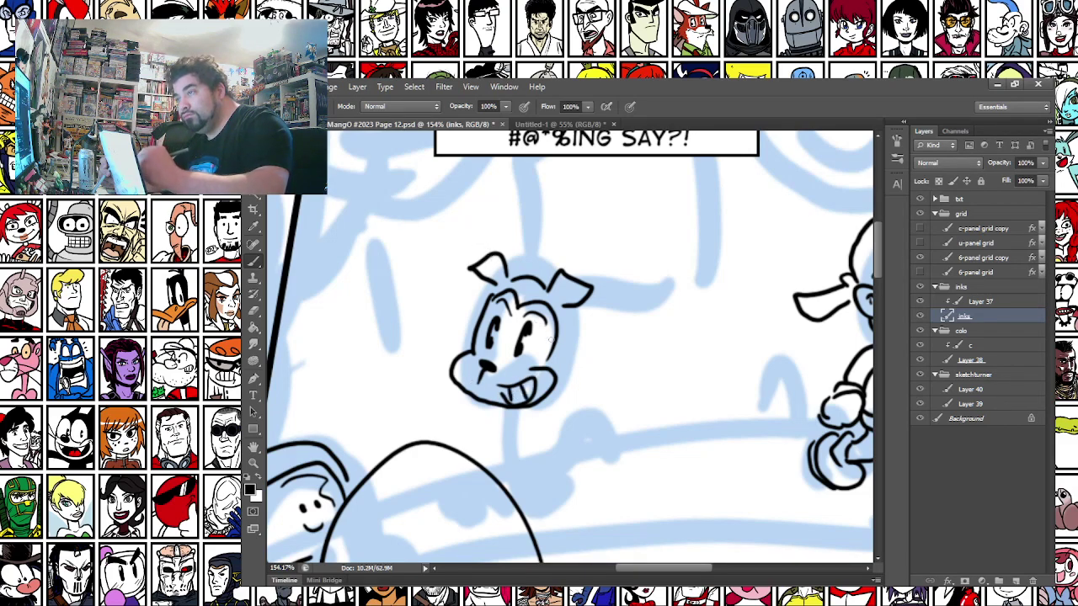
{"action": "mouse_move", "coordinate": [570, 305]}
{"action": "left_mouse_down"}
{"action": "mouse_move", "coordinate": [576, 318]}
{"action": "mouse_move", "coordinate": [556, 369]}
{"action": "left_mouse_up"}
{"action": "left_click_drag", "start_coordinate": [462, 328], "coordinate": [457, 347]}
{"action": "left_click_drag", "start_coordinate": [448, 345], "coordinate": [465, 355]}
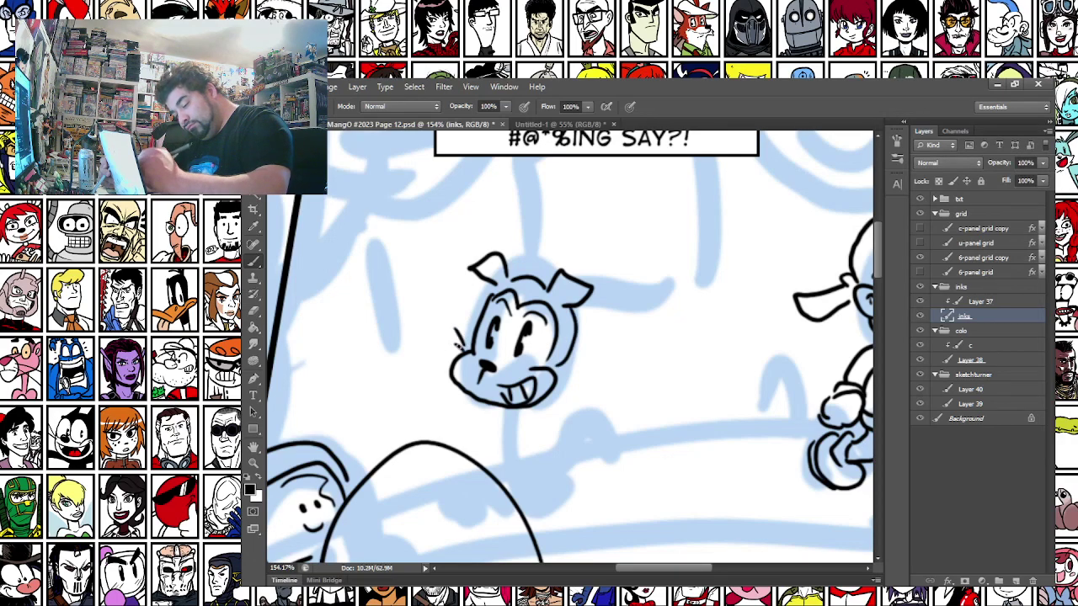
{"action": "left_click_drag", "start_coordinate": [556, 367], "coordinate": [590, 358]}
{"action": "left_click_drag", "start_coordinate": [558, 374], "coordinate": [583, 378]}
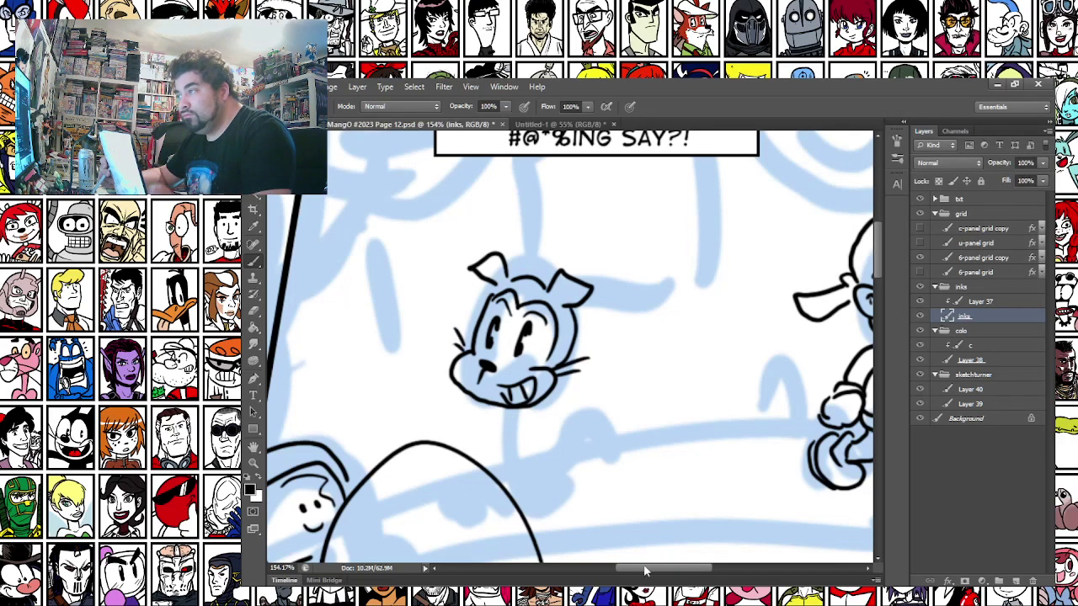
Ink the animal character's torso, buttoned shorts, kicked-back leg with shoe, curled tail and one arm reaching behind the dome-headed figure
{"action": "left_click_drag", "start_coordinate": [499, 408], "coordinate": [495, 443]}
{"action": "mouse_move", "coordinate": [539, 409]}
{"action": "left_mouse_down"}
{"action": "mouse_move", "coordinate": [543, 432]}
{"action": "mouse_move", "coordinate": [497, 446]}
{"action": "mouse_move", "coordinate": [493, 473]}
{"action": "left_mouse_up"}
{"action": "mouse_move", "coordinate": [518, 494]}
{"action": "left_mouse_down"}
{"action": "mouse_move", "coordinate": [547, 478]}
{"action": "mouse_move", "coordinate": [551, 437]}
{"action": "left_mouse_up"}
{"action": "mouse_move", "coordinate": [522, 474]}
{"action": "left_mouse_down"}
{"action": "mouse_move", "coordinate": [533, 466]}
{"action": "mouse_move", "coordinate": [495, 478]}
{"action": "mouse_move", "coordinate": [583, 473]}
{"action": "mouse_move", "coordinate": [576, 460]}
{"action": "mouse_move", "coordinate": [613, 504]}
{"action": "left_mouse_up"}
{"action": "mouse_move", "coordinate": [583, 465]}
{"action": "left_mouse_down"}
{"action": "mouse_move", "coordinate": [609, 468]}
{"action": "mouse_move", "coordinate": [620, 499]}
{"action": "left_mouse_up"}
{"action": "left_click_drag", "start_coordinate": [484, 465], "coordinate": [491, 464]}
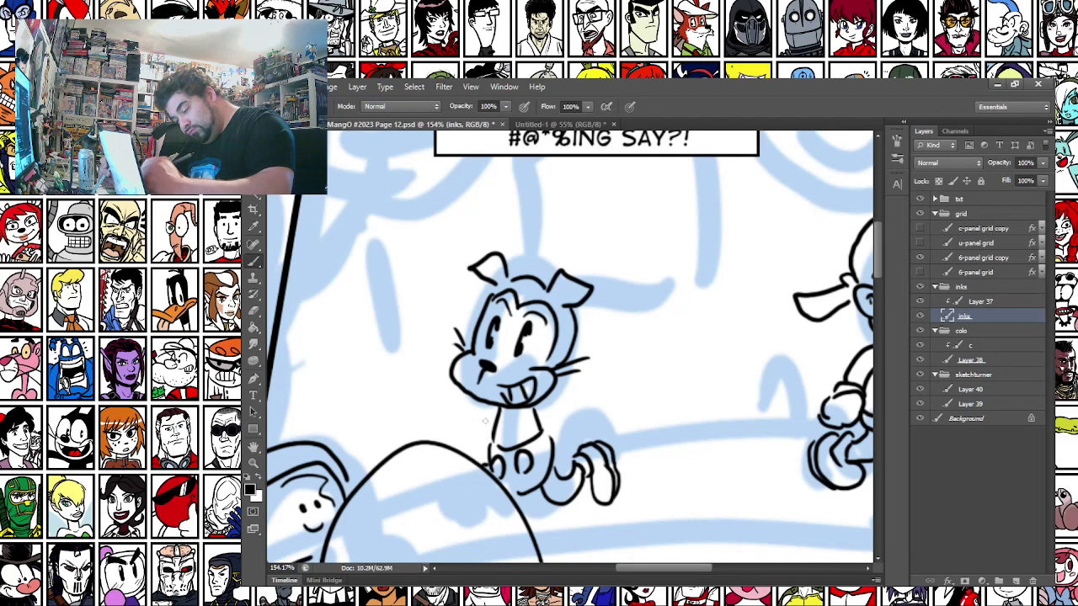
{"action": "mouse_move", "coordinate": [553, 443]}
{"action": "left_mouse_down"}
{"action": "mouse_move", "coordinate": [588, 413]}
{"action": "mouse_move", "coordinate": [633, 411]}
{"action": "mouse_move", "coordinate": [557, 440]}
{"action": "left_mouse_up"}
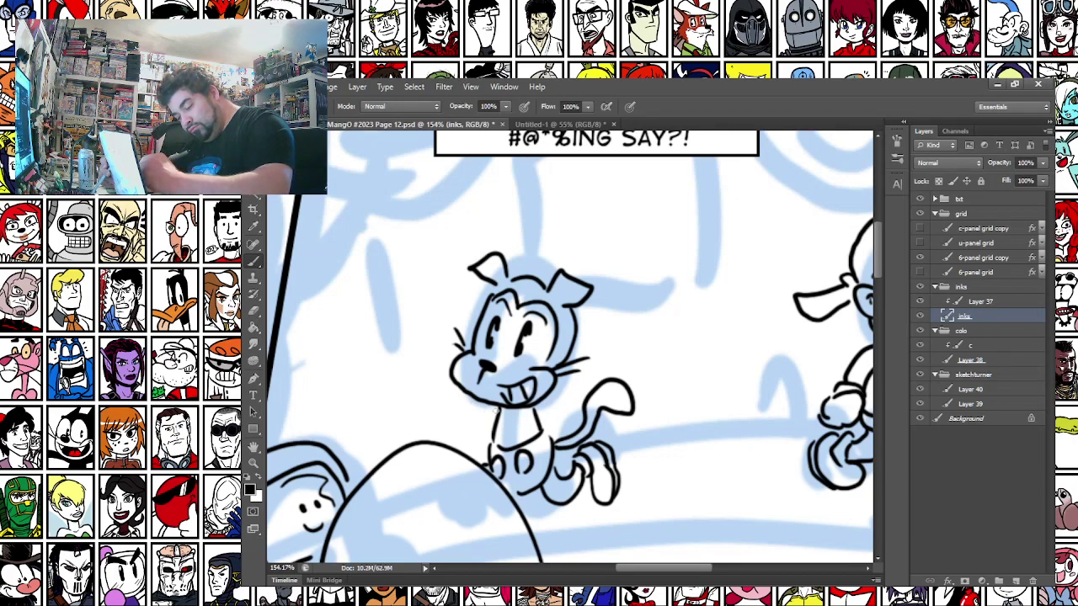
{"action": "mouse_move", "coordinate": [494, 407]}
{"action": "left_mouse_down"}
{"action": "mouse_move", "coordinate": [463, 451]}
{"action": "mouse_move", "coordinate": [475, 457]}
{"action": "left_mouse_up"}
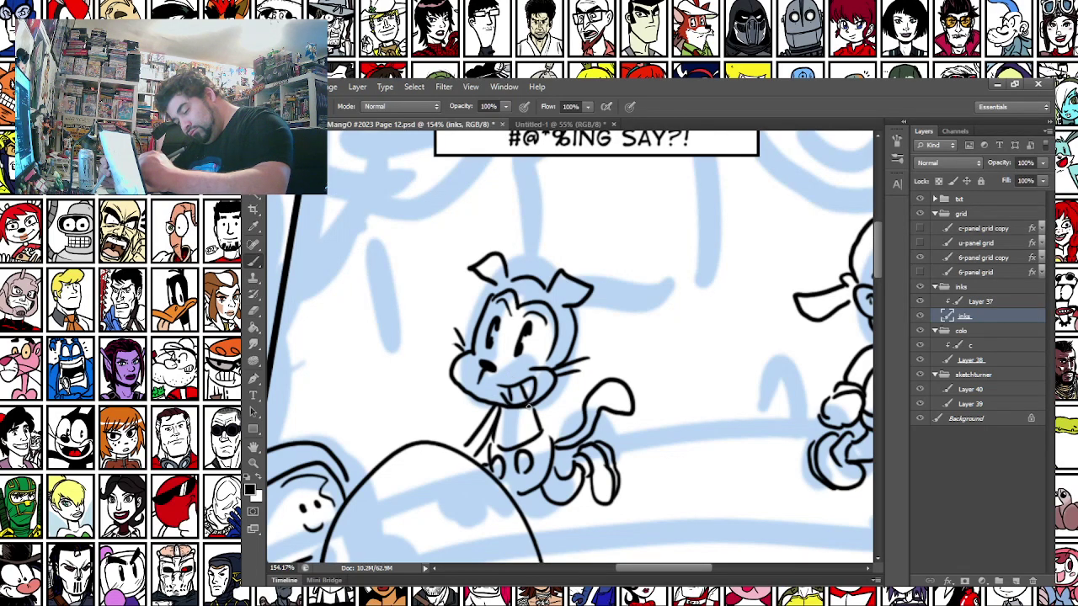
Ink the animal character's trailing arm with a gloved hand, plus short ground strokes beneath its feet
{"action": "left_click_drag", "start_coordinate": [544, 404], "coordinate": [608, 415]}
{"action": "key", "text": "ctrl+z"}
{"action": "key", "text": "ctrl+z"}
{"action": "mouse_move", "coordinate": [534, 417]}
{"action": "left_mouse_down"}
{"action": "mouse_move", "coordinate": [588, 422]}
{"action": "mouse_move", "coordinate": [603, 438]}
{"action": "mouse_move", "coordinate": [630, 418]}
{"action": "mouse_move", "coordinate": [620, 448]}
{"action": "mouse_move", "coordinate": [615, 413]}
{"action": "left_mouse_up"}
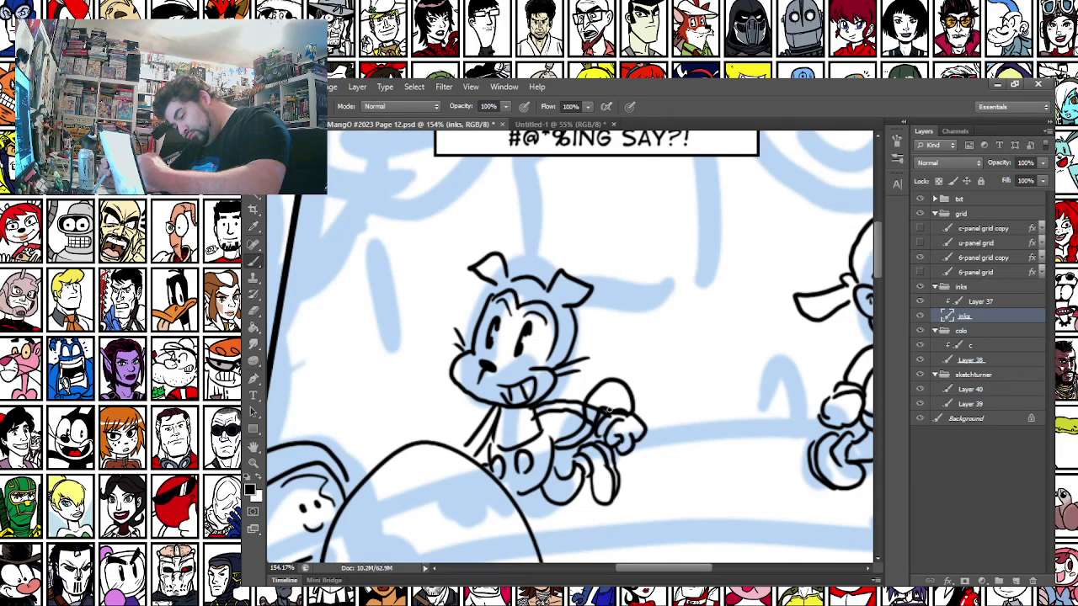
{"action": "left_click_drag", "start_coordinate": [536, 523], "coordinate": [565, 515]}
{"action": "mouse_move", "coordinate": [715, 487]}
{"action": "left_mouse_down"}
{"action": "mouse_move", "coordinate": [549, 476]}
{"action": "mouse_move", "coordinate": [491, 459]}
{"action": "left_mouse_up"}
{"action": "left_click_drag", "start_coordinate": [638, 462], "coordinate": [660, 455]}
{"action": "left_click_drag", "start_coordinate": [655, 460], "coordinate": [707, 457]}
Ink the double curb line from the dome-headed figure to the car, with small marks scattered across the road
{"action": "left_click_drag", "start_coordinate": [370, 360], "coordinate": [736, 323]}
{"action": "scroll", "coordinate": [493, 365], "scroll_direction": "down", "scroll_amount": 5}
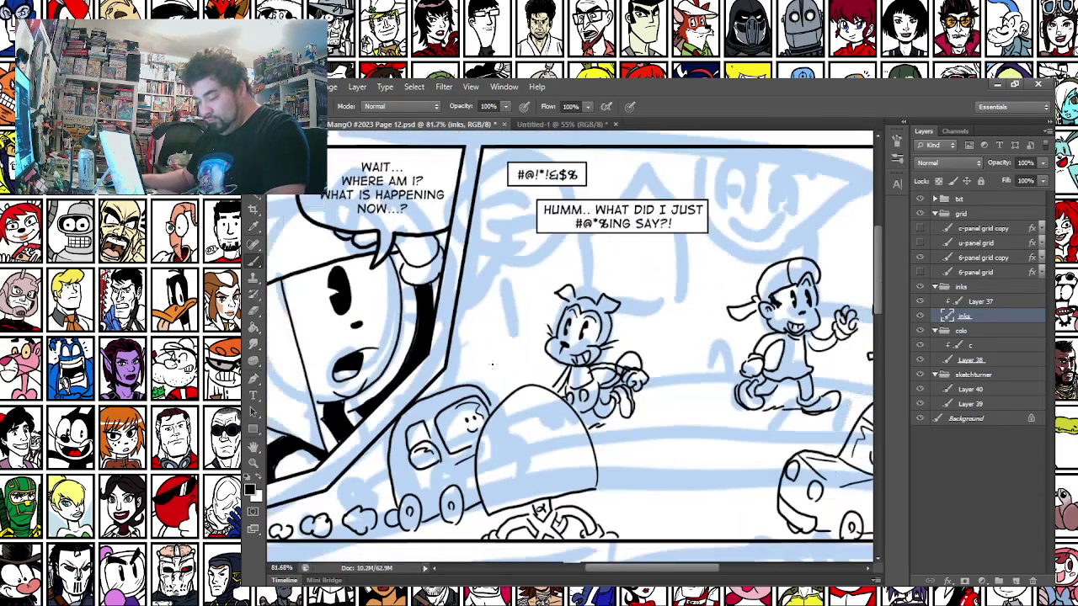
{"action": "scroll", "coordinate": [493, 365], "scroll_direction": "down", "scroll_amount": 1}
{"action": "mouse_move", "coordinate": [347, 470]}
{"action": "left_mouse_down"}
{"action": "mouse_move", "coordinate": [333, 375]}
{"action": "mouse_move", "coordinate": [371, 358]}
{"action": "left_mouse_up"}
{"action": "left_click_drag", "start_coordinate": [591, 328], "coordinate": [820, 318]}
{"action": "left_click_drag", "start_coordinate": [683, 282], "coordinate": [733, 264]}
{"action": "left_click_drag", "start_coordinate": [318, 393], "coordinate": [460, 357]}
{"action": "left_click_drag", "start_coordinate": [651, 317], "coordinate": [858, 303]}
{"action": "left_click_drag", "start_coordinate": [767, 304], "coordinate": [749, 309]}
{"action": "left_click_drag", "start_coordinate": [667, 305], "coordinate": [651, 308]}
{"action": "left_click_drag", "start_coordinate": [779, 324], "coordinate": [781, 329]}
{"action": "left_click_drag", "start_coordinate": [761, 359], "coordinate": [765, 363]}
{"action": "left_click_drag", "start_coordinate": [688, 378], "coordinate": [691, 382]}
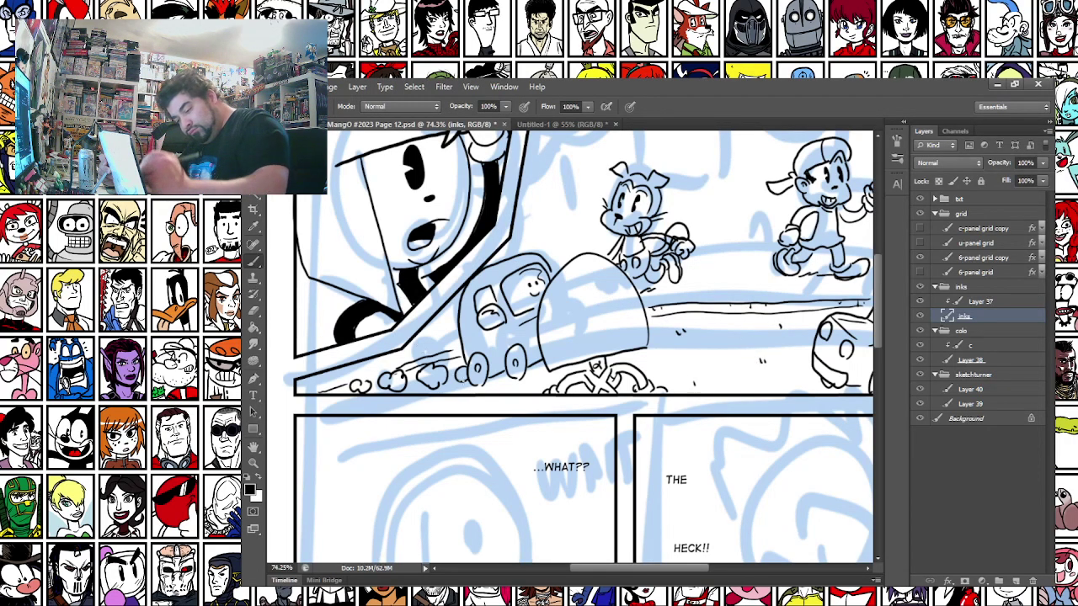
Undo the last stroke and ink skid lines with short hatches behind the truck, above its exhaust puffs
{"action": "key", "text": "ctrl+z"}
{"action": "left_click_drag", "start_coordinate": [408, 371], "coordinate": [415, 364]}
{"action": "mouse_move", "coordinate": [447, 355]}
{"action": "left_mouse_down"}
{"action": "mouse_move", "coordinate": [459, 352]}
{"action": "mouse_move", "coordinate": [449, 353]}
{"action": "left_mouse_up"}
{"action": "left_click_drag", "start_coordinate": [451, 352], "coordinate": [456, 358]}
{"action": "left_click_drag", "start_coordinate": [331, 361], "coordinate": [326, 385]}
{"action": "left_click_drag", "start_coordinate": [405, 366], "coordinate": [451, 346]}
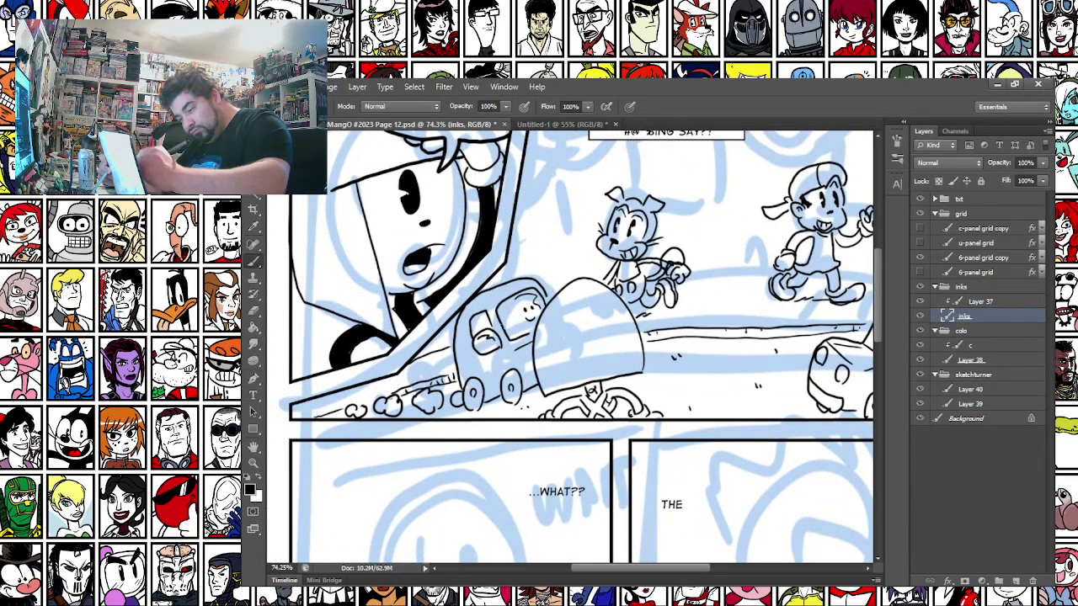
Ink the sidewalk's back edge and slab joints behind the characters, and the road edge lines behind the truck
{"action": "mouse_move", "coordinate": [825, 266]}
{"action": "left_mouse_down"}
{"action": "mouse_move", "coordinate": [755, 259]}
{"action": "mouse_move", "coordinate": [839, 275]}
{"action": "left_mouse_up"}
{"action": "left_click_drag", "start_coordinate": [711, 228], "coordinate": [571, 247]}
{"action": "left_click_drag", "start_coordinate": [506, 291], "coordinate": [502, 334]}
{"action": "mouse_move", "coordinate": [571, 309]}
{"action": "left_mouse_down"}
{"action": "mouse_move", "coordinate": [570, 330]}
{"action": "mouse_move", "coordinate": [628, 335]}
{"action": "left_mouse_up"}
{"action": "left_click_drag", "start_coordinate": [666, 291], "coordinate": [672, 310]}
{"action": "mouse_move", "coordinate": [447, 323]}
{"action": "left_mouse_down"}
{"action": "mouse_move", "coordinate": [611, 323]}
{"action": "mouse_move", "coordinate": [610, 334]}
{"action": "left_mouse_up"}
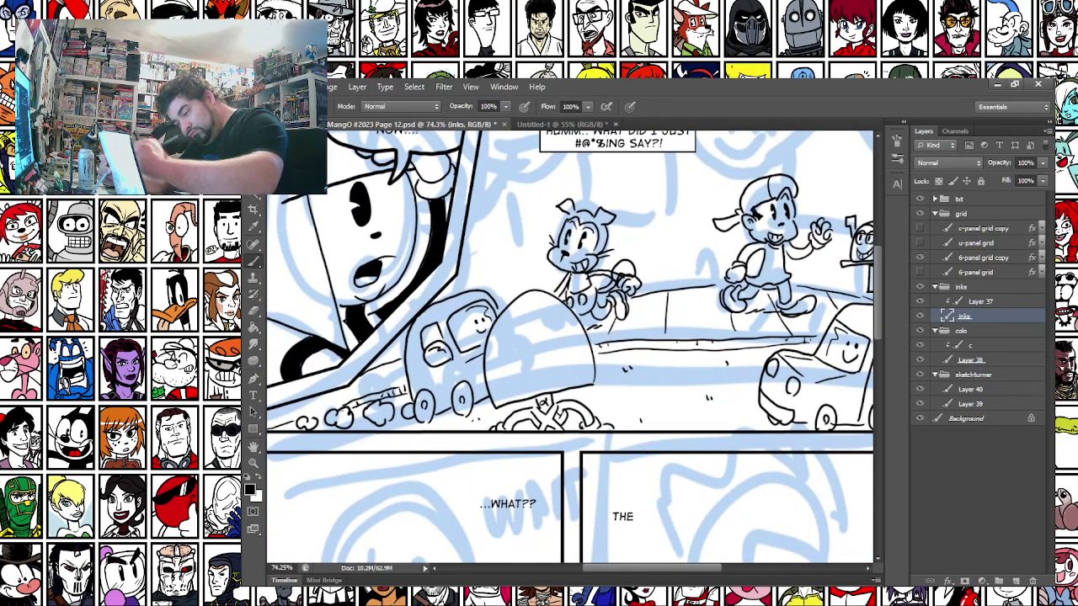
{"action": "mouse_move", "coordinate": [402, 361]}
{"action": "left_mouse_down"}
{"action": "mouse_move", "coordinate": [335, 406]}
{"action": "mouse_move", "coordinate": [341, 394]}
{"action": "mouse_move", "coordinate": [314, 408]}
{"action": "left_mouse_up"}
{"action": "left_click_drag", "start_coordinate": [349, 373], "coordinate": [484, 367]}
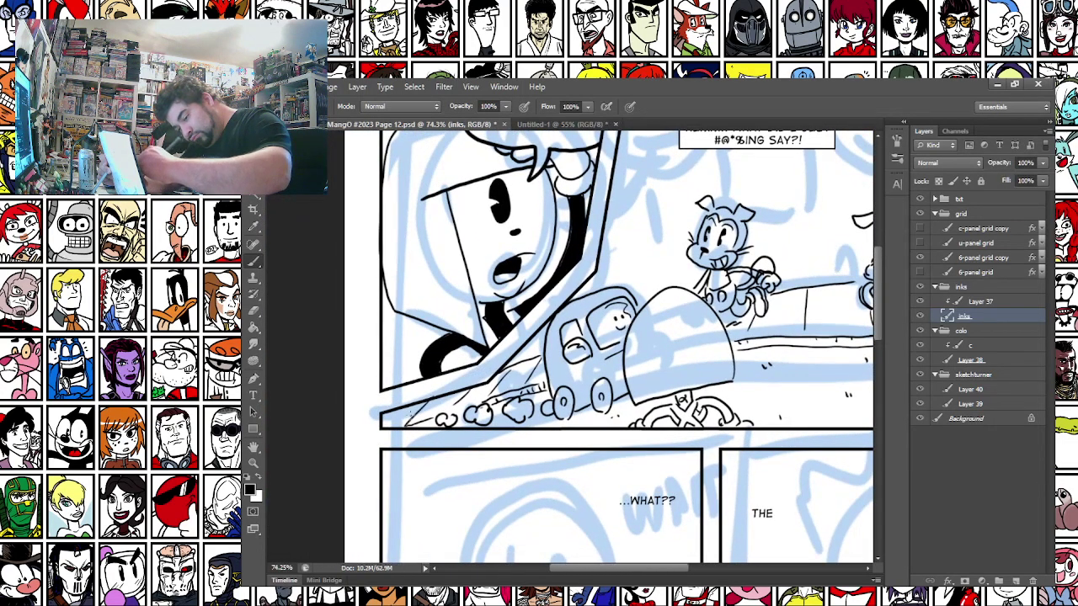
Ink a peaked house behind the mailbox with side walls, an arched attic window and an arched door with knob
{"action": "left_click_drag", "start_coordinate": [635, 250], "coordinate": [383, 394]}
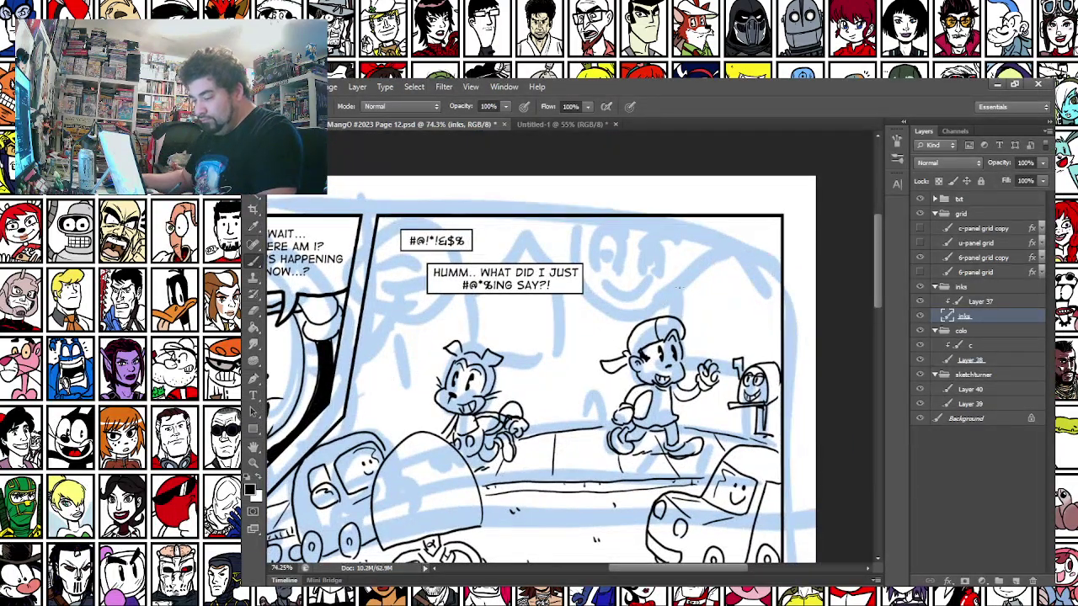
{"action": "scroll", "coordinate": [681, 283], "scroll_direction": "up", "scroll_amount": 3}
{"action": "mouse_move", "coordinate": [674, 279]}
{"action": "left_mouse_down"}
{"action": "mouse_move", "coordinate": [591, 278]}
{"action": "mouse_move", "coordinate": [623, 257]}
{"action": "mouse_move", "coordinate": [718, 268]}
{"action": "mouse_move", "coordinate": [723, 291]}
{"action": "left_mouse_up"}
{"action": "left_click_drag", "start_coordinate": [595, 288], "coordinate": [596, 319]}
{"action": "left_click_drag", "start_coordinate": [597, 377], "coordinate": [660, 384]}
{"action": "left_click_drag", "start_coordinate": [722, 298], "coordinate": [714, 396]}
{"action": "left_click_drag", "start_coordinate": [645, 307], "coordinate": [679, 305]}
{"action": "mouse_move", "coordinate": [662, 258]}
{"action": "left_mouse_down"}
{"action": "mouse_move", "coordinate": [662, 303]}
{"action": "mouse_move", "coordinate": [677, 283]}
{"action": "left_mouse_up"}
{"action": "mouse_move", "coordinate": [645, 322]}
{"action": "left_mouse_down"}
{"action": "mouse_move", "coordinate": [672, 373]}
{"action": "mouse_move", "coordinate": [637, 375]}
{"action": "mouse_move", "coordinate": [658, 364]}
{"action": "left_mouse_up"}
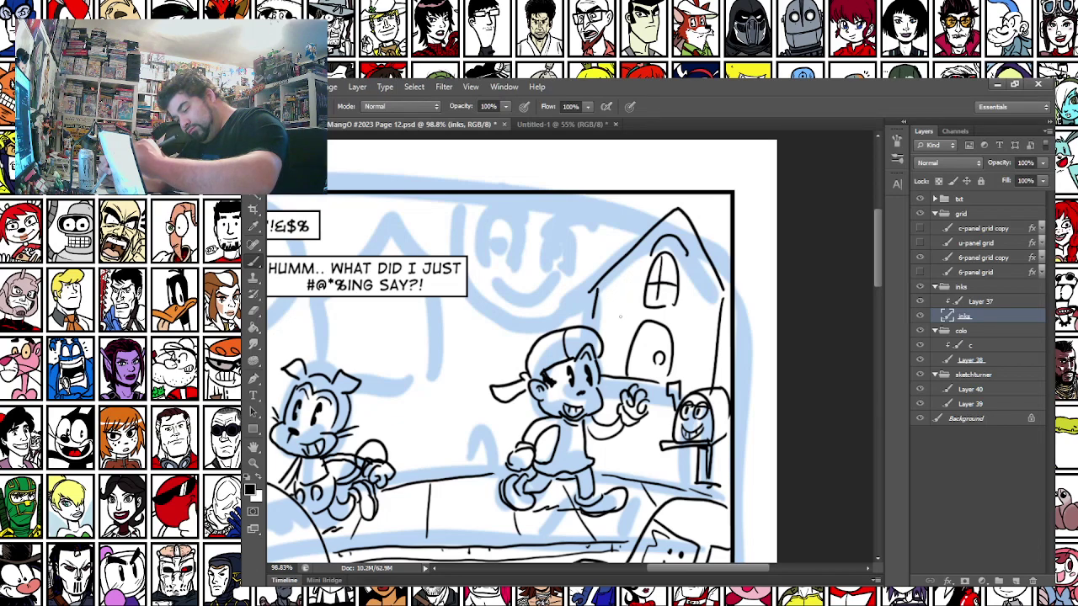
Add roof edges, two arched side windows and a bricked chimney to the house behind the mailbox
{"action": "mouse_move", "coordinate": [634, 271]}
{"action": "left_mouse_down"}
{"action": "mouse_move", "coordinate": [625, 307]}
{"action": "mouse_move", "coordinate": [642, 258]}
{"action": "mouse_move", "coordinate": [715, 288]}
{"action": "mouse_move", "coordinate": [710, 298]}
{"action": "mouse_move", "coordinate": [707, 283]}
{"action": "left_mouse_up"}
{"action": "mouse_move", "coordinate": [702, 283]}
{"action": "left_mouse_down"}
{"action": "mouse_move", "coordinate": [694, 310]}
{"action": "mouse_move", "coordinate": [709, 298]}
{"action": "left_mouse_up"}
{"action": "mouse_move", "coordinate": [625, 279]}
{"action": "left_mouse_down"}
{"action": "mouse_move", "coordinate": [625, 305]}
{"action": "mouse_move", "coordinate": [633, 288]}
{"action": "mouse_move", "coordinate": [593, 310]}
{"action": "left_mouse_up"}
{"action": "left_click_drag", "start_coordinate": [690, 317], "coordinate": [717, 325]}
{"action": "mouse_move", "coordinate": [585, 288]}
{"action": "left_mouse_down"}
{"action": "mouse_move", "coordinate": [680, 195]}
{"action": "mouse_move", "coordinate": [730, 278]}
{"action": "left_mouse_up"}
{"action": "left_click_drag", "start_coordinate": [713, 203], "coordinate": [711, 217]}
{"action": "mouse_move", "coordinate": [713, 212]}
{"action": "left_mouse_down"}
{"action": "mouse_move", "coordinate": [729, 204]}
{"action": "mouse_move", "coordinate": [730, 253]}
{"action": "left_mouse_up"}
{"action": "left_click_drag", "start_coordinate": [718, 218], "coordinate": [729, 257]}
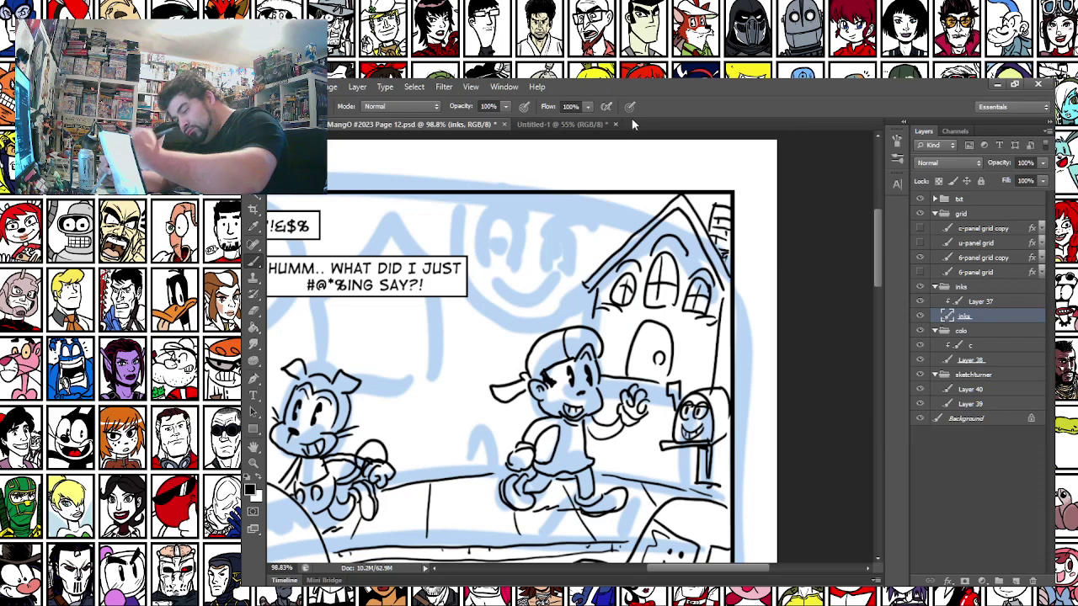
{"action": "mouse_move", "coordinate": [684, 196]}
{"action": "left_mouse_down"}
{"action": "mouse_move", "coordinate": [715, 206]}
{"action": "mouse_move", "coordinate": [712, 222]}
{"action": "left_mouse_up"}
{"action": "left_click_drag", "start_coordinate": [698, 215], "coordinate": [710, 221]}
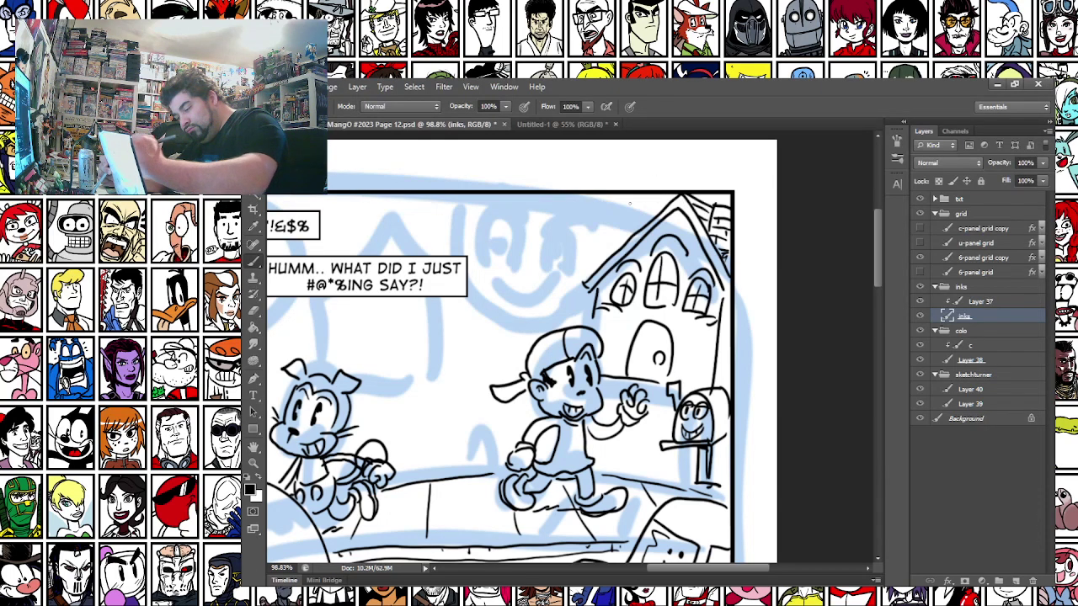
Hatch the outer wall of the house behind the mailbox and ink grass tufts on its lawn
{"action": "left_click_drag", "start_coordinate": [721, 291], "coordinate": [733, 330]}
{"action": "left_click_drag", "start_coordinate": [725, 321], "coordinate": [731, 352]}
{"action": "left_click_drag", "start_coordinate": [720, 340], "coordinate": [724, 387]}
{"action": "mouse_move", "coordinate": [637, 436]}
{"action": "left_mouse_down"}
{"action": "mouse_move", "coordinate": [632, 455]}
{"action": "mouse_move", "coordinate": [603, 448]}
{"action": "mouse_move", "coordinate": [652, 452]}
{"action": "mouse_move", "coordinate": [677, 472]}
{"action": "mouse_move", "coordinate": [651, 468]}
{"action": "left_mouse_up"}
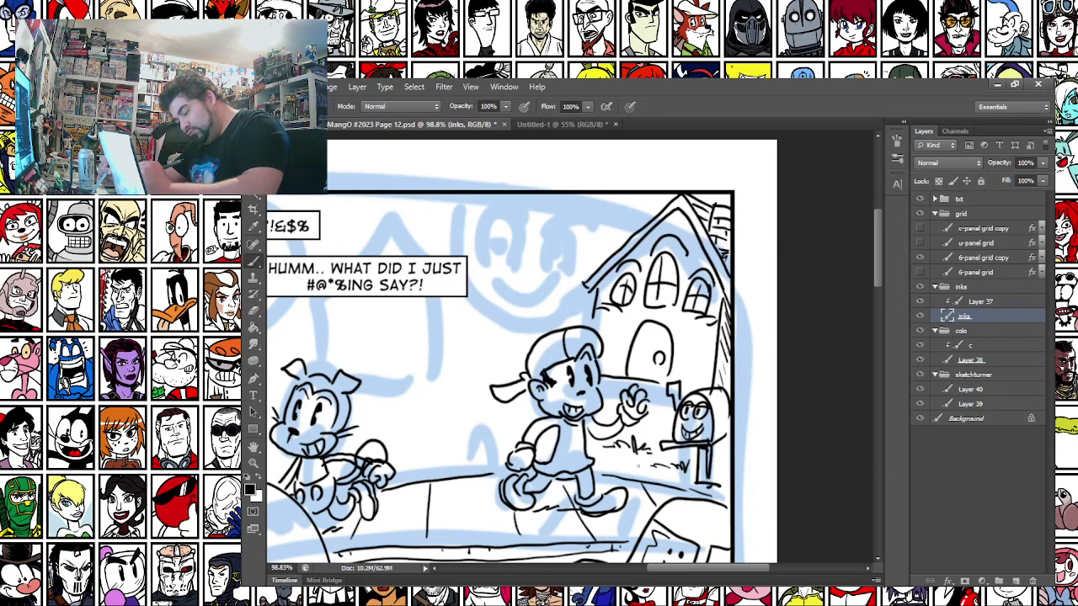
{"action": "left_click_drag", "start_coordinate": [721, 458], "coordinate": [714, 465]}
{"action": "left_click_drag", "start_coordinate": [731, 462], "coordinate": [719, 465]}
{"action": "left_click_drag", "start_coordinate": [667, 412], "coordinate": [666, 418]}
{"action": "left_click_drag", "start_coordinate": [662, 414], "coordinate": [664, 419]}
Ink the peaked roof and bricked chimney of a second house behind the lower caption box
{"action": "left_click_drag", "start_coordinate": [510, 331], "coordinate": [745, 388]}
{"action": "mouse_move", "coordinate": [541, 358]}
{"action": "left_mouse_down"}
{"action": "mouse_move", "coordinate": [619, 271]}
{"action": "mouse_move", "coordinate": [660, 285]}
{"action": "mouse_move", "coordinate": [682, 312]}
{"action": "left_mouse_up"}
{"action": "mouse_move", "coordinate": [577, 312]}
{"action": "left_mouse_down"}
{"action": "mouse_move", "coordinate": [630, 254]}
{"action": "mouse_move", "coordinate": [687, 312]}
{"action": "left_mouse_up"}
{"action": "mouse_move", "coordinate": [668, 258]}
{"action": "left_mouse_down"}
{"action": "mouse_move", "coordinate": [669, 281]}
{"action": "mouse_move", "coordinate": [696, 256]}
{"action": "left_mouse_up"}
{"action": "left_click_drag", "start_coordinate": [695, 258], "coordinate": [693, 312]}
{"action": "left_click_drag", "start_coordinate": [672, 263], "coordinate": [697, 266]}
{"action": "mouse_move", "coordinate": [671, 272]}
{"action": "left_mouse_down"}
{"action": "mouse_move", "coordinate": [697, 273]}
{"action": "mouse_move", "coordinate": [694, 292]}
{"action": "mouse_move", "coordinate": [677, 289]}
{"action": "mouse_move", "coordinate": [682, 310]}
{"action": "left_mouse_up"}
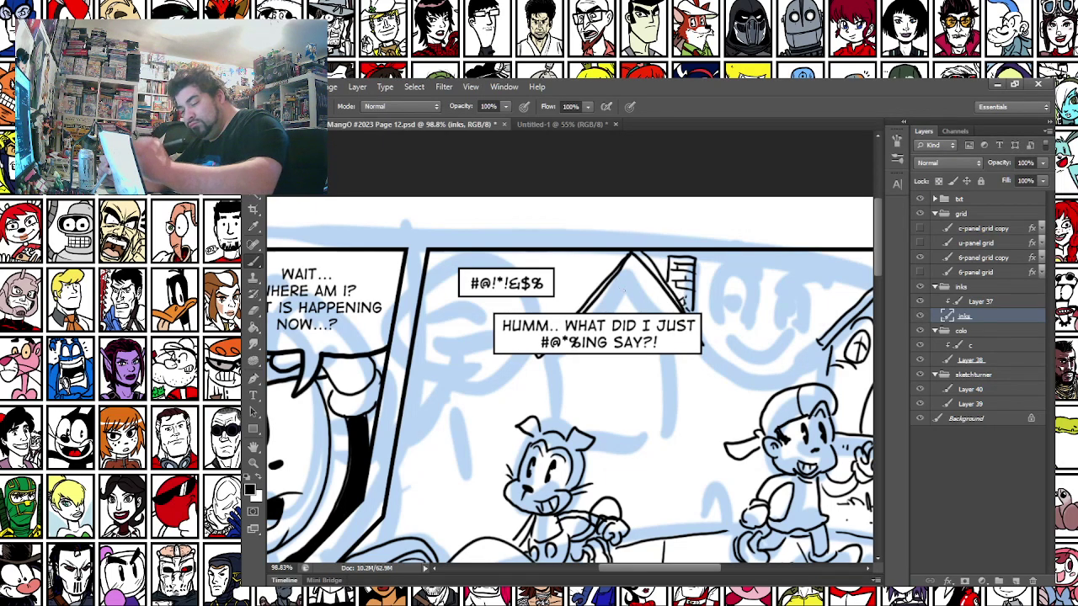
Ink the second house's arched attic window and its two side walls below the caption box
{"action": "mouse_move", "coordinate": [636, 283]}
{"action": "left_mouse_down"}
{"action": "mouse_move", "coordinate": [649, 271]}
{"action": "mouse_move", "coordinate": [632, 285]}
{"action": "mouse_move", "coordinate": [629, 313]}
{"action": "mouse_move", "coordinate": [647, 305]}
{"action": "left_mouse_up"}
{"action": "key", "text": "ctrl+z"}
{"action": "left_click_drag", "start_coordinate": [561, 357], "coordinate": [557, 420]}
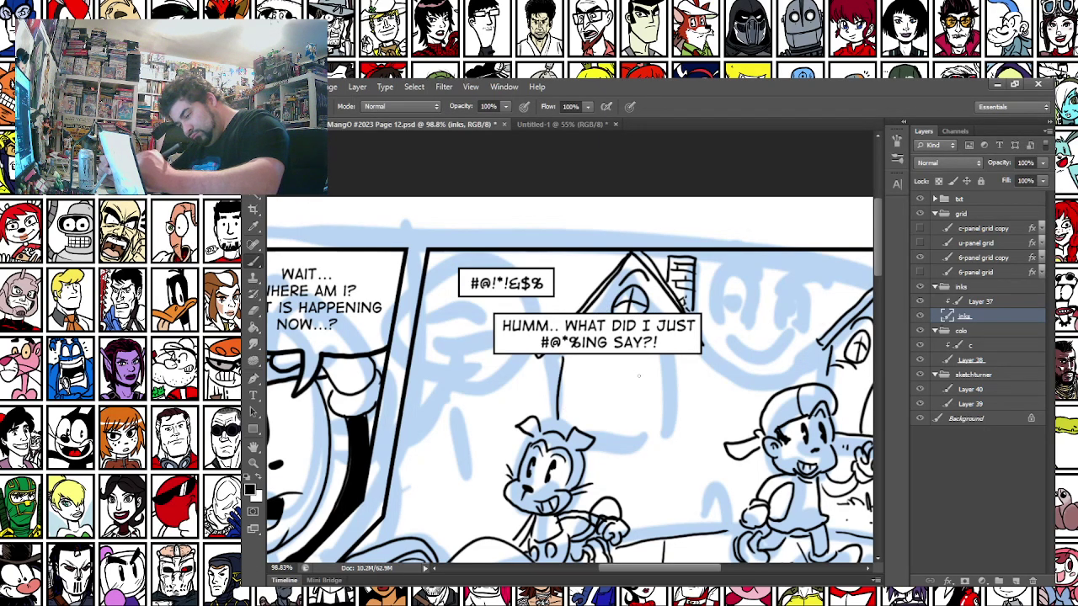
{"action": "left_click_drag", "start_coordinate": [692, 352], "coordinate": [694, 438]}
Ink the second house's doorstep, front path, lawn edge and grass marks behind the animal character
{"action": "mouse_move", "coordinate": [595, 448]}
{"action": "left_mouse_down"}
{"action": "mouse_move", "coordinate": [694, 443]}
{"action": "mouse_move", "coordinate": [600, 437]}
{"action": "mouse_move", "coordinate": [646, 436]}
{"action": "mouse_move", "coordinate": [641, 425]}
{"action": "mouse_move", "coordinate": [592, 475]}
{"action": "left_mouse_up"}
{"action": "left_click_drag", "start_coordinate": [645, 444], "coordinate": [638, 516]}
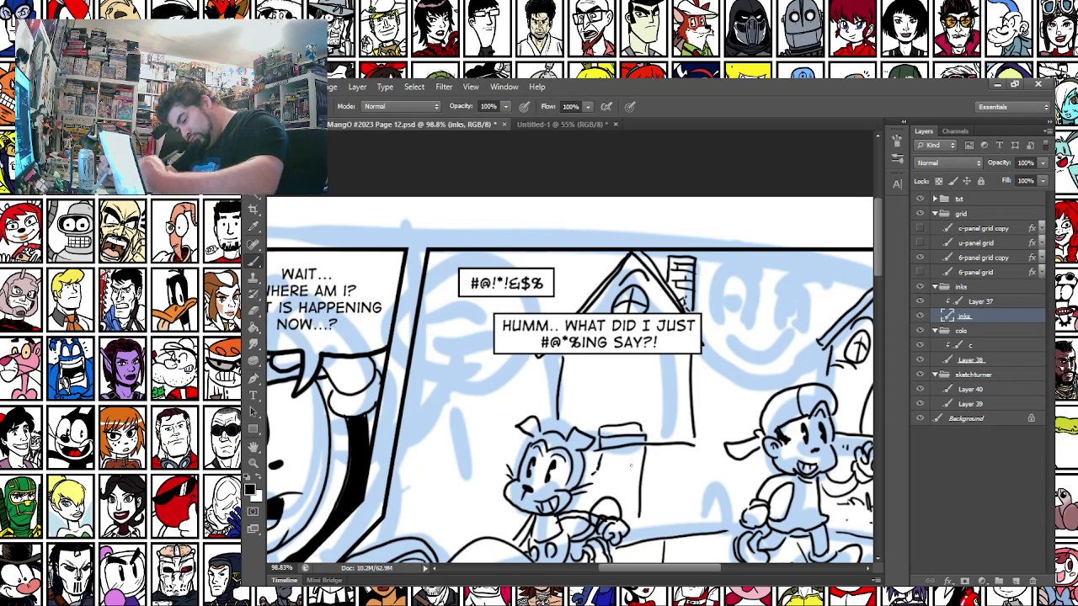
{"action": "left_click_drag", "start_coordinate": [610, 467], "coordinate": [630, 467]}
{"action": "left_click_drag", "start_coordinate": [608, 479], "coordinate": [623, 476]}
{"action": "mouse_move", "coordinate": [667, 517]}
{"action": "left_mouse_down"}
{"action": "mouse_move", "coordinate": [677, 511]}
{"action": "mouse_move", "coordinate": [666, 514]}
{"action": "left_mouse_up"}
{"action": "left_click_drag", "start_coordinate": [697, 468], "coordinate": [689, 480]}
{"action": "left_click_drag", "start_coordinate": [695, 443], "coordinate": [723, 447]}
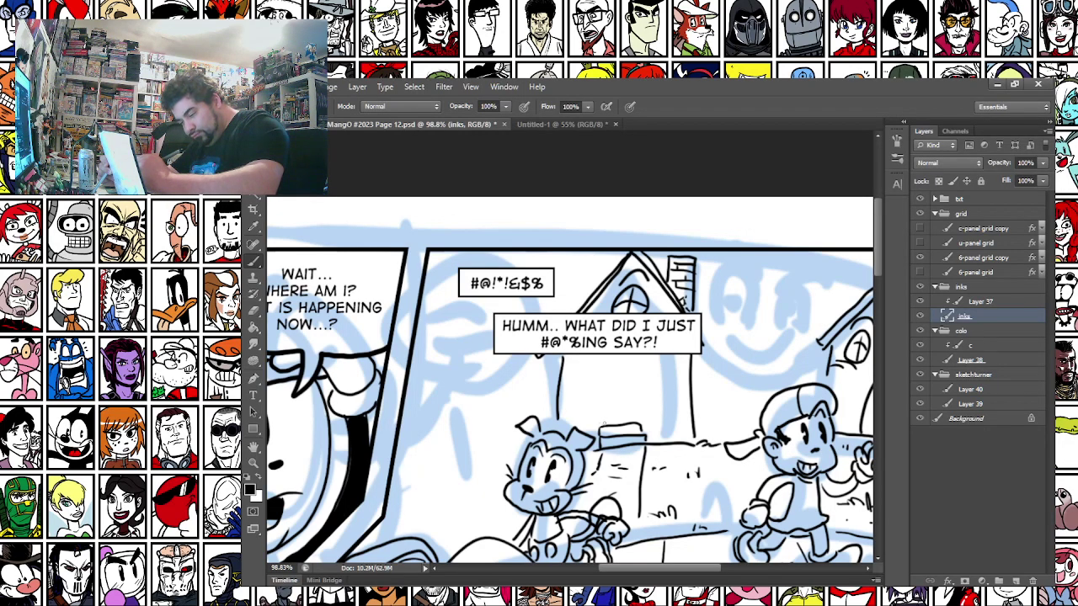
Ink an open arched door with knob and window on the second house, filling the doorway with dark hatching
{"action": "mouse_move", "coordinate": [611, 426]}
{"action": "left_mouse_down"}
{"action": "mouse_move", "coordinate": [590, 368]}
{"action": "mouse_move", "coordinate": [576, 425]}
{"action": "left_mouse_up"}
{"action": "left_click_drag", "start_coordinate": [576, 424], "coordinate": [608, 424]}
{"action": "mouse_move", "coordinate": [582, 395]}
{"action": "left_mouse_down"}
{"action": "mouse_move", "coordinate": [592, 372]}
{"action": "mouse_move", "coordinate": [600, 405]}
{"action": "left_mouse_up"}
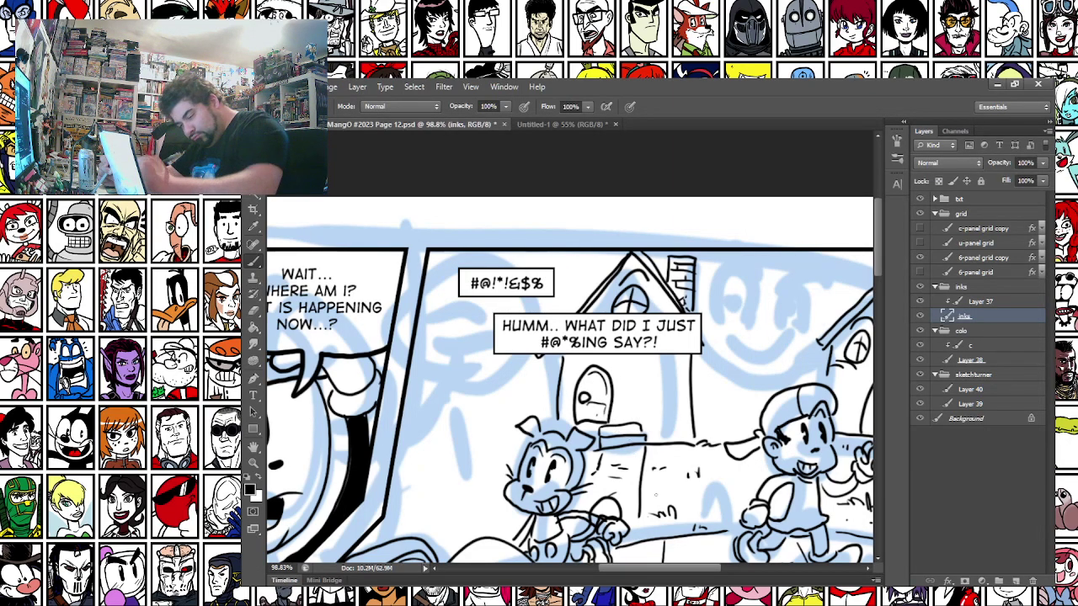
{"action": "left_click_drag", "start_coordinate": [619, 372], "coordinate": [634, 425]}
{"action": "mouse_move", "coordinate": [615, 384]}
{"action": "left_mouse_down"}
{"action": "mouse_move", "coordinate": [616, 416]}
{"action": "mouse_move", "coordinate": [636, 419]}
{"action": "left_mouse_up"}
Ink the sun's round face between the two houses with oval eyes, brows and a wide toothy grin
{"action": "mouse_move", "coordinate": [732, 254]}
{"action": "left_mouse_down"}
{"action": "mouse_move", "coordinate": [683, 287]}
{"action": "mouse_move", "coordinate": [689, 373]}
{"action": "mouse_move", "coordinate": [767, 379]}
{"action": "left_mouse_up"}
{"action": "left_click_drag", "start_coordinate": [791, 345], "coordinate": [810, 293]}
{"action": "mouse_move", "coordinate": [712, 326]}
{"action": "left_mouse_down"}
{"action": "mouse_move", "coordinate": [720, 293]}
{"action": "mouse_move", "coordinate": [713, 327]}
{"action": "mouse_move", "coordinate": [797, 298]}
{"action": "mouse_move", "coordinate": [756, 327]}
{"action": "left_mouse_up"}
{"action": "left_click_drag", "start_coordinate": [716, 293], "coordinate": [711, 322]}
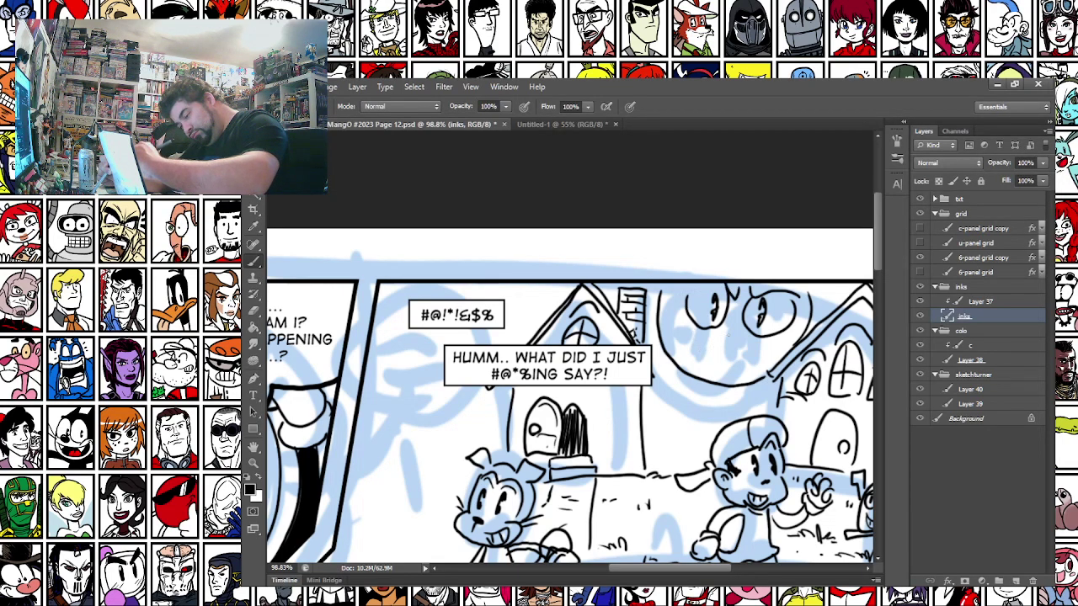
{"action": "mouse_move", "coordinate": [727, 331]}
{"action": "left_mouse_down"}
{"action": "mouse_move", "coordinate": [741, 337]}
{"action": "mouse_move", "coordinate": [665, 328]}
{"action": "left_mouse_up"}
{"action": "left_click_drag", "start_coordinate": [779, 337], "coordinate": [794, 341]}
{"action": "mouse_move", "coordinate": [676, 326]}
{"action": "left_mouse_down"}
{"action": "mouse_move", "coordinate": [788, 342]}
{"action": "mouse_move", "coordinate": [746, 372]}
{"action": "mouse_move", "coordinate": [787, 344]}
{"action": "mouse_move", "coordinate": [726, 367]}
{"action": "mouse_move", "coordinate": [751, 368]}
{"action": "left_mouse_up"}
{"action": "left_click_drag", "start_coordinate": [770, 340], "coordinate": [766, 360]}
{"action": "mouse_move", "coordinate": [709, 340]}
{"action": "left_mouse_down"}
{"action": "mouse_move", "coordinate": [703, 354]}
{"action": "mouse_move", "coordinate": [688, 347]}
{"action": "mouse_move", "coordinate": [739, 377]}
{"action": "left_mouse_up"}
Ink wavy rays around the sun's face and a picket fence between the two houses
{"action": "mouse_move", "coordinate": [666, 371]}
{"action": "left_mouse_down"}
{"action": "mouse_move", "coordinate": [657, 402]}
{"action": "mouse_move", "coordinate": [687, 370]}
{"action": "mouse_move", "coordinate": [721, 389]}
{"action": "mouse_move", "coordinate": [705, 426]}
{"action": "left_mouse_up"}
{"action": "left_click_drag", "start_coordinate": [721, 389], "coordinate": [716, 416]}
{"action": "left_click_drag", "start_coordinate": [755, 386], "coordinate": [764, 391]}
{"action": "left_click_drag", "start_coordinate": [741, 392], "coordinate": [754, 415]}
{"action": "left_click_drag", "start_coordinate": [763, 391], "coordinate": [770, 413]}
{"action": "left_click_drag", "start_coordinate": [821, 289], "coordinate": [841, 306]}
{"action": "left_click_drag", "start_coordinate": [822, 284], "coordinate": [849, 288]}
{"action": "left_click_drag", "start_coordinate": [653, 292], "coordinate": [652, 319]}
{"action": "mouse_move", "coordinate": [653, 309]}
{"action": "left_mouse_down"}
{"action": "mouse_move", "coordinate": [642, 317]}
{"action": "mouse_move", "coordinate": [657, 356]}
{"action": "mouse_move", "coordinate": [644, 339]}
{"action": "left_mouse_up"}
{"action": "mouse_move", "coordinate": [604, 290]}
{"action": "left_mouse_down"}
{"action": "mouse_move", "coordinate": [618, 305]}
{"action": "mouse_move", "coordinate": [676, 319]}
{"action": "left_mouse_up"}
{"action": "left_click_drag", "start_coordinate": [785, 325], "coordinate": [797, 332]}
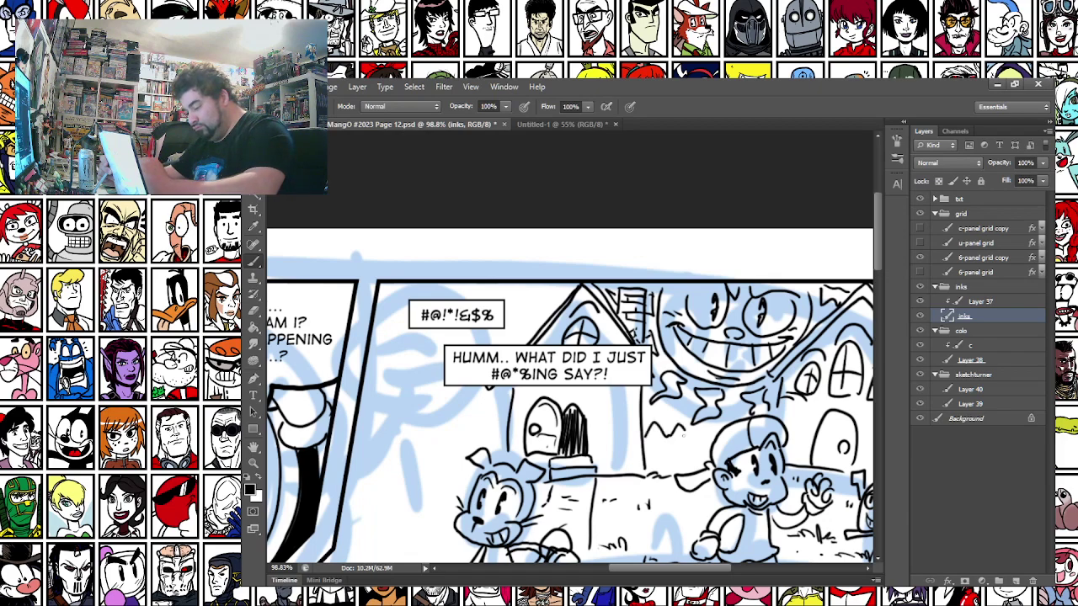
{"action": "mouse_move", "coordinate": [643, 440]}
{"action": "left_mouse_down"}
{"action": "mouse_move", "coordinate": [721, 430]}
{"action": "mouse_move", "coordinate": [659, 464]}
{"action": "mouse_move", "coordinate": [699, 467]}
{"action": "mouse_move", "coordinate": [689, 454]}
{"action": "mouse_move", "coordinate": [516, 432]}
{"action": "mouse_move", "coordinate": [876, 410]}
{"action": "left_mouse_up"}
{"action": "left_click_drag", "start_coordinate": [560, 471], "coordinate": [486, 435]}
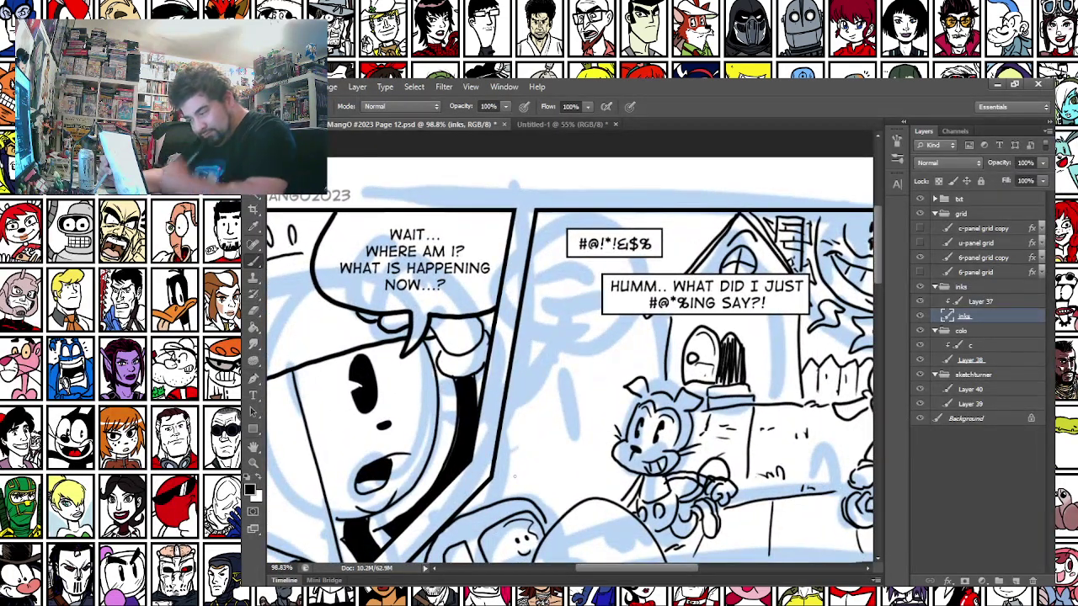
Ink a tree with a smiling face, straight trunk, spreading roots and hatched shadow beside the slanted panel border
{"action": "mouse_move", "coordinate": [524, 321]}
{"action": "left_mouse_down"}
{"action": "mouse_move", "coordinate": [593, 330]}
{"action": "mouse_move", "coordinate": [632, 286]}
{"action": "mouse_move", "coordinate": [628, 224]}
{"action": "mouse_move", "coordinate": [616, 217]}
{"action": "left_mouse_up"}
{"action": "left_click_drag", "start_coordinate": [544, 290], "coordinate": [571, 292]}
{"action": "left_click_drag", "start_coordinate": [551, 246], "coordinate": [558, 251]}
{"action": "left_click_drag", "start_coordinate": [583, 332], "coordinate": [578, 453]}
{"action": "left_click_drag", "start_coordinate": [546, 342], "coordinate": [539, 443]}
{"action": "left_click_drag", "start_coordinate": [514, 460], "coordinate": [602, 459]}
{"action": "mouse_move", "coordinate": [569, 433]}
{"action": "left_mouse_down"}
{"action": "mouse_move", "coordinate": [564, 447]}
{"action": "mouse_move", "coordinate": [567, 391]}
{"action": "mouse_move", "coordinate": [549, 446]}
{"action": "left_mouse_up"}
{"action": "left_click_drag", "start_coordinate": [556, 333], "coordinate": [575, 345]}
{"action": "left_click_drag", "start_coordinate": [551, 354], "coordinate": [585, 338]}
{"action": "left_click_drag", "start_coordinate": [559, 364], "coordinate": [587, 346]}
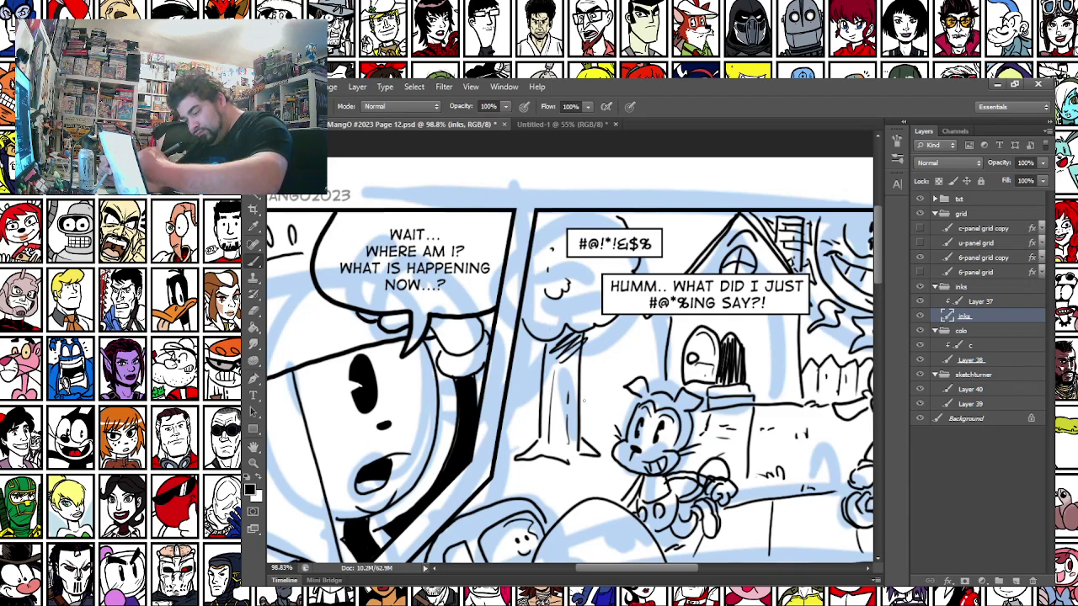
Ink the lawn edge, grass tufts and a picket fence behind the tree and beside the second house
{"action": "left_click_drag", "start_coordinate": [591, 405], "coordinate": [630, 400]}
{"action": "mouse_move", "coordinate": [539, 401]}
{"action": "left_mouse_down"}
{"action": "mouse_move", "coordinate": [517, 407]}
{"action": "mouse_move", "coordinate": [507, 430]}
{"action": "left_mouse_up"}
{"action": "left_click_drag", "start_coordinate": [515, 454], "coordinate": [503, 459]}
{"action": "mouse_move", "coordinate": [549, 488]}
{"action": "left_mouse_down"}
{"action": "mouse_move", "coordinate": [576, 480]}
{"action": "mouse_move", "coordinate": [504, 483]}
{"action": "left_mouse_up"}
{"action": "left_click_drag", "start_coordinate": [577, 364], "coordinate": [664, 354]}
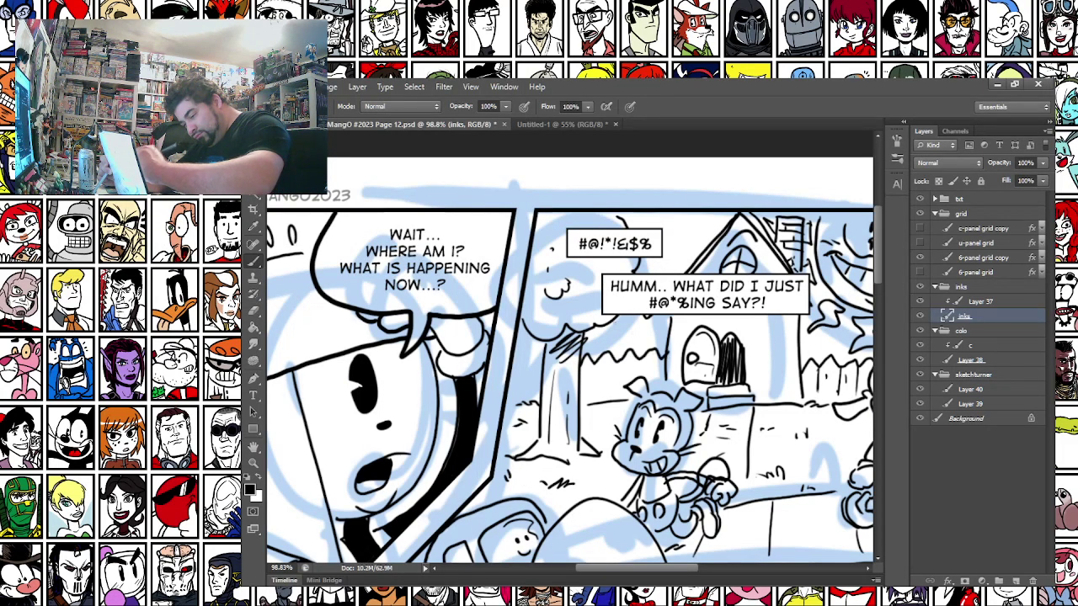
{"action": "mouse_move", "coordinate": [537, 356]}
{"action": "left_mouse_down"}
{"action": "mouse_move", "coordinate": [513, 369]}
{"action": "mouse_move", "coordinate": [526, 399]}
{"action": "left_mouse_up"}
{"action": "mouse_move", "coordinate": [596, 366]}
{"action": "left_mouse_down"}
{"action": "mouse_move", "coordinate": [596, 397]}
{"action": "mouse_move", "coordinate": [639, 371]}
{"action": "mouse_move", "coordinate": [658, 373]}
{"action": "left_mouse_up"}
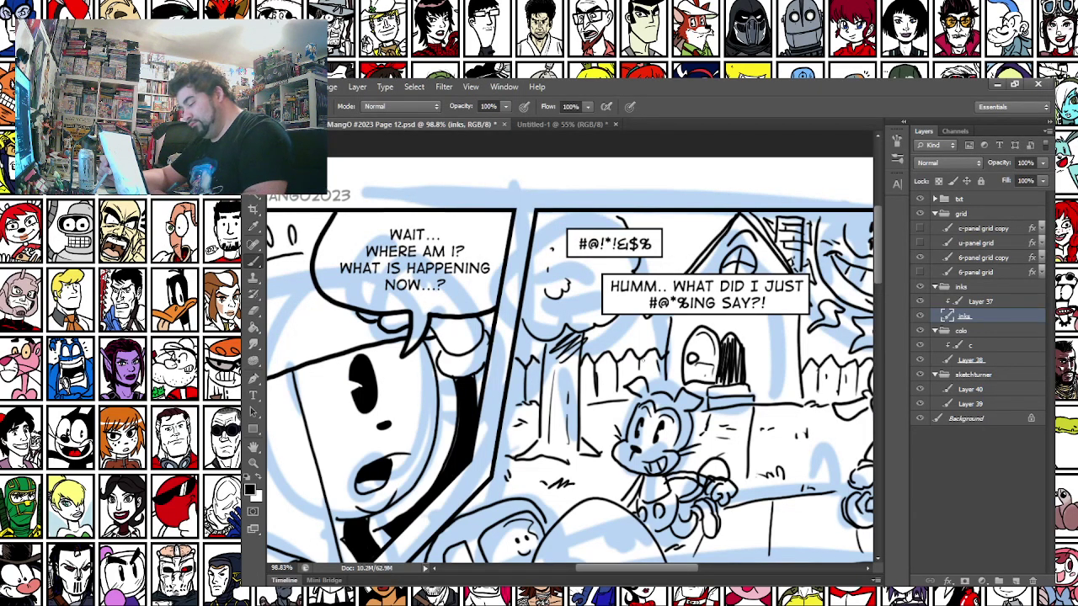
Adjust the brush and fill the animal character's ears, back of the head, torso, arms and tail solid black
{"action": "left_click_drag", "start_coordinate": [536, 465], "coordinate": [337, 266]}
{"action": "left_click_drag", "start_coordinate": [453, 462], "coordinate": [581, 413]}
{"action": "left_click_drag", "start_coordinate": [441, 432], "coordinate": [421, 444]}
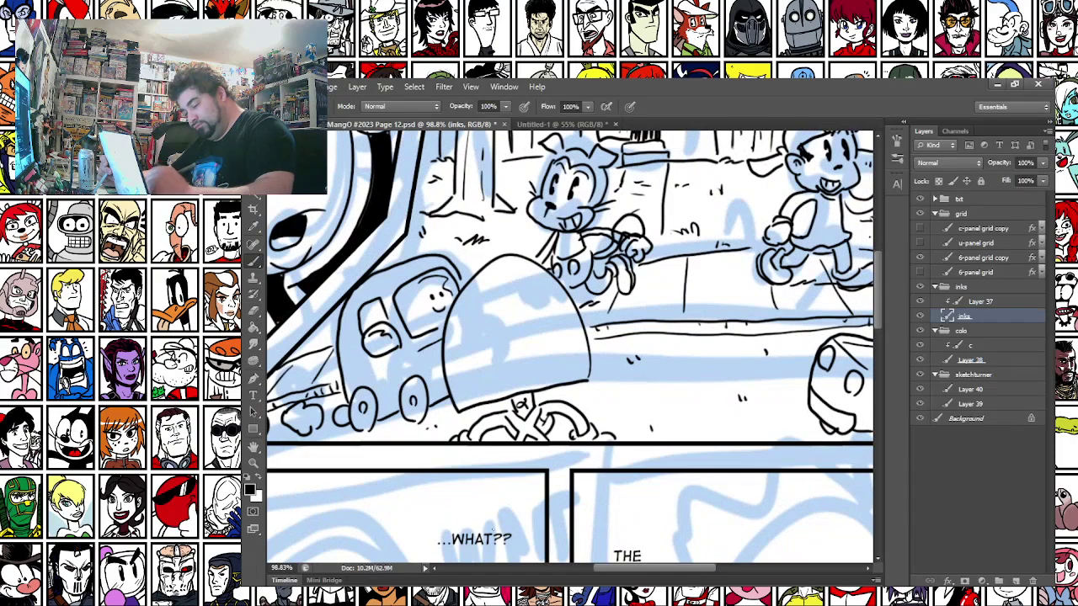
{"action": "right_click", "coordinate": [465, 345]}
{"action": "left_click_drag", "start_coordinate": [386, 366], "coordinate": [429, 474]}
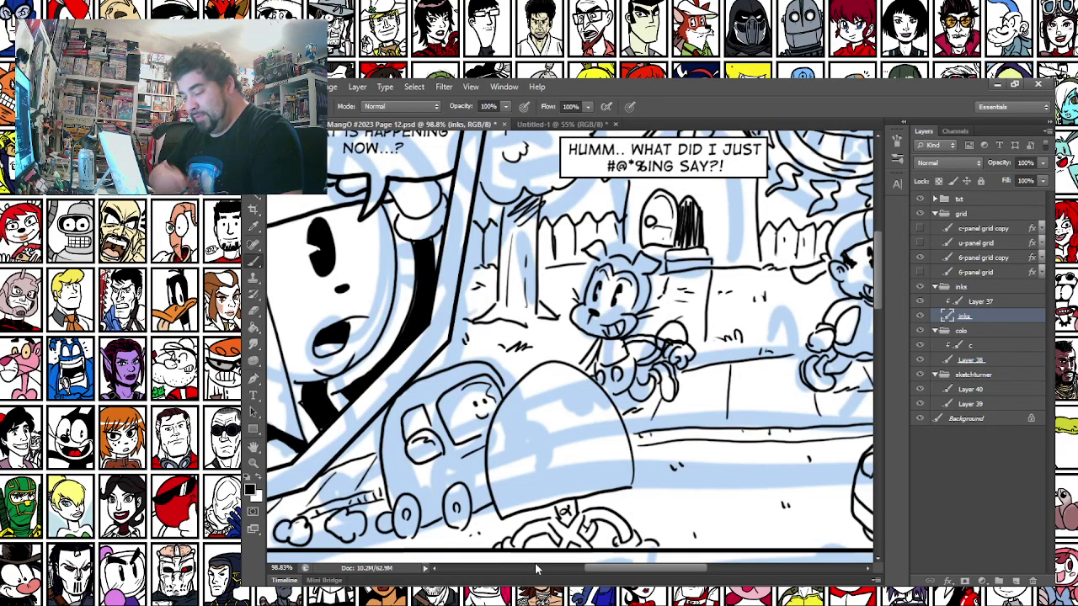
{"action": "left_click_drag", "start_coordinate": [610, 282], "coordinate": [450, 269]}
{"action": "right_click", "coordinate": [451, 270]}
{"action": "left_click", "coordinate": [462, 301]}
{"action": "left_click", "coordinate": [425, 231]}
{"action": "mouse_move", "coordinate": [428, 233]}
{"action": "left_mouse_down"}
{"action": "mouse_move", "coordinate": [489, 257]}
{"action": "mouse_move", "coordinate": [478, 297]}
{"action": "mouse_move", "coordinate": [467, 283]}
{"action": "mouse_move", "coordinate": [443, 332]}
{"action": "mouse_move", "coordinate": [442, 346]}
{"action": "mouse_move", "coordinate": [456, 344]}
{"action": "mouse_move", "coordinate": [439, 334]}
{"action": "mouse_move", "coordinate": [419, 349]}
{"action": "mouse_move", "coordinate": [447, 330]}
{"action": "mouse_move", "coordinate": [504, 332]}
{"action": "mouse_move", "coordinate": [463, 341]}
{"action": "mouse_move", "coordinate": [491, 347]}
{"action": "mouse_move", "coordinate": [508, 316]}
{"action": "left_mouse_up"}
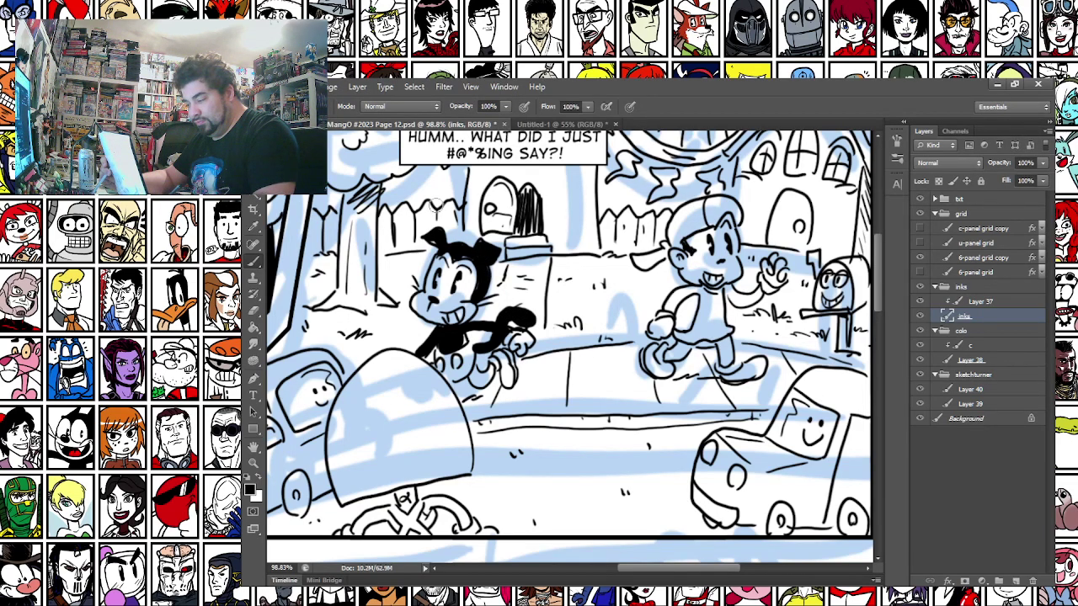
Fill the waving character's legs and the crossed limbs beneath the dome-headed figure solid black
{"action": "mouse_move", "coordinate": [661, 359]}
{"action": "left_mouse_down"}
{"action": "mouse_move", "coordinate": [686, 347]}
{"action": "mouse_move", "coordinate": [726, 367]}
{"action": "left_mouse_up"}
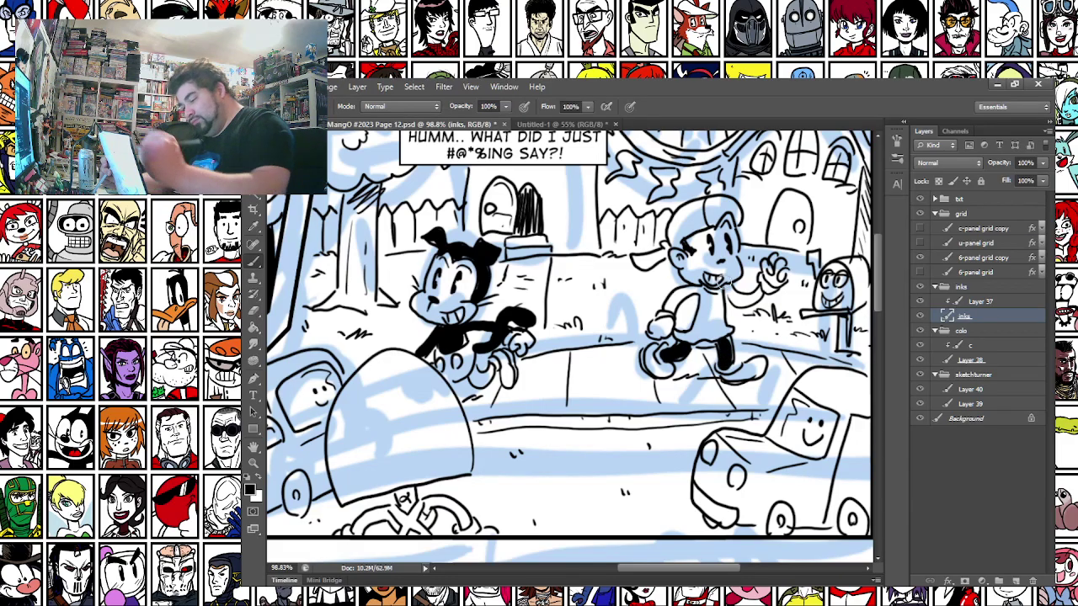
{"action": "left_click_drag", "start_coordinate": [338, 417], "coordinate": [410, 355]}
{"action": "left_click_drag", "start_coordinate": [282, 472], "coordinate": [412, 397]}
{"action": "mouse_move", "coordinate": [566, 384]}
{"action": "left_mouse_down"}
{"action": "mouse_move", "coordinate": [608, 367]}
{"action": "mouse_move", "coordinate": [628, 386]}
{"action": "mouse_move", "coordinate": [613, 357]}
{"action": "mouse_move", "coordinate": [621, 346]}
{"action": "mouse_move", "coordinate": [638, 375]}
{"action": "mouse_move", "coordinate": [646, 349]}
{"action": "mouse_move", "coordinate": [672, 351]}
{"action": "mouse_move", "coordinate": [684, 379]}
{"action": "left_mouse_up"}
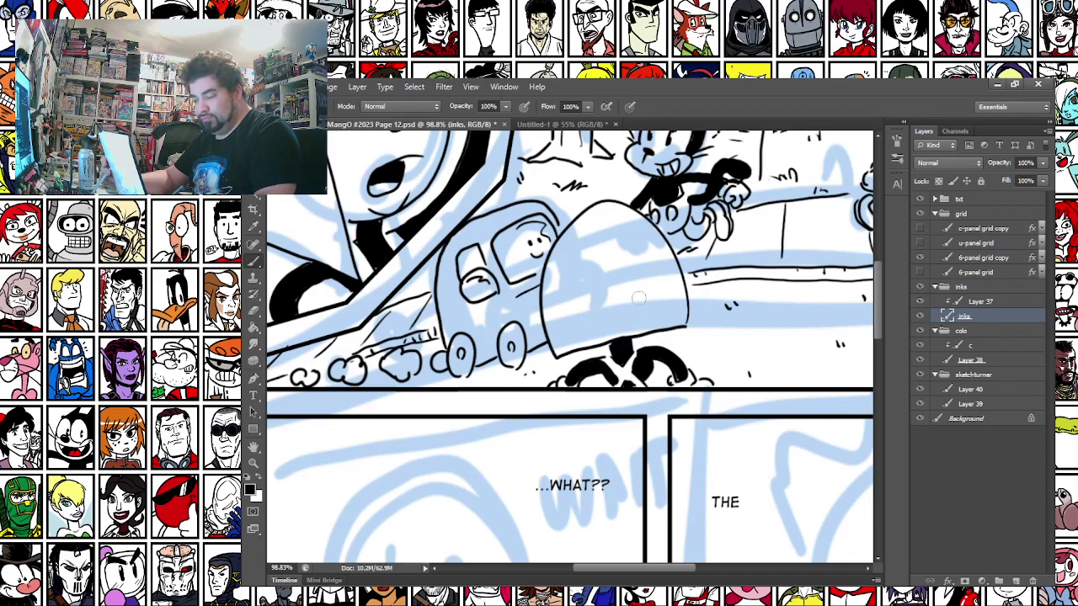
Adjust the brush and ink highlight strokes along the inside of the dome
{"action": "right_click", "coordinate": [475, 279]}
{"action": "left_click", "coordinate": [597, 413]}
{"action": "mouse_move", "coordinate": [582, 229]}
{"action": "left_mouse_down"}
{"action": "mouse_move", "coordinate": [630, 243]}
{"action": "mouse_move", "coordinate": [644, 265]}
{"action": "left_mouse_up"}
{"action": "left_click_drag", "start_coordinate": [646, 284], "coordinate": [652, 299]}
Ink a tailed speech balloon around "...WHAT??" and two linked balloons with a tail around "THE" and "HECK!!"
{"action": "left_click_drag", "start_coordinate": [456, 399], "coordinate": [350, 562]}
{"action": "left_click_drag", "start_coordinate": [271, 432], "coordinate": [507, 132]}
{"action": "left_click_drag", "start_coordinate": [400, 530], "coordinate": [484, 227]}
{"action": "left_click_drag", "start_coordinate": [700, 173], "coordinate": [475, 367]}
{"action": "right_click", "coordinate": [563, 297]}
{"action": "left_click", "coordinate": [586, 451]}
{"action": "key", "text": "Return"}
{"action": "mouse_move", "coordinate": [563, 297]}
{"action": "left_mouse_down"}
{"action": "mouse_move", "coordinate": [550, 333]}
{"action": "mouse_move", "coordinate": [578, 295]}
{"action": "mouse_move", "coordinate": [524, 273]}
{"action": "mouse_move", "coordinate": [569, 234]}
{"action": "mouse_move", "coordinate": [619, 261]}
{"action": "mouse_move", "coordinate": [590, 287]}
{"action": "left_mouse_up"}
{"action": "mouse_move", "coordinate": [706, 421]}
{"action": "left_mouse_down"}
{"action": "mouse_move", "coordinate": [506, 431]}
{"action": "mouse_move", "coordinate": [584, 438]}
{"action": "left_mouse_up"}
{"action": "mouse_move", "coordinate": [510, 318]}
{"action": "left_mouse_down"}
{"action": "mouse_move", "coordinate": [528, 346]}
{"action": "mouse_move", "coordinate": [545, 278]}
{"action": "mouse_move", "coordinate": [504, 270]}
{"action": "mouse_move", "coordinate": [481, 295]}
{"action": "mouse_move", "coordinate": [504, 316]}
{"action": "left_mouse_up"}
{"action": "mouse_move", "coordinate": [514, 357]}
{"action": "left_mouse_down"}
{"action": "mouse_move", "coordinate": [496, 379]}
{"action": "mouse_move", "coordinate": [510, 407]}
{"action": "mouse_move", "coordinate": [552, 411]}
{"action": "mouse_move", "coordinate": [573, 388]}
{"action": "mouse_move", "coordinate": [554, 351]}
{"action": "mouse_move", "coordinate": [528, 334]}
{"action": "mouse_move", "coordinate": [534, 363]}
{"action": "mouse_move", "coordinate": [575, 384]}
{"action": "mouse_move", "coordinate": [554, 410]}
{"action": "left_mouse_up"}
{"action": "key", "text": "ctrl+z"}
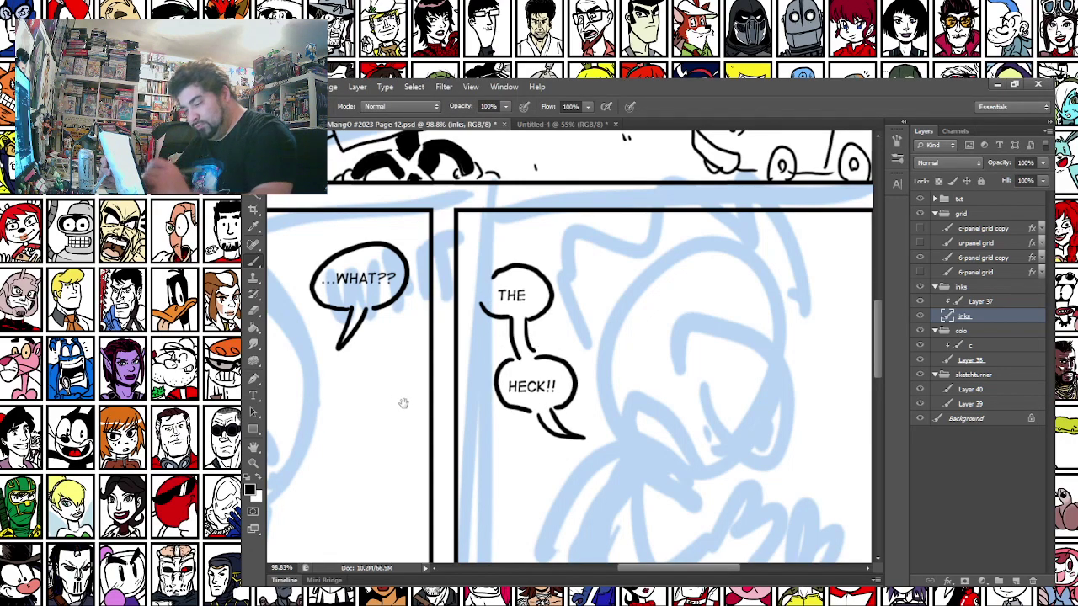
Add two new layers between the txt and grid groups
{"action": "left_click_drag", "start_coordinate": [396, 400], "coordinate": [491, 455]}
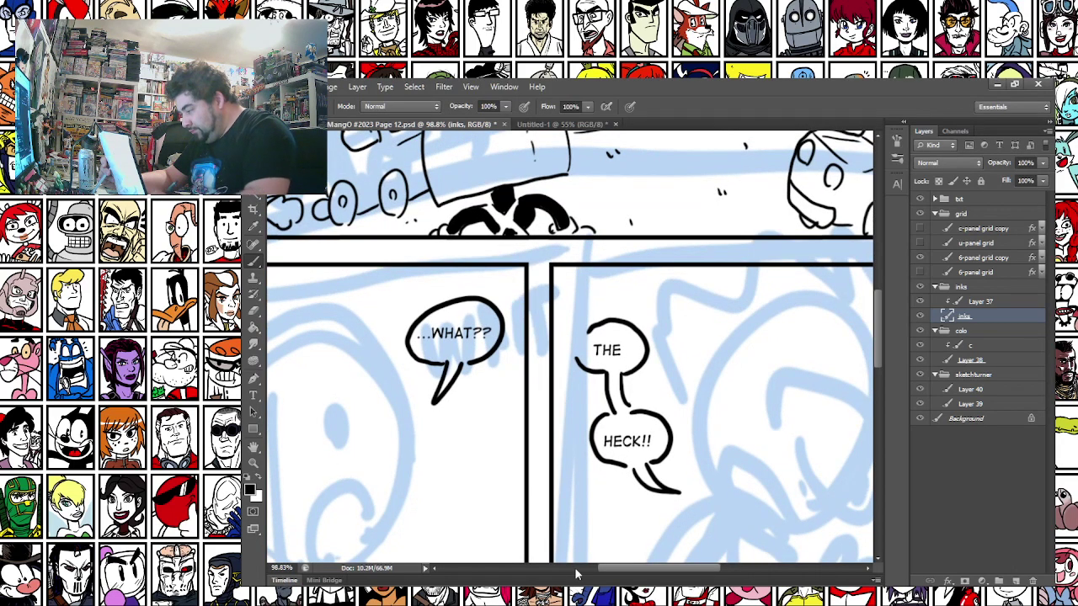
{"action": "left_click", "coordinate": [960, 214]}
{"action": "left_click", "coordinate": [1015, 581]}
{"action": "left_click_drag", "start_coordinate": [961, 229], "coordinate": [958, 208]}
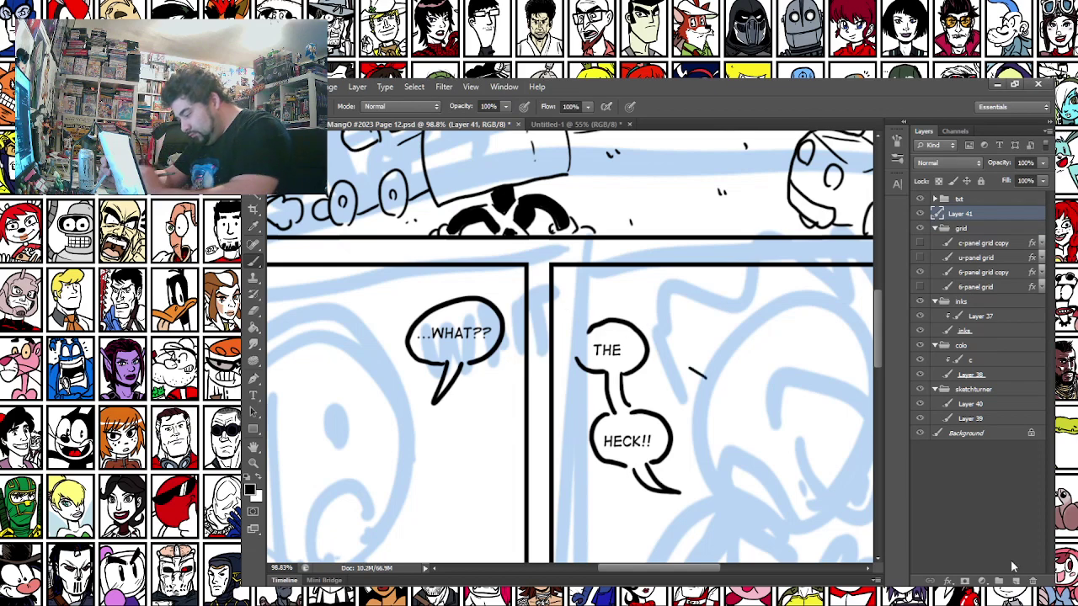
{"action": "left_click", "coordinate": [1015, 581]}
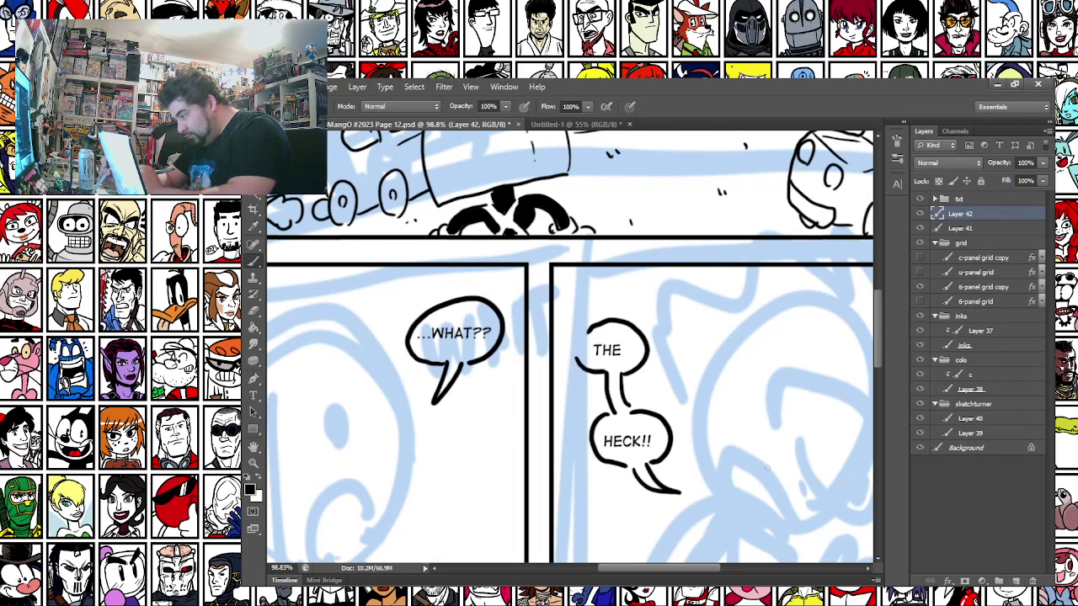
Ink a two-line connector across the gutter joining the "...WHAT??" balloon to the "THE" balloon on Layer 42
{"action": "left_click_drag", "start_coordinate": [504, 331], "coordinate": [587, 334]}
{"action": "left_click_drag", "start_coordinate": [497, 341], "coordinate": [579, 354]}
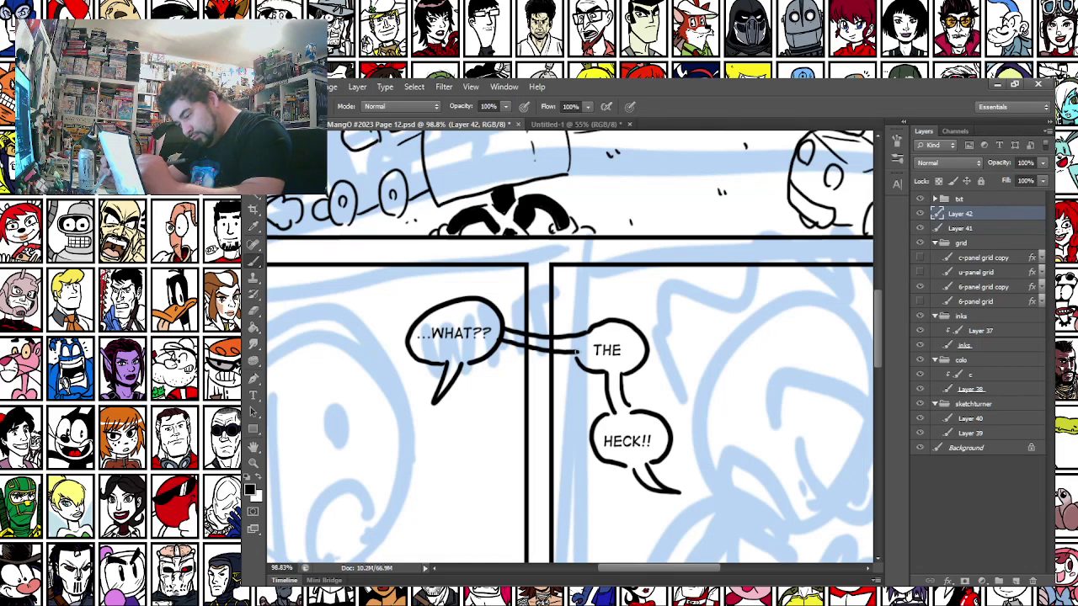
{"action": "key", "text": "ctrl+z"}
{"action": "left_click_drag", "start_coordinate": [497, 340], "coordinate": [579, 352]}
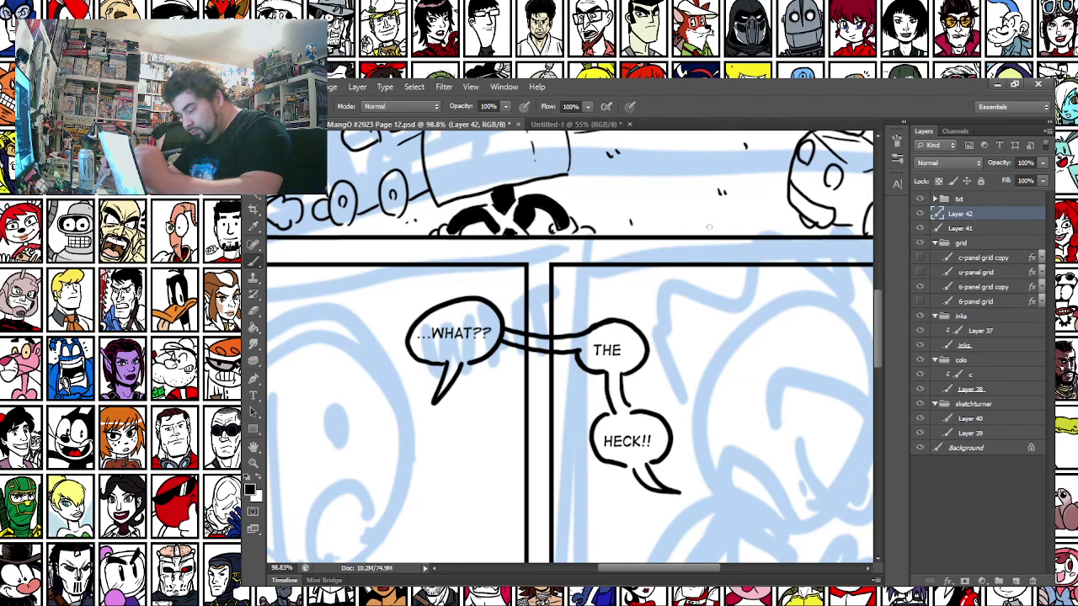
Paint the inside of the balloon connector white on Layer 41 to cover the panel borders crossing it
{"action": "key", "text": "alt+bracketleft"}
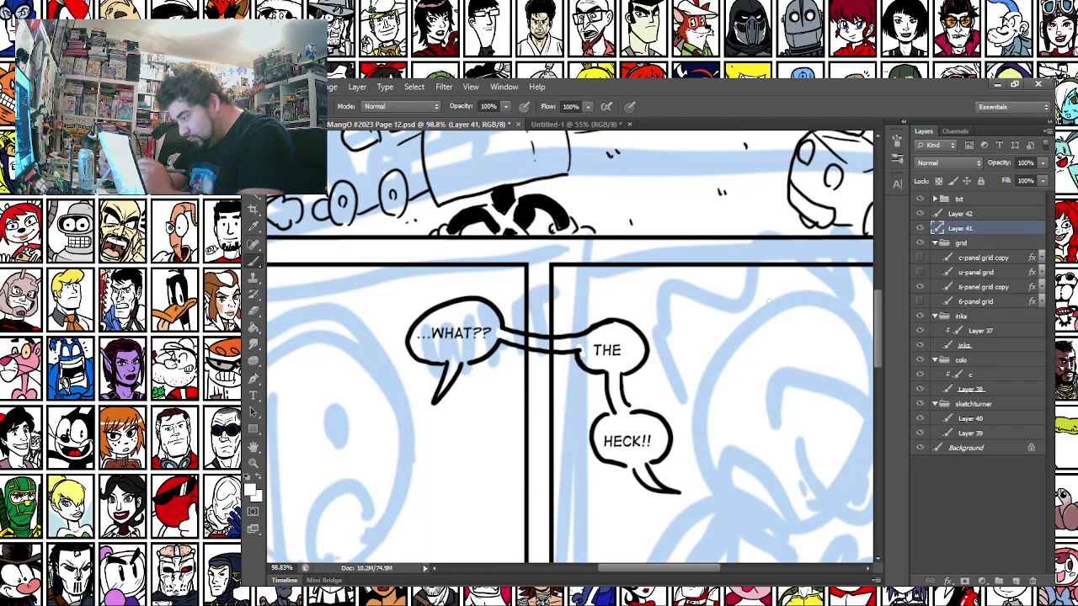
{"action": "key", "text": "alt+bracketright"}
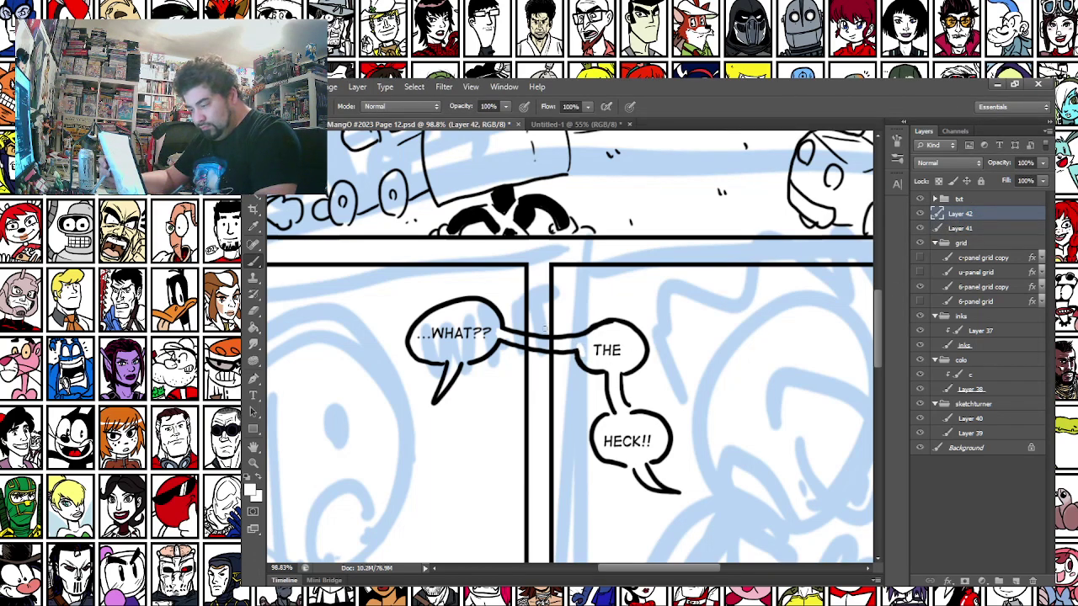
{"action": "left_click", "coordinate": [965, 227]}
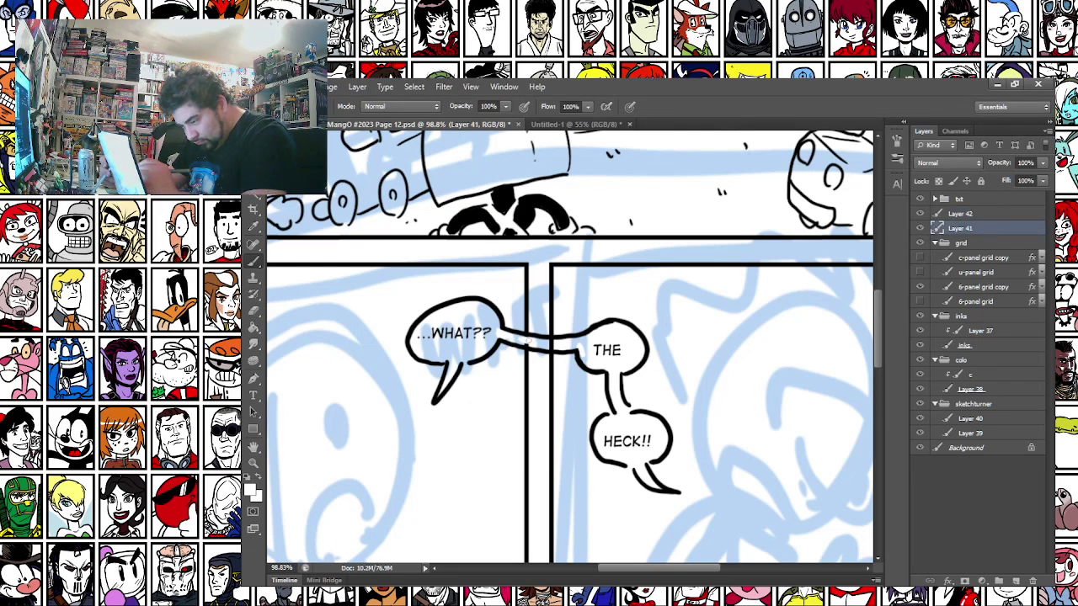
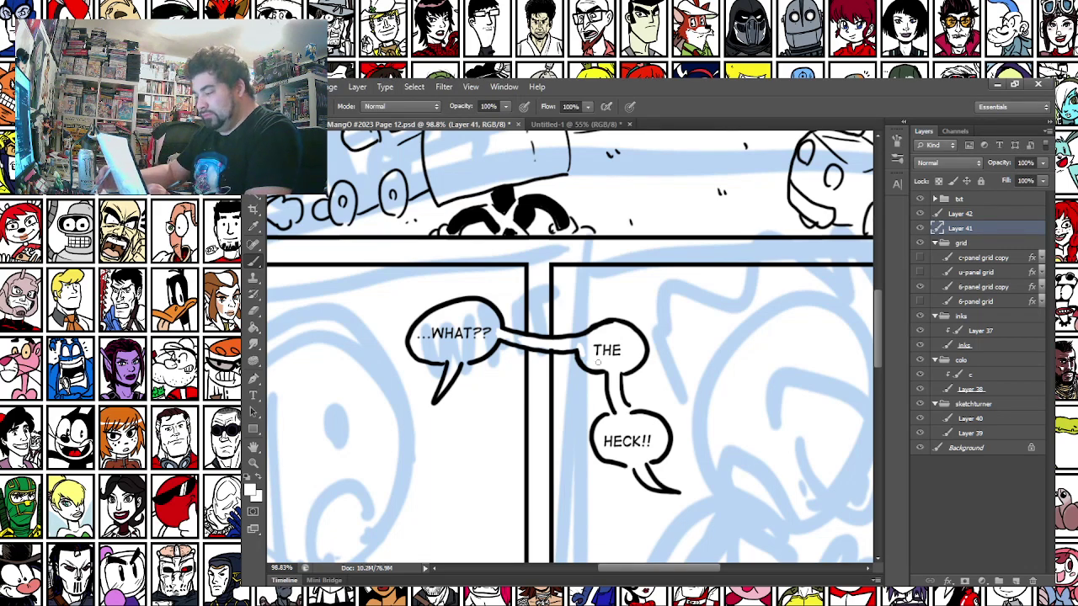
Switch to the inks layer with a black brush and ink the hood outline and face opening beside the "...WHAT??" balloon
{"action": "left_click_drag", "start_coordinate": [409, 469], "coordinate": [626, 269]}
{"action": "left_click_drag", "start_coordinate": [588, 454], "coordinate": [370, 379]}
{"action": "left_click", "coordinate": [962, 346]}
{"action": "left_click", "coordinate": [247, 478]}
{"action": "right_click", "coordinate": [620, 257]}
{"action": "mouse_move", "coordinate": [562, 349]}
{"action": "left_mouse_down"}
{"action": "mouse_move", "coordinate": [589, 343]}
{"action": "mouse_move", "coordinate": [605, 360]}
{"action": "mouse_move", "coordinate": [572, 391]}
{"action": "mouse_move", "coordinate": [582, 413]}
{"action": "mouse_move", "coordinate": [617, 425]}
{"action": "mouse_move", "coordinate": [652, 408]}
{"action": "mouse_move", "coordinate": [650, 376]}
{"action": "mouse_move", "coordinate": [608, 360]}
{"action": "left_mouse_up"}
{"action": "mouse_move", "coordinate": [524, 328]}
{"action": "left_mouse_down"}
{"action": "mouse_move", "coordinate": [373, 408]}
{"action": "mouse_move", "coordinate": [617, 453]}
{"action": "left_mouse_up"}
{"action": "mouse_move", "coordinate": [271, 283]}
{"action": "left_mouse_down"}
{"action": "mouse_move", "coordinate": [421, 298]}
{"action": "mouse_move", "coordinate": [430, 282]}
{"action": "left_mouse_up"}
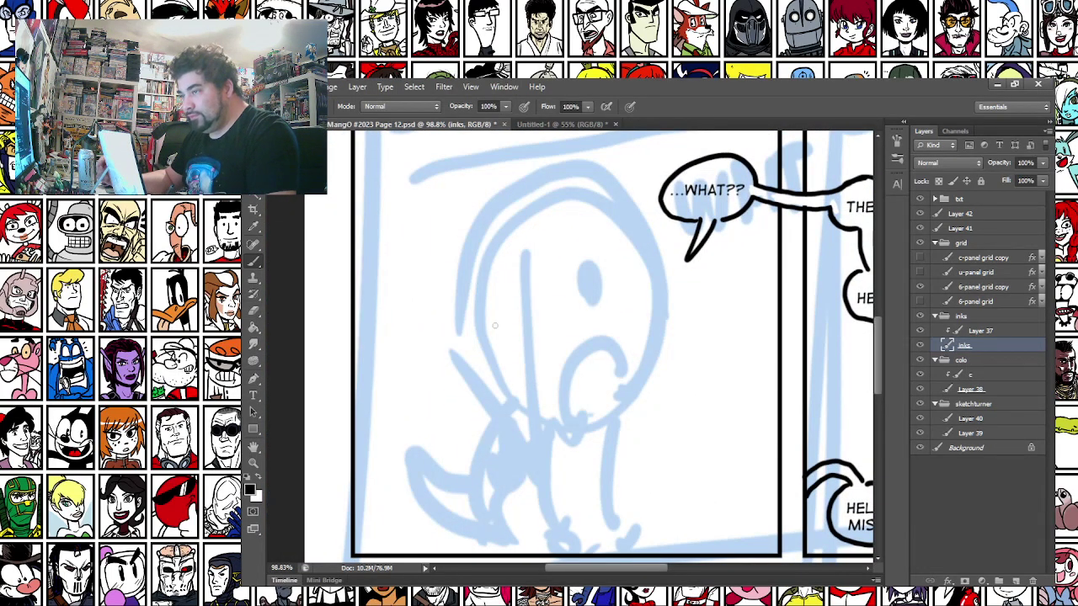
{"action": "mouse_move", "coordinate": [489, 310]}
{"action": "left_mouse_down"}
{"action": "mouse_move", "coordinate": [472, 208]}
{"action": "mouse_move", "coordinate": [484, 306]}
{"action": "left_mouse_up"}
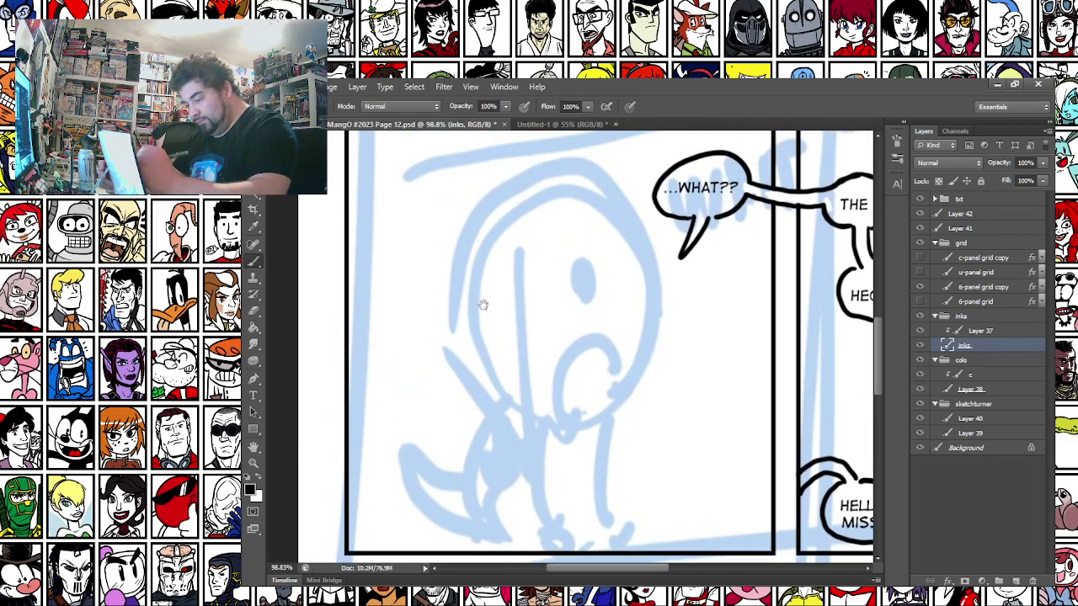
{"action": "left_click_drag", "start_coordinate": [515, 253], "coordinate": [667, 233]}
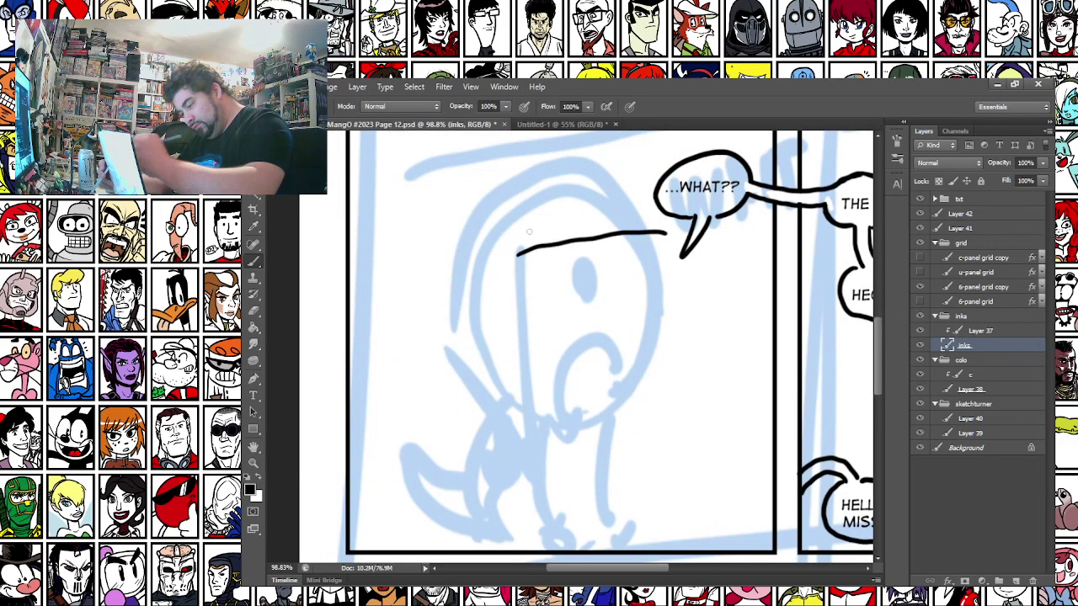
{"action": "mouse_move", "coordinate": [520, 252]}
{"action": "left_mouse_down"}
{"action": "mouse_move", "coordinate": [556, 455]}
{"action": "mouse_move", "coordinate": [503, 439]}
{"action": "mouse_move", "coordinate": [434, 379]}
{"action": "mouse_move", "coordinate": [425, 354]}
{"action": "mouse_move", "coordinate": [438, 243]}
{"action": "mouse_move", "coordinate": [543, 156]}
{"action": "mouse_move", "coordinate": [640, 177]}
{"action": "left_mouse_up"}
Ink the hooded character's open mouth with its tongue, the chin curve and the far cheek line
{"action": "mouse_move", "coordinate": [647, 240]}
{"action": "left_mouse_down"}
{"action": "mouse_move", "coordinate": [655, 345]}
{"action": "mouse_move", "coordinate": [619, 405]}
{"action": "mouse_move", "coordinate": [565, 432]}
{"action": "mouse_move", "coordinate": [616, 365]}
{"action": "mouse_move", "coordinate": [562, 372]}
{"action": "mouse_move", "coordinate": [576, 426]}
{"action": "mouse_move", "coordinate": [619, 360]}
{"action": "mouse_move", "coordinate": [557, 377]}
{"action": "mouse_move", "coordinate": [569, 432]}
{"action": "mouse_move", "coordinate": [612, 411]}
{"action": "left_mouse_up"}
{"action": "key", "text": "ctrl+z"}
{"action": "key", "text": "ctrl+z"}
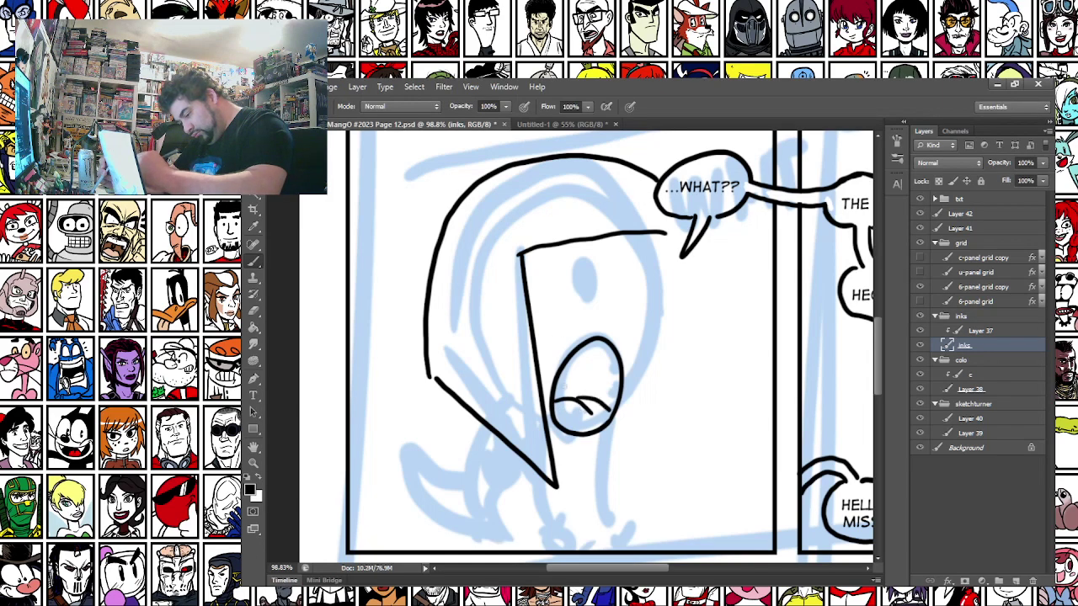
{"action": "mouse_move", "coordinate": [546, 428]}
{"action": "left_mouse_down"}
{"action": "mouse_move", "coordinate": [614, 433]}
{"action": "mouse_move", "coordinate": [628, 396]}
{"action": "left_mouse_up"}
{"action": "mouse_move", "coordinate": [658, 236]}
{"action": "left_mouse_down"}
{"action": "mouse_move", "coordinate": [661, 332]}
{"action": "mouse_move", "coordinate": [628, 416]}
{"action": "left_mouse_up"}
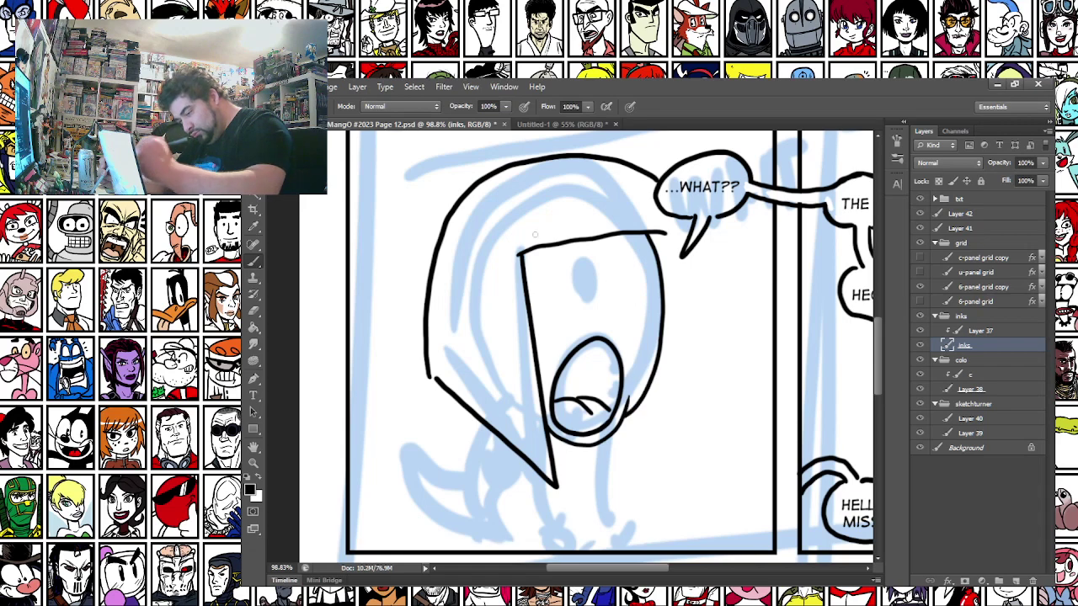
Ink the hooded character's eye as a solid black oval and cut a small white highlight into it
{"action": "mouse_move", "coordinate": [599, 319]}
{"action": "left_mouse_down"}
{"action": "mouse_move", "coordinate": [600, 274]}
{"action": "mouse_move", "coordinate": [578, 287]}
{"action": "mouse_move", "coordinate": [593, 260]}
{"action": "mouse_move", "coordinate": [598, 315]}
{"action": "mouse_move", "coordinate": [582, 258]}
{"action": "left_mouse_up"}
{"action": "key", "text": "ctrl+z"}
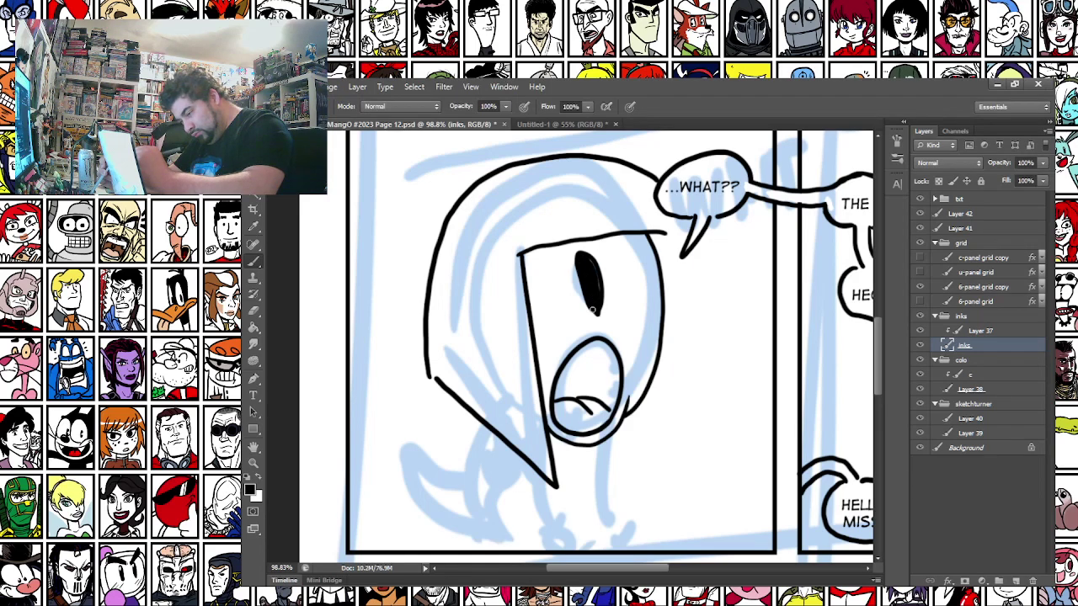
{"action": "right_click", "coordinate": [533, 258]}
{"action": "key", "text": "Return"}
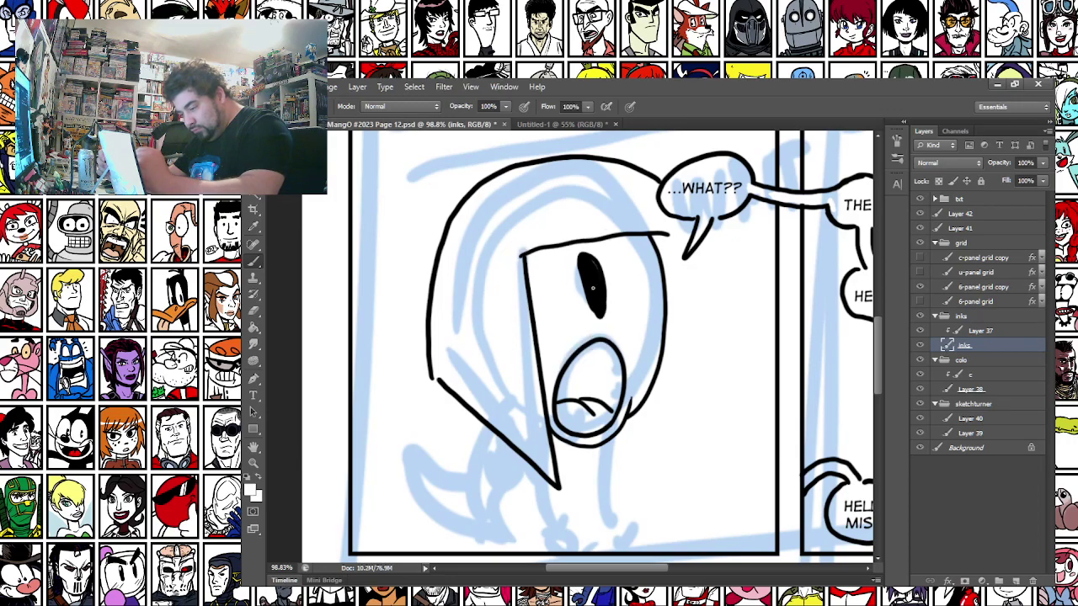
{"action": "left_click_drag", "start_coordinate": [485, 280], "coordinate": [405, 497]}
{"action": "left_click_drag", "start_coordinate": [687, 219], "coordinate": [837, 451]}
{"action": "left_click", "coordinate": [247, 478]}
Pick the 15 px round brush and ink a short thick nose mark between the eye and the mouth
{"action": "mouse_move", "coordinate": [437, 433]}
{"action": "left_mouse_down"}
{"action": "mouse_move", "coordinate": [431, 349]}
{"action": "mouse_move", "coordinate": [365, 39]}
{"action": "left_mouse_up"}
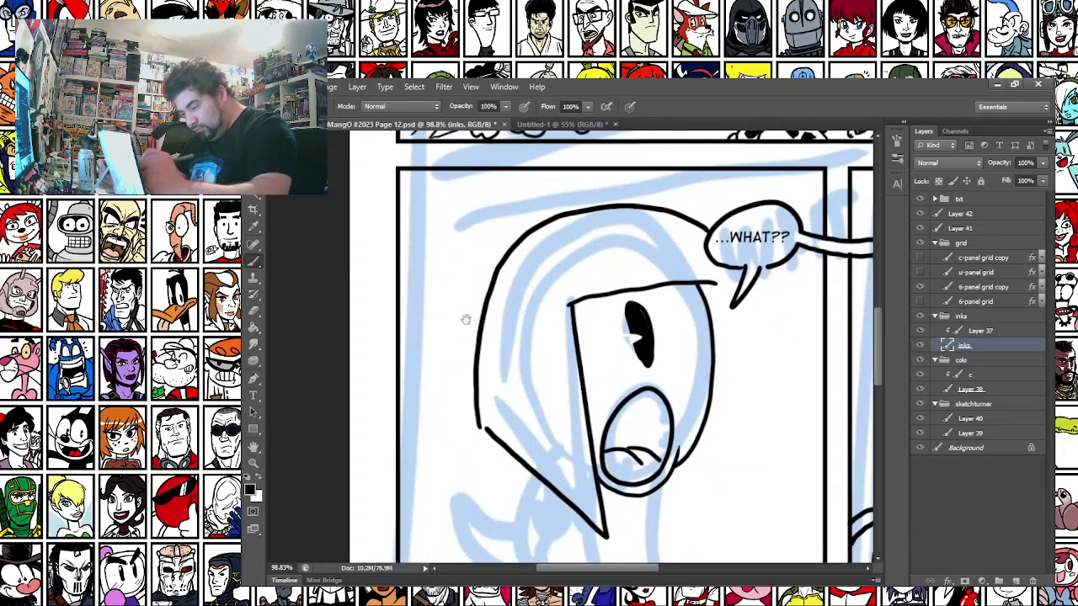
{"action": "right_click", "coordinate": [674, 339]}
{"action": "left_click", "coordinate": [734, 491]}
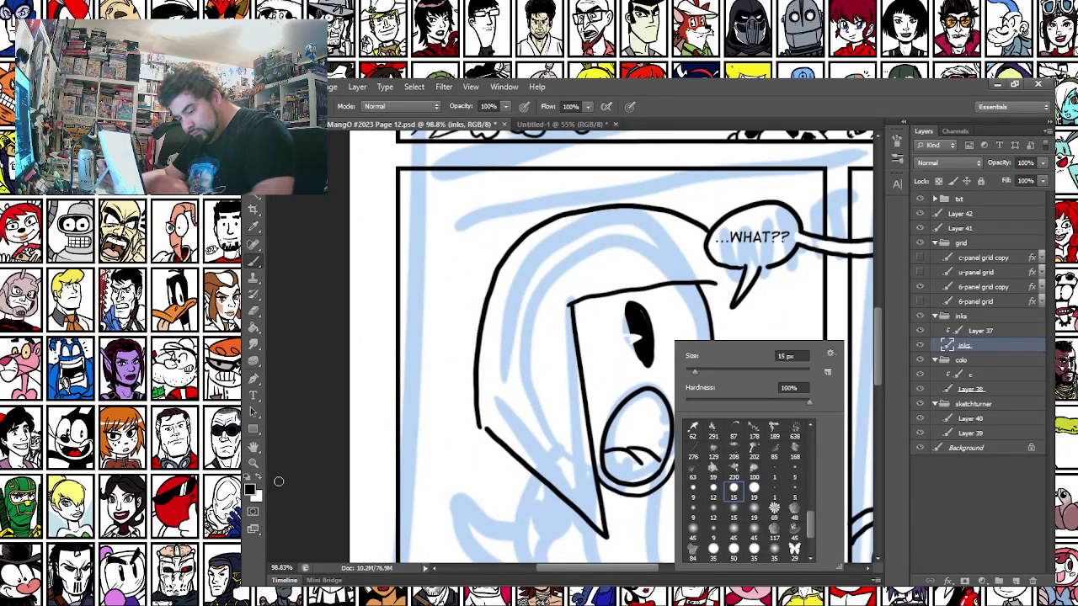
{"action": "left_click", "coordinate": [651, 377]}
{"action": "left_click_drag", "start_coordinate": [651, 376], "coordinate": [663, 377]}
Switch to the 5 px brush and ink the first arm hanging beneath the hood's pointed corner
{"action": "right_click", "coordinate": [566, 323]}
{"action": "left_click", "coordinate": [689, 454]}
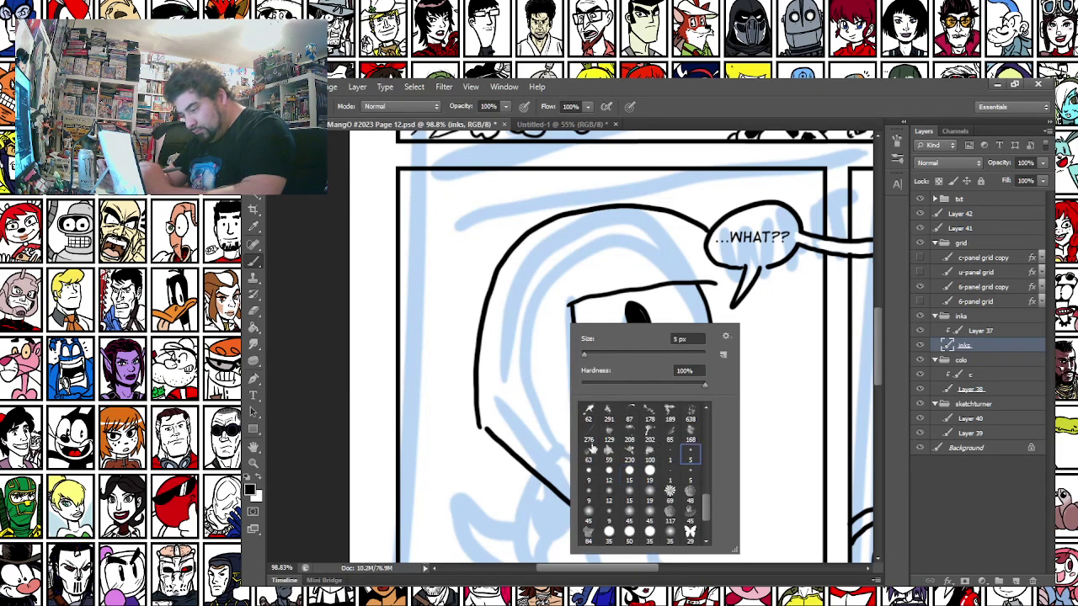
{"action": "left_click", "coordinate": [247, 478]}
{"action": "mouse_move", "coordinate": [489, 373]}
{"action": "left_mouse_down"}
{"action": "mouse_move", "coordinate": [412, 258]}
{"action": "mouse_move", "coordinate": [435, 210]}
{"action": "left_mouse_up"}
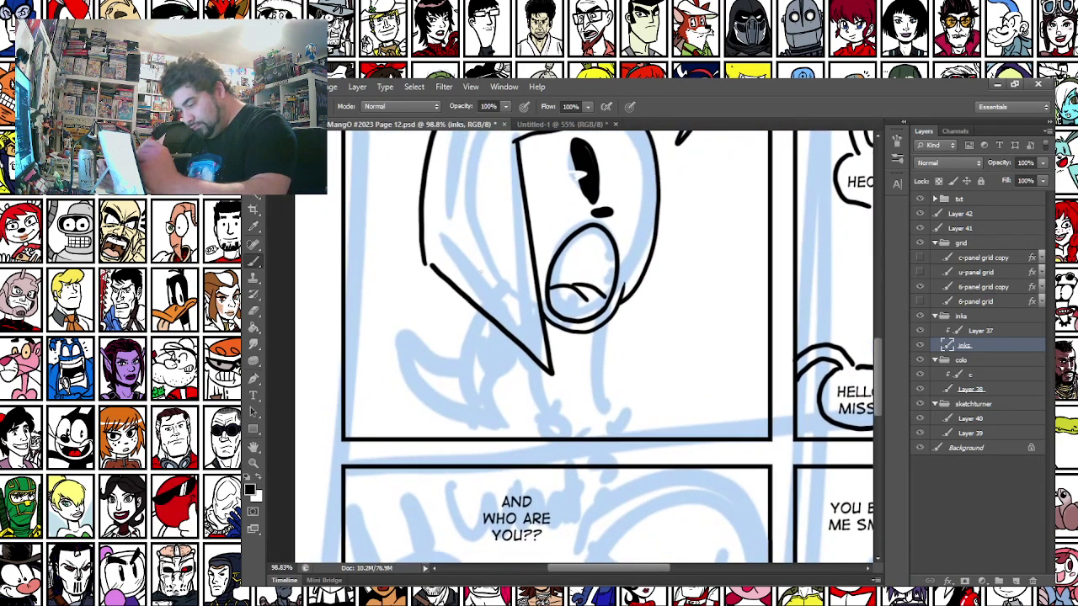
{"action": "mouse_move", "coordinate": [528, 355]}
{"action": "left_mouse_down"}
{"action": "mouse_move", "coordinate": [537, 414]}
{"action": "mouse_move", "coordinate": [545, 401]}
{"action": "mouse_move", "coordinate": [534, 425]}
{"action": "mouse_move", "coordinate": [565, 415]}
{"action": "left_mouse_up"}
{"action": "key", "text": "ctrl+z"}
{"action": "scroll", "coordinate": [610, 455], "scroll_direction": "up", "scroll_amount": 1}
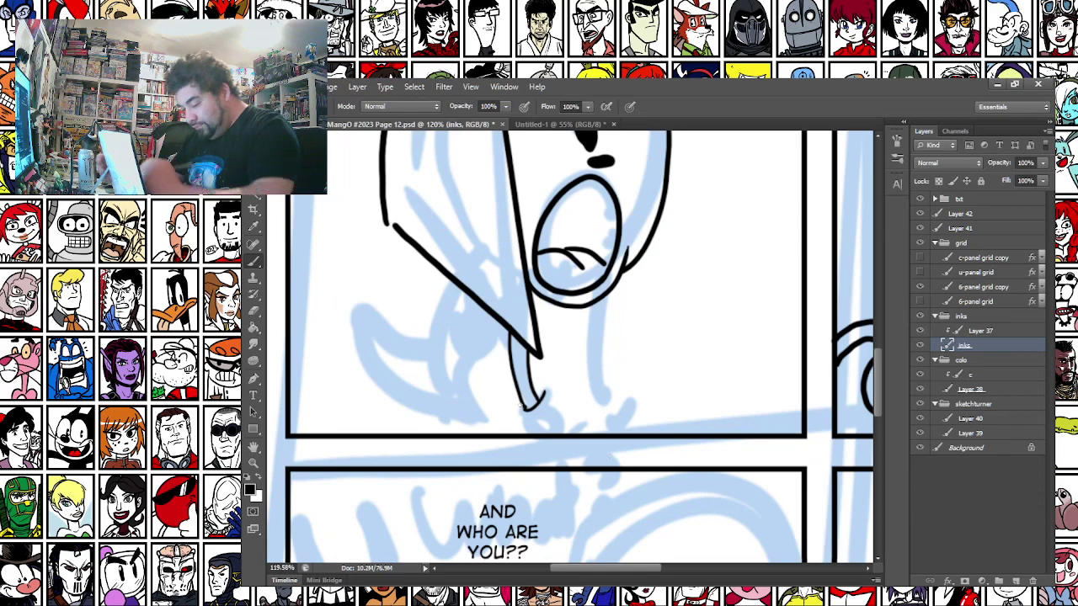
Ink the first arm's cuffed glove, then the second arm with its cuffed glove and small oval knuckle marks
{"action": "mouse_move", "coordinate": [520, 403]}
{"action": "left_mouse_down"}
{"action": "mouse_move", "coordinate": [516, 428]}
{"action": "mouse_move", "coordinate": [564, 402]}
{"action": "left_mouse_up"}
{"action": "mouse_move", "coordinate": [519, 434]}
{"action": "left_mouse_down"}
{"action": "mouse_move", "coordinate": [564, 395]}
{"action": "mouse_move", "coordinate": [578, 431]}
{"action": "left_mouse_up"}
{"action": "mouse_move", "coordinate": [603, 297]}
{"action": "left_mouse_down"}
{"action": "mouse_move", "coordinate": [620, 389]}
{"action": "mouse_move", "coordinate": [588, 335]}
{"action": "mouse_move", "coordinate": [600, 397]}
{"action": "mouse_move", "coordinate": [626, 376]}
{"action": "mouse_move", "coordinate": [608, 413]}
{"action": "mouse_move", "coordinate": [636, 367]}
{"action": "mouse_move", "coordinate": [615, 371]}
{"action": "left_mouse_up"}
{"action": "key", "text": "ctrl+alt+z"}
{"action": "key", "text": "ctrl+alt+z"}
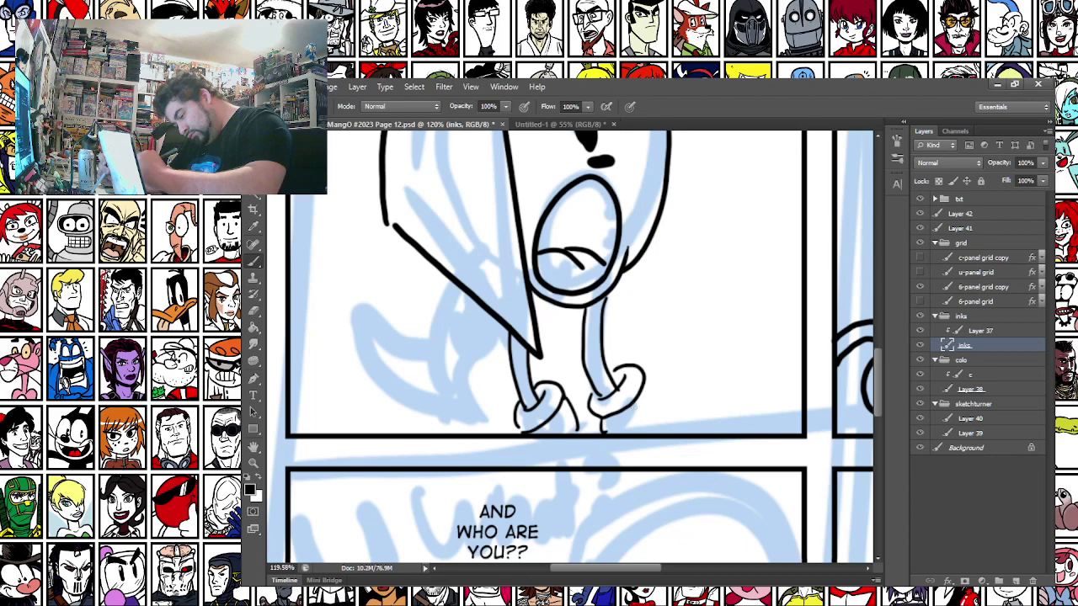
{"action": "left_click_drag", "start_coordinate": [645, 392], "coordinate": [659, 431]}
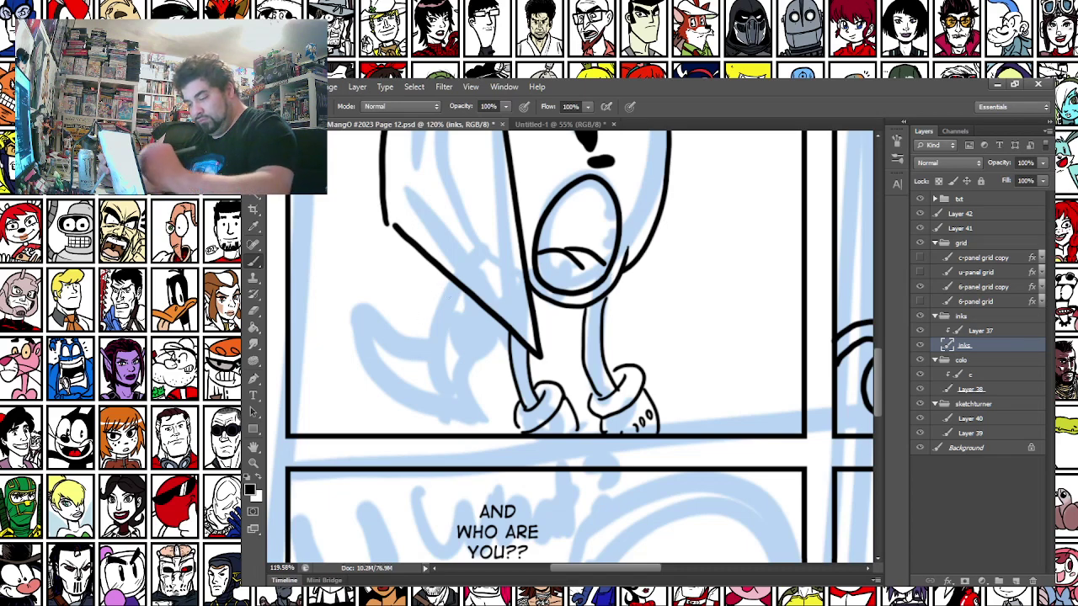
Ink the bent torso with its strap lines and the flared, pointed garment with leg lines behind the arms
{"action": "left_click_drag", "start_coordinate": [461, 289], "coordinate": [440, 348]}
{"action": "left_click_drag", "start_coordinate": [506, 329], "coordinate": [477, 379]}
{"action": "left_click_drag", "start_coordinate": [442, 345], "coordinate": [479, 377]}
{"action": "mouse_move", "coordinate": [438, 339]}
{"action": "left_mouse_down"}
{"action": "mouse_move", "coordinate": [426, 356]}
{"action": "mouse_move", "coordinate": [355, 305]}
{"action": "mouse_move", "coordinate": [392, 414]}
{"action": "mouse_move", "coordinate": [450, 428]}
{"action": "left_mouse_up"}
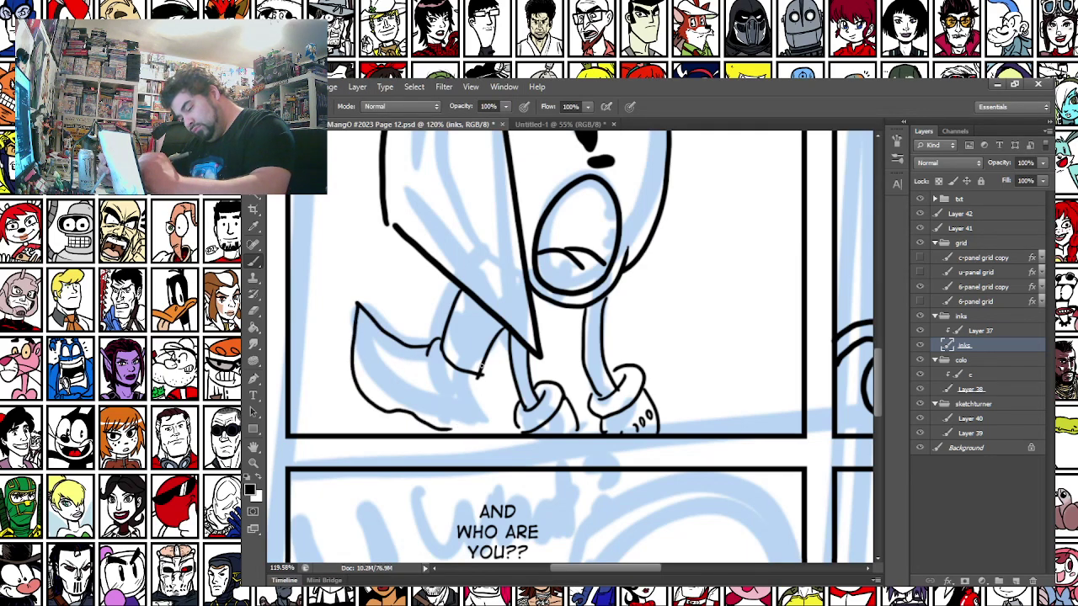
{"action": "left_click_drag", "start_coordinate": [488, 377], "coordinate": [559, 382]}
{"action": "left_click_drag", "start_coordinate": [452, 428], "coordinate": [515, 432]}
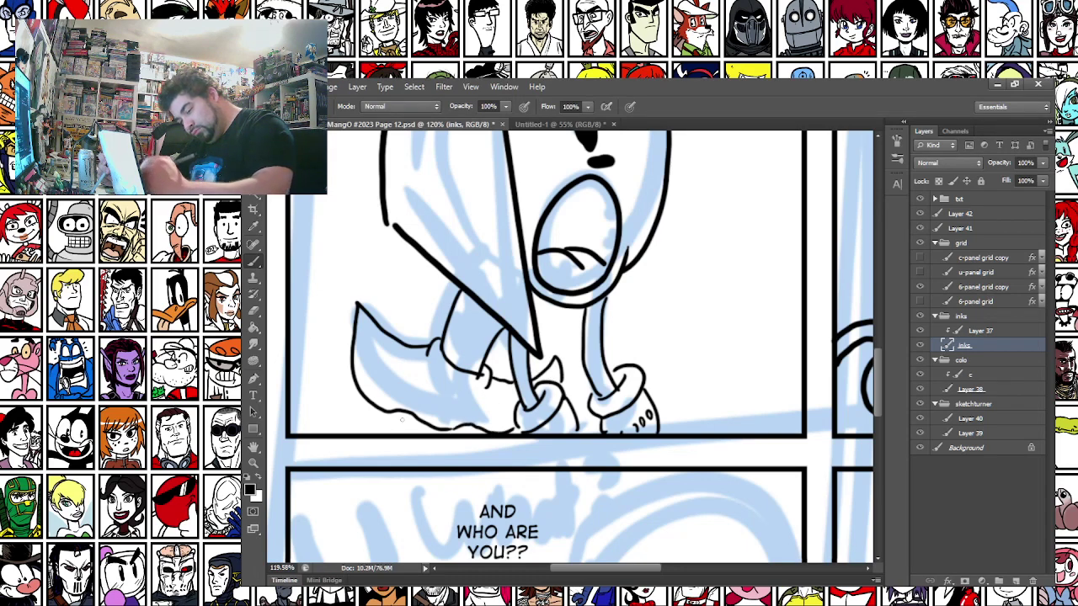
{"action": "left_click_drag", "start_coordinate": [413, 416], "coordinate": [420, 433]}
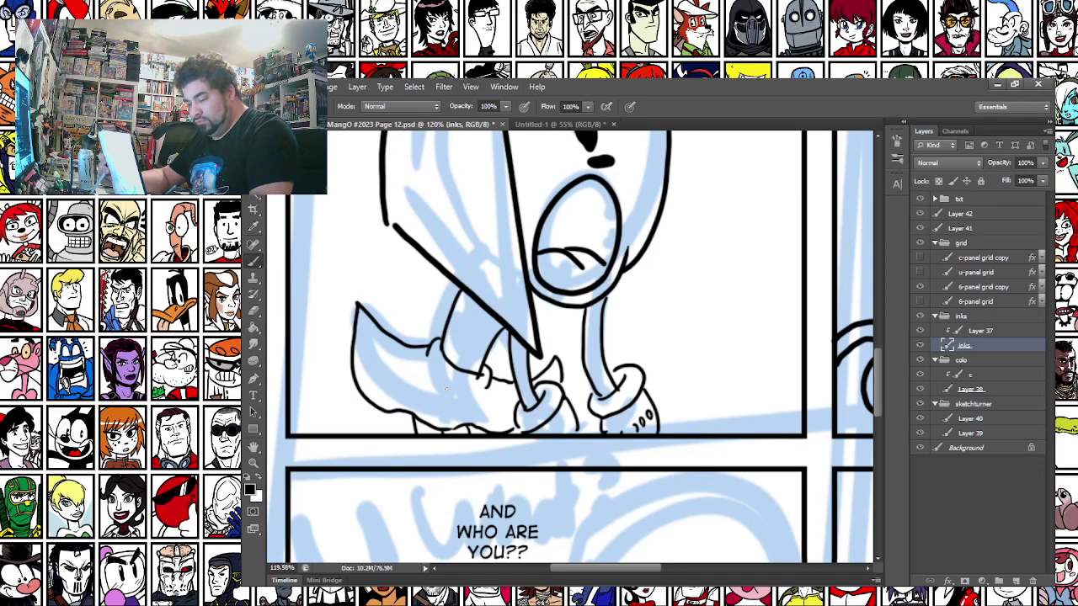
{"action": "mouse_move", "coordinate": [492, 315]}
{"action": "left_mouse_down"}
{"action": "mouse_move", "coordinate": [472, 340]}
{"action": "mouse_move", "coordinate": [455, 365]}
{"action": "left_mouse_up"}
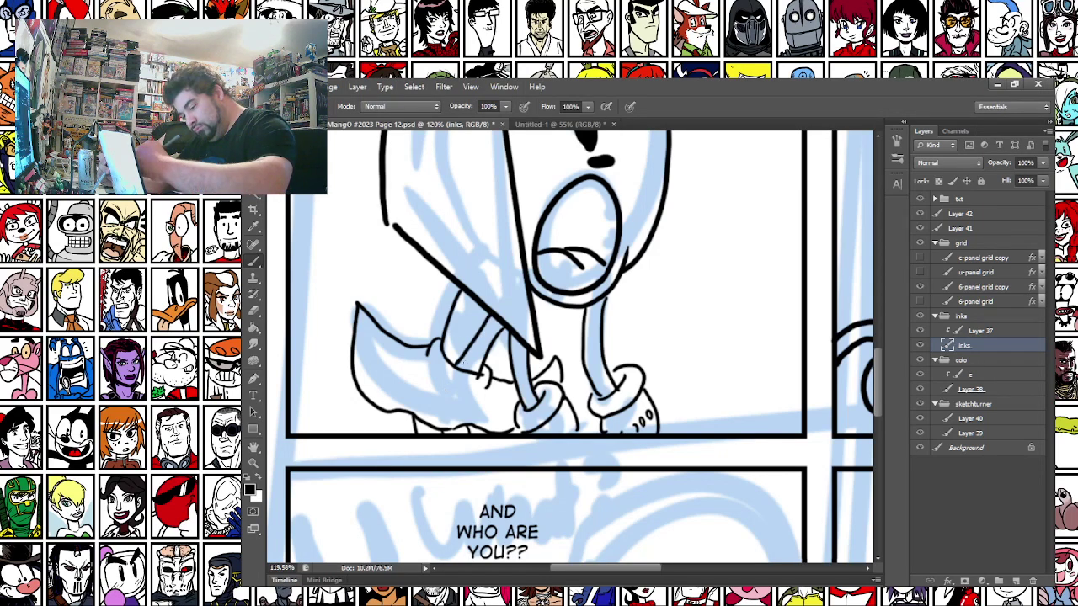
{"action": "left_click_drag", "start_coordinate": [504, 326], "coordinate": [473, 364]}
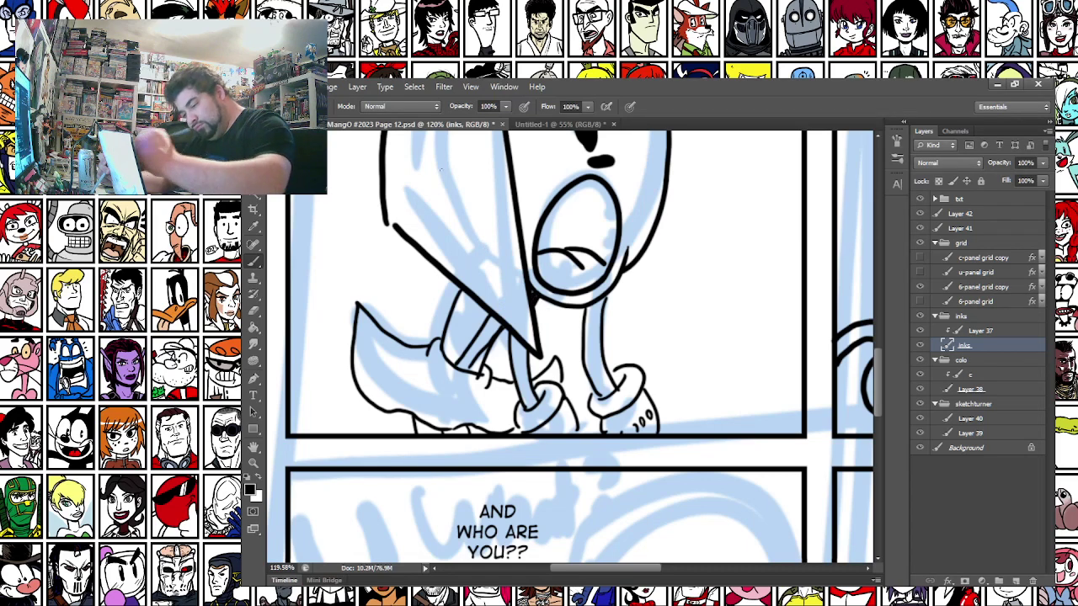
Ink thin surprise marks radiating around the outside of the hooded head
{"action": "left_click_drag", "start_coordinate": [421, 259], "coordinate": [396, 465]}
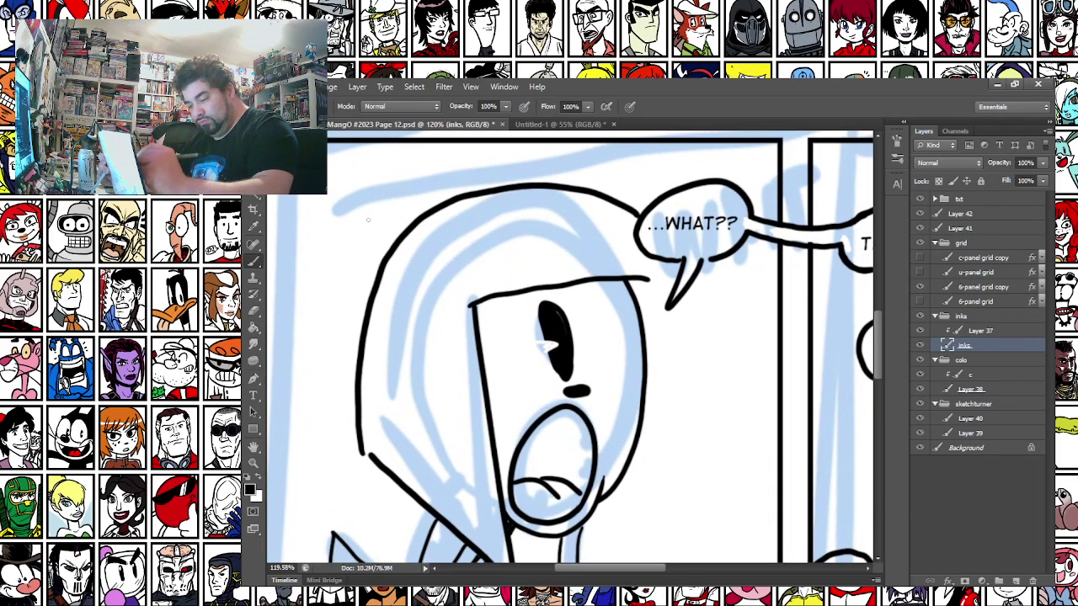
{"action": "mouse_move", "coordinate": [359, 205]}
{"action": "left_mouse_down"}
{"action": "mouse_move", "coordinate": [340, 208]}
{"action": "mouse_move", "coordinate": [380, 280]}
{"action": "left_mouse_up"}
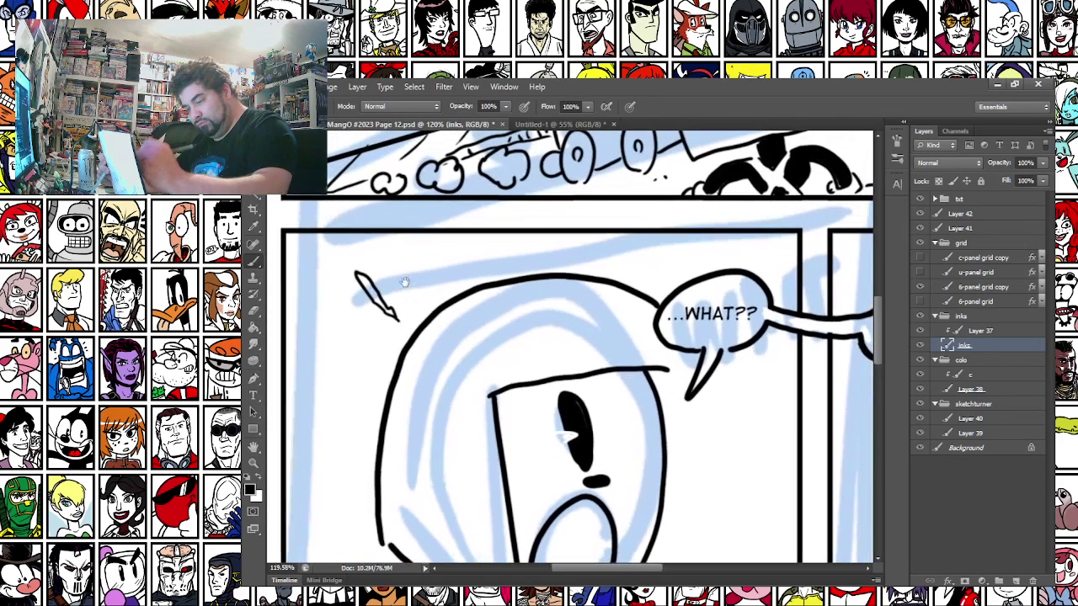
{"action": "mouse_move", "coordinate": [451, 277]}
{"action": "left_mouse_down"}
{"action": "mouse_move", "coordinate": [414, 239]}
{"action": "mouse_move", "coordinate": [450, 281]}
{"action": "left_mouse_up"}
{"action": "mouse_move", "coordinate": [358, 404]}
{"action": "left_mouse_down"}
{"action": "mouse_move", "coordinate": [313, 384]}
{"action": "mouse_move", "coordinate": [325, 399]}
{"action": "mouse_move", "coordinate": [364, 403]}
{"action": "left_mouse_up"}
{"action": "mouse_move", "coordinate": [359, 504]}
{"action": "left_mouse_down"}
{"action": "mouse_move", "coordinate": [304, 541]}
{"action": "mouse_move", "coordinate": [364, 504]}
{"action": "left_mouse_up"}
{"action": "mouse_move", "coordinate": [691, 447]}
{"action": "left_mouse_down"}
{"action": "mouse_move", "coordinate": [768, 454]}
{"action": "mouse_move", "coordinate": [691, 449]}
{"action": "left_mouse_up"}
Ink the hood's far edge behind the face, an arch above the face opening and extra marks on the hood
{"action": "left_click_drag", "start_coordinate": [601, 506], "coordinate": [559, 344]}
{"action": "mouse_move", "coordinate": [568, 433]}
{"action": "left_mouse_down"}
{"action": "mouse_move", "coordinate": [668, 462]}
{"action": "mouse_move", "coordinate": [676, 300]}
{"action": "left_mouse_up"}
{"action": "left_click_drag", "start_coordinate": [674, 204], "coordinate": [676, 268]}
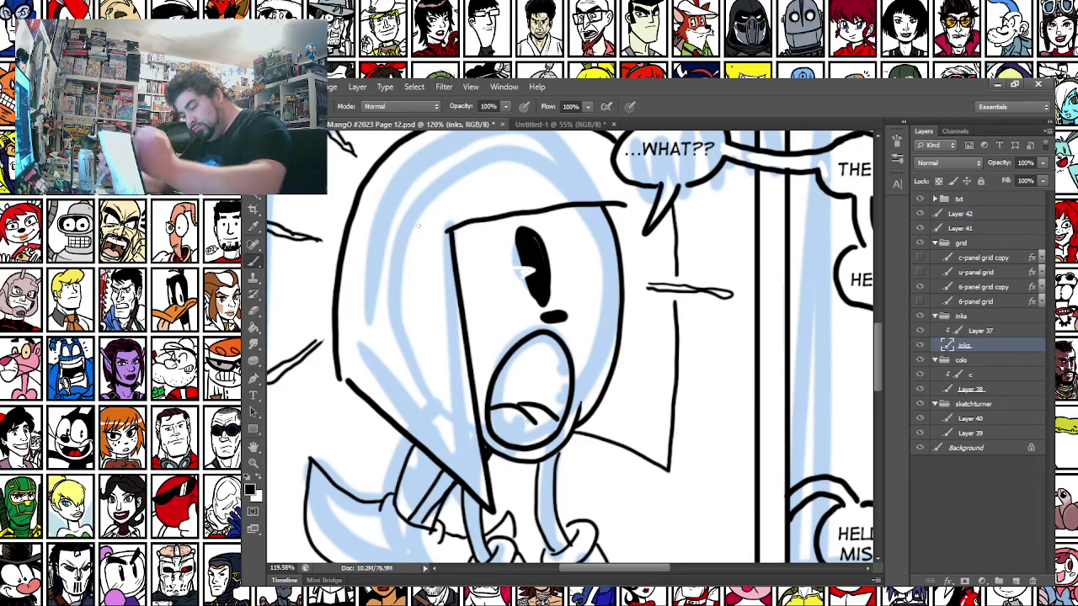
{"action": "left_click_drag", "start_coordinate": [488, 229], "coordinate": [559, 158]}
{"action": "left_click_drag", "start_coordinate": [408, 225], "coordinate": [451, 539]}
{"action": "mouse_move", "coordinate": [413, 168]}
{"action": "left_mouse_down"}
{"action": "mouse_move", "coordinate": [434, 367]}
{"action": "mouse_move", "coordinate": [453, 311]}
{"action": "mouse_move", "coordinate": [438, 143]}
{"action": "left_mouse_up"}
Pick a thicker brush and fill the hooded character's legs, both arms and torso around the strap solid black
{"action": "mouse_move", "coordinate": [454, 539]}
{"action": "left_mouse_down"}
{"action": "mouse_move", "coordinate": [389, 294]}
{"action": "mouse_move", "coordinate": [452, 325]}
{"action": "mouse_move", "coordinate": [369, 305]}
{"action": "mouse_move", "coordinate": [408, 351]}
{"action": "mouse_move", "coordinate": [399, 368]}
{"action": "left_mouse_up"}
{"action": "left_click_drag", "start_coordinate": [459, 513], "coordinate": [400, 345]}
{"action": "mouse_move", "coordinate": [436, 544]}
{"action": "left_mouse_down"}
{"action": "mouse_move", "coordinate": [454, 422]}
{"action": "mouse_move", "coordinate": [474, 418]}
{"action": "left_mouse_up"}
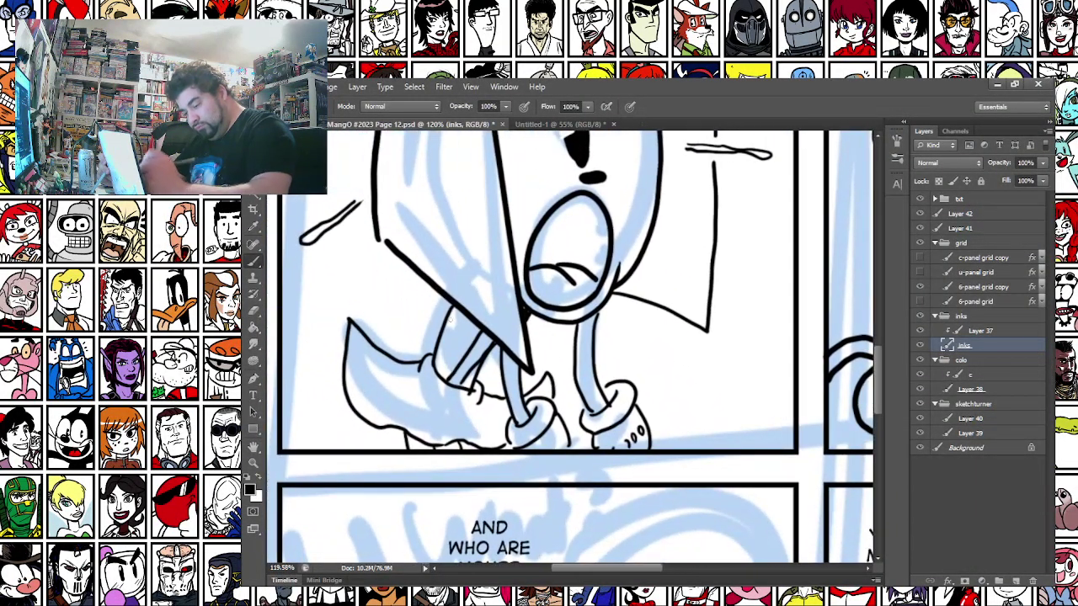
{"action": "right_click", "coordinate": [452, 323]}
{"action": "left_click", "coordinate": [534, 474]}
{"action": "mouse_move", "coordinate": [409, 438]}
{"action": "left_mouse_down"}
{"action": "mouse_move", "coordinate": [428, 449]}
{"action": "mouse_move", "coordinate": [489, 444]}
{"action": "left_mouse_up"}
{"action": "mouse_move", "coordinate": [504, 353]}
{"action": "left_mouse_down"}
{"action": "mouse_move", "coordinate": [524, 418]}
{"action": "mouse_move", "coordinate": [510, 363]}
{"action": "left_mouse_up"}
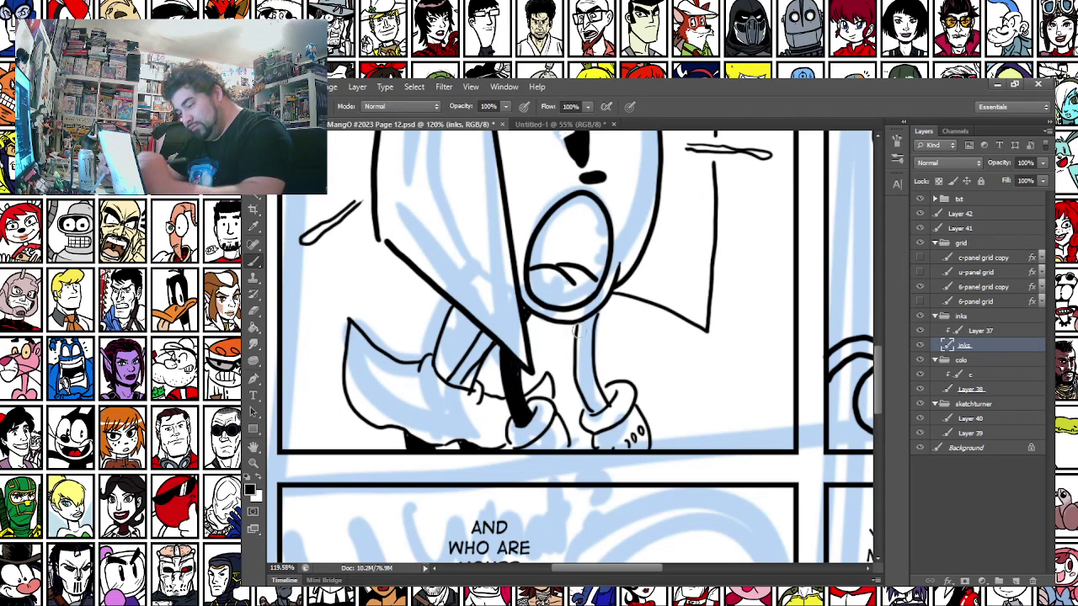
{"action": "left_click_drag", "start_coordinate": [578, 319], "coordinate": [600, 409]}
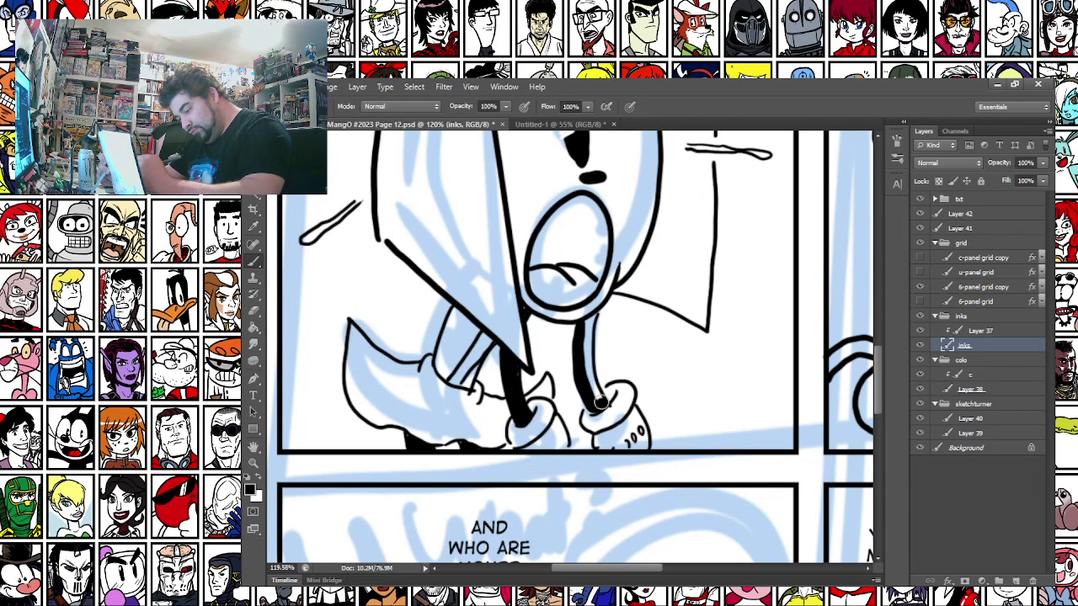
{"action": "left_click_drag", "start_coordinate": [588, 313], "coordinate": [597, 403]}
{"action": "mouse_move", "coordinate": [457, 308]}
{"action": "left_mouse_down"}
{"action": "mouse_move", "coordinate": [445, 376]}
{"action": "mouse_move", "coordinate": [475, 332]}
{"action": "mouse_move", "coordinate": [460, 317]}
{"action": "mouse_move", "coordinate": [470, 382]}
{"action": "mouse_move", "coordinate": [475, 369]}
{"action": "mouse_move", "coordinate": [467, 387]}
{"action": "mouse_move", "coordinate": [502, 347]}
{"action": "left_mouse_up"}
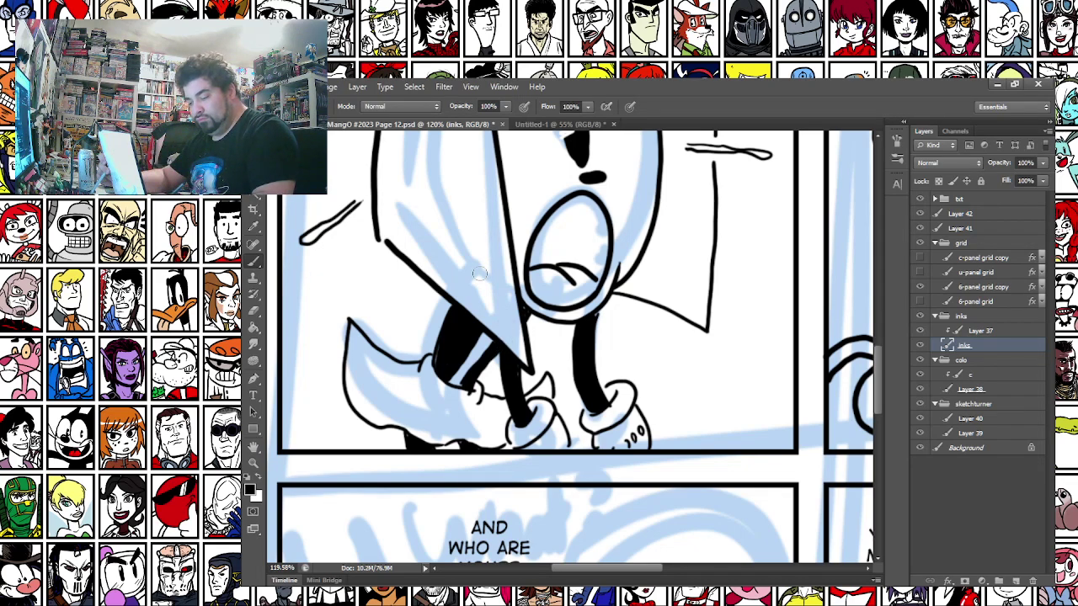
Fill the hooded character's open mouth solid black above the tongue
{"action": "left_click_drag", "start_coordinate": [526, 263], "coordinate": [605, 276]}
{"action": "mouse_move", "coordinate": [550, 217]}
{"action": "left_mouse_down"}
{"action": "mouse_move", "coordinate": [584, 201]}
{"action": "mouse_move", "coordinate": [599, 253]}
{"action": "mouse_move", "coordinate": [590, 268]}
{"action": "mouse_move", "coordinate": [578, 209]}
{"action": "mouse_move", "coordinate": [541, 251]}
{"action": "mouse_move", "coordinate": [602, 261]}
{"action": "mouse_move", "coordinate": [602, 229]}
{"action": "left_mouse_up"}
{"action": "scroll", "coordinate": [376, 222], "scroll_direction": "up", "scroll_amount": 5}
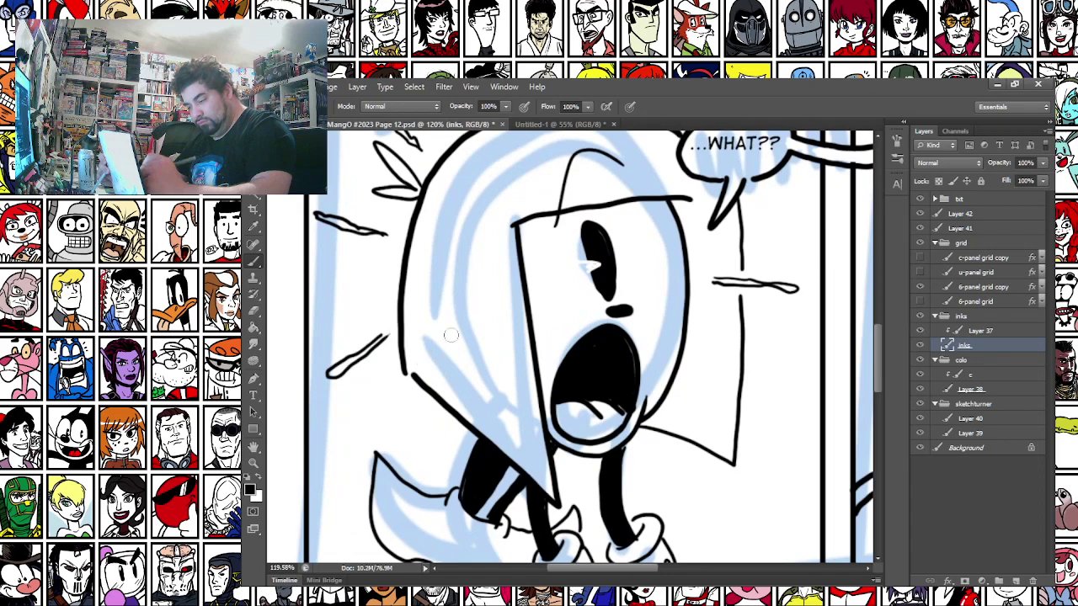
Pick another brush and ink the long bulging eye with a highlighted black pupil at its tip in the "THE HECK!!" panel
{"action": "right_click", "coordinate": [548, 289]}
{"action": "left_click", "coordinate": [681, 413]}
{"action": "left_click_drag", "start_coordinate": [494, 309], "coordinate": [506, 194]}
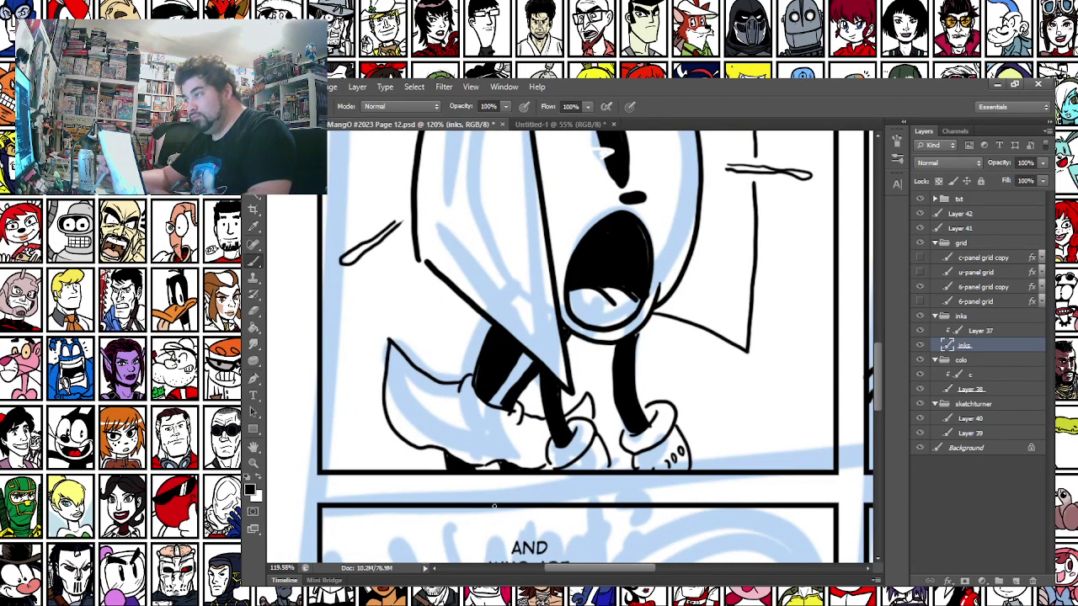
{"action": "left_click_drag", "start_coordinate": [690, 411], "coordinate": [383, 443]}
{"action": "left_click_drag", "start_coordinate": [644, 367], "coordinate": [409, 392]}
{"action": "left_click_drag", "start_coordinate": [470, 278], "coordinate": [383, 362]}
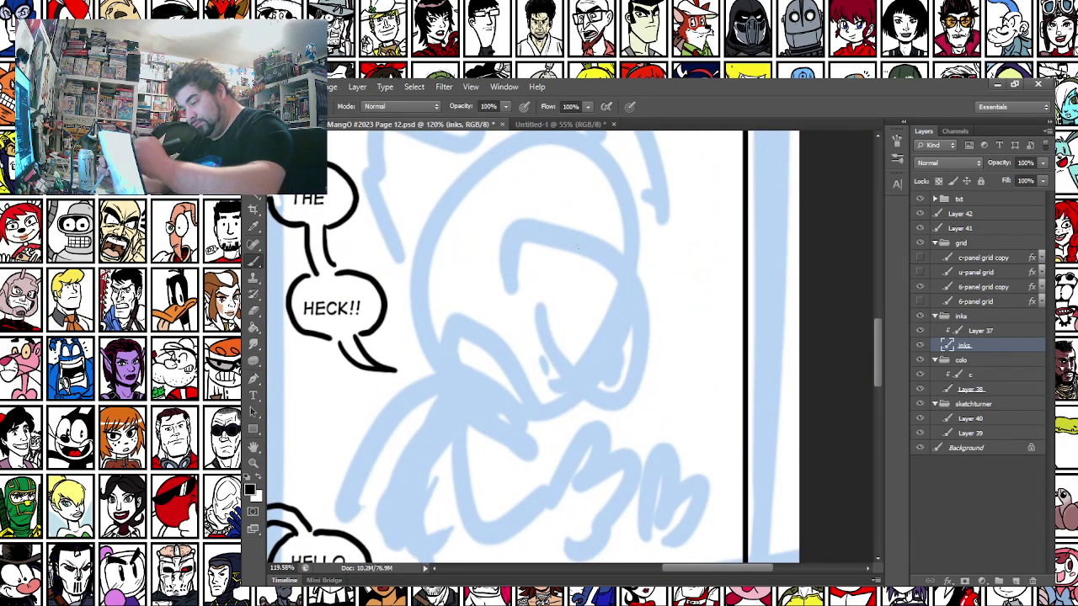
{"action": "mouse_move", "coordinate": [589, 250]}
{"action": "left_mouse_down"}
{"action": "mouse_move", "coordinate": [508, 276]}
{"action": "mouse_move", "coordinate": [514, 318]}
{"action": "mouse_move", "coordinate": [588, 410]}
{"action": "mouse_move", "coordinate": [641, 405]}
{"action": "mouse_move", "coordinate": [654, 358]}
{"action": "mouse_move", "coordinate": [591, 251]}
{"action": "left_mouse_up"}
{"action": "left_click_drag", "start_coordinate": [644, 373], "coordinate": [615, 405]}
{"action": "key", "text": "ctrl+z"}
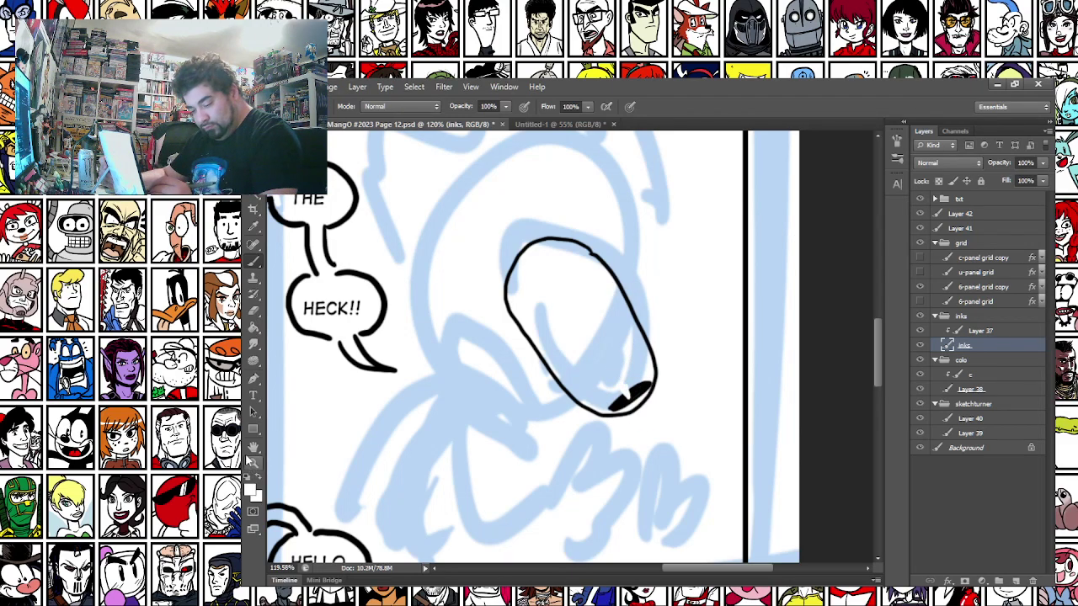
{"action": "left_click", "coordinate": [249, 477]}
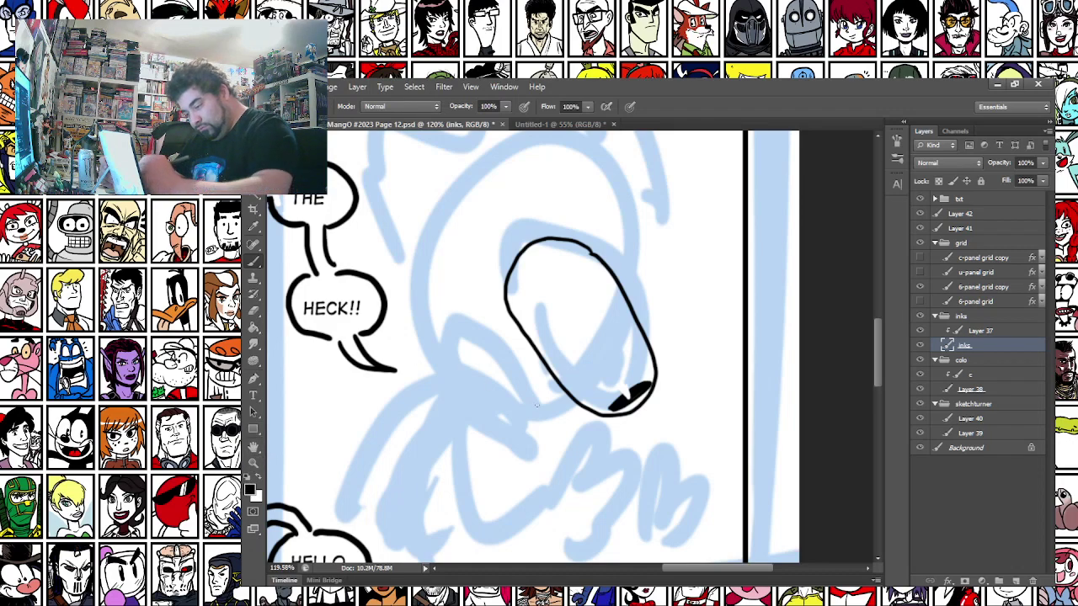
Ink the wide open mouth with its rows of clenched teeth and black shading in both mouth corners
{"action": "mouse_move", "coordinate": [529, 391]}
{"action": "left_mouse_down"}
{"action": "mouse_move", "coordinate": [452, 343]}
{"action": "mouse_move", "coordinate": [439, 378]}
{"action": "mouse_move", "coordinate": [460, 406]}
{"action": "mouse_move", "coordinate": [531, 433]}
{"action": "mouse_move", "coordinate": [551, 403]}
{"action": "left_mouse_up"}
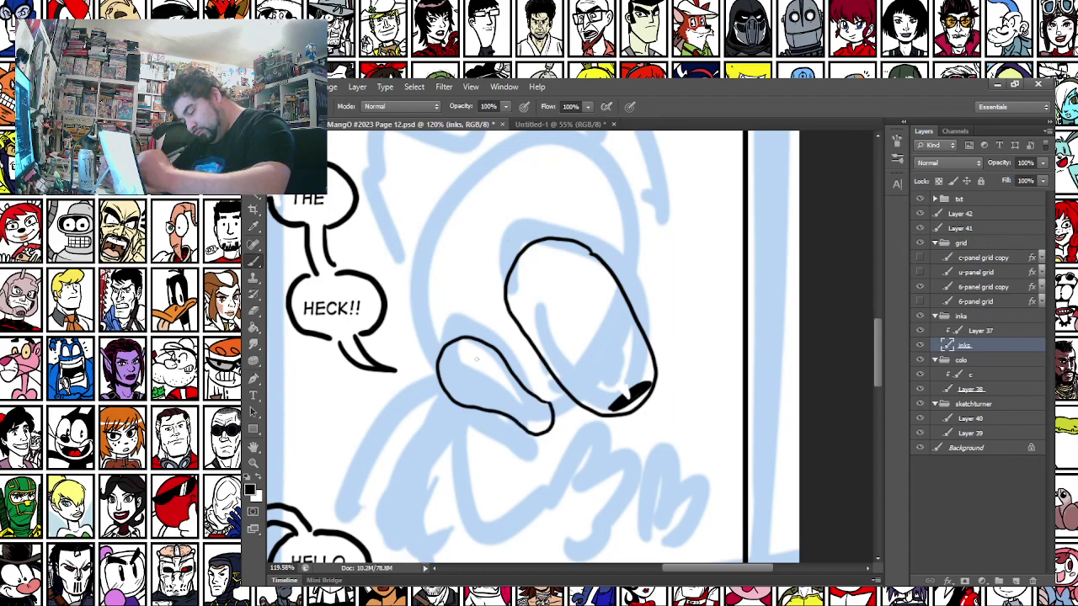
{"action": "left_click_drag", "start_coordinate": [468, 343], "coordinate": [515, 388]}
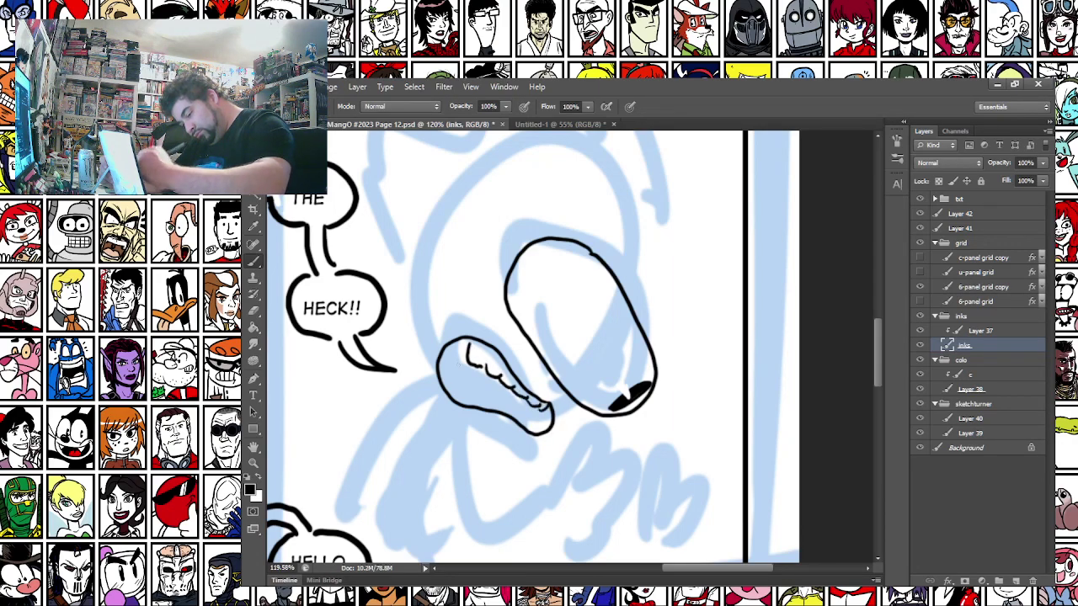
{"action": "mouse_move", "coordinate": [452, 375]}
{"action": "left_mouse_down"}
{"action": "mouse_move", "coordinate": [479, 367]}
{"action": "mouse_move", "coordinate": [477, 388]}
{"action": "mouse_move", "coordinate": [500, 377]}
{"action": "mouse_move", "coordinate": [487, 392]}
{"action": "mouse_move", "coordinate": [511, 389]}
{"action": "mouse_move", "coordinate": [553, 413]}
{"action": "left_mouse_up"}
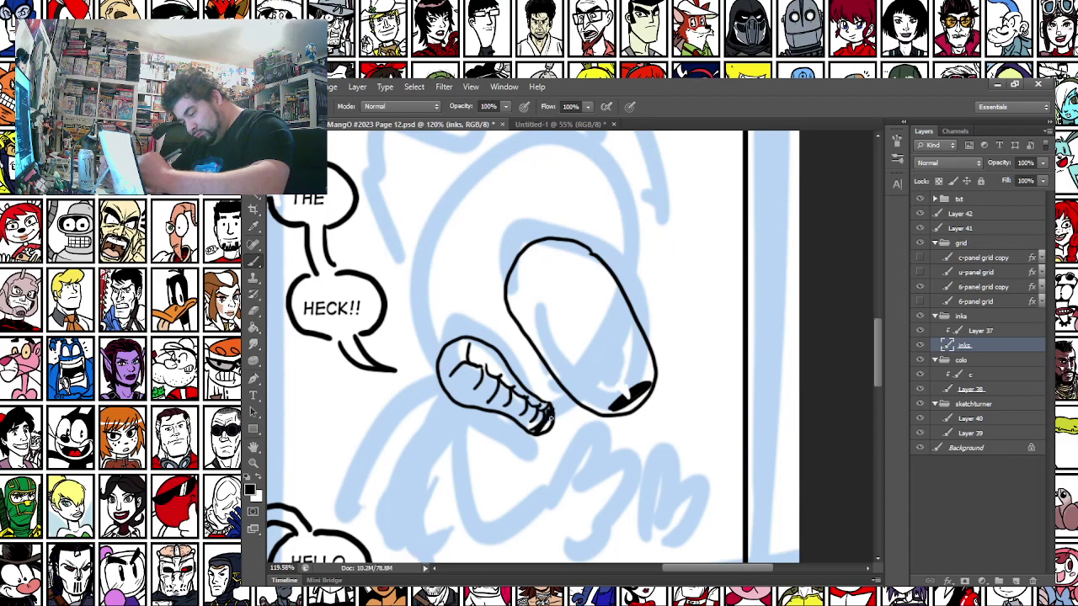
{"action": "left_click_drag", "start_coordinate": [467, 349], "coordinate": [442, 369]}
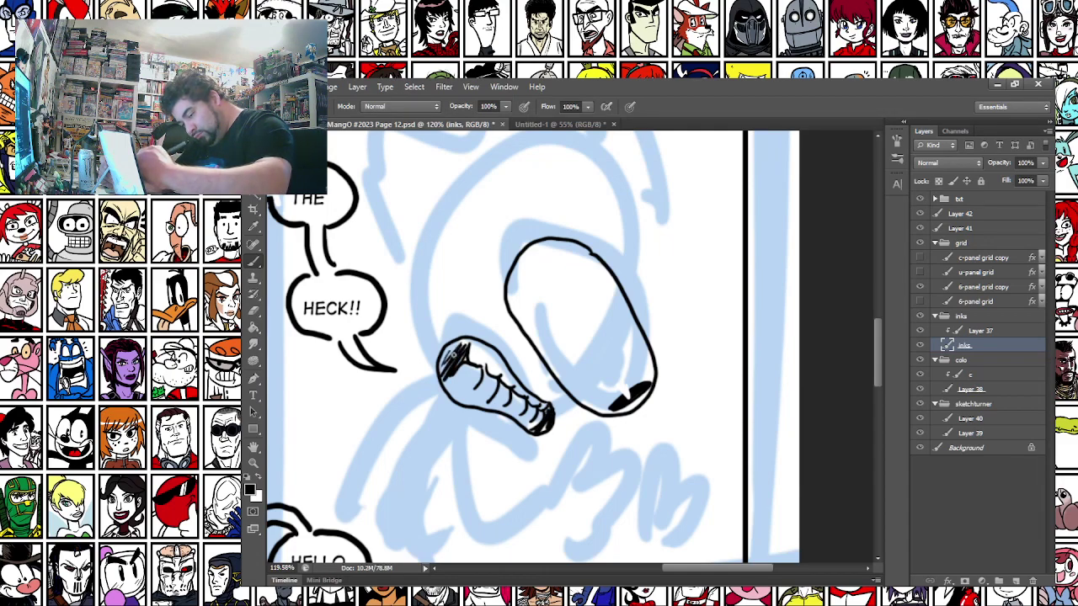
Ink the cheek line and lip contour around the mouth and a small black nose between mouth and eye
{"action": "mouse_move", "coordinate": [463, 325]}
{"action": "left_mouse_down"}
{"action": "mouse_move", "coordinate": [424, 348]}
{"action": "mouse_move", "coordinate": [434, 387]}
{"action": "left_mouse_up"}
{"action": "left_click_drag", "start_coordinate": [556, 404], "coordinate": [542, 440]}
{"action": "left_click_drag", "start_coordinate": [545, 366], "coordinate": [532, 386]}
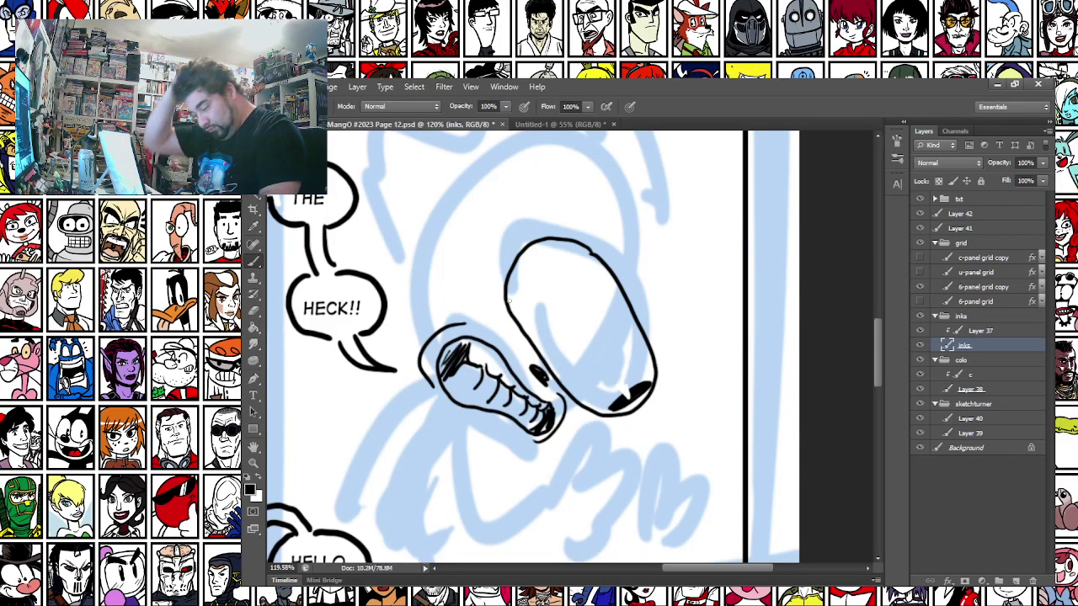
Ink a thick upper lid on the bulging eye, fine vein marks beneath it and a small oval near the eye's tip
{"action": "left_click_drag", "start_coordinate": [590, 249], "coordinate": [504, 292]}
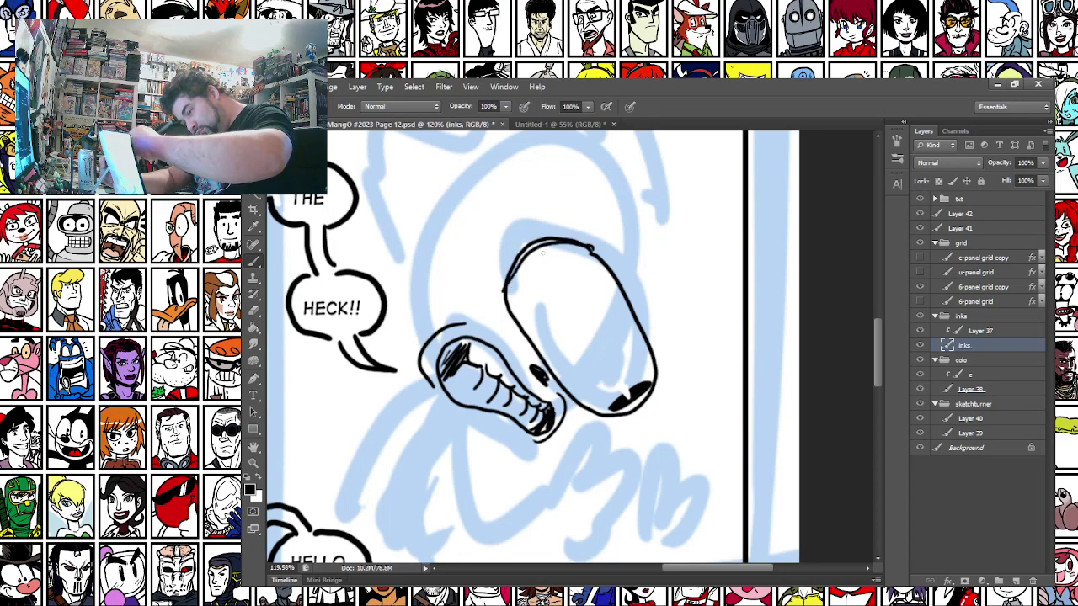
{"action": "mouse_move", "coordinate": [570, 244]}
{"action": "left_mouse_down"}
{"action": "mouse_move", "coordinate": [498, 290]}
{"action": "mouse_move", "coordinate": [564, 239]}
{"action": "left_mouse_up"}
{"action": "left_click_drag", "start_coordinate": [508, 266], "coordinate": [497, 291]}
{"action": "mouse_move", "coordinate": [552, 241]}
{"action": "left_mouse_down"}
{"action": "mouse_move", "coordinate": [507, 266]}
{"action": "mouse_move", "coordinate": [500, 298]}
{"action": "left_mouse_up"}
{"action": "left_click_drag", "start_coordinate": [581, 234], "coordinate": [532, 247]}
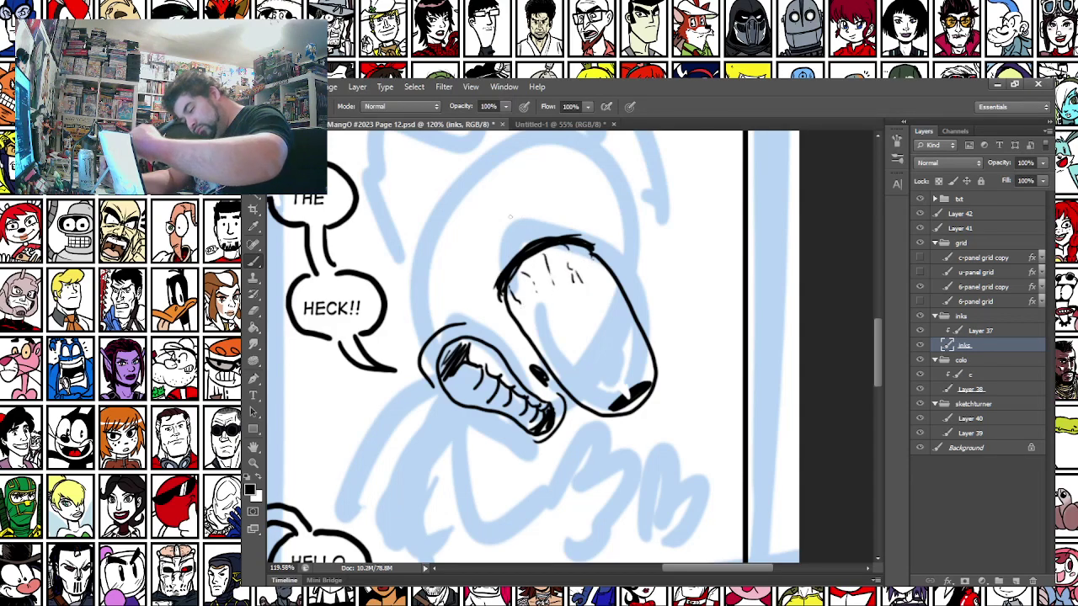
{"action": "left_click_drag", "start_coordinate": [634, 332], "coordinate": [624, 357]}
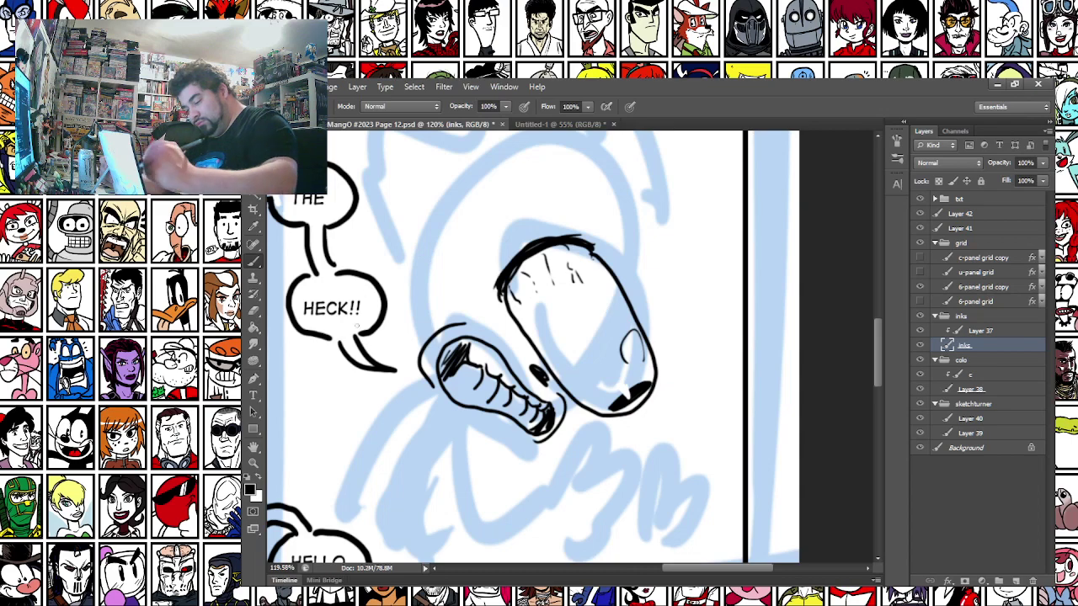
{"action": "left_click_drag", "start_coordinate": [428, 485], "coordinate": [407, 337]}
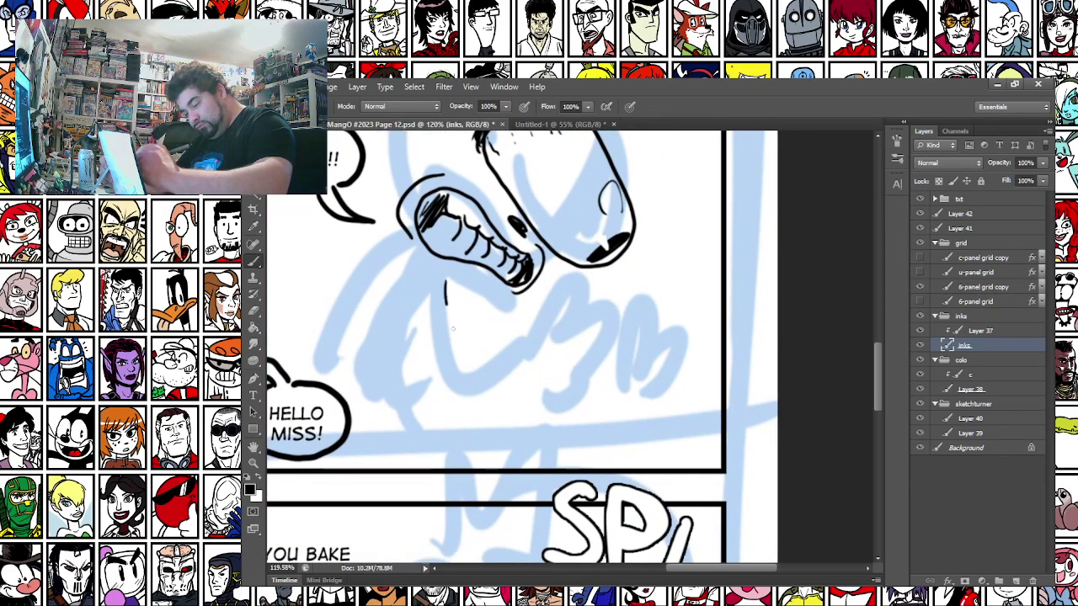
{"action": "left_click_drag", "start_coordinate": [446, 303], "coordinate": [526, 349]}
{"action": "mouse_move", "coordinate": [432, 285]}
{"action": "left_mouse_down"}
{"action": "mouse_move", "coordinate": [436, 335]}
{"action": "mouse_move", "coordinate": [523, 371]}
{"action": "left_mouse_up"}
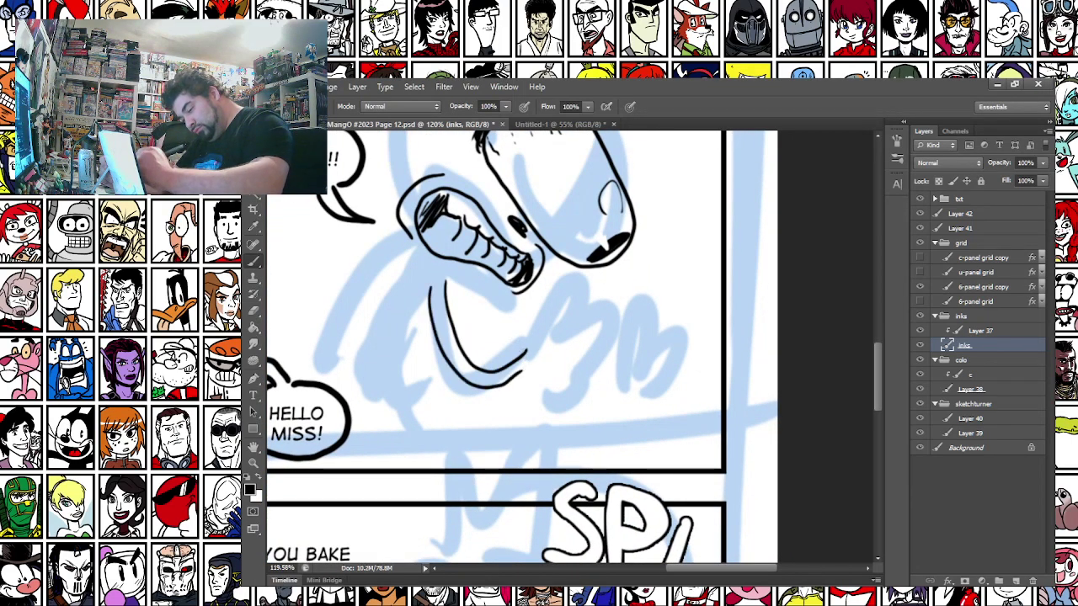
{"action": "key", "text": "ctrl+alt+z"}
{"action": "key", "text": "ctrl+alt+z"}
Ink the near arm curving below the mouth and both raised gloved hands with spread fingers, cuff and palm marks
{"action": "mouse_move", "coordinate": [419, 268]}
{"action": "left_mouse_down"}
{"action": "mouse_move", "coordinate": [426, 327]}
{"action": "mouse_move", "coordinate": [494, 378]}
{"action": "mouse_move", "coordinate": [412, 339]}
{"action": "mouse_move", "coordinate": [492, 387]}
{"action": "mouse_move", "coordinate": [545, 297]}
{"action": "mouse_move", "coordinate": [549, 330]}
{"action": "mouse_move", "coordinate": [599, 286]}
{"action": "mouse_move", "coordinate": [581, 335]}
{"action": "mouse_move", "coordinate": [593, 354]}
{"action": "mouse_move", "coordinate": [624, 349]}
{"action": "mouse_move", "coordinate": [592, 376]}
{"action": "left_mouse_up"}
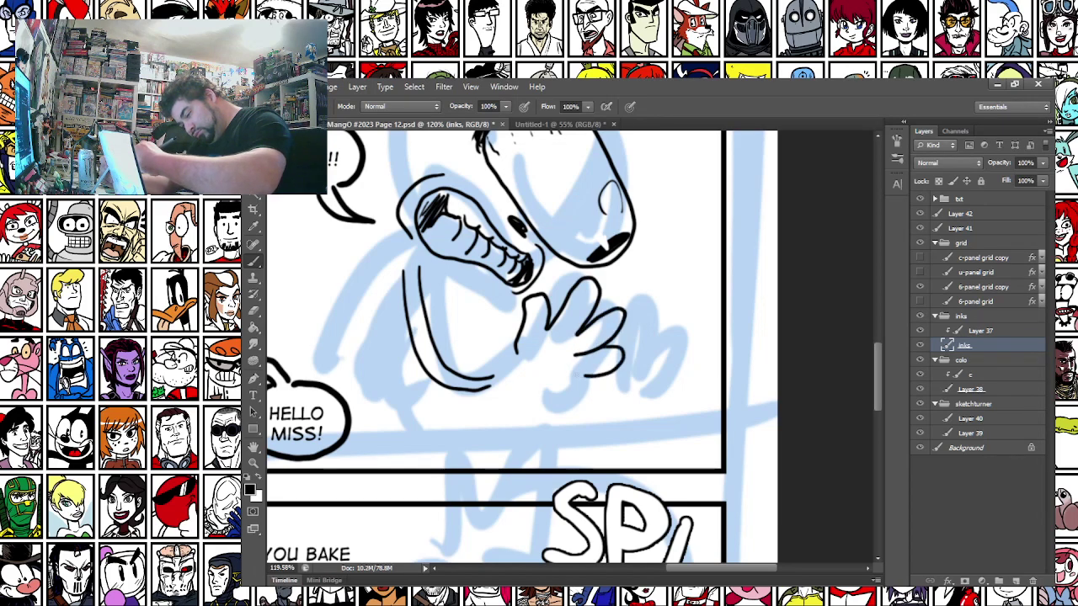
{"action": "mouse_move", "coordinate": [516, 348]}
{"action": "left_mouse_down"}
{"action": "mouse_move", "coordinate": [529, 372]}
{"action": "mouse_move", "coordinate": [571, 372]}
{"action": "mouse_move", "coordinate": [551, 344]}
{"action": "mouse_move", "coordinate": [559, 373]}
{"action": "left_mouse_up"}
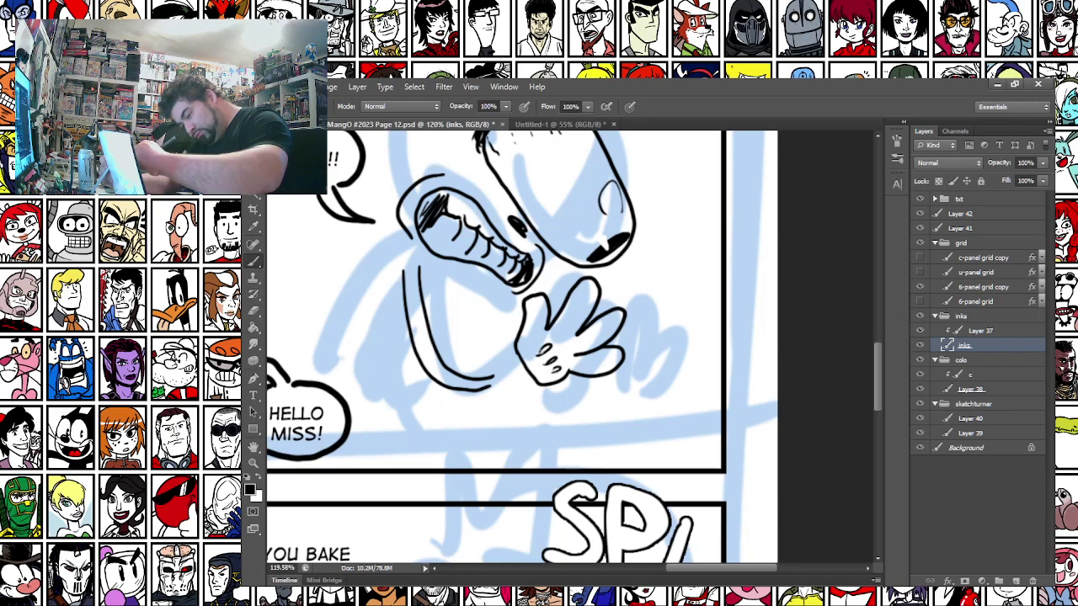
{"action": "mouse_move", "coordinate": [515, 339]}
{"action": "left_mouse_down"}
{"action": "mouse_move", "coordinate": [504, 350]}
{"action": "mouse_move", "coordinate": [512, 397]}
{"action": "mouse_move", "coordinate": [552, 381]}
{"action": "left_mouse_up"}
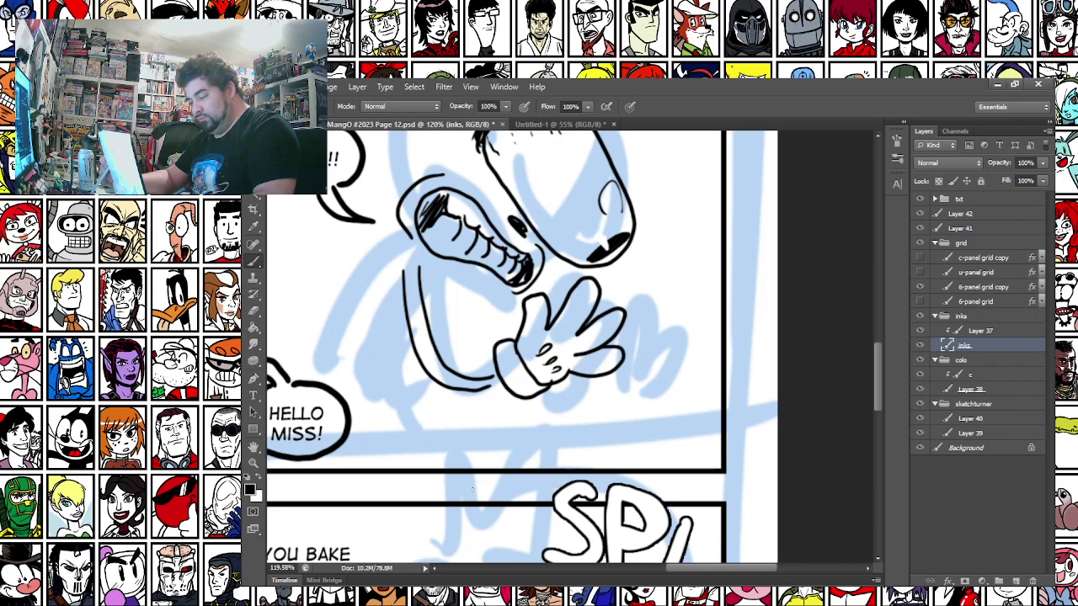
{"action": "mouse_move", "coordinate": [616, 306]}
{"action": "left_mouse_down"}
{"action": "mouse_move", "coordinate": [623, 277]}
{"action": "mouse_move", "coordinate": [628, 349]}
{"action": "mouse_move", "coordinate": [698, 340]}
{"action": "mouse_move", "coordinate": [684, 292]}
{"action": "mouse_move", "coordinate": [667, 332]}
{"action": "mouse_move", "coordinate": [660, 271]}
{"action": "mouse_move", "coordinate": [651, 321]}
{"action": "mouse_move", "coordinate": [662, 346]}
{"action": "mouse_move", "coordinate": [605, 379]}
{"action": "left_mouse_up"}
Ink the lower jaw line beneath the toothy mouth
{"action": "left_click_drag", "start_coordinate": [371, 315], "coordinate": [430, 466]}
{"action": "mouse_move", "coordinate": [471, 399]}
{"action": "left_mouse_down"}
{"action": "mouse_move", "coordinate": [492, 425]}
{"action": "mouse_move", "coordinate": [562, 450]}
{"action": "left_mouse_up"}
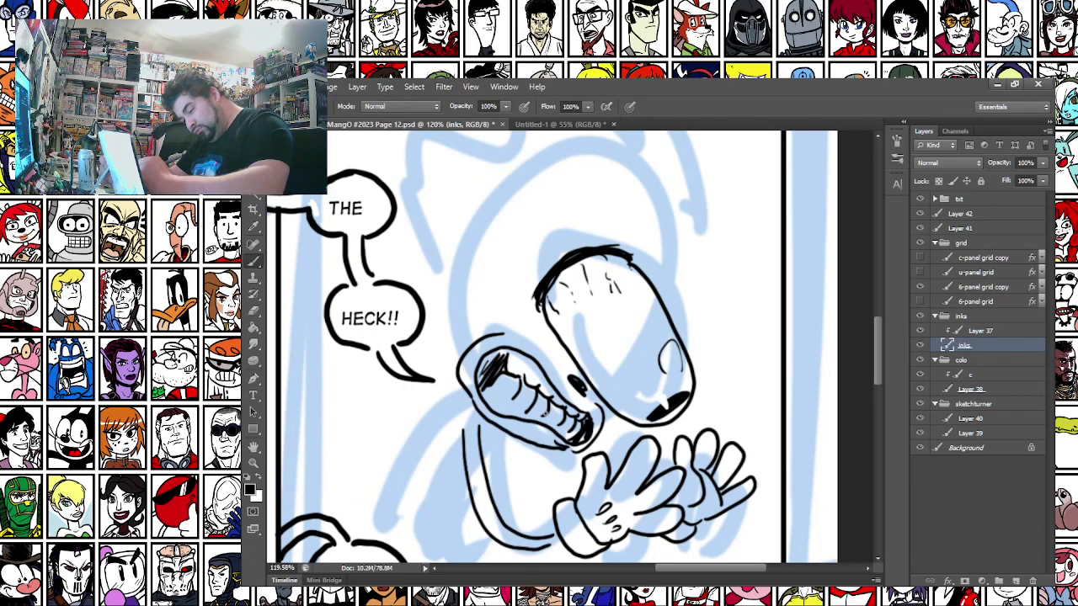
{"action": "left_click_drag", "start_coordinate": [482, 411], "coordinate": [509, 427]}
Ink the pointed ear with its inner fold and the short edge of the head between ear and cheek
{"action": "left_click_drag", "start_coordinate": [476, 271], "coordinate": [466, 348]}
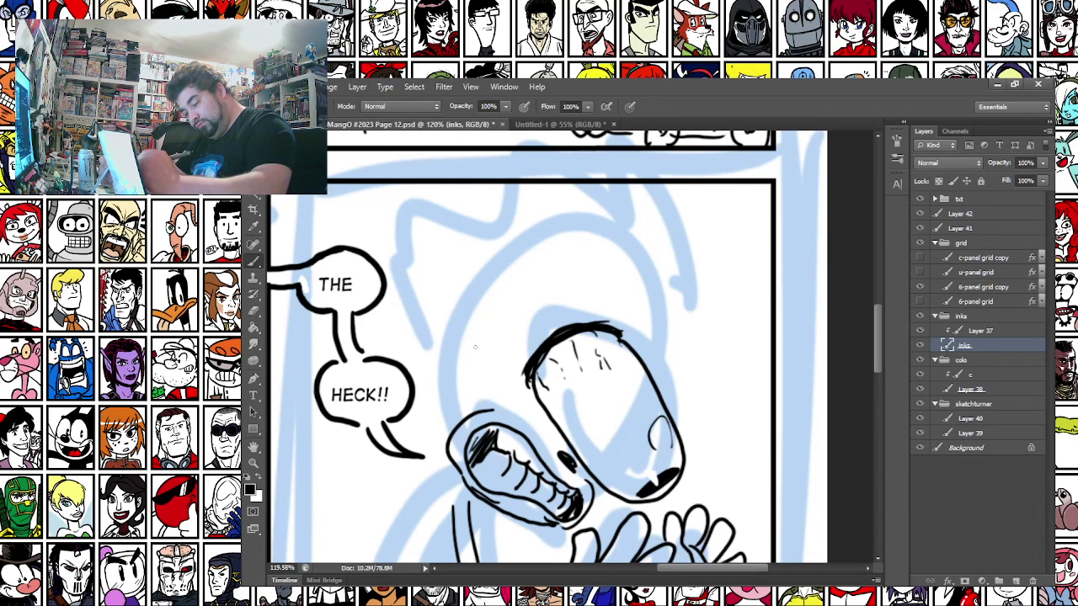
{"action": "mouse_move", "coordinate": [491, 366]}
{"action": "left_mouse_down"}
{"action": "mouse_move", "coordinate": [436, 357]}
{"action": "mouse_move", "coordinate": [440, 385]}
{"action": "left_mouse_up"}
{"action": "mouse_move", "coordinate": [454, 318]}
{"action": "left_mouse_down"}
{"action": "mouse_move", "coordinate": [474, 369]}
{"action": "mouse_move", "coordinate": [444, 426]}
{"action": "left_mouse_up"}
{"action": "left_click_drag", "start_coordinate": [492, 313], "coordinate": [491, 332]}
{"action": "key", "text": "ctrl+z"}
{"action": "left_click_drag", "start_coordinate": [456, 391], "coordinate": [447, 440]}
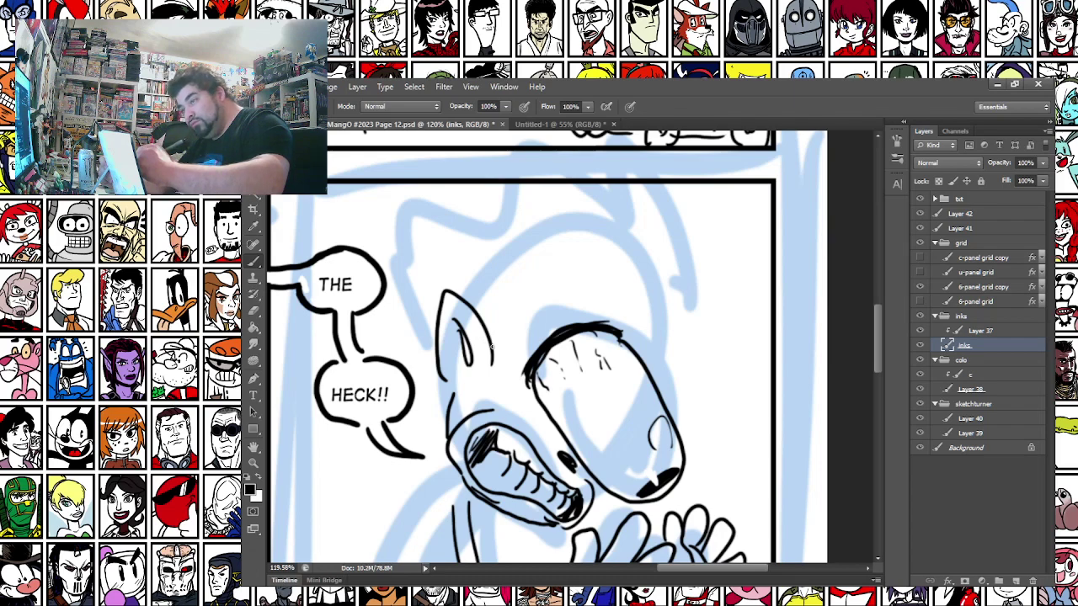
Ink the tufted brow arching over the bulging eye and the long spiky hair on both sides of the head
{"action": "left_click_drag", "start_coordinate": [497, 358], "coordinate": [509, 321]}
{"action": "key", "text": "ctrl+z"}
{"action": "left_click_drag", "start_coordinate": [496, 363], "coordinate": [512, 327]}
{"action": "left_click_drag", "start_coordinate": [510, 337], "coordinate": [522, 316]}
{"action": "mouse_move", "coordinate": [518, 326]}
{"action": "left_mouse_down"}
{"action": "mouse_move", "coordinate": [532, 305]}
{"action": "mouse_move", "coordinate": [594, 275]}
{"action": "left_mouse_up"}
{"action": "key", "text": "ctrl+z"}
{"action": "mouse_move", "coordinate": [532, 307]}
{"action": "left_mouse_down"}
{"action": "mouse_move", "coordinate": [654, 345]}
{"action": "mouse_move", "coordinate": [665, 379]}
{"action": "left_mouse_up"}
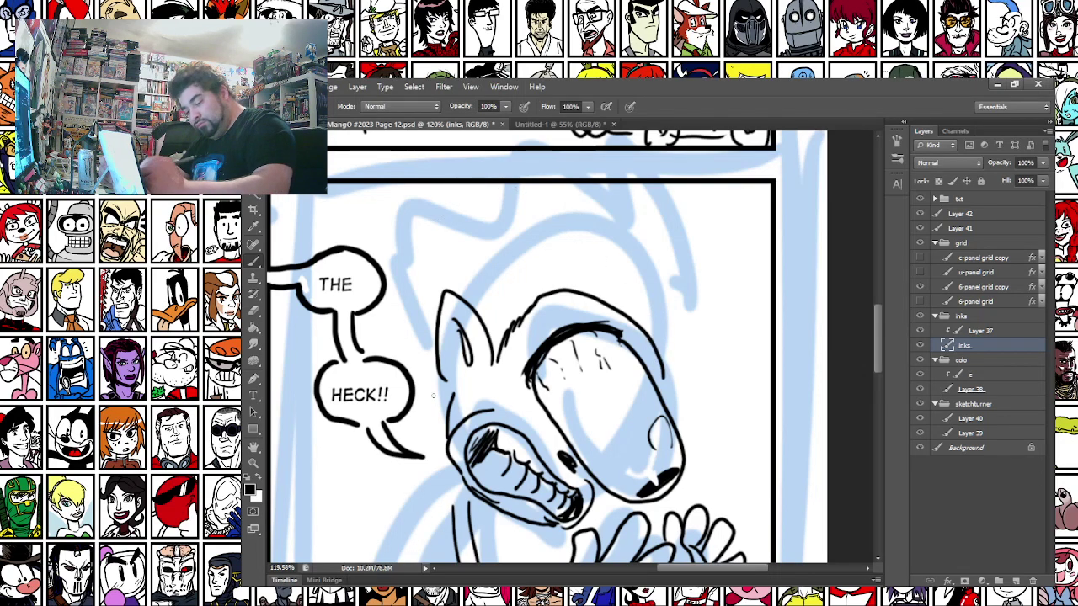
{"action": "mouse_move", "coordinate": [438, 397]}
{"action": "left_mouse_down"}
{"action": "mouse_move", "coordinate": [389, 315]}
{"action": "mouse_move", "coordinate": [377, 229]}
{"action": "mouse_move", "coordinate": [485, 248]}
{"action": "mouse_move", "coordinate": [455, 189]}
{"action": "left_mouse_up"}
{"action": "mouse_move", "coordinate": [586, 182]}
{"action": "left_mouse_down"}
{"action": "mouse_move", "coordinate": [624, 184]}
{"action": "mouse_move", "coordinate": [703, 320]}
{"action": "mouse_move", "coordinate": [737, 240]}
{"action": "mouse_move", "coordinate": [728, 348]}
{"action": "mouse_move", "coordinate": [688, 388]}
{"action": "mouse_move", "coordinate": [714, 393]}
{"action": "mouse_move", "coordinate": [671, 408]}
{"action": "left_mouse_up"}
Ink the character's curved back and torso down to the waist, with one edge of the strap across it
{"action": "left_click_drag", "start_coordinate": [364, 537], "coordinate": [439, 376]}
{"action": "mouse_move", "coordinate": [533, 310]}
{"action": "left_mouse_down"}
{"action": "mouse_move", "coordinate": [478, 381]}
{"action": "mouse_move", "coordinate": [469, 446]}
{"action": "left_mouse_up"}
{"action": "left_click_drag", "start_coordinate": [532, 412], "coordinate": [536, 451]}
{"action": "mouse_move", "coordinate": [524, 362]}
{"action": "left_mouse_down"}
{"action": "mouse_move", "coordinate": [485, 438]}
{"action": "mouse_move", "coordinate": [541, 448]}
{"action": "left_mouse_up"}
Ink the shorts with their waistband, pointed side tips and wavy hem, plus the legs down to the panel border
{"action": "left_click_drag", "start_coordinate": [472, 434], "coordinate": [455, 459]}
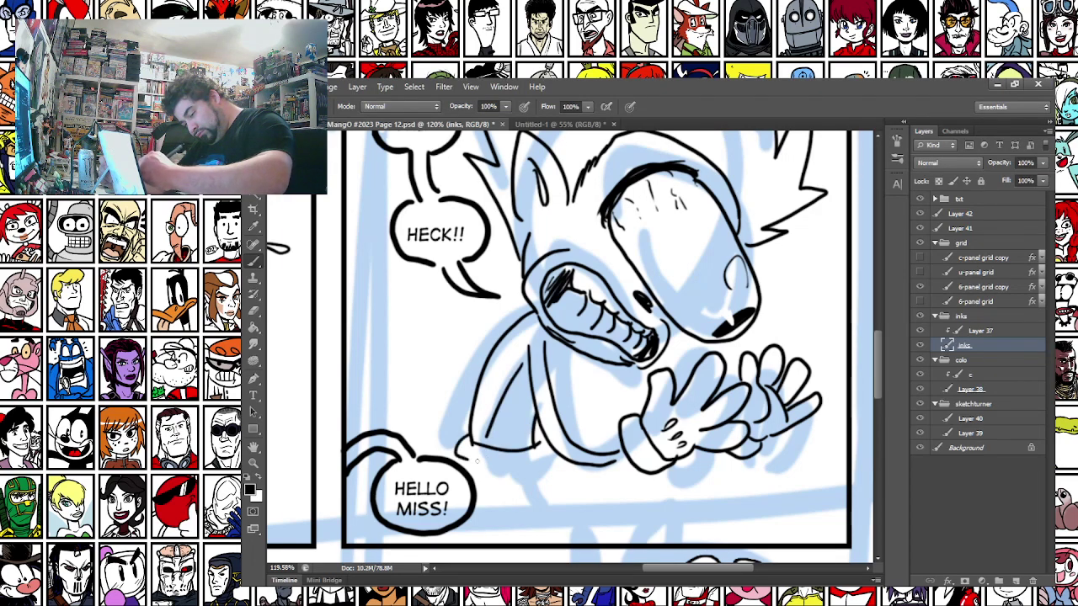
{"action": "left_click_drag", "start_coordinate": [539, 436], "coordinate": [548, 460]}
{"action": "mouse_move", "coordinate": [456, 450]}
{"action": "left_mouse_down"}
{"action": "mouse_move", "coordinate": [411, 450]}
{"action": "mouse_move", "coordinate": [408, 436]}
{"action": "mouse_move", "coordinate": [468, 455]}
{"action": "left_mouse_up"}
{"action": "key", "text": "ctrl+z"}
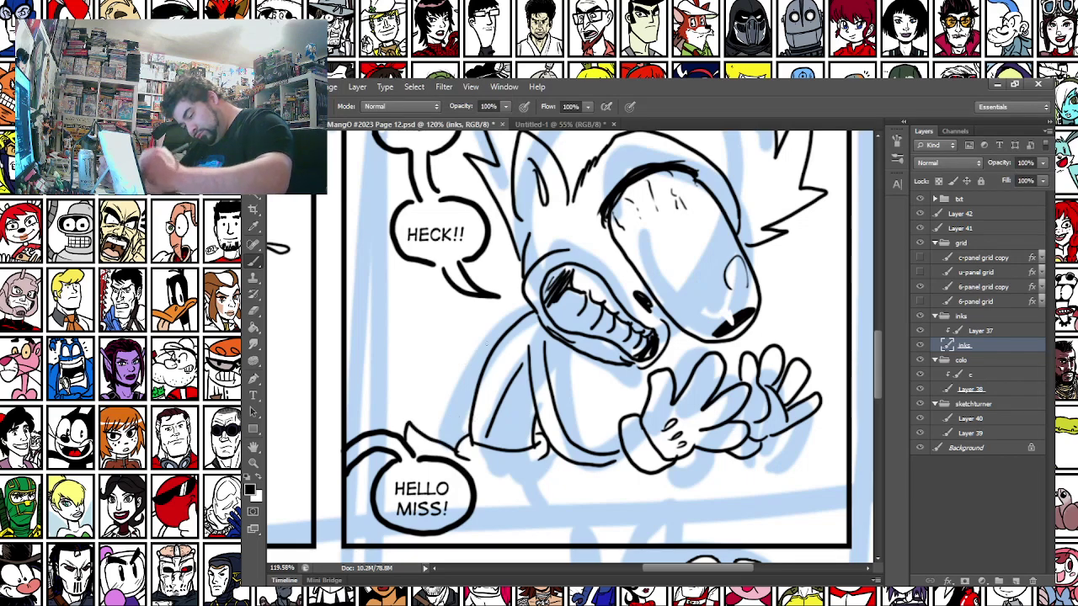
{"action": "mouse_move", "coordinate": [569, 439]}
{"action": "left_mouse_down"}
{"action": "mouse_move", "coordinate": [605, 419]}
{"action": "mouse_move", "coordinate": [608, 450]}
{"action": "left_mouse_up"}
{"action": "mouse_move", "coordinate": [478, 520]}
{"action": "left_mouse_down"}
{"action": "mouse_move", "coordinate": [559, 508]}
{"action": "mouse_move", "coordinate": [602, 467]}
{"action": "left_mouse_up"}
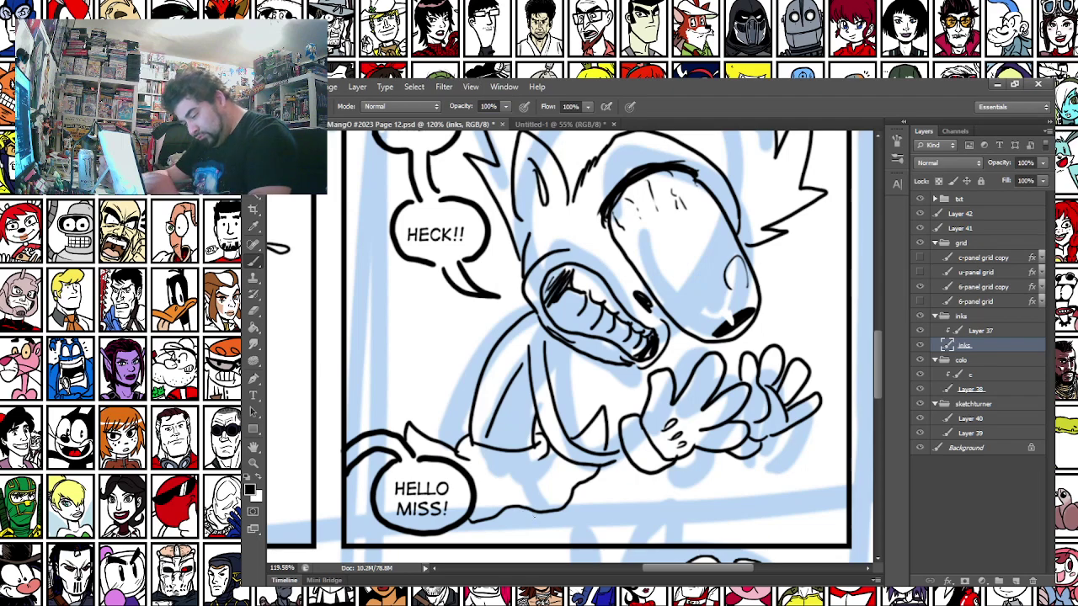
{"action": "mouse_move", "coordinate": [543, 511]}
{"action": "left_mouse_down"}
{"action": "mouse_move", "coordinate": [558, 544]}
{"action": "mouse_move", "coordinate": [586, 545]}
{"action": "left_mouse_up"}
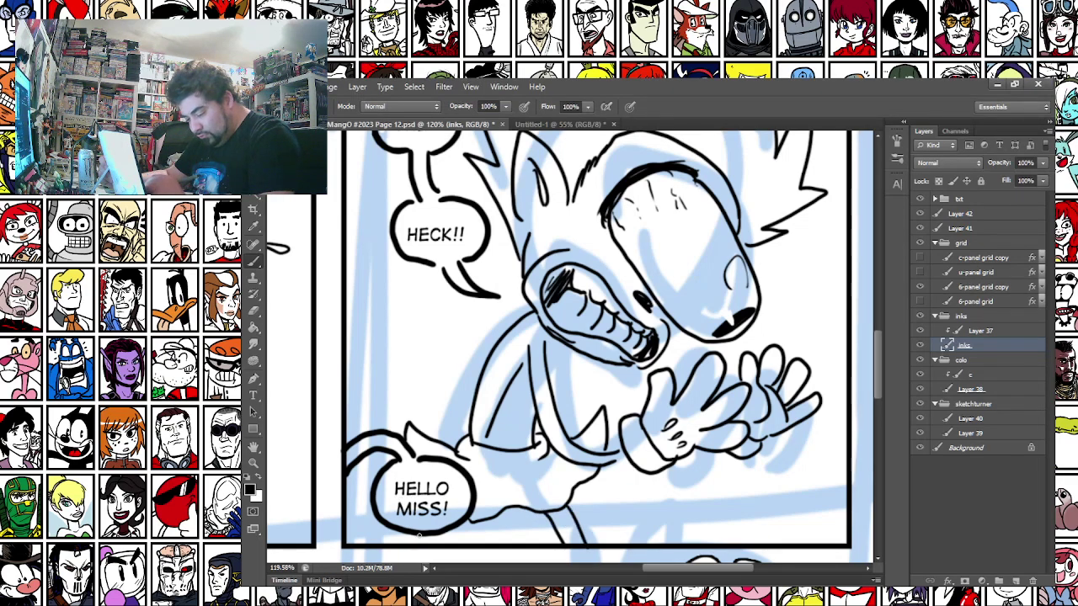
Ink the second edge of the back strap and the chest strap below the jaw
{"action": "left_click_drag", "start_coordinate": [531, 385], "coordinate": [520, 403]}
{"action": "left_click_drag", "start_coordinate": [521, 402], "coordinate": [502, 442]}
{"action": "left_click_drag", "start_coordinate": [502, 315], "coordinate": [450, 284]}
{"action": "left_click_drag", "start_coordinate": [783, 552], "coordinate": [504, 276]}
{"action": "left_click_drag", "start_coordinate": [575, 561], "coordinate": [535, 406]}
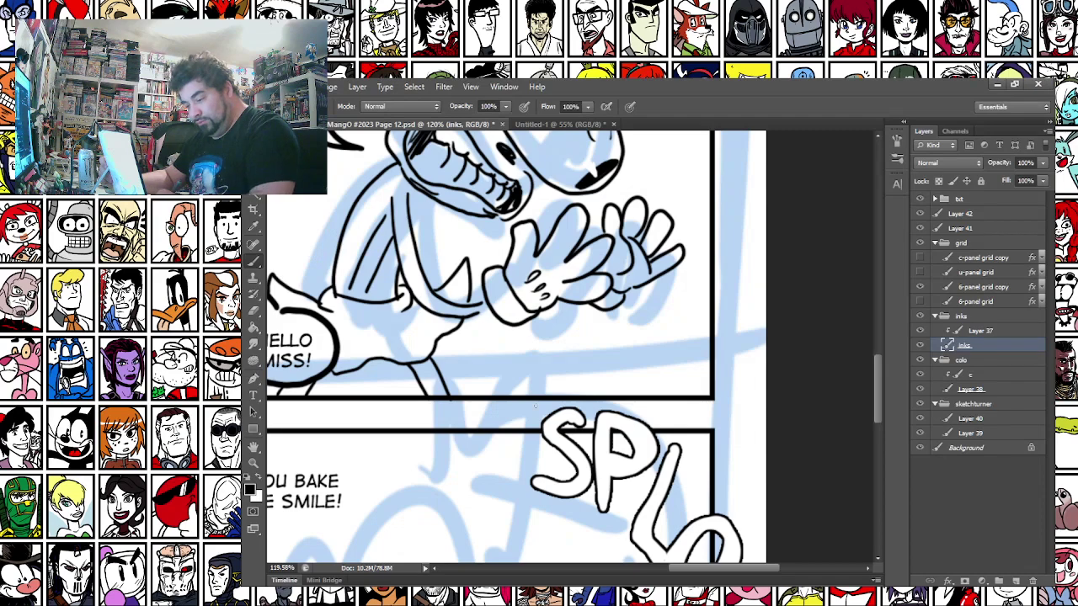
{"action": "left_click_drag", "start_coordinate": [438, 202], "coordinate": [426, 254]}
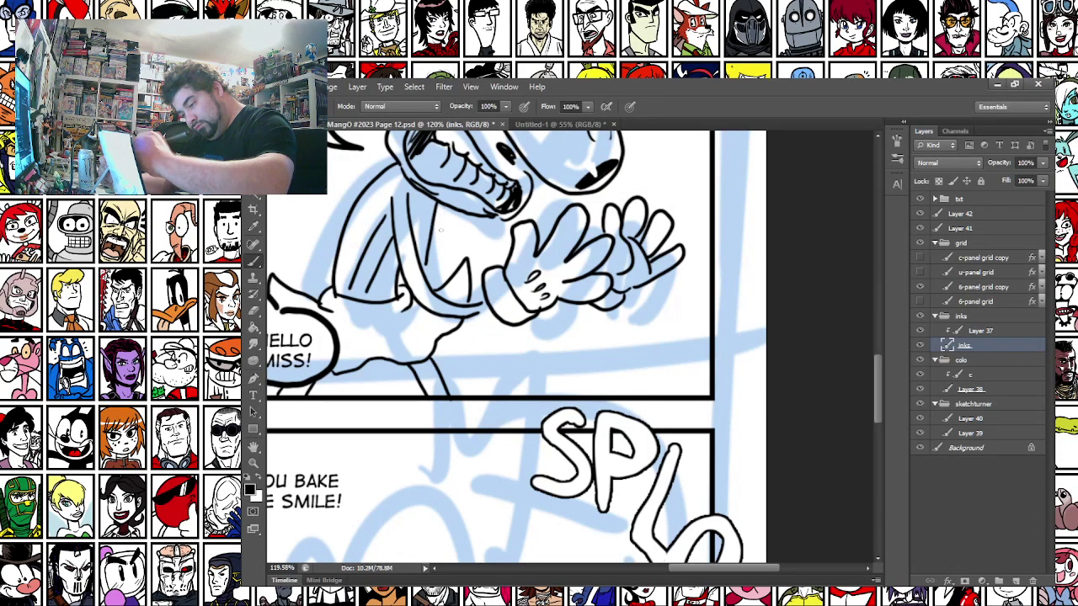
{"action": "left_click_drag", "start_coordinate": [443, 210], "coordinate": [434, 286]}
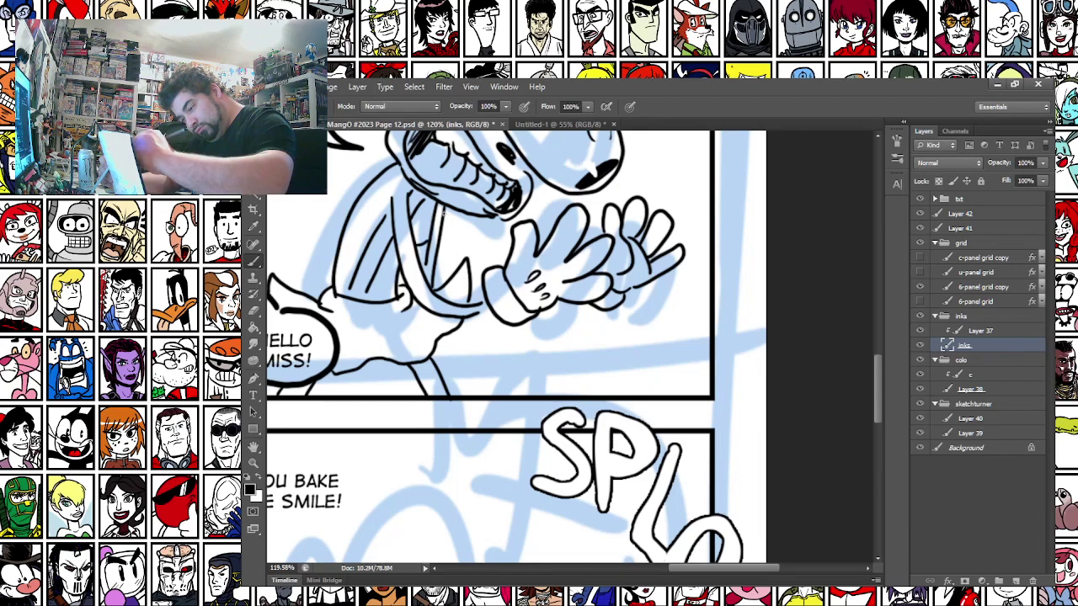
{"action": "left_click_drag", "start_coordinate": [446, 207], "coordinate": [443, 238]}
{"action": "mouse_move", "coordinate": [351, 250]}
{"action": "left_mouse_down"}
{"action": "mouse_move", "coordinate": [393, 291]}
{"action": "mouse_move", "coordinate": [395, 333]}
{"action": "left_mouse_up"}
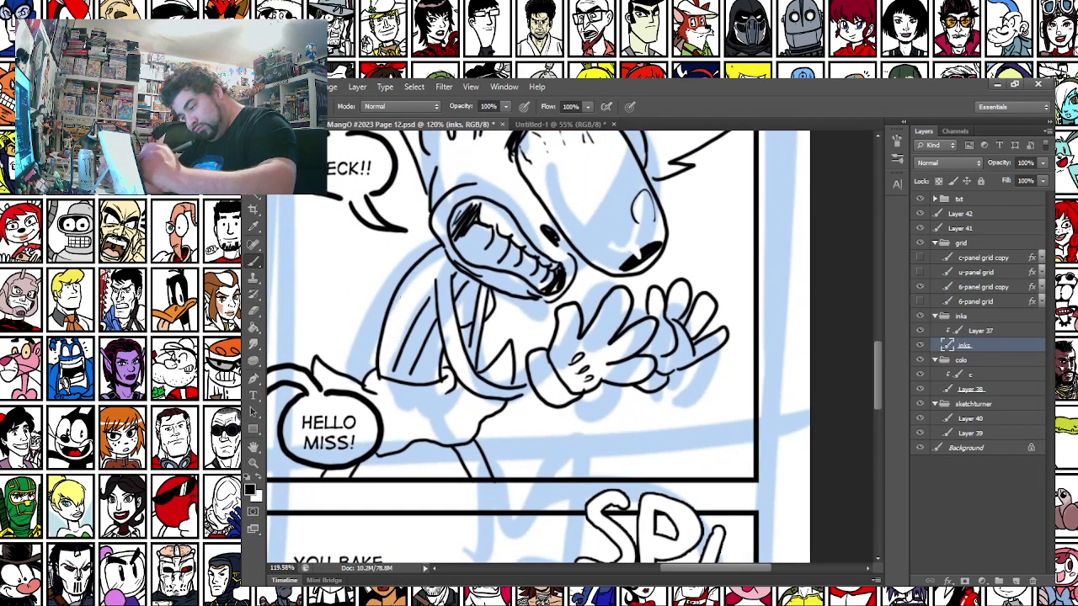
Pick a thicker brush, dab a black spot on the back and fill both legs solid black
{"action": "right_click", "coordinate": [417, 292]}
{"action": "left_click_drag", "start_coordinate": [436, 293], "coordinate": [443, 293]}
{"action": "left_click", "coordinate": [399, 317]}
{"action": "left_click_drag", "start_coordinate": [331, 478], "coordinate": [355, 469]}
{"action": "left_click_drag", "start_coordinate": [459, 444], "coordinate": [481, 473]}
Fill the near arm and the visible parts of the far arm behind the gloves solid black
{"action": "mouse_move", "coordinate": [438, 265]}
{"action": "left_mouse_down"}
{"action": "mouse_move", "coordinate": [462, 344]}
{"action": "mouse_move", "coordinate": [491, 380]}
{"action": "mouse_move", "coordinate": [520, 375]}
{"action": "left_mouse_up"}
{"action": "mouse_move", "coordinate": [438, 285]}
{"action": "left_mouse_down"}
{"action": "mouse_move", "coordinate": [472, 376]}
{"action": "mouse_move", "coordinate": [491, 389]}
{"action": "mouse_move", "coordinate": [539, 390]}
{"action": "left_mouse_up"}
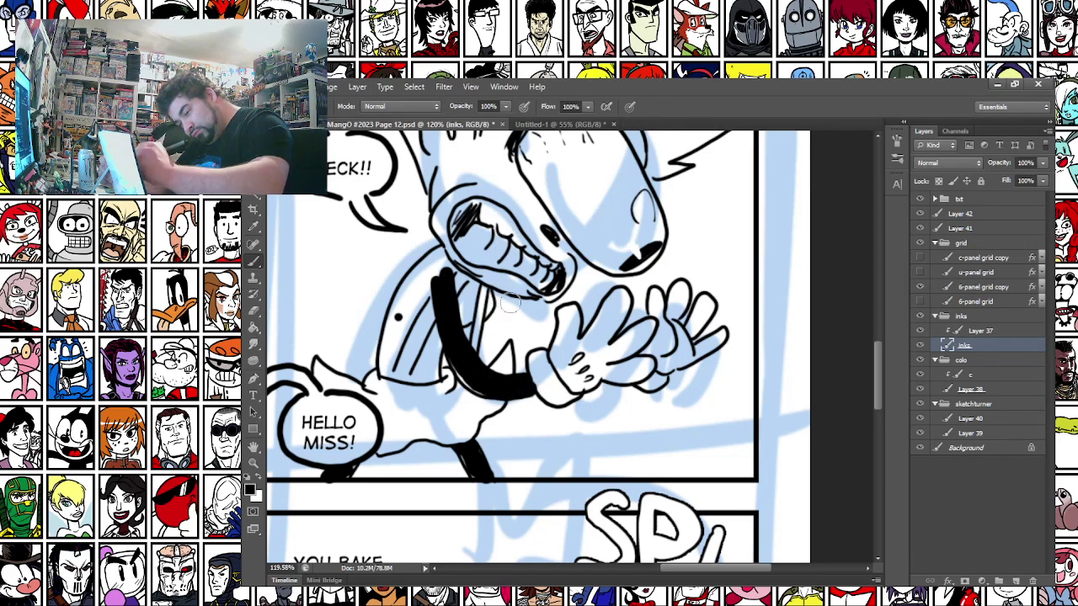
{"action": "left_click_drag", "start_coordinate": [512, 300], "coordinate": [550, 352]}
{"action": "mouse_move", "coordinate": [524, 296]}
{"action": "left_mouse_down"}
{"action": "mouse_move", "coordinate": [552, 355]}
{"action": "mouse_move", "coordinate": [625, 395]}
{"action": "mouse_move", "coordinate": [645, 389]}
{"action": "mouse_move", "coordinate": [608, 393]}
{"action": "left_mouse_up"}
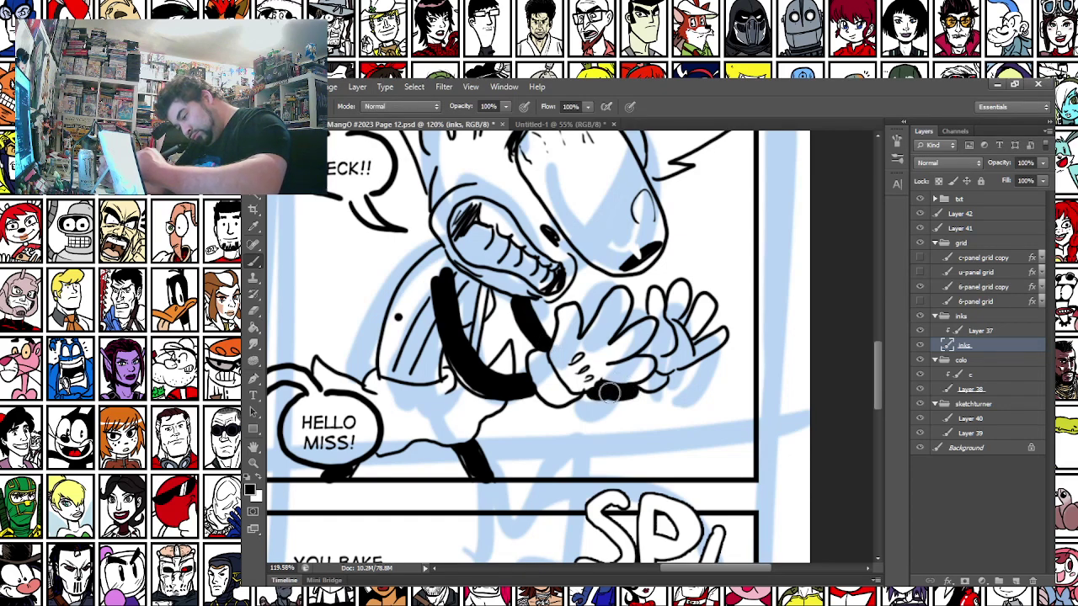
Fill the torso solid black around the straps
{"action": "left_click_drag", "start_coordinate": [366, 287], "coordinate": [433, 328]}
{"action": "left_click_drag", "start_coordinate": [455, 411], "coordinate": [516, 305]}
{"action": "mouse_move", "coordinate": [444, 421]}
{"action": "left_mouse_down"}
{"action": "mouse_move", "coordinate": [468, 381]}
{"action": "mouse_move", "coordinate": [465, 358]}
{"action": "mouse_move", "coordinate": [514, 294]}
{"action": "mouse_move", "coordinate": [522, 328]}
{"action": "mouse_move", "coordinate": [489, 411]}
{"action": "mouse_move", "coordinate": [496, 421]}
{"action": "mouse_move", "coordinate": [510, 367]}
{"action": "mouse_move", "coordinate": [539, 339]}
{"action": "mouse_move", "coordinate": [551, 354]}
{"action": "left_mouse_up"}
Change the brush and thicken the black upper lid along the bulging eye
{"action": "left_click_drag", "start_coordinate": [412, 305], "coordinate": [351, 416]}
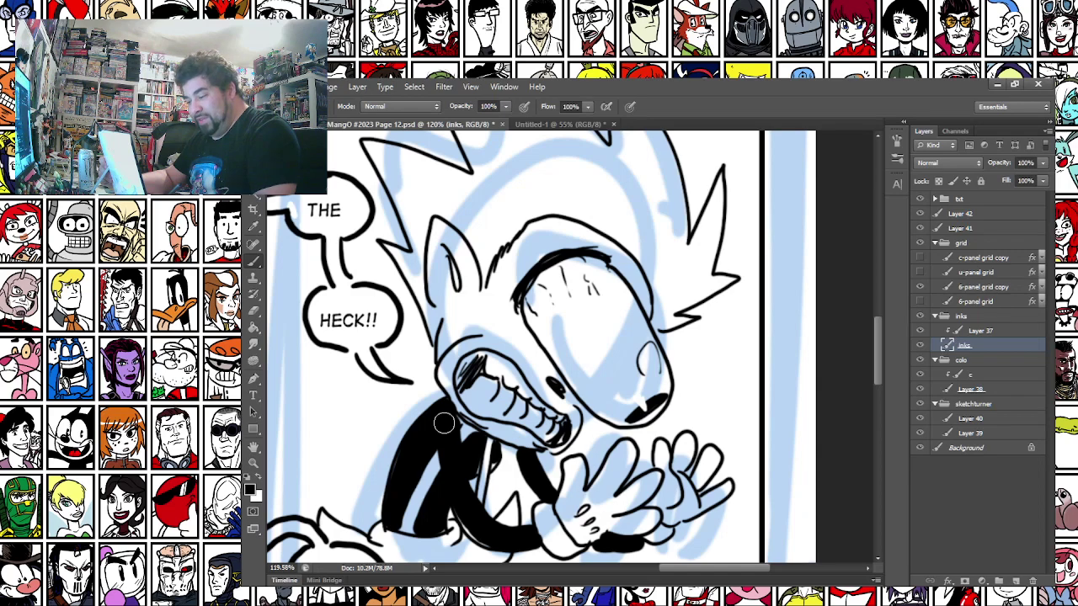
{"action": "right_click", "coordinate": [559, 271]}
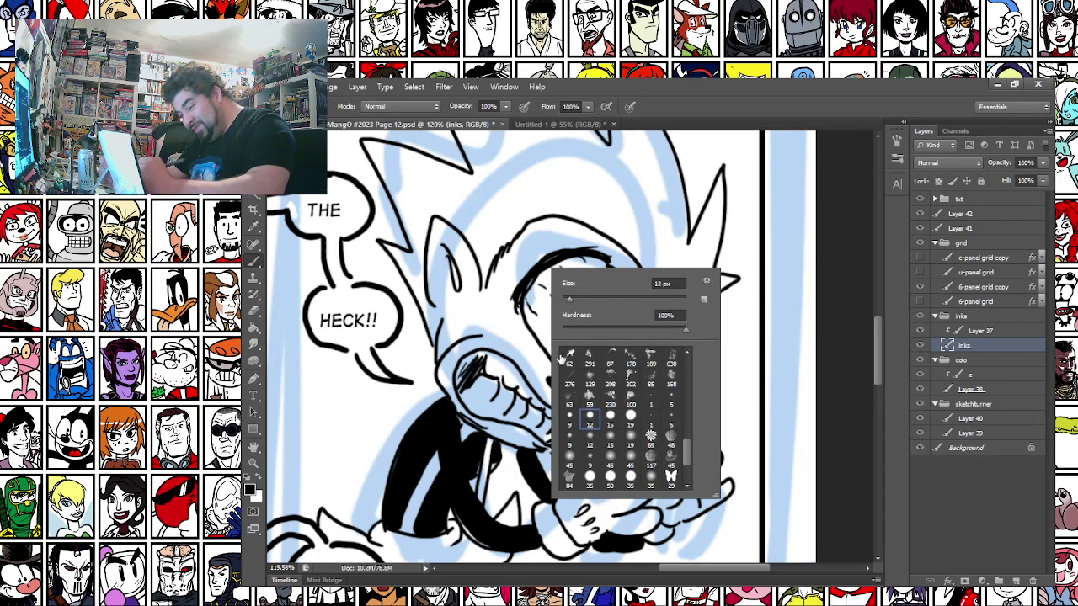
{"action": "mouse_move", "coordinate": [518, 322]}
{"action": "left_mouse_down"}
{"action": "mouse_move", "coordinate": [532, 280]}
{"action": "mouse_move", "coordinate": [604, 255]}
{"action": "mouse_move", "coordinate": [541, 274]}
{"action": "mouse_move", "coordinate": [565, 248]}
{"action": "mouse_move", "coordinate": [520, 294]}
{"action": "mouse_move", "coordinate": [513, 268]}
{"action": "mouse_move", "coordinate": [535, 221]}
{"action": "left_mouse_up"}
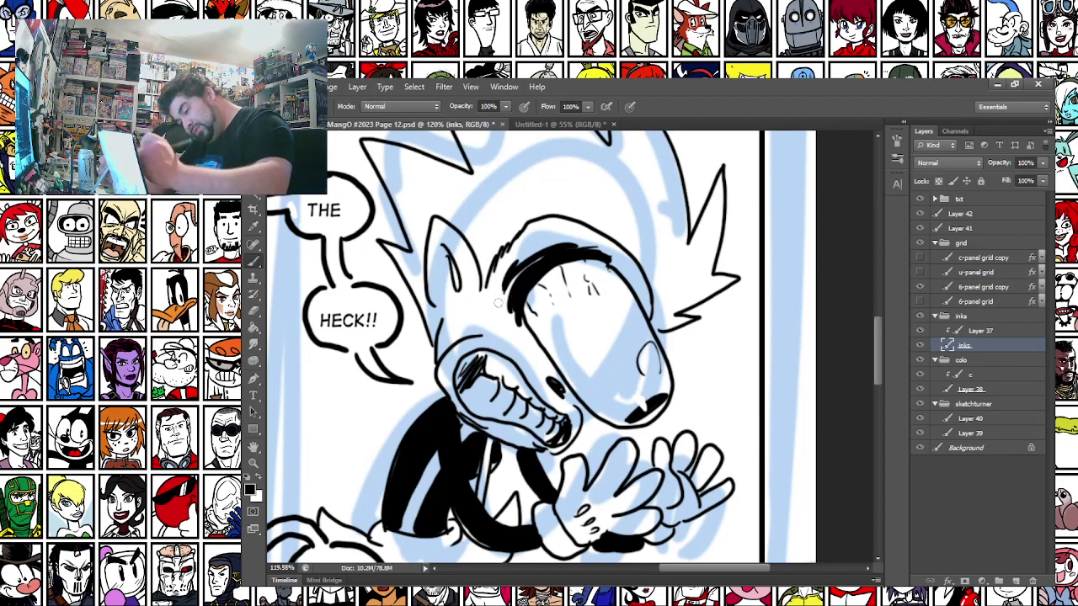
Make the onomatopoeia layer in the txt group active and pick the hard round 19 px brush
{"action": "right_click", "coordinate": [519, 304]}
{"action": "left_click", "coordinate": [640, 430]}
{"action": "left_click", "coordinate": [538, 449]}
{"action": "mouse_move", "coordinate": [550, 274]}
{"action": "left_mouse_down"}
{"action": "mouse_move", "coordinate": [490, 402]}
{"action": "mouse_move", "coordinate": [481, 363]}
{"action": "left_mouse_up"}
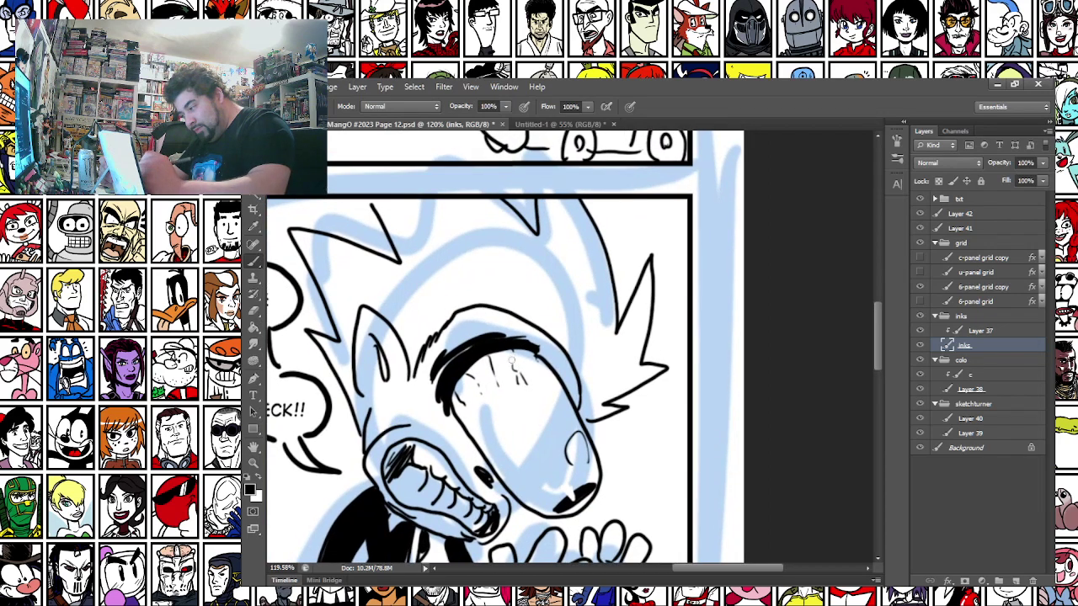
{"action": "left_click", "coordinate": [934, 199]}
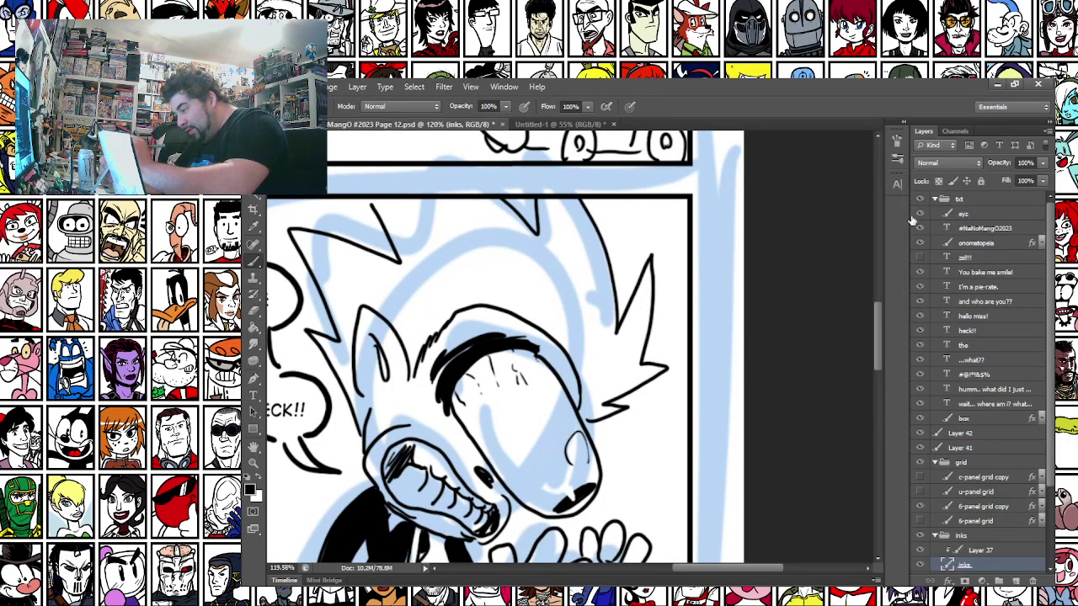
{"action": "left_click", "coordinate": [969, 243]}
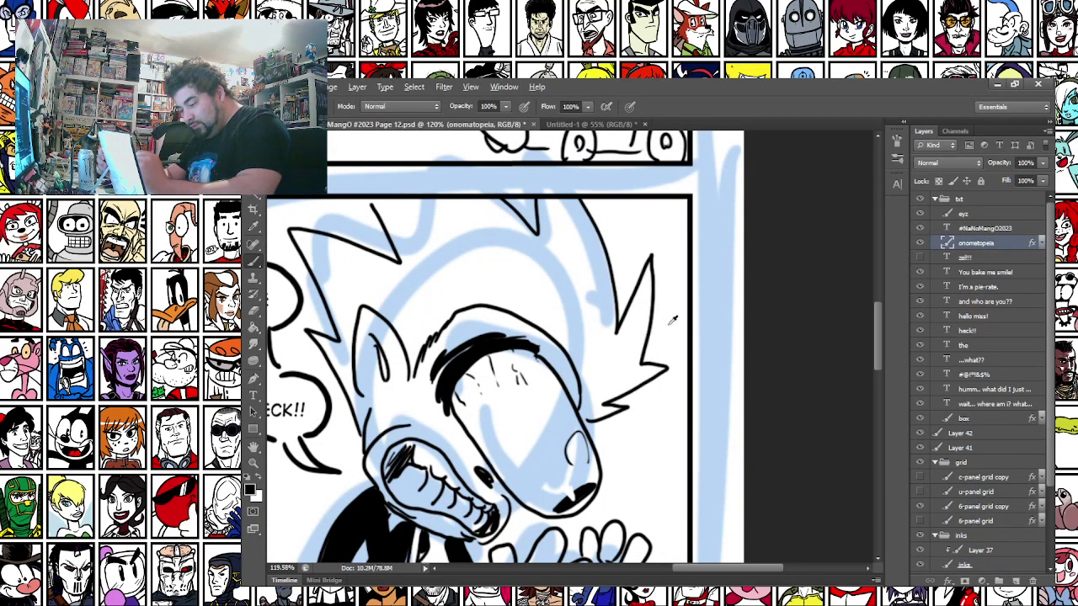
{"action": "right_click", "coordinate": [657, 298]}
{"action": "left_click", "coordinate": [734, 448]}
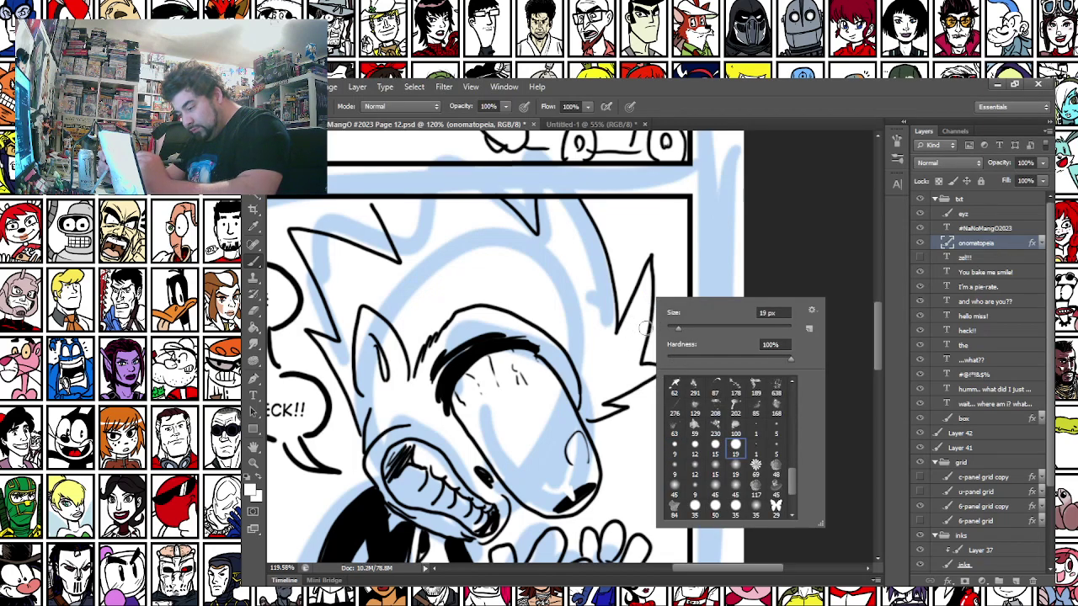
{"action": "left_click", "coordinate": [645, 328]}
{"action": "left_click_drag", "start_coordinate": [614, 292], "coordinate": [652, 340]}
{"action": "left_click_drag", "start_coordinate": [628, 276], "coordinate": [662, 306]}
{"action": "key", "text": "ctrl+alt+z"}
{"action": "key", "text": "ctrl+alt+z"}
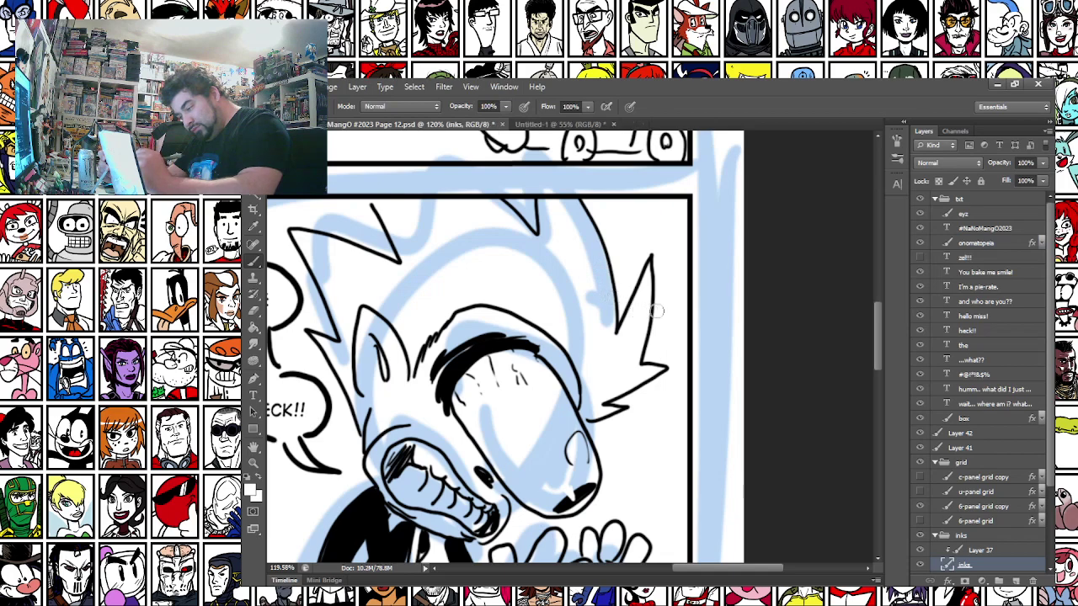
Draw a slanted white exclamation mark on the onomatopoeia layer, overlapping the upper border near the panel's right corner
{"action": "left_click", "coordinate": [952, 243]}
{"action": "mouse_move", "coordinate": [630, 282]}
{"action": "left_mouse_down"}
{"action": "mouse_move", "coordinate": [613, 297]}
{"action": "mouse_move", "coordinate": [625, 293]}
{"action": "left_mouse_up"}
{"action": "mouse_move", "coordinate": [593, 256]}
{"action": "left_mouse_down"}
{"action": "mouse_move", "coordinate": [609, 190]}
{"action": "mouse_move", "coordinate": [628, 189]}
{"action": "mouse_move", "coordinate": [647, 207]}
{"action": "mouse_move", "coordinate": [621, 268]}
{"action": "left_mouse_up"}
{"action": "left_click_drag", "start_coordinate": [636, 203], "coordinate": [609, 246]}
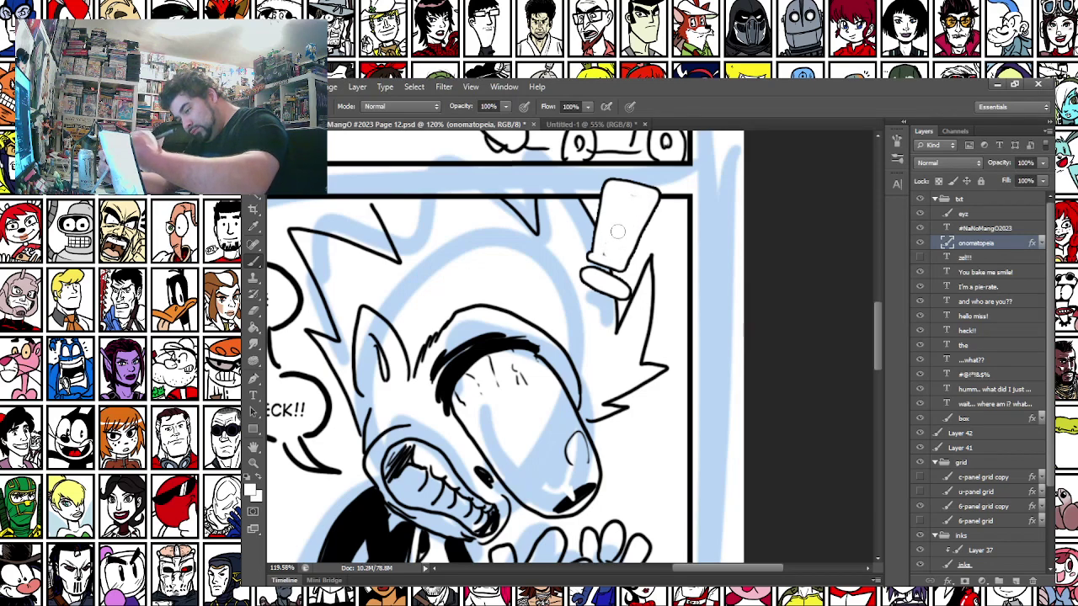
Erase the rough edges of the exclamation mark's bar and widen the gap above its dot
{"action": "left_click", "coordinate": [254, 312]}
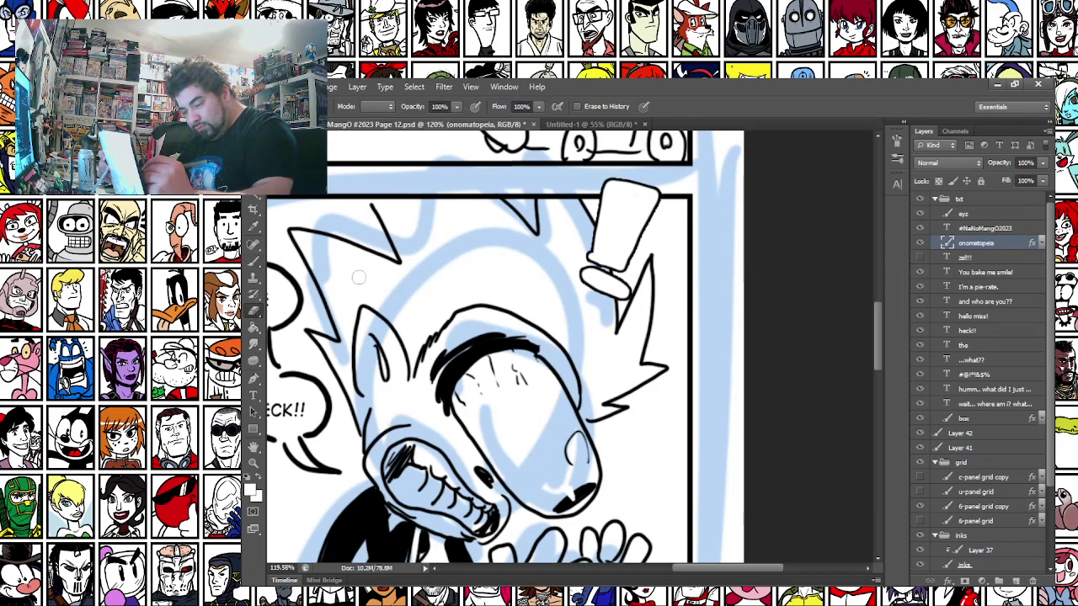
{"action": "left_click_drag", "start_coordinate": [588, 262], "coordinate": [633, 285]}
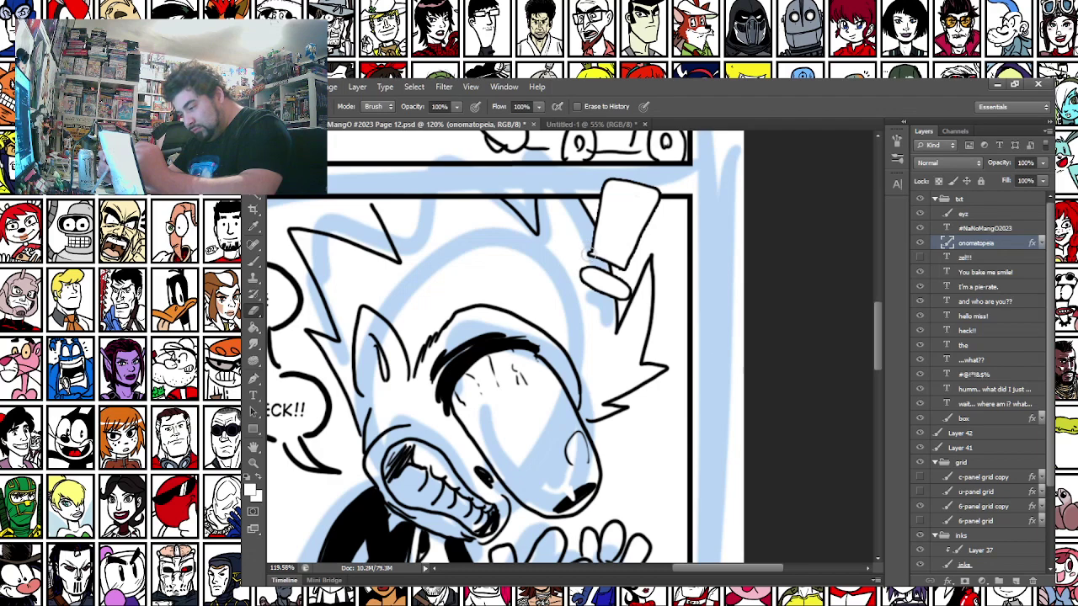
{"action": "mouse_move", "coordinate": [591, 257]}
{"action": "left_mouse_down"}
{"action": "mouse_move", "coordinate": [627, 273]}
{"action": "mouse_move", "coordinate": [598, 271]}
{"action": "mouse_move", "coordinate": [637, 293]}
{"action": "left_mouse_up"}
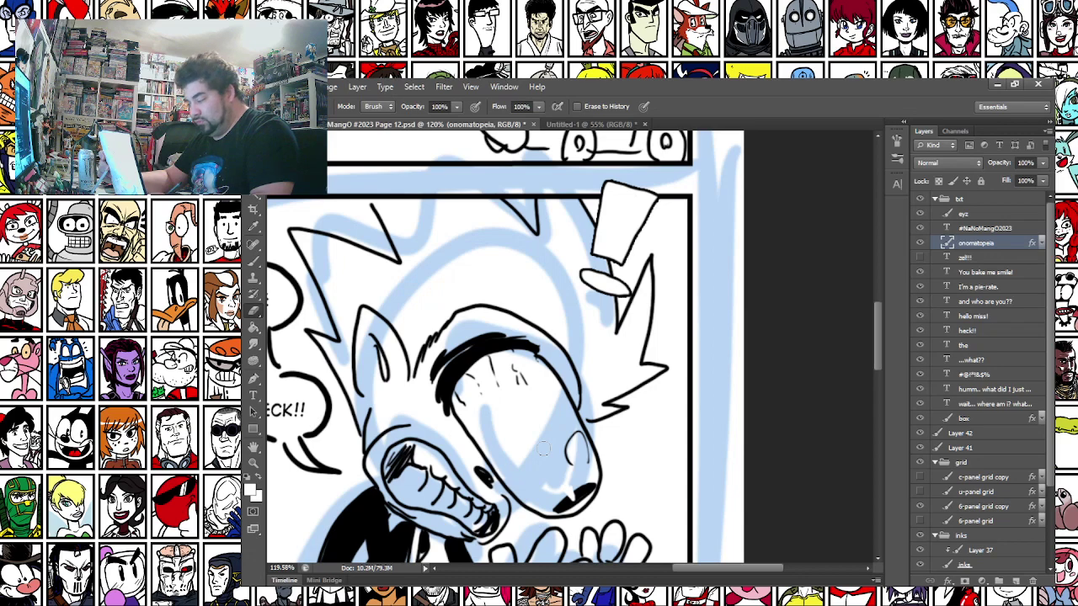
Return to the inks layer with a black brush and ink small drop marks around the curled tail by the "Hello miss!" text
{"action": "key", "text": "b"}
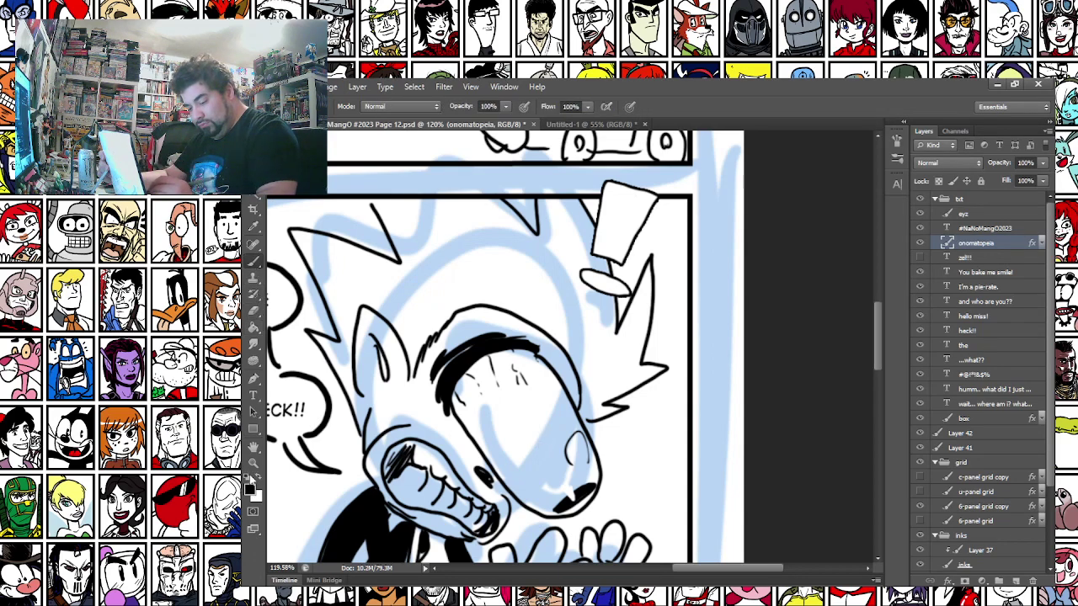
{"action": "left_click", "coordinate": [934, 199]}
{"action": "left_click", "coordinate": [965, 346]}
{"action": "left_click_drag", "start_coordinate": [421, 514], "coordinate": [592, 197]}
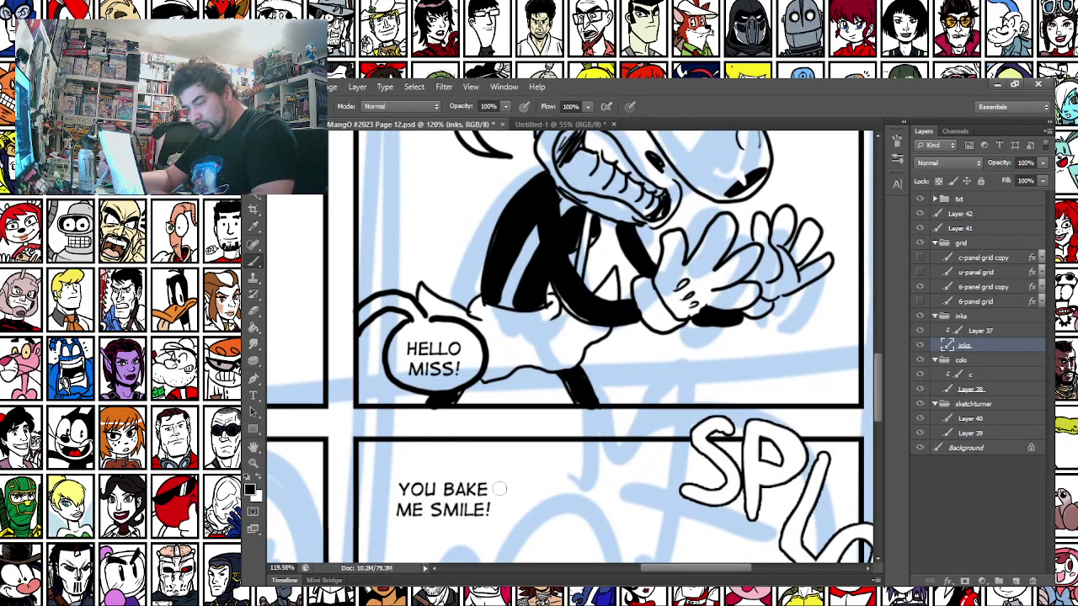
{"action": "left_click_drag", "start_coordinate": [298, 392], "coordinate": [688, 497]}
{"action": "left_click_drag", "start_coordinate": [347, 519], "coordinate": [542, 443]}
{"action": "left_click_drag", "start_coordinate": [830, 448], "coordinate": [413, 455]}
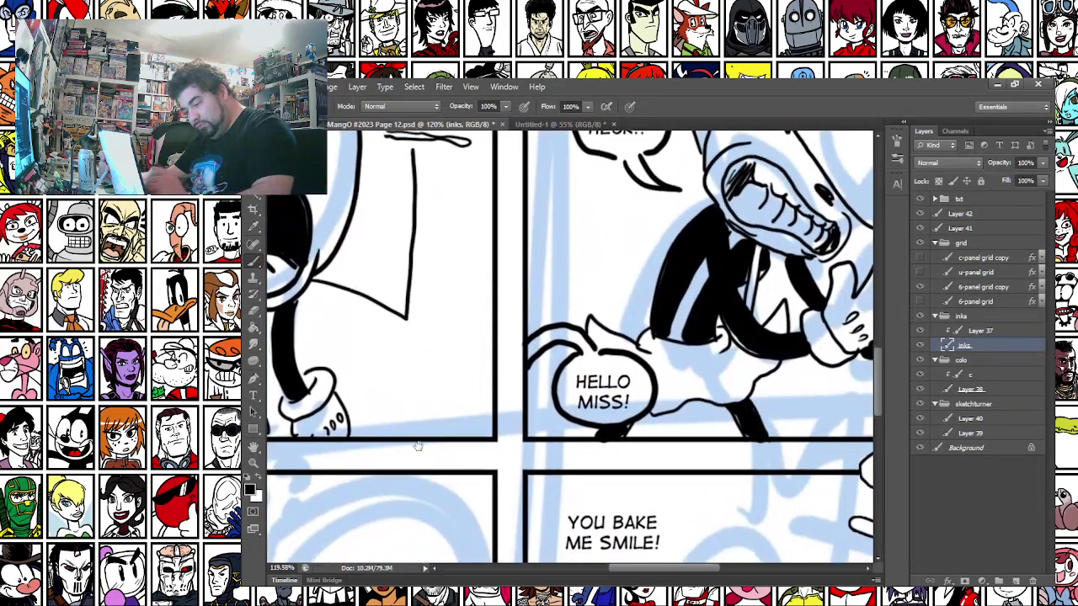
{"action": "right_click", "coordinate": [605, 264]}
{"action": "left_click", "coordinate": [708, 386]}
{"action": "left_click_drag", "start_coordinate": [542, 263], "coordinate": [541, 308]}
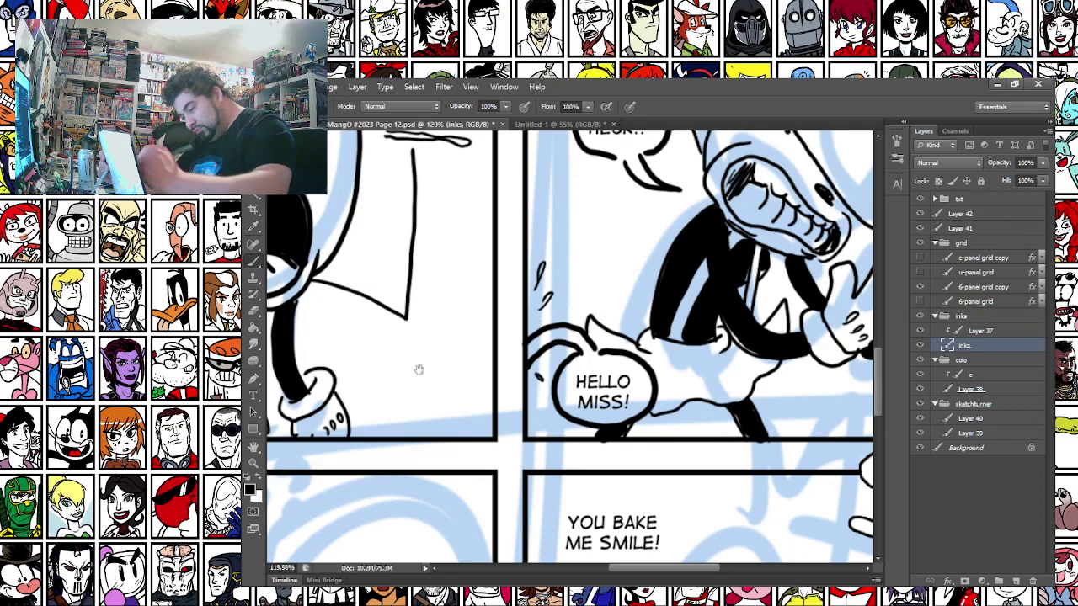
Pick a thicker brush and ink balloons with tails around "And who are you??", "I'm a pie-rate." and "You bake me smile!"
{"action": "left_click_drag", "start_coordinate": [418, 370], "coordinate": [540, 214]}
{"action": "left_click_drag", "start_coordinate": [363, 389], "coordinate": [486, 233]}
{"action": "left_click_drag", "start_coordinate": [294, 491], "coordinate": [404, 368]}
{"action": "left_click_drag", "start_coordinate": [565, 248], "coordinate": [522, 457]}
{"action": "right_click", "coordinate": [521, 318]}
{"action": "left_click", "coordinate": [539, 466]}
{"action": "left_click_drag", "start_coordinate": [475, 363], "coordinate": [477, 366]}
{"action": "mouse_move", "coordinate": [553, 330]}
{"action": "left_mouse_down"}
{"action": "mouse_move", "coordinate": [514, 265]}
{"action": "mouse_move", "coordinate": [452, 293]}
{"action": "mouse_move", "coordinate": [466, 343]}
{"action": "mouse_move", "coordinate": [542, 348]}
{"action": "mouse_move", "coordinate": [579, 368]}
{"action": "mouse_move", "coordinate": [548, 323]}
{"action": "left_mouse_up"}
{"action": "mouse_move", "coordinate": [515, 436]}
{"action": "left_mouse_down"}
{"action": "mouse_move", "coordinate": [505, 472]}
{"action": "mouse_move", "coordinate": [536, 439]}
{"action": "mouse_move", "coordinate": [507, 440]}
{"action": "mouse_move", "coordinate": [473, 417]}
{"action": "mouse_move", "coordinate": [491, 370]}
{"action": "mouse_move", "coordinate": [545, 364]}
{"action": "mouse_move", "coordinate": [584, 385]}
{"action": "mouse_move", "coordinate": [578, 432]}
{"action": "mouse_move", "coordinate": [536, 439]}
{"action": "left_mouse_up"}
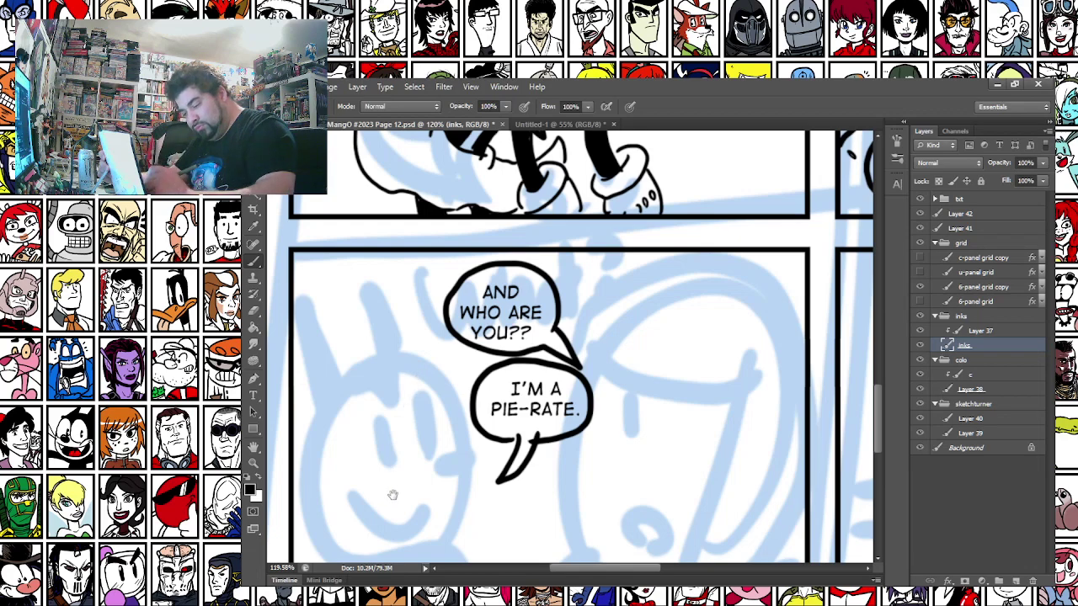
{"action": "mouse_move", "coordinate": [678, 447]}
{"action": "left_mouse_down"}
{"action": "mouse_move", "coordinate": [419, 368]}
{"action": "mouse_move", "coordinate": [444, 433]}
{"action": "left_mouse_up"}
{"action": "mouse_move", "coordinate": [443, 356]}
{"action": "left_mouse_down"}
{"action": "mouse_move", "coordinate": [399, 411]}
{"action": "mouse_move", "coordinate": [441, 399]}
{"action": "mouse_move", "coordinate": [460, 358]}
{"action": "mouse_move", "coordinate": [517, 359]}
{"action": "mouse_move", "coordinate": [558, 318]}
{"action": "mouse_move", "coordinate": [506, 278]}
{"action": "mouse_move", "coordinate": [441, 281]}
{"action": "mouse_move", "coordinate": [411, 341]}
{"action": "mouse_move", "coordinate": [441, 360]}
{"action": "left_mouse_up"}
Ink the hair of the larger figure beside the pie-rate balloon, including the crown, the fringe and the long pointed lock
{"action": "mouse_move", "coordinate": [365, 439]}
{"action": "left_mouse_down"}
{"action": "mouse_move", "coordinate": [393, 433]}
{"action": "mouse_move", "coordinate": [659, 244]}
{"action": "left_mouse_up"}
{"action": "left_click_drag", "start_coordinate": [392, 344], "coordinate": [454, 361]}
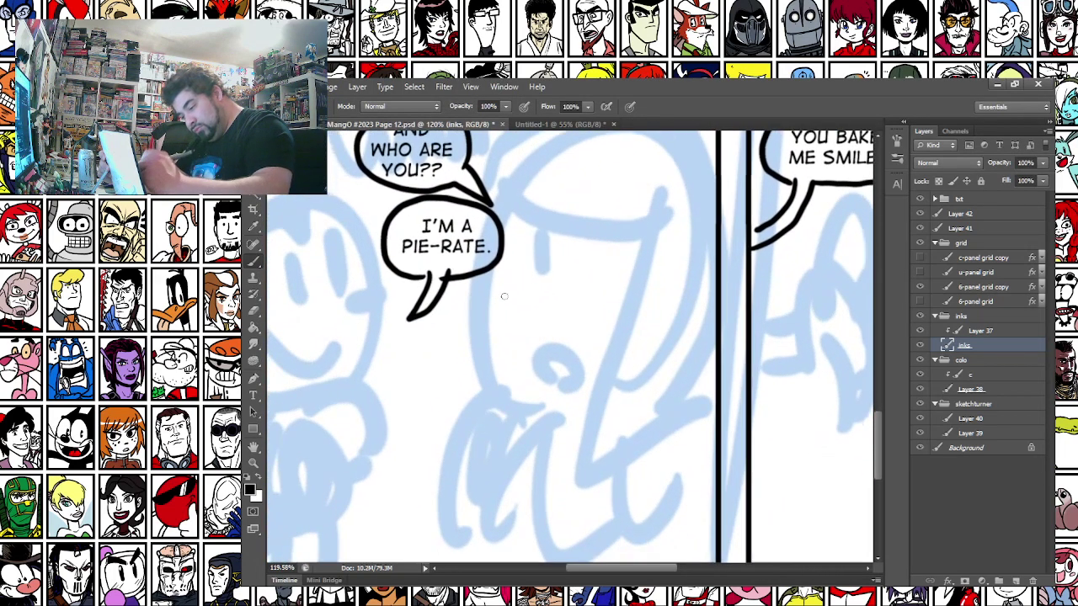
{"action": "right_click", "coordinate": [570, 247]}
{"action": "mouse_move", "coordinate": [493, 190]}
{"action": "left_mouse_down"}
{"action": "mouse_move", "coordinate": [647, 236]}
{"action": "mouse_move", "coordinate": [608, 337]}
{"action": "mouse_move", "coordinate": [644, 428]}
{"action": "mouse_move", "coordinate": [713, 391]}
{"action": "left_mouse_up"}
{"action": "scroll", "coordinate": [492, 256], "scroll_direction": "up", "scroll_amount": 1}
{"action": "mouse_move", "coordinate": [490, 255]}
{"action": "left_mouse_down"}
{"action": "mouse_move", "coordinate": [548, 201]}
{"action": "mouse_move", "coordinate": [636, 175]}
{"action": "mouse_move", "coordinate": [713, 204]}
{"action": "mouse_move", "coordinate": [729, 233]}
{"action": "left_mouse_up"}
Ink the larger figure's face contour from the balloon to the hair lock and add a solid black oval eye
{"action": "mouse_move", "coordinate": [511, 271]}
{"action": "left_mouse_down"}
{"action": "mouse_move", "coordinate": [516, 187]}
{"action": "mouse_move", "coordinate": [531, 187]}
{"action": "mouse_move", "coordinate": [534, 379]}
{"action": "mouse_move", "coordinate": [622, 394]}
{"action": "left_mouse_up"}
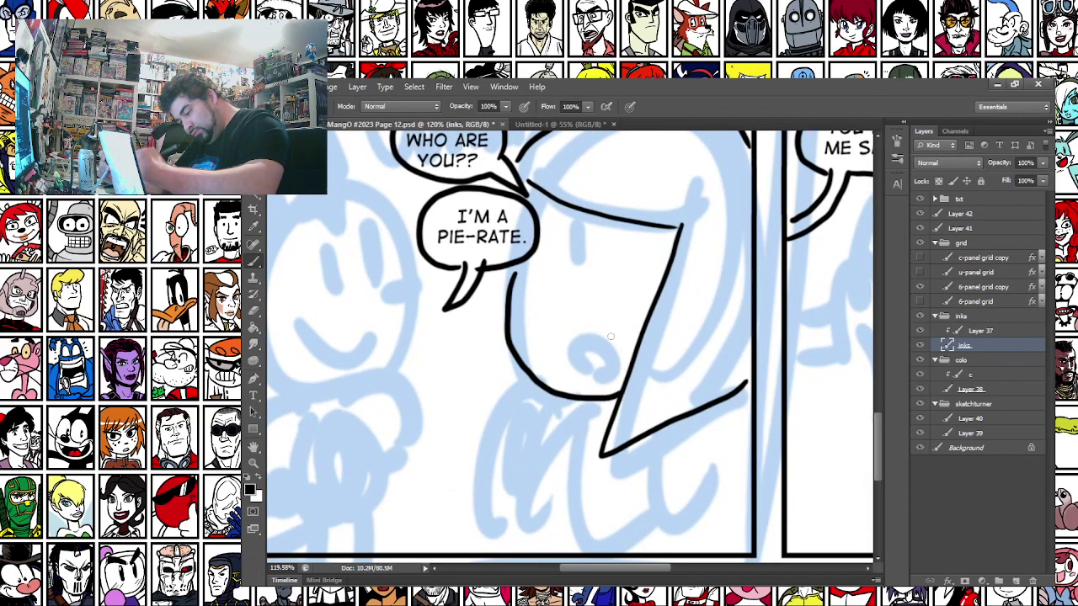
{"action": "key", "text": "ctrl+z"}
{"action": "mouse_move", "coordinate": [508, 266]}
{"action": "left_mouse_down"}
{"action": "mouse_move", "coordinate": [506, 312]}
{"action": "mouse_move", "coordinate": [531, 364]}
{"action": "mouse_move", "coordinate": [575, 395]}
{"action": "mouse_move", "coordinate": [613, 401]}
{"action": "left_mouse_up"}
{"action": "left_click_drag", "start_coordinate": [570, 292], "coordinate": [578, 251]}
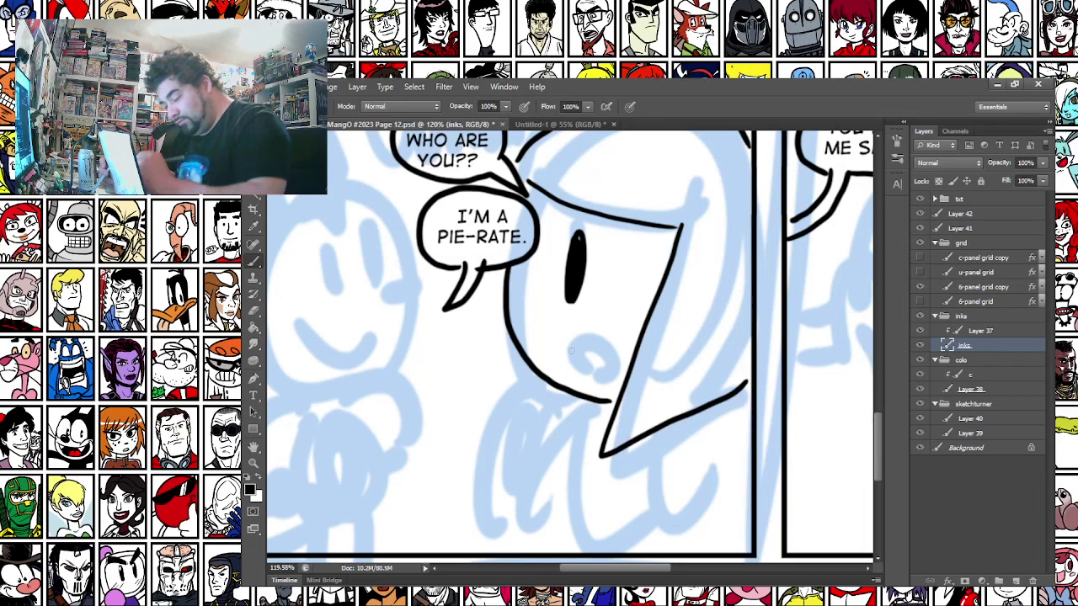
Ink the long-haired character's solid black mouth, then outline the neck, curved arm and hand down to the lower panel border with a thinner line
{"action": "mouse_move", "coordinate": [549, 360]}
{"action": "left_mouse_down"}
{"action": "mouse_move", "coordinate": [619, 357]}
{"action": "mouse_move", "coordinate": [568, 369]}
{"action": "mouse_move", "coordinate": [602, 355]}
{"action": "mouse_move", "coordinate": [568, 358]}
{"action": "mouse_move", "coordinate": [610, 362]}
{"action": "left_mouse_up"}
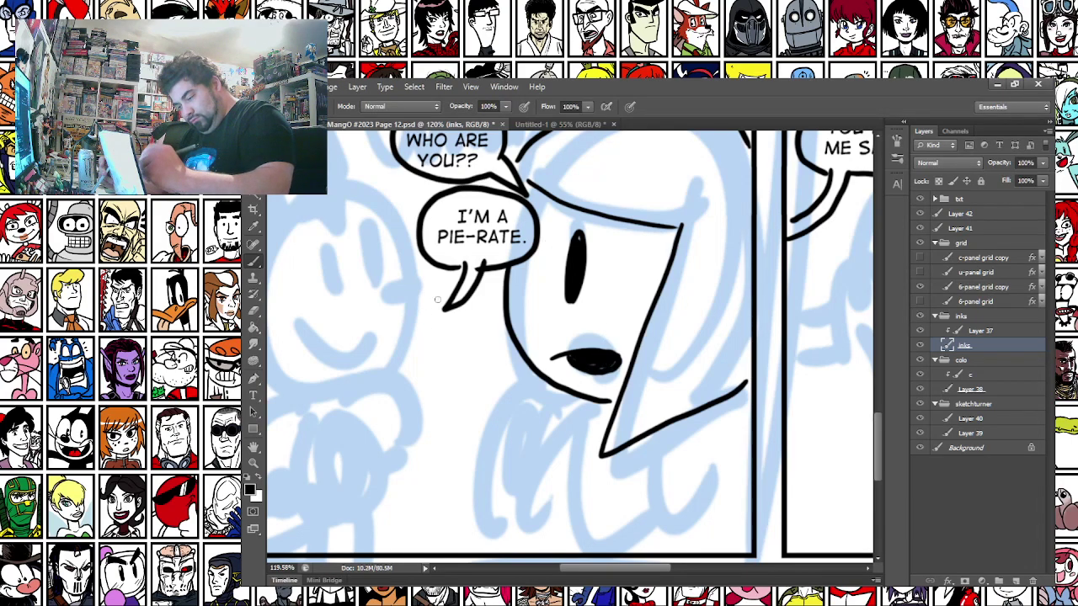
{"action": "right_click", "coordinate": [501, 289]}
{"action": "left_click_drag", "start_coordinate": [468, 340], "coordinate": [475, 230]}
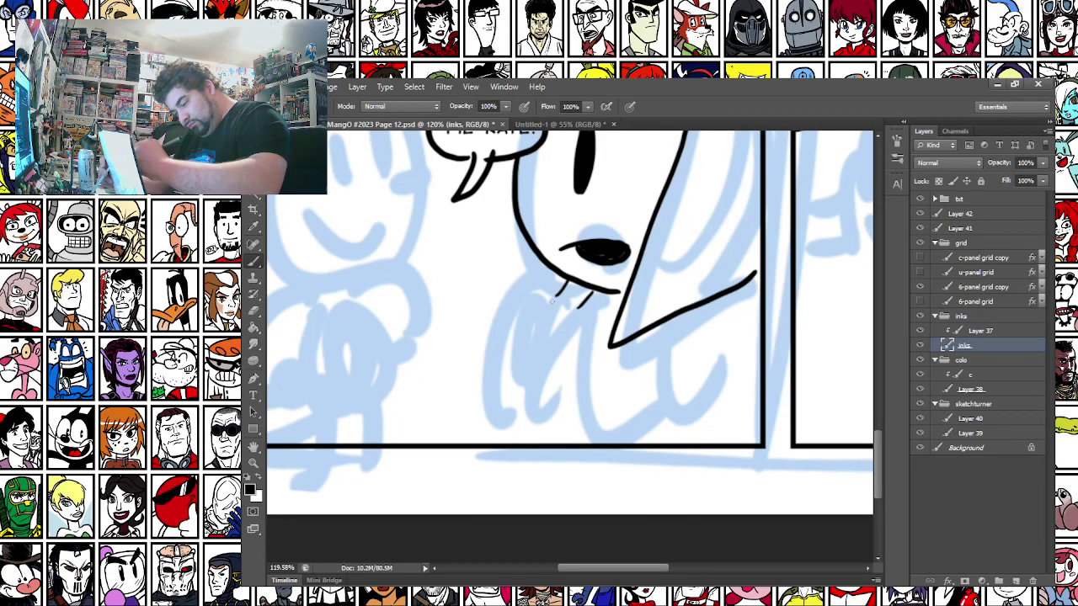
{"action": "left_click_drag", "start_coordinate": [546, 293], "coordinate": [438, 425]}
{"action": "mouse_move", "coordinate": [531, 325]}
{"action": "left_mouse_down"}
{"action": "mouse_move", "coordinate": [480, 399]}
{"action": "mouse_move", "coordinate": [480, 423]}
{"action": "mouse_move", "coordinate": [440, 441]}
{"action": "left_mouse_up"}
{"action": "left_click_drag", "start_coordinate": [485, 414], "coordinate": [499, 438]}
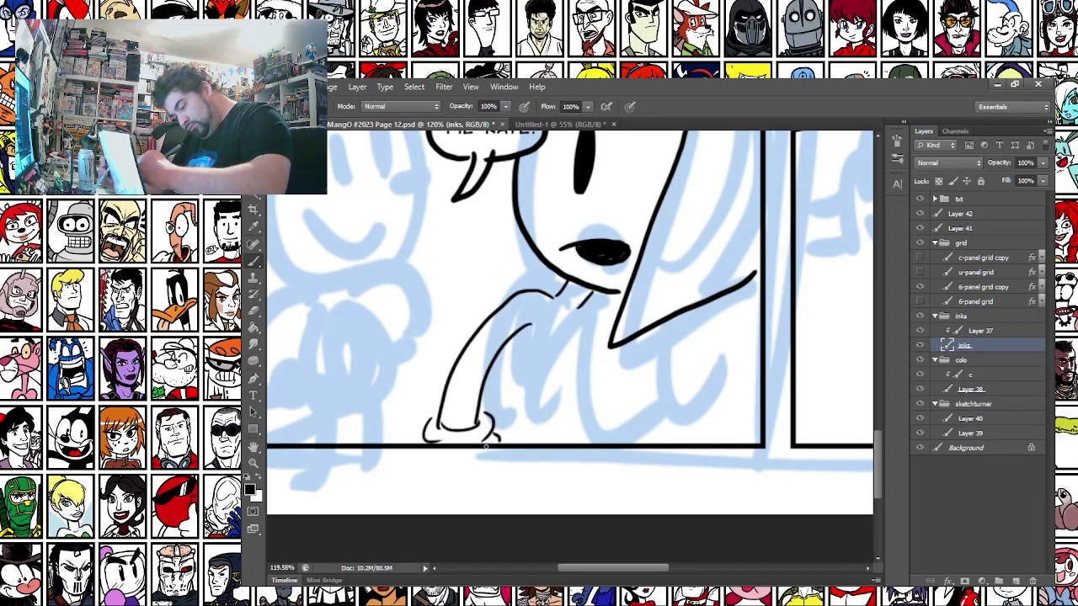
{"action": "left_click_drag", "start_coordinate": [409, 440], "coordinate": [383, 439]}
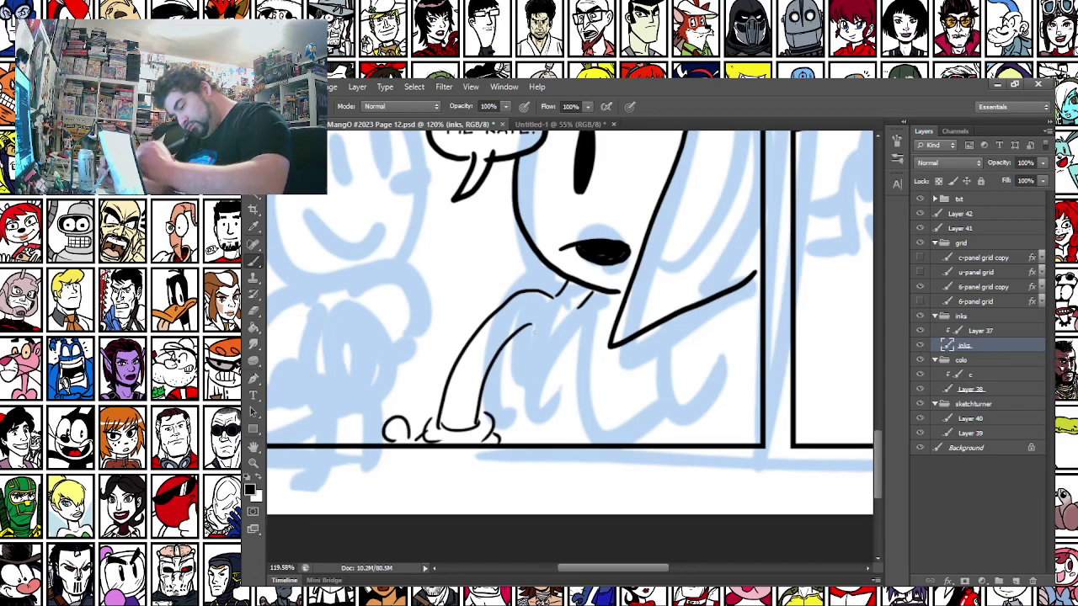
Ink the long vertical clothing lines down the long-haired character's torso and their rounded lower ends
{"action": "left_click_drag", "start_coordinate": [587, 329], "coordinate": [592, 362]}
{"action": "key", "text": "ctrl+z"}
{"action": "left_click_drag", "start_coordinate": [537, 302], "coordinate": [526, 375]}
{"action": "mouse_move", "coordinate": [558, 301]}
{"action": "left_mouse_down"}
{"action": "mouse_move", "coordinate": [544, 398]}
{"action": "mouse_move", "coordinate": [571, 396]}
{"action": "left_mouse_up"}
{"action": "left_click_drag", "start_coordinate": [598, 305], "coordinate": [583, 406]}
{"action": "left_click_drag", "start_coordinate": [508, 340], "coordinate": [516, 394]}
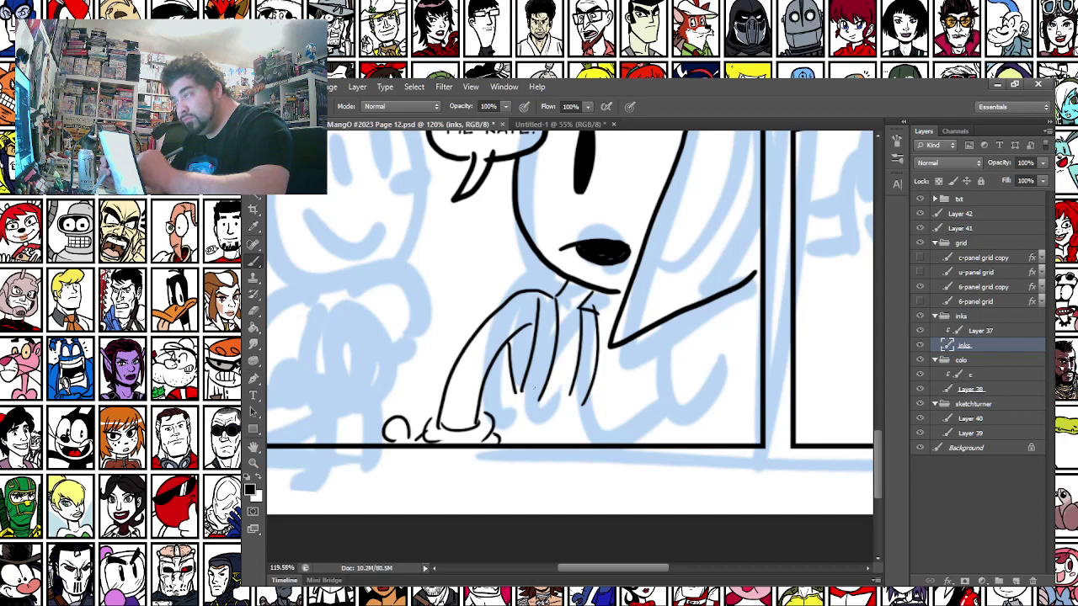
{"action": "left_click_drag", "start_coordinate": [523, 420], "coordinate": [532, 391]}
{"action": "left_click_drag", "start_coordinate": [578, 426], "coordinate": [579, 400]}
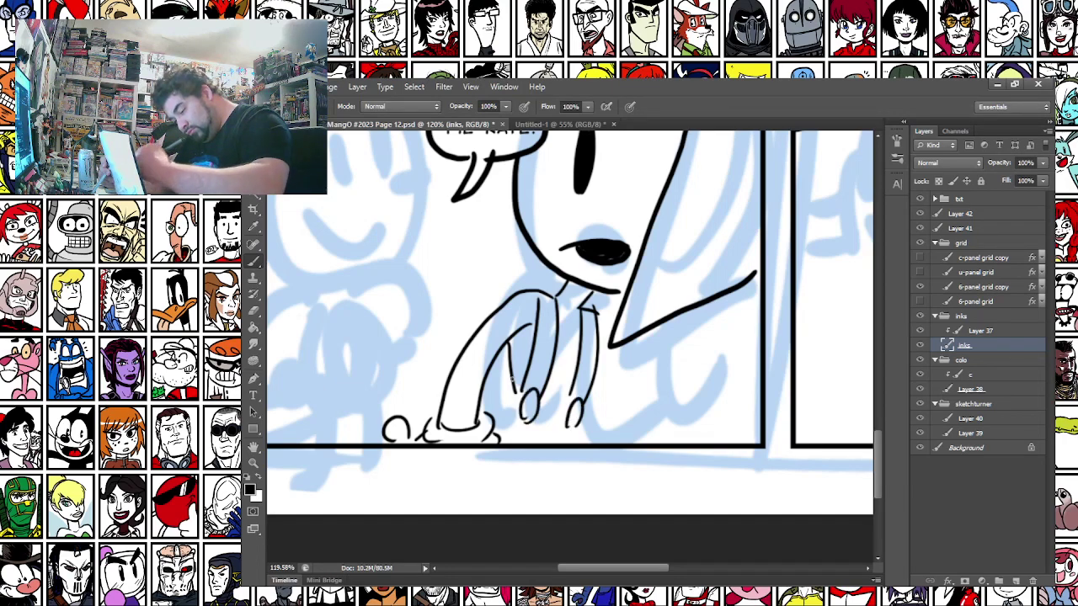
Ink the long-haired character's waistline, second arm and hand near the lower panel border, and add small fold lines to the torso
{"action": "left_click_drag", "start_coordinate": [510, 389], "coordinate": [504, 403]}
{"action": "mouse_move", "coordinate": [594, 409]}
{"action": "left_mouse_down"}
{"action": "mouse_move", "coordinate": [645, 413]}
{"action": "mouse_move", "coordinate": [607, 443]}
{"action": "left_mouse_up"}
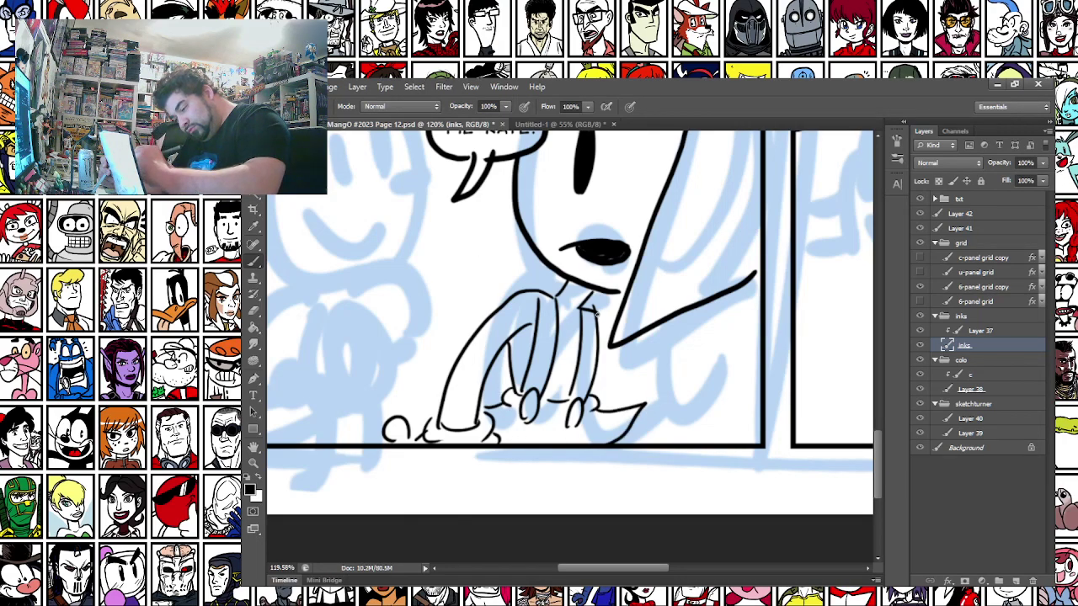
{"action": "left_click_drag", "start_coordinate": [596, 325], "coordinate": [605, 375]}
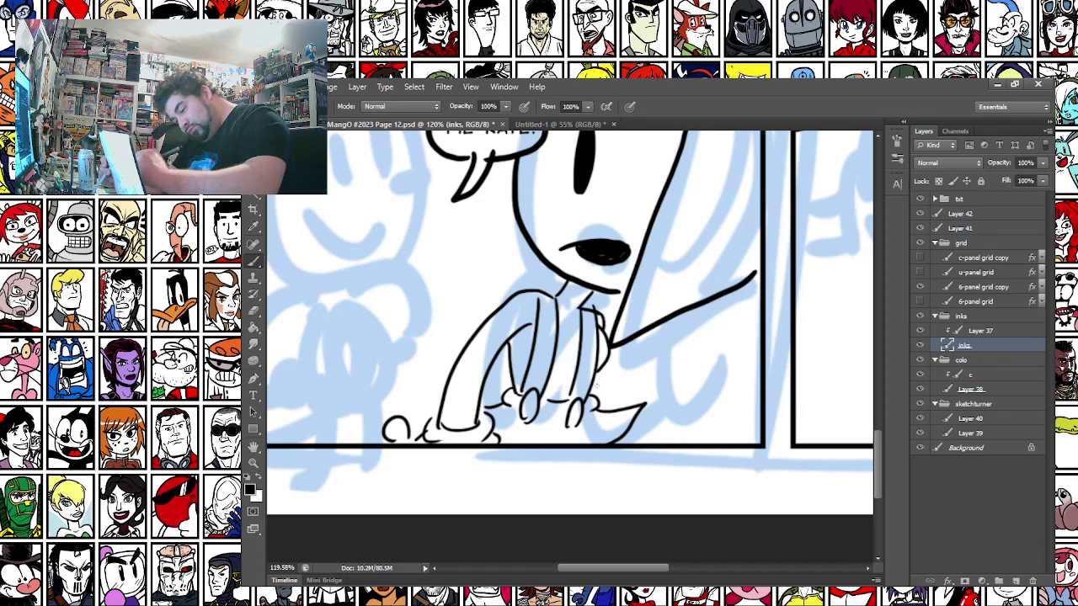
{"action": "left_click_drag", "start_coordinate": [595, 377], "coordinate": [674, 442]}
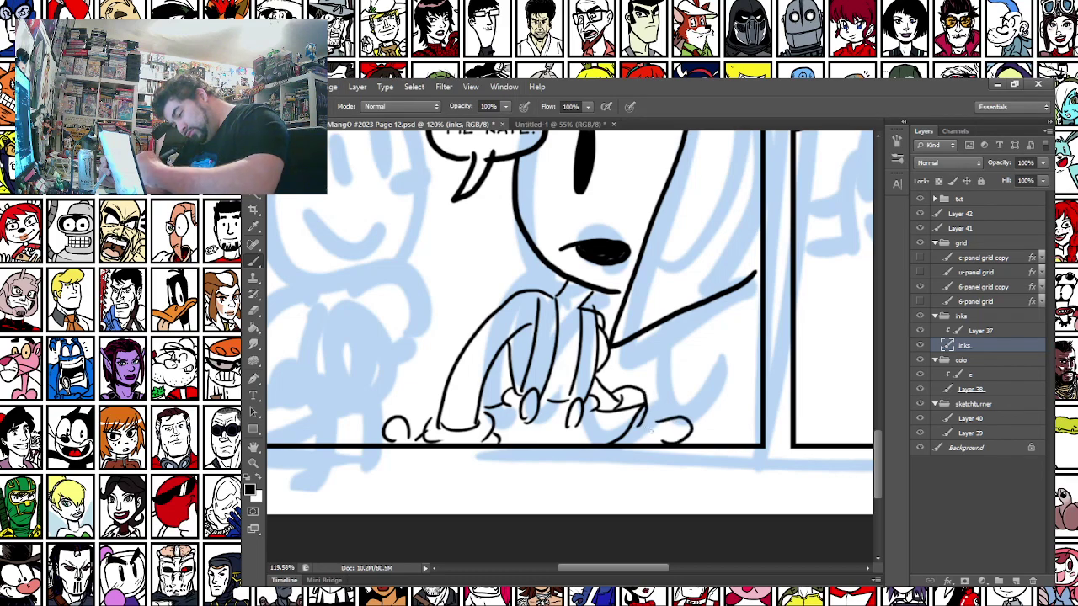
{"action": "mouse_move", "coordinate": [645, 394]}
{"action": "left_mouse_down"}
{"action": "mouse_move", "coordinate": [701, 391]}
{"action": "mouse_move", "coordinate": [678, 416]}
{"action": "mouse_move", "coordinate": [686, 442]}
{"action": "left_mouse_up"}
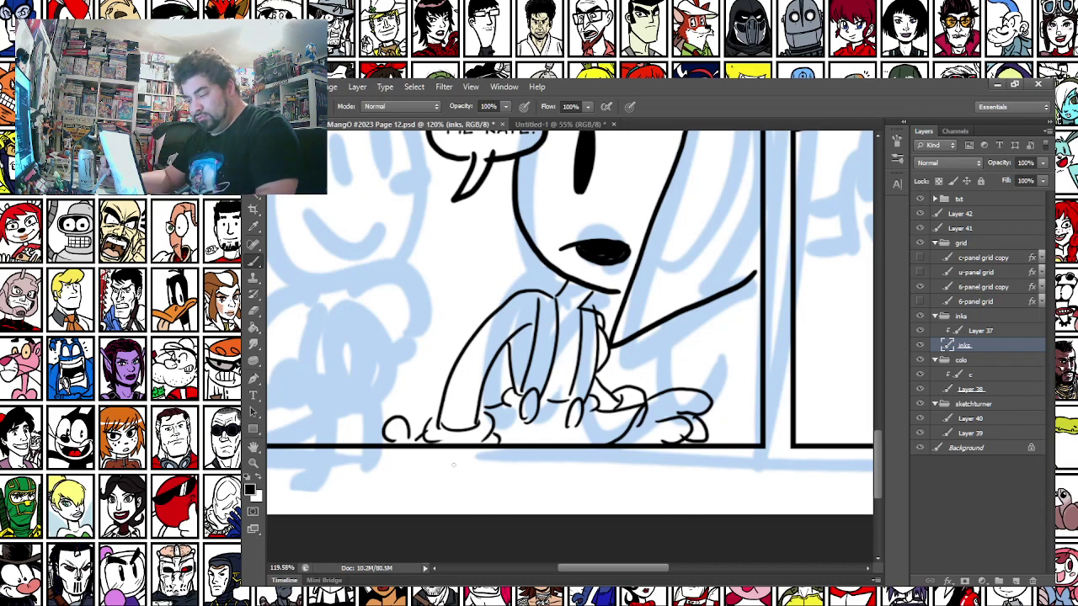
{"action": "left_click_drag", "start_coordinate": [567, 333], "coordinate": [557, 383]}
Ink a small black nose above the long-haired character's mouth and cut a white glint into the eye
{"action": "left_click_drag", "start_coordinate": [477, 258], "coordinate": [477, 439]}
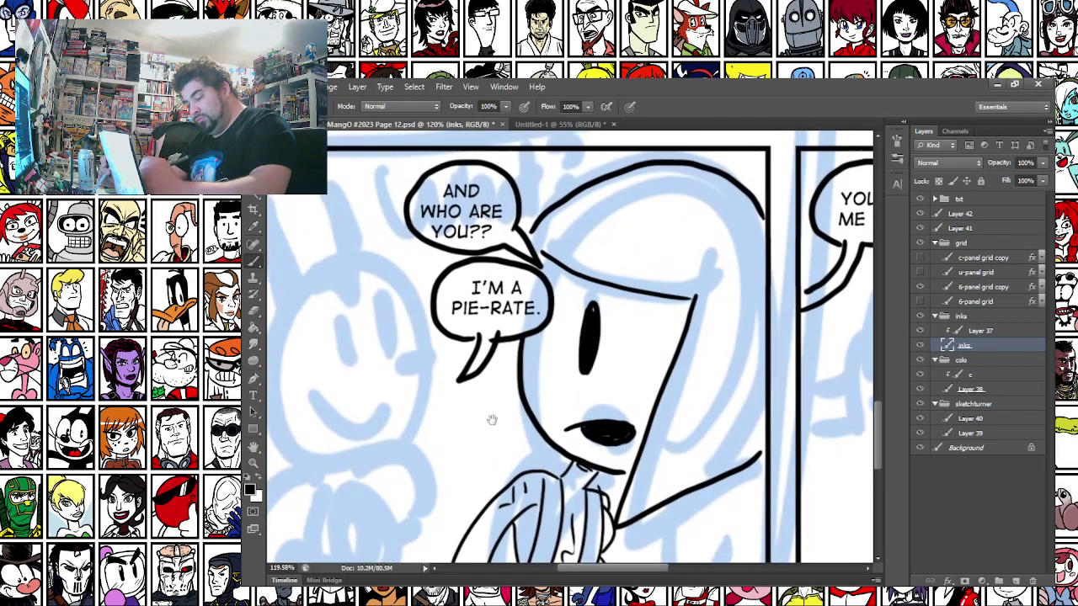
{"action": "left_click_drag", "start_coordinate": [556, 389], "coordinate": [578, 397]}
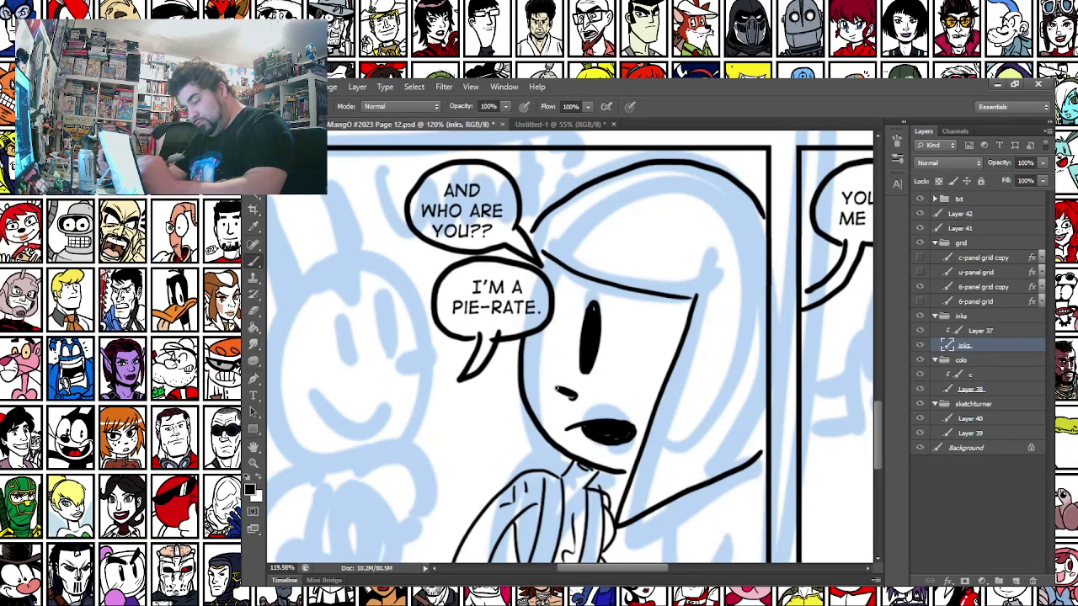
{"action": "key", "text": "x"}
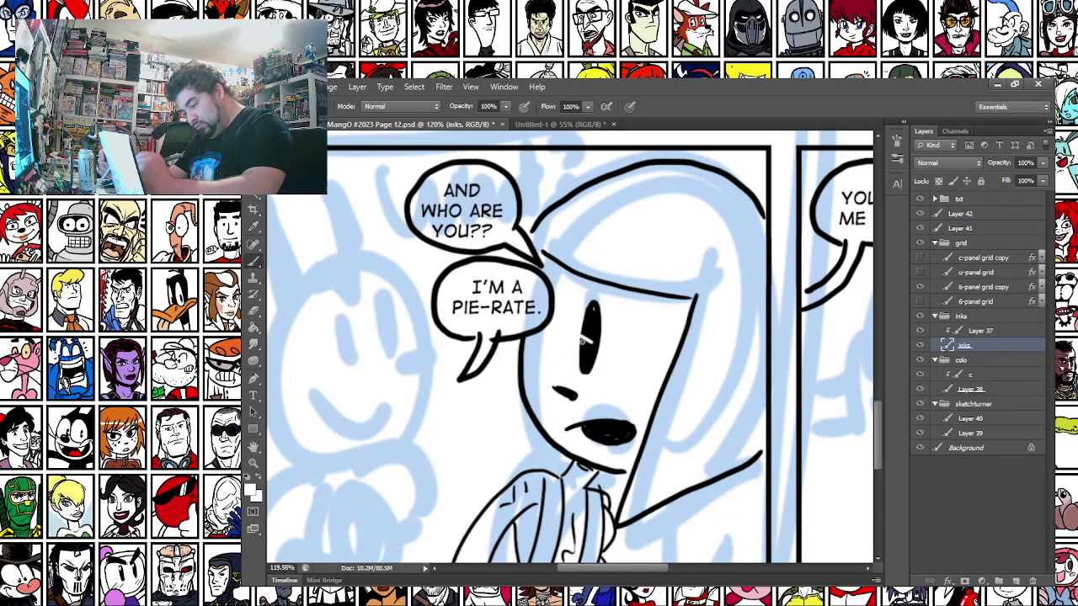
{"action": "key", "text": "x"}
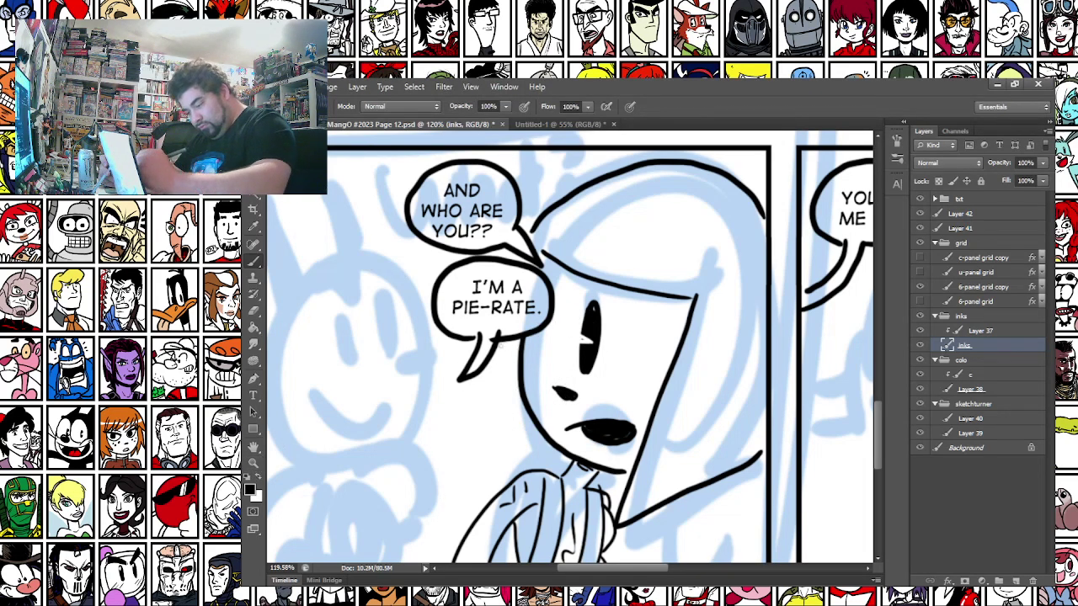
Ink the hair lock falling below the "I'M A PIE-RATE." balloon and redraw the curved line under the fringe above the eye
{"action": "left_click_drag", "start_coordinate": [502, 340], "coordinate": [463, 482]}
{"action": "left_click_drag", "start_coordinate": [396, 509], "coordinate": [422, 409]}
{"action": "left_click_drag", "start_coordinate": [480, 261], "coordinate": [431, 440]}
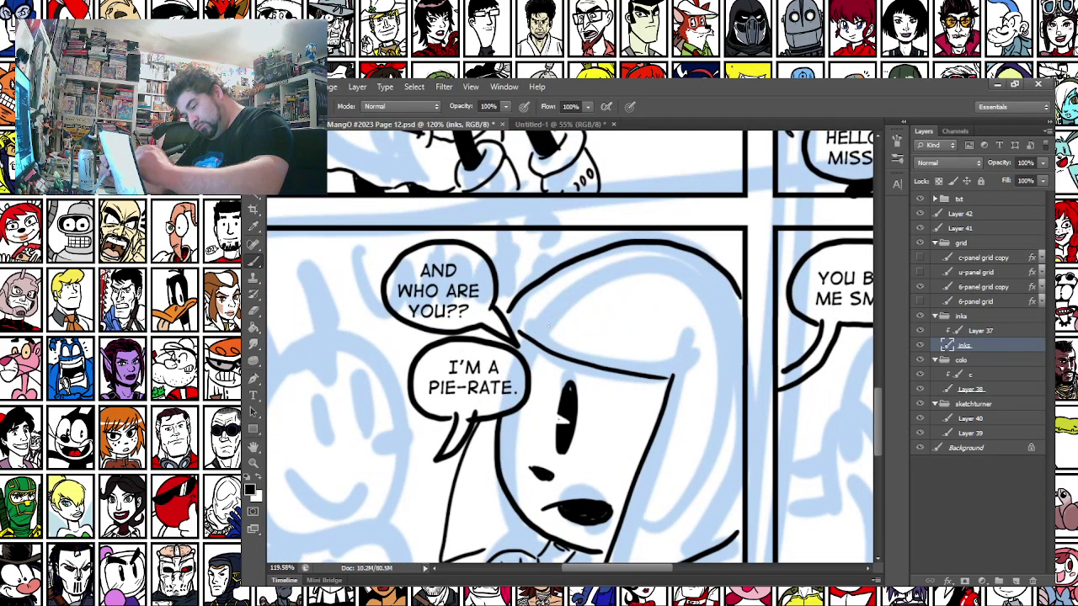
{"action": "left_click_drag", "start_coordinate": [558, 360], "coordinate": [628, 378]}
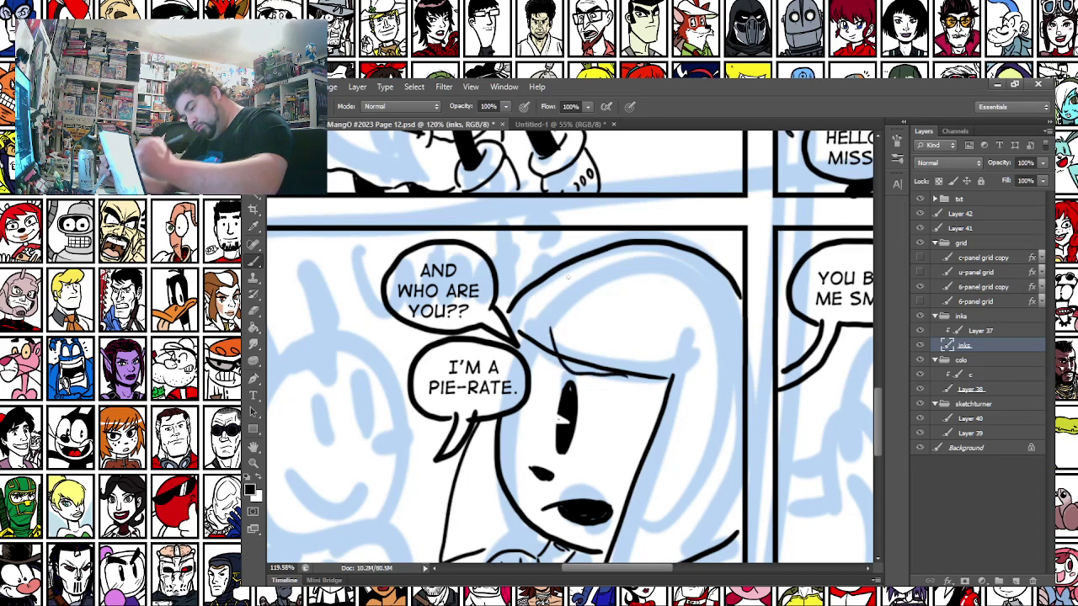
{"action": "key", "text": "ctrl+z"}
{"action": "left_click_drag", "start_coordinate": [565, 366], "coordinate": [626, 379]}
{"action": "key", "text": "ctrl+z"}
{"action": "left_click_drag", "start_coordinate": [541, 348], "coordinate": [617, 388]}
Ink the two pointed ears and round head outline of the smiling character over the blue sketch
{"action": "left_click_drag", "start_coordinate": [409, 486], "coordinate": [542, 254]}
{"action": "left_click_drag", "start_coordinate": [413, 412], "coordinate": [528, 306]}
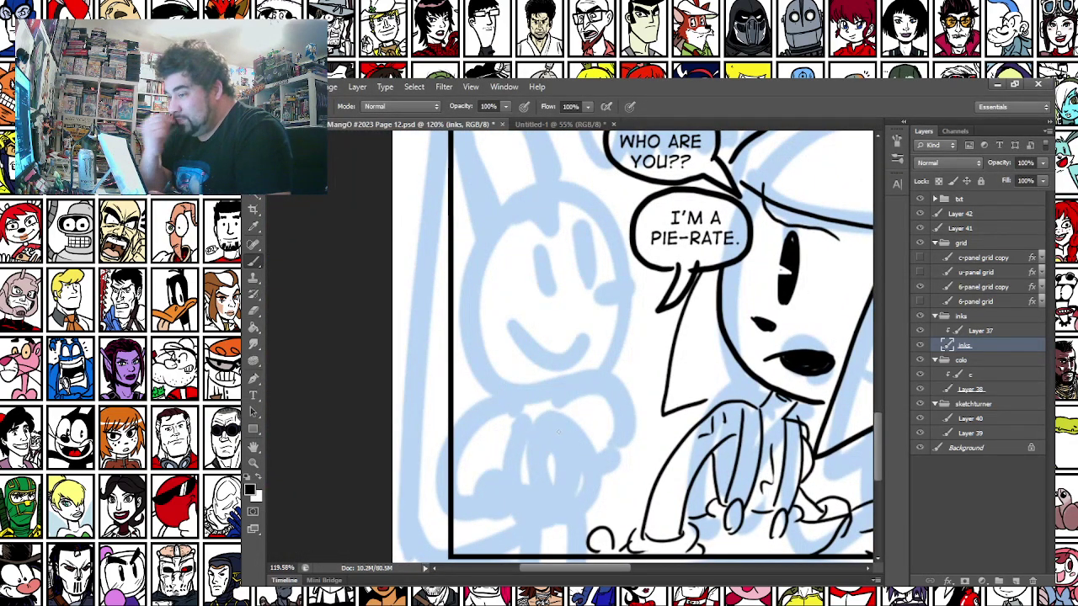
{"action": "left_click_drag", "start_coordinate": [486, 390], "coordinate": [482, 387]}
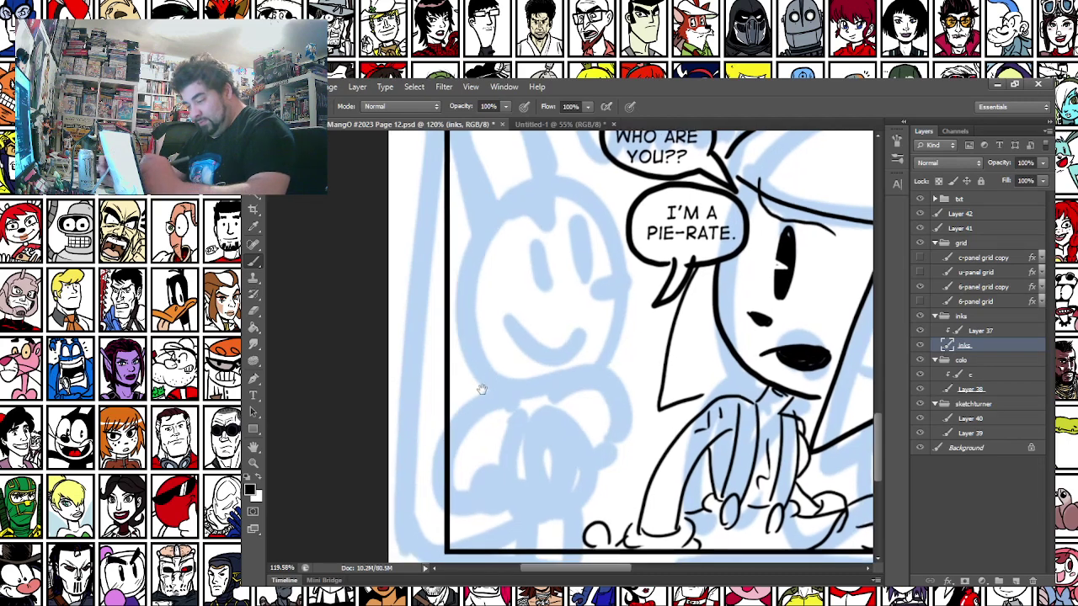
{"action": "left_click_drag", "start_coordinate": [478, 288], "coordinate": [481, 326]}
{"action": "mouse_move", "coordinate": [505, 242]}
{"action": "left_mouse_down"}
{"action": "mouse_move", "coordinate": [468, 171]}
{"action": "mouse_move", "coordinate": [506, 243]}
{"action": "mouse_move", "coordinate": [532, 223]}
{"action": "mouse_move", "coordinate": [520, 157]}
{"action": "mouse_move", "coordinate": [567, 227]}
{"action": "mouse_move", "coordinate": [611, 266]}
{"action": "mouse_move", "coordinate": [636, 347]}
{"action": "mouse_move", "coordinate": [596, 412]}
{"action": "mouse_move", "coordinate": [573, 427]}
{"action": "left_mouse_up"}
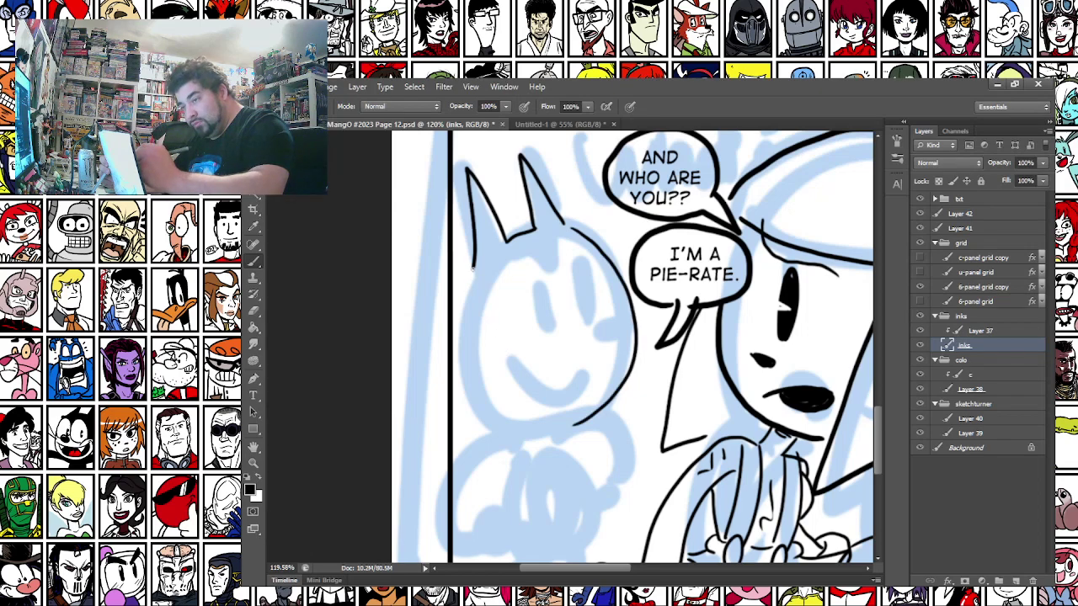
{"action": "mouse_move", "coordinate": [472, 271]}
{"action": "left_mouse_down"}
{"action": "mouse_move", "coordinate": [463, 307]}
{"action": "mouse_move", "coordinate": [482, 414]}
{"action": "mouse_move", "coordinate": [574, 427]}
{"action": "left_mouse_up"}
Ink the smiling character's neck, egg-shaped body, legs and the curved line beside the legs
{"action": "mouse_move", "coordinate": [509, 457]}
{"action": "left_mouse_down"}
{"action": "mouse_move", "coordinate": [523, 270]}
{"action": "mouse_move", "coordinate": [515, 349]}
{"action": "mouse_move", "coordinate": [568, 375]}
{"action": "mouse_move", "coordinate": [589, 276]}
{"action": "left_mouse_up"}
{"action": "left_click_drag", "start_coordinate": [528, 369], "coordinate": [529, 411]}
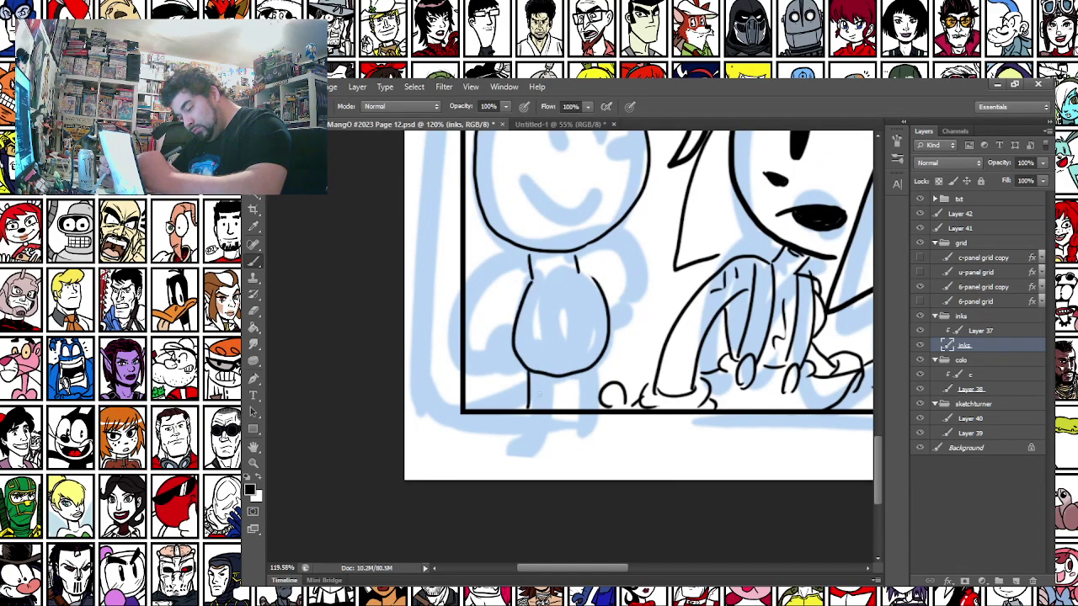
{"action": "left_click_drag", "start_coordinate": [600, 366], "coordinate": [598, 409]}
{"action": "mouse_move", "coordinate": [514, 346]}
{"action": "left_mouse_down"}
{"action": "mouse_move", "coordinate": [509, 375]}
{"action": "mouse_move", "coordinate": [488, 400]}
{"action": "left_mouse_up"}
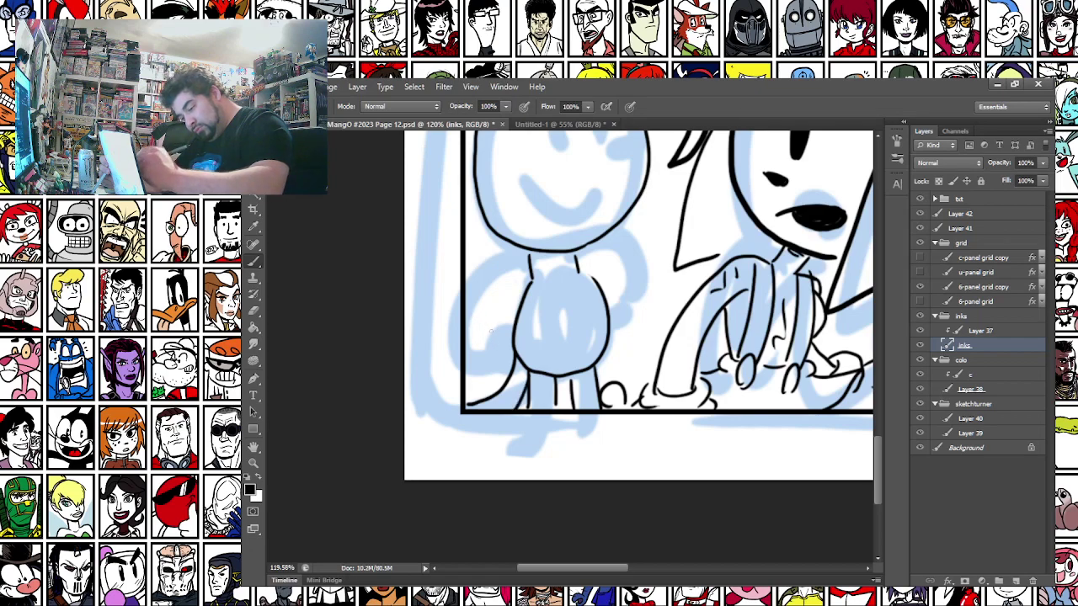
Ink the smiling character's bent arms and rounded hands on both sides of the body
{"action": "left_click_drag", "start_coordinate": [483, 328], "coordinate": [520, 338]}
{"action": "left_click_drag", "start_coordinate": [508, 374], "coordinate": [467, 360]}
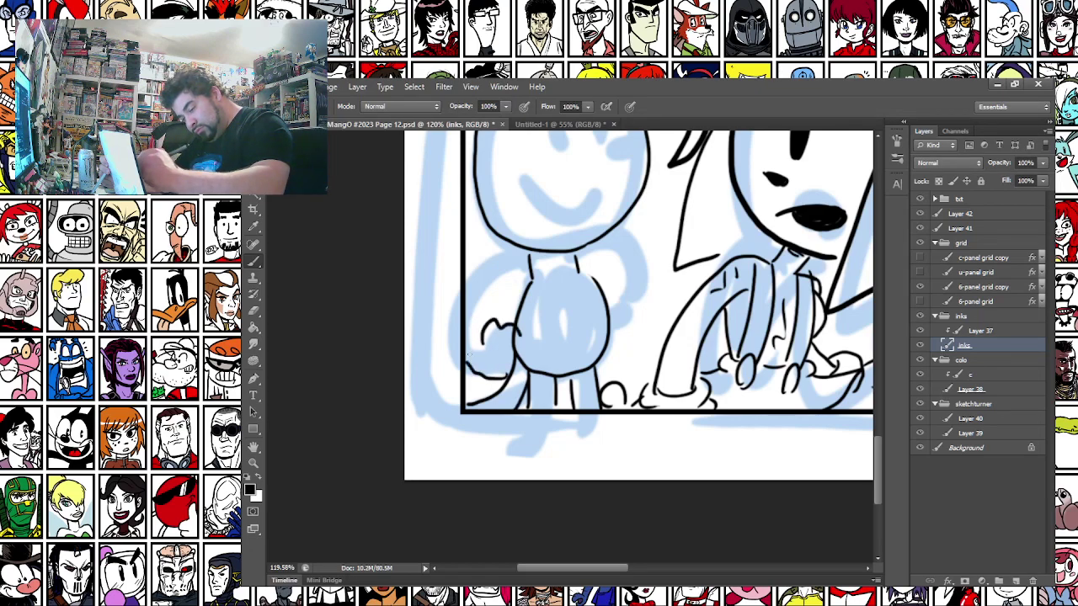
{"action": "mouse_move", "coordinate": [525, 257]}
{"action": "left_mouse_down"}
{"action": "mouse_move", "coordinate": [471, 282]}
{"action": "mouse_move", "coordinate": [534, 277]}
{"action": "left_mouse_up"}
{"action": "key", "text": "ctrl+z"}
Ink the smiling character's peaked face marking, cheek curves and smile with a 5 px brush
{"action": "mouse_move", "coordinate": [469, 301]}
{"action": "left_mouse_down"}
{"action": "mouse_move", "coordinate": [492, 280]}
{"action": "mouse_move", "coordinate": [638, 272]}
{"action": "mouse_move", "coordinate": [598, 358]}
{"action": "mouse_move", "coordinate": [553, 511]}
{"action": "left_mouse_up"}
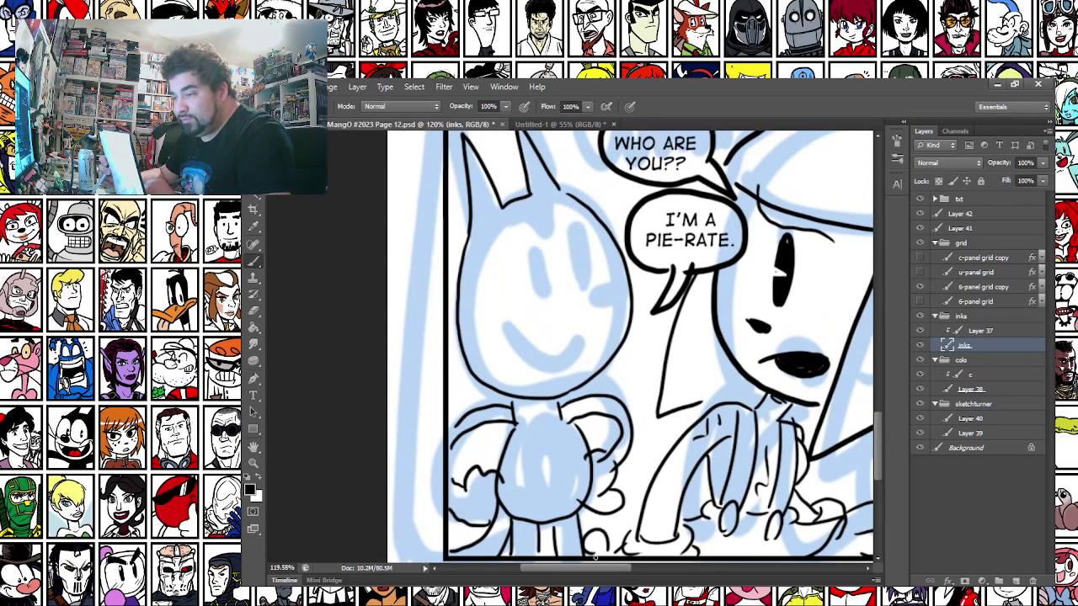
{"action": "mouse_move", "coordinate": [534, 285]}
{"action": "left_mouse_down"}
{"action": "mouse_move", "coordinate": [535, 271]}
{"action": "mouse_move", "coordinate": [539, 291]}
{"action": "left_mouse_up"}
{"action": "right_click", "coordinate": [543, 271]}
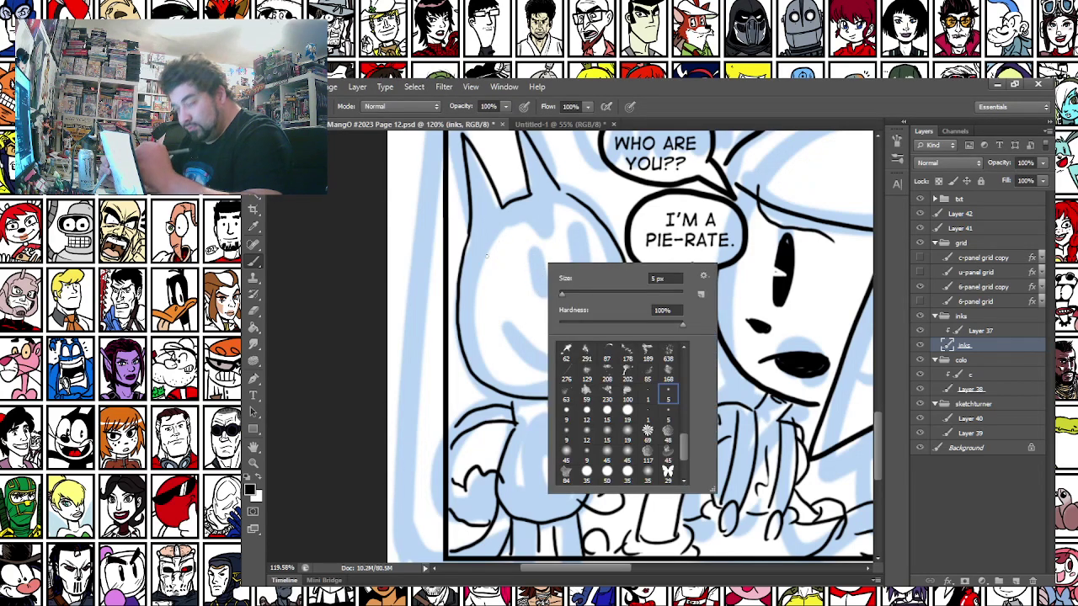
{"action": "mouse_move", "coordinate": [488, 315]}
{"action": "left_mouse_down"}
{"action": "mouse_move", "coordinate": [484, 265]}
{"action": "mouse_move", "coordinate": [509, 225]}
{"action": "mouse_move", "coordinate": [556, 232]}
{"action": "mouse_move", "coordinate": [580, 202]}
{"action": "left_mouse_up"}
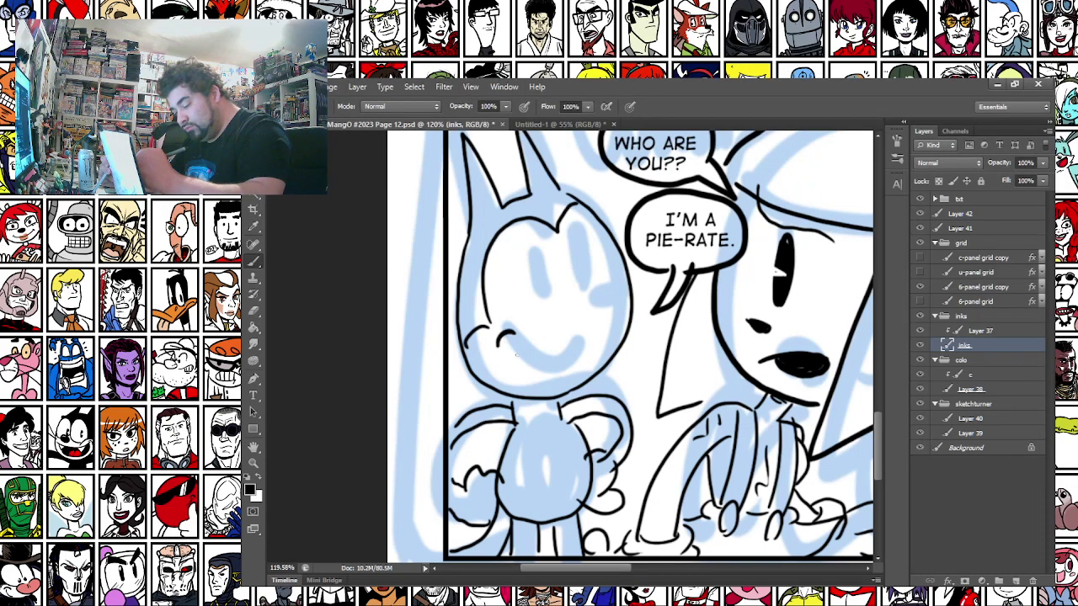
{"action": "left_click_drag", "start_coordinate": [505, 343], "coordinate": [577, 357]}
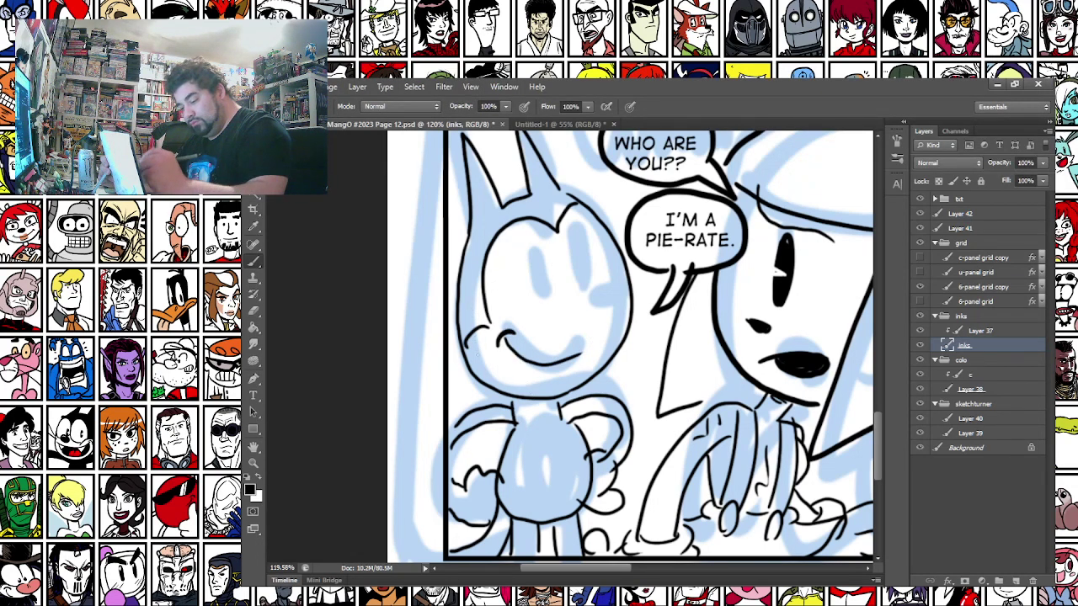
Paint the smiling character's two tall black eyes and oval nose with a thicker brush
{"action": "right_click", "coordinate": [523, 300]}
{"action": "left_click", "coordinate": [640, 439]}
{"action": "left_click", "coordinate": [524, 413]}
{"action": "left_click_drag", "start_coordinate": [538, 437], "coordinate": [538, 455]}
{"action": "mouse_move", "coordinate": [534, 291]}
{"action": "left_mouse_down"}
{"action": "mouse_move", "coordinate": [530, 264]}
{"action": "mouse_move", "coordinate": [536, 295]}
{"action": "left_mouse_up"}
{"action": "left_click_drag", "start_coordinate": [579, 239], "coordinate": [584, 270]}
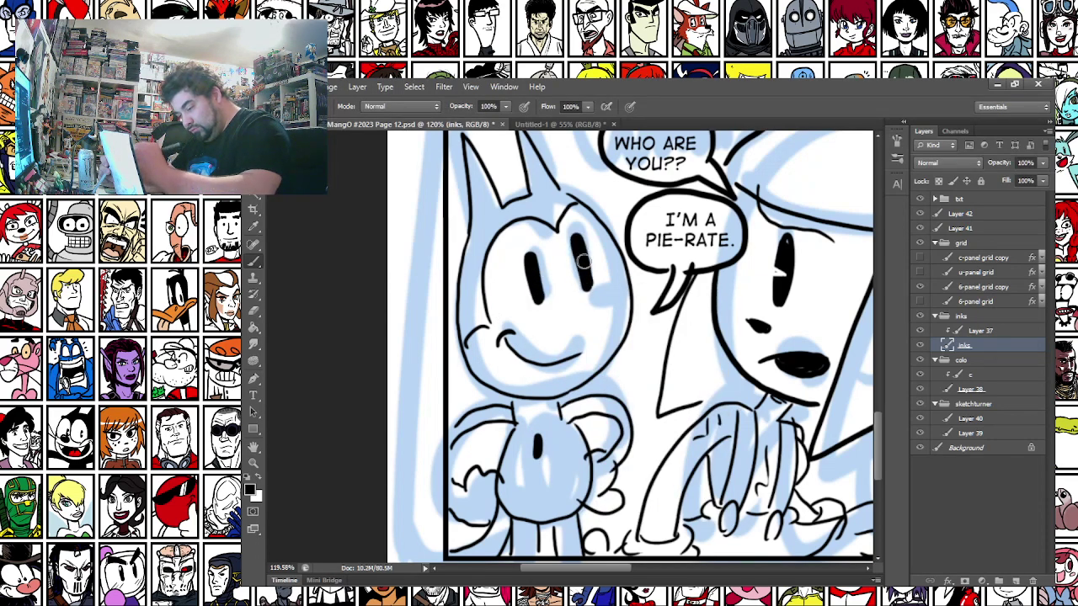
{"action": "left_click_drag", "start_coordinate": [601, 316], "coordinate": [603, 315]}
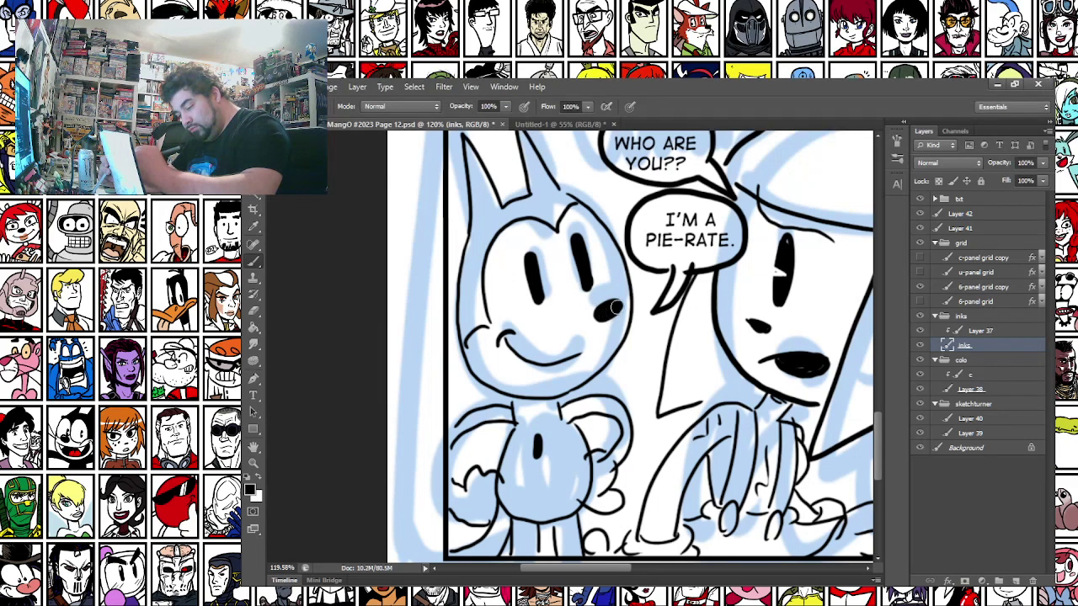
Cut small white glints into the smiling character's eyes with a fine brush
{"action": "right_click", "coordinate": [565, 259]}
{"action": "left_click", "coordinate": [647, 411]}
{"action": "key", "text": "Return"}
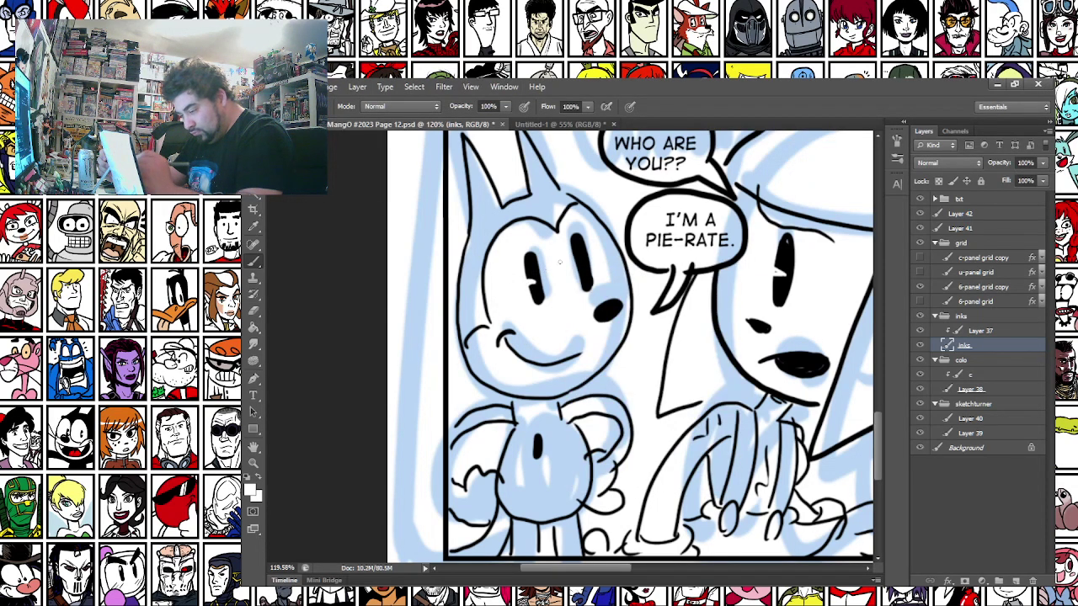
Fill the smiling character's body, arms, hands and legs with solid black, using a 19 px brush and a larger one
{"action": "left_click", "coordinate": [247, 478]}
{"action": "right_click", "coordinate": [507, 282]}
{"action": "left_click", "coordinate": [588, 437]}
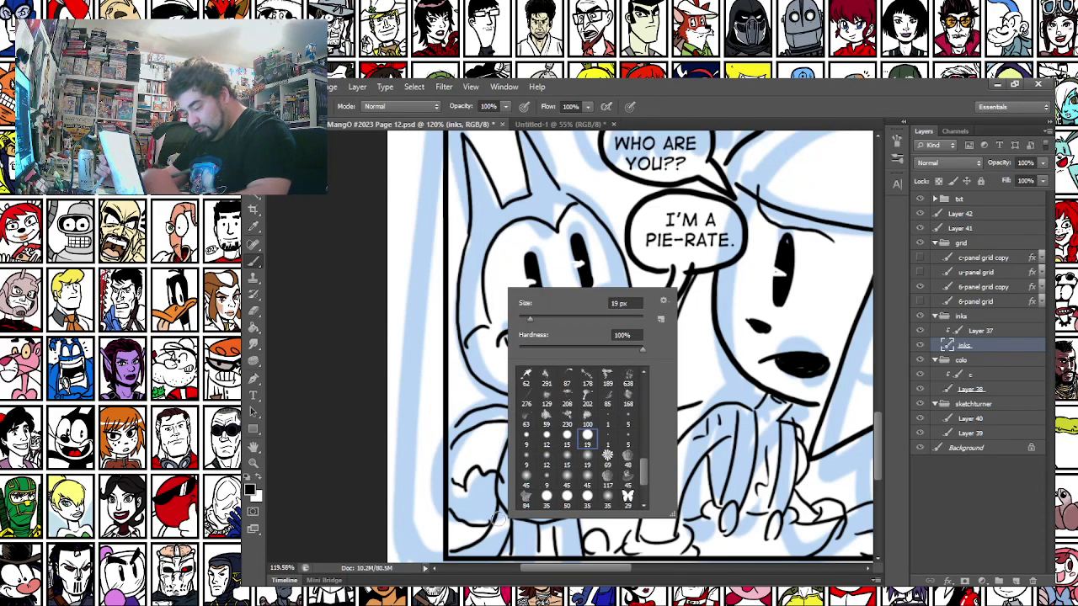
{"action": "left_click", "coordinate": [501, 524]}
{"action": "left_click_drag", "start_coordinate": [445, 500], "coordinate": [443, 373]}
{"action": "mouse_move", "coordinate": [447, 318]}
{"action": "left_mouse_down"}
{"action": "mouse_move", "coordinate": [463, 294]}
{"action": "mouse_move", "coordinate": [518, 288]}
{"action": "mouse_move", "coordinate": [517, 274]}
{"action": "mouse_move", "coordinate": [582, 315]}
{"action": "mouse_move", "coordinate": [519, 303]}
{"action": "mouse_move", "coordinate": [508, 341]}
{"action": "mouse_move", "coordinate": [520, 419]}
{"action": "mouse_move", "coordinate": [530, 385]}
{"action": "mouse_move", "coordinate": [559, 384]}
{"action": "mouse_move", "coordinate": [565, 423]}
{"action": "mouse_move", "coordinate": [563, 376]}
{"action": "mouse_move", "coordinate": [577, 340]}
{"action": "mouse_move", "coordinate": [548, 286]}
{"action": "mouse_move", "coordinate": [559, 366]}
{"action": "mouse_move", "coordinate": [449, 356]}
{"action": "mouse_move", "coordinate": [499, 355]}
{"action": "mouse_move", "coordinate": [454, 366]}
{"action": "mouse_move", "coordinate": [461, 379]}
{"action": "mouse_move", "coordinate": [491, 381]}
{"action": "mouse_move", "coordinate": [479, 380]}
{"action": "mouse_move", "coordinate": [453, 427]}
{"action": "mouse_move", "coordinate": [496, 404]}
{"action": "mouse_move", "coordinate": [490, 419]}
{"action": "mouse_move", "coordinate": [512, 365]}
{"action": "mouse_move", "coordinate": [609, 372]}
{"action": "mouse_move", "coordinate": [551, 293]}
{"action": "mouse_move", "coordinate": [595, 276]}
{"action": "mouse_move", "coordinate": [621, 285]}
{"action": "mouse_move", "coordinate": [620, 317]}
{"action": "mouse_move", "coordinate": [556, 280]}
{"action": "left_mouse_up"}
{"action": "right_click", "coordinate": [551, 280]}
{"action": "left_click", "coordinate": [579, 315]}
{"action": "left_click_drag", "start_coordinate": [516, 410], "coordinate": [523, 566]}
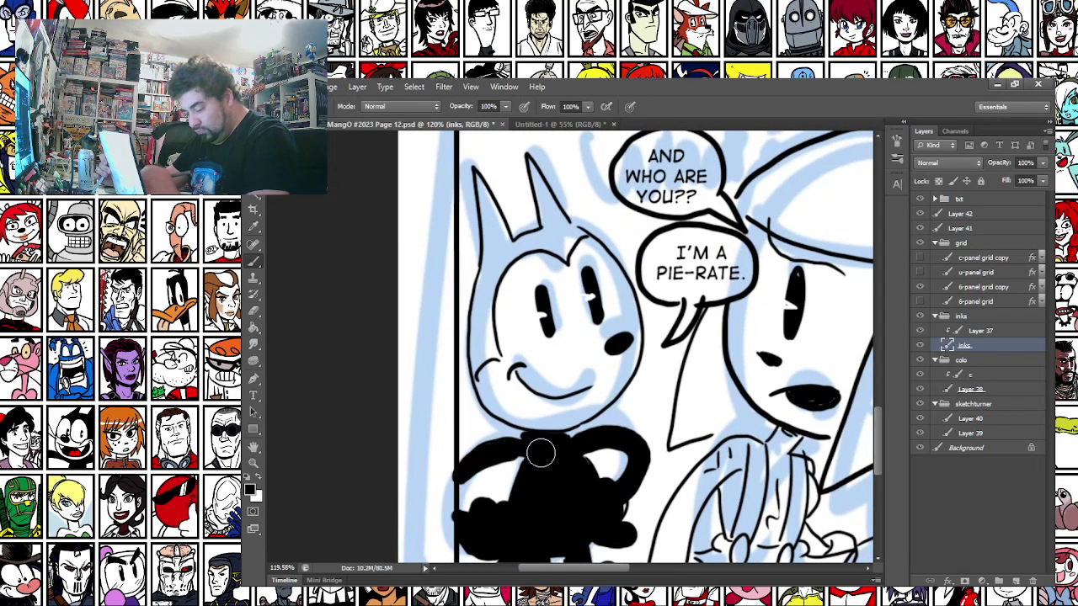
Paint white over the black spill outside the panel border beside the smiling character
{"action": "left_click_drag", "start_coordinate": [438, 399], "coordinate": [440, 390]}
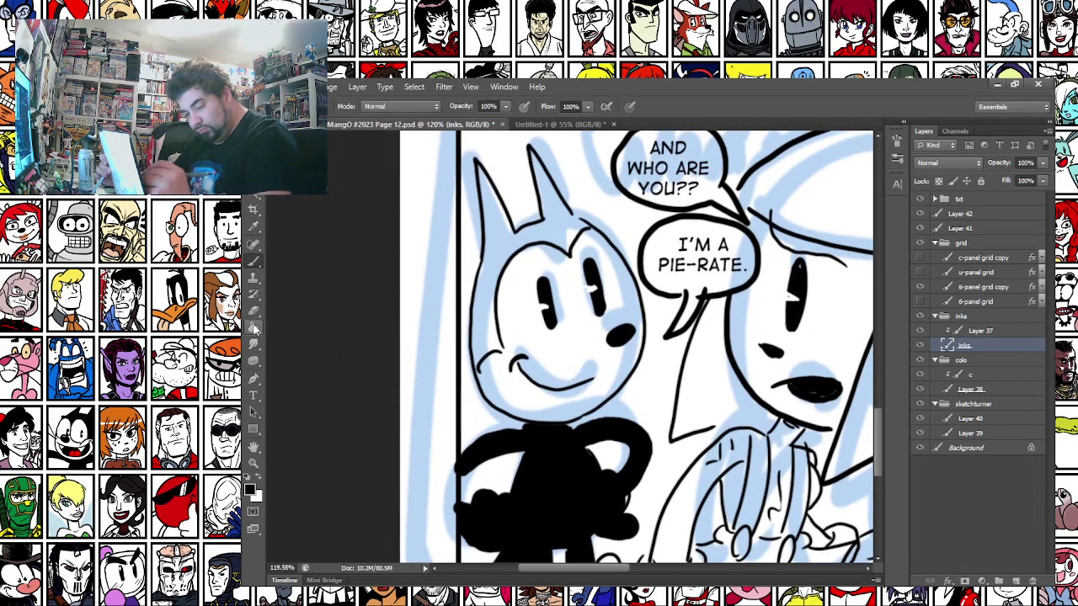
{"action": "left_click", "coordinate": [439, 428], "text": "alt"}
{"action": "left_click_drag", "start_coordinate": [445, 452], "coordinate": [439, 548]}
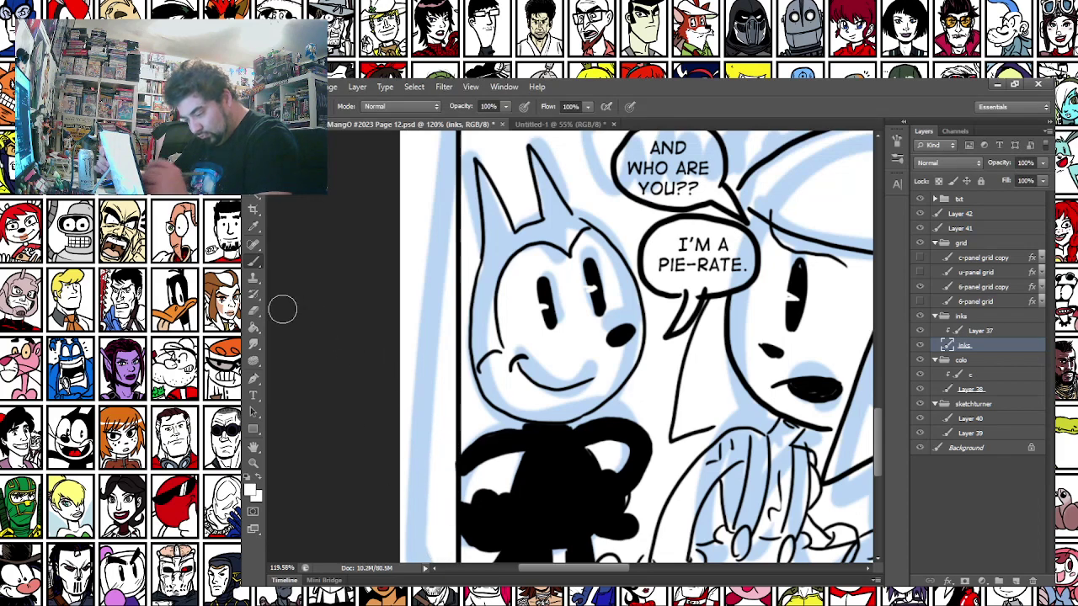
Fill the smiling character's pointed ears and the back and crown of the head with solid black
{"action": "key", "text": "x"}
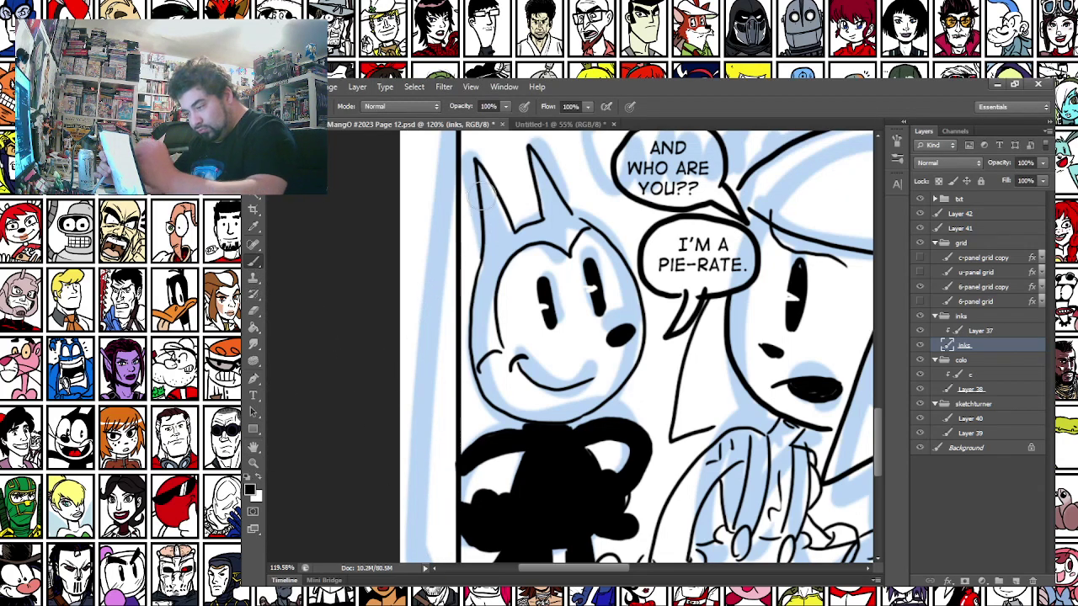
{"action": "mouse_move", "coordinate": [482, 175]}
{"action": "left_mouse_down"}
{"action": "mouse_move", "coordinate": [490, 253]}
{"action": "mouse_move", "coordinate": [476, 360]}
{"action": "mouse_move", "coordinate": [492, 344]}
{"action": "mouse_move", "coordinate": [494, 260]}
{"action": "mouse_move", "coordinate": [501, 252]}
{"action": "mouse_move", "coordinate": [492, 272]}
{"action": "mouse_move", "coordinate": [532, 234]}
{"action": "mouse_move", "coordinate": [563, 228]}
{"action": "mouse_move", "coordinate": [534, 234]}
{"action": "mouse_move", "coordinate": [567, 243]}
{"action": "mouse_move", "coordinate": [590, 226]}
{"action": "left_mouse_up"}
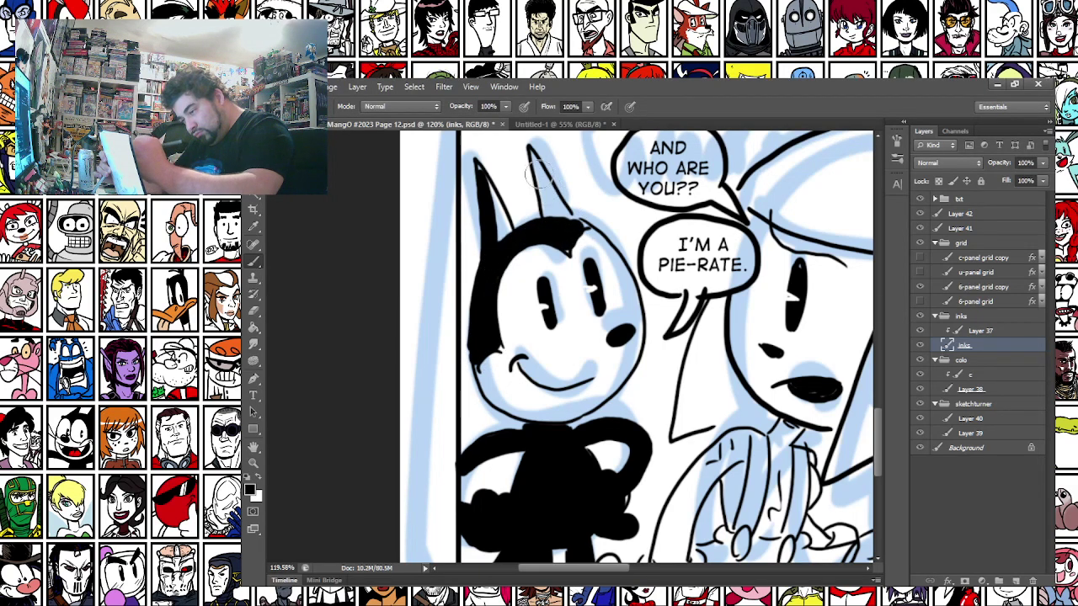
{"action": "mouse_move", "coordinate": [535, 172]}
{"action": "left_mouse_down"}
{"action": "mouse_move", "coordinate": [552, 226]}
{"action": "mouse_move", "coordinate": [543, 184]}
{"action": "mouse_move", "coordinate": [572, 228]}
{"action": "mouse_move", "coordinate": [546, 187]}
{"action": "mouse_move", "coordinate": [552, 213]}
{"action": "mouse_move", "coordinate": [489, 202]}
{"action": "mouse_move", "coordinate": [488, 192]}
{"action": "mouse_move", "coordinate": [505, 241]}
{"action": "mouse_move", "coordinate": [459, 206]}
{"action": "left_mouse_up"}
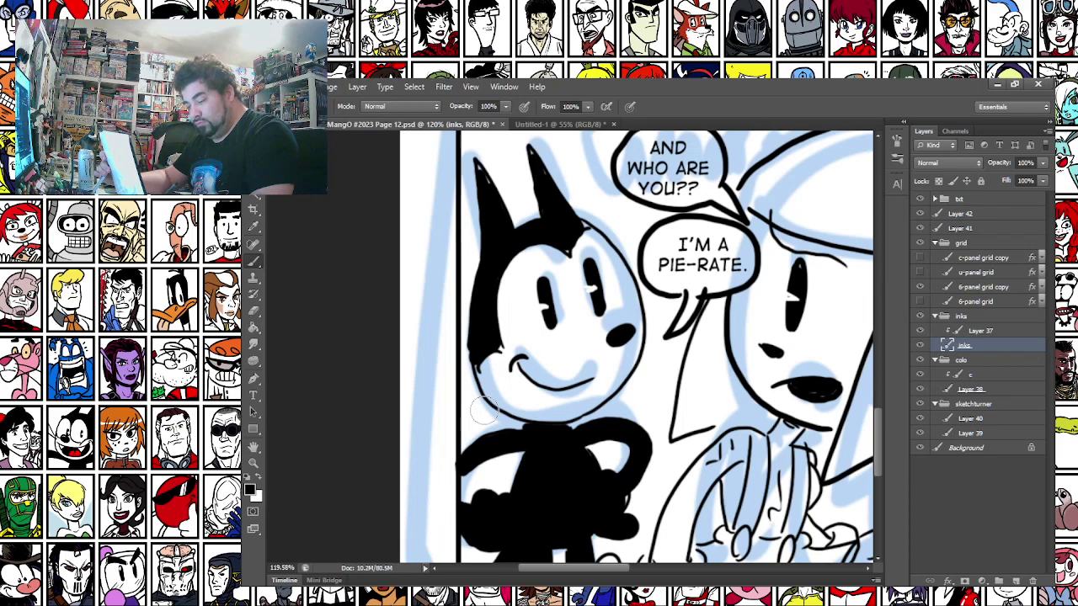
Fill the neighbouring pie-rate character's arms and the dark stripe of the body with solid black
{"action": "left_click_drag", "start_coordinate": [557, 411], "coordinate": [393, 262]}
{"action": "mouse_move", "coordinate": [498, 410]}
{"action": "left_mouse_down"}
{"action": "mouse_move", "coordinate": [510, 356]}
{"action": "mouse_move", "coordinate": [547, 305]}
{"action": "mouse_move", "coordinate": [583, 286]}
{"action": "left_mouse_up"}
{"action": "mouse_move", "coordinate": [510, 416]}
{"action": "left_mouse_down"}
{"action": "mouse_move", "coordinate": [547, 321]}
{"action": "mouse_move", "coordinate": [573, 310]}
{"action": "left_mouse_up"}
{"action": "mouse_move", "coordinate": [565, 372]}
{"action": "left_mouse_down"}
{"action": "mouse_move", "coordinate": [573, 302]}
{"action": "mouse_move", "coordinate": [601, 297]}
{"action": "mouse_move", "coordinate": [616, 276]}
{"action": "mouse_move", "coordinate": [607, 378]}
{"action": "mouse_move", "coordinate": [626, 278]}
{"action": "mouse_move", "coordinate": [648, 317]}
{"action": "mouse_move", "coordinate": [644, 309]}
{"action": "mouse_move", "coordinate": [670, 403]}
{"action": "left_mouse_up"}
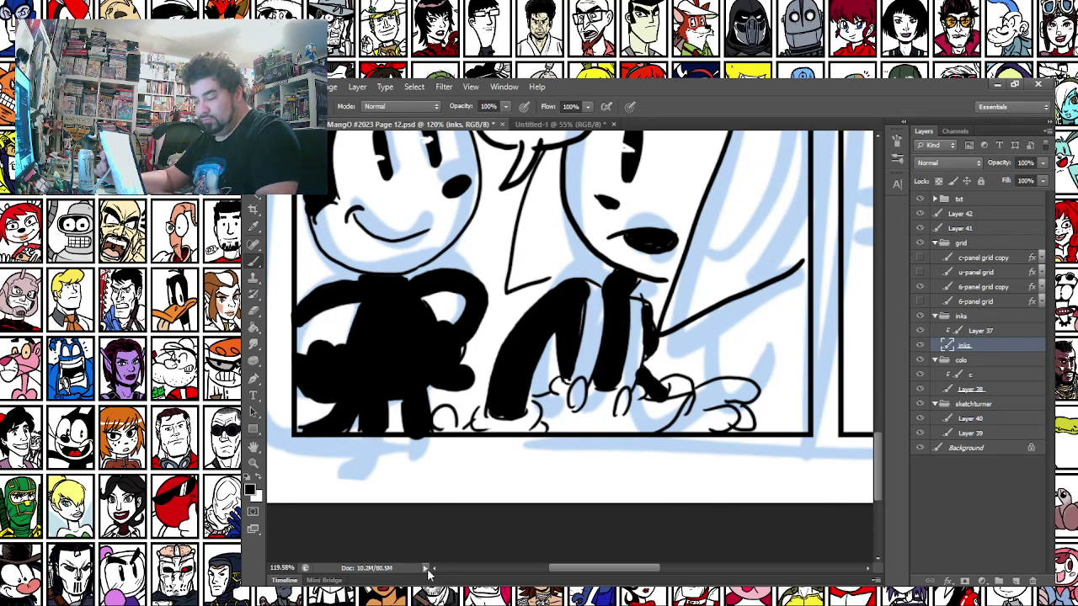
Thicken the curved line running down beneath the pie-rate character's hat brim with a different brush size
{"action": "left_click_drag", "start_coordinate": [423, 274], "coordinate": [354, 472]}
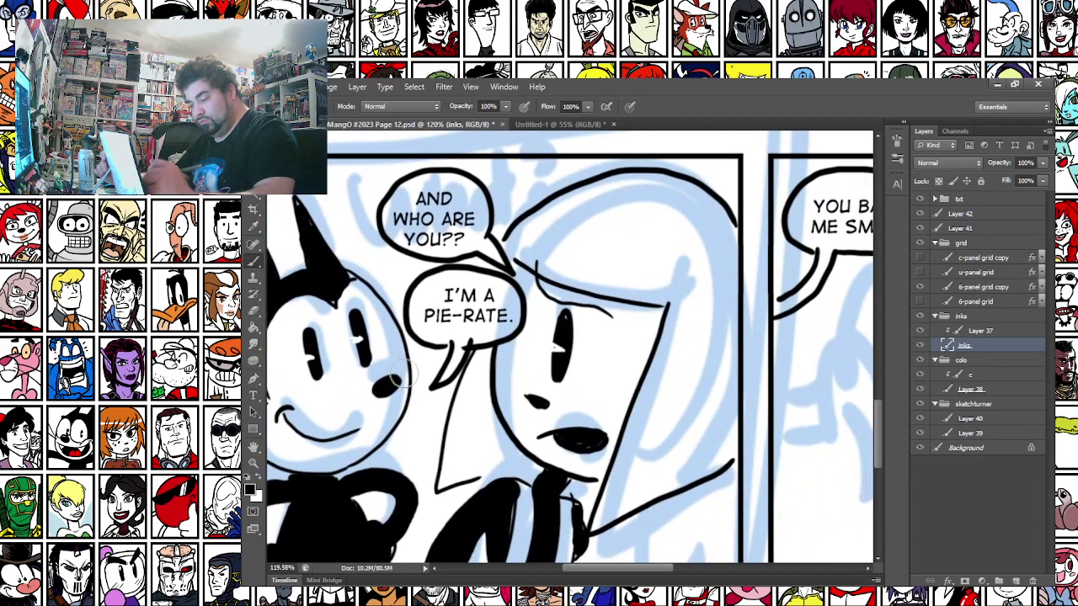
{"action": "right_click", "coordinate": [546, 299]}
{"action": "left_click", "coordinate": [567, 472]}
{"action": "mouse_move", "coordinate": [535, 260]}
{"action": "left_mouse_down"}
{"action": "mouse_move", "coordinate": [561, 306]}
{"action": "mouse_move", "coordinate": [620, 322]}
{"action": "left_mouse_up"}
{"action": "mouse_move", "coordinate": [317, 486]}
{"action": "left_mouse_down"}
{"action": "mouse_move", "coordinate": [447, 361]}
{"action": "mouse_move", "coordinate": [377, 341]}
{"action": "left_mouse_up"}
Ink the thin ground line and the slanted background lines behind the two characters with a fine brush
{"action": "right_click", "coordinate": [447, 361]}
{"action": "left_click", "coordinate": [622, 441]}
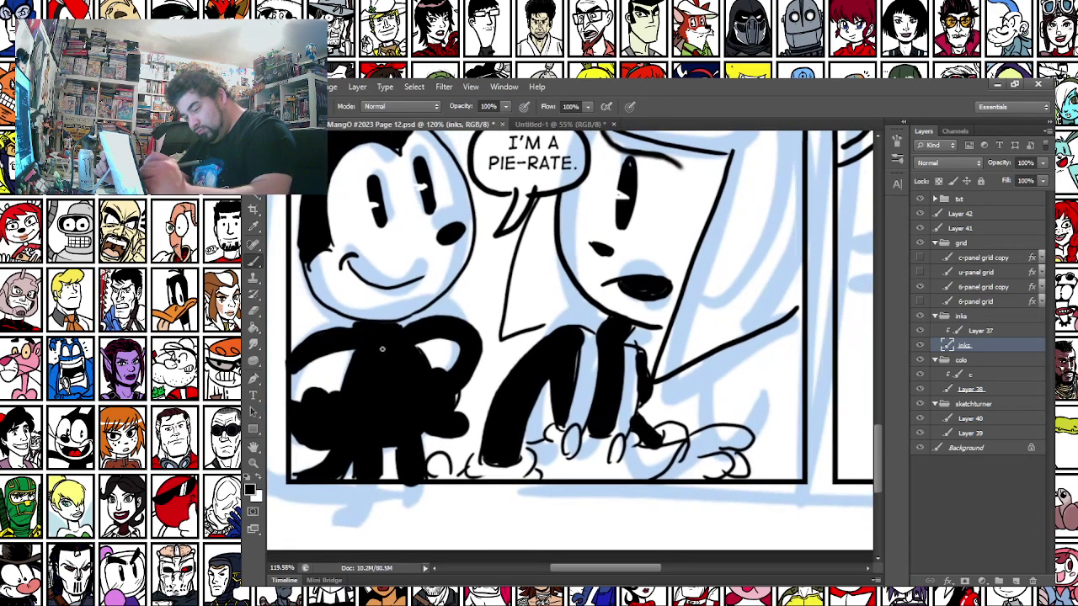
{"action": "left_click_drag", "start_coordinate": [670, 403], "coordinate": [800, 421]}
{"action": "left_click_drag", "start_coordinate": [798, 330], "coordinate": [742, 407]}
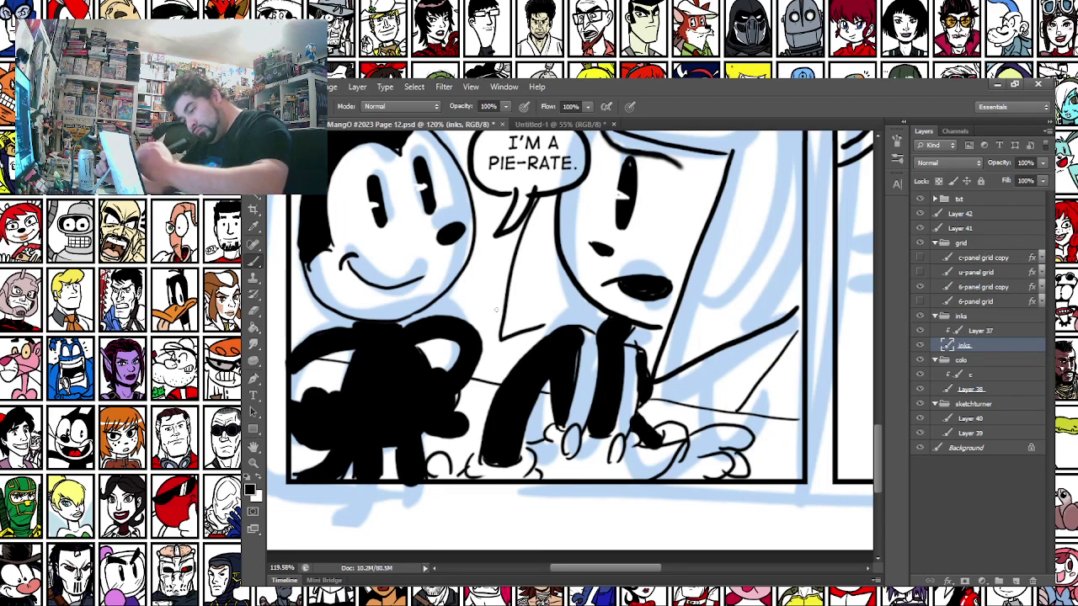
{"action": "left_click_drag", "start_coordinate": [510, 267], "coordinate": [432, 361]}
{"action": "left_click_drag", "start_coordinate": [395, 311], "coordinate": [554, 386]}
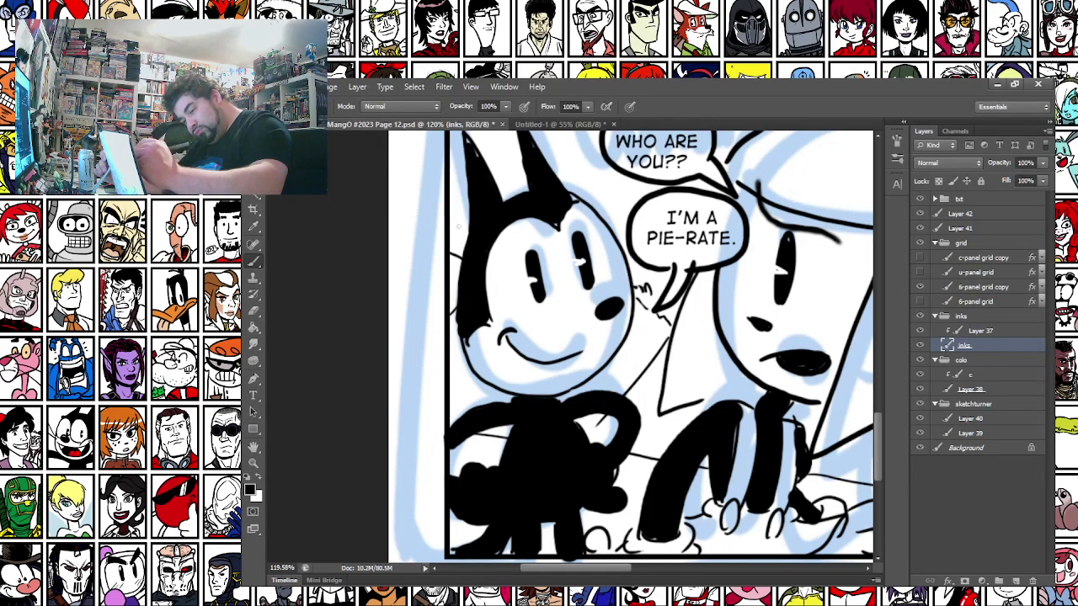
Scatter small grass tufts across the background around the smiling character's ears and the speech balloons
{"action": "left_click_drag", "start_coordinate": [589, 171], "coordinate": [560, 168]}
{"action": "left_click_drag", "start_coordinate": [484, 171], "coordinate": [513, 333]}
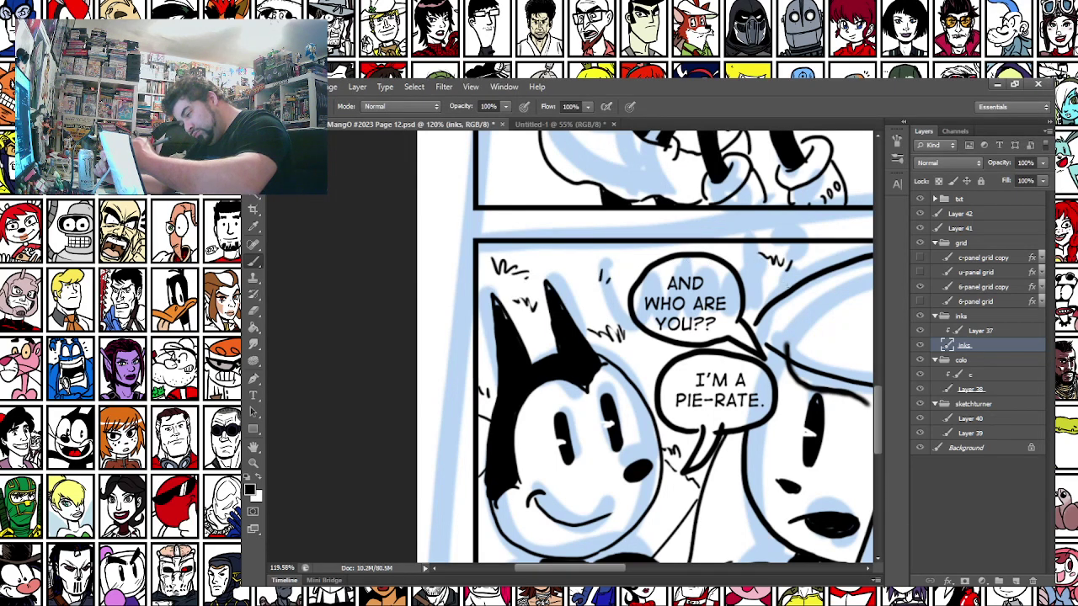
{"action": "left_click_drag", "start_coordinate": [830, 501], "coordinate": [539, 182]}
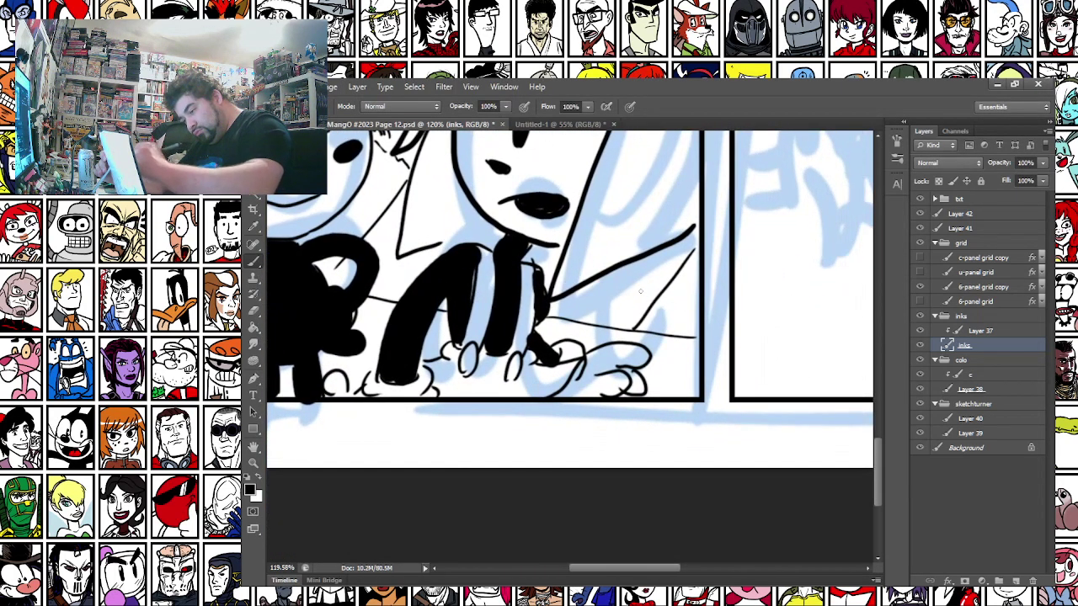
Add a second line parallel to the ground line behind both characters, plus small tick marks in the background
{"action": "left_click_drag", "start_coordinate": [545, 324], "coordinate": [704, 357]}
{"action": "left_click_drag", "start_coordinate": [367, 304], "coordinate": [458, 322]}
{"action": "left_click_drag", "start_coordinate": [352, 314], "coordinate": [435, 343]}
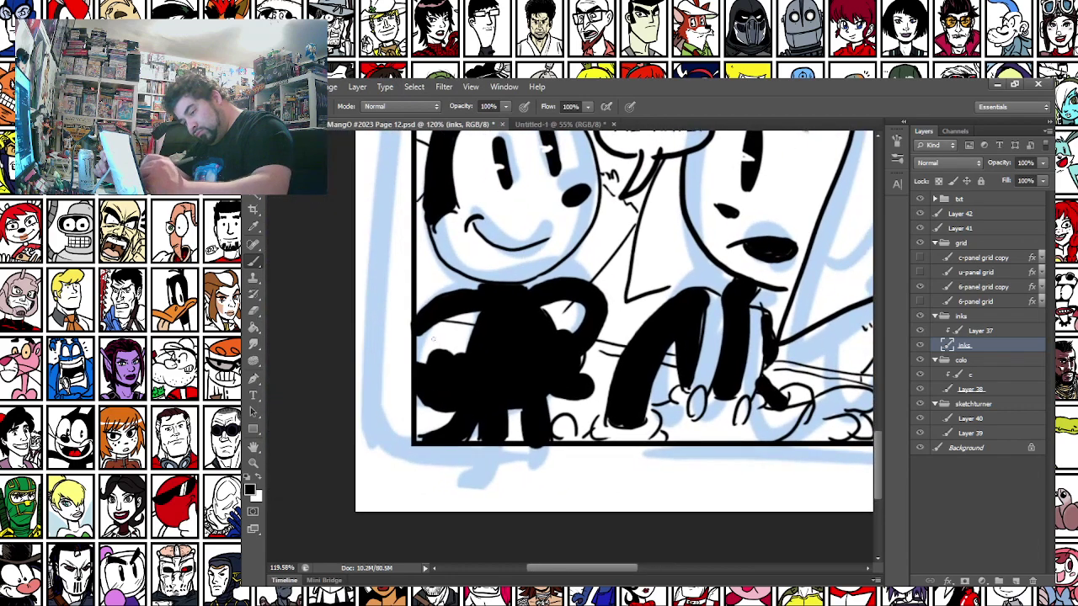
{"action": "left_click_drag", "start_coordinate": [628, 465], "coordinate": [383, 412]}
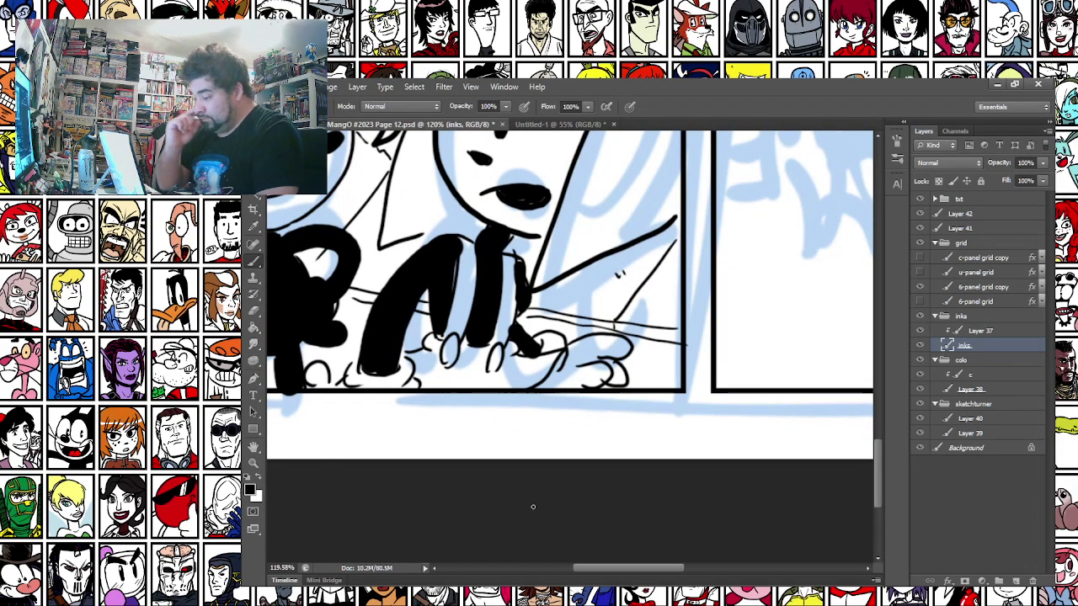
{"action": "mouse_move", "coordinate": [398, 350]}
{"action": "left_mouse_down"}
{"action": "mouse_move", "coordinate": [569, 521]}
{"action": "mouse_move", "coordinate": [441, 556]}
{"action": "mouse_move", "coordinate": [291, 533]}
{"action": "left_mouse_up"}
Ink the arm and the open gloved hand with its cuff in the "YOU BAKE ME SMILE!" panel
{"action": "left_click_drag", "start_coordinate": [809, 453], "coordinate": [513, 499]}
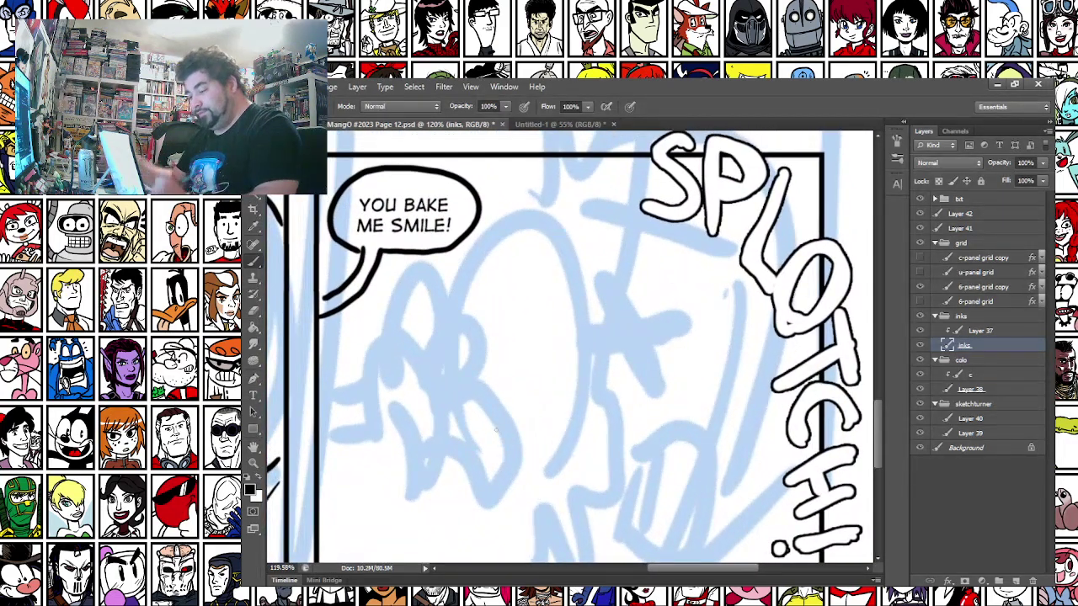
{"action": "scroll", "coordinate": [522, 420], "scroll_direction": "down", "scroll_amount": 4}
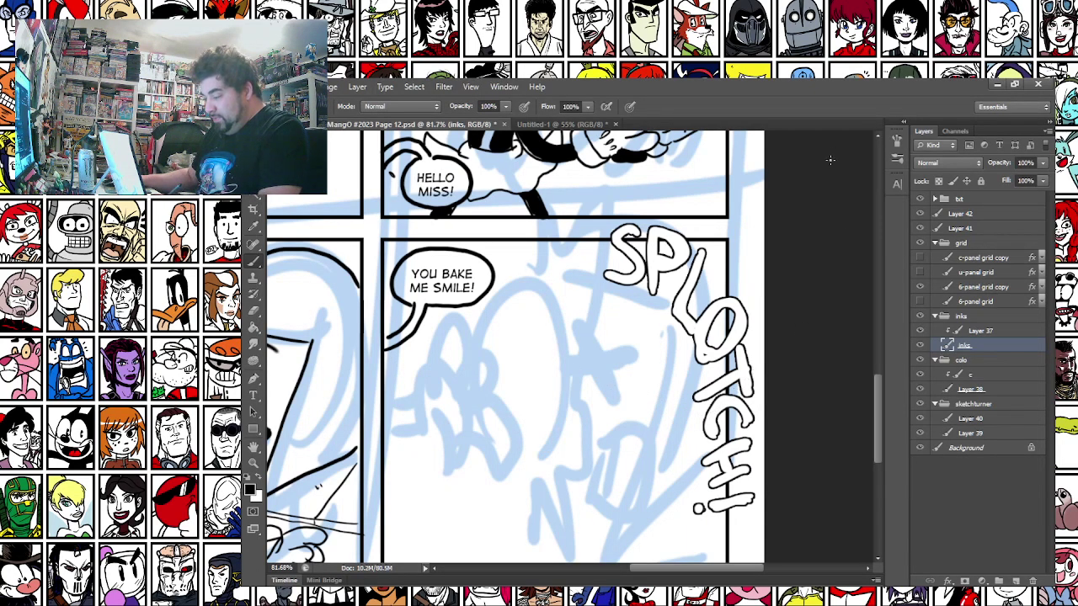
{"action": "scroll", "coordinate": [661, 303], "scroll_direction": "up", "scroll_amount": 3}
{"action": "left_click_drag", "start_coordinate": [393, 416], "coordinate": [490, 263]}
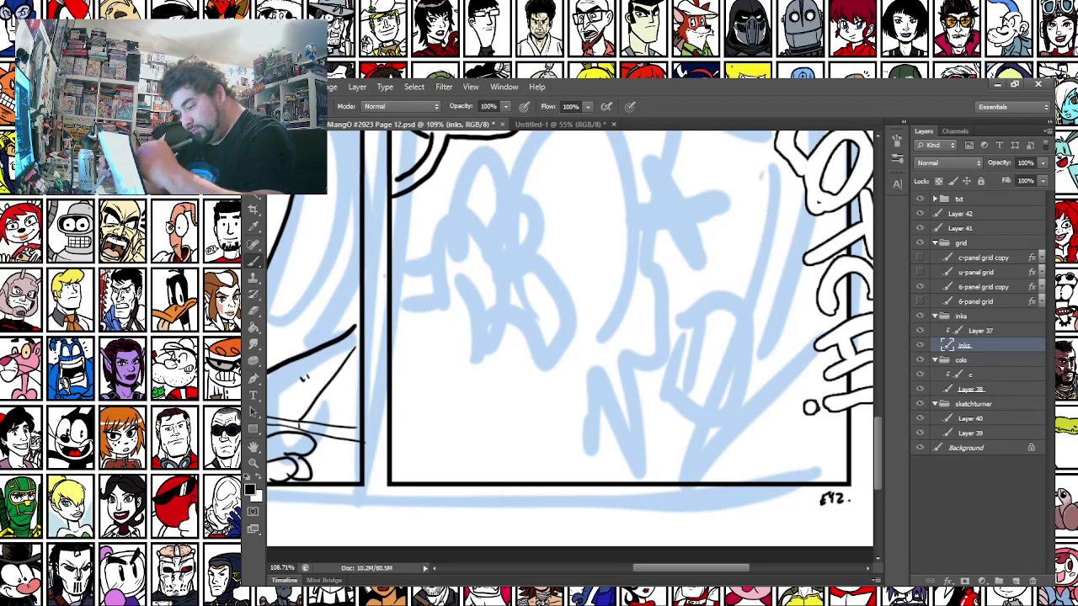
{"action": "left_click_drag", "start_coordinate": [392, 270], "coordinate": [437, 257]}
{"action": "left_click_drag", "start_coordinate": [393, 308], "coordinate": [436, 291]}
{"action": "mouse_move", "coordinate": [435, 251]}
{"action": "left_mouse_down"}
{"action": "mouse_move", "coordinate": [443, 293]}
{"action": "mouse_move", "coordinate": [465, 224]}
{"action": "mouse_move", "coordinate": [438, 297]}
{"action": "mouse_move", "coordinate": [520, 361]}
{"action": "mouse_move", "coordinate": [521, 315]}
{"action": "mouse_move", "coordinate": [575, 240]}
{"action": "mouse_move", "coordinate": [517, 249]}
{"action": "left_mouse_up"}
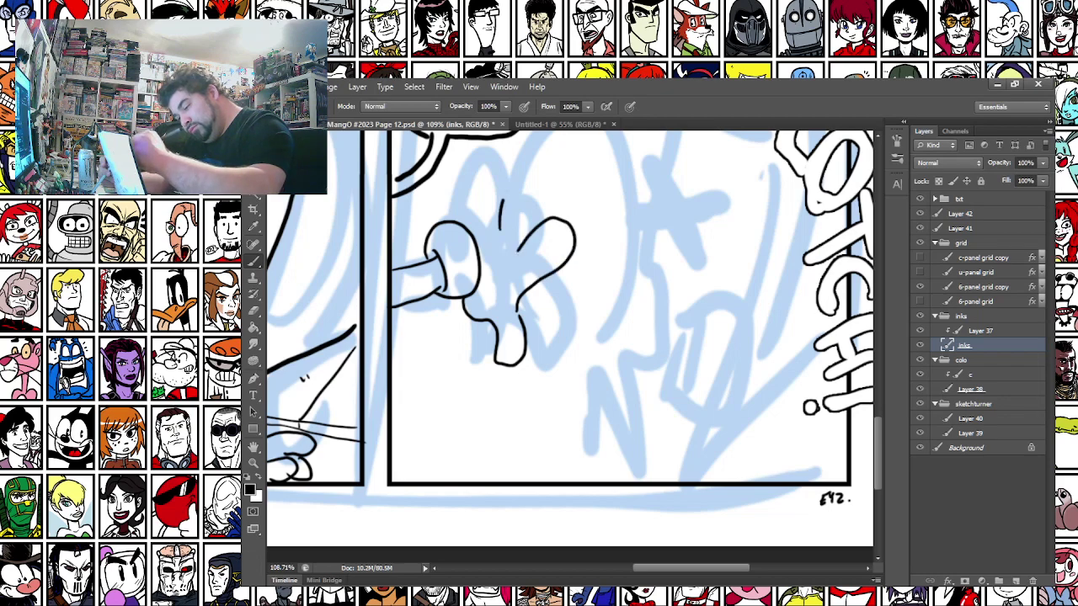
{"action": "left_click_drag", "start_coordinate": [500, 208], "coordinate": [549, 217]}
{"action": "left_click_drag", "start_coordinate": [470, 231], "coordinate": [513, 197]}
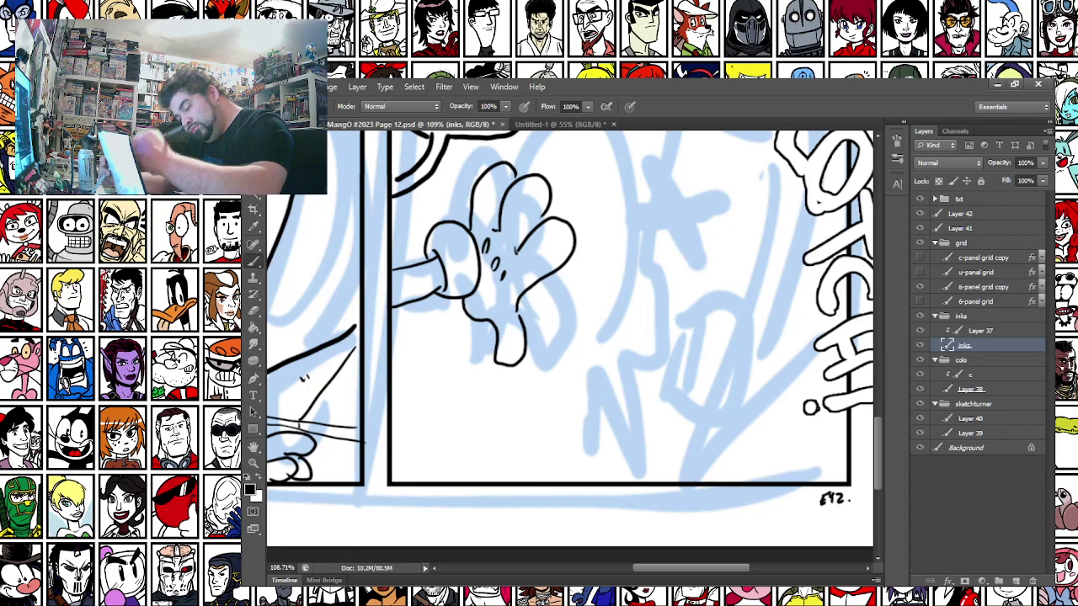
{"action": "left_click_drag", "start_coordinate": [430, 222], "coordinate": [416, 294]}
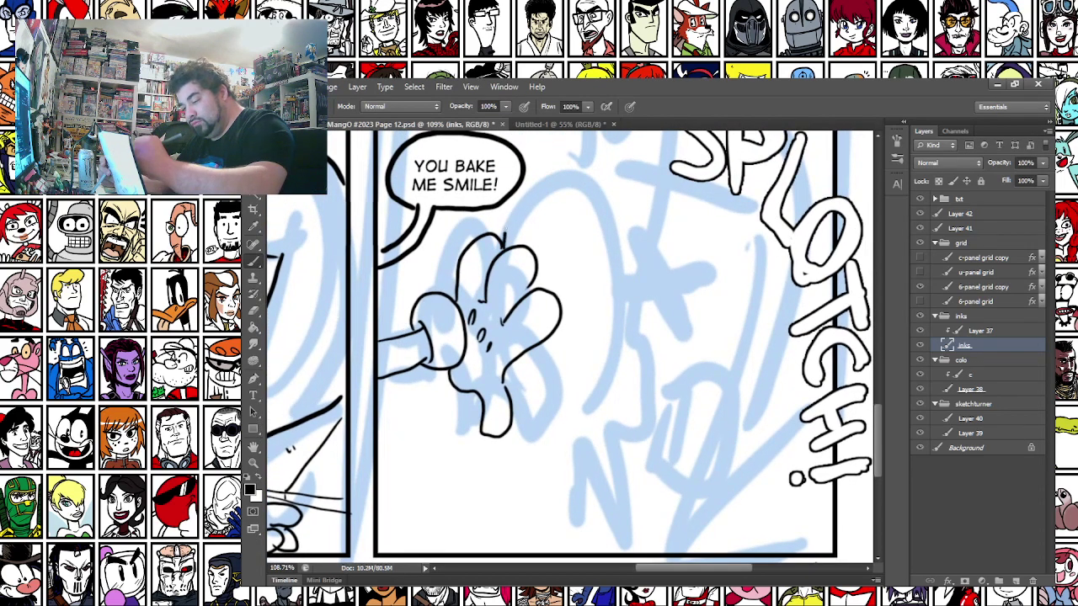
Ink the large oval pie tin behind the gloved hand, including its inner rim line
{"action": "mouse_move", "coordinate": [549, 168]}
{"action": "left_mouse_down"}
{"action": "mouse_move", "coordinate": [613, 218]}
{"action": "mouse_move", "coordinate": [547, 421]}
{"action": "left_mouse_up"}
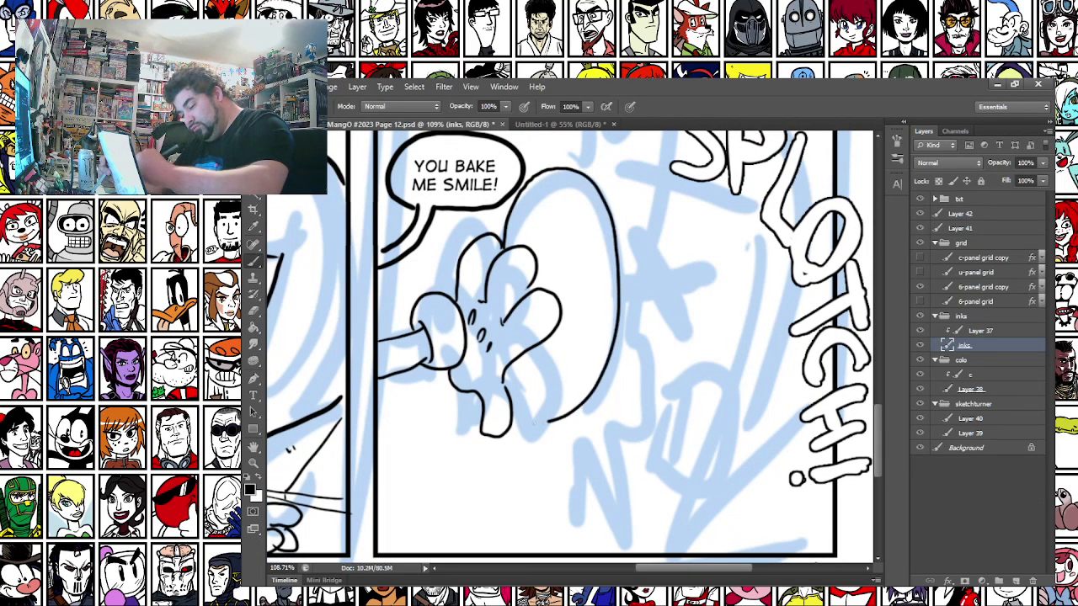
{"action": "mouse_move", "coordinate": [536, 177]}
{"action": "left_mouse_down"}
{"action": "mouse_move", "coordinate": [588, 217]}
{"action": "mouse_move", "coordinate": [565, 391]}
{"action": "left_mouse_up"}
{"action": "left_click_drag", "start_coordinate": [501, 204], "coordinate": [482, 258]}
Ink the wavy pie filling splattering around the tin's far edge, with drips and loose droplets
{"action": "mouse_move", "coordinate": [527, 224]}
{"action": "left_mouse_down"}
{"action": "mouse_move", "coordinate": [529, 211]}
{"action": "mouse_move", "coordinate": [561, 202]}
{"action": "mouse_move", "coordinate": [630, 244]}
{"action": "mouse_move", "coordinate": [632, 318]}
{"action": "mouse_move", "coordinate": [599, 441]}
{"action": "mouse_move", "coordinate": [644, 547]}
{"action": "left_mouse_up"}
{"action": "left_click_drag", "start_coordinate": [589, 466], "coordinate": [638, 543]}
{"action": "mouse_move", "coordinate": [492, 477]}
{"action": "left_mouse_down"}
{"action": "mouse_move", "coordinate": [503, 427]}
{"action": "mouse_move", "coordinate": [529, 465]}
{"action": "mouse_move", "coordinate": [519, 520]}
{"action": "left_mouse_up"}
{"action": "key", "text": "ctrl+z"}
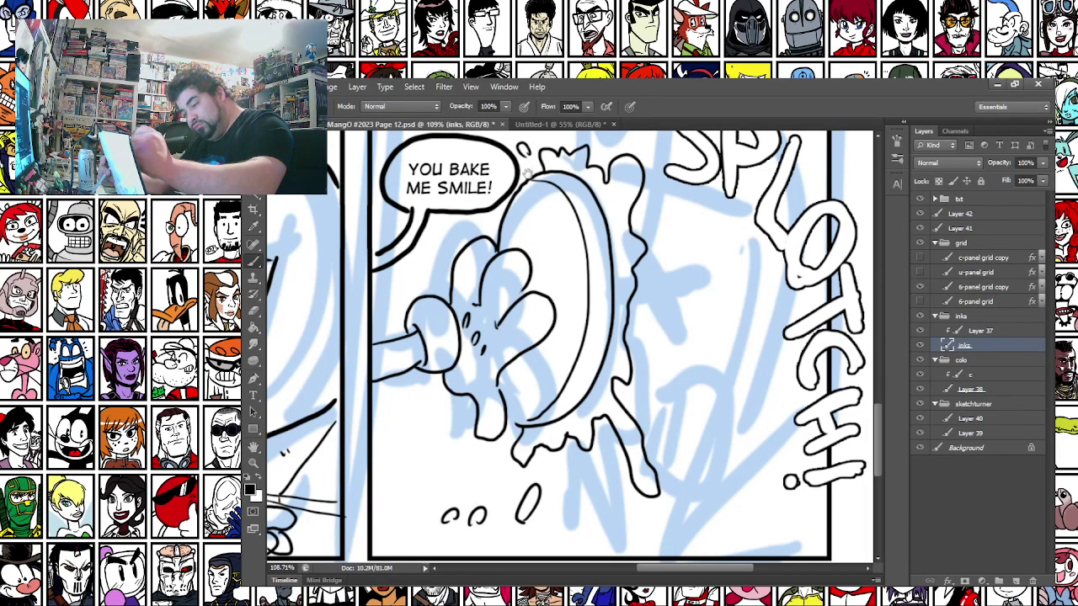
{"action": "left_click_drag", "start_coordinate": [527, 172], "coordinate": [527, 254]}
{"action": "mouse_move", "coordinate": [540, 446]}
{"action": "left_mouse_down"}
{"action": "mouse_move", "coordinate": [462, 291]}
{"action": "mouse_move", "coordinate": [475, 293]}
{"action": "left_mouse_up"}
Paint thick jagged black strokes above, beside and below the pie splatter with a larger brush
{"action": "scroll", "coordinate": [576, 388], "scroll_direction": "down", "scroll_amount": 4}
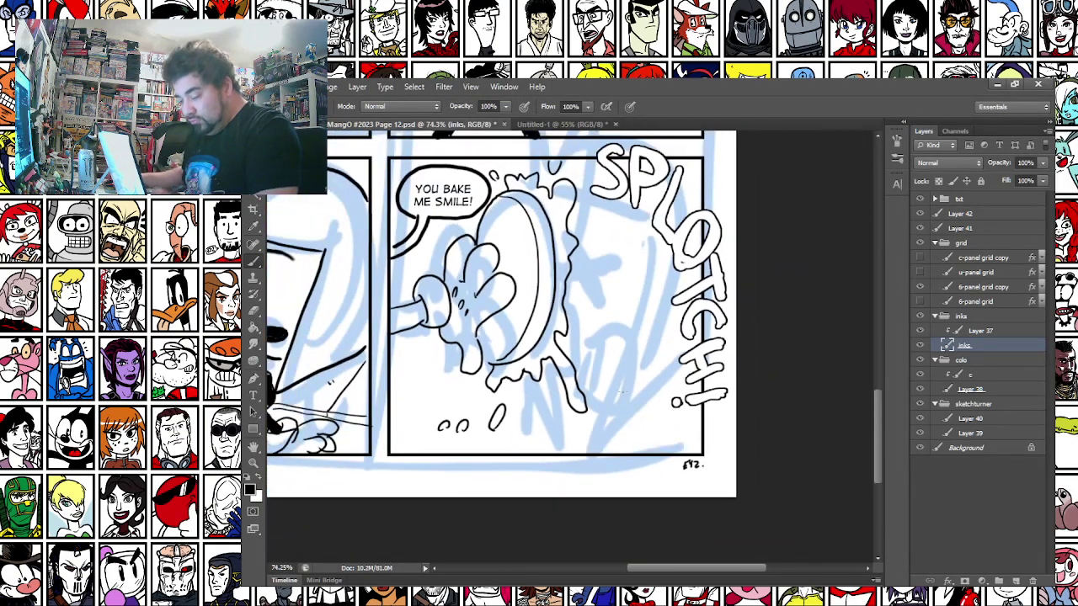
{"action": "right_click", "coordinate": [541, 200]}
{"action": "left_click", "coordinate": [512, 170]}
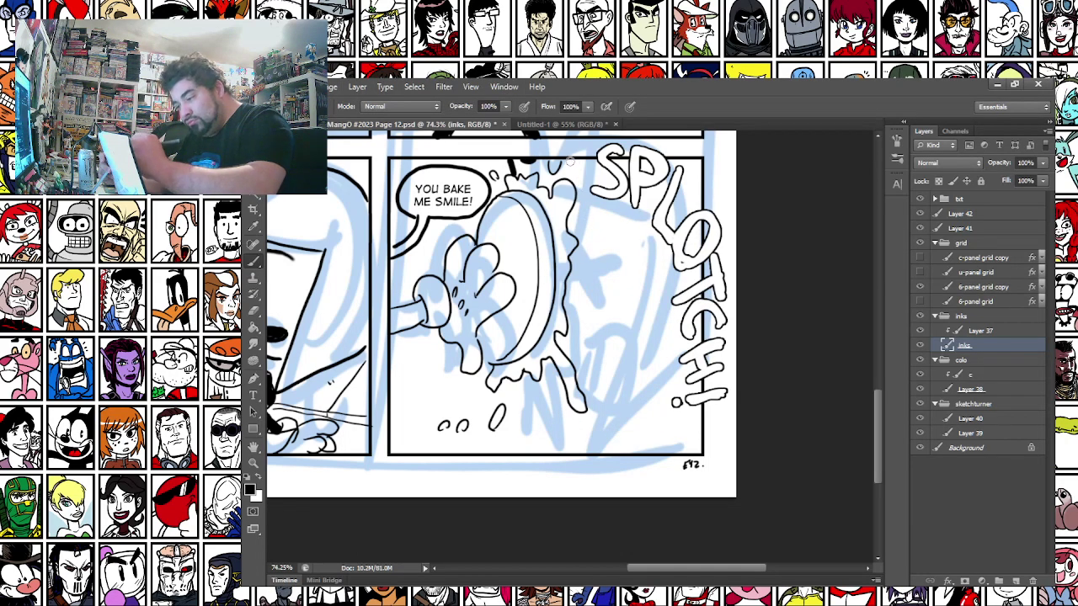
{"action": "mouse_move", "coordinate": [569, 160]}
{"action": "left_mouse_down"}
{"action": "mouse_move", "coordinate": [587, 189]}
{"action": "mouse_move", "coordinate": [601, 160]}
{"action": "mouse_move", "coordinate": [593, 183]}
{"action": "mouse_move", "coordinate": [604, 276]}
{"action": "mouse_move", "coordinate": [586, 315]}
{"action": "mouse_move", "coordinate": [595, 328]}
{"action": "mouse_move", "coordinate": [578, 328]}
{"action": "mouse_move", "coordinate": [589, 357]}
{"action": "mouse_move", "coordinate": [559, 361]}
{"action": "left_mouse_up"}
{"action": "mouse_move", "coordinate": [505, 381]}
{"action": "left_mouse_down"}
{"action": "mouse_move", "coordinate": [522, 412]}
{"action": "mouse_move", "coordinate": [526, 394]}
{"action": "mouse_move", "coordinate": [541, 428]}
{"action": "mouse_move", "coordinate": [546, 404]}
{"action": "mouse_move", "coordinate": [565, 451]}
{"action": "mouse_move", "coordinate": [560, 384]}
{"action": "left_mouse_up"}
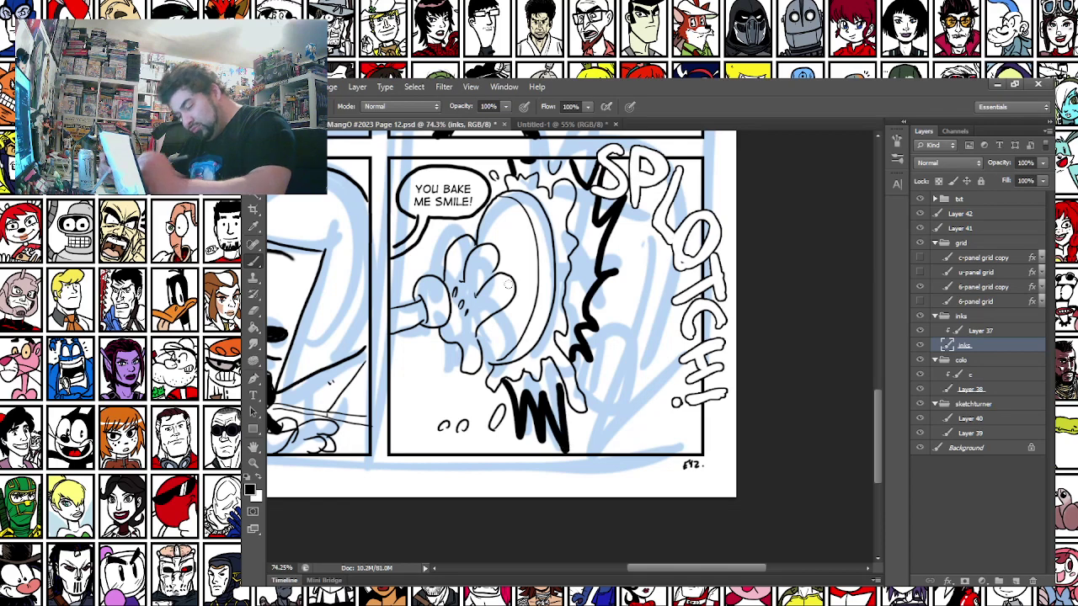
Hatch the upper part of the pie tin's base with fine diagonal shading lines above the hand
{"action": "right_click", "coordinate": [527, 199]}
{"action": "left_click", "coordinate": [639, 348]}
{"action": "left_click_drag", "start_coordinate": [507, 207], "coordinate": [528, 258]}
{"action": "left_click_drag", "start_coordinate": [515, 203], "coordinate": [533, 259]}
{"action": "left_click_drag", "start_coordinate": [504, 205], "coordinate": [524, 253]}
{"action": "left_click_drag", "start_coordinate": [495, 205], "coordinate": [518, 277]}
{"action": "left_click_drag", "start_coordinate": [501, 231], "coordinate": [510, 256]}
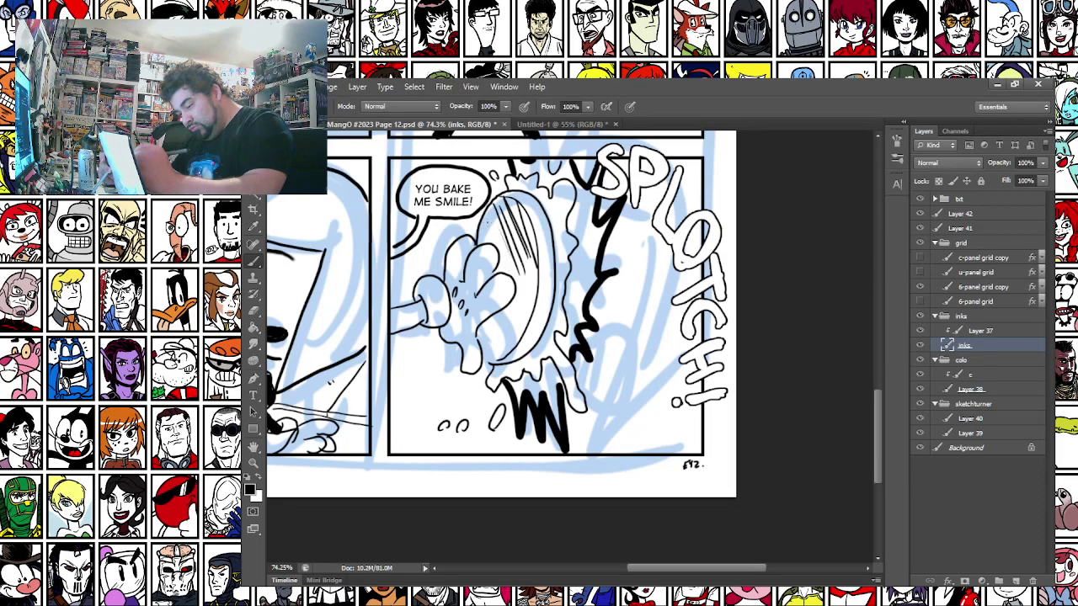
{"action": "mouse_move", "coordinate": [487, 209]}
{"action": "left_mouse_down"}
{"action": "mouse_move", "coordinate": [515, 279]}
{"action": "mouse_move", "coordinate": [489, 245]}
{"action": "left_mouse_up"}
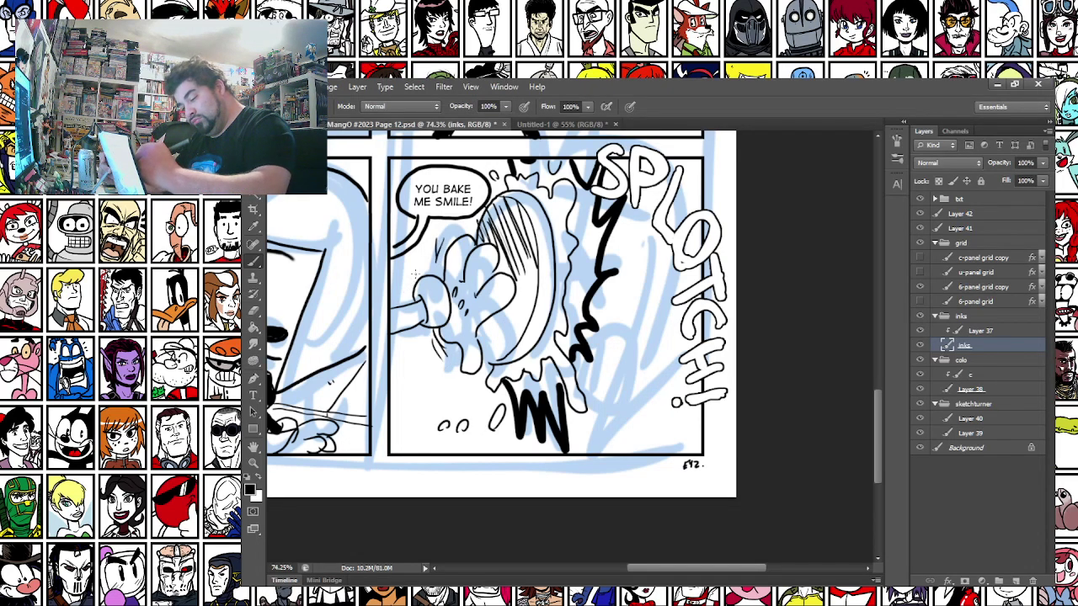
Hatch thin diagonal speed lines around the arm, behind the hand and around the speech balloon
{"action": "left_click_drag", "start_coordinate": [389, 338], "coordinate": [432, 325]}
{"action": "left_click_drag", "start_coordinate": [394, 363], "coordinate": [431, 349]}
{"action": "left_click_drag", "start_coordinate": [401, 381], "coordinate": [448, 362]}
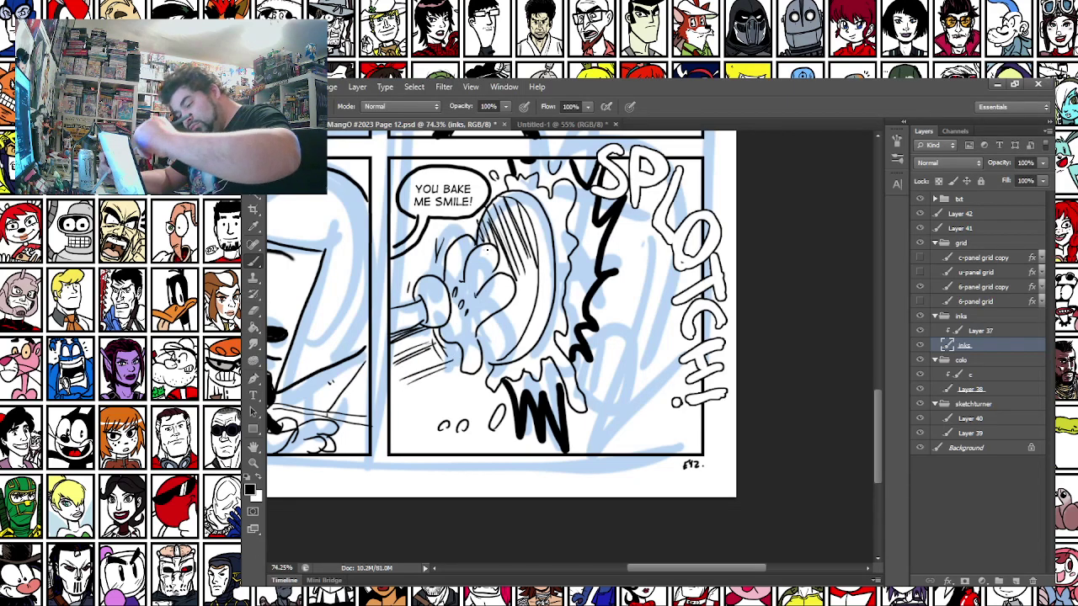
{"action": "left_click_drag", "start_coordinate": [391, 305], "coordinate": [435, 261]}
{"action": "mouse_move", "coordinate": [393, 271]}
{"action": "left_mouse_down"}
{"action": "mouse_move", "coordinate": [412, 223]}
{"action": "mouse_move", "coordinate": [391, 227]}
{"action": "mouse_move", "coordinate": [435, 246]}
{"action": "left_mouse_up"}
{"action": "mouse_move", "coordinate": [391, 237]}
{"action": "left_mouse_down"}
{"action": "mouse_move", "coordinate": [448, 221]}
{"action": "mouse_move", "coordinate": [418, 221]}
{"action": "left_mouse_up"}
{"action": "left_click_drag", "start_coordinate": [434, 224], "coordinate": [477, 222]}
{"action": "left_click_drag", "start_coordinate": [435, 240], "coordinate": [484, 225]}
{"action": "left_click_drag", "start_coordinate": [458, 170], "coordinate": [506, 157]}
{"action": "left_click_drag", "start_coordinate": [470, 170], "coordinate": [509, 160]}
{"action": "mouse_move", "coordinate": [409, 167]}
{"action": "left_mouse_down"}
{"action": "mouse_move", "coordinate": [466, 158]}
{"action": "mouse_move", "coordinate": [421, 164]}
{"action": "left_mouse_up"}
Fill the lower background beneath the hand with thin diagonal speed lines down to the panel border
{"action": "left_click_drag", "start_coordinate": [399, 389], "coordinate": [456, 367]}
{"action": "mouse_move", "coordinate": [389, 393]}
{"action": "left_mouse_down"}
{"action": "mouse_move", "coordinate": [456, 367]}
{"action": "mouse_move", "coordinate": [469, 376]}
{"action": "left_mouse_up"}
{"action": "left_click_drag", "start_coordinate": [393, 406], "coordinate": [486, 377]}
{"action": "left_click_drag", "start_coordinate": [389, 424], "coordinate": [502, 396]}
{"action": "left_click_drag", "start_coordinate": [397, 419], "coordinate": [492, 393]}
{"action": "mouse_move", "coordinate": [391, 436]}
{"action": "left_mouse_down"}
{"action": "mouse_move", "coordinate": [481, 437]}
{"action": "mouse_move", "coordinate": [412, 447]}
{"action": "mouse_move", "coordinate": [488, 432]}
{"action": "left_mouse_up"}
{"action": "left_click_drag", "start_coordinate": [414, 453], "coordinate": [500, 435]}
{"action": "left_click_drag", "start_coordinate": [416, 452], "coordinate": [509, 436]}
{"action": "left_click_drag", "start_coordinate": [451, 453], "coordinate": [527, 439]}
{"action": "left_click_drag", "start_coordinate": [440, 453], "coordinate": [509, 431]}
{"action": "left_click_drag", "start_coordinate": [405, 445], "coordinate": [469, 432]}
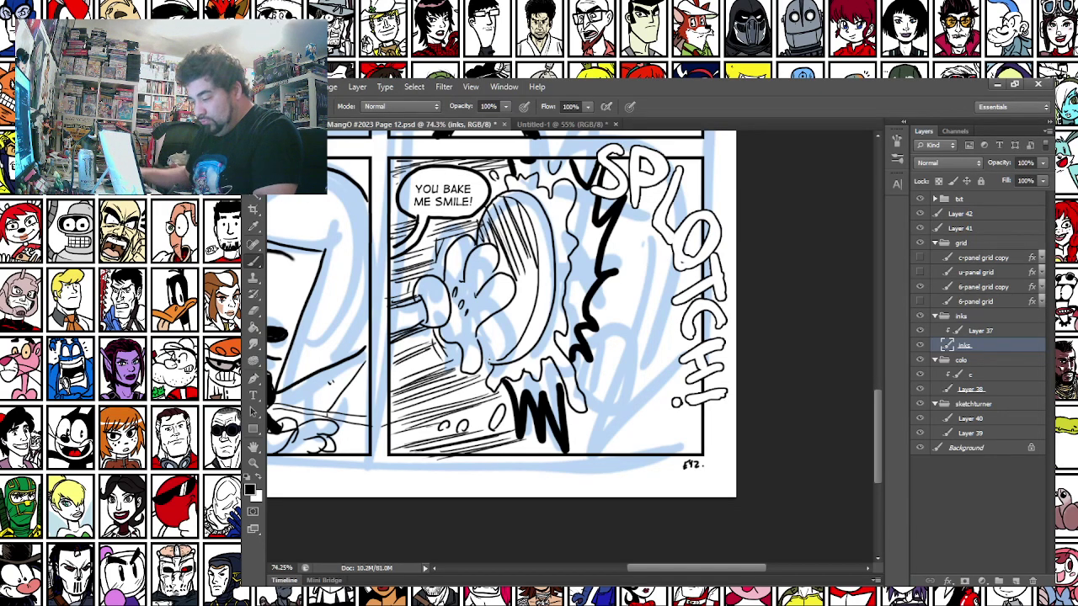
Paint the bold crossed strokes and the round outline beside the pie splatter with a 19 px brush
{"action": "scroll", "coordinate": [523, 239], "scroll_direction": "up", "scroll_amount": 2}
{"action": "right_click", "coordinate": [648, 292]}
{"action": "left_click", "coordinate": [716, 390]}
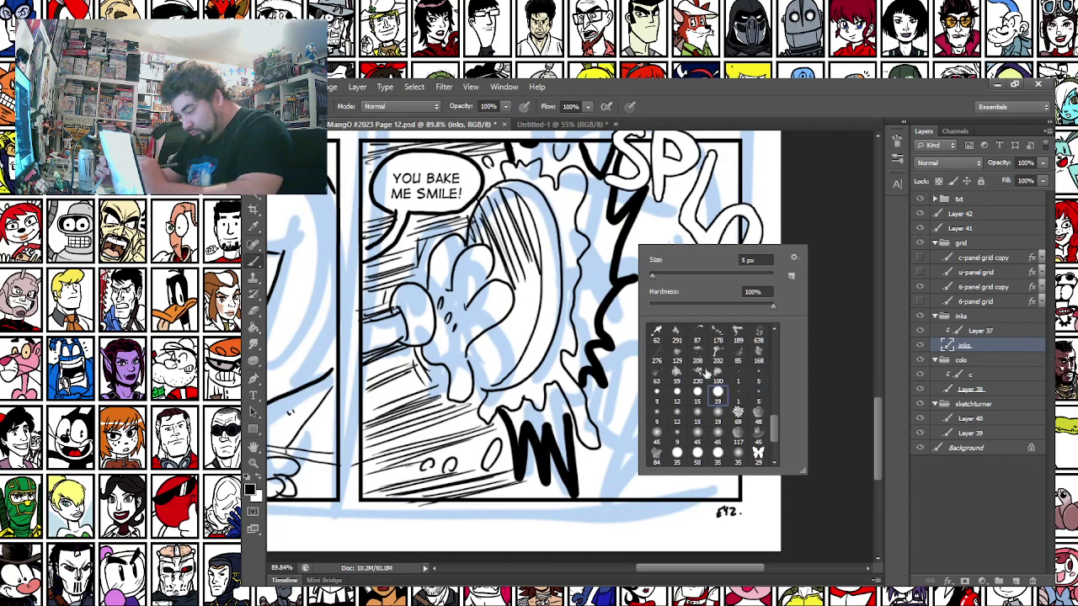
{"action": "left_click", "coordinate": [620, 268]}
{"action": "left_click_drag", "start_coordinate": [623, 286], "coordinate": [632, 320]}
{"action": "mouse_move", "coordinate": [660, 253]}
{"action": "left_mouse_down"}
{"action": "mouse_move", "coordinate": [619, 268]}
{"action": "mouse_move", "coordinate": [660, 251]}
{"action": "mouse_move", "coordinate": [624, 294]}
{"action": "mouse_move", "coordinate": [635, 328]}
{"action": "mouse_move", "coordinate": [669, 354]}
{"action": "mouse_move", "coordinate": [596, 425]}
{"action": "mouse_move", "coordinate": [583, 381]}
{"action": "left_mouse_up"}
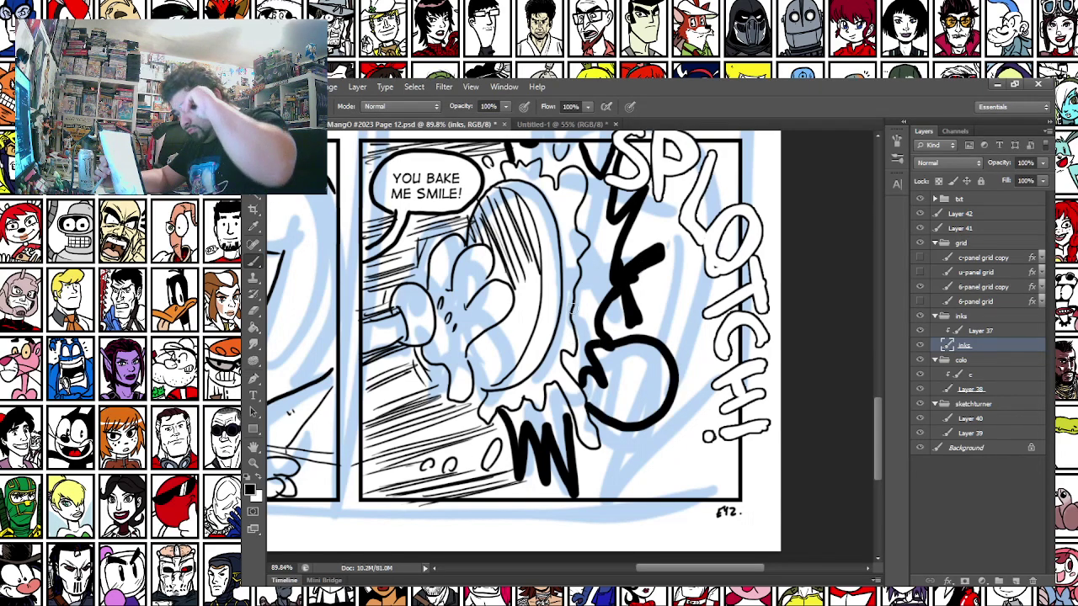
Ink the long straight lines above and below the round shape with a 9 px brush
{"action": "right_click", "coordinate": [659, 293]}
{"action": "double_click", "coordinate": [684, 440]}
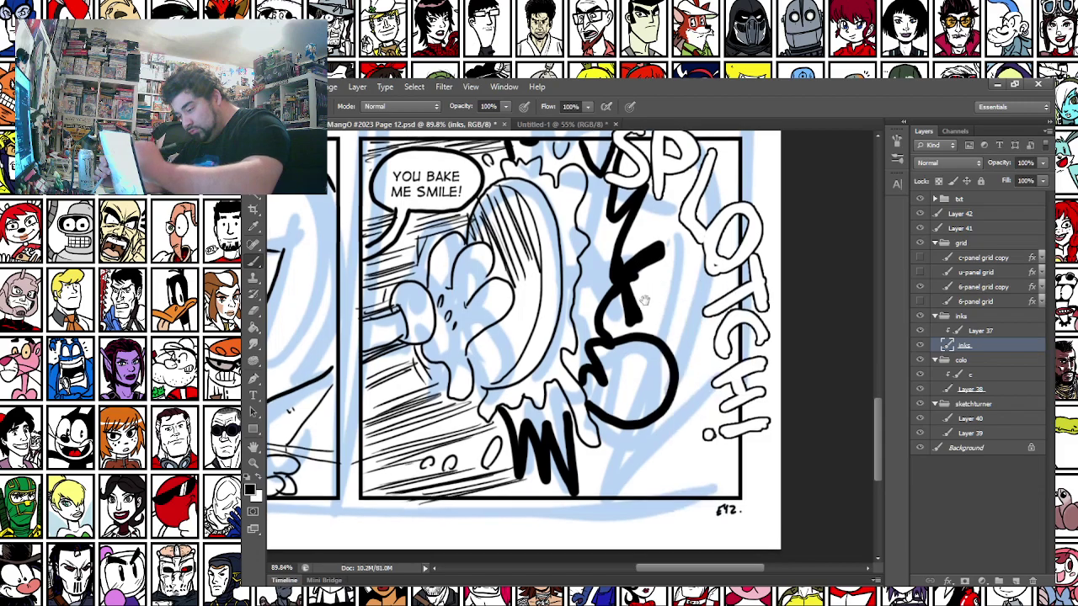
{"action": "left_click_drag", "start_coordinate": [679, 219], "coordinate": [652, 345]}
{"action": "mouse_move", "coordinate": [634, 425]}
{"action": "left_mouse_down"}
{"action": "mouse_move", "coordinate": [607, 496]}
{"action": "mouse_move", "coordinate": [634, 488]}
{"action": "mouse_move", "coordinate": [731, 385]}
{"action": "left_mouse_up"}
{"action": "mouse_move", "coordinate": [635, 217]}
{"action": "left_mouse_down"}
{"action": "mouse_move", "coordinate": [628, 287]}
{"action": "mouse_move", "coordinate": [701, 295]}
{"action": "left_mouse_up"}
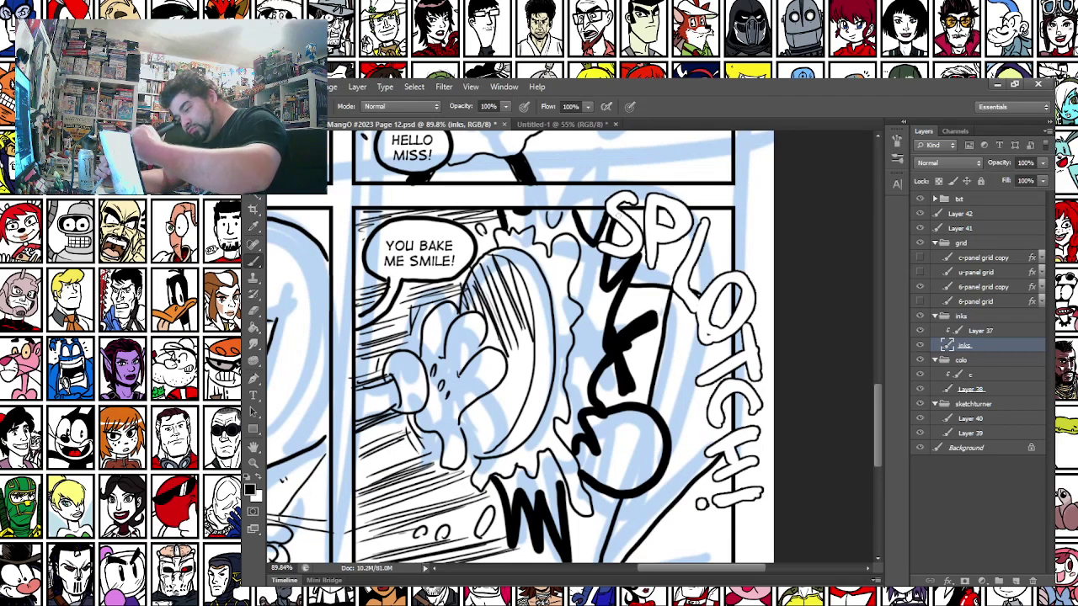
{"action": "mouse_move", "coordinate": [585, 226]}
{"action": "left_mouse_down"}
{"action": "mouse_move", "coordinate": [650, 217]}
{"action": "mouse_move", "coordinate": [709, 228]}
{"action": "mouse_move", "coordinate": [729, 244]}
{"action": "left_mouse_up"}
Ink thin crossing contour lines and hatching inside the round shape, plus curved accent lines along its outer edge
{"action": "scroll", "coordinate": [544, 359], "scroll_direction": "down", "scroll_amount": 3}
{"action": "scroll", "coordinate": [544, 359], "scroll_direction": "down", "scroll_amount": 5}
{"action": "right_click", "coordinate": [550, 310]}
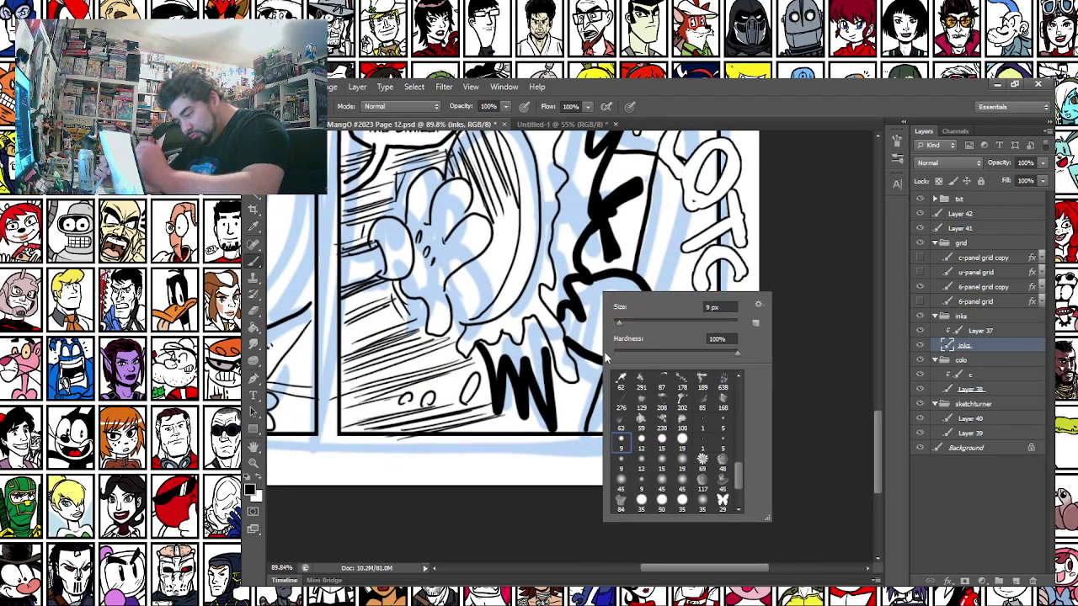
{"action": "left_click", "coordinate": [551, 311]}
{"action": "mouse_move", "coordinate": [647, 325]}
{"action": "left_mouse_down"}
{"action": "mouse_move", "coordinate": [586, 312]}
{"action": "mouse_move", "coordinate": [621, 355]}
{"action": "left_mouse_up"}
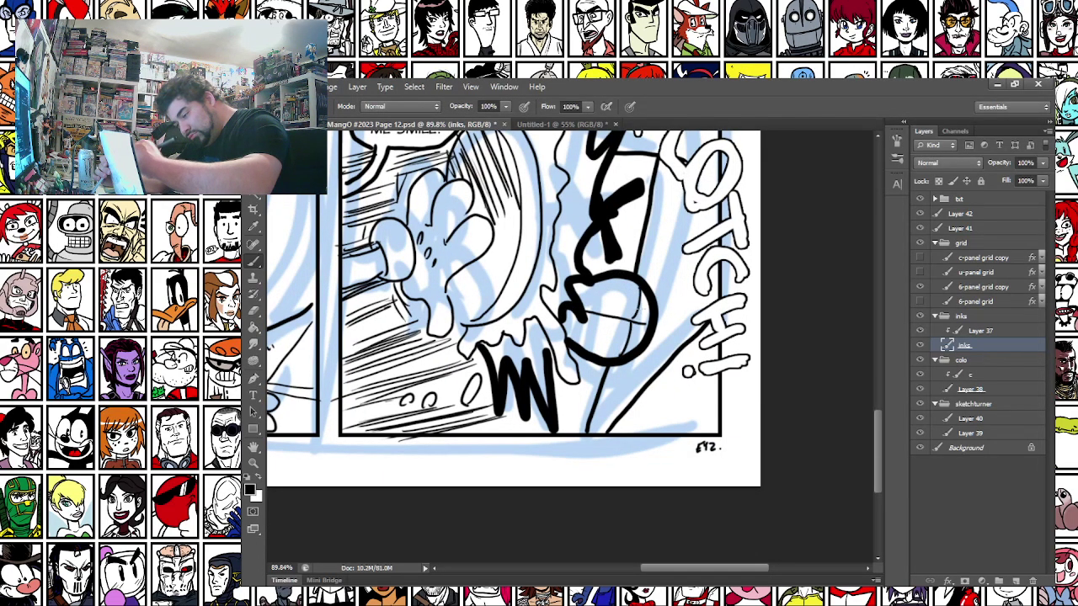
{"action": "mouse_move", "coordinate": [645, 295]}
{"action": "left_mouse_down"}
{"action": "mouse_move", "coordinate": [627, 352]}
{"action": "mouse_move", "coordinate": [638, 345]}
{"action": "left_mouse_up"}
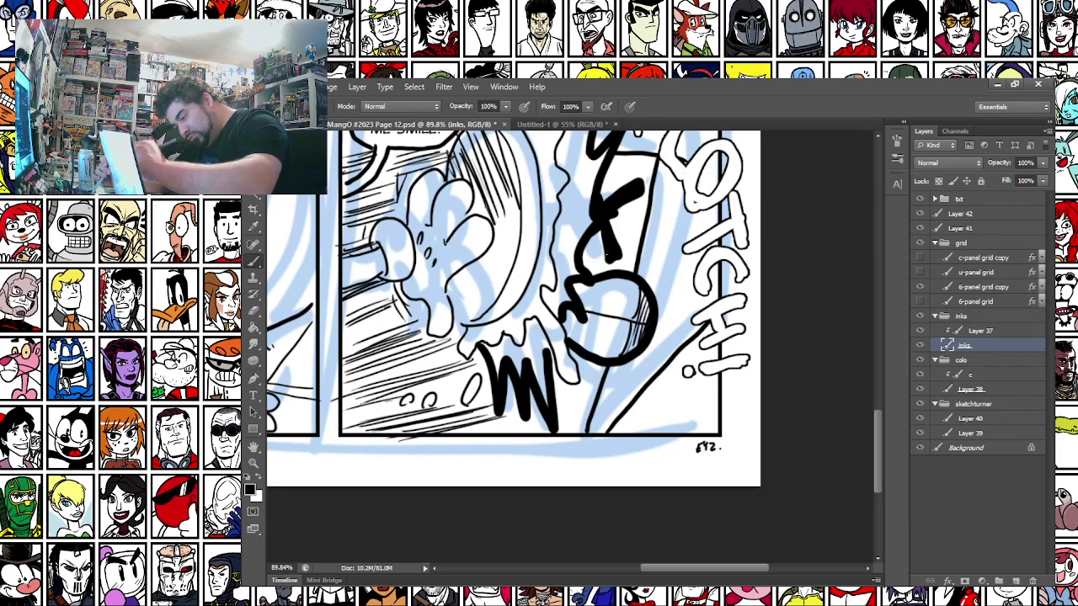
{"action": "mouse_move", "coordinate": [617, 279]}
{"action": "left_mouse_down"}
{"action": "mouse_move", "coordinate": [595, 354]}
{"action": "mouse_move", "coordinate": [575, 347]}
{"action": "left_mouse_up"}
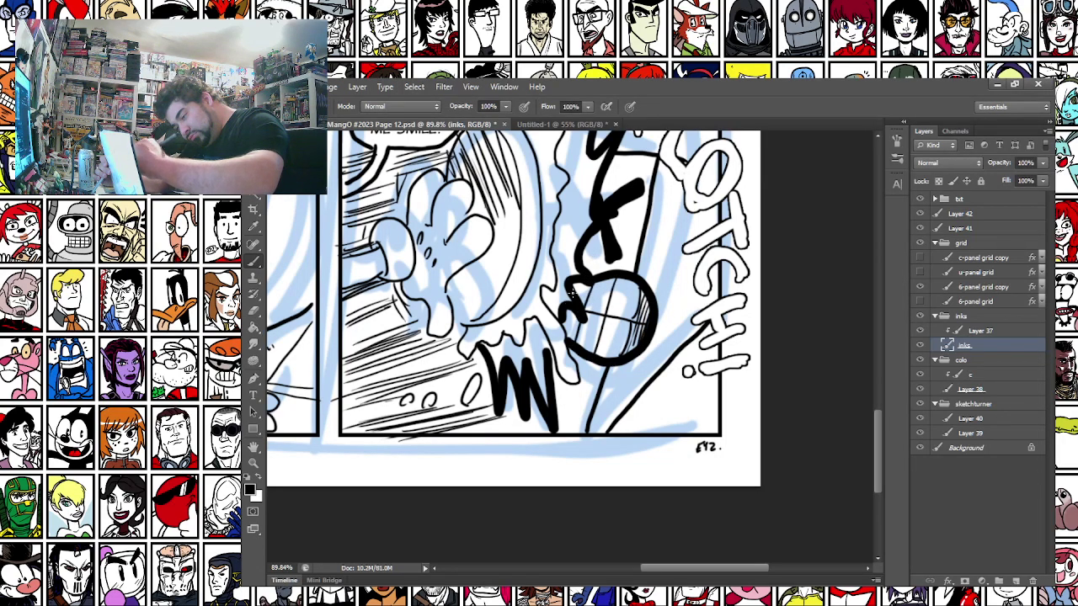
{"action": "left_click_drag", "start_coordinate": [650, 286], "coordinate": [640, 361]}
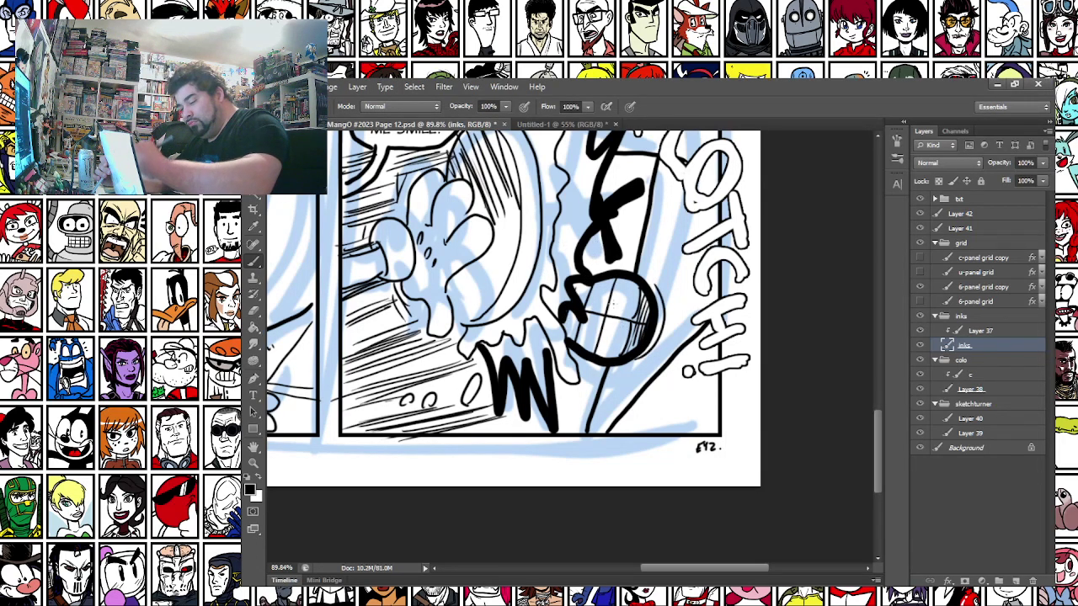
{"action": "mouse_move", "coordinate": [665, 295]}
{"action": "left_mouse_down"}
{"action": "mouse_move", "coordinate": [625, 369]}
{"action": "mouse_move", "coordinate": [637, 362]}
{"action": "left_mouse_up"}
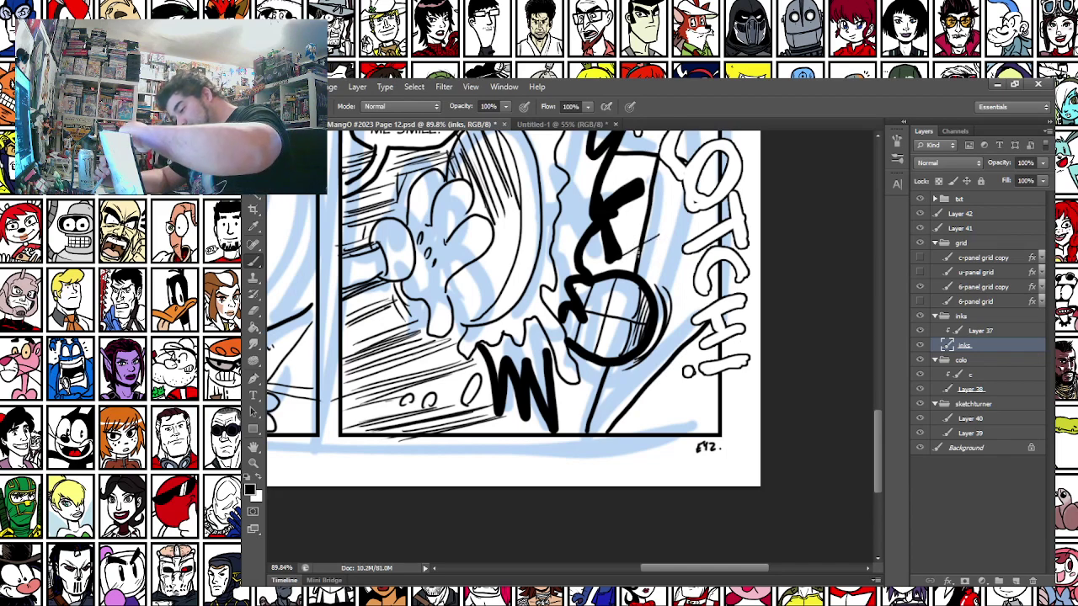
Add a small crosshatched patch just above the round shape, over the long straight line
{"action": "left_click_drag", "start_coordinate": [664, 242], "coordinate": [625, 265]}
{"action": "mouse_move", "coordinate": [682, 246]}
{"action": "left_mouse_down"}
{"action": "mouse_move", "coordinate": [627, 240]}
{"action": "mouse_move", "coordinate": [626, 251]}
{"action": "mouse_move", "coordinate": [661, 272]}
{"action": "left_mouse_up"}
{"action": "mouse_move", "coordinate": [674, 231]}
{"action": "left_mouse_down"}
{"action": "mouse_move", "coordinate": [660, 262]}
{"action": "mouse_move", "coordinate": [647, 263]}
{"action": "left_mouse_up"}
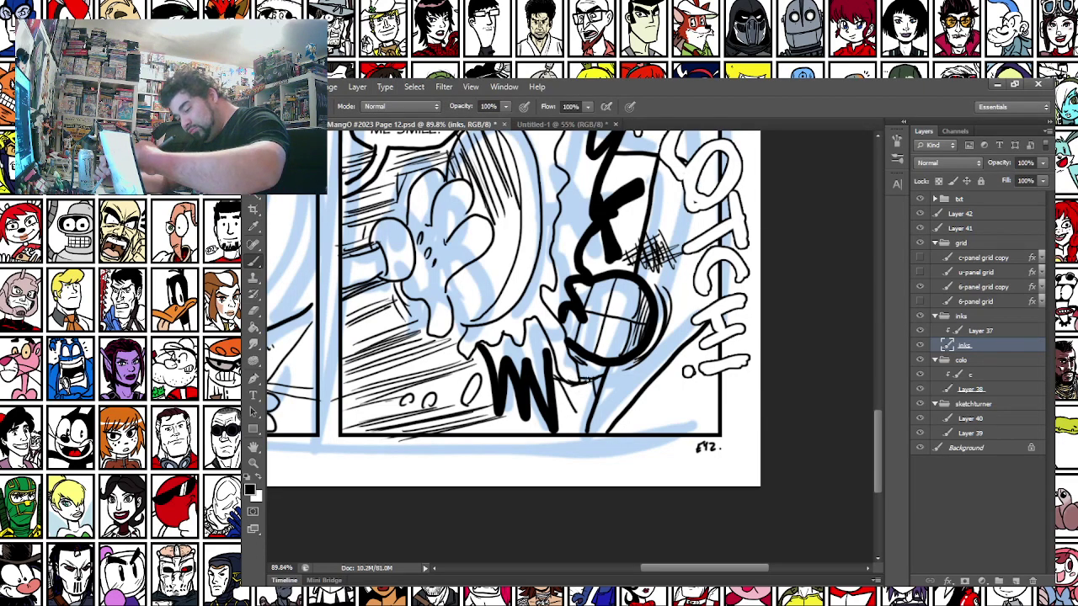
Outline the curved band and the wedge below the round shape, and fill both with solid black
{"action": "mouse_move", "coordinate": [559, 381]}
{"action": "left_mouse_down"}
{"action": "mouse_move", "coordinate": [594, 392]}
{"action": "mouse_move", "coordinate": [720, 392]}
{"action": "left_mouse_up"}
{"action": "left_click_drag", "start_coordinate": [625, 417], "coordinate": [719, 408]}
{"action": "left_click_drag", "start_coordinate": [571, 409], "coordinate": [558, 430]}
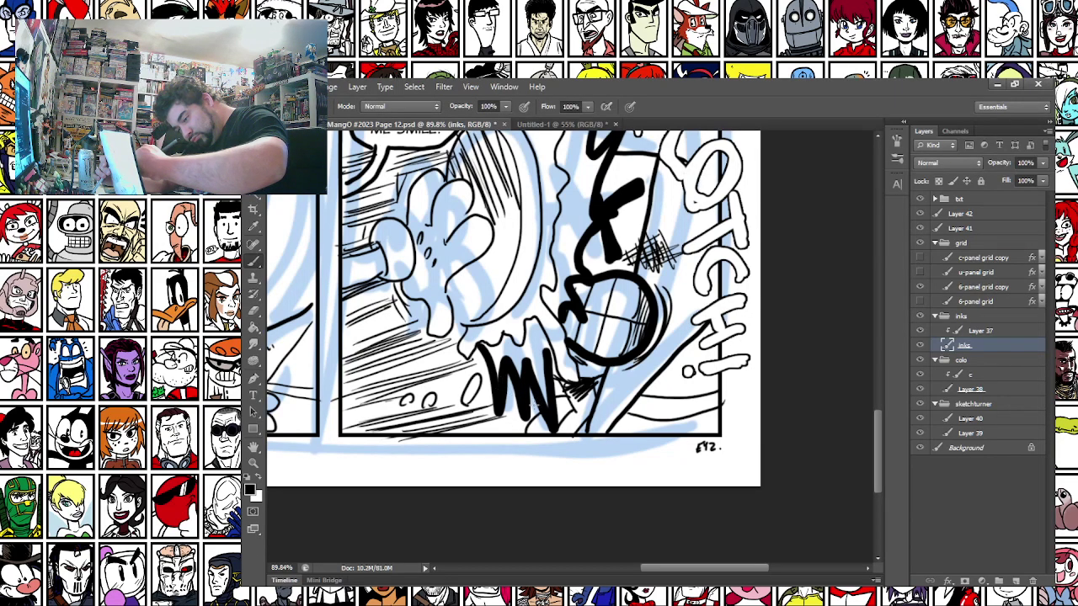
{"action": "right_click", "coordinate": [588, 354]}
{"action": "mouse_move", "coordinate": [564, 383]}
{"action": "left_mouse_down"}
{"action": "mouse_move", "coordinate": [577, 409]}
{"action": "mouse_move", "coordinate": [592, 392]}
{"action": "mouse_move", "coordinate": [569, 419]}
{"action": "mouse_move", "coordinate": [578, 419]}
{"action": "mouse_move", "coordinate": [589, 400]}
{"action": "mouse_move", "coordinate": [581, 388]}
{"action": "mouse_move", "coordinate": [700, 394]}
{"action": "mouse_move", "coordinate": [718, 381]}
{"action": "left_mouse_up"}
{"action": "key", "text": "ctrl+z"}
{"action": "mouse_move", "coordinate": [625, 410]}
{"action": "left_mouse_down"}
{"action": "mouse_move", "coordinate": [699, 413]}
{"action": "mouse_move", "coordinate": [716, 401]}
{"action": "mouse_move", "coordinate": [631, 405]}
{"action": "mouse_move", "coordinate": [686, 405]}
{"action": "mouse_move", "coordinate": [617, 427]}
{"action": "left_mouse_up"}
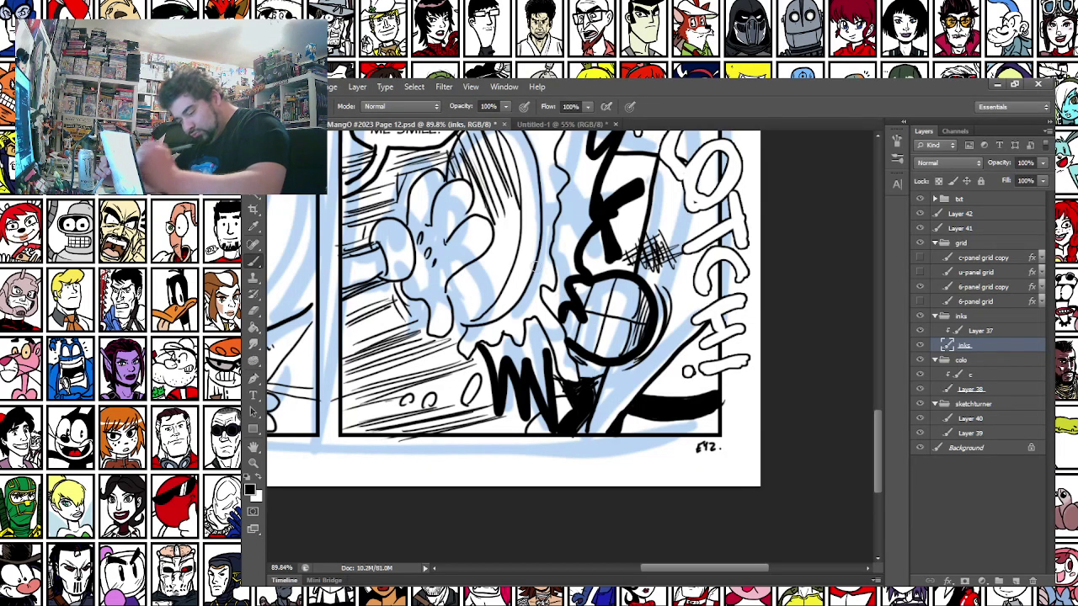
Thicken the black zigzag shape beneath the pie splatter into a heavier solid mass
{"action": "mouse_move", "coordinate": [550, 408]}
{"action": "left_mouse_down"}
{"action": "mouse_move", "coordinate": [548, 385]}
{"action": "mouse_move", "coordinate": [535, 410]}
{"action": "left_mouse_up"}
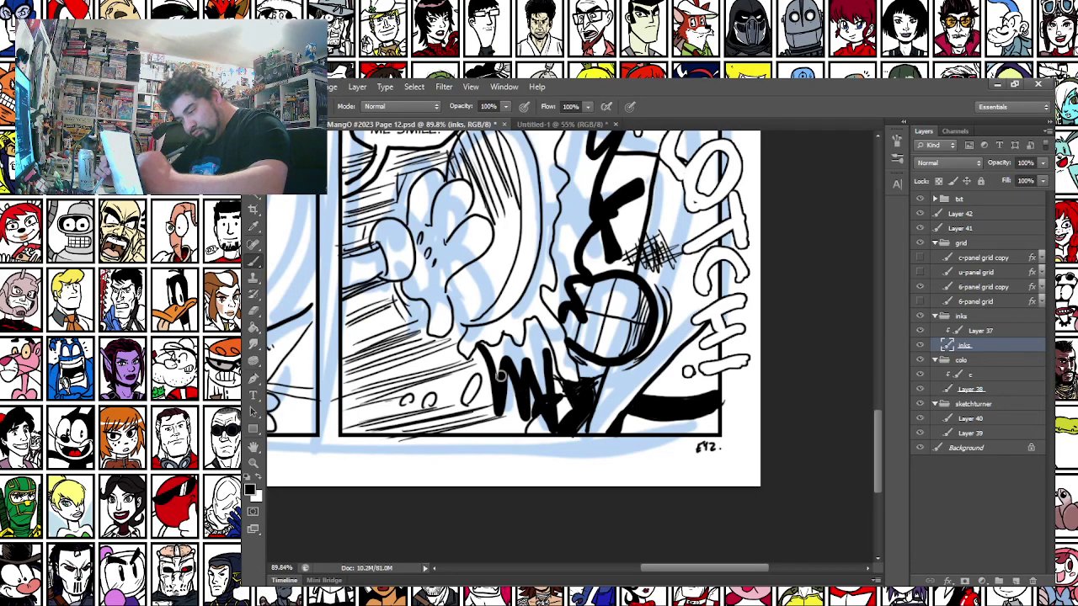
{"action": "mouse_move", "coordinate": [481, 352]}
{"action": "left_mouse_down"}
{"action": "mouse_move", "coordinate": [495, 413]}
{"action": "mouse_move", "coordinate": [522, 426]}
{"action": "left_mouse_up"}
{"action": "mouse_move", "coordinate": [478, 361]}
{"action": "left_mouse_down"}
{"action": "mouse_move", "coordinate": [498, 396]}
{"action": "mouse_move", "coordinate": [531, 416]}
{"action": "left_mouse_up"}
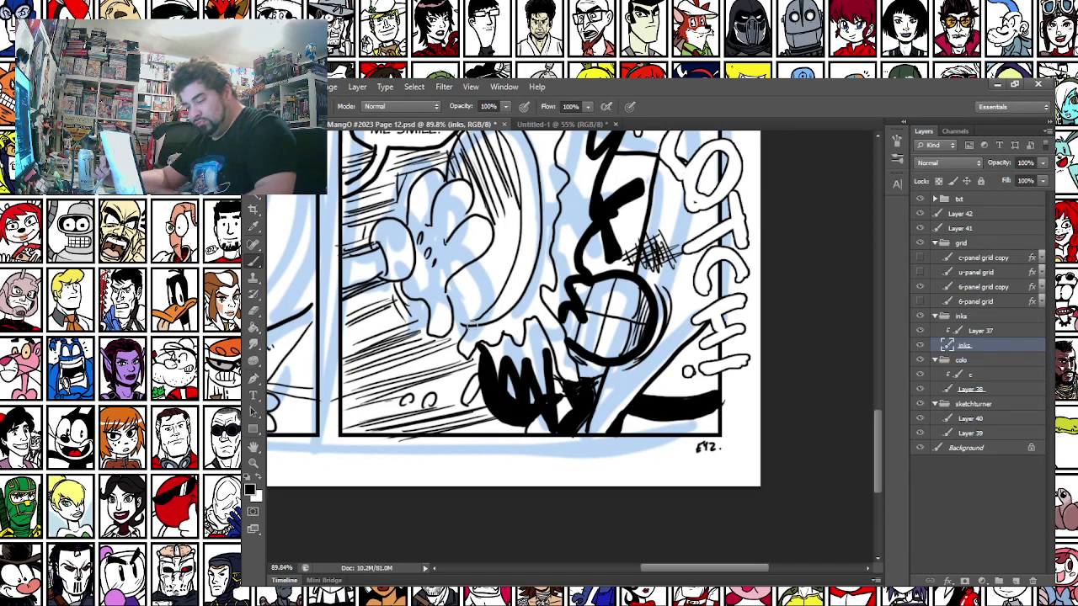
Thicken the diagonal speed lines behind the hand and below the speech balloon in the pie panel
{"action": "mouse_move", "coordinate": [372, 350]}
{"action": "left_mouse_down"}
{"action": "mouse_move", "coordinate": [403, 451]}
{"action": "mouse_move", "coordinate": [441, 475]}
{"action": "left_mouse_up"}
{"action": "right_click", "coordinate": [485, 304]}
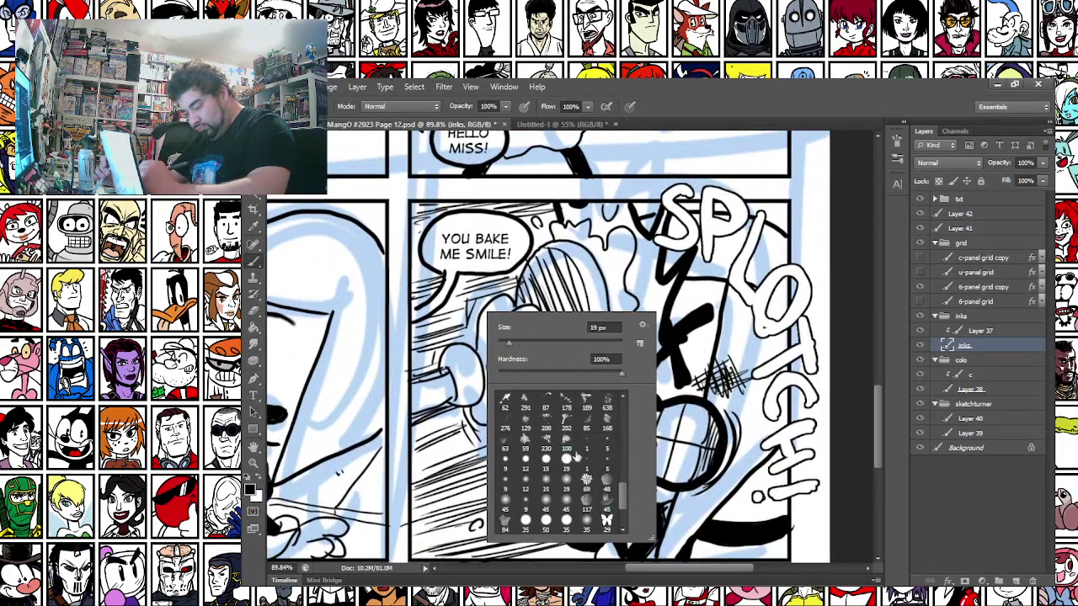
{"action": "left_click_drag", "start_coordinate": [442, 422], "coordinate": [514, 259]}
{"action": "mouse_move", "coordinate": [657, 390]}
{"action": "left_mouse_down"}
{"action": "mouse_move", "coordinate": [606, 387]}
{"action": "mouse_move", "coordinate": [666, 361]}
{"action": "mouse_move", "coordinate": [573, 392]}
{"action": "mouse_move", "coordinate": [494, 393]}
{"action": "mouse_move", "coordinate": [483, 381]}
{"action": "left_mouse_up"}
{"action": "mouse_move", "coordinate": [613, 334]}
{"action": "left_mouse_down"}
{"action": "mouse_move", "coordinate": [510, 362]}
{"action": "mouse_move", "coordinate": [495, 349]}
{"action": "mouse_move", "coordinate": [498, 333]}
{"action": "mouse_move", "coordinate": [561, 290]}
{"action": "left_mouse_up"}
{"action": "mouse_move", "coordinate": [480, 304]}
{"action": "left_mouse_down"}
{"action": "mouse_move", "coordinate": [554, 277]}
{"action": "mouse_move", "coordinate": [528, 269]}
{"action": "left_mouse_up"}
{"action": "left_click_drag", "start_coordinate": [449, 185], "coordinate": [474, 337]}
{"action": "mouse_move", "coordinate": [561, 304]}
{"action": "left_mouse_down"}
{"action": "mouse_move", "coordinate": [505, 328]}
{"action": "mouse_move", "coordinate": [502, 342]}
{"action": "mouse_move", "coordinate": [546, 295]}
{"action": "mouse_move", "coordinate": [512, 238]}
{"action": "mouse_move", "coordinate": [525, 204]}
{"action": "left_mouse_up"}
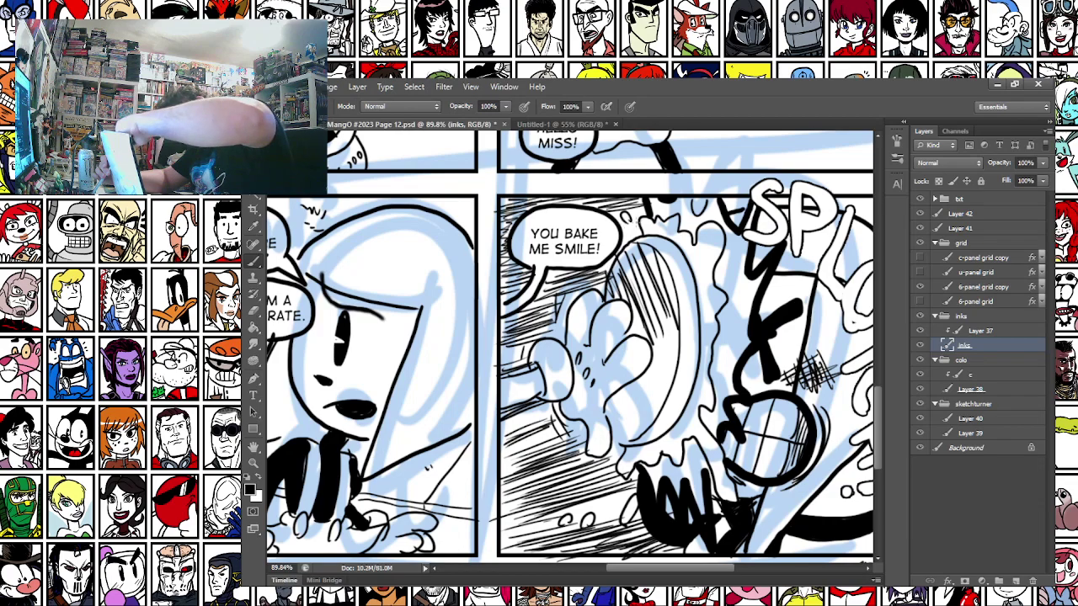
Paint white with a 35 px hard brush over the speed lines that overrun the pie panel's lower border
{"action": "left_click_drag", "start_coordinate": [526, 413], "coordinate": [463, 247]}
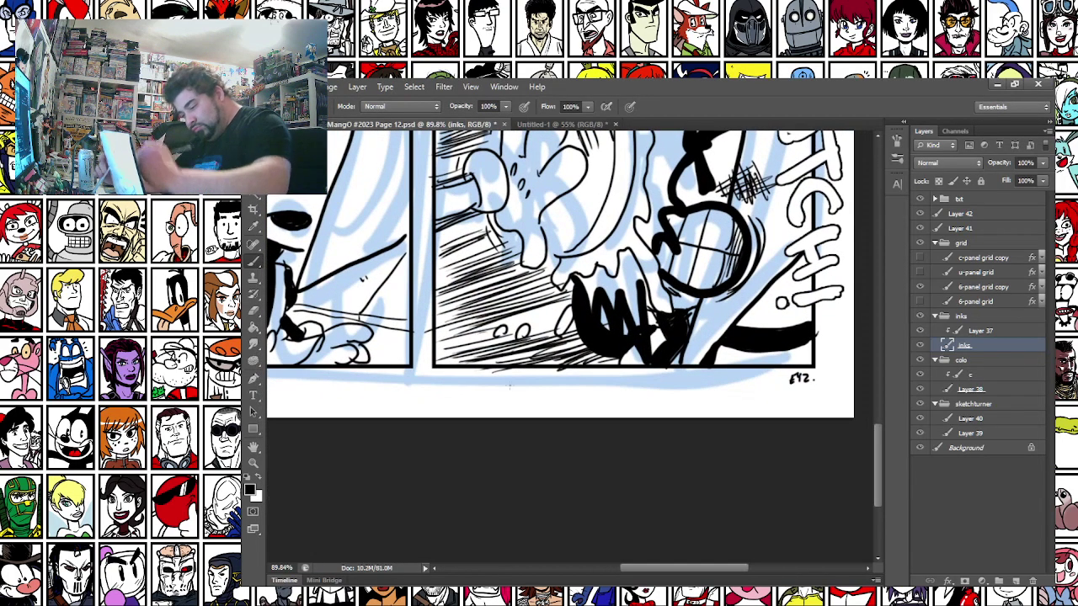
{"action": "right_click", "coordinate": [534, 365]}
{"action": "left_click", "coordinate": [568, 389]}
{"action": "mouse_move", "coordinate": [460, 376]}
{"action": "left_mouse_down"}
{"action": "mouse_move", "coordinate": [513, 387]}
{"action": "mouse_move", "coordinate": [743, 376]}
{"action": "left_mouse_up"}
Hand-letter a boxed "P12" page mark in black in the margin below the bottom-row panel with the two seated characters
{"action": "left_click_drag", "start_coordinate": [433, 455], "coordinate": [520, 444]}
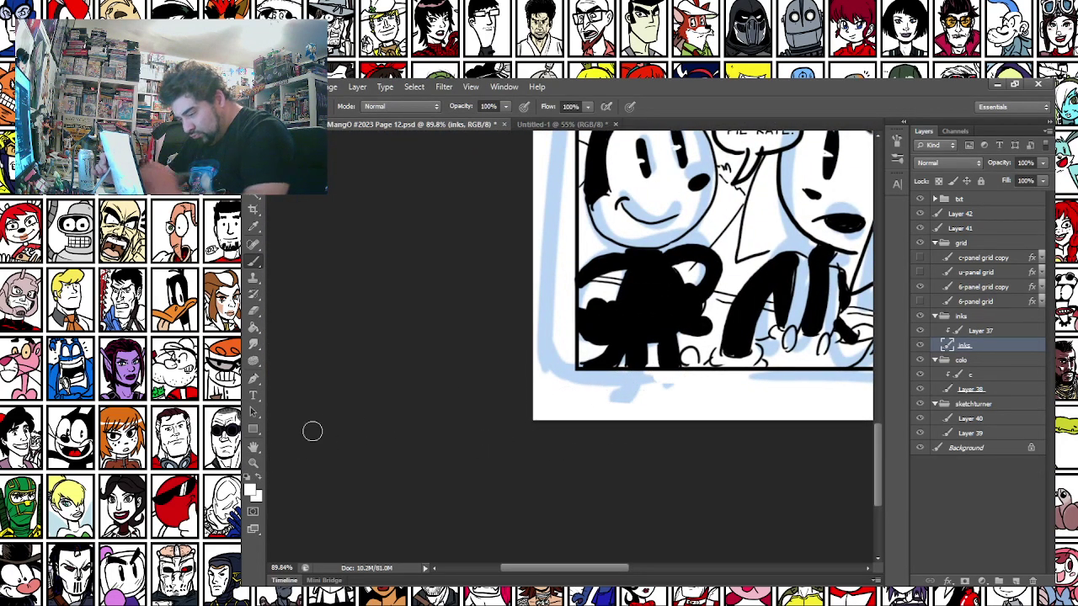
{"action": "right_click", "coordinate": [627, 347]}
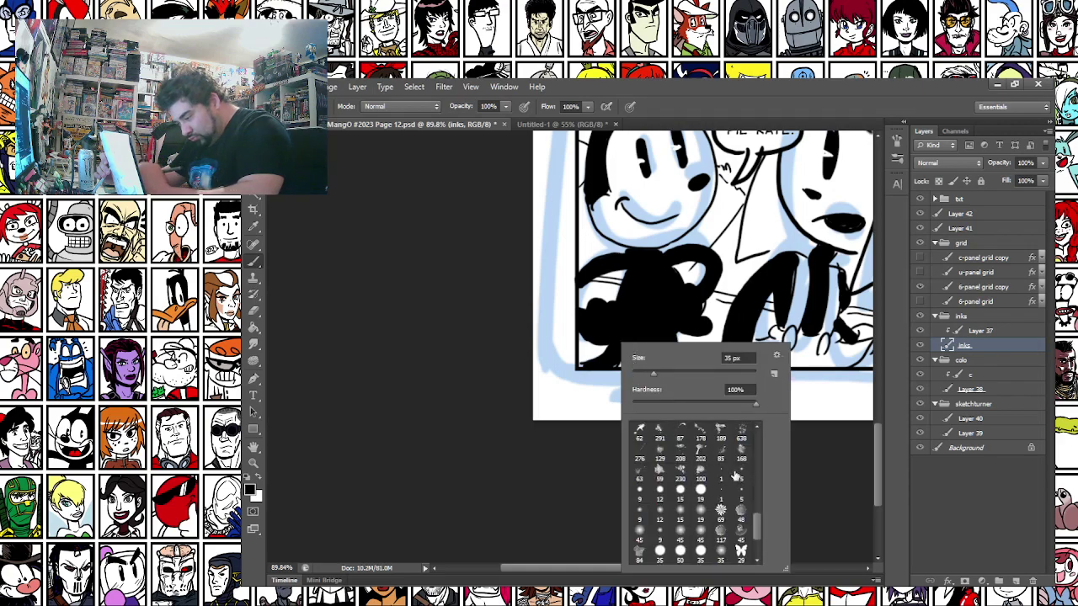
{"action": "key", "text": "Return"}
{"action": "mouse_move", "coordinate": [579, 394]}
{"action": "left_mouse_down"}
{"action": "mouse_move", "coordinate": [595, 404]}
{"action": "mouse_move", "coordinate": [597, 382]}
{"action": "left_mouse_up"}
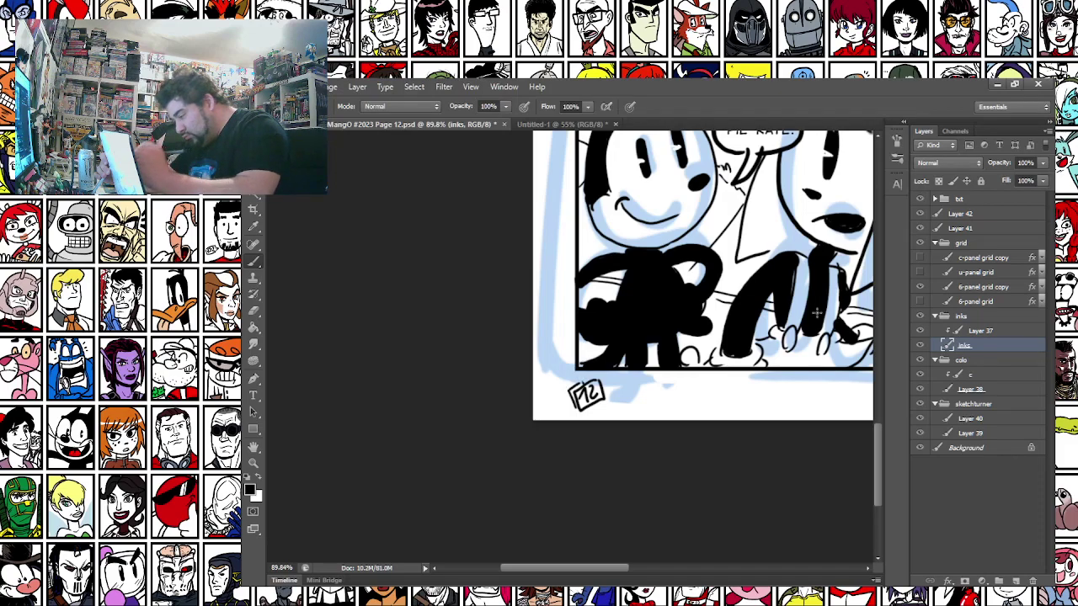
Hide the sketchturner group and make Layer 38 in the colo group active for the first panel
{"action": "left_click", "coordinate": [920, 403]}
{"action": "left_click", "coordinate": [969, 390]}
{"action": "left_click_drag", "start_coordinate": [657, 211], "coordinate": [475, 443]}
{"action": "left_click_drag", "start_coordinate": [506, 160], "coordinate": [507, 299]}
{"action": "key", "text": "x"}
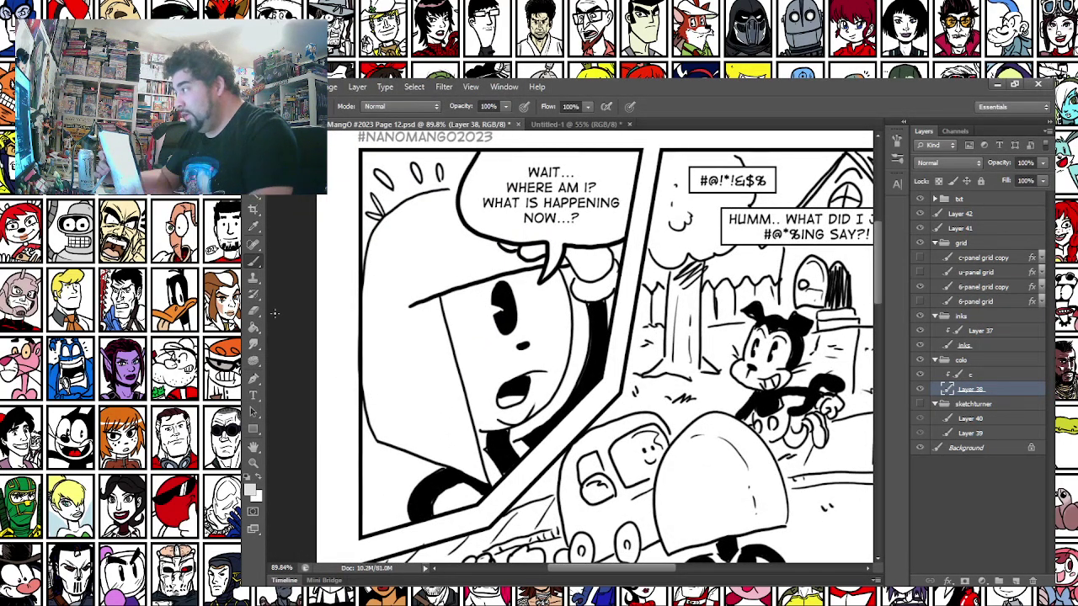
Shade the hair and face of the first panel's character light grey with a large soft brush
{"action": "right_click", "coordinate": [408, 335]}
{"action": "left_click", "coordinate": [469, 322]}
{"action": "left_click_drag", "start_coordinate": [421, 494], "coordinate": [424, 465]}
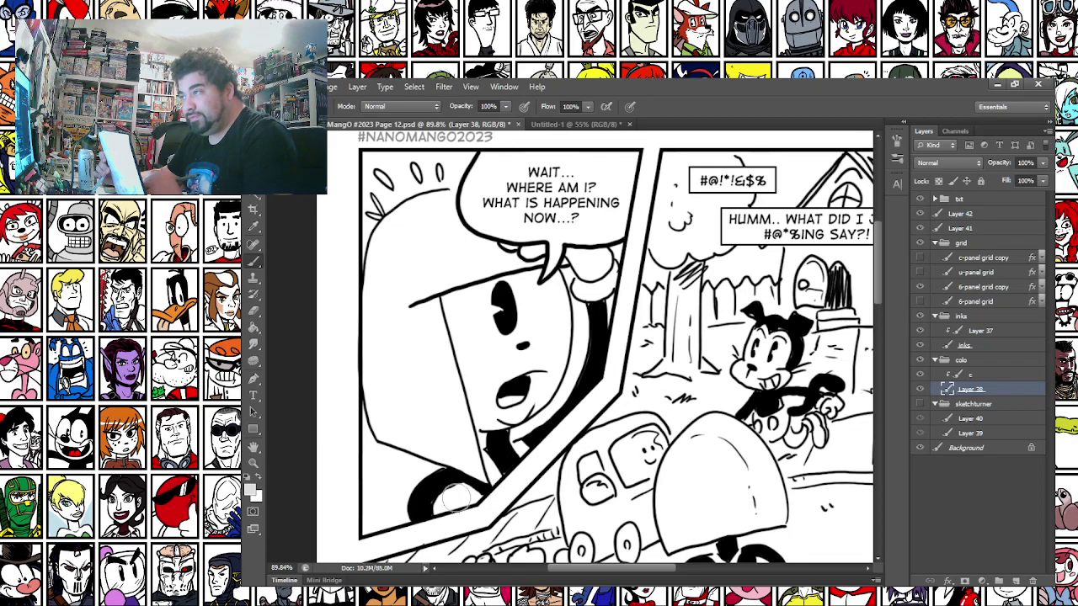
{"action": "right_click", "coordinate": [470, 317]}
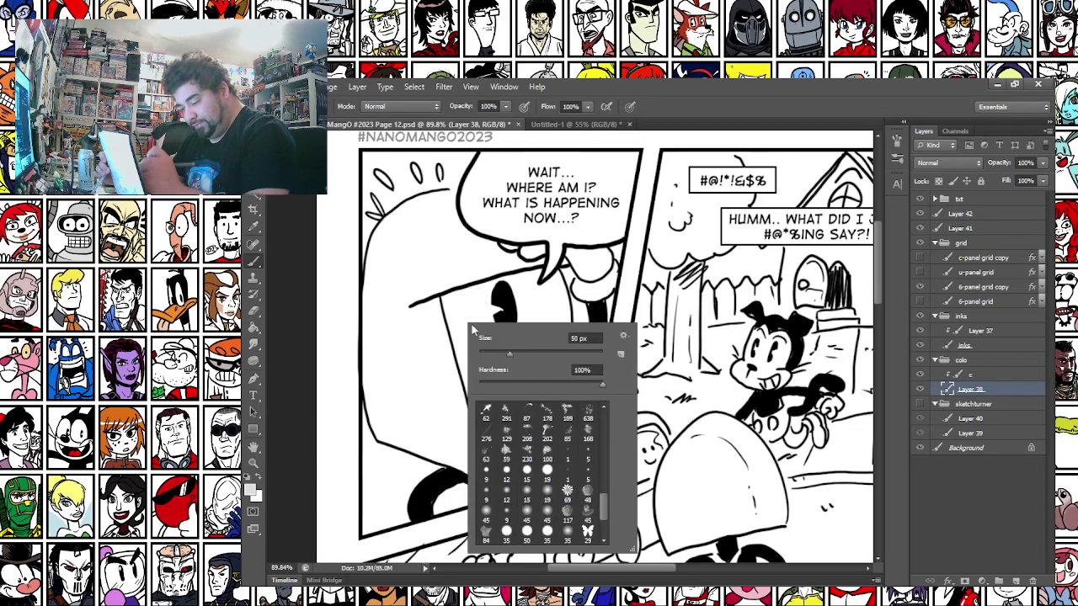
{"action": "left_click", "coordinate": [546, 492]}
{"action": "left_click_drag", "start_coordinate": [505, 355], "coordinate": [570, 354]}
{"action": "left_click_drag", "start_coordinate": [526, 292], "coordinate": [465, 299]}
{"action": "left_click_drag", "start_coordinate": [504, 328], "coordinate": [489, 391]}
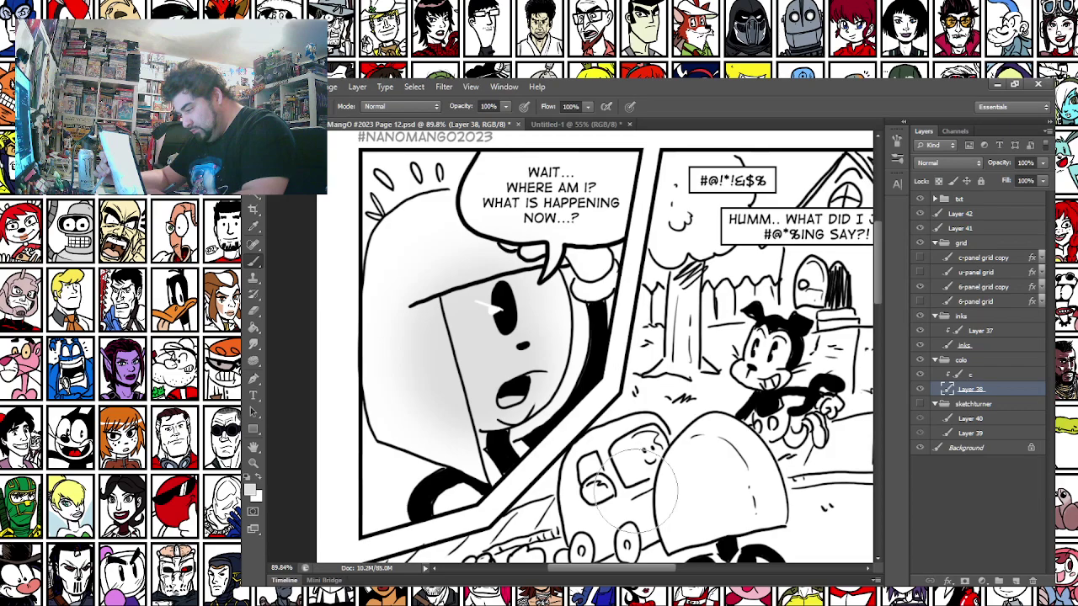
Set the inks layer's blending mode to Multiply and make Layer 38 active again
{"action": "left_click", "coordinate": [968, 346]}
{"action": "left_click", "coordinate": [947, 162]}
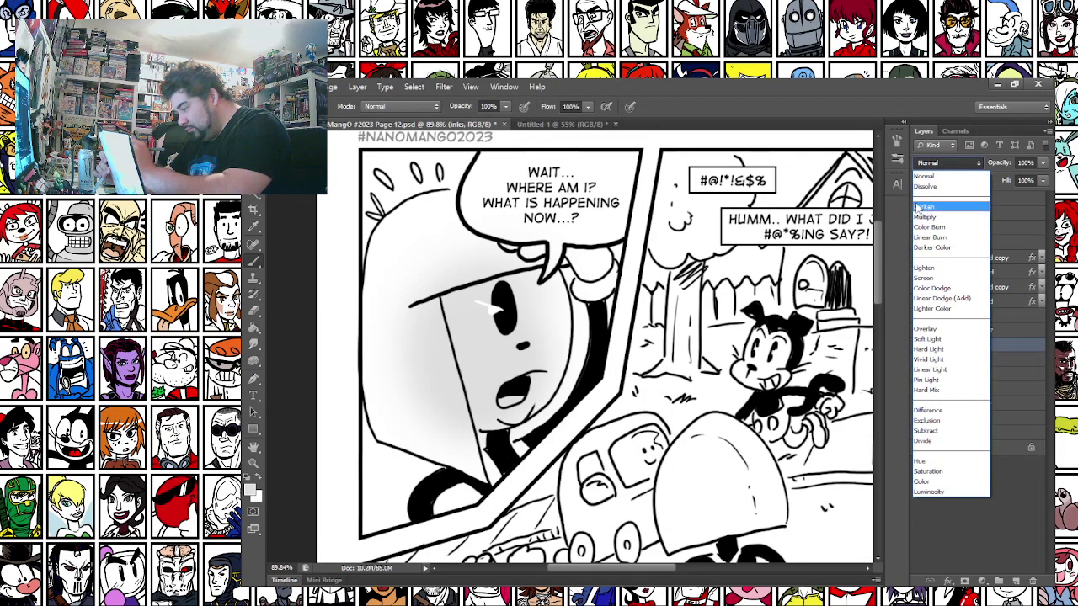
{"action": "left_click", "coordinate": [943, 215]}
{"action": "left_click_drag", "start_coordinate": [480, 465], "coordinate": [604, 451]}
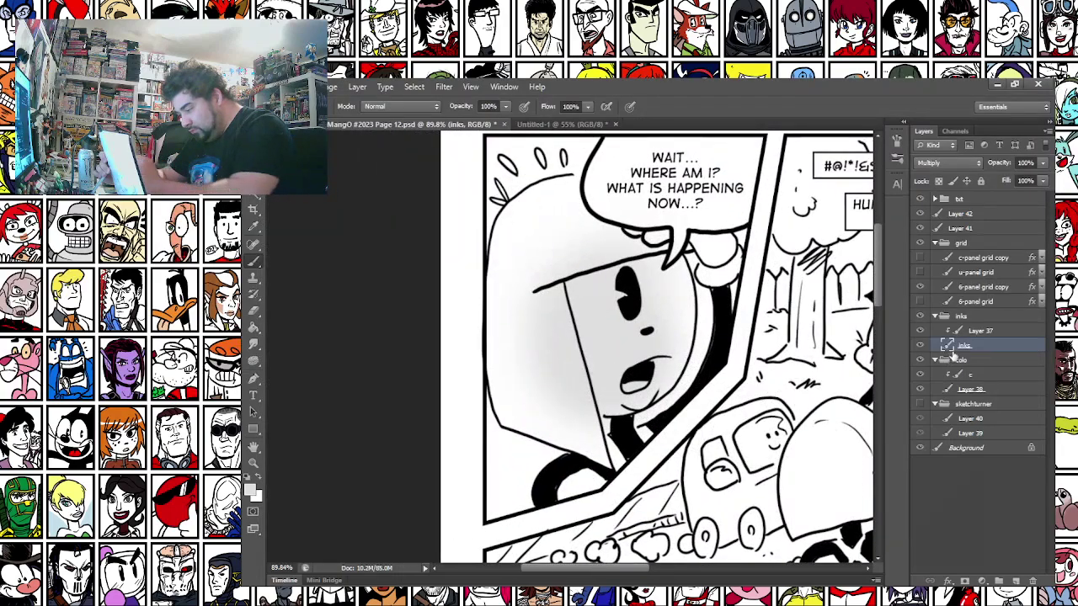
{"action": "left_click", "coordinate": [969, 390]}
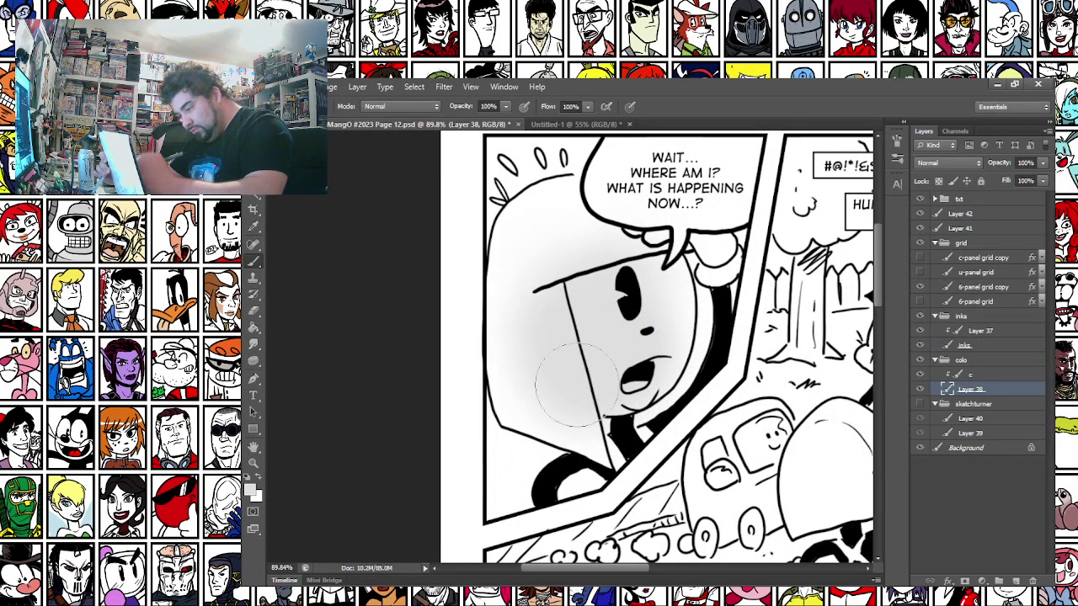
Clean up the grey overspill around the first panel's head outline with a hard white brush, starting at 19 px
{"action": "left_click_drag", "start_coordinate": [565, 409], "coordinate": [457, 414]}
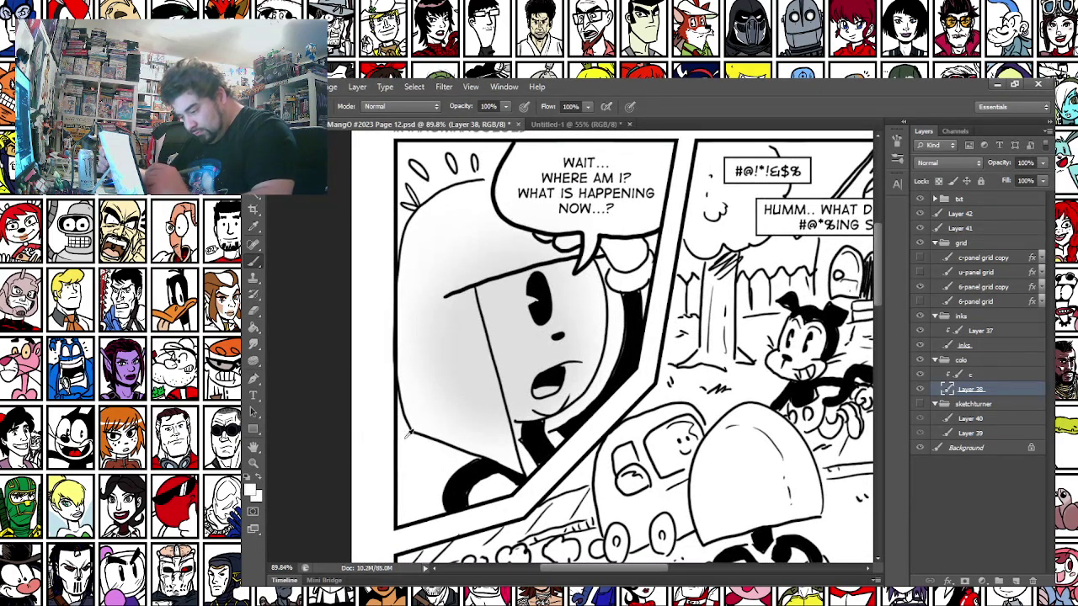
{"action": "right_click", "coordinate": [640, 307]}
{"action": "left_click", "coordinate": [731, 477]}
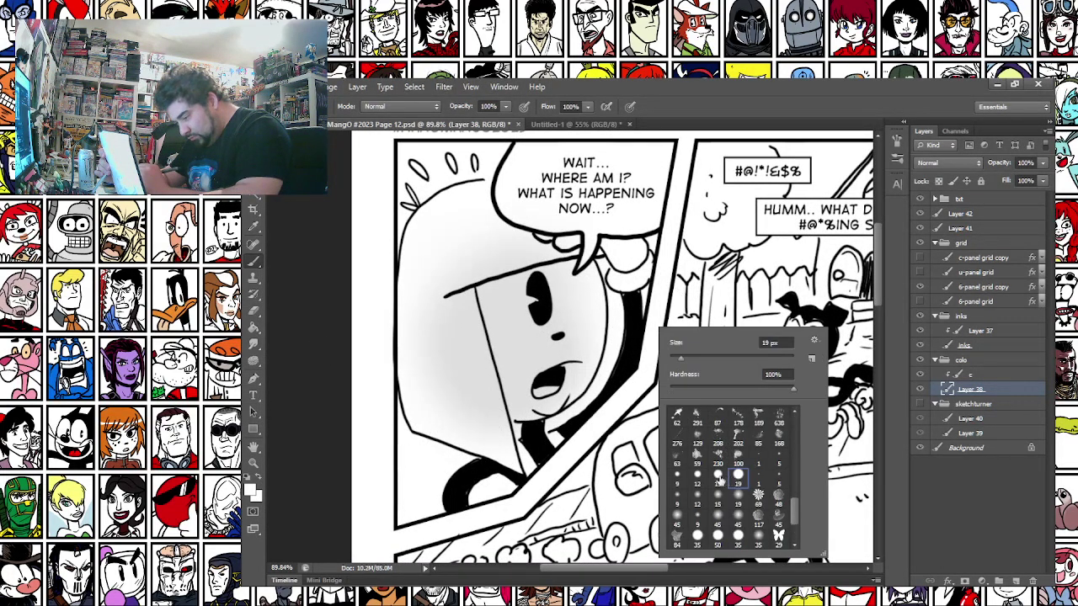
{"action": "left_click", "coordinate": [536, 392]}
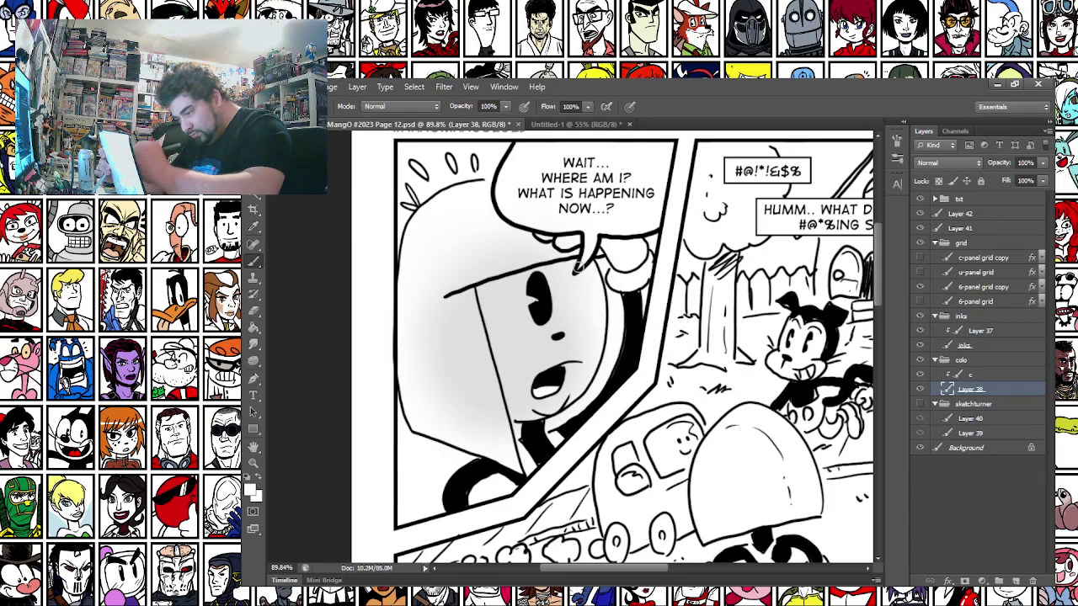
{"action": "left_click_drag", "start_coordinate": [485, 365], "coordinate": [419, 272]}
{"action": "right_click", "coordinate": [407, 375]}
{"action": "left_click_drag", "start_coordinate": [429, 390], "coordinate": [445, 393]}
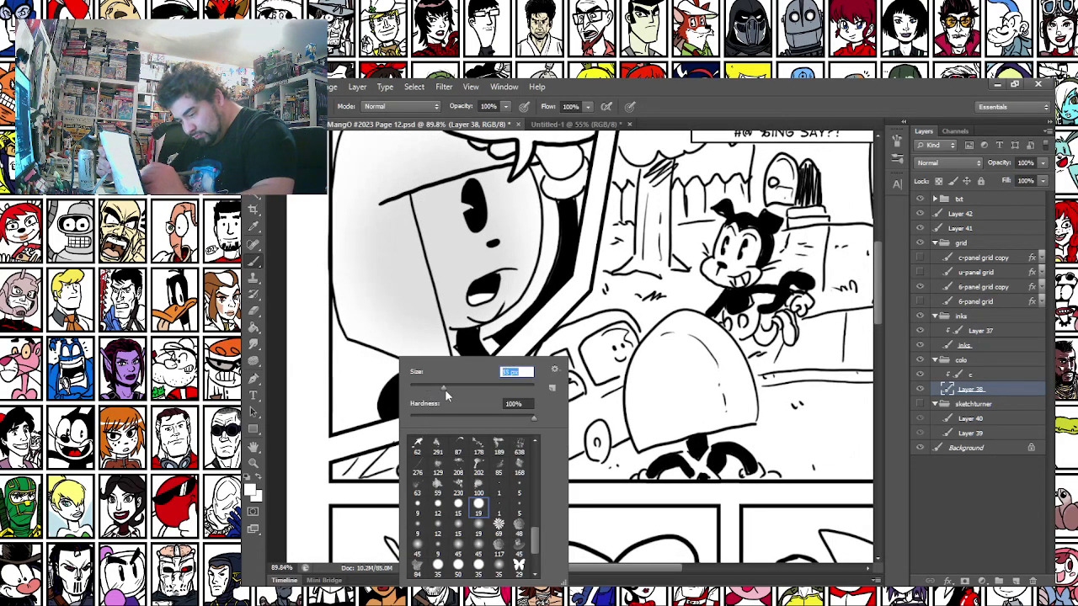
{"action": "mouse_move", "coordinate": [336, 448]}
{"action": "left_mouse_down"}
{"action": "mouse_move", "coordinate": [446, 414]}
{"action": "mouse_move", "coordinate": [487, 377]}
{"action": "left_mouse_up"}
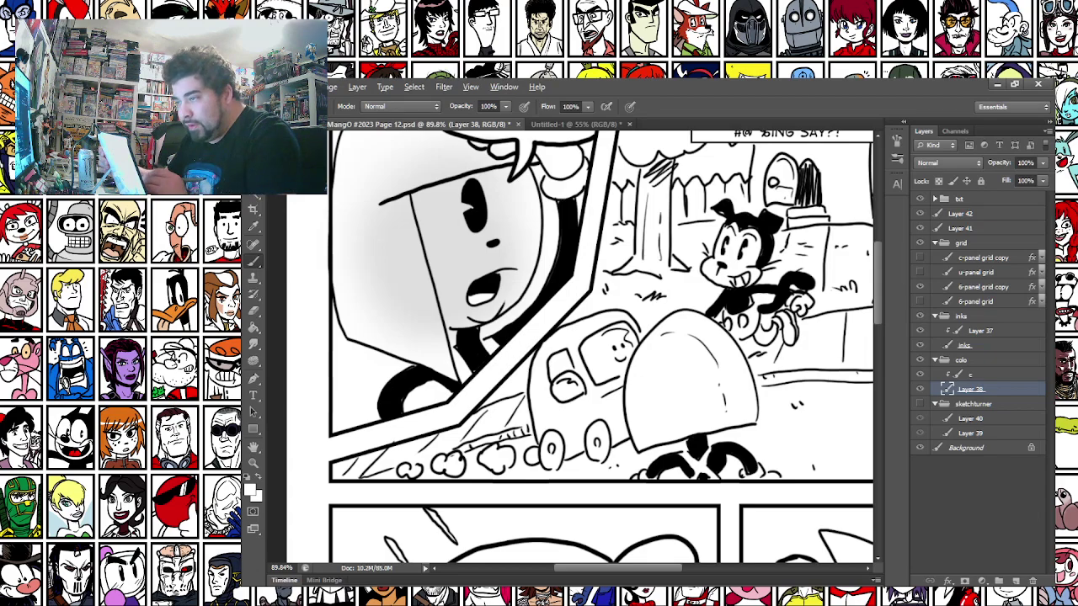
Fill the back of the foreground character's head in the street panel with flat grey
{"action": "left_click_drag", "start_coordinate": [676, 346], "coordinate": [503, 351]}
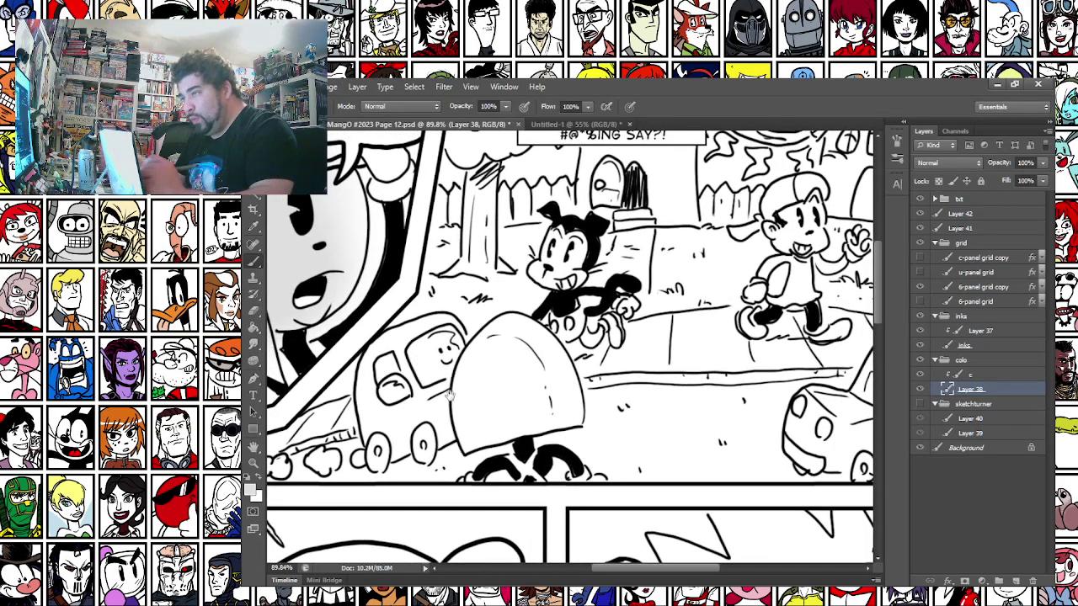
{"action": "scroll", "coordinate": [503, 351], "scroll_direction": "down", "scroll_amount": 4}
{"action": "mouse_move", "coordinate": [470, 470]}
{"action": "left_mouse_down"}
{"action": "mouse_move", "coordinate": [449, 465]}
{"action": "mouse_move", "coordinate": [459, 466]}
{"action": "left_mouse_up"}
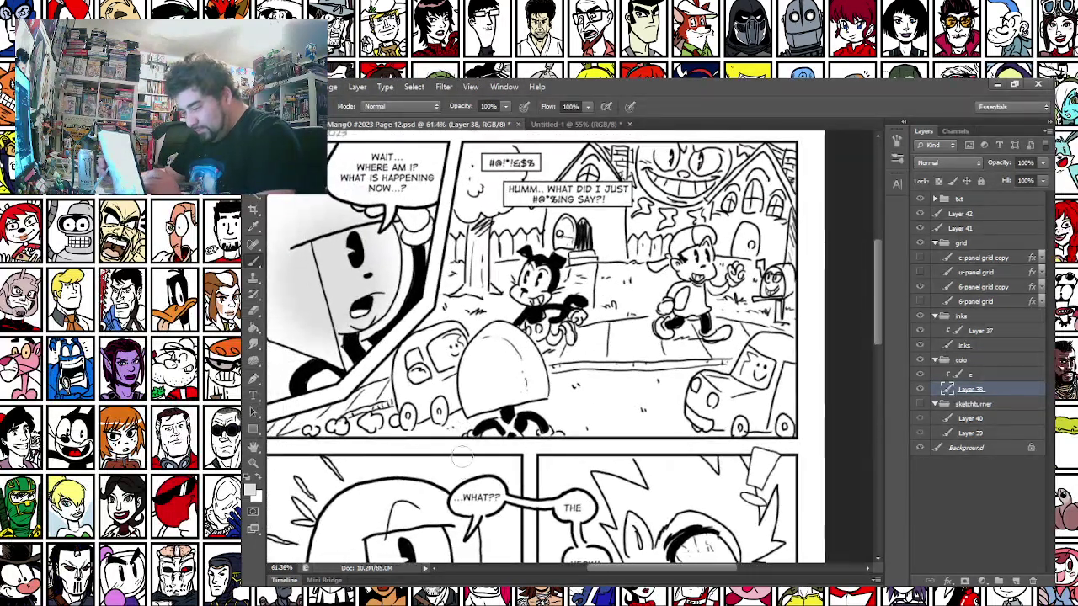
{"action": "mouse_move", "coordinate": [469, 407]}
{"action": "left_mouse_down"}
{"action": "mouse_move", "coordinate": [481, 350]}
{"action": "mouse_move", "coordinate": [505, 350]}
{"action": "mouse_move", "coordinate": [518, 398]}
{"action": "mouse_move", "coordinate": [488, 402]}
{"action": "mouse_move", "coordinate": [489, 361]}
{"action": "left_mouse_up"}
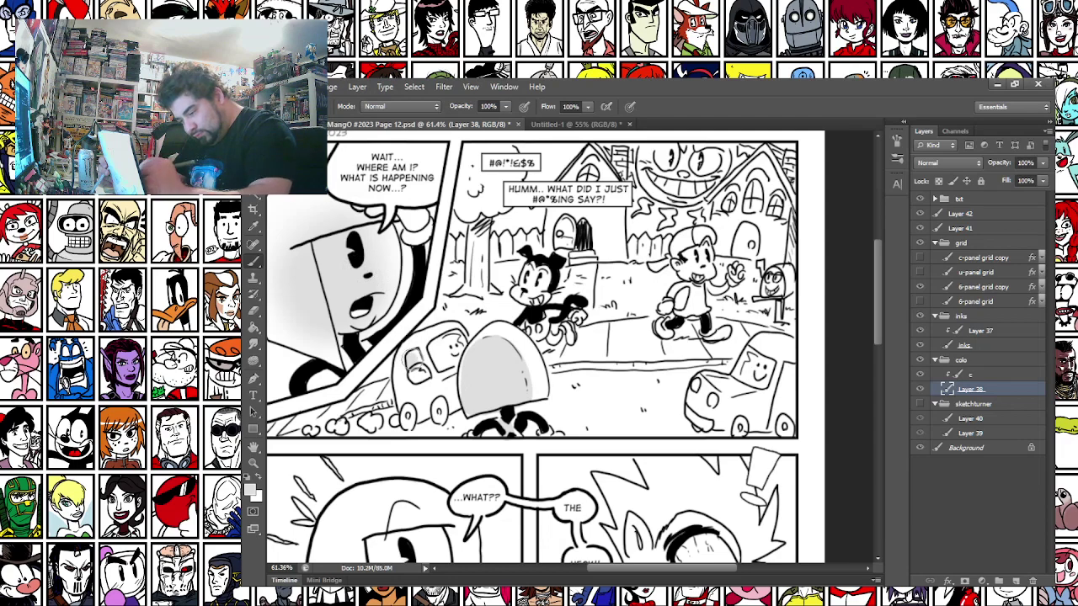
Shade the windows and wheels of the car beside the foreground character and its trailing dust clouds grey
{"action": "mouse_move", "coordinate": [438, 347]}
{"action": "left_mouse_down"}
{"action": "mouse_move", "coordinate": [450, 360]}
{"action": "mouse_move", "coordinate": [452, 343]}
{"action": "left_mouse_up"}
{"action": "left_click", "coordinate": [439, 410]}
{"action": "left_click", "coordinate": [407, 416]}
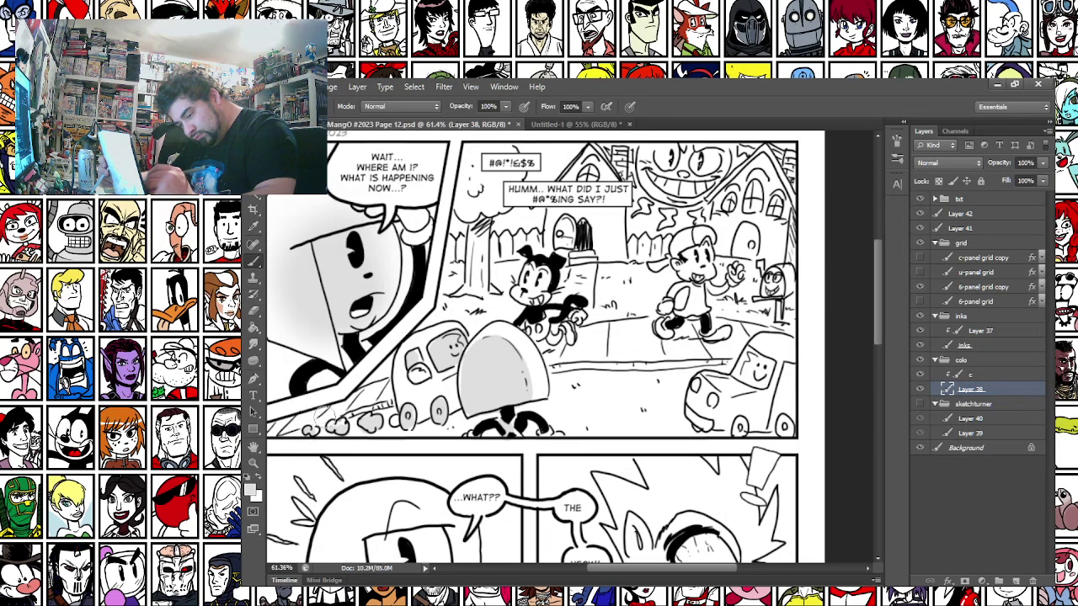
{"action": "left_click", "coordinate": [365, 434], "text": "alt"}
{"action": "left_click_drag", "start_coordinate": [360, 425], "coordinate": [377, 419]}
Shade the windows, headlight and lower edge of the smiling car beside the curb grey in the street panel
{"action": "left_click", "coordinate": [486, 373], "text": "alt"}
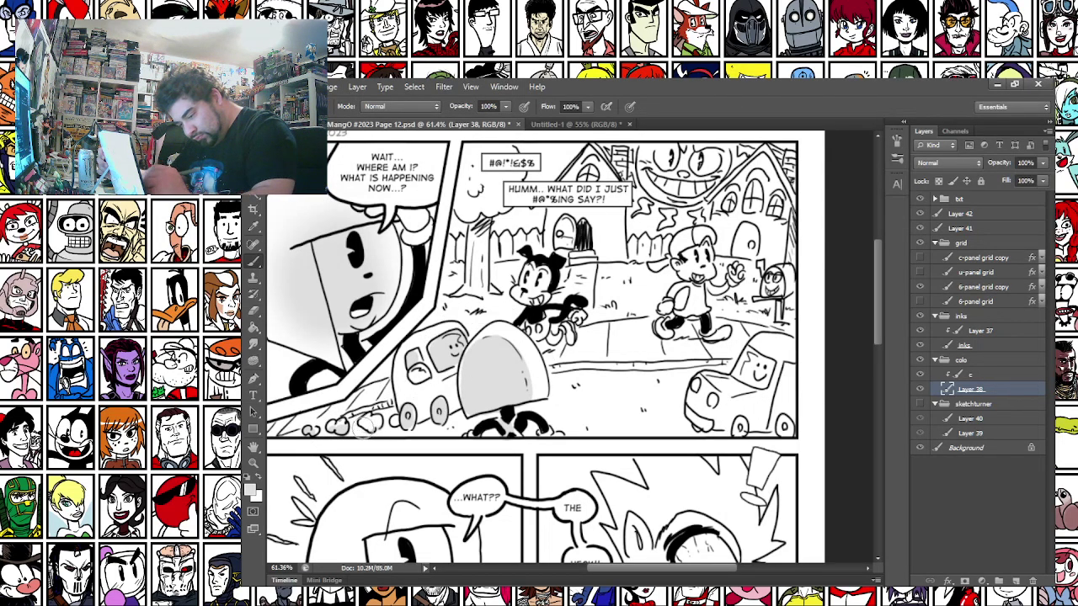
{"action": "mouse_move", "coordinate": [741, 358]}
{"action": "left_mouse_down"}
{"action": "mouse_move", "coordinate": [751, 378]}
{"action": "mouse_move", "coordinate": [767, 371]}
{"action": "left_mouse_up"}
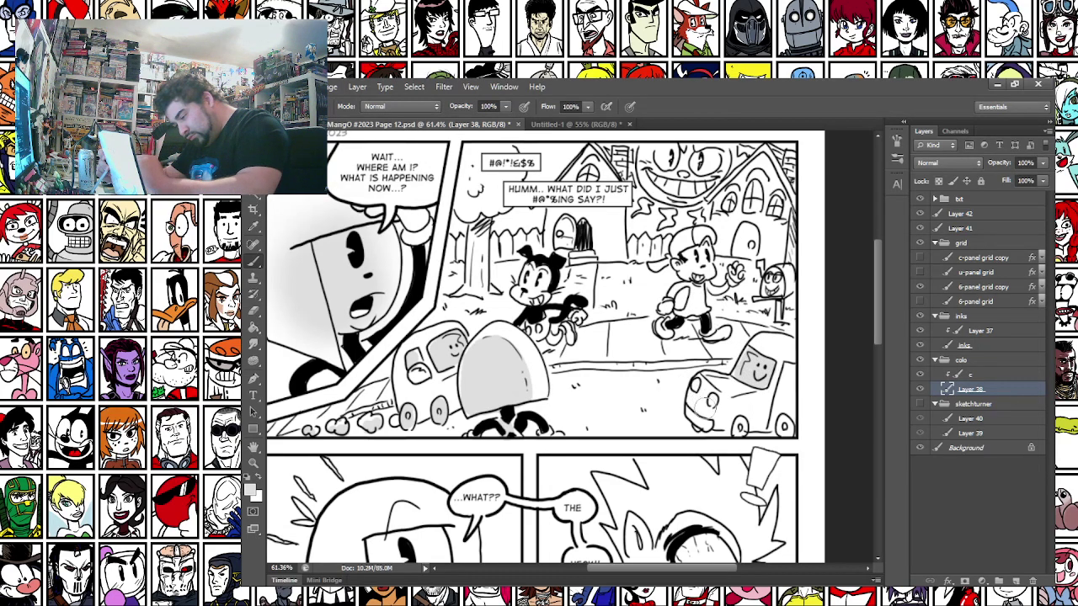
{"action": "left_click_drag", "start_coordinate": [738, 428], "coordinate": [704, 426]}
Fill the street panel's tree, both house doors and the smiling mailbox with flat grey
{"action": "mouse_move", "coordinate": [548, 353]}
{"action": "left_mouse_down"}
{"action": "mouse_move", "coordinate": [548, 440]}
{"action": "mouse_move", "coordinate": [474, 409]}
{"action": "left_mouse_up"}
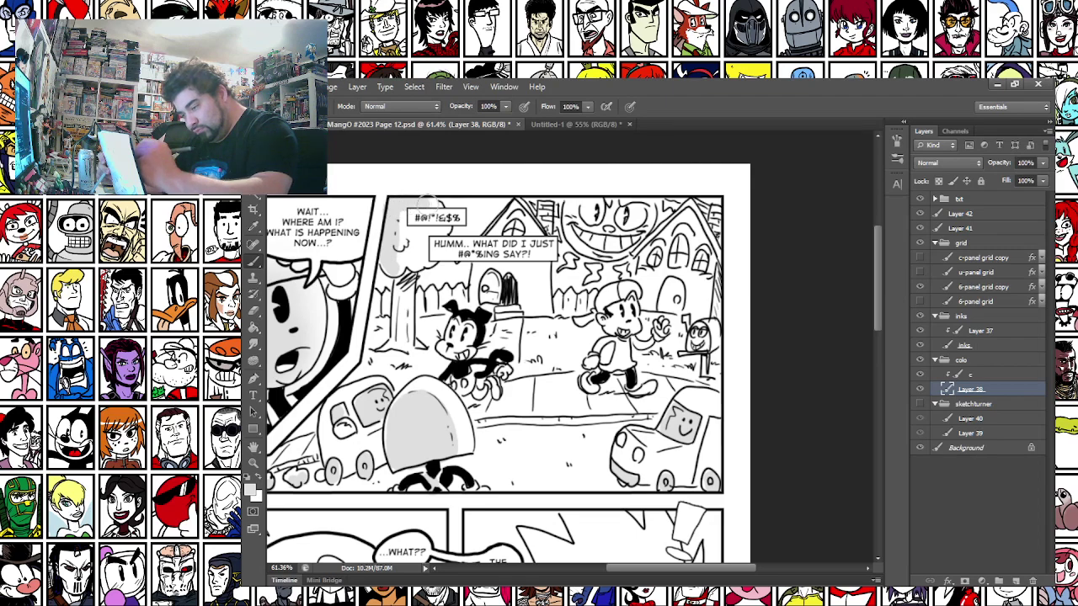
{"action": "mouse_move", "coordinate": [442, 231]}
{"action": "left_mouse_down"}
{"action": "mouse_move", "coordinate": [422, 260]}
{"action": "mouse_move", "coordinate": [408, 237]}
{"action": "mouse_move", "coordinate": [399, 254]}
{"action": "mouse_move", "coordinate": [405, 319]}
{"action": "left_mouse_up"}
{"action": "left_click_drag", "start_coordinate": [406, 265], "coordinate": [402, 329]}
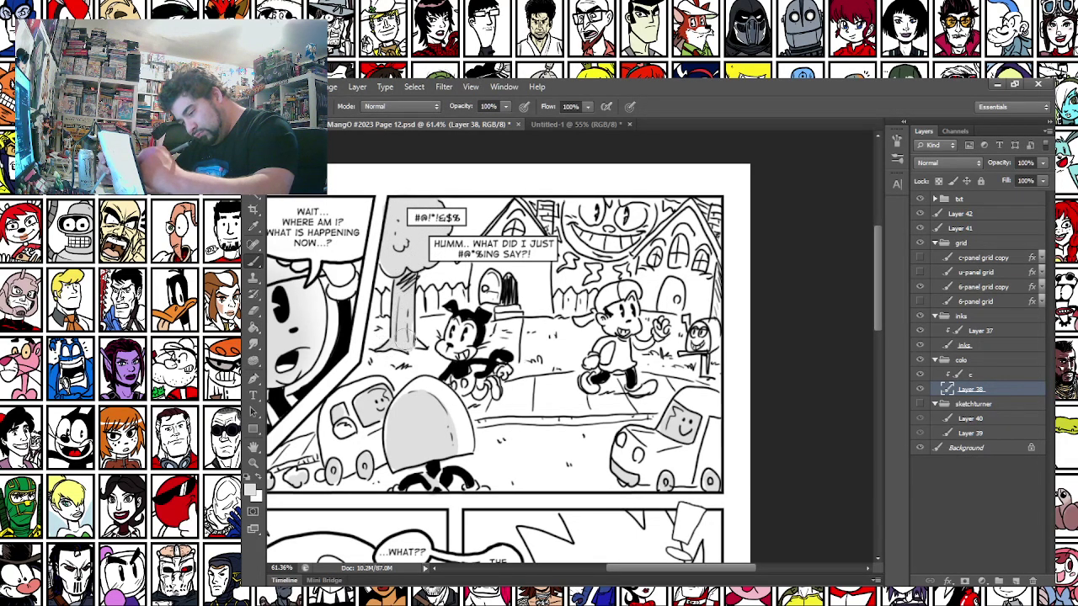
{"action": "mouse_move", "coordinate": [482, 278]}
{"action": "left_mouse_down"}
{"action": "mouse_move", "coordinate": [497, 299]}
{"action": "mouse_move", "coordinate": [494, 282]}
{"action": "left_mouse_up"}
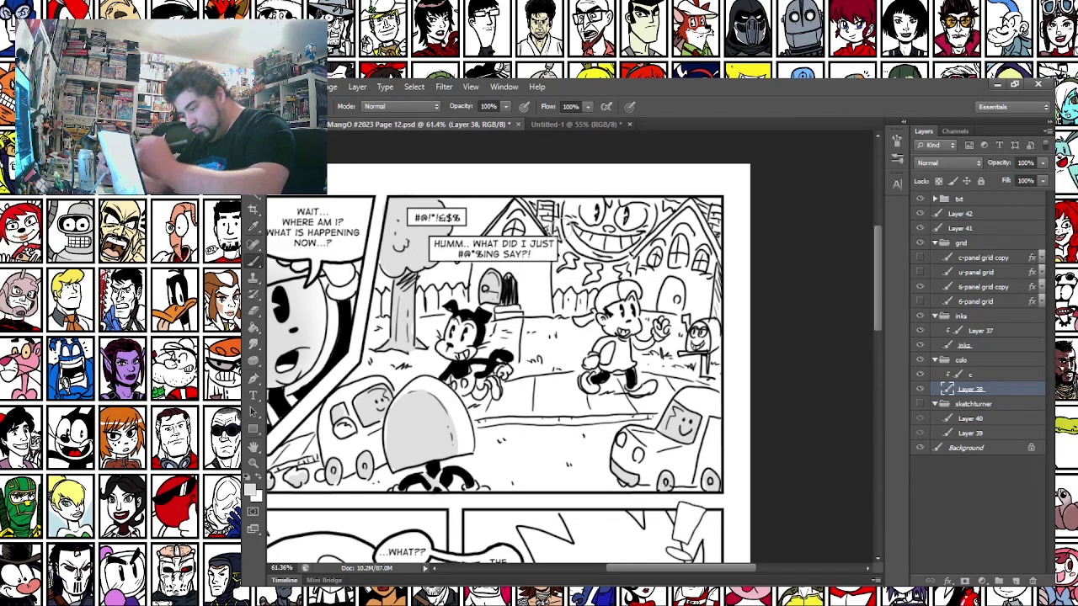
{"action": "mouse_move", "coordinate": [670, 289]}
{"action": "left_mouse_down"}
{"action": "mouse_move", "coordinate": [665, 309]}
{"action": "mouse_move", "coordinate": [672, 291]}
{"action": "left_mouse_up"}
{"action": "key", "text": "ctrl+z"}
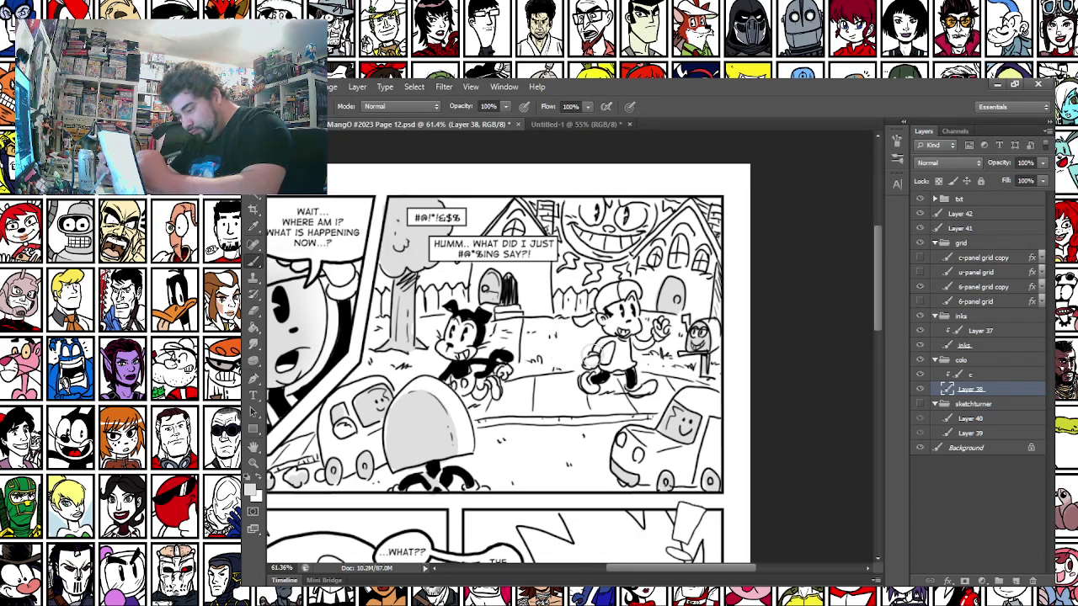
Shade the waving boy's cap and shirt and the running cat character's shorts and shoes grey
{"action": "mouse_move", "coordinate": [618, 345]}
{"action": "left_mouse_down"}
{"action": "mouse_move", "coordinate": [623, 362]}
{"action": "mouse_move", "coordinate": [603, 371]}
{"action": "mouse_move", "coordinate": [645, 346]}
{"action": "left_mouse_up"}
{"action": "left_click_drag", "start_coordinate": [596, 310], "coordinate": [632, 283]}
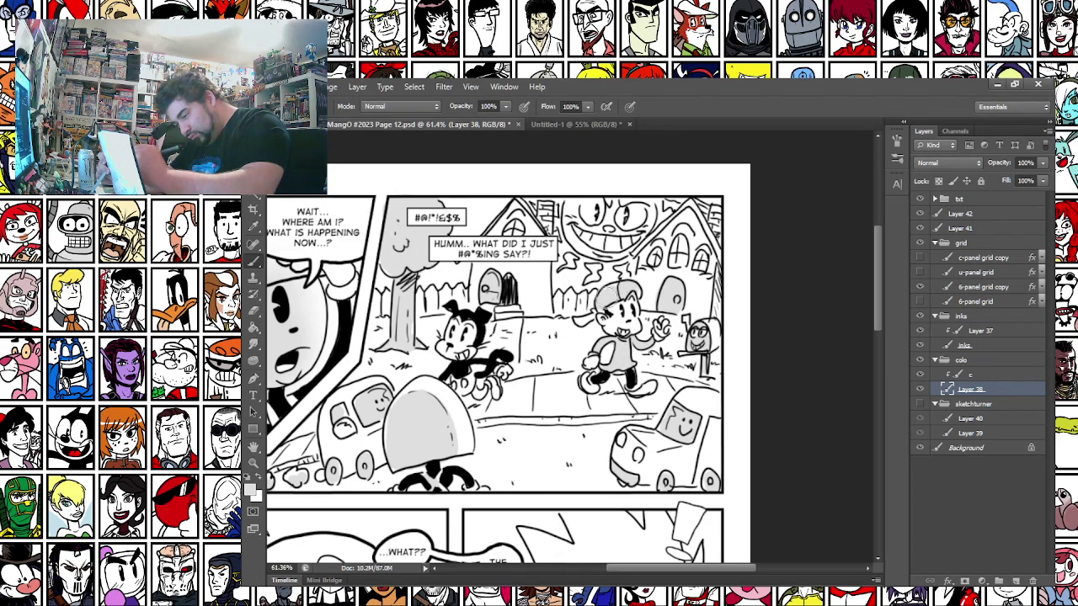
{"action": "left_click_drag", "start_coordinate": [579, 321], "coordinate": [592, 317]}
{"action": "left_click_drag", "start_coordinate": [455, 396], "coordinate": [477, 370]}
{"action": "left_click_drag", "start_coordinate": [359, 372], "coordinate": [430, 309]}
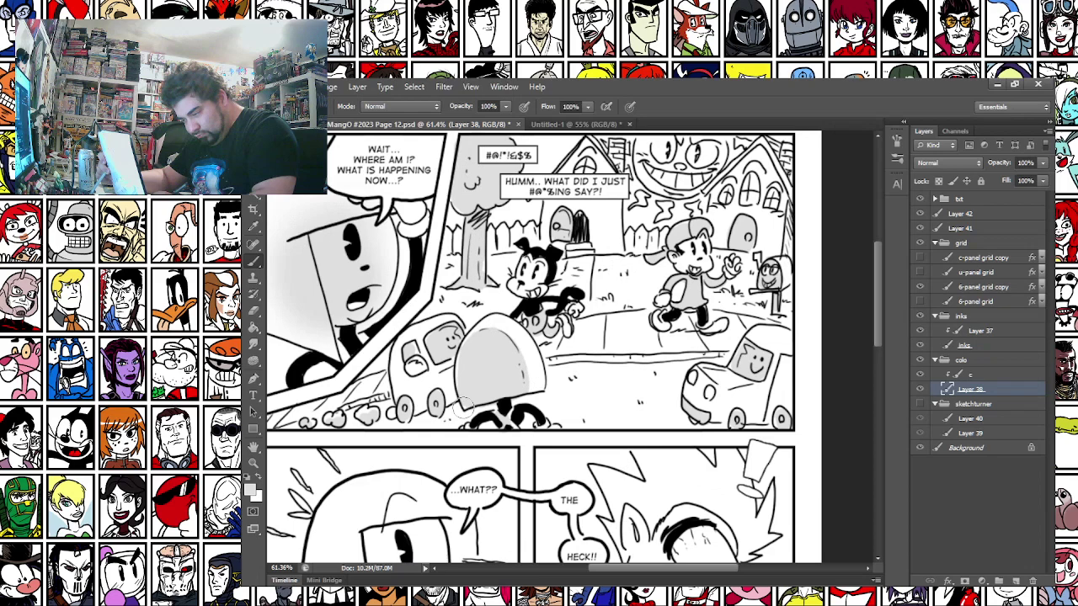
{"action": "left_click_drag", "start_coordinate": [528, 329], "coordinate": [542, 320]}
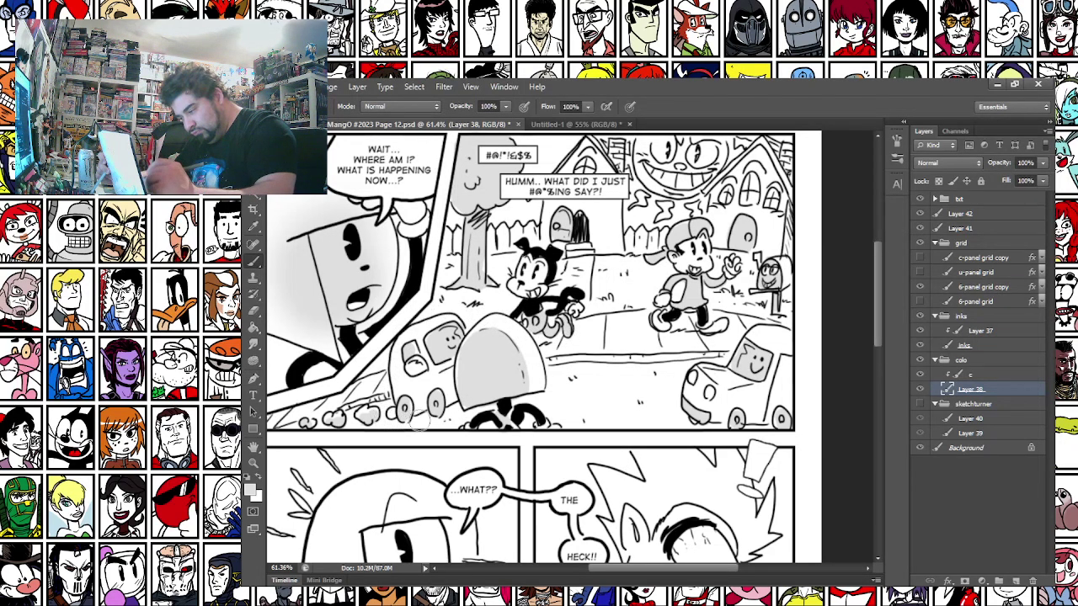
Paint grey cast shadows beneath the two walking characters and shade the road surface behind the cars
{"action": "left_click_drag", "start_coordinate": [666, 339], "coordinate": [699, 335]}
{"action": "left_click_drag", "start_coordinate": [548, 344], "coordinate": [564, 341]}
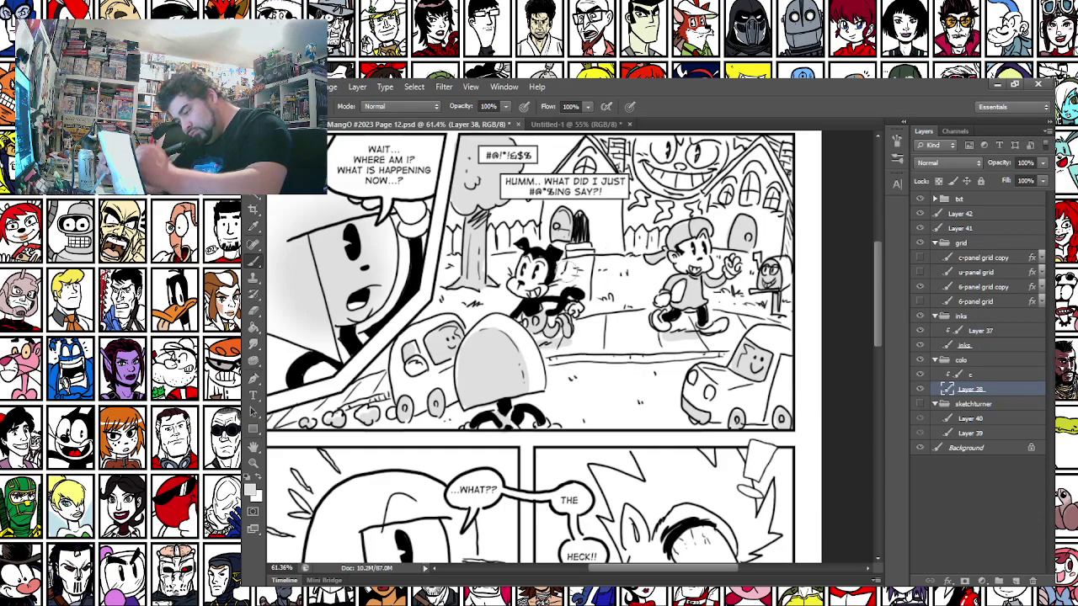
{"action": "left_click_drag", "start_coordinate": [365, 456], "coordinate": [432, 399]}
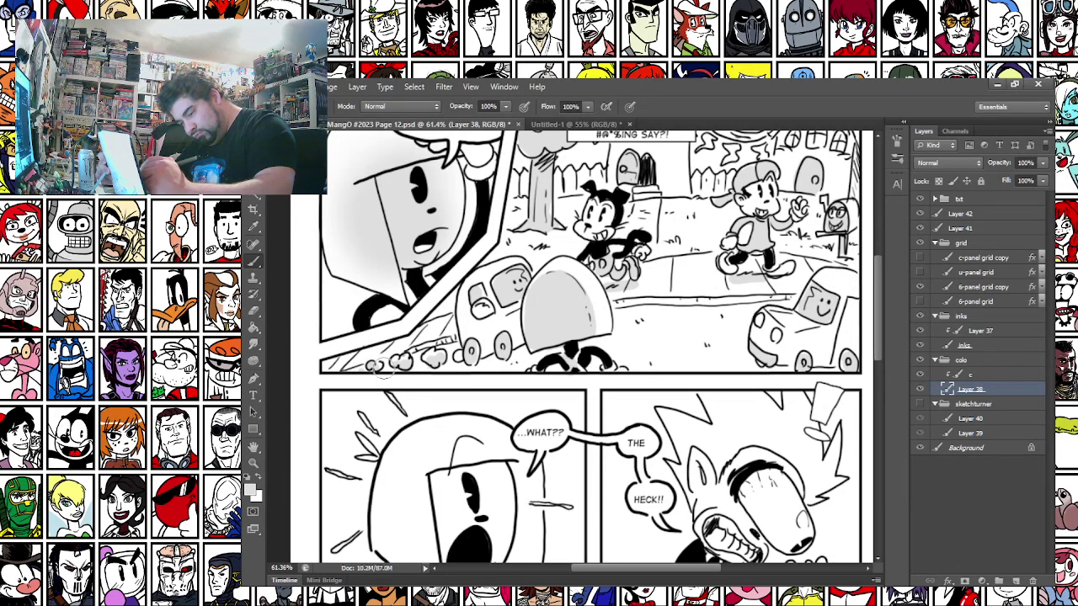
{"action": "mouse_move", "coordinate": [432, 366]}
{"action": "left_mouse_down"}
{"action": "mouse_move", "coordinate": [573, 350]}
{"action": "mouse_move", "coordinate": [431, 376]}
{"action": "mouse_move", "coordinate": [492, 364]}
{"action": "mouse_move", "coordinate": [503, 358]}
{"action": "mouse_move", "coordinate": [498, 338]}
{"action": "mouse_move", "coordinate": [647, 326]}
{"action": "left_mouse_up"}
{"action": "mouse_move", "coordinate": [492, 366]}
{"action": "left_mouse_down"}
{"action": "mouse_move", "coordinate": [522, 387]}
{"action": "mouse_move", "coordinate": [624, 388]}
{"action": "left_mouse_up"}
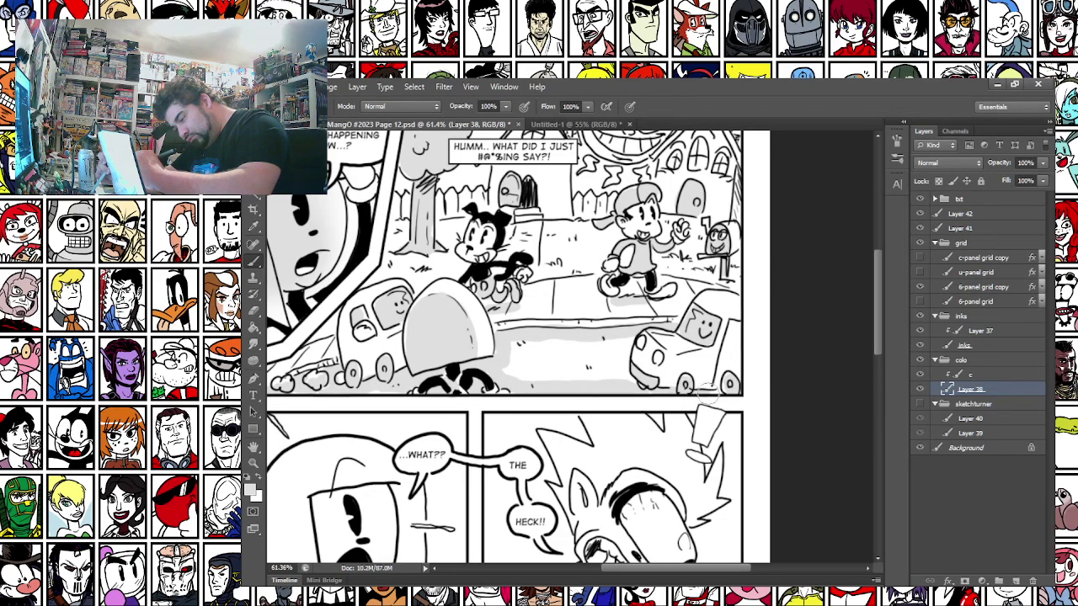
Brush a soft grey gradient along the base of both middle-row panels with a large brush at 0% hardness
{"action": "mouse_move", "coordinate": [627, 379]}
{"action": "left_mouse_down"}
{"action": "mouse_move", "coordinate": [626, 343]}
{"action": "mouse_move", "coordinate": [576, 366]}
{"action": "mouse_move", "coordinate": [511, 368]}
{"action": "mouse_move", "coordinate": [620, 152]}
{"action": "left_mouse_up"}
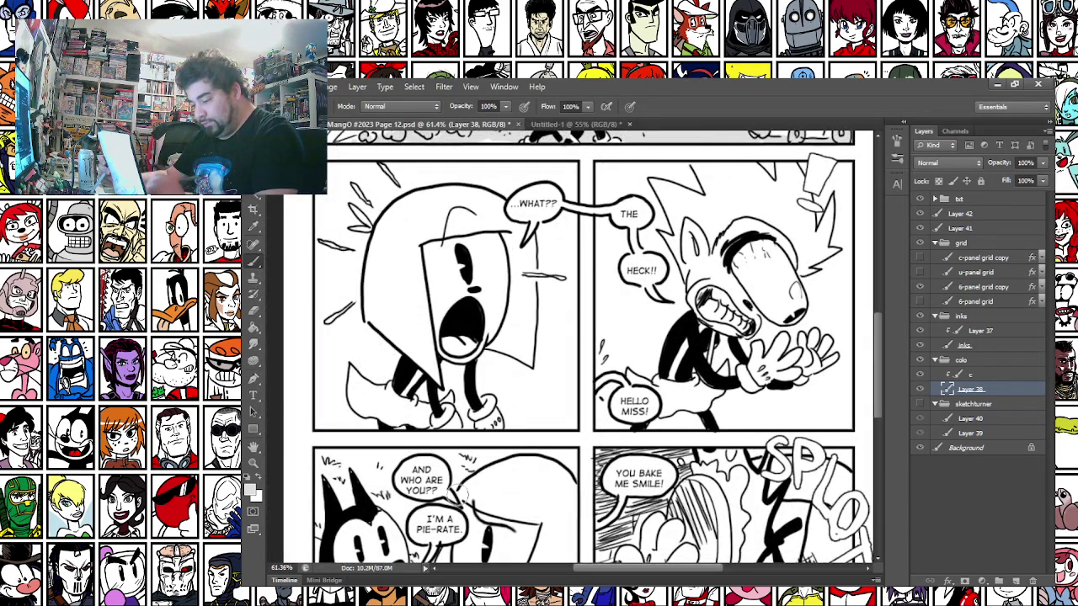
{"action": "right_click", "coordinate": [437, 320]}
{"action": "left_click", "coordinate": [506, 324]}
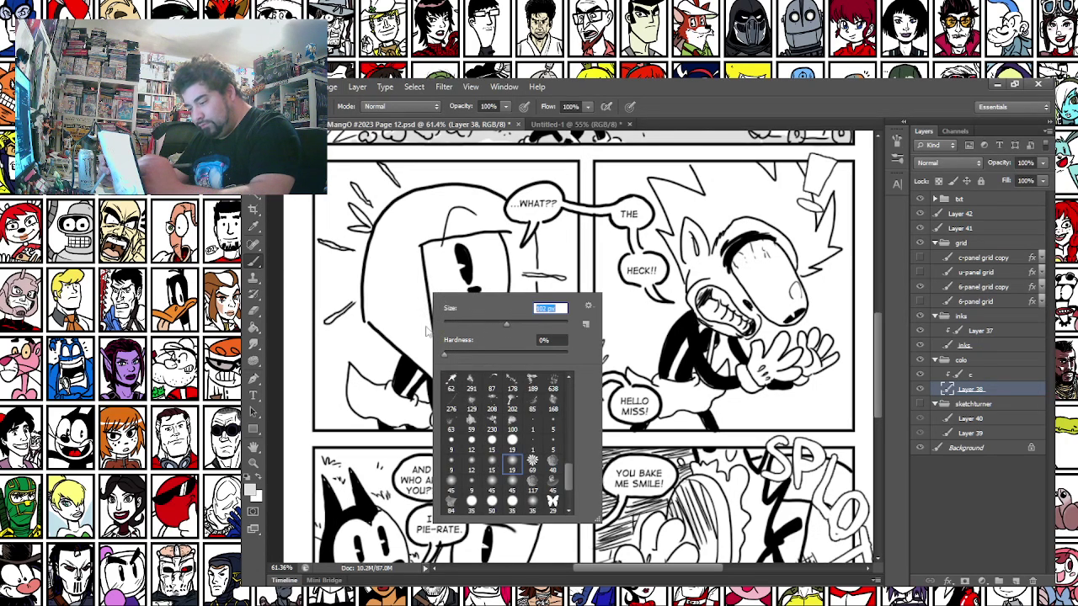
{"action": "mouse_move", "coordinate": [302, 413]}
{"action": "left_mouse_down"}
{"action": "mouse_move", "coordinate": [502, 434]}
{"action": "mouse_move", "coordinate": [598, 420]}
{"action": "mouse_move", "coordinate": [584, 404]}
{"action": "mouse_move", "coordinate": [659, 428]}
{"action": "mouse_move", "coordinate": [843, 412]}
{"action": "mouse_move", "coordinate": [852, 378]}
{"action": "left_mouse_up"}
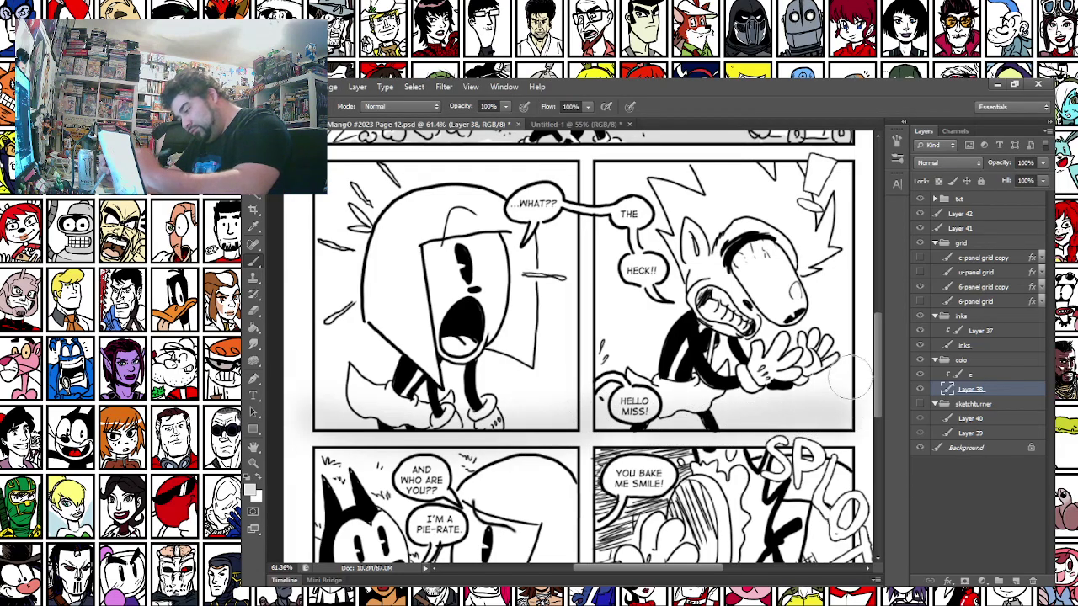
Clean the grey overspill from the gutters around the middle-row panels with a white brush
{"action": "mouse_move", "coordinate": [353, 476]}
{"action": "left_mouse_down"}
{"action": "mouse_move", "coordinate": [368, 312]}
{"action": "mouse_move", "coordinate": [339, 504]}
{"action": "mouse_move", "coordinate": [348, 492]}
{"action": "left_mouse_up"}
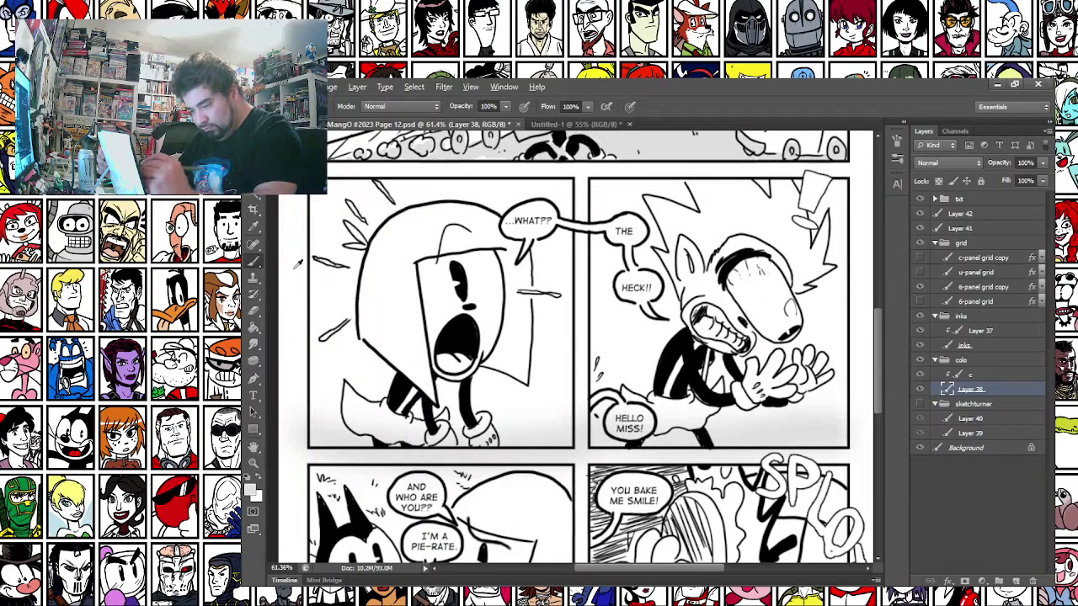
{"action": "right_click", "coordinate": [335, 283]}
{"action": "left_click", "coordinate": [413, 431]}
{"action": "left_click", "coordinate": [392, 313]}
{"action": "mouse_move", "coordinate": [298, 313]}
{"action": "left_mouse_down"}
{"action": "mouse_move", "coordinate": [301, 363]}
{"action": "mouse_move", "coordinate": [282, 406]}
{"action": "left_mouse_up"}
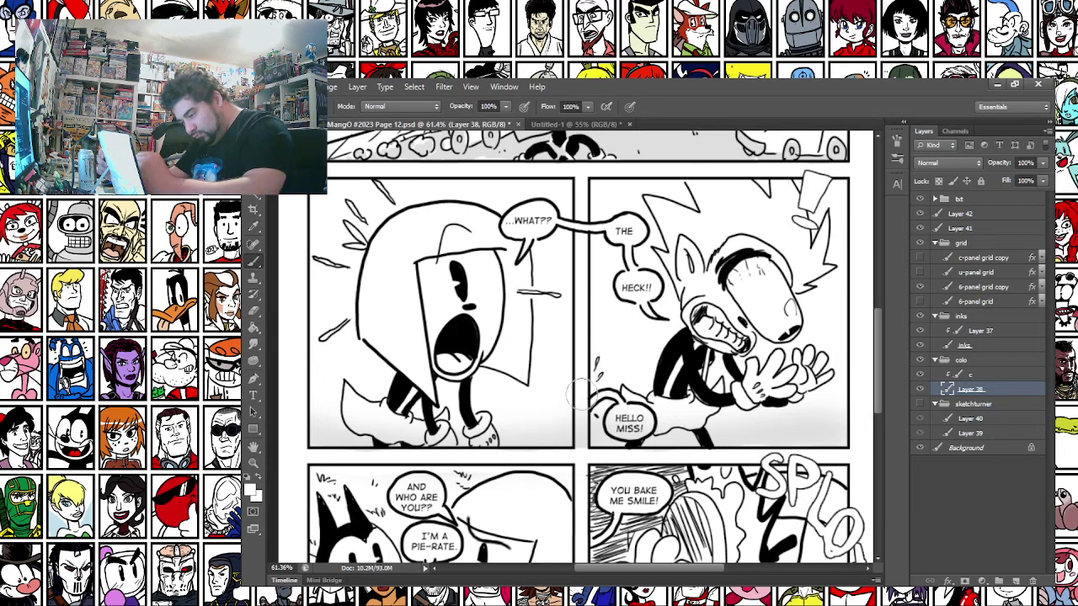
Shade the shouting girl's tongue grey and paint both middle-row characters' skirts and gloves white over the gradient
{"action": "left_click", "coordinate": [457, 346]}
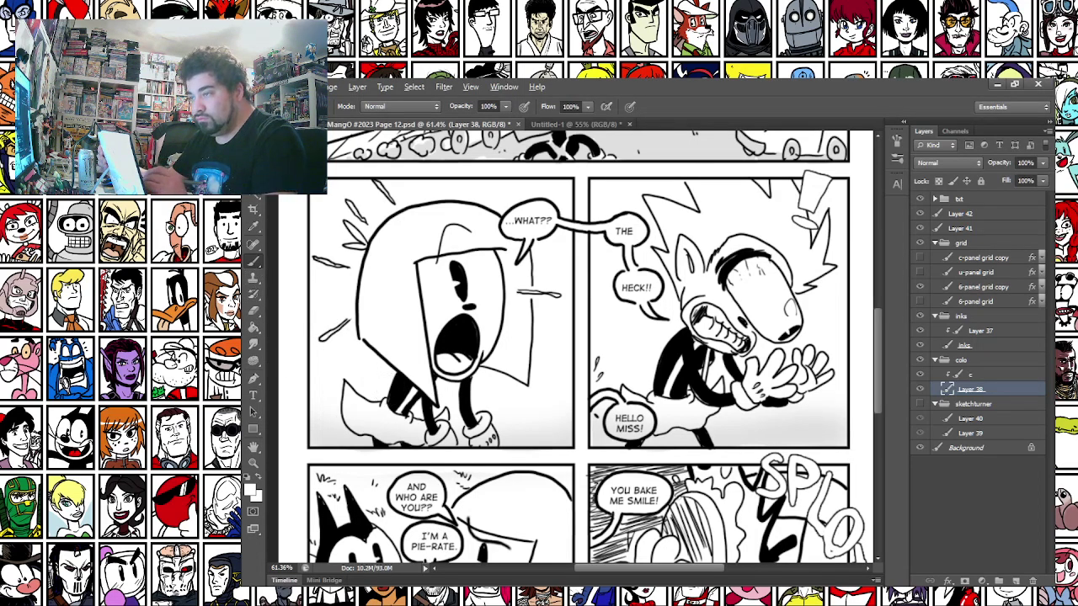
{"action": "left_click_drag", "start_coordinate": [445, 360], "coordinate": [459, 364]}
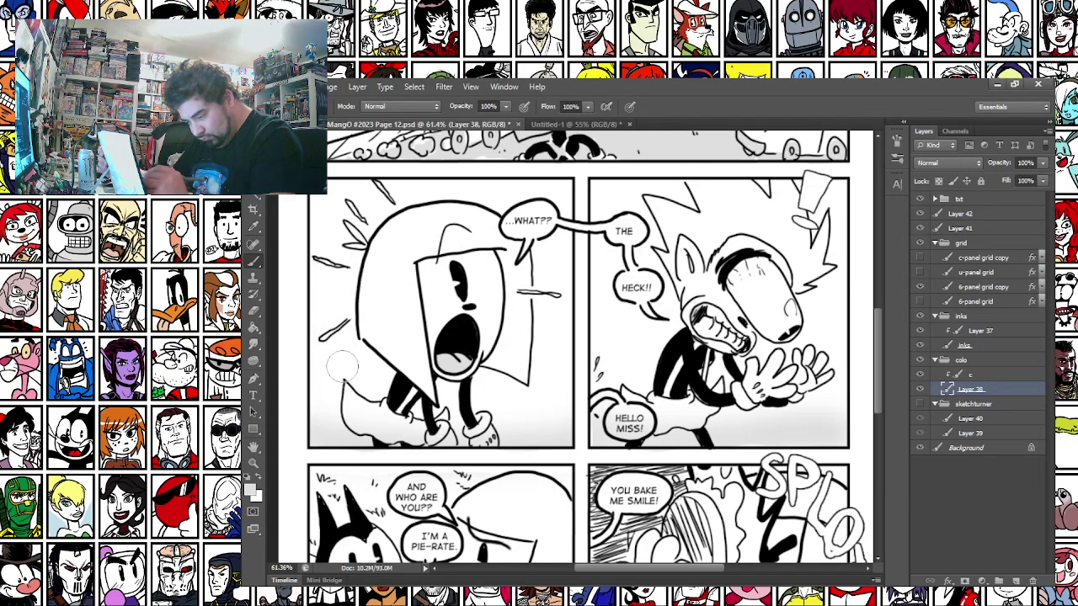
{"action": "mouse_move", "coordinate": [345, 396]}
{"action": "left_mouse_down"}
{"action": "mouse_move", "coordinate": [356, 418]}
{"action": "mouse_move", "coordinate": [431, 434]}
{"action": "mouse_move", "coordinate": [440, 421]}
{"action": "mouse_move", "coordinate": [402, 434]}
{"action": "mouse_move", "coordinate": [355, 414]}
{"action": "mouse_move", "coordinate": [385, 414]}
{"action": "mouse_move", "coordinate": [415, 379]}
{"action": "mouse_move", "coordinate": [421, 392]}
{"action": "left_mouse_up"}
{"action": "mouse_move", "coordinate": [465, 423]}
{"action": "left_mouse_down"}
{"action": "mouse_move", "coordinate": [487, 440]}
{"action": "mouse_move", "coordinate": [474, 414]}
{"action": "left_mouse_up"}
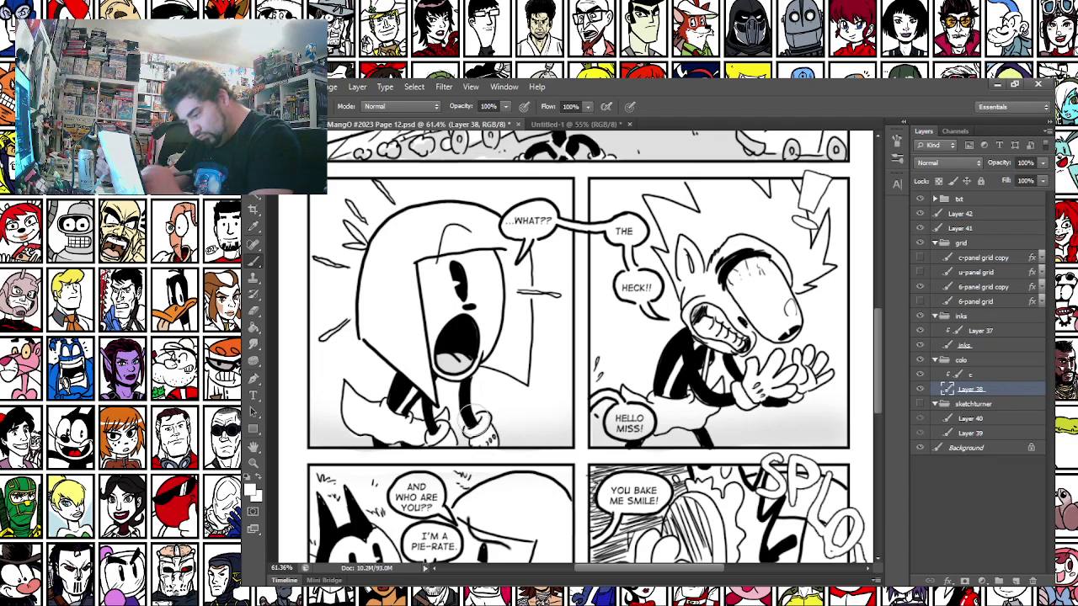
{"action": "mouse_move", "coordinate": [559, 405]}
{"action": "left_mouse_down"}
{"action": "mouse_move", "coordinate": [411, 399]}
{"action": "mouse_move", "coordinate": [478, 399]}
{"action": "mouse_move", "coordinate": [473, 417]}
{"action": "mouse_move", "coordinate": [556, 404]}
{"action": "mouse_move", "coordinate": [570, 384]}
{"action": "mouse_move", "coordinate": [629, 386]}
{"action": "left_mouse_up"}
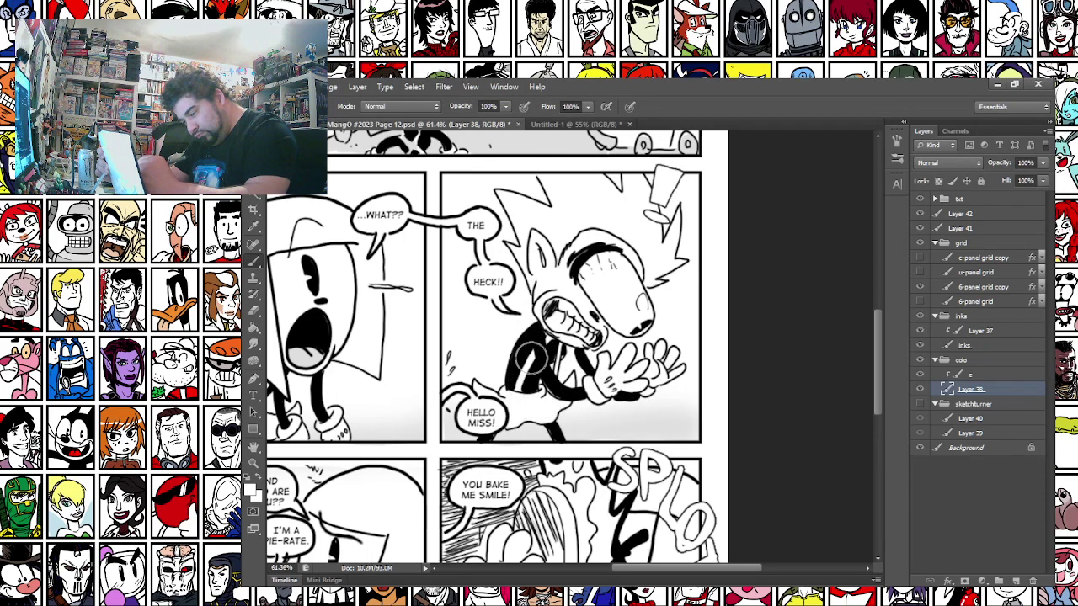
Shade the seated girl's striped top and ruffled skirt grey in the "I'm a pie-rate" panel
{"action": "left_click_drag", "start_coordinate": [375, 488], "coordinate": [587, 267]}
{"action": "left_click_drag", "start_coordinate": [389, 380], "coordinate": [362, 396]}
{"action": "left_click_drag", "start_coordinate": [380, 539], "coordinate": [380, 478]}
{"action": "mouse_move", "coordinate": [446, 386]}
{"action": "left_mouse_down"}
{"action": "mouse_move", "coordinate": [446, 419]}
{"action": "mouse_move", "coordinate": [444, 391]}
{"action": "mouse_move", "coordinate": [462, 403]}
{"action": "mouse_move", "coordinate": [460, 423]}
{"action": "mouse_move", "coordinate": [442, 399]}
{"action": "mouse_move", "coordinate": [447, 450]}
{"action": "mouse_move", "coordinate": [421, 445]}
{"action": "mouse_move", "coordinate": [488, 441]}
{"action": "left_mouse_up"}
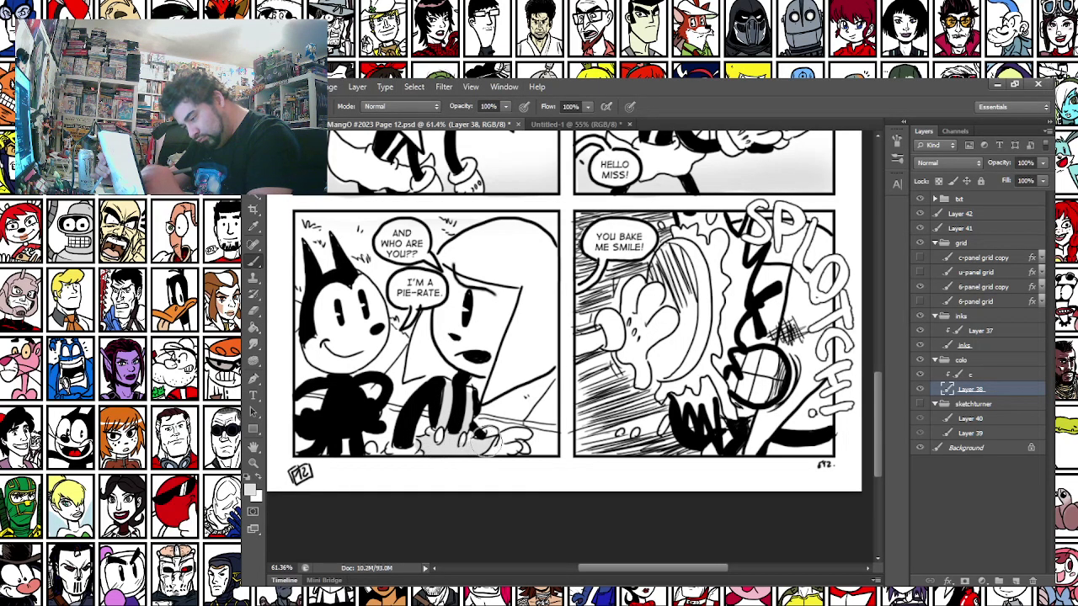
Shade the ground behind the cat and the seated girl light grey in the "I'm a pie-rate" panel
{"action": "mouse_move", "coordinate": [330, 421]}
{"action": "left_mouse_down"}
{"action": "mouse_move", "coordinate": [364, 447]}
{"action": "mouse_move", "coordinate": [336, 439]}
{"action": "mouse_move", "coordinate": [346, 432]}
{"action": "mouse_move", "coordinate": [335, 442]}
{"action": "mouse_move", "coordinate": [342, 472]}
{"action": "mouse_move", "coordinate": [442, 449]}
{"action": "mouse_move", "coordinate": [510, 449]}
{"action": "mouse_move", "coordinate": [584, 472]}
{"action": "left_mouse_up"}
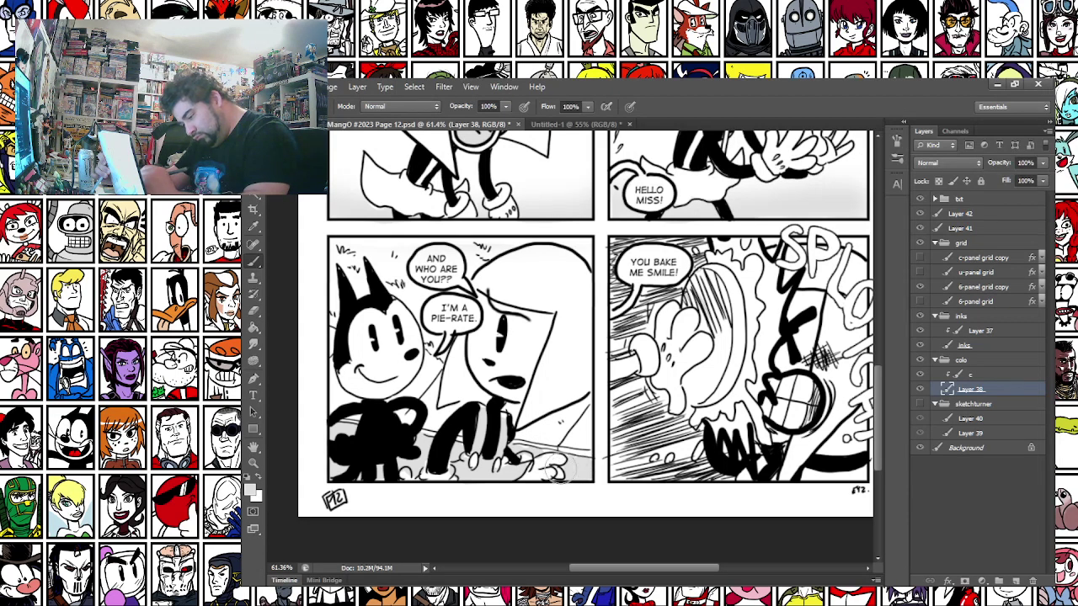
{"action": "key", "text": "space"}
{"action": "left_click_drag", "start_coordinate": [333, 399], "coordinate": [335, 404]}
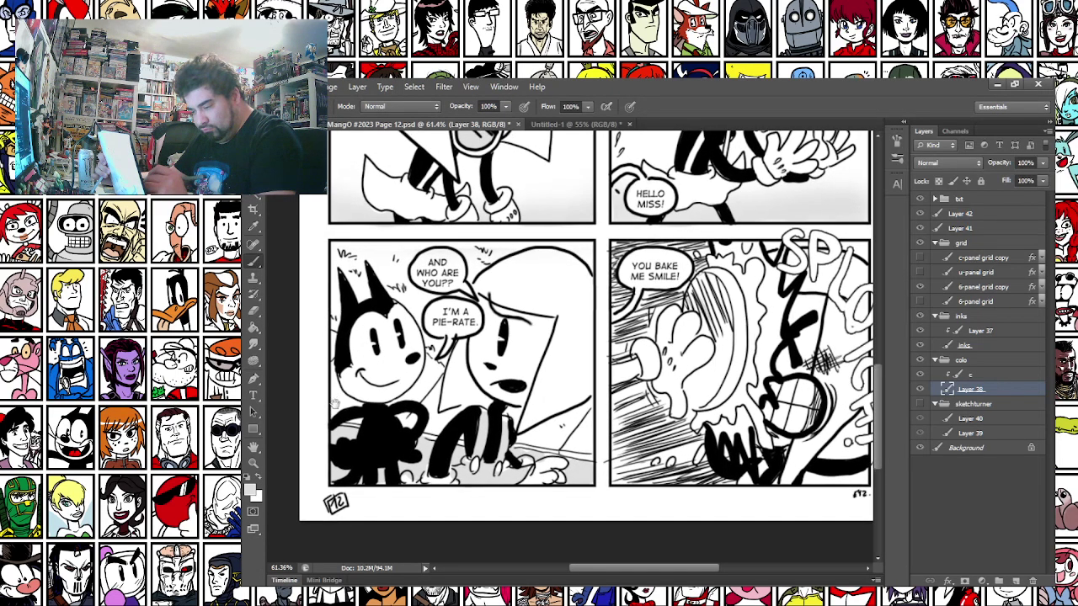
{"action": "left_click_drag", "start_coordinate": [419, 472], "coordinate": [360, 465]}
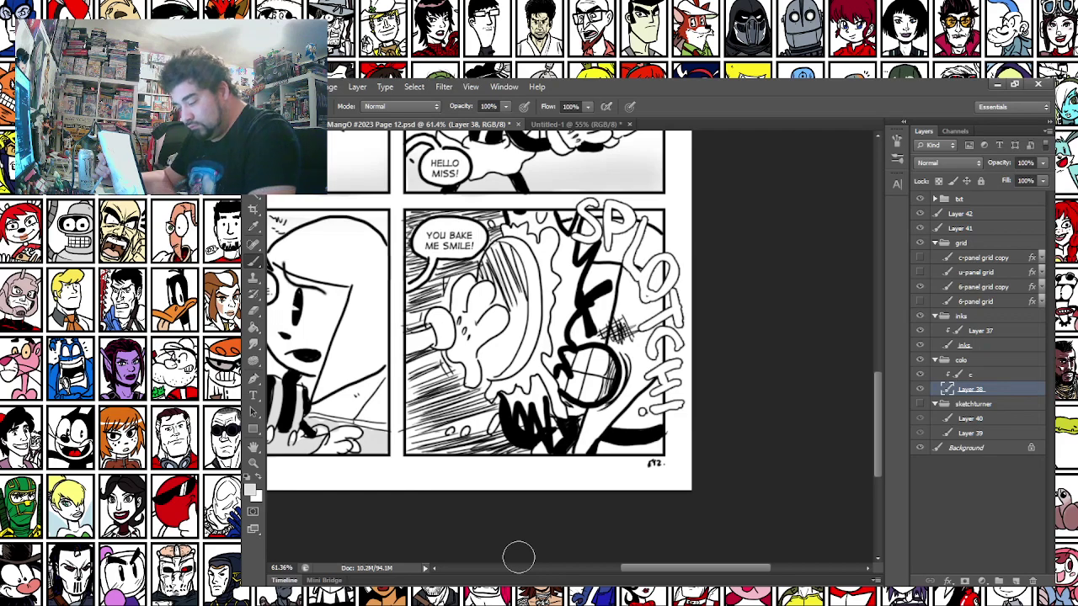
Shade the cheek and pie tin grey in the splat panel and lighten the tin's rim with a hard 15 px brush
{"action": "mouse_move", "coordinate": [576, 337]}
{"action": "left_mouse_down"}
{"action": "mouse_move", "coordinate": [604, 333]}
{"action": "mouse_move", "coordinate": [607, 343]}
{"action": "mouse_move", "coordinate": [576, 338]}
{"action": "left_mouse_up"}
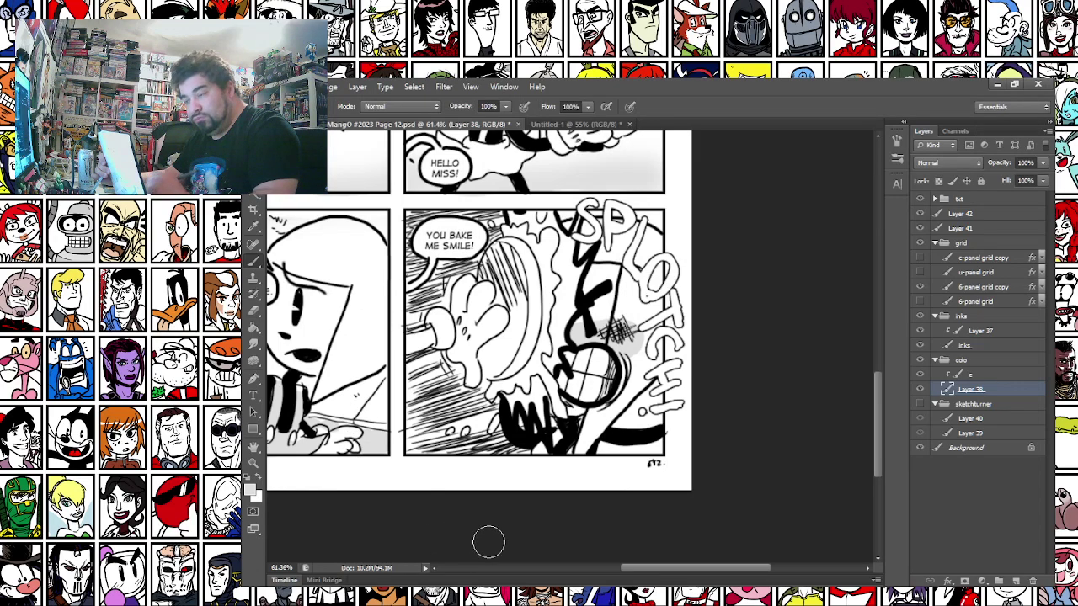
{"action": "mouse_move", "coordinate": [486, 275]}
{"action": "left_mouse_down"}
{"action": "mouse_move", "coordinate": [494, 256]}
{"action": "mouse_move", "coordinate": [509, 303]}
{"action": "mouse_move", "coordinate": [490, 358]}
{"action": "mouse_move", "coordinate": [502, 365]}
{"action": "mouse_move", "coordinate": [527, 290]}
{"action": "mouse_move", "coordinate": [506, 253]}
{"action": "mouse_move", "coordinate": [525, 335]}
{"action": "left_mouse_up"}
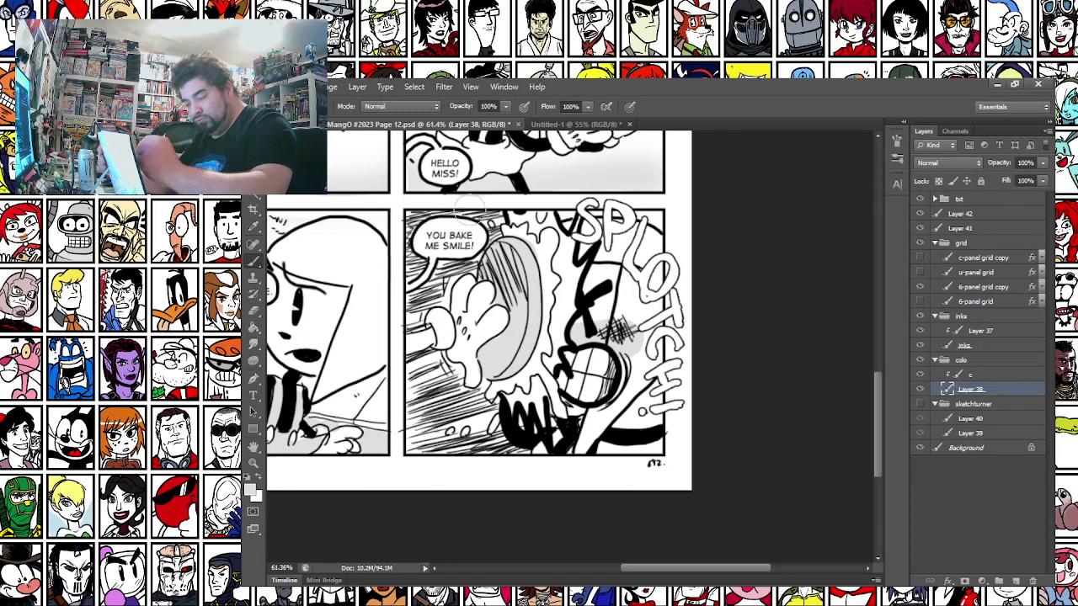
{"action": "left_click", "coordinate": [537, 242], "text": "alt"}
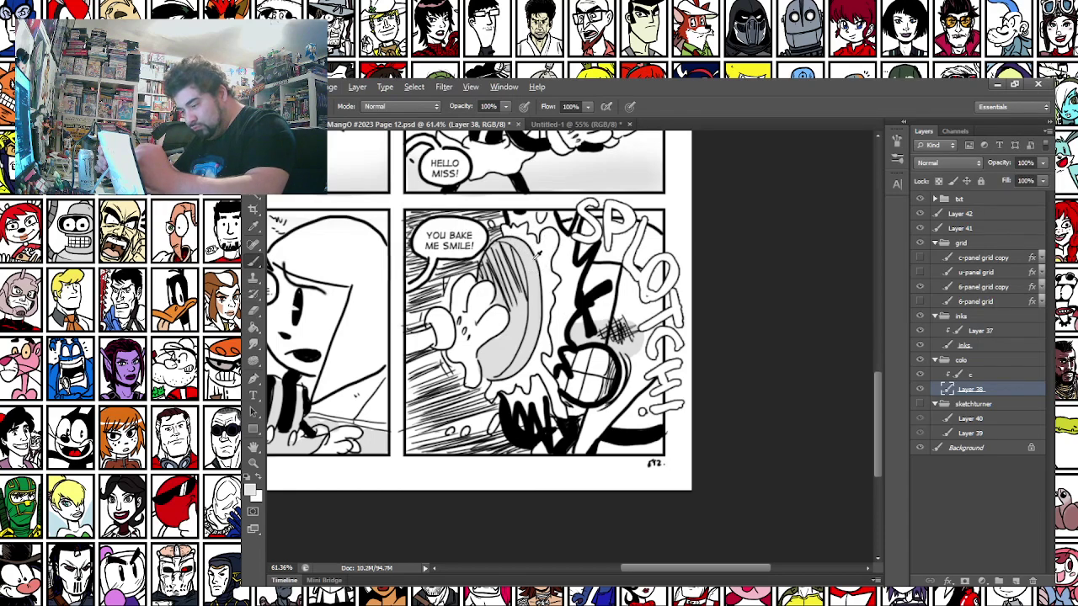
{"action": "right_click", "coordinate": [544, 240]}
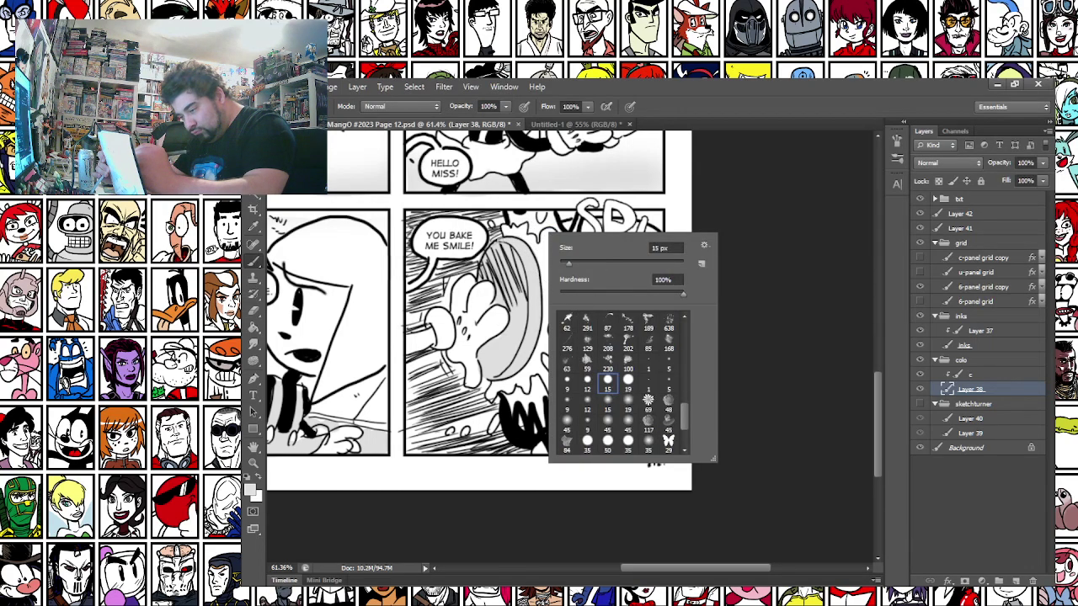
{"action": "left_click_drag", "start_coordinate": [503, 241], "coordinate": [520, 254]}
{"action": "left_click", "coordinate": [572, 262], "text": "alt"}
{"action": "left_click_drag", "start_coordinate": [530, 323], "coordinate": [530, 277]}
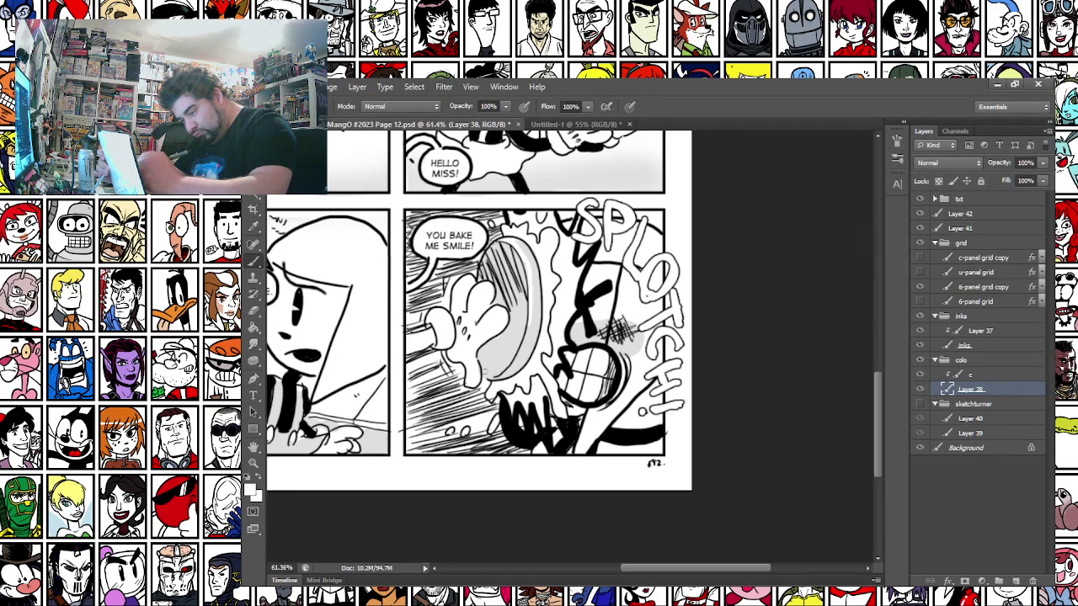
Add grey shading to the glove pushing the pie and paint its sleeve solid black
{"action": "left_click_drag", "start_coordinate": [401, 264], "coordinate": [444, 278]}
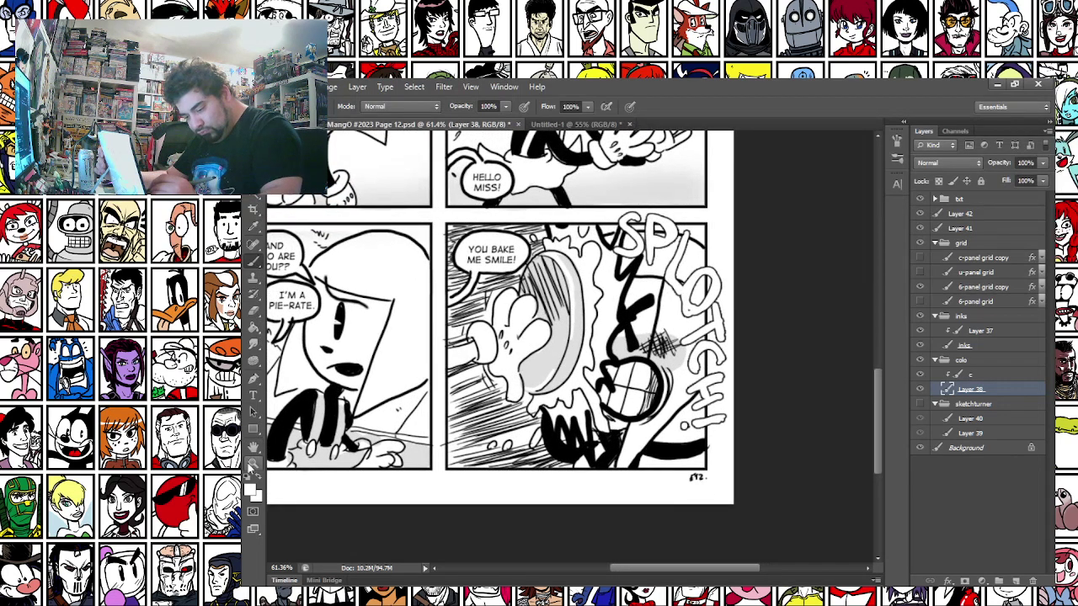
{"action": "right_click", "coordinate": [517, 335]}
{"action": "left_click", "coordinate": [538, 348]}
{"action": "mouse_move", "coordinate": [502, 336]}
{"action": "left_mouse_down"}
{"action": "mouse_move", "coordinate": [505, 347]}
{"action": "mouse_move", "coordinate": [516, 339]}
{"action": "mouse_move", "coordinate": [449, 358]}
{"action": "mouse_move", "coordinate": [472, 347]}
{"action": "left_mouse_up"}
{"action": "key", "text": "d"}
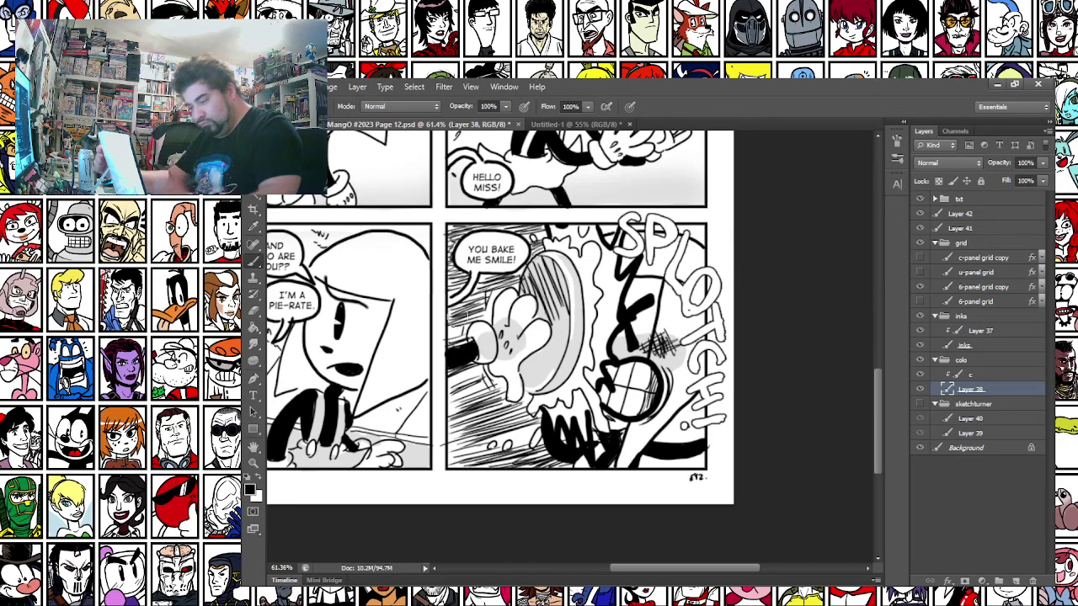
Enter the "...what??" speech bubble text in the middle row and switch to the Move tool with that text layer active
{"action": "scroll", "coordinate": [491, 293], "scroll_direction": "down", "scroll_amount": 3}
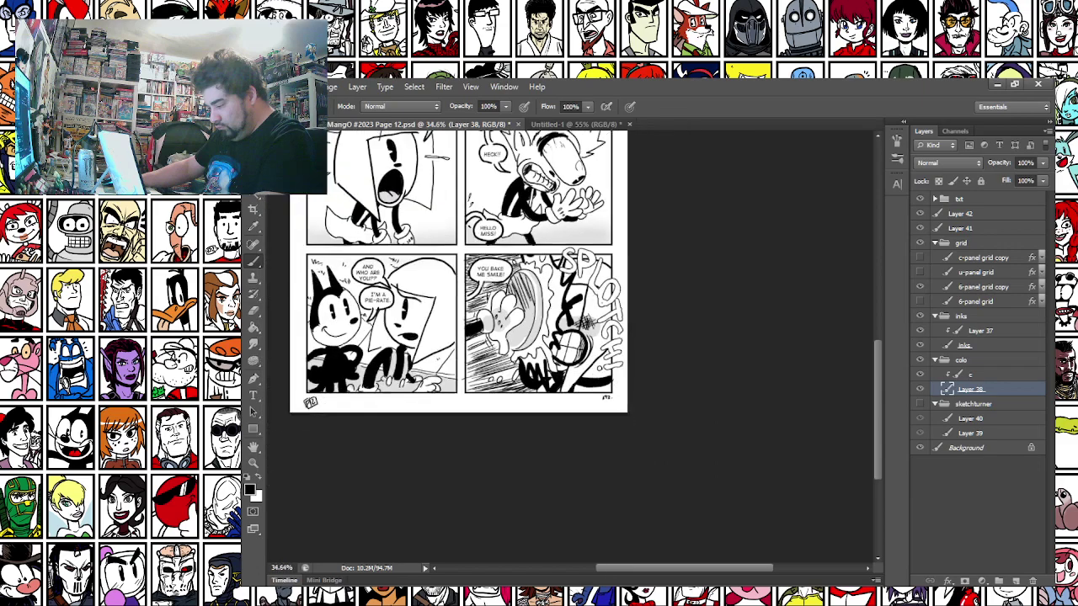
{"action": "scroll", "coordinate": [487, 270], "scroll_direction": "up", "scroll_amount": 4}
{"action": "scroll", "coordinate": [523, 260], "scroll_direction": "down", "scroll_amount": 4}
{"action": "scroll", "coordinate": [470, 260], "scroll_direction": "up", "scroll_amount": 2}
{"action": "left_click_drag", "start_coordinate": [425, 261], "coordinate": [559, 329]}
{"action": "scroll", "coordinate": [454, 408], "scroll_direction": "up", "scroll_amount": 1}
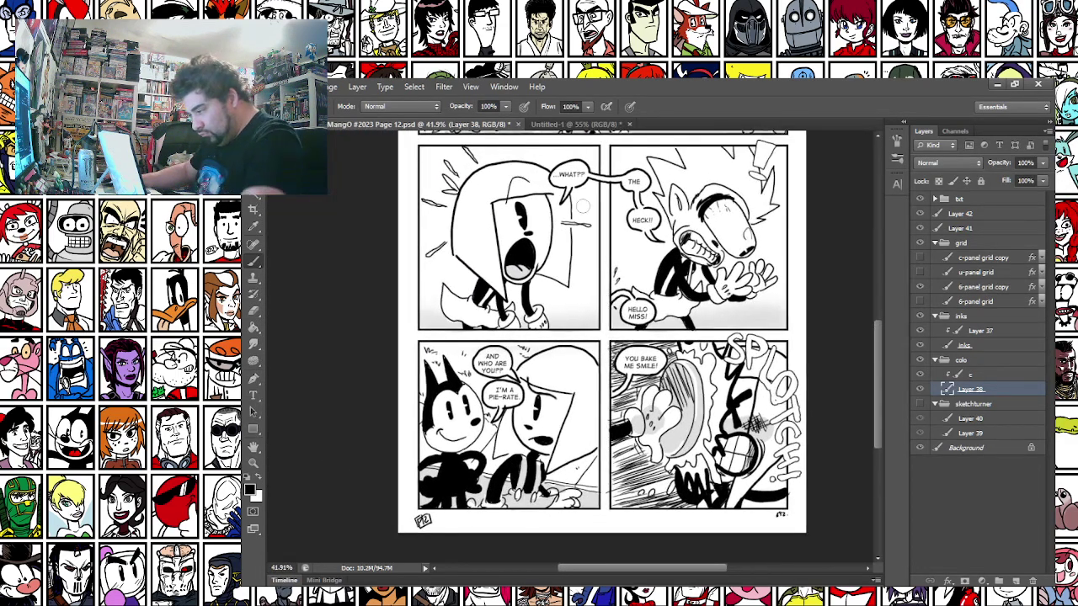
{"action": "key", "text": "t"}
{"action": "left_click", "coordinate": [573, 173]}
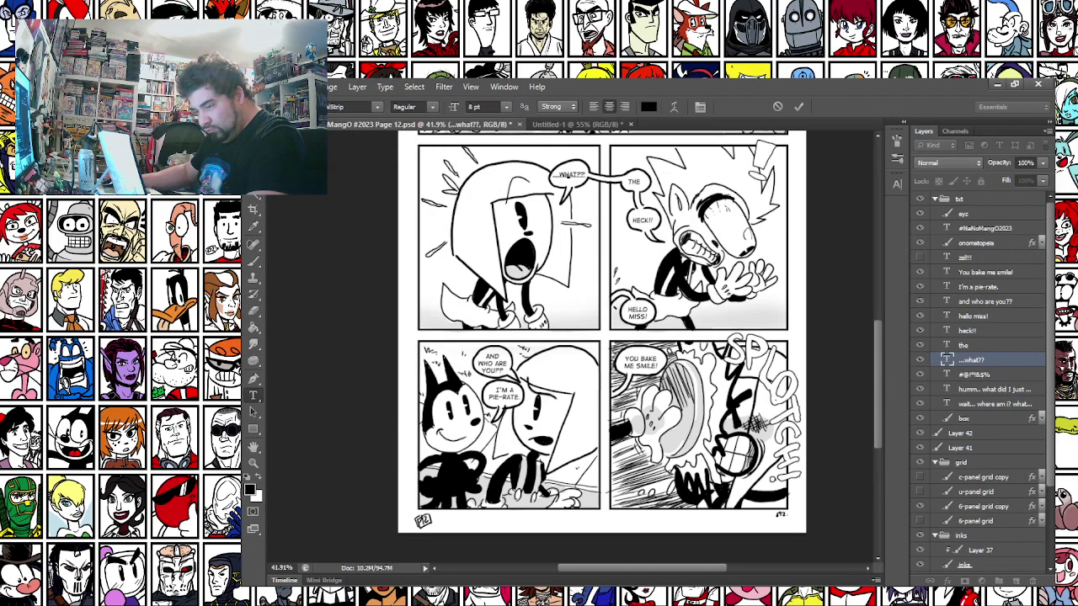
{"action": "left_click", "coordinate": [254, 142]}
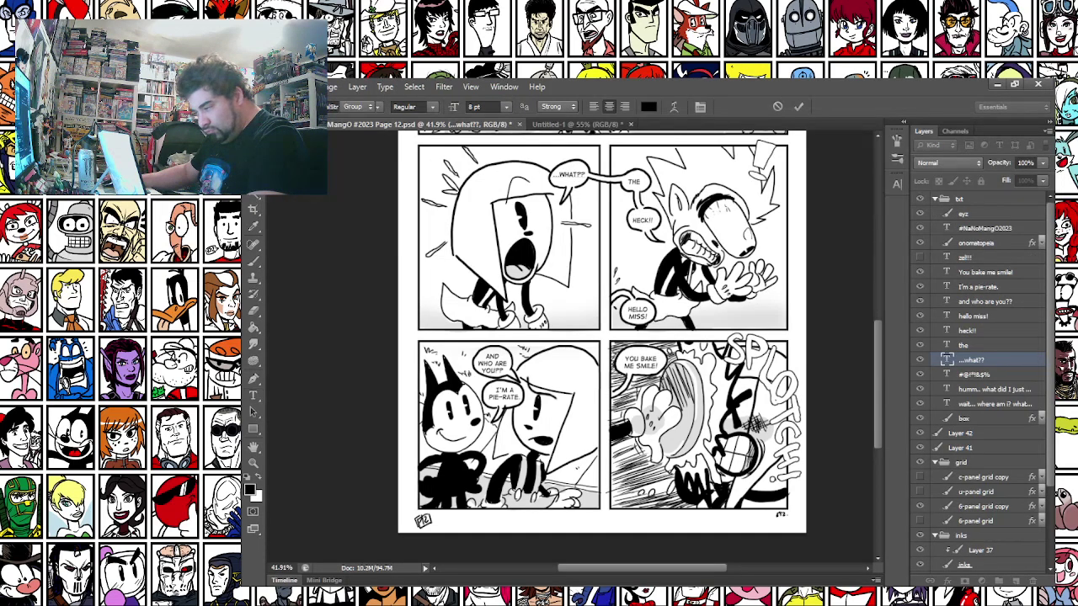
{"action": "left_click", "coordinate": [990, 350]}
{"action": "key", "text": "1"}
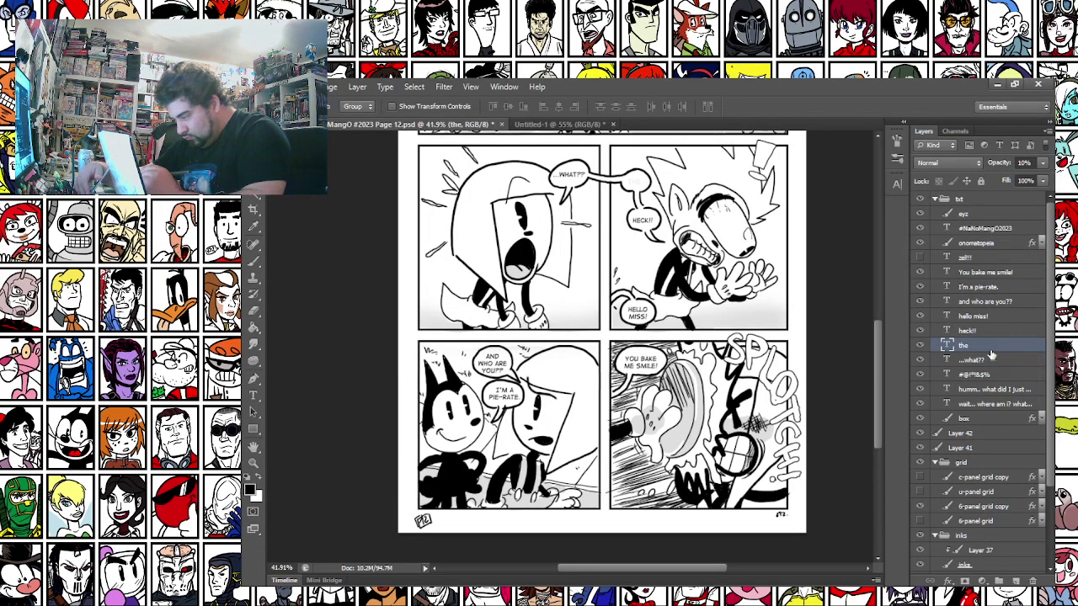
{"action": "key", "text": "0"}
Nudge the bubble texts from "...what??" through "You bake me smile!" layer by layer to centre them in their speech bubbles
{"action": "left_click", "coordinate": [993, 357]}
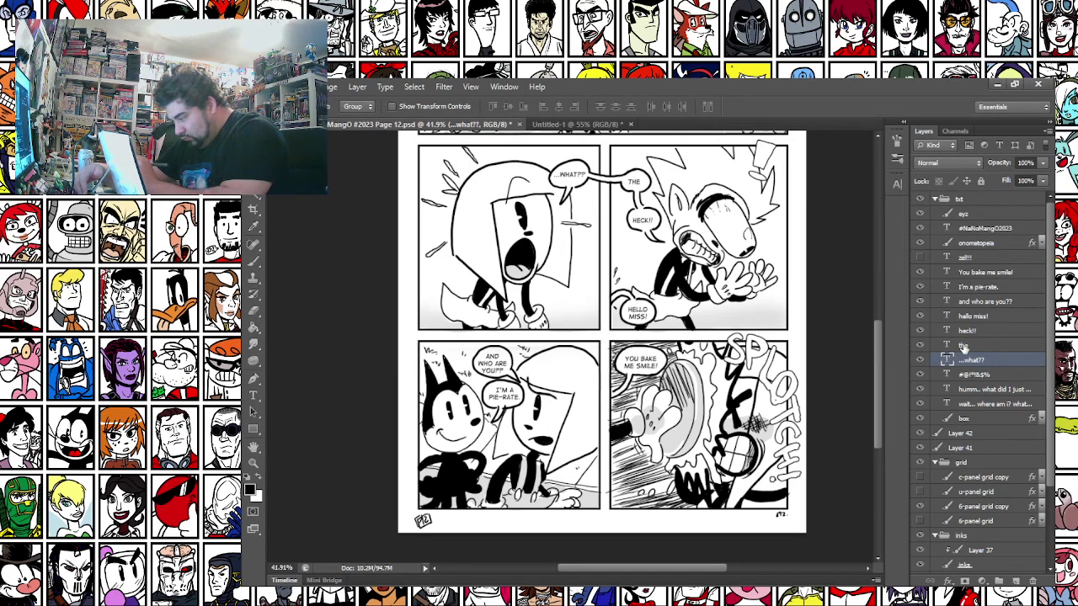
{"action": "left_click", "coordinate": [964, 347]}
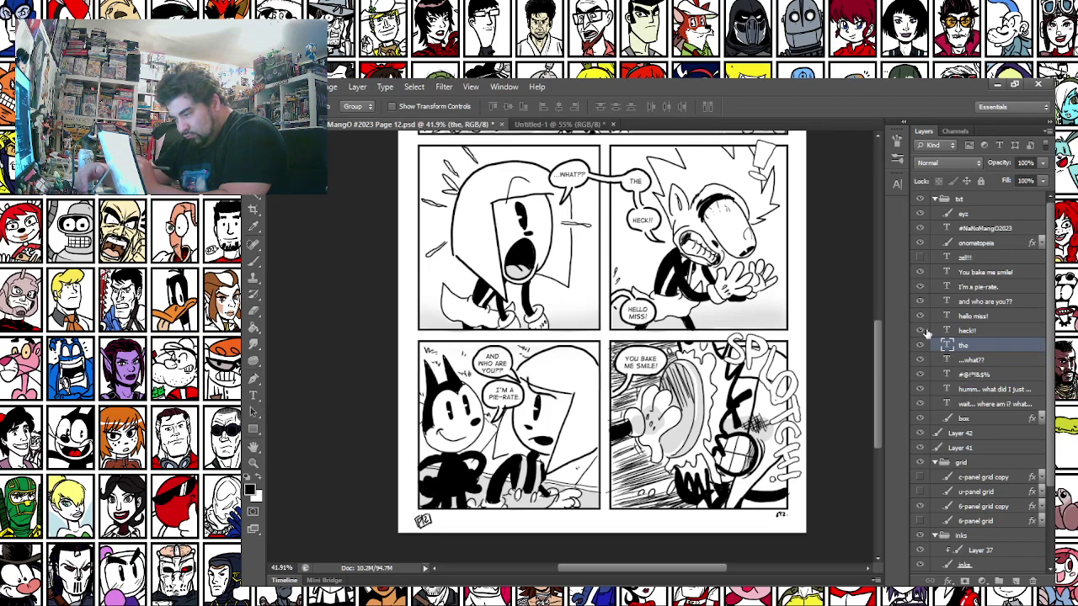
{"action": "left_click", "coordinate": [967, 331]}
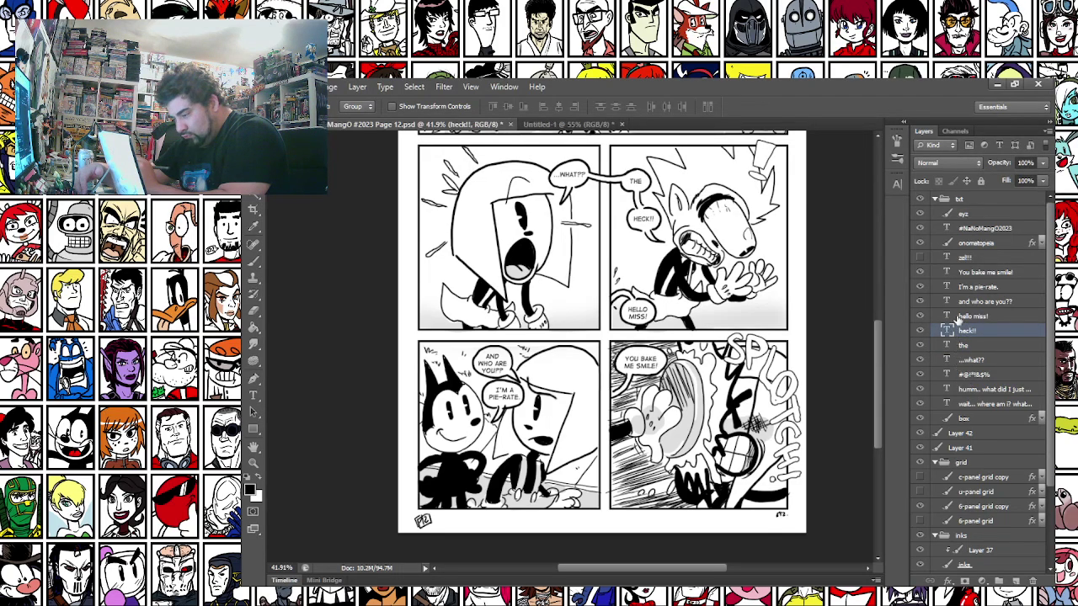
{"action": "left_click", "coordinate": [969, 318]}
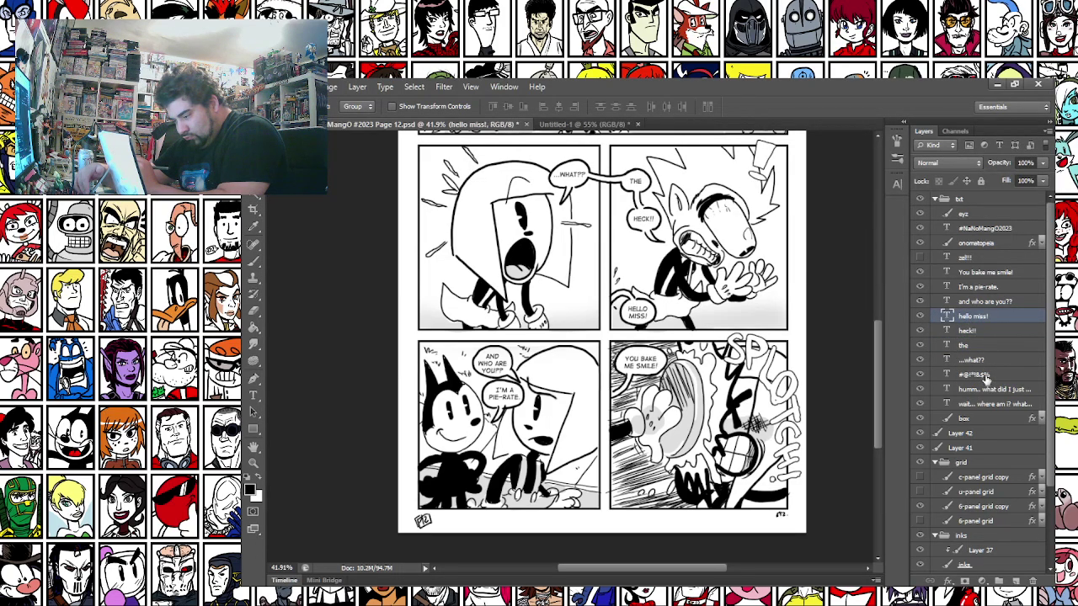
{"action": "left_click", "coordinate": [972, 303]}
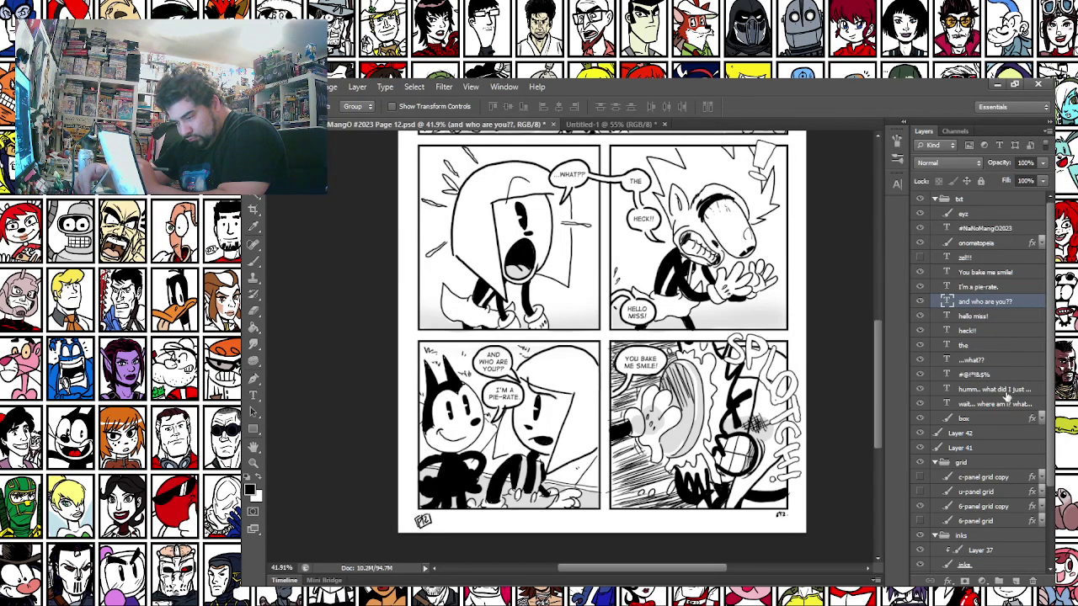
{"action": "left_click", "coordinate": [973, 288]}
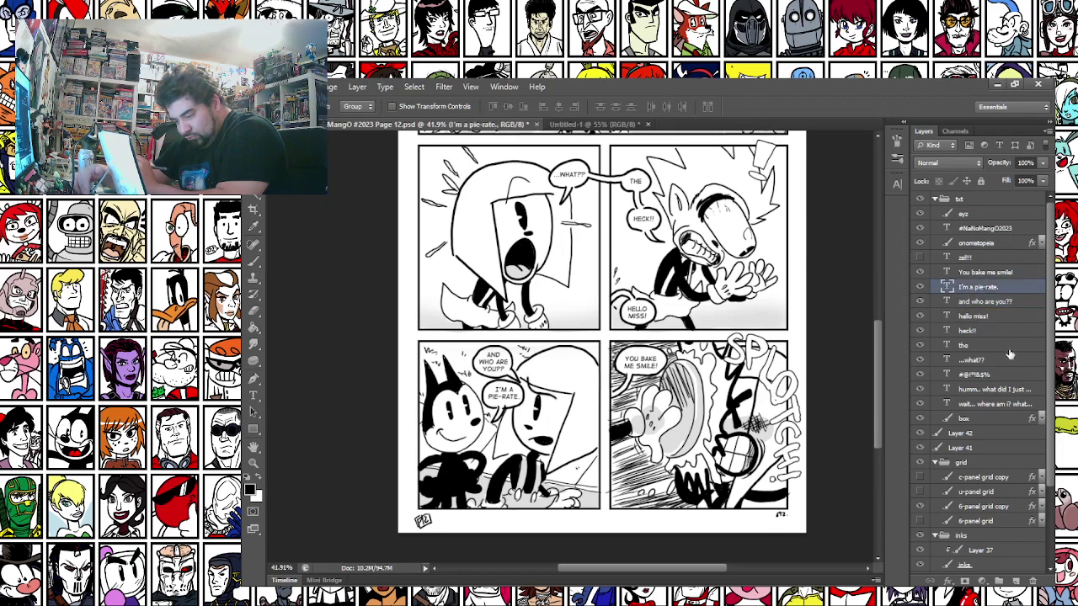
{"action": "left_click", "coordinate": [972, 273]}
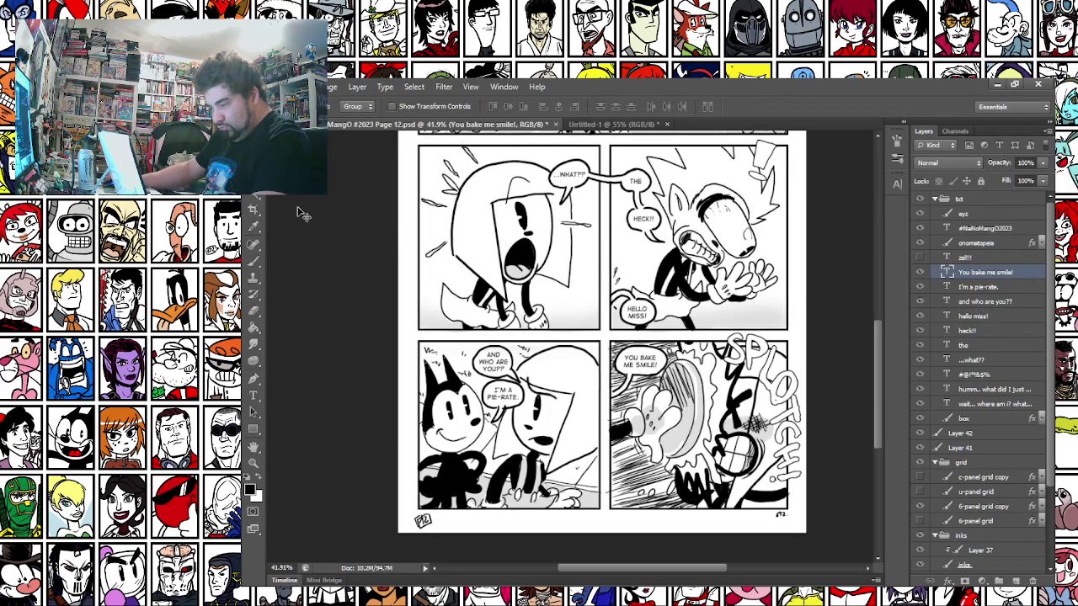
Activate the Marquee tool and save the finished comic page
{"action": "key", "text": "m"}
{"action": "scroll", "coordinate": [386, 266], "scroll_direction": "down", "scroll_amount": 5}
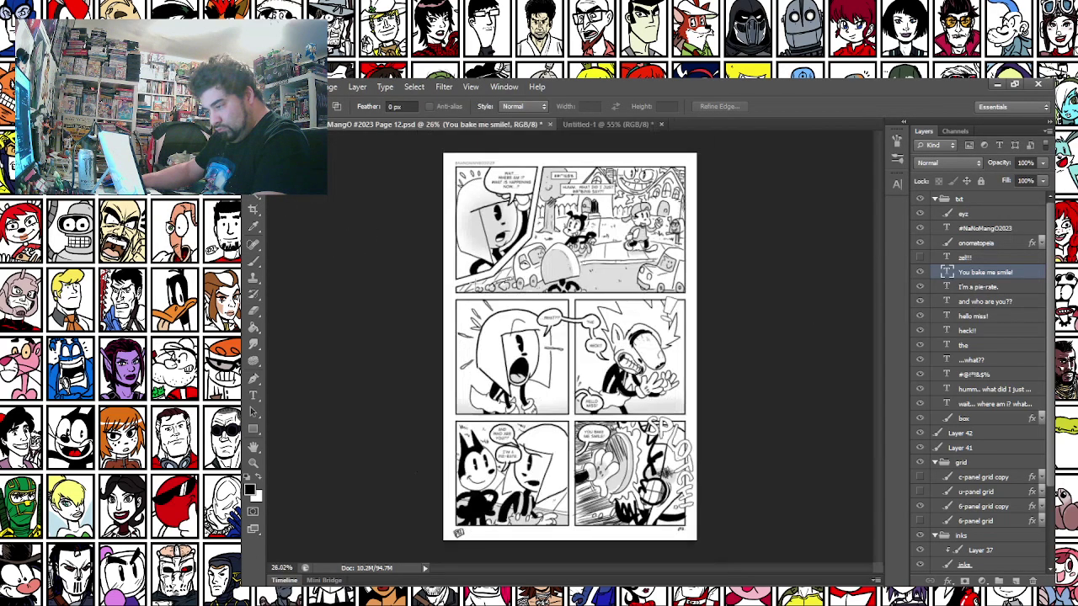
{"action": "scroll", "coordinate": [385, 266], "scroll_direction": "up", "scroll_amount": 1}
{"action": "key", "text": "ctrl+s"}
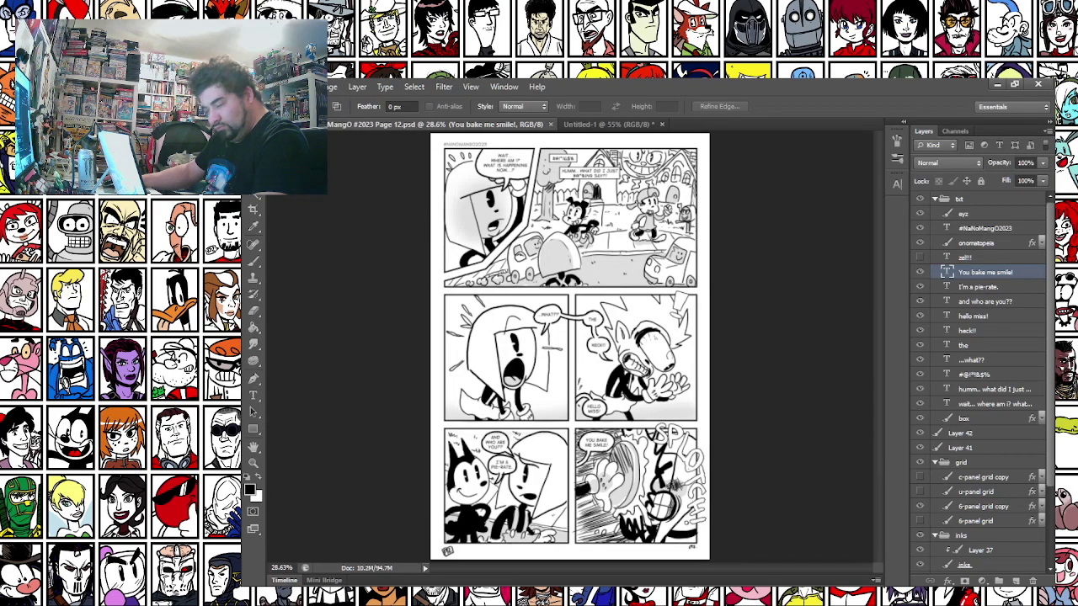
Save the comic page as a PNG named "#COMIX #NaNoMangO #2023 Page 12"
{"action": "left_click", "coordinate": [276, 87]}
{"action": "left_click", "coordinate": [309, 241]}
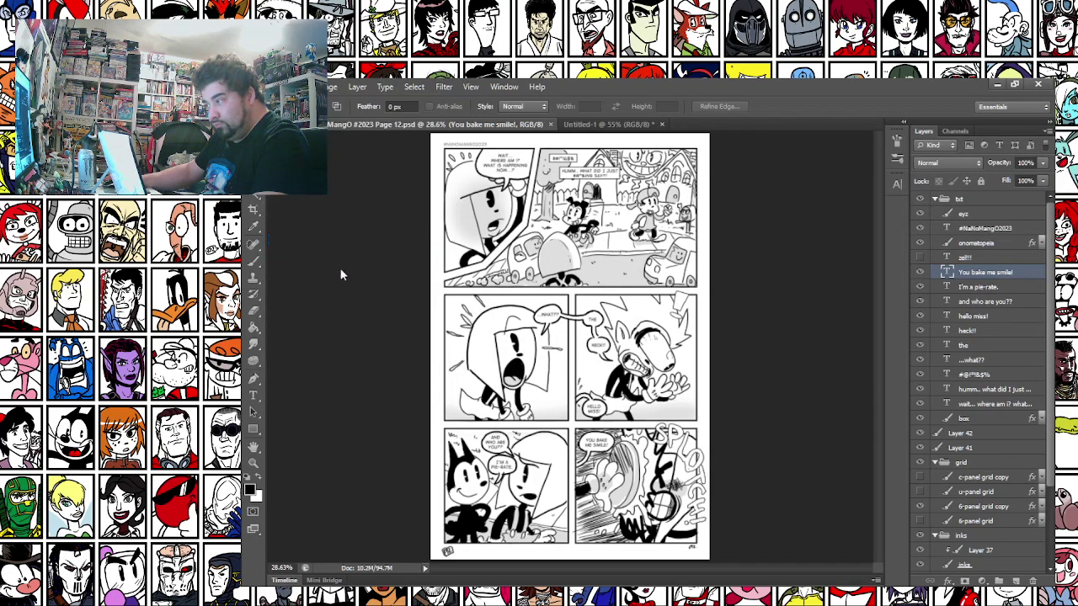
{"action": "left_click", "coordinate": [505, 361]}
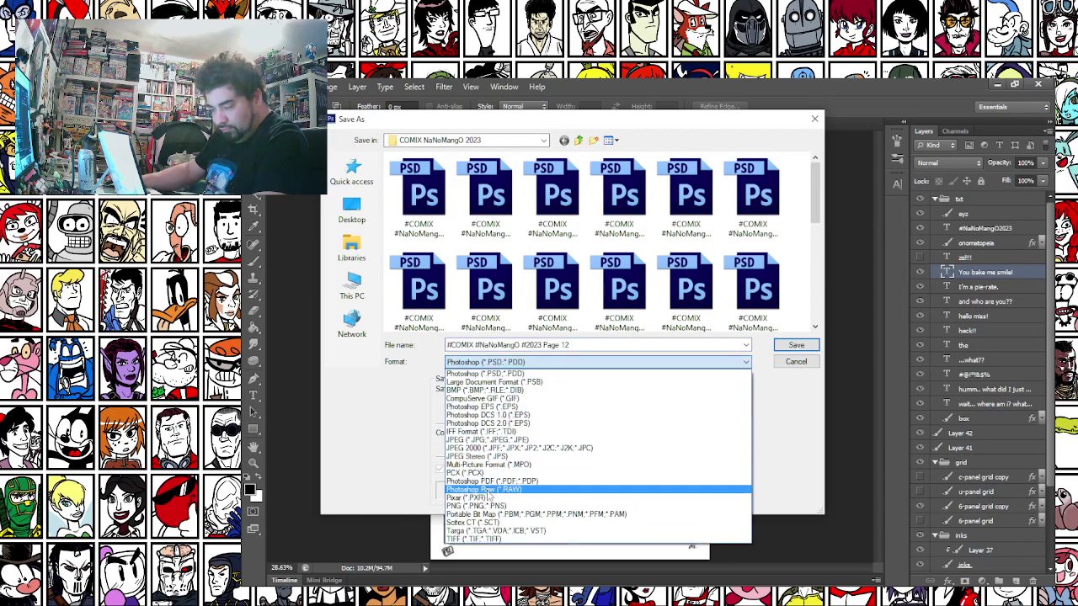
{"action": "left_click", "coordinate": [483, 507]}
{"action": "key", "text": "Return"}
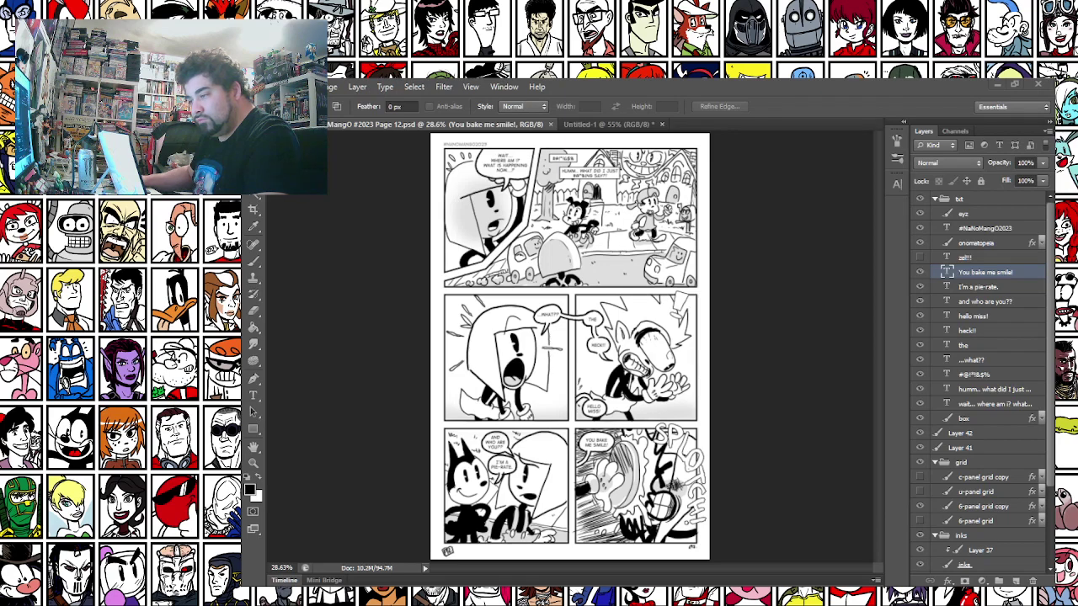
Open the page 12 PNG copy and thumbnail-nano23-11.jpg, and paste the first panel's girl from the page into the thumbnail
{"action": "left_click_drag", "start_coordinate": [565, 590], "coordinate": [682, 86]}
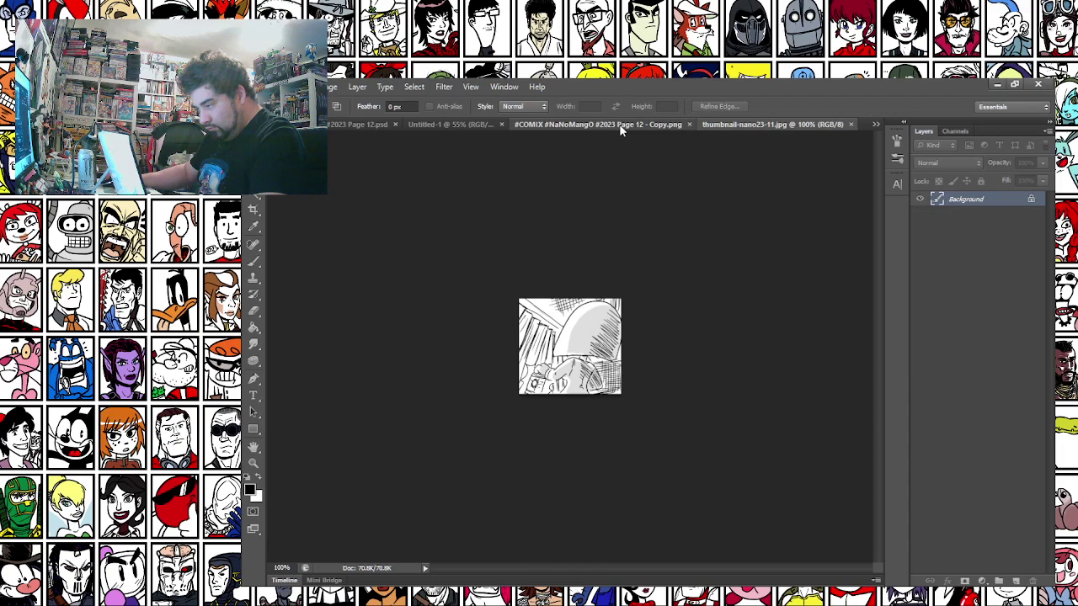
{"action": "left_click", "coordinate": [624, 125]}
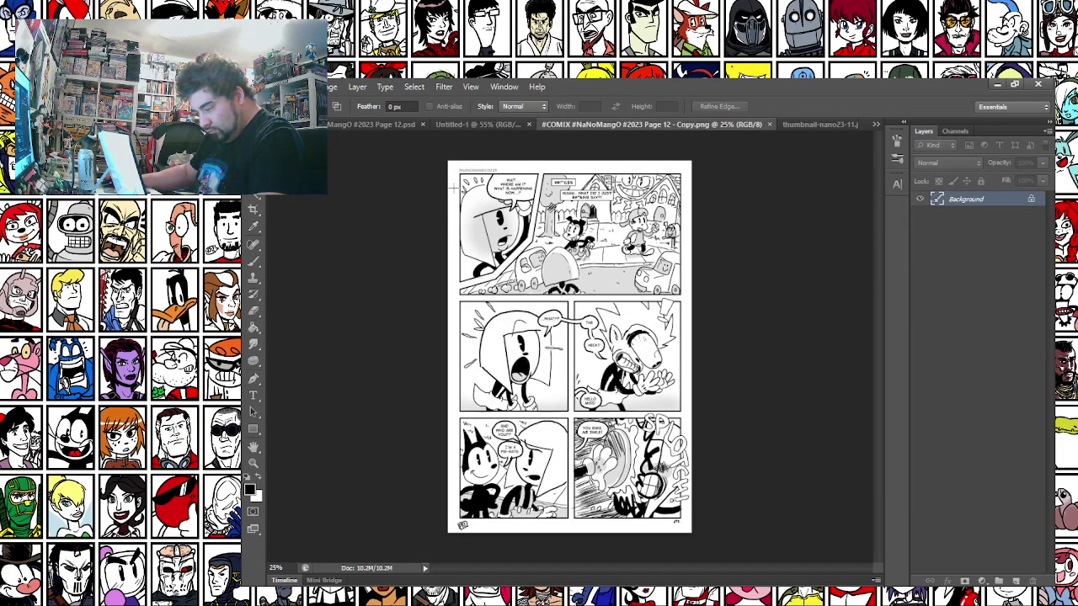
{"action": "left_click_drag", "start_coordinate": [459, 182], "coordinate": [548, 282]}
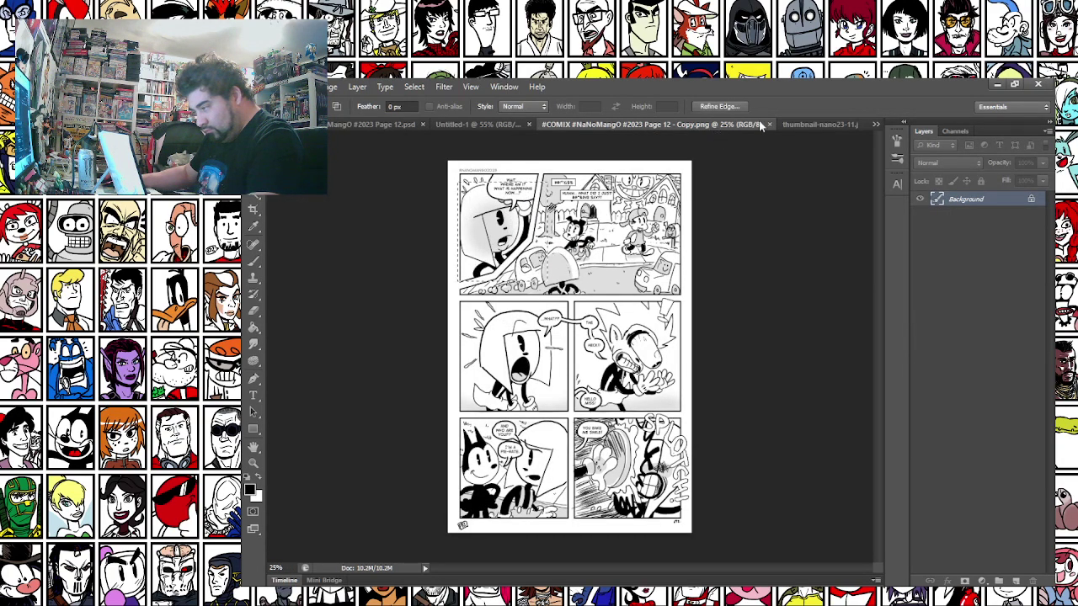
{"action": "left_click", "coordinate": [770, 124]}
{"action": "key", "text": "ctrl+v"}
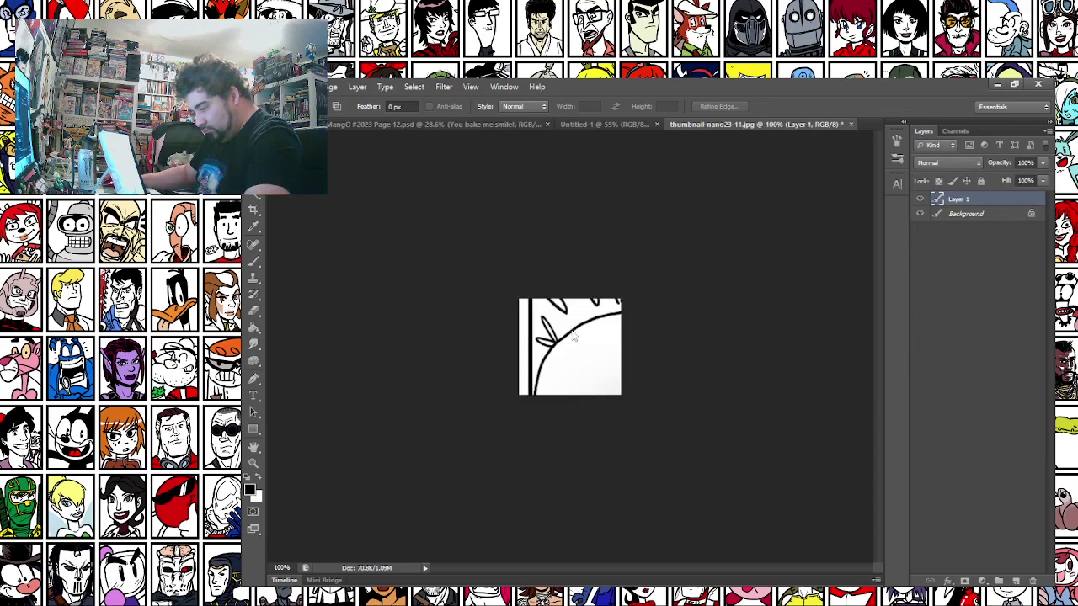
Scale down and reposition the pasted panel with Free Transform so the girl's face fills the thumbnail
{"action": "right_click", "coordinate": [573, 332]}
{"action": "left_click", "coordinate": [617, 441]}
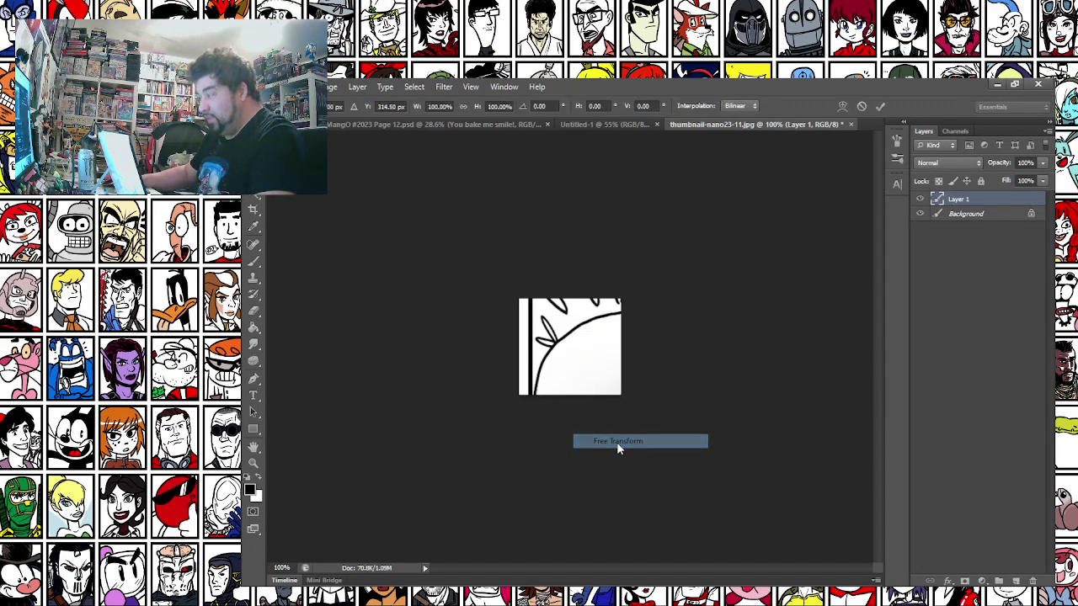
{"action": "left_click_drag", "start_coordinate": [547, 348], "coordinate": [392, 227]}
{"action": "left_click_drag", "start_coordinate": [337, 140], "coordinate": [534, 360]}
{"action": "left_click_drag", "start_coordinate": [592, 388], "coordinate": [555, 297]}
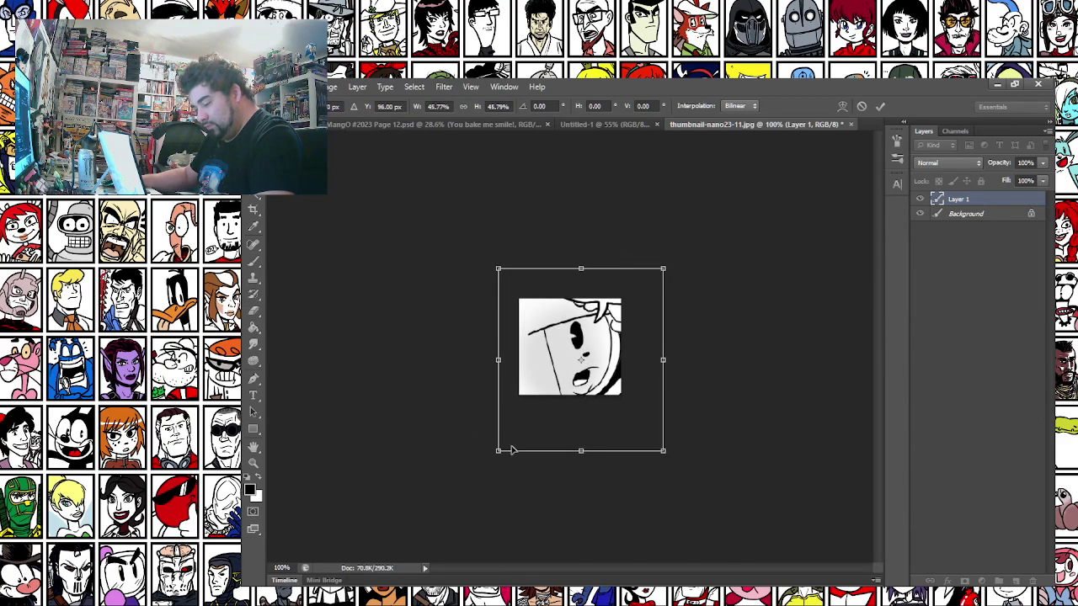
{"action": "left_click_drag", "start_coordinate": [499, 452], "coordinate": [514, 435]}
{"action": "left_click_drag", "start_coordinate": [665, 435], "coordinate": [646, 421]}
{"action": "left_click_drag", "start_coordinate": [615, 378], "coordinate": [616, 383]}
{"action": "left_click", "coordinate": [880, 106]}
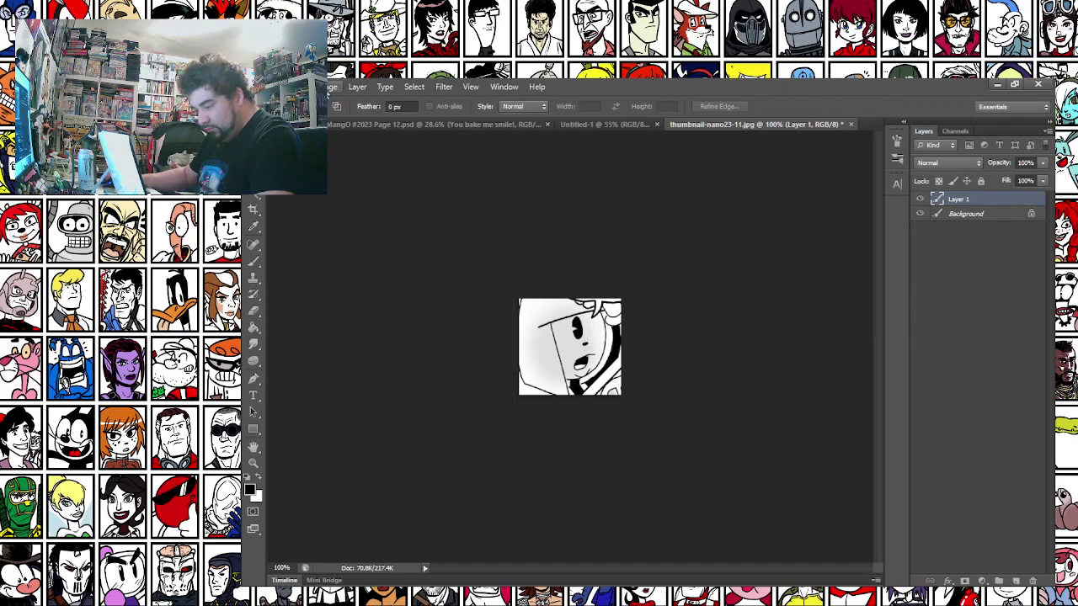
Save the thumbnail as a JPEG in the COMIX NaNoMangO 2023 folder at Maximum quality 12 with Baseline ("Standard") format
{"action": "left_click", "coordinate": [274, 87]}
{"action": "left_click", "coordinate": [337, 239]}
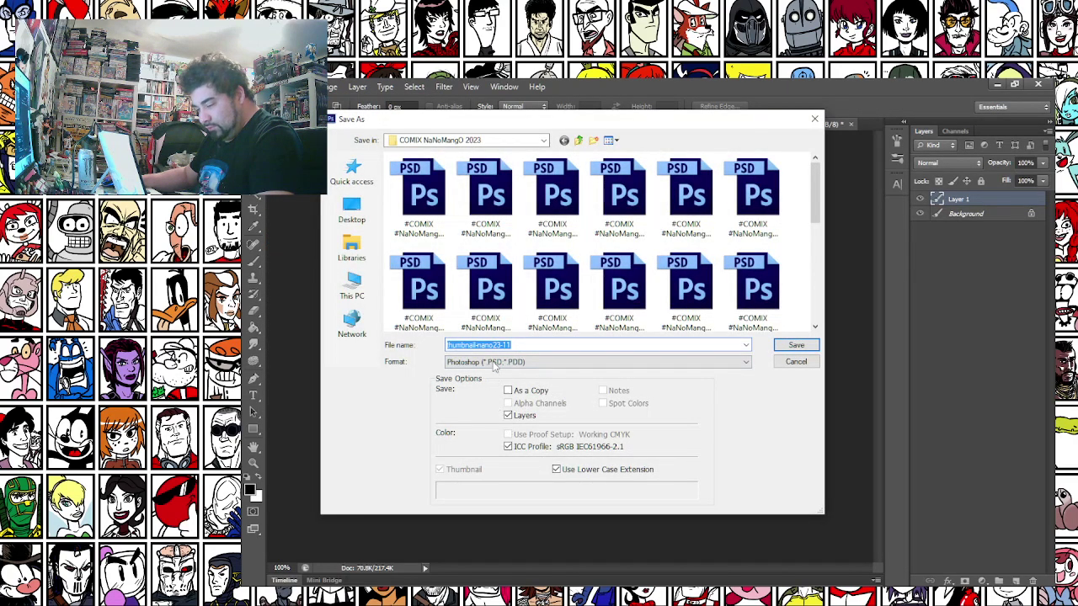
{"action": "left_click", "coordinate": [495, 362]}
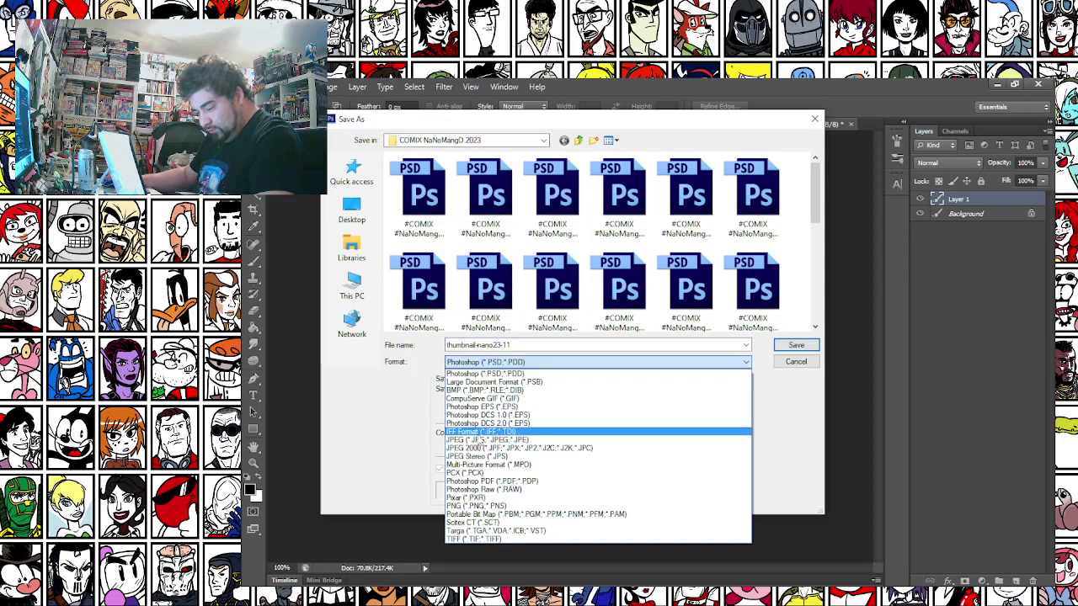
{"action": "left_click", "coordinate": [518, 438]}
{"action": "double_click", "coordinate": [527, 346]}
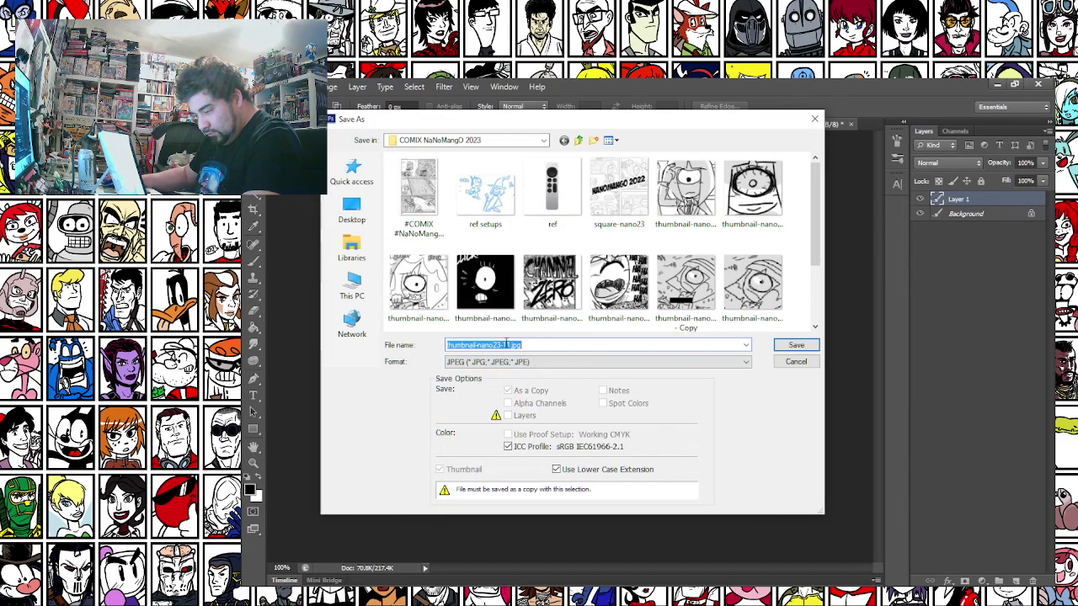
{"action": "key", "text": "Return"}
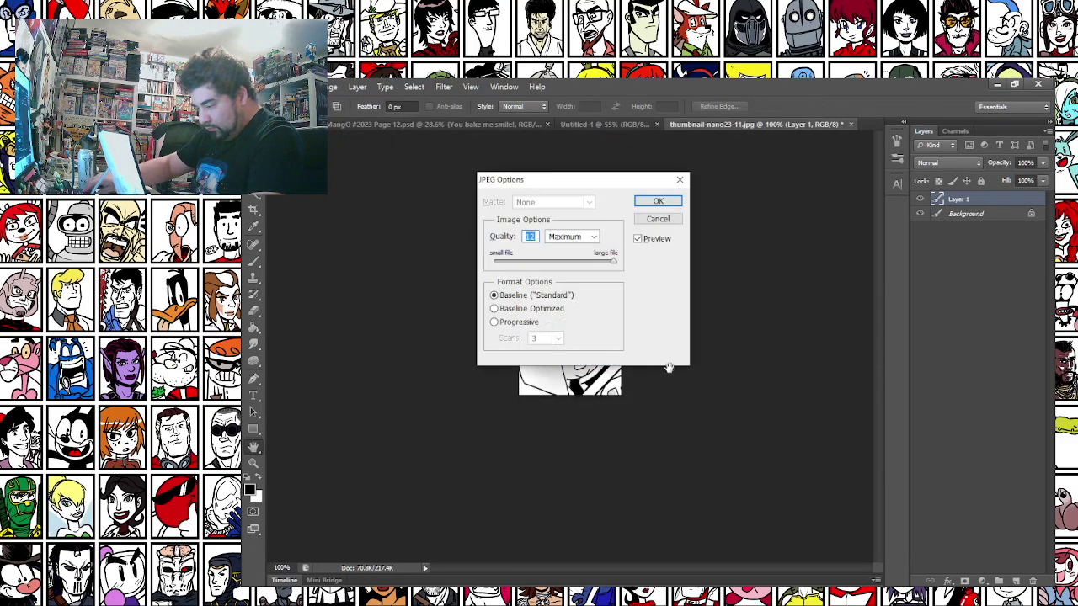
{"action": "key", "text": "Return"}
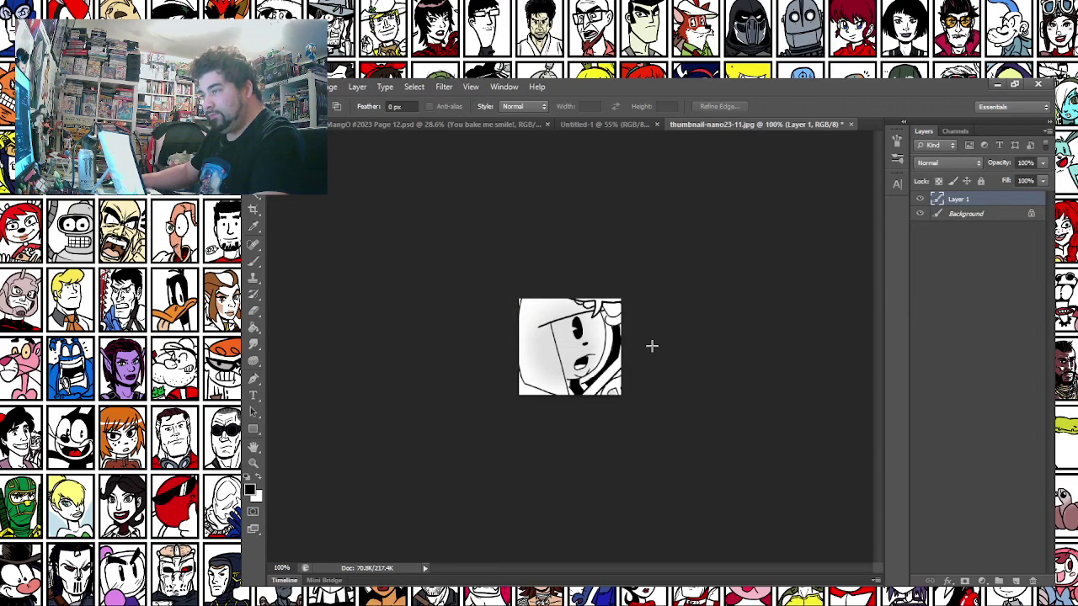
Close the thumbnail and Untitled-1 without saving changes, and close the comic page document
{"action": "left_click", "coordinate": [850, 125]}
{"action": "left_click", "coordinate": [664, 277]}
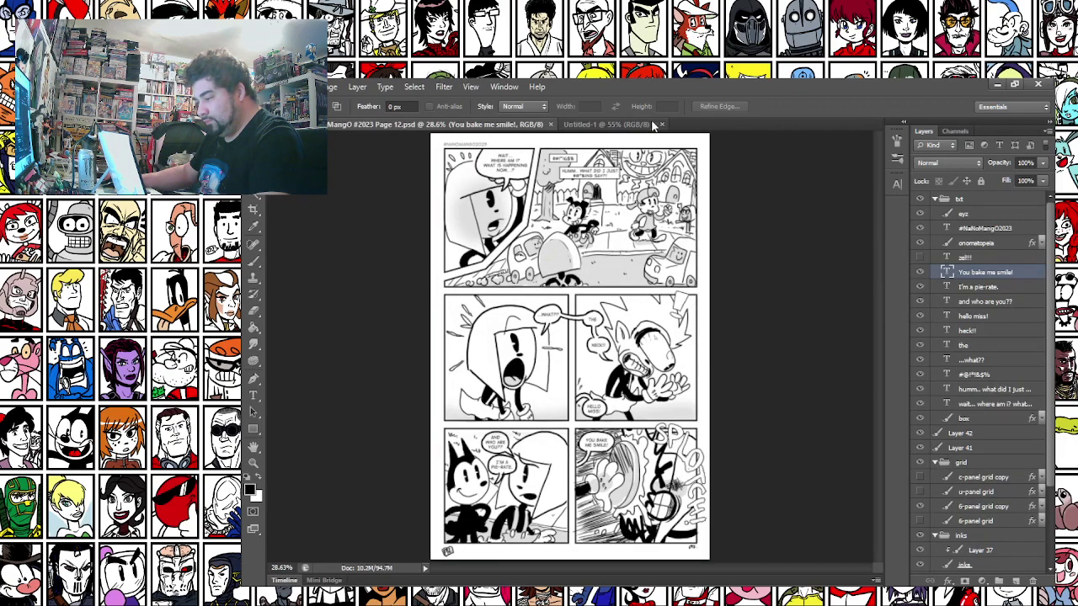
{"action": "left_click", "coordinate": [658, 125]}
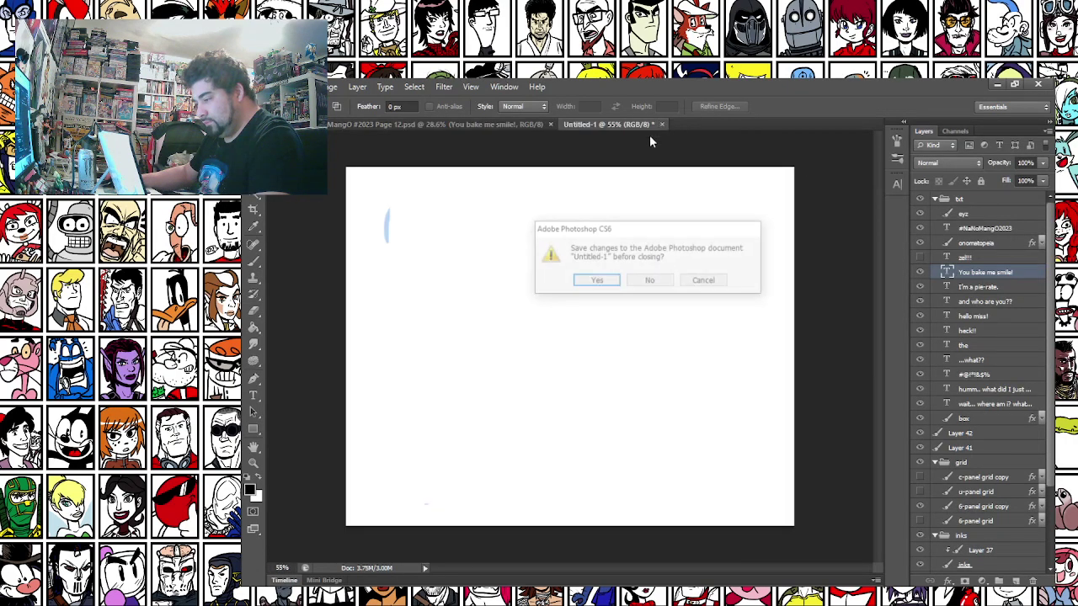
{"action": "left_click", "coordinate": [649, 282]}
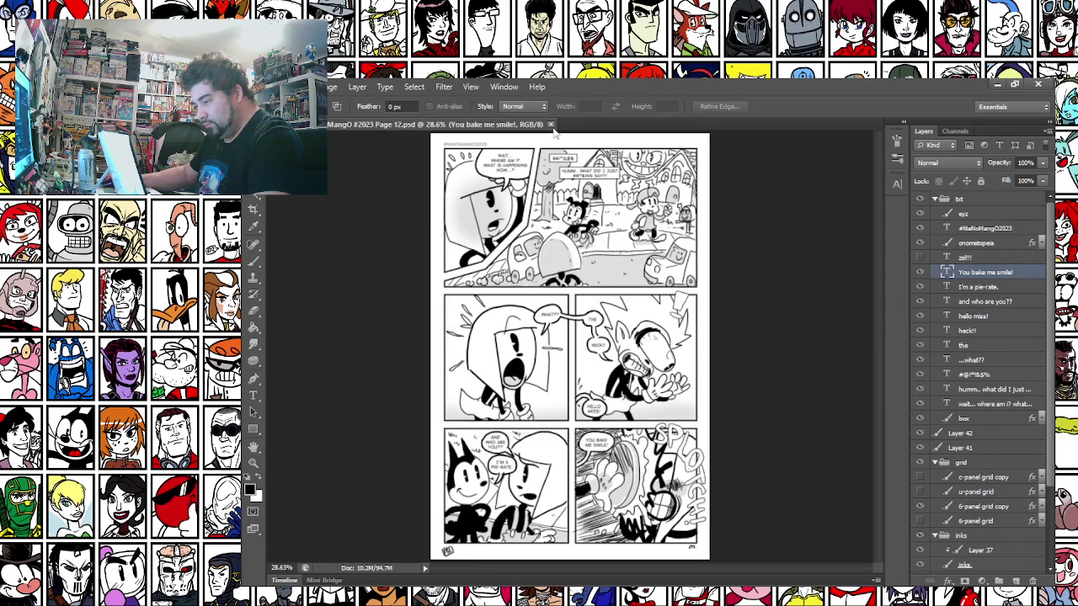
{"action": "left_click", "coordinate": [552, 125]}
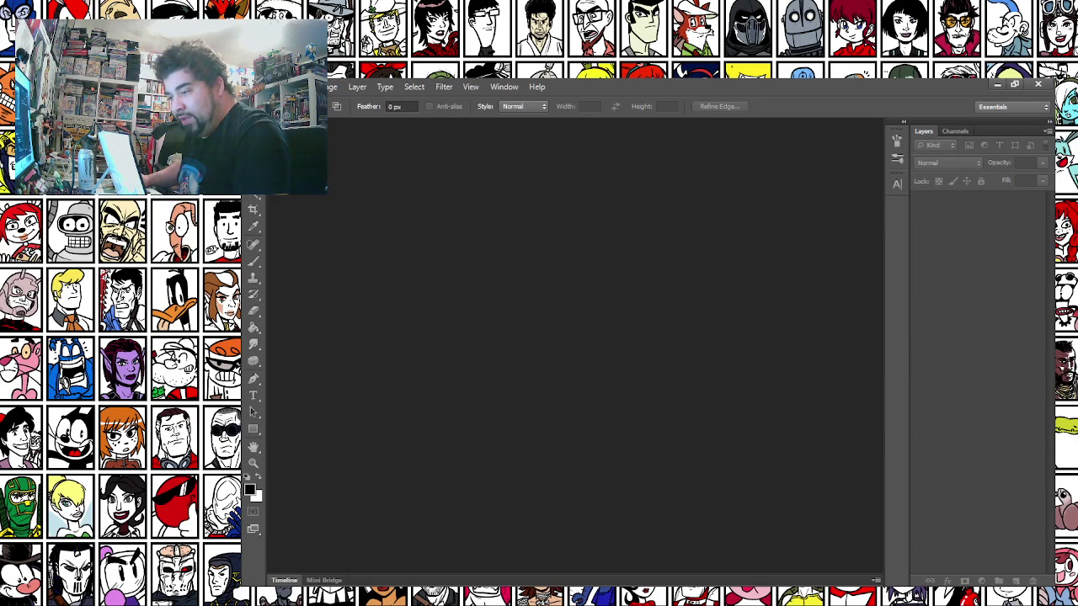
{"action": "key", "text": "ctrl+n"}
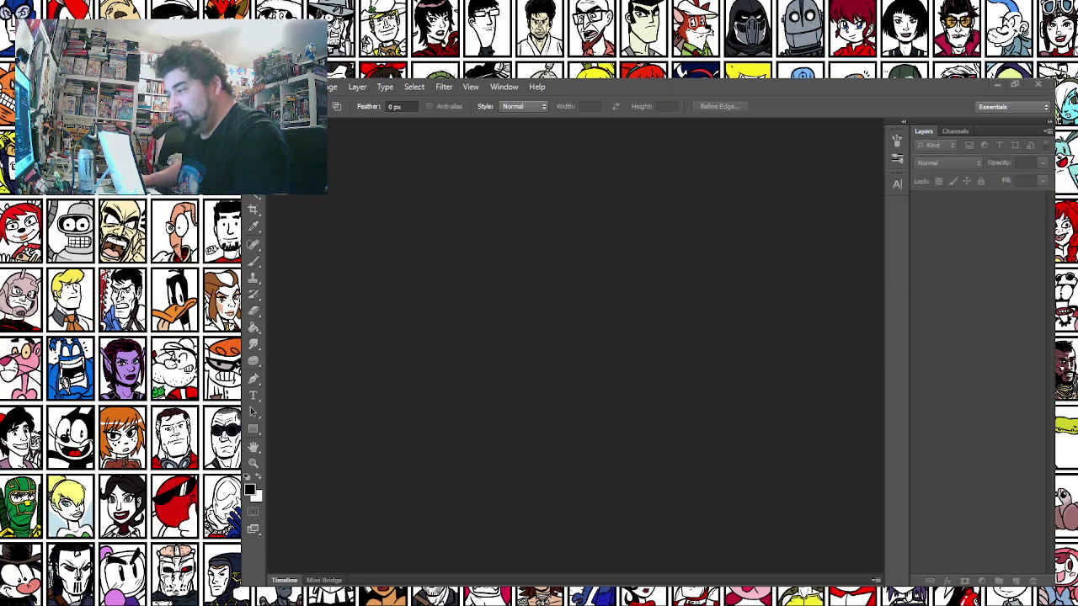
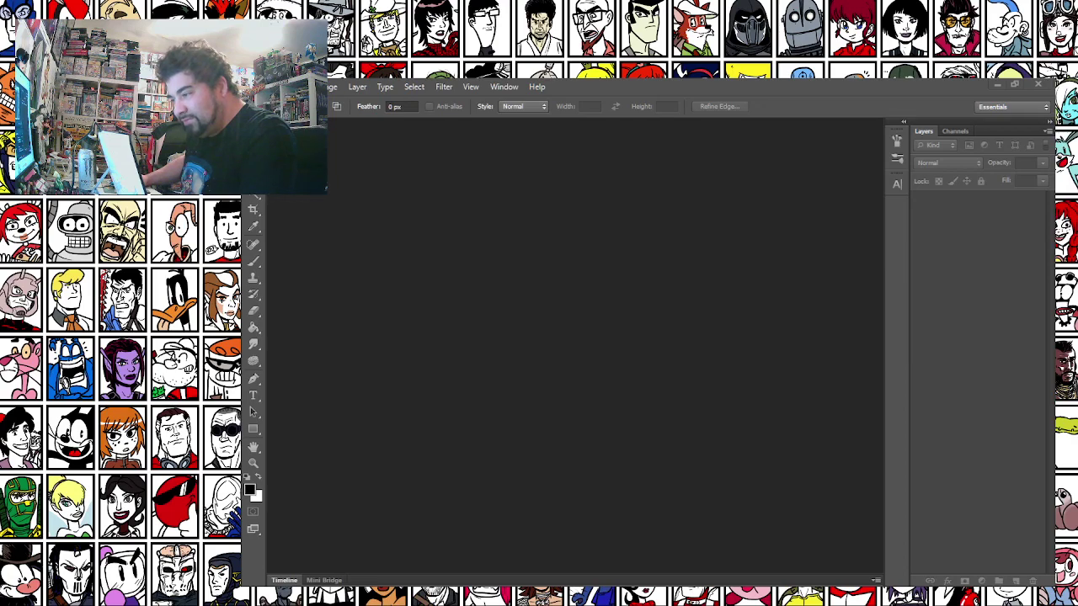
Open the Bluebird Azurite 20 and 21 PSD sketches, look over both, and return to sketch 20
{"action": "left_click", "coordinate": [600, 84]}
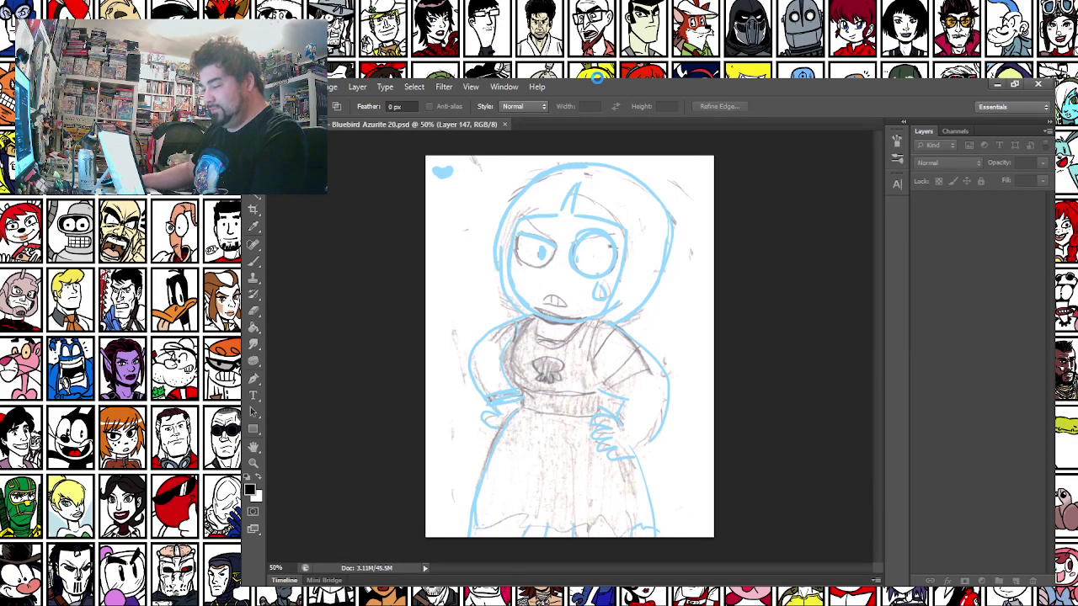
{"action": "left_click", "coordinate": [454, 128]}
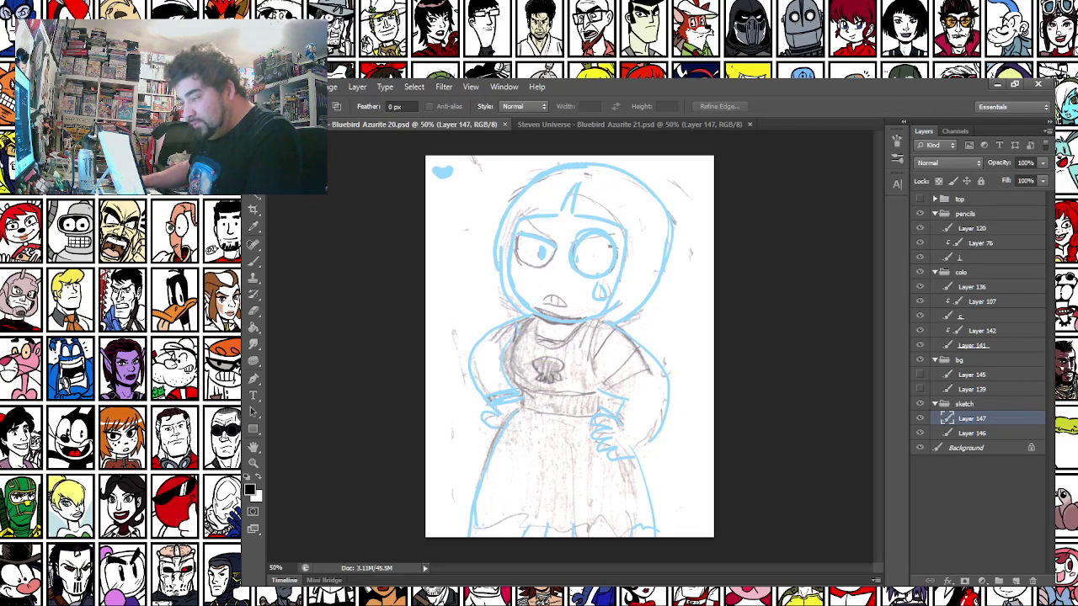
{"action": "left_click", "coordinate": [640, 124]}
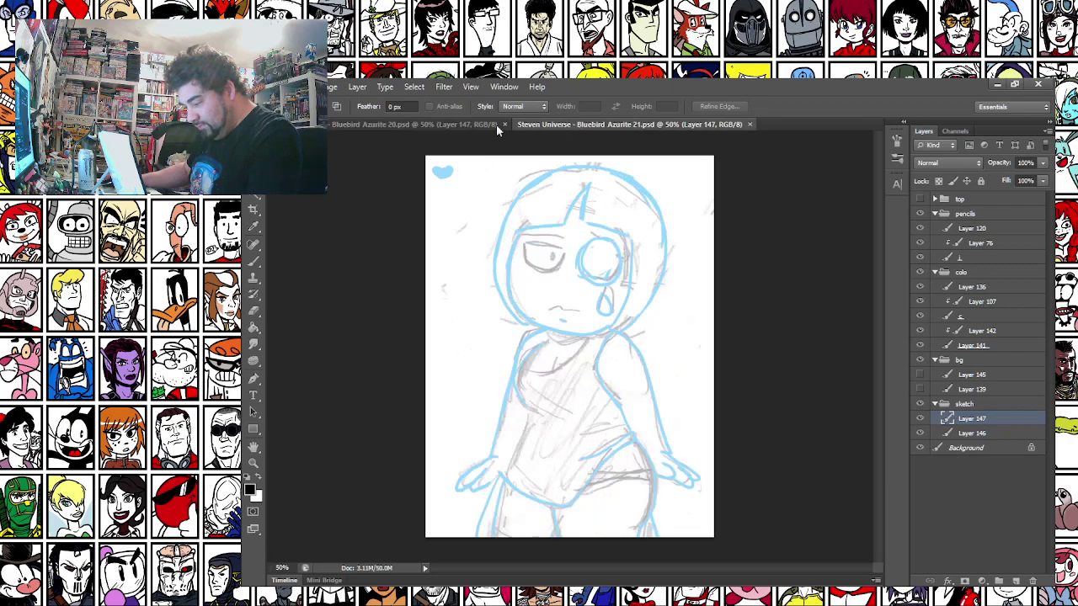
{"action": "left_click", "coordinate": [433, 124]}
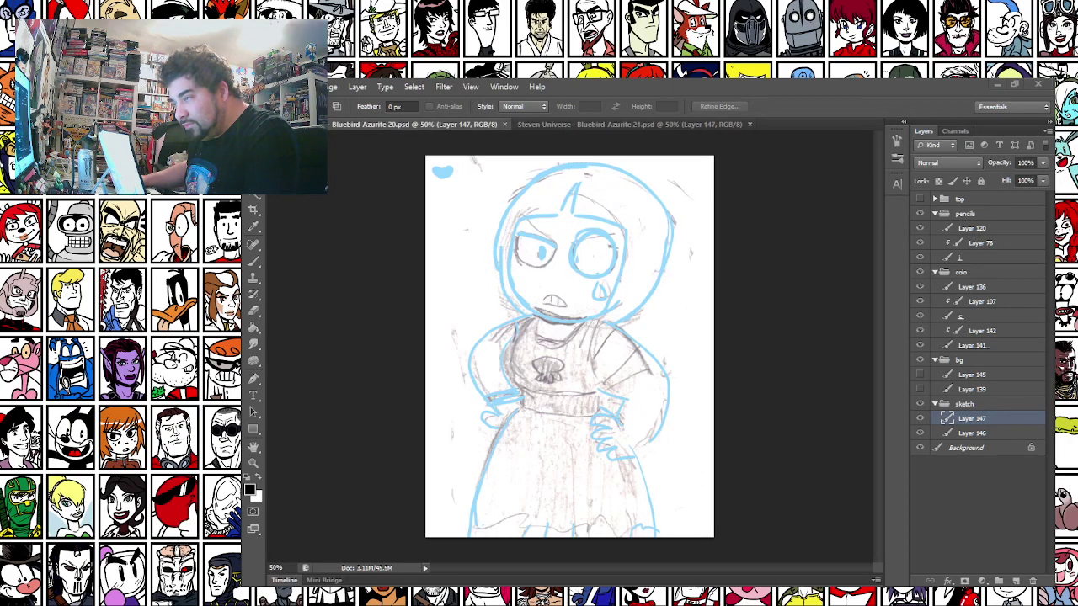
Open Bluebird Azurite 08.png and 14.png as references and move them out of the main Photoshop window
{"action": "left_click_drag", "start_coordinate": [584, 176], "coordinate": [646, 89]}
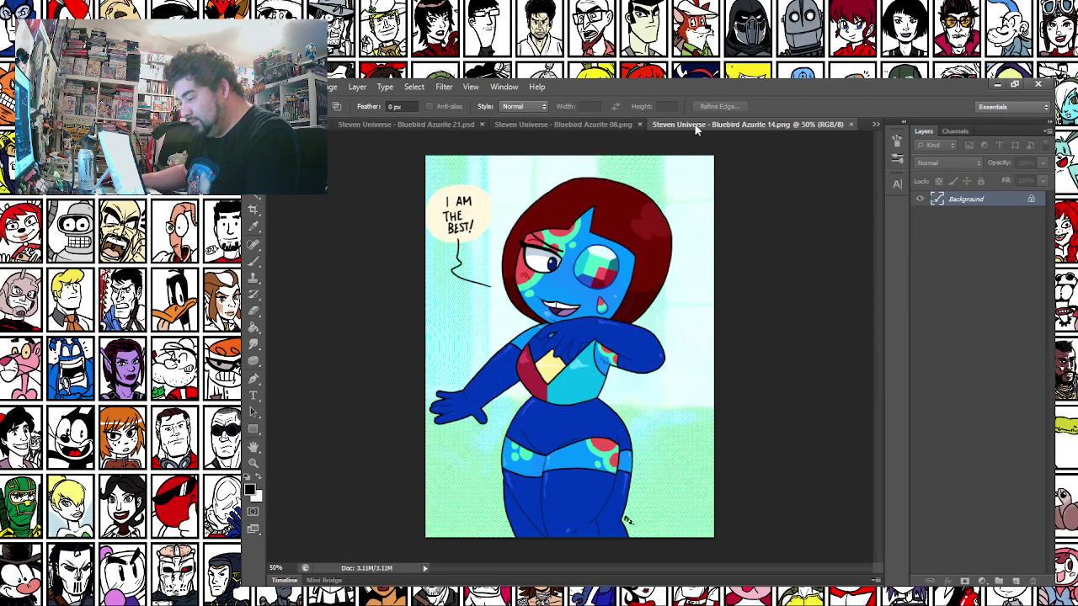
{"action": "scroll", "coordinate": [682, 204], "scroll_direction": "down", "scroll_amount": 1}
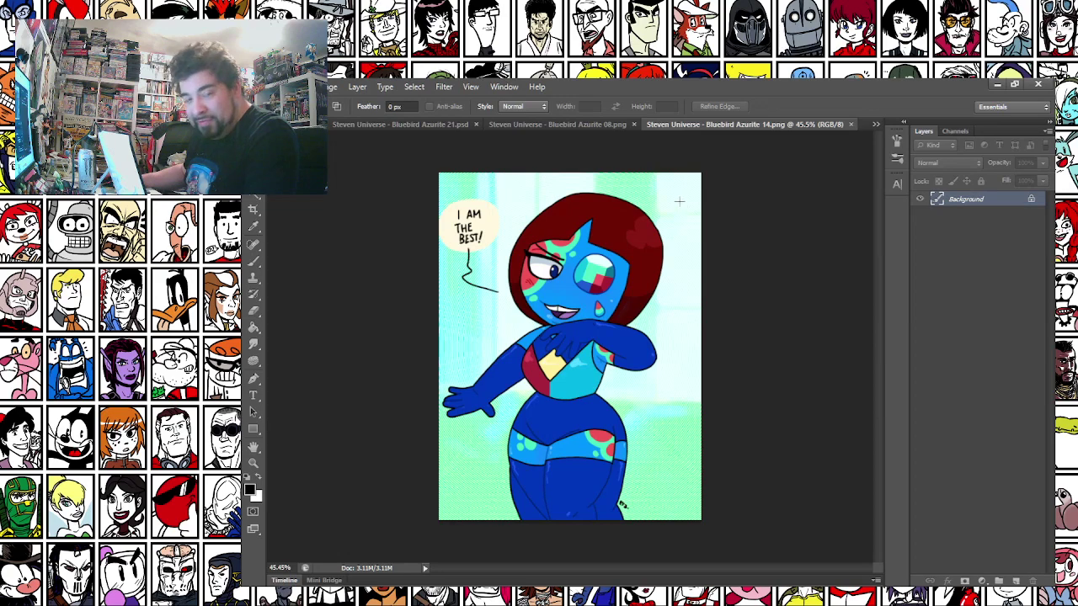
{"action": "scroll", "coordinate": [653, 170], "scroll_direction": "down", "scroll_amount": 1}
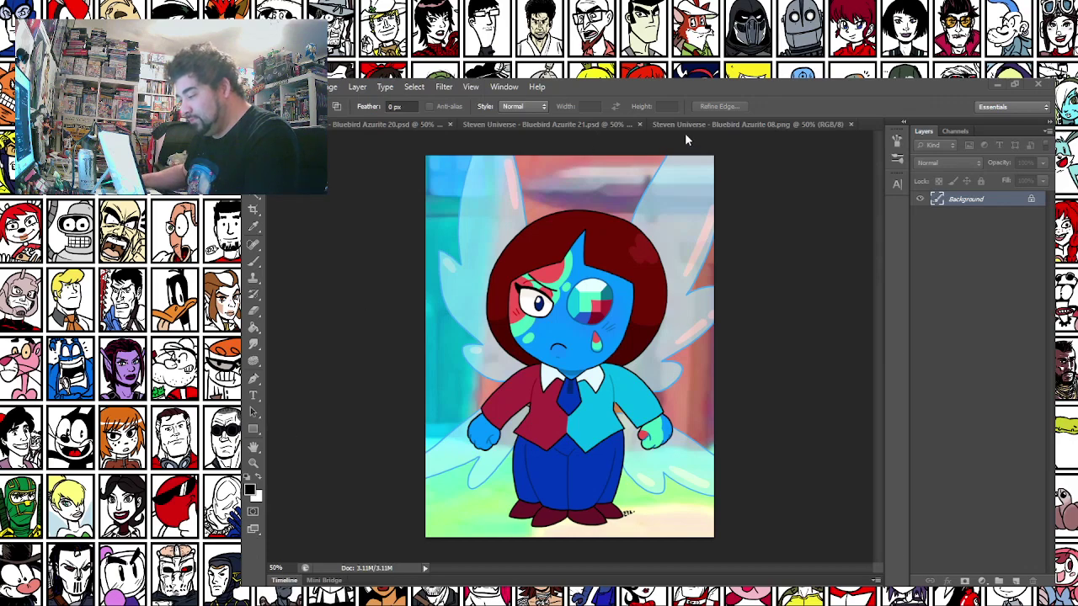
{"action": "left_click", "coordinate": [685, 129]}
{"action": "scroll", "coordinate": [689, 144], "scroll_direction": "down", "scroll_amount": 2}
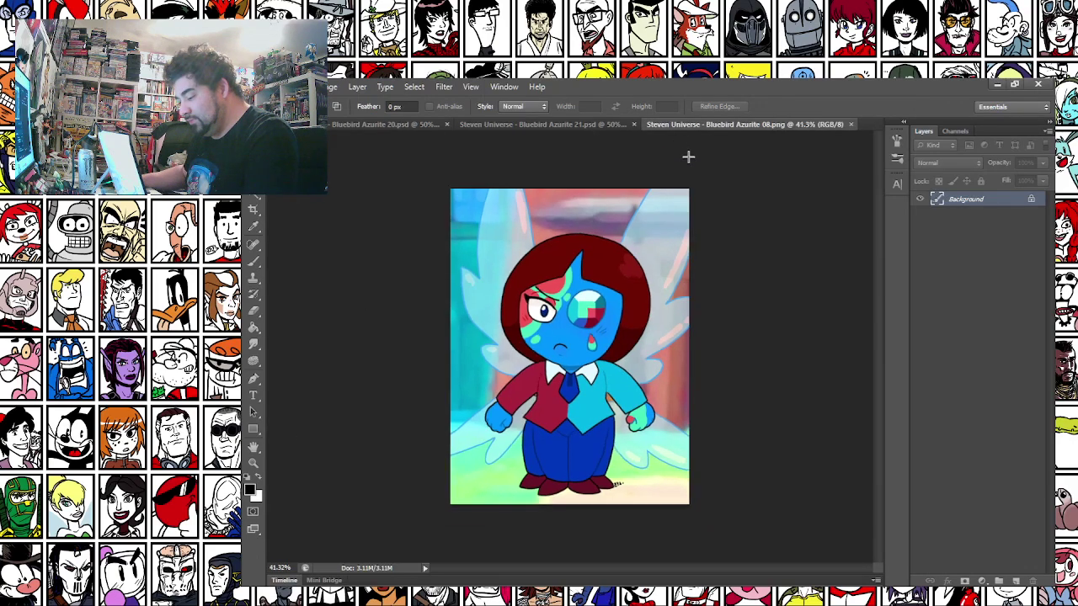
{"action": "mouse_move", "coordinate": [688, 124]}
{"action": "left_mouse_down"}
{"action": "mouse_move", "coordinate": [609, 327]}
{"action": "mouse_move", "coordinate": [539, 605]}
{"action": "left_mouse_up"}
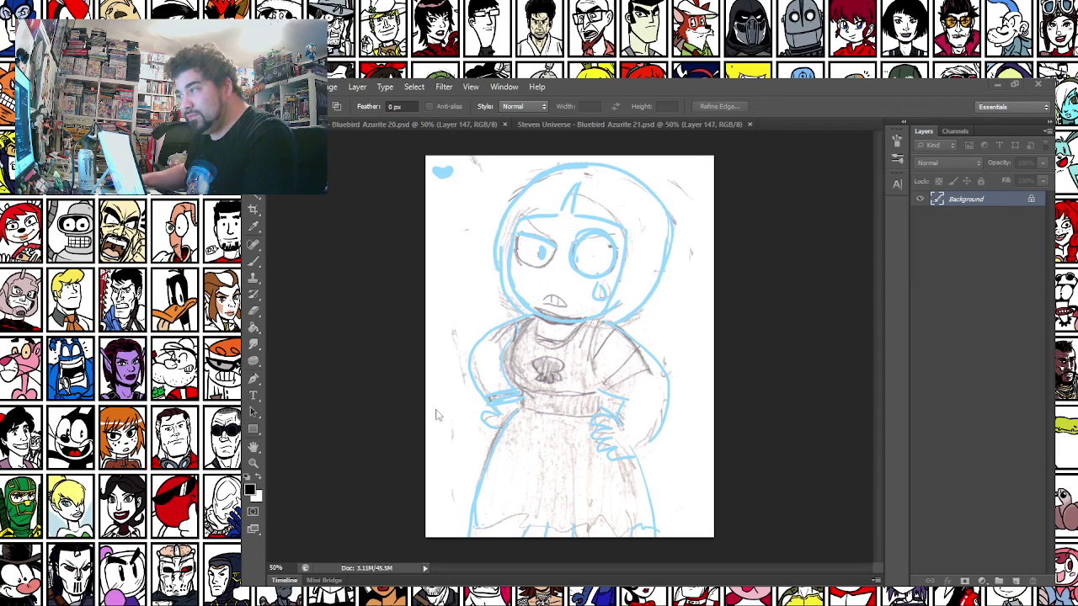
In the Bluebird Azurite 20 document, select the line layer below Layer 76 in the pencils group and ready the Brush tool for inking
{"action": "left_click", "coordinate": [453, 125]}
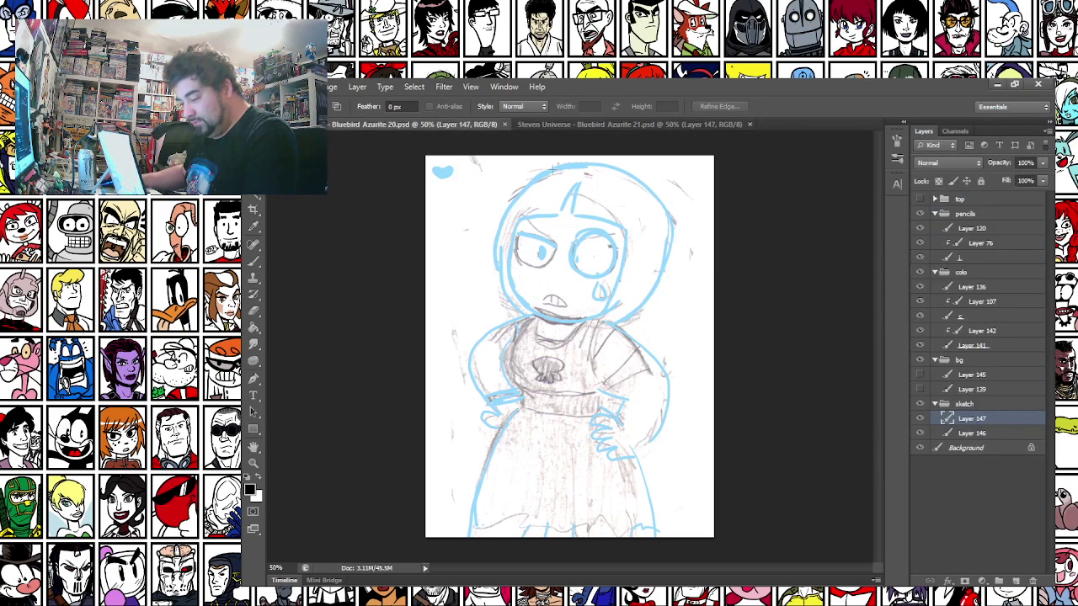
{"action": "left_click", "coordinate": [969, 257]}
{"action": "scroll", "coordinate": [541, 192], "scroll_direction": "up", "scroll_amount": 1}
{"action": "scroll", "coordinate": [542, 192], "scroll_direction": "up", "scroll_amount": 3}
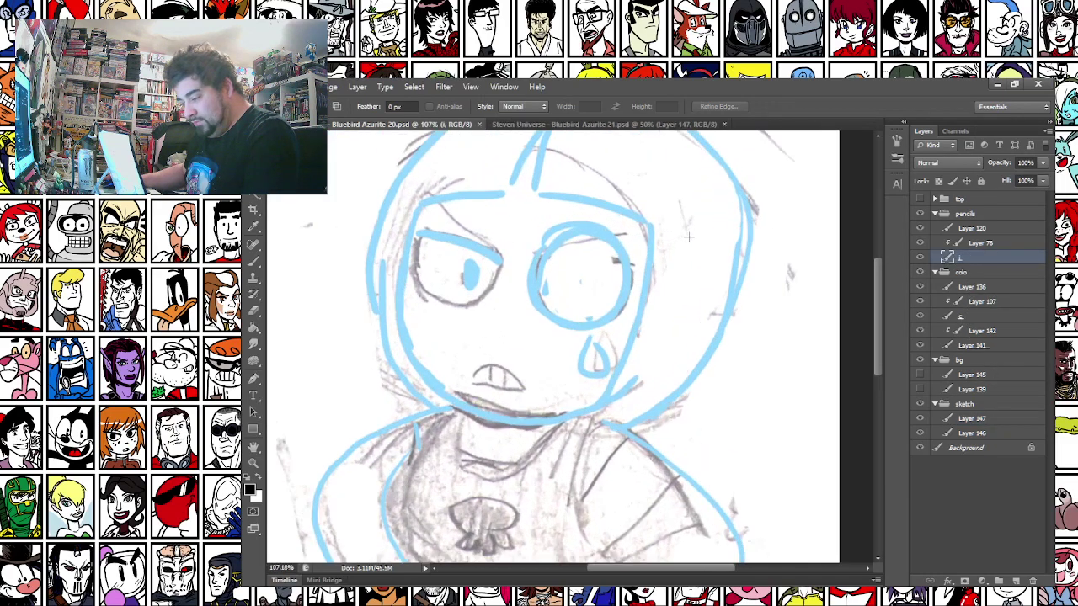
{"action": "left_click", "coordinate": [253, 261]}
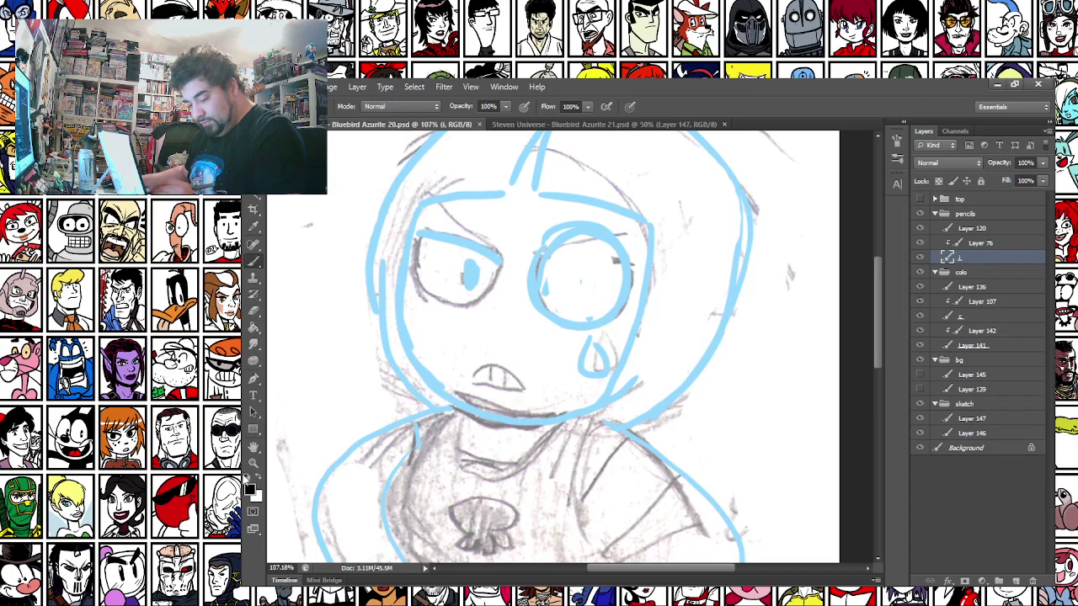
{"action": "scroll", "coordinate": [671, 414], "scroll_direction": "down", "scroll_amount": 4}
{"action": "left_click", "coordinate": [921, 214]}
{"action": "left_click", "coordinate": [920, 214]}
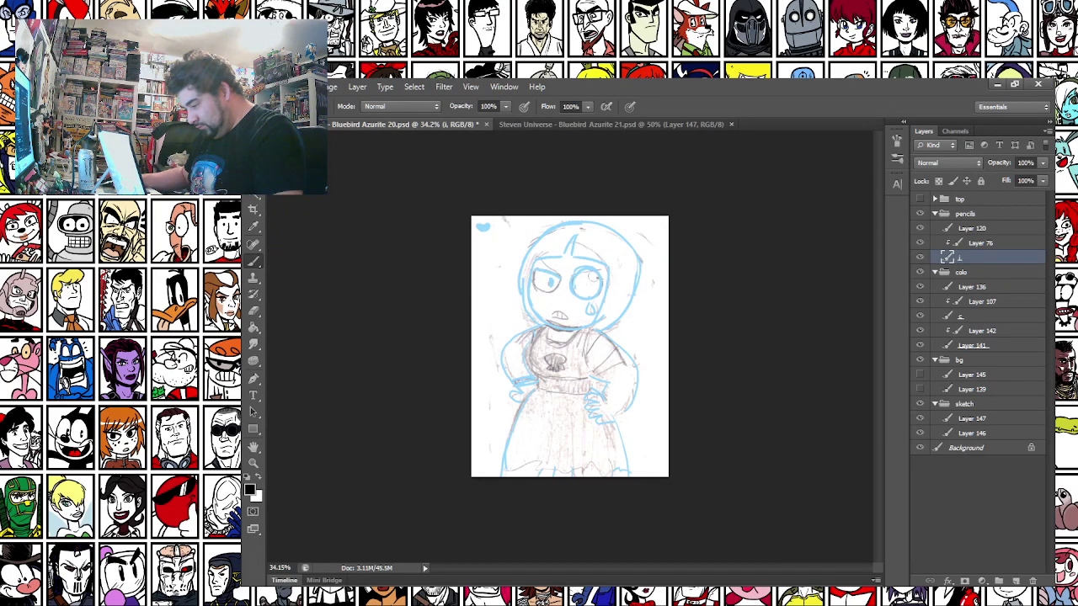
{"action": "scroll", "coordinate": [423, 289], "scroll_direction": "up", "scroll_amount": 4}
{"action": "right_click", "coordinate": [421, 288]}
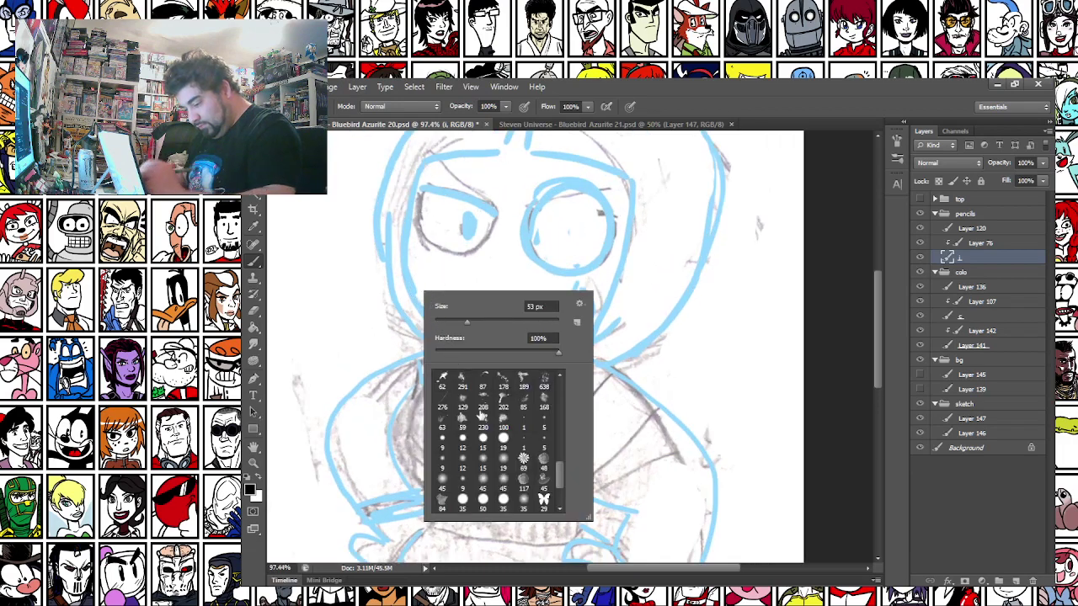
Ink the round monocle, the teardrop and the toothed, frowning mouth in black over the blue sketch
{"action": "scroll", "coordinate": [414, 358], "scroll_direction": "up", "scroll_amount": 2}
{"action": "scroll", "coordinate": [413, 358], "scroll_direction": "up", "scroll_amount": 1}
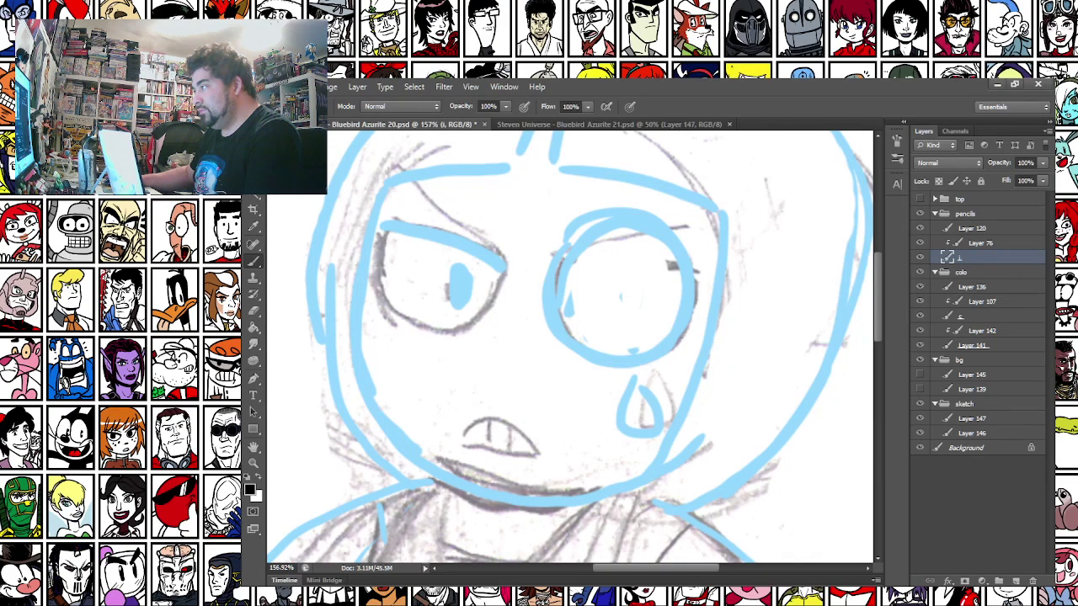
{"action": "scroll", "coordinate": [700, 306], "scroll_direction": "up", "scroll_amount": 3}
{"action": "left_click_drag", "start_coordinate": [396, 297], "coordinate": [442, 301]}
{"action": "mouse_move", "coordinate": [661, 411]}
{"action": "left_mouse_down"}
{"action": "mouse_move", "coordinate": [639, 459]}
{"action": "mouse_move", "coordinate": [680, 465]}
{"action": "mouse_move", "coordinate": [689, 375]}
{"action": "mouse_move", "coordinate": [738, 285]}
{"action": "mouse_move", "coordinate": [680, 203]}
{"action": "mouse_move", "coordinate": [584, 228]}
{"action": "mouse_move", "coordinate": [565, 311]}
{"action": "mouse_move", "coordinate": [592, 358]}
{"action": "mouse_move", "coordinate": [653, 386]}
{"action": "mouse_move", "coordinate": [723, 329]}
{"action": "mouse_move", "coordinate": [723, 240]}
{"action": "mouse_move", "coordinate": [648, 192]}
{"action": "mouse_move", "coordinate": [569, 241]}
{"action": "mouse_move", "coordinate": [549, 328]}
{"action": "mouse_move", "coordinate": [585, 371]}
{"action": "mouse_move", "coordinate": [642, 389]}
{"action": "left_mouse_up"}
{"action": "key", "text": "ctrl+z"}
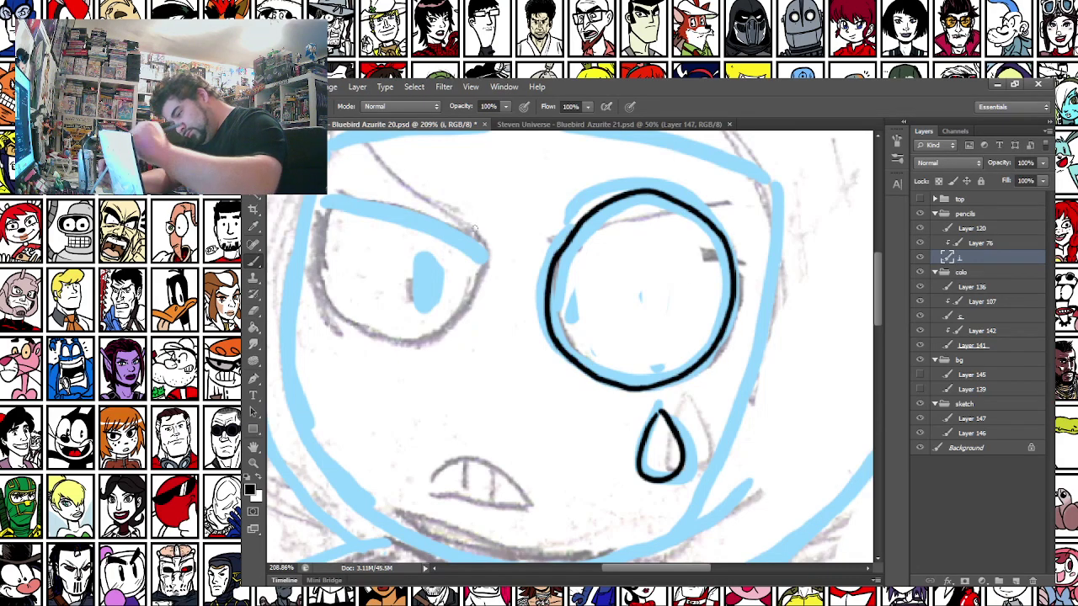
{"action": "mouse_move", "coordinate": [427, 492]}
{"action": "left_mouse_down"}
{"action": "mouse_move", "coordinate": [439, 470]}
{"action": "mouse_move", "coordinate": [532, 505]}
{"action": "mouse_move", "coordinate": [503, 506]}
{"action": "mouse_move", "coordinate": [533, 506]}
{"action": "left_mouse_up"}
{"action": "left_click_drag", "start_coordinate": [465, 460], "coordinate": [465, 497]}
{"action": "left_click_drag", "start_coordinate": [503, 461], "coordinate": [504, 503]}
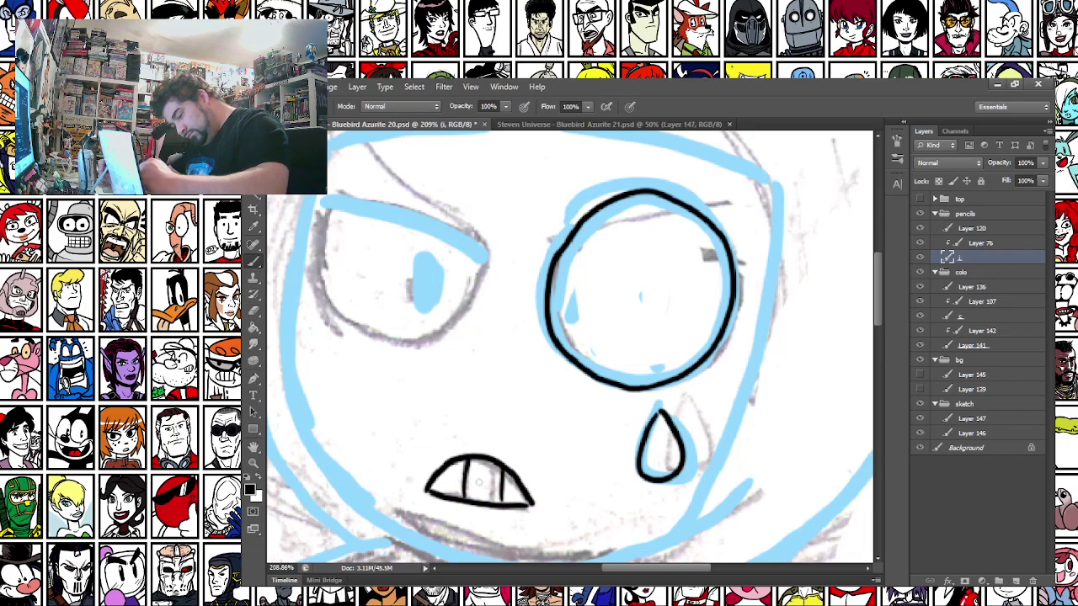
Choose a brush tip and ink the slanted eyebrow, thick upper eyelid and outline of the uncovered eye
{"action": "left_click_drag", "start_coordinate": [411, 460], "coordinate": [463, 370]}
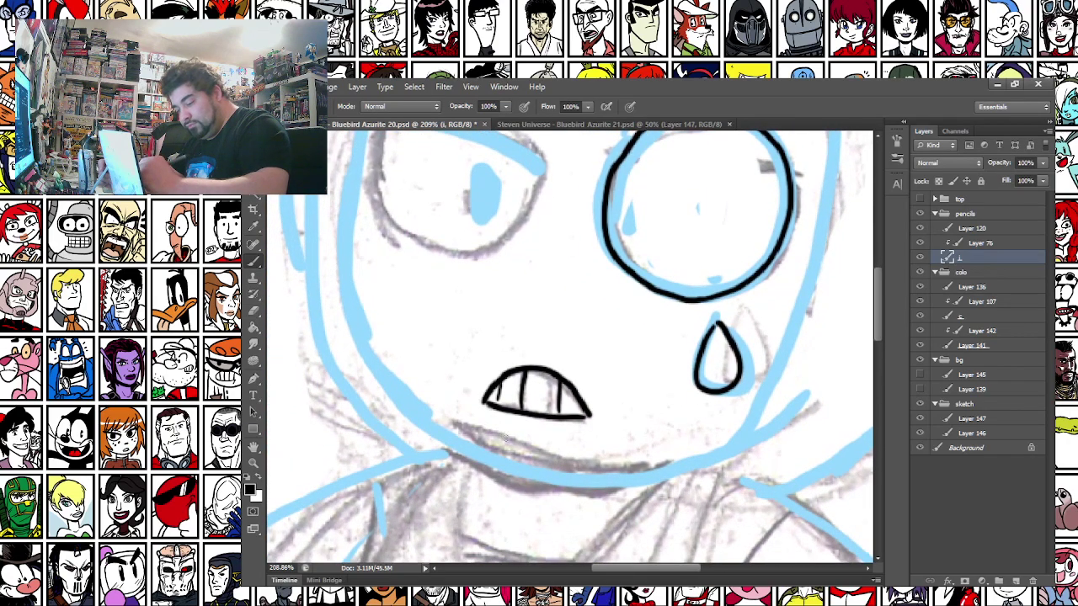
{"action": "left_click_drag", "start_coordinate": [403, 246], "coordinate": [449, 401]}
{"action": "right_click", "coordinate": [511, 256]}
{"action": "left_click", "coordinate": [537, 404]}
{"action": "left_click_drag", "start_coordinate": [477, 322], "coordinate": [476, 341]}
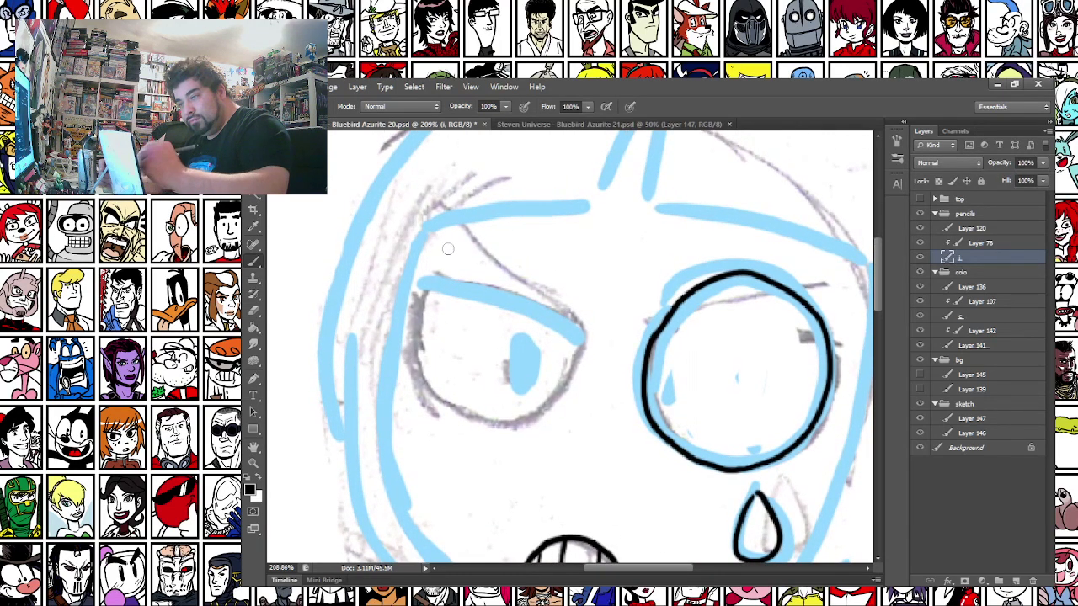
{"action": "left_click_drag", "start_coordinate": [441, 224], "coordinate": [594, 329]}
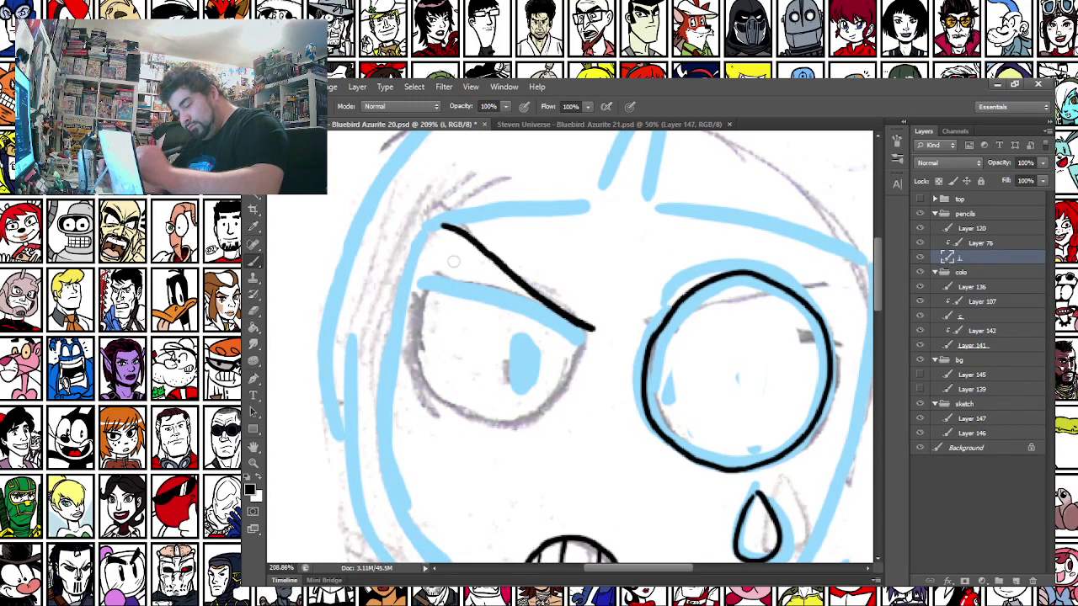
{"action": "mouse_move", "coordinate": [421, 287]}
{"action": "left_mouse_down"}
{"action": "mouse_move", "coordinate": [448, 283]}
{"action": "mouse_move", "coordinate": [577, 336]}
{"action": "left_mouse_up"}
{"action": "mouse_move", "coordinate": [423, 288]}
{"action": "left_mouse_down"}
{"action": "mouse_move", "coordinate": [421, 369]}
{"action": "mouse_move", "coordinate": [448, 400]}
{"action": "mouse_move", "coordinate": [509, 419]}
{"action": "mouse_move", "coordinate": [561, 393]}
{"action": "mouse_move", "coordinate": [581, 337]}
{"action": "left_mouse_up"}
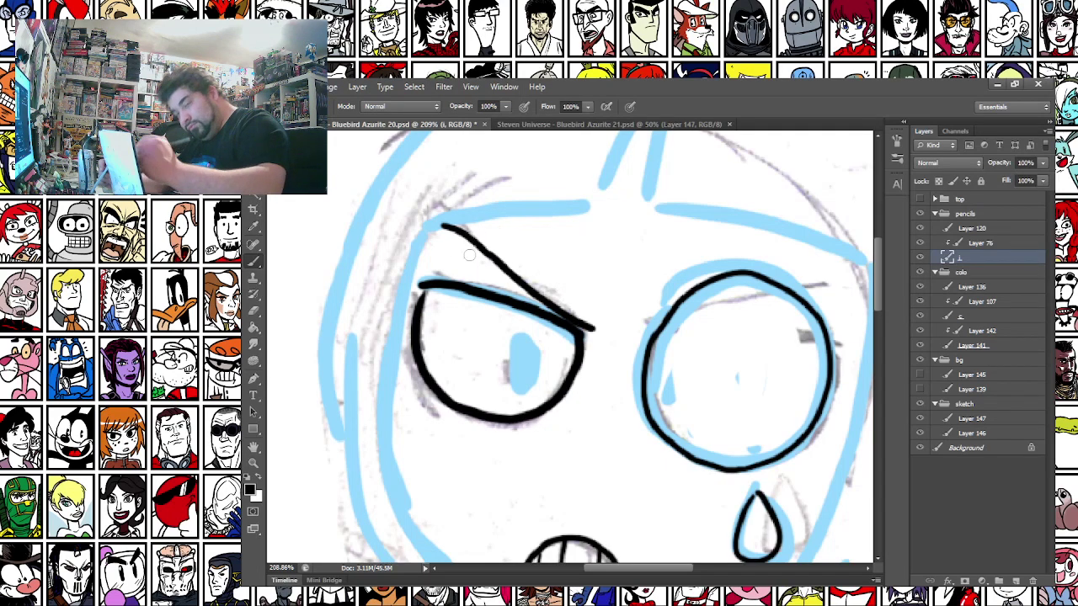
Switch the brush tip and ink the oval pupil and the short crease lines beneath the uncovered eye
{"action": "right_click", "coordinate": [491, 320]}
{"action": "left_click", "coordinate": [609, 454]}
{"action": "left_click_drag", "start_coordinate": [455, 366], "coordinate": [452, 361]}
{"action": "mouse_move", "coordinate": [518, 395]}
{"action": "left_mouse_down"}
{"action": "mouse_move", "coordinate": [532, 334]}
{"action": "mouse_move", "coordinate": [501, 374]}
{"action": "mouse_move", "coordinate": [525, 392]}
{"action": "left_mouse_up"}
{"action": "left_click_drag", "start_coordinate": [426, 409], "coordinate": [430, 431]}
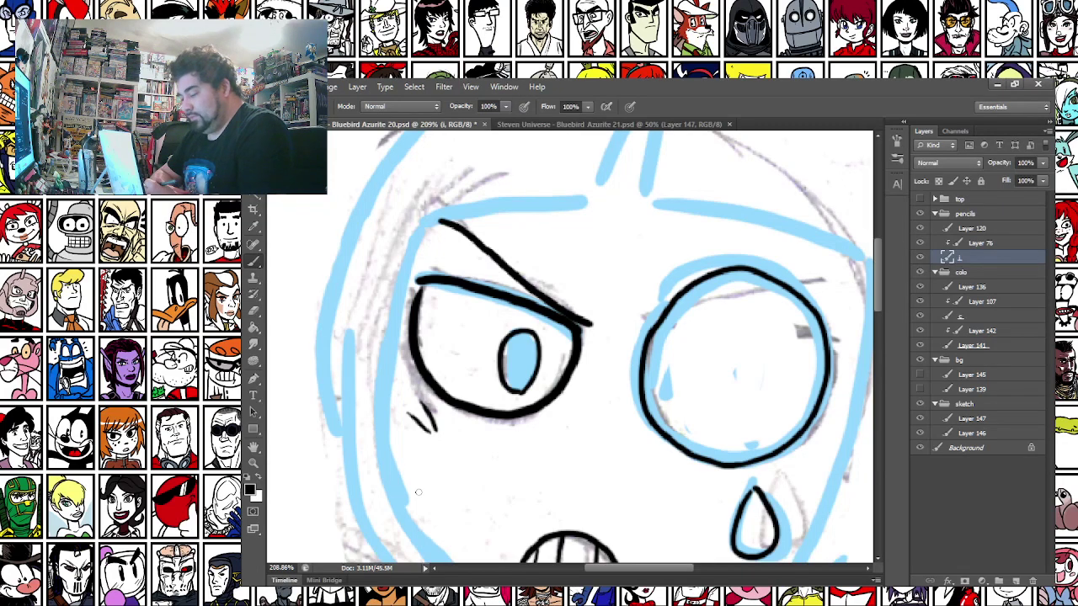
Ink the parted fringe line and both upper sides of the face, redoing the stroke beside the uncovered eye
{"action": "mouse_move", "coordinate": [434, 424]}
{"action": "left_mouse_down"}
{"action": "mouse_move", "coordinate": [380, 305]}
{"action": "mouse_move", "coordinate": [402, 317]}
{"action": "mouse_move", "coordinate": [401, 373]}
{"action": "left_mouse_up"}
{"action": "mouse_move", "coordinate": [369, 227]}
{"action": "left_mouse_down"}
{"action": "mouse_move", "coordinate": [349, 371]}
{"action": "mouse_move", "coordinate": [368, 428]}
{"action": "left_mouse_up"}
{"action": "mouse_move", "coordinate": [338, 341]}
{"action": "left_mouse_down"}
{"action": "mouse_move", "coordinate": [497, 321]}
{"action": "mouse_move", "coordinate": [589, 187]}
{"action": "mouse_move", "coordinate": [563, 323]}
{"action": "mouse_move", "coordinate": [736, 363]}
{"action": "mouse_move", "coordinate": [790, 393]}
{"action": "mouse_move", "coordinate": [734, 258]}
{"action": "mouse_move", "coordinate": [755, 384]}
{"action": "left_mouse_up"}
{"action": "left_click_drag", "start_coordinate": [312, 244], "coordinate": [278, 421]}
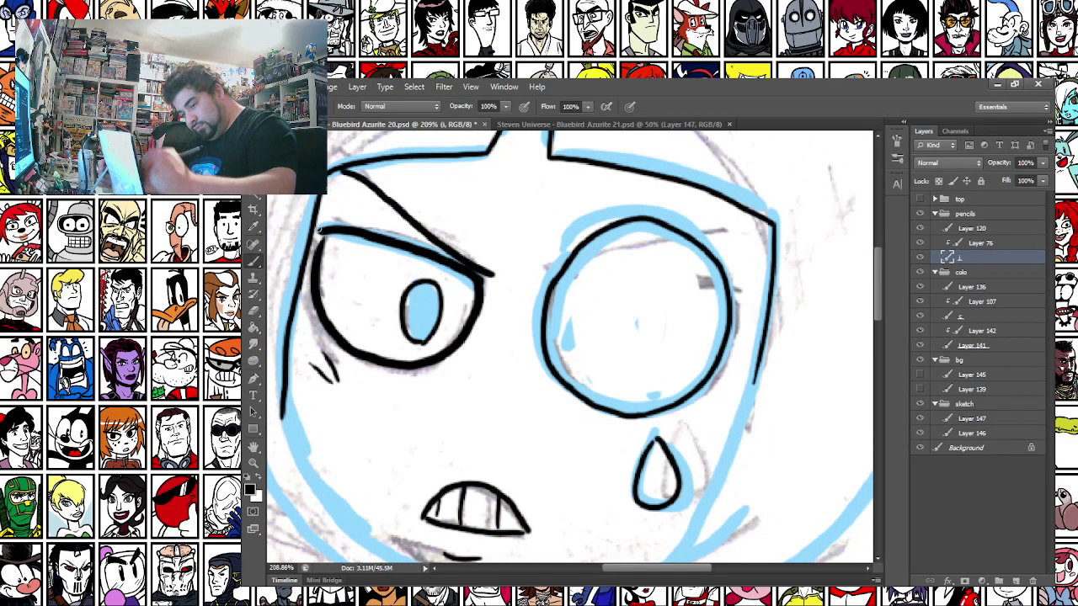
{"action": "key", "text": "ctrl+z"}
{"action": "mouse_move", "coordinate": [305, 244]}
{"action": "left_mouse_down"}
{"action": "mouse_move", "coordinate": [280, 324]}
{"action": "mouse_move", "coordinate": [282, 418]}
{"action": "left_mouse_up"}
Ink the curved jawline beneath the mouth from one side of the face to the other
{"action": "left_click_drag", "start_coordinate": [312, 462], "coordinate": [357, 294]}
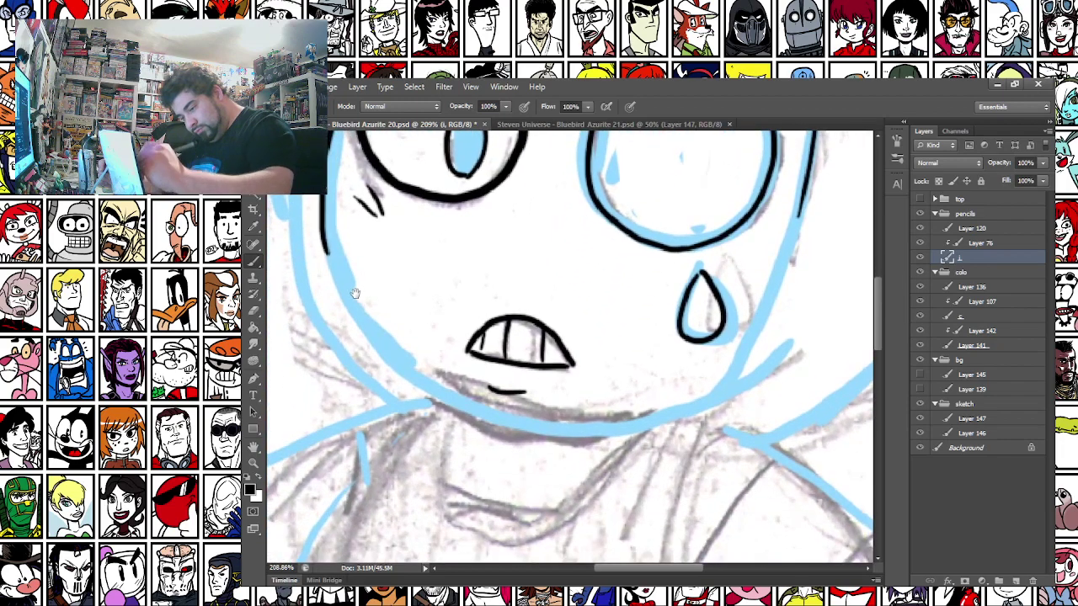
{"action": "mouse_move", "coordinate": [326, 239]}
{"action": "left_mouse_down"}
{"action": "mouse_move", "coordinate": [383, 340]}
{"action": "mouse_move", "coordinate": [498, 413]}
{"action": "mouse_move", "coordinate": [661, 423]}
{"action": "mouse_move", "coordinate": [774, 303]}
{"action": "mouse_move", "coordinate": [786, 153]}
{"action": "left_mouse_up"}
{"action": "left_click_drag", "start_coordinate": [402, 414], "coordinate": [487, 141]}
{"action": "left_click_drag", "start_coordinate": [662, 365], "coordinate": [395, 424]}
Ink the shoulder, inner arm and fingers of the hand on the hip on the monocle side
{"action": "mouse_move", "coordinate": [509, 197]}
{"action": "left_mouse_down"}
{"action": "mouse_move", "coordinate": [708, 318]}
{"action": "mouse_move", "coordinate": [809, 464]}
{"action": "left_mouse_up"}
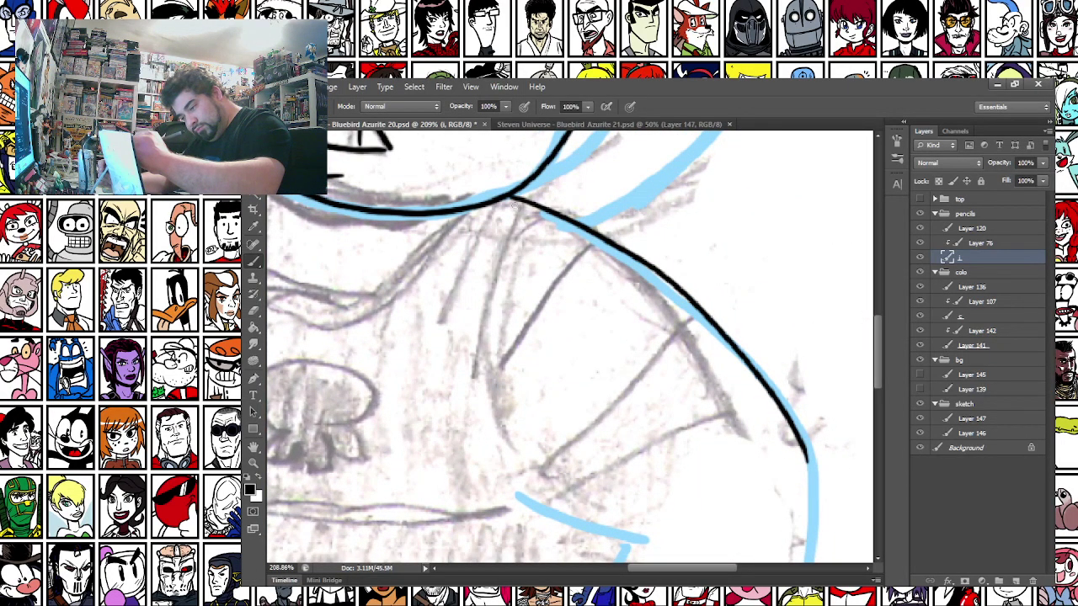
{"action": "mouse_move", "coordinate": [518, 201]}
{"action": "left_mouse_down"}
{"action": "mouse_move", "coordinate": [492, 305]}
{"action": "mouse_move", "coordinate": [503, 449]}
{"action": "mouse_move", "coordinate": [581, 525]}
{"action": "mouse_move", "coordinate": [630, 545]}
{"action": "left_mouse_up"}
{"action": "mouse_move", "coordinate": [581, 512]}
{"action": "left_mouse_down"}
{"action": "mouse_move", "coordinate": [538, 233]}
{"action": "mouse_move", "coordinate": [569, 303]}
{"action": "mouse_move", "coordinate": [492, 319]}
{"action": "mouse_move", "coordinate": [469, 338]}
{"action": "mouse_move", "coordinate": [472, 357]}
{"action": "mouse_move", "coordinate": [536, 370]}
{"action": "mouse_move", "coordinate": [461, 396]}
{"action": "mouse_move", "coordinate": [492, 431]}
{"action": "left_mouse_up"}
{"action": "mouse_move", "coordinate": [560, 411]}
{"action": "left_mouse_down"}
{"action": "mouse_move", "coordinate": [488, 434]}
{"action": "mouse_move", "coordinate": [505, 480]}
{"action": "mouse_move", "coordinate": [585, 439]}
{"action": "mouse_move", "coordinate": [552, 512]}
{"action": "mouse_move", "coordinate": [628, 476]}
{"action": "mouse_move", "coordinate": [667, 423]}
{"action": "left_mouse_up"}
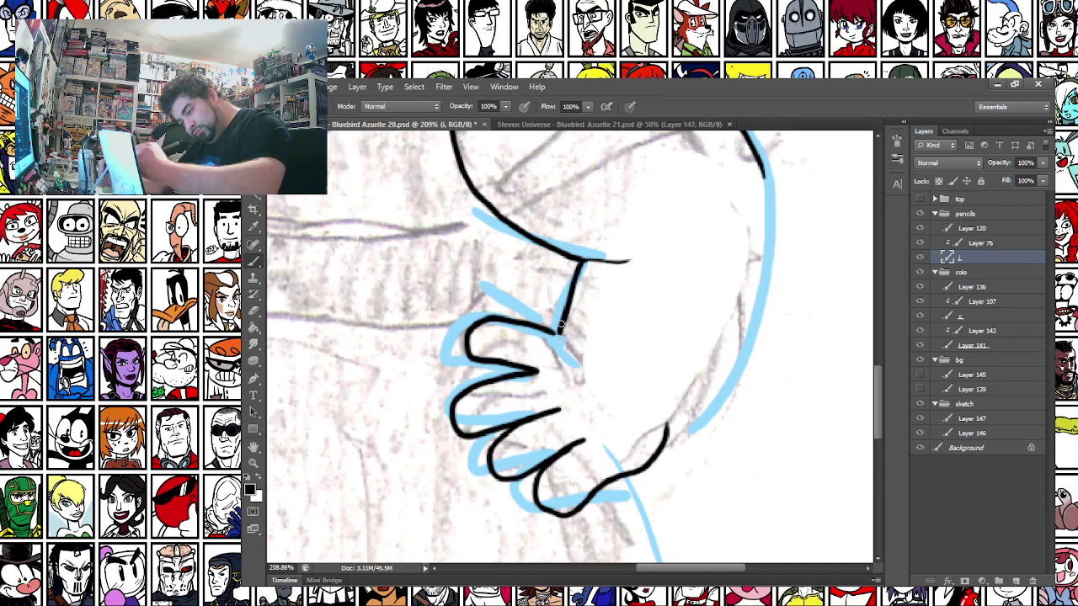
{"action": "left_click_drag", "start_coordinate": [562, 325], "coordinate": [526, 321]}
{"action": "left_click_drag", "start_coordinate": [557, 264], "coordinate": [518, 358]}
Finish inking the monocle-side arm and ink the outer contour of the bobbed hair around the head
{"action": "mouse_move", "coordinate": [714, 264]}
{"action": "left_mouse_down"}
{"action": "mouse_move", "coordinate": [714, 395]}
{"action": "mouse_move", "coordinate": [669, 470]}
{"action": "mouse_move", "coordinate": [624, 516]}
{"action": "left_mouse_up"}
{"action": "left_click_drag", "start_coordinate": [419, 295], "coordinate": [705, 366]}
{"action": "left_click_drag", "start_coordinate": [413, 152], "coordinate": [458, 561]}
{"action": "left_click_drag", "start_coordinate": [522, 253], "coordinate": [436, 452]}
{"action": "mouse_move", "coordinate": [333, 403]}
{"action": "left_mouse_down"}
{"action": "mouse_move", "coordinate": [468, 258]}
{"action": "mouse_move", "coordinate": [588, 214]}
{"action": "mouse_move", "coordinate": [727, 209]}
{"action": "mouse_move", "coordinate": [830, 262]}
{"action": "left_mouse_up"}
{"action": "left_click_drag", "start_coordinate": [723, 289], "coordinate": [414, 242]}
{"action": "mouse_move", "coordinate": [461, 171]}
{"action": "left_mouse_down"}
{"action": "mouse_move", "coordinate": [623, 289]}
{"action": "mouse_move", "coordinate": [691, 465]}
{"action": "mouse_move", "coordinate": [633, 225]}
{"action": "left_mouse_up"}
{"action": "mouse_move", "coordinate": [681, 160]}
{"action": "left_mouse_down"}
{"action": "mouse_move", "coordinate": [679, 229]}
{"action": "mouse_move", "coordinate": [639, 330]}
{"action": "mouse_move", "coordinate": [567, 444]}
{"action": "mouse_move", "coordinate": [491, 524]}
{"action": "mouse_move", "coordinate": [450, 543]}
{"action": "left_mouse_up"}
{"action": "left_click_drag", "start_coordinate": [439, 427], "coordinate": [779, 342]}
{"action": "mouse_move", "coordinate": [421, 194]}
{"action": "left_mouse_down"}
{"action": "mouse_move", "coordinate": [572, 418]}
{"action": "mouse_move", "coordinate": [601, 491]}
{"action": "left_mouse_up"}
{"action": "mouse_move", "coordinate": [525, 241]}
{"action": "left_mouse_down"}
{"action": "mouse_move", "coordinate": [475, 357]}
{"action": "mouse_move", "coordinate": [465, 487]}
{"action": "left_mouse_up"}
Ink the rounded side of the chest and the outline of the waistband, redrawing its upper edge
{"action": "mouse_move", "coordinate": [464, 486]}
{"action": "left_mouse_down"}
{"action": "mouse_move", "coordinate": [469, 221]}
{"action": "mouse_move", "coordinate": [469, 258]}
{"action": "mouse_move", "coordinate": [549, 419]}
{"action": "mouse_move", "coordinate": [587, 447]}
{"action": "left_mouse_up"}
{"action": "mouse_move", "coordinate": [453, 557]}
{"action": "left_mouse_down"}
{"action": "mouse_move", "coordinate": [459, 356]}
{"action": "mouse_move", "coordinate": [358, 256]}
{"action": "mouse_move", "coordinate": [346, 295]}
{"action": "left_mouse_up"}
{"action": "mouse_move", "coordinate": [529, 165]}
{"action": "left_mouse_down"}
{"action": "mouse_move", "coordinate": [413, 295]}
{"action": "mouse_move", "coordinate": [388, 388]}
{"action": "mouse_move", "coordinate": [427, 459]}
{"action": "mouse_move", "coordinate": [461, 495]}
{"action": "left_mouse_up"}
{"action": "key", "text": "ctrl+z"}
{"action": "mouse_move", "coordinate": [532, 171]}
{"action": "left_mouse_down"}
{"action": "mouse_move", "coordinate": [454, 225]}
{"action": "mouse_move", "coordinate": [393, 421]}
{"action": "mouse_move", "coordinate": [465, 492]}
{"action": "mouse_move", "coordinate": [451, 334]}
{"action": "mouse_move", "coordinate": [431, 268]}
{"action": "mouse_move", "coordinate": [408, 354]}
{"action": "mouse_move", "coordinate": [573, 394]}
{"action": "mouse_move", "coordinate": [734, 391]}
{"action": "left_mouse_up"}
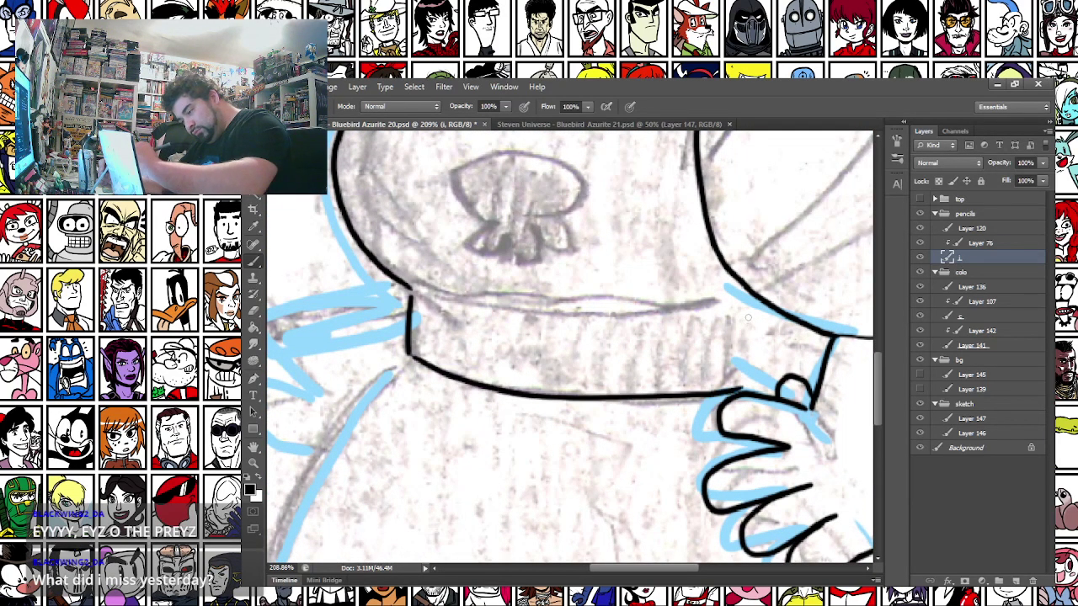
{"action": "left_click_drag", "start_coordinate": [755, 317], "coordinate": [749, 393]}
{"action": "mouse_move", "coordinate": [409, 289]}
{"action": "left_mouse_down"}
{"action": "mouse_move", "coordinate": [521, 319]}
{"action": "mouse_move", "coordinate": [711, 320]}
{"action": "mouse_move", "coordinate": [766, 307]}
{"action": "left_mouse_up"}
{"action": "key", "text": "ctrl+z"}
{"action": "mouse_move", "coordinate": [411, 291]}
{"action": "left_mouse_down"}
{"action": "mouse_move", "coordinate": [480, 312]}
{"action": "mouse_move", "coordinate": [594, 319]}
{"action": "mouse_move", "coordinate": [756, 308]}
{"action": "left_mouse_up"}
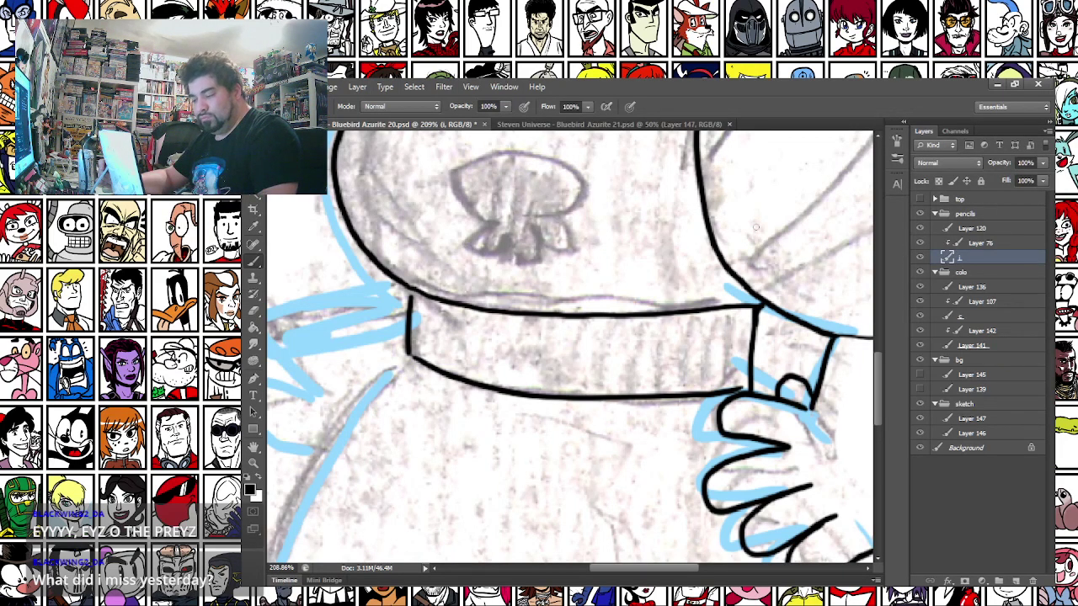
Ink the other bent arm from the shoulder down to its cuff at the waist, redoing the shoulder stroke
{"action": "left_click_drag", "start_coordinate": [756, 228], "coordinate": [701, 232]}
{"action": "scroll", "coordinate": [261, 539], "scroll_direction": "down", "scroll_amount": 2}
{"action": "scroll", "coordinate": [342, 442], "scroll_direction": "down", "scroll_amount": 5}
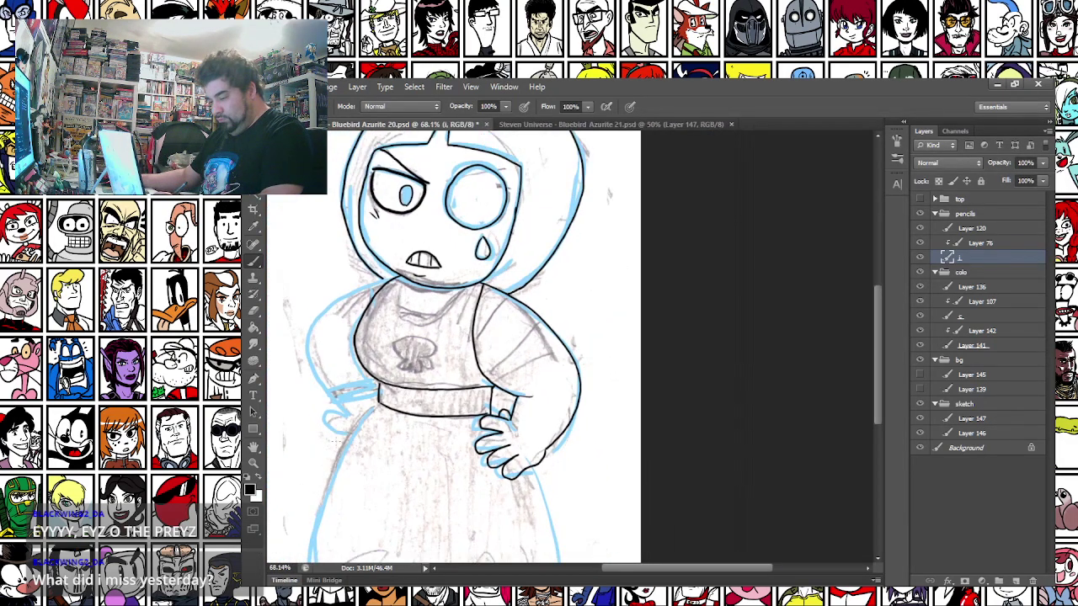
{"action": "scroll", "coordinate": [330, 442], "scroll_direction": "up", "scroll_amount": 8}
{"action": "left_click_drag", "start_coordinate": [375, 321], "coordinate": [534, 457]}
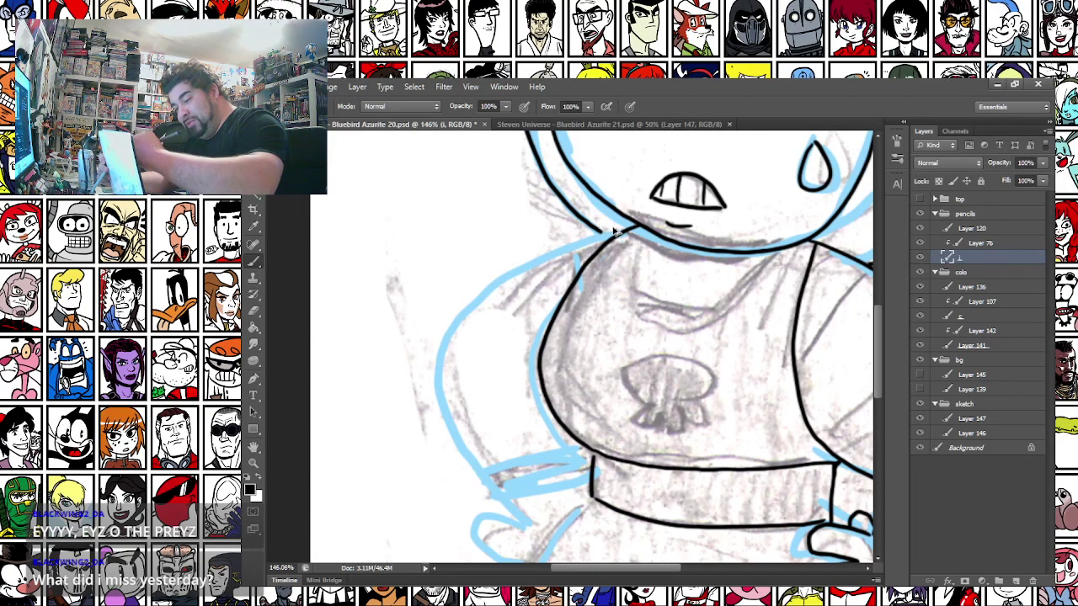
{"action": "left_click_drag", "start_coordinate": [634, 226], "coordinate": [523, 255]}
{"action": "key", "text": "ctrl+z"}
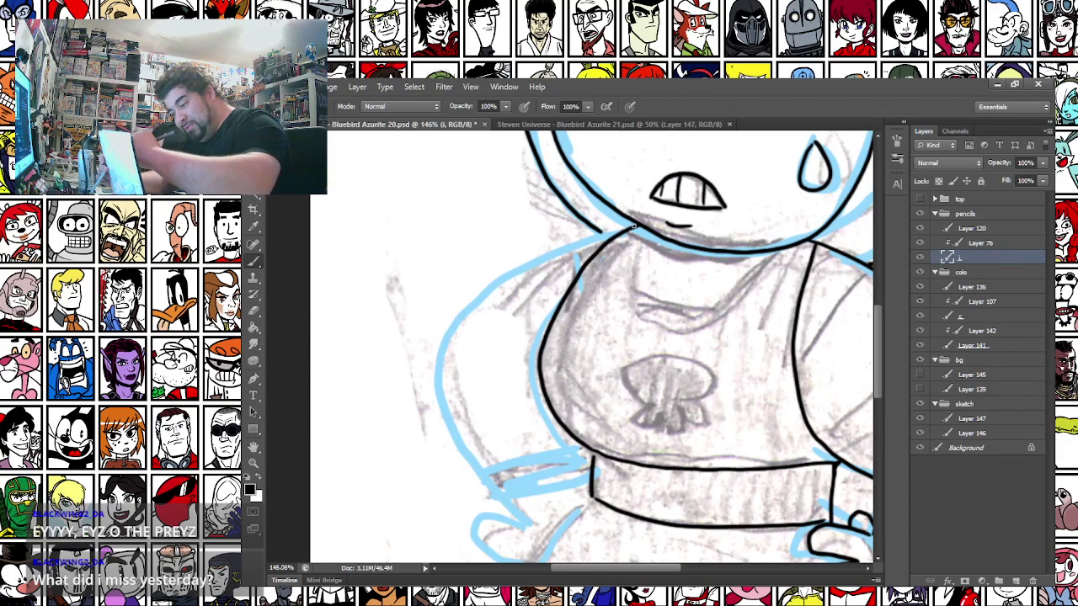
{"action": "left_click_drag", "start_coordinate": [615, 229], "coordinate": [514, 272]}
{"action": "key", "text": "ctrl+z"}
{"action": "mouse_move", "coordinate": [618, 227]}
{"action": "left_mouse_down"}
{"action": "mouse_move", "coordinate": [507, 271]}
{"action": "mouse_move", "coordinate": [443, 399]}
{"action": "mouse_move", "coordinate": [496, 482]}
{"action": "mouse_move", "coordinate": [470, 423]}
{"action": "mouse_move", "coordinate": [445, 278]}
{"action": "mouse_move", "coordinate": [473, 307]}
{"action": "mouse_move", "coordinate": [515, 308]}
{"action": "mouse_move", "coordinate": [558, 276]}
{"action": "left_mouse_up"}
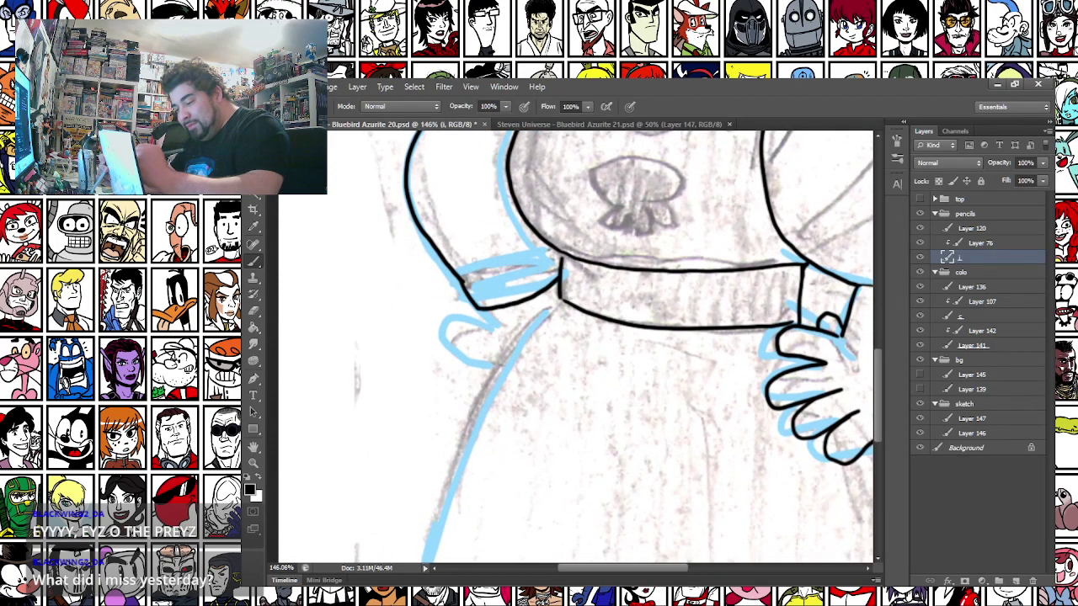
{"action": "left_click_drag", "start_coordinate": [462, 279], "coordinate": [549, 244]}
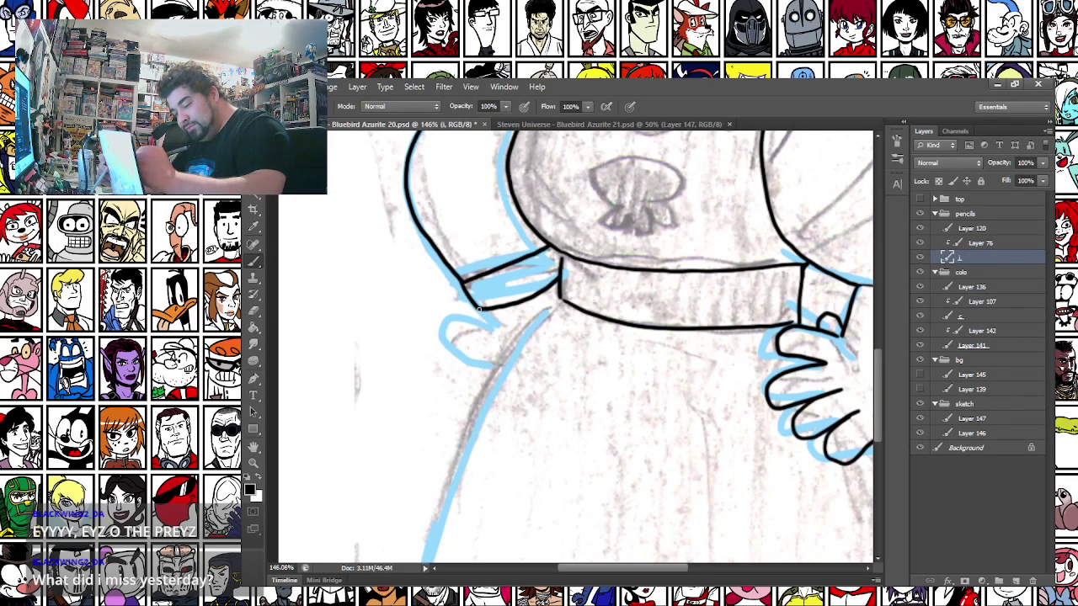
Ink the second hand on the hip, then both sides of the skirt and its jagged, torn hem
{"action": "mouse_move", "coordinate": [506, 341]}
{"action": "left_mouse_down"}
{"action": "mouse_move", "coordinate": [467, 329]}
{"action": "mouse_move", "coordinate": [472, 361]}
{"action": "mouse_move", "coordinate": [502, 366]}
{"action": "left_mouse_up"}
{"action": "scroll", "coordinate": [530, 347], "scroll_direction": "down", "scroll_amount": 3}
{"action": "mouse_move", "coordinate": [540, 148]}
{"action": "left_mouse_down"}
{"action": "mouse_move", "coordinate": [451, 290]}
{"action": "mouse_move", "coordinate": [404, 509]}
{"action": "mouse_move", "coordinate": [544, 480]}
{"action": "mouse_move", "coordinate": [532, 509]}
{"action": "mouse_move", "coordinate": [623, 505]}
{"action": "mouse_move", "coordinate": [662, 521]}
{"action": "mouse_move", "coordinate": [733, 502]}
{"action": "mouse_move", "coordinate": [775, 462]}
{"action": "mouse_move", "coordinate": [779, 503]}
{"action": "mouse_move", "coordinate": [814, 511]}
{"action": "mouse_move", "coordinate": [615, 455]}
{"action": "left_mouse_up"}
{"action": "left_click_drag", "start_coordinate": [658, 486], "coordinate": [752, 475]}
{"action": "mouse_move", "coordinate": [687, 259]}
{"action": "left_mouse_down"}
{"action": "mouse_move", "coordinate": [722, 336]}
{"action": "mouse_move", "coordinate": [753, 475]}
{"action": "left_mouse_up"}
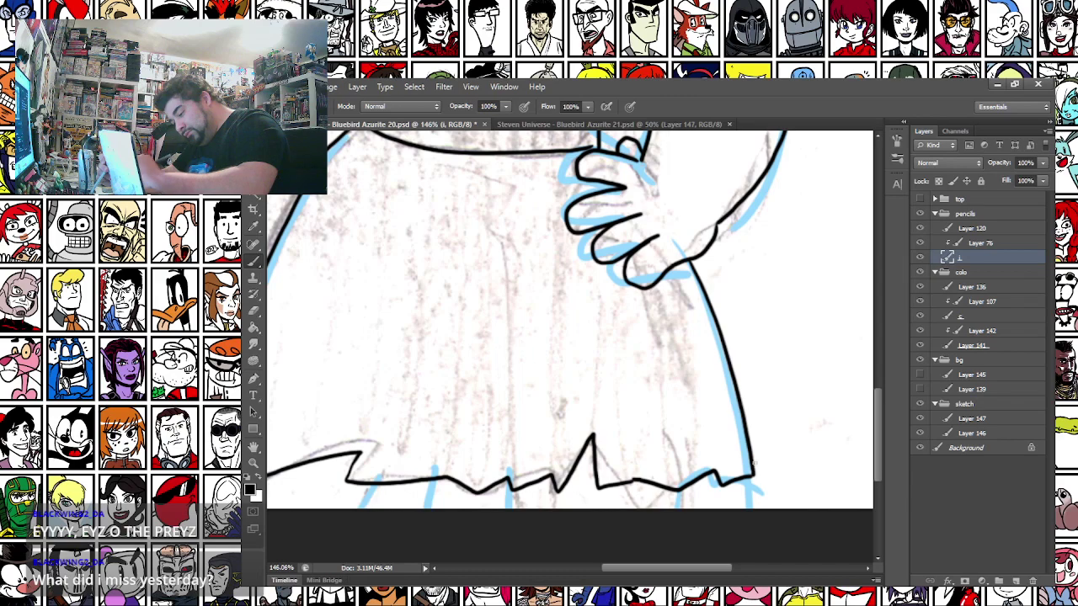
{"action": "left_click_drag", "start_coordinate": [399, 411], "coordinate": [479, 357]}
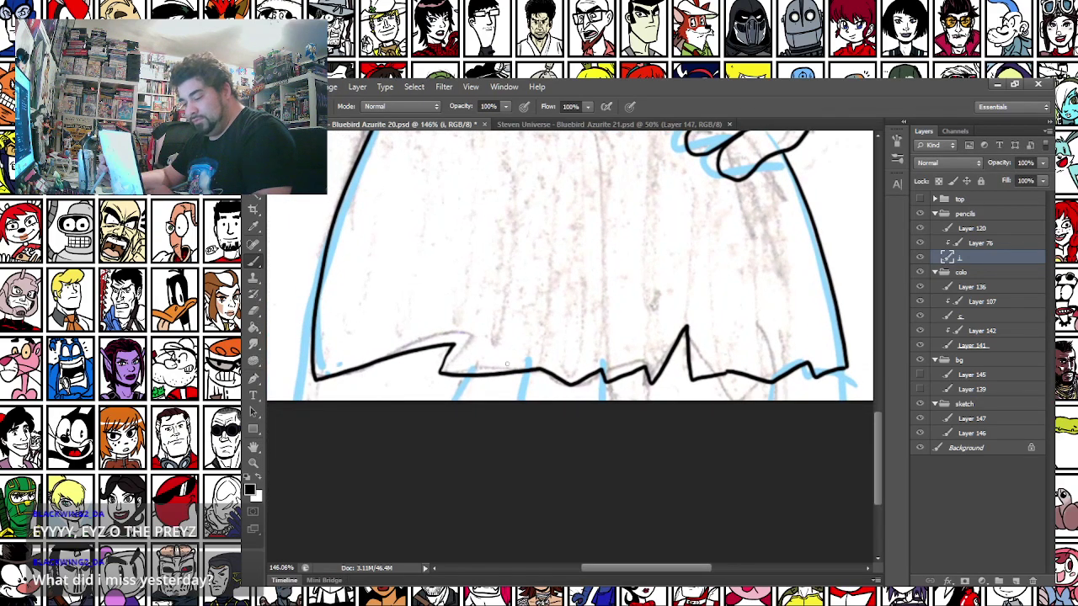
Ink the short leg lines showing below the torn skirt hem, down to the bottom edge of the canvas
{"action": "left_click_drag", "start_coordinate": [330, 381], "coordinate": [330, 401]}
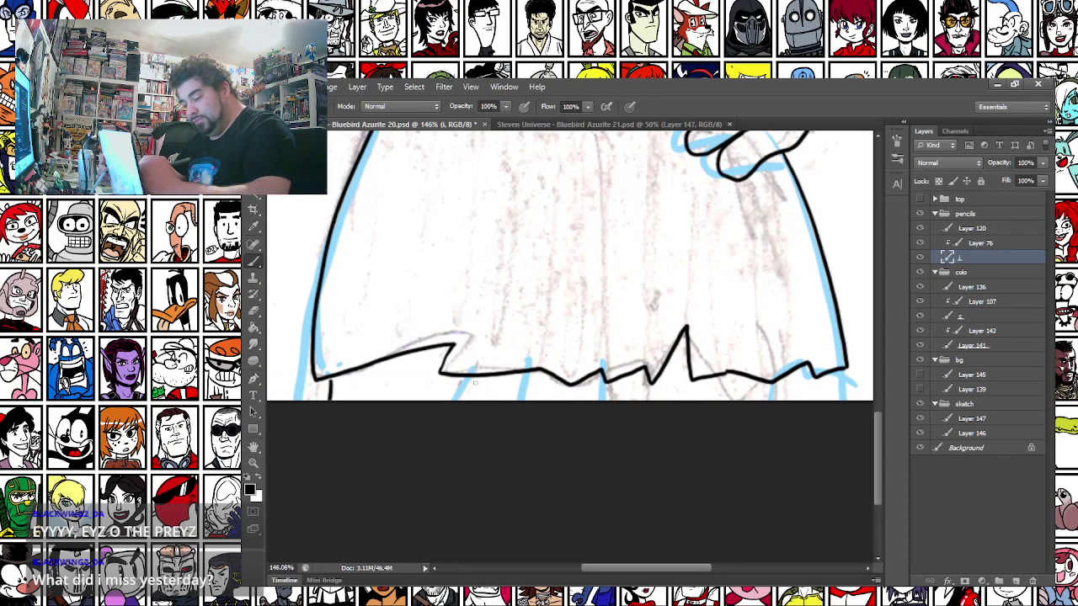
{"action": "mouse_move", "coordinate": [378, 258]}
{"action": "left_mouse_down"}
{"action": "mouse_move", "coordinate": [388, 443]}
{"action": "mouse_move", "coordinate": [399, 295]}
{"action": "left_mouse_up"}
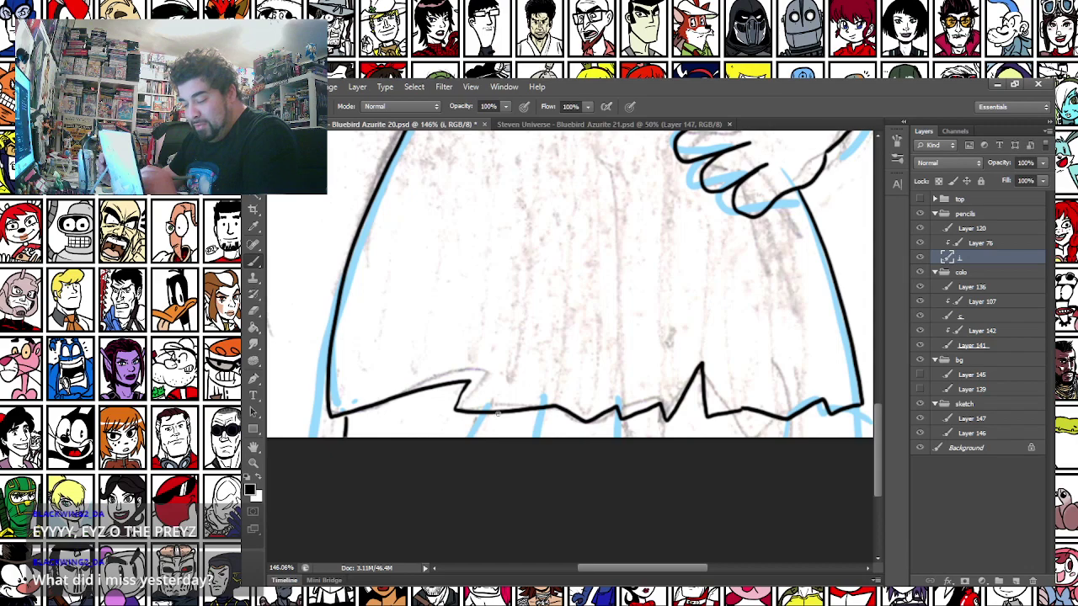
{"action": "left_click_drag", "start_coordinate": [685, 439], "coordinate": [637, 433]}
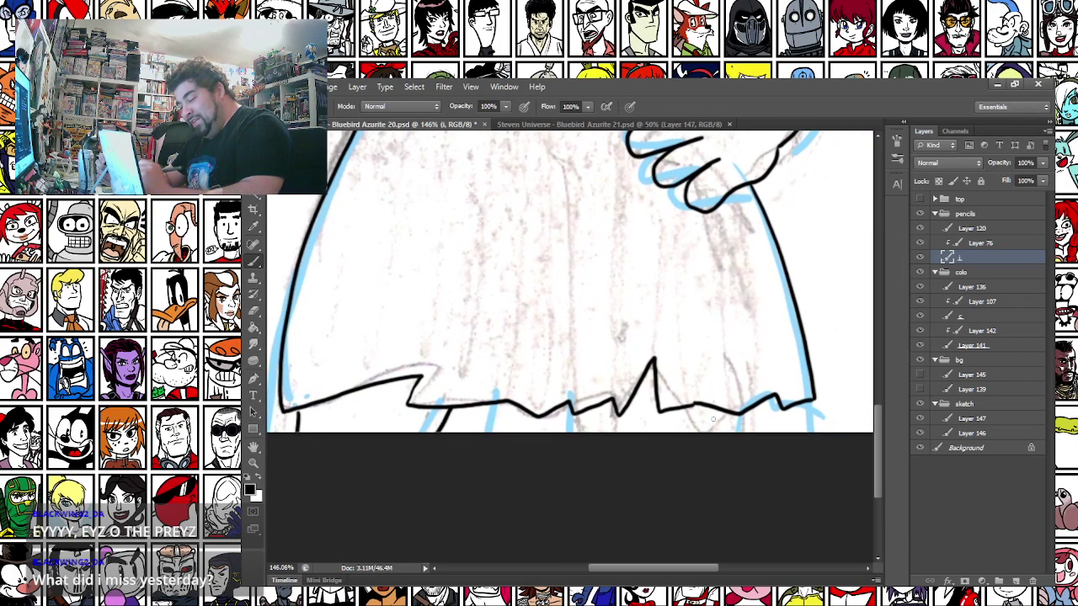
{"action": "left_click_drag", "start_coordinate": [744, 411], "coordinate": [745, 442]}
{"action": "left_click_drag", "start_coordinate": [579, 412], "coordinate": [582, 440]}
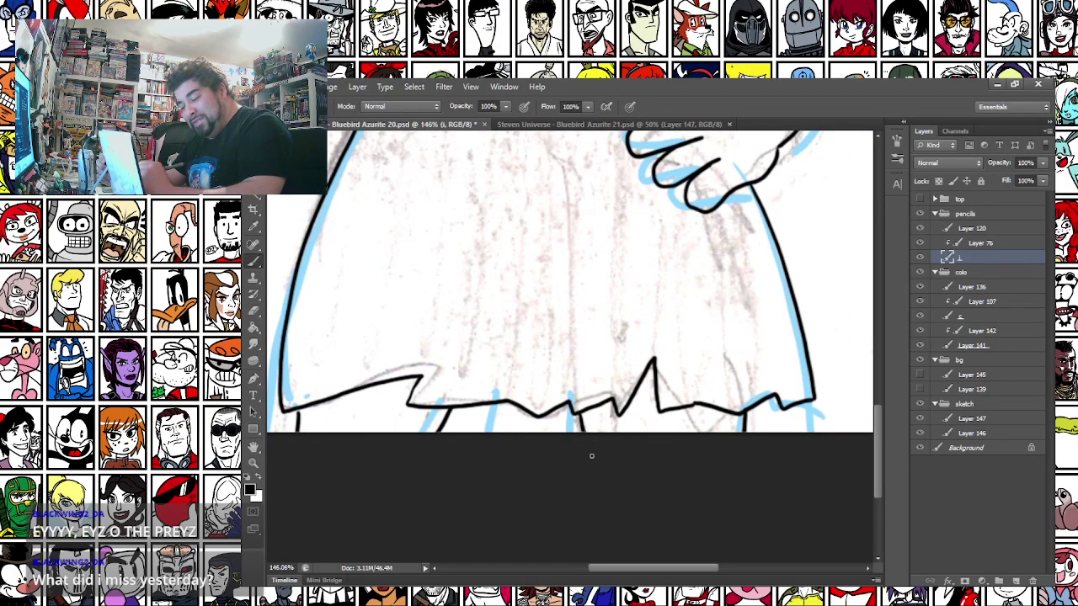
Ink the fold lines on the skirt running down from the waistband
{"action": "left_click_drag", "start_coordinate": [363, 234], "coordinate": [371, 402]}
{"action": "left_click_drag", "start_coordinate": [454, 261], "coordinate": [459, 333]}
{"action": "left_click_drag", "start_coordinate": [666, 295], "coordinate": [536, 414]}
{"action": "left_click_drag", "start_coordinate": [627, 373], "coordinate": [607, 398]}
{"action": "left_click_drag", "start_coordinate": [397, 272], "coordinate": [386, 539]}
{"action": "mouse_move", "coordinate": [417, 375]}
{"action": "left_mouse_down"}
{"action": "mouse_move", "coordinate": [399, 307]}
{"action": "mouse_move", "coordinate": [406, 316]}
{"action": "left_mouse_up"}
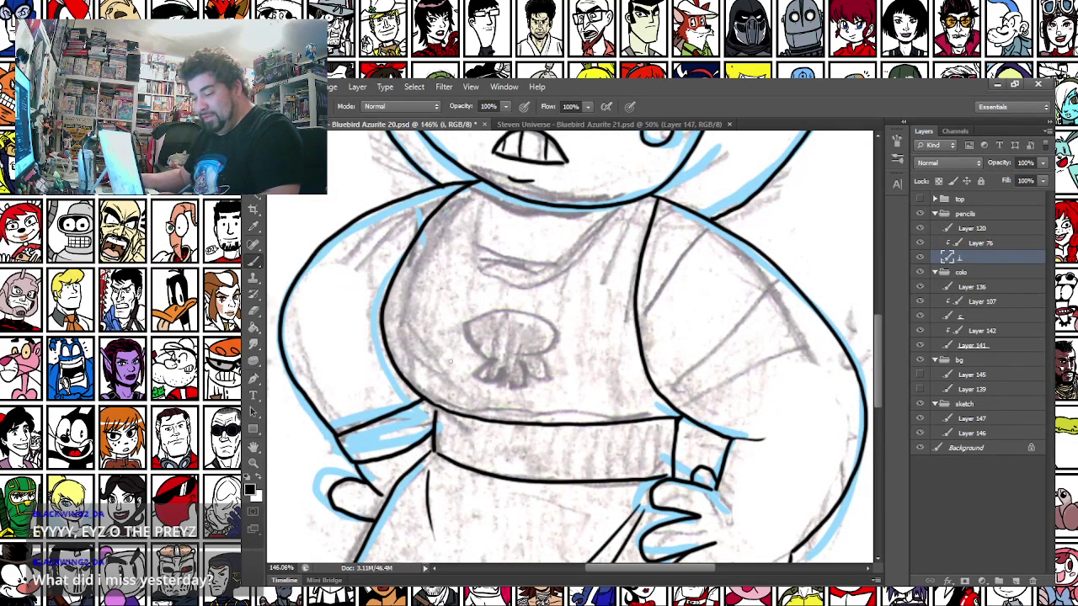
Ink the round studs on the wristband and the skull emblem on the chest, including its eye sockets and teeth
{"action": "scroll", "coordinate": [450, 361], "scroll_direction": "up", "scroll_amount": 1}
{"action": "mouse_move", "coordinate": [370, 457]}
{"action": "left_mouse_down"}
{"action": "mouse_move", "coordinate": [446, 385]}
{"action": "mouse_move", "coordinate": [410, 400]}
{"action": "left_mouse_up"}
{"action": "left_click_drag", "start_coordinate": [470, 358], "coordinate": [507, 358]}
{"action": "mouse_move", "coordinate": [553, 324]}
{"action": "left_mouse_down"}
{"action": "mouse_move", "coordinate": [419, 303]}
{"action": "mouse_move", "coordinate": [487, 408]}
{"action": "mouse_move", "coordinate": [483, 352]}
{"action": "mouse_move", "coordinate": [588, 357]}
{"action": "mouse_move", "coordinate": [574, 413]}
{"action": "left_mouse_up"}
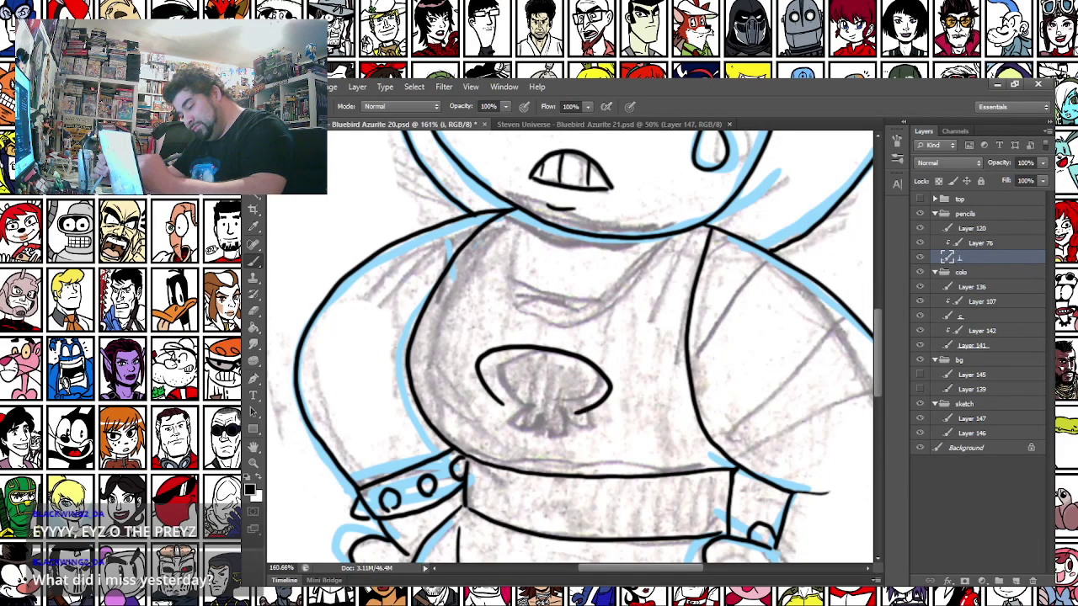
{"action": "mouse_move", "coordinate": [504, 406]}
{"action": "left_mouse_down"}
{"action": "mouse_move", "coordinate": [514, 437]}
{"action": "mouse_move", "coordinate": [529, 426]}
{"action": "mouse_move", "coordinate": [593, 443]}
{"action": "left_mouse_up"}
{"action": "mouse_move", "coordinate": [533, 408]}
{"action": "left_mouse_down"}
{"action": "mouse_move", "coordinate": [508, 381]}
{"action": "mouse_move", "coordinate": [522, 410]}
{"action": "mouse_move", "coordinate": [568, 382]}
{"action": "mouse_move", "coordinate": [558, 414]}
{"action": "left_mouse_up"}
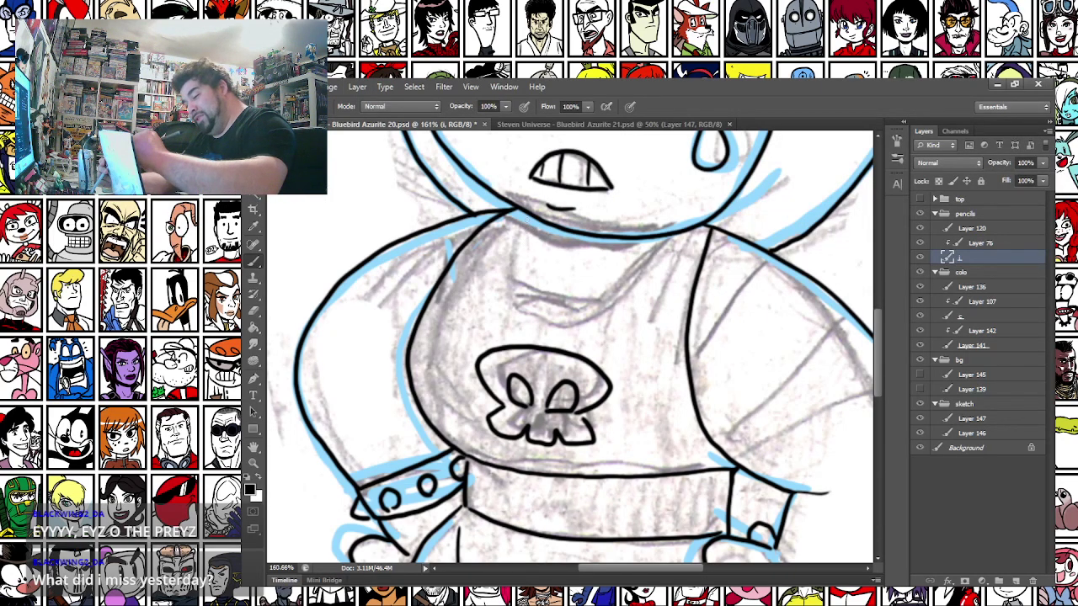
Ink the scooped neckline of the top, redoing the curve until it fits, and the small pointed fold beneath it
{"action": "mouse_move", "coordinate": [525, 220]}
{"action": "left_mouse_down"}
{"action": "mouse_move", "coordinate": [519, 297]}
{"action": "mouse_move", "coordinate": [551, 317]}
{"action": "mouse_move", "coordinate": [585, 319]}
{"action": "mouse_move", "coordinate": [671, 232]}
{"action": "left_mouse_up"}
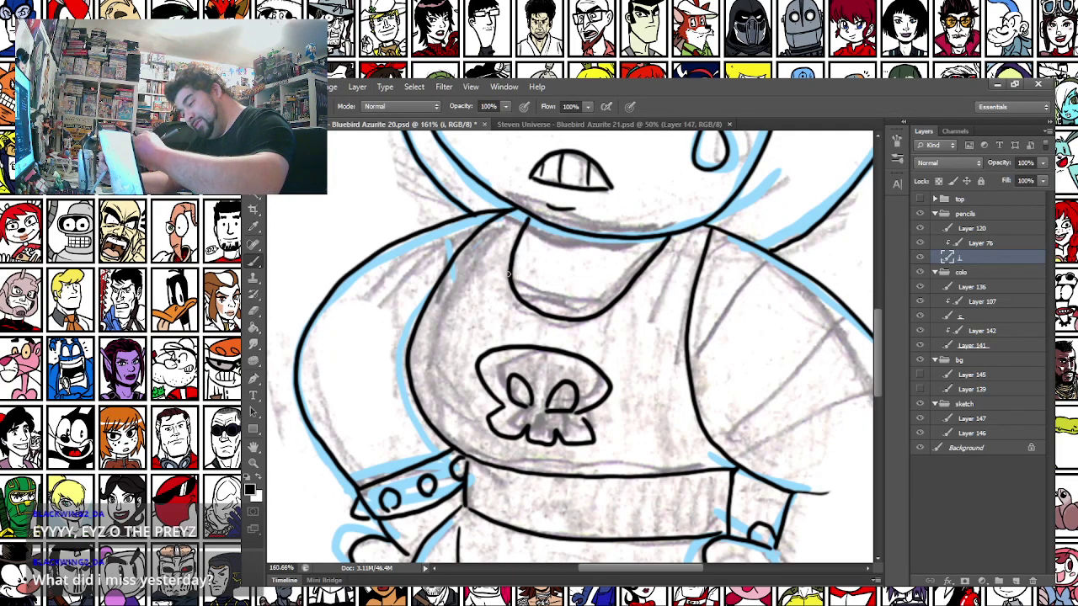
{"action": "key", "text": "ctrl+z"}
{"action": "mouse_move", "coordinate": [526, 215]}
{"action": "left_mouse_down"}
{"action": "mouse_move", "coordinate": [511, 268]}
{"action": "mouse_move", "coordinate": [576, 301]}
{"action": "mouse_move", "coordinate": [609, 289]}
{"action": "mouse_move", "coordinate": [666, 234]}
{"action": "left_mouse_up"}
{"action": "key", "text": "ctrl+z"}
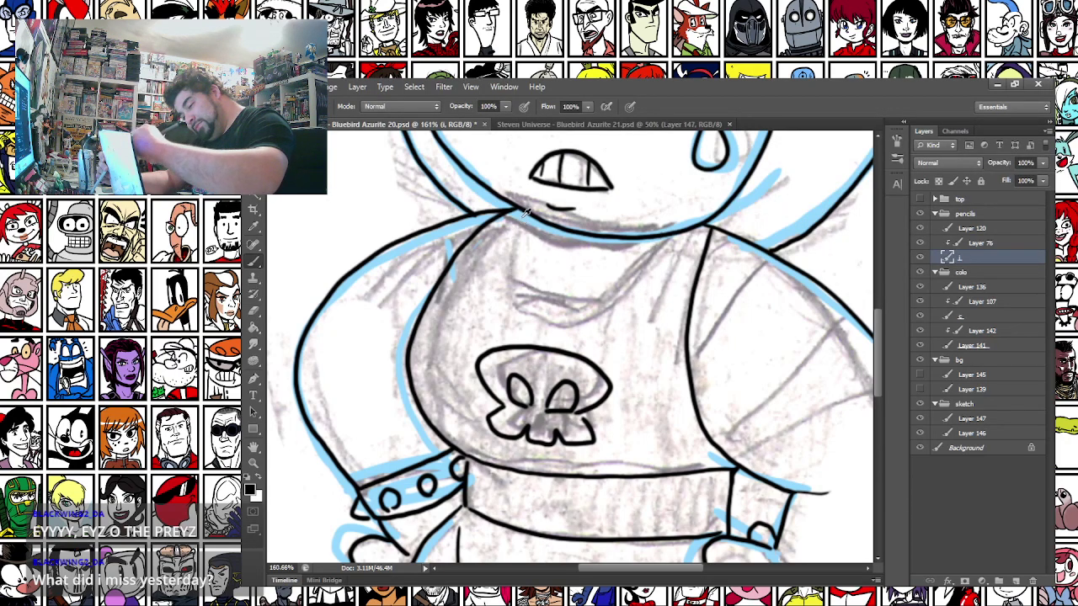
{"action": "mouse_move", "coordinate": [532, 217]}
{"action": "left_mouse_down"}
{"action": "mouse_move", "coordinate": [535, 286]}
{"action": "mouse_move", "coordinate": [581, 299]}
{"action": "mouse_move", "coordinate": [614, 293]}
{"action": "mouse_move", "coordinate": [678, 236]}
{"action": "left_mouse_up"}
{"action": "left_click_drag", "start_coordinate": [514, 286], "coordinate": [591, 312]}
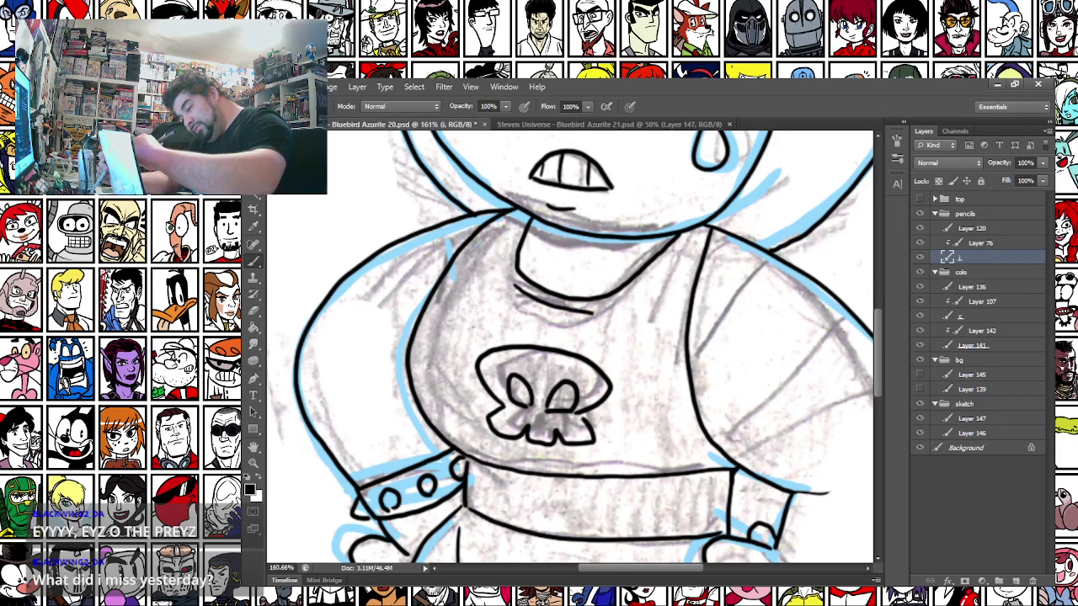
{"action": "mouse_move", "coordinate": [514, 287]}
{"action": "left_mouse_down"}
{"action": "mouse_move", "coordinate": [549, 319]}
{"action": "mouse_move", "coordinate": [597, 315]}
{"action": "left_mouse_up"}
{"action": "key", "text": "ctrl+z"}
{"action": "mouse_move", "coordinate": [512, 292]}
{"action": "left_mouse_down"}
{"action": "mouse_move", "coordinate": [565, 325]}
{"action": "mouse_move", "coordinate": [600, 313]}
{"action": "left_mouse_up"}
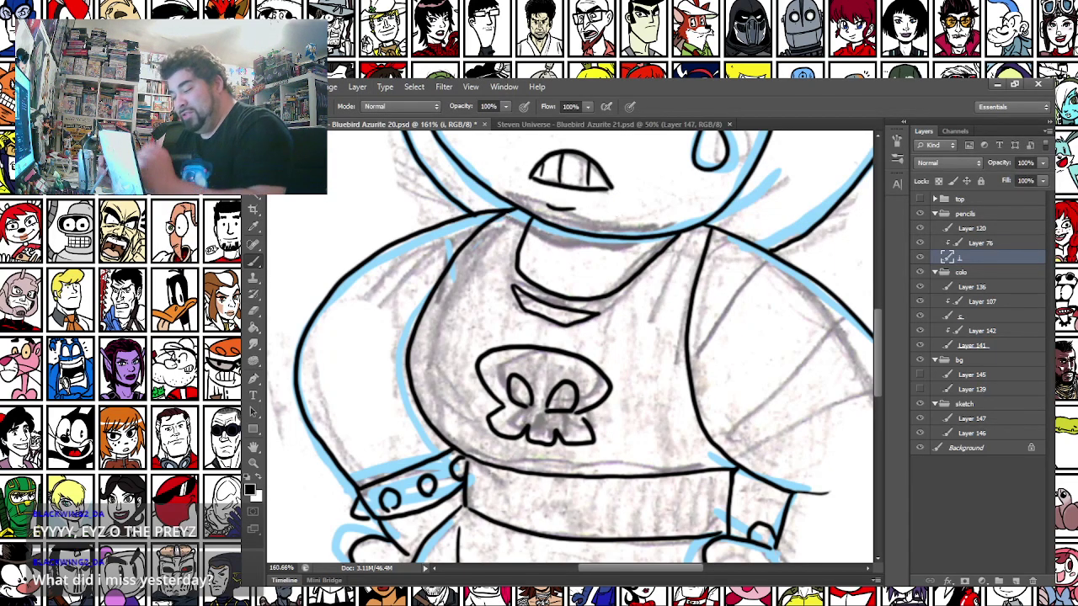
Fill the shadow under the chin with solid black using a larger brush, then restore the thin inking brush
{"action": "right_click", "coordinate": [541, 186]}
{"action": "left_click", "coordinate": [623, 344]}
{"action": "mouse_move", "coordinate": [541, 227]}
{"action": "left_mouse_down"}
{"action": "mouse_move", "coordinate": [414, 243]}
{"action": "mouse_move", "coordinate": [448, 261]}
{"action": "mouse_move", "coordinate": [541, 254]}
{"action": "left_mouse_up"}
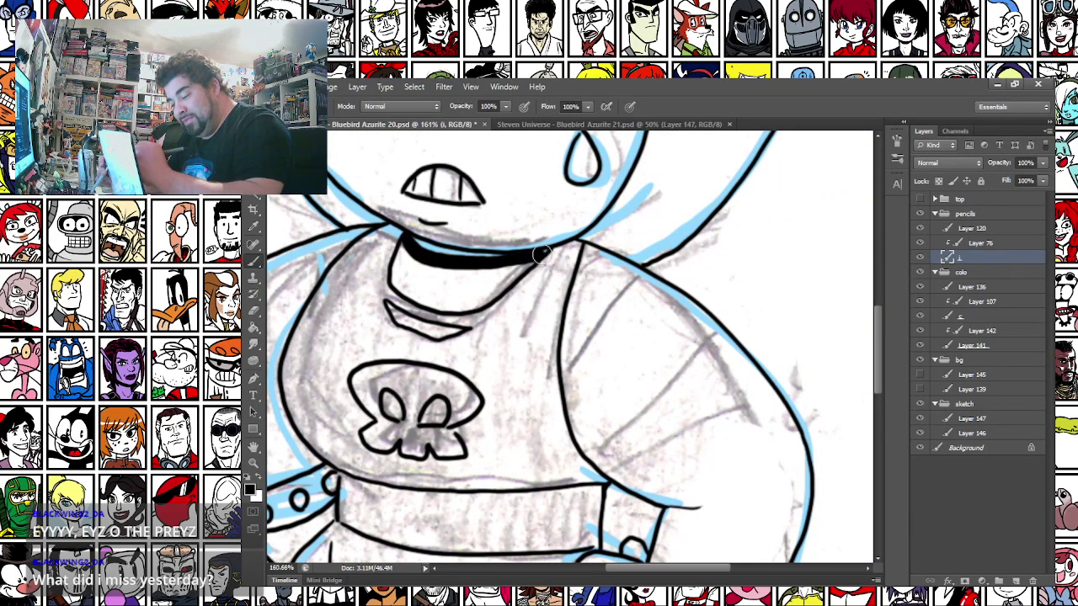
{"action": "left_click_drag", "start_coordinate": [408, 242], "coordinate": [527, 255]}
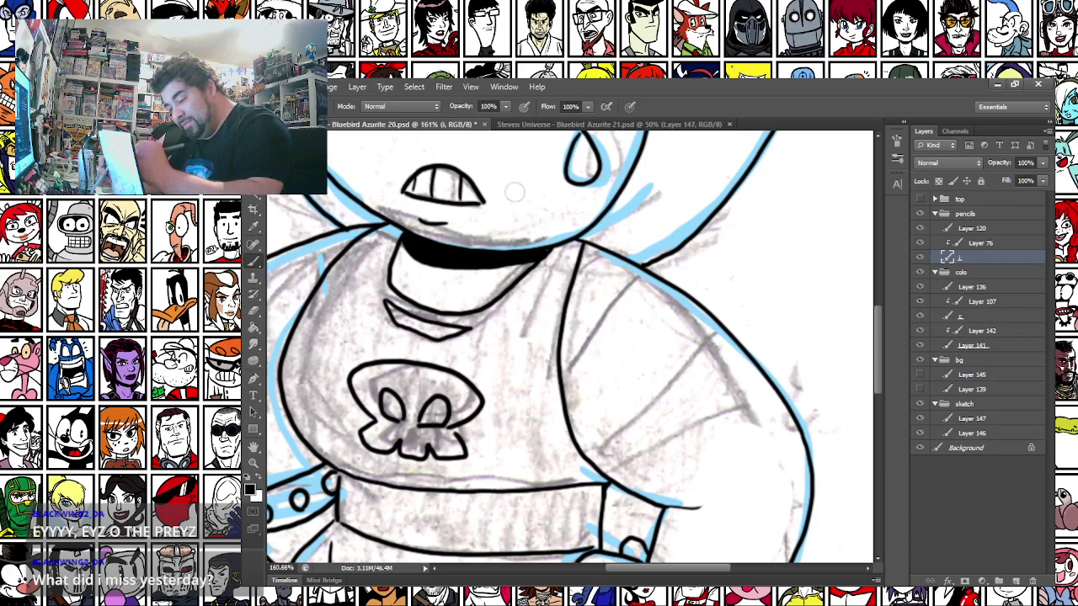
{"action": "right_click", "coordinate": [487, 219]}
{"action": "left_click", "coordinate": [595, 362]}
{"action": "left_click", "coordinate": [432, 262]}
Redraw the inner edge of the striped-sleeve arm, erase the overlapping line, and extend the line beside the waistband up to it
{"action": "mouse_move", "coordinate": [535, 388]}
{"action": "left_mouse_down"}
{"action": "mouse_move", "coordinate": [456, 311]}
{"action": "mouse_move", "coordinate": [584, 432]}
{"action": "left_mouse_up"}
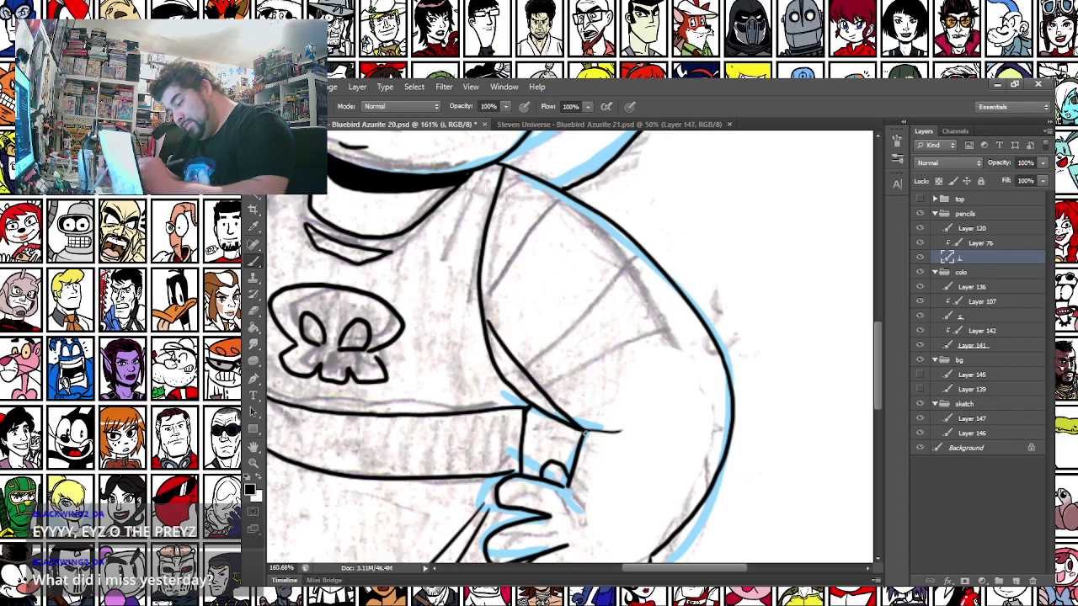
{"action": "key", "text": "ctrl+z"}
{"action": "mouse_move", "coordinate": [468, 328]}
{"action": "left_mouse_down"}
{"action": "mouse_move", "coordinate": [503, 371]}
{"action": "mouse_move", "coordinate": [593, 421]}
{"action": "left_mouse_up"}
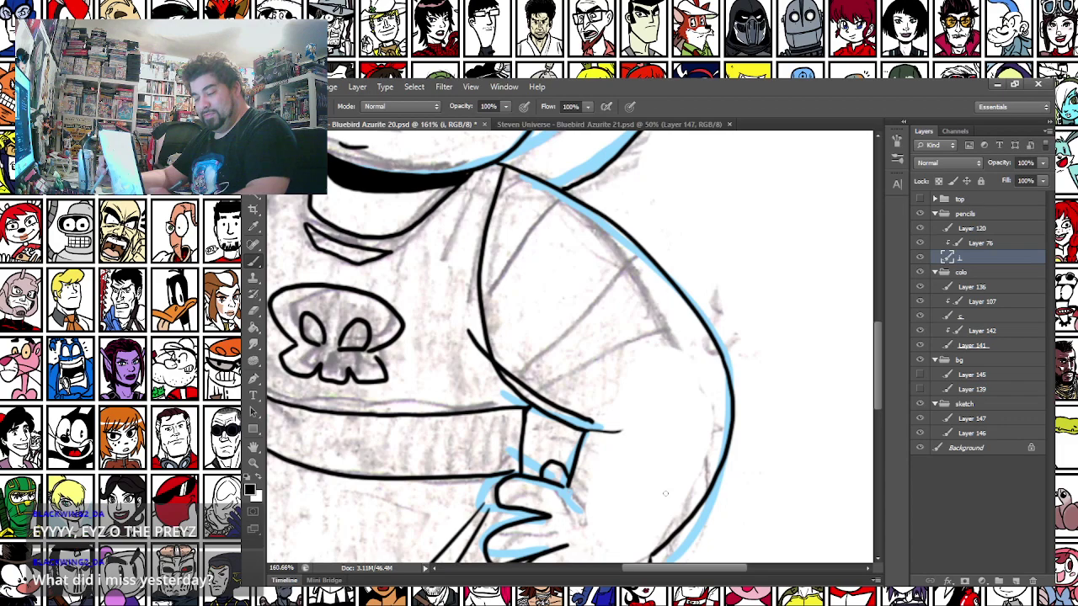
{"action": "key", "text": "e"}
{"action": "mouse_move", "coordinate": [585, 433]}
{"action": "left_mouse_down"}
{"action": "mouse_move", "coordinate": [499, 367]}
{"action": "mouse_move", "coordinate": [534, 419]}
{"action": "mouse_move", "coordinate": [479, 342]}
{"action": "mouse_move", "coordinate": [593, 433]}
{"action": "left_mouse_up"}
{"action": "left_click", "coordinate": [252, 263]}
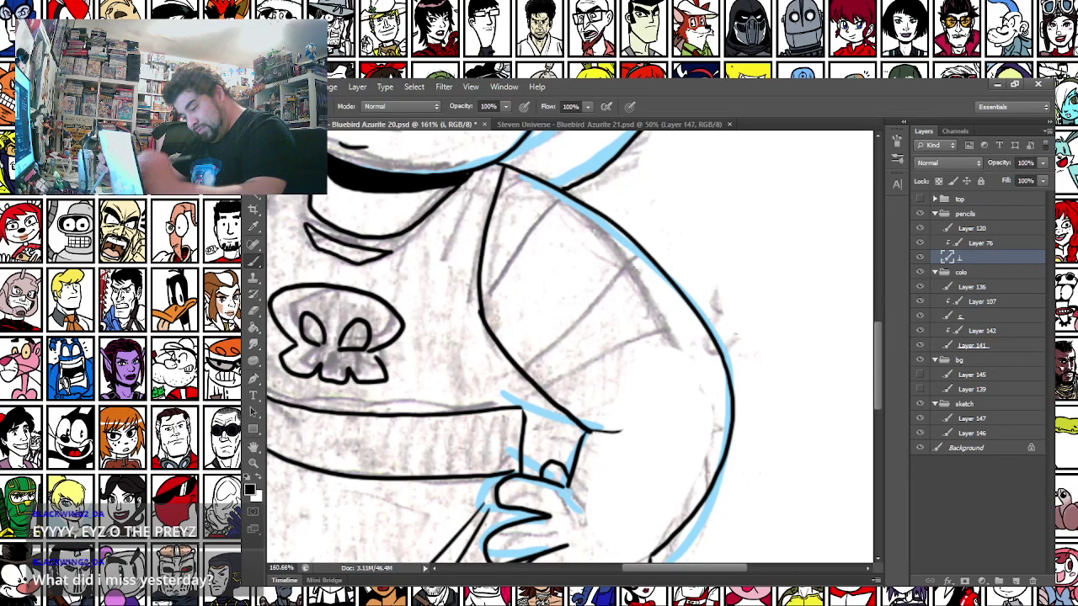
{"action": "left_click_drag", "start_coordinate": [523, 411], "coordinate": [536, 387]}
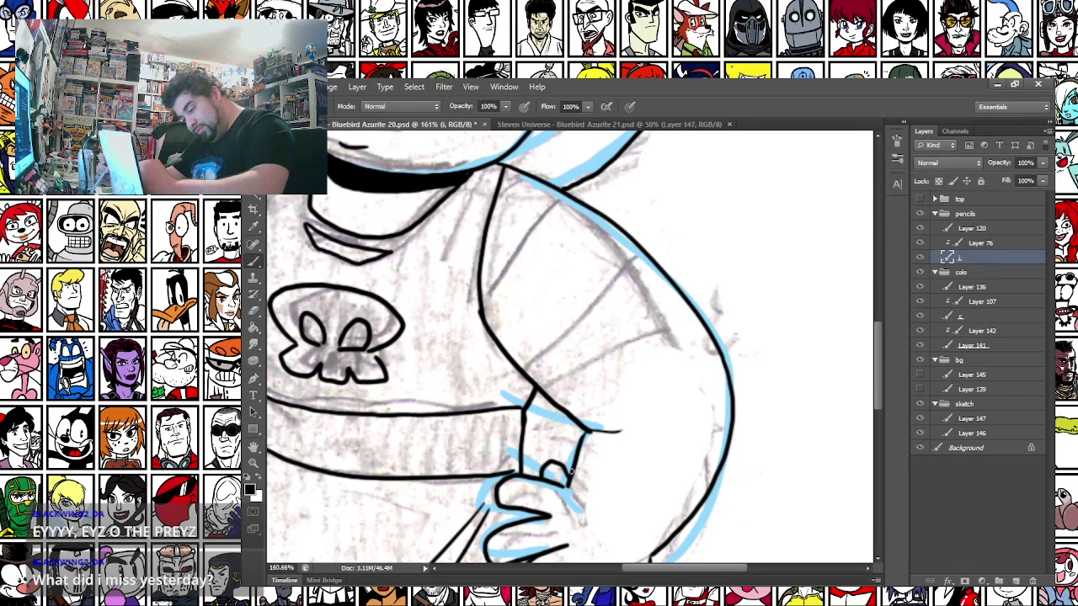
Ink curved stripes across the sleeve from shoulder to forearm, redoing the one that fans out at the elbow crease
{"action": "left_click_drag", "start_coordinate": [579, 468], "coordinate": [666, 549]}
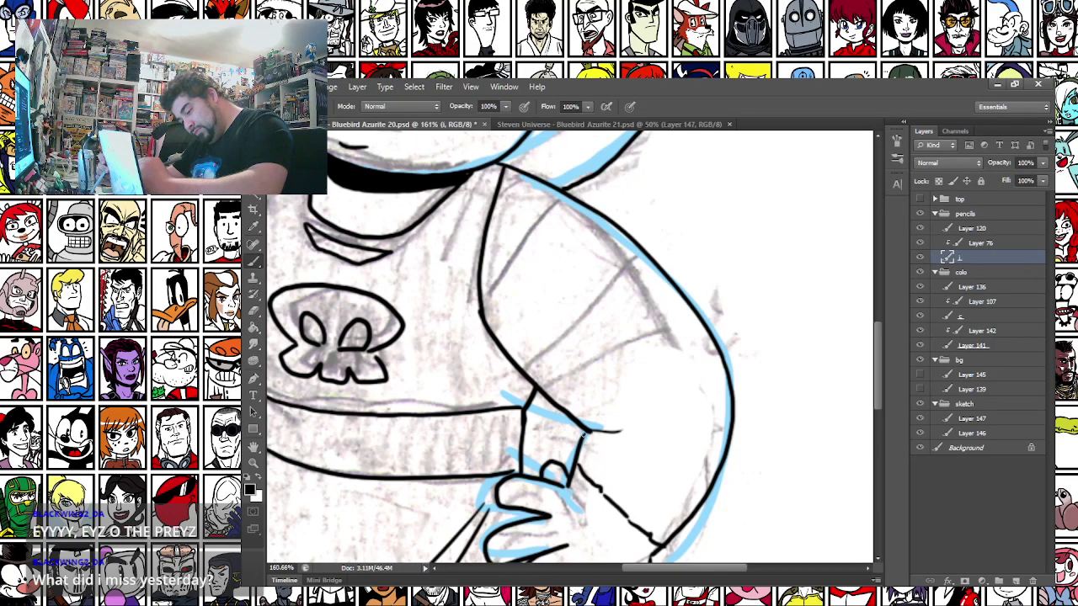
{"action": "left_click_drag", "start_coordinate": [587, 431], "coordinate": [684, 514]}
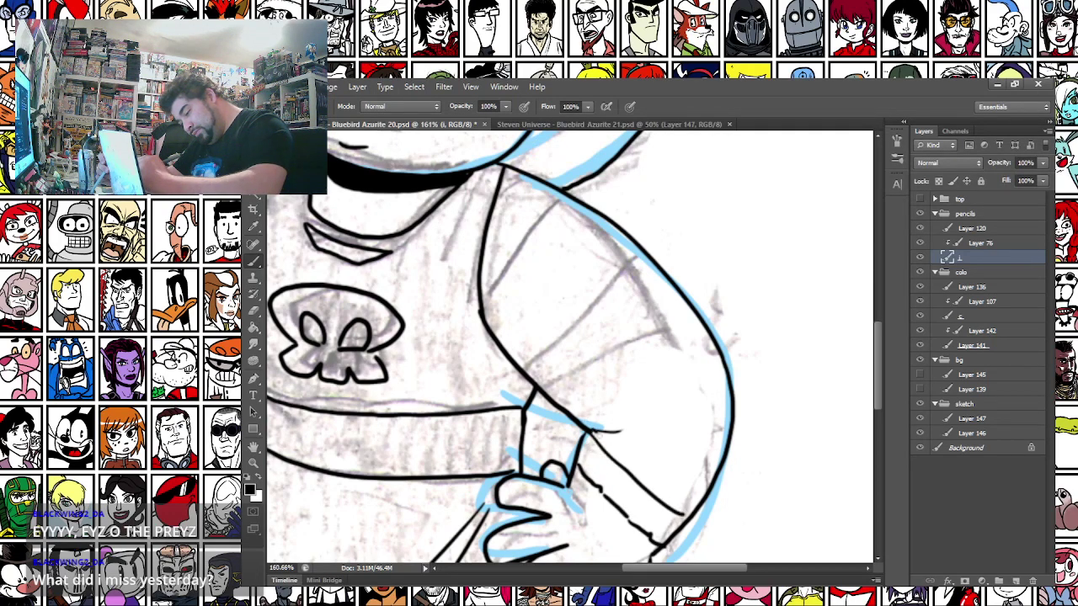
{"action": "left_click_drag", "start_coordinate": [593, 432], "coordinate": [707, 477]}
{"action": "left_click_drag", "start_coordinate": [558, 194], "coordinate": [482, 319]}
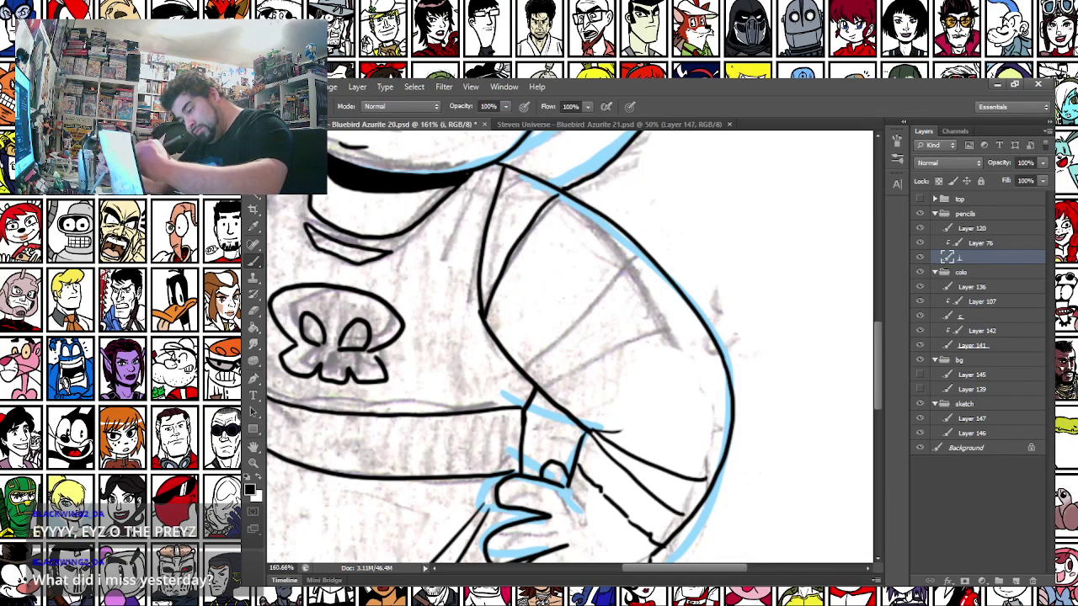
{"action": "mouse_move", "coordinate": [607, 220]}
{"action": "left_mouse_down"}
{"action": "mouse_move", "coordinate": [513, 355]}
{"action": "mouse_move", "coordinate": [583, 318]}
{"action": "mouse_move", "coordinate": [647, 259]}
{"action": "left_mouse_up"}
{"action": "left_click_drag", "start_coordinate": [549, 403], "coordinate": [691, 306]}
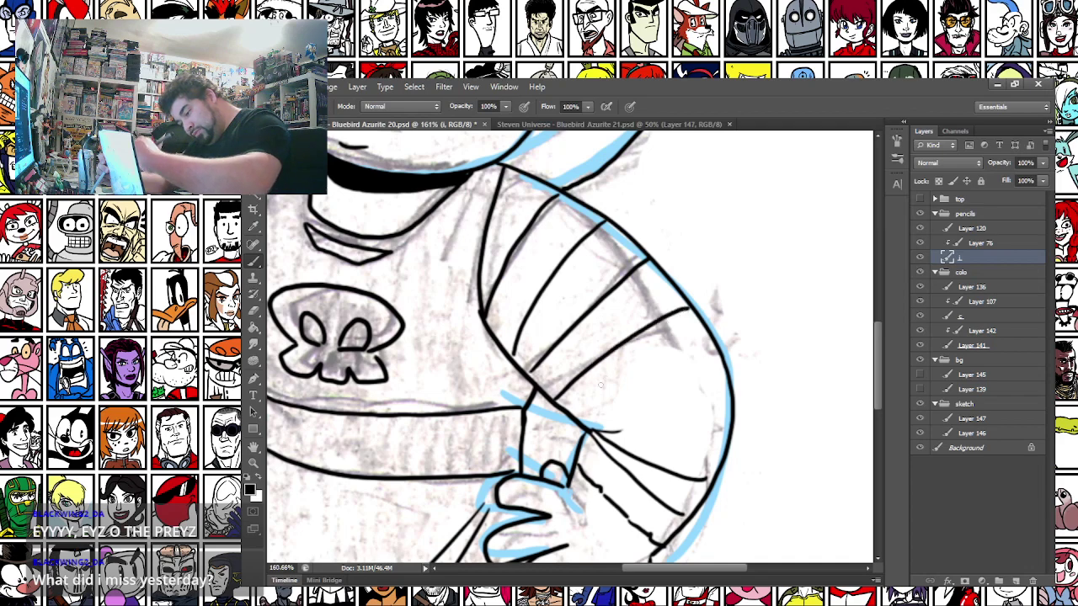
{"action": "mouse_move", "coordinate": [577, 418]}
{"action": "left_mouse_down"}
{"action": "mouse_move", "coordinate": [718, 356]}
{"action": "mouse_move", "coordinate": [622, 423]}
{"action": "mouse_move", "coordinate": [730, 403]}
{"action": "left_mouse_up"}
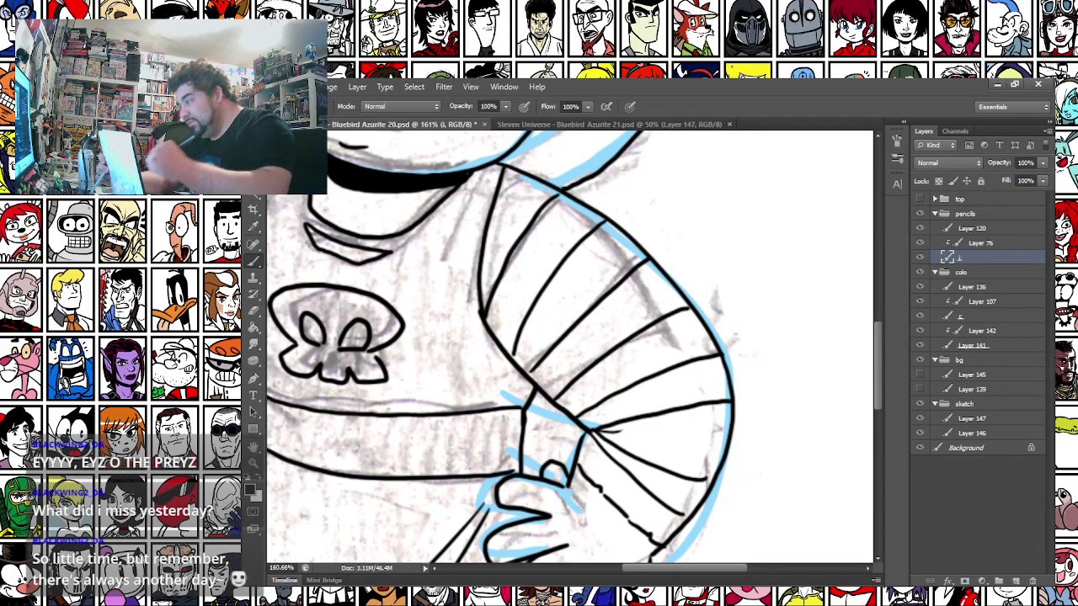
{"action": "mouse_move", "coordinate": [599, 431]}
{"action": "left_mouse_down"}
{"action": "mouse_move", "coordinate": [659, 429]}
{"action": "mouse_move", "coordinate": [614, 430]}
{"action": "mouse_move", "coordinate": [727, 426]}
{"action": "left_mouse_up"}
{"action": "key", "text": "ctrl+z"}
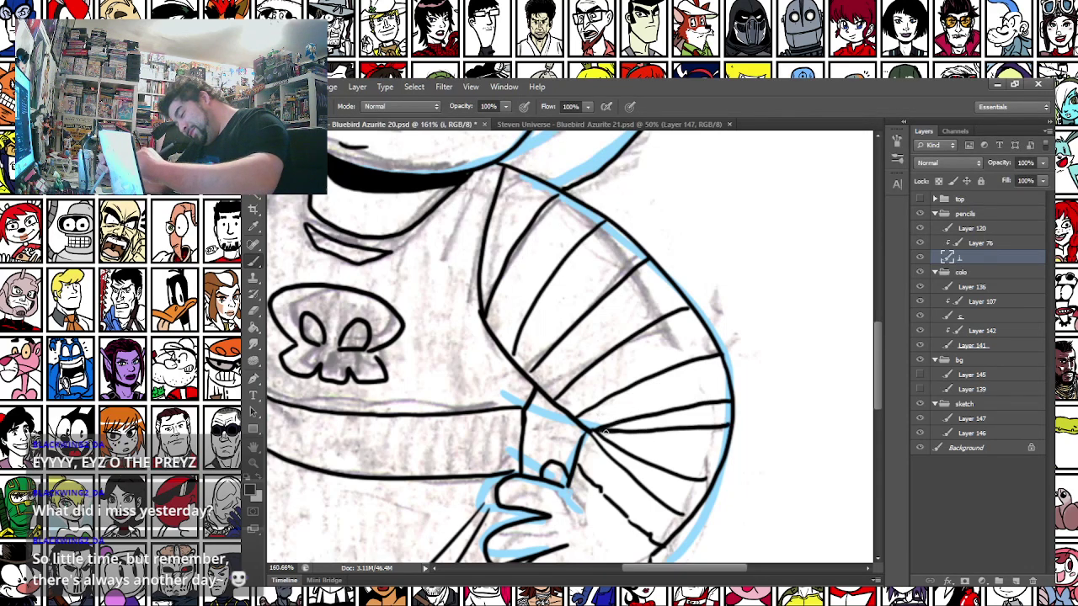
{"action": "left_click_drag", "start_coordinate": [598, 431], "coordinate": [728, 450]}
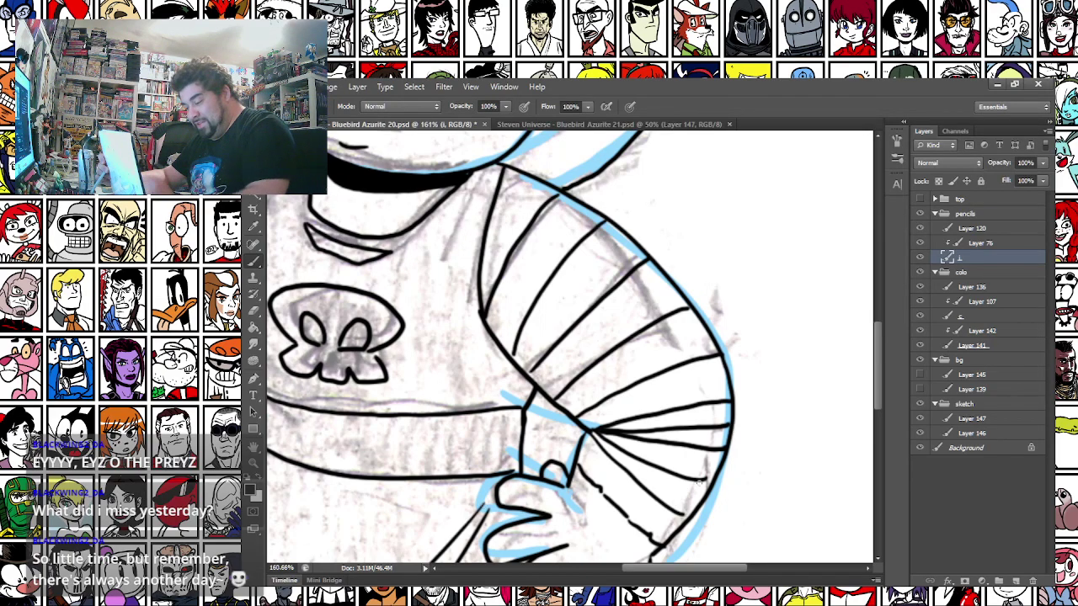
{"action": "left_click_drag", "start_coordinate": [269, 289], "coordinate": [481, 395]}
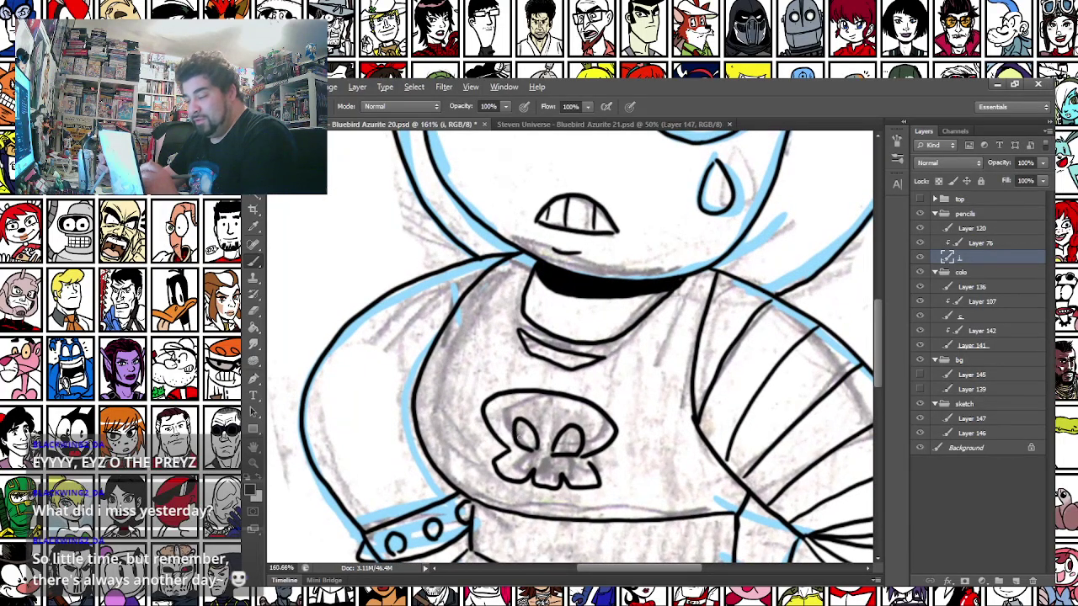
{"action": "left_click_drag", "start_coordinate": [656, 502], "coordinate": [495, 475]}
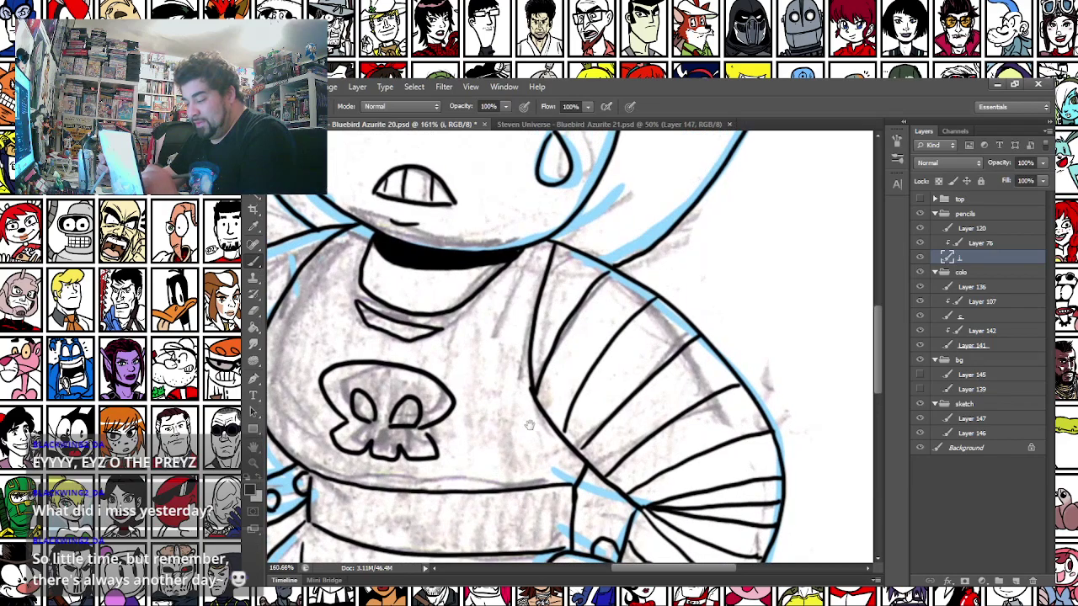
{"action": "mouse_move", "coordinate": [645, 346]}
{"action": "left_mouse_down"}
{"action": "mouse_move", "coordinate": [642, 366]}
{"action": "mouse_move", "coordinate": [600, 376]}
{"action": "left_mouse_up"}
{"action": "left_click_drag", "start_coordinate": [603, 434], "coordinate": [475, 317]}
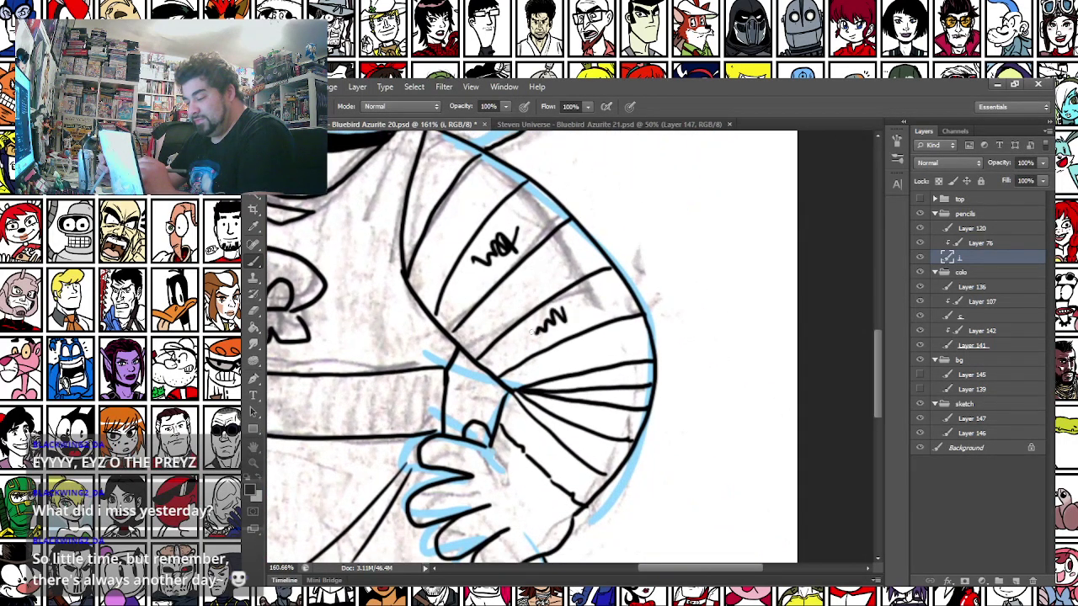
{"action": "key", "text": "ctrl+z"}
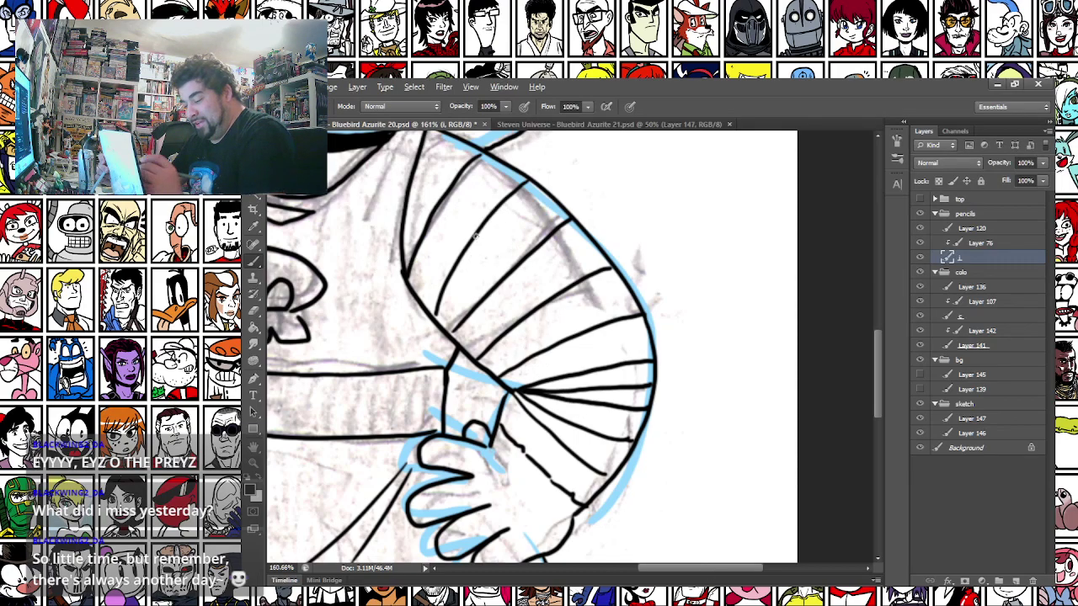
Ink the lash at the outer corner of the uncovered eye, the eyelid crease above it, and small accent lines beside the teardrop
{"action": "left_click_drag", "start_coordinate": [350, 366], "coordinate": [525, 316]}
{"action": "left_click_drag", "start_coordinate": [337, 447], "coordinate": [446, 284]}
{"action": "left_click_drag", "start_coordinate": [522, 544], "coordinate": [440, 342]}
{"action": "left_click_drag", "start_coordinate": [424, 156], "coordinate": [436, 426]}
{"action": "left_click_drag", "start_coordinate": [400, 181], "coordinate": [441, 424]}
{"action": "left_click_drag", "start_coordinate": [428, 164], "coordinate": [363, 390]}
{"action": "left_click_drag", "start_coordinate": [464, 481], "coordinate": [390, 404]}
{"action": "left_click_drag", "start_coordinate": [447, 231], "coordinate": [409, 441]}
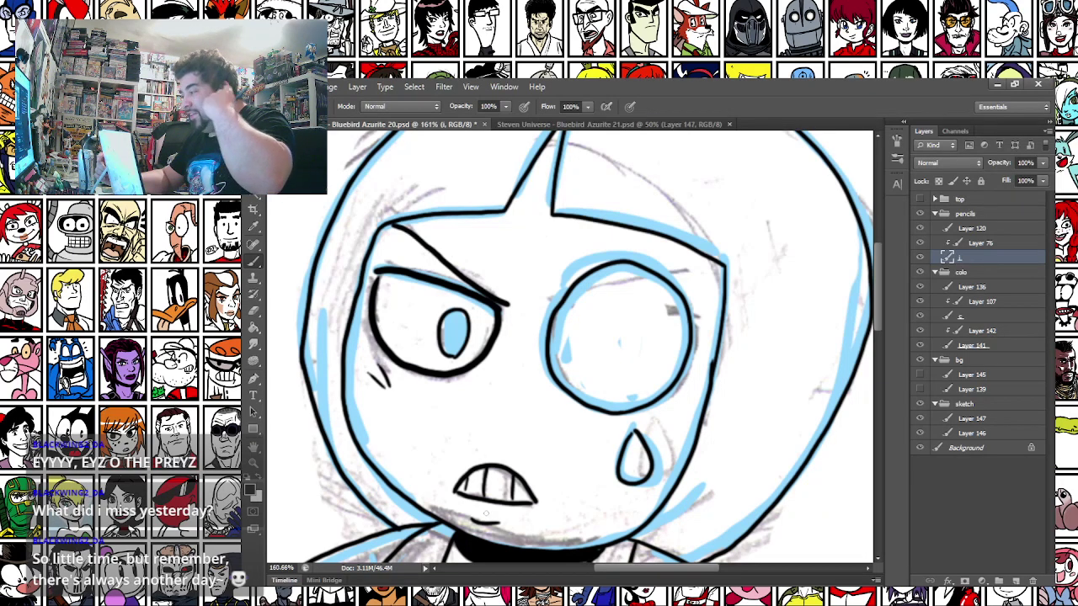
{"action": "mouse_move", "coordinate": [380, 440]}
{"action": "left_mouse_down"}
{"action": "mouse_move", "coordinate": [396, 433]}
{"action": "mouse_move", "coordinate": [429, 505]}
{"action": "left_mouse_up"}
{"action": "mouse_move", "coordinate": [430, 332]}
{"action": "left_mouse_down"}
{"action": "mouse_move", "coordinate": [459, 313]}
{"action": "mouse_move", "coordinate": [435, 319]}
{"action": "mouse_move", "coordinate": [485, 319]}
{"action": "left_mouse_up"}
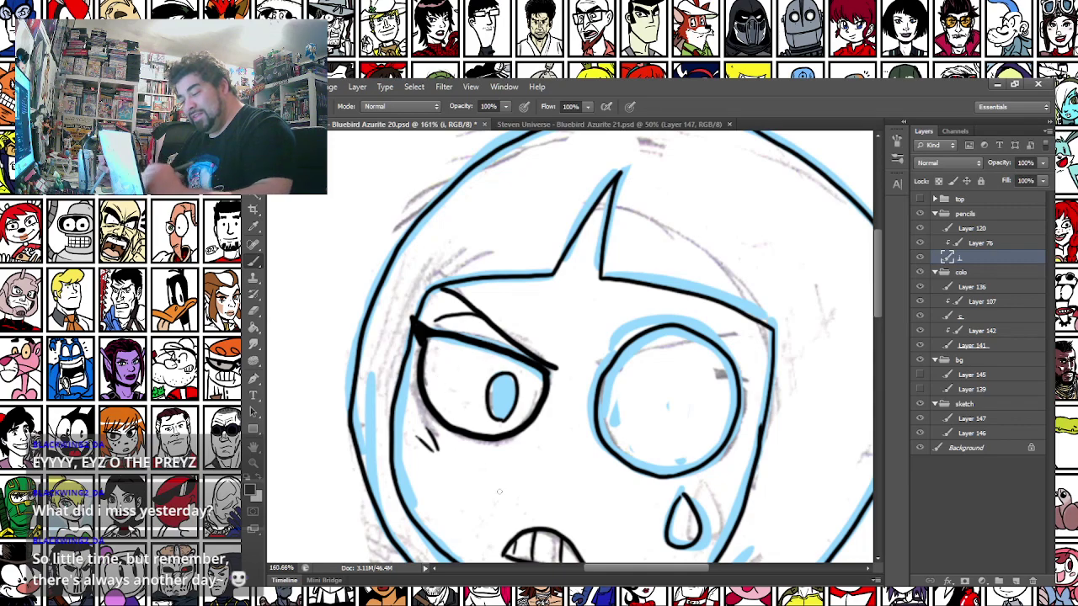
{"action": "mouse_move", "coordinate": [714, 481]}
{"action": "left_mouse_down"}
{"action": "mouse_move", "coordinate": [697, 493]}
{"action": "mouse_move", "coordinate": [708, 497]}
{"action": "left_mouse_up"}
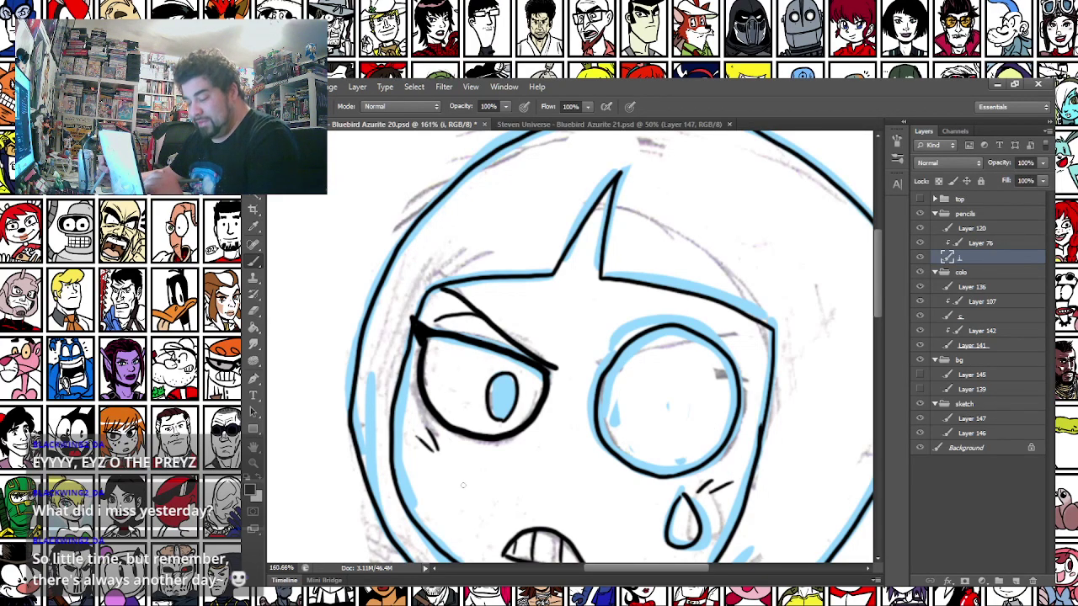
Erase the small accent marks below the uncovered eye's outer corner and redraw them closer to the eye
{"action": "mouse_move", "coordinate": [427, 452]}
{"action": "left_mouse_down"}
{"action": "mouse_move", "coordinate": [441, 451]}
{"action": "mouse_move", "coordinate": [422, 437]}
{"action": "left_mouse_up"}
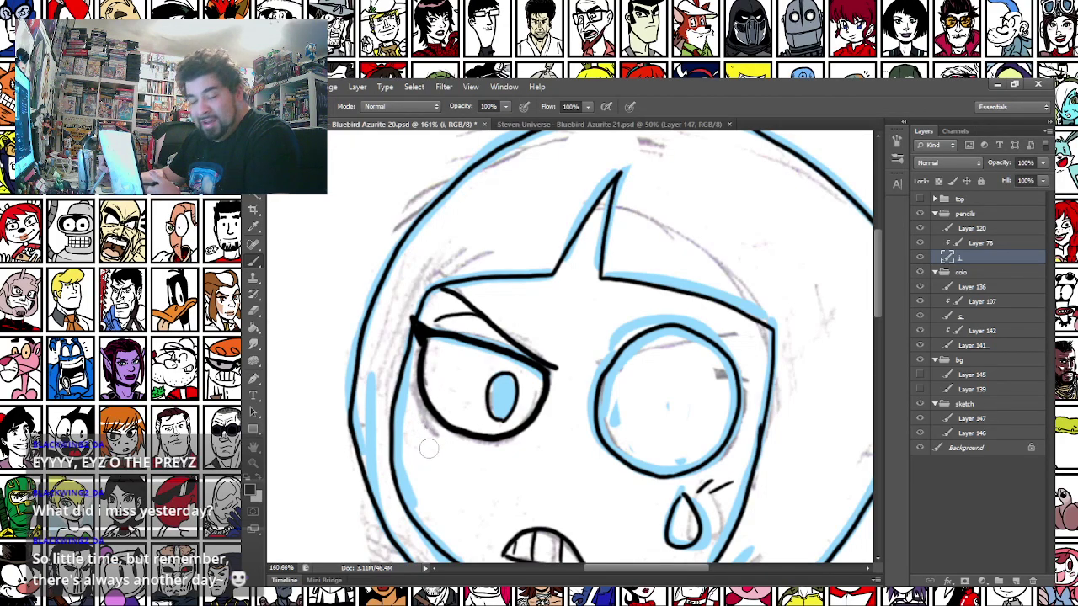
{"action": "key", "text": "b"}
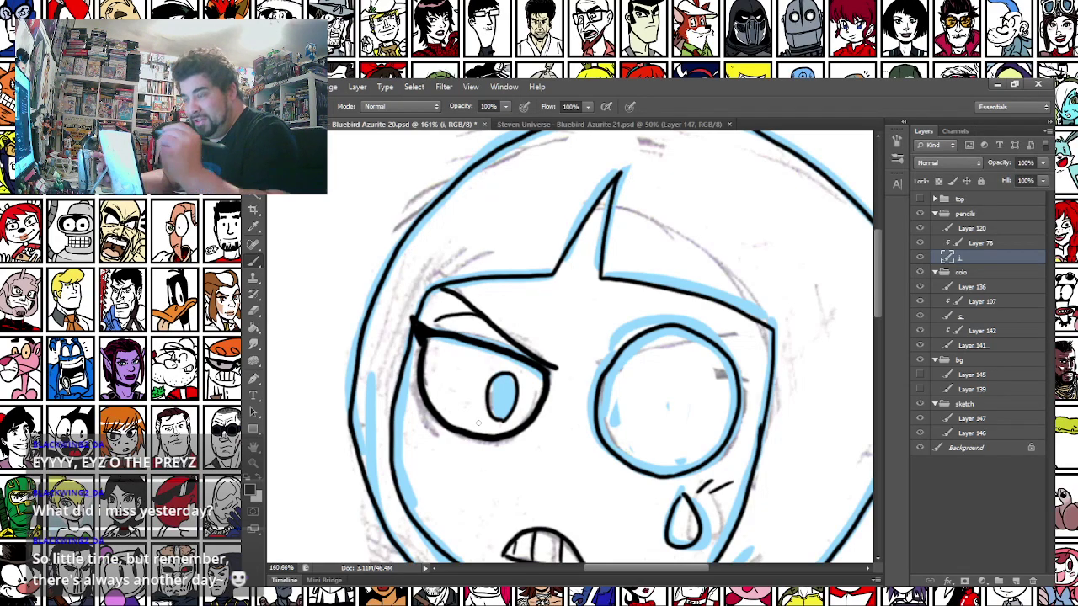
{"action": "mouse_move", "coordinate": [426, 414]}
{"action": "left_mouse_down"}
{"action": "mouse_move", "coordinate": [418, 435]}
{"action": "mouse_move", "coordinate": [403, 437]}
{"action": "left_mouse_up"}
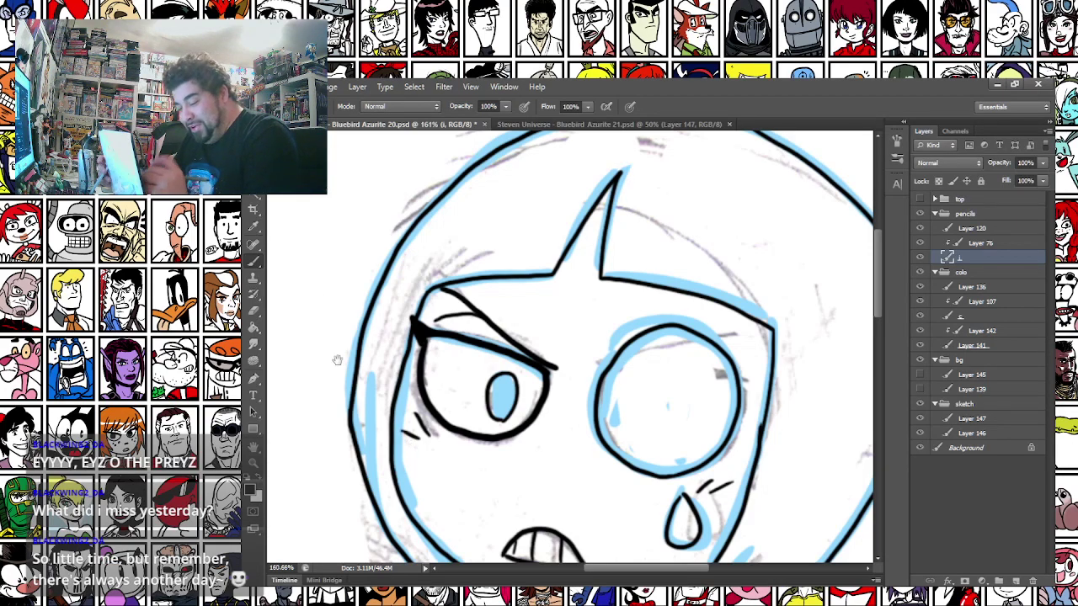
{"action": "left_click_drag", "start_coordinate": [392, 482], "coordinate": [387, 219]}
{"action": "scroll", "coordinate": [368, 409], "scroll_direction": "down", "scroll_amount": 4}
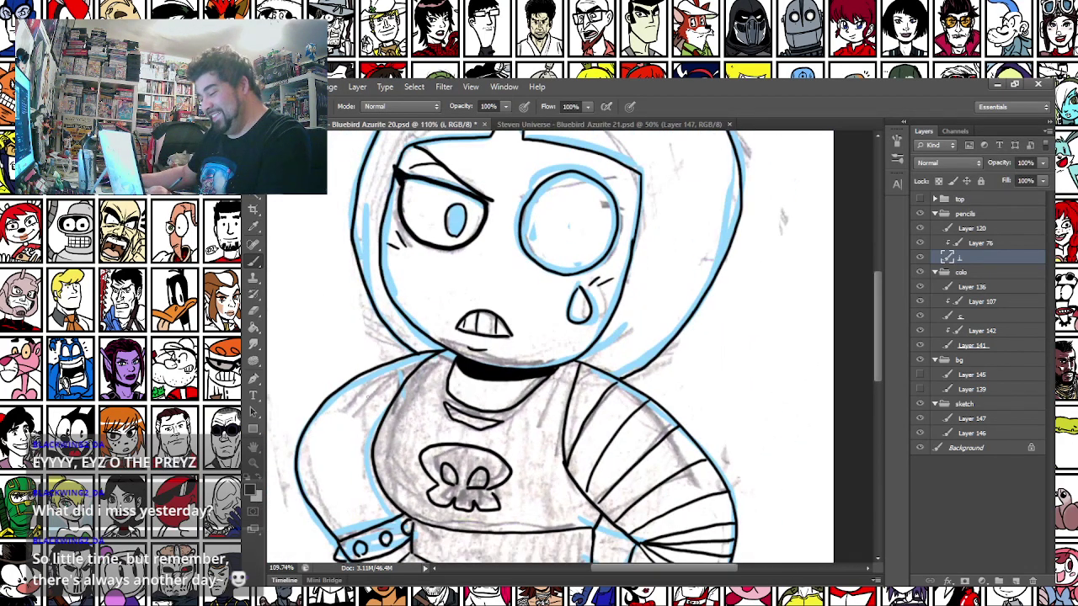
Redraw the outer hair contour beside the covered eye slightly further in, erase the old line outside it, and reinforce the new stroke
{"action": "scroll", "coordinate": [367, 396], "scroll_direction": "down", "scroll_amount": 4}
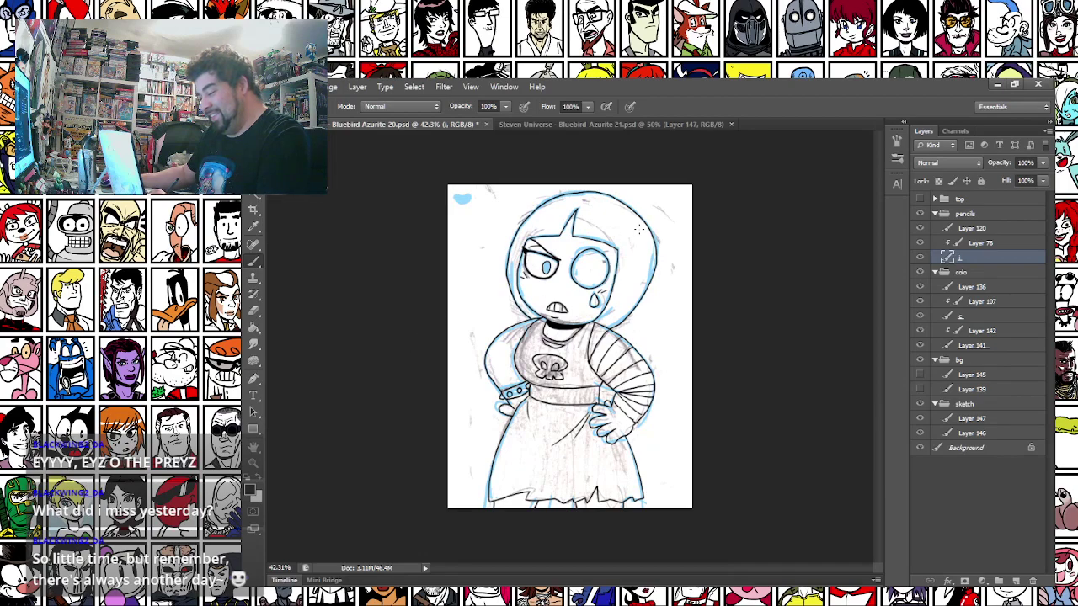
{"action": "scroll", "coordinate": [636, 230], "scroll_direction": "up", "scroll_amount": 6}
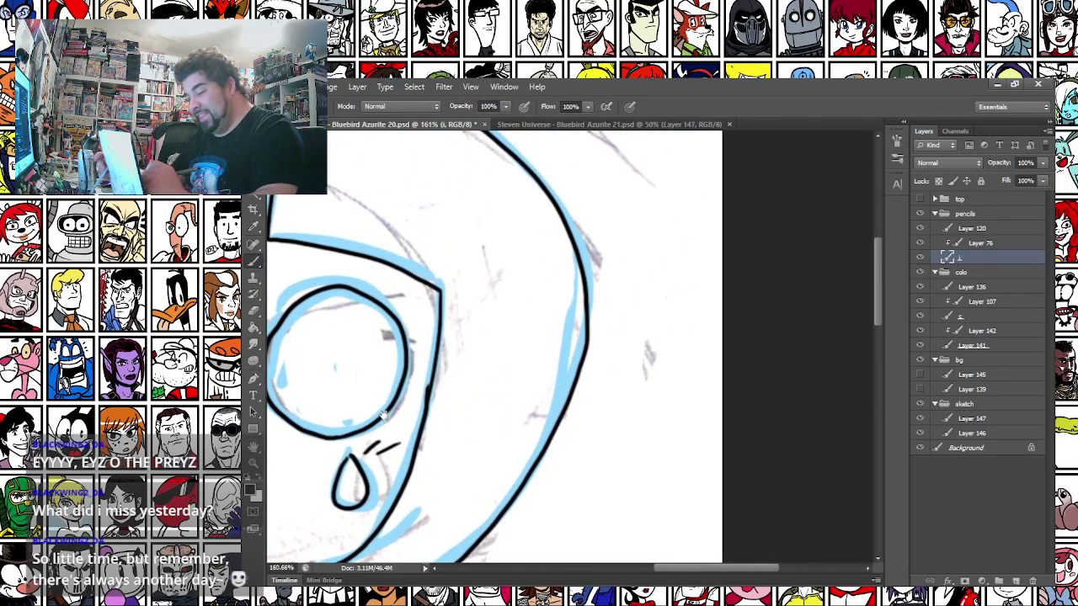
{"action": "mouse_move", "coordinate": [565, 223]}
{"action": "left_mouse_down"}
{"action": "mouse_move", "coordinate": [580, 281]}
{"action": "mouse_move", "coordinate": [563, 435]}
{"action": "mouse_move", "coordinate": [588, 387]}
{"action": "left_mouse_up"}
{"action": "key", "text": "e"}
{"action": "left_click_drag", "start_coordinate": [567, 430], "coordinate": [597, 333]}
{"action": "mouse_move", "coordinate": [579, 407]}
{"action": "left_mouse_down"}
{"action": "mouse_move", "coordinate": [599, 321]}
{"action": "mouse_move", "coordinate": [580, 407]}
{"action": "mouse_move", "coordinate": [601, 279]}
{"action": "mouse_move", "coordinate": [594, 330]}
{"action": "mouse_move", "coordinate": [597, 262]}
{"action": "mouse_move", "coordinate": [593, 321]}
{"action": "mouse_move", "coordinate": [589, 246]}
{"action": "mouse_move", "coordinate": [594, 314]}
{"action": "mouse_move", "coordinate": [579, 238]}
{"action": "mouse_move", "coordinate": [593, 315]}
{"action": "mouse_move", "coordinate": [585, 379]}
{"action": "mouse_move", "coordinate": [590, 299]}
{"action": "mouse_move", "coordinate": [587, 381]}
{"action": "mouse_move", "coordinate": [575, 412]}
{"action": "mouse_move", "coordinate": [590, 342]}
{"action": "mouse_move", "coordinate": [562, 444]}
{"action": "left_mouse_up"}
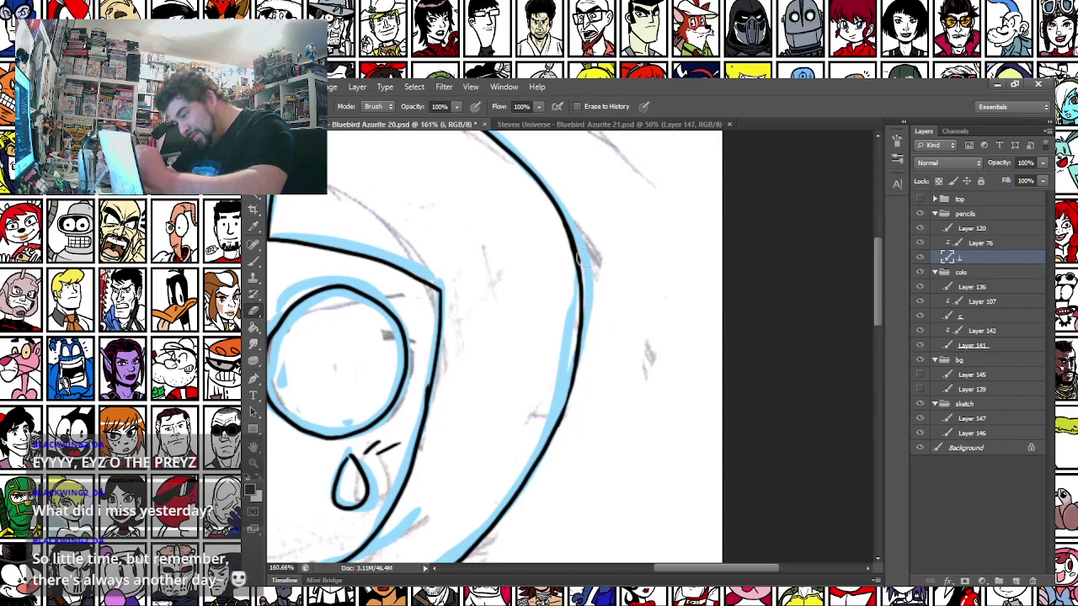
{"action": "left_click", "coordinate": [254, 261]}
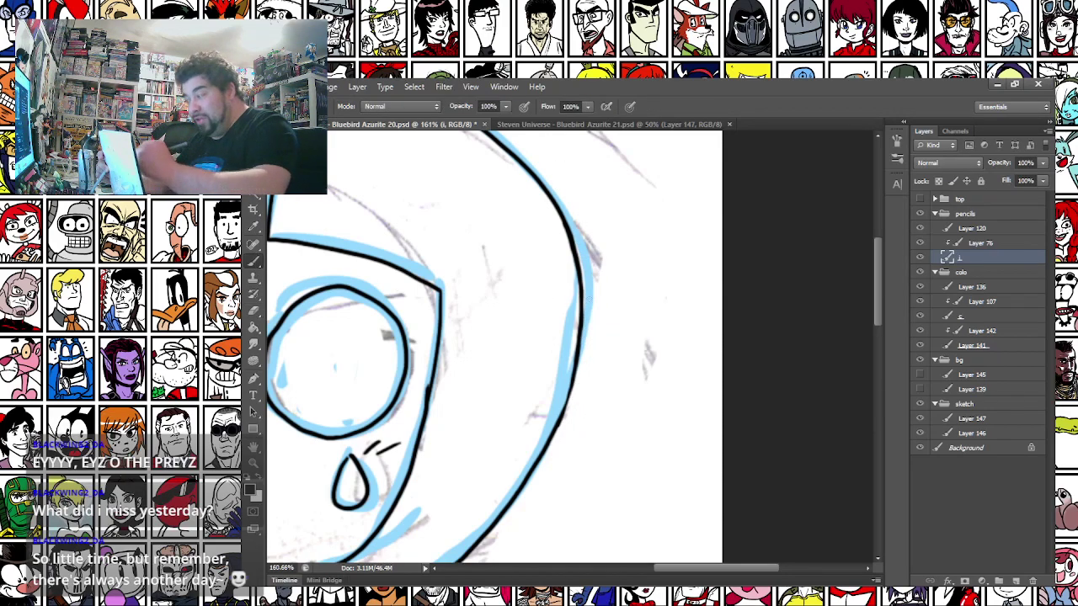
{"action": "mouse_move", "coordinate": [552, 435]}
{"action": "left_mouse_down"}
{"action": "mouse_move", "coordinate": [576, 359]}
{"action": "mouse_move", "coordinate": [577, 269]}
{"action": "left_mouse_up"}
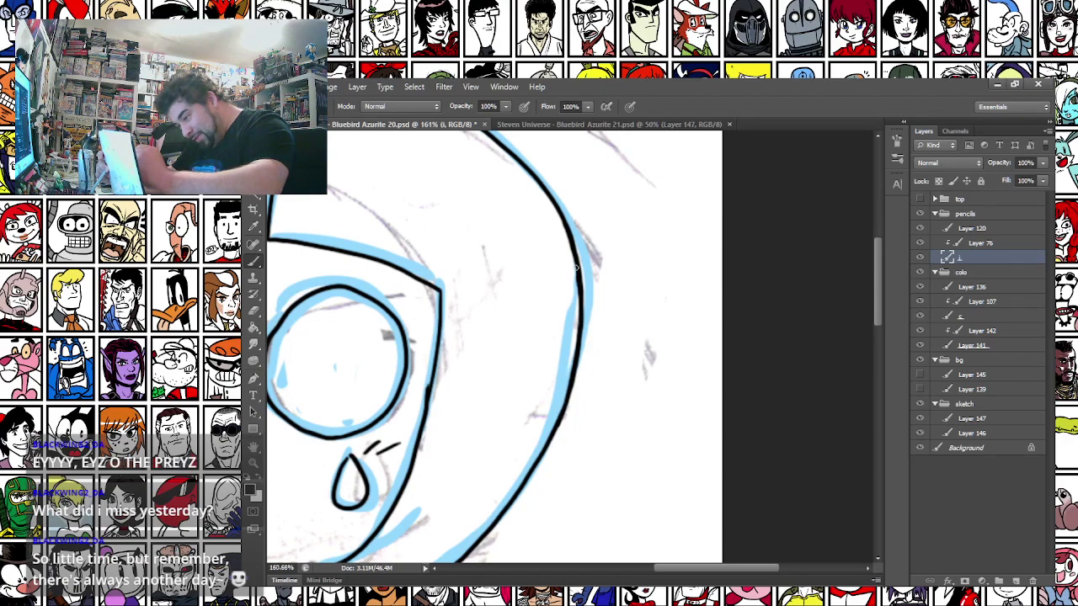
{"action": "scroll", "coordinate": [577, 271], "scroll_direction": "down", "scroll_amount": 6}
{"action": "scroll", "coordinate": [480, 387], "scroll_direction": "down", "scroll_amount": 3}
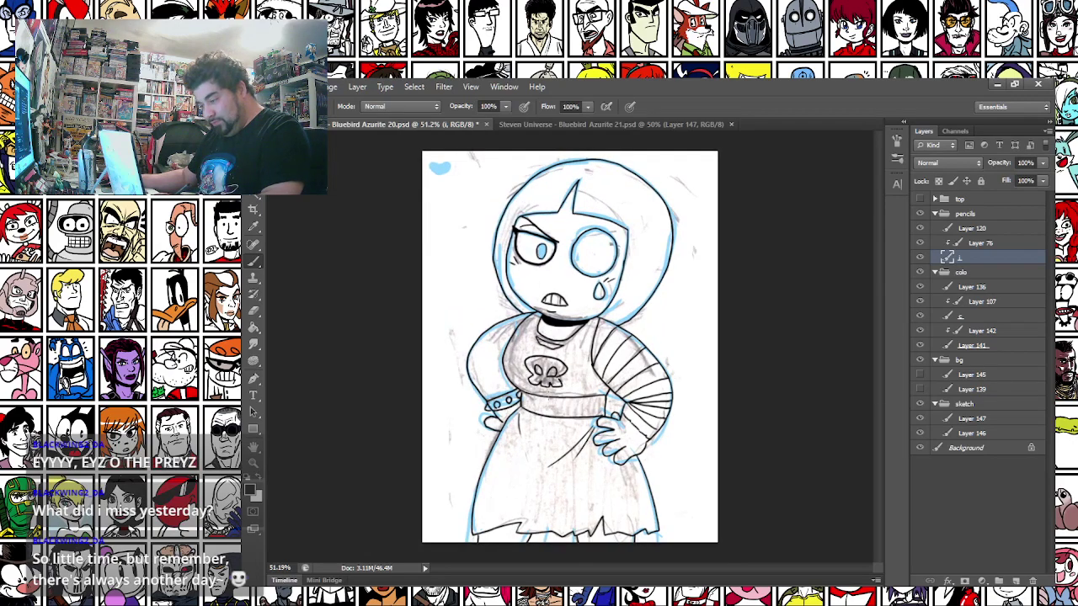
Hand-letter the artist's signature in small black letters beside the skirt's edge, just below the striped-sleeve hand, and save the drawing
{"action": "scroll", "coordinate": [640, 463], "scroll_direction": "up", "scroll_amount": 10}
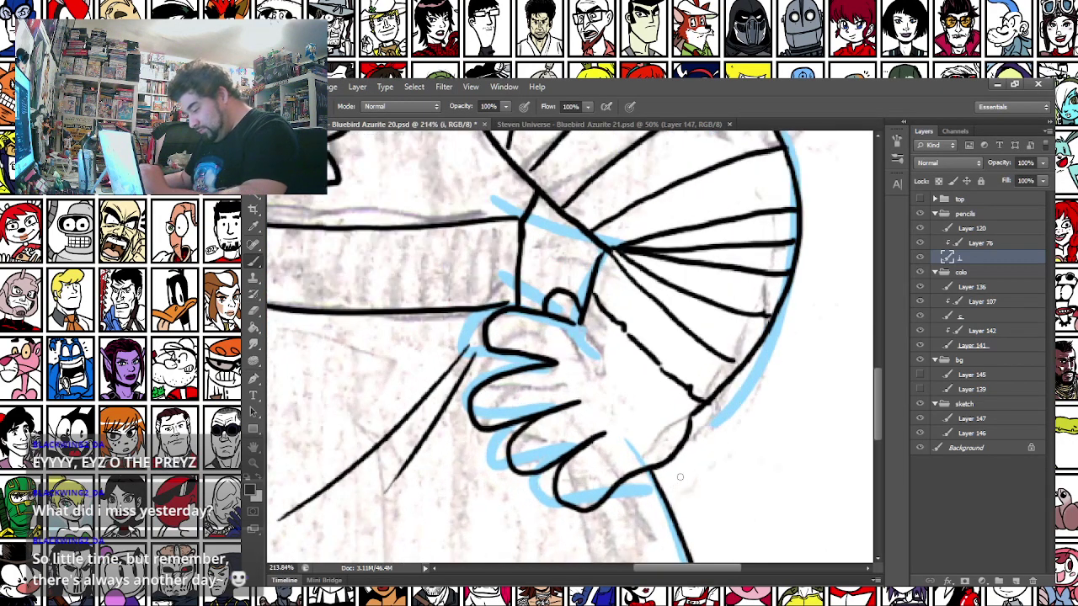
{"action": "mouse_move", "coordinate": [674, 482]}
{"action": "left_mouse_down"}
{"action": "mouse_move", "coordinate": [692, 487]}
{"action": "mouse_move", "coordinate": [703, 527]}
{"action": "mouse_move", "coordinate": [686, 506]}
{"action": "left_mouse_up"}
{"action": "scroll", "coordinate": [683, 503], "scroll_direction": "down", "scroll_amount": 8}
{"action": "scroll", "coordinate": [702, 484], "scroll_direction": "up", "scroll_amount": 4}
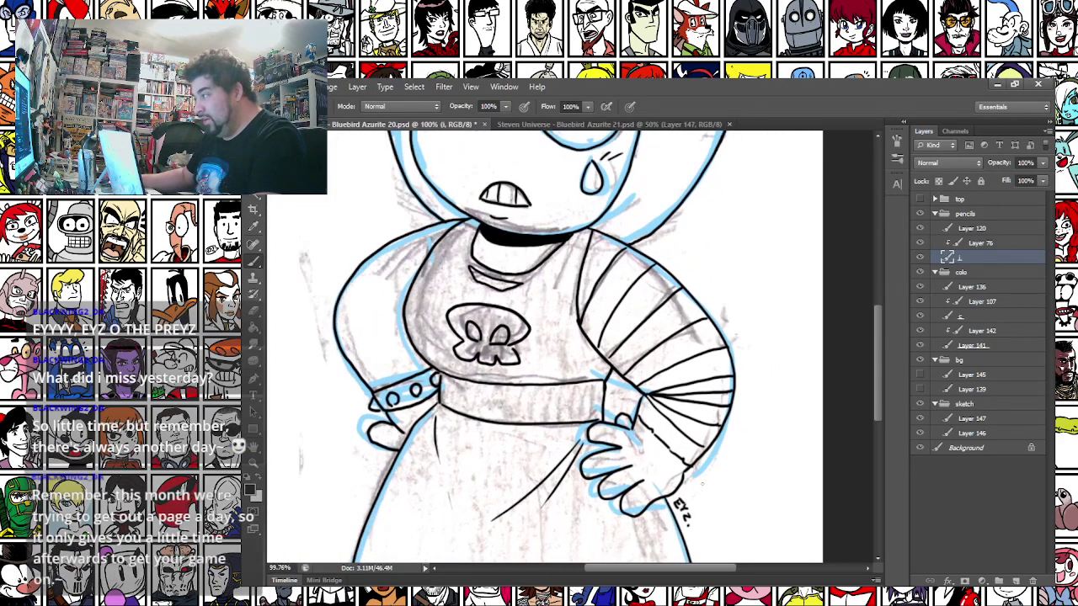
{"action": "scroll", "coordinate": [702, 483], "scroll_direction": "up", "scroll_amount": 3}
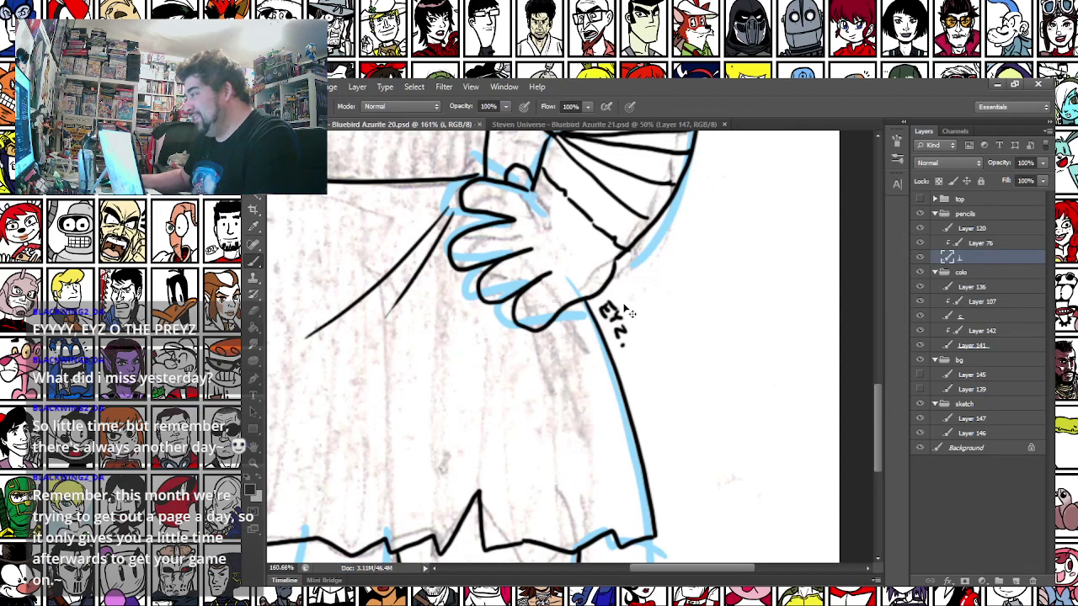
{"action": "scroll", "coordinate": [623, 304], "scroll_direction": "down", "scroll_amount": 3}
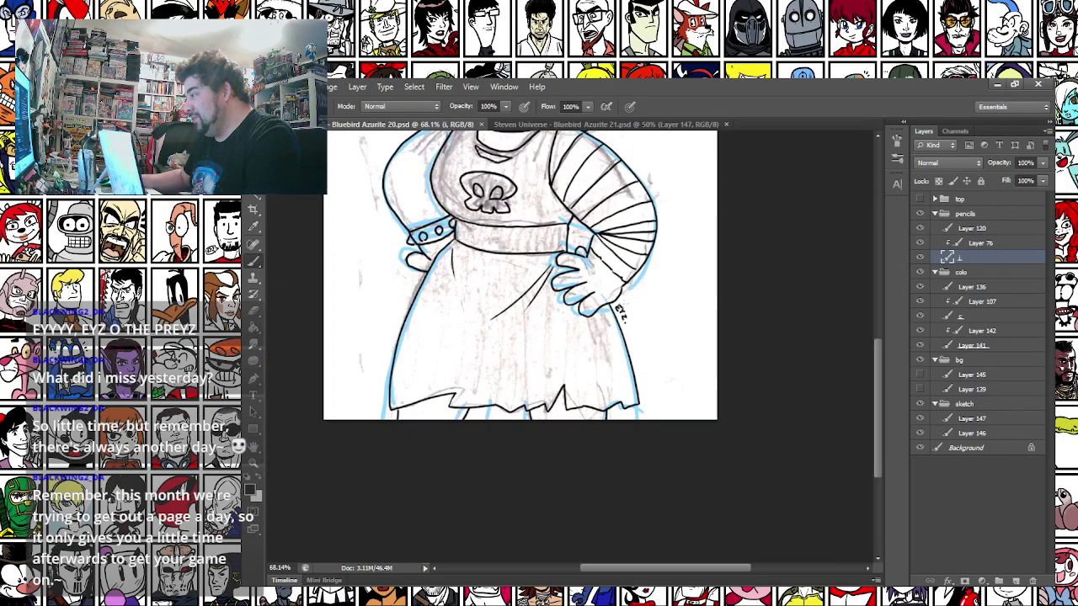
{"action": "scroll", "coordinate": [624, 304], "scroll_direction": "down", "scroll_amount": 2}
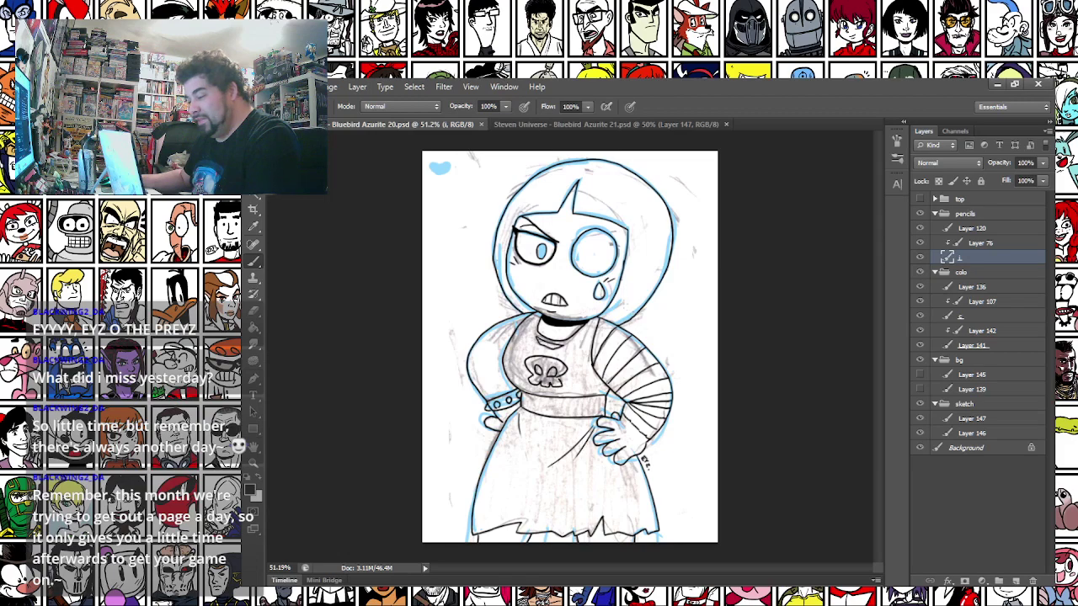
Switch to Bluebird Azurite 21 and ink the fringe line with its pointed central notch on the pencils group's ink layer, then save
{"action": "scroll", "coordinate": [570, 355], "scroll_direction": "up", "scroll_amount": 1}
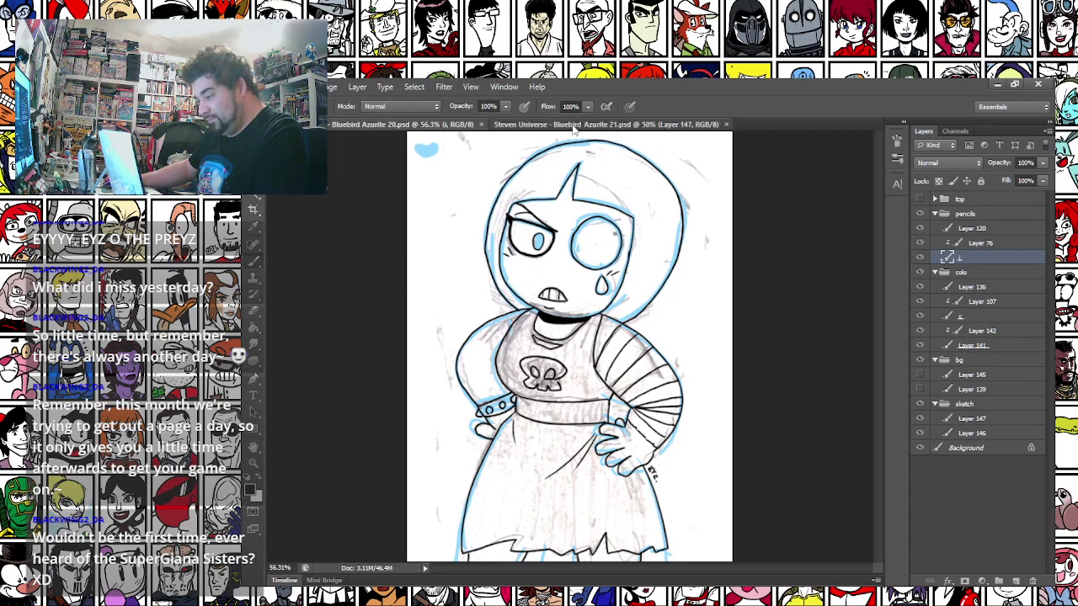
{"action": "left_click", "coordinate": [607, 123]}
{"action": "scroll", "coordinate": [624, 208], "scroll_direction": "up", "scroll_amount": 2}
{"action": "scroll", "coordinate": [624, 208], "scroll_direction": "up", "scroll_amount": 2}
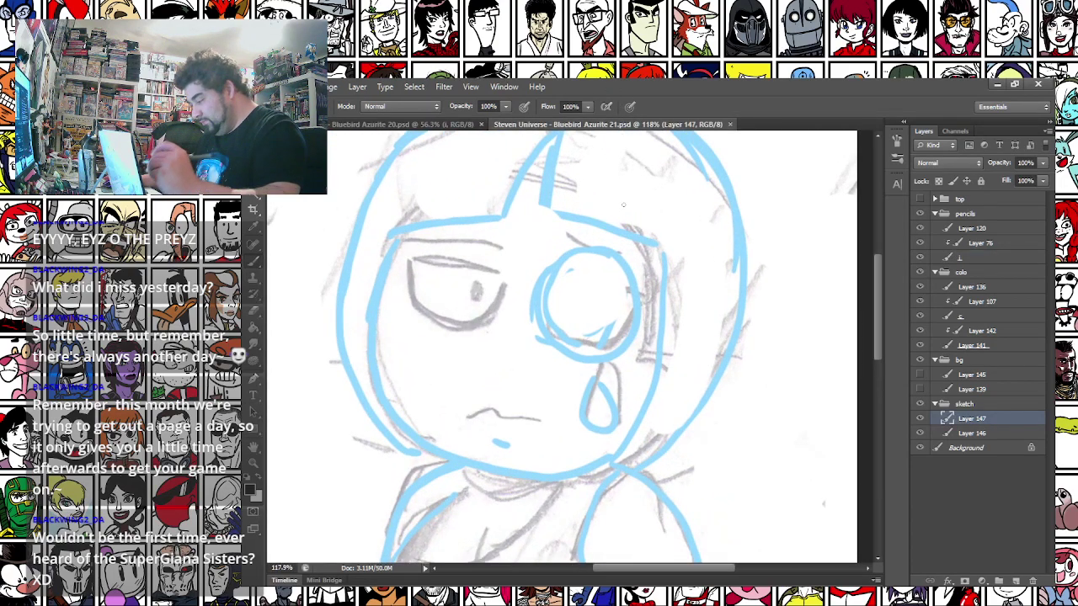
{"action": "left_click", "coordinate": [968, 257]}
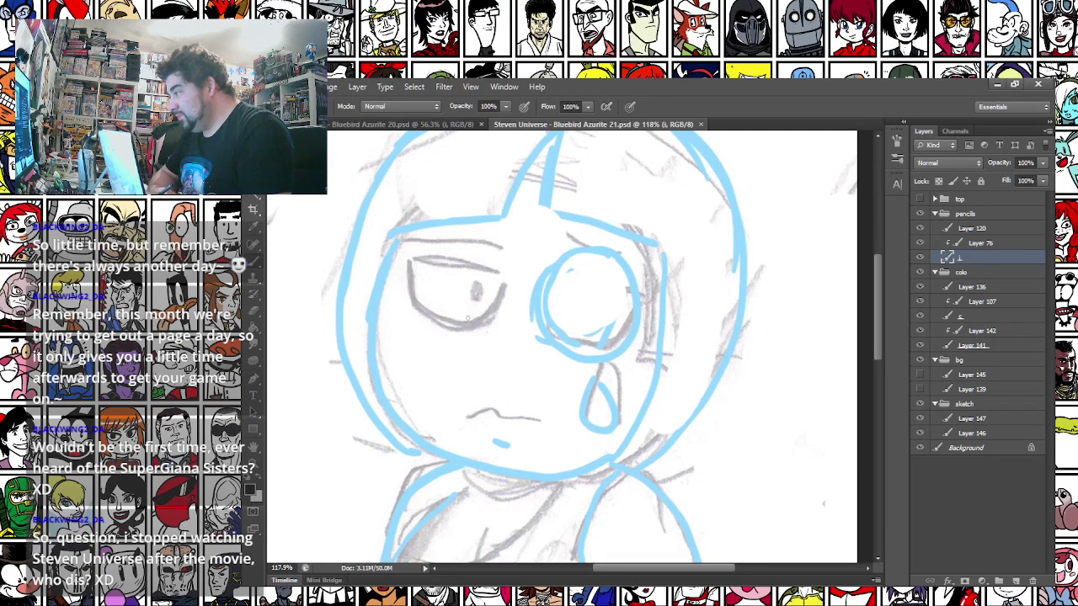
{"action": "left_click_drag", "start_coordinate": [384, 238], "coordinate": [450, 299]}
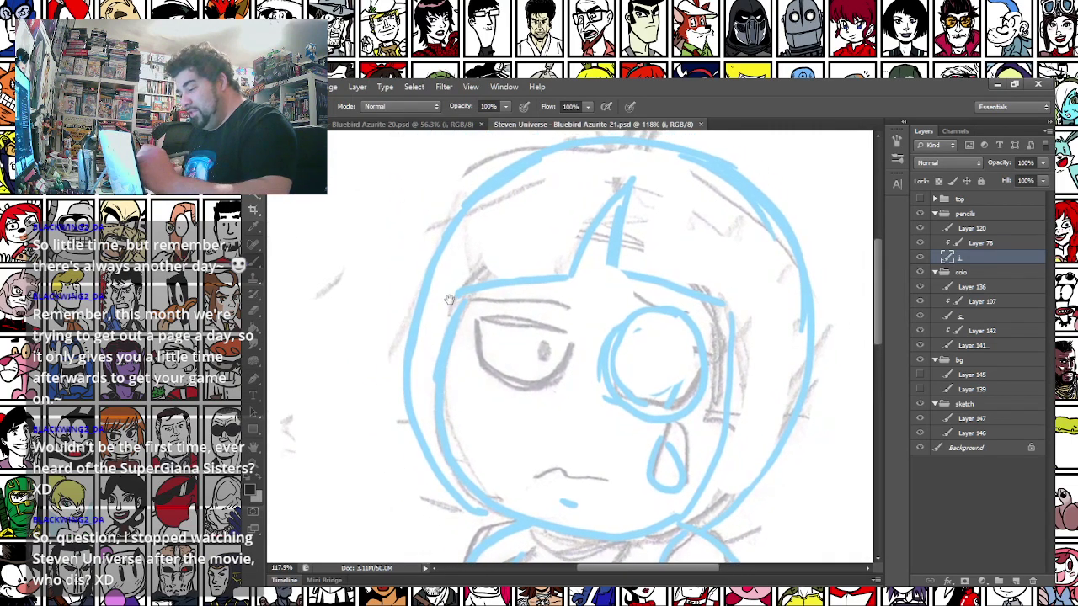
{"action": "scroll", "coordinate": [449, 299], "scroll_direction": "up", "scroll_amount": 2}
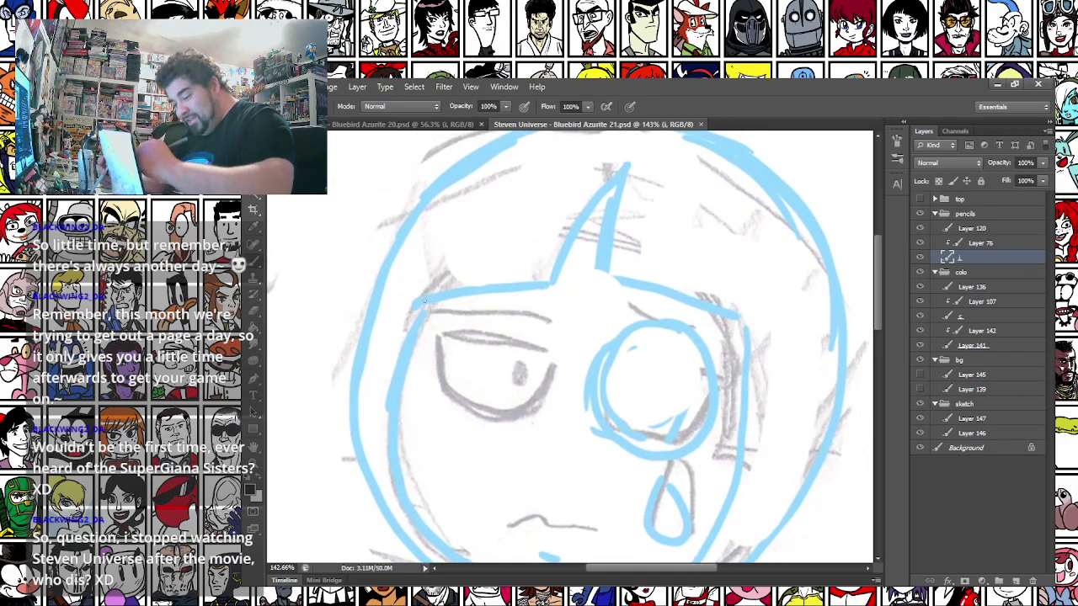
{"action": "mouse_move", "coordinate": [417, 305]}
{"action": "left_mouse_down"}
{"action": "mouse_move", "coordinate": [553, 280]}
{"action": "mouse_move", "coordinate": [622, 173]}
{"action": "mouse_move", "coordinate": [601, 278]}
{"action": "mouse_move", "coordinate": [742, 319]}
{"action": "left_mouse_up"}
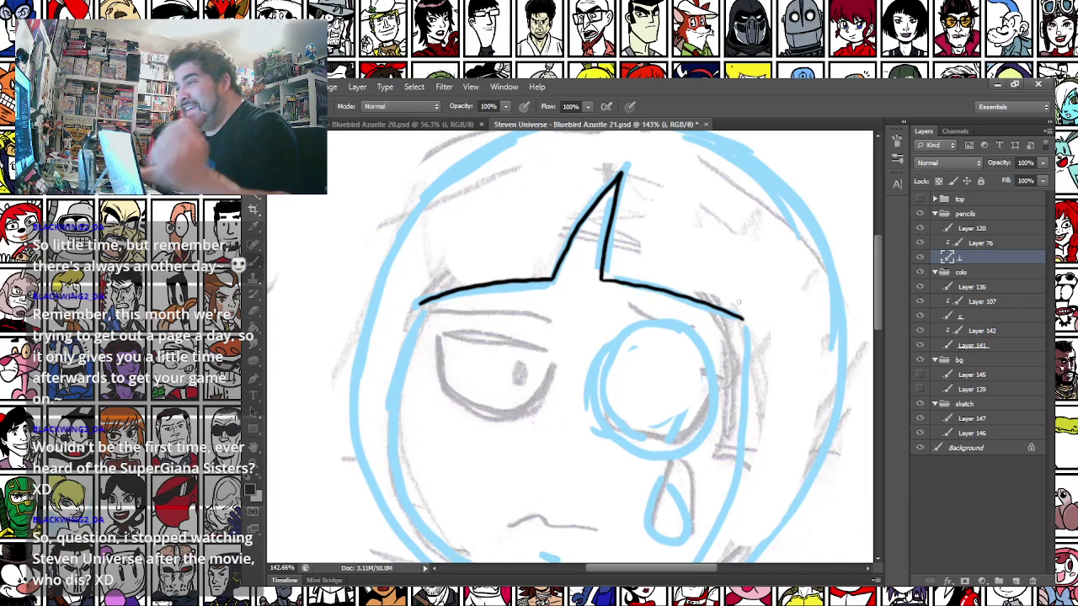
{"action": "key", "text": "ctrl+s"}
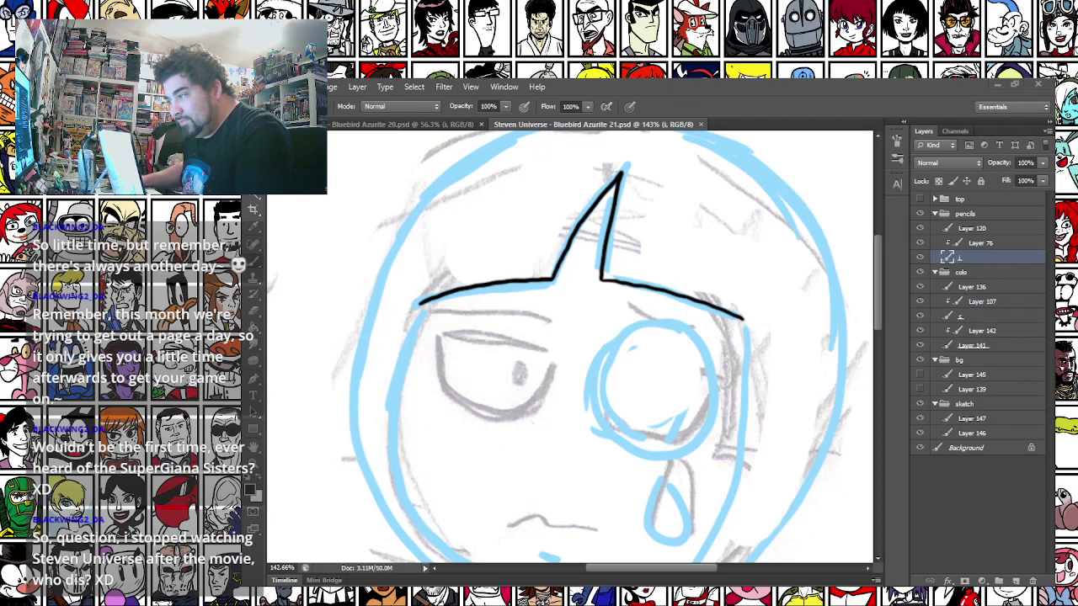
Open Aquamarine 02.png, Eyeball 02.png and Bluebird Azurite 03.png and arrange them as floating windows side by side to compare the characters
{"action": "left_click_drag", "start_coordinate": [578, 81], "coordinate": [577, 81]}
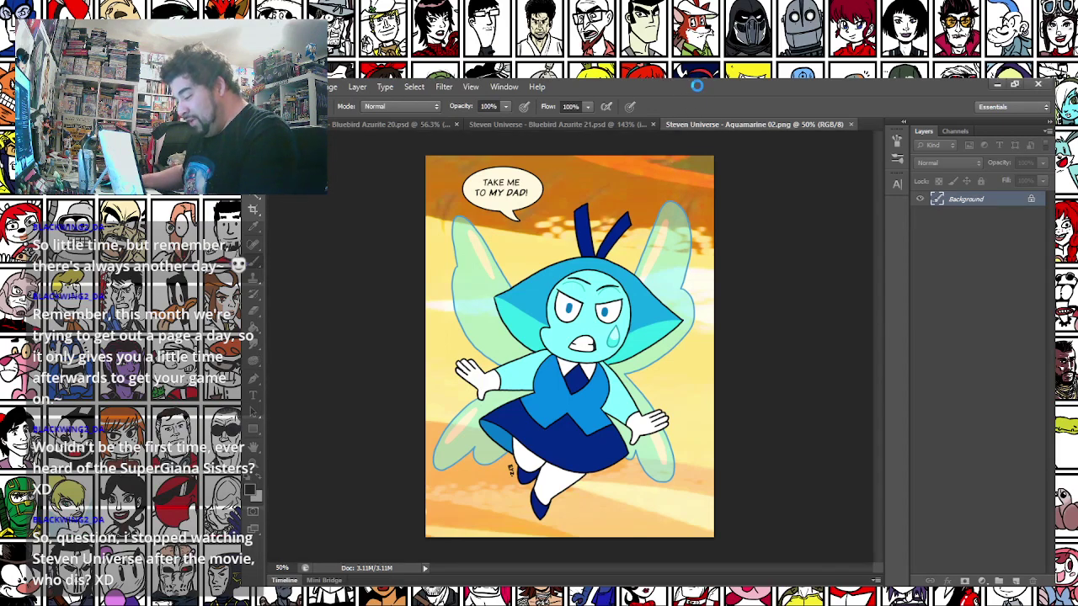
{"action": "scroll", "coordinate": [662, 163], "scroll_direction": "down", "scroll_amount": 2}
{"action": "left_click", "coordinate": [606, 124]}
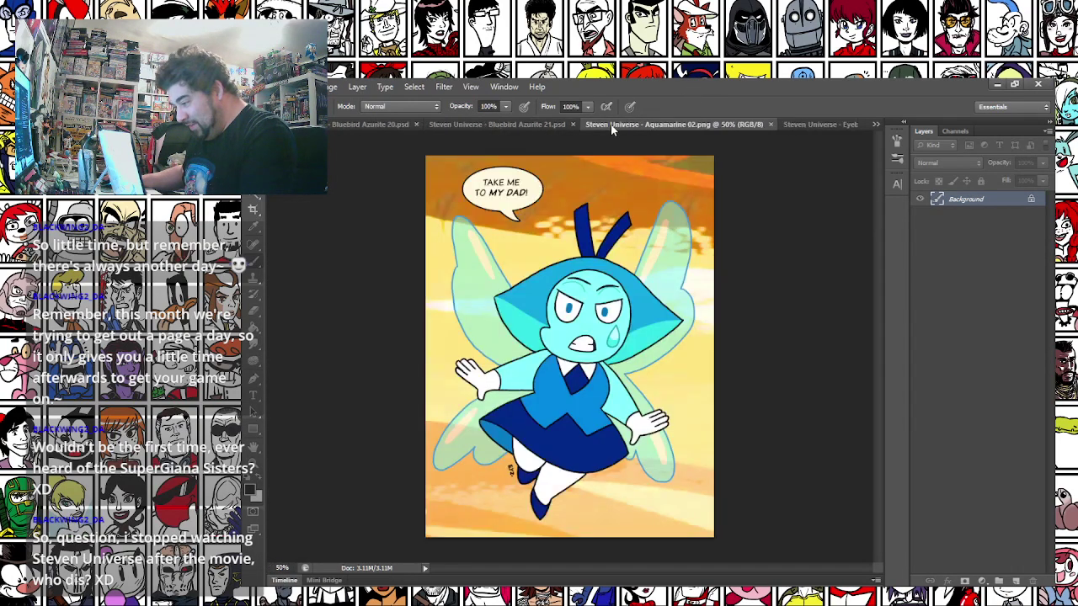
{"action": "left_click_drag", "start_coordinate": [606, 124], "coordinate": [371, 148]}
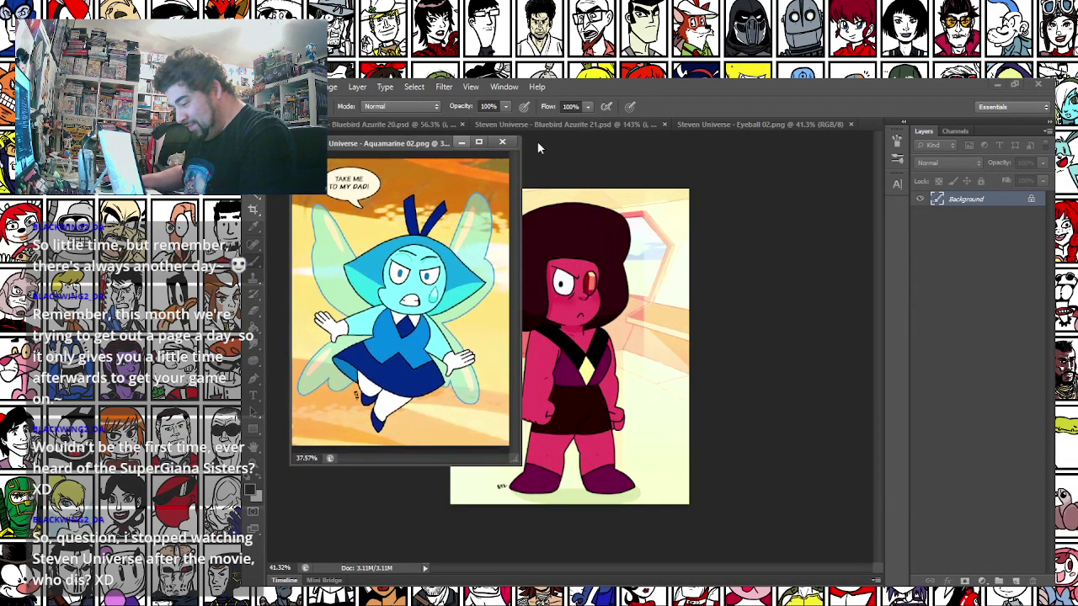
{"action": "mouse_move", "coordinate": [724, 124]}
{"action": "left_mouse_down"}
{"action": "mouse_move", "coordinate": [707, 226]}
{"action": "mouse_move", "coordinate": [555, 160]}
{"action": "left_mouse_up"}
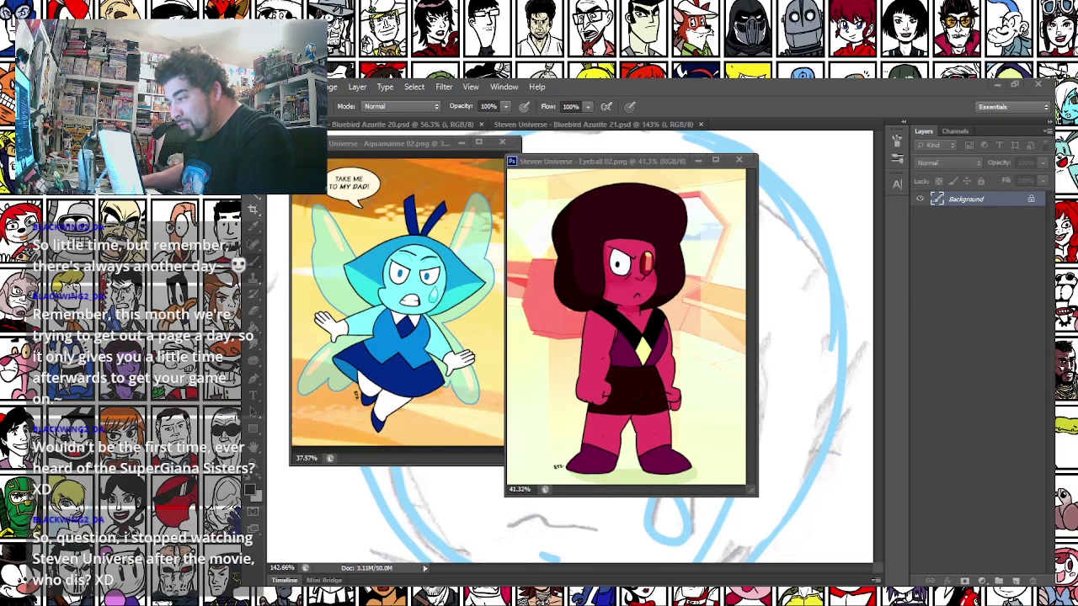
{"action": "left_click_drag", "start_coordinate": [592, 258], "coordinate": [625, 85]}
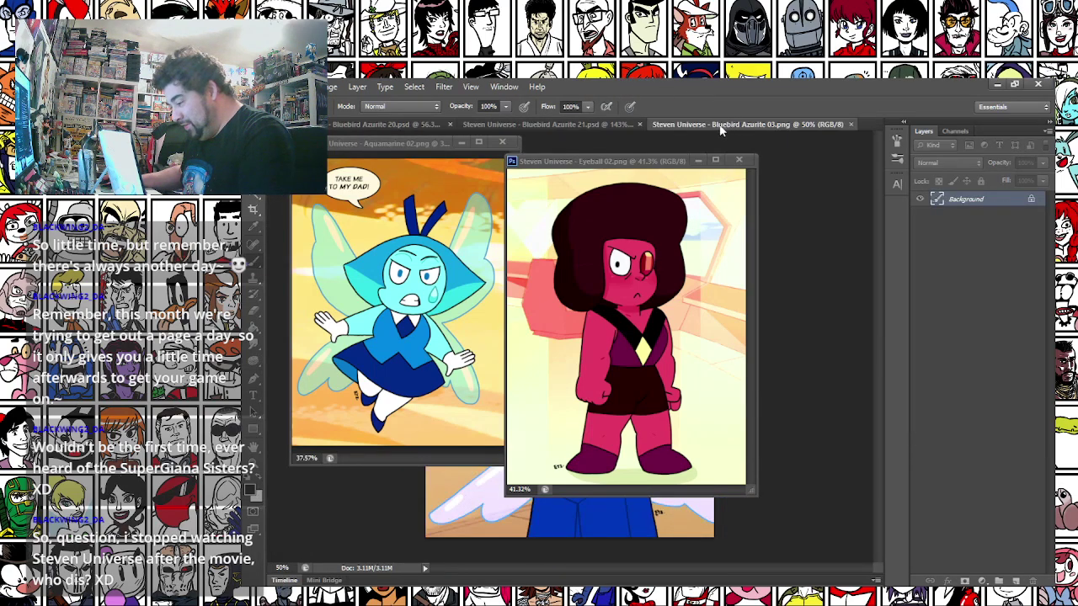
{"action": "left_click_drag", "start_coordinate": [723, 126], "coordinate": [768, 137]}
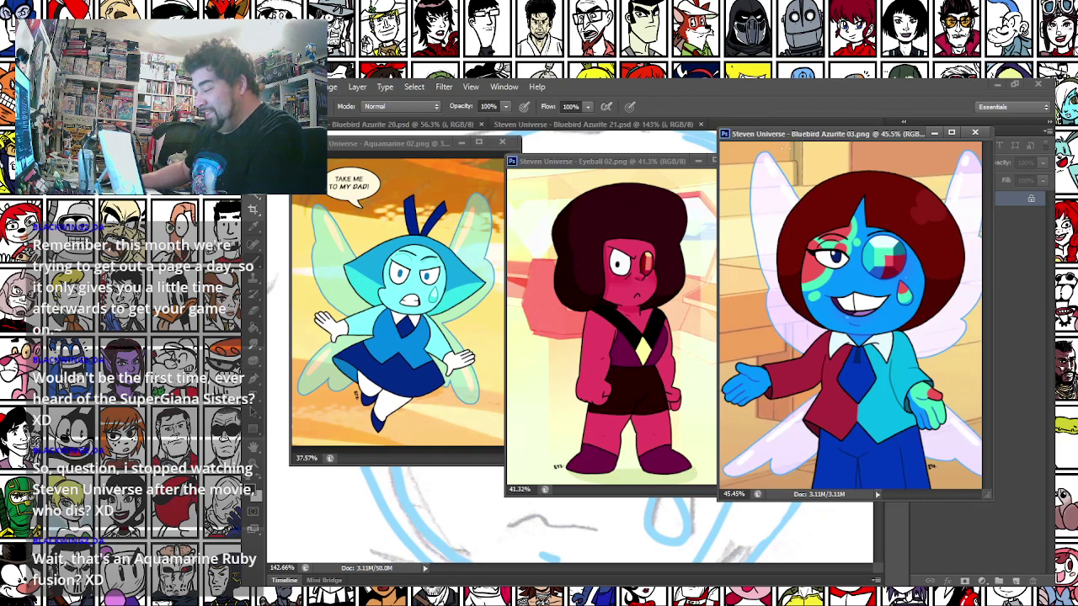
{"action": "left_click_drag", "start_coordinate": [795, 143], "coordinate": [793, 160]}
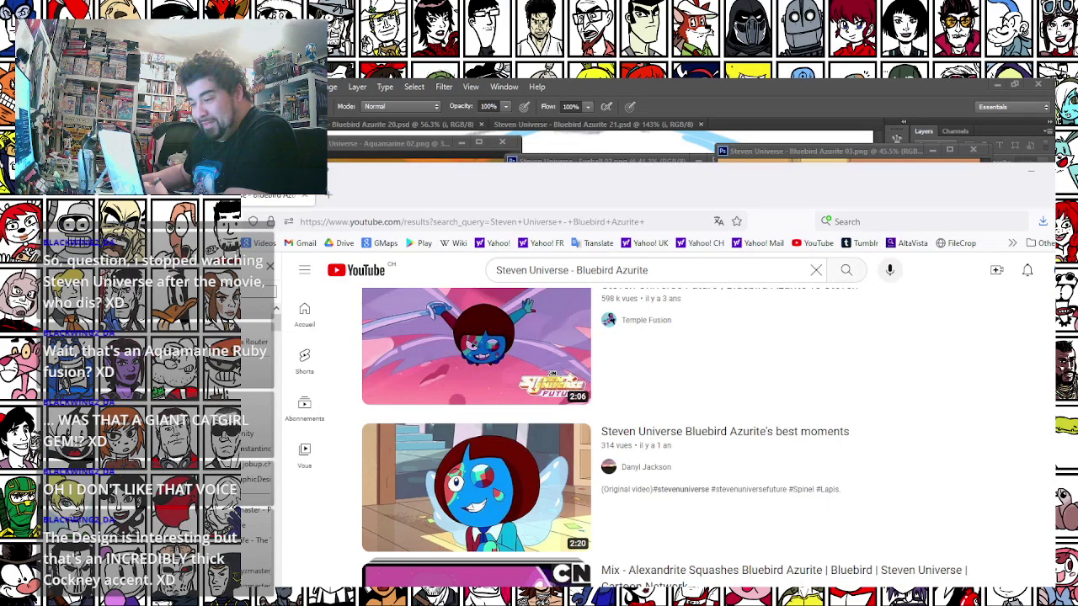
{"action": "left_click", "coordinate": [544, 89]}
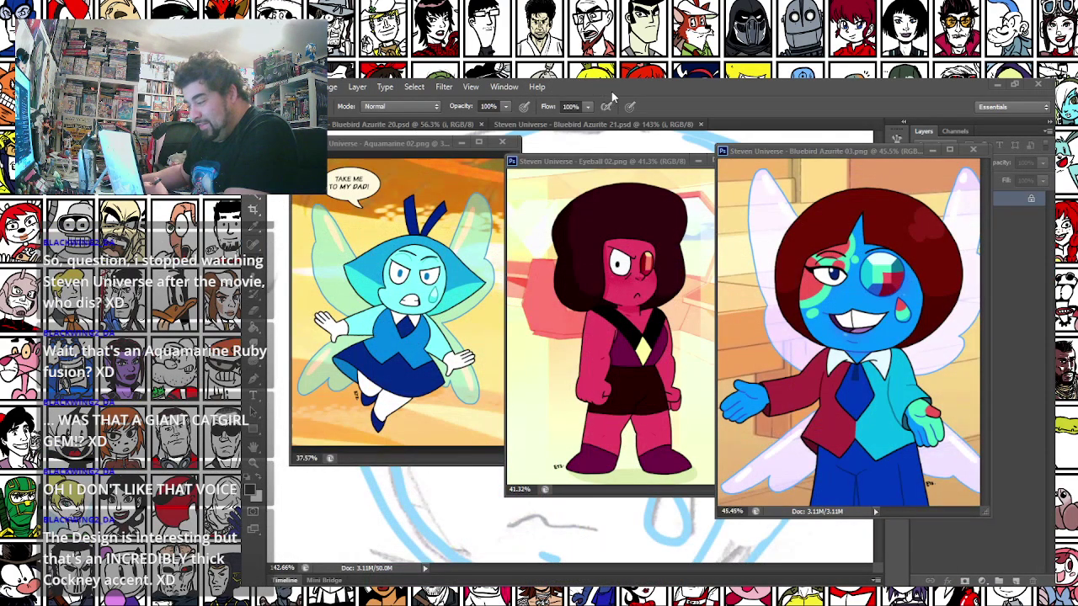
Close the Aquamarine 02, Eyeball 02 and Bluebird Azurite 03 reference images
{"action": "left_click", "coordinate": [496, 148]}
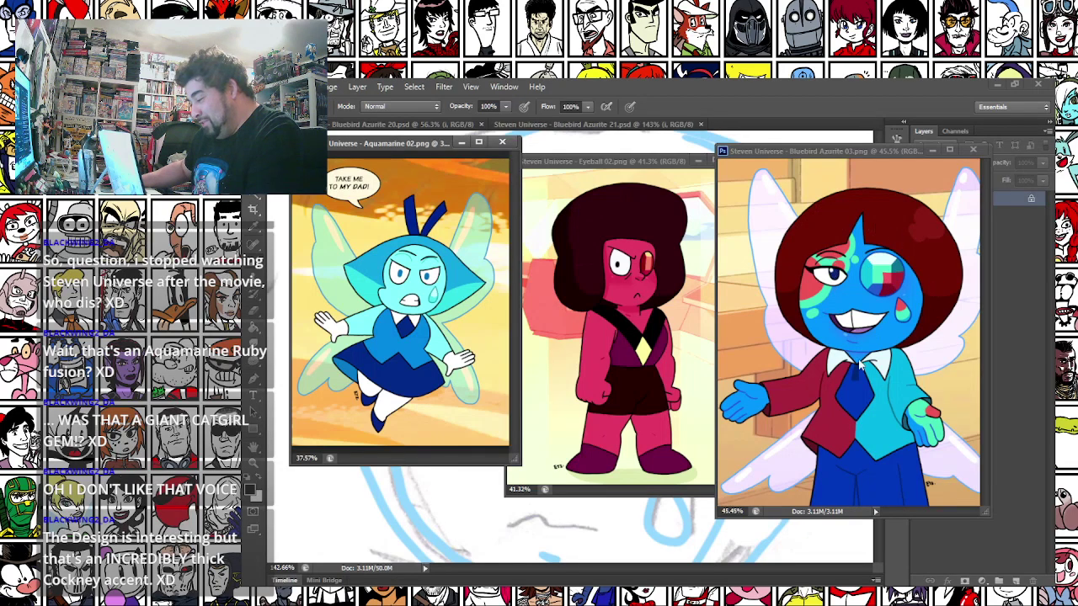
{"action": "left_click", "coordinate": [504, 143]}
{"action": "left_click_drag", "start_coordinate": [755, 155], "coordinate": [532, 165]}
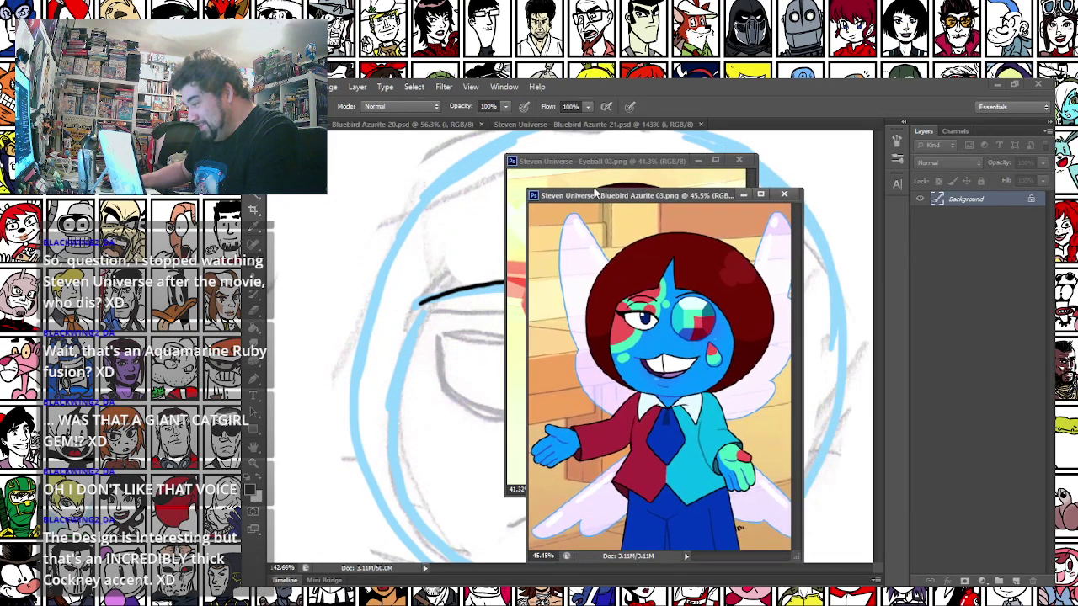
{"action": "left_click", "coordinate": [740, 160]}
{"action": "left_click", "coordinate": [741, 160]}
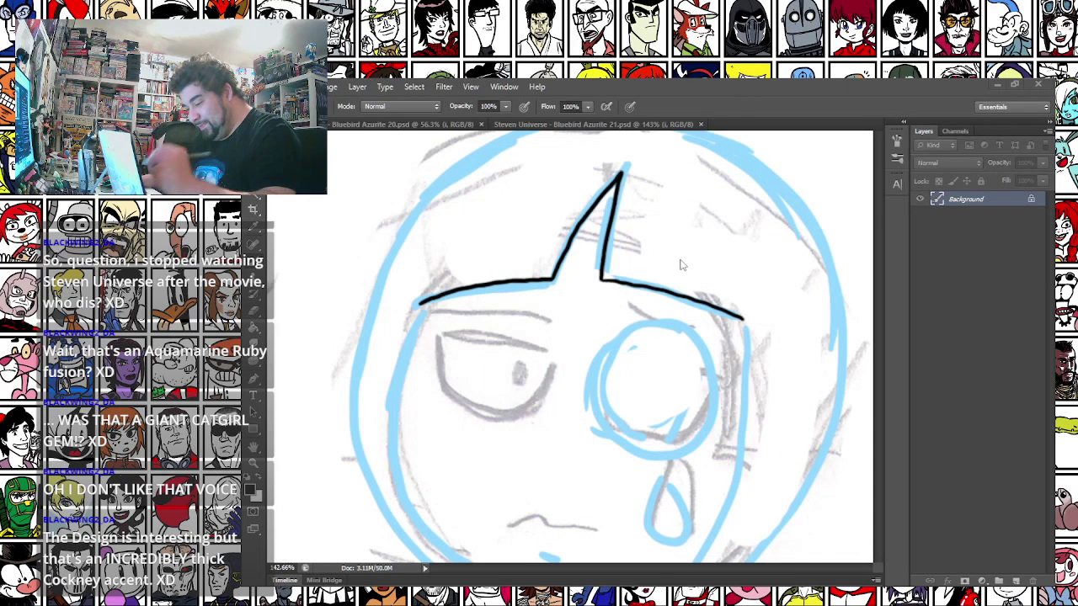
{"action": "left_click", "coordinate": [665, 126]}
{"action": "left_click_drag", "start_coordinate": [649, 223], "coordinate": [634, 150]}
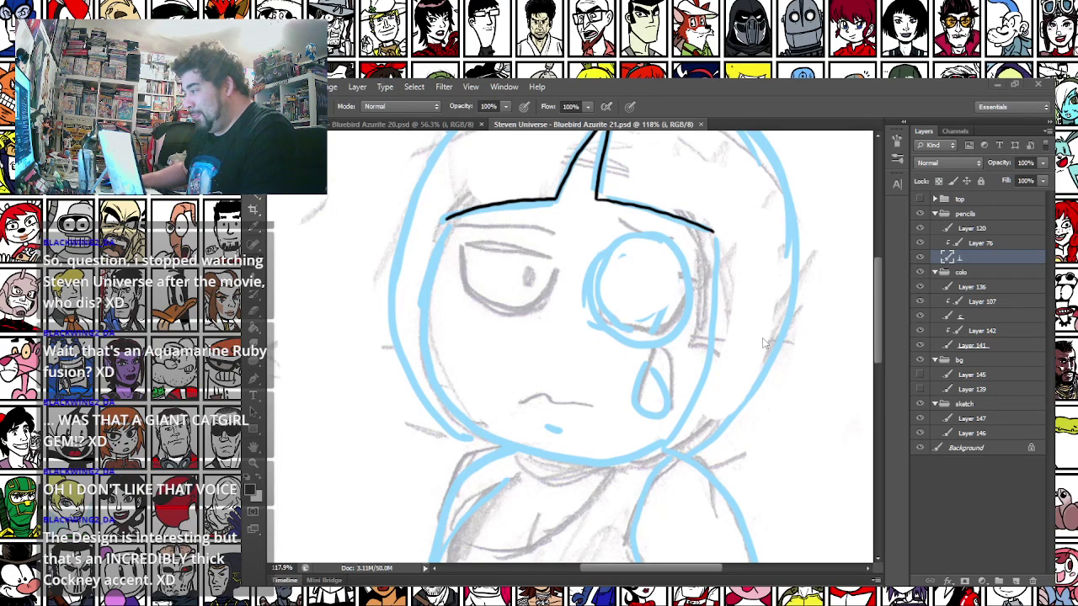
{"action": "scroll", "coordinate": [648, 291], "scroll_direction": "up", "scroll_amount": 1}
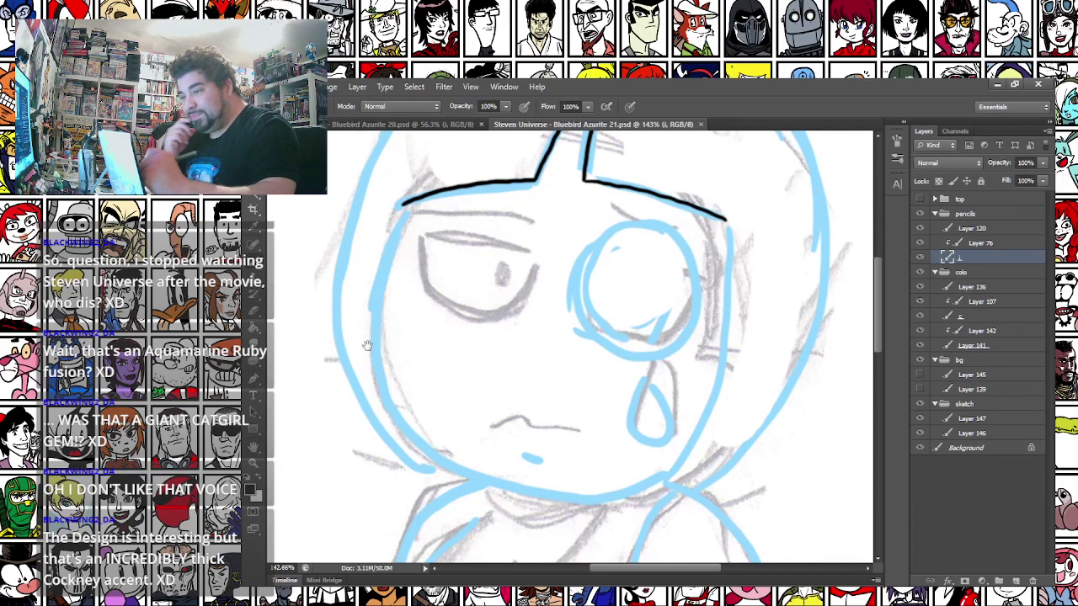
{"action": "left_click_drag", "start_coordinate": [369, 345], "coordinate": [423, 352]}
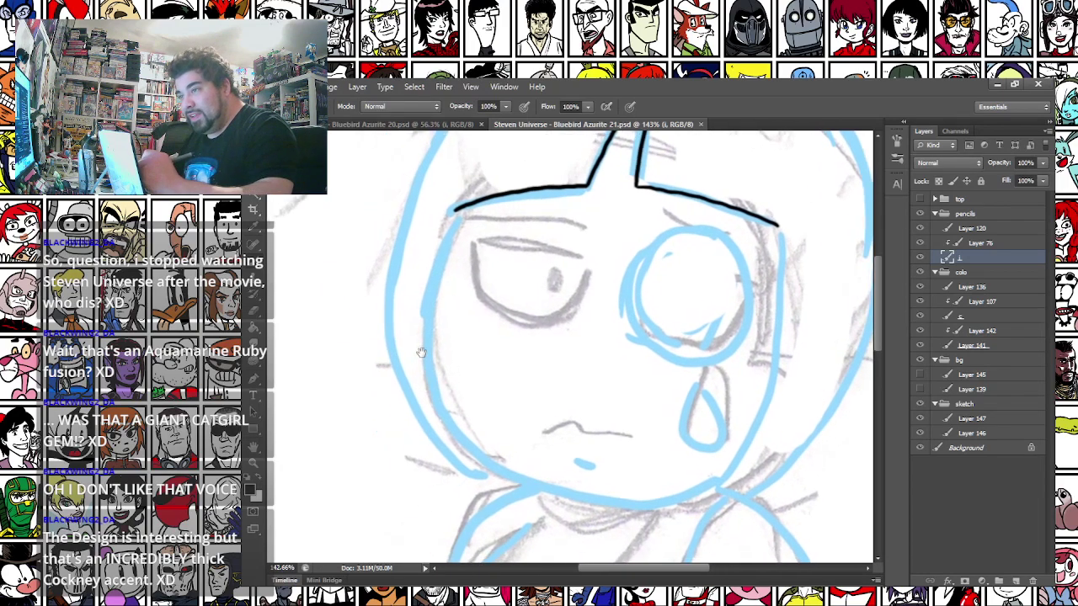
Switch to Bluebird Azurite 20 and ink a horizontal line across the clenched teeth, redoing the first stroke
{"action": "left_click", "coordinate": [413, 124]}
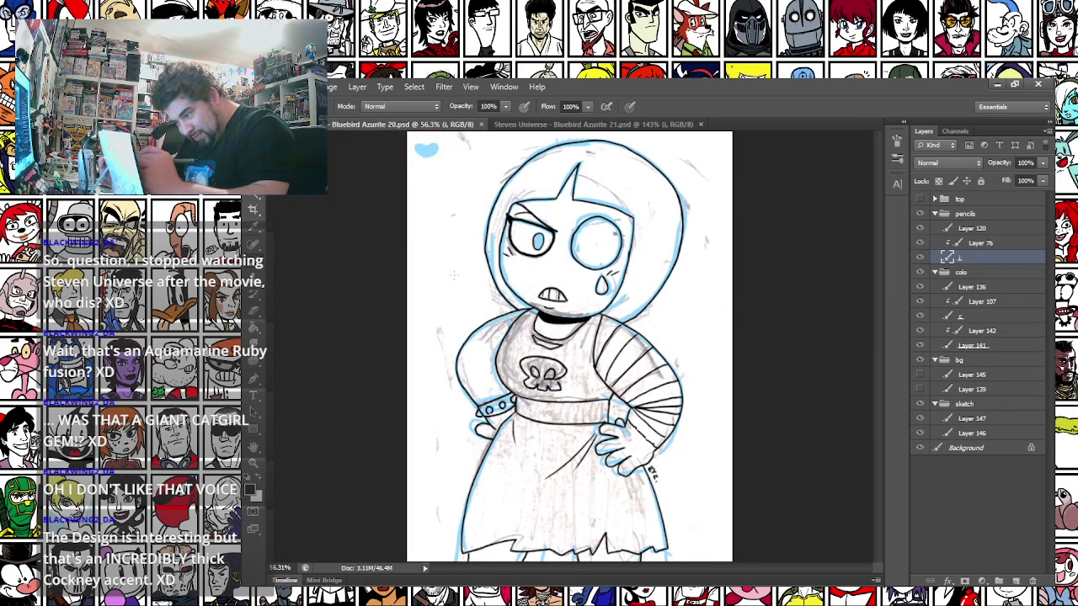
{"action": "scroll", "coordinate": [560, 285], "scroll_direction": "up", "scroll_amount": 4}
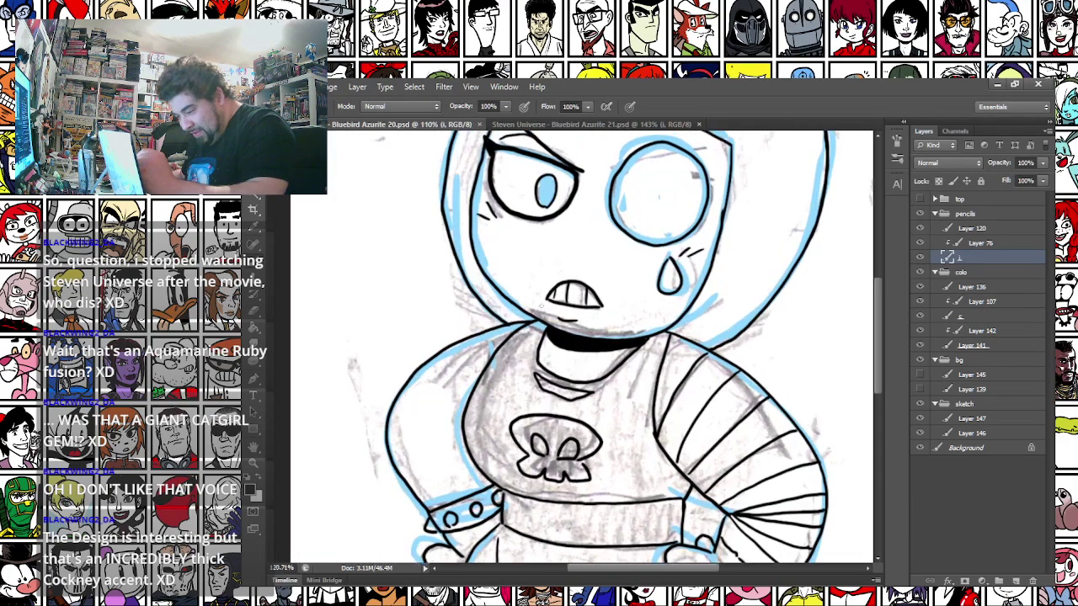
{"action": "mouse_move", "coordinate": [560, 285]}
{"action": "left_mouse_down"}
{"action": "mouse_move", "coordinate": [596, 308]}
{"action": "mouse_move", "coordinate": [620, 297]}
{"action": "mouse_move", "coordinate": [622, 278]}
{"action": "left_mouse_up"}
{"action": "key", "text": "ctrl+z"}
{"action": "mouse_move", "coordinate": [557, 288]}
{"action": "left_mouse_down"}
{"action": "mouse_move", "coordinate": [583, 304]}
{"action": "mouse_move", "coordinate": [623, 296]}
{"action": "left_mouse_up"}
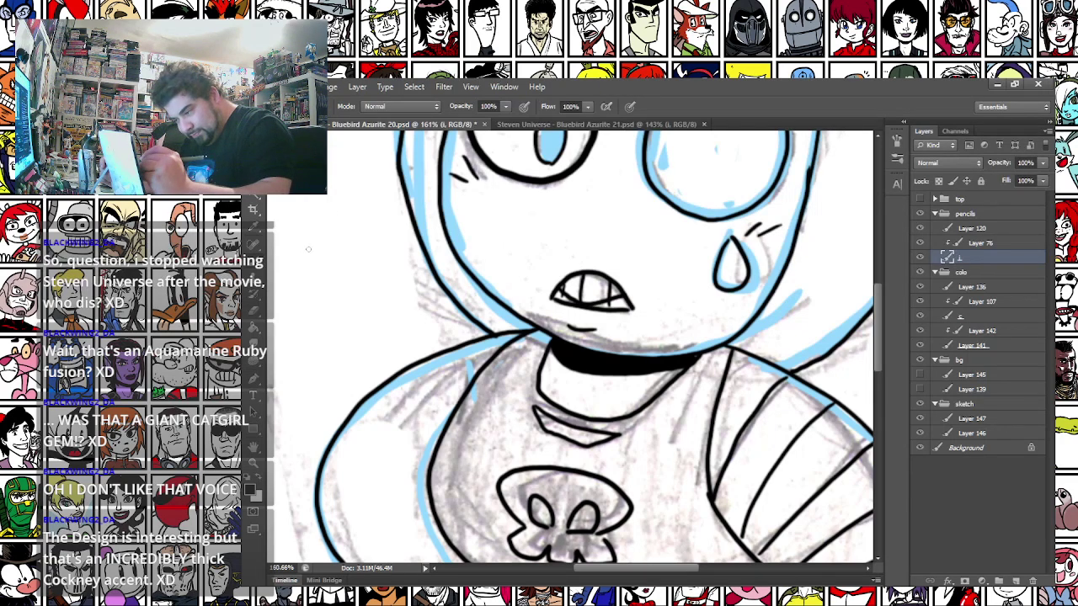
Clean up the ink at the right corner of the clenched teeth in Bluebird Azurite 20
{"action": "key", "text": "e"}
{"action": "mouse_move", "coordinate": [611, 306]}
{"action": "left_mouse_down"}
{"action": "mouse_move", "coordinate": [610, 286]}
{"action": "mouse_move", "coordinate": [563, 296]}
{"action": "mouse_move", "coordinate": [575, 306]}
{"action": "mouse_move", "coordinate": [622, 296]}
{"action": "left_mouse_up"}
{"action": "left_click", "coordinate": [253, 272]}
{"action": "left_click_drag", "start_coordinate": [586, 235], "coordinate": [605, 338]}
Switch to Bluebird Azurite 21 and ink the face contour from the fringe ends down both cheeks and around the chin, redoing unsatisfactory strokes
{"action": "left_click", "coordinate": [529, 125]}
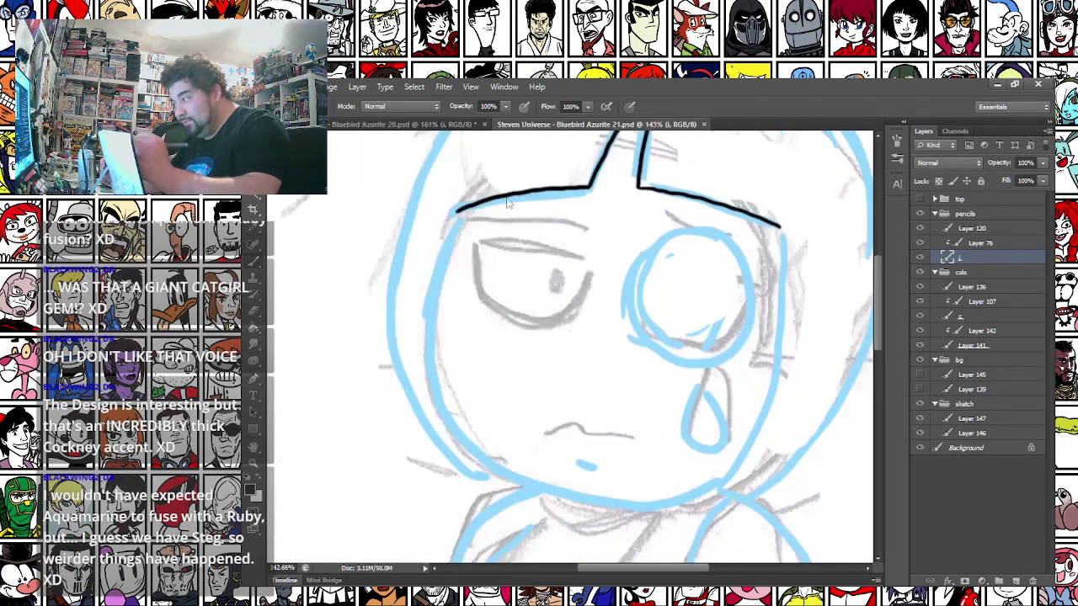
{"action": "left_click_drag", "start_coordinate": [470, 362], "coordinate": [451, 315]}
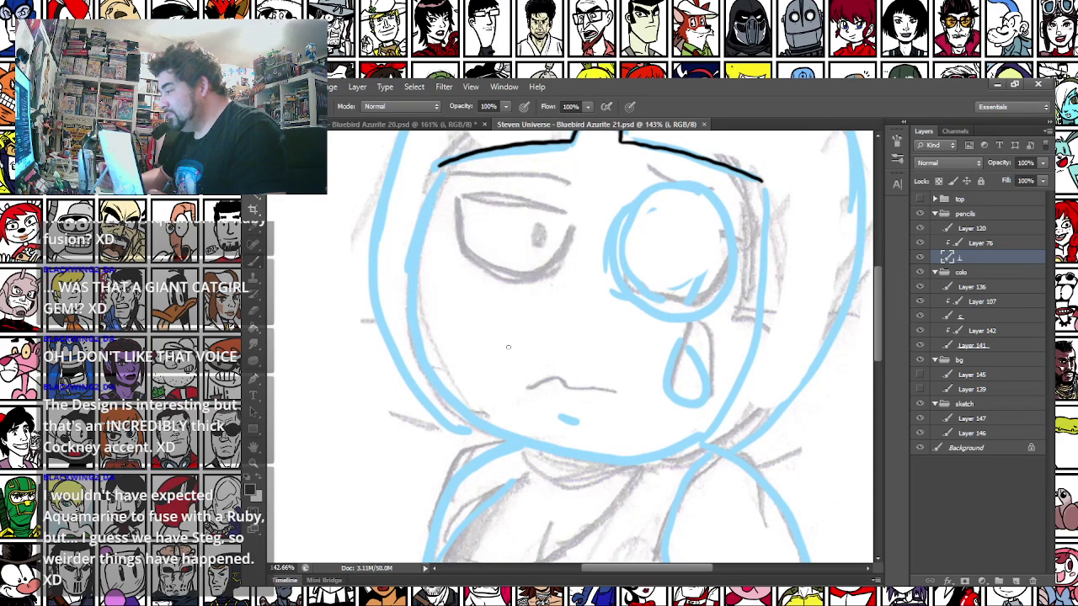
{"action": "left_click_drag", "start_coordinate": [417, 282], "coordinate": [421, 336]}
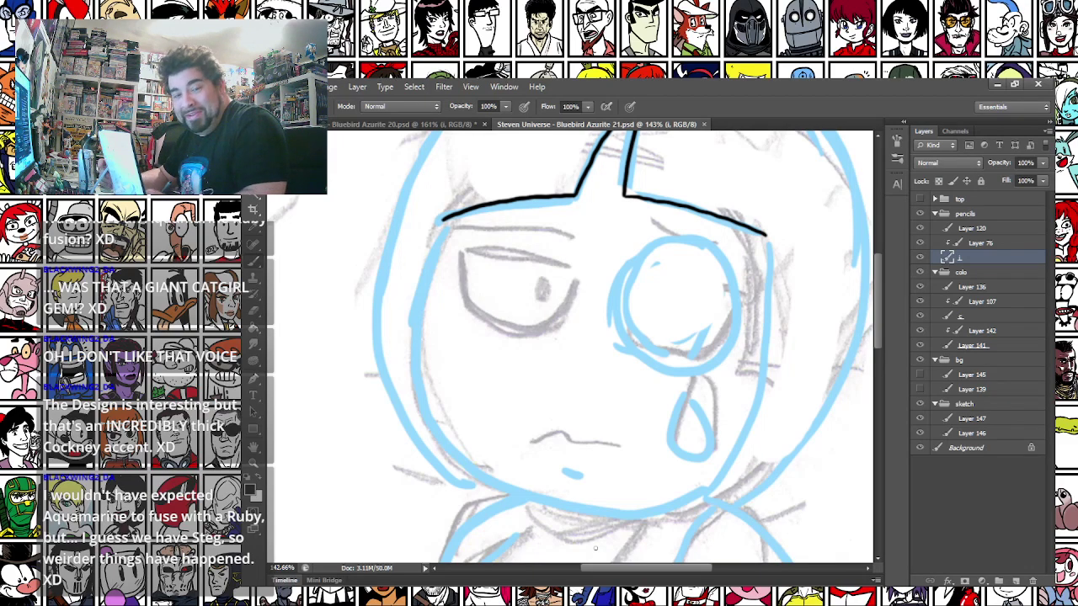
{"action": "left_click_drag", "start_coordinate": [445, 218], "coordinate": [424, 305]}
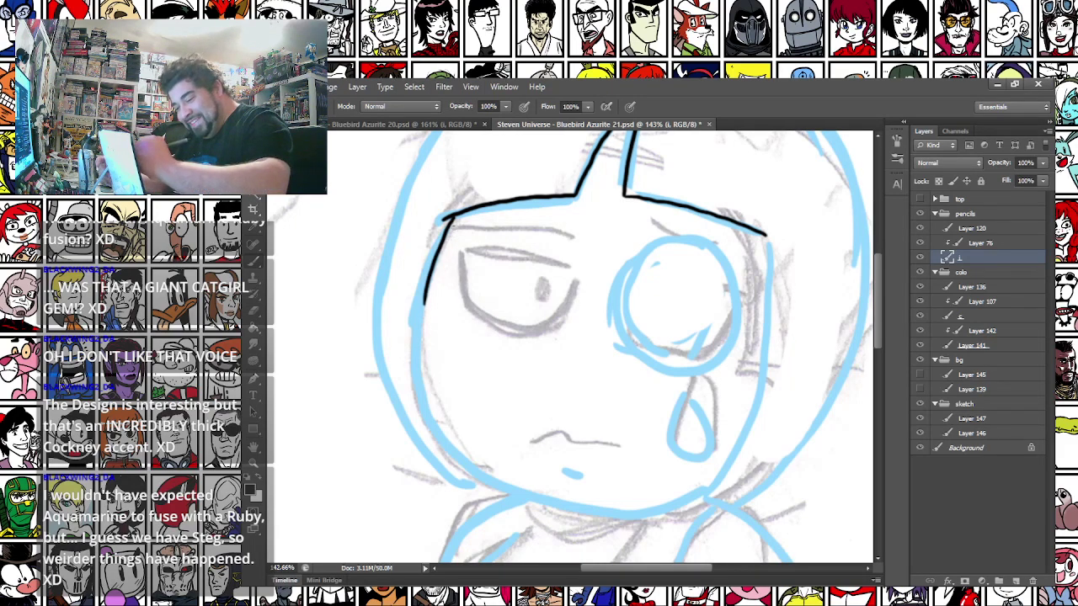
{"action": "key", "text": "ctrl+z"}
{"action": "mouse_move", "coordinate": [445, 218]}
{"action": "left_mouse_down"}
{"action": "mouse_move", "coordinate": [427, 288]}
{"action": "mouse_move", "coordinate": [437, 412]}
{"action": "mouse_move", "coordinate": [453, 442]}
{"action": "left_mouse_up"}
{"action": "key", "text": "ctrl+z"}
{"action": "mouse_move", "coordinate": [443, 218]}
{"action": "left_mouse_down"}
{"action": "mouse_move", "coordinate": [415, 328]}
{"action": "mouse_move", "coordinate": [427, 403]}
{"action": "mouse_move", "coordinate": [508, 485]}
{"action": "mouse_move", "coordinate": [570, 510]}
{"action": "mouse_move", "coordinate": [630, 514]}
{"action": "mouse_move", "coordinate": [691, 497]}
{"action": "mouse_move", "coordinate": [740, 445]}
{"action": "mouse_move", "coordinate": [771, 378]}
{"action": "mouse_move", "coordinate": [769, 238]}
{"action": "left_mouse_up"}
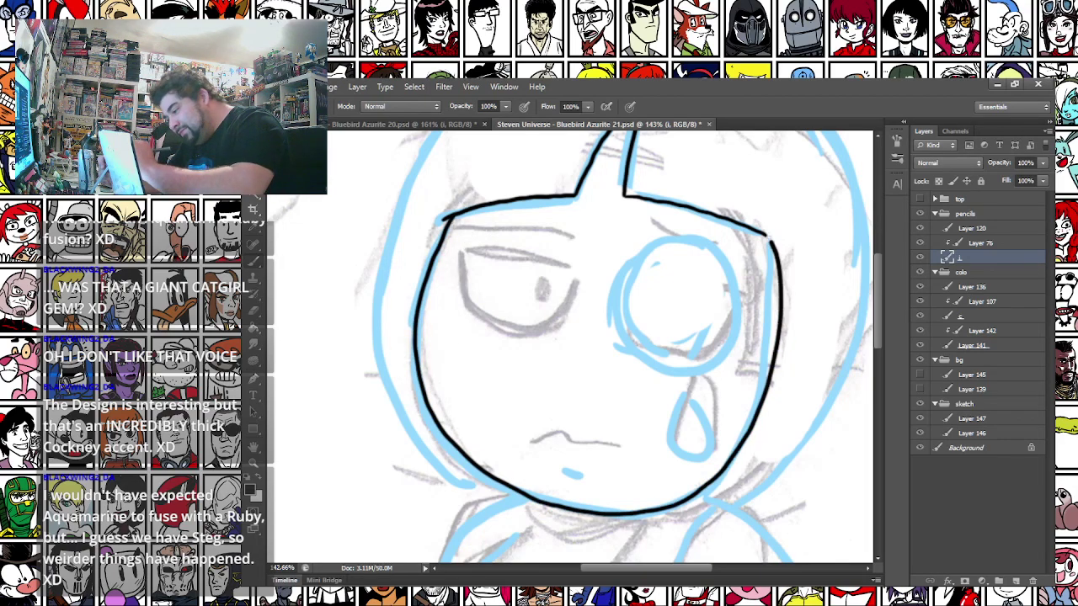
Choose a thicker brush and ink the drooping upper eyelid, the eye's lower curve, the eyelid crease, the round eyepiece and the teardrop
{"action": "right_click", "coordinate": [648, 365]}
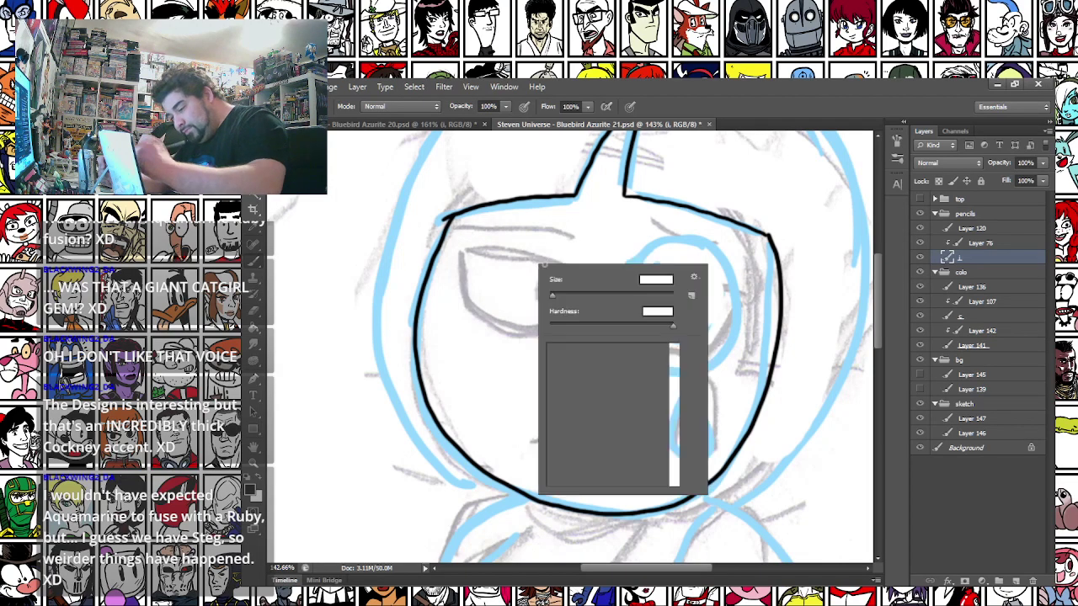
{"action": "left_click", "coordinate": [455, 250]}
{"action": "mouse_move", "coordinate": [455, 250]}
{"action": "left_mouse_down"}
{"action": "mouse_move", "coordinate": [507, 251]}
{"action": "mouse_move", "coordinate": [585, 281]}
{"action": "left_mouse_up"}
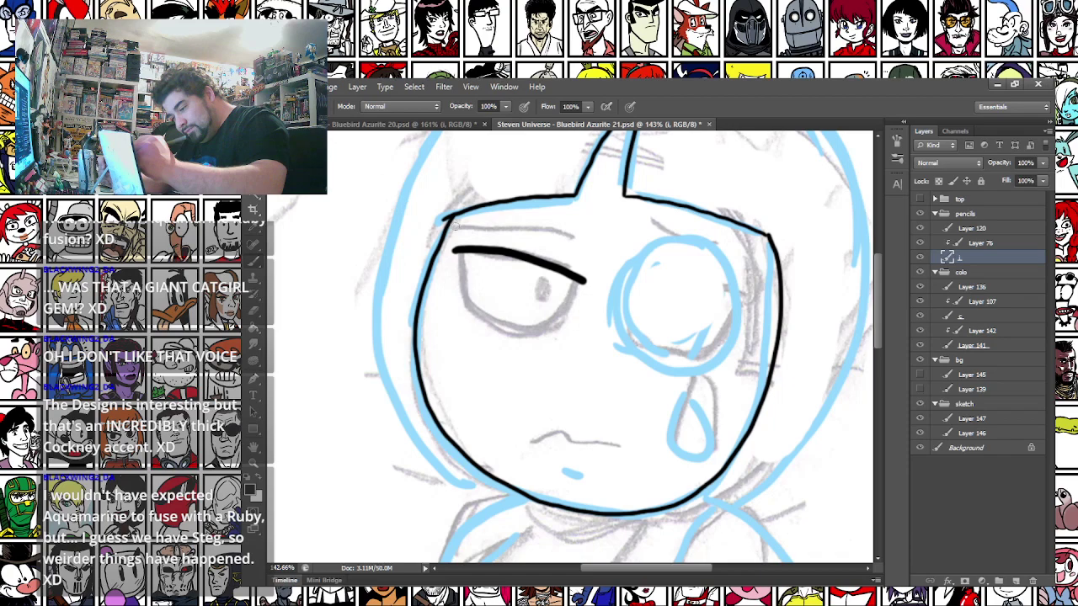
{"action": "mouse_move", "coordinate": [455, 224]}
{"action": "left_mouse_down"}
{"action": "mouse_move", "coordinate": [555, 231]}
{"action": "mouse_move", "coordinate": [613, 294]}
{"action": "mouse_move", "coordinate": [626, 346]}
{"action": "mouse_move", "coordinate": [677, 371]}
{"action": "mouse_move", "coordinate": [733, 341]}
{"action": "mouse_move", "coordinate": [739, 275]}
{"action": "mouse_move", "coordinate": [694, 243]}
{"action": "mouse_move", "coordinate": [646, 247]}
{"action": "mouse_move", "coordinate": [624, 271]}
{"action": "left_mouse_up"}
{"action": "mouse_move", "coordinate": [689, 390]}
{"action": "left_mouse_down"}
{"action": "mouse_move", "coordinate": [675, 451]}
{"action": "mouse_move", "coordinate": [694, 396]}
{"action": "left_mouse_up"}
Ink the wavy frowning mouth, redoing the first stroke, and add the thick lash corner and a small crease mark to the half-closed eye
{"action": "left_click_drag", "start_coordinate": [530, 441], "coordinate": [626, 447]}
{"action": "key", "text": "ctrl+z"}
{"action": "mouse_move", "coordinate": [524, 440]}
{"action": "left_mouse_down"}
{"action": "mouse_move", "coordinate": [574, 437]}
{"action": "mouse_move", "coordinate": [626, 452]}
{"action": "left_mouse_up"}
{"action": "mouse_move", "coordinate": [459, 252]}
{"action": "left_mouse_down"}
{"action": "mouse_move", "coordinate": [462, 288]}
{"action": "mouse_move", "coordinate": [493, 329]}
{"action": "mouse_move", "coordinate": [534, 334]}
{"action": "mouse_move", "coordinate": [571, 306]}
{"action": "mouse_move", "coordinate": [581, 282]}
{"action": "left_mouse_up"}
{"action": "mouse_move", "coordinate": [442, 237]}
{"action": "left_mouse_down"}
{"action": "mouse_move", "coordinate": [457, 261]}
{"action": "mouse_move", "coordinate": [497, 232]}
{"action": "left_mouse_up"}
{"action": "right_click", "coordinate": [473, 227]}
{"action": "left_click_drag", "start_coordinate": [572, 250], "coordinate": [582, 261]}
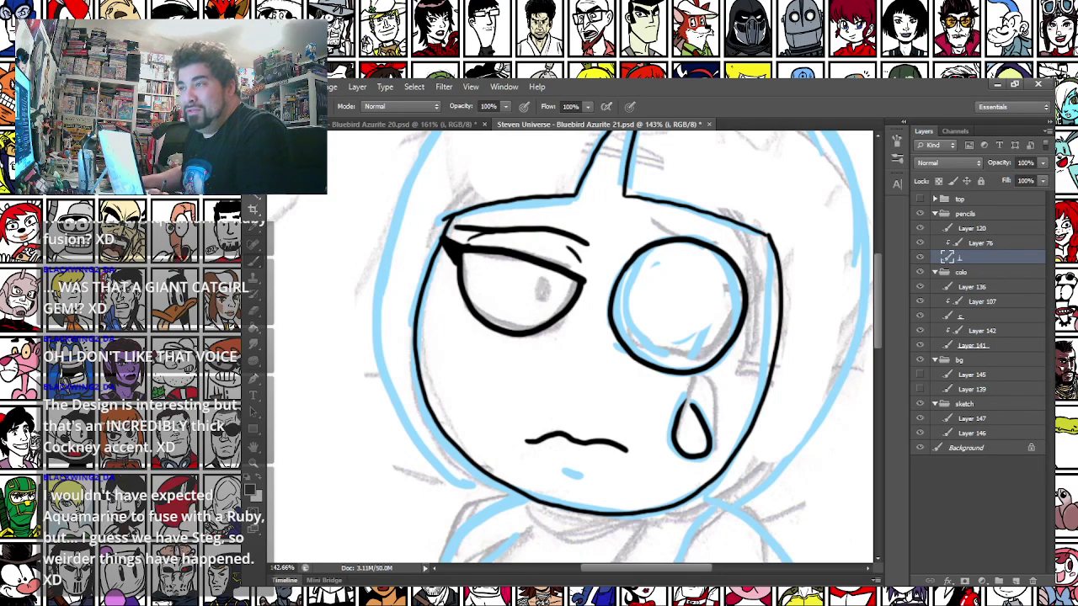
Ink the small oval pupil, short double marks on both cheeks and a short lower-lip line beneath the mouth
{"action": "left_click_drag", "start_coordinate": [359, 453], "coordinate": [215, 605]}
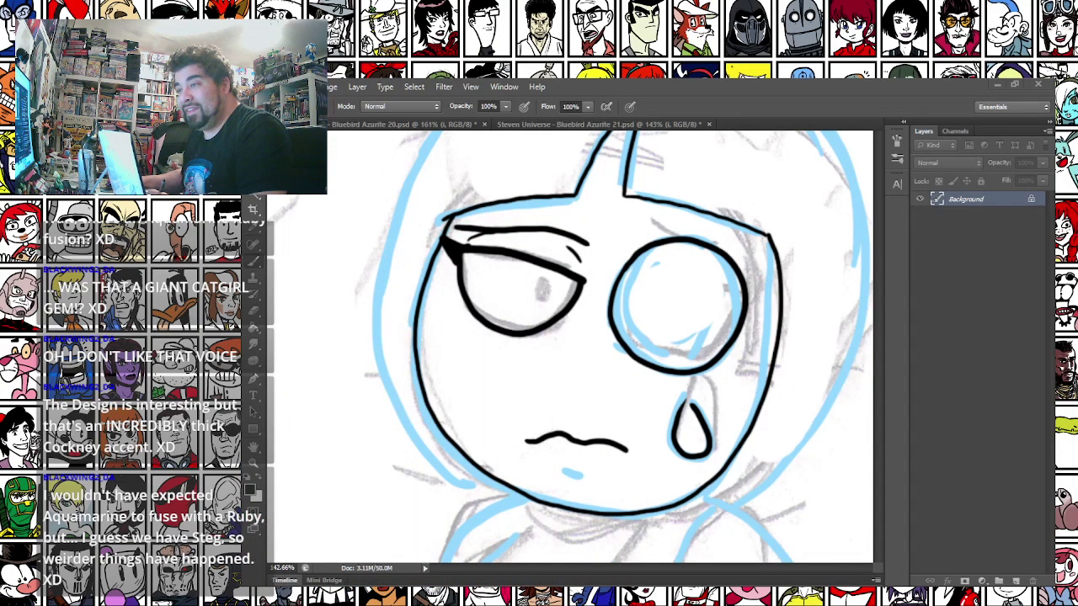
{"action": "left_click", "coordinate": [511, 455]}
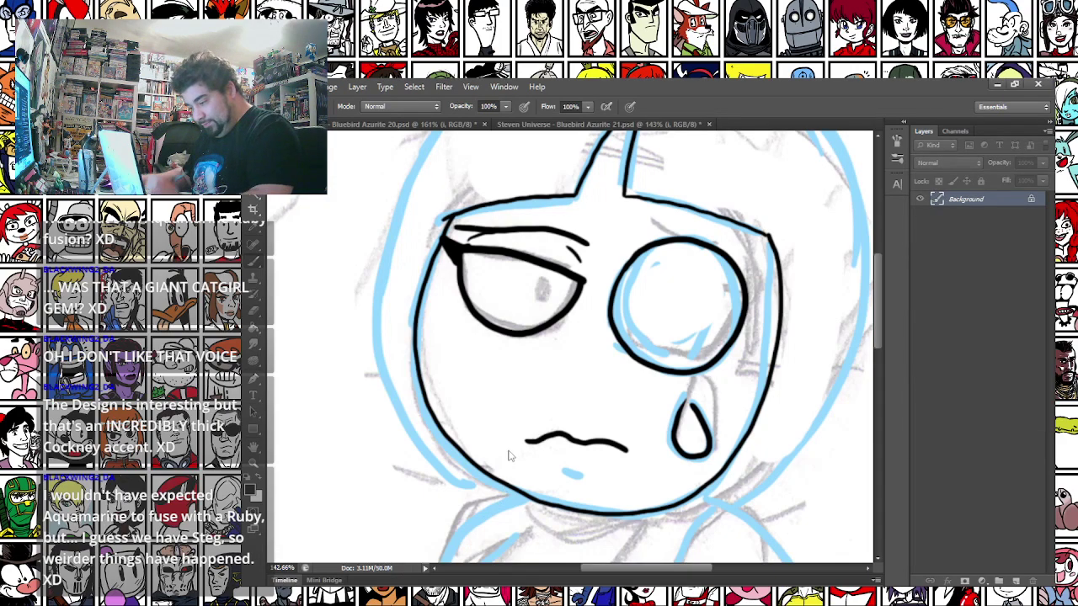
{"action": "mouse_move", "coordinate": [544, 310]}
{"action": "left_mouse_down"}
{"action": "mouse_move", "coordinate": [547, 281]}
{"action": "mouse_move", "coordinate": [539, 310]}
{"action": "left_mouse_up"}
{"action": "left_click_drag", "start_coordinate": [460, 325], "coordinate": [450, 340]}
{"action": "mouse_move", "coordinate": [738, 370]}
{"action": "left_mouse_down"}
{"action": "mouse_move", "coordinate": [721, 386]}
{"action": "mouse_move", "coordinate": [732, 386]}
{"action": "left_mouse_up"}
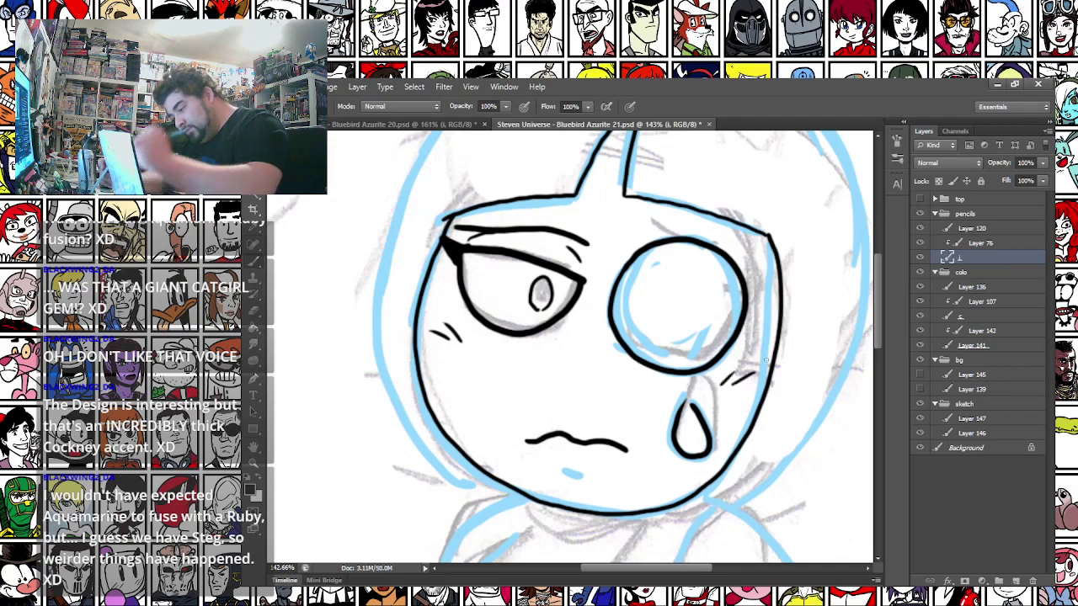
{"action": "left_click_drag", "start_coordinate": [552, 469], "coordinate": [584, 475]}
Ink the outer hair contour on the left side of the head down to the shoulder
{"action": "left_click_drag", "start_coordinate": [392, 253], "coordinate": [389, 356]}
{"action": "mouse_move", "coordinate": [367, 392]}
{"action": "left_mouse_down"}
{"action": "mouse_move", "coordinate": [420, 293]}
{"action": "mouse_move", "coordinate": [466, 250]}
{"action": "mouse_move", "coordinate": [585, 203]}
{"action": "mouse_move", "coordinate": [660, 205]}
{"action": "mouse_move", "coordinate": [749, 244]}
{"action": "mouse_move", "coordinate": [821, 323]}
{"action": "mouse_move", "coordinate": [845, 480]}
{"action": "left_mouse_up"}
{"action": "left_click_drag", "start_coordinate": [383, 441], "coordinate": [441, 284]}
{"action": "mouse_move", "coordinate": [428, 224]}
{"action": "left_mouse_down"}
{"action": "mouse_move", "coordinate": [415, 340]}
{"action": "mouse_move", "coordinate": [429, 406]}
{"action": "mouse_move", "coordinate": [527, 501]}
{"action": "left_mouse_up"}
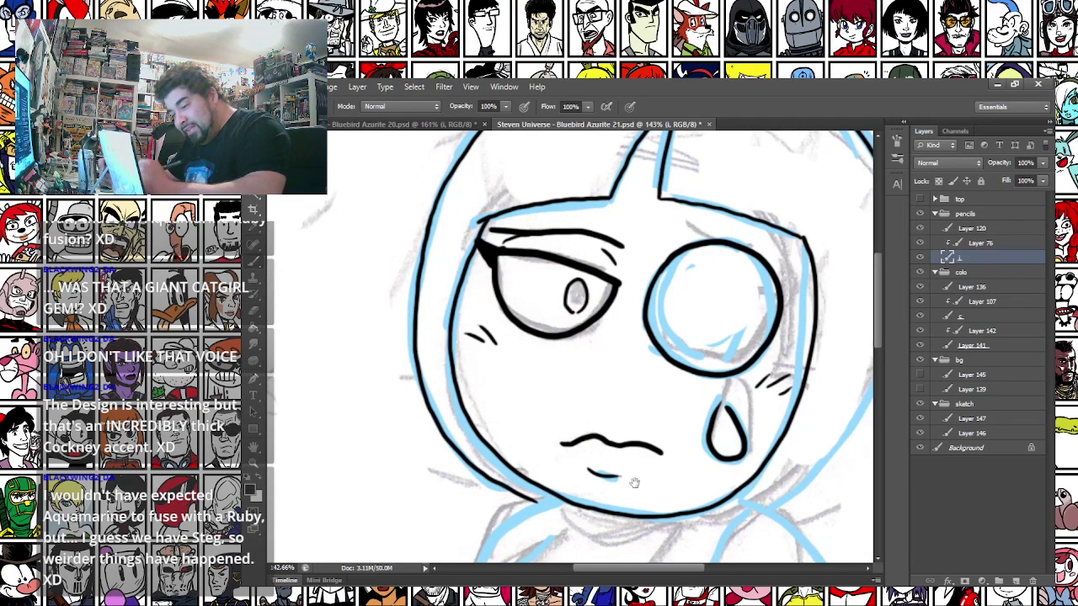
Ink the outer hair contour on the right side of the head, redoing the first stroke and cleaning up its bend with the eraser and brush
{"action": "left_click_drag", "start_coordinate": [640, 487], "coordinate": [380, 419]}
{"action": "mouse_move", "coordinate": [508, 437]}
{"action": "left_mouse_down"}
{"action": "mouse_move", "coordinate": [596, 352]}
{"action": "mouse_move", "coordinate": [635, 273]}
{"action": "mouse_move", "coordinate": [645, 212]}
{"action": "left_mouse_up"}
{"action": "key", "text": "ctrl+z"}
{"action": "mouse_move", "coordinate": [507, 440]}
{"action": "left_mouse_down"}
{"action": "mouse_move", "coordinate": [526, 434]}
{"action": "mouse_move", "coordinate": [601, 346]}
{"action": "mouse_move", "coordinate": [647, 229]}
{"action": "mouse_move", "coordinate": [565, 303]}
{"action": "mouse_move", "coordinate": [556, 337]}
{"action": "left_mouse_up"}
{"action": "key", "text": "e"}
{"action": "mouse_move", "coordinate": [607, 306]}
{"action": "left_mouse_down"}
{"action": "mouse_move", "coordinate": [599, 334]}
{"action": "mouse_move", "coordinate": [609, 286]}
{"action": "left_mouse_up"}
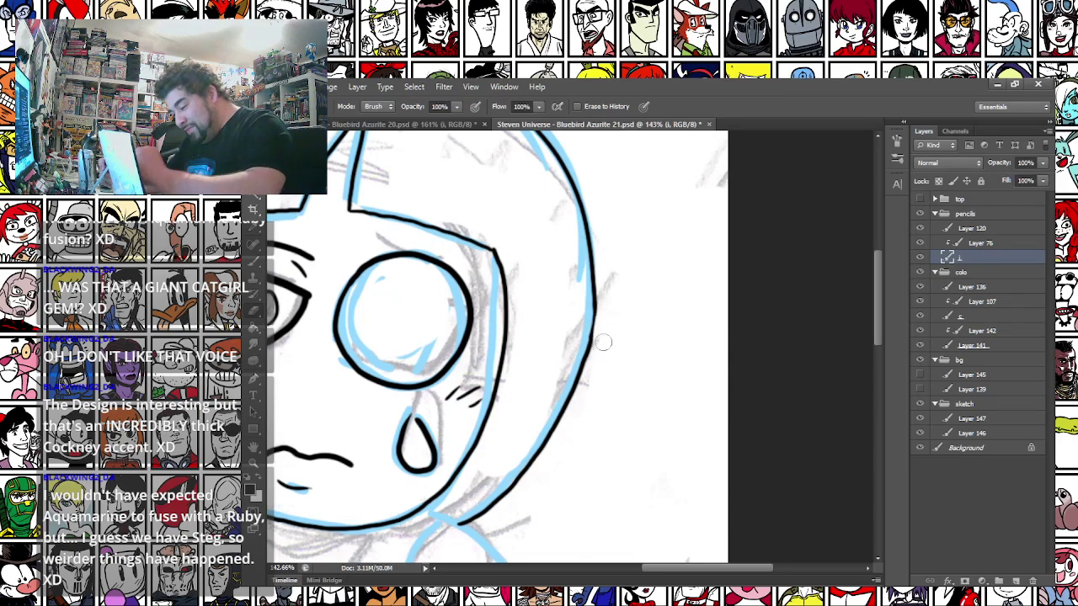
{"action": "left_click", "coordinate": [253, 263]}
{"action": "left_click_drag", "start_coordinate": [590, 343], "coordinate": [597, 294]}
Ink the outer contours of both shoulders and arms, running the right one down to the wrist
{"action": "left_click_drag", "start_coordinate": [353, 417], "coordinate": [690, 341]}
{"action": "left_click_drag", "start_coordinate": [404, 476], "coordinate": [332, 282]}
{"action": "left_click_drag", "start_coordinate": [448, 484], "coordinate": [349, 294]}
{"action": "mouse_move", "coordinate": [430, 242]}
{"action": "left_mouse_down"}
{"action": "mouse_move", "coordinate": [406, 312]}
{"action": "mouse_move", "coordinate": [489, 368]}
{"action": "left_mouse_up"}
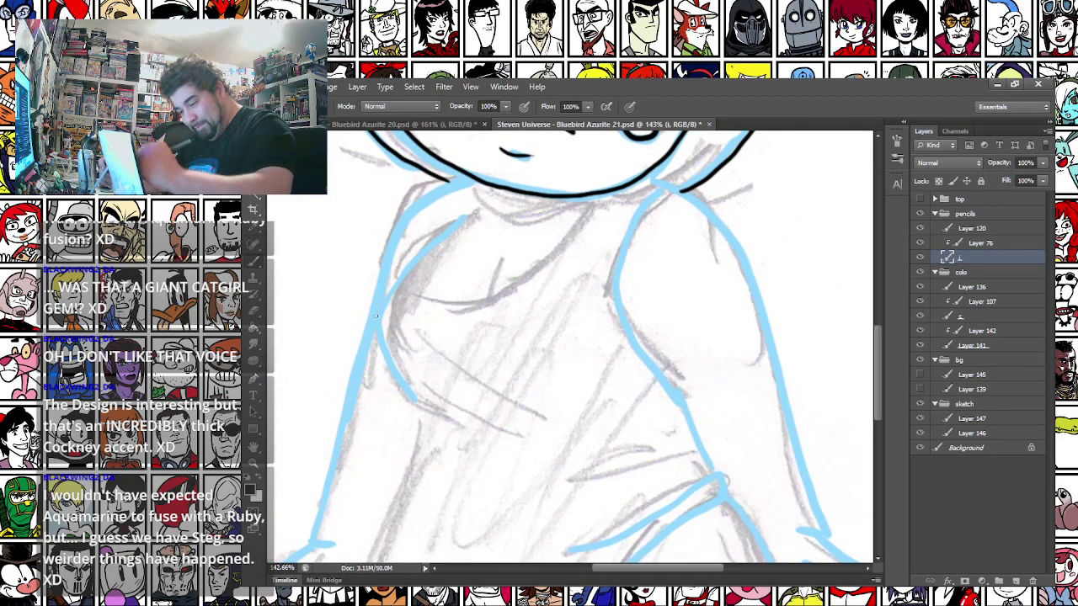
{"action": "mouse_move", "coordinate": [352, 409]}
{"action": "left_mouse_down"}
{"action": "mouse_move", "coordinate": [387, 252]}
{"action": "mouse_move", "coordinate": [408, 214]}
{"action": "mouse_move", "coordinate": [471, 176]}
{"action": "left_mouse_up"}
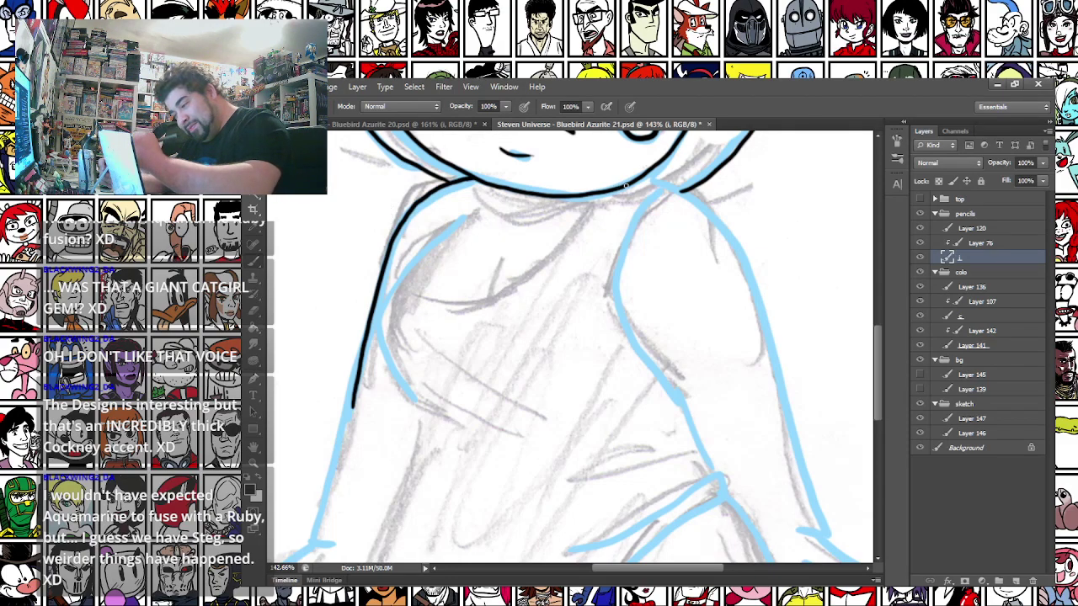
{"action": "mouse_move", "coordinate": [626, 184]}
{"action": "left_mouse_down"}
{"action": "mouse_move", "coordinate": [726, 224]}
{"action": "mouse_move", "coordinate": [781, 369]}
{"action": "mouse_move", "coordinate": [816, 537]}
{"action": "left_mouse_up"}
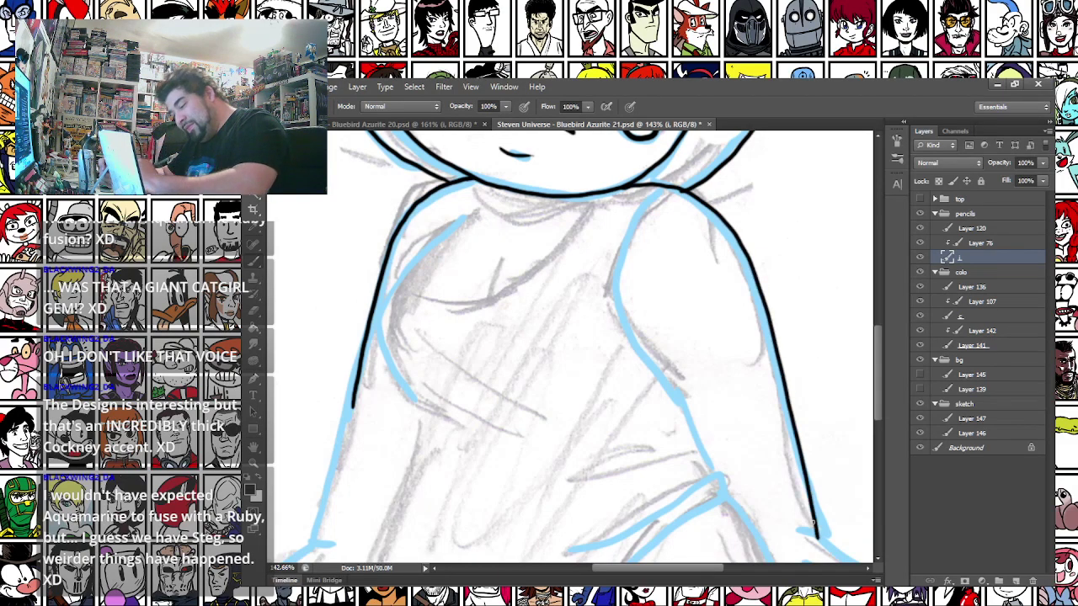
Ink the right side of the torso down to the hip and the left chest curve down to the waist
{"action": "mouse_move", "coordinate": [614, 292]}
{"action": "left_mouse_down"}
{"action": "mouse_move", "coordinate": [688, 409]}
{"action": "mouse_move", "coordinate": [647, 279]}
{"action": "mouse_move", "coordinate": [682, 343]}
{"action": "left_mouse_up"}
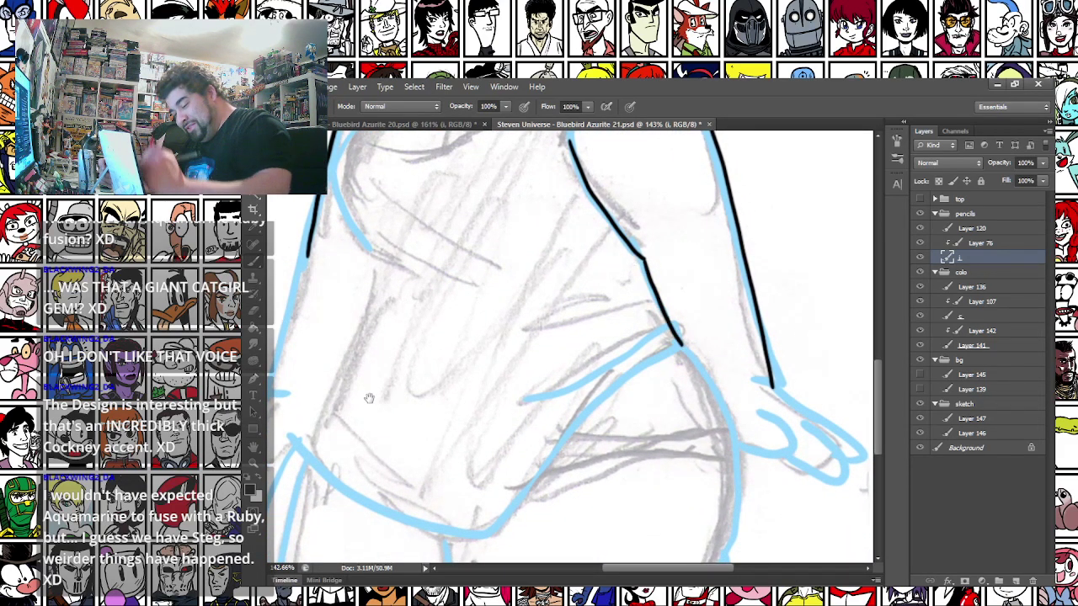
{"action": "left_click_drag", "start_coordinate": [286, 412], "coordinate": [467, 373]}
{"action": "left_click_drag", "start_coordinate": [513, 216], "coordinate": [439, 396]}
{"action": "mouse_move", "coordinate": [534, 204]}
{"action": "left_mouse_down"}
{"action": "mouse_move", "coordinate": [460, 271]}
{"action": "mouse_move", "coordinate": [458, 354]}
{"action": "mouse_move", "coordinate": [489, 401]}
{"action": "left_mouse_up"}
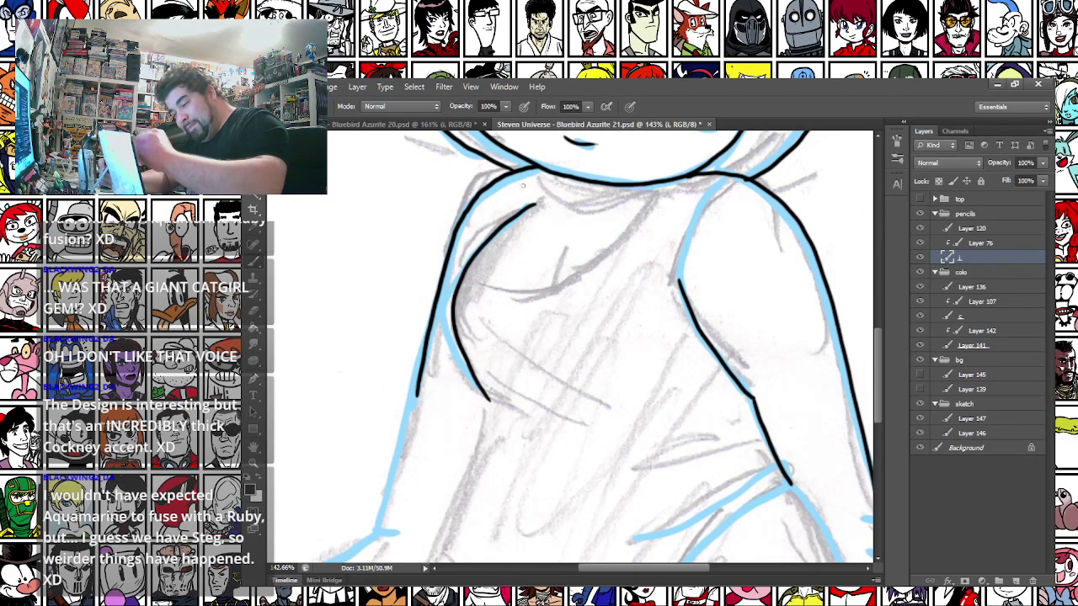
Ink the shirt's scooped neckline and the upper inner curve of the right arm
{"action": "left_click_drag", "start_coordinate": [544, 224], "coordinate": [453, 357]}
{"action": "mouse_move", "coordinate": [379, 406]}
{"action": "left_mouse_down"}
{"action": "mouse_move", "coordinate": [492, 403]}
{"action": "mouse_move", "coordinate": [585, 308]}
{"action": "left_mouse_up"}
{"action": "mouse_move", "coordinate": [651, 299]}
{"action": "left_mouse_down"}
{"action": "mouse_move", "coordinate": [619, 335]}
{"action": "mouse_move", "coordinate": [594, 408]}
{"action": "left_mouse_up"}
Change the brush and fill the neck shadow beneath the chin with solid black
{"action": "right_click", "coordinate": [461, 312]}
{"action": "left_click", "coordinate": [540, 459]}
{"action": "mouse_move", "coordinate": [458, 298]}
{"action": "left_mouse_down"}
{"action": "mouse_move", "coordinate": [478, 319]}
{"action": "mouse_move", "coordinate": [584, 310]}
{"action": "mouse_move", "coordinate": [473, 310]}
{"action": "mouse_move", "coordinate": [560, 315]}
{"action": "left_mouse_up"}
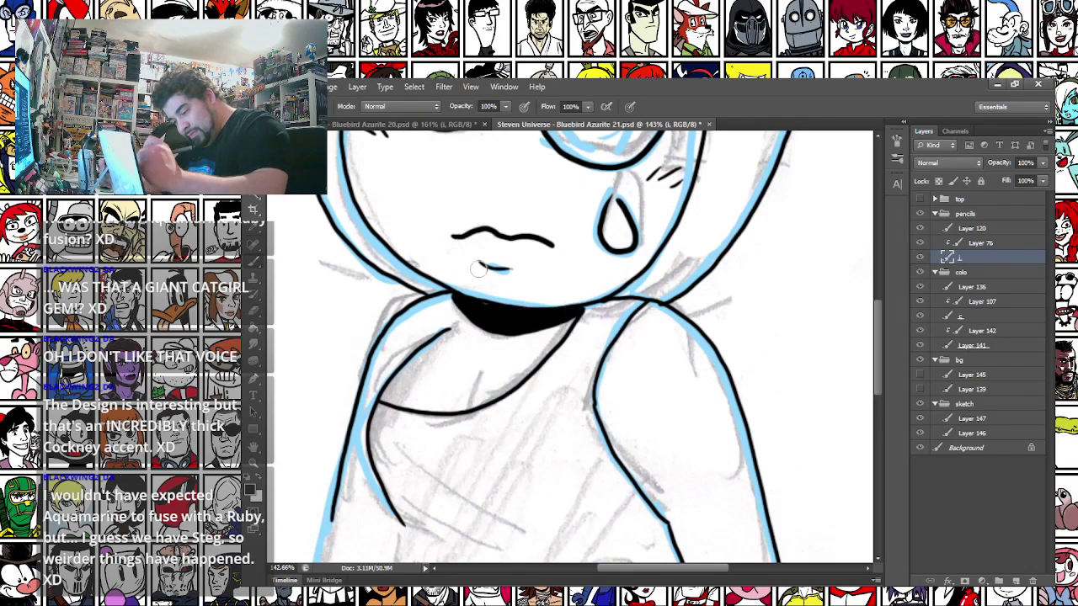
{"action": "right_click", "coordinate": [504, 280]}
{"action": "mouse_move", "coordinate": [451, 298]}
{"action": "left_mouse_down"}
{"action": "mouse_move", "coordinate": [498, 328]}
{"action": "mouse_move", "coordinate": [535, 319]}
{"action": "left_mouse_up"}
Choose a finer round brush and ink a short curved chest line rising from the neckline
{"action": "left_click", "coordinate": [644, 382]}
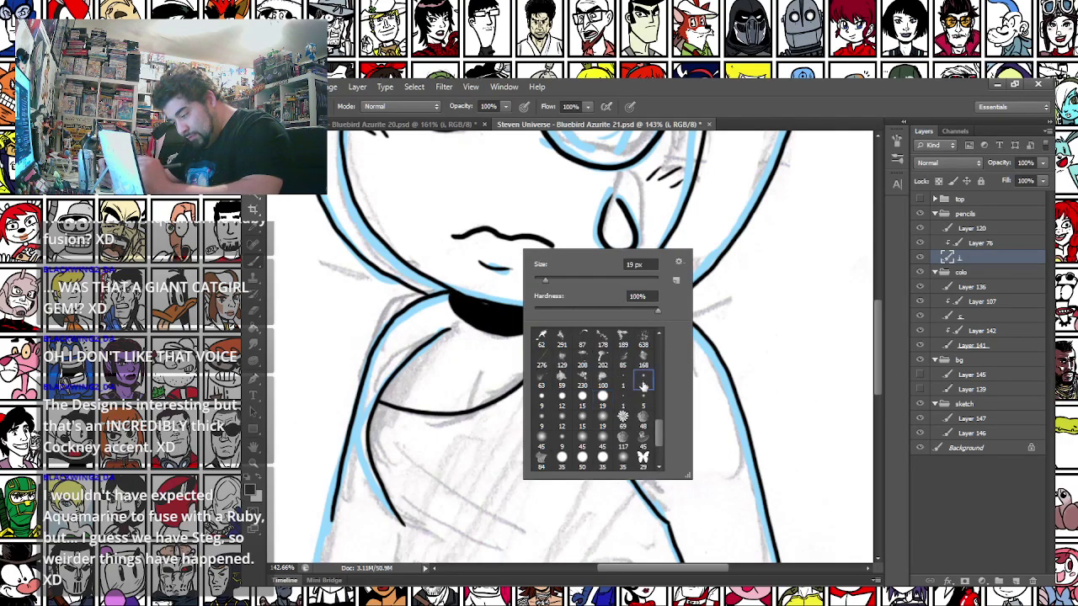
{"action": "left_click_drag", "start_coordinate": [440, 349], "coordinate": [450, 341]}
{"action": "left_click_drag", "start_coordinate": [520, 354], "coordinate": [496, 402]}
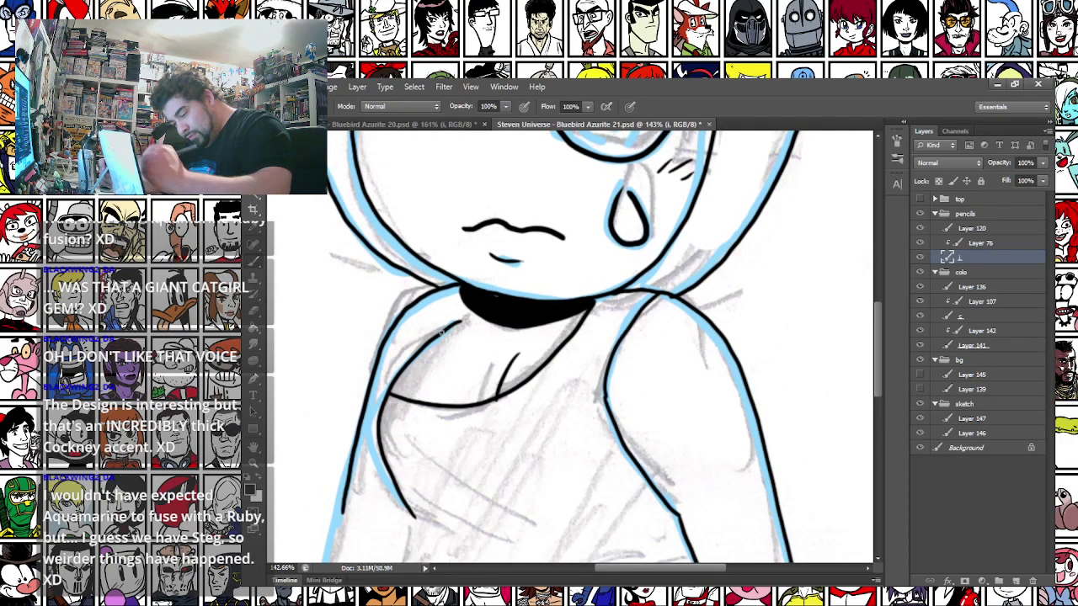
Ink the shirt's left waist and its curved hem up to the right hip, redoing the first waist stroke
{"action": "mouse_move", "coordinate": [384, 513]}
{"action": "left_mouse_down"}
{"action": "mouse_move", "coordinate": [382, 351]}
{"action": "mouse_move", "coordinate": [403, 293]}
{"action": "mouse_move", "coordinate": [438, 307]}
{"action": "left_mouse_up"}
{"action": "left_click_drag", "start_coordinate": [410, 147], "coordinate": [428, 444]}
{"action": "left_click_drag", "start_coordinate": [448, 386], "coordinate": [421, 435]}
{"action": "left_click_drag", "start_coordinate": [411, 220], "coordinate": [401, 233]}
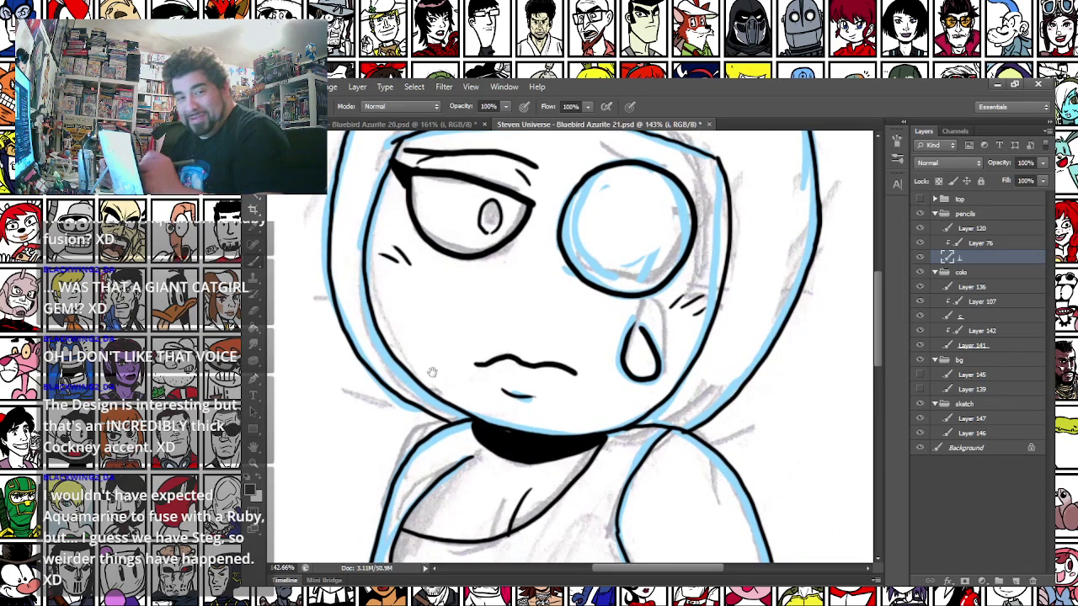
{"action": "left_click_drag", "start_coordinate": [433, 366], "coordinate": [436, 207]}
{"action": "left_click_drag", "start_coordinate": [390, 554], "coordinate": [391, 362]}
{"action": "scroll", "coordinate": [391, 362], "scroll_direction": "down", "scroll_amount": 3}
{"action": "left_click_drag", "start_coordinate": [421, 187], "coordinate": [354, 363]}
{"action": "key", "text": "ctrl+z"}
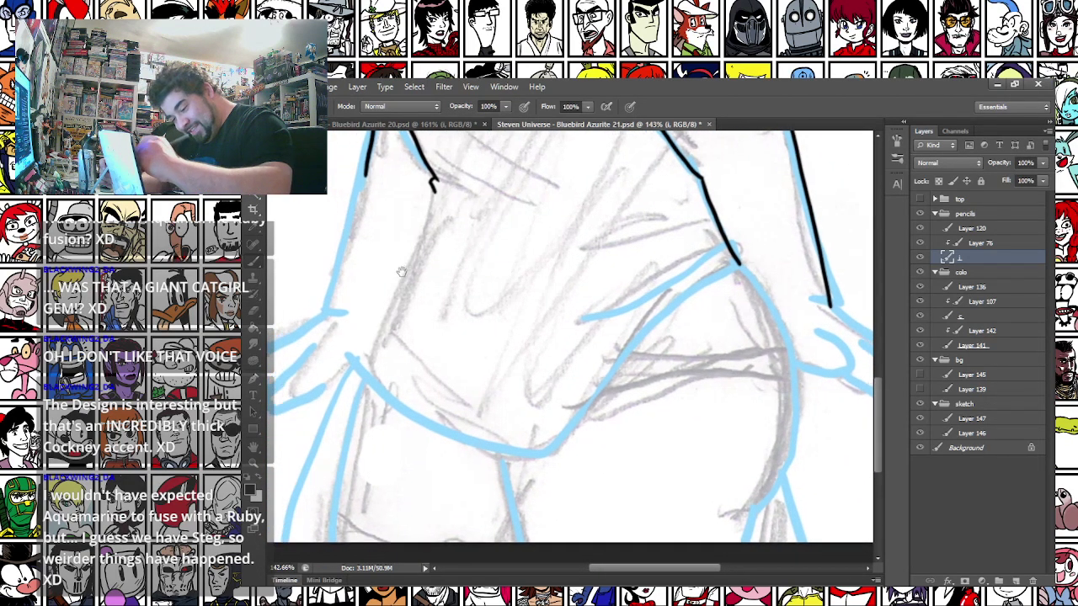
{"action": "left_click_drag", "start_coordinate": [387, 263], "coordinate": [413, 282]}
{"action": "mouse_move", "coordinate": [451, 202]}
{"action": "left_mouse_down"}
{"action": "mouse_move", "coordinate": [371, 368]}
{"action": "mouse_move", "coordinate": [440, 436]}
{"action": "mouse_move", "coordinate": [505, 463]}
{"action": "mouse_move", "coordinate": [572, 463]}
{"action": "mouse_move", "coordinate": [659, 362]}
{"action": "mouse_move", "coordinate": [713, 313]}
{"action": "mouse_move", "coordinate": [768, 291]}
{"action": "left_mouse_up"}
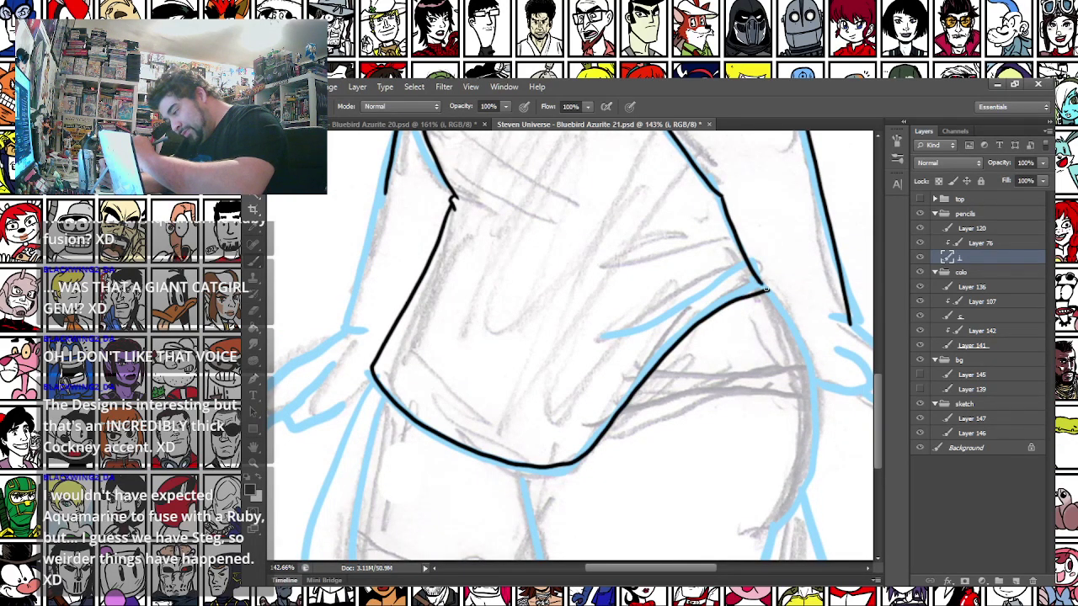
Ink the shirt's fold lines at the left waist and right hip, including the long fold just above the hem
{"action": "left_click_drag", "start_coordinate": [596, 341], "coordinate": [763, 285]}
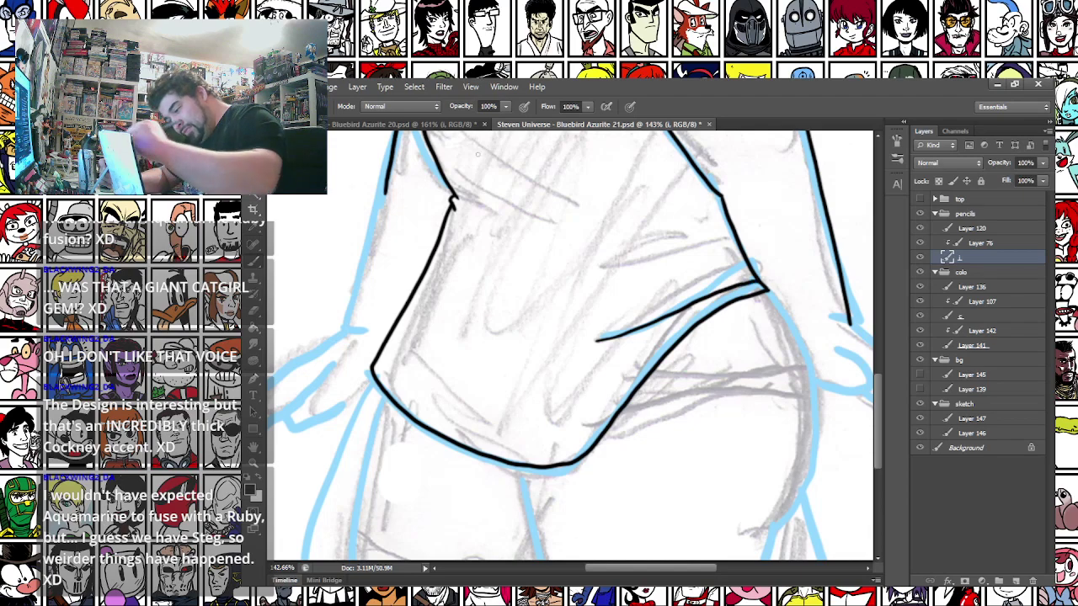
{"action": "mouse_move", "coordinate": [461, 213]}
{"action": "left_mouse_down"}
{"action": "mouse_move", "coordinate": [517, 296]}
{"action": "mouse_move", "coordinate": [549, 271]}
{"action": "left_mouse_up"}
{"action": "left_click_drag", "start_coordinate": [475, 196], "coordinate": [487, 337]}
{"action": "mouse_move", "coordinate": [733, 381]}
{"action": "left_mouse_down"}
{"action": "mouse_move", "coordinate": [674, 412]}
{"action": "mouse_move", "coordinate": [614, 418]}
{"action": "left_mouse_up"}
{"action": "left_click_drag", "start_coordinate": [696, 377], "coordinate": [671, 388]}
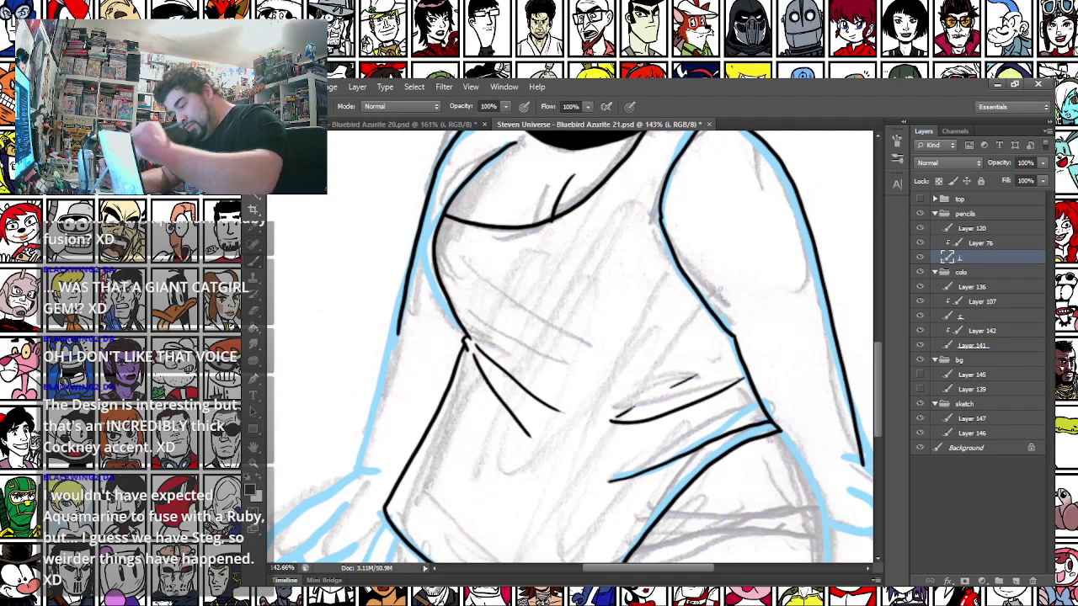
{"action": "left_click_drag", "start_coordinate": [444, 229], "coordinate": [511, 257]}
{"action": "mouse_move", "coordinate": [680, 279]}
{"action": "left_mouse_down"}
{"action": "mouse_move", "coordinate": [629, 317]}
{"action": "mouse_move", "coordinate": [633, 292]}
{"action": "left_mouse_up"}
Ink the right hip and leg contours, the inner thigh line below the hem and two band lines across the upper thigh
{"action": "mouse_move", "coordinate": [478, 346]}
{"action": "left_mouse_down"}
{"action": "mouse_move", "coordinate": [473, 355]}
{"action": "mouse_move", "coordinate": [374, 270]}
{"action": "mouse_move", "coordinate": [316, 118]}
{"action": "mouse_move", "coordinate": [427, 92]}
{"action": "left_mouse_up"}
{"action": "mouse_move", "coordinate": [727, 174]}
{"action": "left_mouse_down"}
{"action": "mouse_move", "coordinate": [776, 341]}
{"action": "mouse_move", "coordinate": [724, 448]}
{"action": "left_mouse_up"}
{"action": "left_click_drag", "start_coordinate": [763, 381], "coordinate": [787, 448]}
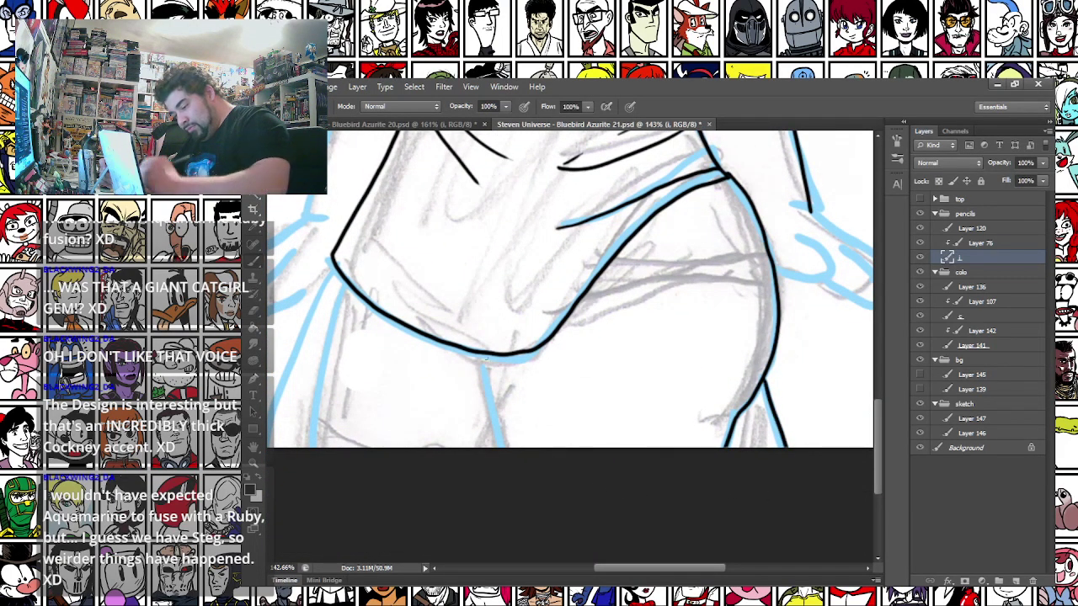
{"action": "left_click_drag", "start_coordinate": [484, 354], "coordinate": [519, 490]}
{"action": "mouse_move", "coordinate": [573, 310]}
{"action": "left_mouse_down"}
{"action": "mouse_move", "coordinate": [652, 278]}
{"action": "mouse_move", "coordinate": [777, 285]}
{"action": "left_mouse_up"}
{"action": "mouse_move", "coordinate": [604, 263]}
{"action": "left_mouse_down"}
{"action": "mouse_move", "coordinate": [748, 258]}
{"action": "mouse_move", "coordinate": [502, 328]}
{"action": "left_mouse_up"}
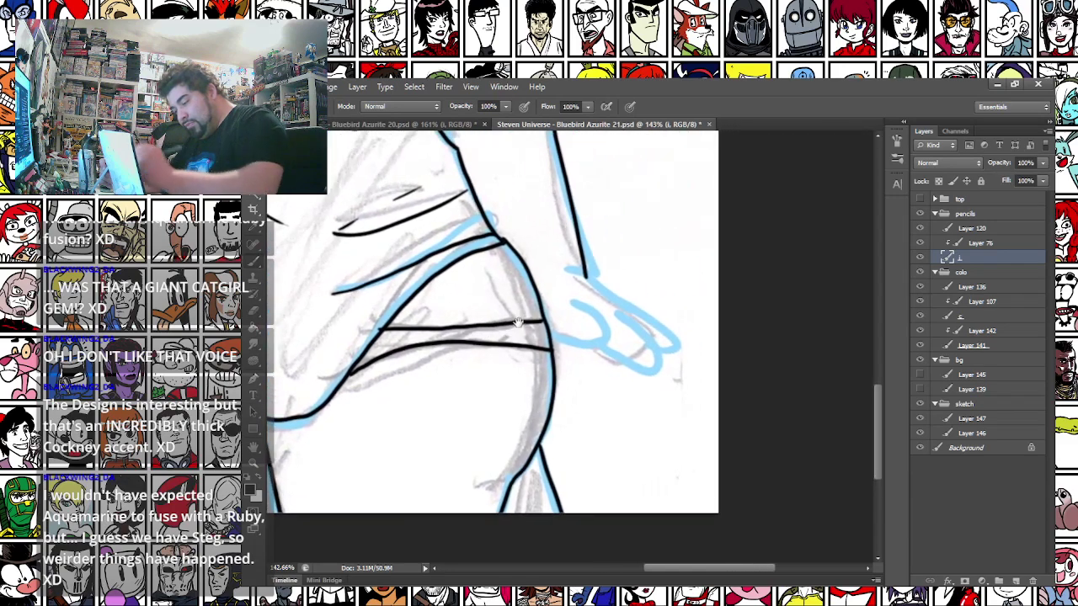
Ink the thumb of the right hand beside the hip, redoing the first stroke
{"action": "mouse_move", "coordinate": [559, 345]}
{"action": "left_mouse_down"}
{"action": "mouse_move", "coordinate": [598, 345]}
{"action": "mouse_move", "coordinate": [595, 321]}
{"action": "mouse_move", "coordinate": [567, 297]}
{"action": "left_mouse_up"}
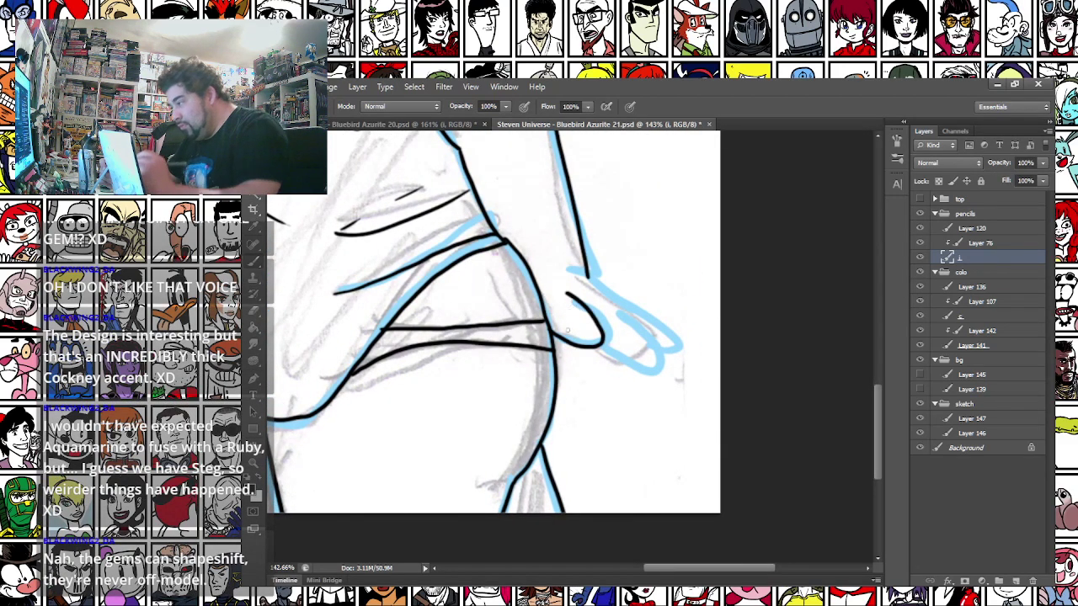
{"action": "left_click_drag", "start_coordinate": [559, 375], "coordinate": [527, 378]}
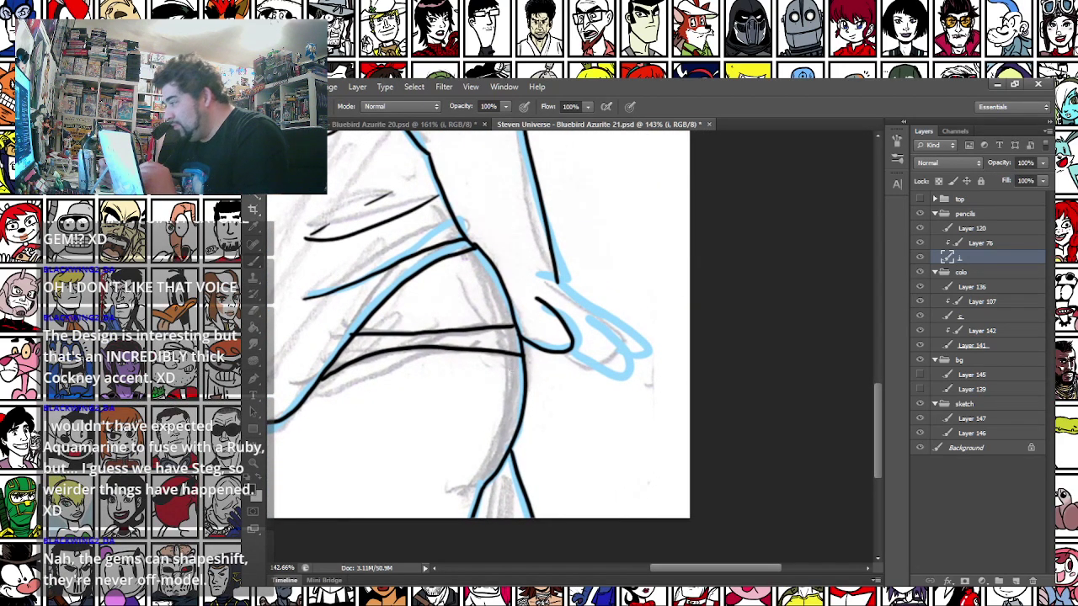
{"action": "key", "text": "ctrl+z"}
{"action": "mouse_move", "coordinate": [522, 337]}
{"action": "left_mouse_down"}
{"action": "mouse_move", "coordinate": [572, 349]}
{"action": "mouse_move", "coordinate": [546, 311]}
{"action": "left_mouse_up"}
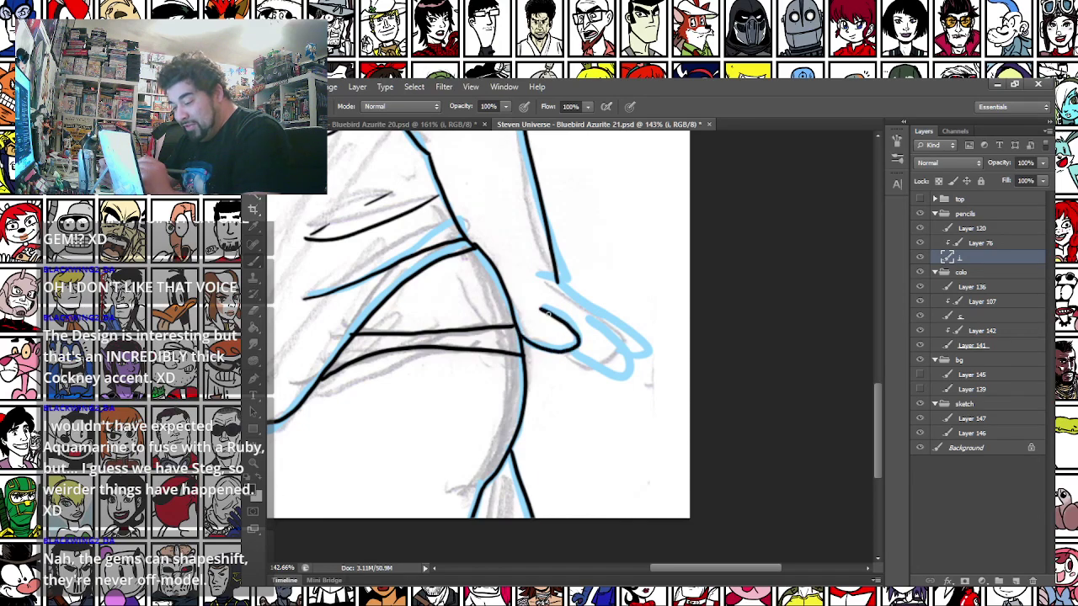
Ink the fingers and back of the right hand out from the wrist, redoing the upper finger strokes
{"action": "mouse_move", "coordinate": [572, 349]}
{"action": "left_mouse_down"}
{"action": "mouse_move", "coordinate": [602, 368]}
{"action": "mouse_move", "coordinate": [630, 367]}
{"action": "mouse_move", "coordinate": [598, 321]}
{"action": "left_mouse_up"}
{"action": "mouse_move", "coordinate": [628, 370]}
{"action": "left_mouse_down"}
{"action": "mouse_move", "coordinate": [642, 367]}
{"action": "mouse_move", "coordinate": [603, 315]}
{"action": "left_mouse_up"}
{"action": "mouse_move", "coordinate": [558, 275]}
{"action": "left_mouse_down"}
{"action": "mouse_move", "coordinate": [609, 299]}
{"action": "mouse_move", "coordinate": [652, 351]}
{"action": "left_mouse_up"}
{"action": "key", "text": "ctrl+z"}
{"action": "key", "text": "ctrl+z"}
{"action": "left_click_drag", "start_coordinate": [555, 273], "coordinate": [642, 347]}
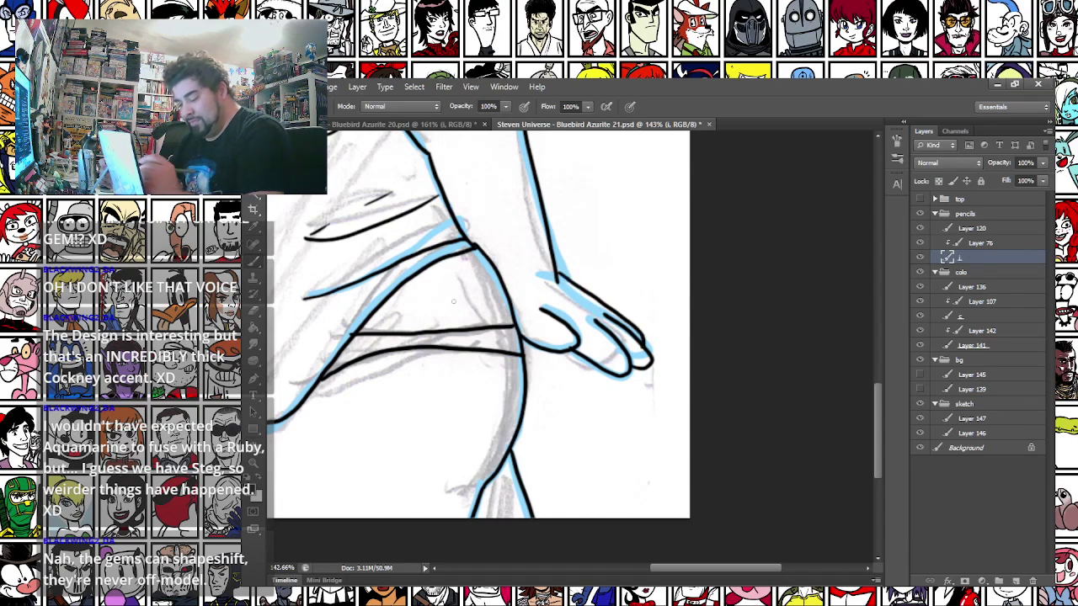
{"action": "key", "text": "ctrl+z"}
{"action": "key", "text": "ctrl+z"}
{"action": "left_click_drag", "start_coordinate": [557, 278], "coordinate": [629, 331]}
Ink the two left leg lines from the shirt hem to the canvas edge, redoing the outer one
{"action": "left_click_drag", "start_coordinate": [422, 444], "coordinate": [524, 444]}
{"action": "left_click_drag", "start_coordinate": [413, 441], "coordinate": [513, 412]}
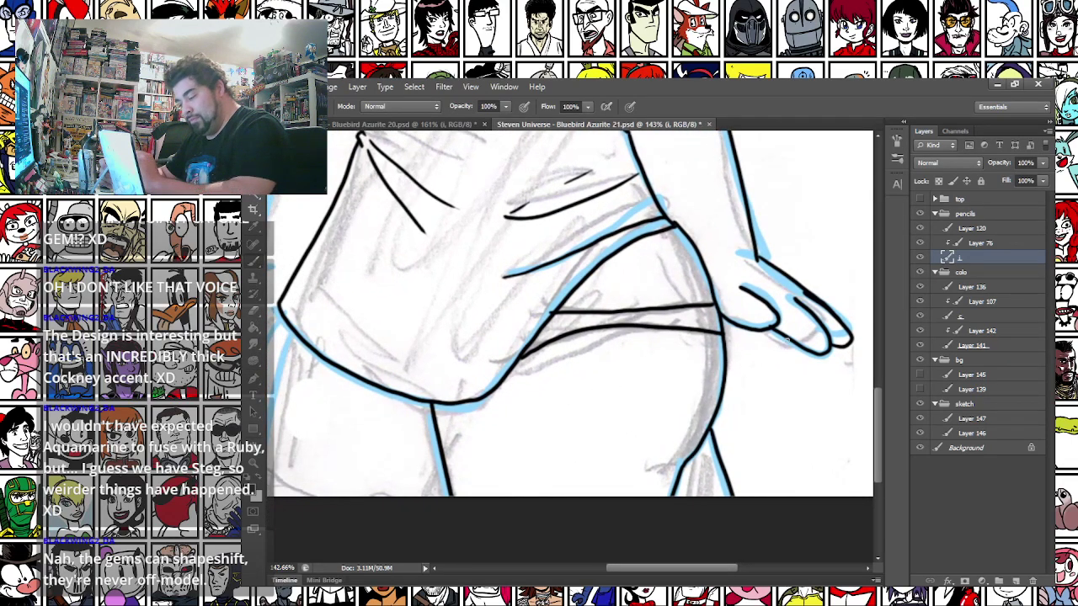
{"action": "mouse_move", "coordinate": [326, 365]}
{"action": "left_mouse_down"}
{"action": "mouse_move", "coordinate": [535, 338]}
{"action": "mouse_move", "coordinate": [474, 417]}
{"action": "mouse_move", "coordinate": [468, 468]}
{"action": "left_mouse_up"}
{"action": "left_click_drag", "start_coordinate": [490, 290], "coordinate": [415, 469]}
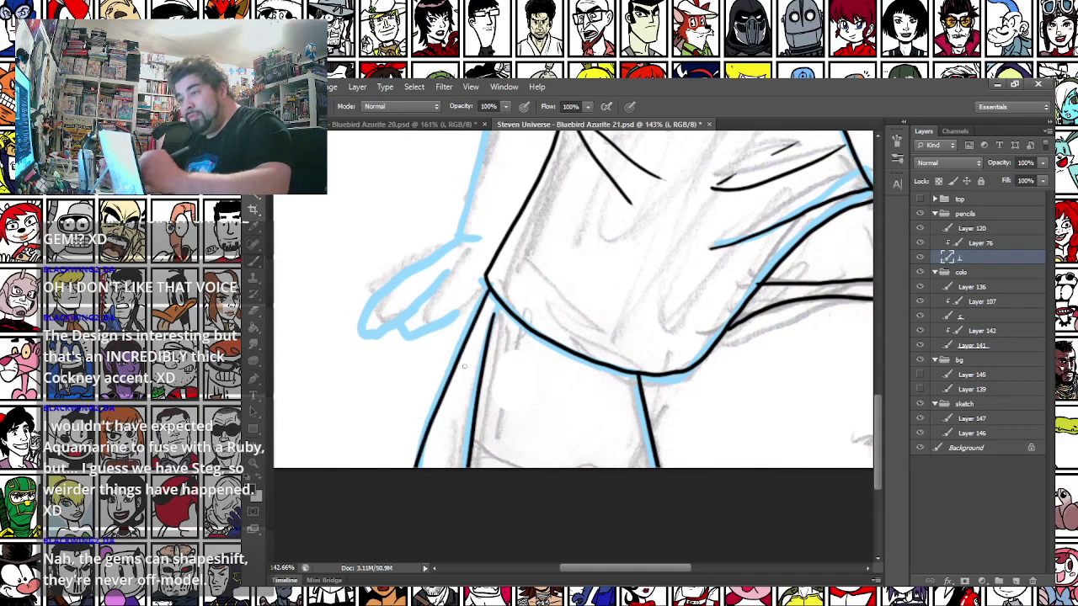
{"action": "key", "text": "ctrl+z"}
{"action": "left_click_drag", "start_coordinate": [491, 291], "coordinate": [418, 472]}
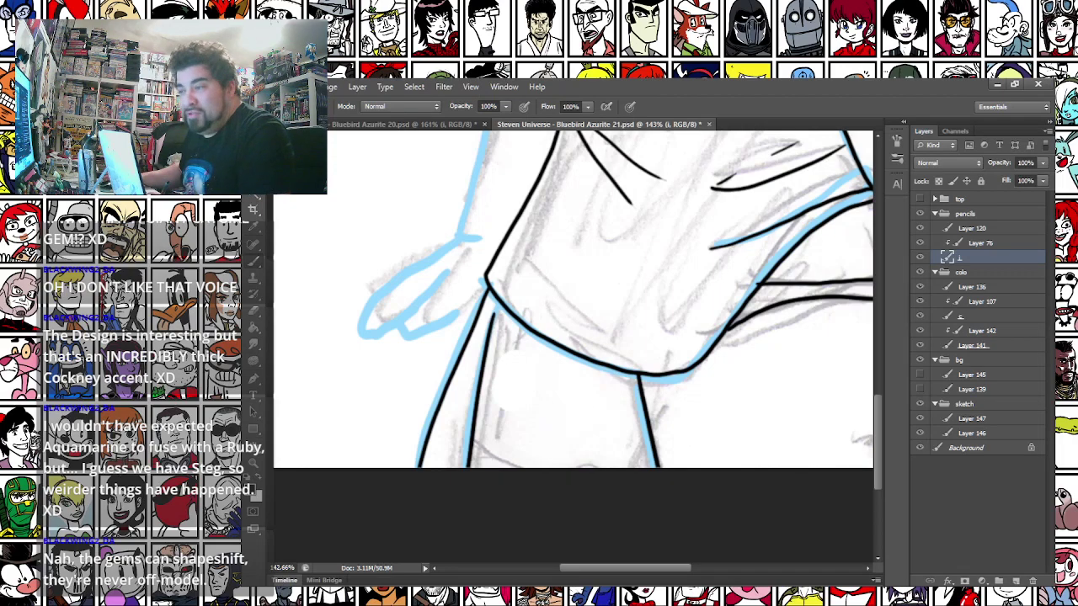
Examine the character's full figure and outfit in the Bluebird Azurite 08.png reference, and move its window off the canvas
{"action": "mouse_move", "coordinate": [603, 600]}
{"action": "left_mouse_down"}
{"action": "mouse_move", "coordinate": [581, 215]}
{"action": "mouse_move", "coordinate": [604, 601]}
{"action": "left_mouse_up"}
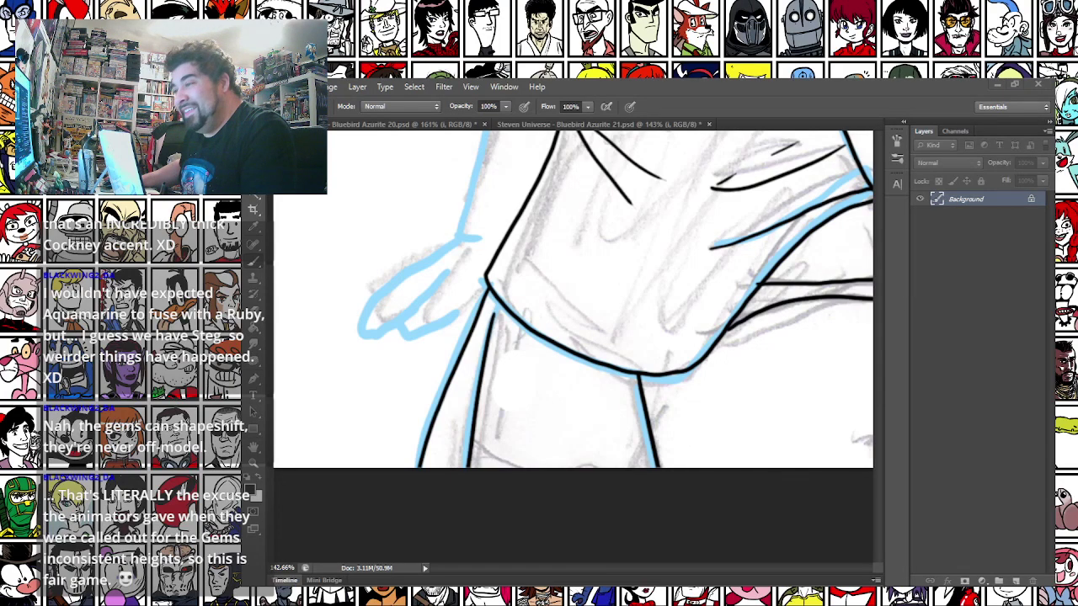
{"action": "left_click_drag", "start_coordinate": [530, 605], "coordinate": [531, 358]}
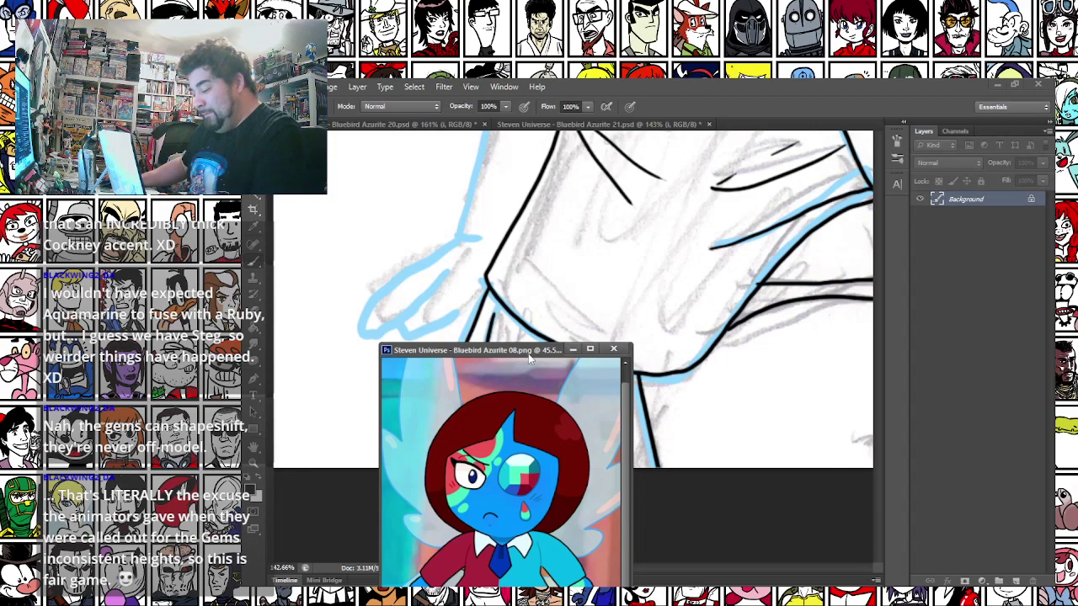
{"action": "left_click_drag", "start_coordinate": [529, 354], "coordinate": [529, 352]}
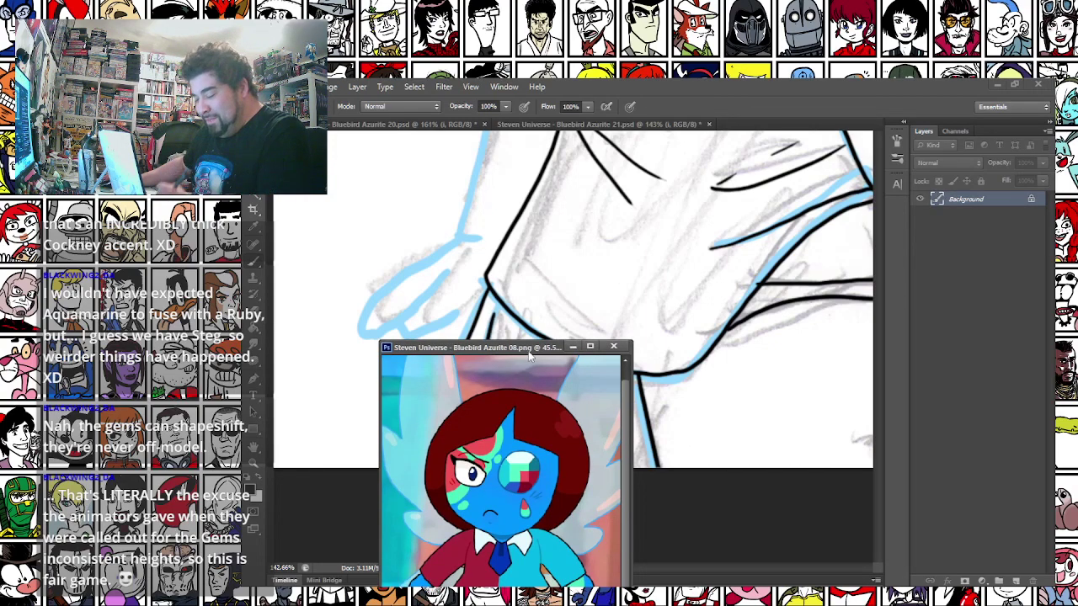
{"action": "left_click_drag", "start_coordinate": [529, 354], "coordinate": [470, 175]}
{"action": "key", "text": "ctrl+plus"}
{"action": "left_click_drag", "start_coordinate": [445, 444], "coordinate": [512, 429]}
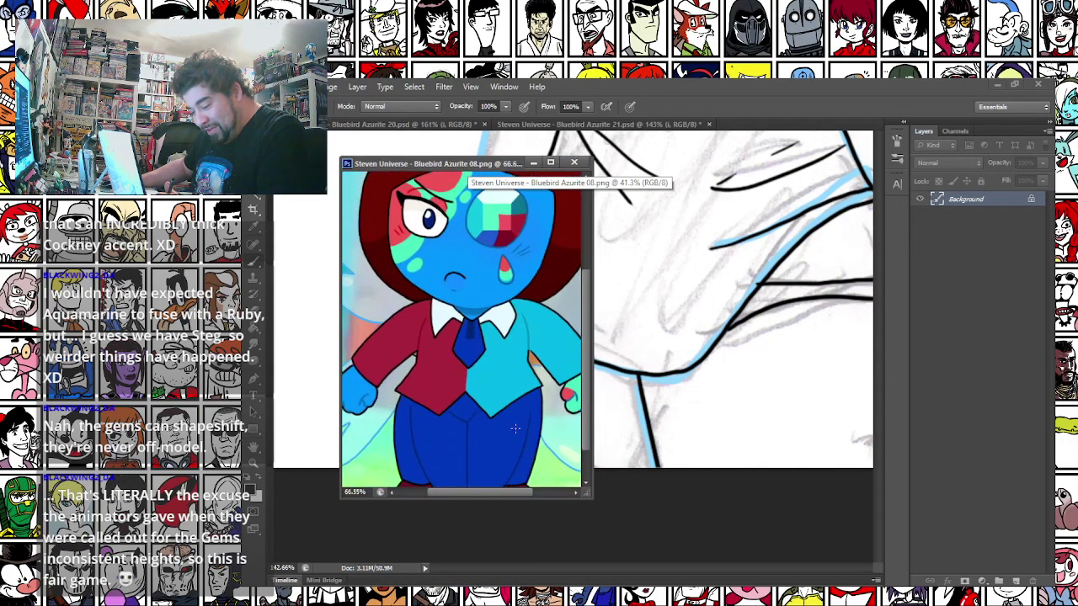
{"action": "scroll", "coordinate": [587, 472], "scroll_direction": "down", "scroll_amount": 2}
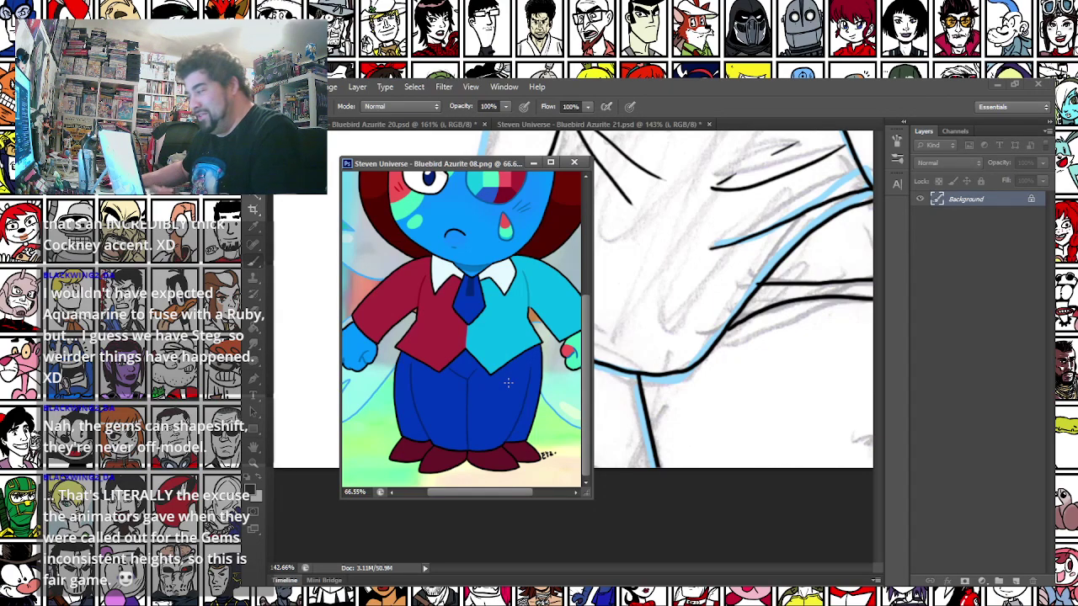
{"action": "scroll", "coordinate": [508, 383], "scroll_direction": "down", "scroll_amount": 2}
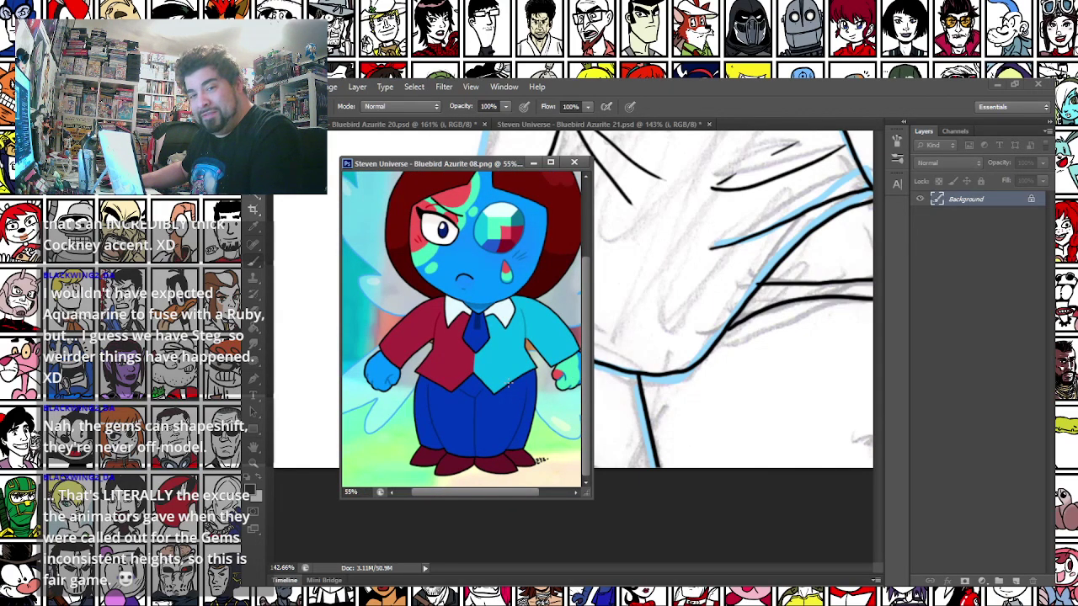
{"action": "scroll", "coordinate": [508, 383], "scroll_direction": "down", "scroll_amount": 1}
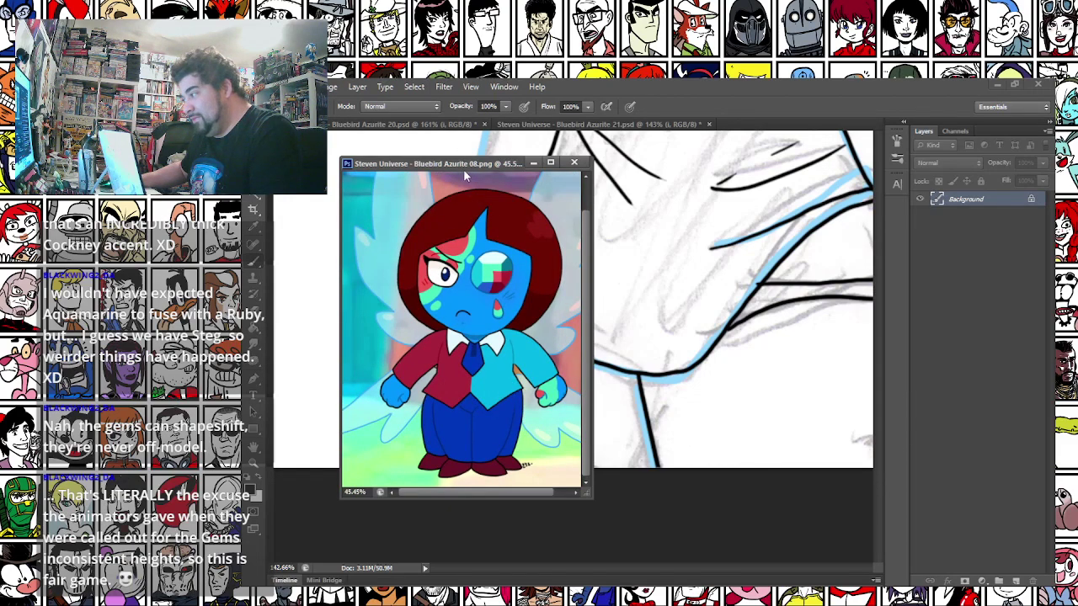
{"action": "left_click_drag", "start_coordinate": [462, 166], "coordinate": [484, 599]}
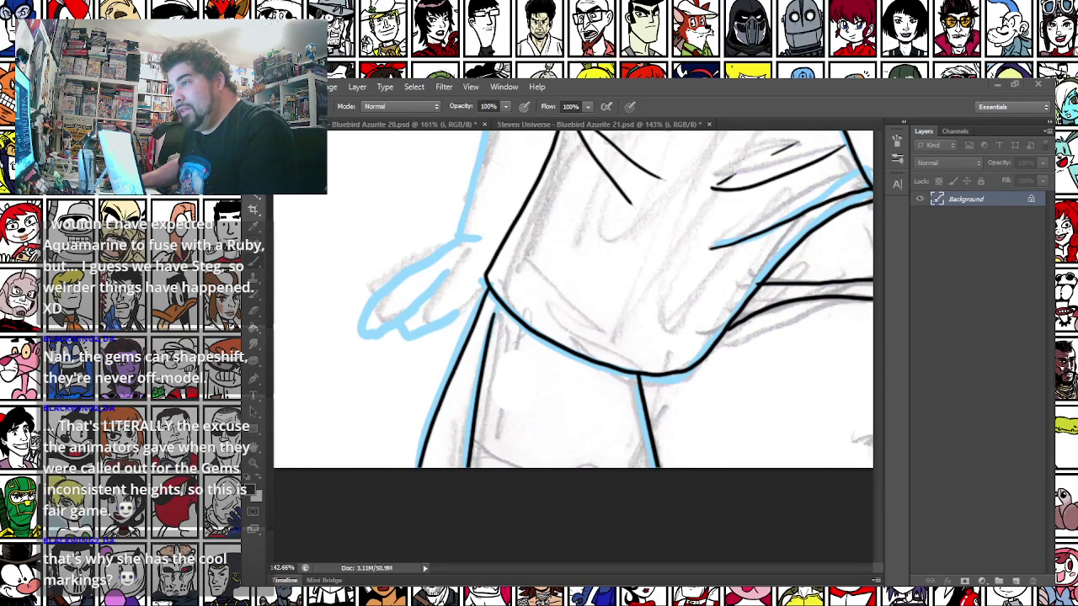
{"action": "mouse_move", "coordinate": [505, 596]}
{"action": "left_mouse_down"}
{"action": "mouse_move", "coordinate": [585, 184]}
{"action": "mouse_move", "coordinate": [526, 287]}
{"action": "mouse_move", "coordinate": [486, 599]}
{"action": "left_mouse_up"}
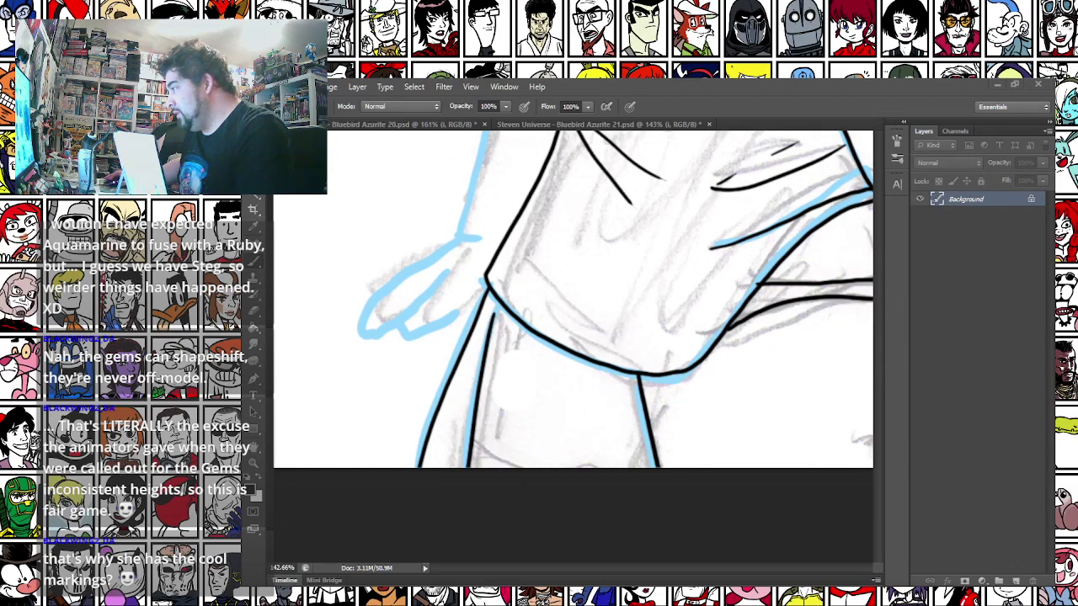
View the blue gemstone photo in its own floating window, and close it
{"action": "left_click_drag", "start_coordinate": [765, 259], "coordinate": [665, 103]}
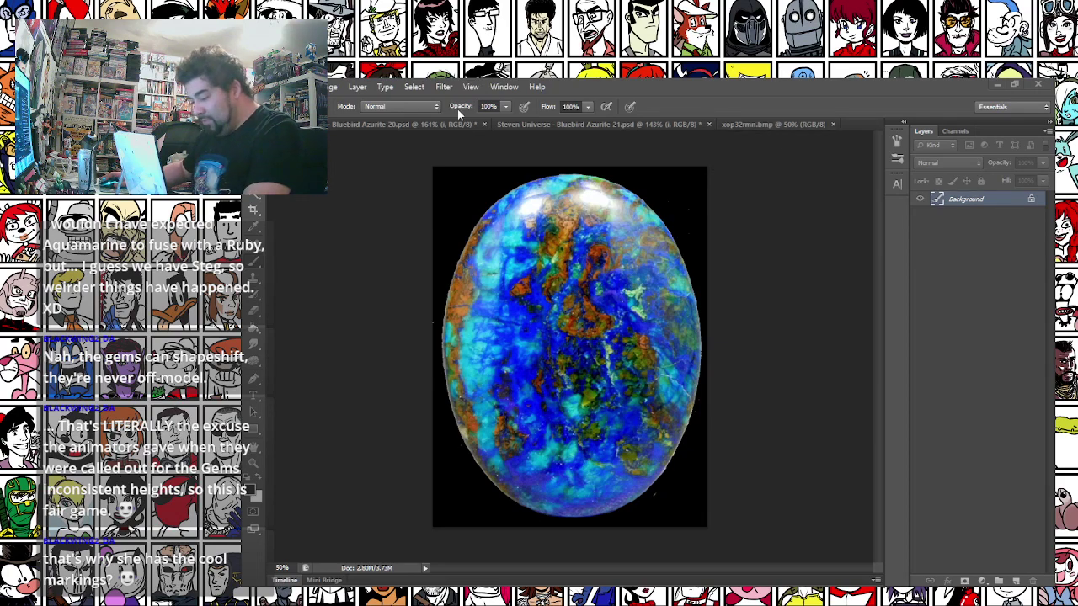
{"action": "left_click_drag", "start_coordinate": [792, 124], "coordinate": [367, 169]}
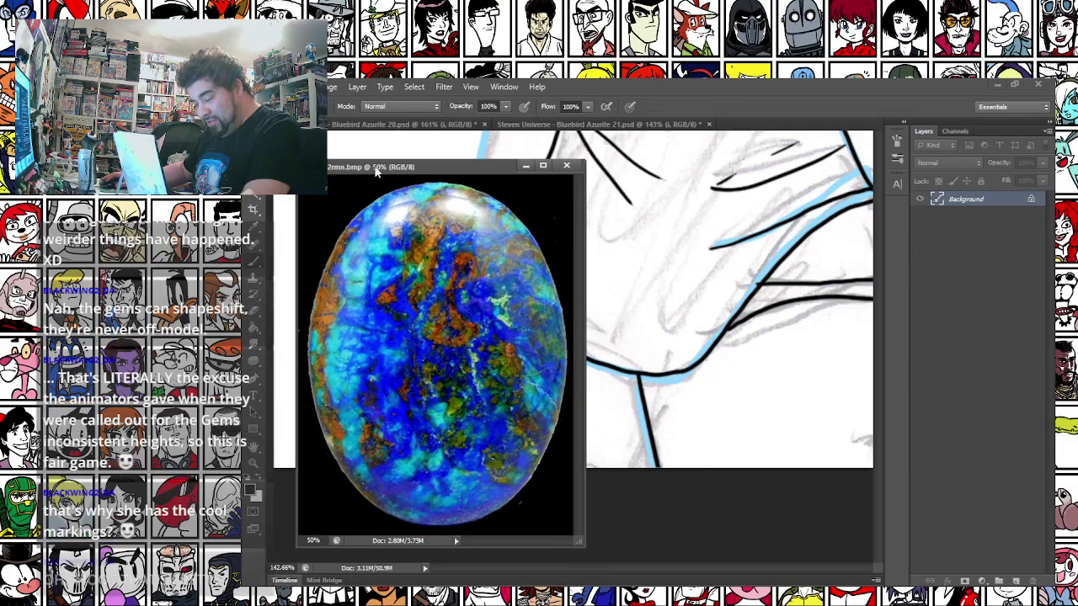
{"action": "left_click", "coordinate": [567, 166]}
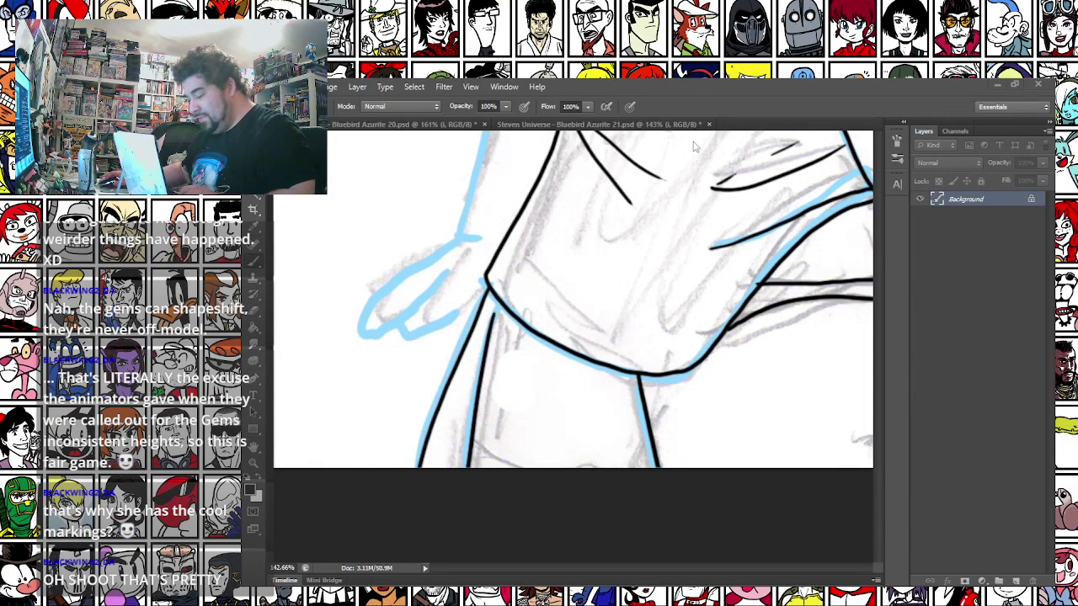
Ink the curved band lines across both legs near the canvas's lower edge, redoing the strokes that miss the sketch
{"action": "left_click", "coordinate": [525, 496]}
{"action": "left_click_drag", "start_coordinate": [473, 423], "coordinate": [630, 482]}
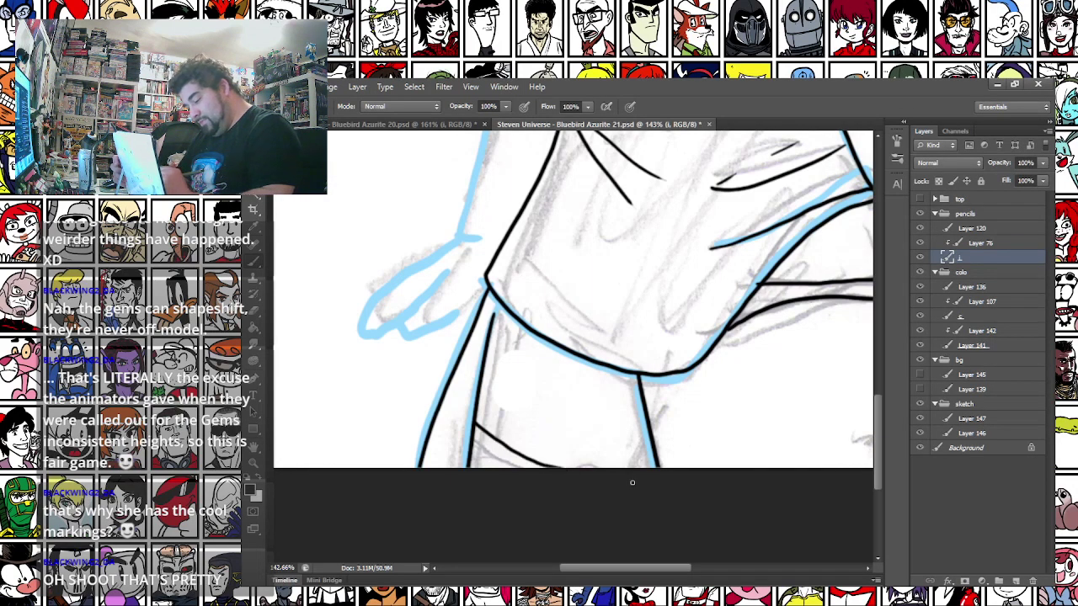
{"action": "mouse_move", "coordinate": [448, 380]}
{"action": "left_mouse_down"}
{"action": "mouse_move", "coordinate": [489, 450]}
{"action": "mouse_move", "coordinate": [636, 458]}
{"action": "left_mouse_up"}
{"action": "scroll", "coordinate": [433, 324], "scroll_direction": "right", "scroll_amount": 5}
{"action": "key", "text": "ctrl+z"}
{"action": "mouse_move", "coordinate": [461, 443]}
{"action": "left_mouse_down"}
{"action": "mouse_move", "coordinate": [556, 456]}
{"action": "mouse_move", "coordinate": [666, 449]}
{"action": "mouse_move", "coordinate": [731, 425]}
{"action": "left_mouse_up"}
{"action": "key", "text": "ctrl+z"}
{"action": "key", "text": "ctrl+z"}
{"action": "left_click_drag", "start_coordinate": [412, 312], "coordinate": [628, 409]}
Ink the fingers and back of the left hand beside the shirt hem, redoing the first finger stroke
{"action": "left_click_drag", "start_coordinate": [472, 364], "coordinate": [435, 413]}
{"action": "key", "text": "ctrl+z"}
{"action": "mouse_move", "coordinate": [476, 360]}
{"action": "left_mouse_down"}
{"action": "mouse_move", "coordinate": [447, 398]}
{"action": "mouse_move", "coordinate": [445, 425]}
{"action": "mouse_move", "coordinate": [512, 373]}
{"action": "left_mouse_up"}
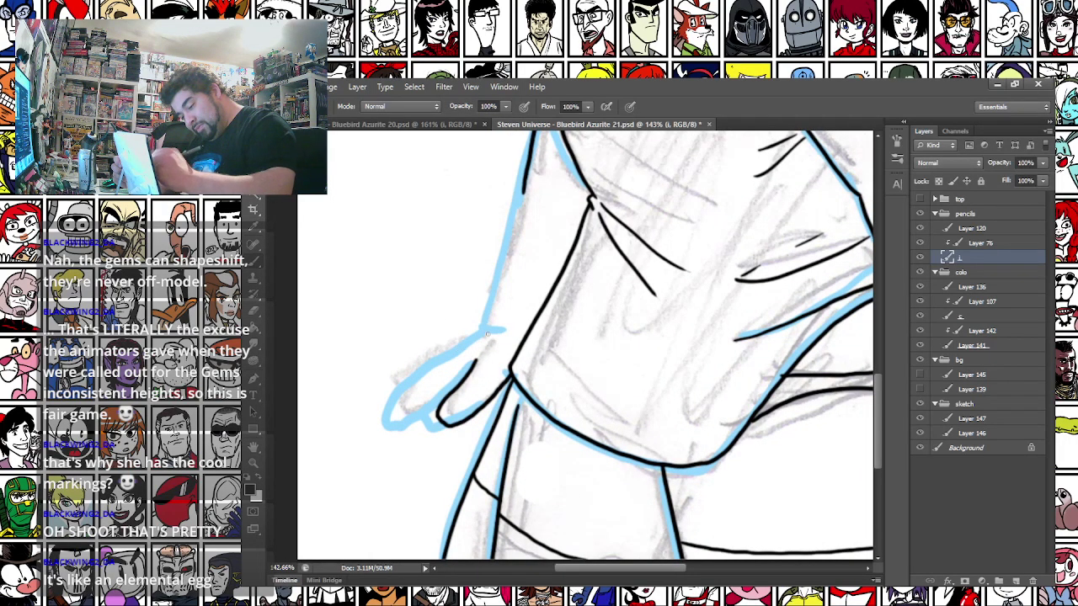
{"action": "mouse_move", "coordinate": [475, 334]}
{"action": "left_mouse_down"}
{"action": "mouse_move", "coordinate": [404, 384]}
{"action": "mouse_move", "coordinate": [418, 425]}
{"action": "mouse_move", "coordinate": [445, 404]}
{"action": "left_mouse_up"}
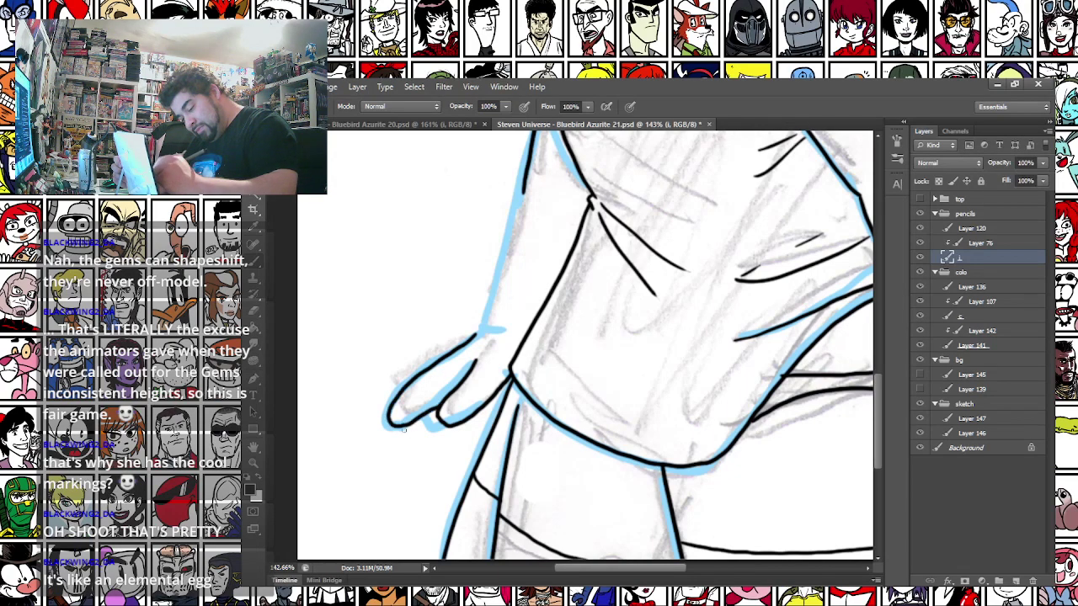
{"action": "mouse_move", "coordinate": [407, 438]}
{"action": "left_mouse_down"}
{"action": "mouse_move", "coordinate": [439, 418]}
{"action": "mouse_move", "coordinate": [446, 426]}
{"action": "left_mouse_up"}
Ink the outer contour of the left arm down to the wrist, and undo the stray wrist stroke
{"action": "mouse_move", "coordinate": [459, 326]}
{"action": "left_mouse_down"}
{"action": "mouse_move", "coordinate": [440, 441]}
{"action": "mouse_move", "coordinate": [469, 428]}
{"action": "mouse_move", "coordinate": [507, 305]}
{"action": "left_mouse_up"}
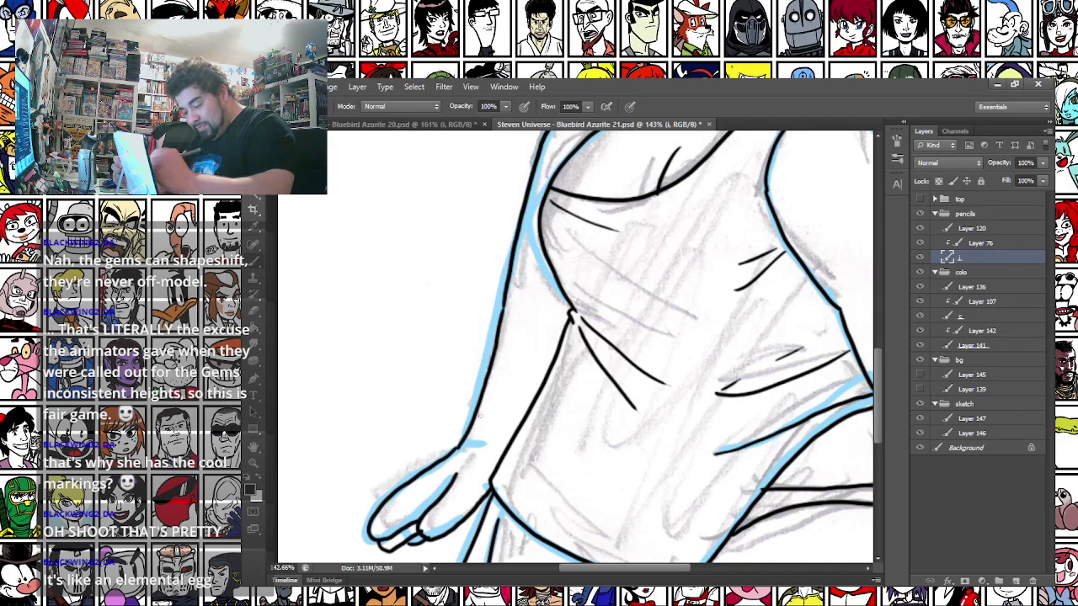
{"action": "left_click_drag", "start_coordinate": [489, 439], "coordinate": [486, 436]}
{"action": "key", "text": "ctrl+z"}
{"action": "left_click_drag", "start_coordinate": [372, 505], "coordinate": [441, 394]}
Review the inked face and the kitchen-scene reference image of the character, and close the reference
{"action": "left_click_drag", "start_coordinate": [572, 349], "coordinate": [376, 512]}
{"action": "left_click_drag", "start_coordinate": [417, 169], "coordinate": [427, 481]}
{"action": "left_click_drag", "start_coordinate": [447, 379], "coordinate": [448, 500]}
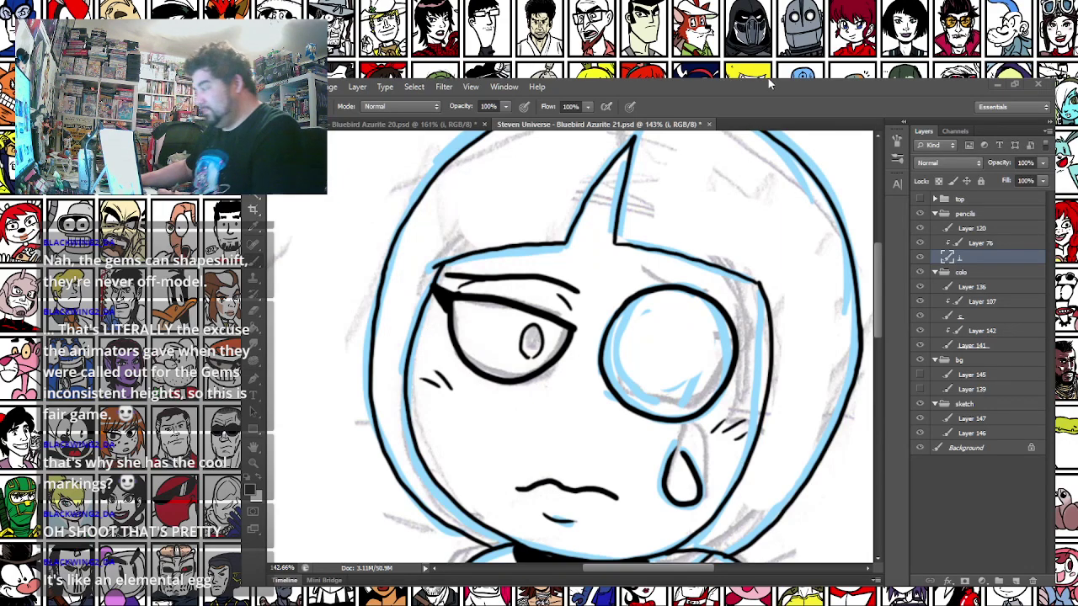
{"action": "left_click_drag", "start_coordinate": [818, 221], "coordinate": [674, 90]}
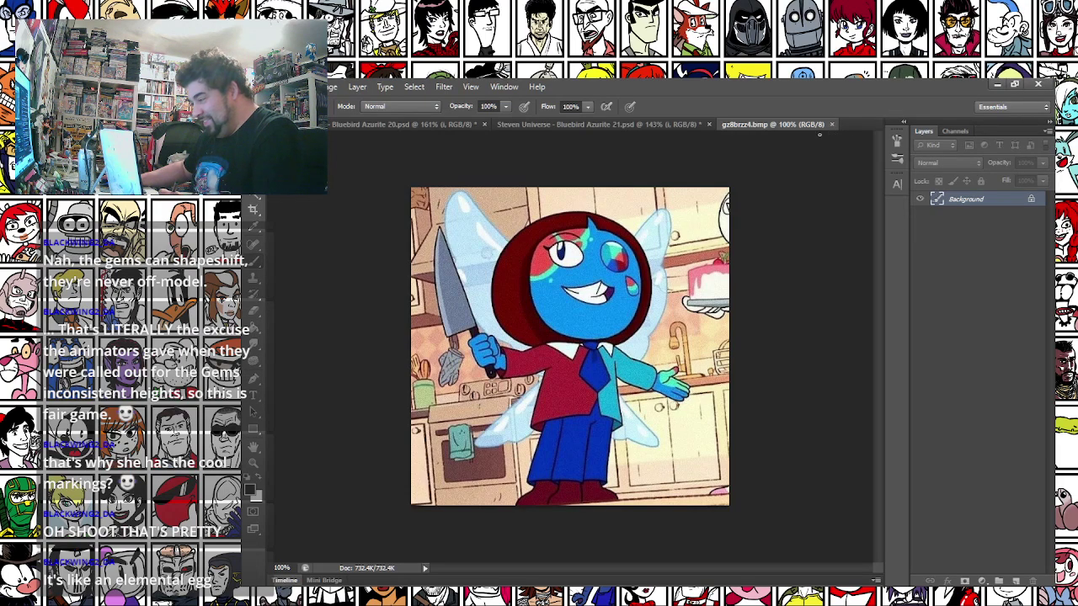
{"action": "left_click", "coordinate": [833, 125]}
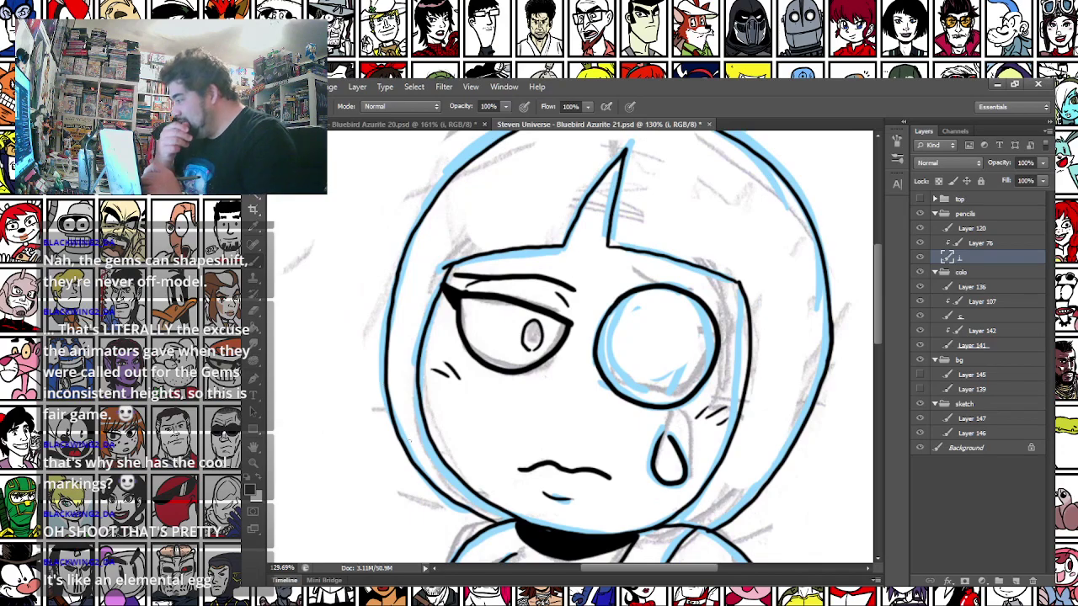
Write the artist's signature vertically beside the right thigh, below the right hand
{"action": "left_click_drag", "start_coordinate": [406, 468], "coordinate": [366, 304]}
{"action": "mouse_move", "coordinate": [379, 547]}
{"action": "left_mouse_down"}
{"action": "mouse_move", "coordinate": [368, 385]}
{"action": "mouse_move", "coordinate": [396, 380]}
{"action": "mouse_move", "coordinate": [392, 294]}
{"action": "mouse_move", "coordinate": [402, 438]}
{"action": "mouse_move", "coordinate": [365, 355]}
{"action": "mouse_move", "coordinate": [397, 429]}
{"action": "mouse_move", "coordinate": [380, 337]}
{"action": "mouse_move", "coordinate": [349, 273]}
{"action": "left_mouse_up"}
{"action": "left_click_drag", "start_coordinate": [707, 284], "coordinate": [699, 314]}
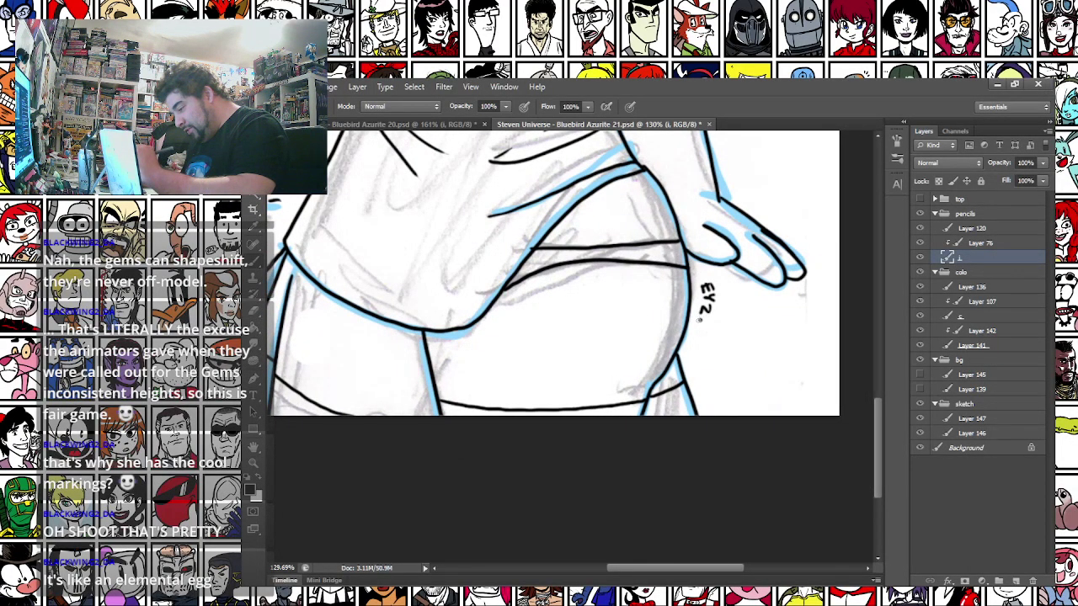
Show the garden background on Layer 145 in the bg group, and save the Bluebird Azurite 21 document
{"action": "scroll", "coordinate": [373, 341], "scroll_direction": "left", "scroll_amount": 3}
{"action": "scroll", "coordinate": [460, 442], "scroll_direction": "up", "scroll_amount": 6}
{"action": "scroll", "coordinate": [461, 441], "scroll_direction": "up", "scroll_amount": 3}
{"action": "scroll", "coordinate": [461, 441], "scroll_direction": "down", "scroll_amount": 3}
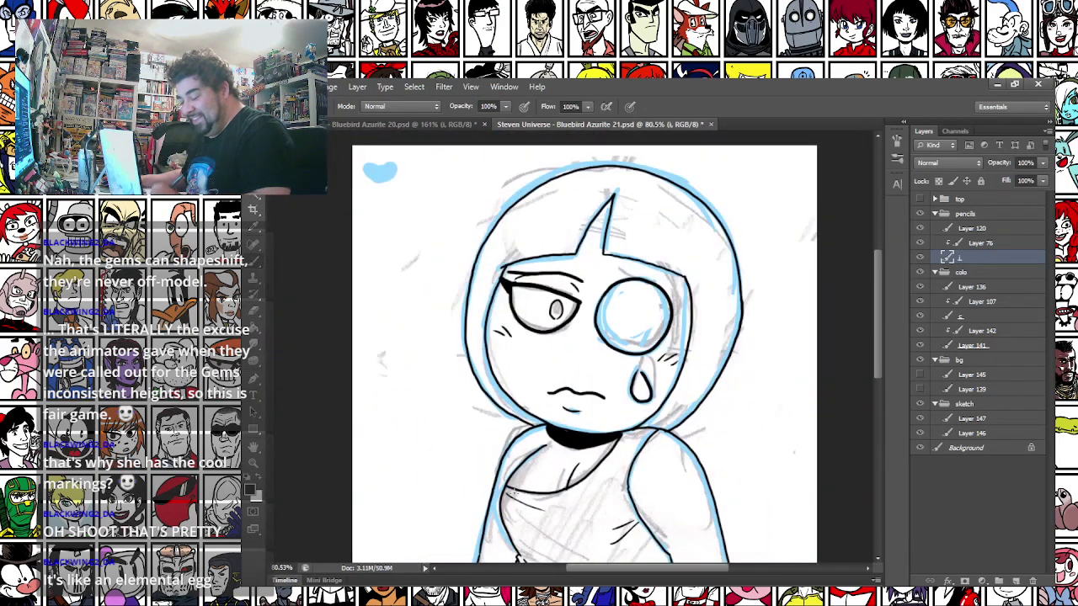
{"action": "scroll", "coordinate": [513, 492], "scroll_direction": "up", "scroll_amount": 9}
{"action": "left_click_drag", "start_coordinate": [499, 408], "coordinate": [522, 431]}
{"action": "scroll", "coordinate": [419, 320], "scroll_direction": "down", "scroll_amount": 5}
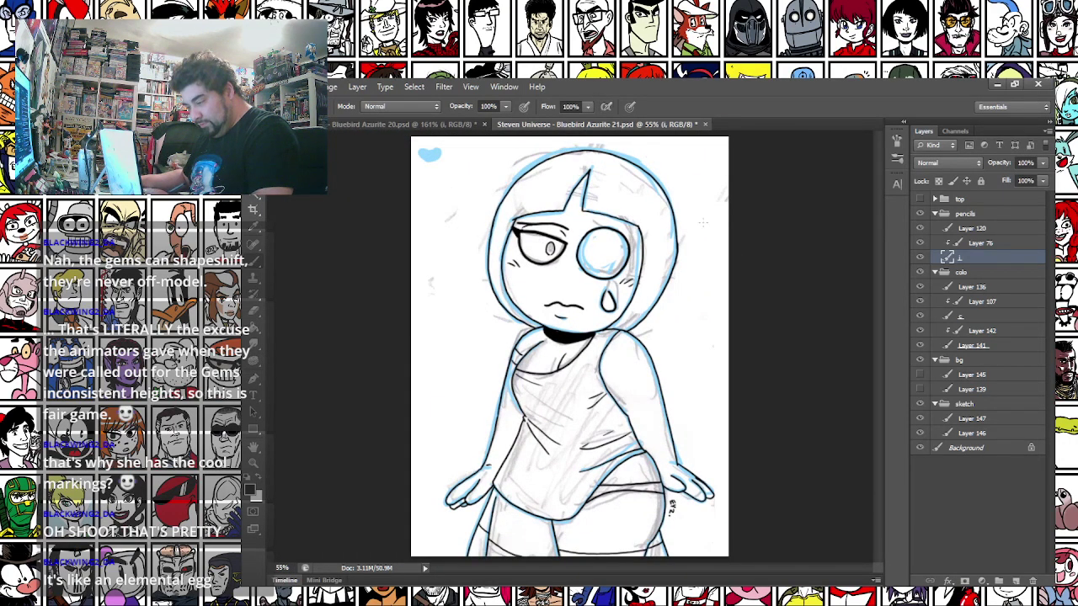
{"action": "left_click", "coordinate": [971, 378]}
{"action": "left_click", "coordinate": [921, 375]}
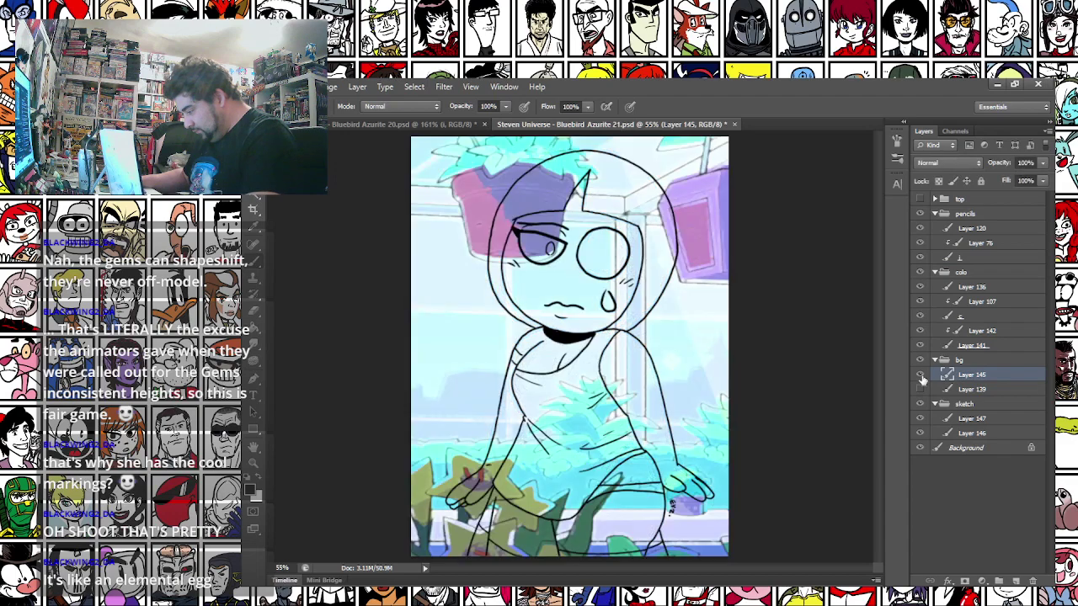
{"action": "key", "text": "m"}
{"action": "key", "text": "ctrl+s"}
In Bluebird Azurite 20, show background Layer 145 and merge it with Layer 139
{"action": "left_click", "coordinate": [376, 125]}
{"action": "scroll", "coordinate": [738, 352], "scroll_direction": "down", "scroll_amount": 3}
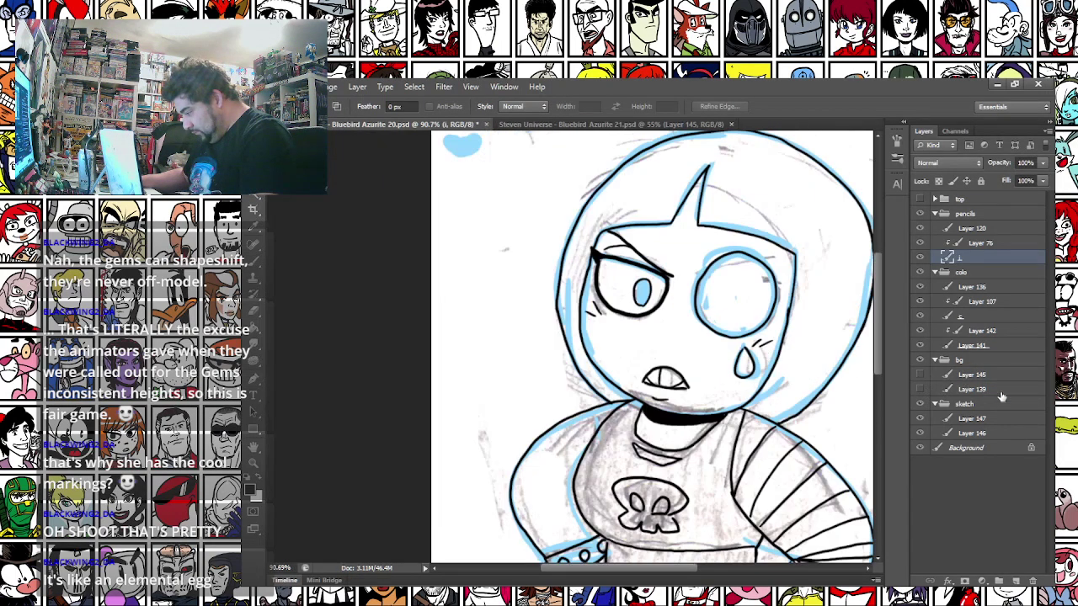
{"action": "left_click", "coordinate": [953, 377]}
{"action": "left_click", "coordinate": [921, 374]}
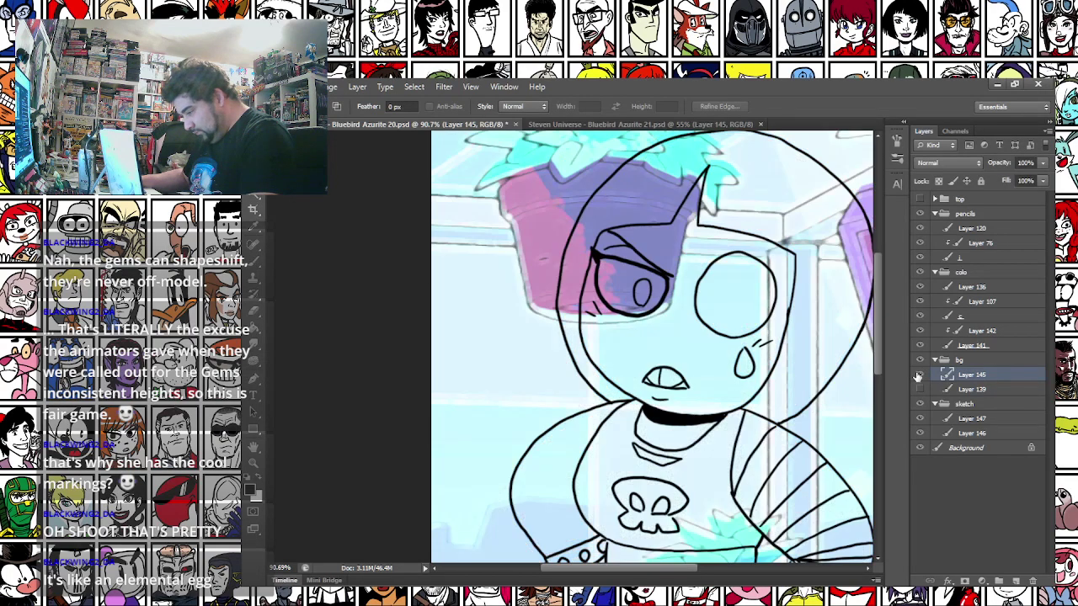
{"action": "left_click", "coordinate": [970, 393], "text": "shift"}
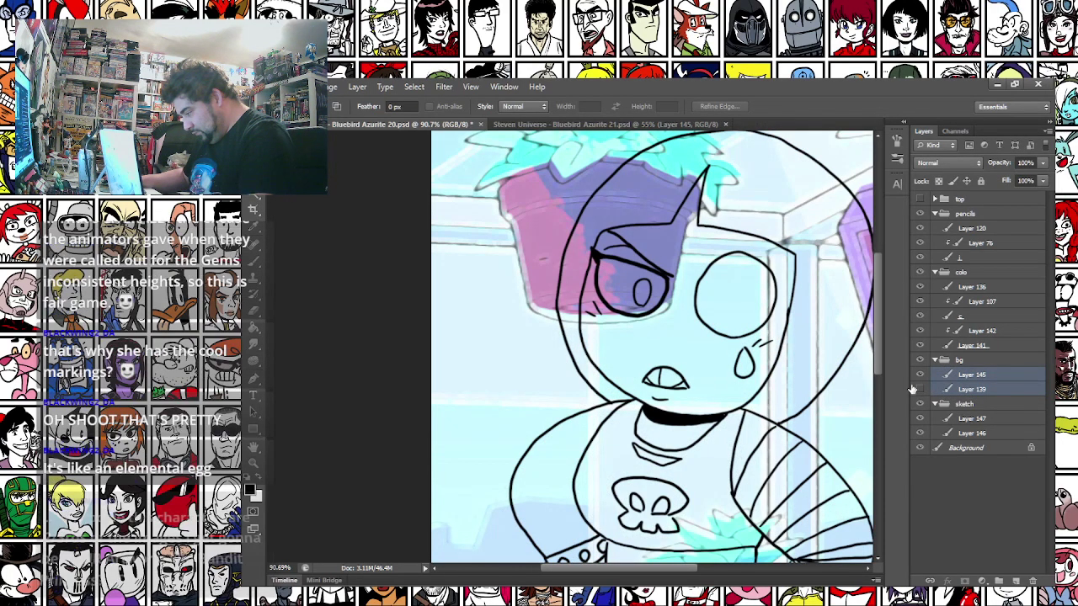
{"action": "key", "text": "ctrl+e"}
{"action": "scroll", "coordinate": [749, 361], "scroll_direction": "down", "scroll_amount": 1}
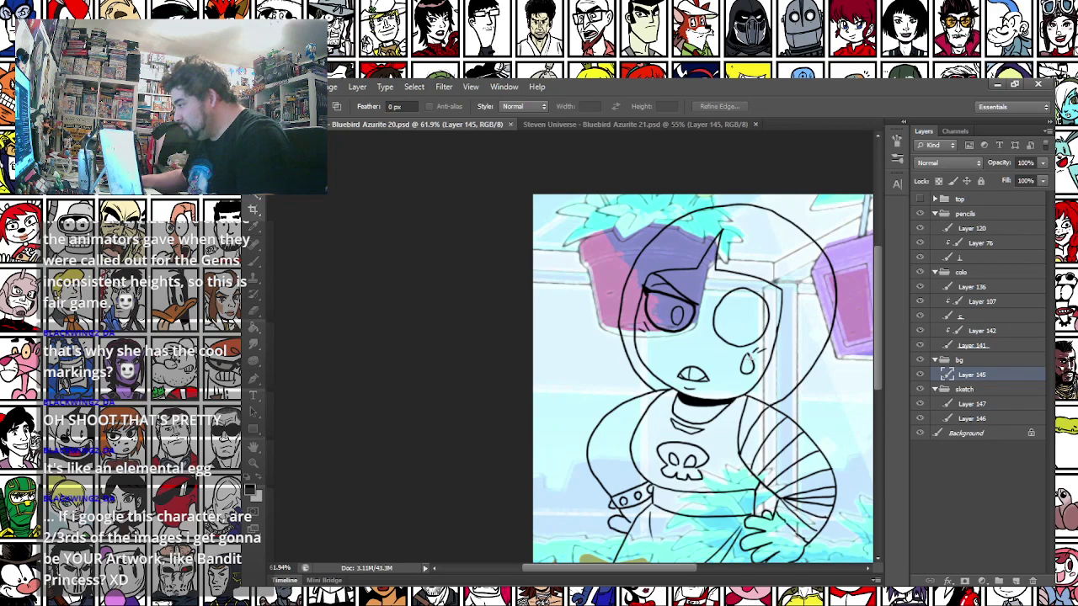
{"action": "scroll", "coordinate": [747, 355], "scroll_direction": "down", "scroll_amount": 1}
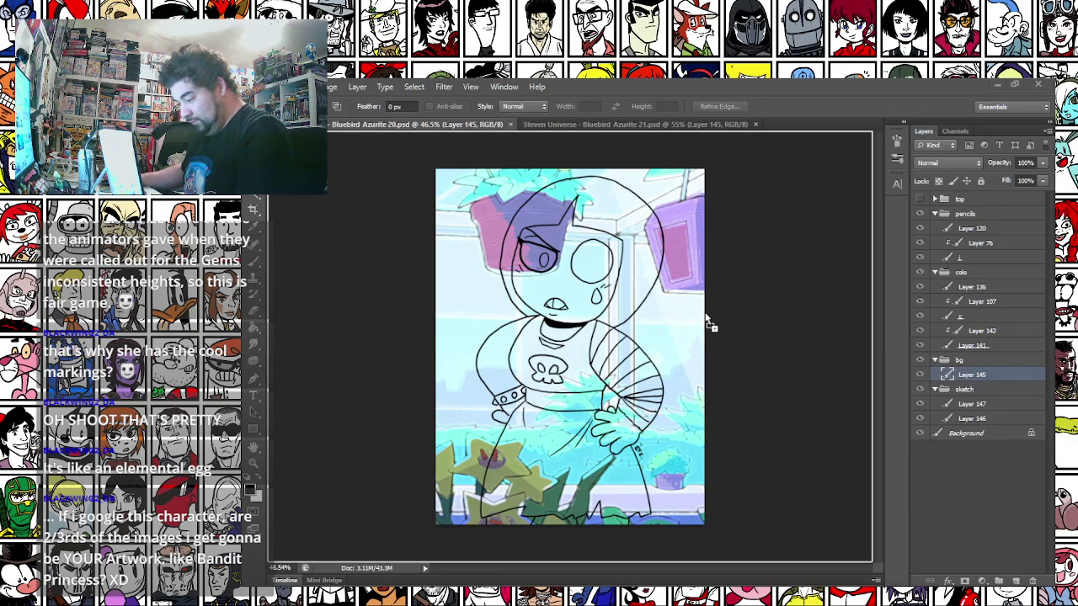
Paste the beach boardwalk background into Bluebird Azurite 20 and the pink seaside background into Bluebird Azurite 21
{"action": "key", "text": "ctrl+v"}
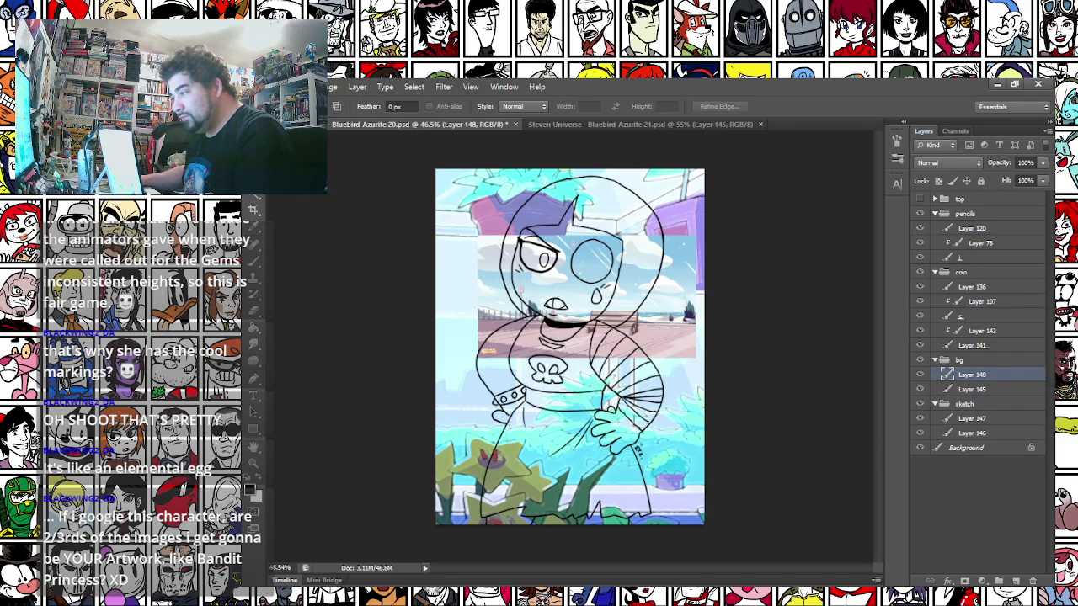
{"action": "left_click", "coordinate": [651, 126]}
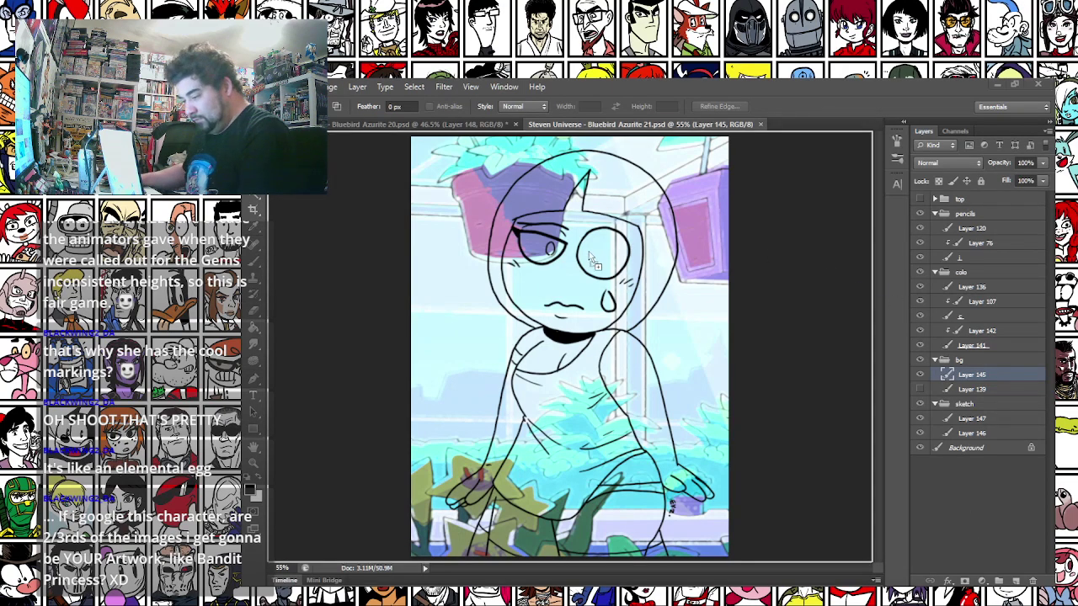
{"action": "key", "text": "ctrl+v"}
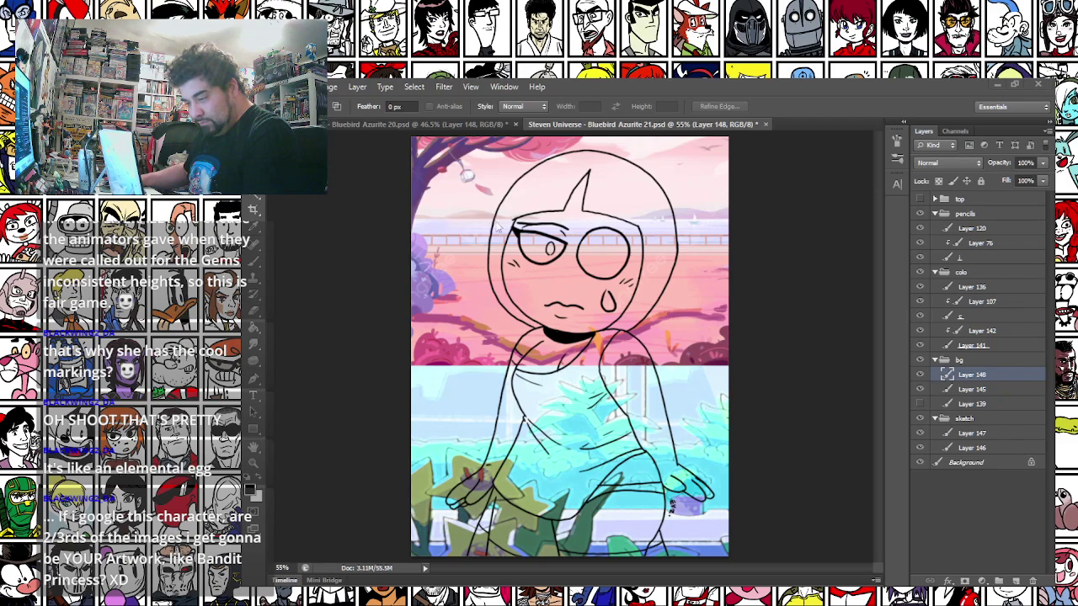
Scale the pasted pink seaside background to 231.83% so that it covers the whole canvas
{"action": "right_click", "coordinate": [546, 211]}
{"action": "left_click", "coordinate": [606, 324]}
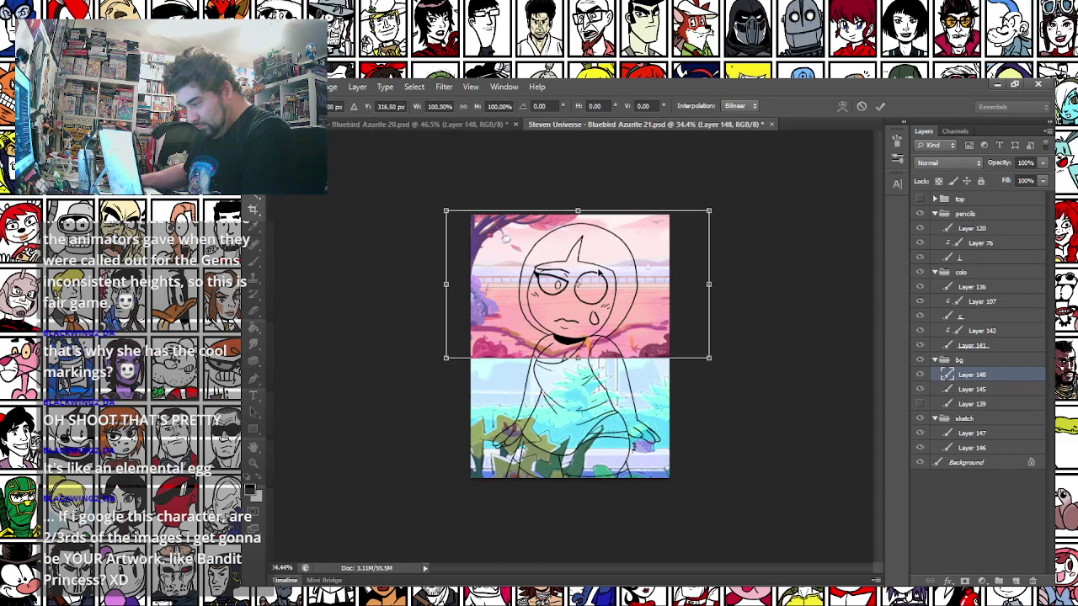
{"action": "left_click_drag", "start_coordinate": [709, 357], "coordinate": [639, 384]}
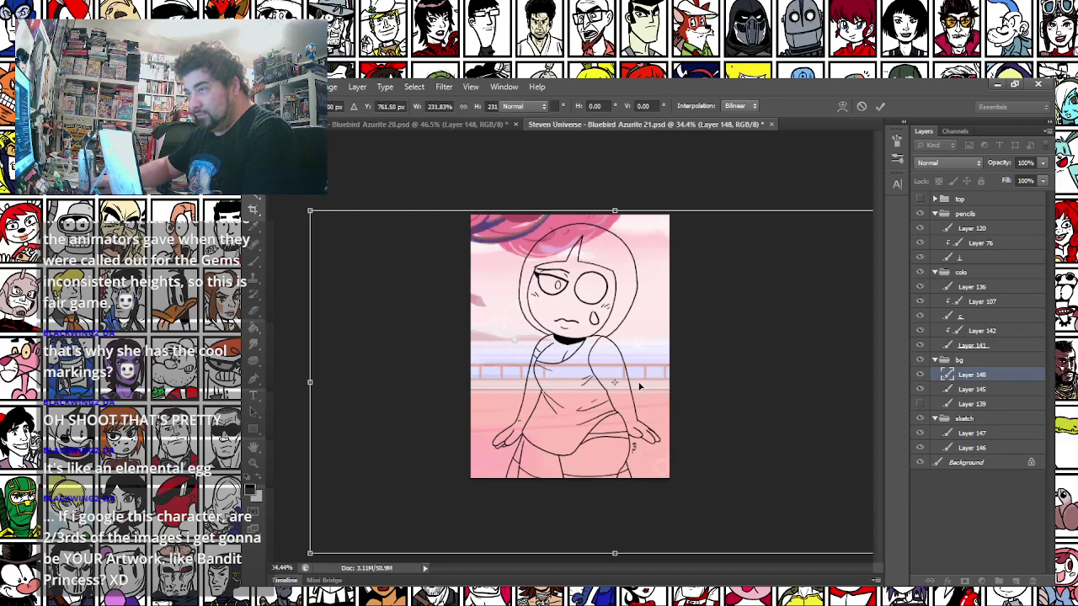
{"action": "key", "text": "Return"}
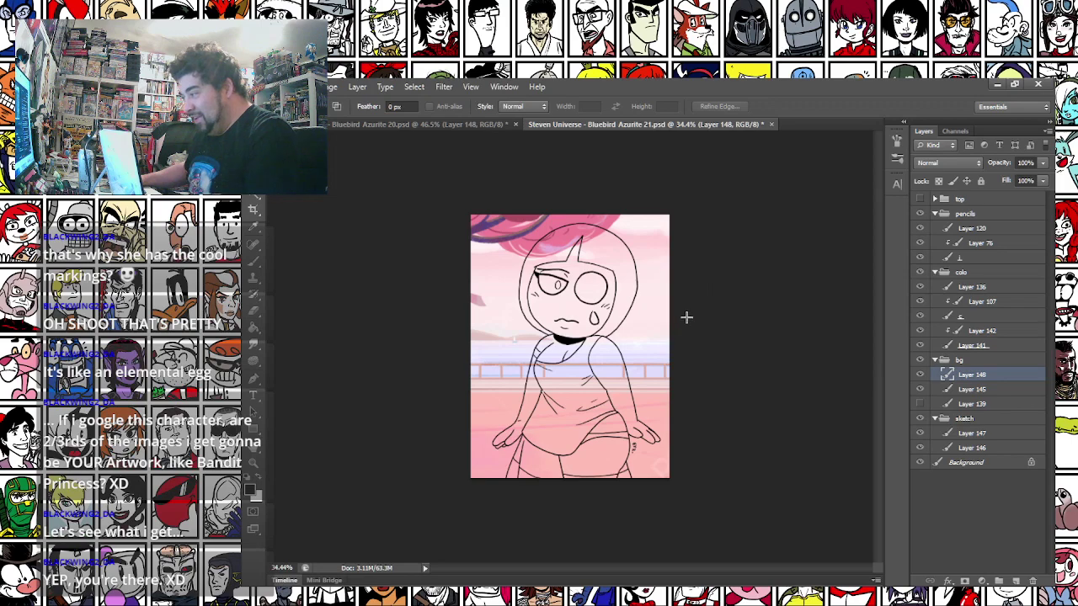
{"action": "key", "text": "ctrl+plus"}
{"action": "key", "text": "ctrl+plus"}
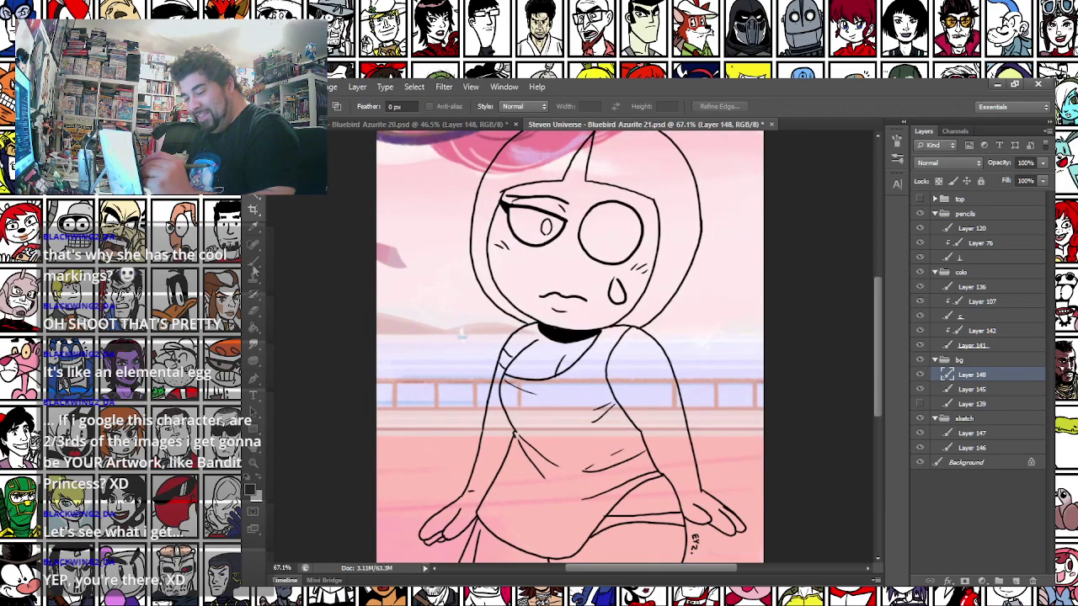
{"action": "key", "text": "b"}
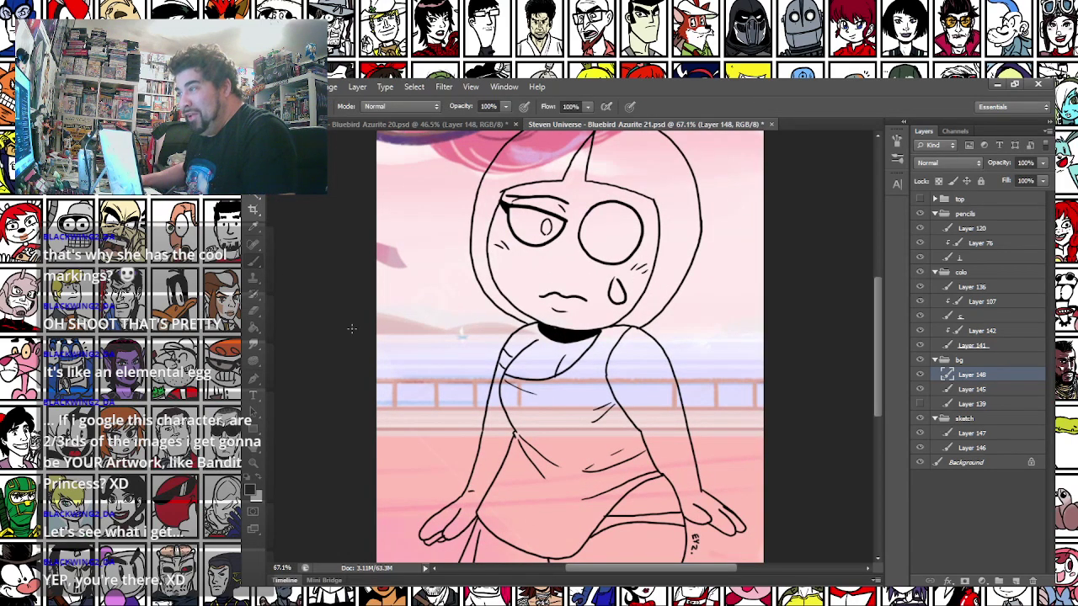
{"action": "left_click_drag", "start_coordinate": [395, 412], "coordinate": [368, 335]}
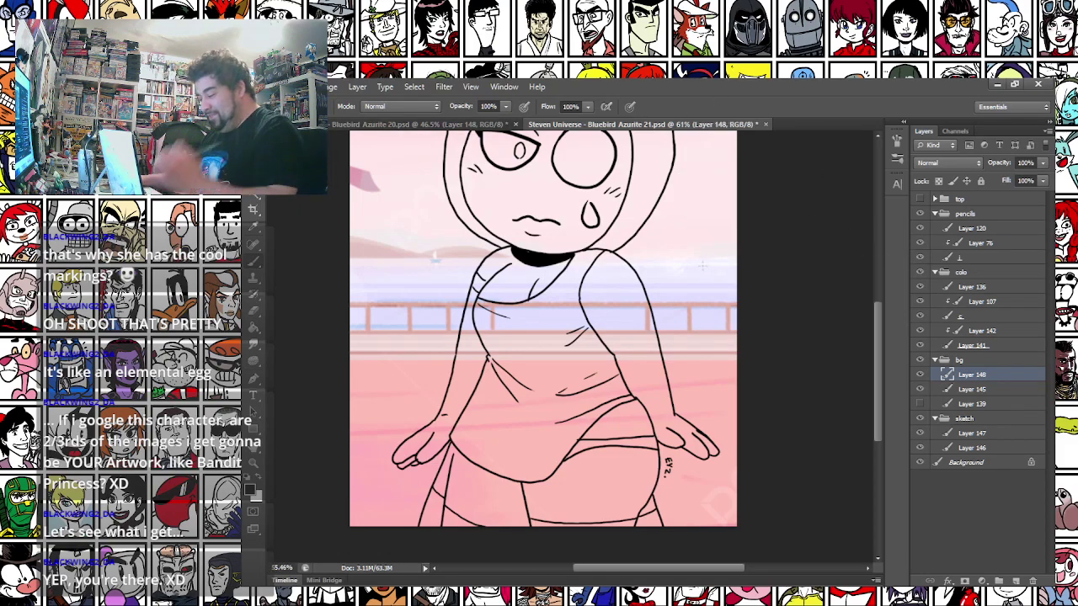
{"action": "scroll", "coordinate": [783, 203], "scroll_direction": "down", "scroll_amount": 3}
{"action": "left_click", "coordinate": [444, 87]}
{"action": "left_click", "coordinate": [457, 138]}
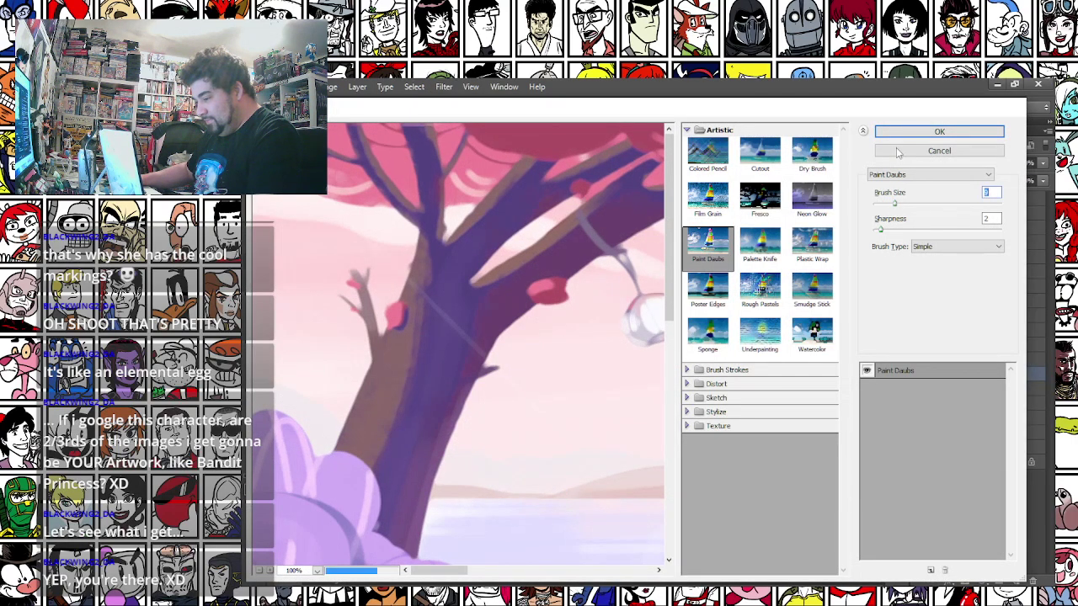
{"action": "left_click", "coordinate": [900, 151]}
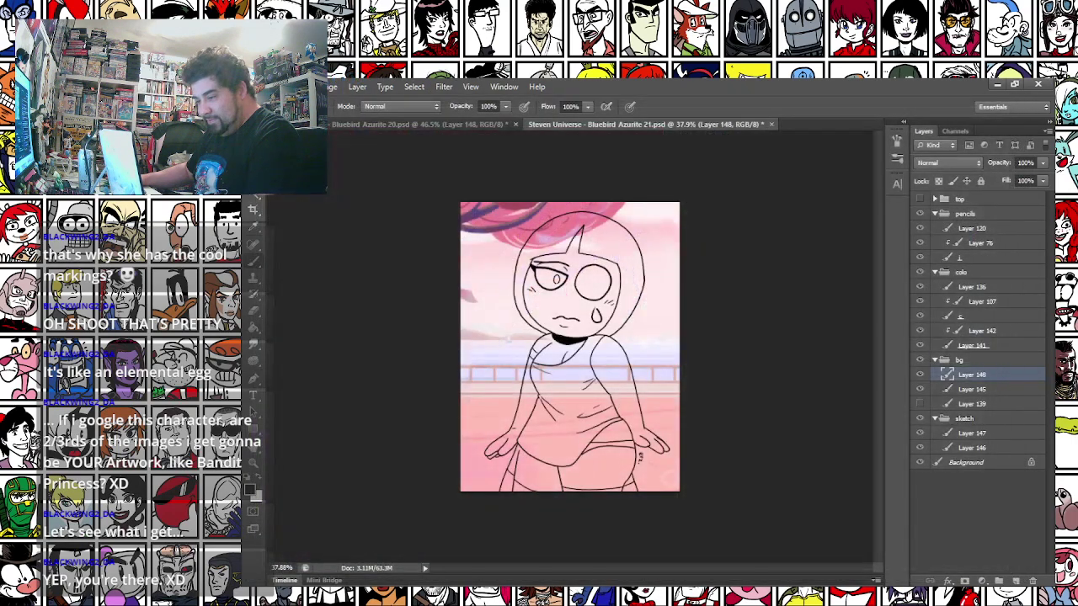
In the Bluebird Azurite 20 document, move and enlarge the boardwalk photo on Layer 148 to about 304% so it covers the canvas
{"action": "left_click", "coordinate": [364, 126]}
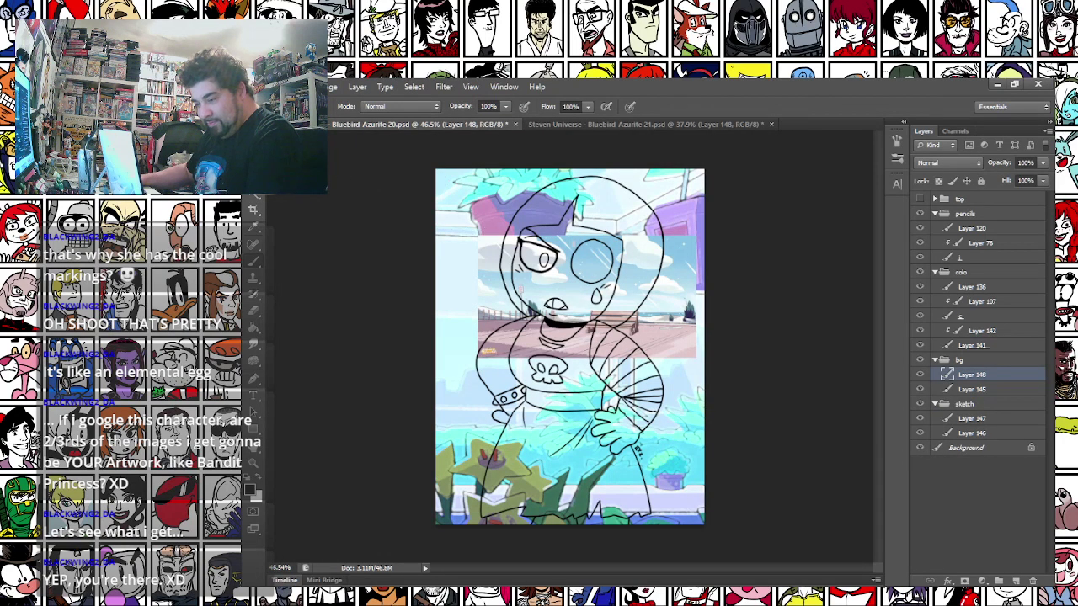
{"action": "key", "text": "m"}
{"action": "right_click", "coordinate": [615, 279]}
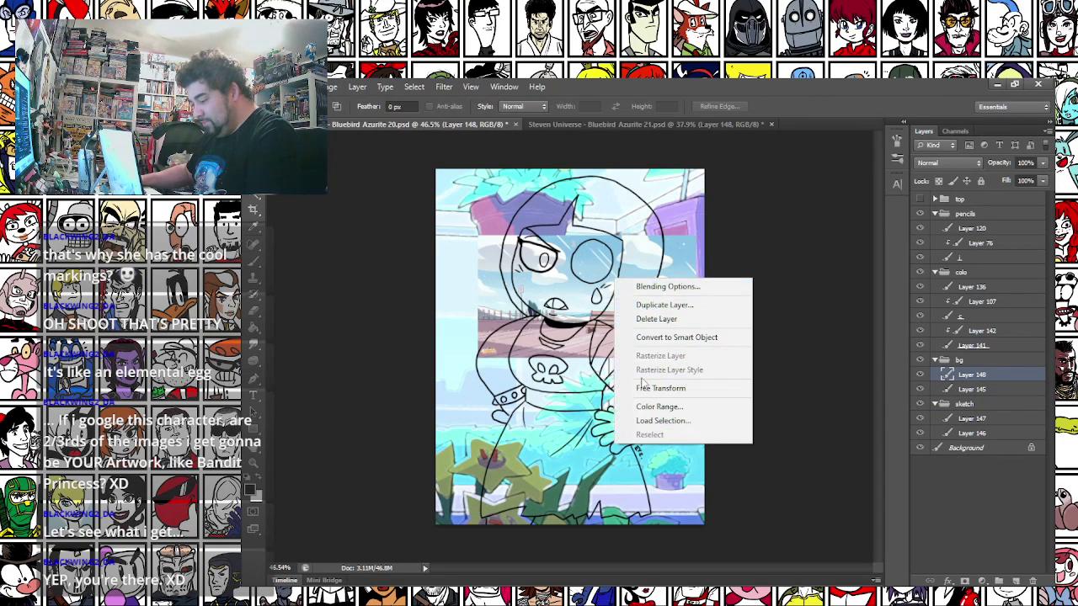
{"action": "left_click", "coordinate": [653, 387]}
{"action": "left_click_drag", "start_coordinate": [598, 268], "coordinate": [452, 201]}
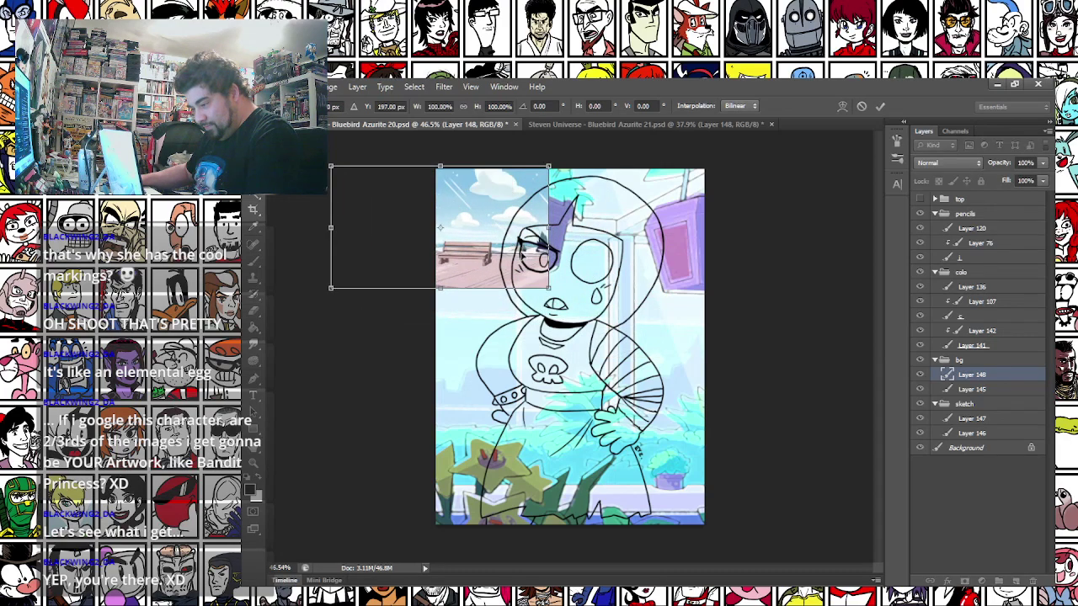
{"action": "left_click_drag", "start_coordinate": [553, 292], "coordinate": [1006, 526]}
{"action": "left_click_drag", "start_coordinate": [797, 427], "coordinate": [734, 419]}
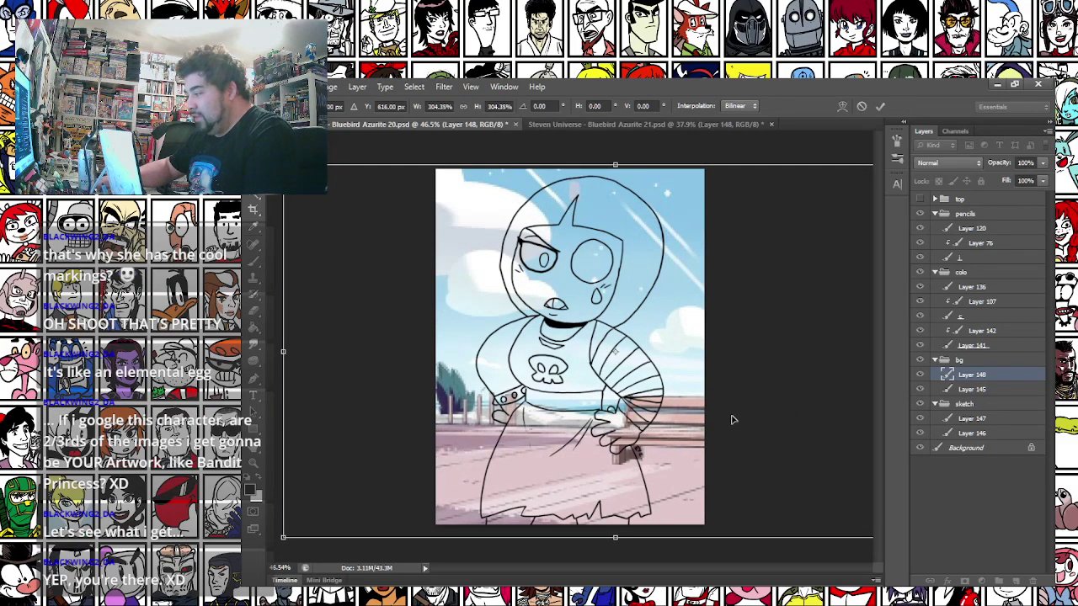
{"action": "key", "text": "Return"}
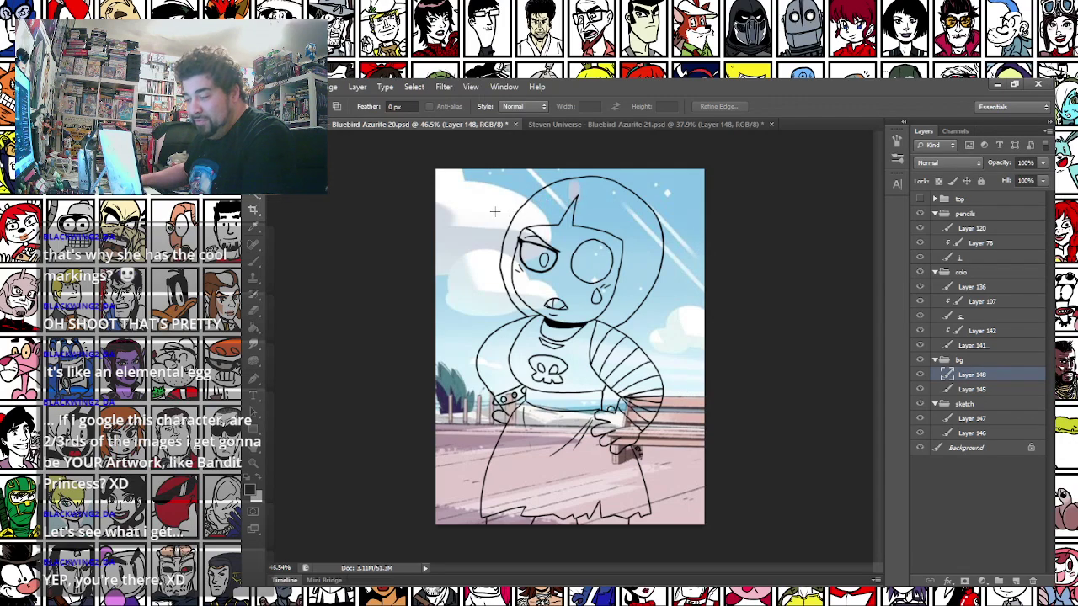
Apply Hue/Saturation to the boardwalk background with hue +14, saturation +18 and slightly raised lightness, and reapply the last filter
{"action": "left_click", "coordinate": [322, 87]}
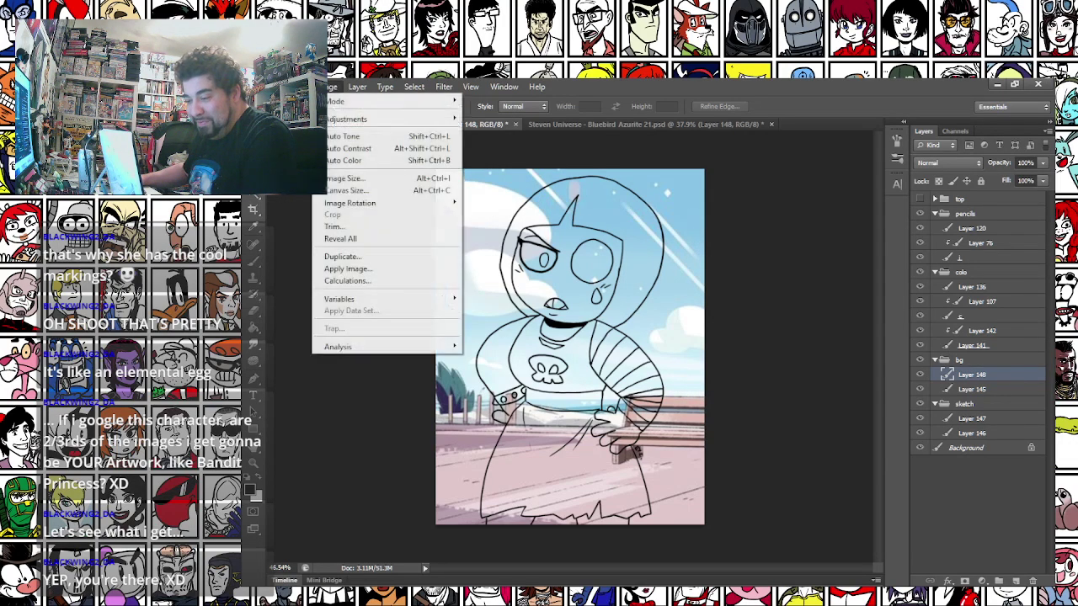
{"action": "mouse_move", "coordinate": [396, 119]}
{"action": "left_click", "coordinate": [540, 185]}
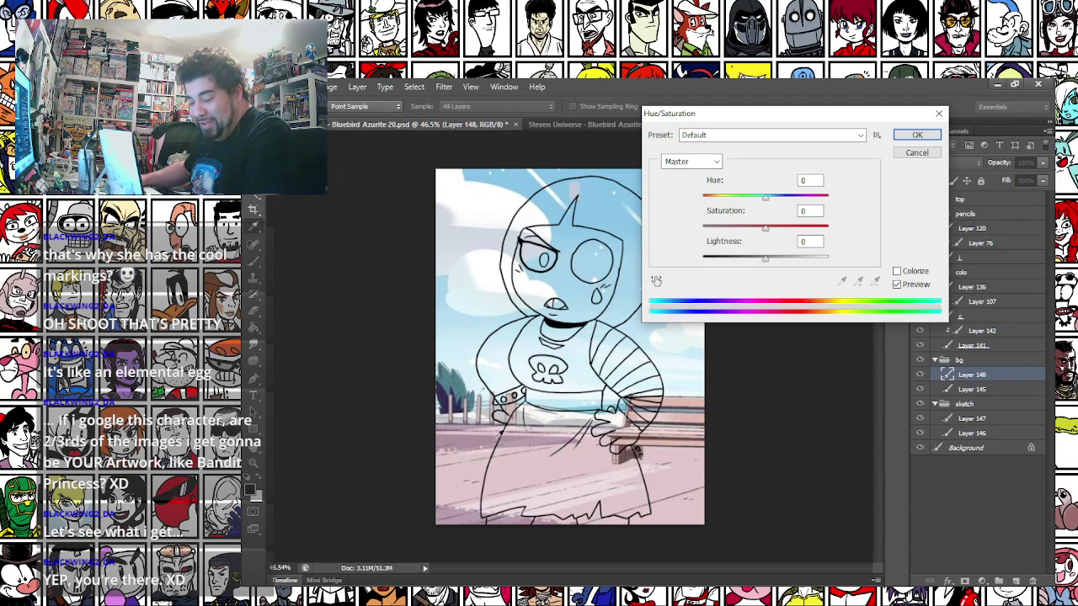
{"action": "left_click_drag", "start_coordinate": [765, 207], "coordinate": [771, 260]}
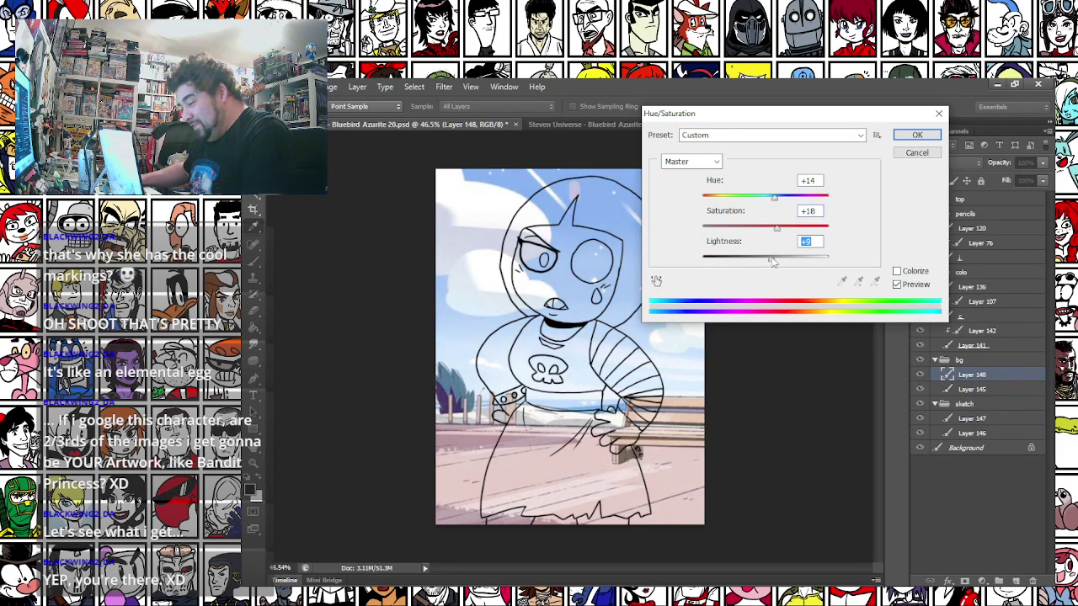
{"action": "left_click", "coordinate": [921, 137]}
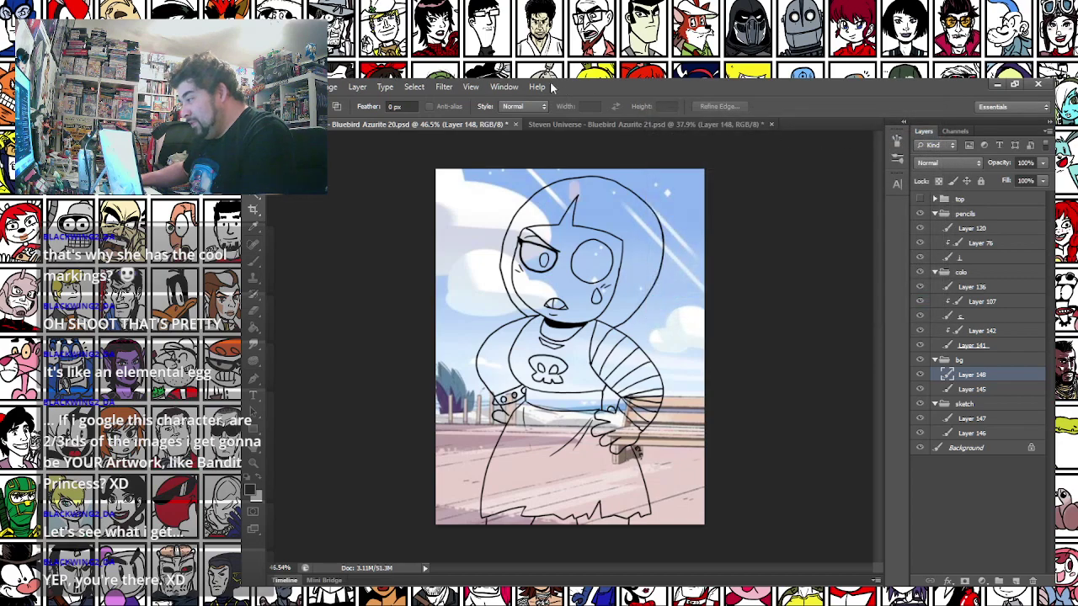
{"action": "left_click", "coordinate": [444, 87]}
{"action": "left_click", "coordinate": [459, 101]}
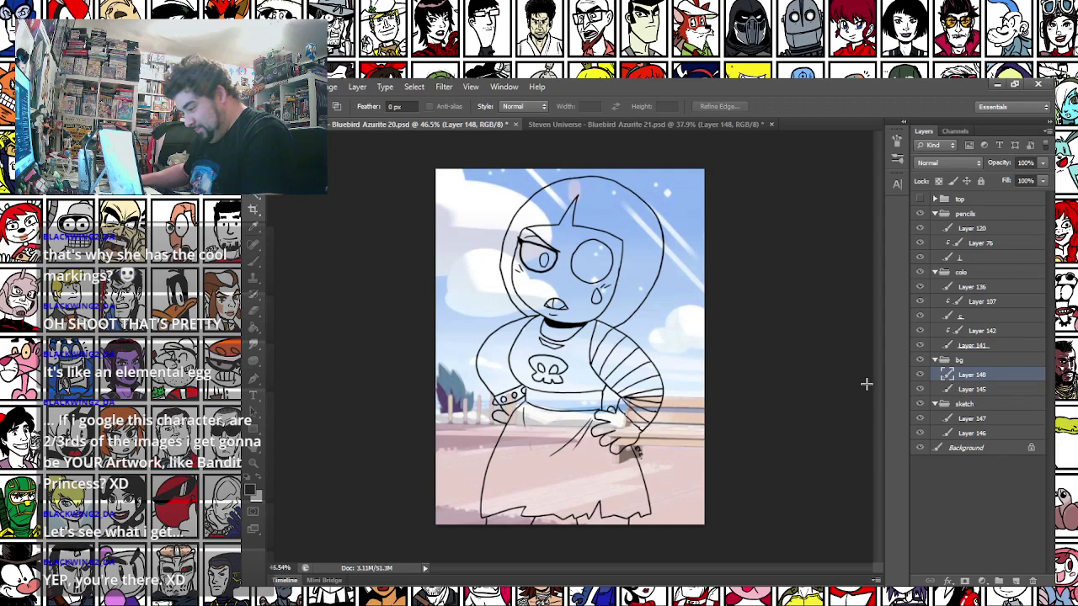
Adjust the brush and dab a faint stroke beside the character's eye on Layer 141
{"action": "left_click", "coordinate": [967, 349]}
{"action": "scroll", "coordinate": [570, 260], "scroll_direction": "up", "scroll_amount": 9}
{"action": "left_click", "coordinate": [254, 261]}
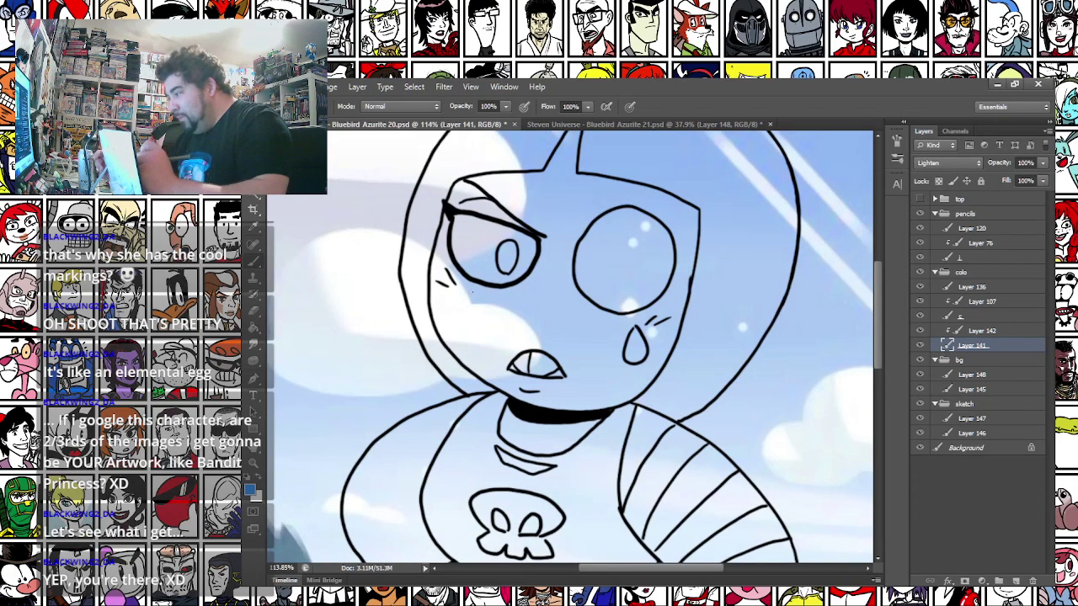
{"action": "right_click", "coordinate": [506, 260]}
{"action": "left_click", "coordinate": [547, 293]}
{"action": "left_click", "coordinate": [472, 169]}
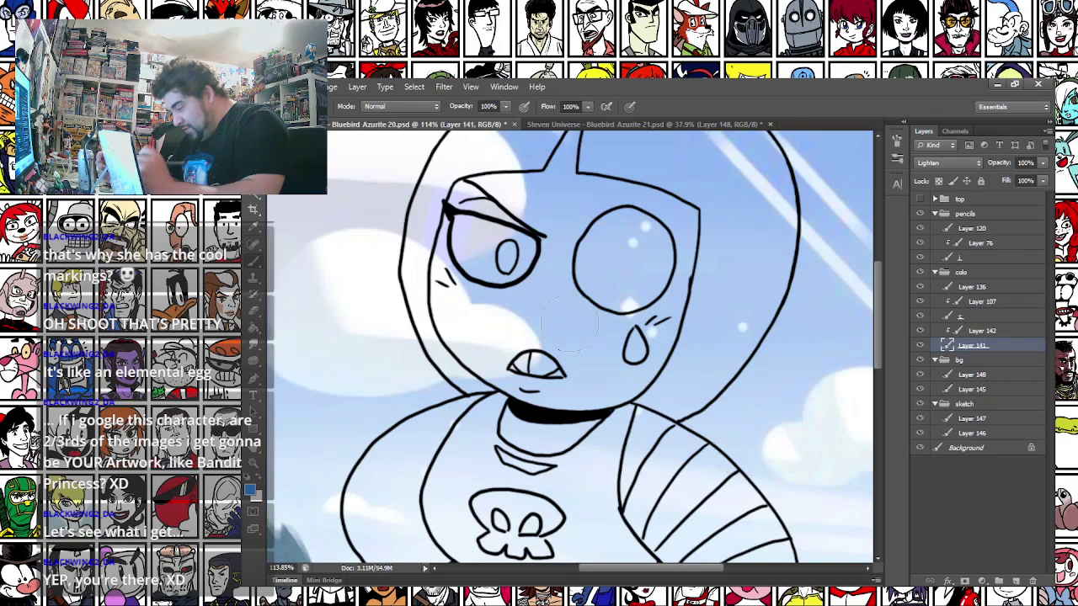
On the layer "c.", paint flat blue over the character's head, face and neck
{"action": "left_click", "coordinate": [969, 317]}
{"action": "mouse_move", "coordinate": [461, 168]}
{"action": "left_mouse_down"}
{"action": "mouse_move", "coordinate": [446, 313]}
{"action": "mouse_move", "coordinate": [506, 384]}
{"action": "mouse_move", "coordinate": [510, 459]}
{"action": "mouse_move", "coordinate": [602, 383]}
{"action": "mouse_move", "coordinate": [678, 155]}
{"action": "left_mouse_up"}
{"action": "mouse_move", "coordinate": [659, 255]}
{"action": "left_mouse_down"}
{"action": "mouse_move", "coordinate": [595, 201]}
{"action": "mouse_move", "coordinate": [577, 256]}
{"action": "left_mouse_up"}
{"action": "mouse_move", "coordinate": [596, 316]}
{"action": "left_mouse_down"}
{"action": "mouse_move", "coordinate": [609, 225]}
{"action": "mouse_move", "coordinate": [499, 241]}
{"action": "mouse_move", "coordinate": [522, 406]}
{"action": "mouse_move", "coordinate": [629, 362]}
{"action": "mouse_move", "coordinate": [621, 401]}
{"action": "left_mouse_up"}
{"action": "mouse_move", "coordinate": [553, 363]}
{"action": "left_mouse_down"}
{"action": "mouse_move", "coordinate": [446, 301]}
{"action": "mouse_move", "coordinate": [428, 243]}
{"action": "mouse_move", "coordinate": [442, 380]}
{"action": "left_mouse_up"}
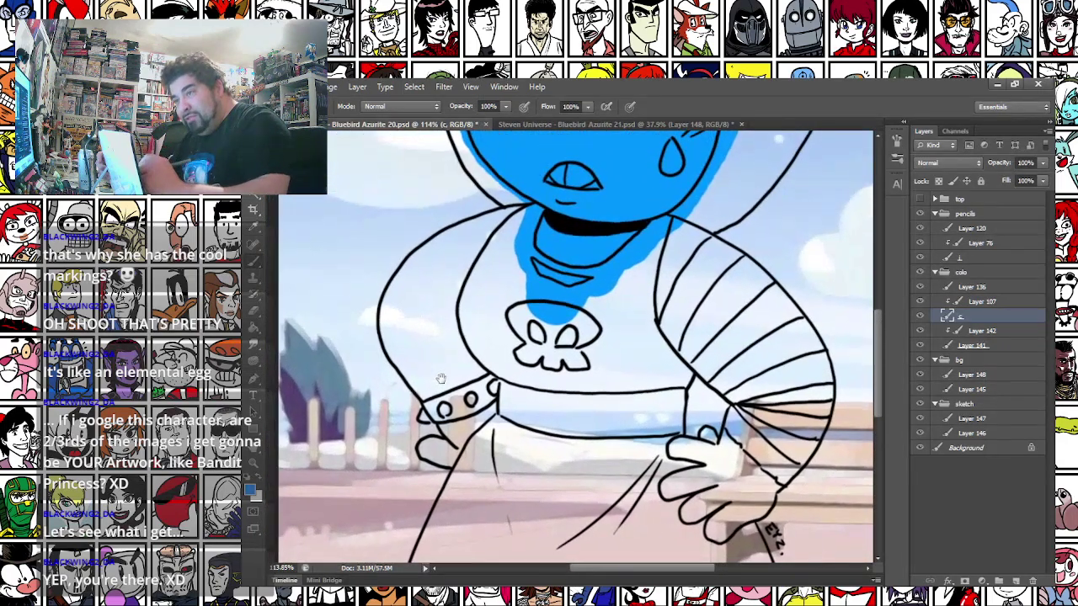
Block in blue along the arm with the studded wristband and across the hand on the hip
{"action": "mouse_move", "coordinate": [472, 437]}
{"action": "left_mouse_down"}
{"action": "mouse_move", "coordinate": [428, 306]}
{"action": "mouse_move", "coordinate": [527, 245]}
{"action": "left_mouse_up"}
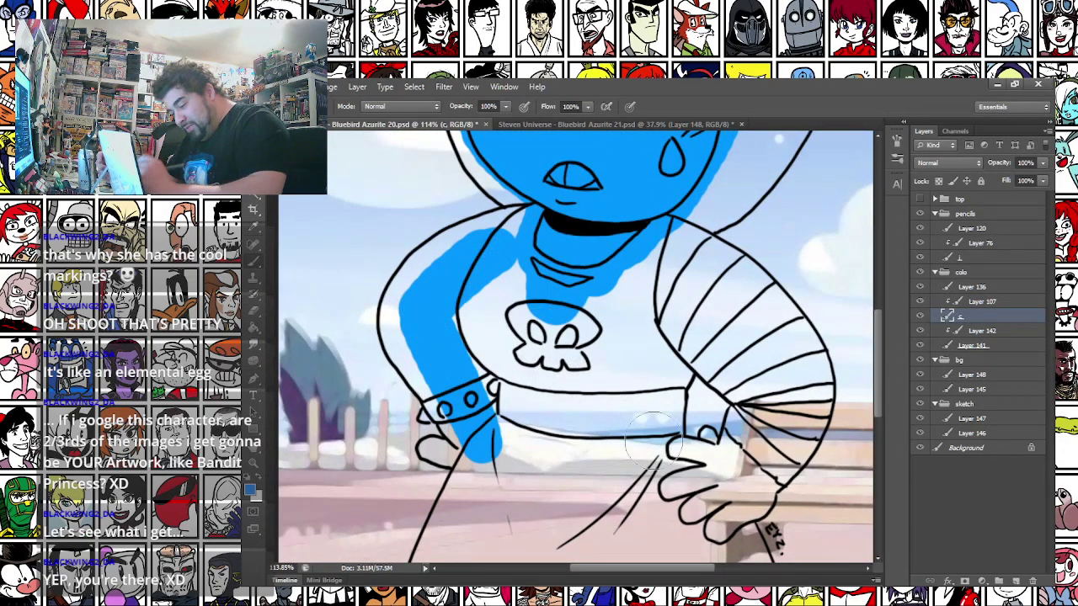
{"action": "mouse_move", "coordinate": [744, 445]}
{"action": "left_mouse_down"}
{"action": "mouse_move", "coordinate": [728, 478]}
{"action": "mouse_move", "coordinate": [669, 516]}
{"action": "left_mouse_up"}
{"action": "mouse_move", "coordinate": [673, 330]}
{"action": "left_mouse_down"}
{"action": "mouse_move", "coordinate": [650, 287]}
{"action": "mouse_move", "coordinate": [690, 246]}
{"action": "mouse_move", "coordinate": [642, 296]}
{"action": "left_mouse_up"}
{"action": "mouse_move", "coordinate": [458, 301]}
{"action": "left_mouse_down"}
{"action": "mouse_move", "coordinate": [462, 260]}
{"action": "mouse_move", "coordinate": [477, 256]}
{"action": "left_mouse_up"}
Rough in the two legs below the torn skirt hem with blue strokes
{"action": "scroll", "coordinate": [455, 354], "scroll_direction": "down", "scroll_amount": 5}
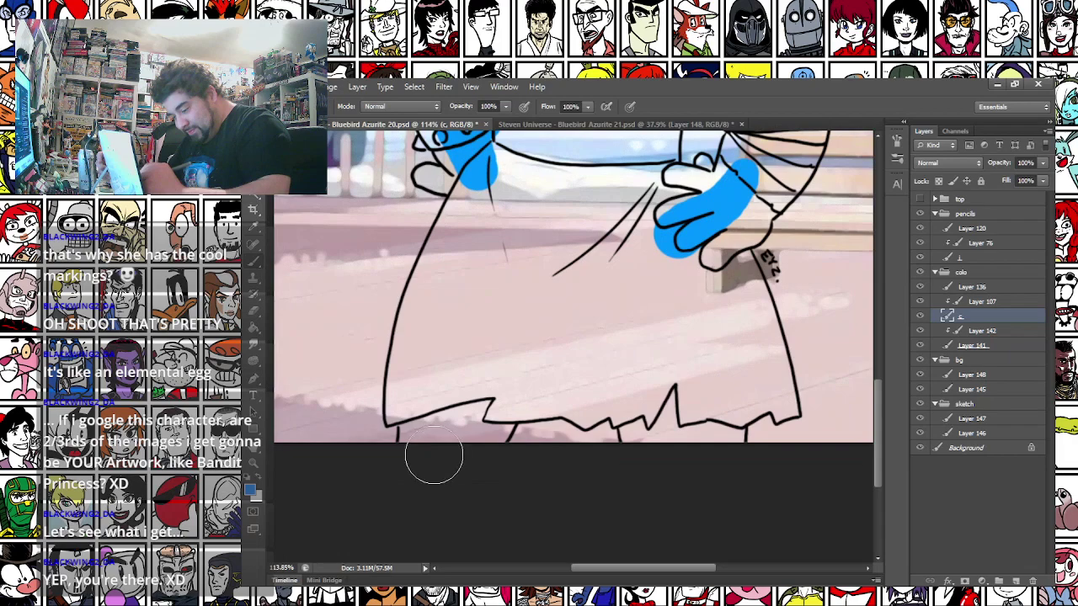
{"action": "mouse_move", "coordinate": [447, 395]}
{"action": "left_mouse_down"}
{"action": "mouse_move", "coordinate": [469, 422]}
{"action": "mouse_move", "coordinate": [498, 421]}
{"action": "left_mouse_up"}
{"action": "left_click_drag", "start_coordinate": [656, 370], "coordinate": [711, 423]}
Reduce the brush size and fill the arm with the studded wristband and its hand out to the line art in blue
{"action": "left_click_drag", "start_coordinate": [456, 214], "coordinate": [506, 510]}
{"action": "mouse_move", "coordinate": [478, 422]}
{"action": "left_mouse_down"}
{"action": "mouse_move", "coordinate": [469, 515]}
{"action": "mouse_move", "coordinate": [417, 406]}
{"action": "mouse_move", "coordinate": [426, 378]}
{"action": "left_mouse_up"}
{"action": "right_click", "coordinate": [437, 238]}
{"action": "left_click", "coordinate": [477, 267]}
{"action": "key", "text": "Return"}
{"action": "left_click", "coordinate": [417, 425]}
{"action": "mouse_move", "coordinate": [421, 427]}
{"action": "left_mouse_down"}
{"action": "mouse_move", "coordinate": [453, 432]}
{"action": "mouse_move", "coordinate": [399, 322]}
{"action": "mouse_move", "coordinate": [380, 315]}
{"action": "mouse_move", "coordinate": [418, 366]}
{"action": "left_mouse_up"}
{"action": "mouse_move", "coordinate": [375, 296]}
{"action": "left_mouse_down"}
{"action": "mouse_move", "coordinate": [377, 305]}
{"action": "mouse_move", "coordinate": [379, 278]}
{"action": "mouse_move", "coordinate": [410, 239]}
{"action": "mouse_move", "coordinate": [397, 244]}
{"action": "mouse_move", "coordinate": [422, 227]}
{"action": "mouse_move", "coordinate": [530, 186]}
{"action": "left_mouse_up"}
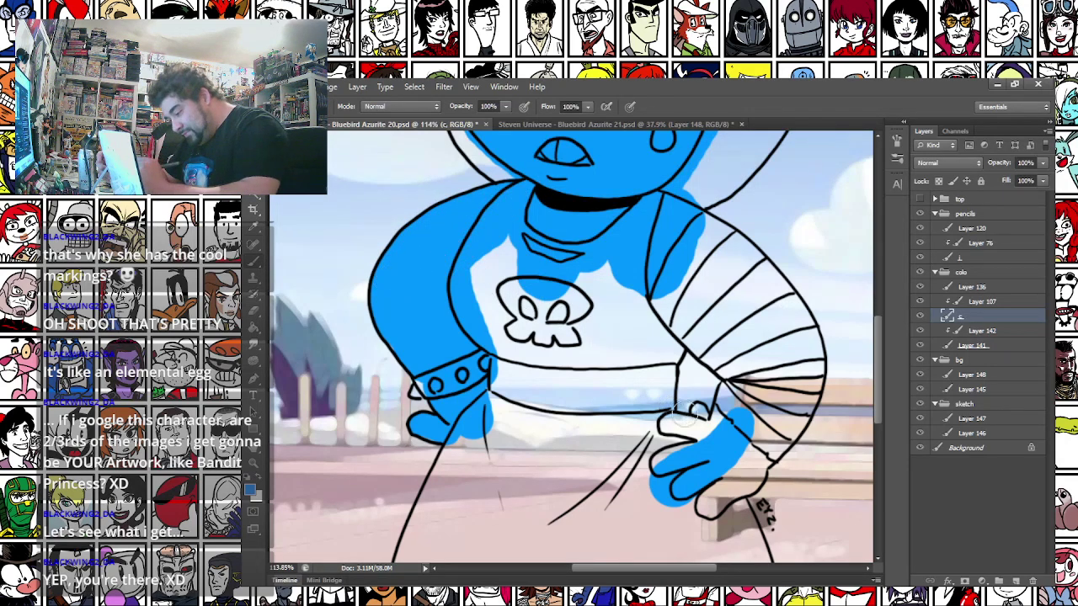
Finish filling the hand on the hip and both legs below the torn hem with blue
{"action": "mouse_move", "coordinate": [652, 358]}
{"action": "left_mouse_down"}
{"action": "mouse_move", "coordinate": [550, 250]}
{"action": "mouse_move", "coordinate": [547, 194]}
{"action": "left_mouse_up"}
{"action": "mouse_move", "coordinate": [595, 247]}
{"action": "left_mouse_down"}
{"action": "mouse_move", "coordinate": [558, 261]}
{"action": "mouse_move", "coordinate": [595, 270]}
{"action": "mouse_move", "coordinate": [620, 244]}
{"action": "mouse_move", "coordinate": [603, 276]}
{"action": "mouse_move", "coordinate": [545, 308]}
{"action": "mouse_move", "coordinate": [603, 347]}
{"action": "mouse_move", "coordinate": [660, 293]}
{"action": "mouse_move", "coordinate": [616, 317]}
{"action": "left_mouse_up"}
{"action": "left_click_drag", "start_coordinate": [434, 373], "coordinate": [505, 270]}
{"action": "mouse_move", "coordinate": [358, 396]}
{"action": "left_mouse_down"}
{"action": "mouse_move", "coordinate": [366, 427]}
{"action": "mouse_move", "coordinate": [369, 405]}
{"action": "mouse_move", "coordinate": [470, 404]}
{"action": "mouse_move", "coordinate": [463, 414]}
{"action": "mouse_move", "coordinate": [470, 394]}
{"action": "mouse_move", "coordinate": [589, 413]}
{"action": "left_mouse_up"}
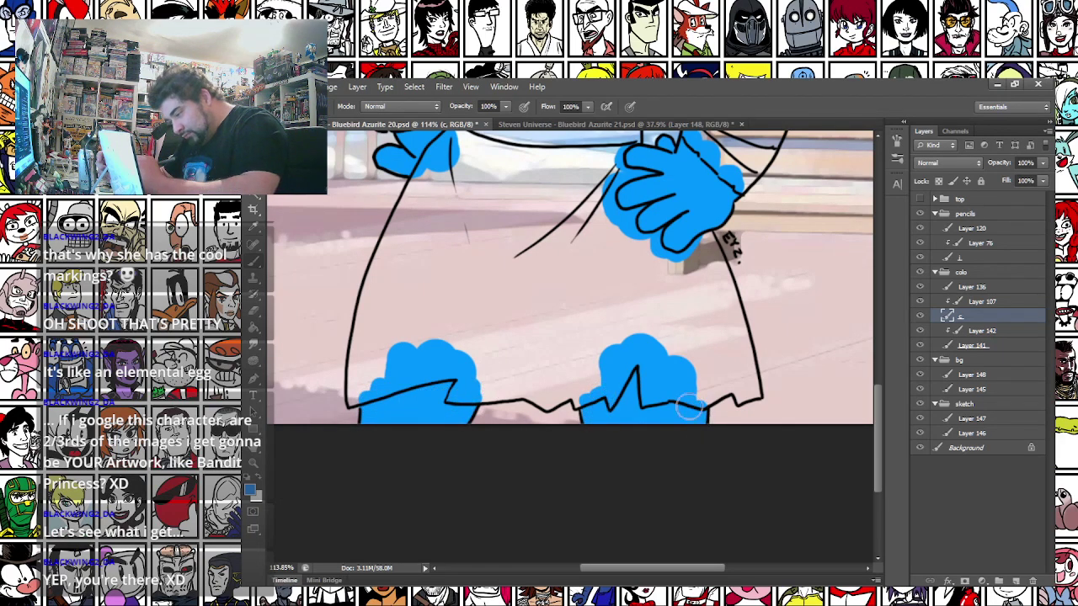
{"action": "scroll", "coordinate": [405, 332], "scroll_direction": "up", "scroll_amount": 10}
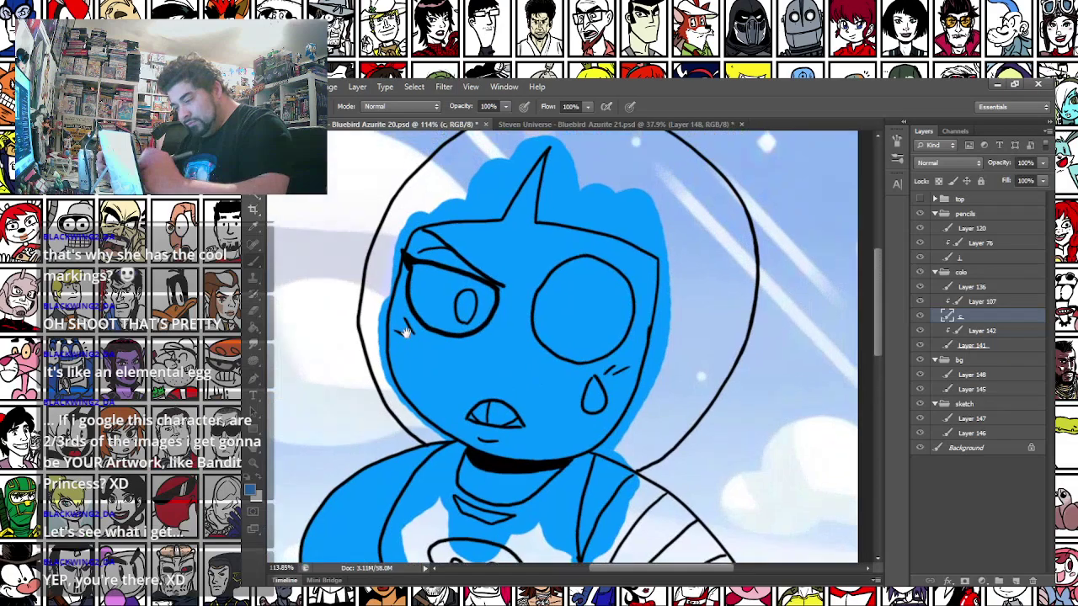
Bring up the Steven Universe - Bluebird Azurite 21 document at the character's lower body
{"action": "left_click", "coordinate": [547, 123]}
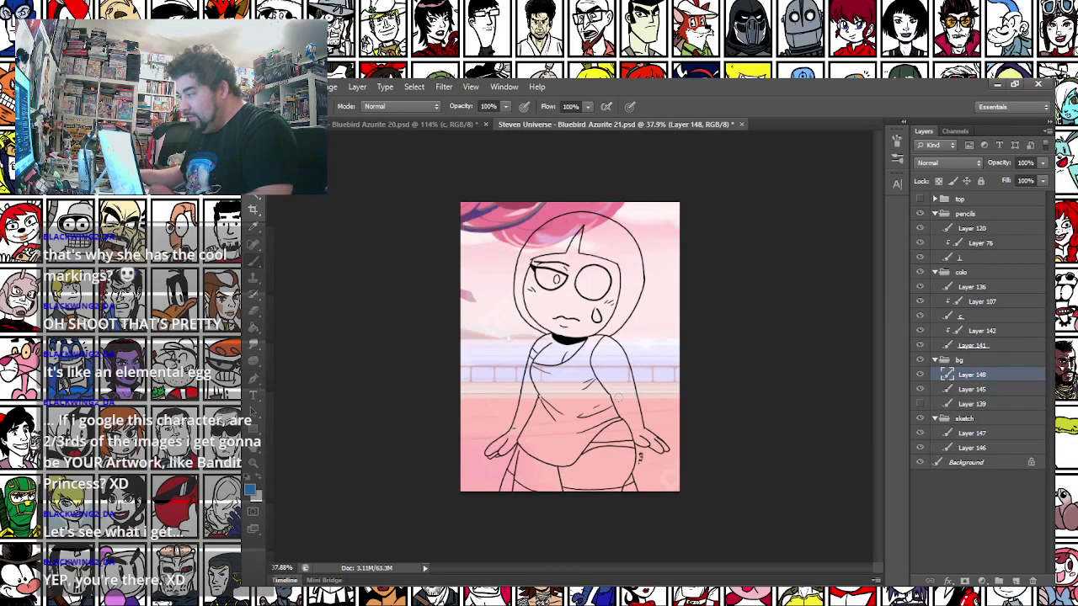
{"action": "scroll", "coordinate": [618, 398], "scroll_direction": "up", "scroll_amount": 4}
{"action": "scroll", "coordinate": [411, 358], "scroll_direction": "down", "scroll_amount": 4}
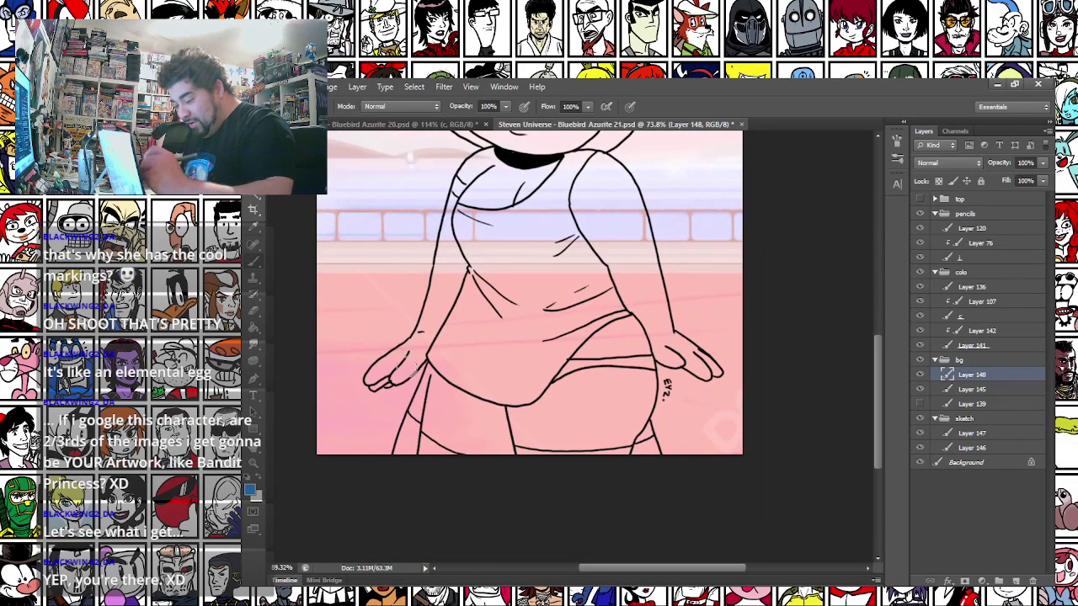
{"action": "scroll", "coordinate": [406, 362], "scroll_direction": "up", "scroll_amount": 4}
{"action": "left_click_drag", "start_coordinate": [410, 410], "coordinate": [390, 310]}
{"action": "right_click", "coordinate": [409, 305]}
{"action": "mouse_move", "coordinate": [468, 334]}
{"action": "left_mouse_down"}
{"action": "mouse_move", "coordinate": [395, 339]}
{"action": "mouse_move", "coordinate": [421, 273]}
{"action": "mouse_move", "coordinate": [401, 352]}
{"action": "mouse_move", "coordinate": [413, 305]}
{"action": "left_mouse_up"}
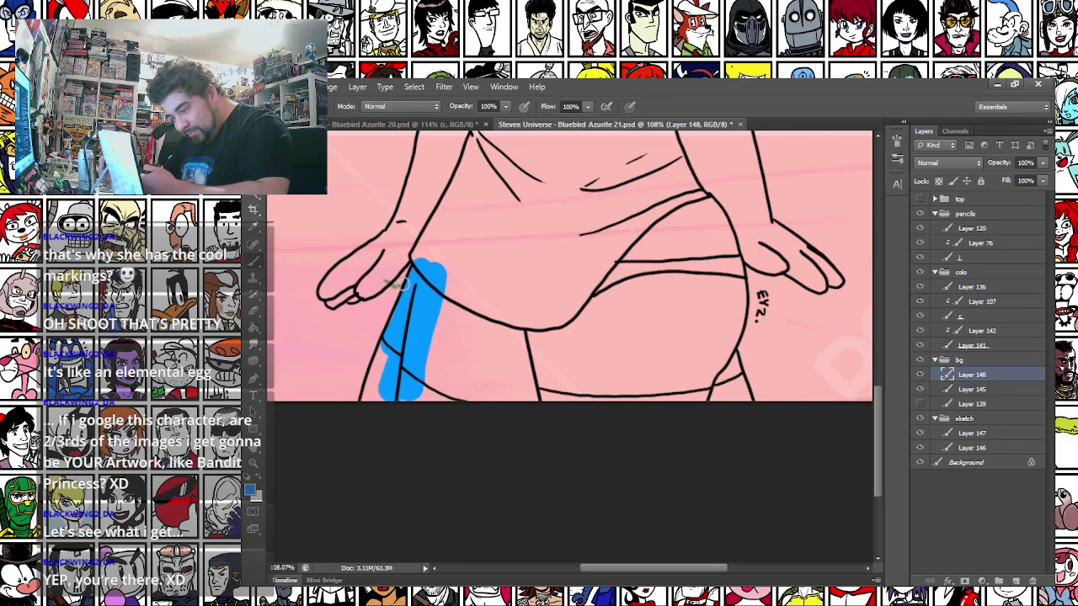
{"action": "key", "text": "ctrl+z"}
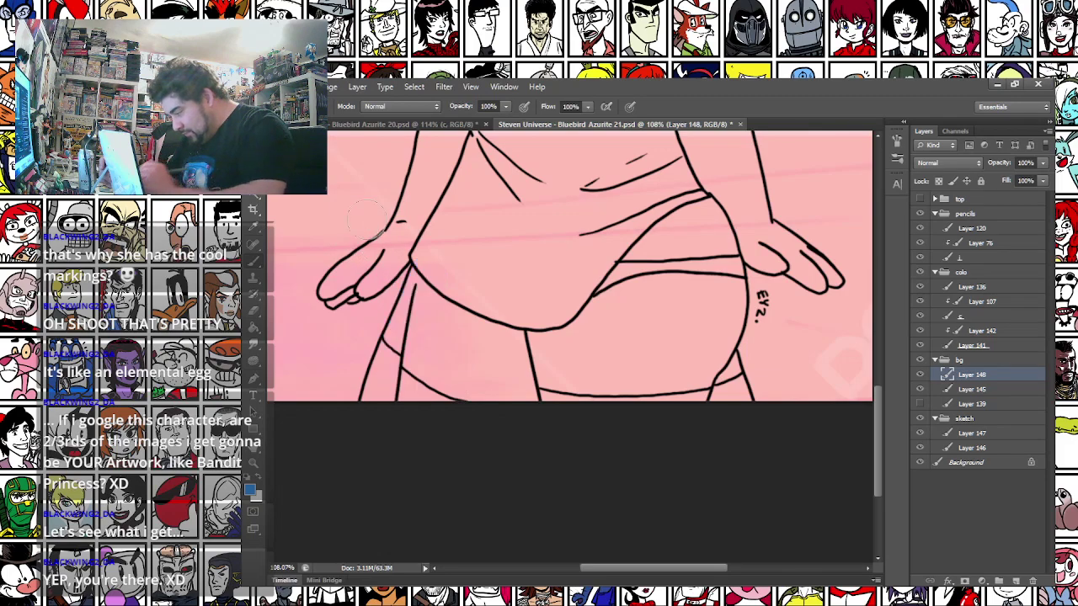
On the layer "c.", block in the character's hips and thighs in flat blue
{"action": "left_click", "coordinate": [969, 345]}
{"action": "left_click", "coordinate": [960, 316]}
{"action": "mouse_move", "coordinate": [389, 356]}
{"action": "left_mouse_down"}
{"action": "mouse_move", "coordinate": [424, 263]}
{"action": "mouse_move", "coordinate": [406, 313]}
{"action": "mouse_move", "coordinate": [427, 286]}
{"action": "mouse_move", "coordinate": [438, 345]}
{"action": "mouse_move", "coordinate": [498, 425]}
{"action": "mouse_move", "coordinate": [576, 383]}
{"action": "mouse_move", "coordinate": [607, 379]}
{"action": "mouse_move", "coordinate": [650, 403]}
{"action": "mouse_move", "coordinate": [690, 253]}
{"action": "mouse_move", "coordinate": [687, 204]}
{"action": "mouse_move", "coordinate": [715, 202]}
{"action": "mouse_move", "coordinate": [727, 228]}
{"action": "mouse_move", "coordinate": [731, 316]}
{"action": "mouse_move", "coordinate": [716, 351]}
{"action": "mouse_move", "coordinate": [727, 375]}
{"action": "mouse_move", "coordinate": [695, 409]}
{"action": "mouse_move", "coordinate": [658, 392]}
{"action": "mouse_move", "coordinate": [703, 252]}
{"action": "left_mouse_up"}
Paint the character's head, neckline, shoulders and arms in flat blue, leaving the middle of the shirt unpainted
{"action": "left_click_drag", "start_coordinate": [417, 290], "coordinate": [531, 413]}
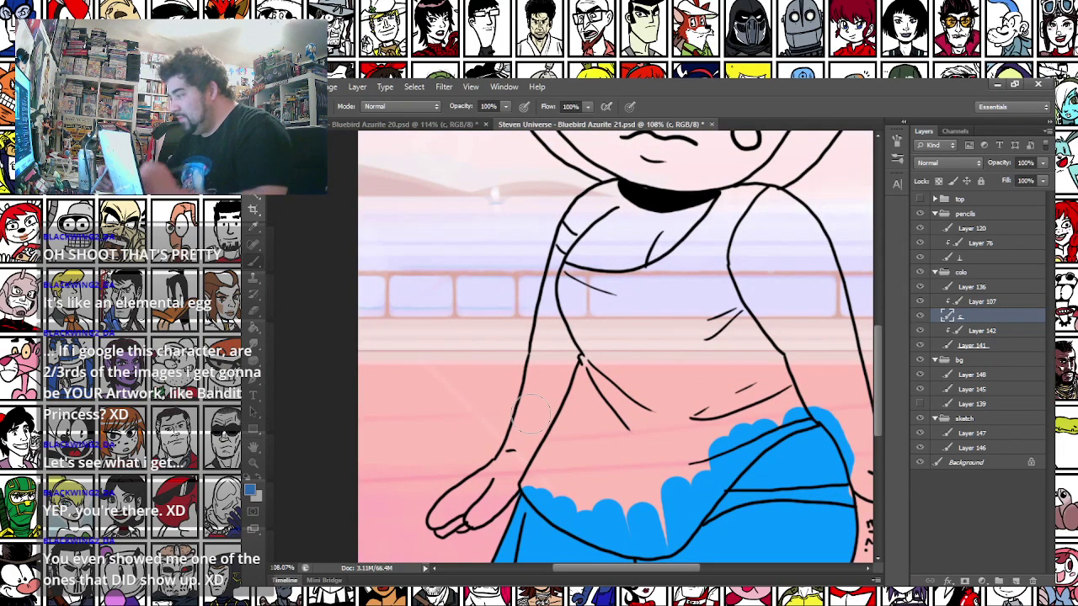
{"action": "left_click_drag", "start_coordinate": [447, 380], "coordinate": [391, 295]}
{"action": "mouse_move", "coordinate": [381, 407]}
{"action": "left_mouse_down"}
{"action": "mouse_move", "coordinate": [475, 341]}
{"action": "mouse_move", "coordinate": [440, 389]}
{"action": "mouse_move", "coordinate": [515, 278]}
{"action": "mouse_move", "coordinate": [480, 328]}
{"action": "mouse_move", "coordinate": [511, 171]}
{"action": "left_mouse_up"}
{"action": "left_click_drag", "start_coordinate": [484, 224], "coordinate": [419, 358]}
{"action": "mouse_move", "coordinate": [454, 281]}
{"action": "left_mouse_down"}
{"action": "mouse_move", "coordinate": [494, 227]}
{"action": "mouse_move", "coordinate": [454, 287]}
{"action": "mouse_move", "coordinate": [485, 276]}
{"action": "mouse_move", "coordinate": [538, 290]}
{"action": "mouse_move", "coordinate": [594, 252]}
{"action": "left_mouse_up"}
{"action": "left_click_drag", "start_coordinate": [420, 185], "coordinate": [426, 390]}
{"action": "mouse_move", "coordinate": [442, 193]}
{"action": "left_mouse_down"}
{"action": "mouse_move", "coordinate": [423, 304]}
{"action": "mouse_move", "coordinate": [425, 341]}
{"action": "mouse_move", "coordinate": [450, 376]}
{"action": "mouse_move", "coordinate": [544, 424]}
{"action": "mouse_move", "coordinate": [598, 428]}
{"action": "mouse_move", "coordinate": [667, 349]}
{"action": "mouse_move", "coordinate": [602, 149]}
{"action": "mouse_move", "coordinate": [566, 126]}
{"action": "mouse_move", "coordinate": [570, 105]}
{"action": "mouse_move", "coordinate": [564, 144]}
{"action": "mouse_move", "coordinate": [541, 168]}
{"action": "mouse_move", "coordinate": [507, 253]}
{"action": "mouse_move", "coordinate": [472, 274]}
{"action": "mouse_move", "coordinate": [450, 307]}
{"action": "mouse_move", "coordinate": [469, 226]}
{"action": "mouse_move", "coordinate": [462, 299]}
{"action": "mouse_move", "coordinate": [477, 258]}
{"action": "left_mouse_up"}
{"action": "mouse_move", "coordinate": [474, 330]}
{"action": "left_mouse_down"}
{"action": "mouse_move", "coordinate": [469, 356]}
{"action": "mouse_move", "coordinate": [529, 419]}
{"action": "mouse_move", "coordinate": [590, 405]}
{"action": "mouse_move", "coordinate": [649, 252]}
{"action": "mouse_move", "coordinate": [627, 417]}
{"action": "left_mouse_up"}
{"action": "left_click_drag", "start_coordinate": [535, 434], "coordinate": [486, 73]}
{"action": "left_click_drag", "start_coordinate": [514, 226], "coordinate": [453, 283]}
{"action": "mouse_move", "coordinate": [518, 175]}
{"action": "left_mouse_down"}
{"action": "mouse_move", "coordinate": [544, 177]}
{"action": "mouse_move", "coordinate": [586, 228]}
{"action": "mouse_move", "coordinate": [619, 377]}
{"action": "left_mouse_up"}
{"action": "mouse_move", "coordinate": [619, 364]}
{"action": "left_mouse_down"}
{"action": "mouse_move", "coordinate": [635, 434]}
{"action": "mouse_move", "coordinate": [611, 414]}
{"action": "mouse_move", "coordinate": [565, 247]}
{"action": "mouse_move", "coordinate": [555, 280]}
{"action": "mouse_move", "coordinate": [509, 227]}
{"action": "mouse_move", "coordinate": [497, 253]}
{"action": "mouse_move", "coordinate": [565, 352]}
{"action": "mouse_move", "coordinate": [573, 393]}
{"action": "left_mouse_up"}
{"action": "left_click_drag", "start_coordinate": [552, 433], "coordinate": [467, 242]}
Set the brush size to 35 px and fill both hands and the adjoining forearm out to the line art in blue
{"action": "right_click", "coordinate": [564, 236]}
{"action": "left_click_drag", "start_coordinate": [593, 269], "coordinate": [600, 269]}
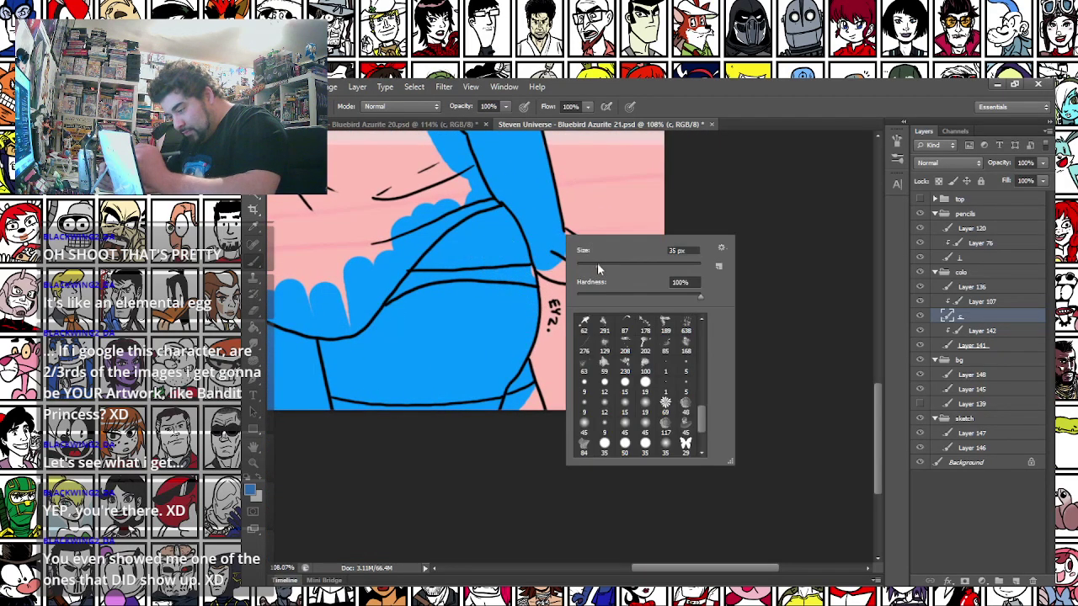
{"action": "left_click", "coordinate": [537, 267]}
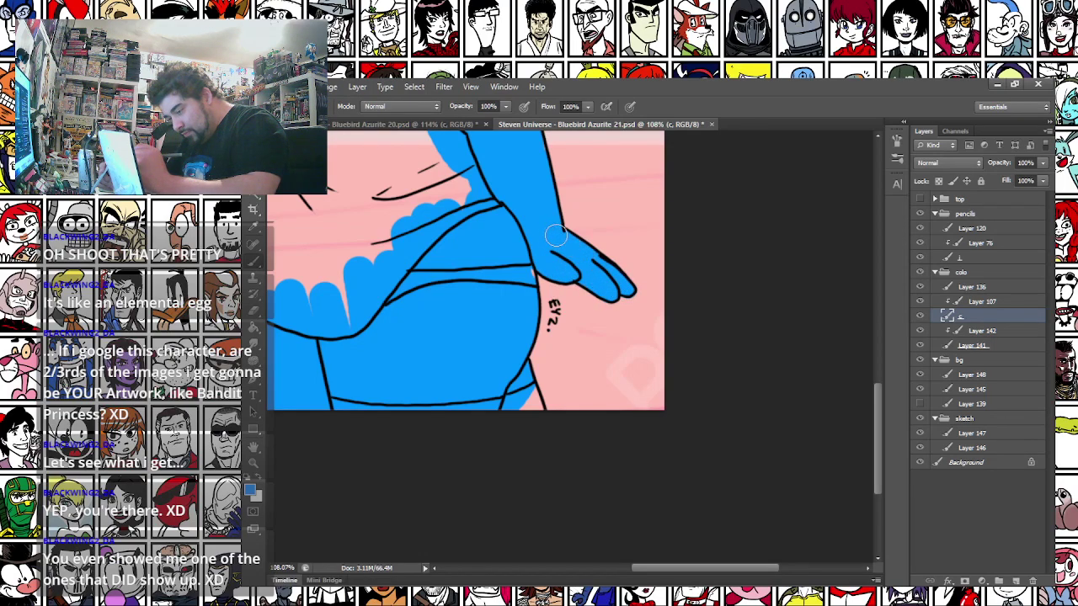
{"action": "left_click_drag", "start_coordinate": [380, 364], "coordinate": [747, 442]}
{"action": "mouse_move", "coordinate": [417, 332]}
{"action": "left_mouse_down"}
{"action": "mouse_move", "coordinate": [393, 365]}
{"action": "mouse_move", "coordinate": [402, 358]}
{"action": "left_mouse_up"}
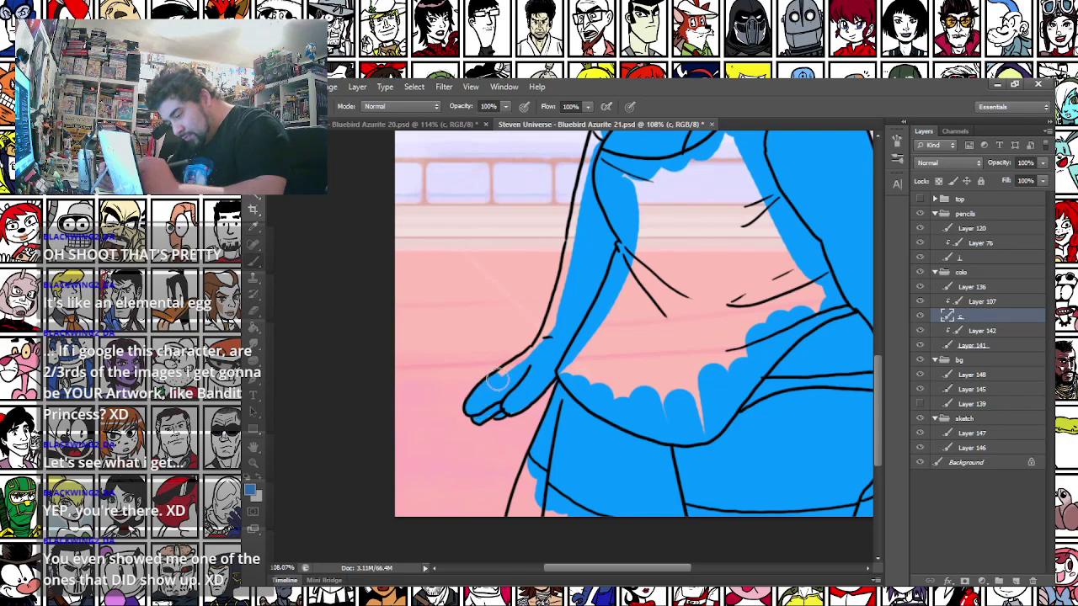
{"action": "left_click_drag", "start_coordinate": [532, 356], "coordinate": [576, 247]}
{"action": "mouse_move", "coordinate": [561, 296]}
{"action": "left_mouse_down"}
{"action": "mouse_move", "coordinate": [574, 245]}
{"action": "mouse_move", "coordinate": [547, 357]}
{"action": "mouse_move", "coordinate": [589, 218]}
{"action": "mouse_move", "coordinate": [473, 454]}
{"action": "left_mouse_up"}
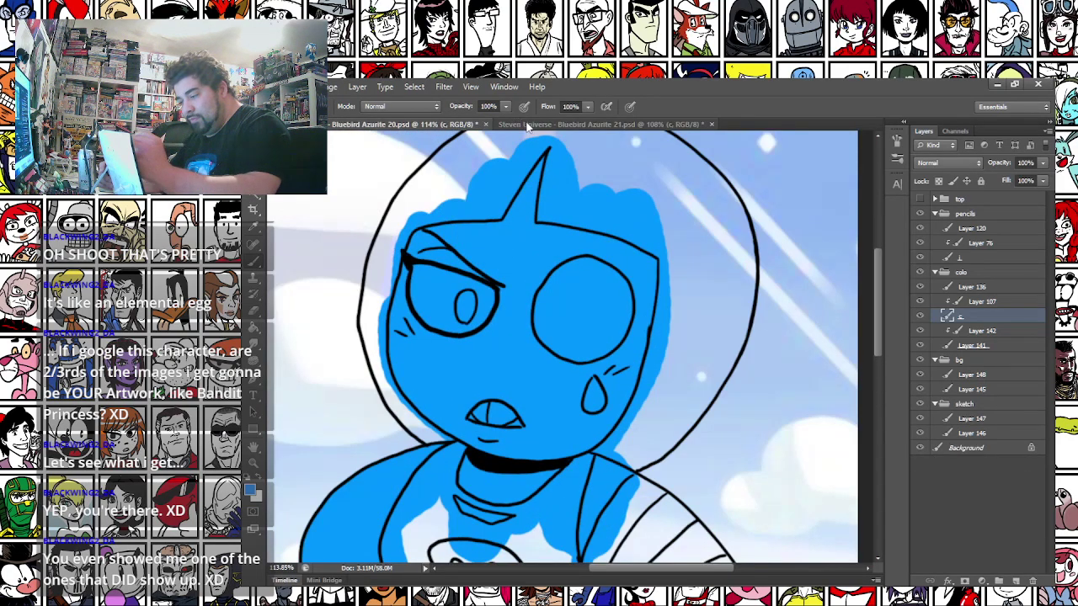
In the Bluebird Azurite 21 document, set the foreground color to #0088fe and brush soft shading across the face beneath the eyes
{"action": "left_click", "coordinate": [573, 124]}
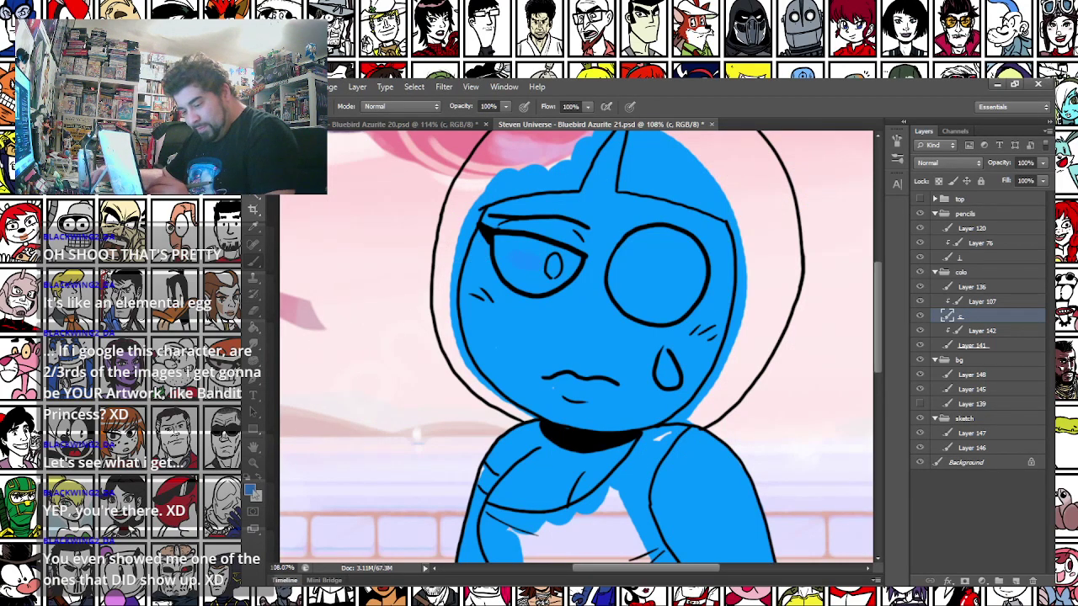
{"action": "left_click", "coordinate": [251, 490]}
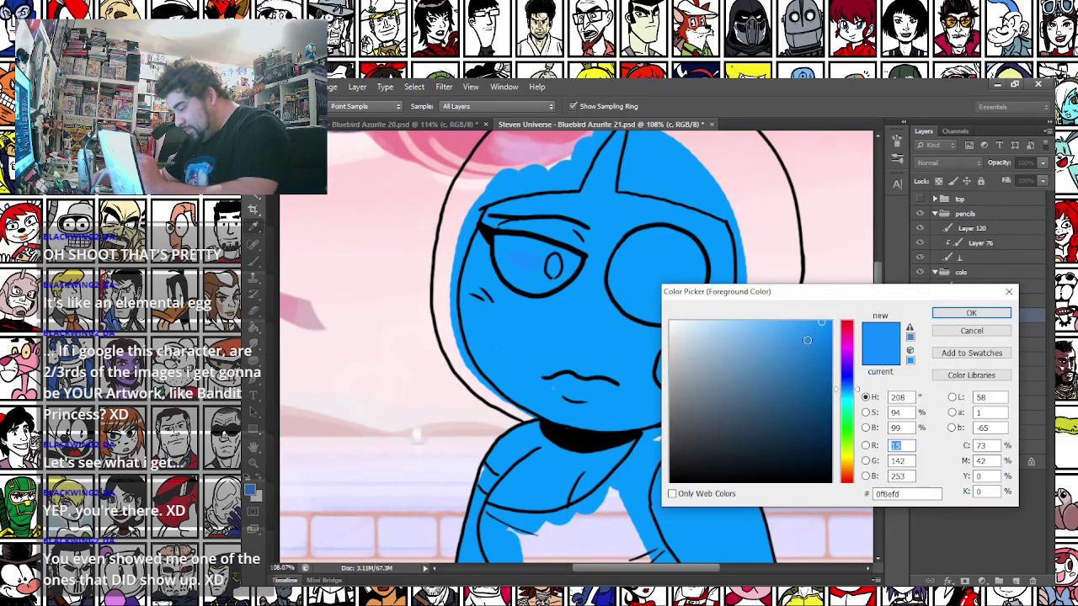
{"action": "key", "text": "Return"}
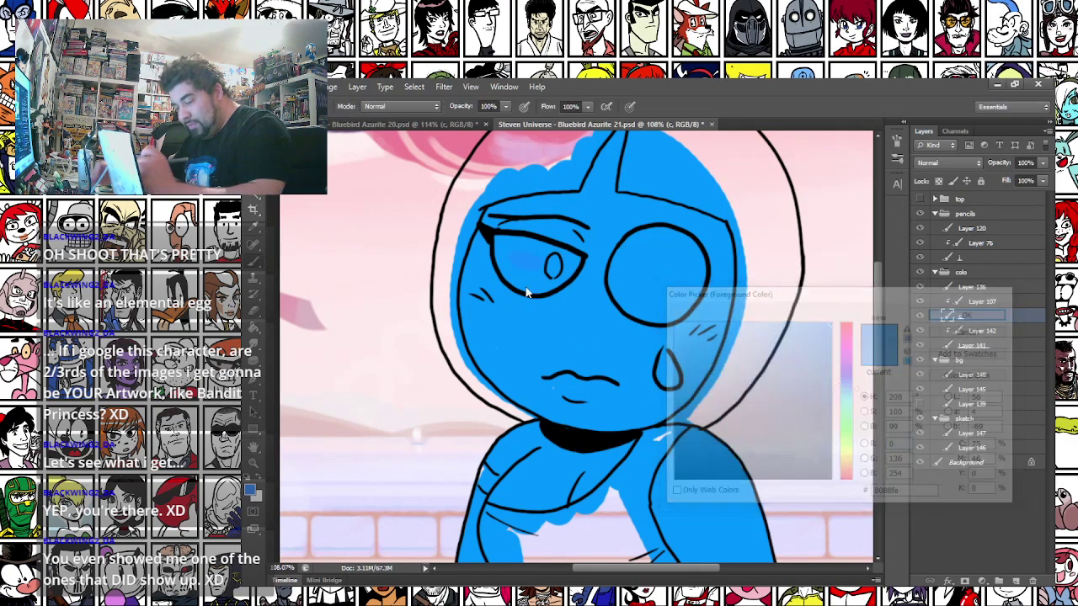
{"action": "right_click", "coordinate": [534, 275]}
{"action": "left_click", "coordinate": [612, 444]}
{"action": "left_click_drag", "start_coordinate": [477, 293], "coordinate": [701, 321]}
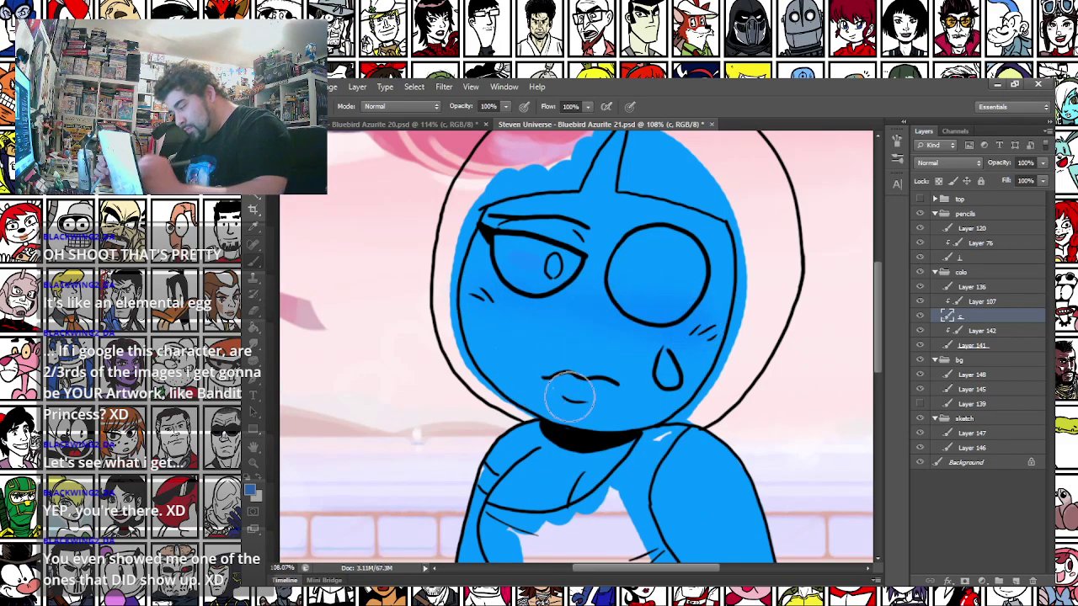
Add a new layer directly below Layer 107, clipped to the layer "c."
{"action": "left_click", "coordinate": [977, 302]}
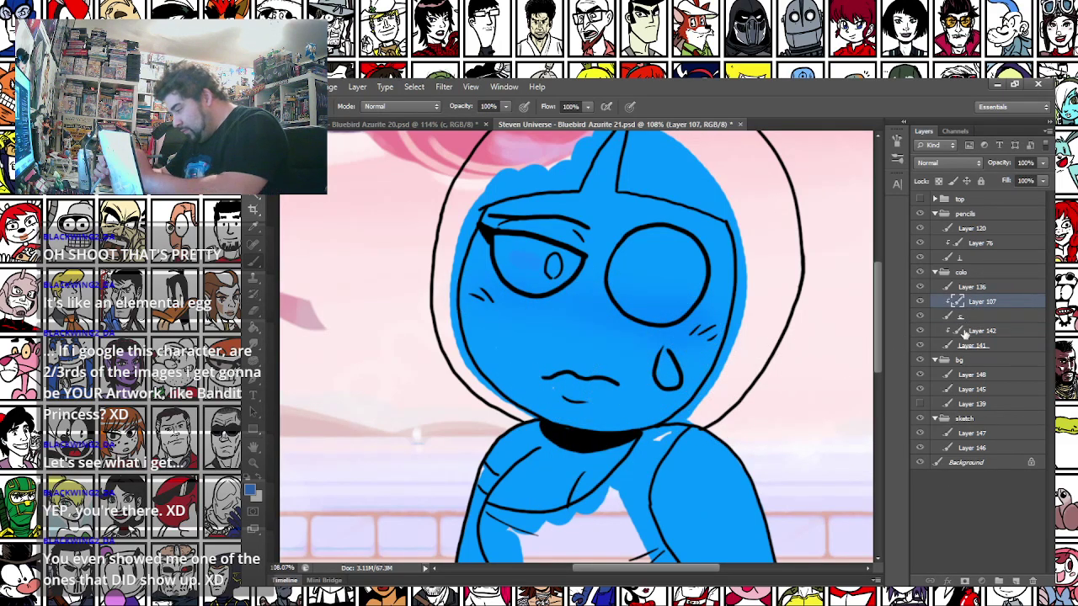
{"action": "left_click", "coordinate": [1017, 581], "text": "ctrl"}
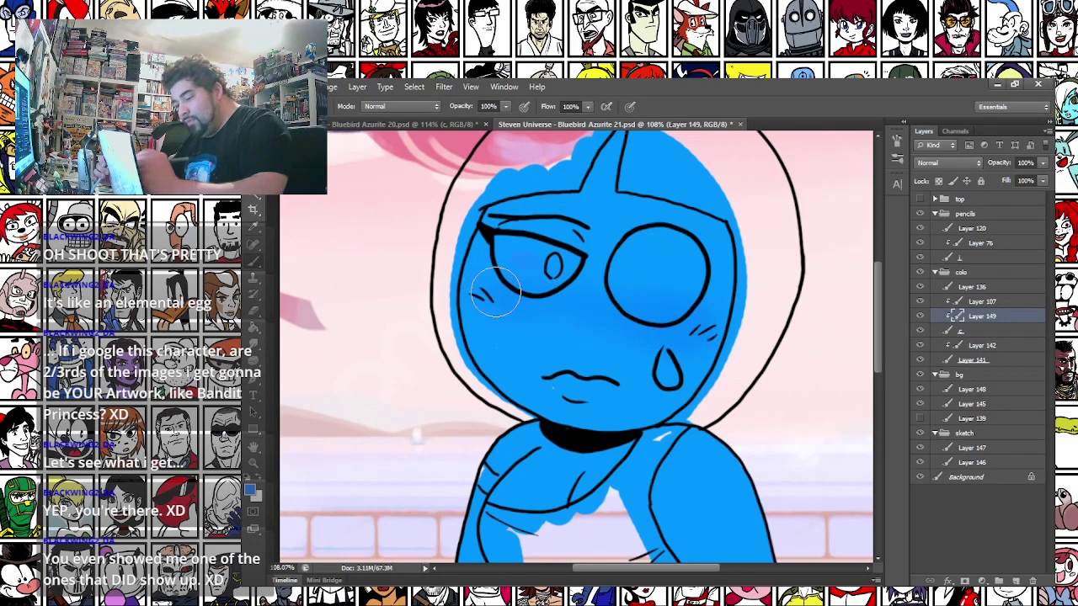
Brush soft blue shading over the shoulders, arms and hips on Layer 149 in the Bluebird Azurite 21 document
{"action": "mouse_move", "coordinate": [497, 450]}
{"action": "left_mouse_down"}
{"action": "mouse_move", "coordinate": [459, 305]}
{"action": "mouse_move", "coordinate": [434, 259]}
{"action": "left_mouse_up"}
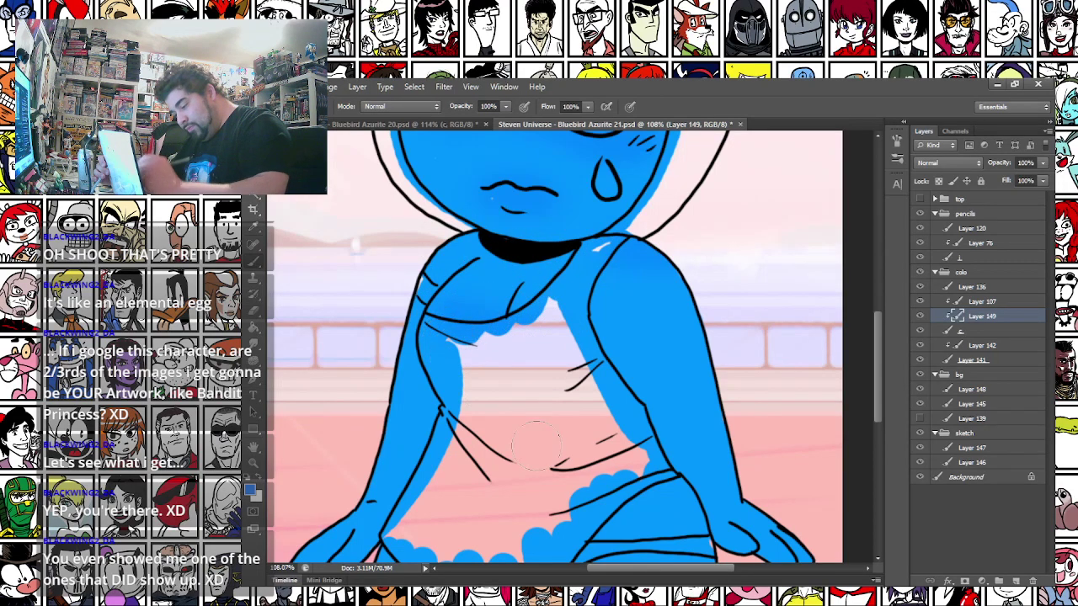
{"action": "left_click_drag", "start_coordinate": [529, 434], "coordinate": [486, 274]}
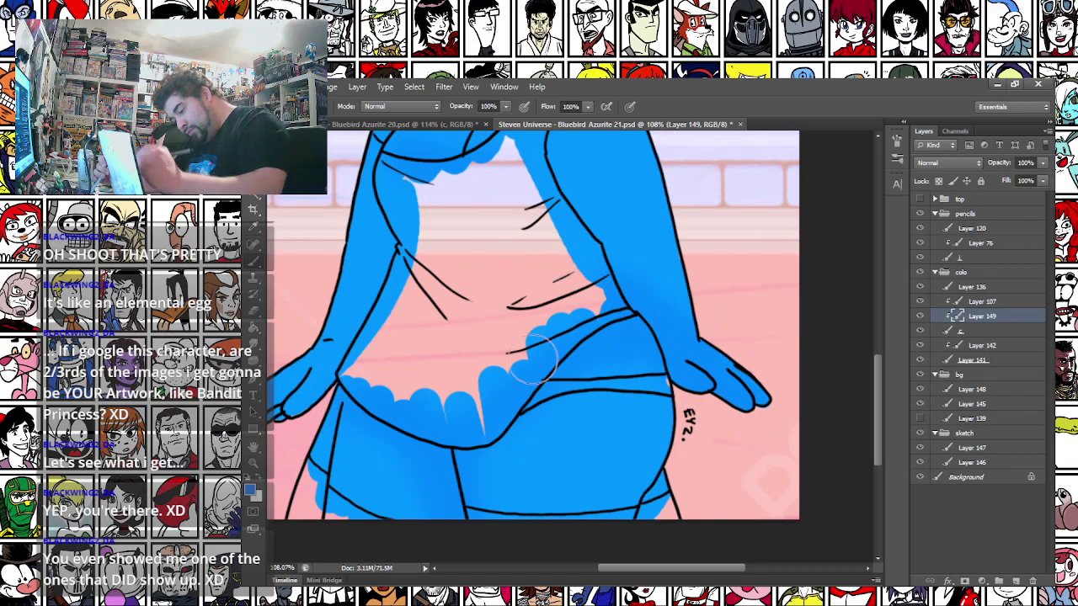
{"action": "left_click_drag", "start_coordinate": [320, 387], "coordinate": [453, 456]}
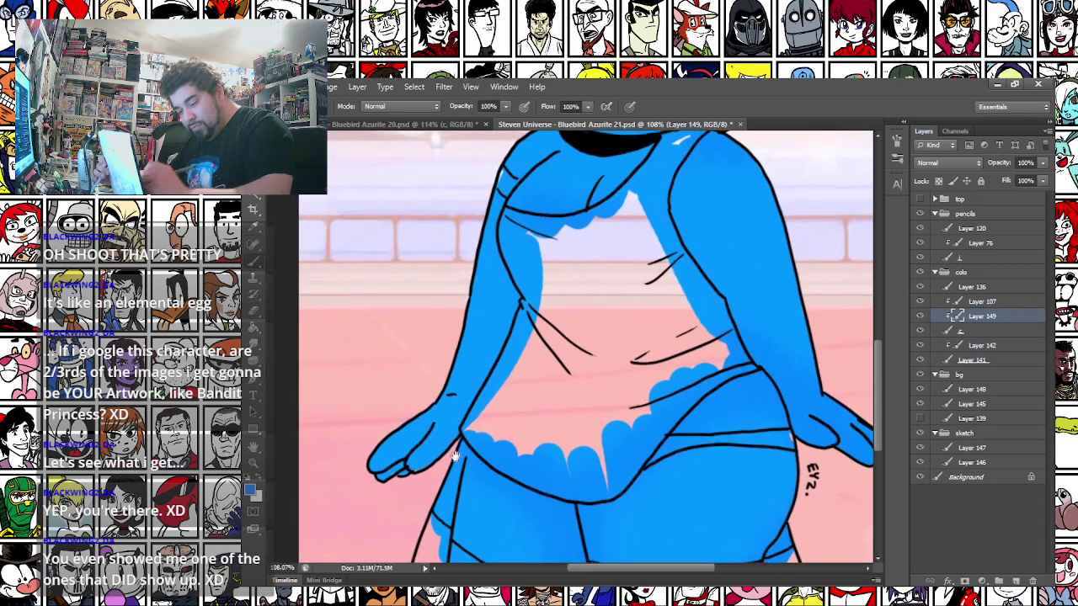
{"action": "left_click_drag", "start_coordinate": [531, 236], "coordinate": [477, 449]}
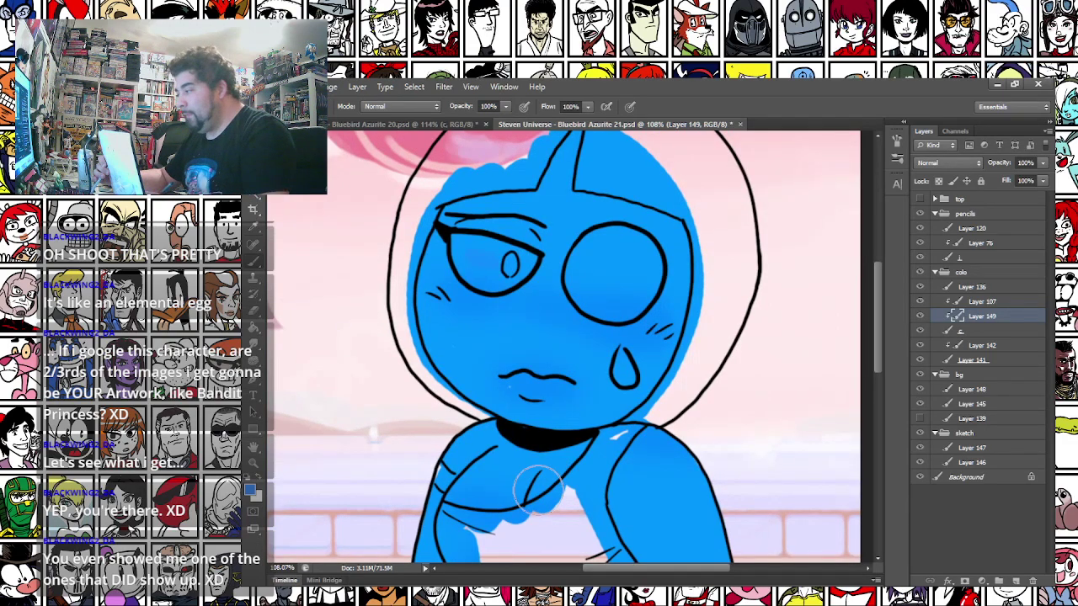
Switch to the Bluebird Azurite 20 document and brush soft blue shading along the sweatdrop side of the face
{"action": "left_click", "coordinate": [455, 124]}
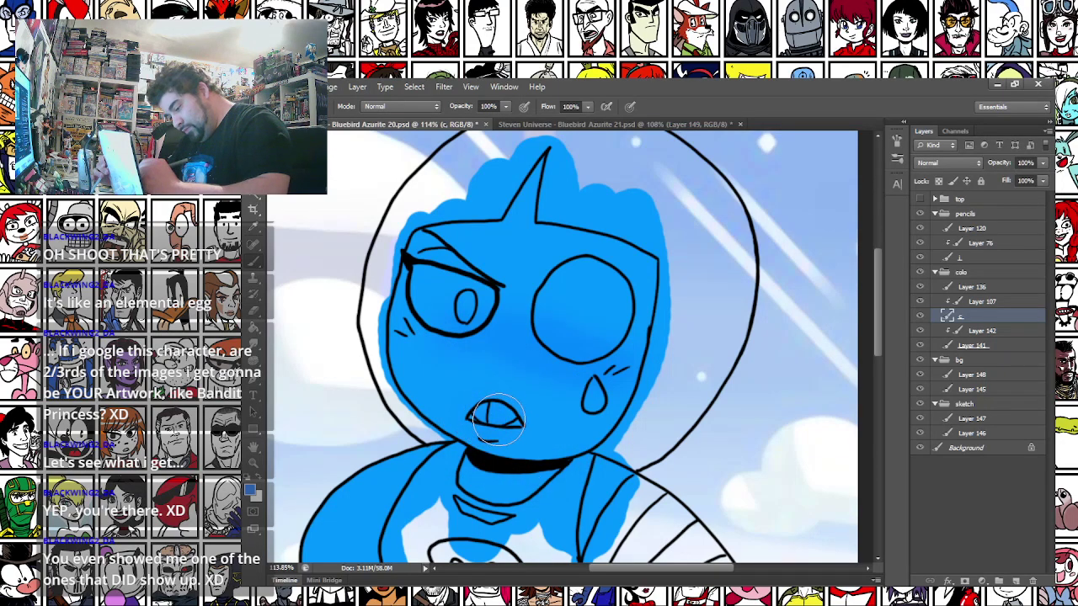
{"action": "left_click_drag", "start_coordinate": [647, 245], "coordinate": [633, 443]}
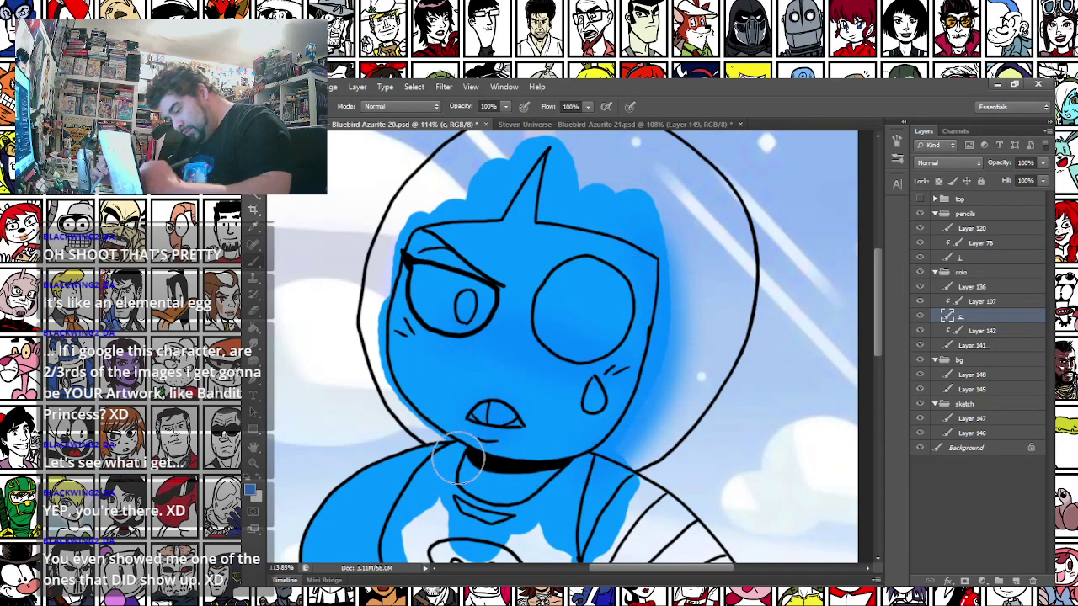
{"action": "mouse_move", "coordinate": [374, 502]}
{"action": "left_mouse_down"}
{"action": "mouse_move", "coordinate": [411, 420]}
{"action": "mouse_move", "coordinate": [449, 243]}
{"action": "left_mouse_up"}
{"action": "mouse_move", "coordinate": [396, 385]}
{"action": "left_mouse_down"}
{"action": "mouse_move", "coordinate": [484, 316]}
{"action": "mouse_move", "coordinate": [412, 438]}
{"action": "left_mouse_up"}
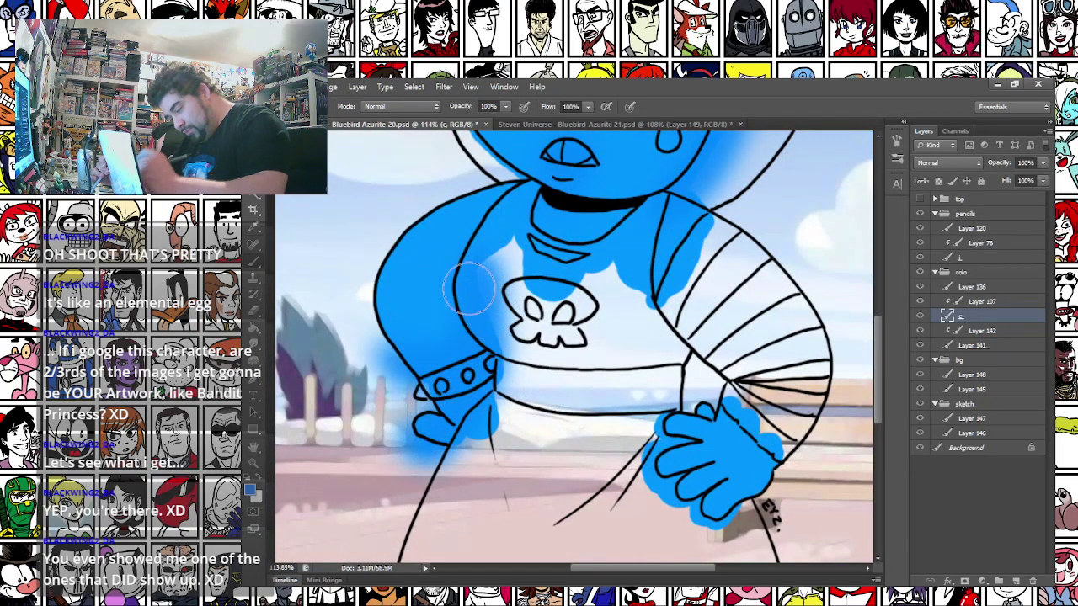
{"action": "key", "text": "ctrl+alt+z"}
{"action": "key", "text": "ctrl+alt+z"}
Add a new layer clipped to the layer "c." and brush soft blue shading over the arms, hands and legs
{"action": "left_click_drag", "start_coordinate": [666, 176], "coordinate": [696, 376]}
{"action": "left_click", "coordinate": [1017, 582]}
{"action": "left_click_drag", "start_coordinate": [421, 452], "coordinate": [462, 261]}
{"action": "left_click_drag", "start_coordinate": [474, 356], "coordinate": [559, 320]}
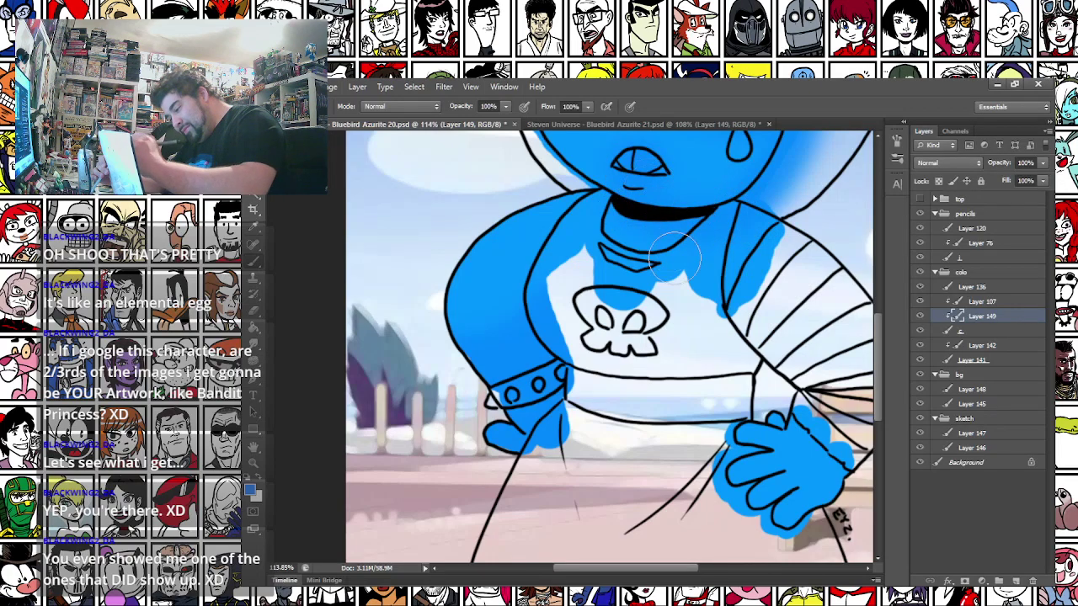
{"action": "left_click_drag", "start_coordinate": [681, 282], "coordinate": [534, 208]}
{"action": "mouse_move", "coordinate": [519, 320]}
{"action": "left_mouse_down"}
{"action": "mouse_move", "coordinate": [513, 340]}
{"action": "mouse_move", "coordinate": [556, 509]}
{"action": "left_mouse_up"}
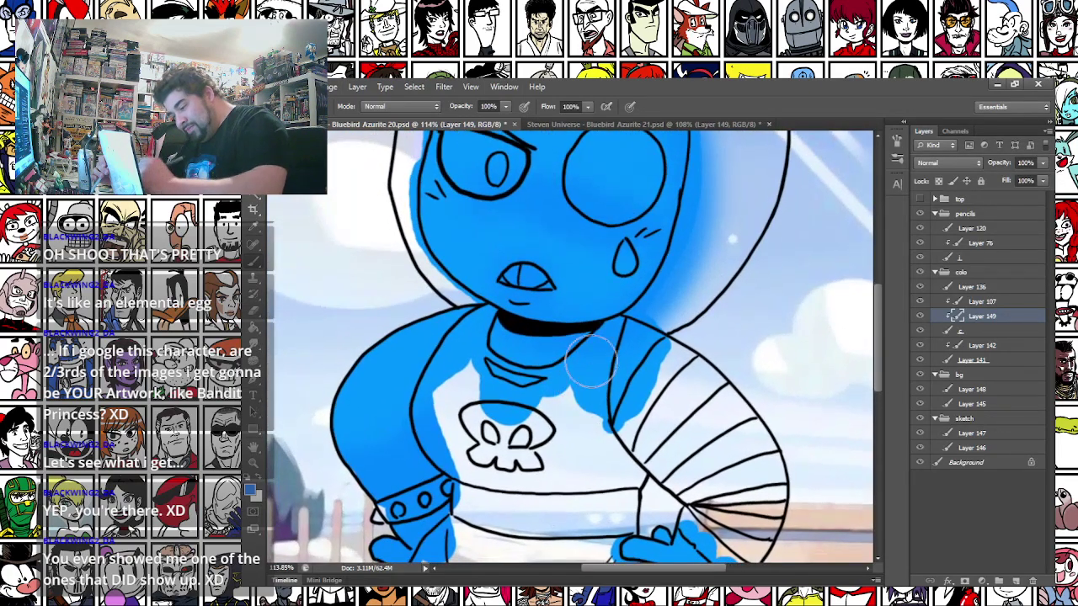
{"action": "left_click_drag", "start_coordinate": [557, 334], "coordinate": [594, 331]}
{"action": "mouse_move", "coordinate": [437, 505]}
{"action": "left_mouse_down"}
{"action": "mouse_move", "coordinate": [467, 447]}
{"action": "mouse_move", "coordinate": [471, 300]}
{"action": "left_mouse_up"}
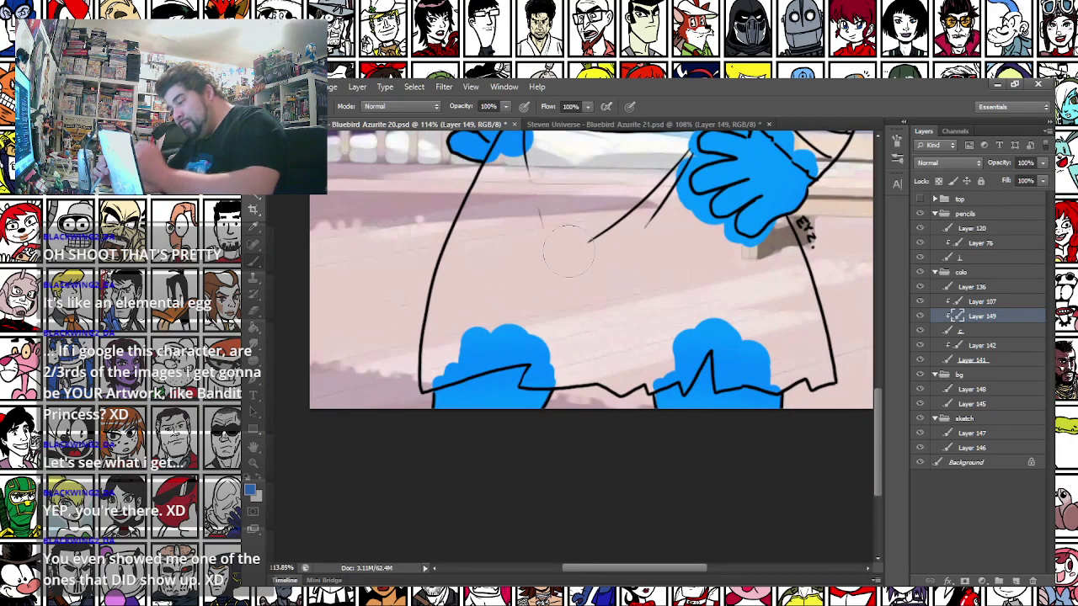
{"action": "left_click_drag", "start_coordinate": [534, 267], "coordinate": [552, 505]}
{"action": "left_click_drag", "start_coordinate": [526, 295], "coordinate": [493, 519]}
Set a mint green brush to 40 px with 100% hardness and dab a round spot inside the narrowed eye
{"action": "scroll", "coordinate": [495, 520], "scroll_direction": "up", "scroll_amount": 3}
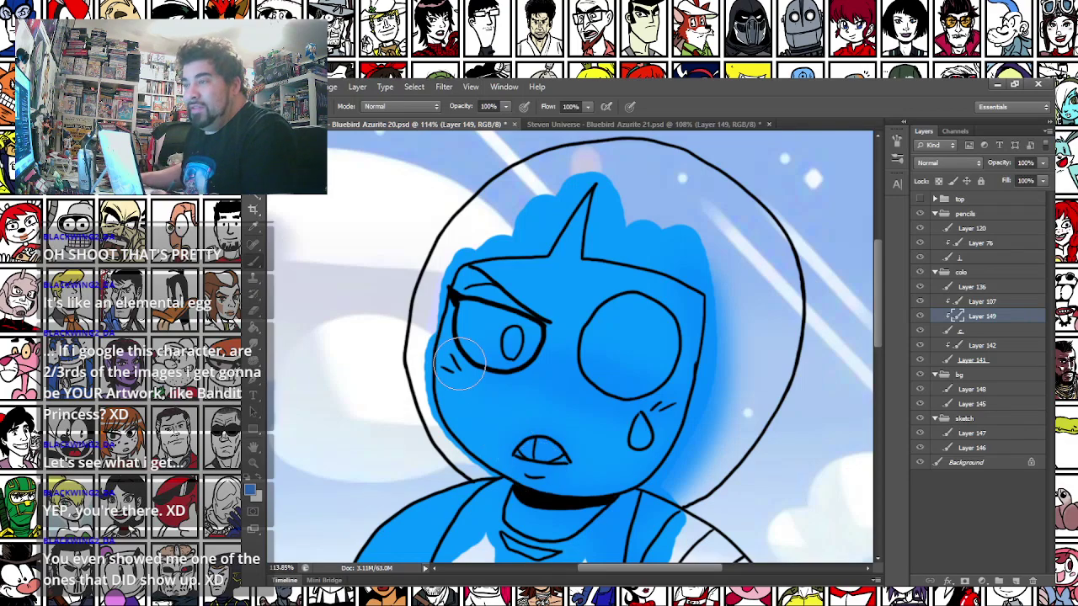
{"action": "scroll", "coordinate": [461, 354], "scroll_direction": "up", "scroll_amount": 2}
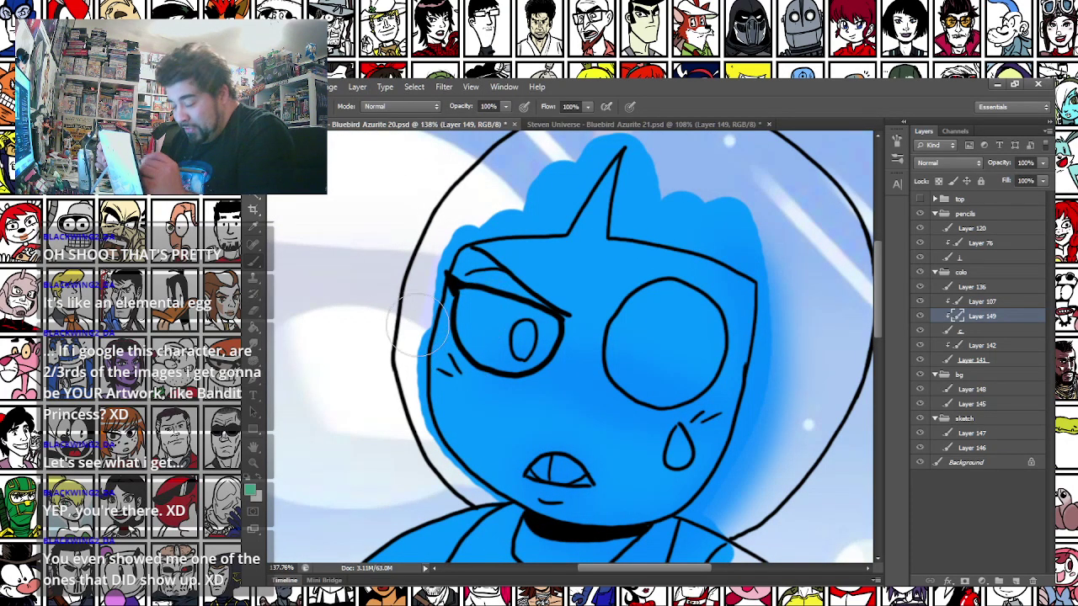
{"action": "right_click", "coordinate": [495, 297]}
{"action": "left_click", "coordinate": [534, 322]}
{"action": "left_click", "coordinate": [482, 318]}
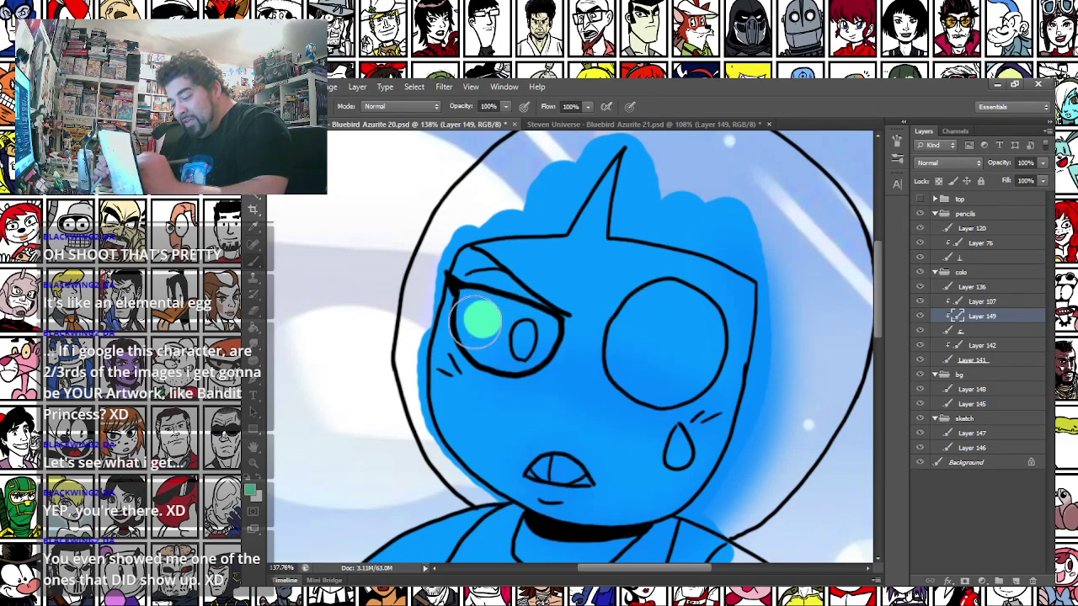
{"action": "right_click", "coordinate": [475, 305]}
{"action": "left_click", "coordinate": [512, 334]}
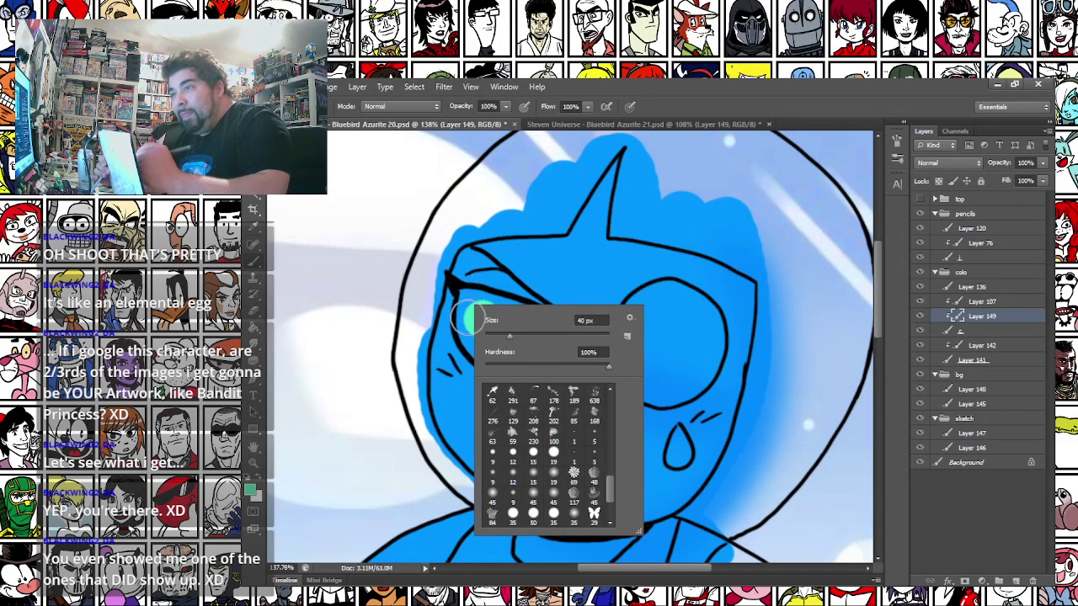
{"action": "left_click", "coordinate": [413, 416]}
Paint mint green patches across the cheek, brow and forehead around the narrowed eye, with small round spots beside them
{"action": "mouse_move", "coordinate": [510, 354]}
{"action": "left_mouse_down"}
{"action": "mouse_move", "coordinate": [486, 409]}
{"action": "mouse_move", "coordinate": [409, 439]}
{"action": "mouse_move", "coordinate": [452, 398]}
{"action": "mouse_move", "coordinate": [420, 412]}
{"action": "mouse_move", "coordinate": [499, 350]}
{"action": "mouse_move", "coordinate": [482, 319]}
{"action": "mouse_move", "coordinate": [472, 368]}
{"action": "left_mouse_up"}
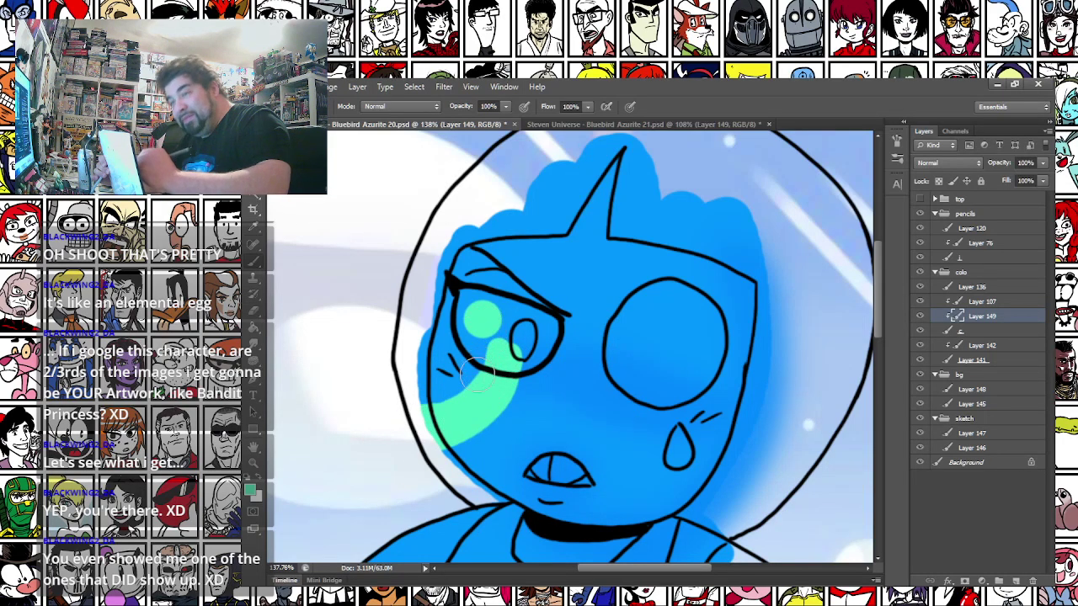
{"action": "left_click_drag", "start_coordinate": [477, 431], "coordinate": [491, 442]}
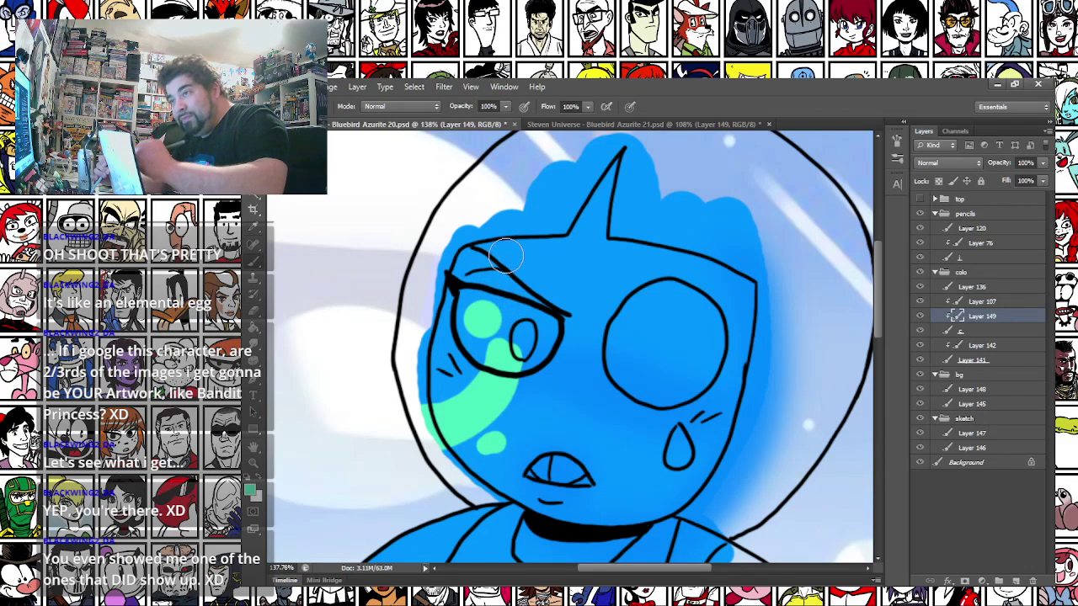
{"action": "mouse_move", "coordinate": [527, 307]}
{"action": "left_mouse_down"}
{"action": "mouse_move", "coordinate": [540, 275]}
{"action": "mouse_move", "coordinate": [533, 294]}
{"action": "mouse_move", "coordinate": [519, 251]}
{"action": "mouse_move", "coordinate": [557, 258]}
{"action": "mouse_move", "coordinate": [560, 277]}
{"action": "mouse_move", "coordinate": [546, 193]}
{"action": "mouse_move", "coordinate": [552, 255]}
{"action": "mouse_move", "coordinate": [556, 240]}
{"action": "mouse_move", "coordinate": [531, 228]}
{"action": "mouse_move", "coordinate": [460, 229]}
{"action": "mouse_move", "coordinate": [510, 287]}
{"action": "mouse_move", "coordinate": [472, 260]}
{"action": "left_mouse_up"}
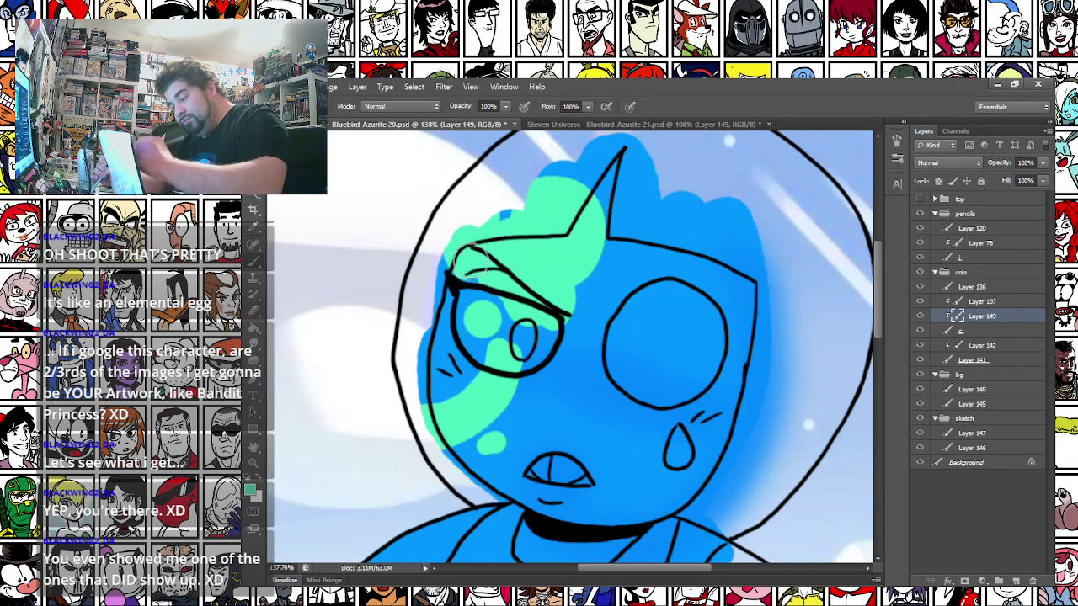
{"action": "mouse_move", "coordinate": [593, 291]}
{"action": "left_mouse_down"}
{"action": "mouse_move", "coordinate": [599, 272]}
{"action": "mouse_move", "coordinate": [597, 288]}
{"action": "left_mouse_up"}
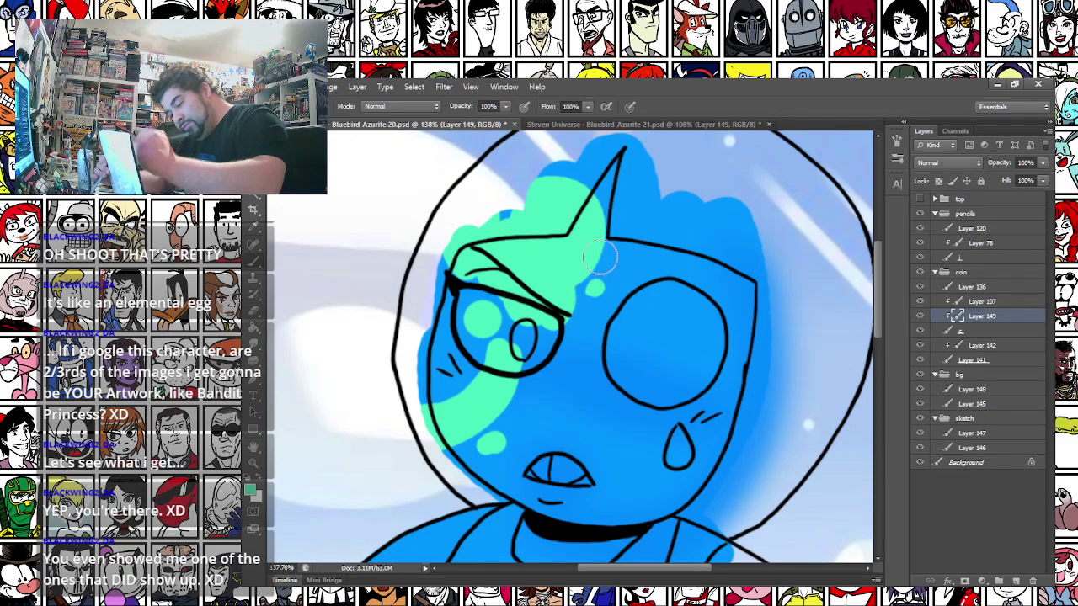
{"action": "left_click", "coordinate": [593, 293]}
Paint a mint green patch over the fingers and back of the hand resting below the striped sleeve
{"action": "left_click_drag", "start_coordinate": [416, 439], "coordinate": [383, 283]}
{"action": "left_click_drag", "start_coordinate": [477, 413], "coordinate": [428, 244]}
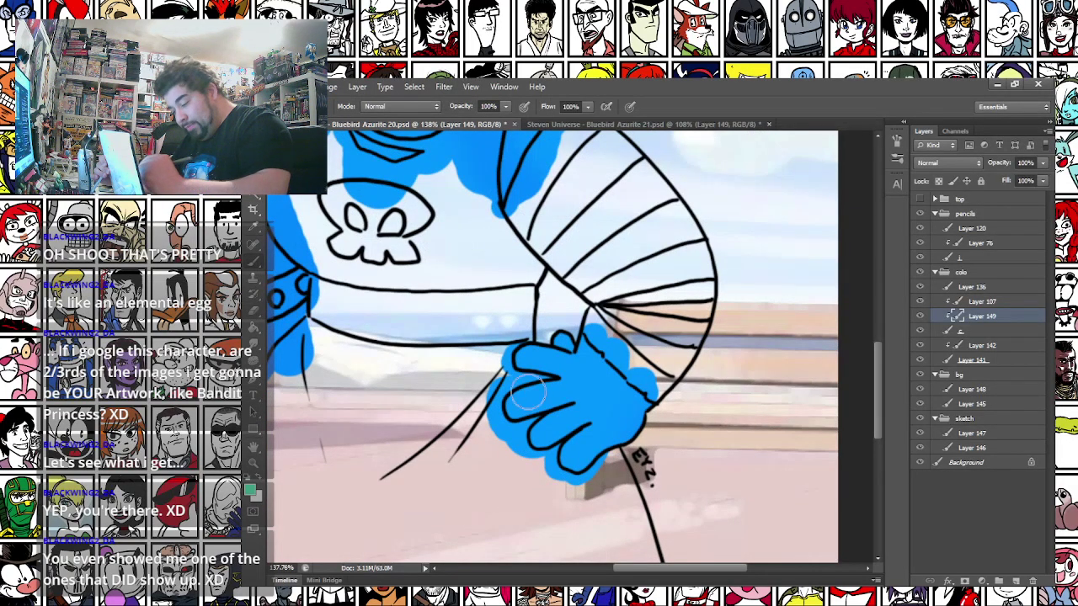
{"action": "mouse_move", "coordinate": [594, 364]}
{"action": "left_mouse_down"}
{"action": "mouse_move", "coordinate": [587, 404]}
{"action": "mouse_move", "coordinate": [543, 430]}
{"action": "mouse_move", "coordinate": [556, 370]}
{"action": "left_mouse_up"}
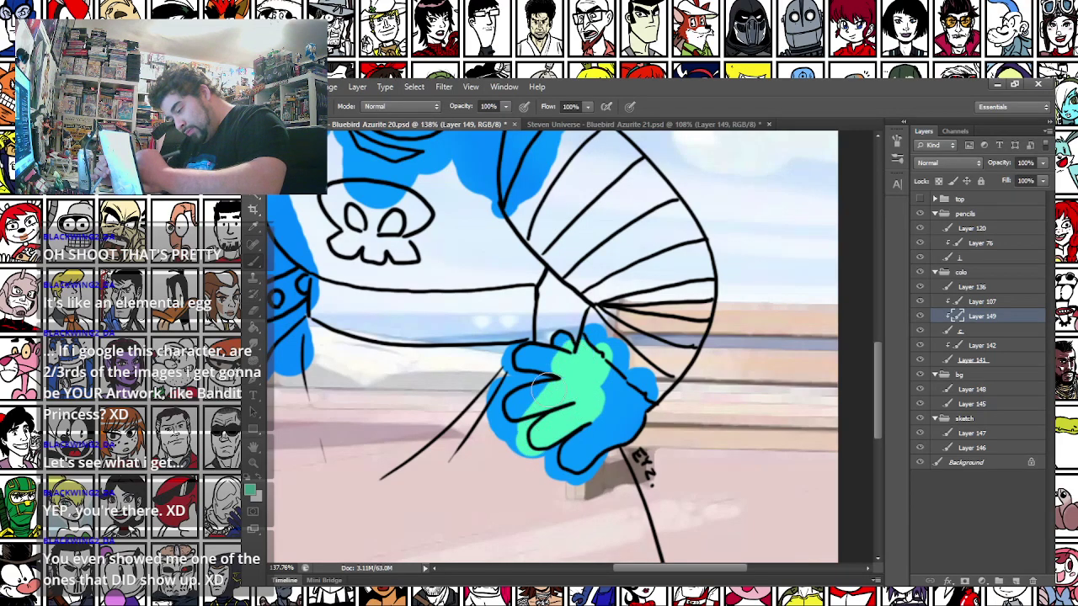
{"action": "key", "text": "ctrl+z"}
{"action": "mouse_move", "coordinate": [531, 445]}
{"action": "left_mouse_down"}
{"action": "mouse_move", "coordinate": [644, 375]}
{"action": "mouse_move", "coordinate": [590, 346]}
{"action": "mouse_move", "coordinate": [539, 416]}
{"action": "mouse_move", "coordinate": [561, 339]}
{"action": "mouse_move", "coordinate": [502, 384]}
{"action": "mouse_move", "coordinate": [516, 438]}
{"action": "left_mouse_up"}
Paint mint green patches and small round spots on both legs at the torn hem
{"action": "mouse_move", "coordinate": [371, 446]}
{"action": "left_mouse_down"}
{"action": "mouse_move", "coordinate": [433, 476]}
{"action": "mouse_move", "coordinate": [443, 546]}
{"action": "left_mouse_up"}
{"action": "mouse_move", "coordinate": [421, 433]}
{"action": "left_mouse_down"}
{"action": "mouse_move", "coordinate": [428, 447]}
{"action": "mouse_move", "coordinate": [402, 387]}
{"action": "mouse_move", "coordinate": [431, 346]}
{"action": "mouse_move", "coordinate": [382, 310]}
{"action": "mouse_move", "coordinate": [387, 374]}
{"action": "left_mouse_up"}
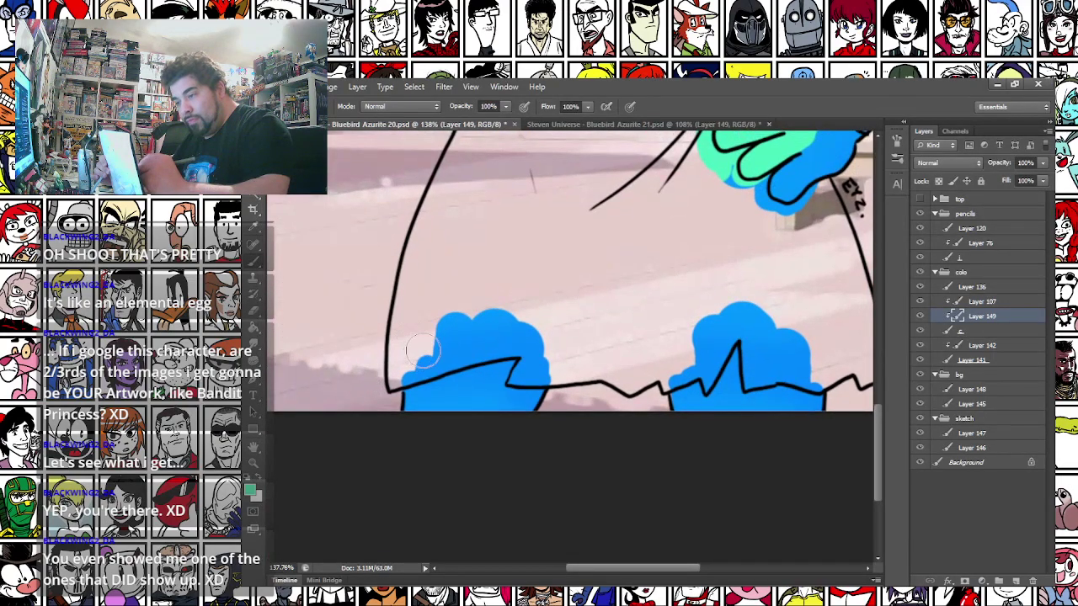
{"action": "mouse_move", "coordinate": [479, 365]}
{"action": "left_mouse_down"}
{"action": "mouse_move", "coordinate": [527, 381]}
{"action": "mouse_move", "coordinate": [474, 343]}
{"action": "left_mouse_up"}
{"action": "left_click_drag", "start_coordinate": [478, 410], "coordinate": [485, 425]}
{"action": "left_click", "coordinate": [453, 393]}
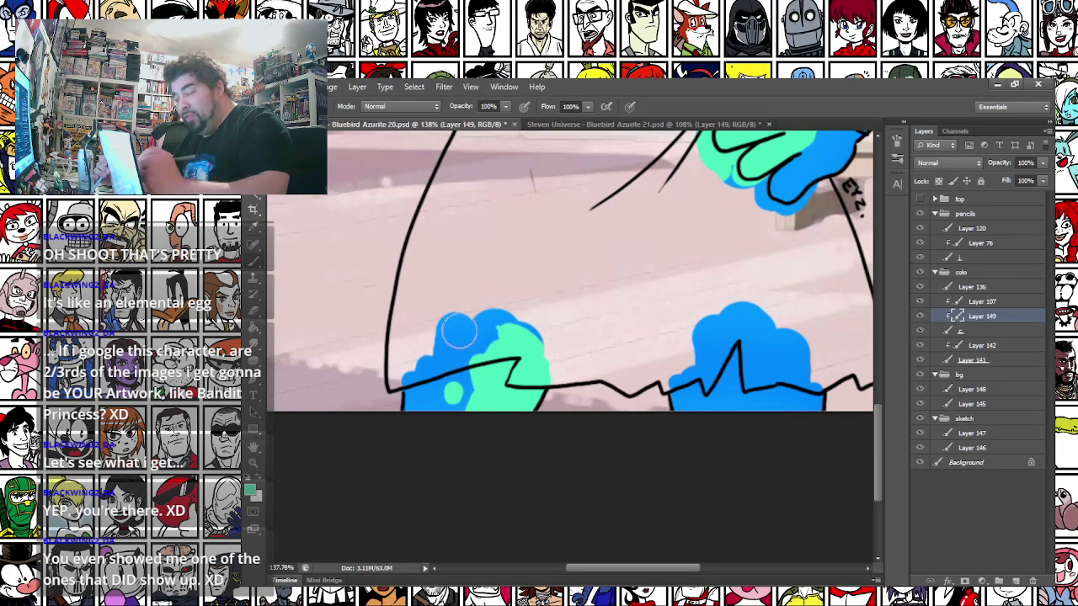
{"action": "left_click_drag", "start_coordinate": [640, 411], "coordinate": [539, 446]}
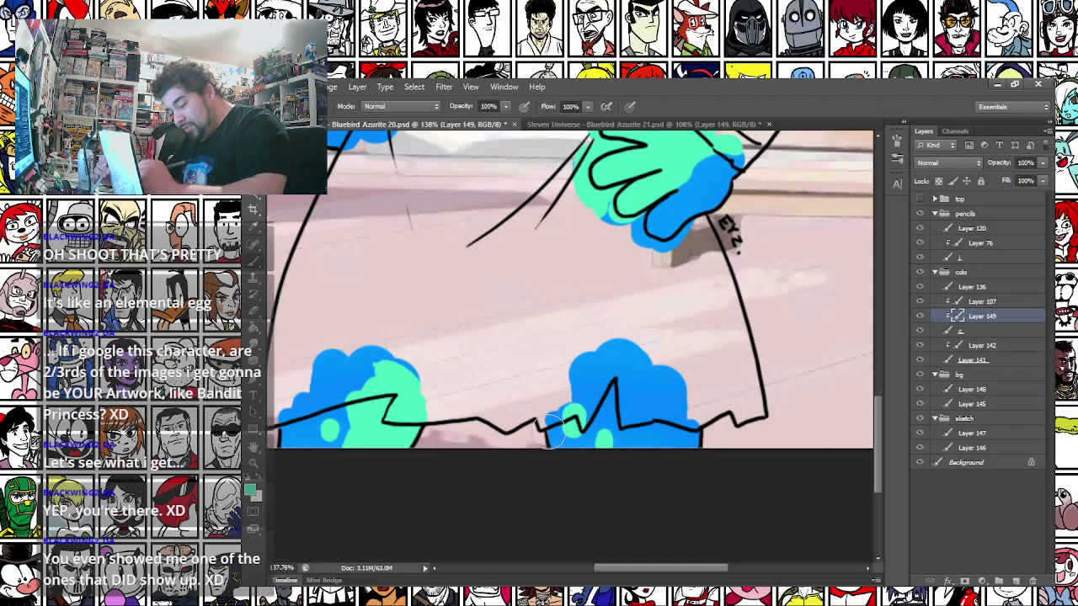
{"action": "left_click_drag", "start_coordinate": [579, 424], "coordinate": [580, 413]}
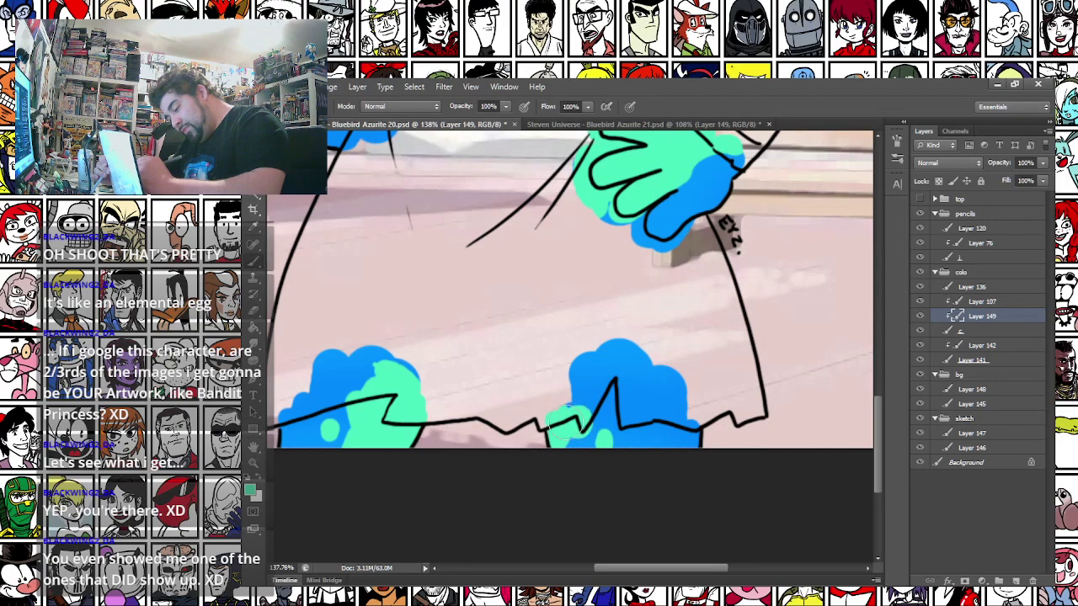
{"action": "mouse_move", "coordinate": [463, 363]}
{"action": "left_mouse_down"}
{"action": "mouse_move", "coordinate": [455, 369]}
{"action": "mouse_move", "coordinate": [466, 370]}
{"action": "left_mouse_up"}
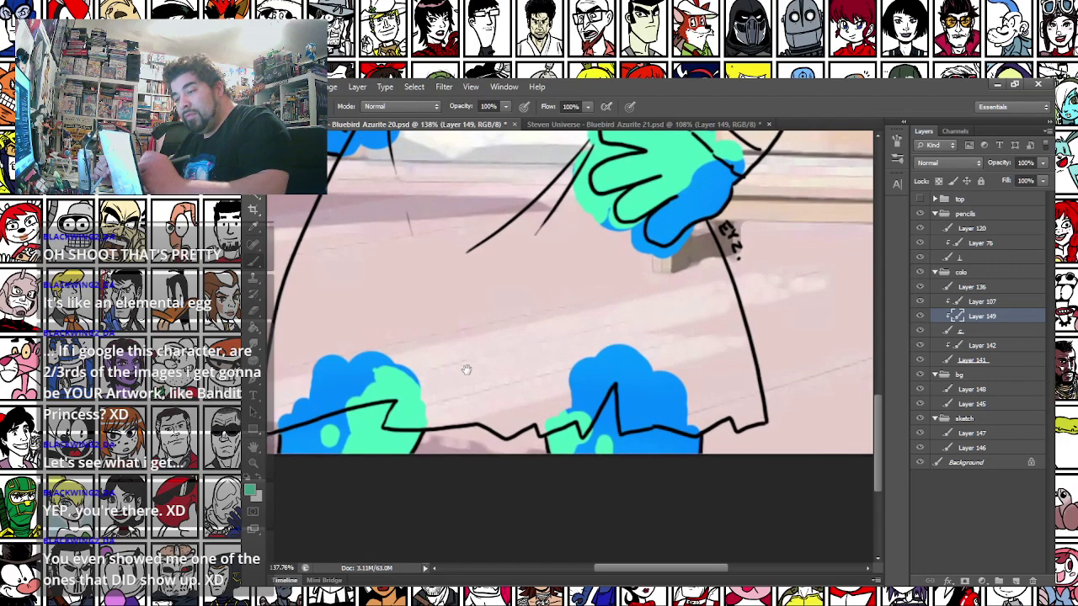
{"action": "left_click_drag", "start_coordinate": [598, 413], "coordinate": [590, 411]}
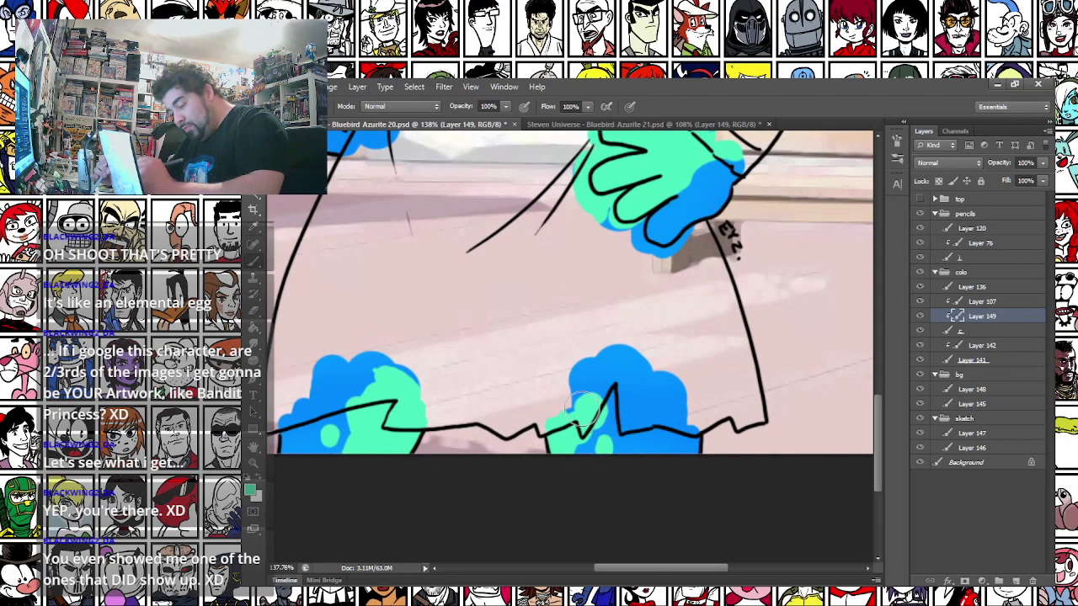
Paint a mint green patch along the outer edge of the arm above the studded wristband, with a small spot beside it
{"action": "left_click_drag", "start_coordinate": [402, 248], "coordinate": [556, 472]}
{"action": "left_click_drag", "start_coordinate": [384, 269], "coordinate": [441, 436]}
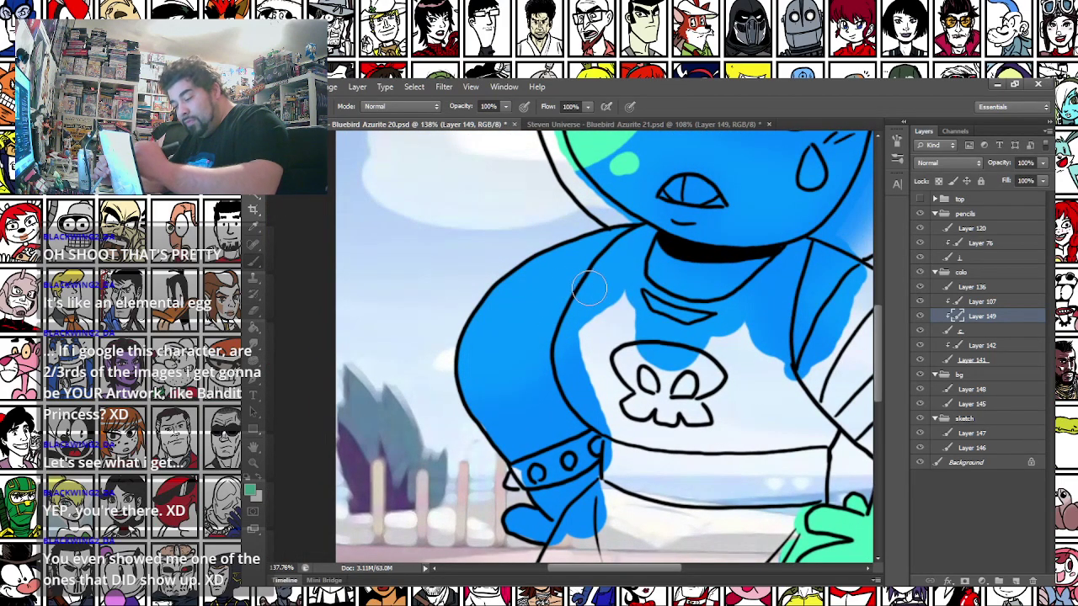
{"action": "mouse_move", "coordinate": [458, 395]}
{"action": "left_mouse_down"}
{"action": "mouse_move", "coordinate": [493, 413]}
{"action": "mouse_move", "coordinate": [469, 388]}
{"action": "left_mouse_up"}
{"action": "mouse_move", "coordinate": [503, 421]}
{"action": "left_mouse_down"}
{"action": "mouse_move", "coordinate": [523, 425]}
{"action": "mouse_move", "coordinate": [492, 447]}
{"action": "mouse_move", "coordinate": [533, 388]}
{"action": "left_mouse_up"}
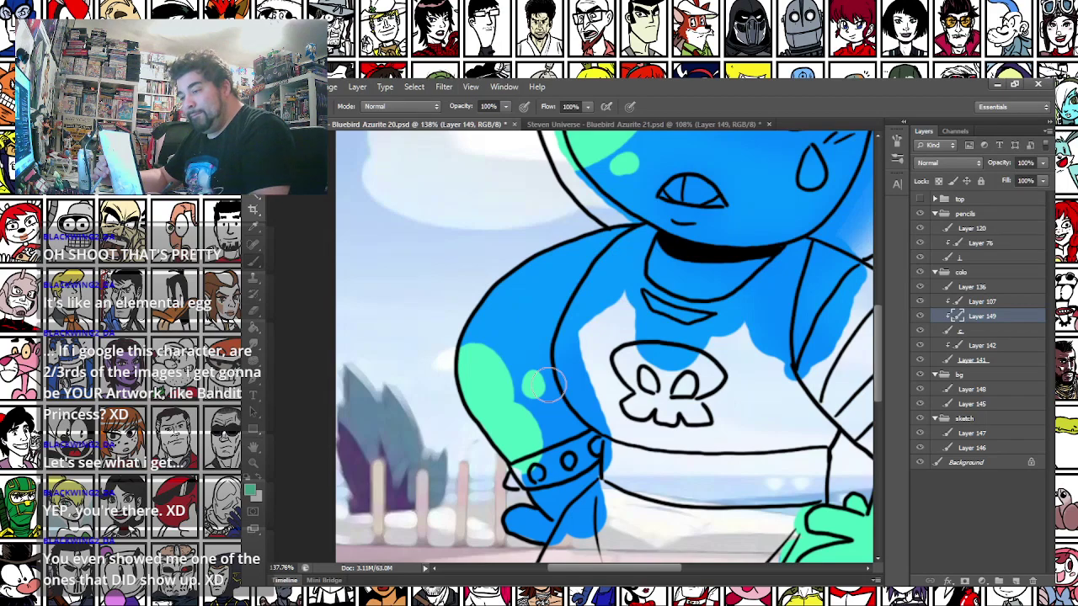
{"action": "left_click_drag", "start_coordinate": [443, 305], "coordinate": [386, 417]}
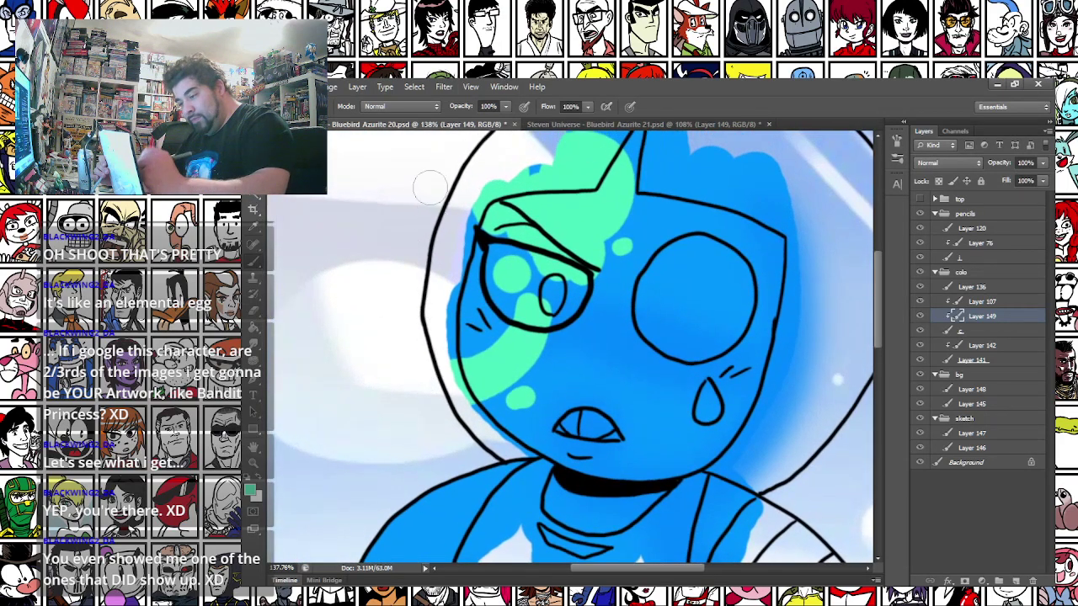
In the Bluebird Azurite 21 document, paint matching mint green patches over the forehead, narrowed eye and cheek
{"action": "left_click", "coordinate": [541, 125]}
{"action": "left_click_drag", "start_coordinate": [413, 266], "coordinate": [462, 312]}
{"action": "mouse_move", "coordinate": [466, 414]}
{"action": "left_mouse_down"}
{"action": "mouse_move", "coordinate": [536, 357]}
{"action": "mouse_move", "coordinate": [543, 294]}
{"action": "mouse_move", "coordinate": [554, 310]}
{"action": "mouse_move", "coordinate": [575, 299]}
{"action": "mouse_move", "coordinate": [562, 263]}
{"action": "left_mouse_up"}
{"action": "mouse_move", "coordinate": [476, 249]}
{"action": "left_mouse_down"}
{"action": "mouse_move", "coordinate": [526, 240]}
{"action": "mouse_move", "coordinate": [572, 257]}
{"action": "mouse_move", "coordinate": [563, 245]}
{"action": "mouse_move", "coordinate": [522, 252]}
{"action": "left_mouse_up"}
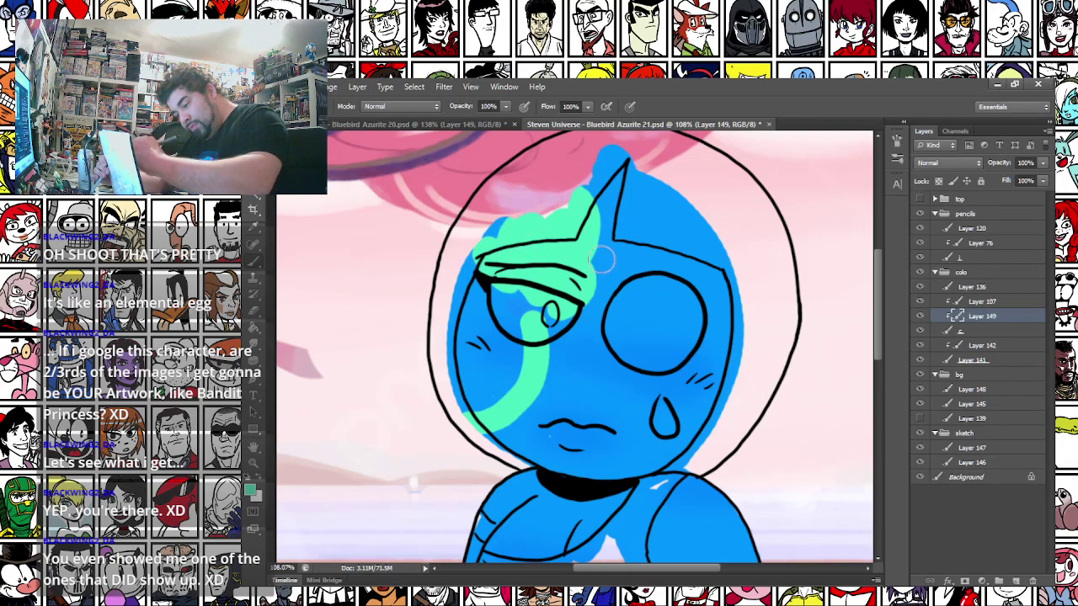
Paint a large mint green patch down the outer side of the upper arm on the sweatdrop side
{"action": "mouse_move", "coordinate": [508, 426]}
{"action": "left_mouse_down"}
{"action": "mouse_move", "coordinate": [517, 432]}
{"action": "mouse_move", "coordinate": [470, 314]}
{"action": "left_mouse_up"}
{"action": "left_click_drag", "start_coordinate": [606, 466], "coordinate": [536, 362]}
{"action": "mouse_move", "coordinate": [639, 268]}
{"action": "left_mouse_down"}
{"action": "mouse_move", "coordinate": [623, 312]}
{"action": "mouse_move", "coordinate": [644, 307]}
{"action": "mouse_move", "coordinate": [619, 354]}
{"action": "mouse_move", "coordinate": [642, 363]}
{"action": "left_mouse_up"}
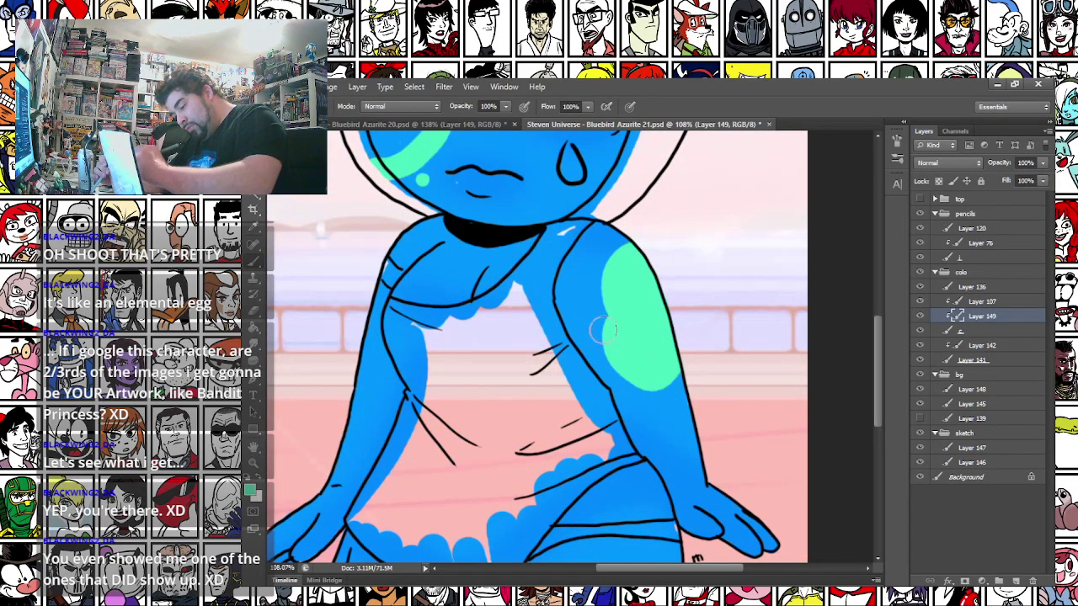
Add a smaller mint green patch at the arm's outer edge below the large one and dab round spots around both
{"action": "left_click", "coordinate": [648, 405]}
{"action": "key", "text": "ctrl+z"}
{"action": "left_click", "coordinate": [636, 400]}
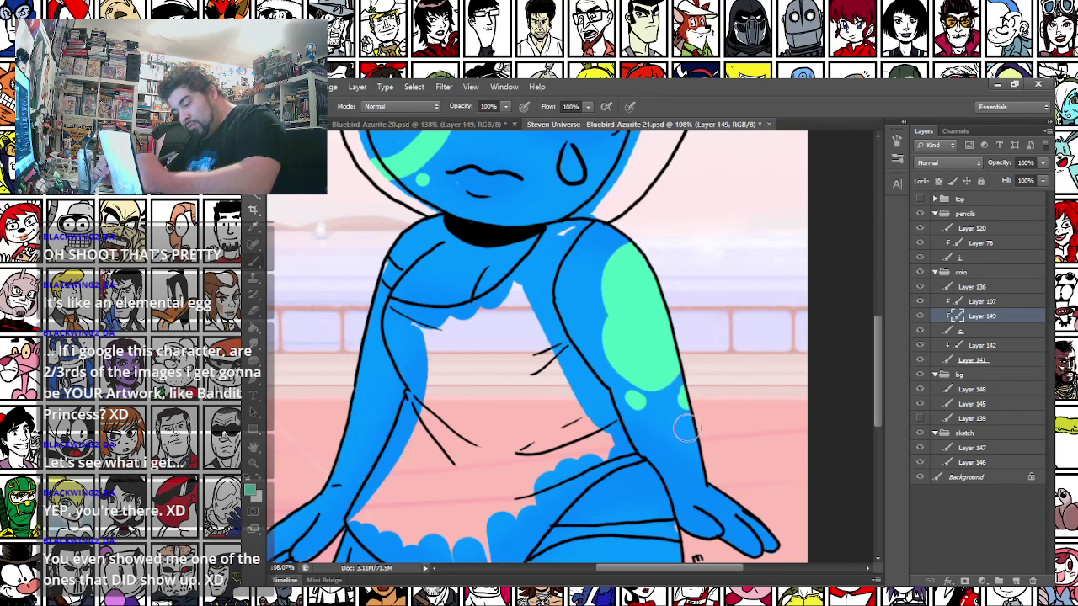
{"action": "left_click_drag", "start_coordinate": [687, 402], "coordinate": [700, 410]}
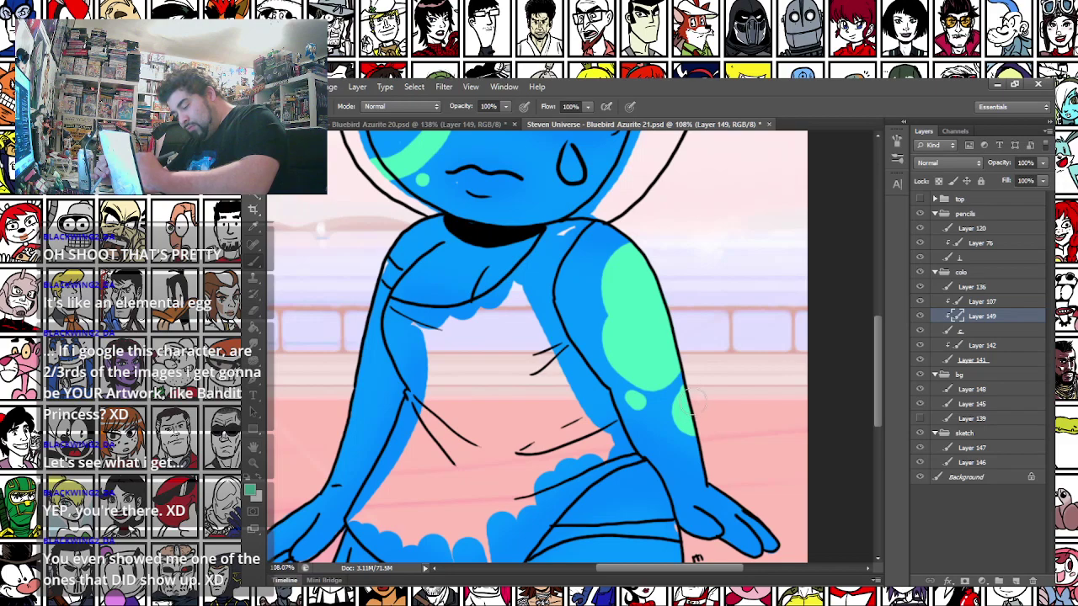
{"action": "left_click", "coordinate": [660, 412]}
{"action": "left_click", "coordinate": [661, 399]}
{"action": "left_click", "coordinate": [677, 443]}
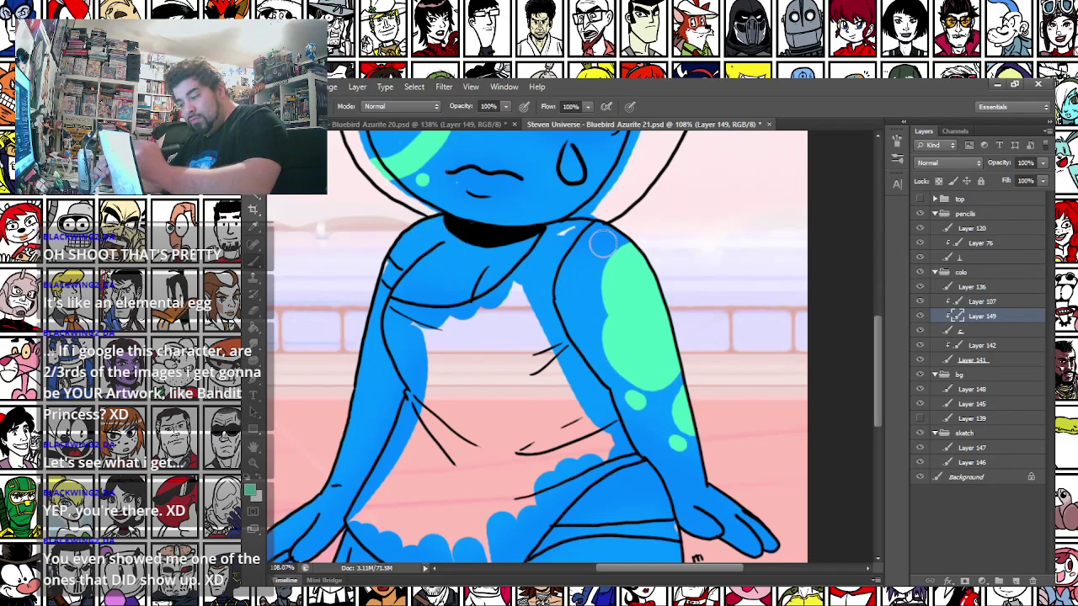
{"action": "left_click", "coordinate": [589, 278]}
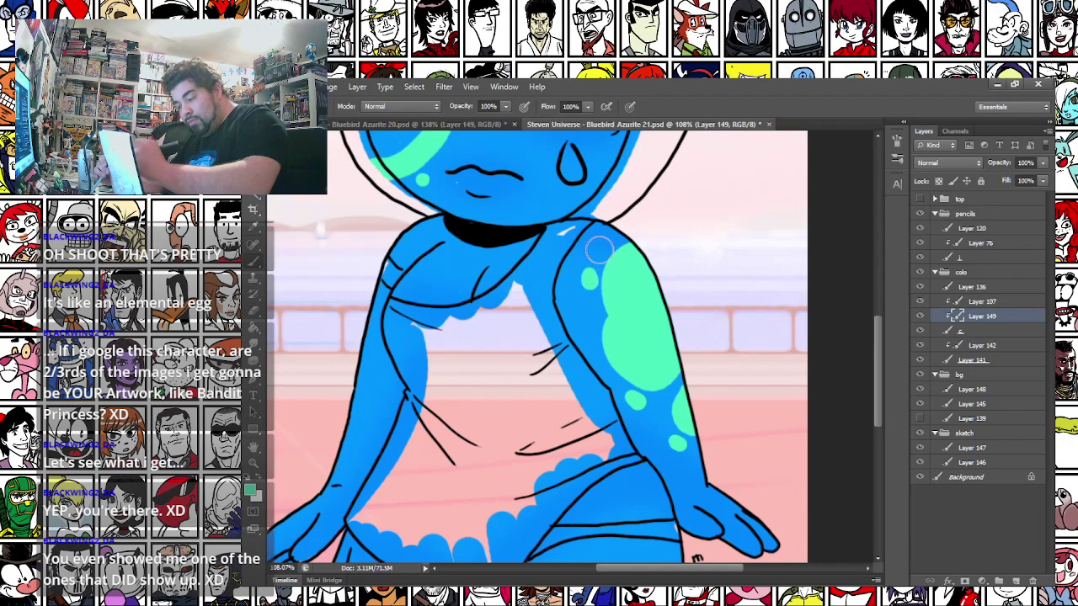
Redo the round mint green spot beside the large upper-arm patch at a smaller size, and paint an irregular mint green patch down the opposite arm
{"action": "key", "text": "ctrl+z"}
{"action": "left_click", "coordinate": [591, 306]}
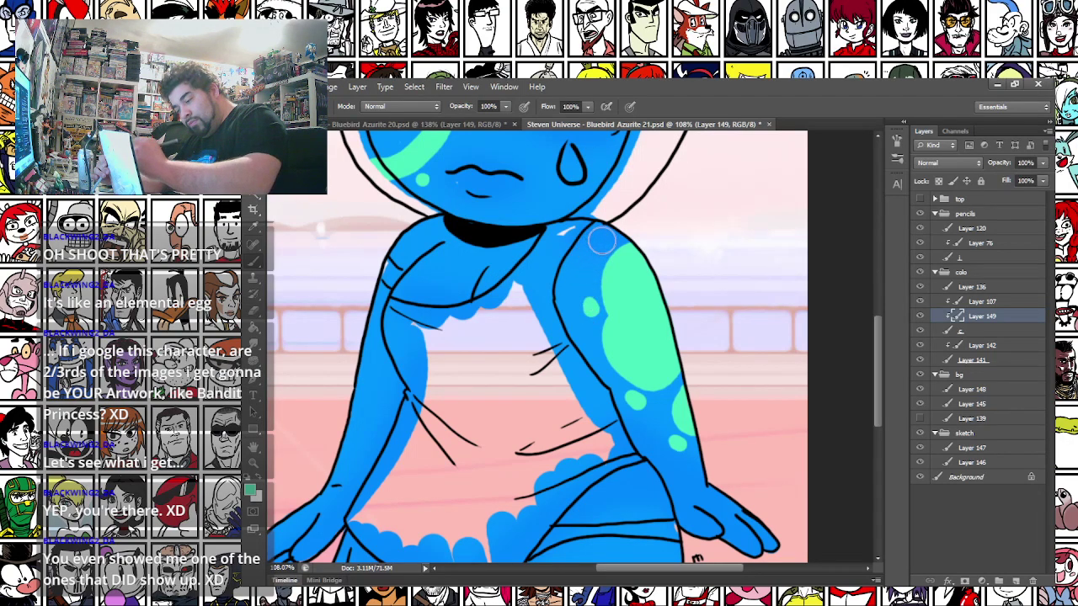
{"action": "mouse_move", "coordinate": [341, 440]}
{"action": "left_mouse_down"}
{"action": "mouse_move", "coordinate": [408, 405]}
{"action": "mouse_move", "coordinate": [429, 374]}
{"action": "mouse_move", "coordinate": [413, 362]}
{"action": "mouse_move", "coordinate": [444, 352]}
{"action": "mouse_move", "coordinate": [462, 375]}
{"action": "mouse_move", "coordinate": [465, 354]}
{"action": "mouse_move", "coordinate": [518, 302]}
{"action": "left_mouse_up"}
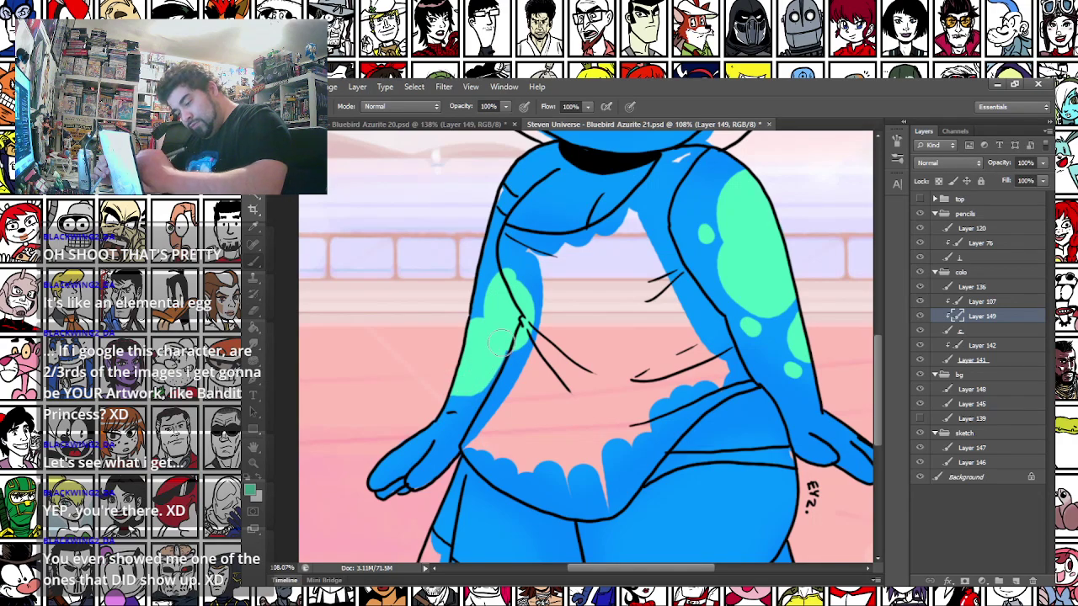
{"action": "key", "text": "ctrl+alt+z"}
{"action": "key", "text": "ctrl+alt+z"}
{"action": "mouse_move", "coordinate": [455, 391]}
{"action": "left_mouse_down"}
{"action": "mouse_move", "coordinate": [472, 340]}
{"action": "mouse_move", "coordinate": [510, 337]}
{"action": "mouse_move", "coordinate": [496, 331]}
{"action": "left_mouse_up"}
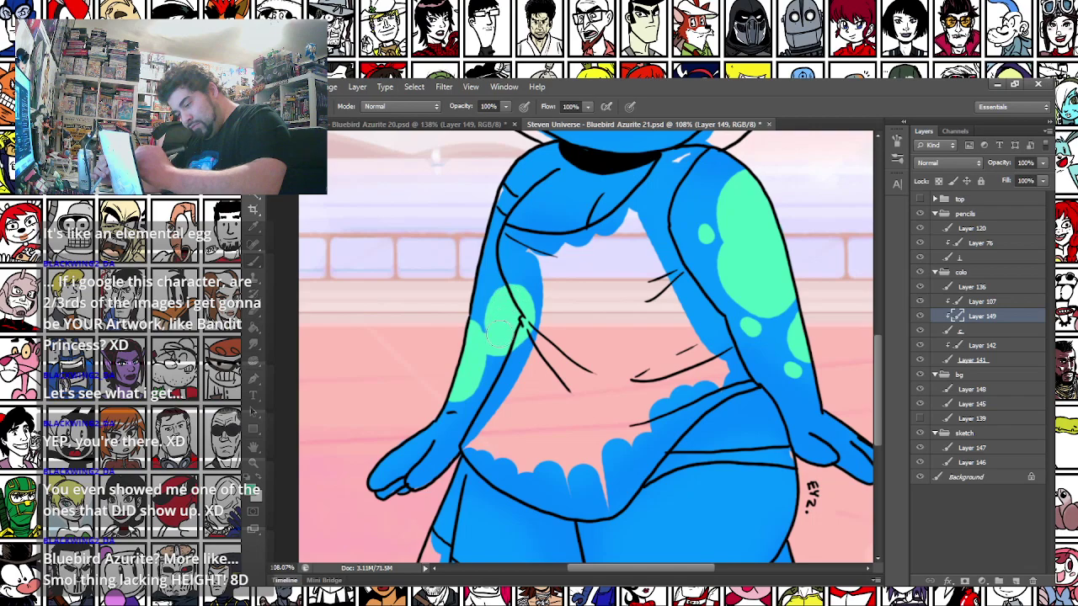
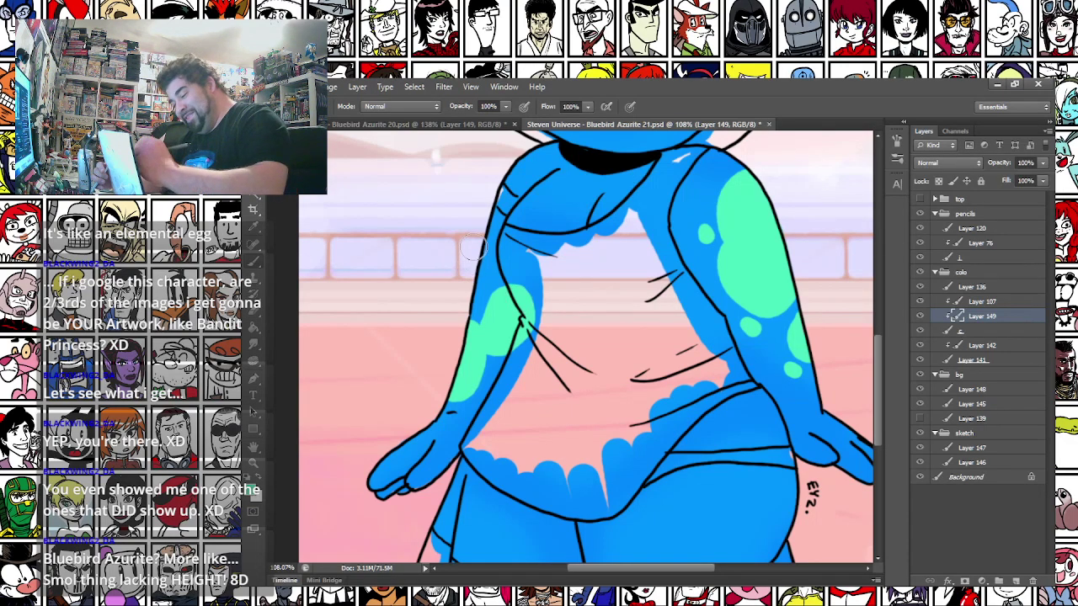
Paint a large mint green patch on the outer hip on the sweatdrop side and a smaller one on the opposite hip, with round spots around them
{"action": "left_click_drag", "start_coordinate": [473, 246], "coordinate": [463, 354]}
{"action": "left_click_drag", "start_coordinate": [429, 515], "coordinate": [453, 231]}
{"action": "left_click_drag", "start_coordinate": [478, 360], "coordinate": [408, 366]}
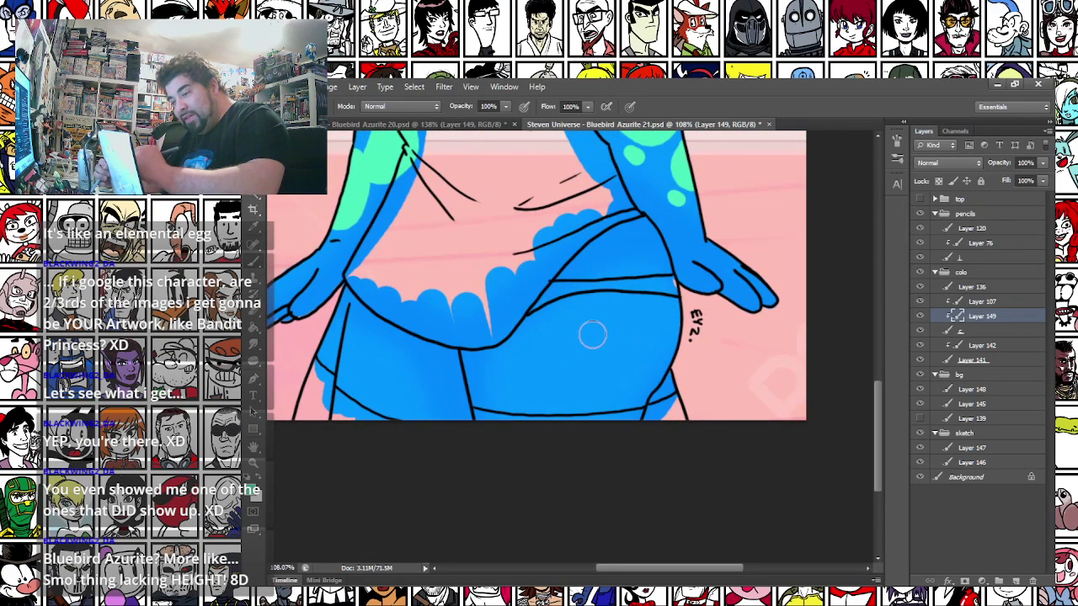
{"action": "mouse_move", "coordinate": [628, 329]}
{"action": "left_mouse_down"}
{"action": "mouse_move", "coordinate": [655, 292]}
{"action": "mouse_move", "coordinate": [607, 304]}
{"action": "mouse_move", "coordinate": [640, 335]}
{"action": "mouse_move", "coordinate": [616, 304]}
{"action": "mouse_move", "coordinate": [637, 327]}
{"action": "mouse_move", "coordinate": [644, 363]}
{"action": "mouse_move", "coordinate": [642, 341]}
{"action": "mouse_move", "coordinate": [643, 361]}
{"action": "mouse_move", "coordinate": [634, 358]}
{"action": "mouse_move", "coordinate": [650, 320]}
{"action": "mouse_move", "coordinate": [649, 346]}
{"action": "mouse_move", "coordinate": [629, 326]}
{"action": "mouse_move", "coordinate": [607, 366]}
{"action": "left_mouse_up"}
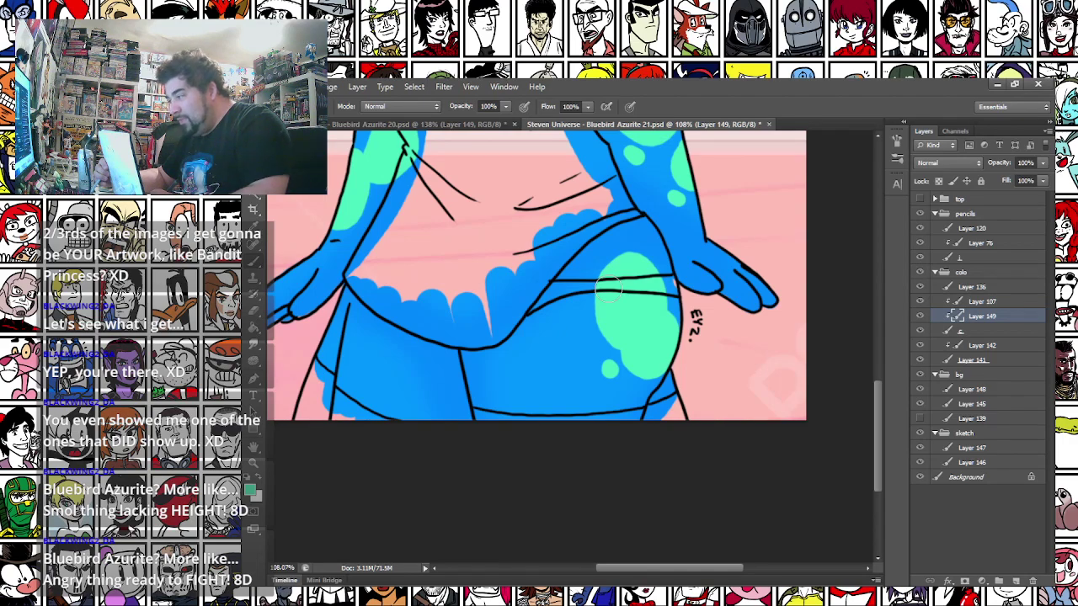
{"action": "left_click", "coordinate": [630, 389]}
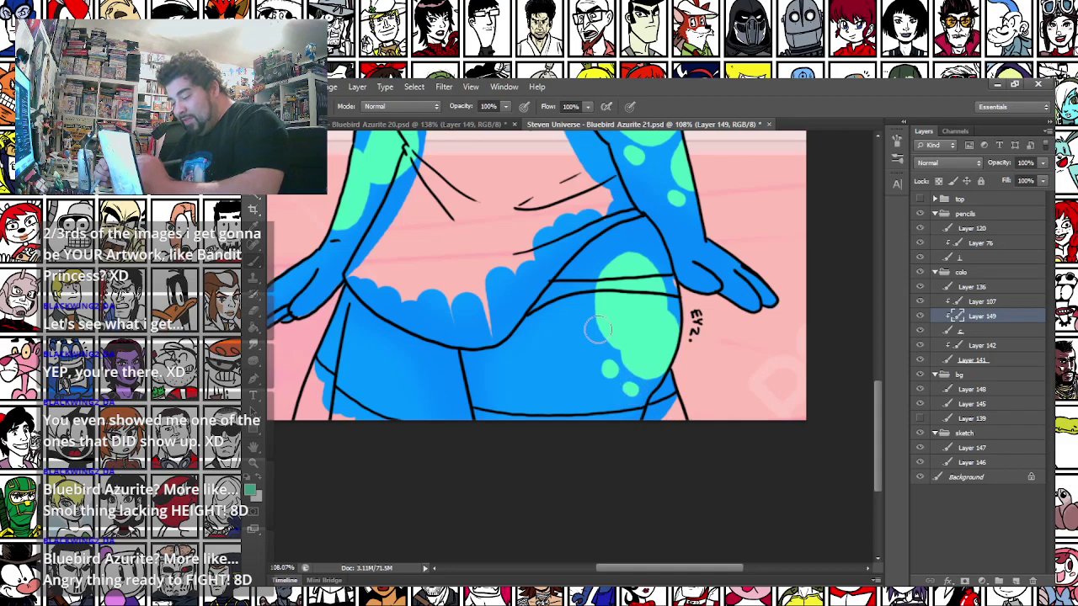
{"action": "left_click_drag", "start_coordinate": [387, 404], "coordinate": [564, 438]}
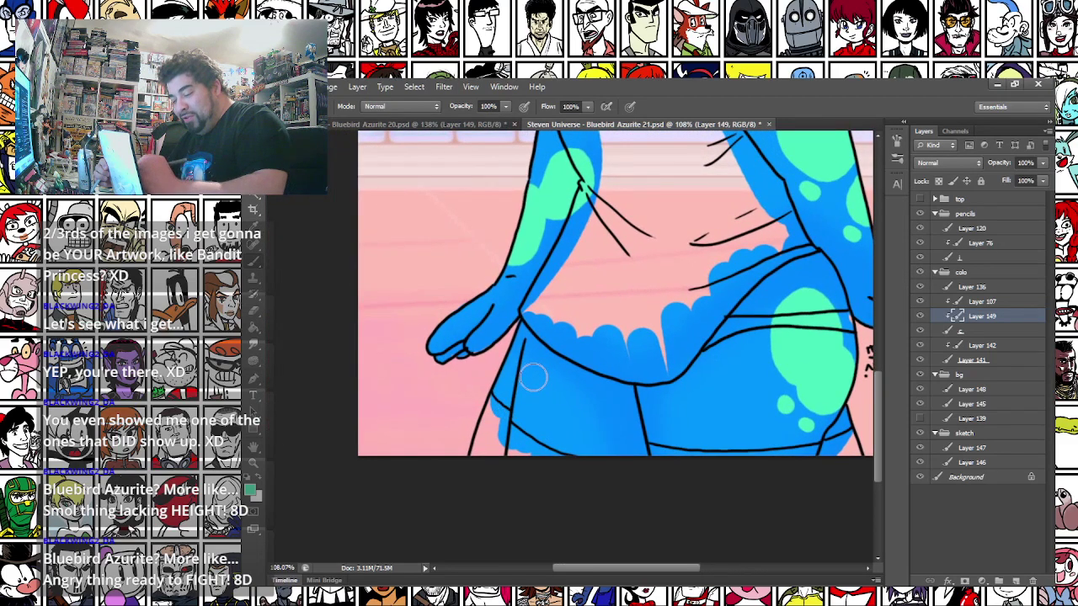
{"action": "mouse_move", "coordinate": [539, 338]}
{"action": "left_mouse_down"}
{"action": "mouse_move", "coordinate": [562, 354]}
{"action": "mouse_move", "coordinate": [556, 347]}
{"action": "mouse_move", "coordinate": [566, 383]}
{"action": "mouse_move", "coordinate": [569, 363]}
{"action": "mouse_move", "coordinate": [539, 383]}
{"action": "mouse_move", "coordinate": [535, 354]}
{"action": "left_mouse_up"}
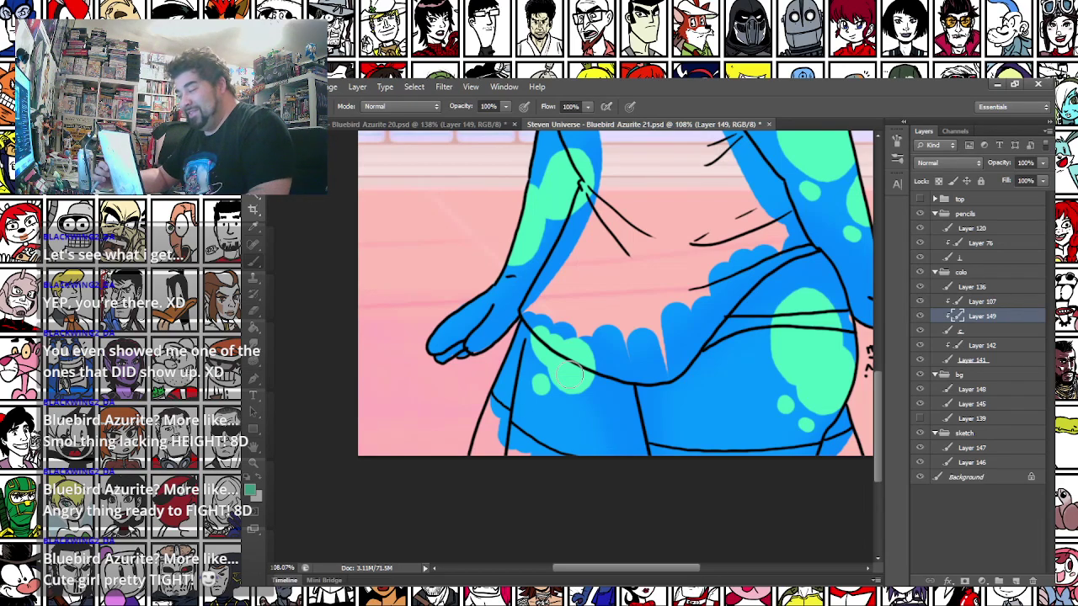
Paint the hand and fingers on the sweatdrop side mint green, leaving an uneven edge near the wrist
{"action": "left_click_drag", "start_coordinate": [433, 261], "coordinate": [332, 334]}
{"action": "left_click_drag", "start_coordinate": [541, 391], "coordinate": [447, 298]}
{"action": "mouse_move", "coordinate": [551, 337]}
{"action": "left_mouse_down"}
{"action": "mouse_move", "coordinate": [429, 296]}
{"action": "mouse_move", "coordinate": [423, 305]}
{"action": "left_mouse_up"}
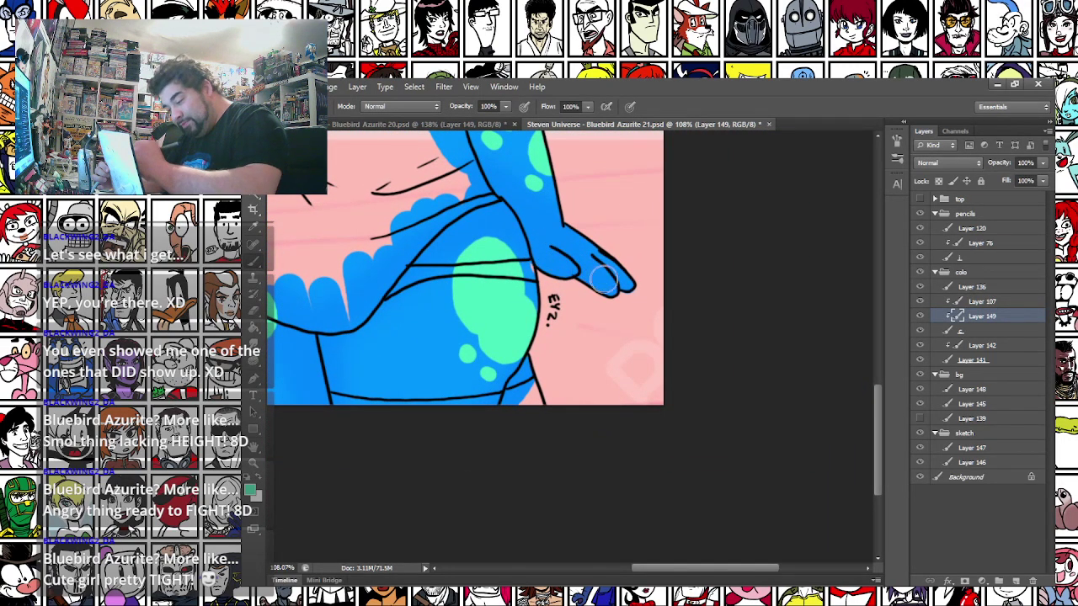
{"action": "mouse_move", "coordinate": [570, 255]}
{"action": "left_mouse_down"}
{"action": "mouse_move", "coordinate": [612, 268]}
{"action": "mouse_move", "coordinate": [574, 280]}
{"action": "mouse_move", "coordinate": [604, 277]}
{"action": "left_mouse_up"}
{"action": "left_click_drag", "start_coordinate": [526, 253], "coordinate": [528, 219]}
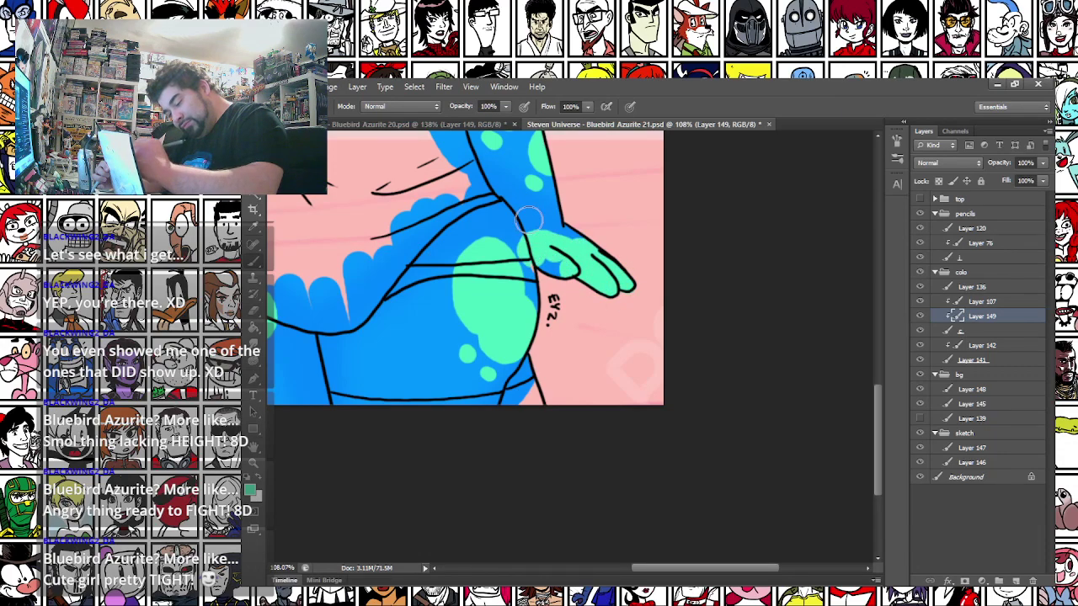
Dab a small round mint green spot on the inner thigh and a partial patch below it at the canvas edge
{"action": "mouse_move", "coordinate": [403, 317]}
{"action": "left_mouse_down"}
{"action": "mouse_move", "coordinate": [496, 368]}
{"action": "mouse_move", "coordinate": [710, 454]}
{"action": "left_mouse_up"}
{"action": "left_click_drag", "start_coordinate": [434, 352], "coordinate": [438, 315]}
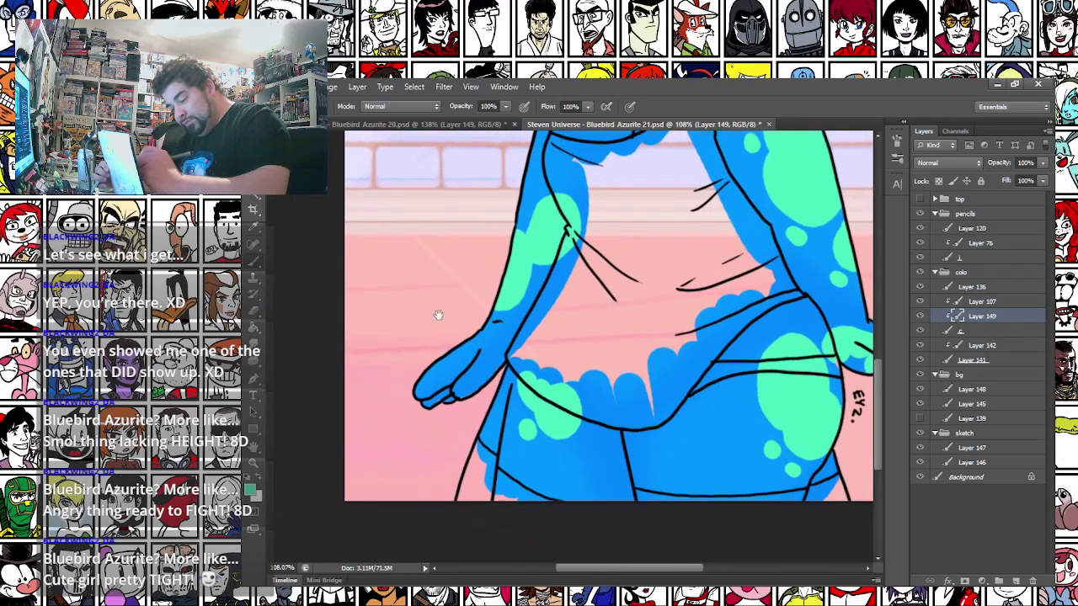
{"action": "left_click", "coordinate": [622, 500]}
{"action": "left_click", "coordinate": [606, 484]}
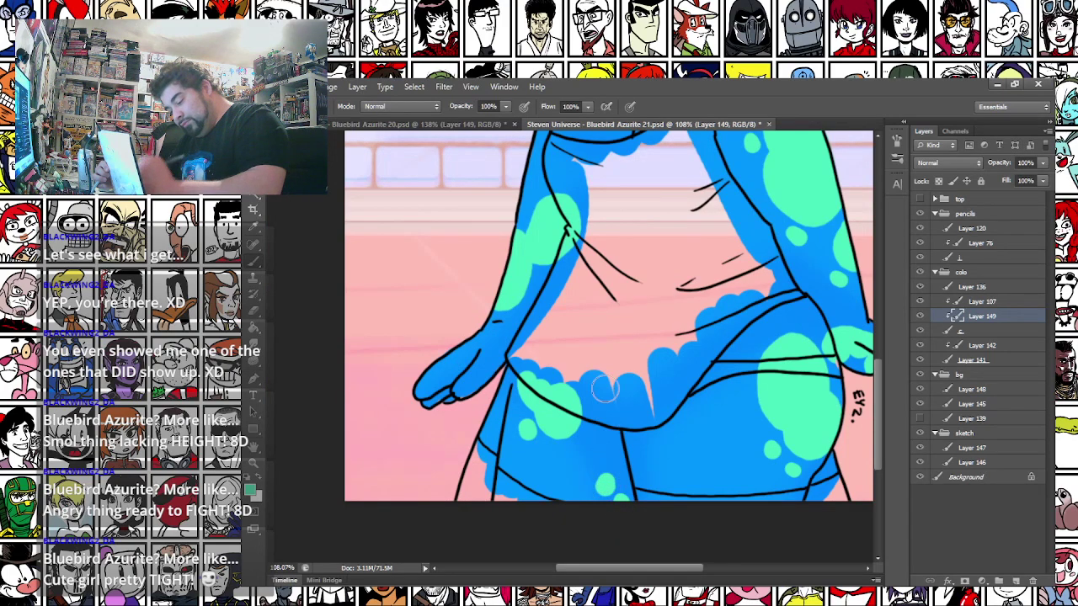
{"action": "key", "text": "ctrl+z"}
{"action": "left_click", "coordinate": [607, 484]}
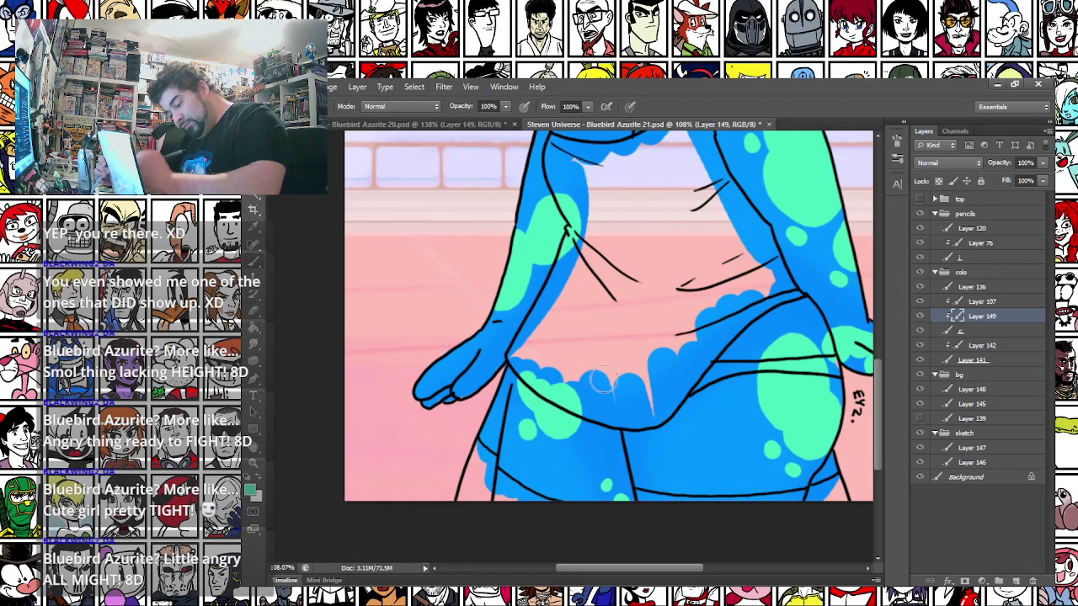
{"action": "left_click_drag", "start_coordinate": [613, 505], "coordinate": [628, 503]}
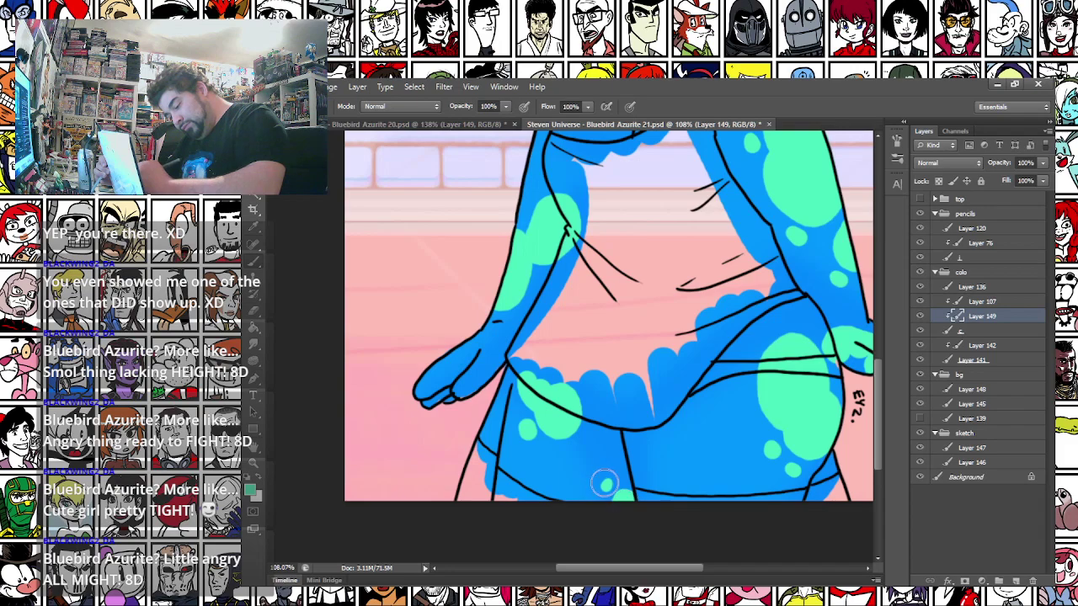
Dab a small round mint green spot just above the large hip patch on the sweatdrop side
{"action": "left_click_drag", "start_coordinate": [474, 150], "coordinate": [431, 361]}
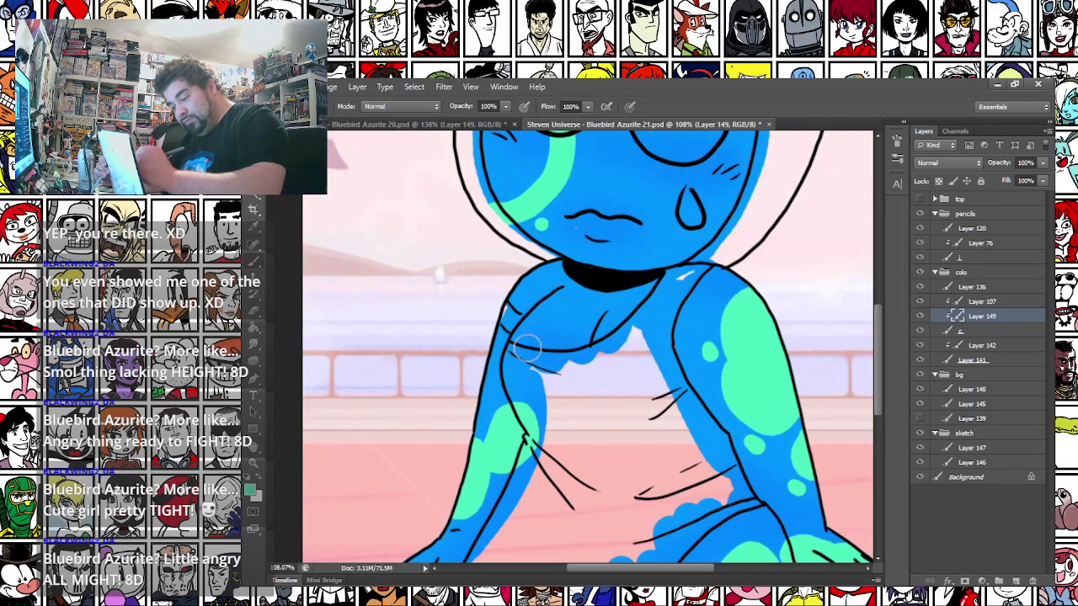
{"action": "left_click_drag", "start_coordinate": [556, 517], "coordinate": [469, 336]}
{"action": "left_click_drag", "start_coordinate": [498, 409], "coordinate": [488, 314]}
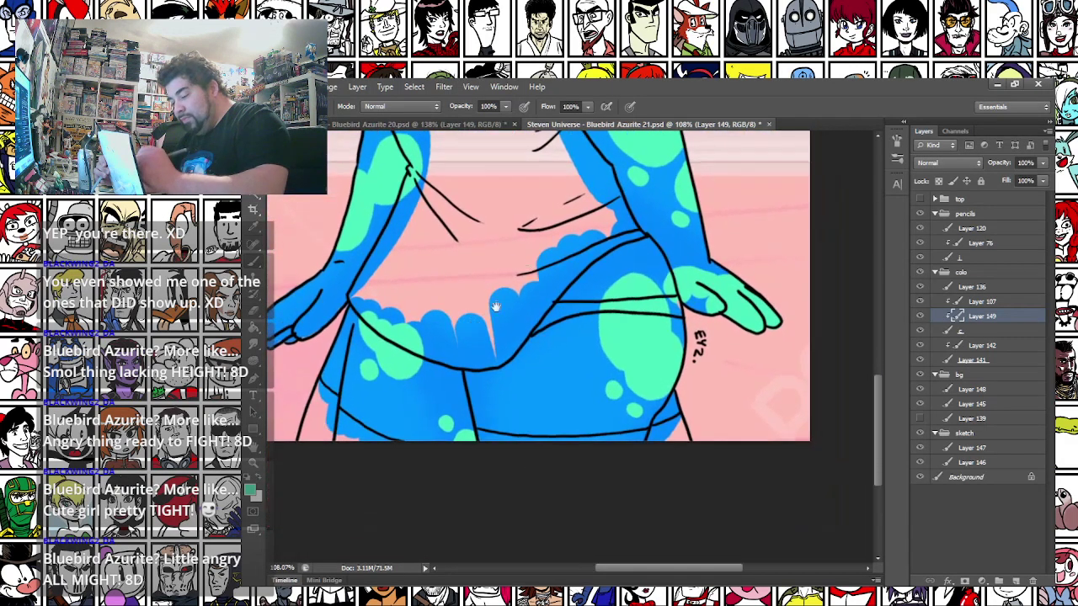
{"action": "left_click_drag", "start_coordinate": [405, 212], "coordinate": [496, 377]}
{"action": "left_click_drag", "start_coordinate": [455, 305], "coordinate": [459, 355]}
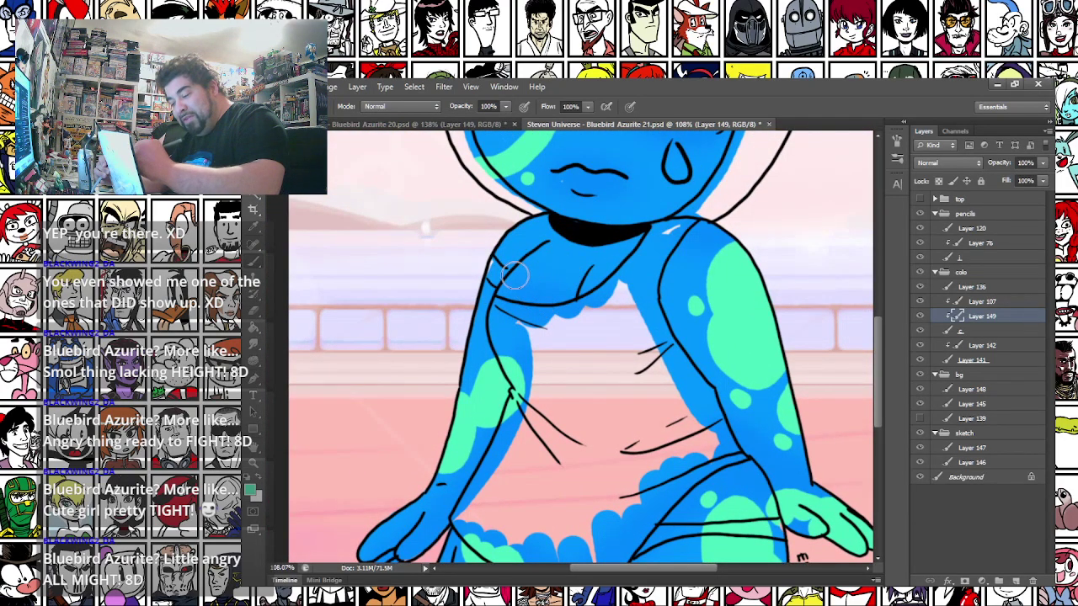
{"action": "left_click_drag", "start_coordinate": [503, 281], "coordinate": [504, 304]}
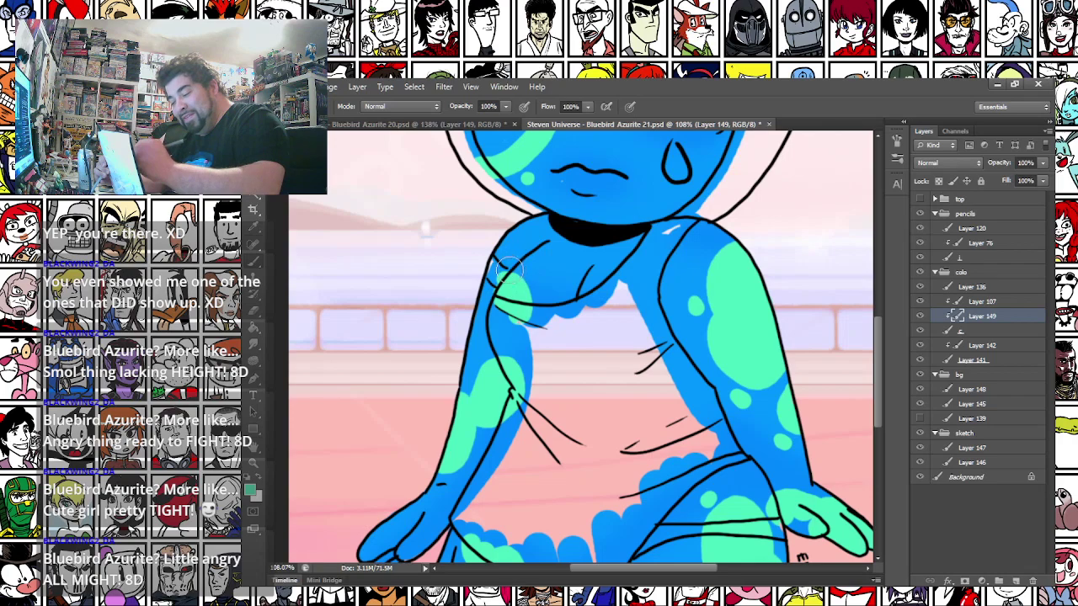
{"action": "key", "text": "ctrl+z"}
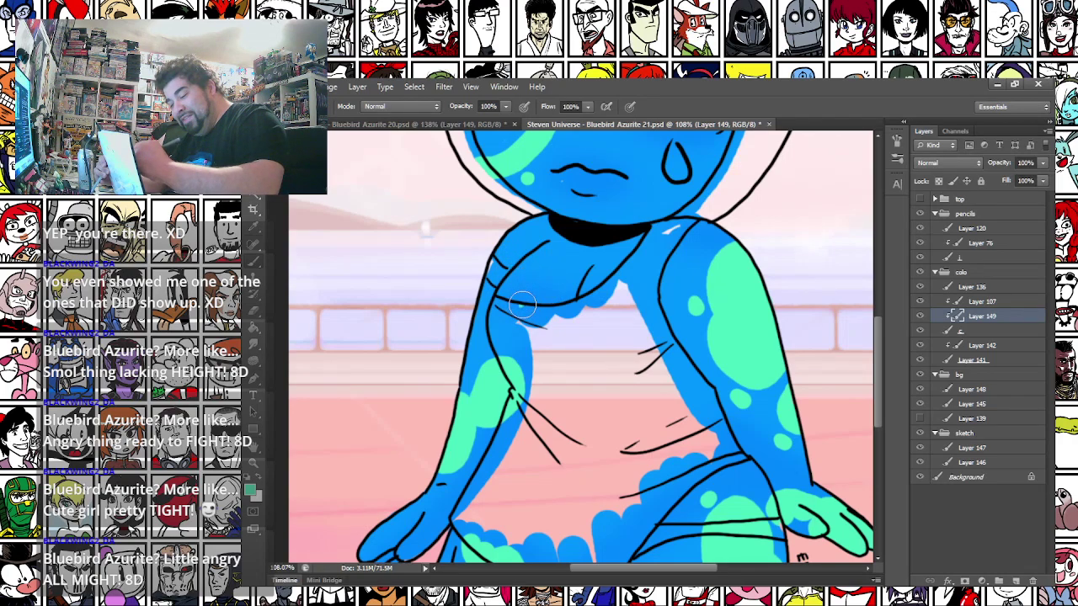
{"action": "left_click_drag", "start_coordinate": [559, 293], "coordinate": [533, 307]}
{"action": "key", "text": "ctrl+z"}
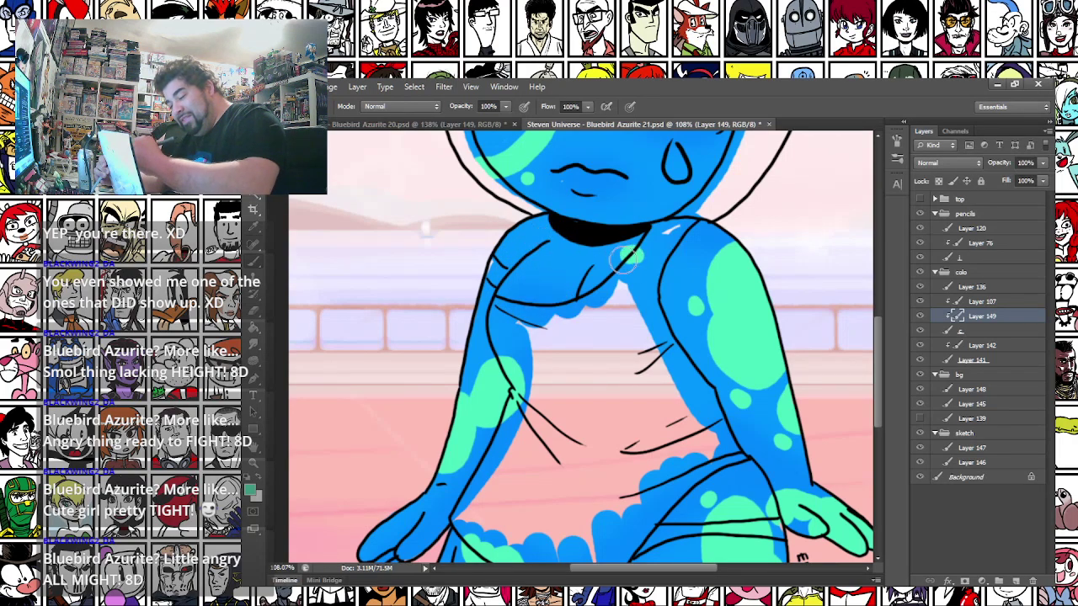
{"action": "mouse_move", "coordinate": [605, 268]}
{"action": "left_mouse_down"}
{"action": "mouse_move", "coordinate": [629, 228]}
{"action": "mouse_move", "coordinate": [640, 251]}
{"action": "left_mouse_up"}
{"action": "key", "text": "ctrl+z"}
{"action": "left_click", "coordinate": [608, 258]}
{"action": "key", "text": "ctrl+z"}
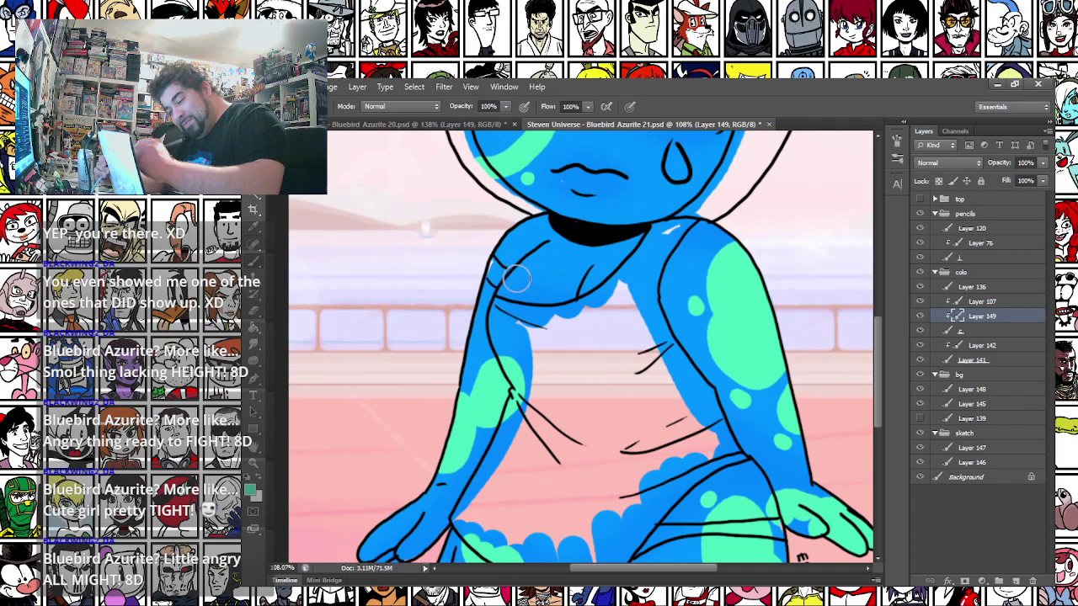
Paint a small oval mint green patch with a round spot beside it on the chest, and trim its edge with the sampled skin blue
{"action": "left_click_drag", "start_coordinate": [521, 278], "coordinate": [523, 262]}
{"action": "left_click", "coordinate": [553, 267]}
{"action": "left_click", "coordinate": [517, 243], "text": "alt"}
{"action": "left_click_drag", "start_coordinate": [497, 269], "coordinate": [532, 239]}
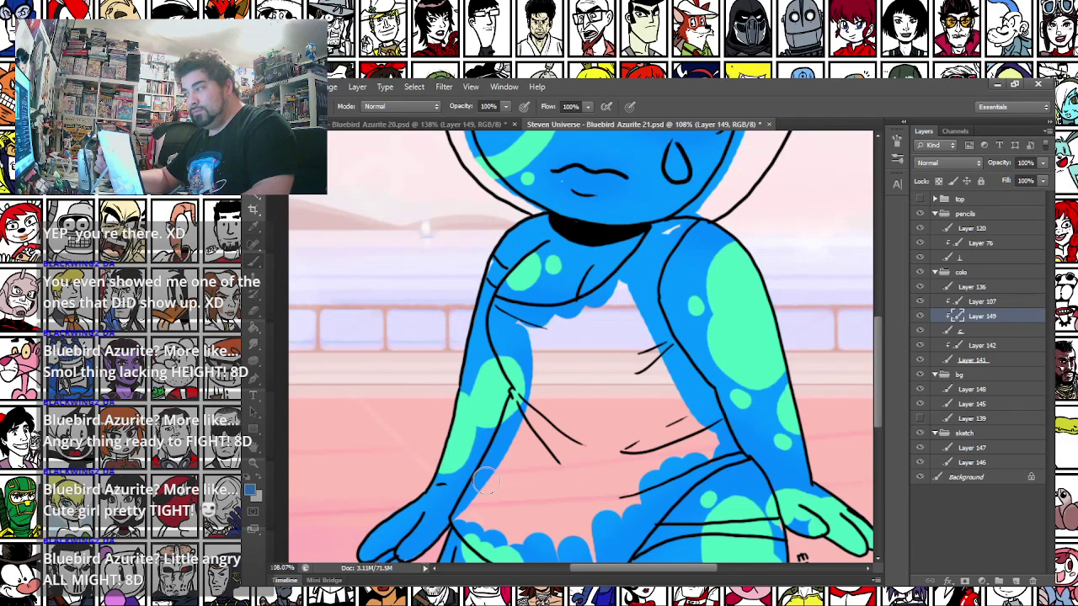
Paint red patches within the mint green markings on the forehead and narrowed eye, and fill the outer cheek with red
{"action": "left_click_drag", "start_coordinate": [422, 229], "coordinate": [447, 441]}
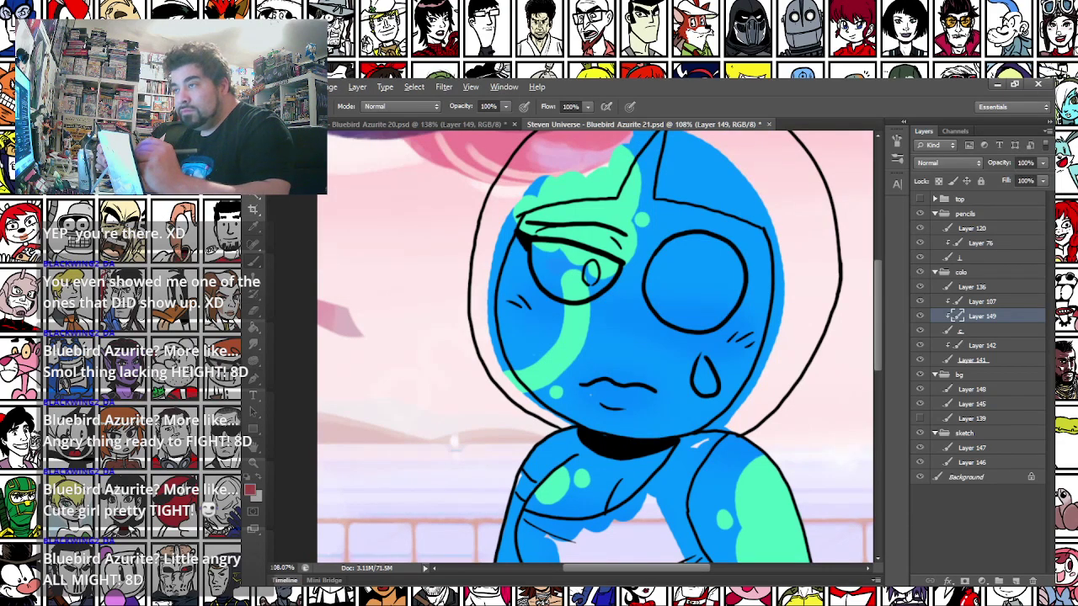
{"action": "mouse_move", "coordinate": [589, 183]}
{"action": "left_mouse_down"}
{"action": "mouse_move", "coordinate": [598, 211]}
{"action": "mouse_move", "coordinate": [605, 196]}
{"action": "left_mouse_up"}
{"action": "key", "text": "ctrl+z"}
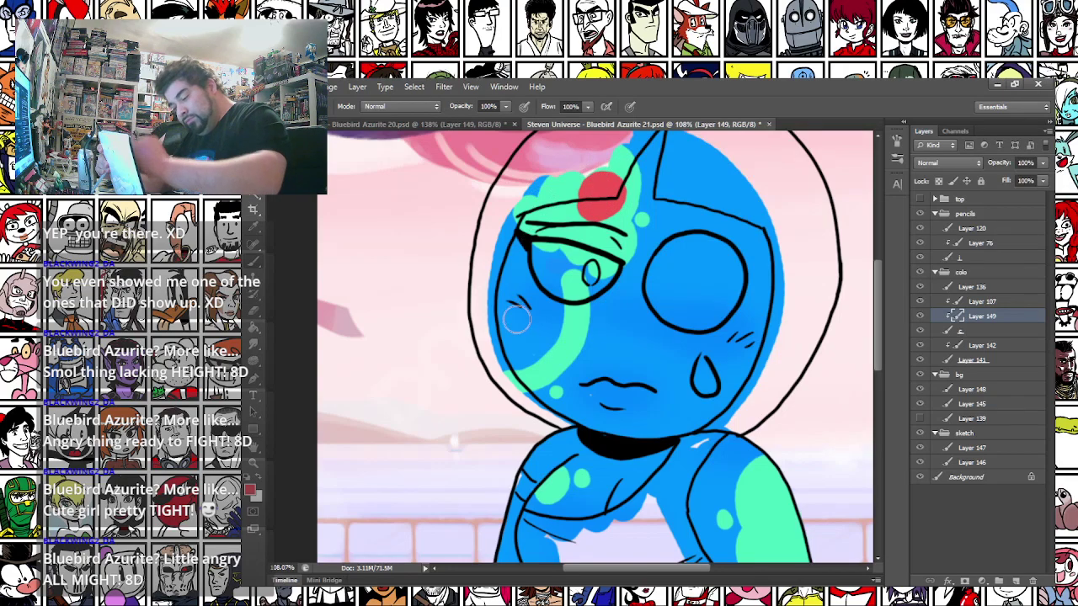
{"action": "mouse_move", "coordinate": [514, 365]}
{"action": "left_mouse_down"}
{"action": "mouse_move", "coordinate": [550, 338]}
{"action": "mouse_move", "coordinate": [531, 319]}
{"action": "mouse_move", "coordinate": [498, 341]}
{"action": "mouse_move", "coordinate": [529, 263]}
{"action": "left_mouse_up"}
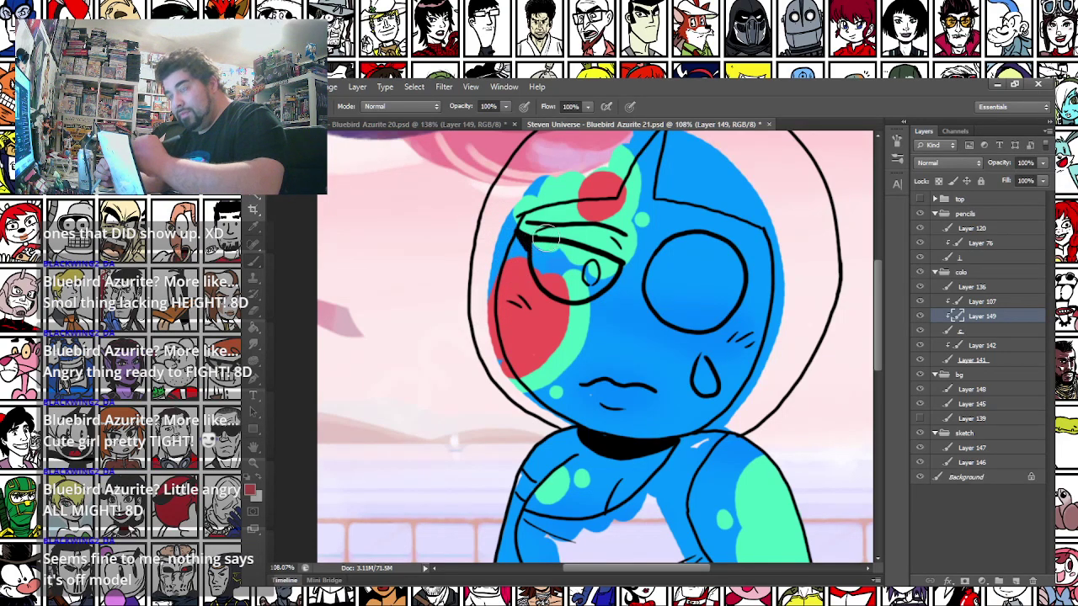
{"action": "mouse_move", "coordinate": [603, 251]}
{"action": "left_mouse_down"}
{"action": "mouse_move", "coordinate": [585, 196]}
{"action": "mouse_move", "coordinate": [546, 226]}
{"action": "mouse_move", "coordinate": [566, 249]}
{"action": "mouse_move", "coordinate": [528, 243]}
{"action": "mouse_move", "coordinate": [517, 266]}
{"action": "mouse_move", "coordinate": [509, 224]}
{"action": "mouse_move", "coordinate": [519, 258]}
{"action": "left_mouse_up"}
{"action": "key", "text": "ctrl+z"}
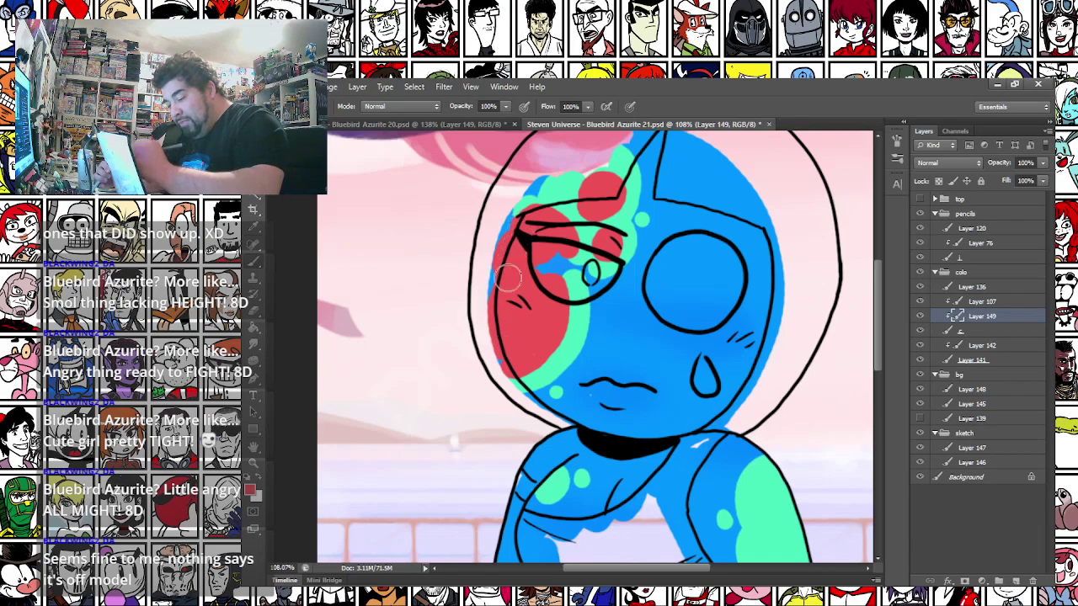
Paint a red patch on the mint green hand and red spots inside the mint green patches along the same arm
{"action": "left_click_drag", "start_coordinate": [462, 410], "coordinate": [371, 274]}
{"action": "mouse_move", "coordinate": [502, 547]}
{"action": "left_mouse_down"}
{"action": "mouse_move", "coordinate": [412, 362]}
{"action": "mouse_move", "coordinate": [321, 278]}
{"action": "mouse_move", "coordinate": [260, 286]}
{"action": "mouse_move", "coordinate": [318, 362]}
{"action": "left_mouse_up"}
{"action": "left_click_drag", "start_coordinate": [523, 333], "coordinate": [542, 335]}
{"action": "left_click_drag", "start_coordinate": [462, 280], "coordinate": [533, 441]}
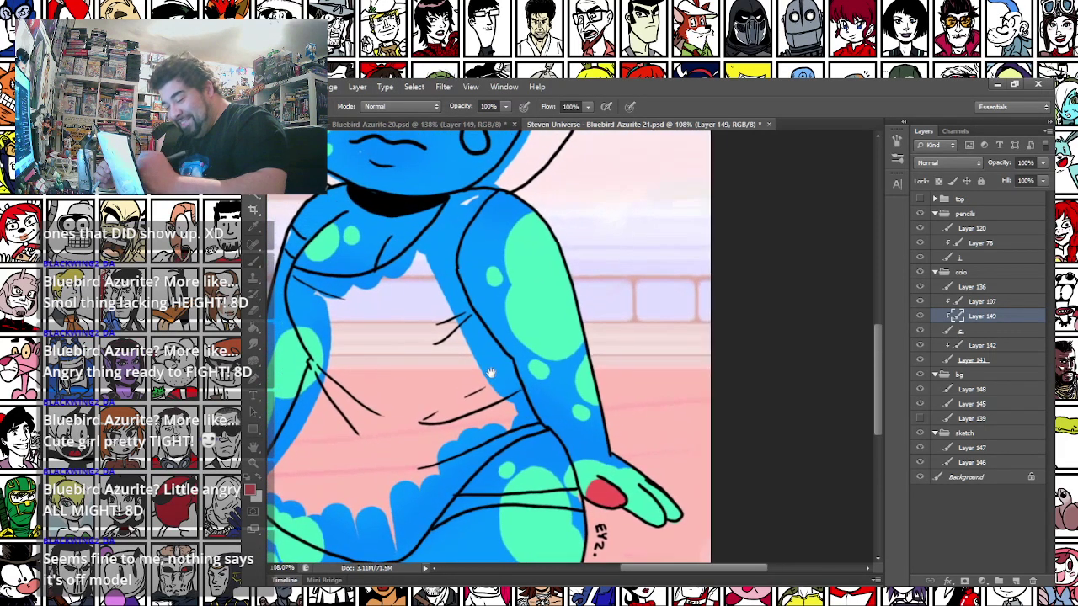
{"action": "mouse_move", "coordinate": [522, 250]}
{"action": "left_mouse_down"}
{"action": "mouse_move", "coordinate": [540, 231]}
{"action": "mouse_move", "coordinate": [547, 241]}
{"action": "left_mouse_up"}
{"action": "left_click_drag", "start_coordinate": [553, 333], "coordinate": [542, 305]}
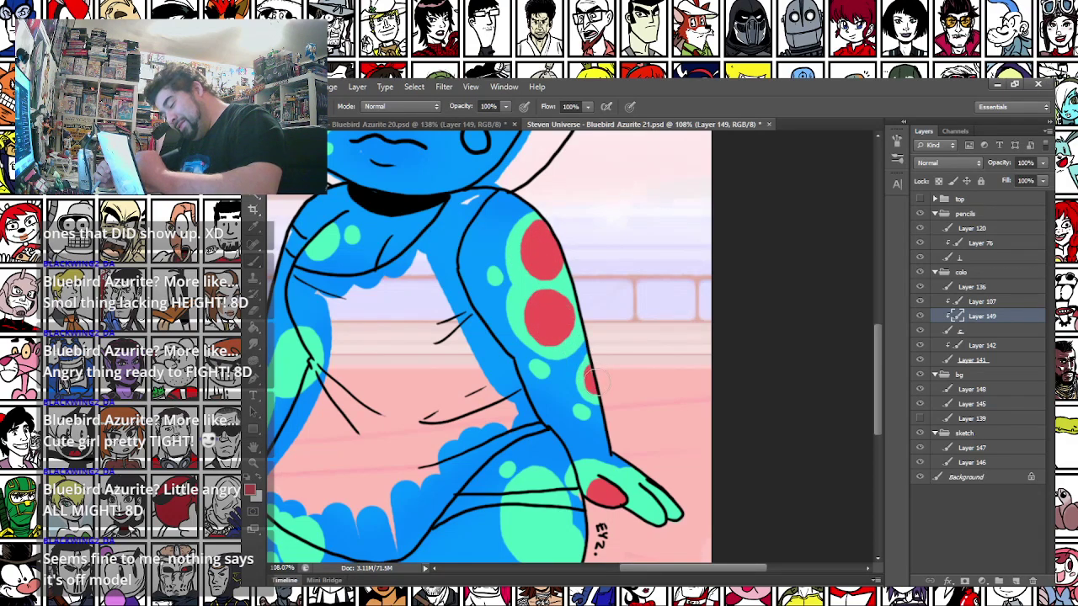
Paint two red ovals inside the large mint green hip patch, separating and reshaping them with mint green and red strokes
{"action": "mouse_move", "coordinate": [308, 498]}
{"action": "left_mouse_down"}
{"action": "mouse_move", "coordinate": [462, 385]}
{"action": "mouse_move", "coordinate": [463, 363]}
{"action": "left_mouse_up"}
{"action": "mouse_move", "coordinate": [679, 368]}
{"action": "left_mouse_down"}
{"action": "mouse_move", "coordinate": [686, 355]}
{"action": "mouse_move", "coordinate": [679, 375]}
{"action": "left_mouse_up"}
{"action": "left_click_drag", "start_coordinate": [708, 429], "coordinate": [706, 431]}
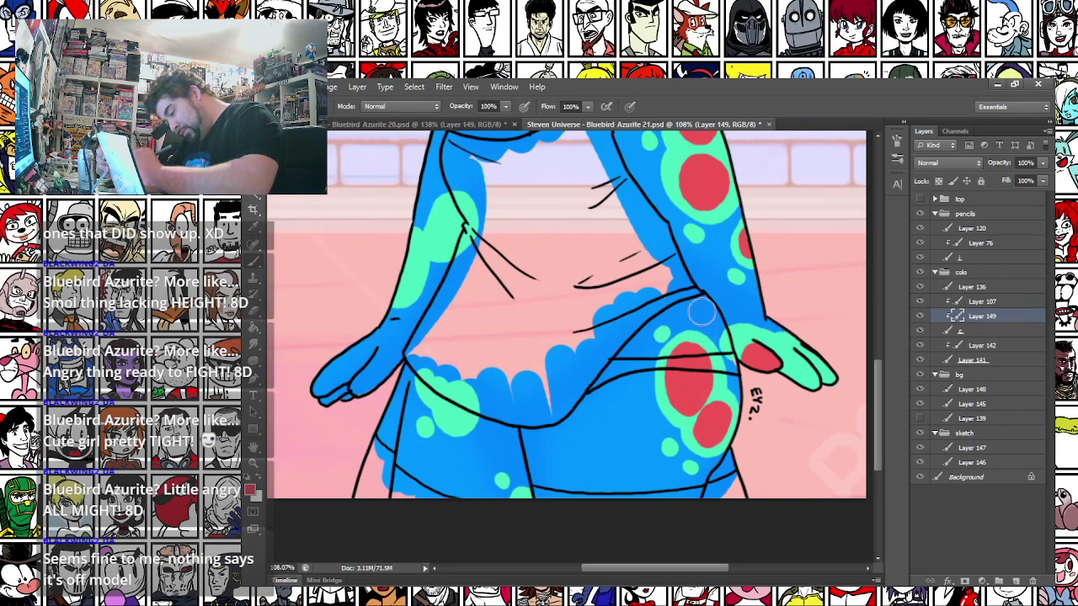
{"action": "left_click_drag", "start_coordinate": [690, 414], "coordinate": [723, 390]}
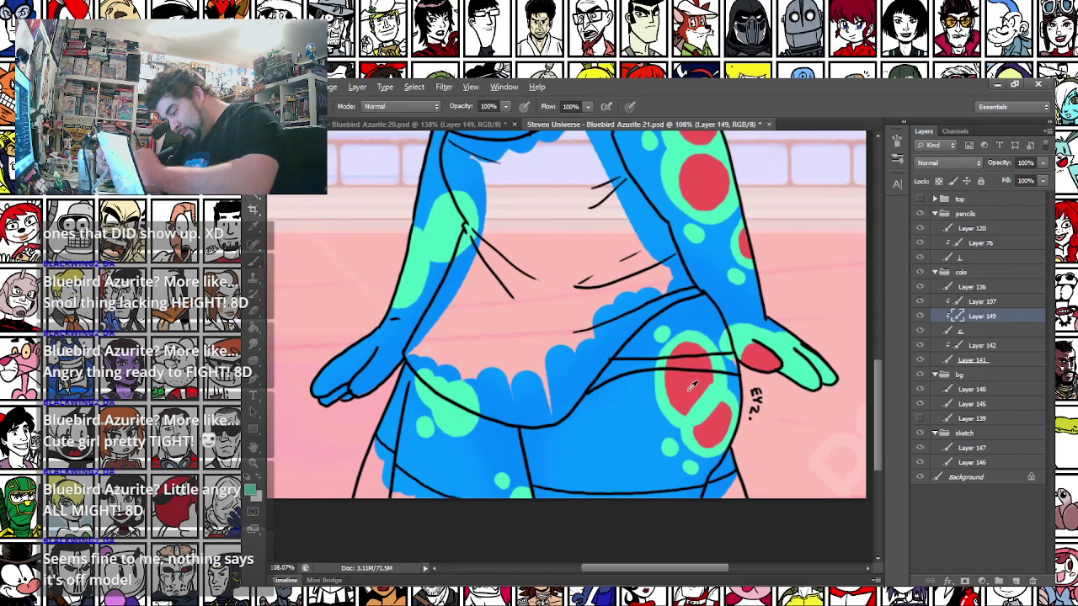
{"action": "key", "text": "x"}
{"action": "left_click_drag", "start_coordinate": [707, 430], "coordinate": [716, 415]}
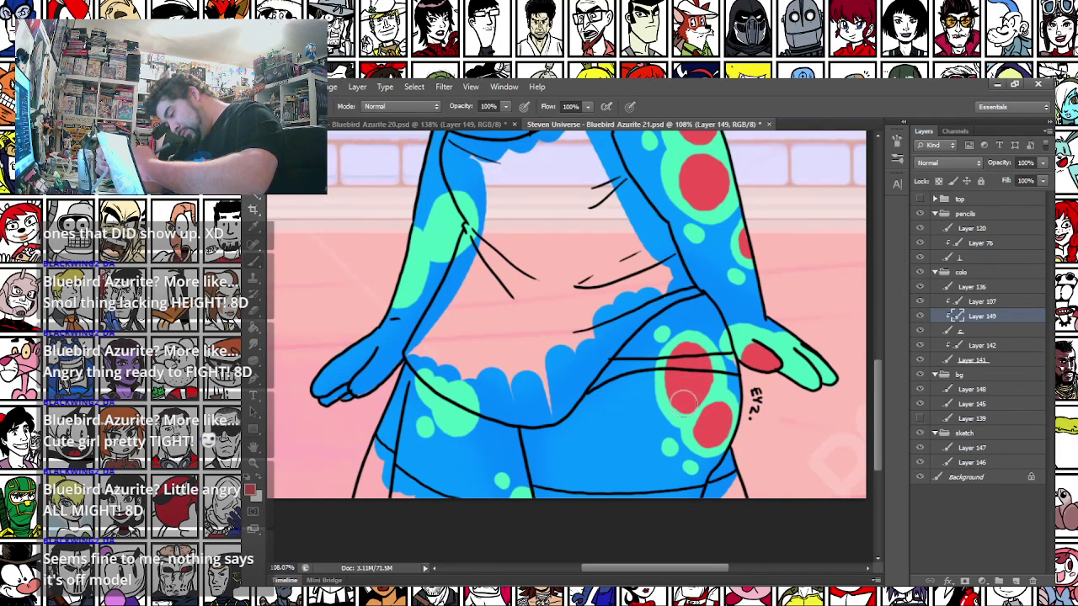
Paint red spots inside the mint green patches on the opposite hip and on the arm of that side
{"action": "left_click_drag", "start_coordinate": [385, 381], "coordinate": [469, 367]}
{"action": "mouse_move", "coordinate": [537, 390]}
{"action": "left_mouse_down"}
{"action": "mouse_move", "coordinate": [547, 403]}
{"action": "mouse_move", "coordinate": [545, 383]}
{"action": "mouse_move", "coordinate": [519, 365]}
{"action": "left_mouse_up"}
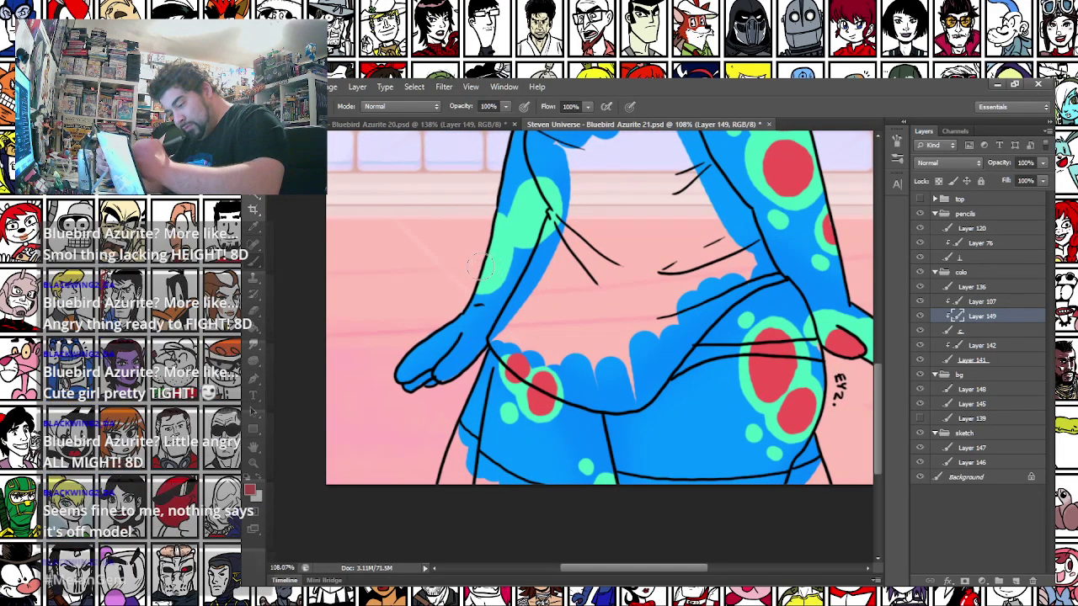
{"action": "left_click_drag", "start_coordinate": [494, 257], "coordinate": [484, 248]}
{"action": "mouse_move", "coordinate": [530, 221]}
{"action": "left_mouse_down"}
{"action": "mouse_move", "coordinate": [540, 205]}
{"action": "mouse_move", "coordinate": [534, 217]}
{"action": "left_mouse_up"}
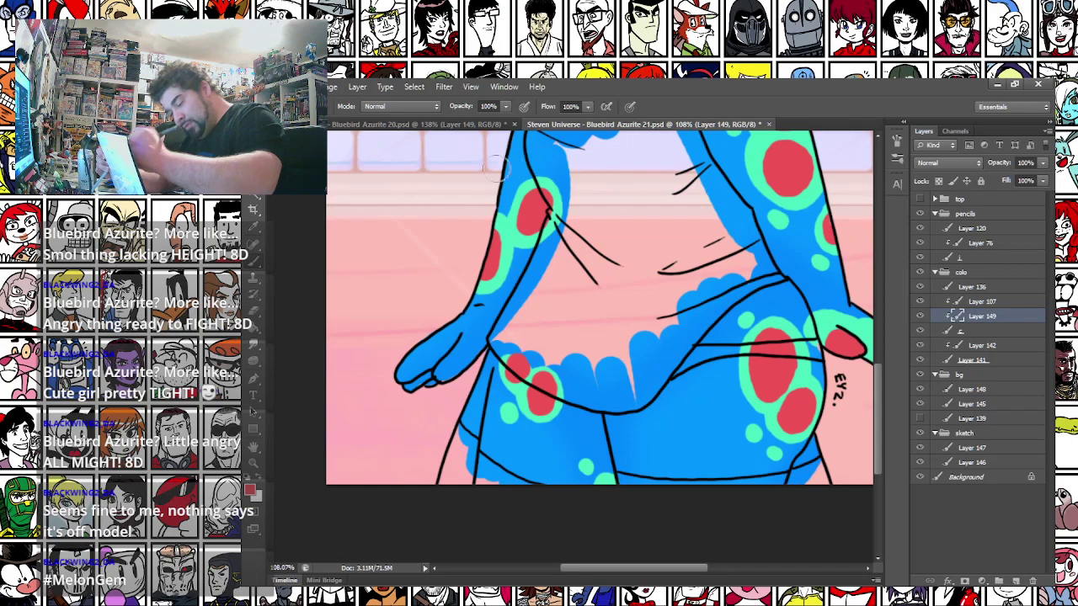
Paint a small red spot inside the mint green patch on the chest
{"action": "left_click_drag", "start_coordinate": [505, 160], "coordinate": [467, 359]}
{"action": "left_click_drag", "start_coordinate": [522, 297], "coordinate": [531, 280]}
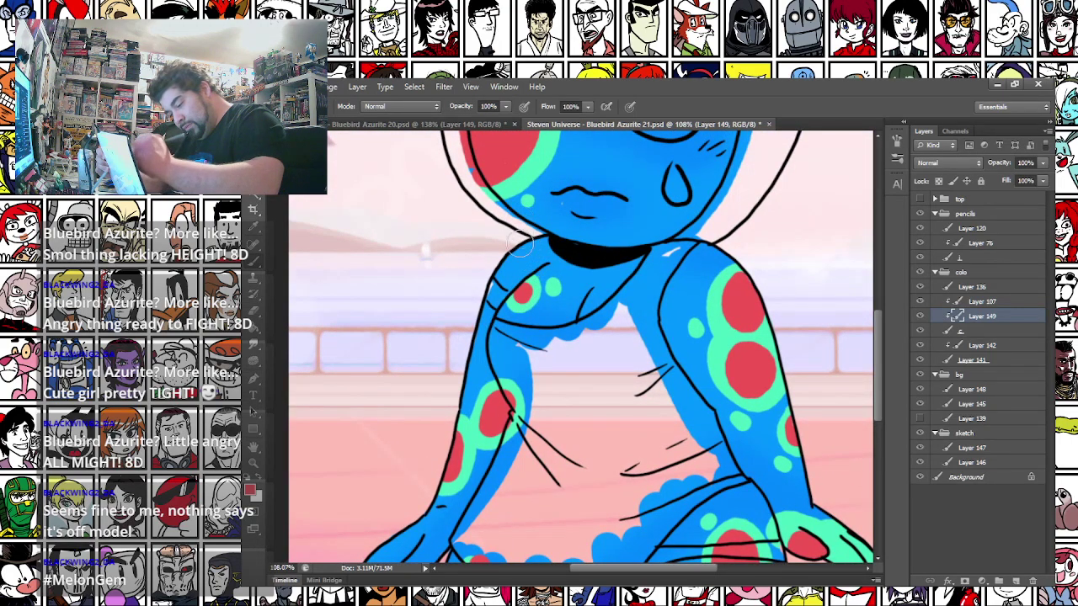
In the Bluebird Azurite 20 illustration, paint red centers inside the mint green patches around the eye, cheek and hair
{"action": "left_click_drag", "start_coordinate": [438, 368], "coordinate": [440, 434]}
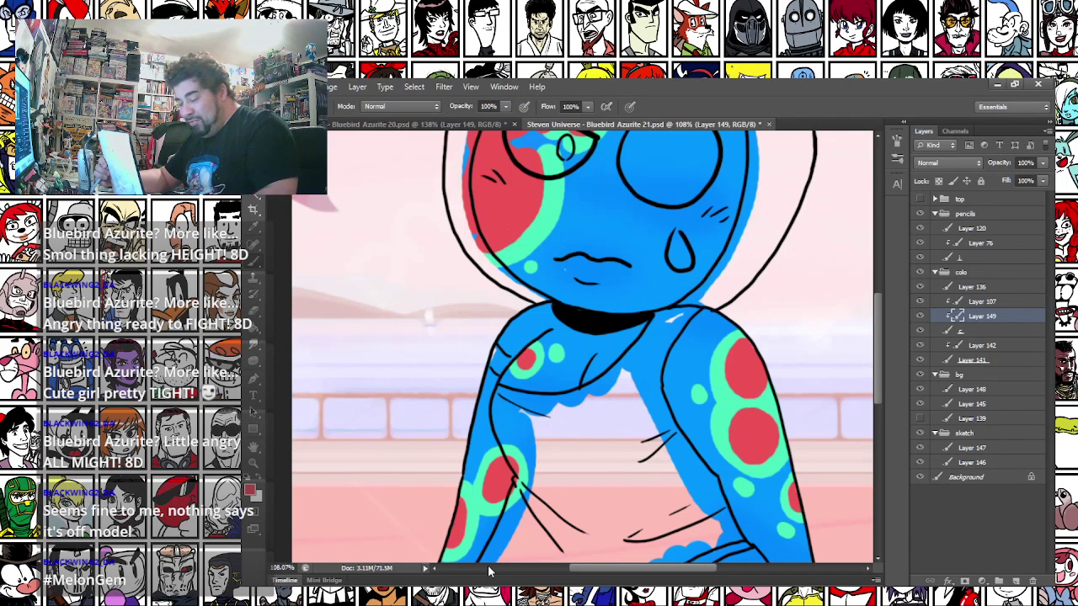
{"action": "mouse_move", "coordinate": [420, 215]}
{"action": "left_mouse_down"}
{"action": "mouse_move", "coordinate": [317, 366]}
{"action": "mouse_move", "coordinate": [392, 391]}
{"action": "left_mouse_up"}
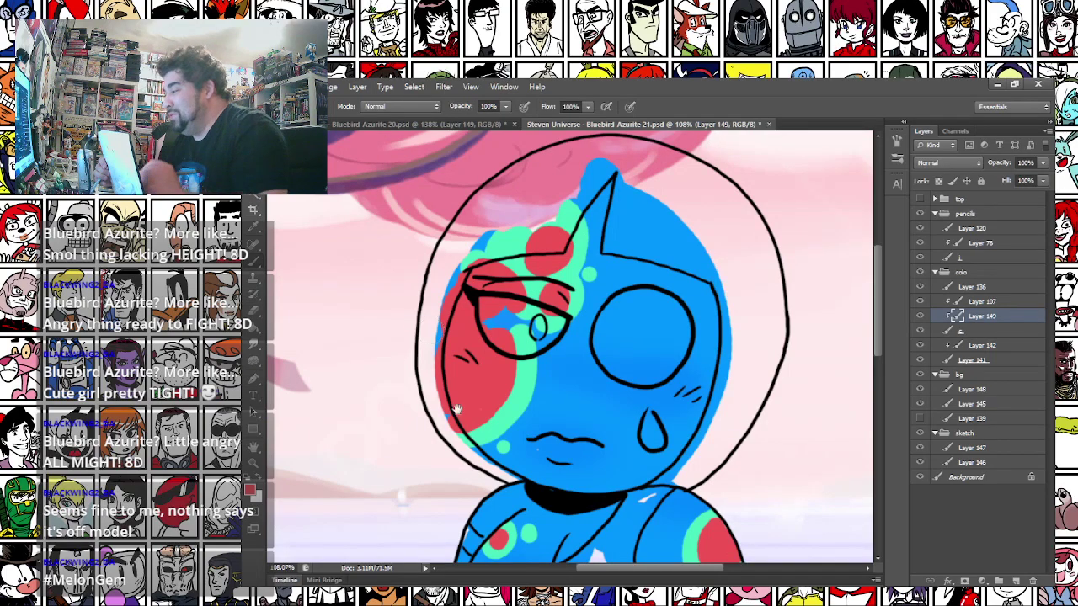
{"action": "left_click_drag", "start_coordinate": [417, 492], "coordinate": [394, 342]}
{"action": "left_click_drag", "start_coordinate": [419, 160], "coordinate": [421, 446]}
{"action": "left_click_drag", "start_coordinate": [440, 316], "coordinate": [408, 383]}
{"action": "left_click", "coordinate": [412, 124]}
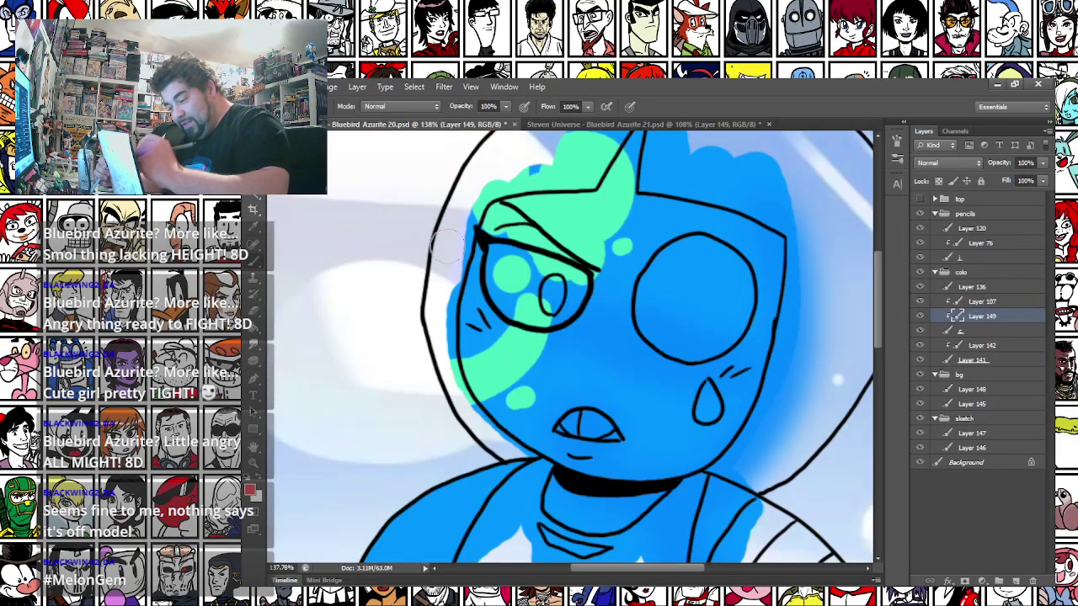
{"action": "mouse_move", "coordinate": [572, 199]}
{"action": "left_mouse_down"}
{"action": "mouse_move", "coordinate": [593, 175]}
{"action": "mouse_move", "coordinate": [586, 194]}
{"action": "mouse_move", "coordinate": [604, 179]}
{"action": "left_mouse_up"}
{"action": "mouse_move", "coordinate": [463, 344]}
{"action": "left_mouse_down"}
{"action": "mouse_move", "coordinate": [514, 311]}
{"action": "mouse_move", "coordinate": [480, 295]}
{"action": "mouse_move", "coordinate": [474, 265]}
{"action": "mouse_move", "coordinate": [505, 246]}
{"action": "mouse_move", "coordinate": [577, 257]}
{"action": "mouse_move", "coordinate": [527, 244]}
{"action": "mouse_move", "coordinate": [527, 261]}
{"action": "mouse_move", "coordinate": [521, 239]}
{"action": "left_mouse_up"}
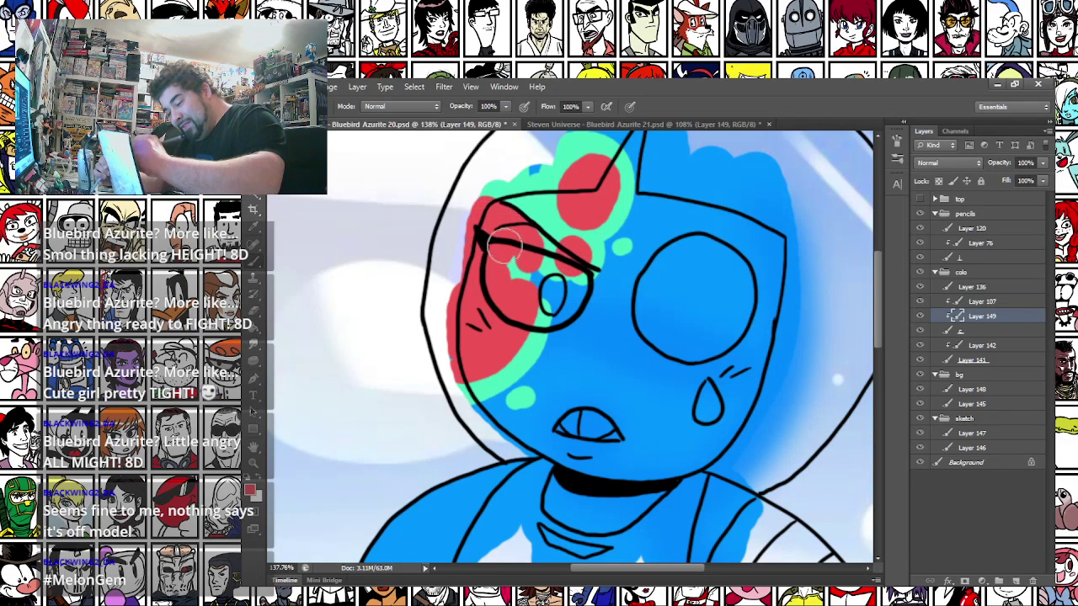
Paint red spots inside the mint green patches on the upper arm and a small red spot on the mint green hand
{"action": "left_click_drag", "start_coordinate": [455, 430], "coordinate": [459, 328]}
{"action": "left_click_drag", "start_coordinate": [427, 546], "coordinate": [430, 293]}
{"action": "left_click_drag", "start_coordinate": [366, 254], "coordinate": [380, 269]}
{"action": "left_click_drag", "start_coordinate": [411, 313], "coordinate": [415, 325]}
{"action": "left_click_drag", "start_coordinate": [654, 399], "coordinate": [433, 341]}
{"action": "left_click_drag", "start_coordinate": [365, 407], "coordinate": [392, 424]}
{"action": "left_click_drag", "start_coordinate": [562, 332], "coordinate": [574, 336]}
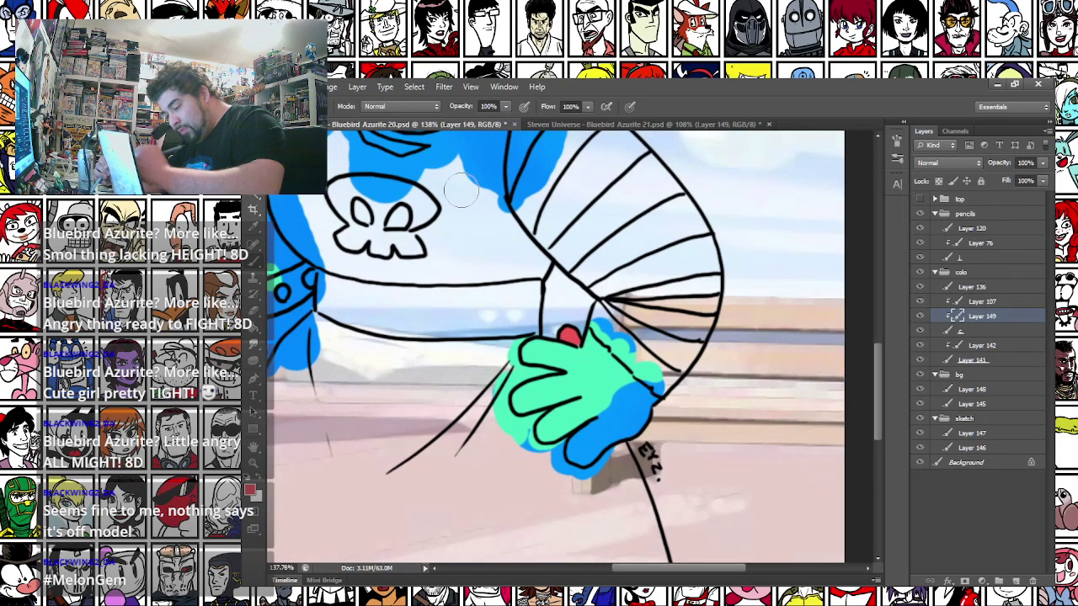
Check the patches in the Bluebird Azurite 21 illustration, and paint two red spots inside the first leg's mint green patch in illustration 20
{"action": "left_click", "coordinate": [543, 125]}
{"action": "left_click_drag", "start_coordinate": [568, 471], "coordinate": [533, 245]}
{"action": "left_click_drag", "start_coordinate": [540, 484], "coordinate": [514, 319]}
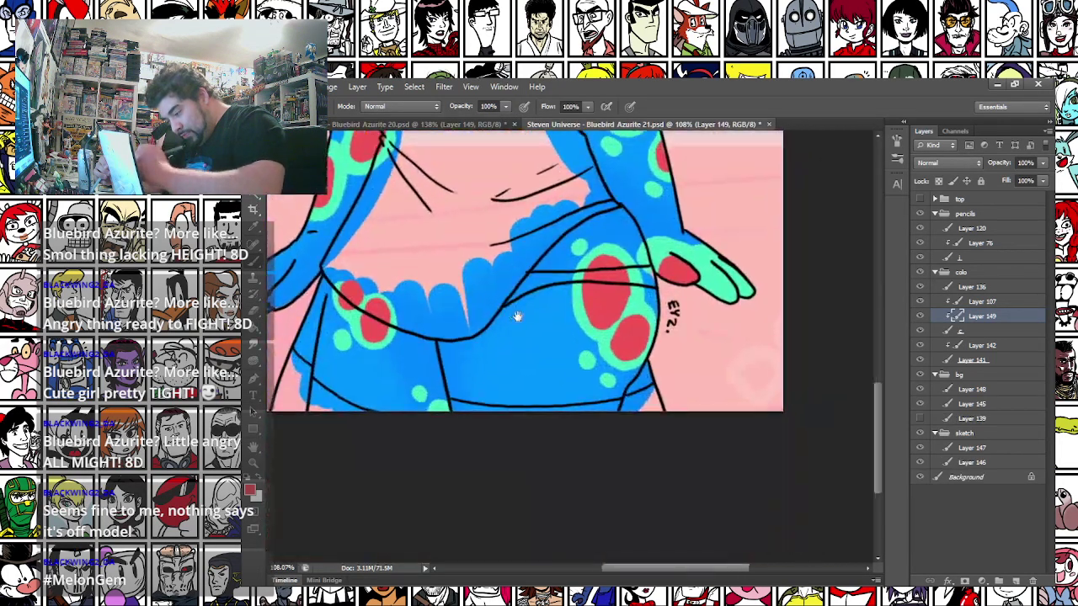
{"action": "left_click", "coordinate": [457, 126]}
{"action": "left_click_drag", "start_coordinate": [394, 403], "coordinate": [437, 292]}
{"action": "left_click_drag", "start_coordinate": [389, 530], "coordinate": [519, 355]}
{"action": "mouse_move", "coordinate": [448, 295]}
{"action": "left_mouse_down"}
{"action": "mouse_move", "coordinate": [505, 403]}
{"action": "mouse_move", "coordinate": [510, 337]}
{"action": "left_mouse_up"}
{"action": "left_click", "coordinate": [505, 380]}
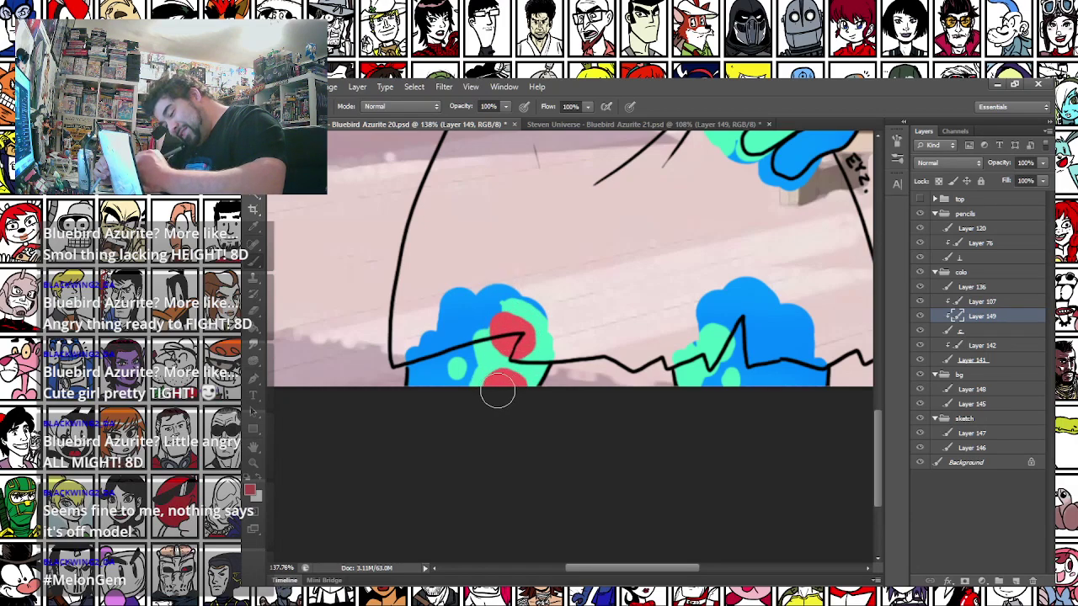
Paint a red spot on the outer edge of the mint green patch on the other leg
{"action": "left_click_drag", "start_coordinate": [554, 333], "coordinate": [411, 312]}
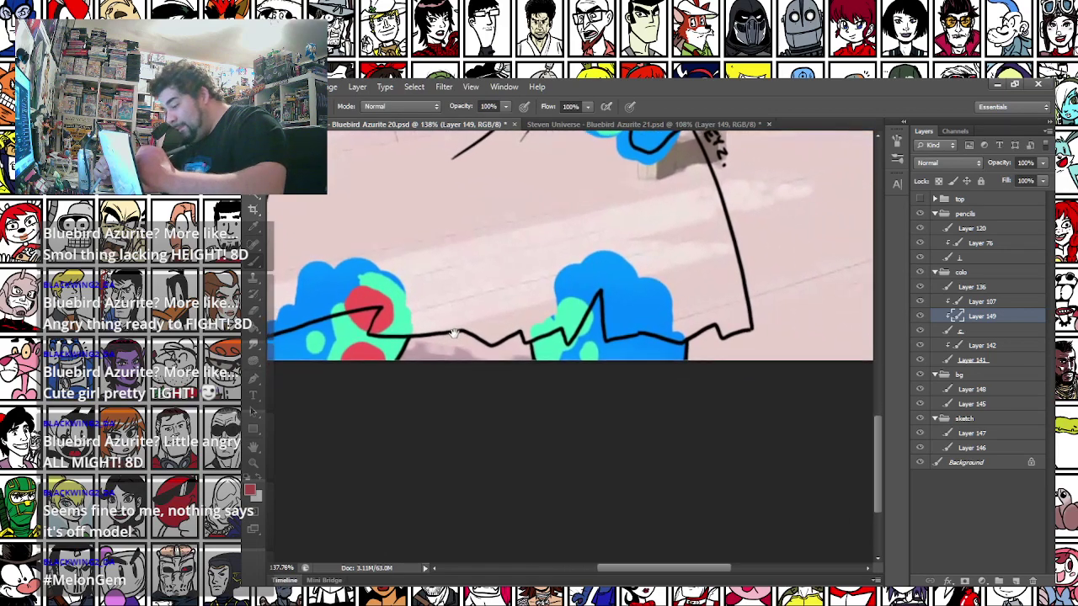
{"action": "left_click_drag", "start_coordinate": [538, 342], "coordinate": [540, 339]}
{"action": "left_click_drag", "start_coordinate": [455, 251], "coordinate": [457, 254]}
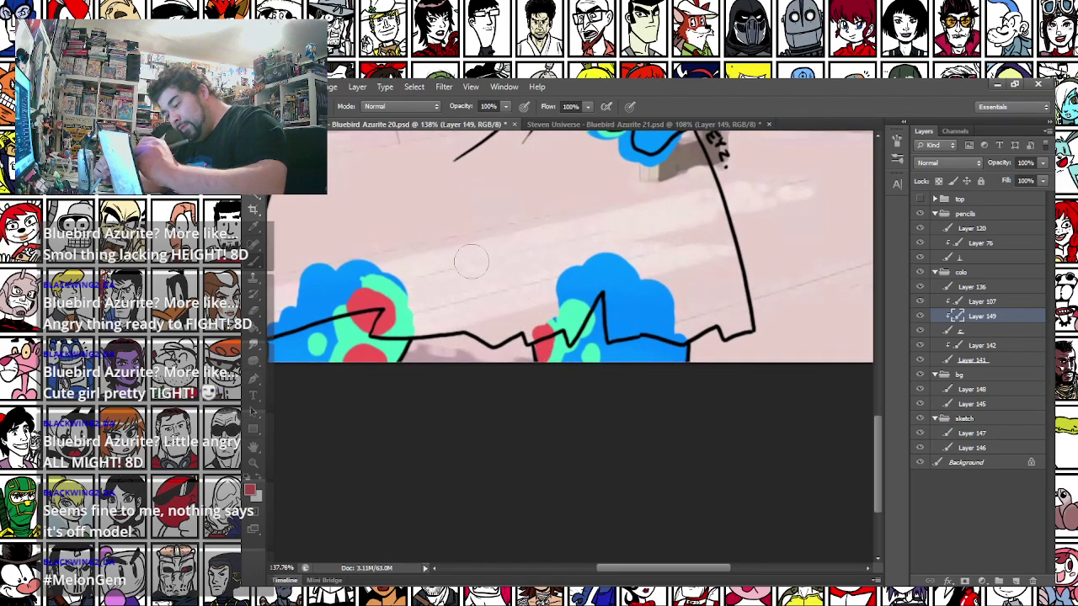
Compare with the Bluebird Azurite 21 illustration, and add a mint green patch with a red center to the chest in illustration 20
{"action": "left_click_drag", "start_coordinate": [343, 300], "coordinate": [484, 560]}
{"action": "left_click_drag", "start_coordinate": [460, 286], "coordinate": [389, 586]}
{"action": "left_click_drag", "start_coordinate": [420, 387], "coordinate": [391, 371]}
{"action": "left_click", "coordinate": [606, 124]}
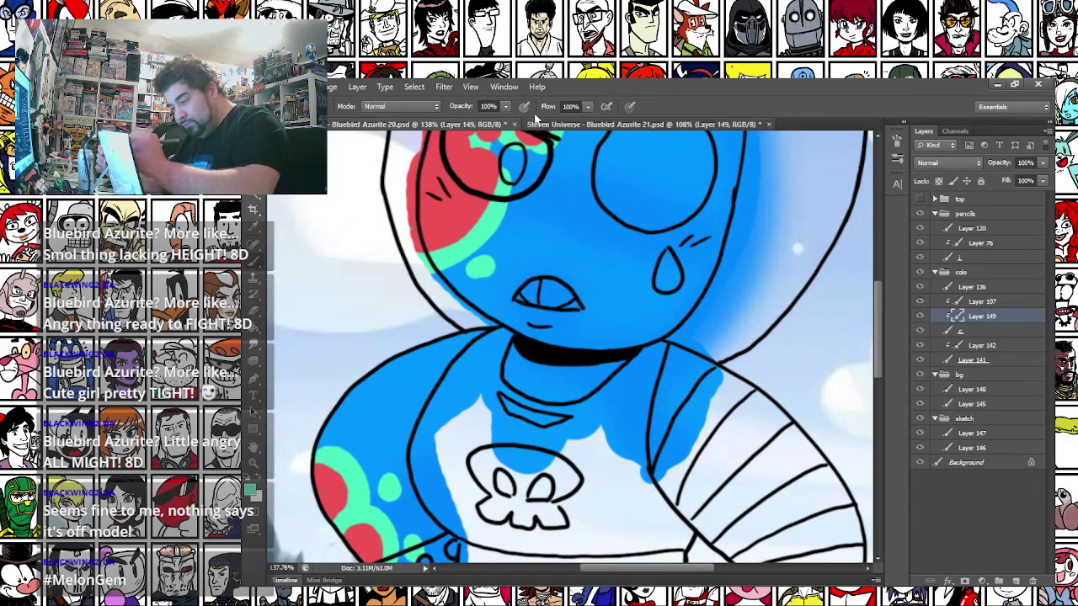
{"action": "left_click_drag", "start_coordinate": [390, 208], "coordinate": [514, 539]}
{"action": "left_click_drag", "start_coordinate": [414, 284], "coordinate": [366, 249]}
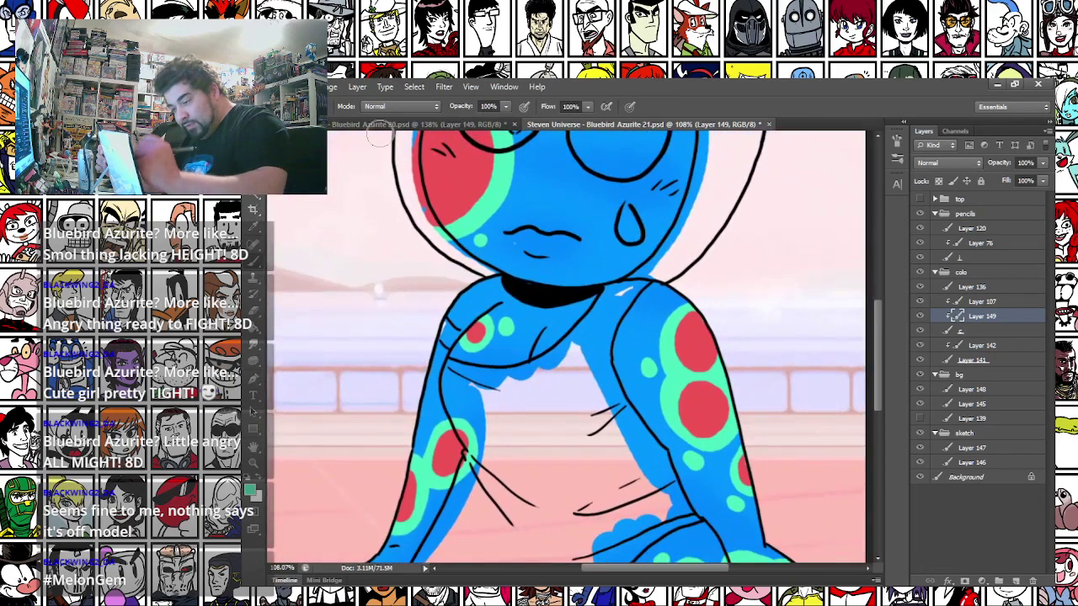
{"action": "left_click", "coordinate": [382, 124]}
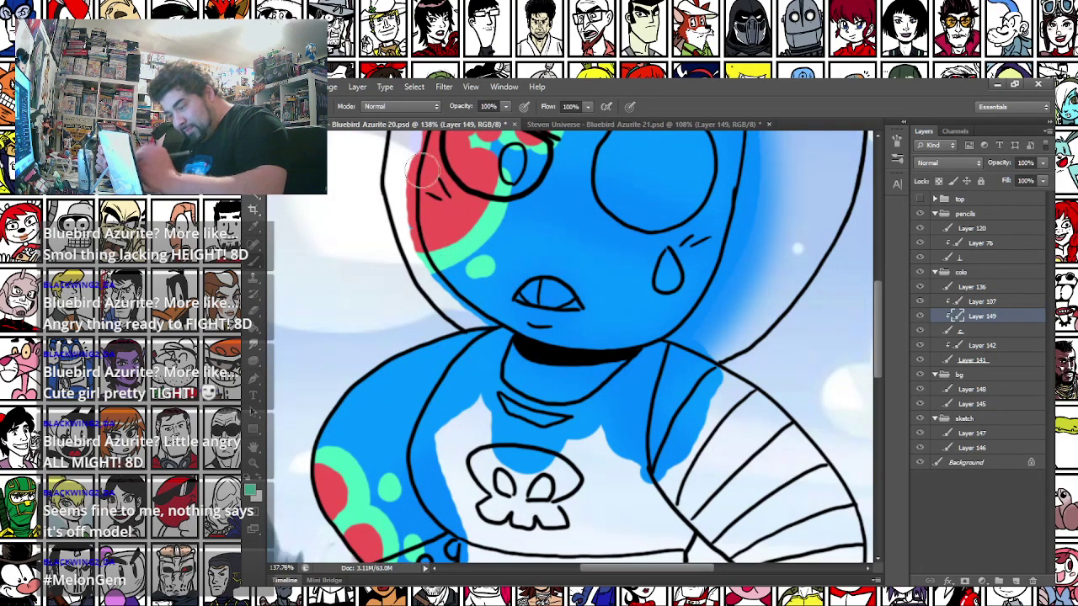
{"action": "left_click", "coordinate": [590, 124]}
{"action": "left_click", "coordinate": [426, 128]}
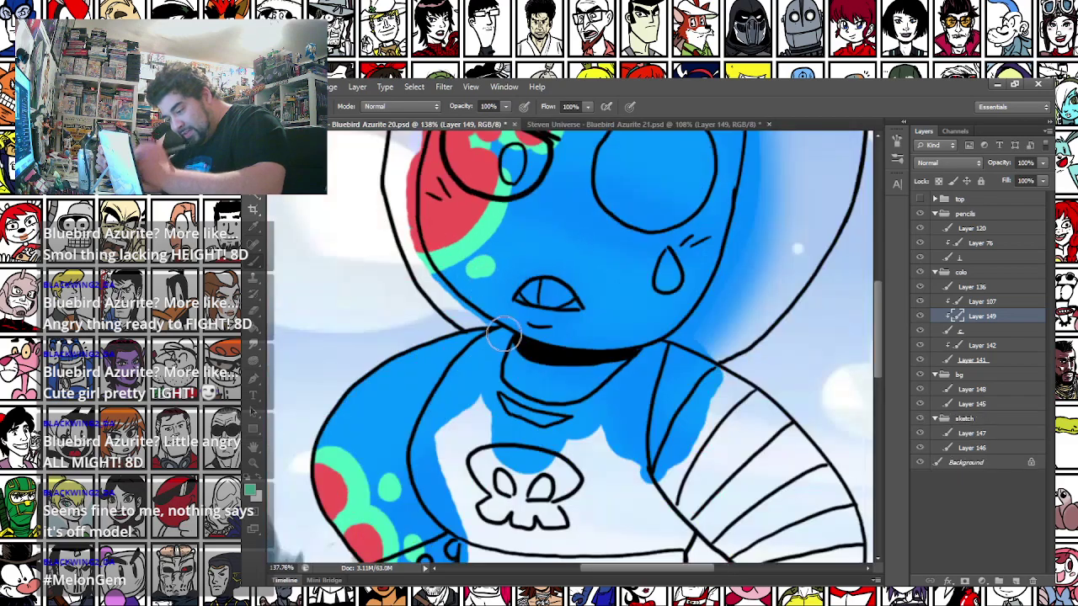
{"action": "left_click_drag", "start_coordinate": [496, 390], "coordinate": [495, 389]}
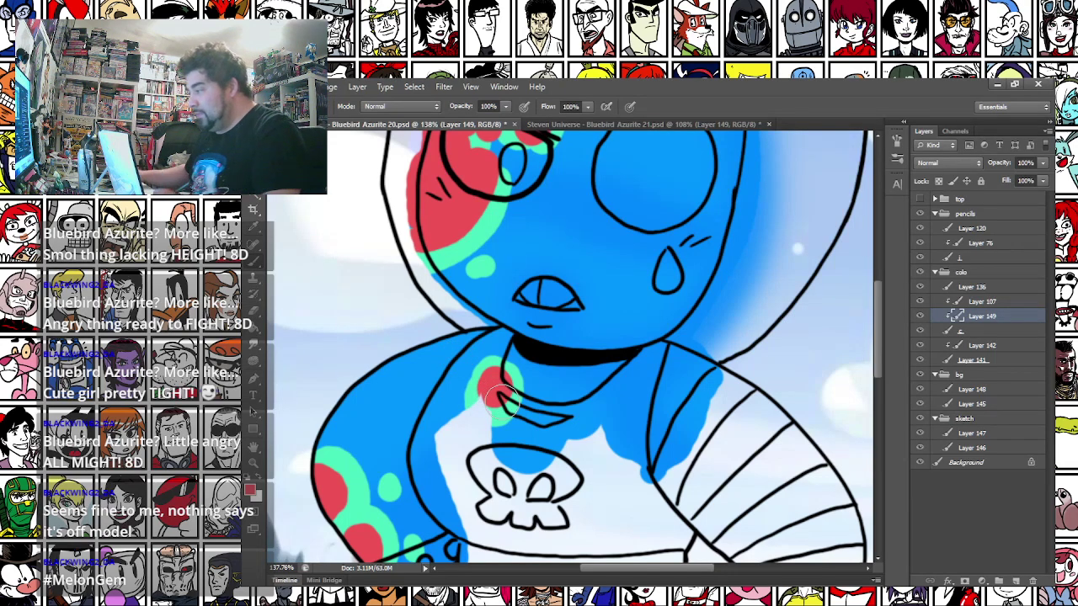
Merge the skin patch layer, Layer 149, down into the flat color layer beneath it
{"action": "scroll", "coordinate": [501, 399], "scroll_direction": "down", "scroll_amount": 6}
{"action": "scroll", "coordinate": [573, 306], "scroll_direction": "down", "scroll_amount": 1}
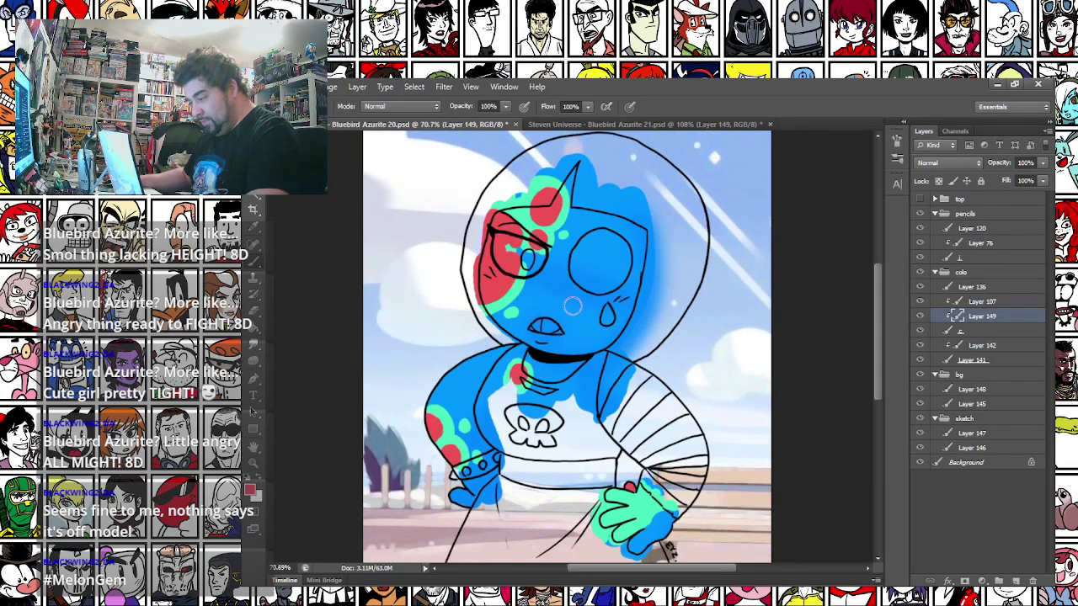
{"action": "key", "text": "ctrl+e"}
Paint light gray shading across the upper part of the half-lidded eye and in the corners of the mouth
{"action": "scroll", "coordinate": [581, 269], "scroll_direction": "up", "scroll_amount": 5}
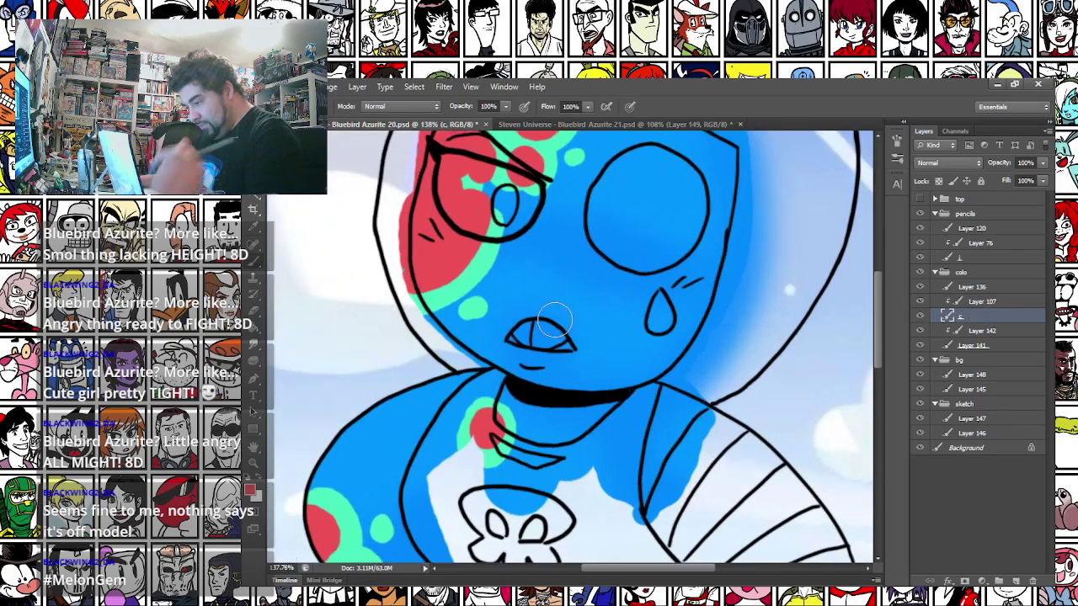
{"action": "left_click_drag", "start_coordinate": [394, 363], "coordinate": [385, 354]}
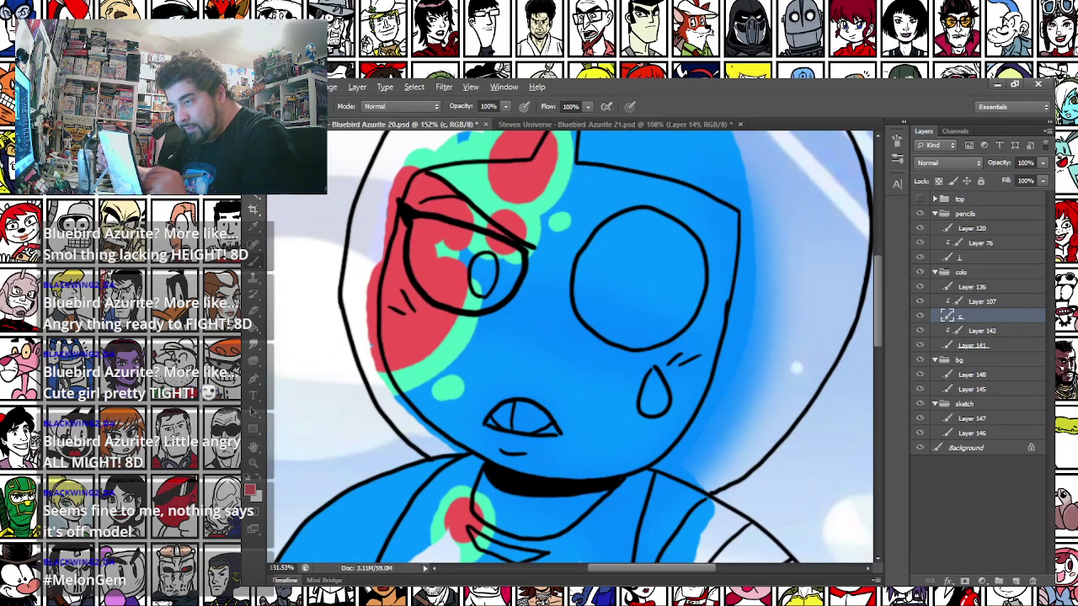
{"action": "mouse_move", "coordinate": [419, 227]}
{"action": "left_mouse_down"}
{"action": "mouse_move", "coordinate": [438, 252]}
{"action": "mouse_move", "coordinate": [505, 267]}
{"action": "mouse_move", "coordinate": [433, 222]}
{"action": "left_mouse_up"}
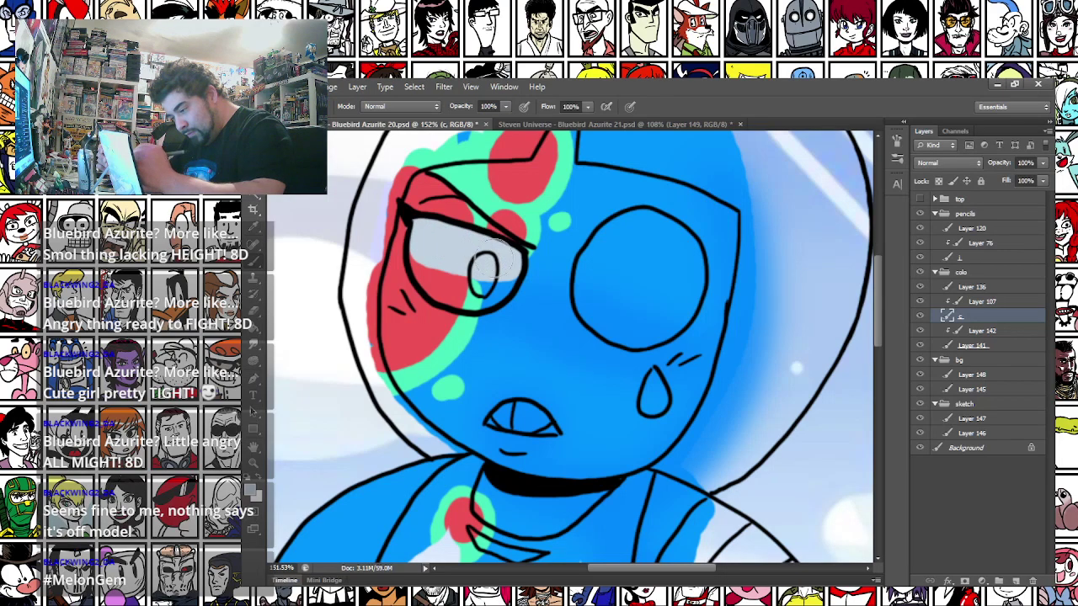
{"action": "right_click", "coordinate": [531, 329]}
{"action": "left_click", "coordinate": [608, 501]}
{"action": "left_click", "coordinate": [491, 419]}
{"action": "left_click_drag", "start_coordinate": [491, 420], "coordinate": [534, 410]}
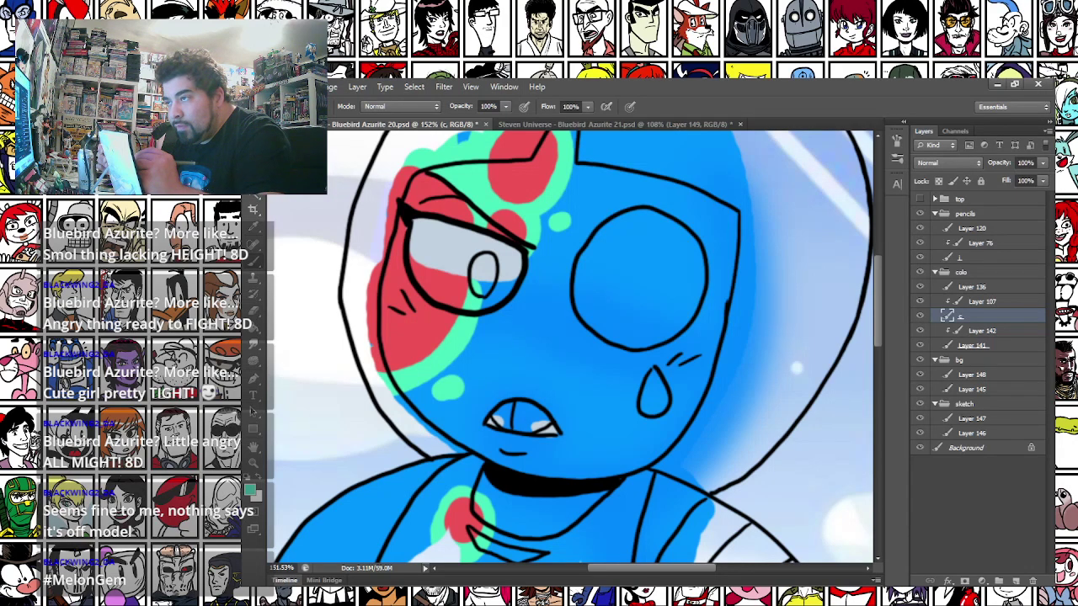
Color the teardrop mark on the cheek mint green in its lower part and red at its tip
{"action": "left_click_drag", "start_coordinate": [646, 404], "coordinate": [661, 400]}
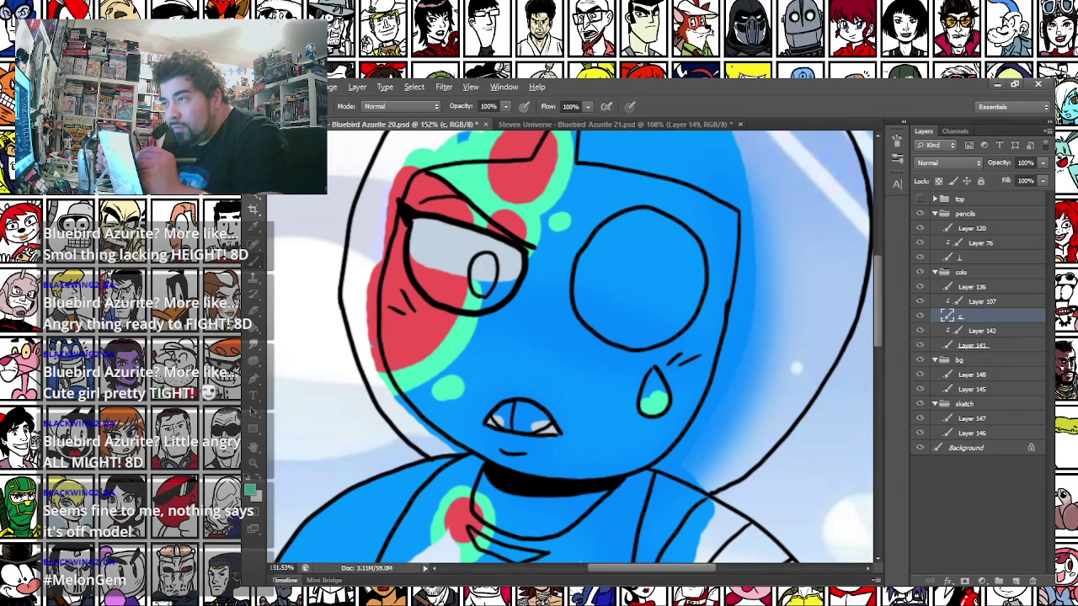
{"action": "mouse_move", "coordinate": [644, 408]}
{"action": "left_mouse_down"}
{"action": "mouse_move", "coordinate": [661, 408]}
{"action": "mouse_move", "coordinate": [645, 400]}
{"action": "mouse_move", "coordinate": [662, 395]}
{"action": "left_mouse_up"}
{"action": "left_click", "coordinate": [646, 400], "text": "alt"}
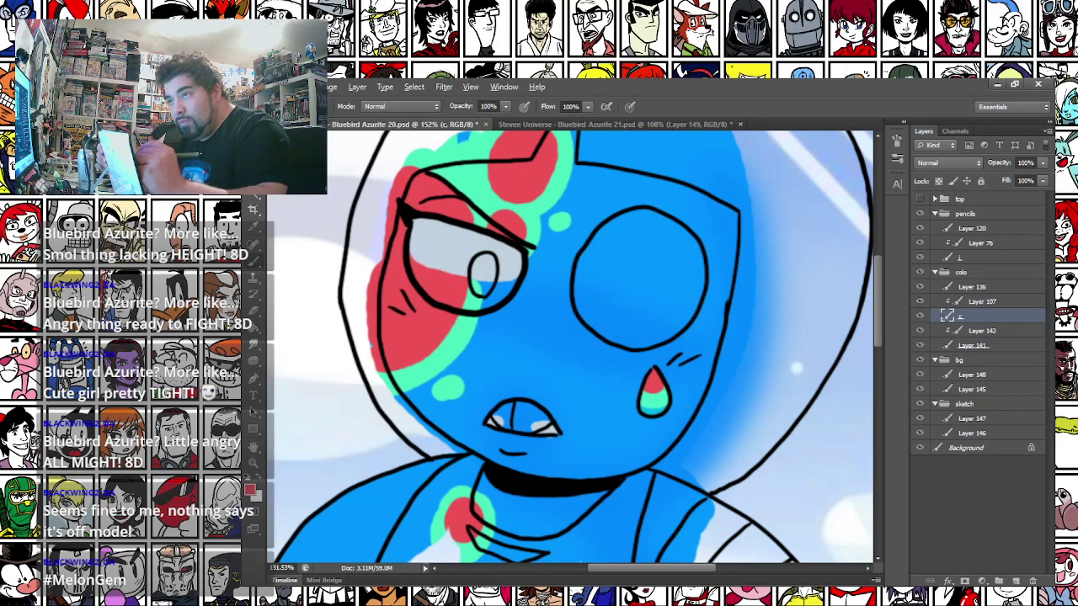
Fill the rest of the eye and the teeth with white, and give the eye a dark blue pupil with a white highlight
{"action": "left_click_drag", "start_coordinate": [417, 248], "coordinate": [507, 281]}
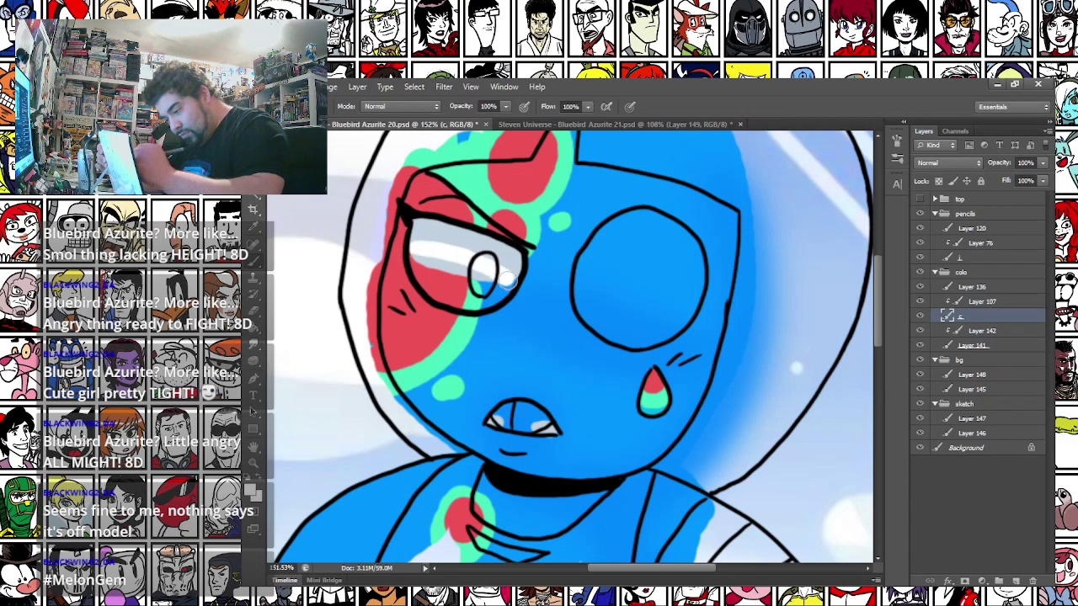
{"action": "mouse_move", "coordinate": [412, 257]}
{"action": "left_mouse_down"}
{"action": "mouse_move", "coordinate": [460, 305]}
{"action": "mouse_move", "coordinate": [509, 284]}
{"action": "mouse_move", "coordinate": [472, 292]}
{"action": "mouse_move", "coordinate": [434, 278]}
{"action": "left_mouse_up"}
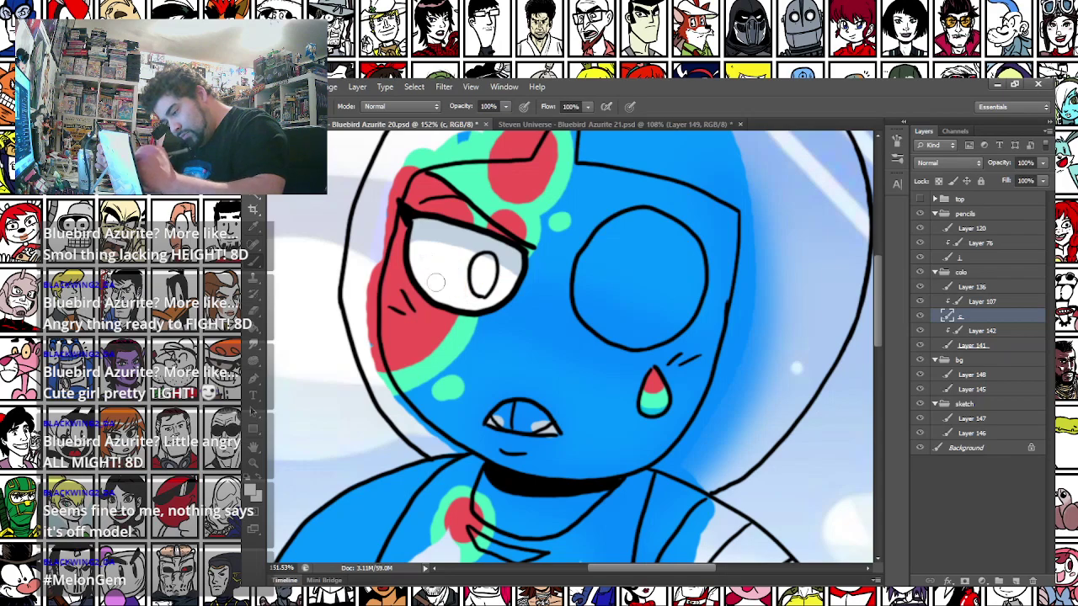
{"action": "mouse_move", "coordinate": [497, 427]}
{"action": "left_mouse_down"}
{"action": "mouse_move", "coordinate": [506, 417]}
{"action": "mouse_move", "coordinate": [543, 421]}
{"action": "mouse_move", "coordinate": [510, 413]}
{"action": "left_mouse_up"}
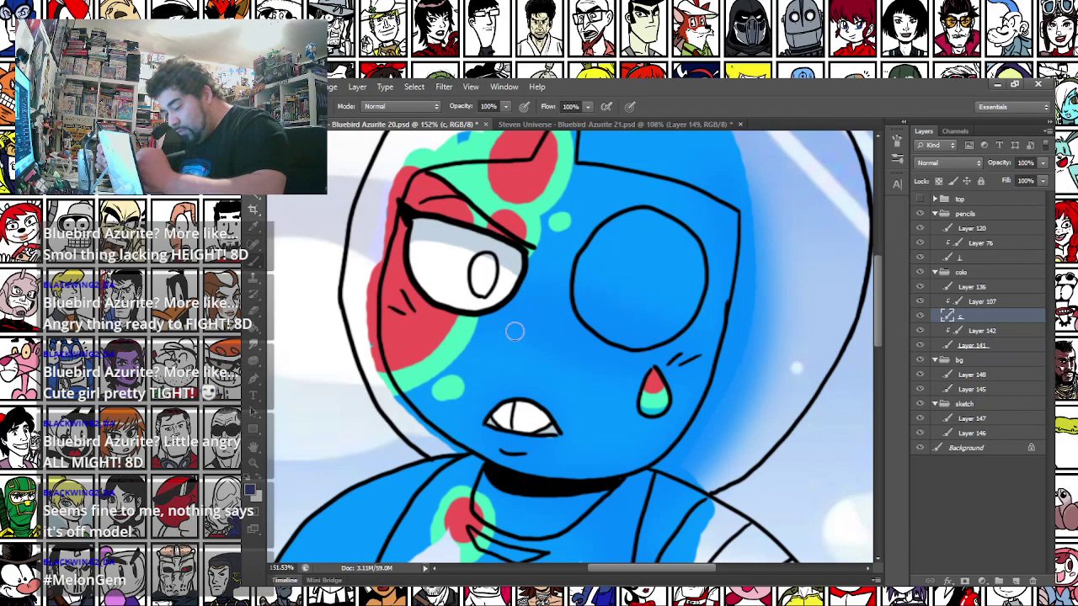
{"action": "left_click_drag", "start_coordinate": [477, 289], "coordinate": [488, 274]}
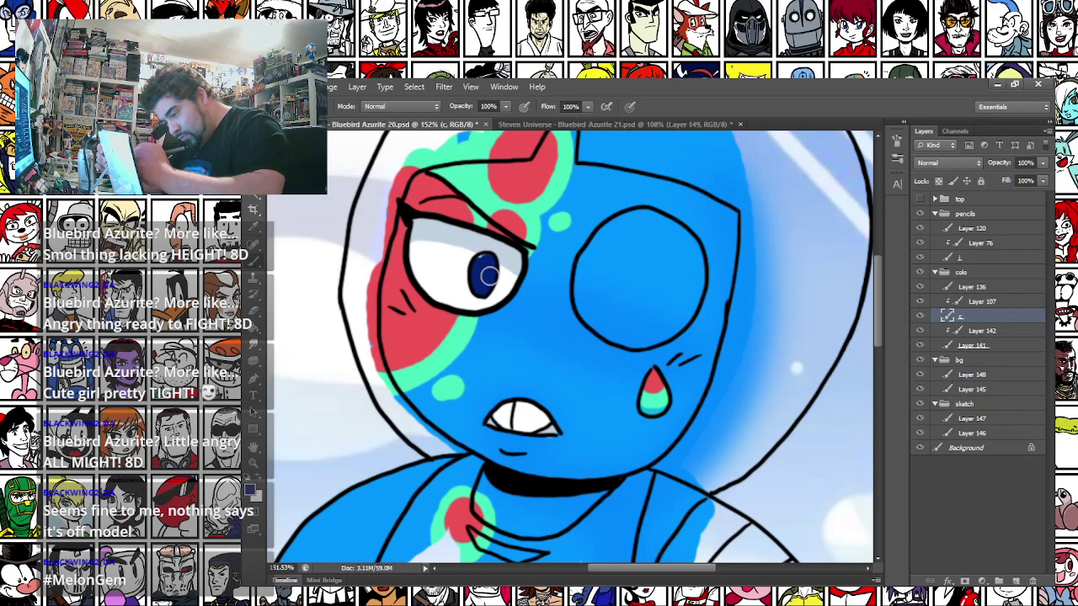
{"action": "left_click", "coordinate": [451, 261], "text": "alt"}
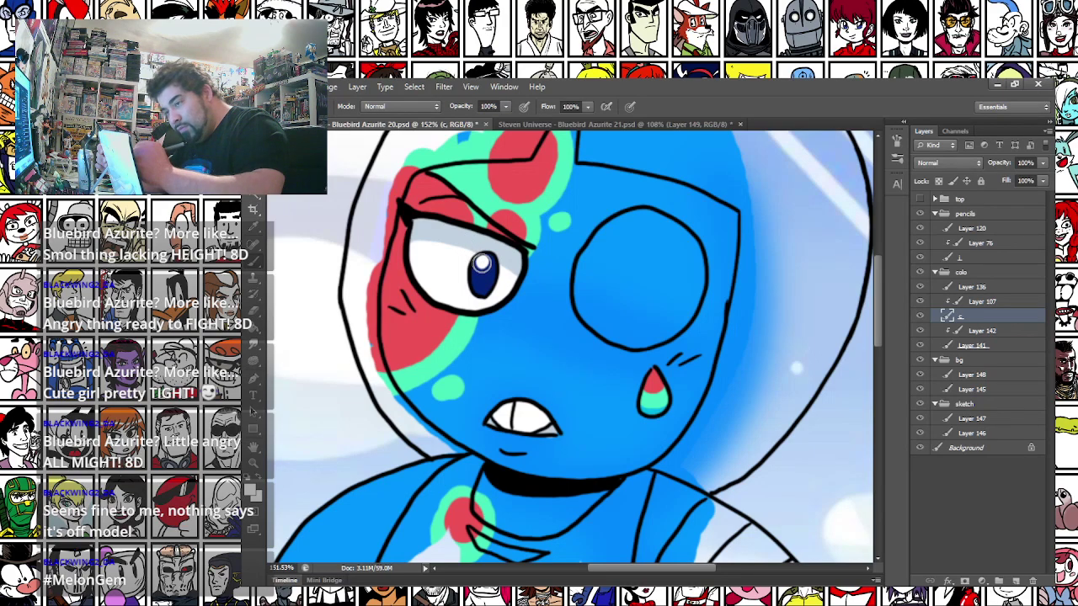
Paint the studs and the spike on the wristband white
{"action": "left_click_drag", "start_coordinate": [438, 244], "coordinate": [441, 130]}
{"action": "mouse_move", "coordinate": [406, 281]}
{"action": "left_mouse_down"}
{"action": "mouse_move", "coordinate": [416, 344]}
{"action": "mouse_move", "coordinate": [384, 368]}
{"action": "left_mouse_up"}
{"action": "left_click_drag", "start_coordinate": [434, 455], "coordinate": [405, 354]}
{"action": "left_click_drag", "start_coordinate": [371, 530], "coordinate": [427, 178]}
{"action": "mouse_move", "coordinate": [400, 357]}
{"action": "left_mouse_down"}
{"action": "mouse_move", "coordinate": [385, 209]}
{"action": "mouse_move", "coordinate": [404, 354]}
{"action": "left_mouse_up"}
{"action": "mouse_move", "coordinate": [371, 177]}
{"action": "left_mouse_down"}
{"action": "mouse_move", "coordinate": [432, 358]}
{"action": "mouse_move", "coordinate": [375, 503]}
{"action": "left_mouse_up"}
{"action": "left_click_drag", "start_coordinate": [415, 398], "coordinate": [471, 292]}
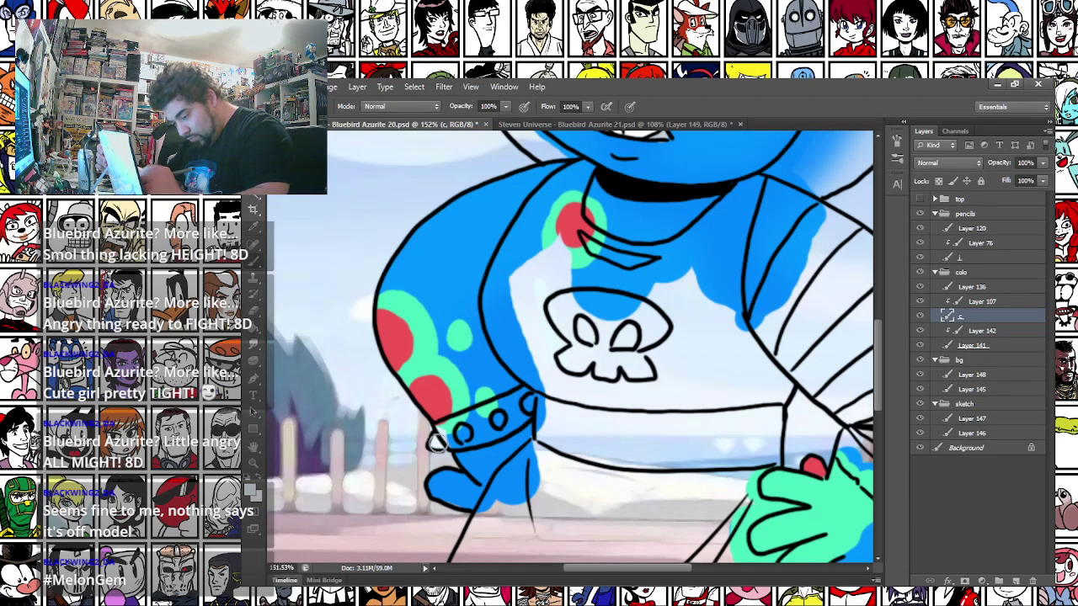
Paint the waistband below the skull in the darker blue 0074c5
{"action": "left_click_drag", "start_coordinate": [505, 365], "coordinate": [358, 350]}
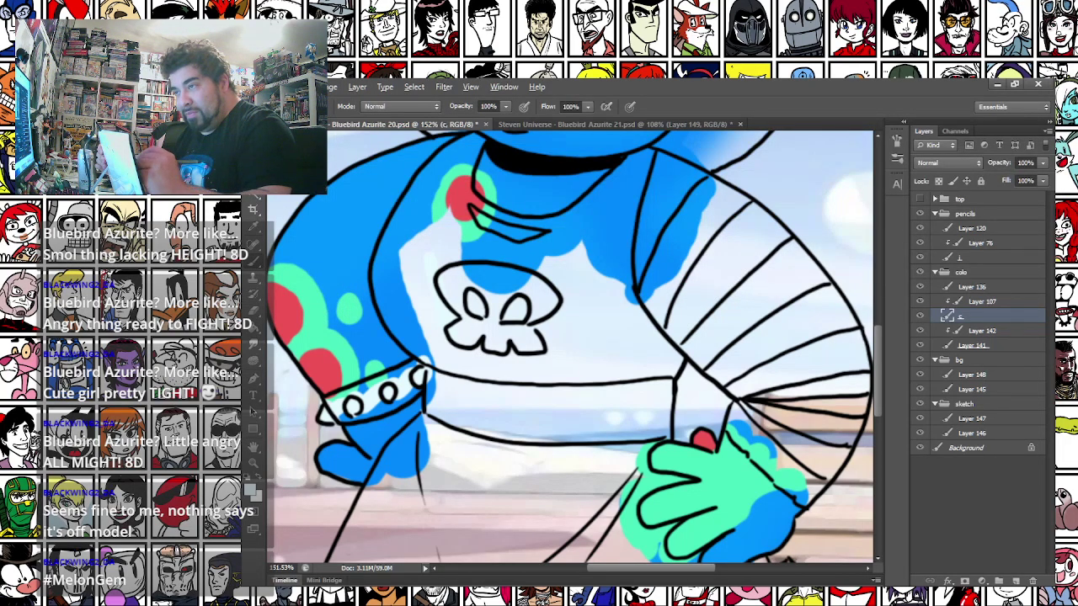
{"action": "mouse_move", "coordinate": [425, 407]}
{"action": "left_mouse_down"}
{"action": "mouse_move", "coordinate": [436, 371]}
{"action": "mouse_move", "coordinate": [438, 425]}
{"action": "mouse_move", "coordinate": [459, 395]}
{"action": "mouse_move", "coordinate": [459, 434]}
{"action": "left_mouse_up"}
{"action": "mouse_move", "coordinate": [667, 377]}
{"action": "left_mouse_down"}
{"action": "mouse_move", "coordinate": [665, 435]}
{"action": "mouse_move", "coordinate": [660, 375]}
{"action": "mouse_move", "coordinate": [647, 376]}
{"action": "mouse_move", "coordinate": [580, 465]}
{"action": "mouse_move", "coordinate": [560, 363]}
{"action": "mouse_move", "coordinate": [469, 451]}
{"action": "mouse_move", "coordinate": [457, 433]}
{"action": "mouse_move", "coordinate": [459, 374]}
{"action": "mouse_move", "coordinate": [431, 376]}
{"action": "left_mouse_up"}
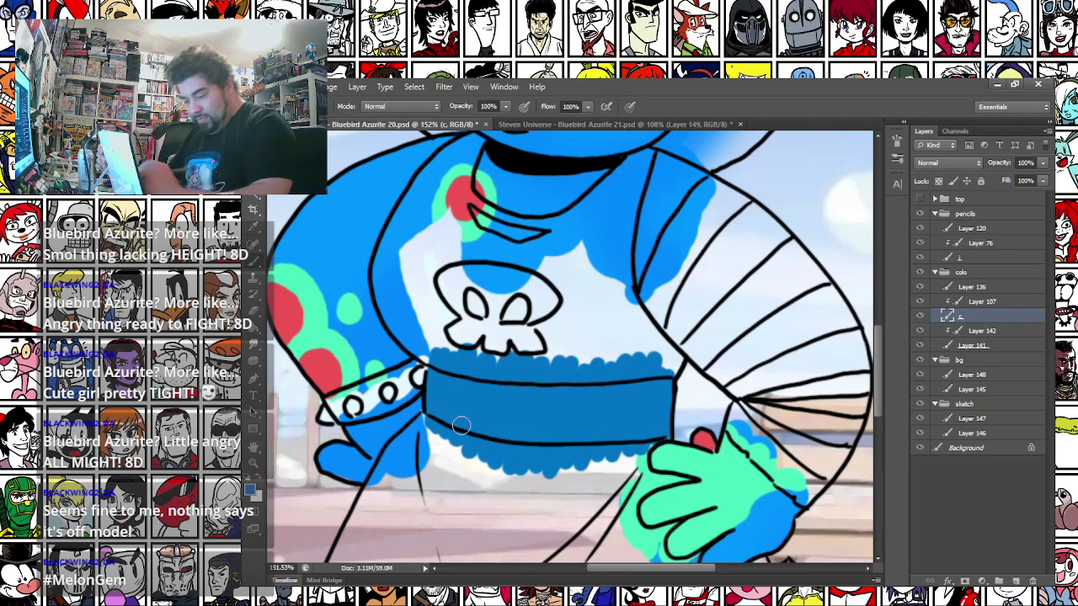
Mix a darker shade of the skin's mint green, enlarge the brush, and paint a large patch on the waistband near the mint green hand
{"action": "left_click", "coordinate": [250, 487]}
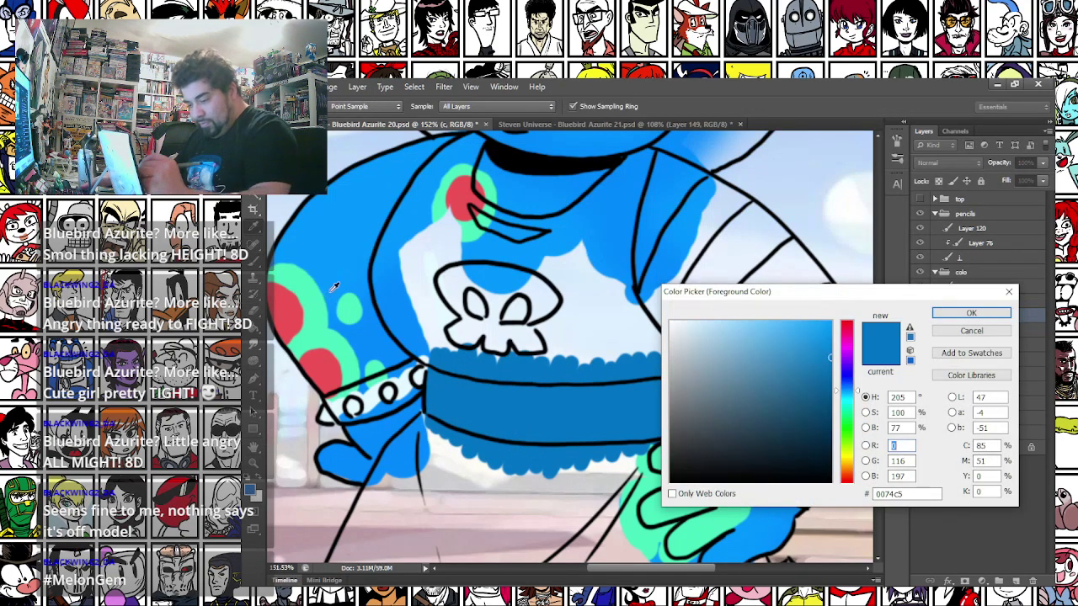
{"action": "left_click", "coordinate": [331, 286]}
{"action": "left_click", "coordinate": [322, 324]}
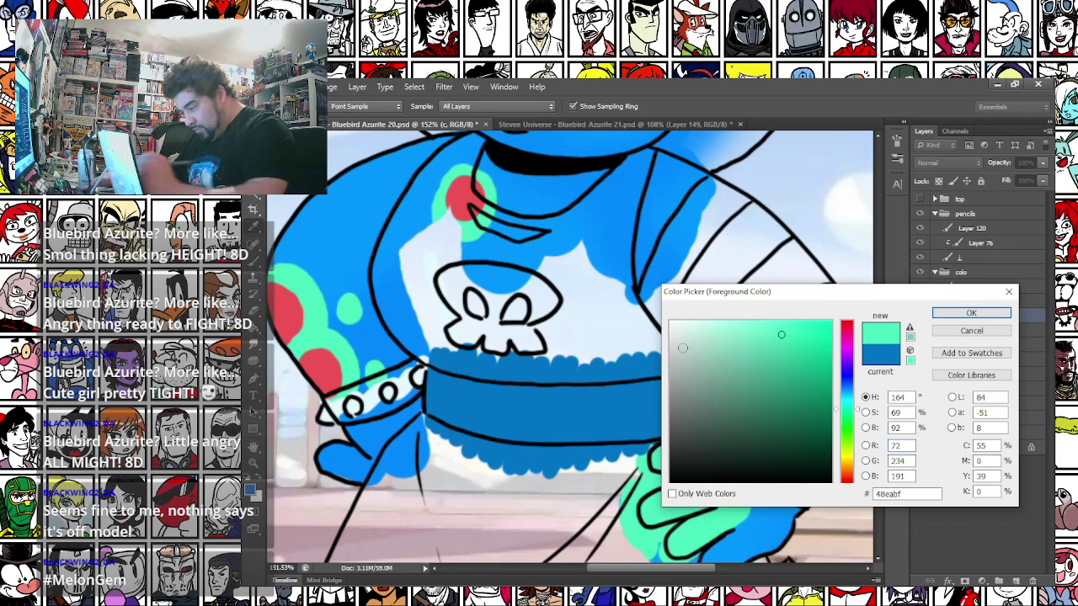
{"action": "left_click", "coordinate": [784, 376]}
{"action": "left_click", "coordinate": [971, 313]}
{"action": "right_click", "coordinate": [470, 357]}
{"action": "left_click_drag", "start_coordinate": [496, 391], "coordinate": [510, 391]}
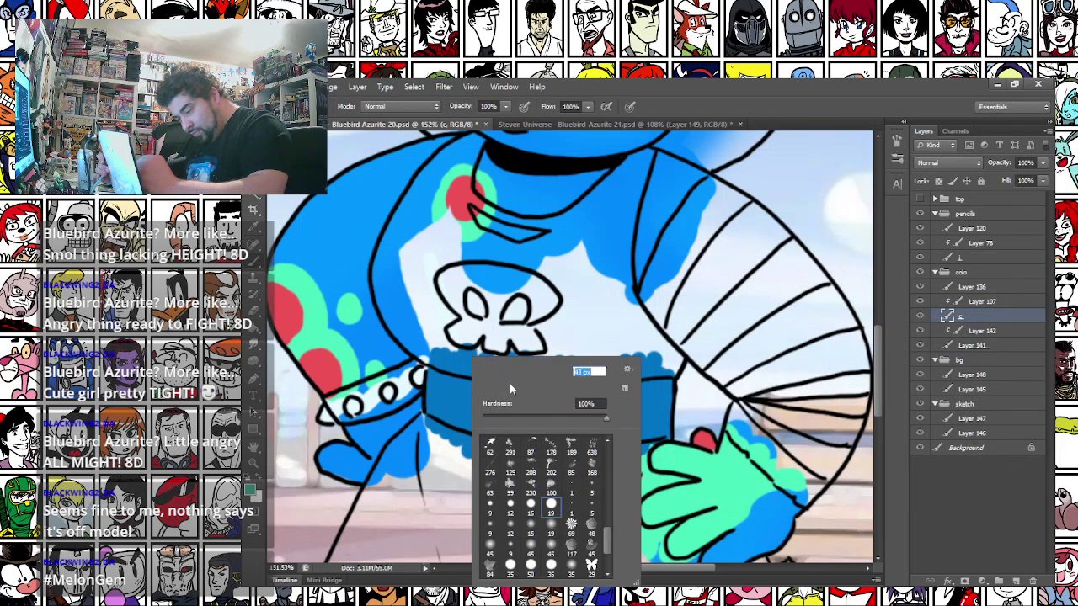
{"action": "left_click", "coordinate": [488, 328]}
{"action": "mouse_move", "coordinate": [596, 454]}
{"action": "left_mouse_down"}
{"action": "mouse_move", "coordinate": [619, 399]}
{"action": "mouse_move", "coordinate": [606, 363]}
{"action": "mouse_move", "coordinate": [582, 433]}
{"action": "mouse_move", "coordinate": [591, 430]}
{"action": "mouse_move", "coordinate": [581, 458]}
{"action": "mouse_move", "coordinate": [598, 431]}
{"action": "mouse_move", "coordinate": [598, 457]}
{"action": "left_mouse_up"}
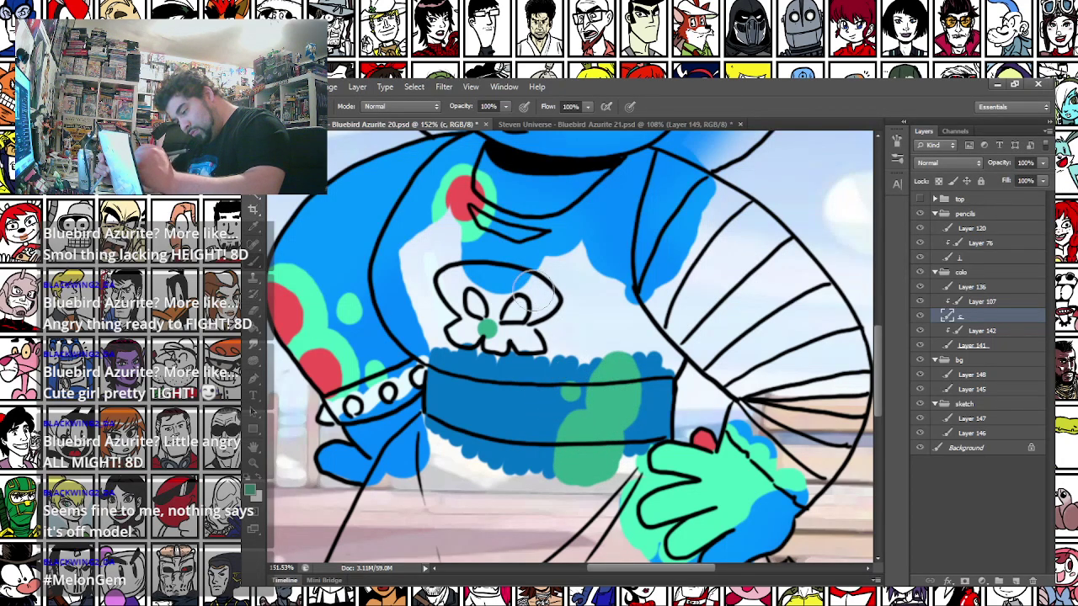
Paint a smaller dark mint patch with round spots at the waistband's opposite end, and add a spot beside the large patch
{"action": "left_click_drag", "start_coordinate": [447, 427], "coordinate": [444, 433]}
{"action": "left_click", "coordinate": [490, 424]}
{"action": "left_click", "coordinate": [470, 405]}
{"action": "key", "text": "ctrl+z"}
{"action": "left_click", "coordinate": [474, 407]}
{"action": "left_click", "coordinate": [654, 389]}
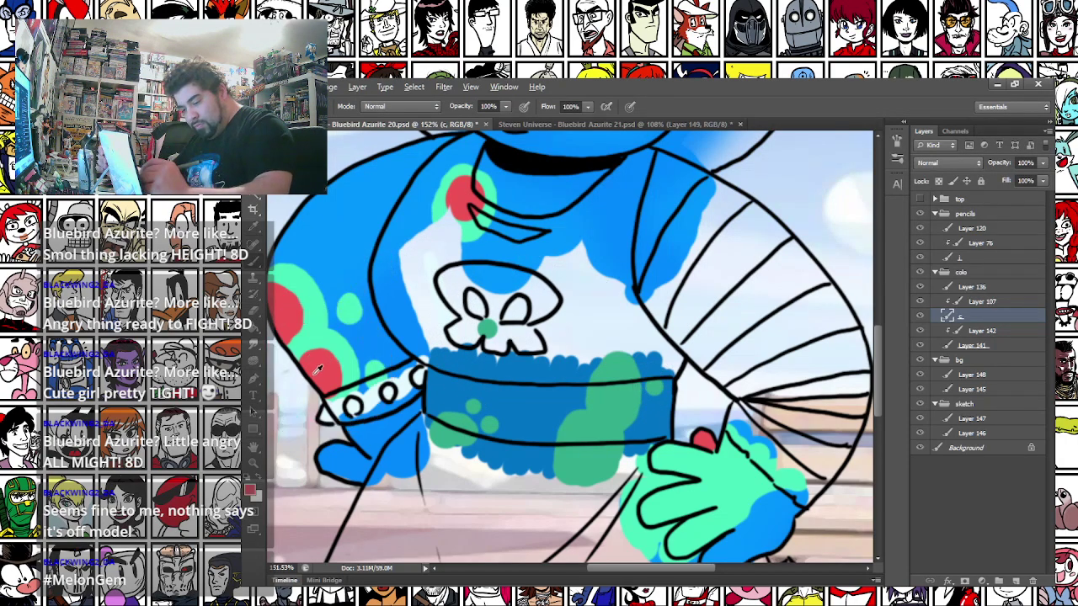
Mix the darker red a5383a and paint two round spots inside the waistband's large dark mint patch
{"action": "left_click", "coordinate": [251, 489]}
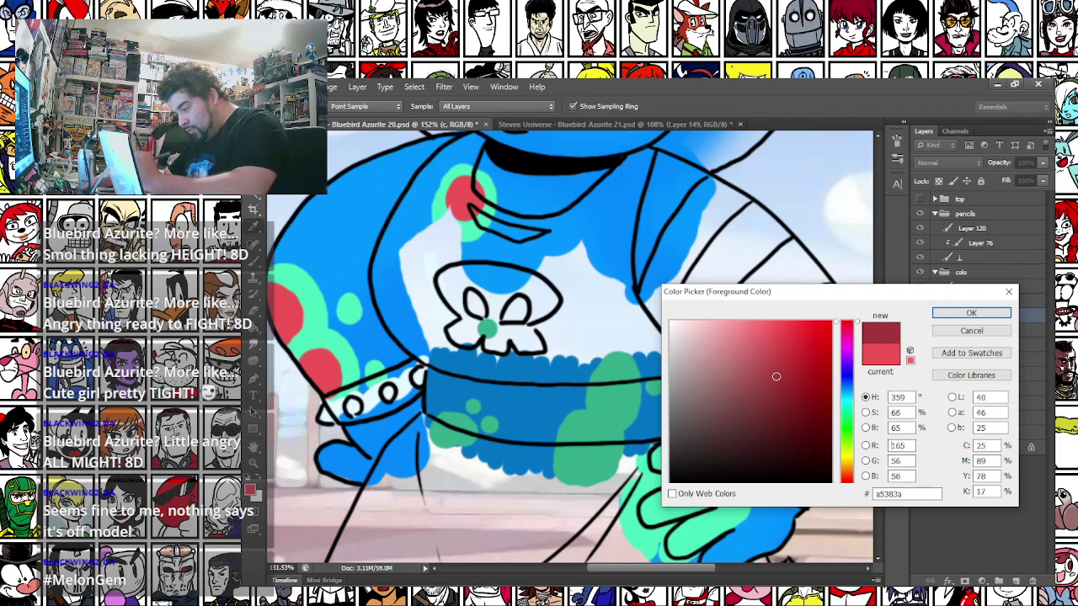
{"action": "key", "text": "Return"}
{"action": "left_click", "coordinate": [588, 446]}
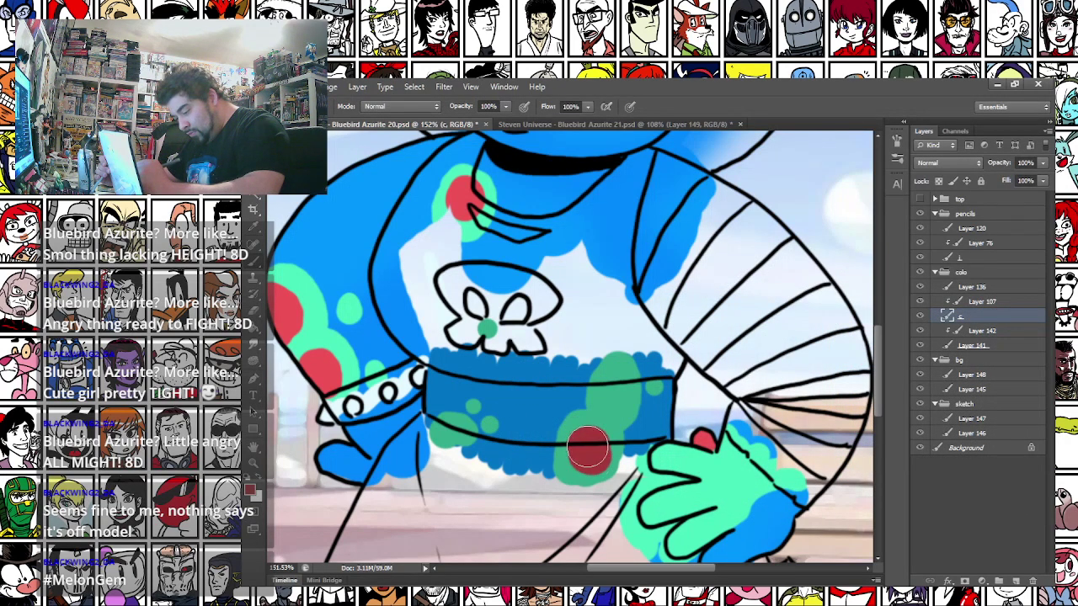
{"action": "left_click", "coordinate": [613, 393]}
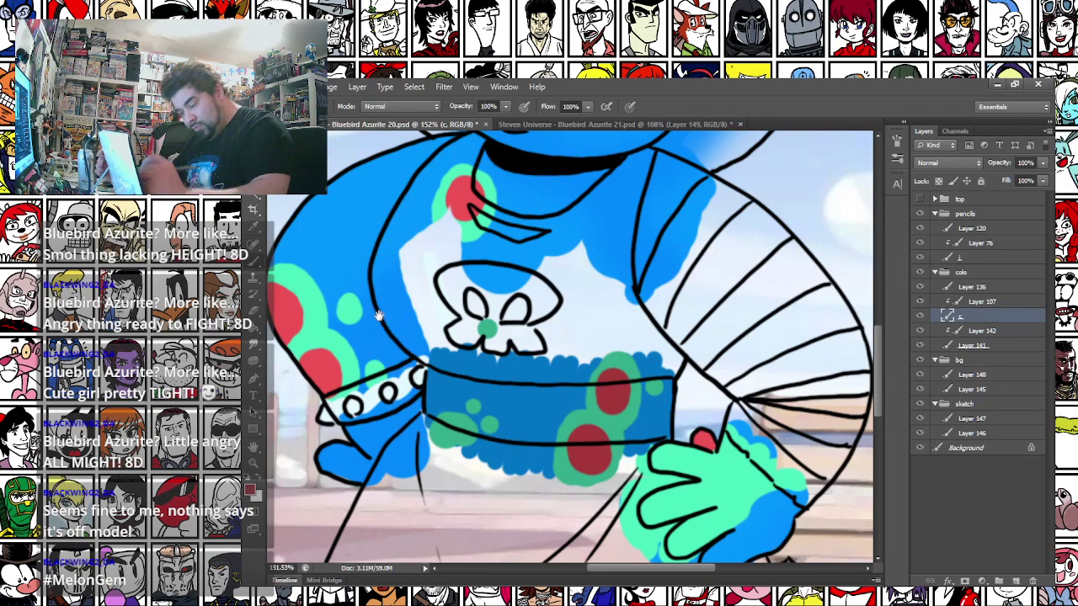
Copy the round faceted gem from its source image with the Elliptical Marquee and paste it into Bluebird Azurite 20.psd
{"action": "left_click_drag", "start_coordinate": [378, 318], "coordinate": [406, 444]}
{"action": "left_click_drag", "start_coordinate": [401, 277], "coordinate": [421, 440]}
{"action": "left_click_drag", "start_coordinate": [450, 315], "coordinate": [393, 368]}
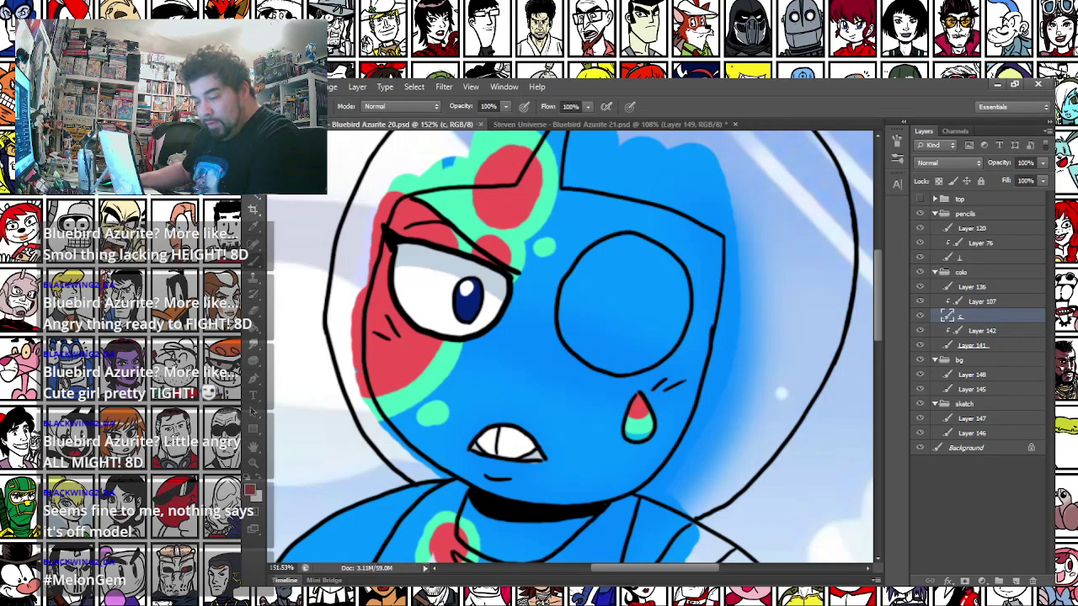
{"action": "left_click", "coordinate": [254, 159]}
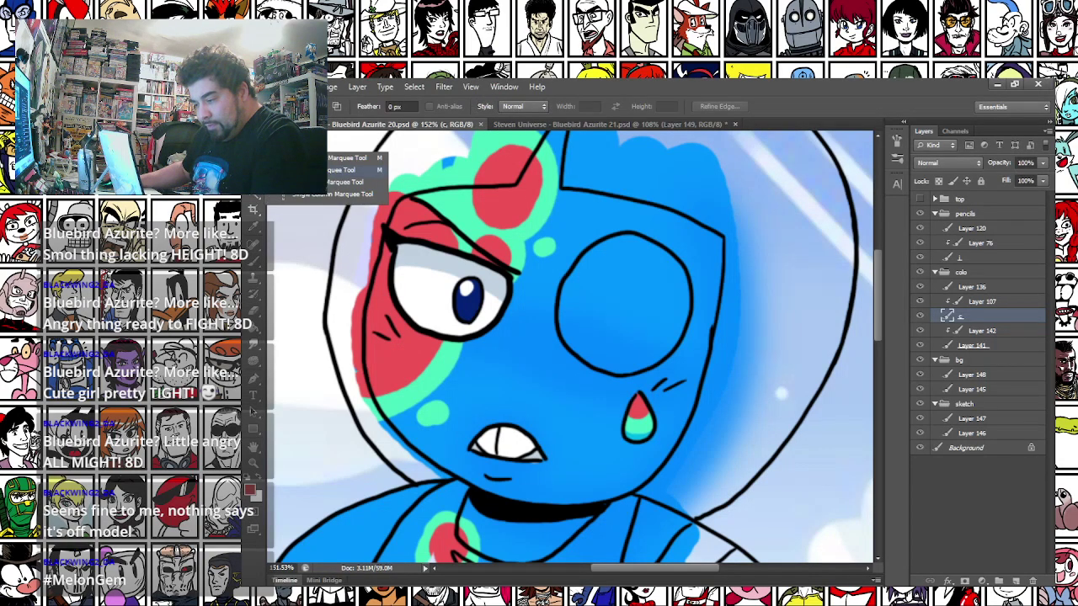
{"action": "left_click", "coordinate": [353, 169]}
{"action": "key", "text": "ctrl+alt+shift+s"}
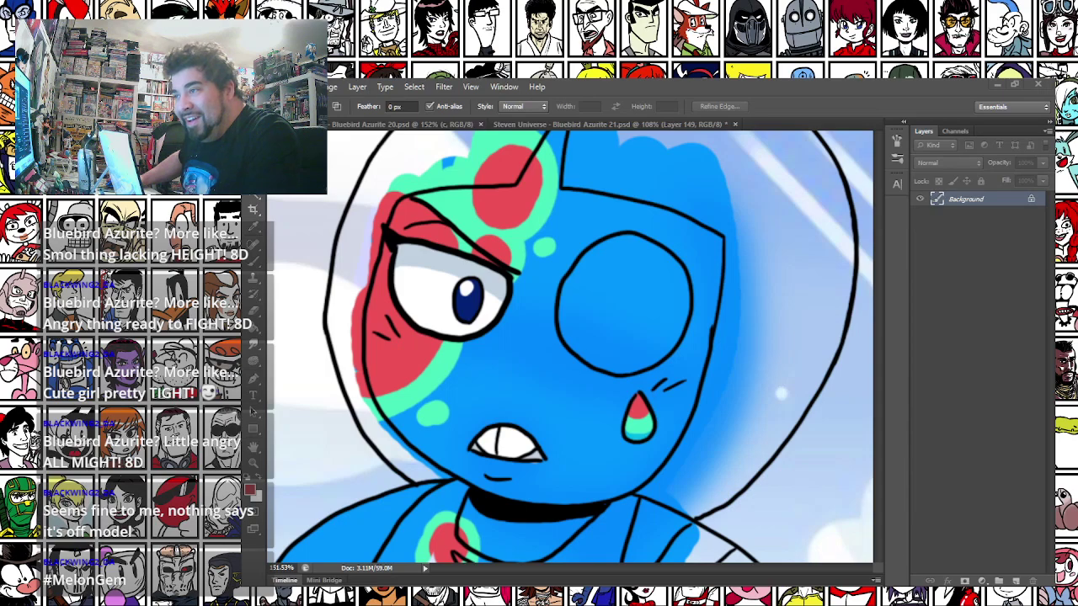
{"action": "key", "text": "ctrl+a"}
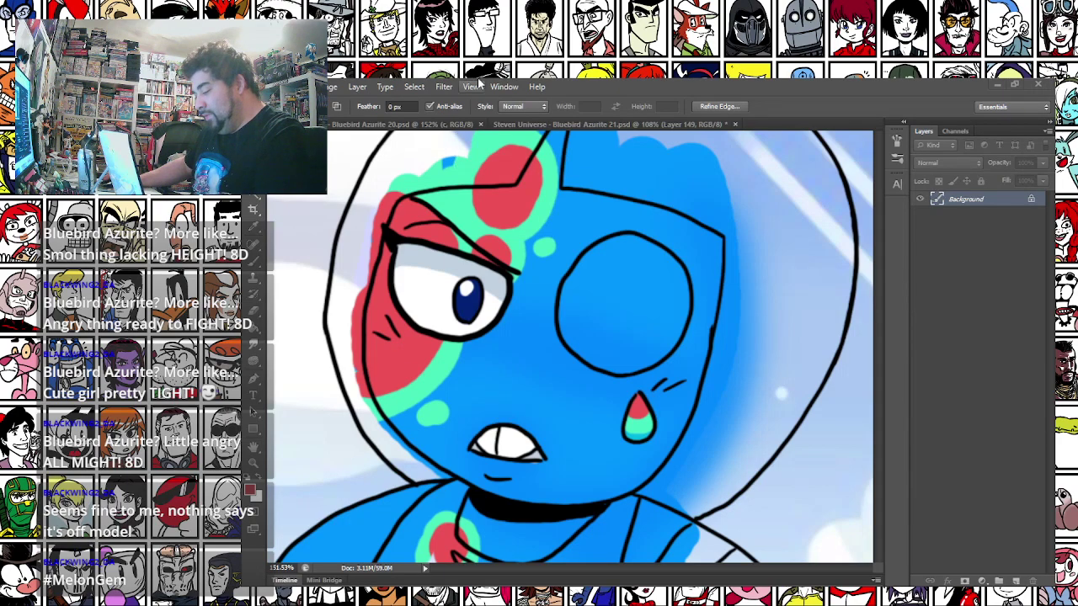
{"action": "left_click", "coordinate": [587, 124]}
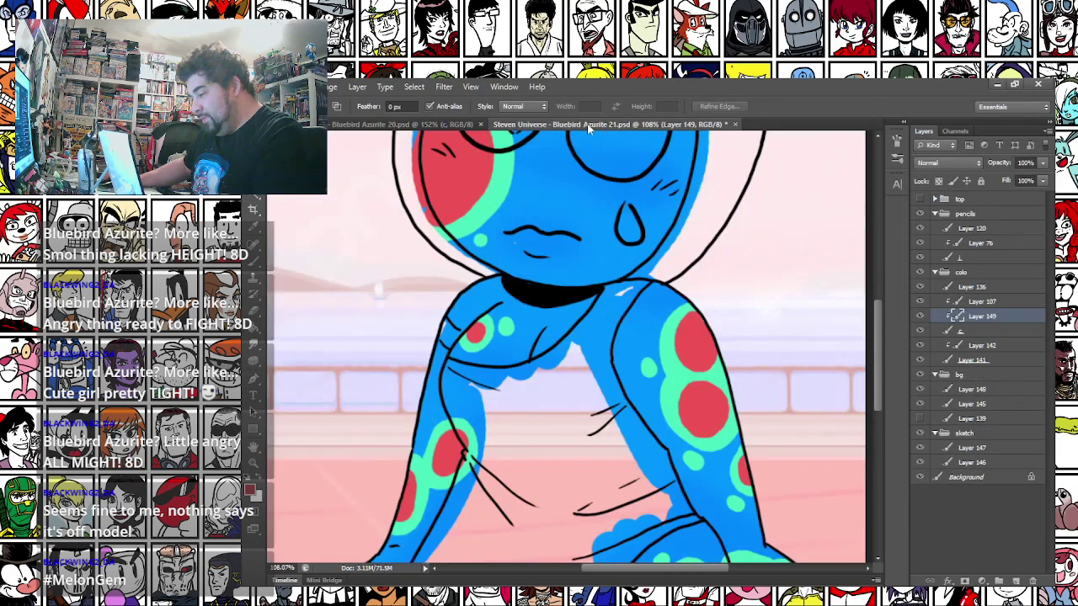
{"action": "left_click", "coordinate": [427, 124]}
{"action": "mouse_move", "coordinate": [581, 271]}
{"action": "left_mouse_down"}
{"action": "mouse_move", "coordinate": [619, 328]}
{"action": "mouse_move", "coordinate": [639, 329]}
{"action": "left_mouse_up"}
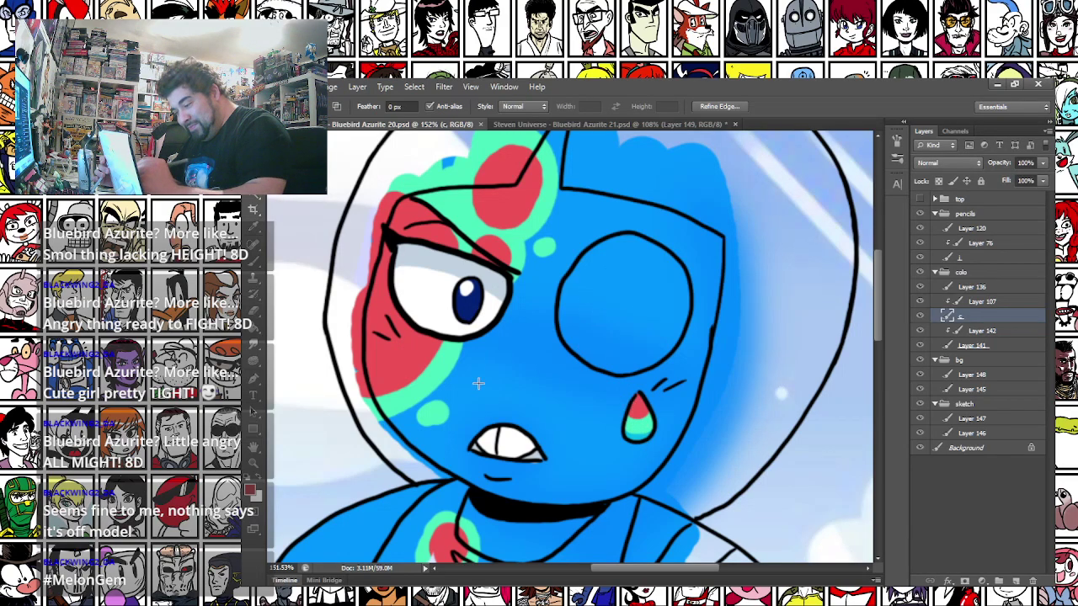
{"action": "key", "text": "ctrl+d"}
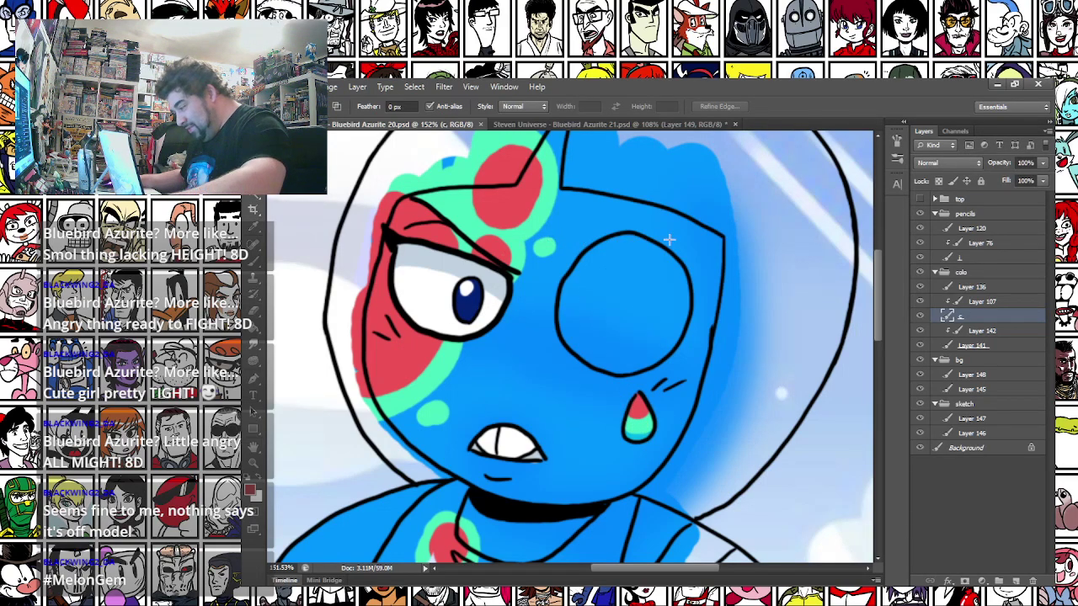
{"action": "key", "text": "ctrl+v"}
Free-transform the pasted gem to fit the round eye outline, scaling it to 111.11% width and 106.57% height
{"action": "right_click", "coordinate": [615, 320]}
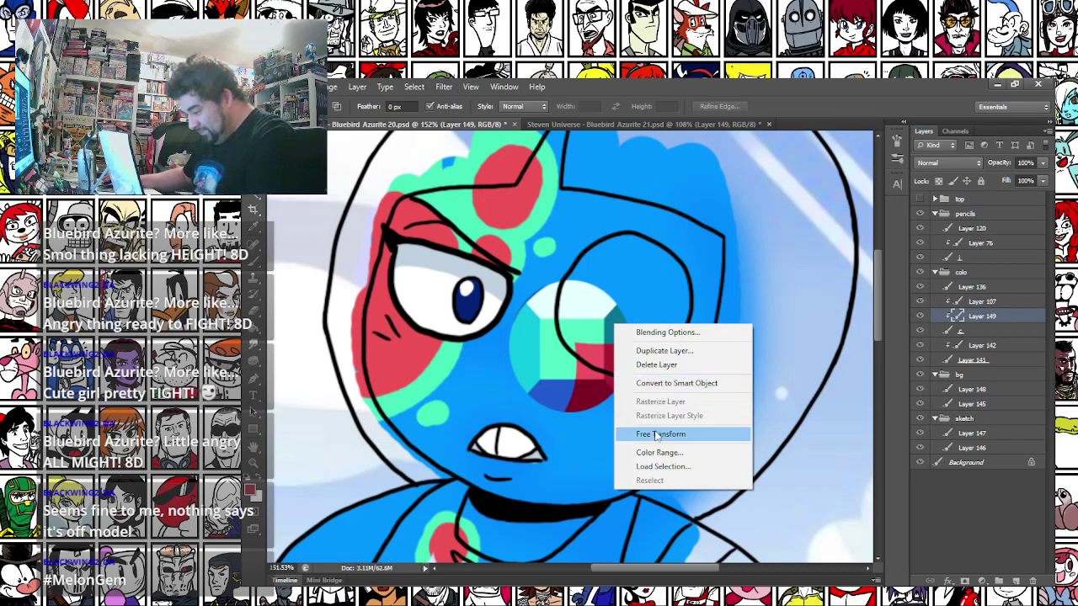
{"action": "left_click", "coordinate": [644, 435]}
{"action": "left_click_drag", "start_coordinate": [597, 309], "coordinate": [642, 278]}
{"action": "left_click_drag", "start_coordinate": [624, 366], "coordinate": [625, 375]}
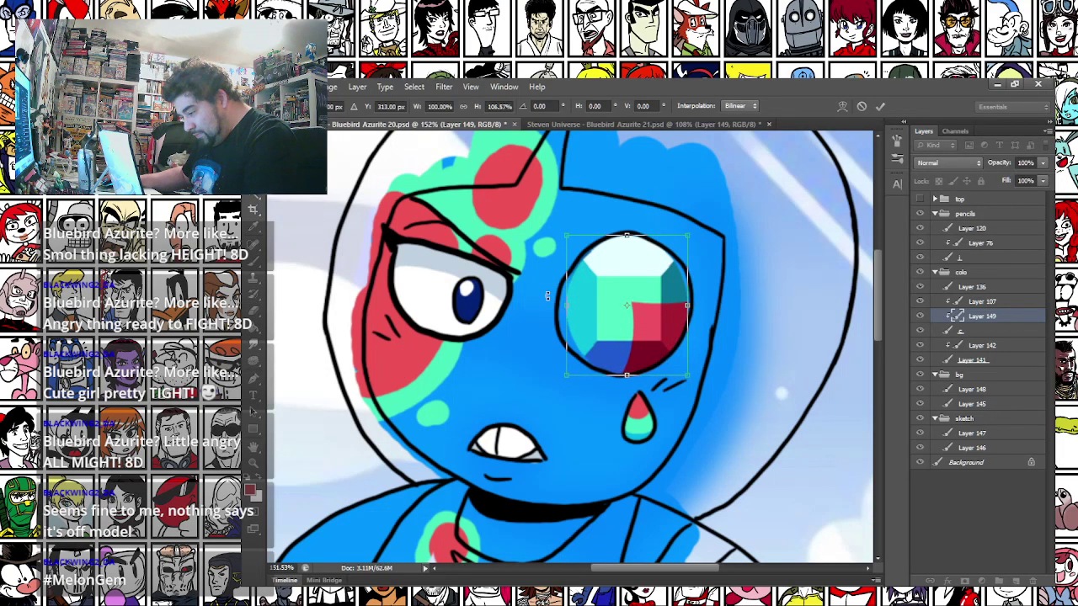
{"action": "left_click_drag", "start_coordinate": [563, 305], "coordinate": [557, 304]}
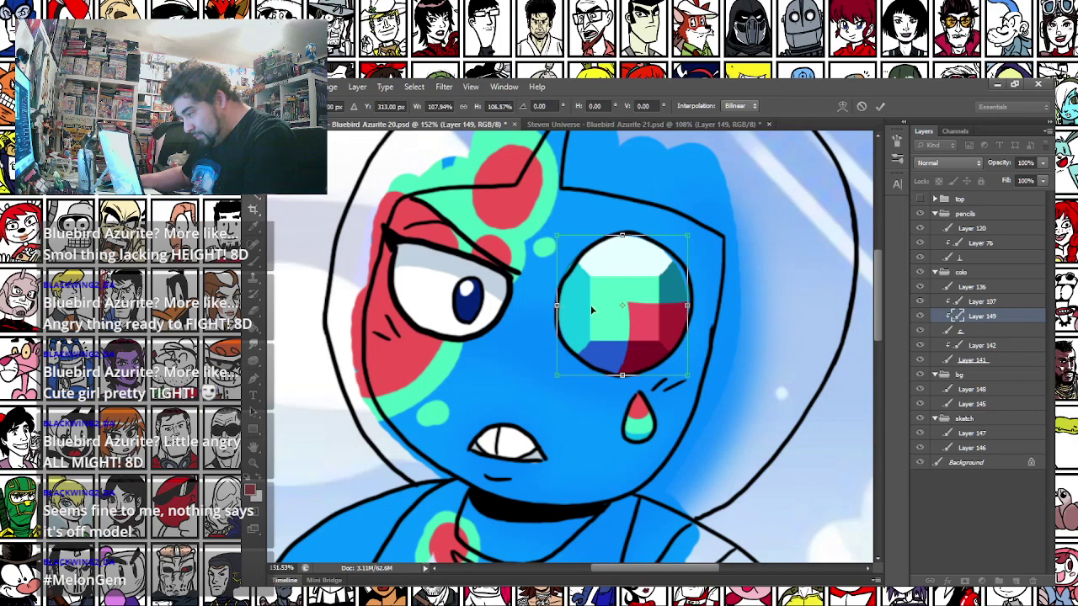
{"action": "left_click_drag", "start_coordinate": [684, 305], "coordinate": [691, 305]}
{"action": "left_click_drag", "start_coordinate": [691, 306], "coordinate": [685, 307]}
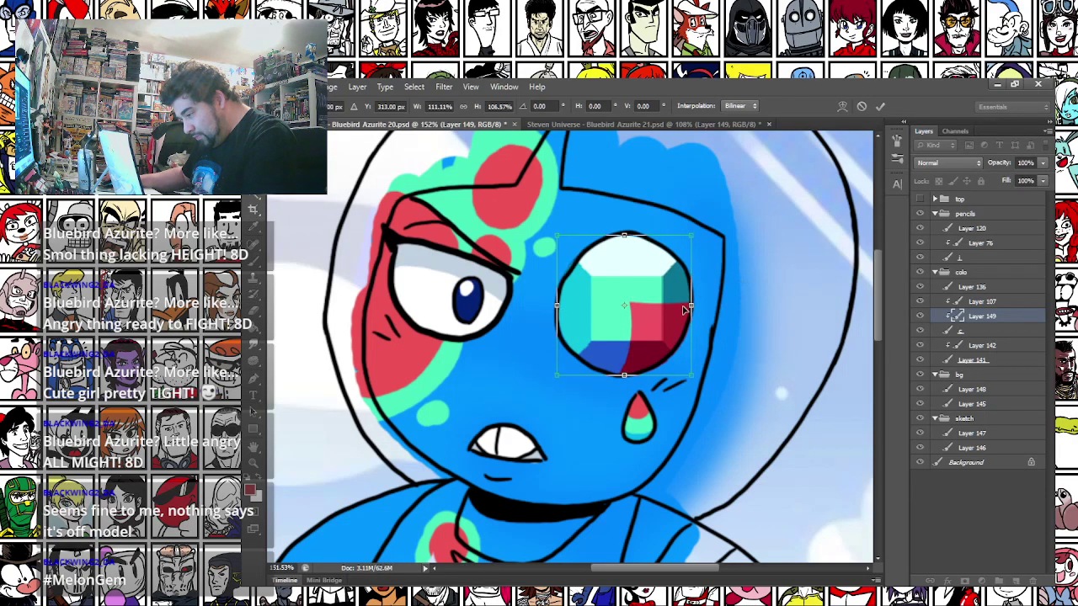
{"action": "key", "text": "Return"}
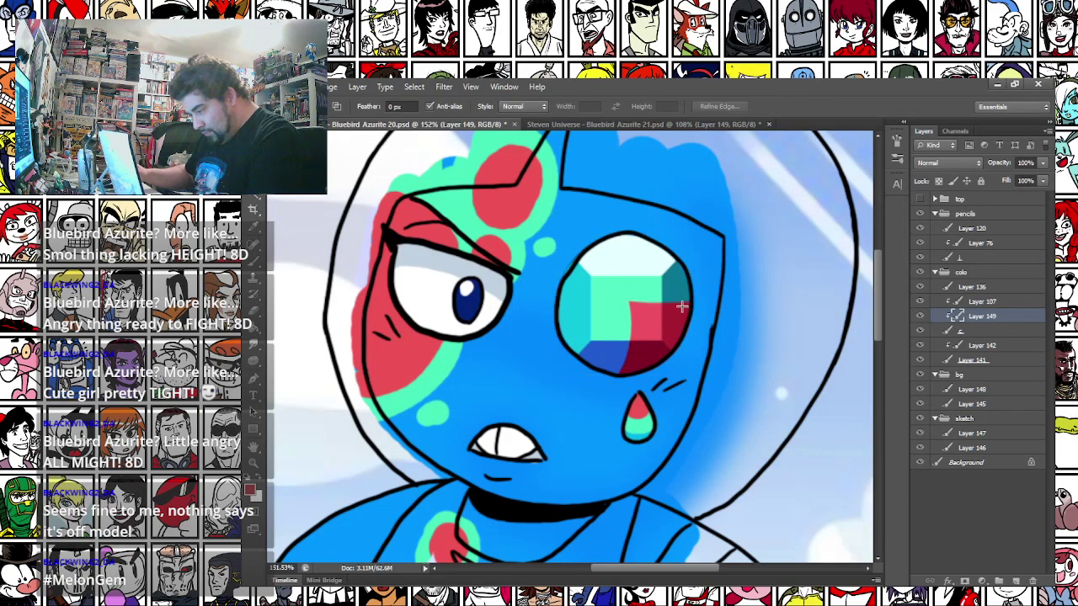
Touch up the gem's edge with its own white and dark teal, and merge the gem layer into the color layer below
{"action": "key", "text": "e"}
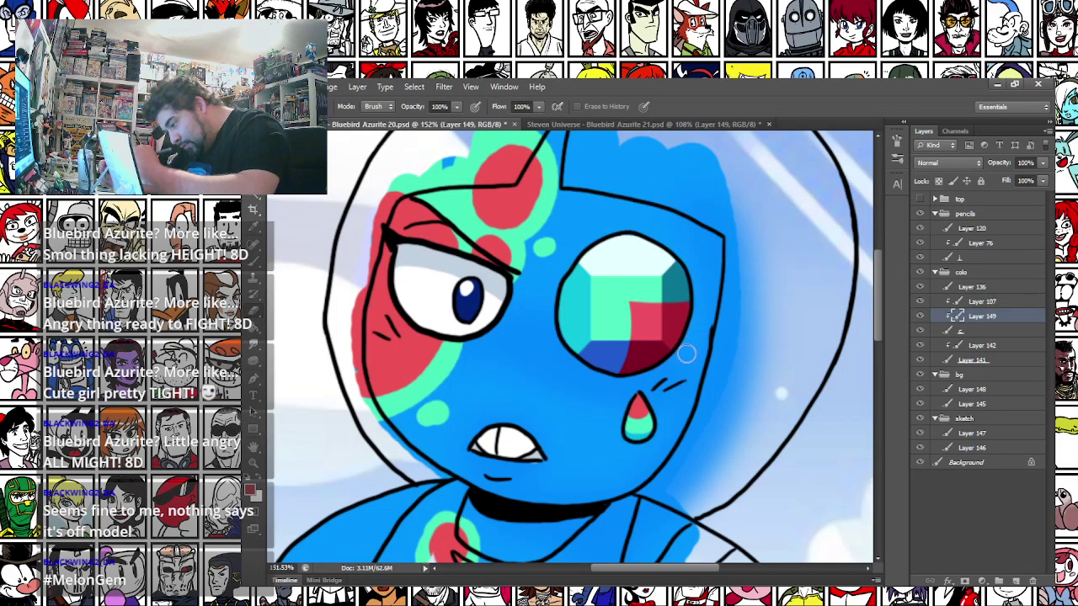
{"action": "key", "text": "b"}
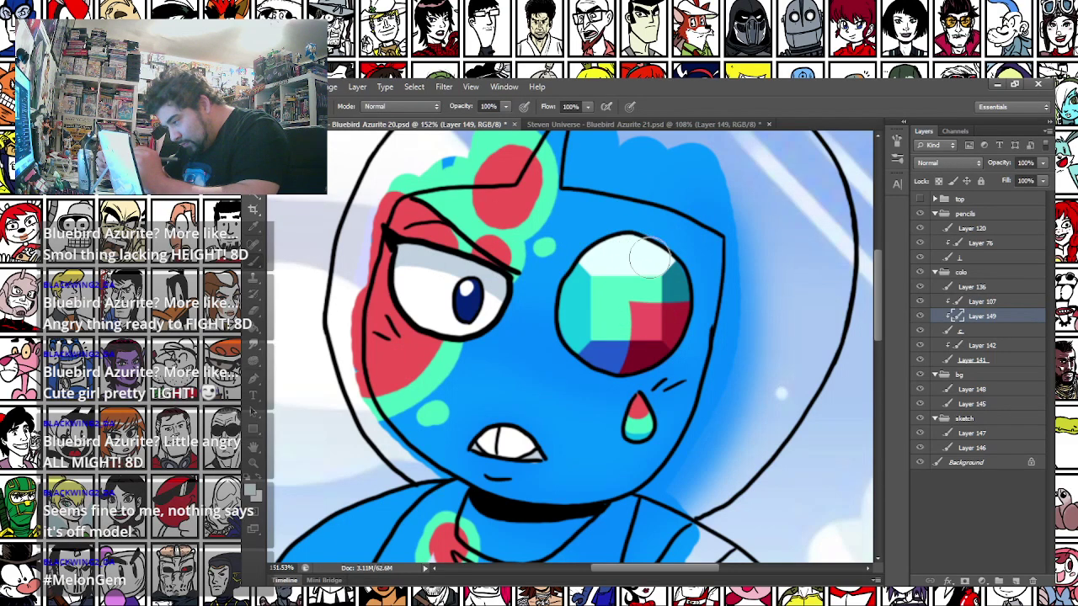
{"action": "right_click", "coordinate": [690, 275]}
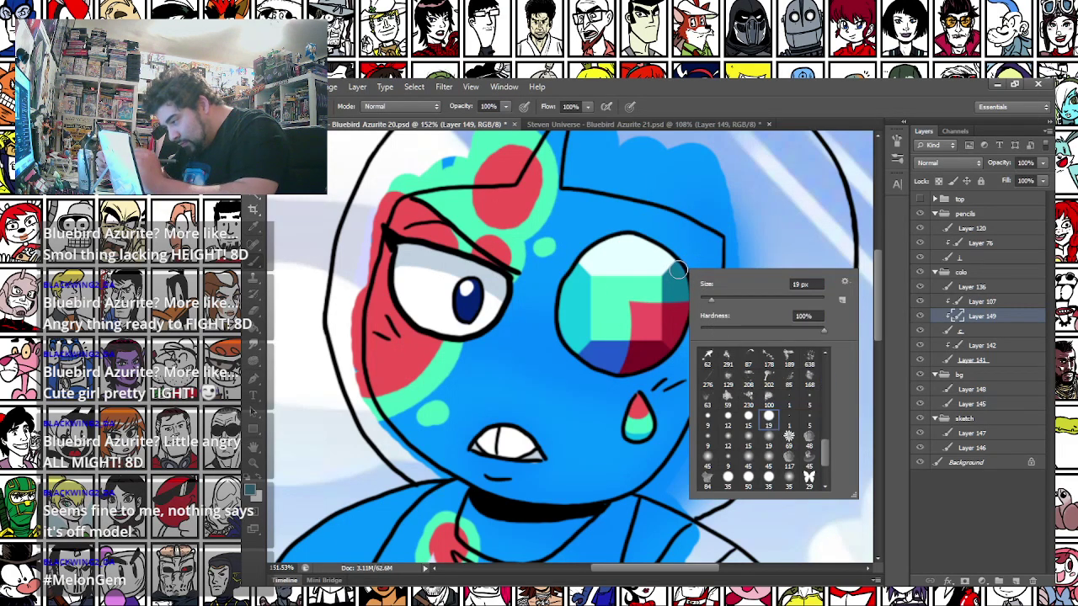
{"action": "left_click", "coordinate": [679, 269]}
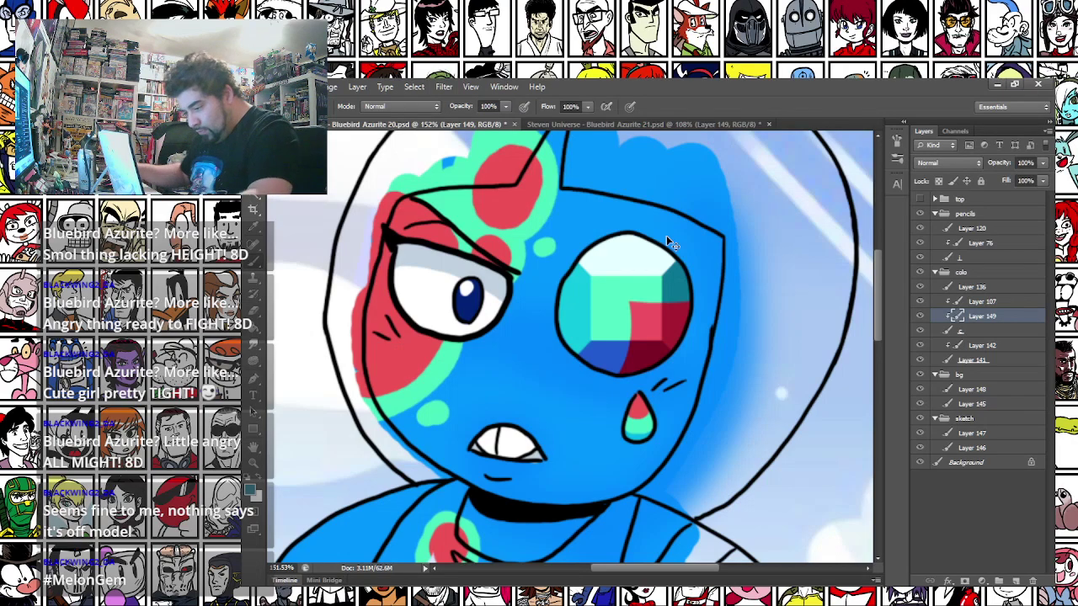
{"action": "key", "text": "ctrl+e"}
{"action": "scroll", "coordinate": [593, 294], "scroll_direction": "down", "scroll_amount": 2}
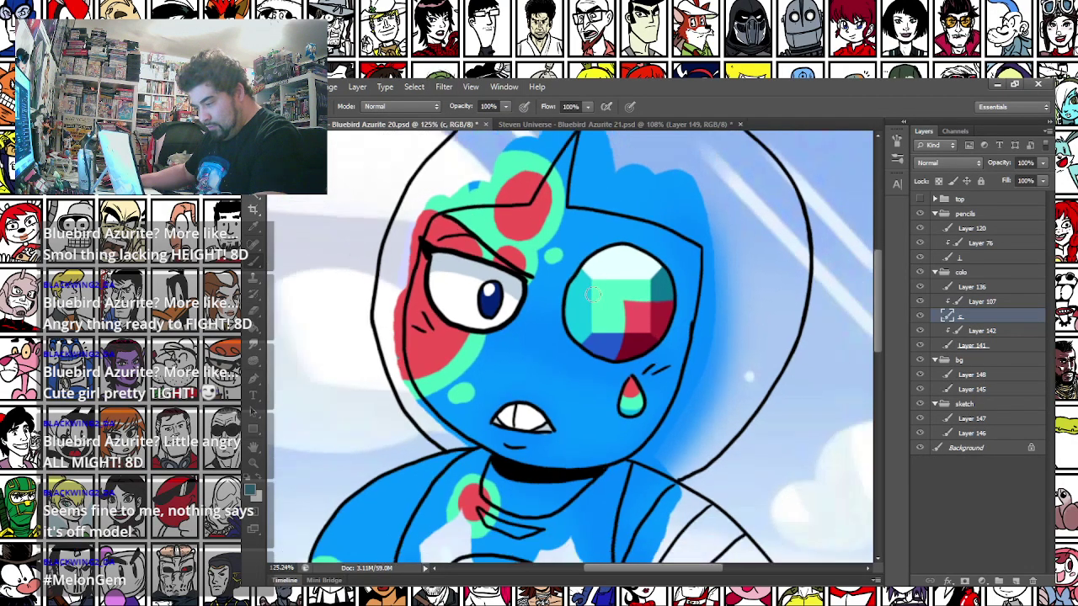
{"action": "scroll", "coordinate": [592, 294], "scroll_direction": "down", "scroll_amount": 3}
{"action": "scroll", "coordinate": [595, 288], "scroll_direction": "up", "scroll_amount": 2}
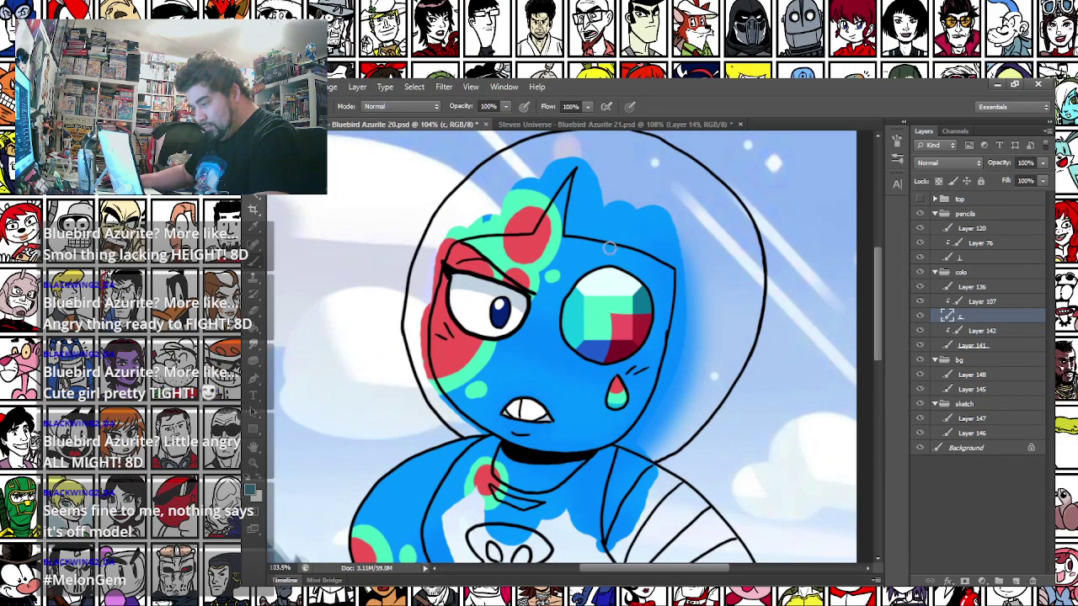
Mix a lighter blue in Bluebird Azurite 20.psd and dab small highlights below the mouth and on the shoulder
{"action": "left_click", "coordinate": [553, 126]}
{"action": "scroll", "coordinate": [534, 285], "scroll_direction": "up", "scroll_amount": 3}
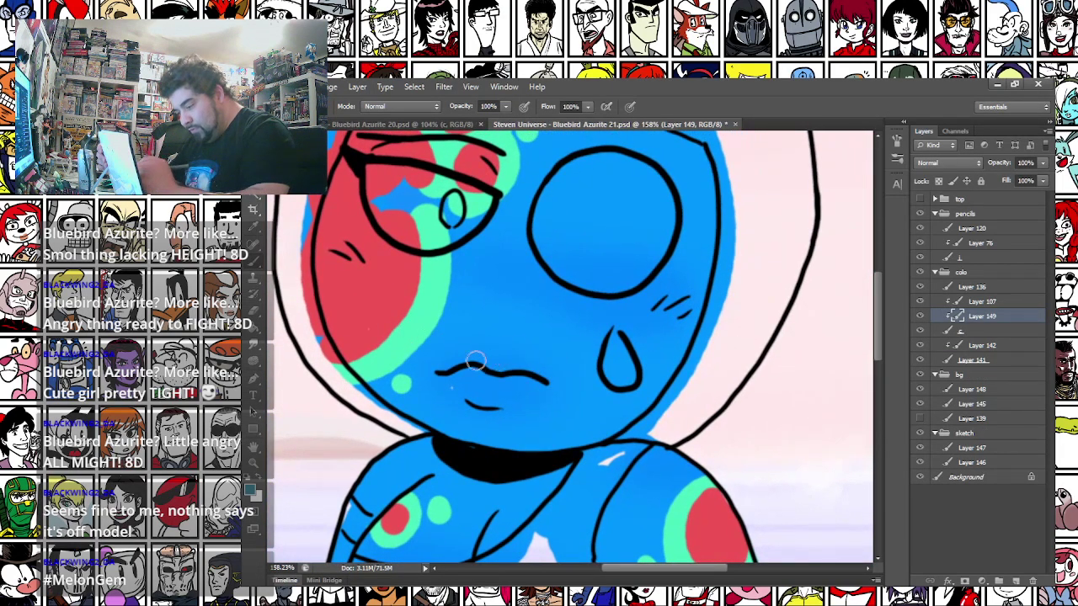
{"action": "left_click", "coordinate": [357, 125]}
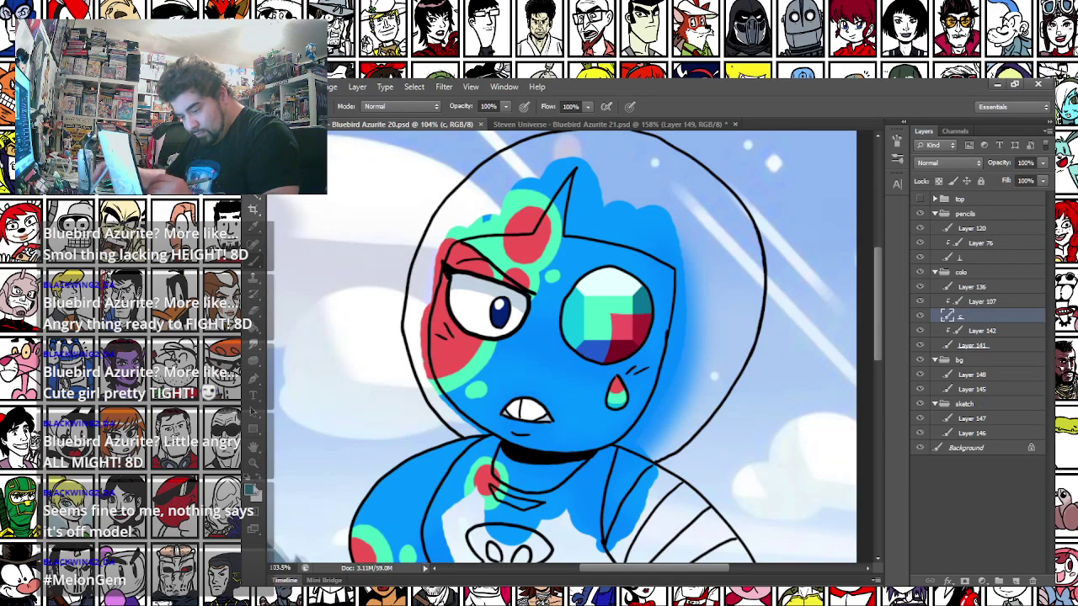
{"action": "left_click", "coordinate": [250, 488]}
{"action": "left_click", "coordinate": [556, 434]}
{"action": "left_click", "coordinate": [589, 246]}
{"action": "left_click", "coordinate": [783, 324]}
{"action": "key", "text": "Return"}
{"action": "right_click", "coordinate": [536, 321]}
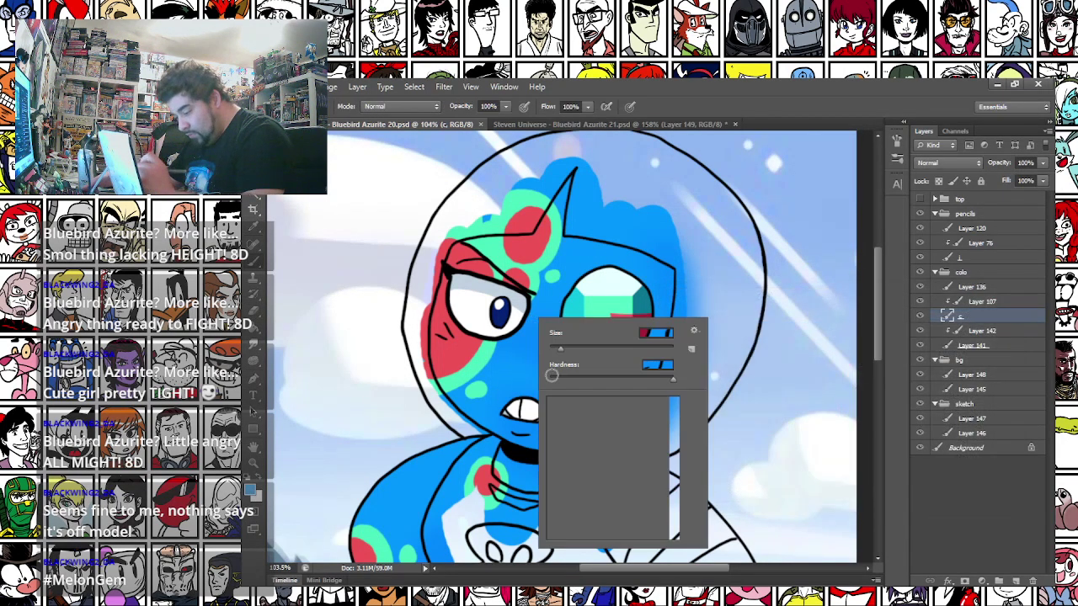
{"action": "left_click", "coordinate": [659, 450]}
{"action": "left_click_drag", "start_coordinate": [511, 427], "coordinate": [509, 427]}
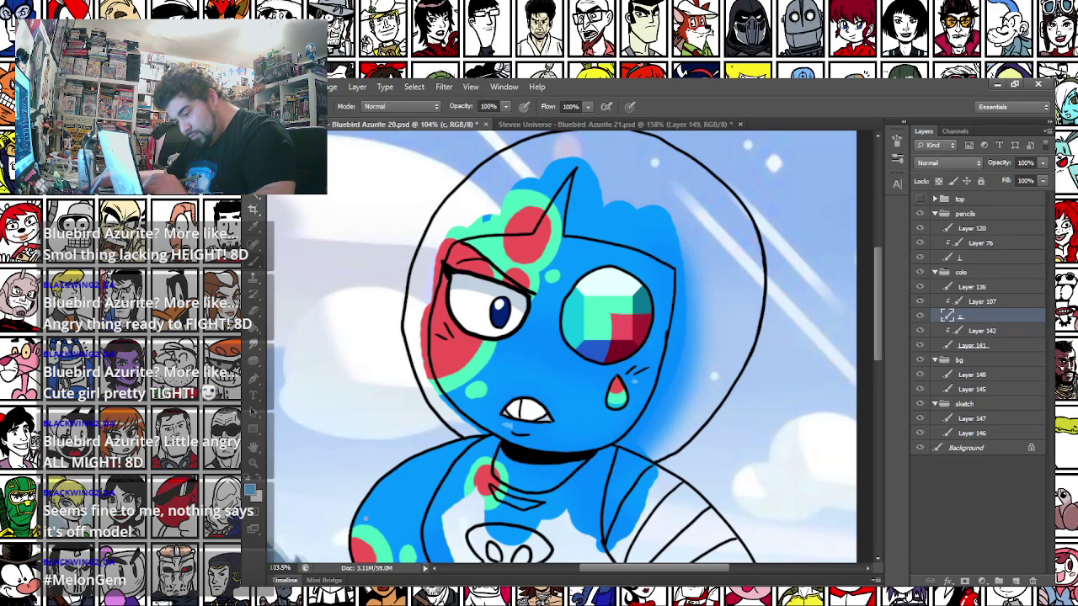
{"action": "left_click_drag", "start_coordinate": [364, 480], "coordinate": [389, 493]}
{"action": "scroll", "coordinate": [388, 494], "scroll_direction": "up", "scroll_amount": 3}
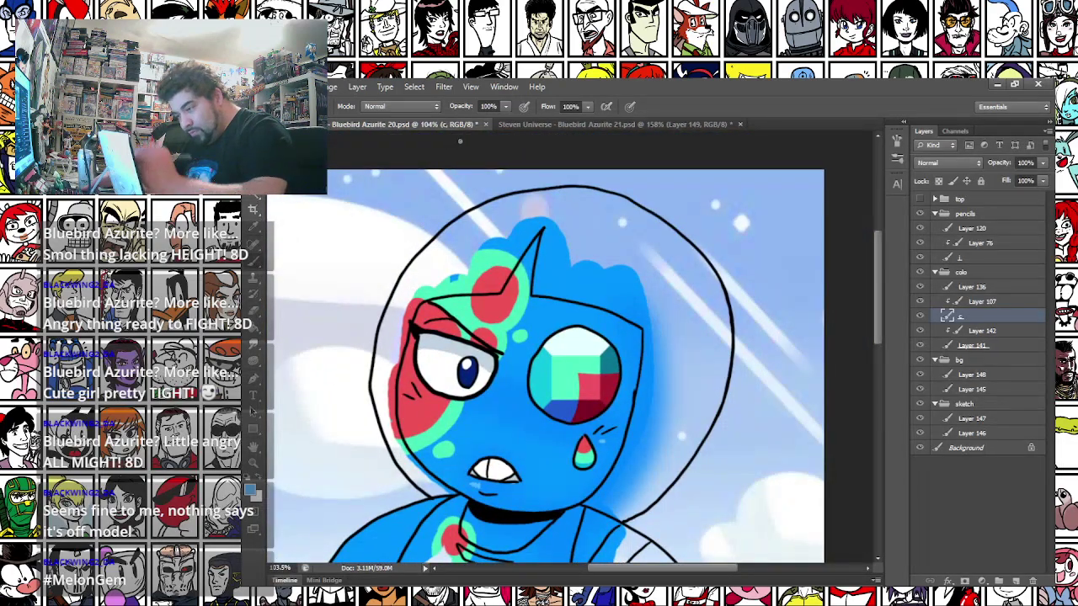
In Bluebird Azurite 21.psd, dab light blue highlights below the mouth and on the cheek, shoulders and raised leg
{"action": "left_click", "coordinate": [522, 125]}
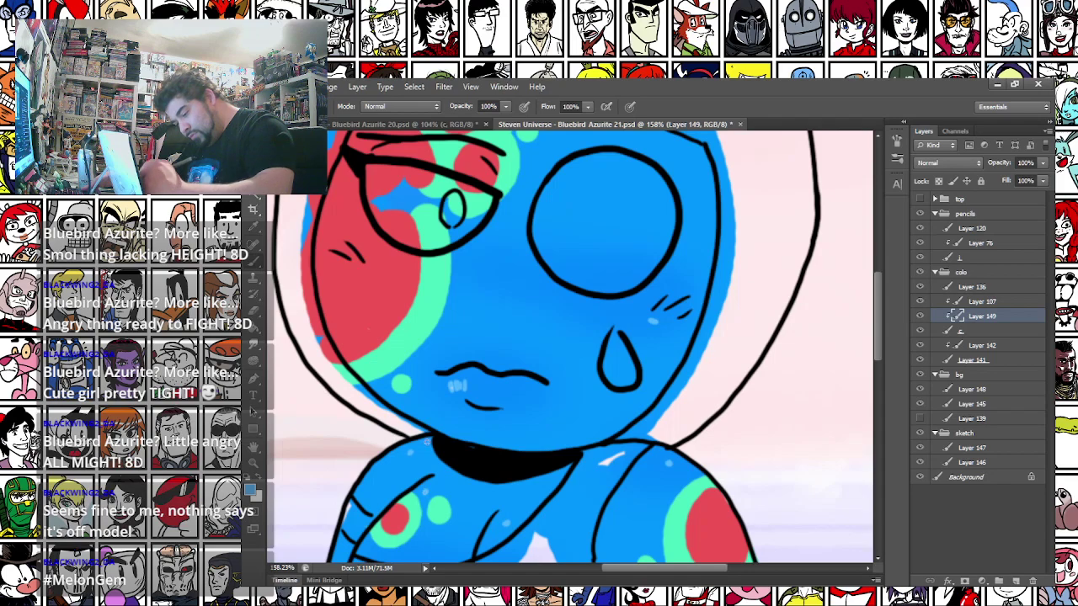
{"action": "left_click_drag", "start_coordinate": [404, 487], "coordinate": [445, 345]}
{"action": "left_click_drag", "start_coordinate": [362, 555], "coordinate": [366, 232]}
{"action": "left_click_drag", "start_coordinate": [432, 430], "coordinate": [433, 344]}
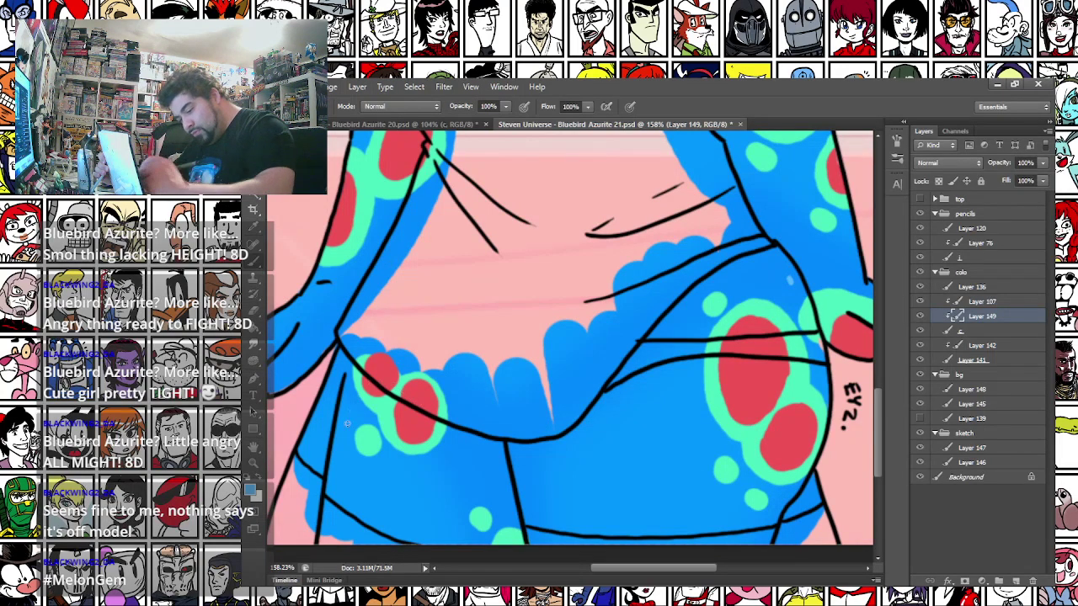
{"action": "left_click_drag", "start_coordinate": [442, 228], "coordinate": [442, 514]}
{"action": "left_click_drag", "start_coordinate": [448, 207], "coordinate": [410, 504]}
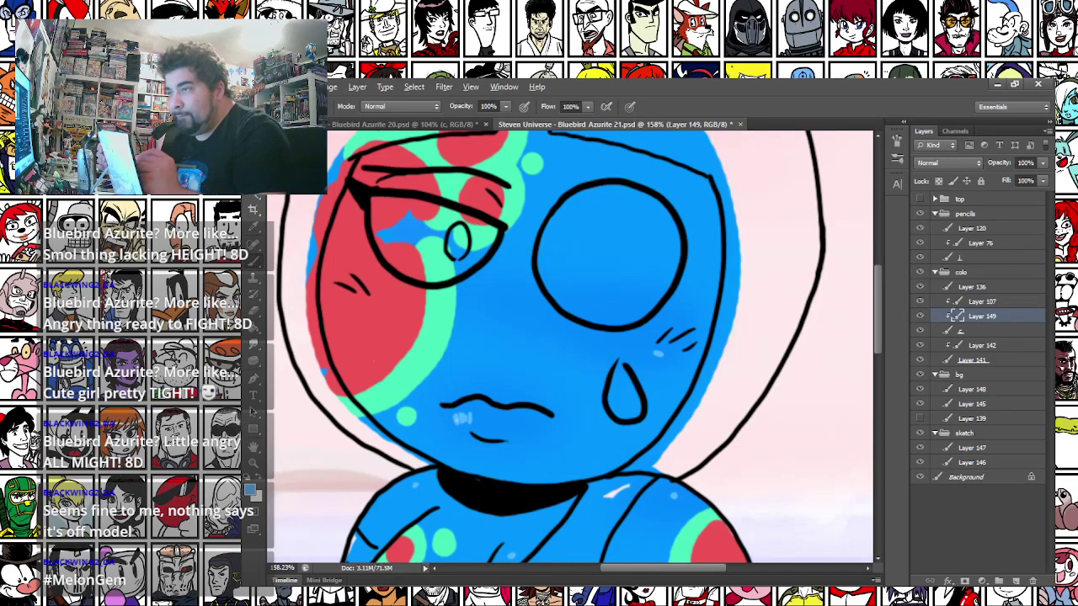
Paint the teardrop on the cheek mint green in its lower part and red at its tip
{"action": "right_click", "coordinate": [638, 297]}
{"action": "mouse_move", "coordinate": [619, 396]}
{"action": "left_mouse_down"}
{"action": "mouse_move", "coordinate": [616, 411]}
{"action": "mouse_move", "coordinate": [630, 408]}
{"action": "left_mouse_up"}
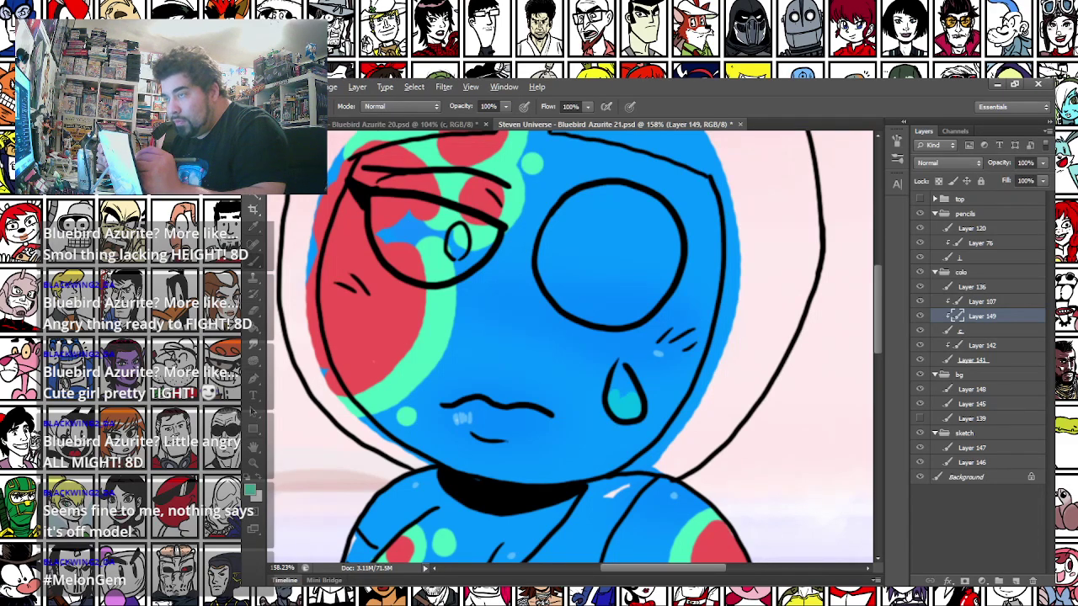
{"action": "mouse_move", "coordinate": [608, 407]}
{"action": "left_mouse_down"}
{"action": "mouse_move", "coordinate": [630, 406]}
{"action": "mouse_move", "coordinate": [634, 384]}
{"action": "mouse_move", "coordinate": [615, 396]}
{"action": "left_mouse_up"}
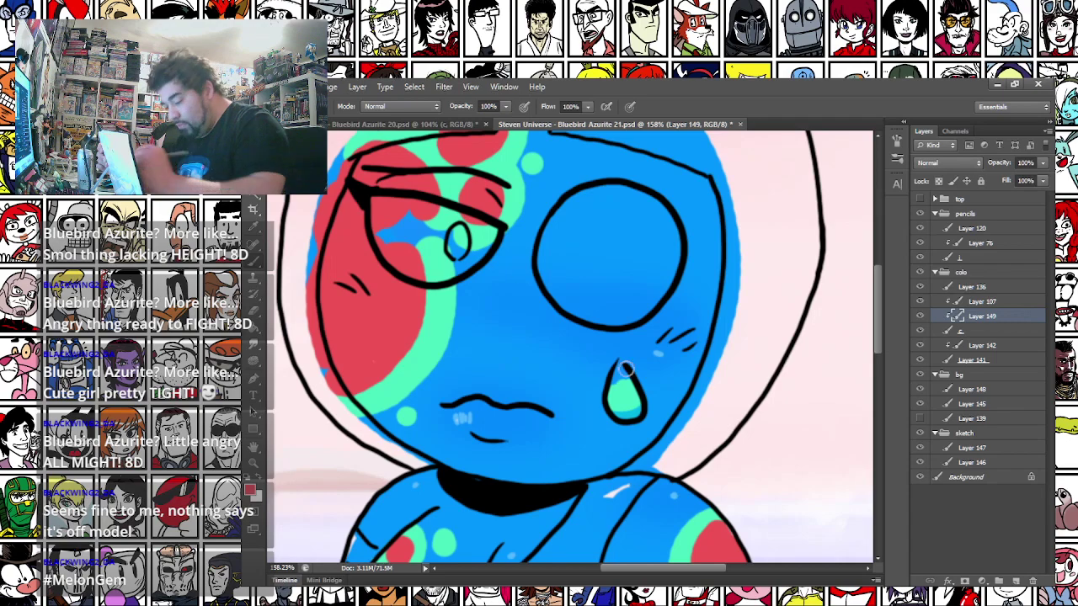
{"action": "left_click_drag", "start_coordinate": [614, 386], "coordinate": [619, 374]}
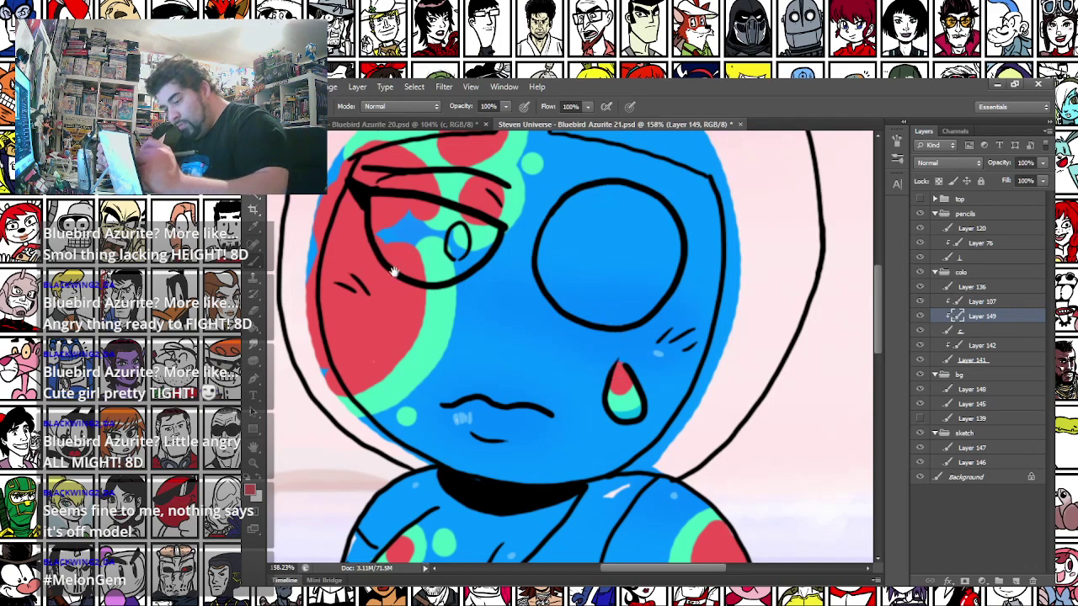
Paint the open eye white with an off-white shadow under the eyelid, and fill its pupil with black
{"action": "left_click_drag", "start_coordinate": [379, 260], "coordinate": [475, 305]}
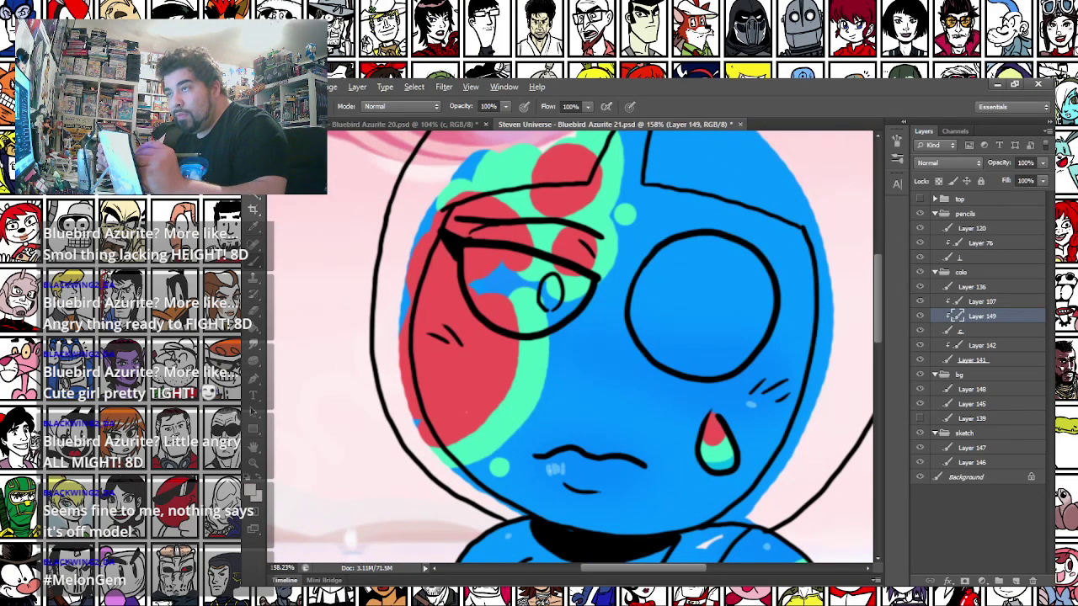
{"action": "right_click", "coordinate": [472, 272]}
{"action": "mouse_move", "coordinate": [487, 288]}
{"action": "left_mouse_down"}
{"action": "mouse_move", "coordinate": [470, 269]}
{"action": "mouse_move", "coordinate": [545, 301]}
{"action": "mouse_move", "coordinate": [581, 287]}
{"action": "mouse_move", "coordinate": [480, 261]}
{"action": "mouse_move", "coordinate": [556, 290]}
{"action": "left_mouse_up"}
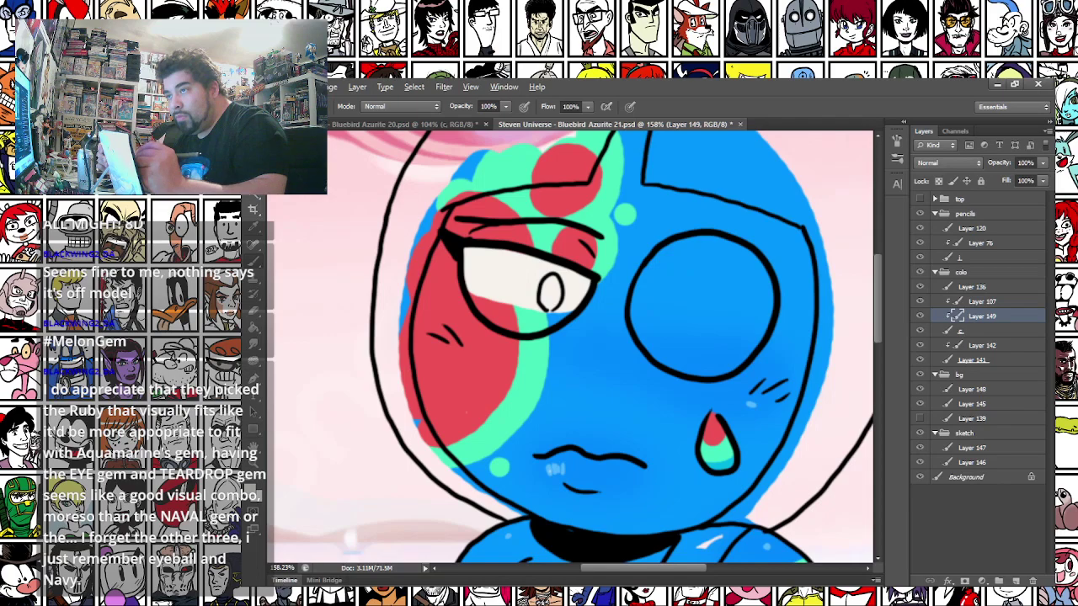
{"action": "left_click_drag", "start_coordinate": [472, 285], "coordinate": [570, 308]}
{"action": "mouse_move", "coordinate": [475, 294]}
{"action": "left_mouse_down"}
{"action": "mouse_move", "coordinate": [504, 320]}
{"action": "mouse_move", "coordinate": [547, 320]}
{"action": "mouse_move", "coordinate": [487, 297]}
{"action": "mouse_move", "coordinate": [549, 288]}
{"action": "mouse_move", "coordinate": [549, 299]}
{"action": "left_mouse_up"}
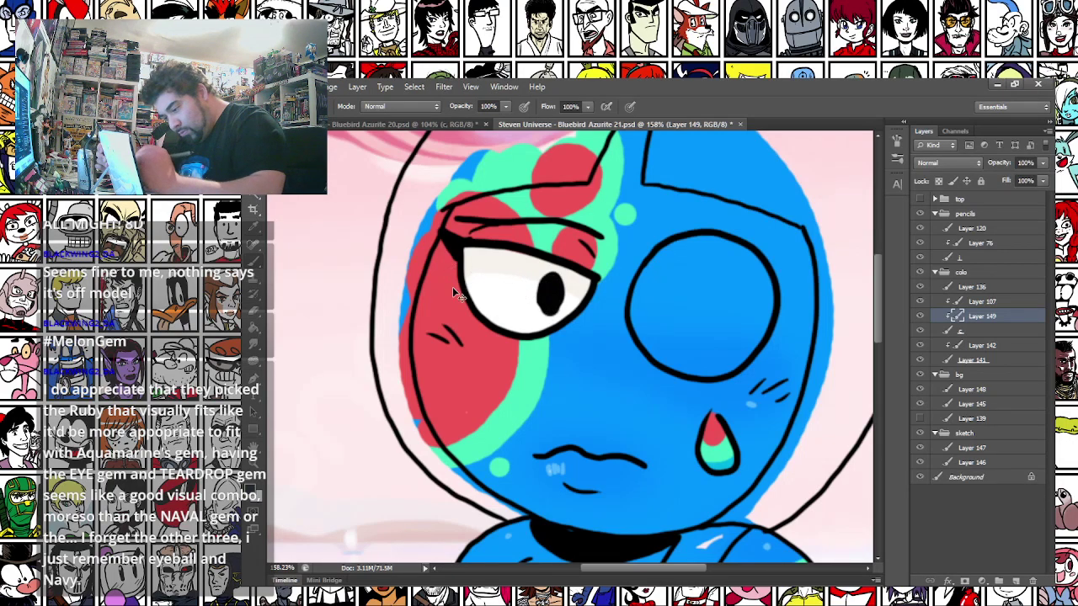
Repaint the open eye's pupil dark navy blue and give it a small white highlight
{"action": "key", "text": "ctrl+z"}
{"action": "left_click_drag", "start_coordinate": [549, 282], "coordinate": [551, 296]}
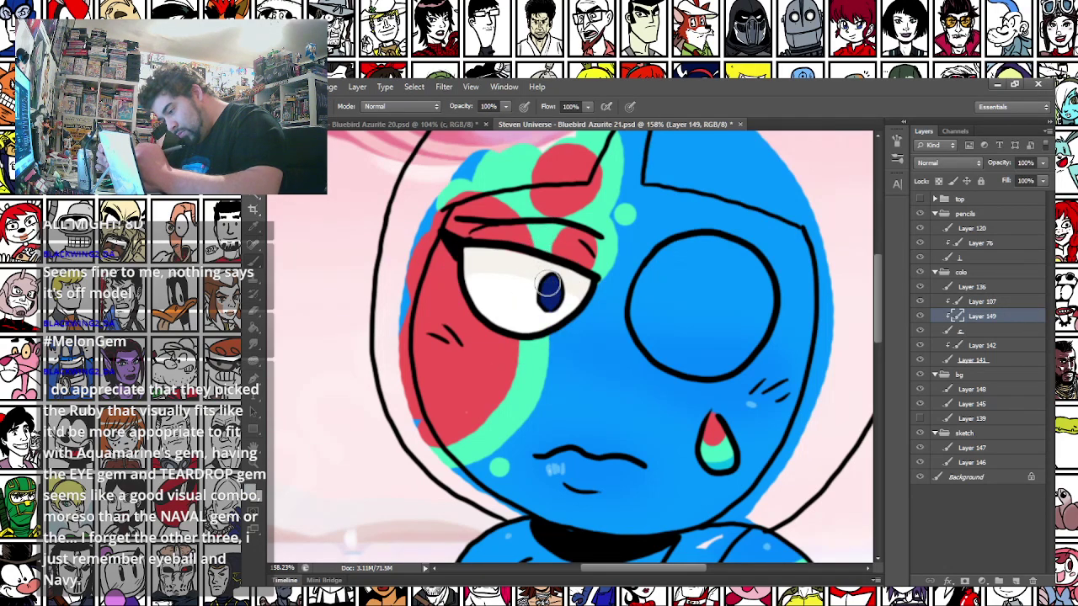
{"action": "mouse_move", "coordinate": [515, 346]}
{"action": "left_mouse_down"}
{"action": "mouse_move", "coordinate": [494, 381]}
{"action": "mouse_move", "coordinate": [447, 283]}
{"action": "left_mouse_up"}
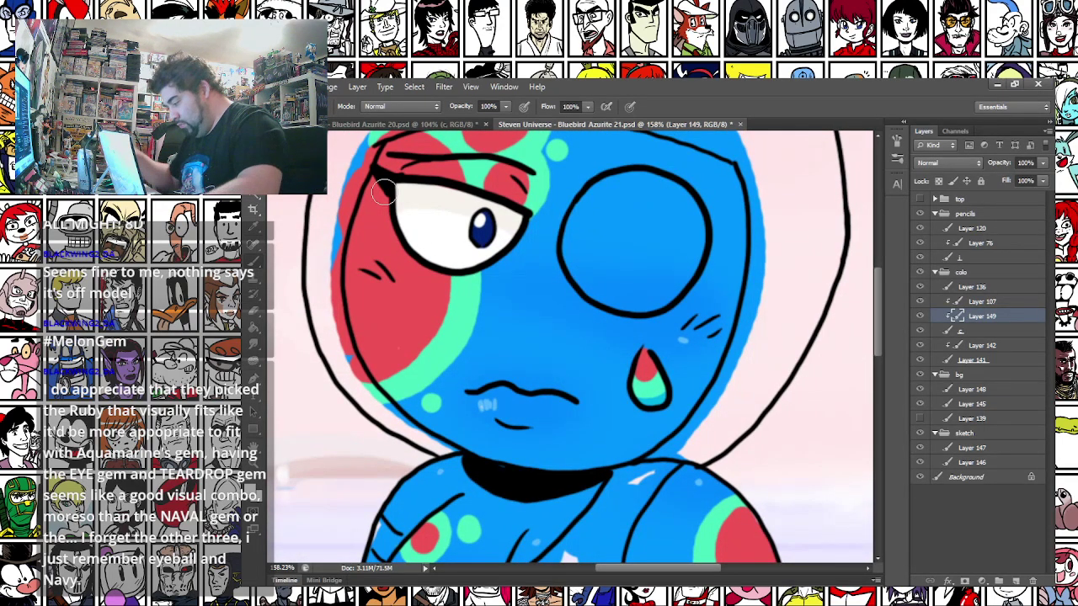
Paste the faceted gem, move it onto the round eye and stretch it to about 119% width and 104% height to fill the outline
{"action": "key", "text": "ctrl+v"}
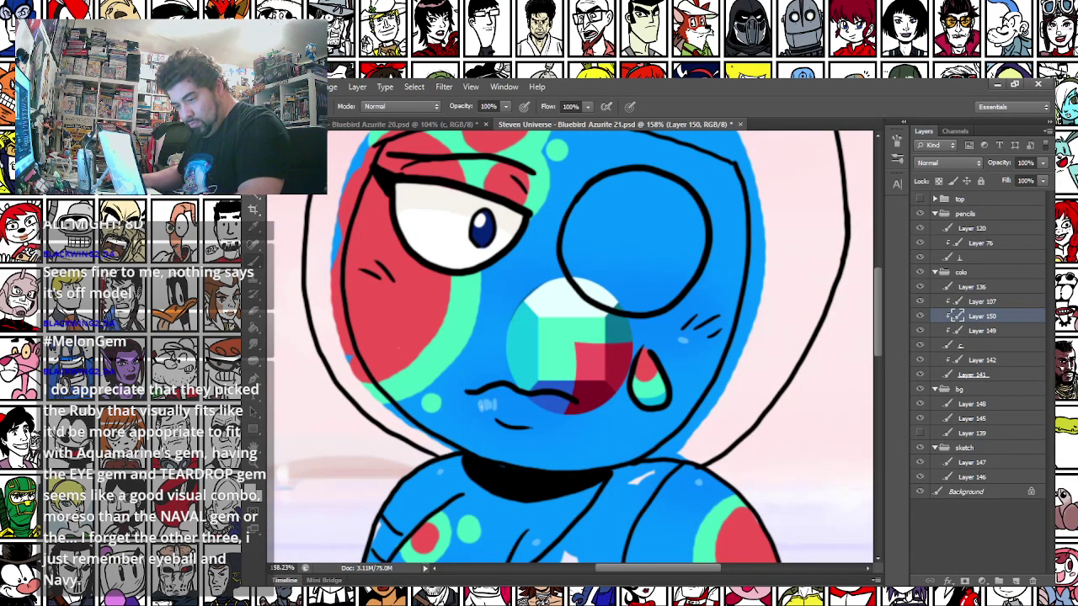
{"action": "right_click", "coordinate": [479, 266]}
{"action": "left_click", "coordinate": [539, 386]}
{"action": "left_click_drag", "start_coordinate": [586, 349], "coordinate": [655, 242]}
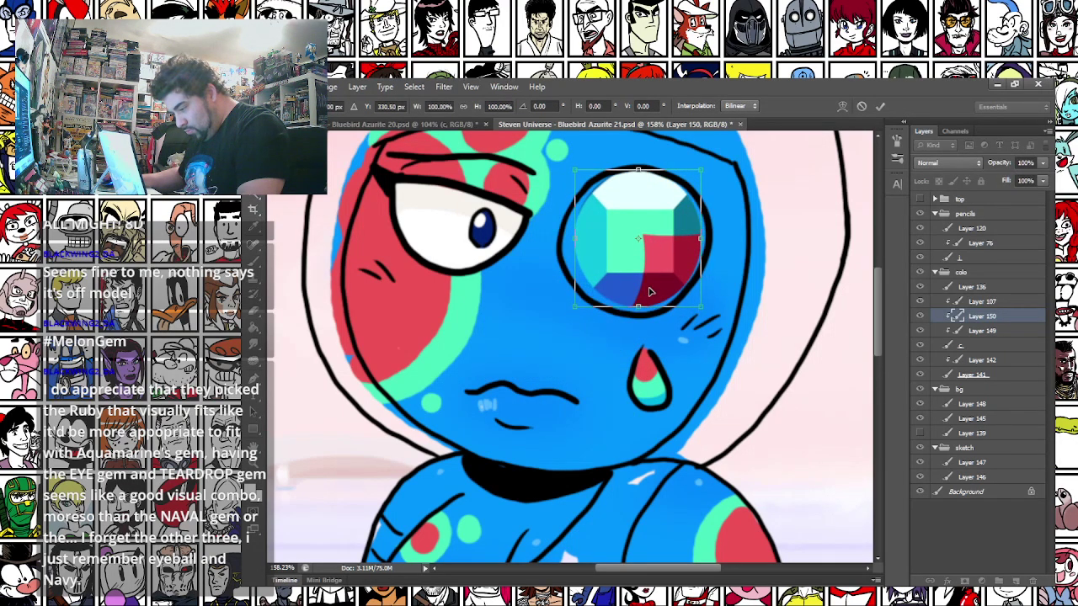
{"action": "left_click_drag", "start_coordinate": [638, 313], "coordinate": [639, 317]}
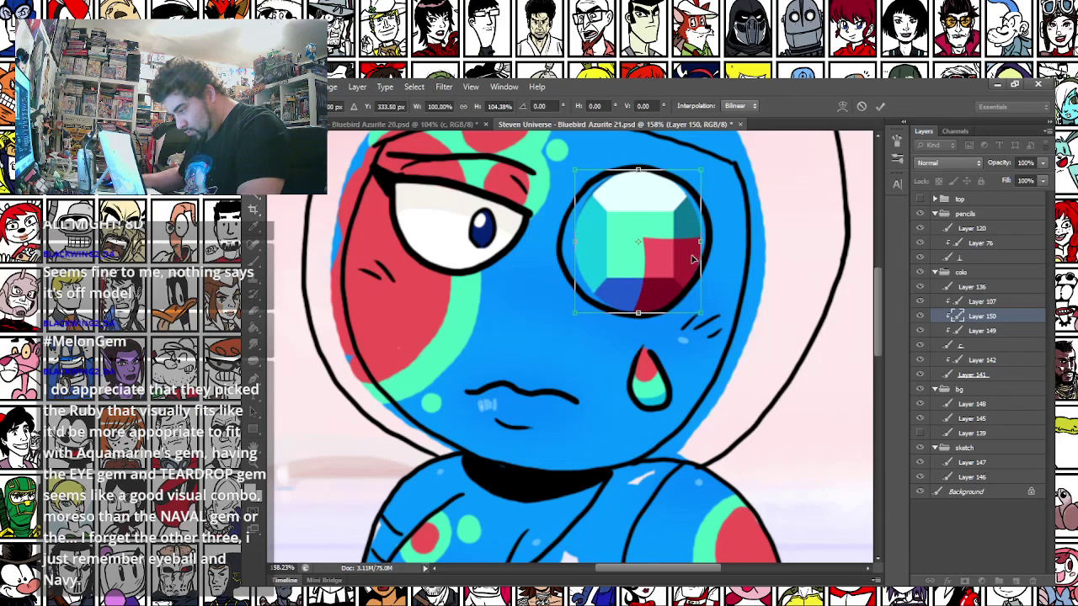
{"action": "left_click_drag", "start_coordinate": [699, 243], "coordinate": [709, 243]}
{"action": "left_click_drag", "start_coordinate": [573, 244], "coordinate": [558, 242]}
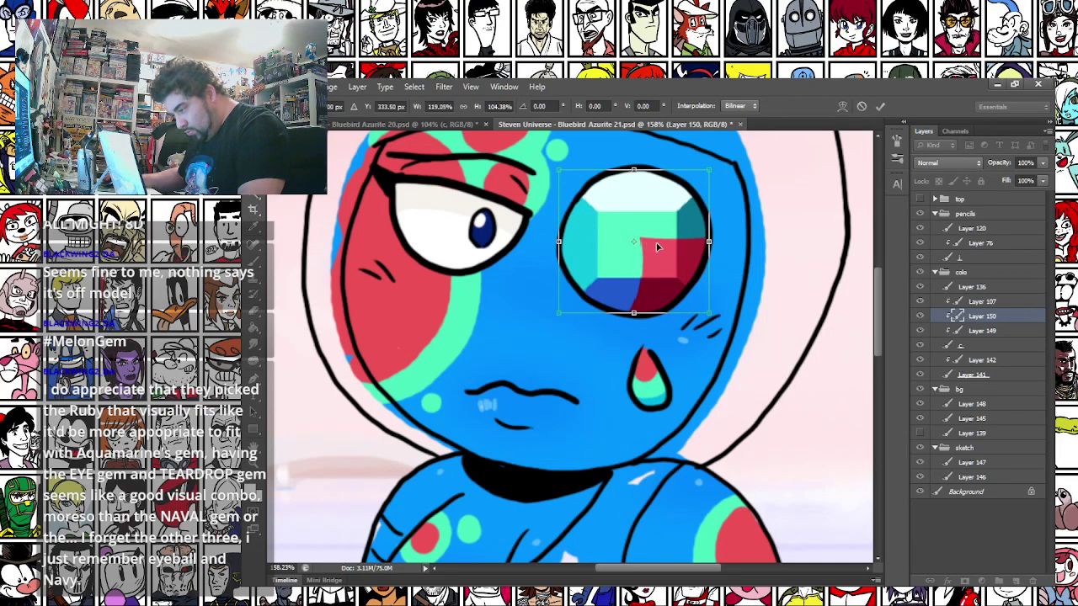
{"action": "key", "text": "Return"}
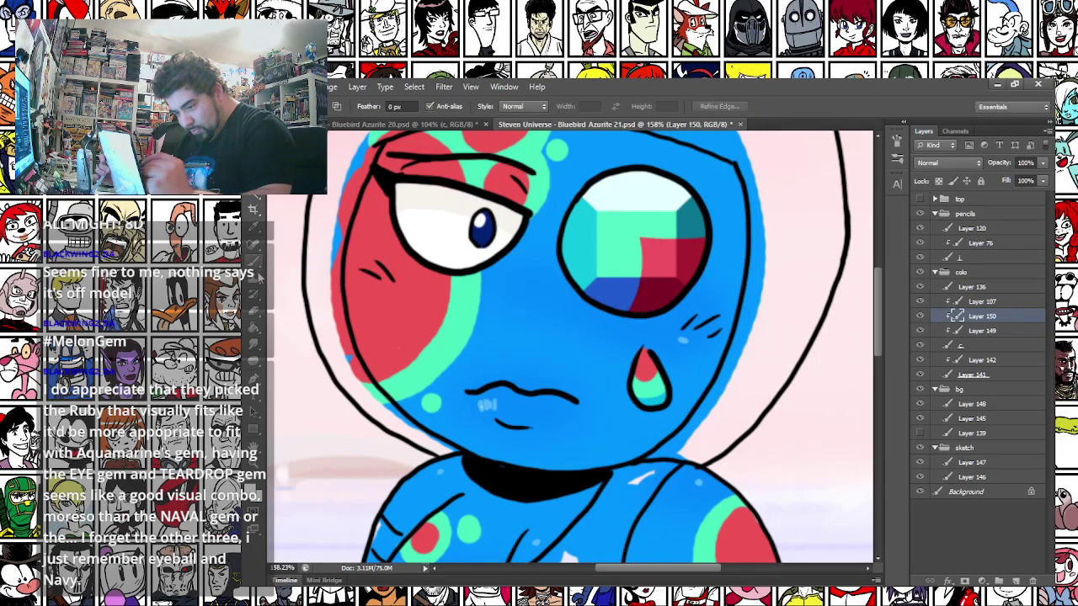
Merge the pasted gem layer and the eye color layer down into layer c
{"action": "left_click", "coordinate": [252, 312]}
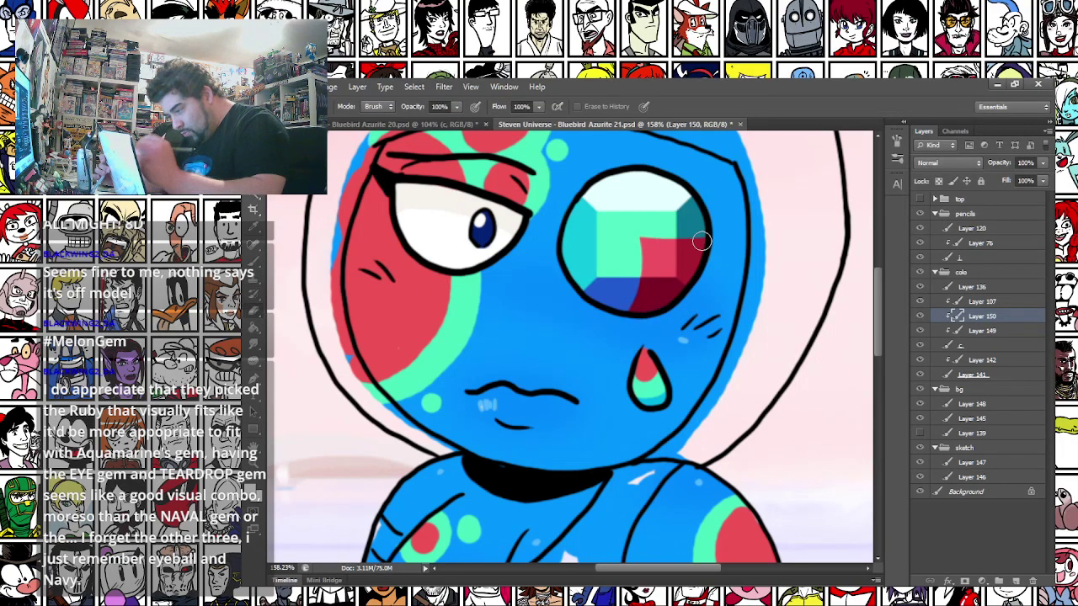
{"action": "key", "text": "ctrl+e"}
{"action": "key", "text": "ctrl+e"}
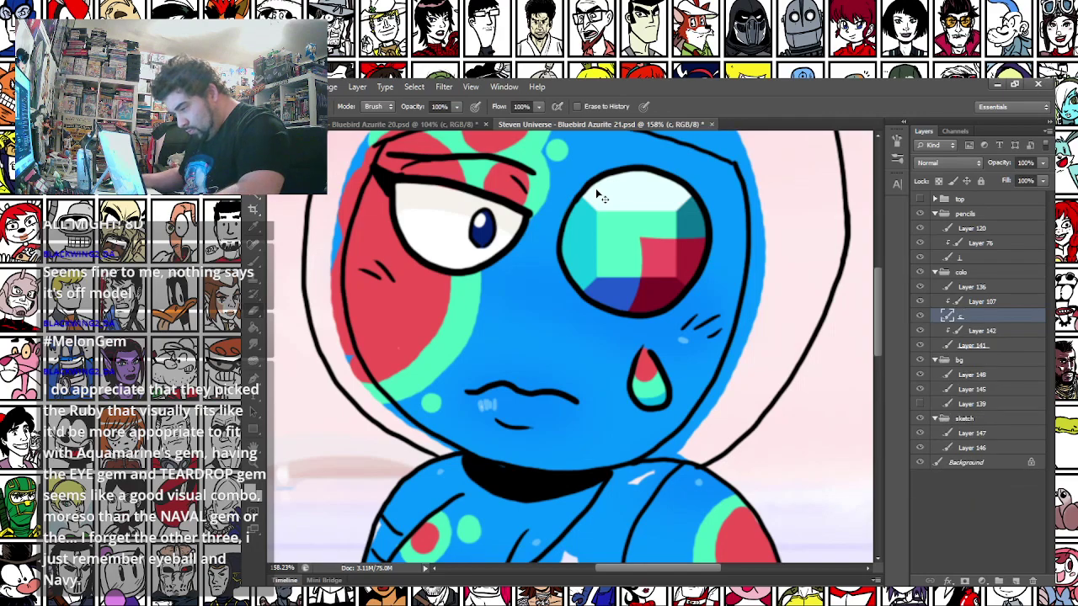
Paint the lower hair dark maroon on both sides of the face, from the jaw up to about eye level
{"action": "scroll", "coordinate": [588, 215], "scroll_direction": "down", "scroll_amount": 2}
{"action": "left_click_drag", "start_coordinate": [395, 433], "coordinate": [380, 427]}
{"action": "left_click", "coordinate": [256, 265]}
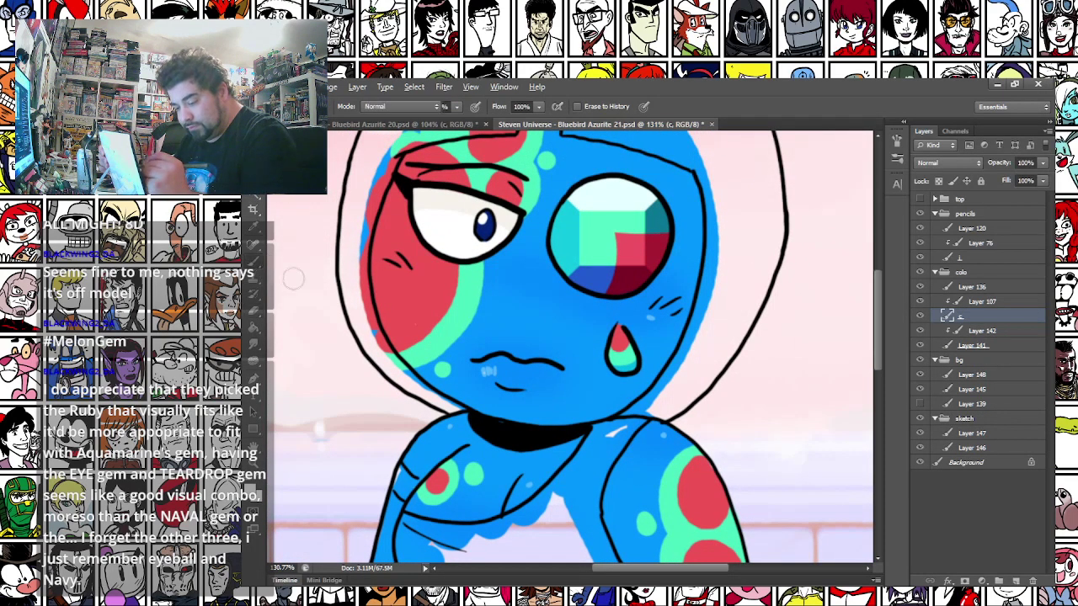
{"action": "left_click_drag", "start_coordinate": [721, 271], "coordinate": [703, 333]}
{"action": "scroll", "coordinate": [362, 278], "scroll_direction": "up", "scroll_amount": 2}
{"action": "mouse_move", "coordinate": [352, 284]}
{"action": "left_mouse_down"}
{"action": "mouse_move", "coordinate": [350, 348]}
{"action": "mouse_move", "coordinate": [380, 400]}
{"action": "mouse_move", "coordinate": [460, 444]}
{"action": "mouse_move", "coordinate": [403, 413]}
{"action": "mouse_move", "coordinate": [377, 379]}
{"action": "mouse_move", "coordinate": [356, 321]}
{"action": "mouse_move", "coordinate": [361, 261]}
{"action": "mouse_move", "coordinate": [347, 296]}
{"action": "mouse_move", "coordinate": [361, 268]}
{"action": "left_mouse_up"}
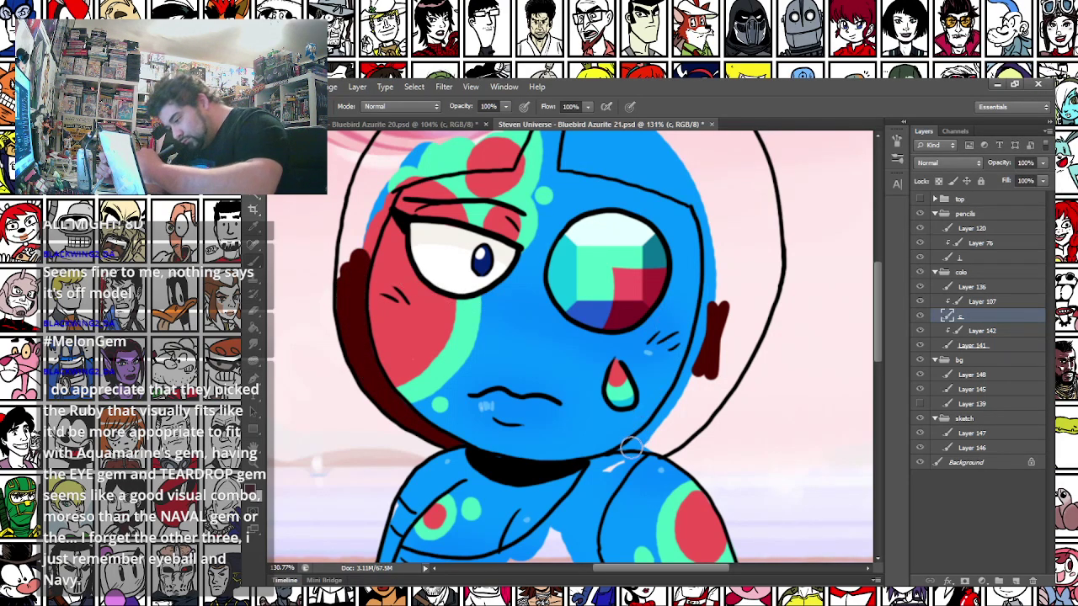
{"action": "mouse_move", "coordinate": [624, 452]}
{"action": "left_mouse_down"}
{"action": "mouse_move", "coordinate": [665, 410]}
{"action": "mouse_move", "coordinate": [697, 352]}
{"action": "mouse_move", "coordinate": [713, 269]}
{"action": "mouse_move", "coordinate": [710, 285]}
{"action": "mouse_move", "coordinate": [768, 286]}
{"action": "mouse_move", "coordinate": [751, 288]}
{"action": "left_mouse_up"}
{"action": "mouse_move", "coordinate": [633, 436]}
{"action": "left_mouse_down"}
{"action": "mouse_move", "coordinate": [647, 448]}
{"action": "mouse_move", "coordinate": [670, 444]}
{"action": "mouse_move", "coordinate": [692, 427]}
{"action": "mouse_move", "coordinate": [744, 352]}
{"action": "mouse_move", "coordinate": [767, 295]}
{"action": "mouse_move", "coordinate": [662, 433]}
{"action": "mouse_move", "coordinate": [705, 409]}
{"action": "left_mouse_up"}
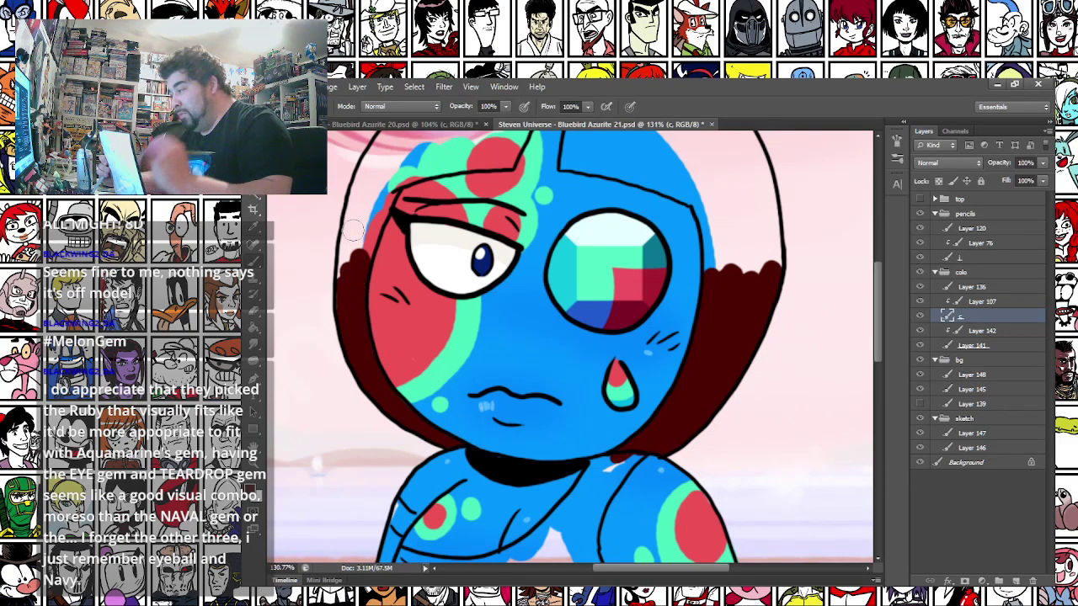
Examine the Ruby reference images Doc 19.png and Doc 15.png for the hair colors and close both
{"action": "left_click", "coordinate": [424, 122]}
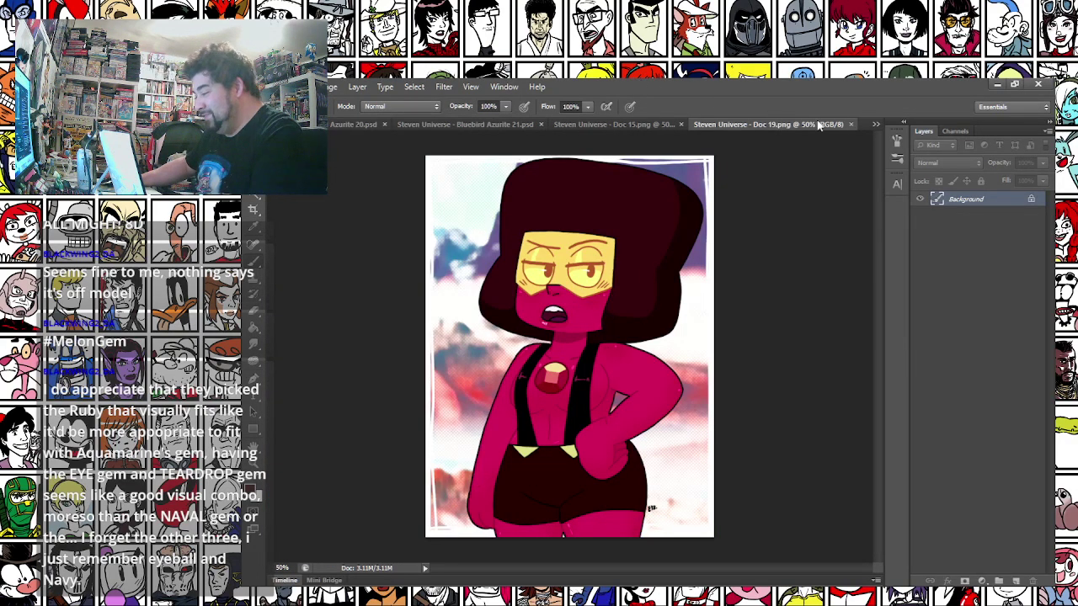
{"action": "left_click", "coordinate": [852, 125]}
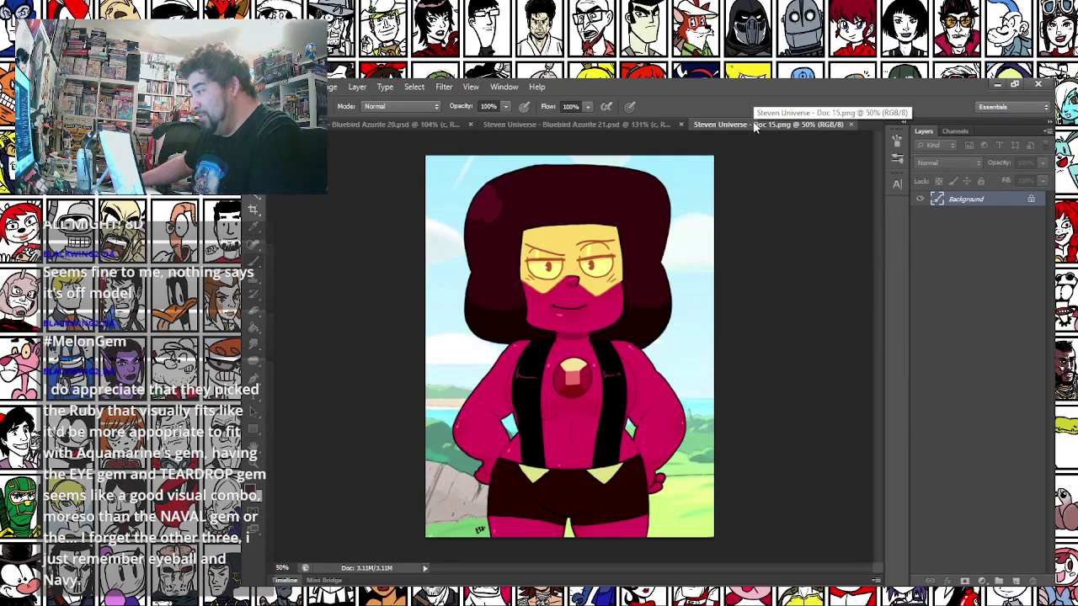
{"action": "left_click", "coordinate": [851, 124]}
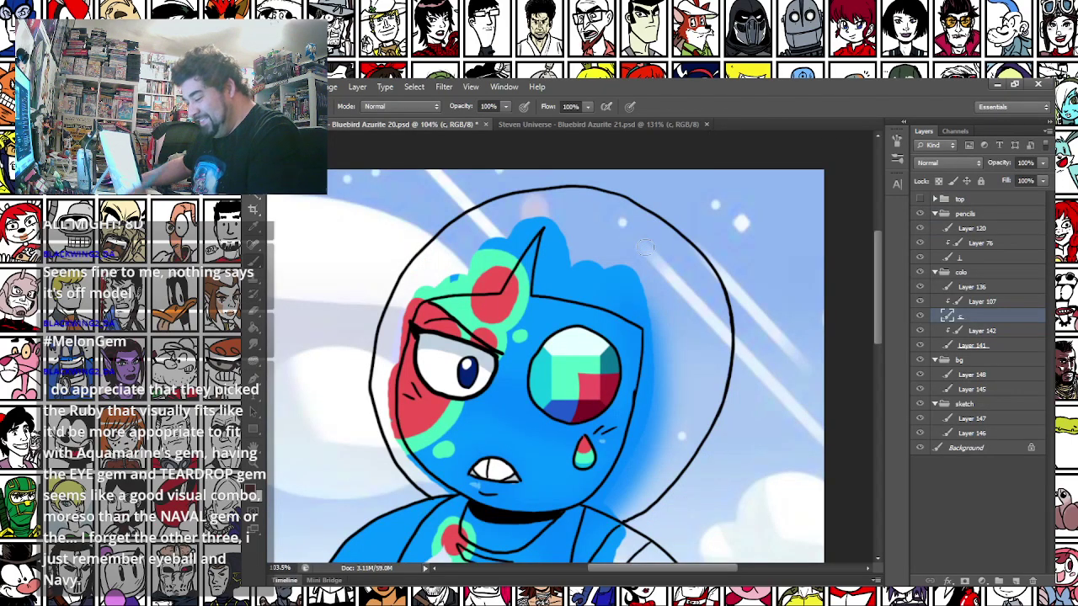
In Bluebird Azurite 20.psd, paint the lower hair dark maroon on both sides of the face
{"action": "left_click", "coordinate": [691, 300]}
{"action": "scroll", "coordinate": [369, 413], "scroll_direction": "up", "scroll_amount": 2}
{"action": "left_click_drag", "start_coordinate": [368, 421], "coordinate": [350, 314]}
{"action": "mouse_move", "coordinate": [363, 263]}
{"action": "left_mouse_down"}
{"action": "mouse_move", "coordinate": [371, 318]}
{"action": "mouse_move", "coordinate": [404, 375]}
{"action": "mouse_move", "coordinate": [389, 359]}
{"action": "mouse_move", "coordinate": [428, 403]}
{"action": "mouse_move", "coordinate": [461, 406]}
{"action": "mouse_move", "coordinate": [405, 369]}
{"action": "mouse_move", "coordinate": [376, 252]}
{"action": "mouse_move", "coordinate": [351, 255]}
{"action": "left_mouse_up"}
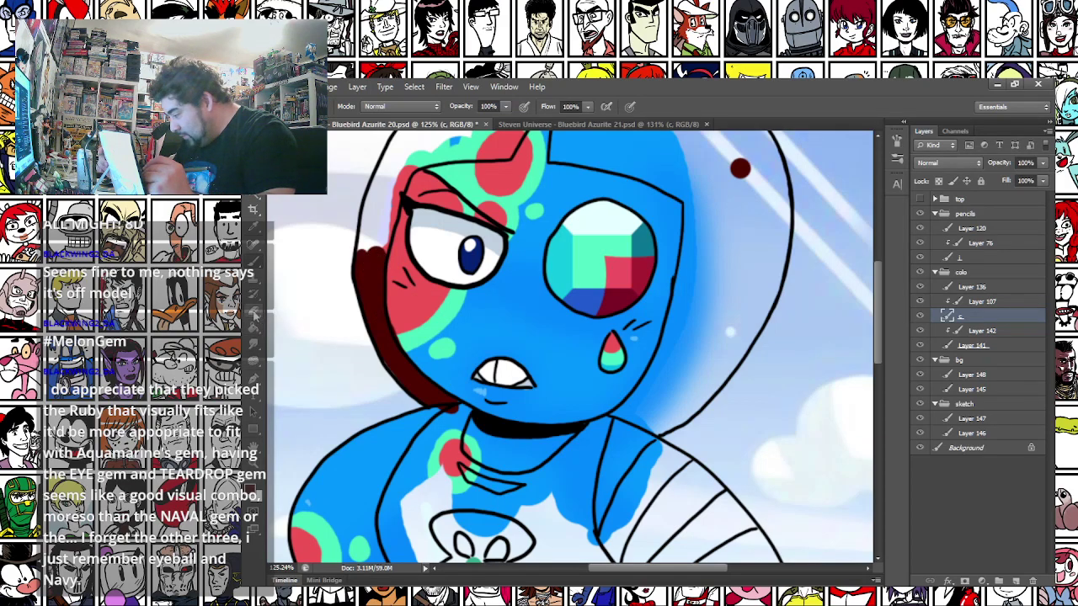
{"action": "key", "text": "ctrl+z"}
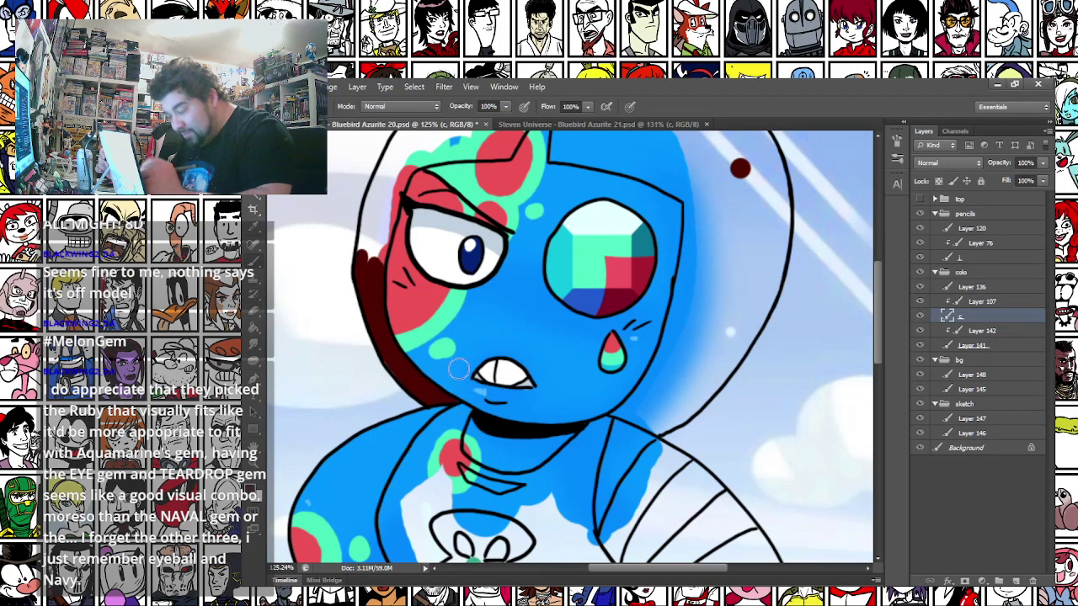
{"action": "left_click_drag", "start_coordinate": [544, 348], "coordinate": [436, 352]}
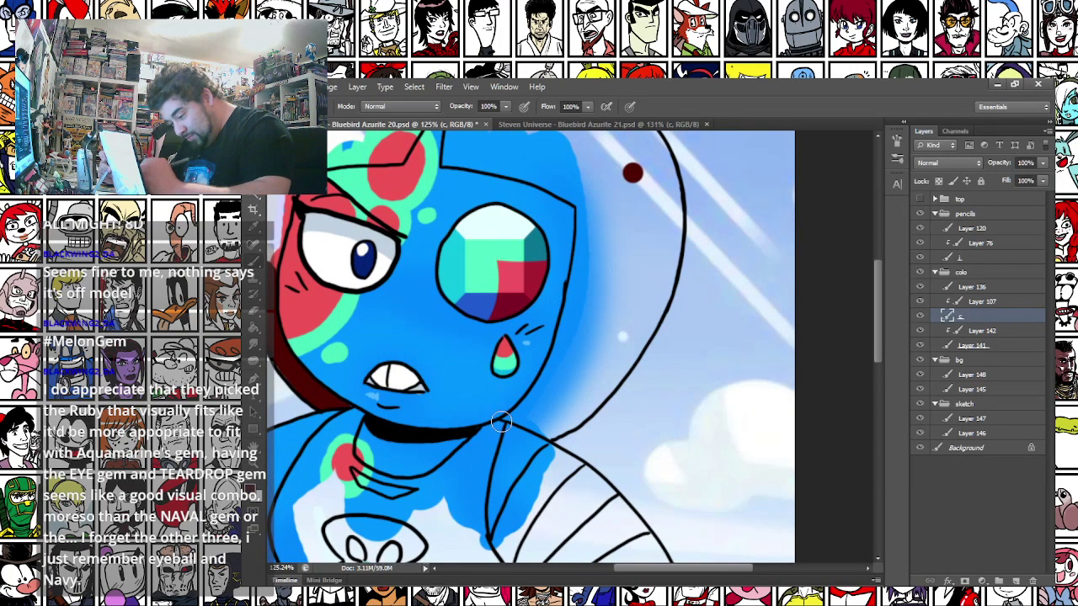
{"action": "mouse_move", "coordinate": [520, 409]}
{"action": "left_mouse_down"}
{"action": "mouse_move", "coordinate": [547, 379]}
{"action": "mouse_move", "coordinate": [576, 280]}
{"action": "mouse_move", "coordinate": [557, 361]}
{"action": "left_mouse_up"}
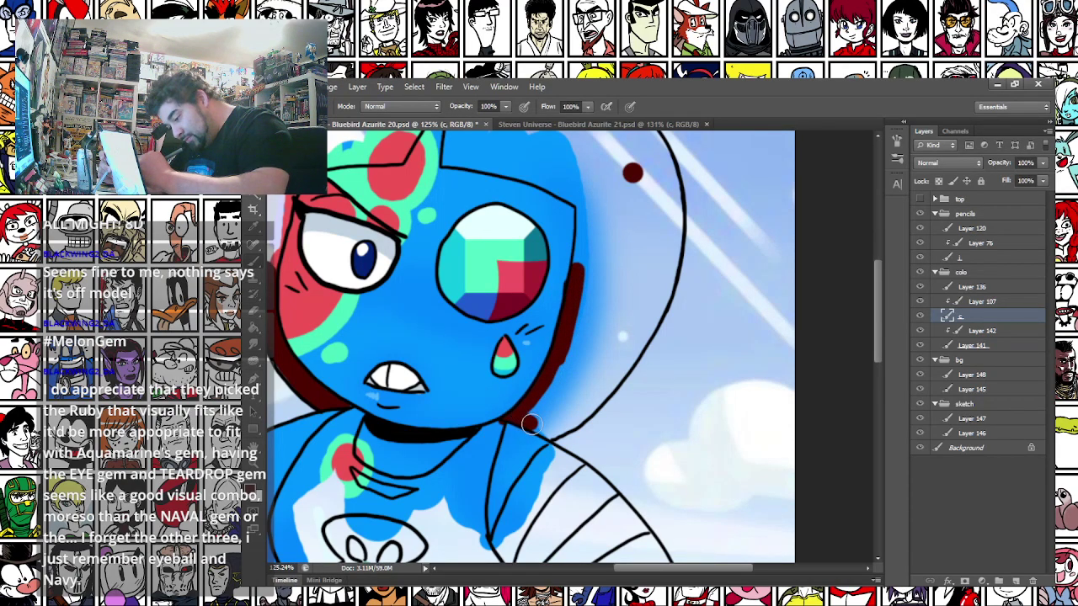
{"action": "mouse_move", "coordinate": [547, 434]}
{"action": "left_mouse_down"}
{"action": "mouse_move", "coordinate": [639, 342]}
{"action": "mouse_move", "coordinate": [660, 283]}
{"action": "mouse_move", "coordinate": [592, 356]}
{"action": "mouse_move", "coordinate": [574, 351]}
{"action": "mouse_move", "coordinate": [537, 412]}
{"action": "mouse_move", "coordinate": [575, 367]}
{"action": "mouse_move", "coordinate": [577, 395]}
{"action": "left_mouse_up"}
{"action": "left_click_drag", "start_coordinate": [272, 350], "coordinate": [490, 373]}
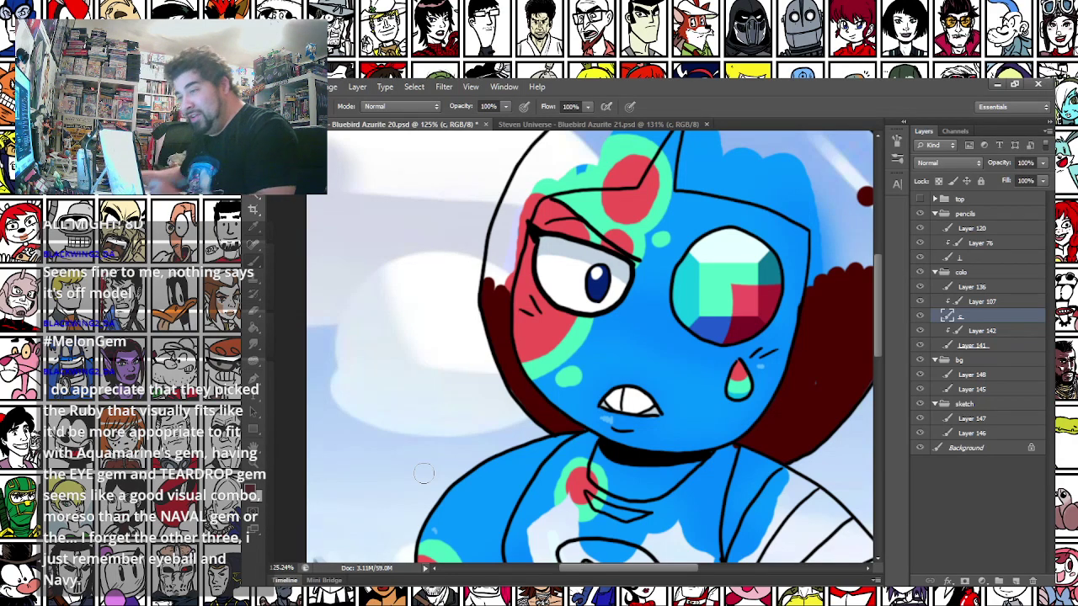
Paint a brighter maroon band inside the upper hair outline, widening it on the side next to the open eye
{"action": "scroll", "coordinate": [424, 473], "scroll_direction": "up", "scroll_amount": 3}
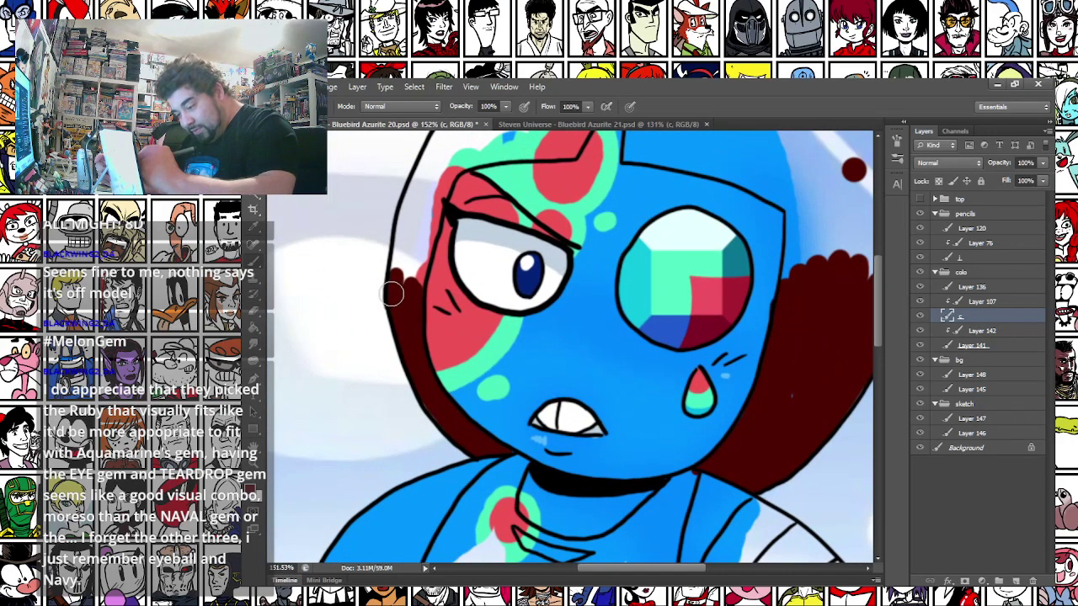
{"action": "left_click_drag", "start_coordinate": [399, 235], "coordinate": [370, 363]}
{"action": "mouse_move", "coordinate": [365, 410]}
{"action": "left_mouse_down"}
{"action": "mouse_move", "coordinate": [378, 338]}
{"action": "mouse_move", "coordinate": [415, 259]}
{"action": "mouse_move", "coordinate": [506, 175]}
{"action": "mouse_move", "coordinate": [578, 149]}
{"action": "mouse_move", "coordinate": [674, 145]}
{"action": "mouse_move", "coordinate": [733, 158]}
{"action": "mouse_move", "coordinate": [812, 216]}
{"action": "left_mouse_up"}
{"action": "key", "text": "ctrl+z"}
{"action": "mouse_move", "coordinate": [713, 152]}
{"action": "left_mouse_down"}
{"action": "mouse_move", "coordinate": [791, 201]}
{"action": "mouse_move", "coordinate": [728, 159]}
{"action": "mouse_move", "coordinate": [768, 181]}
{"action": "mouse_move", "coordinate": [842, 253]}
{"action": "left_mouse_up"}
{"action": "key", "text": "ctrl+z"}
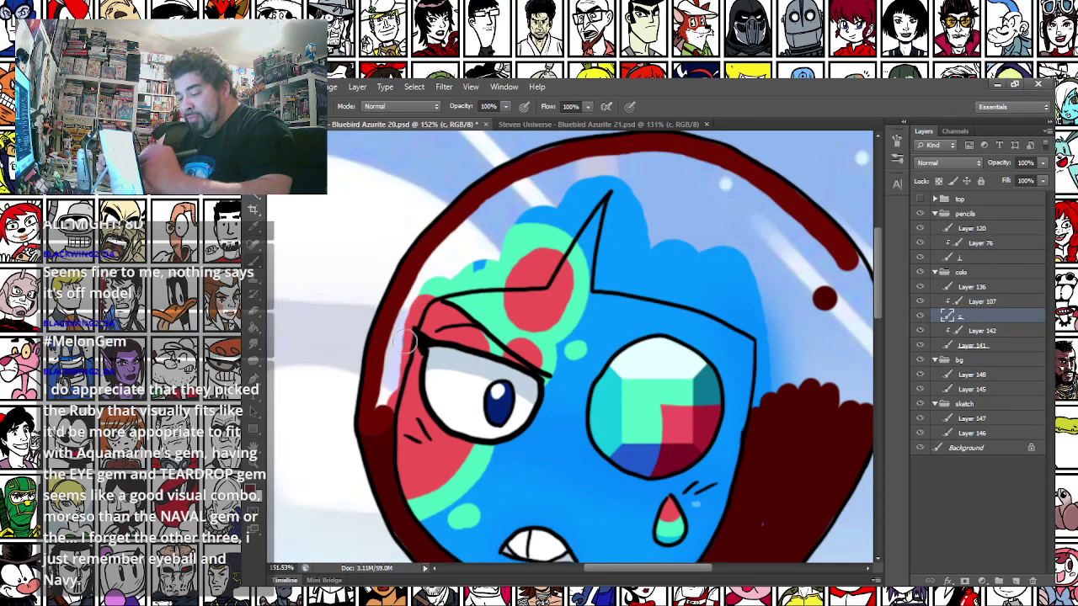
{"action": "mouse_move", "coordinate": [380, 392]}
{"action": "left_mouse_down"}
{"action": "mouse_move", "coordinate": [405, 318]}
{"action": "mouse_move", "coordinate": [439, 263]}
{"action": "mouse_move", "coordinate": [415, 304]}
{"action": "mouse_move", "coordinate": [420, 284]}
{"action": "mouse_move", "coordinate": [471, 222]}
{"action": "mouse_move", "coordinate": [510, 189]}
{"action": "mouse_move", "coordinate": [575, 166]}
{"action": "mouse_move", "coordinate": [653, 164]}
{"action": "left_mouse_up"}
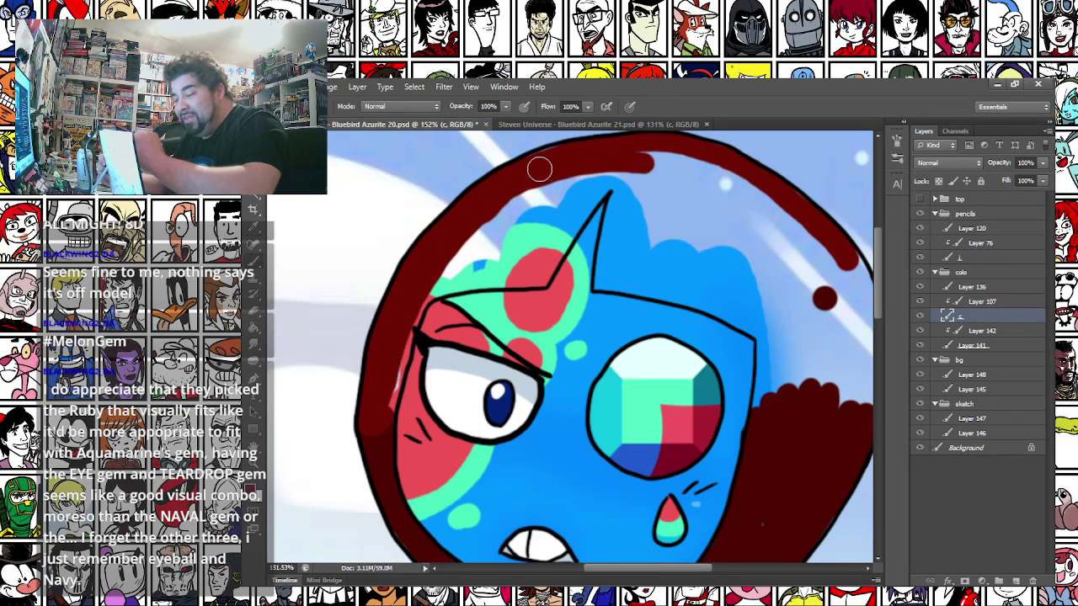
{"action": "left_click_drag", "start_coordinate": [516, 191], "coordinate": [411, 294]}
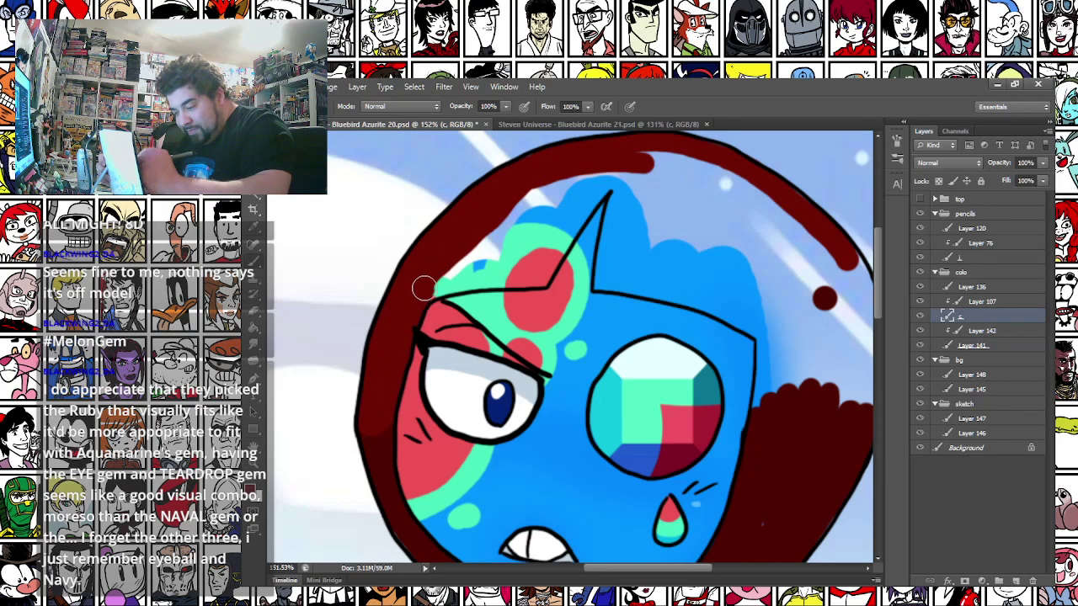
{"action": "mouse_move", "coordinate": [423, 297]}
{"action": "left_mouse_down"}
{"action": "mouse_move", "coordinate": [543, 280]}
{"action": "mouse_move", "coordinate": [613, 160]}
{"action": "mouse_move", "coordinate": [570, 193]}
{"action": "mouse_move", "coordinate": [546, 179]}
{"action": "mouse_move", "coordinate": [497, 261]}
{"action": "mouse_move", "coordinate": [444, 275]}
{"action": "left_mouse_up"}
Paint maroon along the fringe edges and down beside the gem eye, ending in a curved border over the darker lower hair
{"action": "left_click_drag", "start_coordinate": [599, 194], "coordinate": [462, 193]}
{"action": "mouse_move", "coordinate": [514, 156]}
{"action": "left_mouse_down"}
{"action": "mouse_move", "coordinate": [489, 201]}
{"action": "mouse_move", "coordinate": [479, 180]}
{"action": "mouse_move", "coordinate": [462, 287]}
{"action": "mouse_move", "coordinate": [562, 301]}
{"action": "mouse_move", "coordinate": [624, 327]}
{"action": "mouse_move", "coordinate": [558, 318]}
{"action": "mouse_move", "coordinate": [523, 258]}
{"action": "left_mouse_up"}
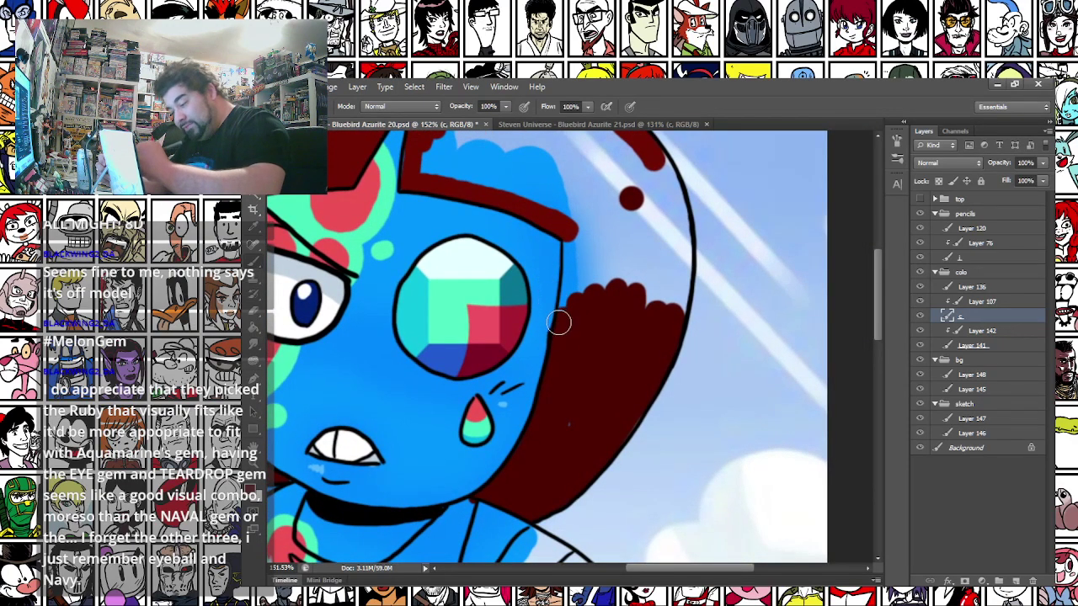
{"action": "mouse_move", "coordinate": [443, 258]}
{"action": "left_mouse_down"}
{"action": "mouse_move", "coordinate": [650, 254]}
{"action": "mouse_move", "coordinate": [485, 251]}
{"action": "mouse_move", "coordinate": [496, 254]}
{"action": "left_mouse_up"}
{"action": "mouse_move", "coordinate": [612, 362]}
{"action": "left_mouse_down"}
{"action": "mouse_move", "coordinate": [659, 368]}
{"action": "mouse_move", "coordinate": [720, 347]}
{"action": "left_mouse_up"}
{"action": "left_click_drag", "start_coordinate": [577, 257], "coordinate": [549, 286]}
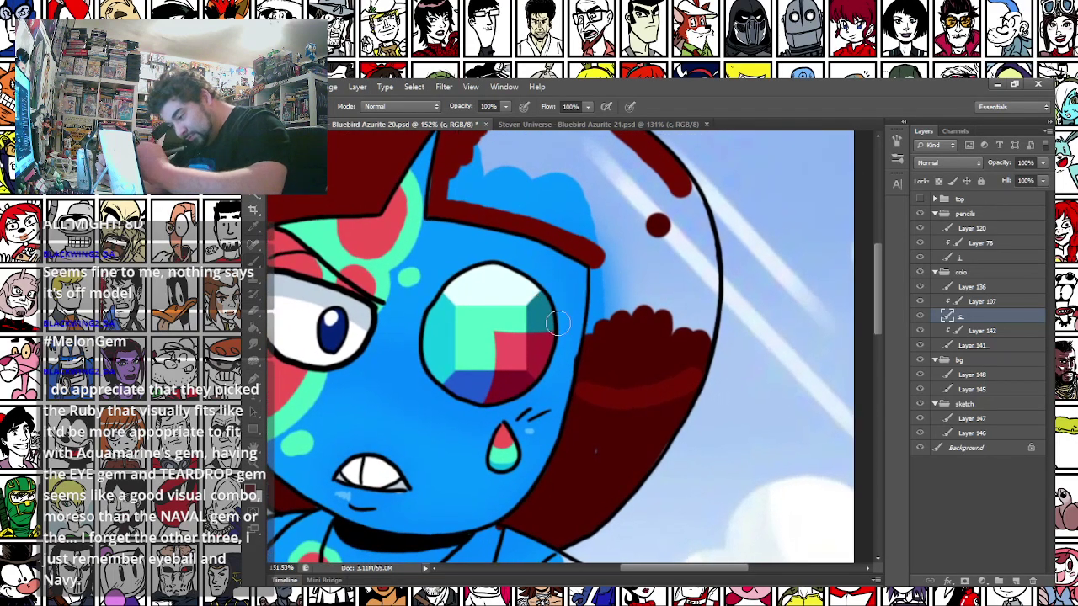
{"action": "mouse_move", "coordinate": [581, 367]}
{"action": "left_mouse_down"}
{"action": "mouse_move", "coordinate": [599, 266]}
{"action": "mouse_move", "coordinate": [600, 378]}
{"action": "mouse_move", "coordinate": [629, 383]}
{"action": "mouse_move", "coordinate": [681, 361]}
{"action": "left_mouse_up"}
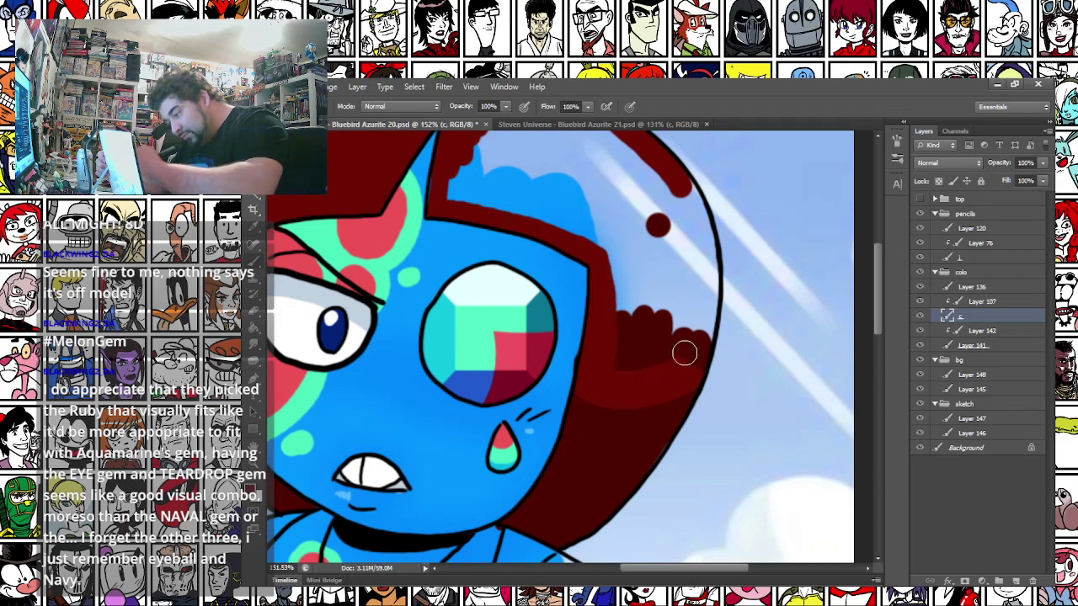
Fill the rest of the upper hair with maroon and dab lighter red highlights above the gem eye's side
{"action": "mouse_move", "coordinate": [684, 185]}
{"action": "left_mouse_down"}
{"action": "mouse_move", "coordinate": [706, 245]}
{"action": "mouse_move", "coordinate": [701, 345]}
{"action": "mouse_move", "coordinate": [692, 293]}
{"action": "mouse_move", "coordinate": [657, 357]}
{"action": "mouse_move", "coordinate": [635, 365]}
{"action": "mouse_move", "coordinate": [625, 319]}
{"action": "mouse_move", "coordinate": [603, 341]}
{"action": "left_mouse_up"}
{"action": "left_click_drag", "start_coordinate": [466, 203], "coordinate": [469, 336]}
{"action": "mouse_move", "coordinate": [462, 295]}
{"action": "left_mouse_down"}
{"action": "mouse_move", "coordinate": [459, 328]}
{"action": "mouse_move", "coordinate": [552, 353]}
{"action": "mouse_move", "coordinate": [614, 392]}
{"action": "mouse_move", "coordinate": [650, 403]}
{"action": "mouse_move", "coordinate": [691, 371]}
{"action": "mouse_move", "coordinate": [671, 368]}
{"action": "mouse_move", "coordinate": [622, 272]}
{"action": "mouse_move", "coordinate": [592, 355]}
{"action": "mouse_move", "coordinate": [541, 279]}
{"action": "mouse_move", "coordinate": [501, 316]}
{"action": "mouse_move", "coordinate": [477, 319]}
{"action": "mouse_move", "coordinate": [494, 212]}
{"action": "mouse_move", "coordinate": [541, 232]}
{"action": "mouse_move", "coordinate": [530, 237]}
{"action": "mouse_move", "coordinate": [558, 258]}
{"action": "left_mouse_up"}
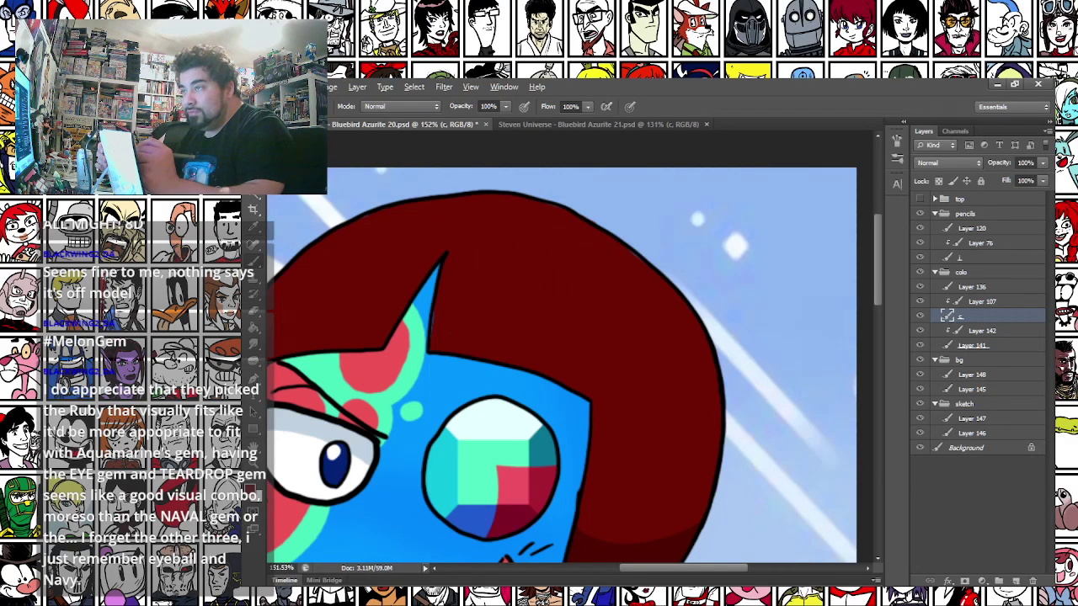
{"action": "mouse_move", "coordinate": [671, 355]}
{"action": "left_mouse_down"}
{"action": "mouse_move", "coordinate": [698, 360]}
{"action": "mouse_move", "coordinate": [677, 313]}
{"action": "mouse_move", "coordinate": [690, 397]}
{"action": "mouse_move", "coordinate": [666, 343]}
{"action": "mouse_move", "coordinate": [673, 349]}
{"action": "mouse_move", "coordinate": [653, 382]}
{"action": "left_mouse_up"}
{"action": "left_click_drag", "start_coordinate": [272, 522], "coordinate": [397, 408]}
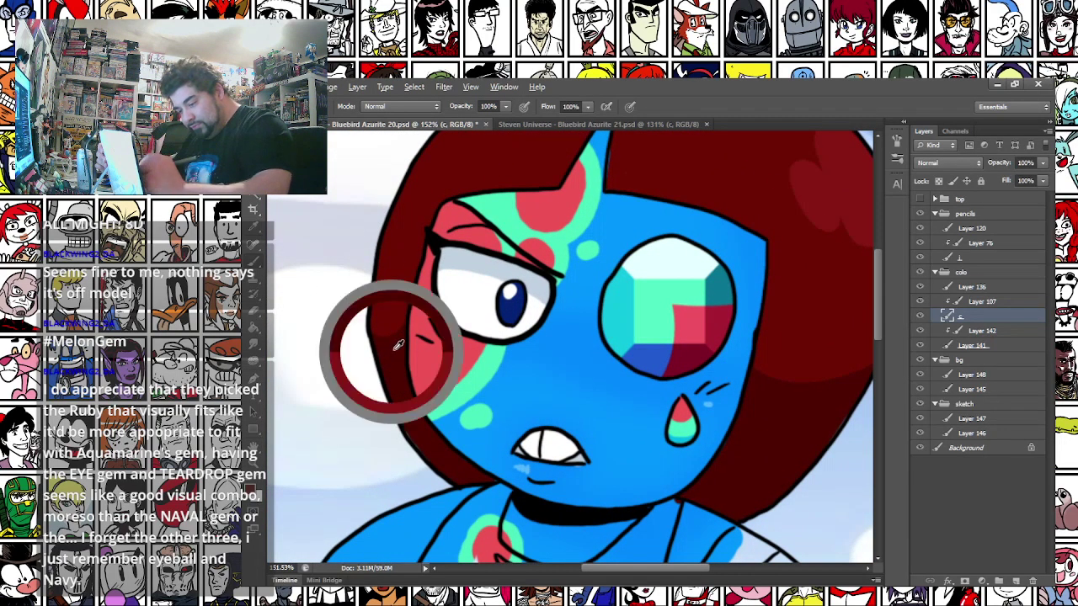
In Bluebird Azurite 21.psd, paint a brighter maroon band along the inside of the upper hair outline
{"action": "key", "text": "ctrl+Tab"}
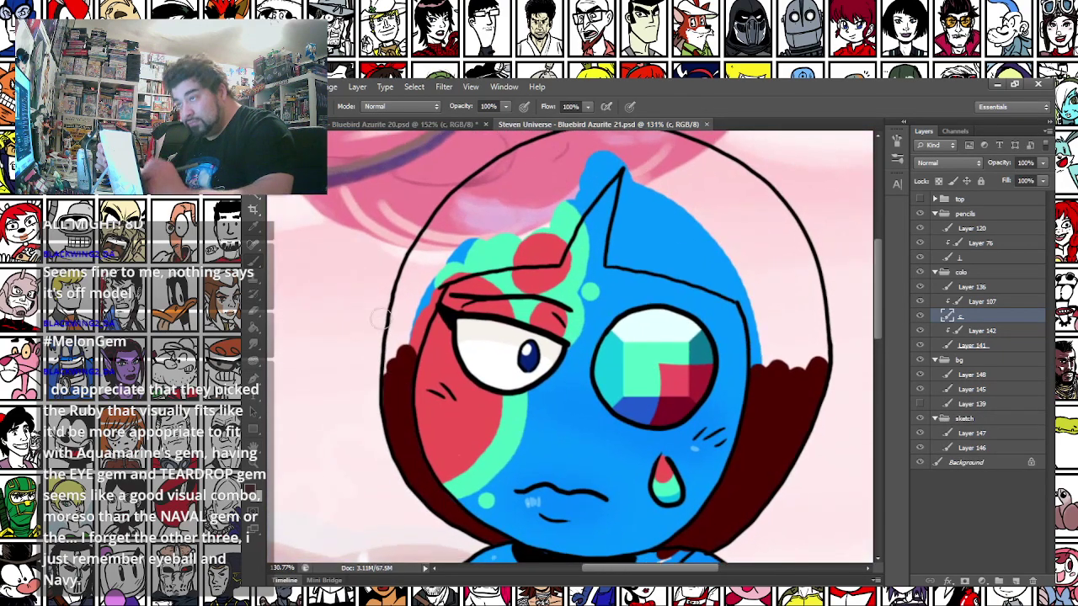
{"action": "mouse_move", "coordinate": [404, 375]}
{"action": "left_mouse_down"}
{"action": "mouse_move", "coordinate": [416, 319]}
{"action": "mouse_move", "coordinate": [455, 247]}
{"action": "left_mouse_up"}
{"action": "left_click_drag", "start_coordinate": [390, 380], "coordinate": [418, 254]}
{"action": "left_click_drag", "start_coordinate": [413, 232], "coordinate": [383, 271]}
{"action": "mouse_move", "coordinate": [383, 290]}
{"action": "left_mouse_down"}
{"action": "mouse_move", "coordinate": [465, 206]}
{"action": "mouse_move", "coordinate": [516, 181]}
{"action": "mouse_move", "coordinate": [577, 170]}
{"action": "mouse_move", "coordinate": [642, 180]}
{"action": "mouse_move", "coordinate": [747, 246]}
{"action": "mouse_move", "coordinate": [774, 298]}
{"action": "mouse_move", "coordinate": [787, 400]}
{"action": "left_mouse_up"}
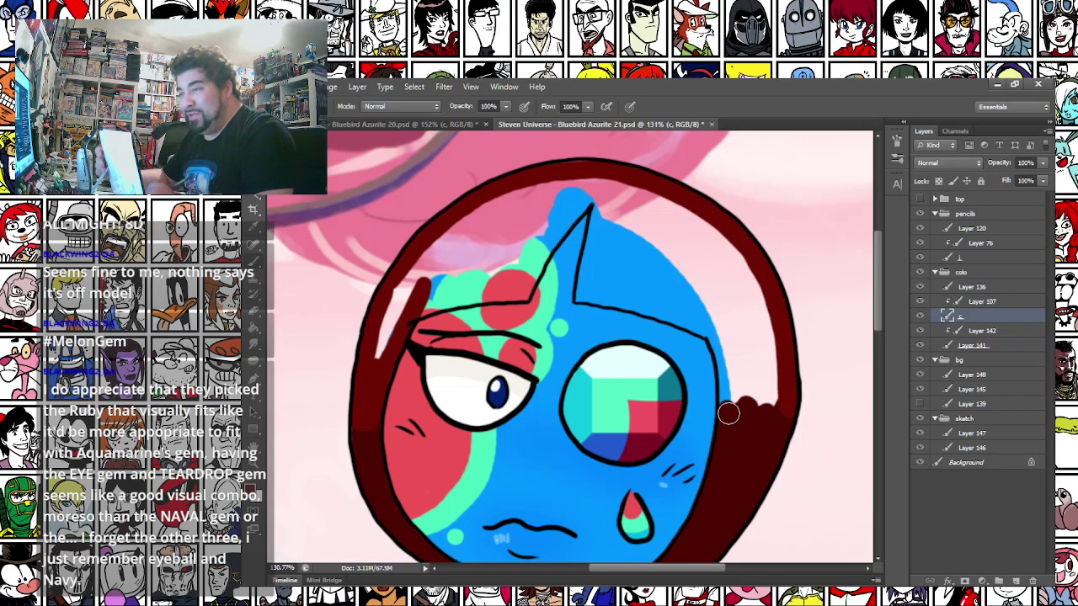
Edge the fringe in maroon and curve the color over the darker lower hair beside the gem eye
{"action": "mouse_move", "coordinate": [392, 330]}
{"action": "left_mouse_down"}
{"action": "mouse_move", "coordinate": [397, 298]}
{"action": "mouse_move", "coordinate": [417, 312]}
{"action": "mouse_move", "coordinate": [523, 296]}
{"action": "mouse_move", "coordinate": [555, 232]}
{"action": "mouse_move", "coordinate": [593, 192]}
{"action": "mouse_move", "coordinate": [578, 297]}
{"action": "mouse_move", "coordinate": [721, 338]}
{"action": "mouse_move", "coordinate": [728, 407]}
{"action": "left_mouse_up"}
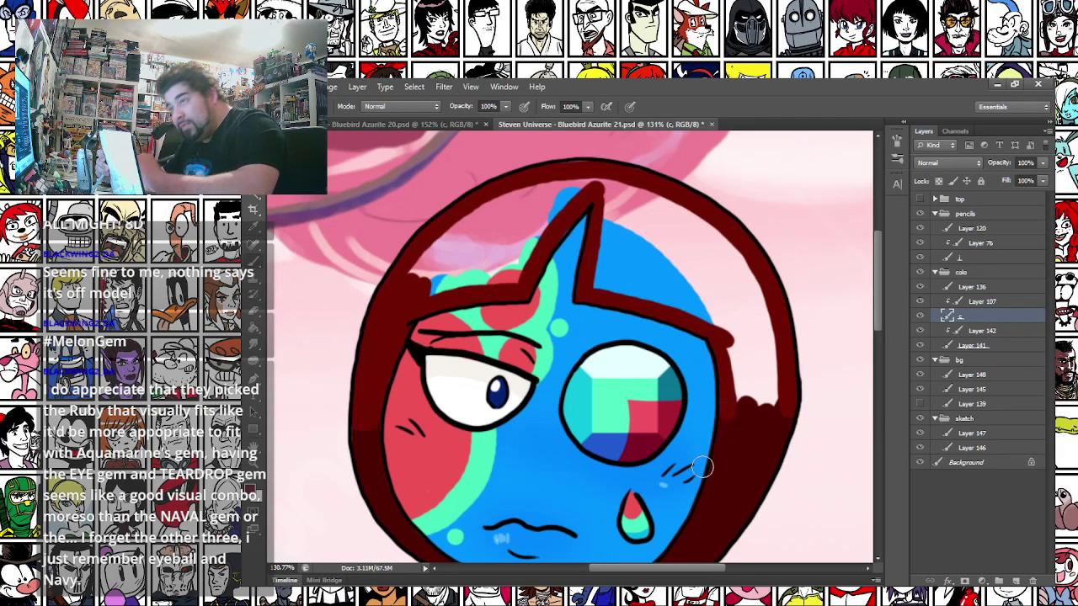
{"action": "mouse_move", "coordinate": [730, 474]}
{"action": "left_mouse_down"}
{"action": "mouse_move", "coordinate": [769, 450]}
{"action": "mouse_move", "coordinate": [784, 423]}
{"action": "left_mouse_up"}
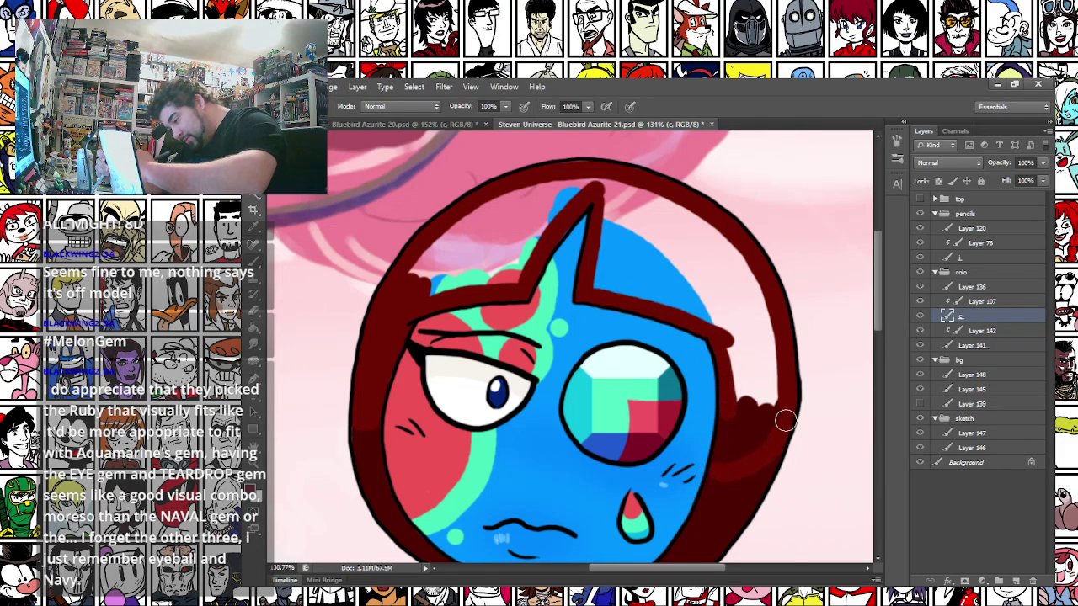
{"action": "mouse_move", "coordinate": [720, 464]}
{"action": "left_mouse_down"}
{"action": "mouse_move", "coordinate": [730, 415]}
{"action": "mouse_move", "coordinate": [751, 455]}
{"action": "mouse_move", "coordinate": [770, 428]}
{"action": "left_mouse_up"}
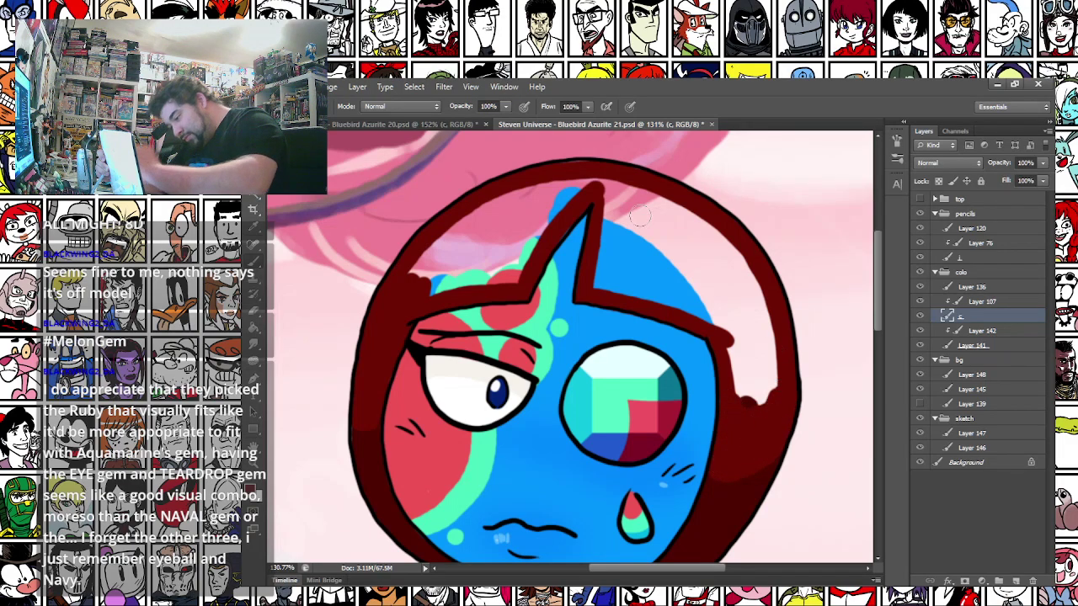
Fill the remaining upper hair with maroon using a resized brush
{"action": "right_click", "coordinate": [469, 242]}
{"action": "left_click_drag", "start_coordinate": [495, 274], "coordinate": [509, 274]}
{"action": "mouse_move", "coordinate": [410, 283]}
{"action": "left_mouse_down"}
{"action": "mouse_move", "coordinate": [449, 235]}
{"action": "mouse_move", "coordinate": [519, 198]}
{"action": "mouse_move", "coordinate": [568, 193]}
{"action": "mouse_move", "coordinate": [515, 267]}
{"action": "mouse_move", "coordinate": [485, 280]}
{"action": "mouse_move", "coordinate": [433, 273]}
{"action": "mouse_move", "coordinate": [585, 183]}
{"action": "mouse_move", "coordinate": [664, 212]}
{"action": "mouse_move", "coordinate": [744, 288]}
{"action": "mouse_move", "coordinate": [590, 211]}
{"action": "mouse_move", "coordinate": [606, 222]}
{"action": "mouse_move", "coordinate": [603, 281]}
{"action": "mouse_move", "coordinate": [727, 327]}
{"action": "mouse_move", "coordinate": [747, 410]}
{"action": "mouse_move", "coordinate": [748, 331]}
{"action": "mouse_move", "coordinate": [704, 287]}
{"action": "mouse_move", "coordinate": [684, 287]}
{"action": "mouse_move", "coordinate": [623, 258]}
{"action": "left_mouse_up"}
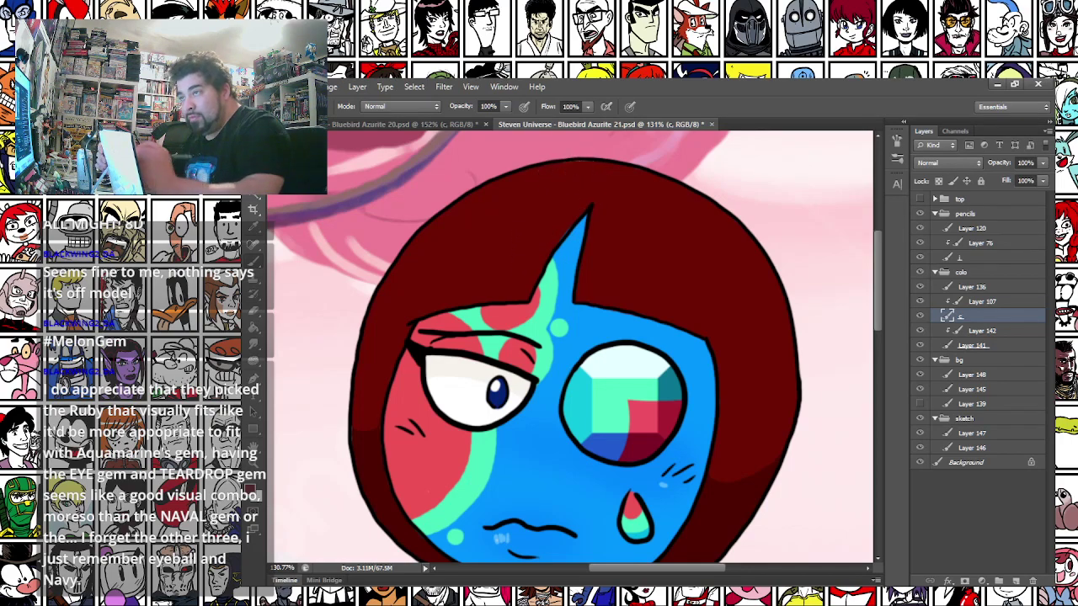
Dab lighter red highlights on the upper hair above the gem eye's side
{"action": "mouse_move", "coordinate": [703, 287]}
{"action": "left_mouse_down"}
{"action": "mouse_move", "coordinate": [769, 306]}
{"action": "mouse_move", "coordinate": [740, 261]}
{"action": "mouse_move", "coordinate": [747, 267]}
{"action": "mouse_move", "coordinate": [714, 275]}
{"action": "mouse_move", "coordinate": [729, 310]}
{"action": "mouse_move", "coordinate": [716, 286]}
{"action": "left_mouse_up"}
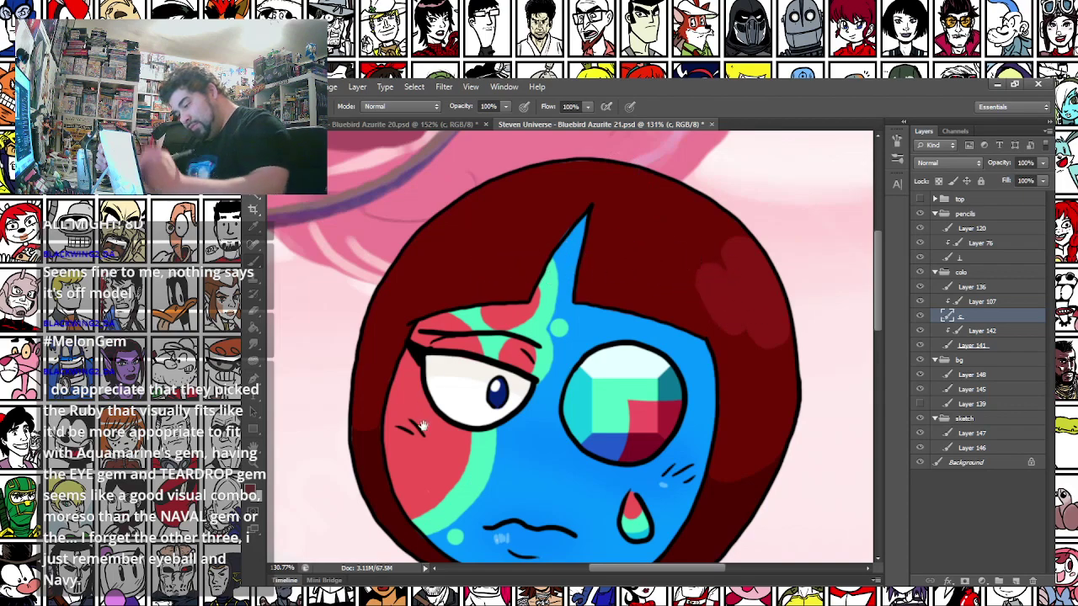
{"action": "left_click_drag", "start_coordinate": [422, 417], "coordinate": [508, 170]}
{"action": "left_click_drag", "start_coordinate": [443, 301], "coordinate": [384, 201]}
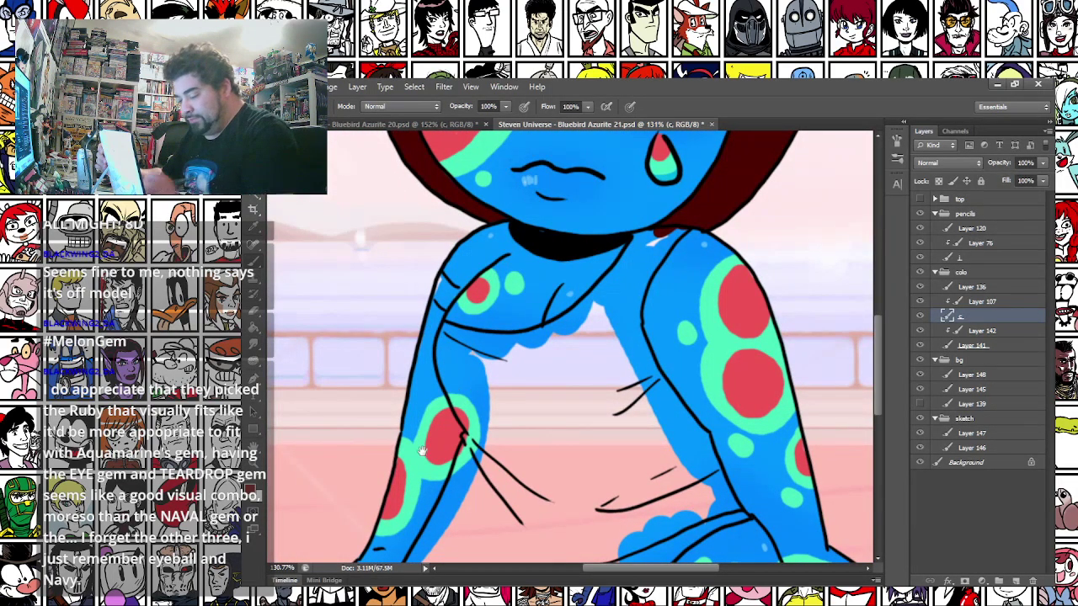
{"action": "left_click_drag", "start_coordinate": [422, 451], "coordinate": [385, 135]}
{"action": "left_click_drag", "start_coordinate": [344, 467], "coordinate": [373, 433]}
{"action": "left_click_drag", "start_coordinate": [358, 179], "coordinate": [380, 414]}
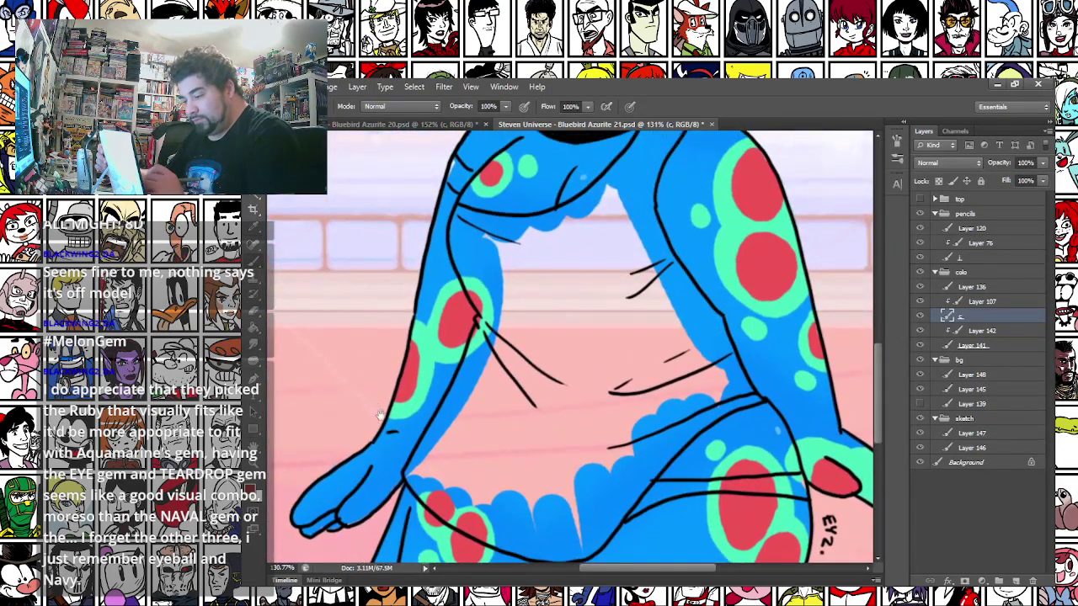
In Bluebird Azurite 20.psd, paint the skull on the shirt in pale lavender e3d2f5
{"action": "left_click", "coordinate": [342, 125]}
{"action": "left_click_drag", "start_coordinate": [380, 358], "coordinate": [379, 139]}
{"action": "left_click_drag", "start_coordinate": [362, 429], "coordinate": [373, 115]}
{"action": "mouse_move", "coordinate": [402, 347]}
{"action": "left_mouse_down"}
{"action": "mouse_move", "coordinate": [396, 151]}
{"action": "mouse_move", "coordinate": [396, 513]}
{"action": "left_mouse_up"}
{"action": "left_click", "coordinate": [251, 490]}
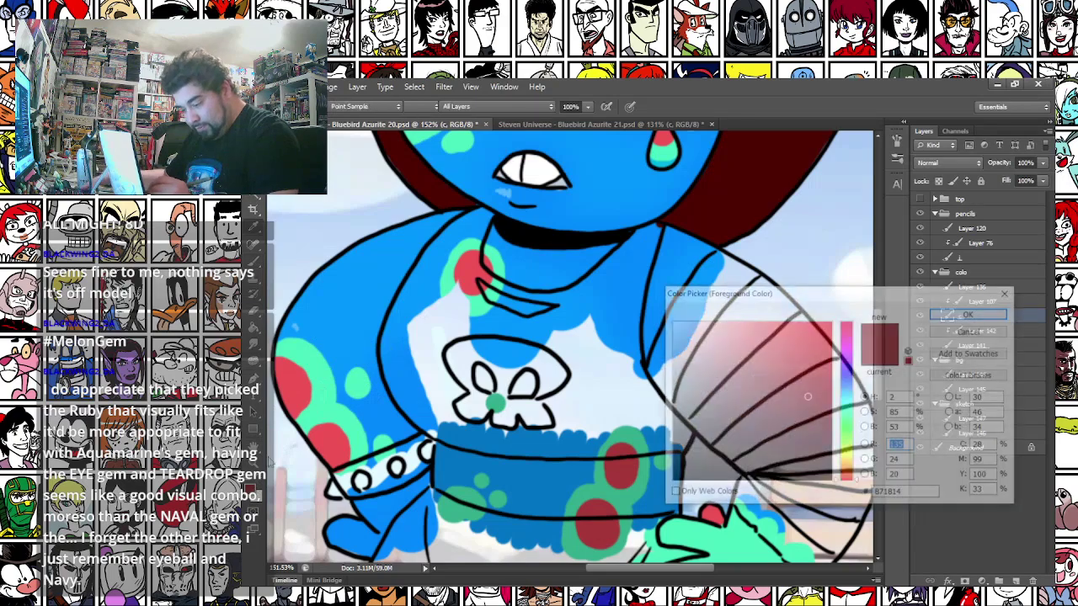
{"action": "left_click", "coordinate": [847, 362]}
{"action": "left_click", "coordinate": [692, 326]}
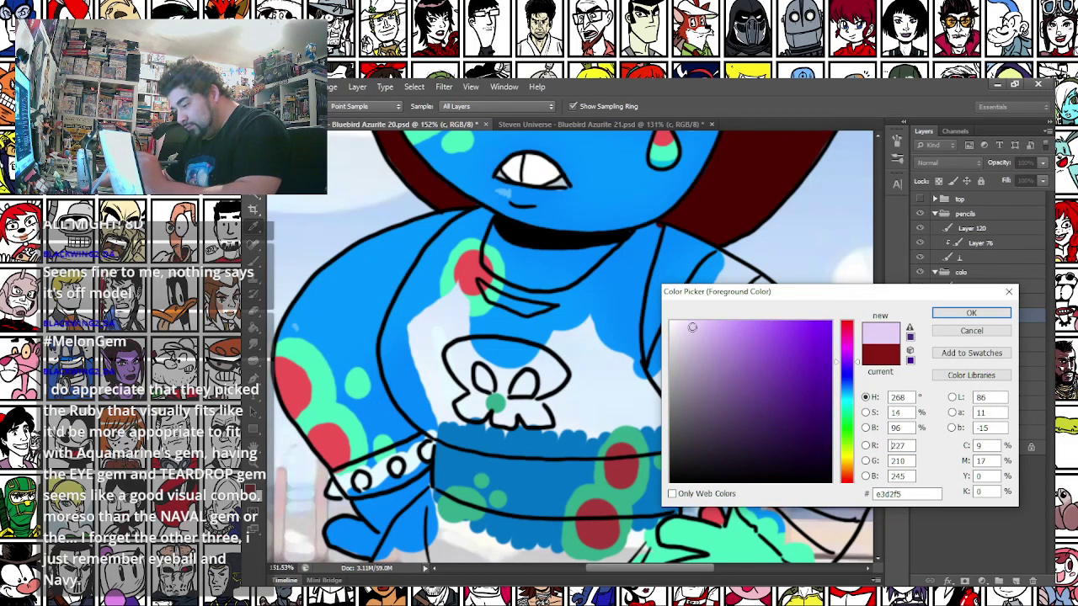
{"action": "key", "text": "Return"}
{"action": "mouse_move", "coordinate": [573, 371]}
{"action": "left_mouse_down"}
{"action": "mouse_move", "coordinate": [522, 405]}
{"action": "mouse_move", "coordinate": [421, 337]}
{"action": "left_mouse_up"}
Choose dark purple 402b57 and block rough patches of it onto the shirt and the upper skirt
{"action": "left_click", "coordinate": [253, 505]}
{"action": "left_click", "coordinate": [728, 392]}
{"action": "mouse_move", "coordinate": [729, 393]}
{"action": "left_mouse_down"}
{"action": "mouse_move", "coordinate": [769, 381]}
{"action": "mouse_move", "coordinate": [751, 425]}
{"action": "left_mouse_up"}
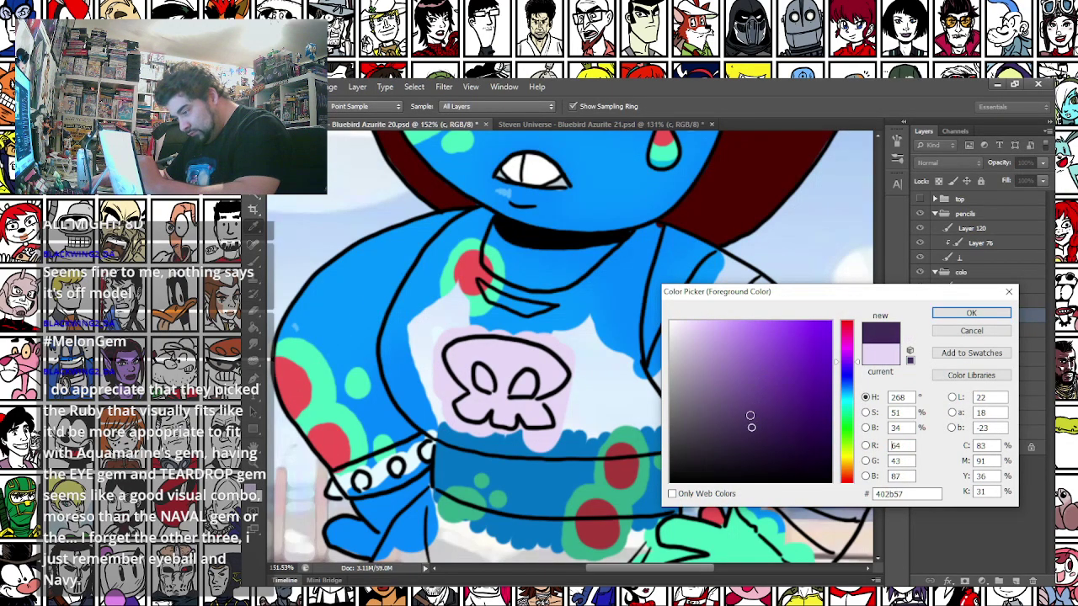
{"action": "key", "text": "Return"}
{"action": "left_click_drag", "start_coordinate": [619, 288], "coordinate": [613, 354]}
{"action": "left_click_drag", "start_coordinate": [478, 469], "coordinate": [471, 299]}
{"action": "mouse_move", "coordinate": [427, 358]}
{"action": "left_mouse_down"}
{"action": "mouse_move", "coordinate": [400, 428]}
{"action": "mouse_move", "coordinate": [438, 486]}
{"action": "mouse_move", "coordinate": [546, 488]}
{"action": "mouse_move", "coordinate": [552, 512]}
{"action": "left_mouse_up"}
{"action": "left_click_drag", "start_coordinate": [429, 308], "coordinate": [413, 386]}
Pick a darker, near-black purple, dab it on the shirt's edge and fill the studded wristband with a smaller brush
{"action": "left_click", "coordinate": [250, 489]}
{"action": "left_click", "coordinate": [738, 449]}
{"action": "key", "text": "Return"}
{"action": "left_click_drag", "start_coordinate": [370, 256], "coordinate": [377, 271]}
{"action": "right_click", "coordinate": [359, 295]}
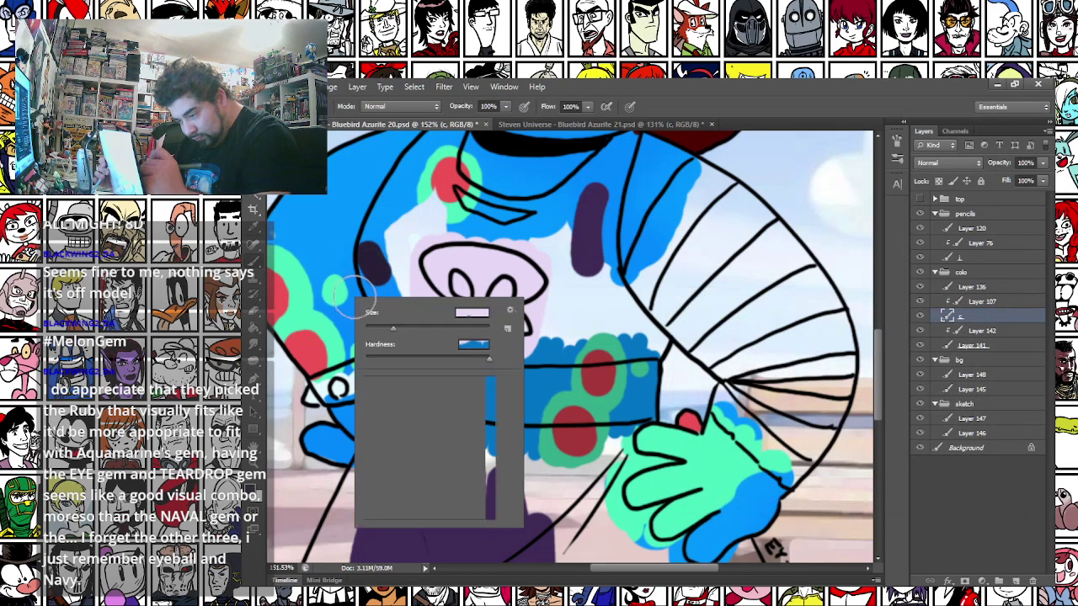
{"action": "left_click", "coordinate": [312, 385]}
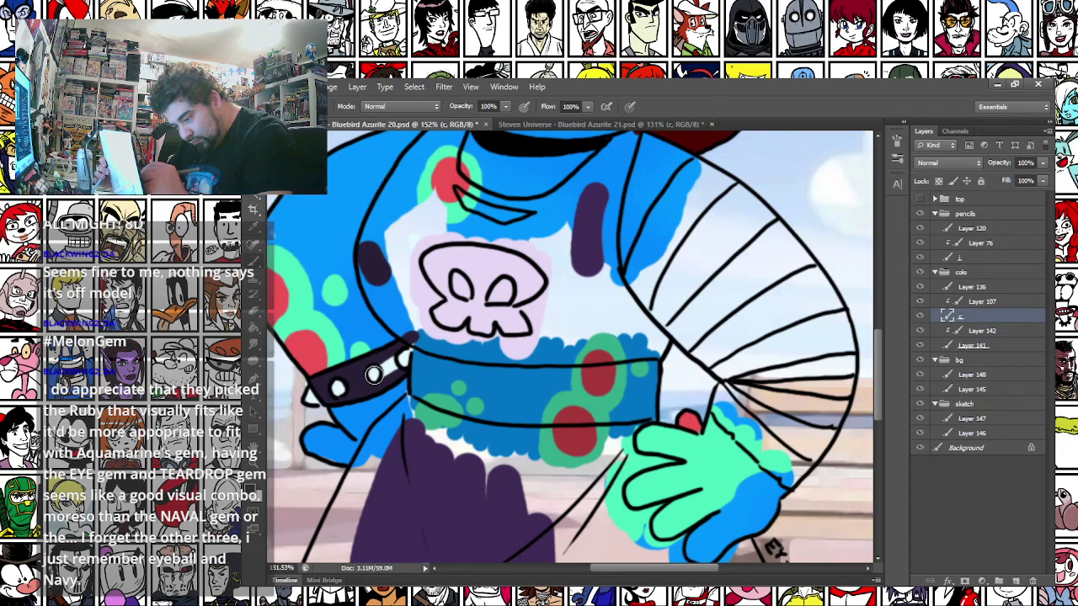
Edge the shirt's sides, bottom hem, straps and neckline with the near-black purple
{"action": "left_click_drag", "start_coordinate": [387, 314], "coordinate": [370, 398]}
{"action": "left_click_drag", "start_coordinate": [344, 352], "coordinate": [364, 394]}
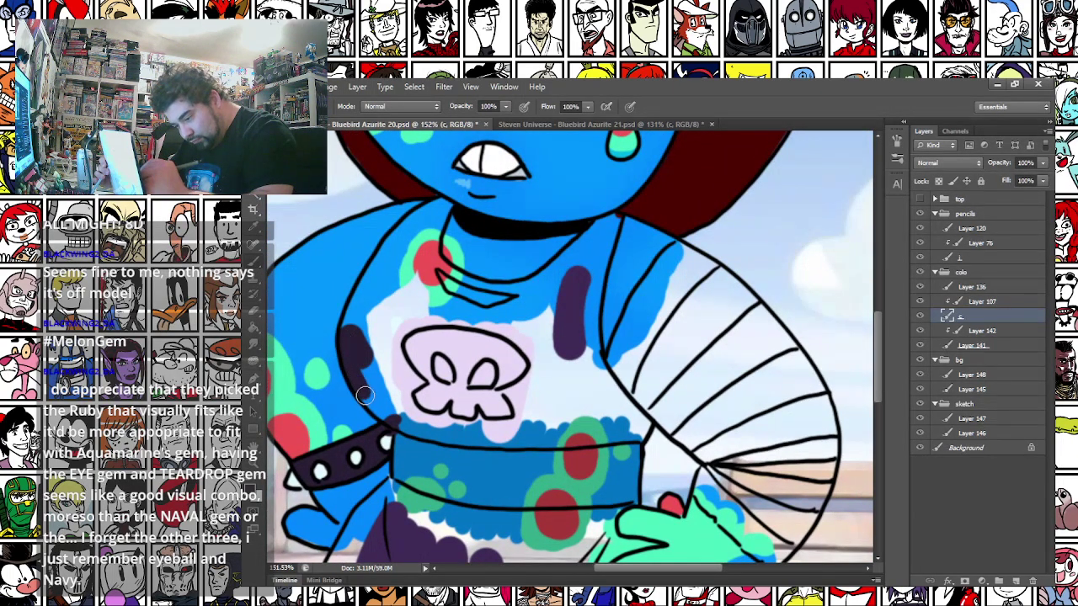
{"action": "mouse_move", "coordinate": [422, 431]}
{"action": "left_mouse_down"}
{"action": "mouse_move", "coordinate": [631, 436]}
{"action": "mouse_move", "coordinate": [581, 322]}
{"action": "left_mouse_up"}
{"action": "mouse_move", "coordinate": [349, 319]}
{"action": "left_mouse_down"}
{"action": "mouse_move", "coordinate": [405, 226]}
{"action": "mouse_move", "coordinate": [430, 207]}
{"action": "mouse_move", "coordinate": [430, 246]}
{"action": "left_mouse_up"}
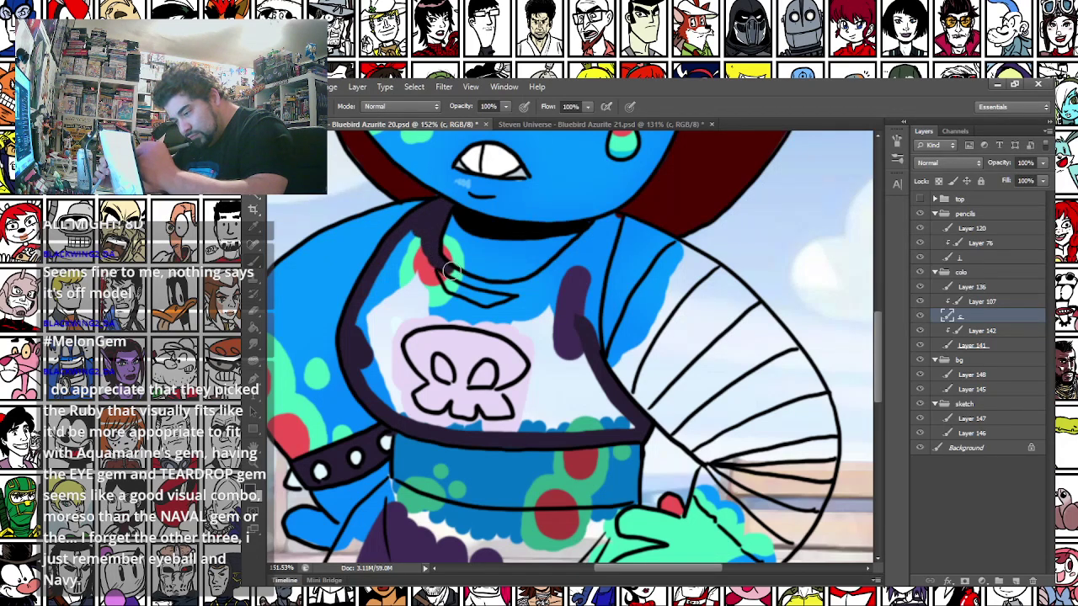
{"action": "mouse_move", "coordinate": [522, 286]}
{"action": "left_mouse_down"}
{"action": "mouse_move", "coordinate": [601, 223]}
{"action": "mouse_move", "coordinate": [591, 325]}
{"action": "left_mouse_up"}
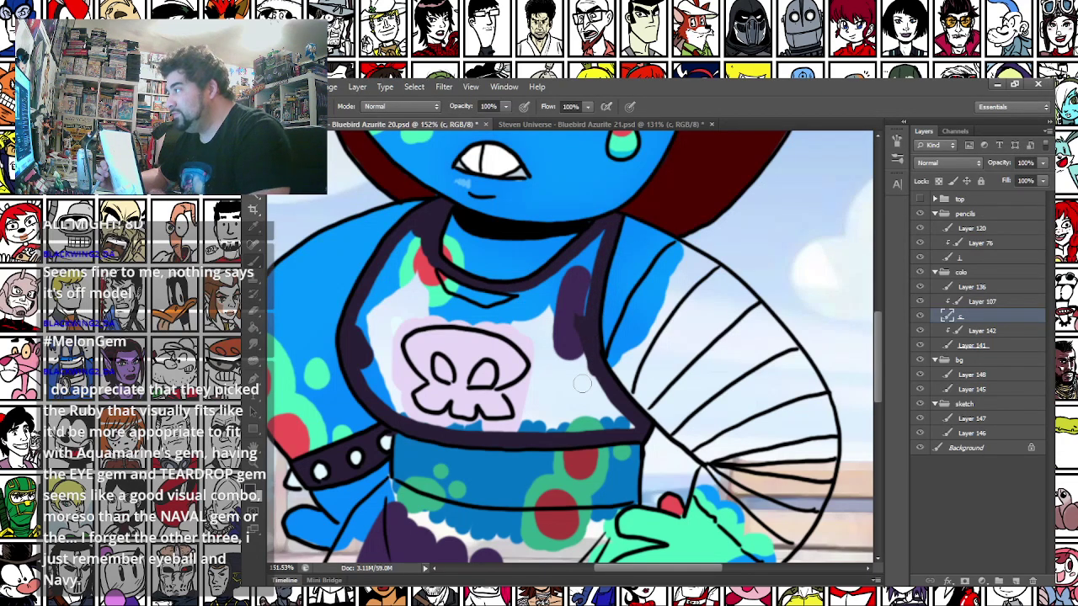
Fill the rest of the shirt around the skull, including its eye holes, with near-black purple using resized brushes
{"action": "right_click", "coordinate": [434, 260]}
{"action": "mouse_move", "coordinate": [393, 255]}
{"action": "left_mouse_down"}
{"action": "mouse_move", "coordinate": [419, 246]}
{"action": "mouse_move", "coordinate": [441, 302]}
{"action": "mouse_move", "coordinate": [490, 315]}
{"action": "mouse_move", "coordinate": [561, 284]}
{"action": "mouse_move", "coordinate": [599, 233]}
{"action": "mouse_move", "coordinate": [575, 301]}
{"action": "left_mouse_up"}
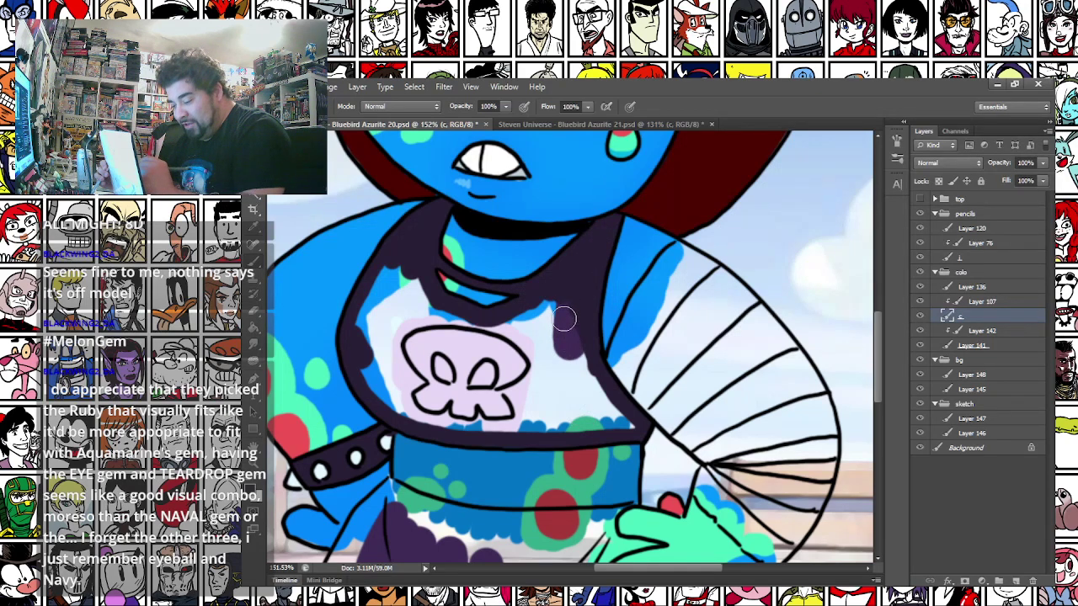
{"action": "mouse_move", "coordinate": [533, 304]}
{"action": "left_mouse_down"}
{"action": "mouse_move", "coordinate": [591, 367]}
{"action": "mouse_move", "coordinate": [536, 324]}
{"action": "mouse_move", "coordinate": [617, 418]}
{"action": "mouse_move", "coordinate": [589, 402]}
{"action": "left_mouse_up"}
{"action": "mouse_move", "coordinate": [374, 285]}
{"action": "left_mouse_down"}
{"action": "mouse_move", "coordinate": [359, 323]}
{"action": "mouse_move", "coordinate": [362, 358]}
{"action": "mouse_move", "coordinate": [391, 401]}
{"action": "mouse_move", "coordinate": [417, 385]}
{"action": "mouse_move", "coordinate": [390, 333]}
{"action": "mouse_move", "coordinate": [384, 344]}
{"action": "mouse_move", "coordinate": [367, 328]}
{"action": "mouse_move", "coordinate": [374, 299]}
{"action": "mouse_move", "coordinate": [400, 274]}
{"action": "mouse_move", "coordinate": [384, 322]}
{"action": "mouse_move", "coordinate": [409, 284]}
{"action": "mouse_move", "coordinate": [425, 299]}
{"action": "mouse_move", "coordinate": [395, 318]}
{"action": "mouse_move", "coordinate": [394, 336]}
{"action": "mouse_move", "coordinate": [417, 313]}
{"action": "mouse_move", "coordinate": [406, 328]}
{"action": "mouse_move", "coordinate": [441, 316]}
{"action": "mouse_move", "coordinate": [536, 340]}
{"action": "mouse_move", "coordinate": [521, 328]}
{"action": "mouse_move", "coordinate": [508, 327]}
{"action": "mouse_move", "coordinate": [537, 361]}
{"action": "mouse_move", "coordinate": [527, 336]}
{"action": "mouse_move", "coordinate": [563, 353]}
{"action": "mouse_move", "coordinate": [582, 388]}
{"action": "mouse_move", "coordinate": [571, 423]}
{"action": "mouse_move", "coordinate": [557, 404]}
{"action": "mouse_move", "coordinate": [516, 403]}
{"action": "left_mouse_up"}
{"action": "mouse_move", "coordinate": [399, 410]}
{"action": "left_mouse_down"}
{"action": "mouse_move", "coordinate": [450, 429]}
{"action": "mouse_move", "coordinate": [531, 423]}
{"action": "mouse_move", "coordinate": [507, 392]}
{"action": "mouse_move", "coordinate": [537, 366]}
{"action": "mouse_move", "coordinate": [528, 410]}
{"action": "mouse_move", "coordinate": [546, 386]}
{"action": "left_mouse_up"}
{"action": "right_click", "coordinate": [470, 333]}
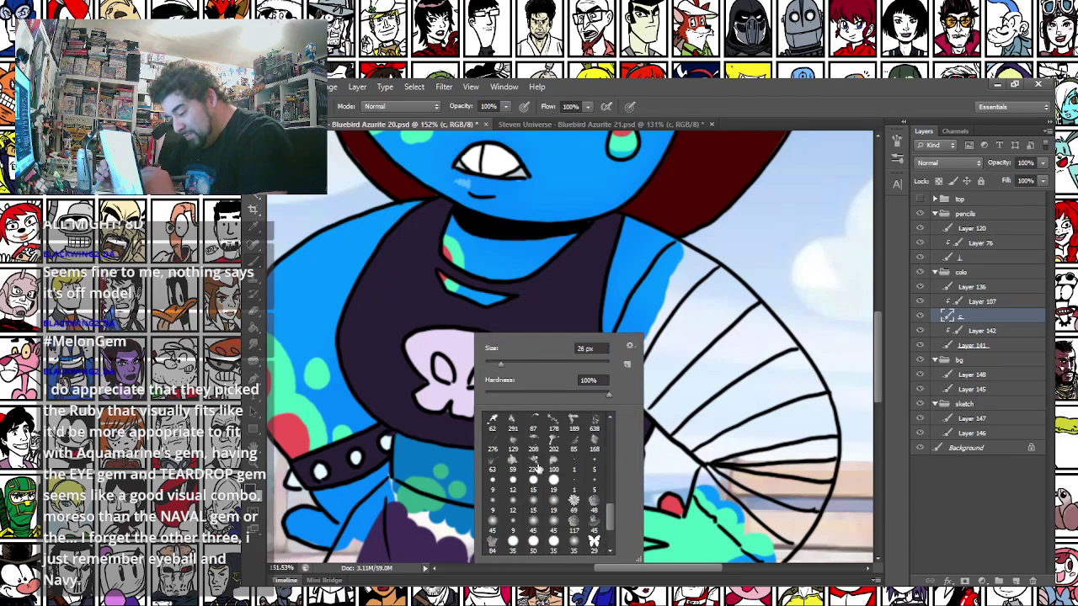
{"action": "left_click", "coordinate": [438, 362]}
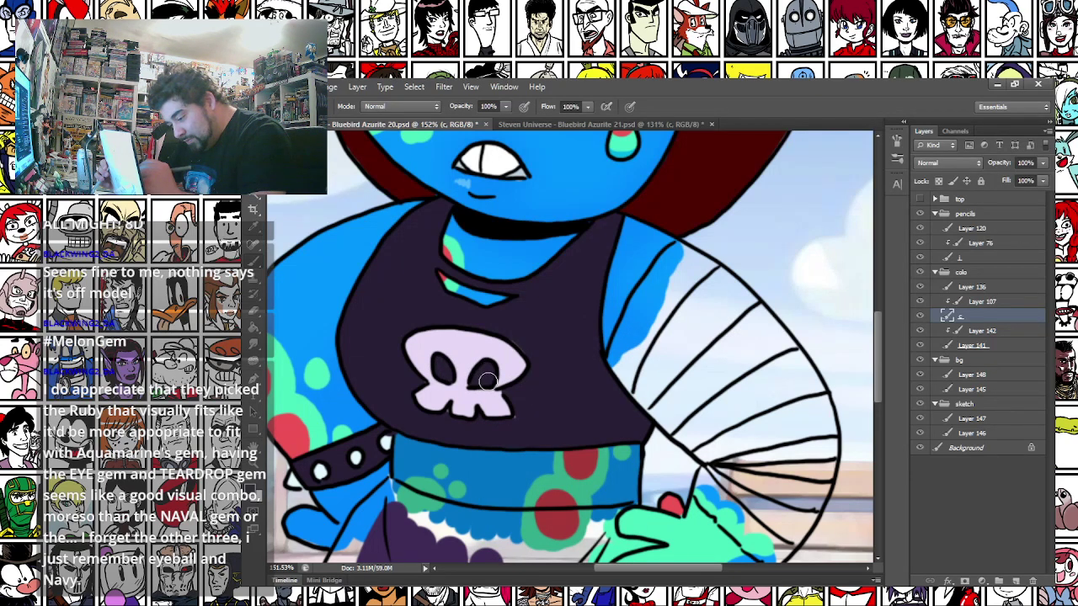
Paint a dark purple band across the lower skirt and edge the first part of its ragged hem
{"action": "left_click_drag", "start_coordinate": [362, 480], "coordinate": [397, 342]}
{"action": "mouse_move", "coordinate": [395, 421]}
{"action": "left_mouse_down"}
{"action": "mouse_move", "coordinate": [389, 302]}
{"action": "mouse_move", "coordinate": [411, 303]}
{"action": "left_mouse_up"}
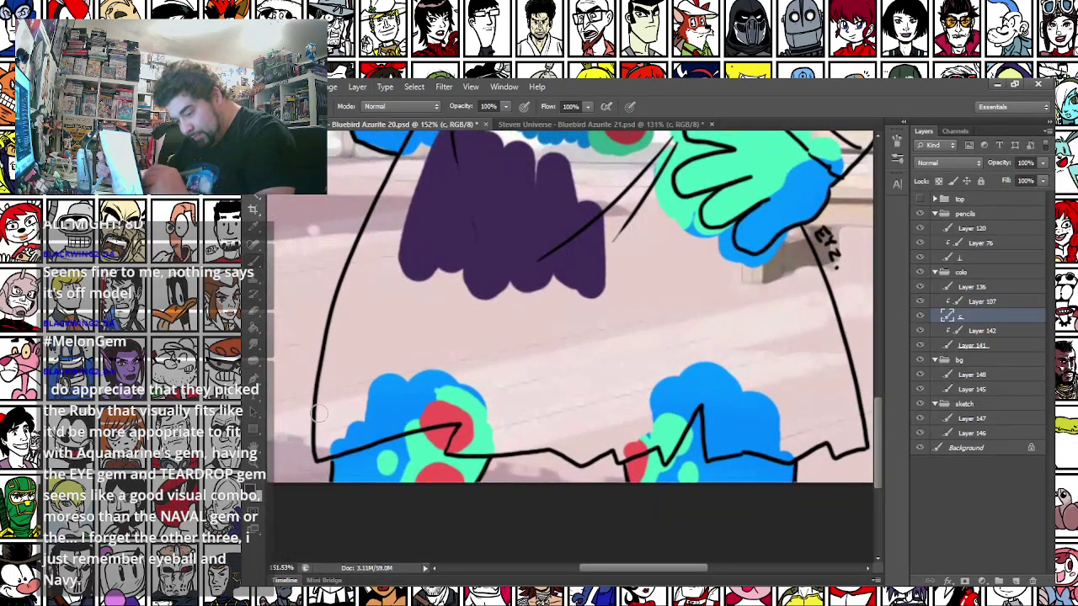
{"action": "mouse_move", "coordinate": [319, 453]}
{"action": "left_mouse_down"}
{"action": "mouse_move", "coordinate": [402, 424]}
{"action": "mouse_move", "coordinate": [724, 369]}
{"action": "left_mouse_up"}
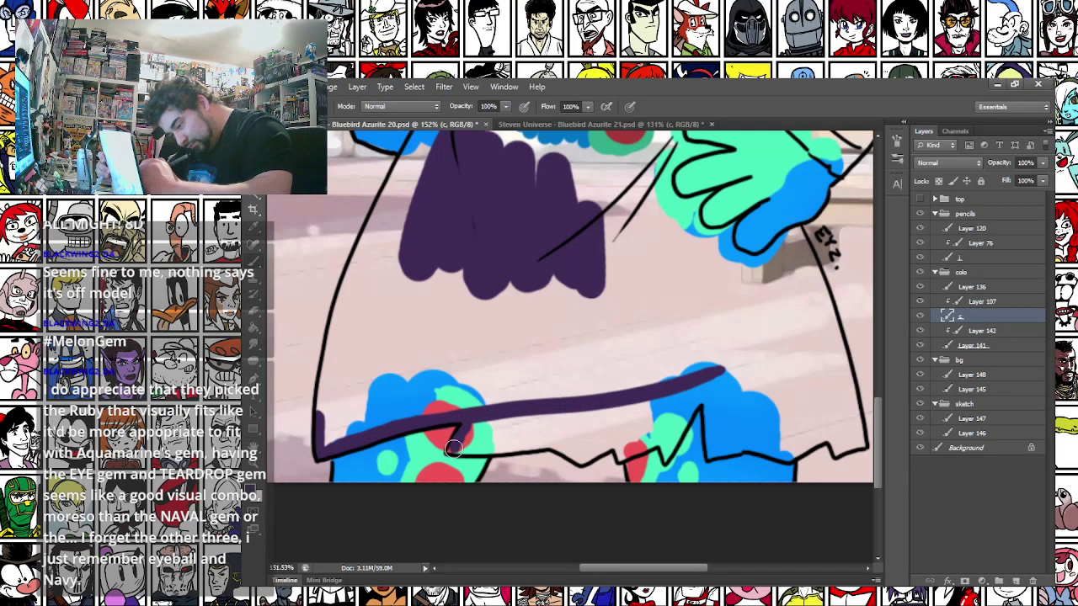
{"action": "mouse_move", "coordinate": [468, 452]}
{"action": "left_mouse_down"}
{"action": "mouse_move", "coordinate": [555, 442]}
{"action": "mouse_move", "coordinate": [593, 470]}
{"action": "mouse_move", "coordinate": [634, 444]}
{"action": "left_mouse_up"}
{"action": "left_click_drag", "start_coordinate": [633, 374], "coordinate": [506, 342]}
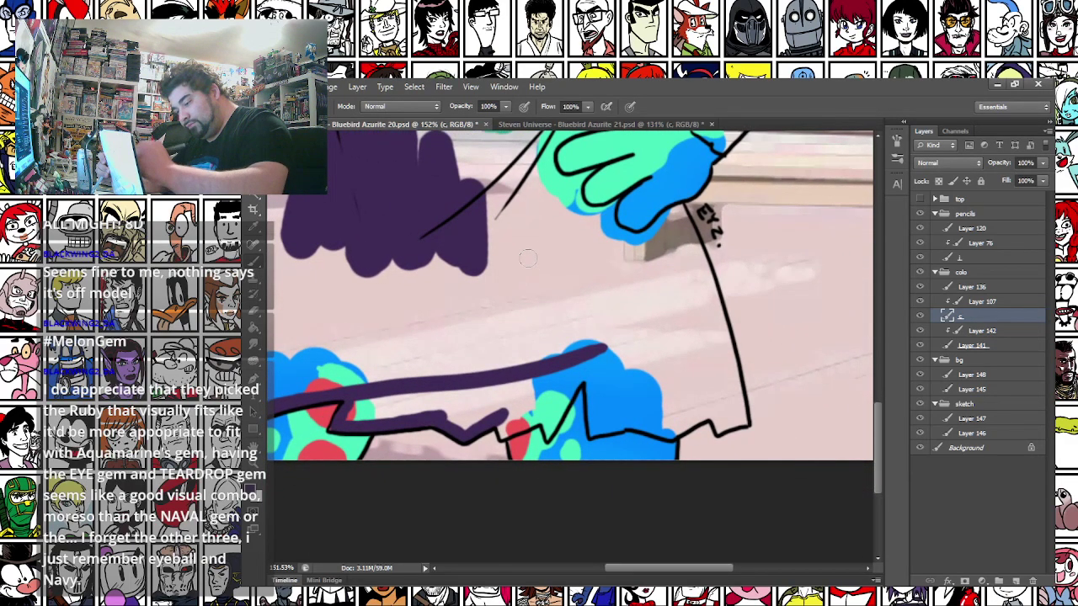
Doodle a frowning face with bobbed hair in dark purple on the unfilled skirt
{"action": "mouse_move", "coordinate": [554, 351]}
{"action": "left_mouse_down"}
{"action": "mouse_move", "coordinate": [570, 233]}
{"action": "mouse_move", "coordinate": [478, 310]}
{"action": "mouse_move", "coordinate": [539, 362]}
{"action": "left_mouse_up"}
{"action": "mouse_move", "coordinate": [546, 280]}
{"action": "left_mouse_down"}
{"action": "mouse_move", "coordinate": [604, 285]}
{"action": "mouse_move", "coordinate": [506, 261]}
{"action": "left_mouse_up"}
{"action": "left_click_drag", "start_coordinate": [592, 264], "coordinate": [544, 278]}
{"action": "mouse_move", "coordinate": [515, 232]}
{"action": "left_mouse_down"}
{"action": "mouse_move", "coordinate": [535, 282]}
{"action": "mouse_move", "coordinate": [603, 297]}
{"action": "left_mouse_up"}
{"action": "left_click_drag", "start_coordinate": [497, 281], "coordinate": [507, 273]}
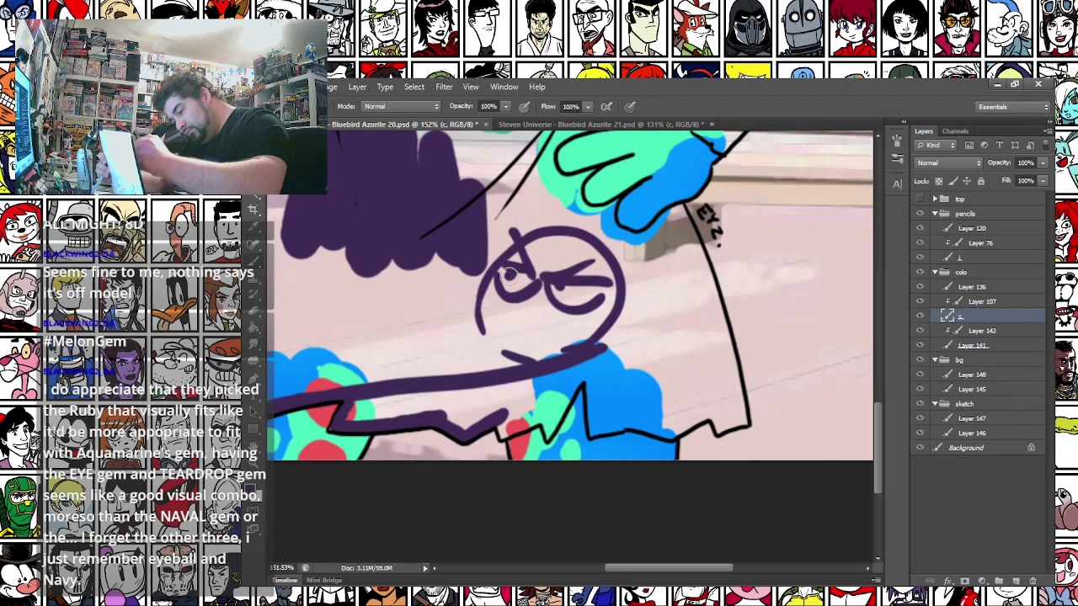
{"action": "left_click_drag", "start_coordinate": [568, 315], "coordinate": [580, 342]}
{"action": "mouse_move", "coordinate": [509, 341]}
{"action": "left_mouse_down"}
{"action": "mouse_move", "coordinate": [519, 330]}
{"action": "mouse_move", "coordinate": [543, 353]}
{"action": "left_mouse_up"}
{"action": "mouse_move", "coordinate": [470, 342]}
{"action": "left_mouse_down"}
{"action": "mouse_move", "coordinate": [434, 305]}
{"action": "mouse_move", "coordinate": [450, 266]}
{"action": "mouse_move", "coordinate": [519, 209]}
{"action": "mouse_move", "coordinate": [570, 200]}
{"action": "mouse_move", "coordinate": [672, 292]}
{"action": "mouse_move", "coordinate": [672, 362]}
{"action": "mouse_move", "coordinate": [576, 359]}
{"action": "left_mouse_up"}
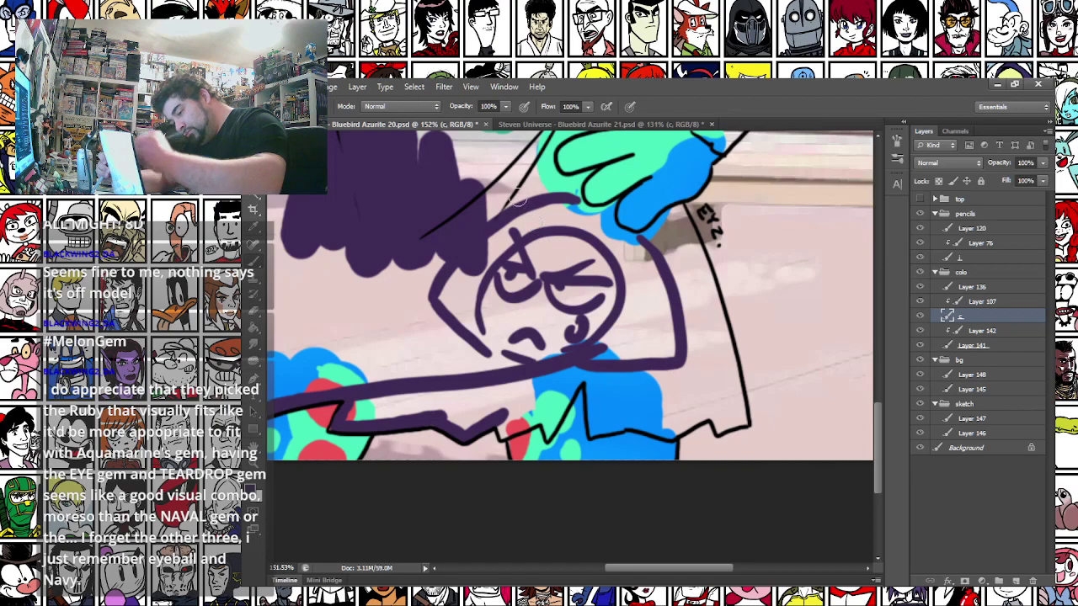
Edge the remaining ragged hem, both skirt sides, the waistline and the contour around the hand in dark purple
{"action": "left_click_drag", "start_coordinate": [356, 395], "coordinate": [376, 384]}
{"action": "mouse_move", "coordinate": [523, 421]}
{"action": "left_mouse_down"}
{"action": "mouse_move", "coordinate": [560, 406]}
{"action": "mouse_move", "coordinate": [567, 422]}
{"action": "mouse_move", "coordinate": [598, 367]}
{"action": "mouse_move", "coordinate": [611, 375]}
{"action": "mouse_move", "coordinate": [611, 419]}
{"action": "mouse_move", "coordinate": [723, 398]}
{"action": "left_mouse_up"}
{"action": "mouse_move", "coordinate": [667, 222]}
{"action": "left_mouse_down"}
{"action": "mouse_move", "coordinate": [701, 197]}
{"action": "mouse_move", "coordinate": [750, 341]}
{"action": "left_mouse_up"}
{"action": "mouse_move", "coordinate": [738, 415]}
{"action": "left_mouse_down"}
{"action": "mouse_move", "coordinate": [770, 411]}
{"action": "mouse_move", "coordinate": [749, 330]}
{"action": "left_mouse_up"}
{"action": "left_click_drag", "start_coordinate": [403, 307], "coordinate": [463, 416]}
{"action": "mouse_move", "coordinate": [314, 468]}
{"action": "left_mouse_down"}
{"action": "mouse_move", "coordinate": [340, 341]}
{"action": "mouse_move", "coordinate": [422, 184]}
{"action": "left_mouse_up"}
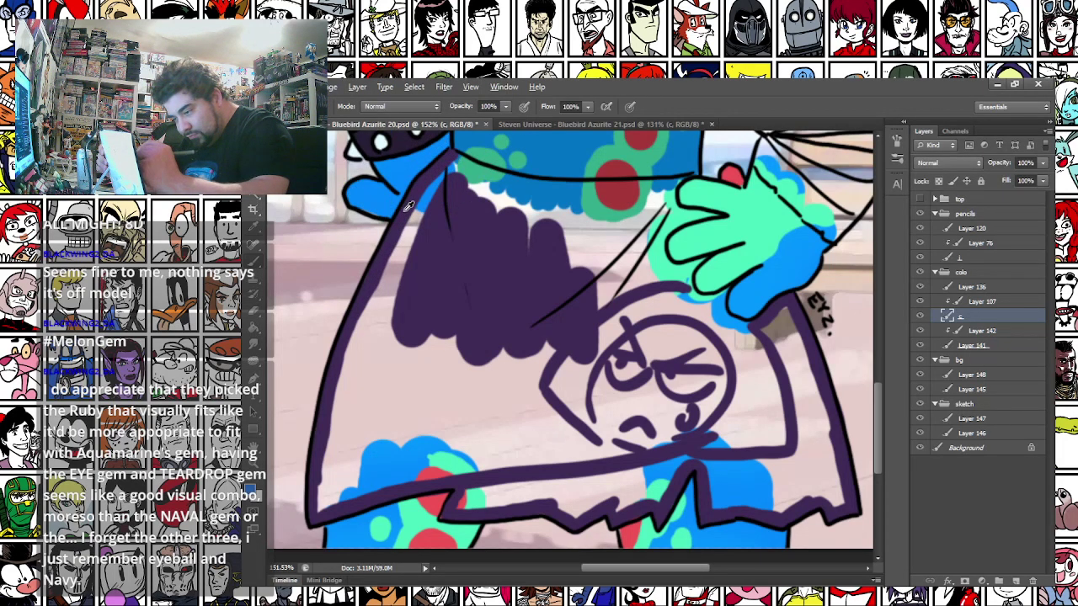
{"action": "mouse_move", "coordinate": [451, 162]}
{"action": "left_mouse_down"}
{"action": "mouse_move", "coordinate": [527, 185]}
{"action": "mouse_move", "coordinate": [617, 191]}
{"action": "mouse_move", "coordinate": [570, 190]}
{"action": "mouse_move", "coordinate": [671, 184]}
{"action": "left_mouse_up"}
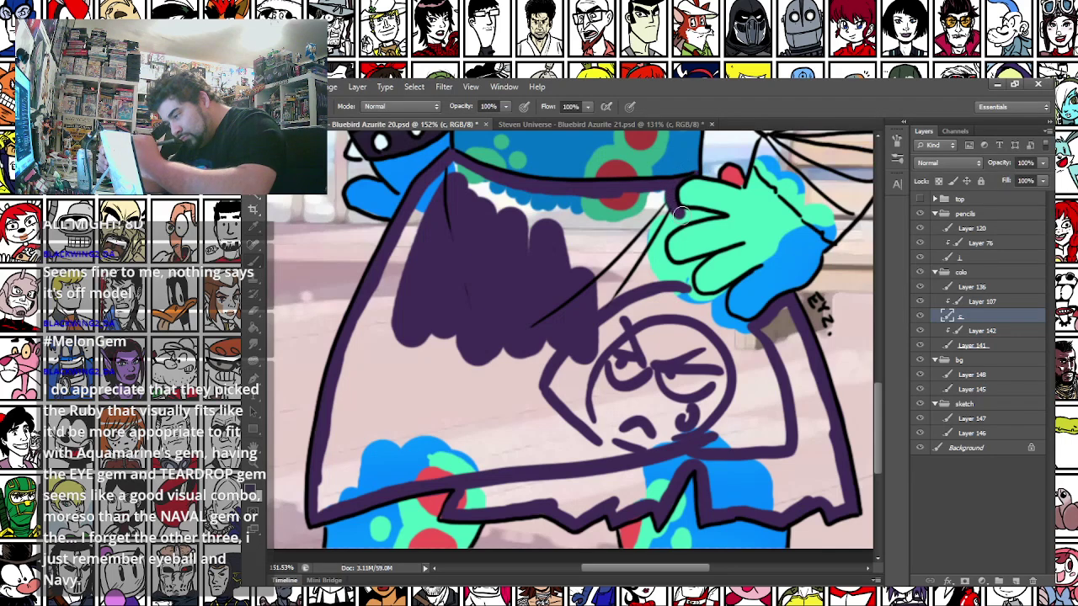
{"action": "left_click_drag", "start_coordinate": [686, 219], "coordinate": [659, 247]}
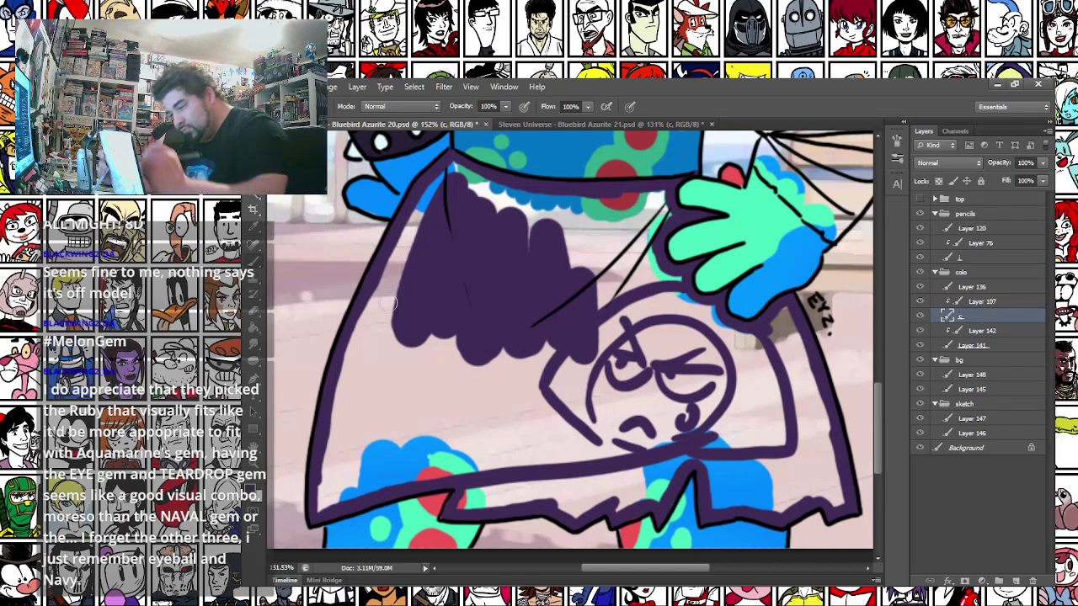
Fill the whole skirt interior with dark purple using a resized brush
{"action": "right_click", "coordinate": [450, 287]}
{"action": "mouse_move", "coordinate": [450, 173]}
{"action": "left_mouse_down"}
{"action": "mouse_move", "coordinate": [413, 226]}
{"action": "mouse_move", "coordinate": [352, 379]}
{"action": "mouse_move", "coordinate": [326, 502]}
{"action": "mouse_move", "coordinate": [431, 466]}
{"action": "mouse_move", "coordinate": [365, 455]}
{"action": "mouse_move", "coordinate": [458, 180]}
{"action": "mouse_move", "coordinate": [534, 229]}
{"action": "mouse_move", "coordinate": [555, 209]}
{"action": "mouse_move", "coordinate": [662, 198]}
{"action": "mouse_move", "coordinate": [631, 274]}
{"action": "mouse_move", "coordinate": [572, 316]}
{"action": "mouse_move", "coordinate": [512, 320]}
{"action": "mouse_move", "coordinate": [448, 357]}
{"action": "mouse_move", "coordinate": [408, 433]}
{"action": "mouse_move", "coordinate": [491, 463]}
{"action": "mouse_move", "coordinate": [466, 497]}
{"action": "mouse_move", "coordinate": [564, 485]}
{"action": "mouse_move", "coordinate": [579, 505]}
{"action": "mouse_move", "coordinate": [620, 477]}
{"action": "mouse_move", "coordinate": [615, 499]}
{"action": "mouse_move", "coordinate": [659, 484]}
{"action": "mouse_move", "coordinate": [691, 448]}
{"action": "mouse_move", "coordinate": [718, 453]}
{"action": "mouse_move", "coordinate": [722, 500]}
{"action": "mouse_move", "coordinate": [785, 502]}
{"action": "mouse_move", "coordinate": [812, 488]}
{"action": "mouse_move", "coordinate": [835, 501]}
{"action": "mouse_move", "coordinate": [780, 318]}
{"action": "mouse_move", "coordinate": [786, 337]}
{"action": "mouse_move", "coordinate": [768, 360]}
{"action": "mouse_move", "coordinate": [642, 288]}
{"action": "mouse_move", "coordinate": [646, 255]}
{"action": "mouse_move", "coordinate": [691, 314]}
{"action": "mouse_move", "coordinate": [777, 369]}
{"action": "mouse_move", "coordinate": [781, 483]}
{"action": "mouse_move", "coordinate": [744, 470]}
{"action": "mouse_move", "coordinate": [721, 438]}
{"action": "mouse_move", "coordinate": [682, 356]}
{"action": "mouse_move", "coordinate": [609, 306]}
{"action": "mouse_move", "coordinate": [567, 353]}
{"action": "mouse_move", "coordinate": [527, 439]}
{"action": "mouse_move", "coordinate": [438, 385]}
{"action": "left_mouse_up"}
{"action": "left_click_drag", "start_coordinate": [520, 286], "coordinate": [443, 397]}
Paint alternating dark purple stripes on the long sleeve, marking them roughly and filling to the outlines with a resized brush
{"action": "left_click_drag", "start_coordinate": [490, 319], "coordinate": [427, 481]}
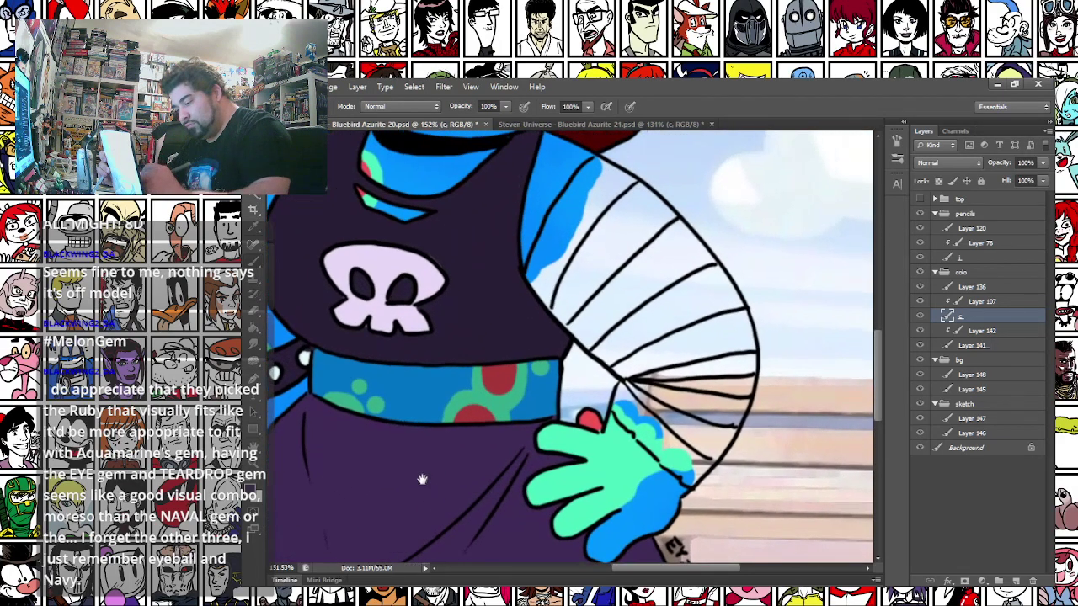
{"action": "left_click_drag", "start_coordinate": [481, 416], "coordinate": [414, 450]}
{"action": "left_click_drag", "start_coordinate": [580, 251], "coordinate": [515, 322]}
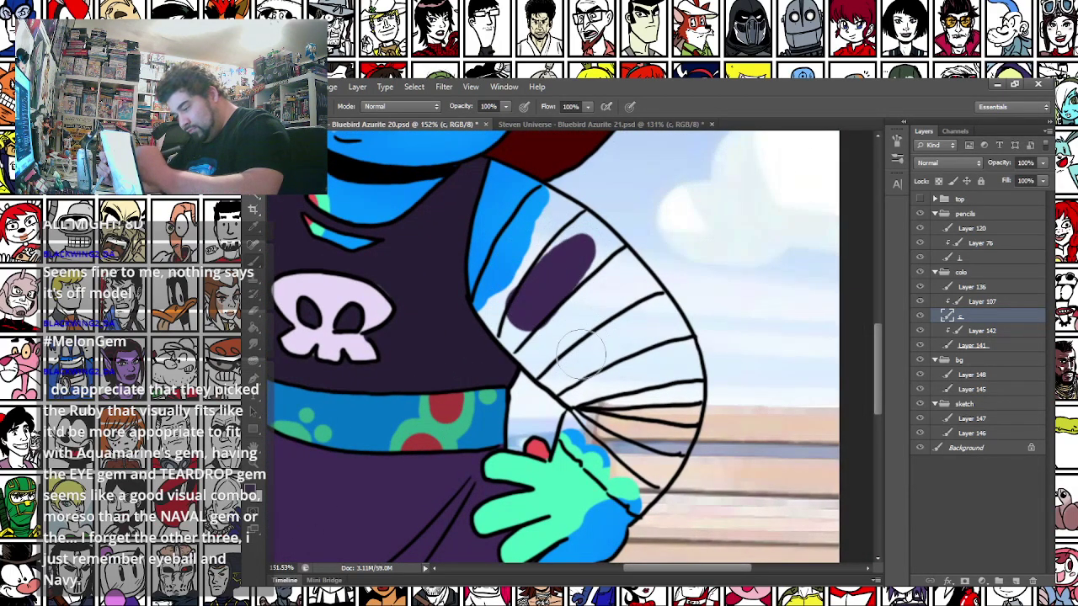
{"action": "left_click_drag", "start_coordinate": [645, 314], "coordinate": [573, 361]}
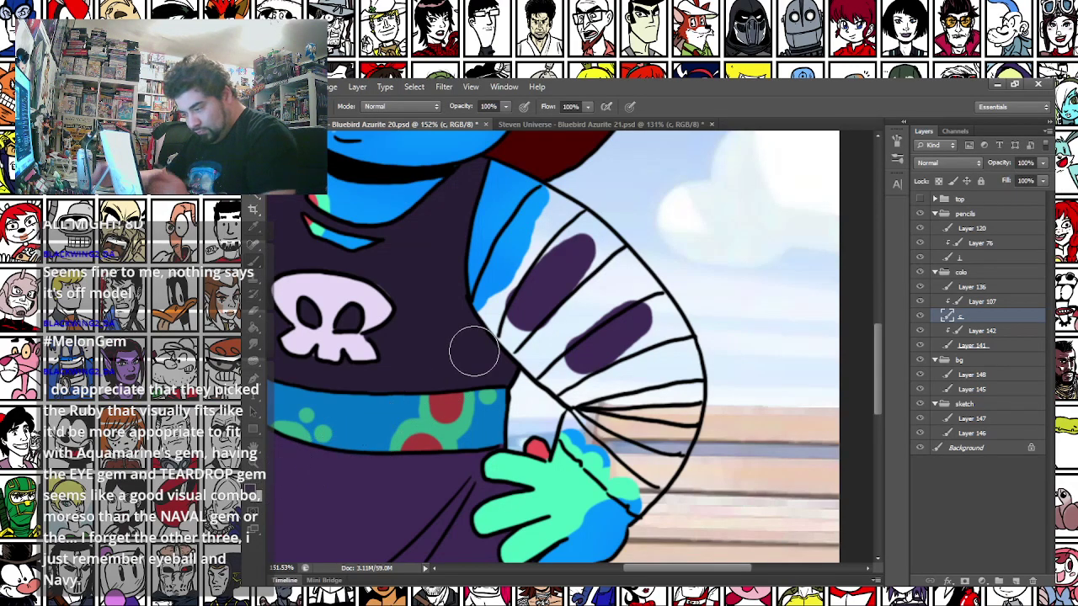
{"action": "right_click", "coordinate": [547, 266]}
{"action": "left_click", "coordinate": [578, 294]}
{"action": "left_click", "coordinate": [523, 270]}
{"action": "mouse_move", "coordinate": [521, 312]}
{"action": "left_mouse_down"}
{"action": "mouse_move", "coordinate": [514, 342]}
{"action": "mouse_move", "coordinate": [500, 345]}
{"action": "mouse_move", "coordinate": [501, 331]}
{"action": "mouse_move", "coordinate": [532, 337]}
{"action": "mouse_move", "coordinate": [524, 292]}
{"action": "mouse_move", "coordinate": [543, 257]}
{"action": "mouse_move", "coordinate": [580, 223]}
{"action": "mouse_move", "coordinate": [610, 250]}
{"action": "mouse_move", "coordinate": [589, 238]}
{"action": "mouse_move", "coordinate": [603, 242]}
{"action": "mouse_move", "coordinate": [584, 229]}
{"action": "mouse_move", "coordinate": [537, 371]}
{"action": "mouse_move", "coordinate": [547, 354]}
{"action": "mouse_move", "coordinate": [581, 364]}
{"action": "mouse_move", "coordinate": [613, 354]}
{"action": "mouse_move", "coordinate": [626, 307]}
{"action": "mouse_move", "coordinate": [662, 340]}
{"action": "mouse_move", "coordinate": [655, 299]}
{"action": "mouse_move", "coordinate": [679, 339]}
{"action": "mouse_move", "coordinate": [579, 310]}
{"action": "mouse_move", "coordinate": [582, 402]}
{"action": "mouse_move", "coordinate": [687, 388]}
{"action": "mouse_move", "coordinate": [689, 402]}
{"action": "mouse_move", "coordinate": [683, 377]}
{"action": "mouse_move", "coordinate": [569, 389]}
{"action": "mouse_move", "coordinate": [582, 415]}
{"action": "mouse_move", "coordinate": [665, 447]}
{"action": "left_mouse_up"}
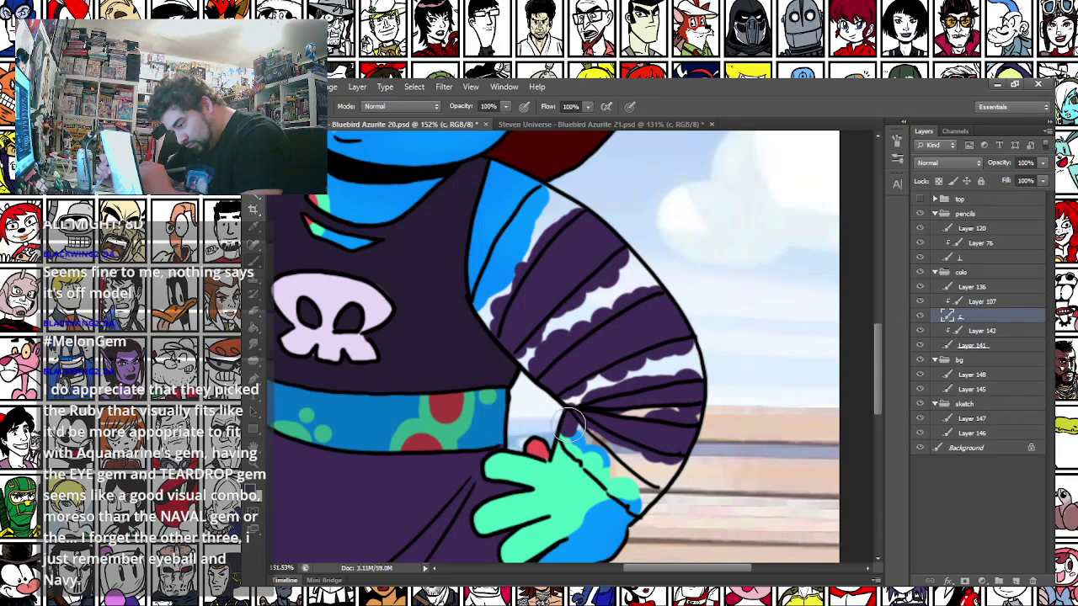
Fill the sleeve's cuff section above the hand with dark purple using a 19 px brush
{"action": "right_click", "coordinate": [594, 405]}
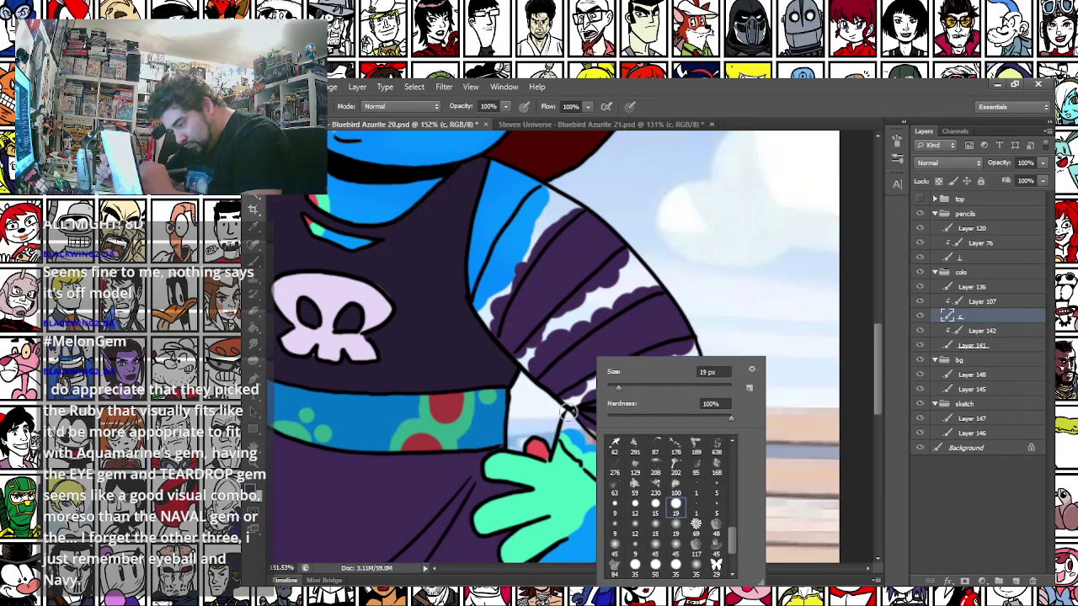
{"action": "left_click_drag", "start_coordinate": [569, 412], "coordinate": [565, 433]}
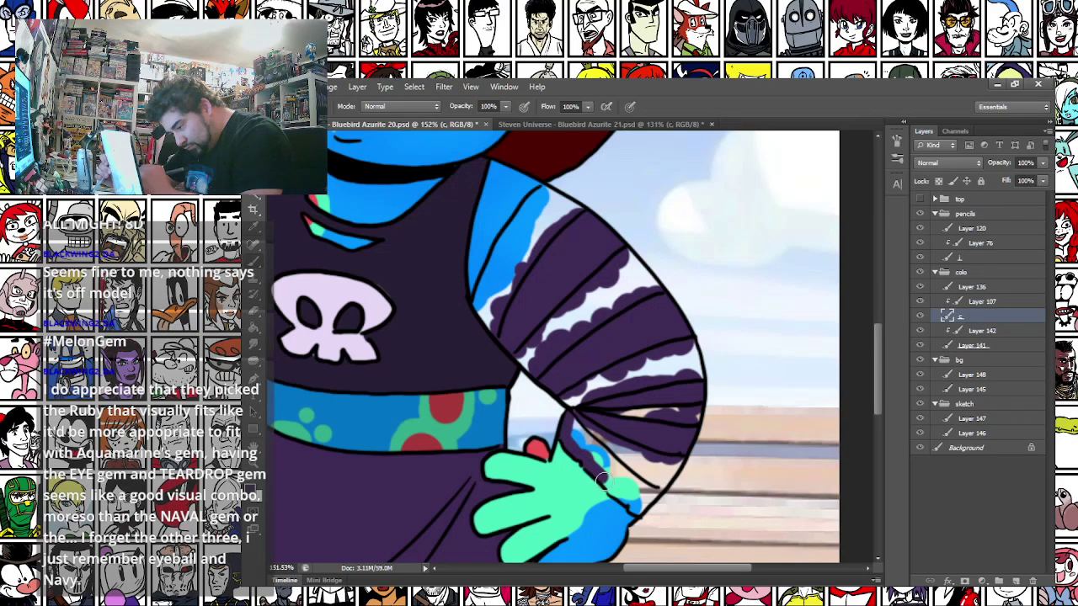
{"action": "mouse_move", "coordinate": [633, 509]}
{"action": "left_mouse_down"}
{"action": "mouse_move", "coordinate": [651, 485]}
{"action": "mouse_move", "coordinate": [625, 476]}
{"action": "mouse_move", "coordinate": [573, 410]}
{"action": "mouse_move", "coordinate": [544, 416]}
{"action": "left_mouse_up"}
Choose a warm off-white and roughly block in the light stripes between the sleeve's purple ones
{"action": "scroll", "coordinate": [346, 412], "scroll_direction": "up", "scroll_amount": 2}
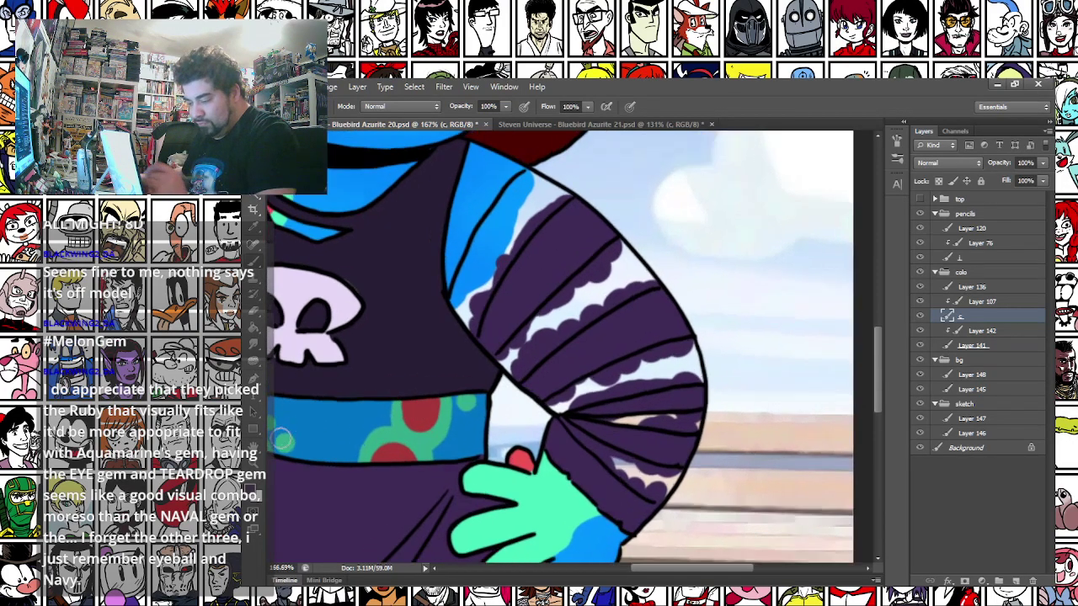
{"action": "left_click", "coordinate": [251, 491]}
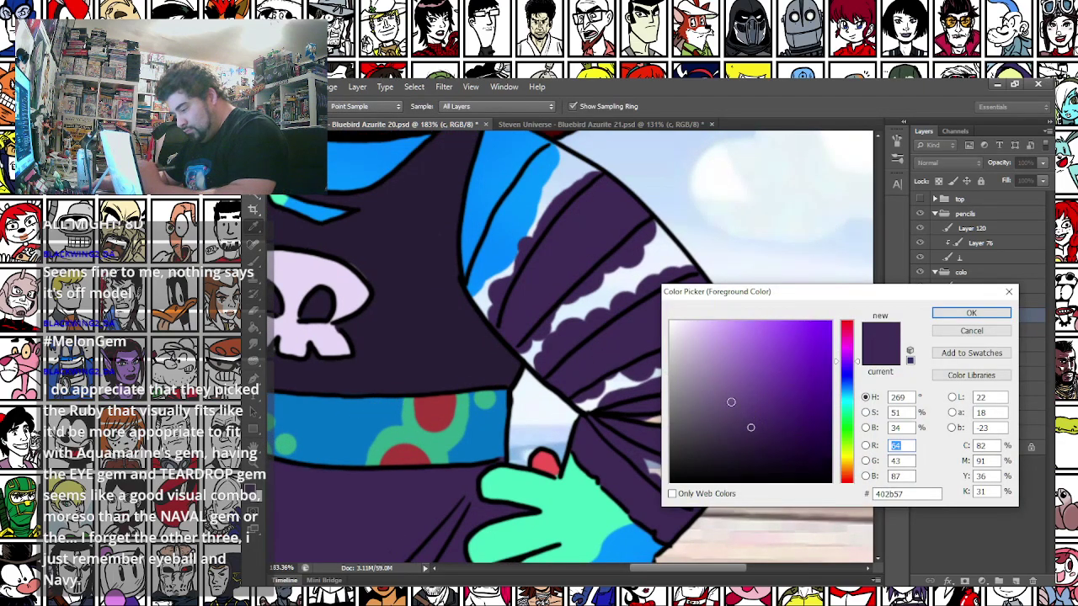
{"action": "left_click", "coordinate": [696, 390]}
{"action": "left_click", "coordinate": [847, 465]}
{"action": "left_click_drag", "start_coordinate": [692, 366], "coordinate": [687, 342]}
{"action": "key", "text": "Return"}
{"action": "left_click_drag", "start_coordinate": [553, 176], "coordinate": [486, 281]}
{"action": "left_click_drag", "start_coordinate": [641, 257], "coordinate": [643, 281]}
{"action": "mouse_move", "coordinate": [716, 353]}
{"action": "left_mouse_down"}
{"action": "mouse_move", "coordinate": [628, 391]}
{"action": "mouse_move", "coordinate": [600, 427]}
{"action": "mouse_move", "coordinate": [689, 499]}
{"action": "mouse_move", "coordinate": [720, 477]}
{"action": "left_mouse_up"}
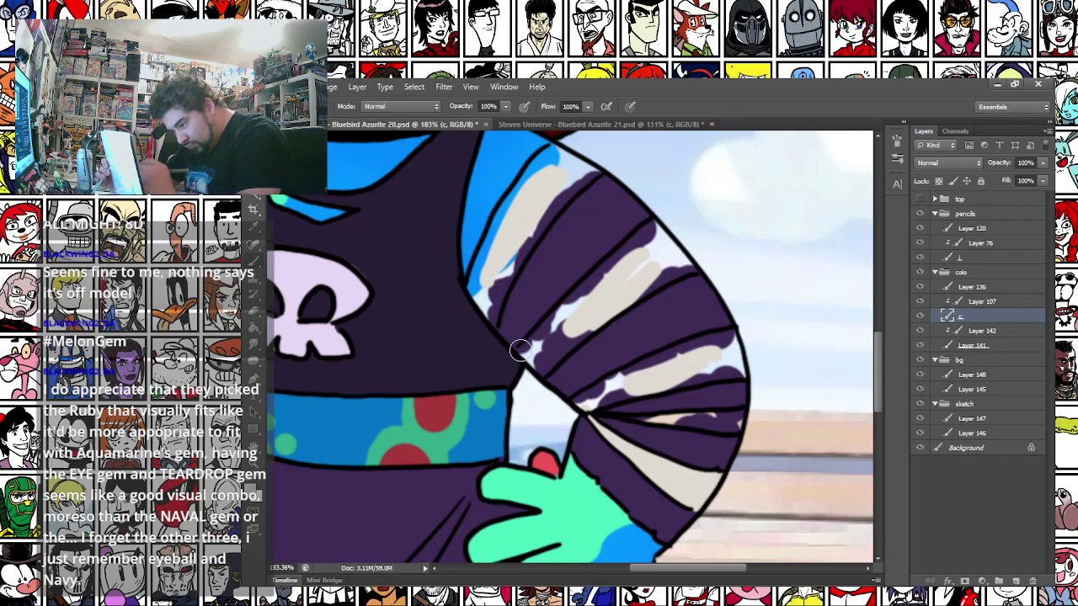
Fill the three upper off-white sleeve stripes up to their outlines, covering the stray purple edges
{"action": "mouse_move", "coordinate": [522, 349]}
{"action": "left_mouse_down"}
{"action": "mouse_move", "coordinate": [470, 290]}
{"action": "mouse_move", "coordinate": [495, 324]}
{"action": "mouse_move", "coordinate": [476, 294]}
{"action": "mouse_move", "coordinate": [491, 244]}
{"action": "mouse_move", "coordinate": [549, 154]}
{"action": "mouse_move", "coordinate": [551, 206]}
{"action": "mouse_move", "coordinate": [490, 315]}
{"action": "left_mouse_up"}
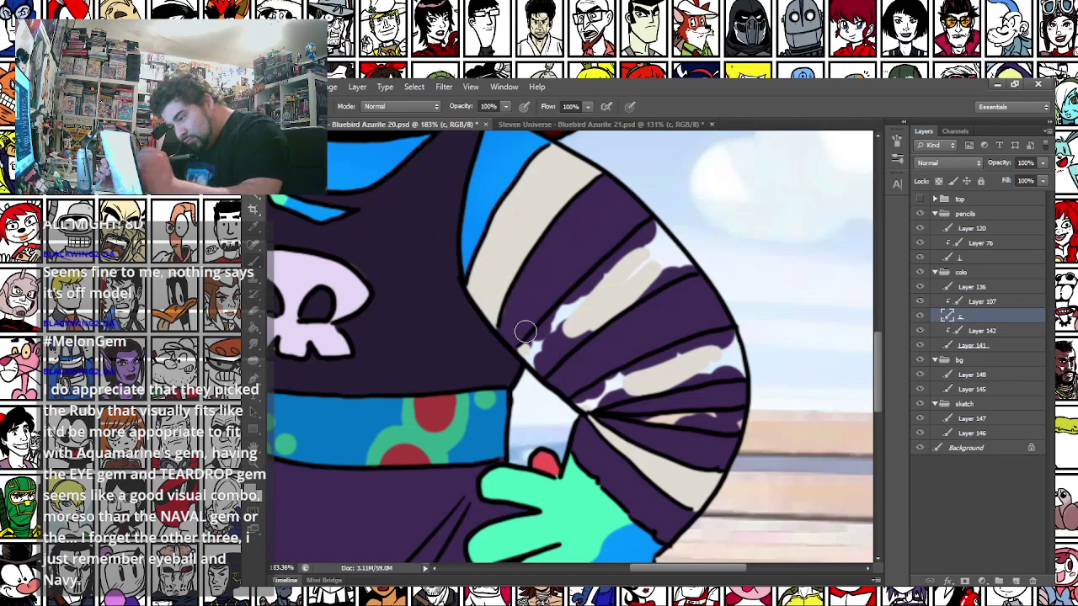
{"action": "mouse_move", "coordinate": [529, 345]}
{"action": "left_mouse_down"}
{"action": "mouse_move", "coordinate": [661, 226]}
{"action": "mouse_move", "coordinate": [682, 265]}
{"action": "left_mouse_up"}
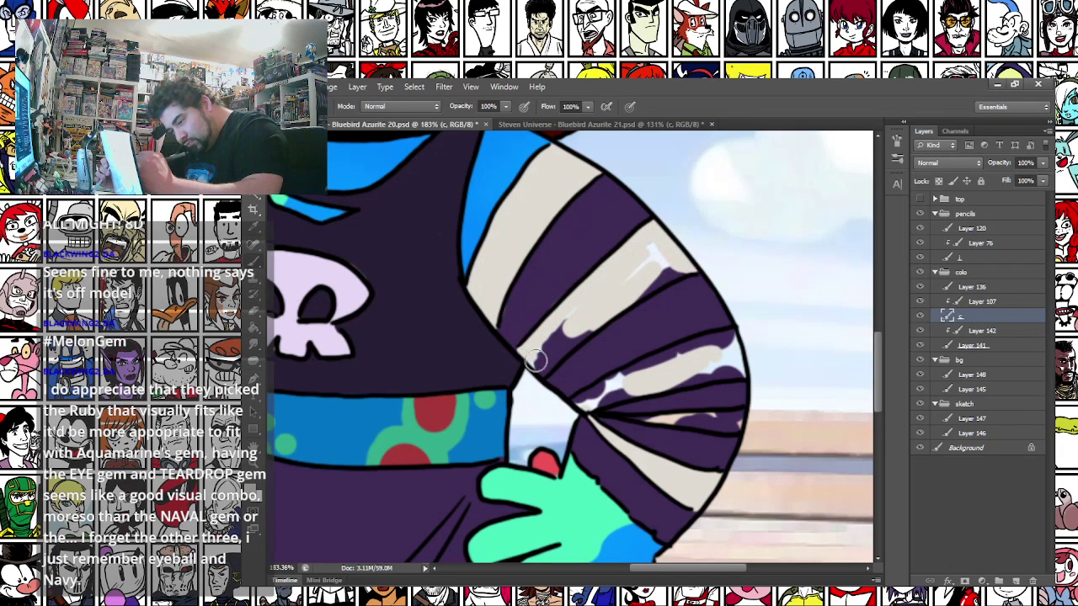
{"action": "mouse_move", "coordinate": [536, 360]}
{"action": "left_mouse_down"}
{"action": "mouse_move", "coordinate": [583, 332]}
{"action": "mouse_move", "coordinate": [545, 344]}
{"action": "left_mouse_up"}
{"action": "mouse_move", "coordinate": [608, 398]}
{"action": "left_mouse_down"}
{"action": "mouse_move", "coordinate": [507, 381]}
{"action": "mouse_move", "coordinate": [636, 357]}
{"action": "mouse_move", "coordinate": [636, 324]}
{"action": "left_mouse_up"}
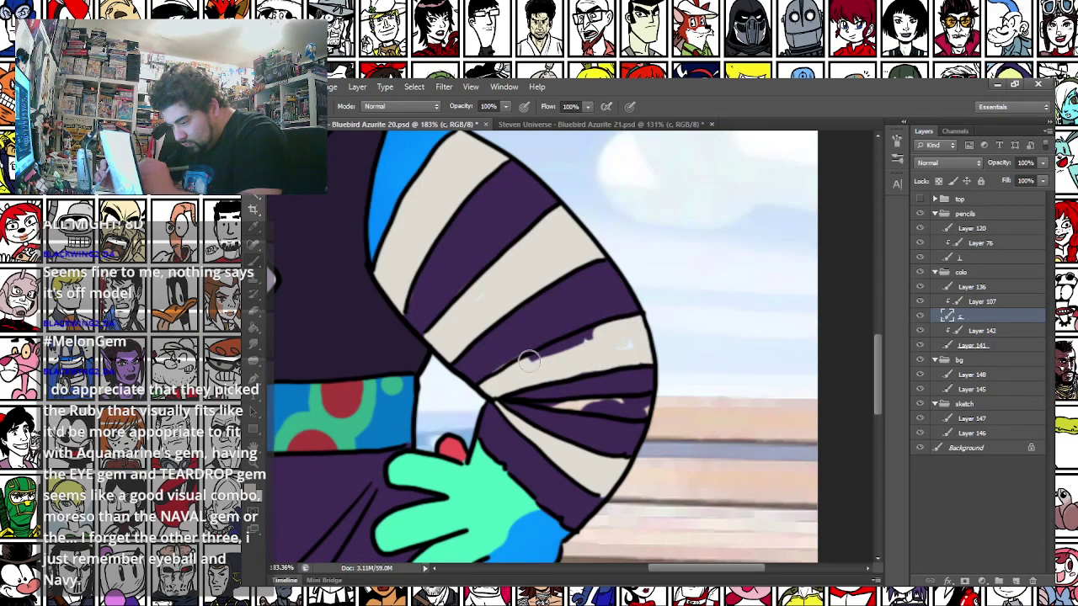
{"action": "left_click_drag", "start_coordinate": [506, 378], "coordinate": [595, 334]}
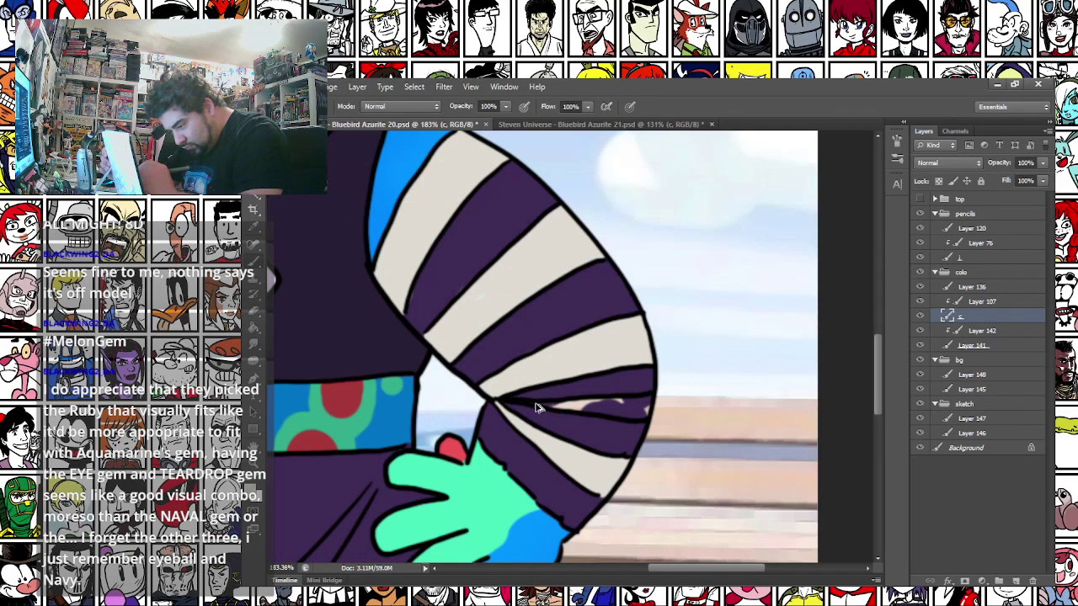
Fill the narrow off-white stripe at the sleeve's elbow up to its outlines, covering the stray purple
{"action": "left_click_drag", "start_coordinate": [556, 406], "coordinate": [635, 410]}
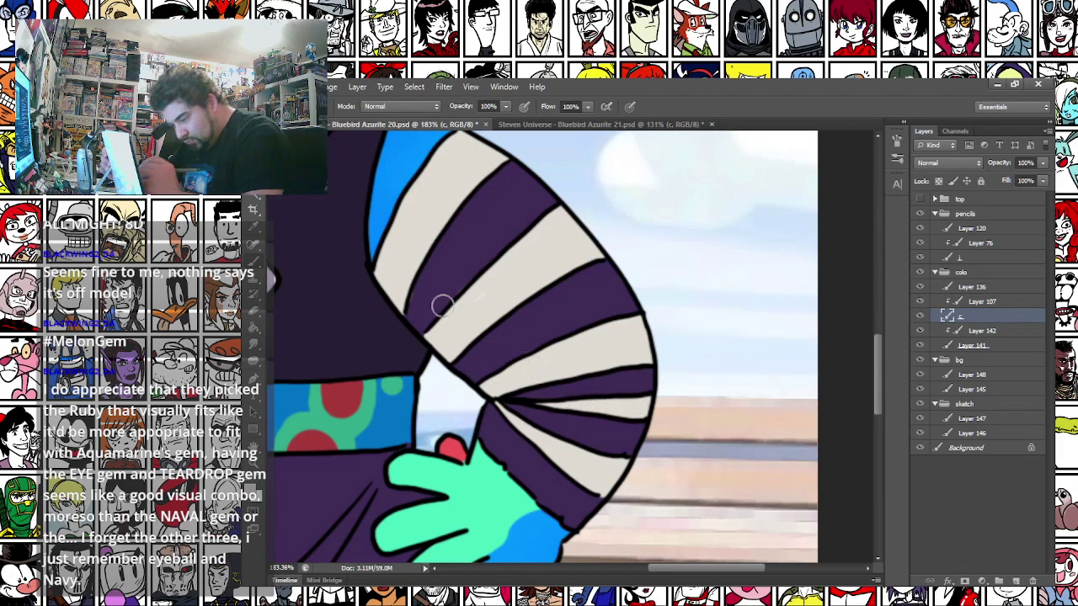
{"action": "left_click_drag", "start_coordinate": [322, 408], "coordinate": [488, 472]}
{"action": "scroll", "coordinate": [538, 513], "scroll_direction": "down", "scroll_amount": 7}
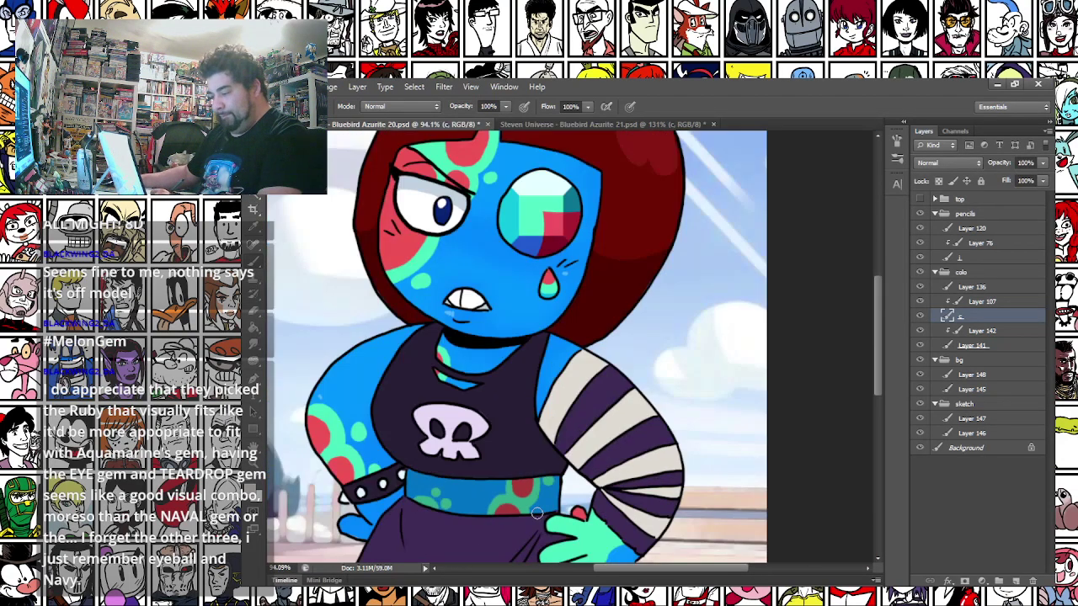
{"action": "scroll", "coordinate": [536, 512], "scroll_direction": "down", "scroll_amount": 2}
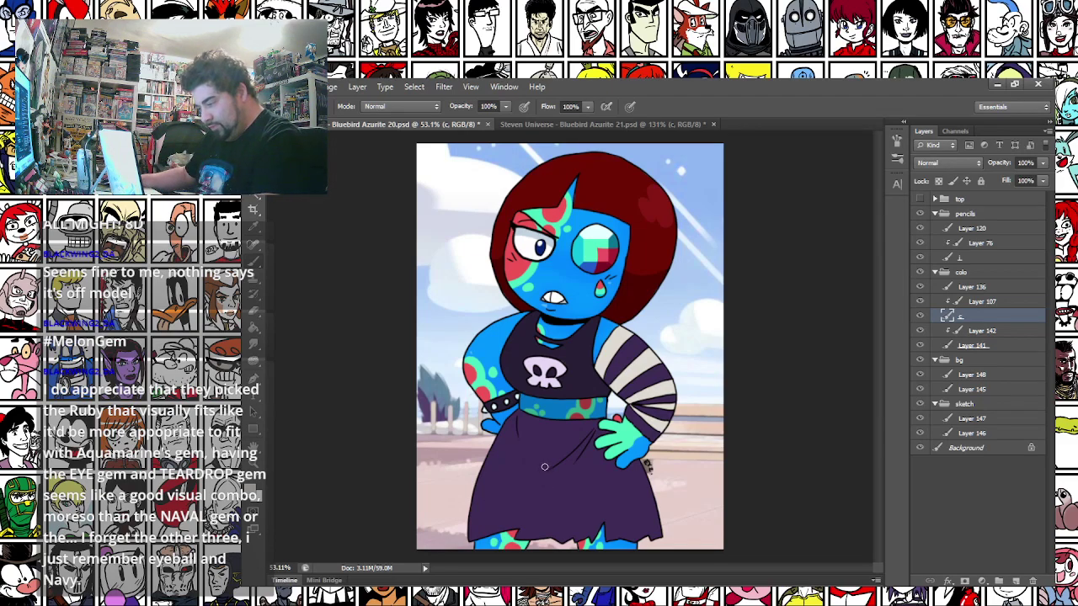
On the line-art layer, draw a wavy black trim line along the sleeve's upper edge with a 5 px brush
{"action": "scroll", "coordinate": [578, 407], "scroll_direction": "up", "scroll_amount": 1}
{"action": "scroll", "coordinate": [743, 390], "scroll_direction": "up", "scroll_amount": 8}
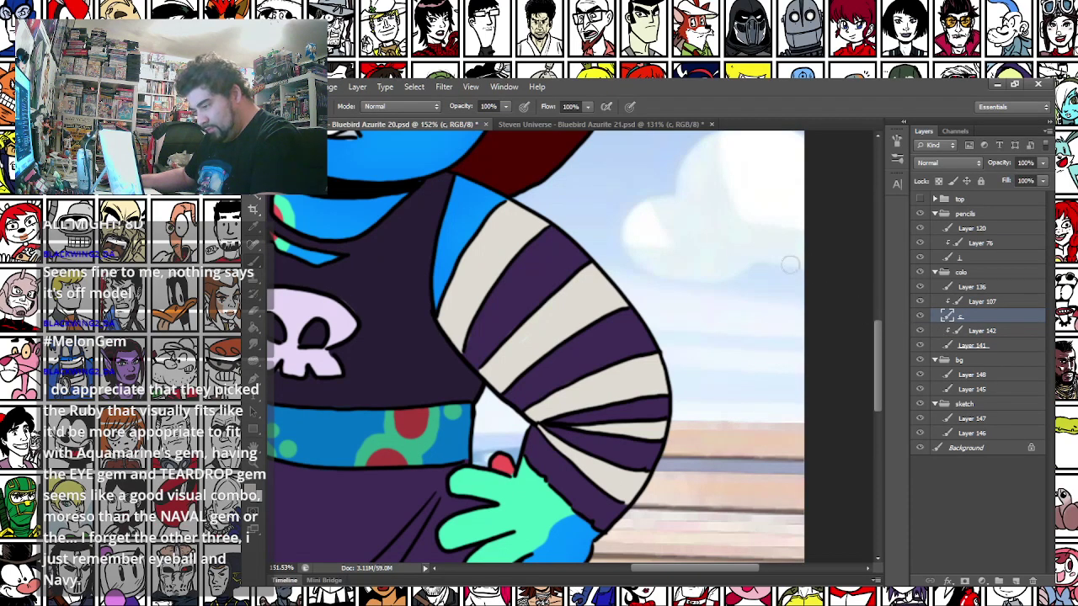
{"action": "scroll", "coordinate": [657, 282], "scroll_direction": "up", "scroll_amount": 2}
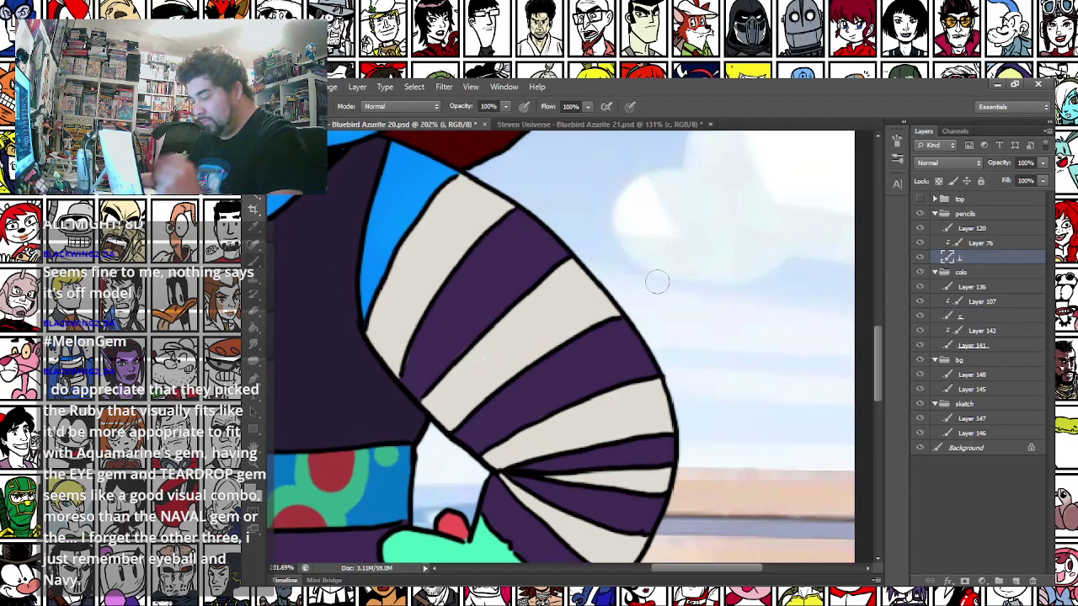
{"action": "right_click", "coordinate": [426, 224]}
{"action": "left_click", "coordinate": [516, 344]}
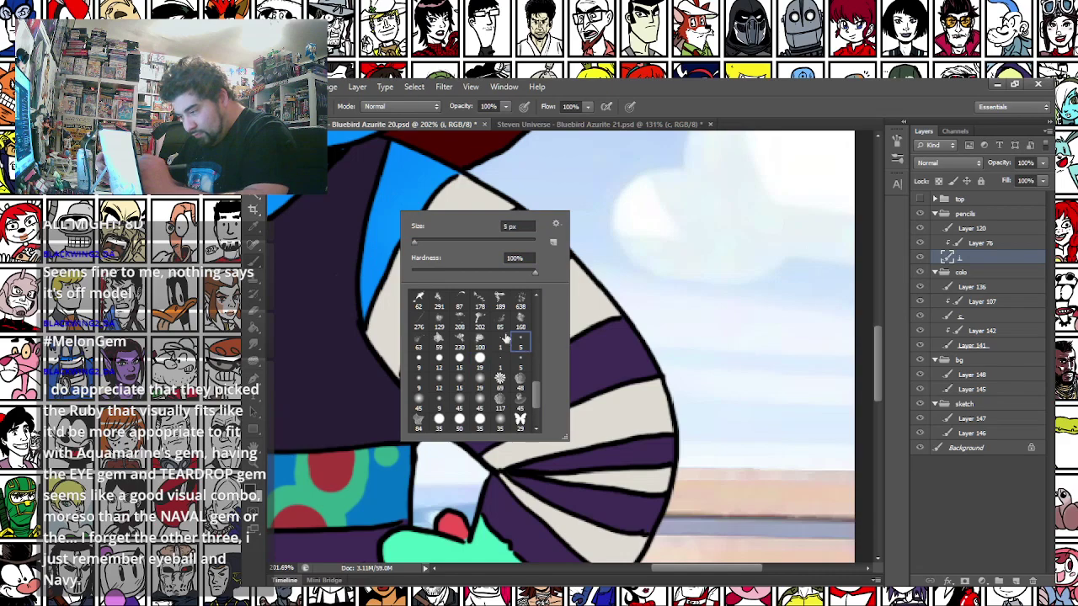
{"action": "left_click_drag", "start_coordinate": [381, 277], "coordinate": [430, 332]}
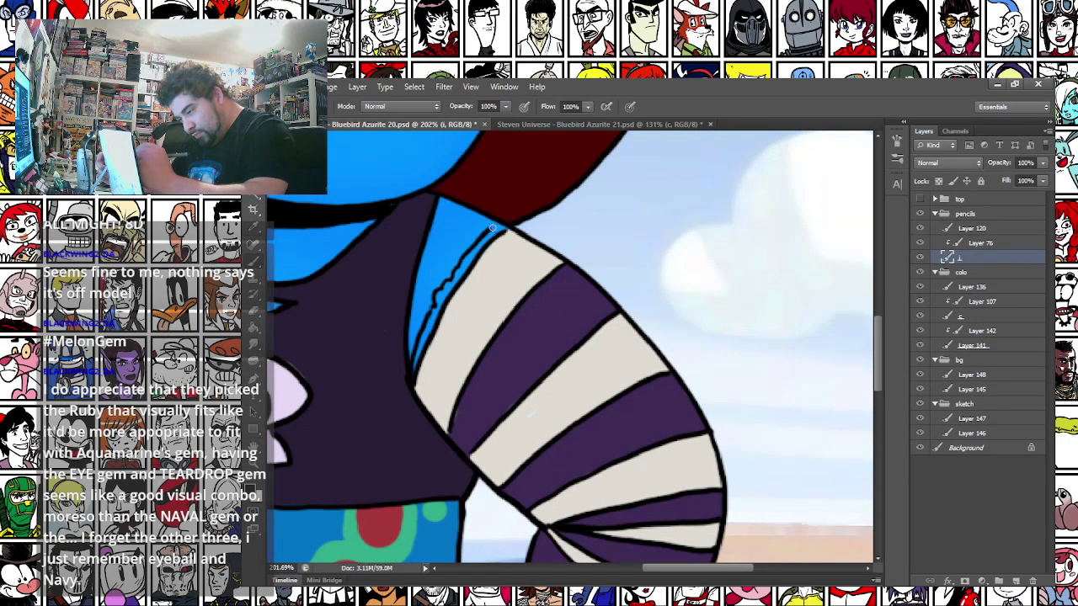
On the color layer, fill the trim at the sleeve's upper edge with dark purple using a 15 px brush
{"action": "left_click", "coordinate": [964, 316]}
{"action": "right_click", "coordinate": [554, 316]}
{"action": "left_click", "coordinate": [513, 430]}
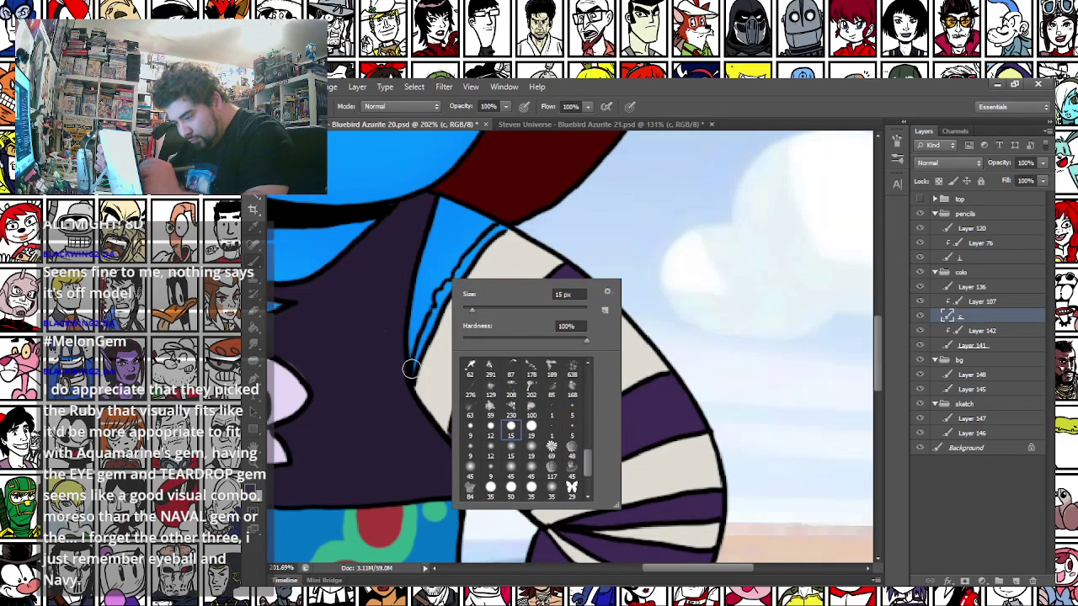
{"action": "left_click_drag", "start_coordinate": [410, 368], "coordinate": [416, 358]}
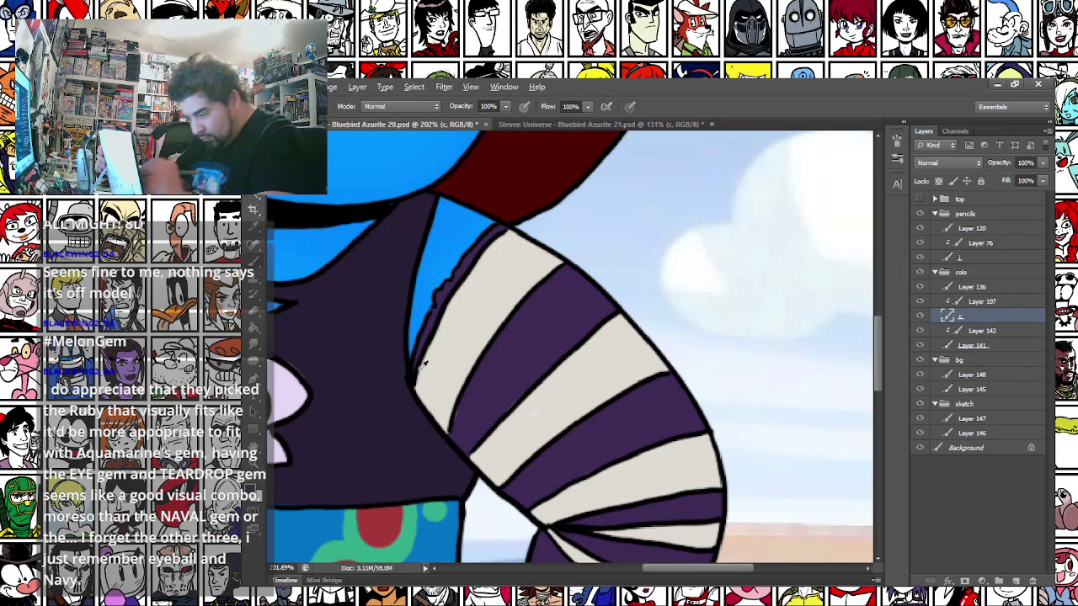
{"action": "scroll", "coordinate": [411, 238], "scroll_direction": "down", "scroll_amount": 3}
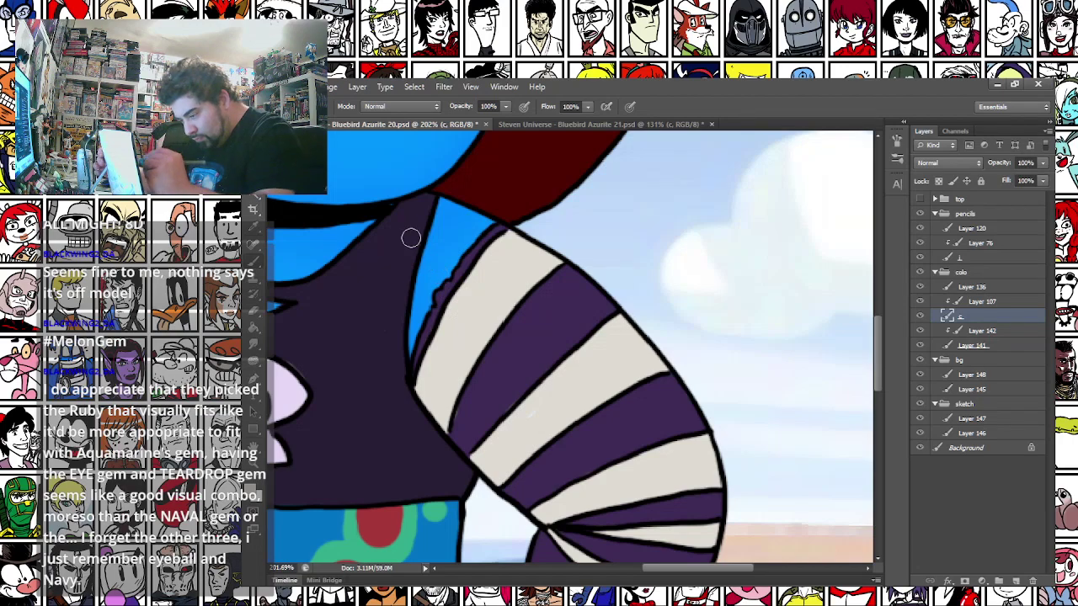
{"action": "scroll", "coordinate": [573, 301], "scroll_direction": "down", "scroll_amount": 2}
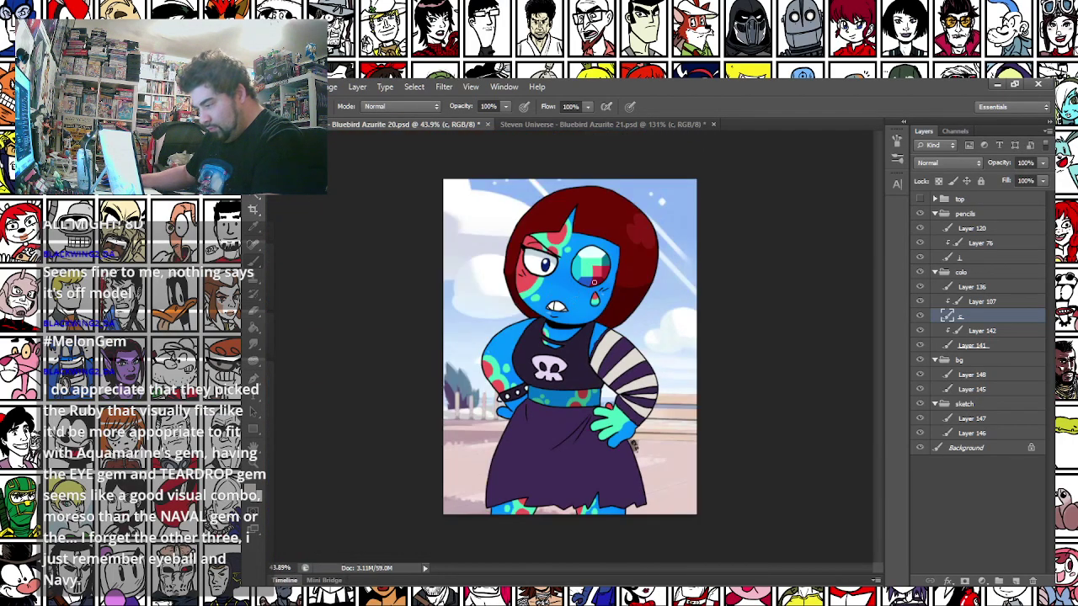
Save the file and, on Layer 76, recolor the outlines of the eye gem and teardrop dark blue (04328f)
{"action": "left_click", "coordinate": [940, 246]}
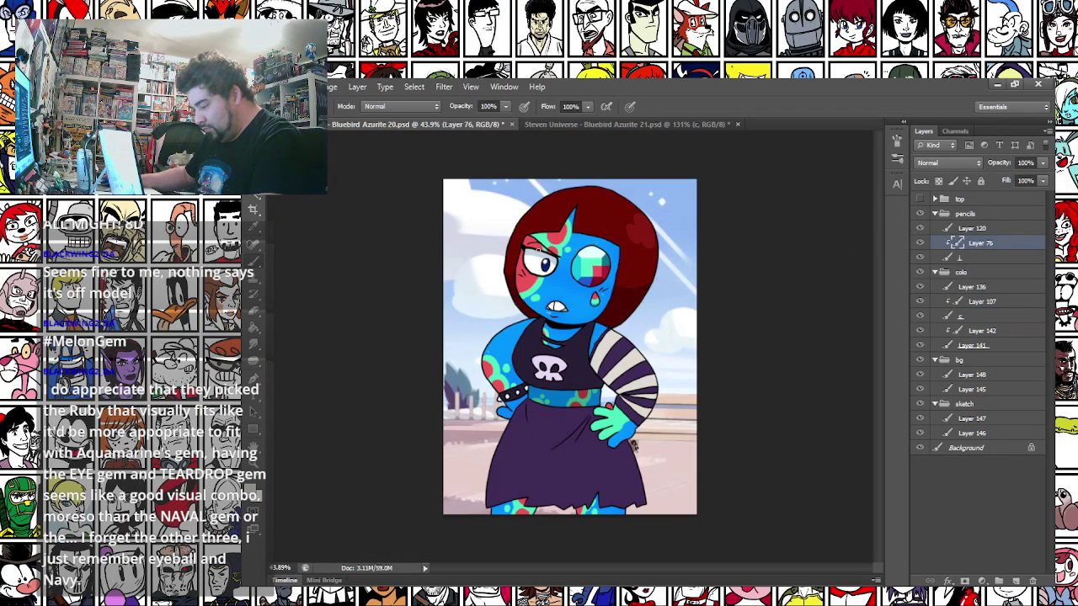
{"action": "scroll", "coordinate": [595, 244], "scroll_direction": "up", "scroll_amount": 4}
{"action": "key", "text": "ctrl+s"}
{"action": "scroll", "coordinate": [702, 260], "scroll_direction": "up", "scroll_amount": 1}
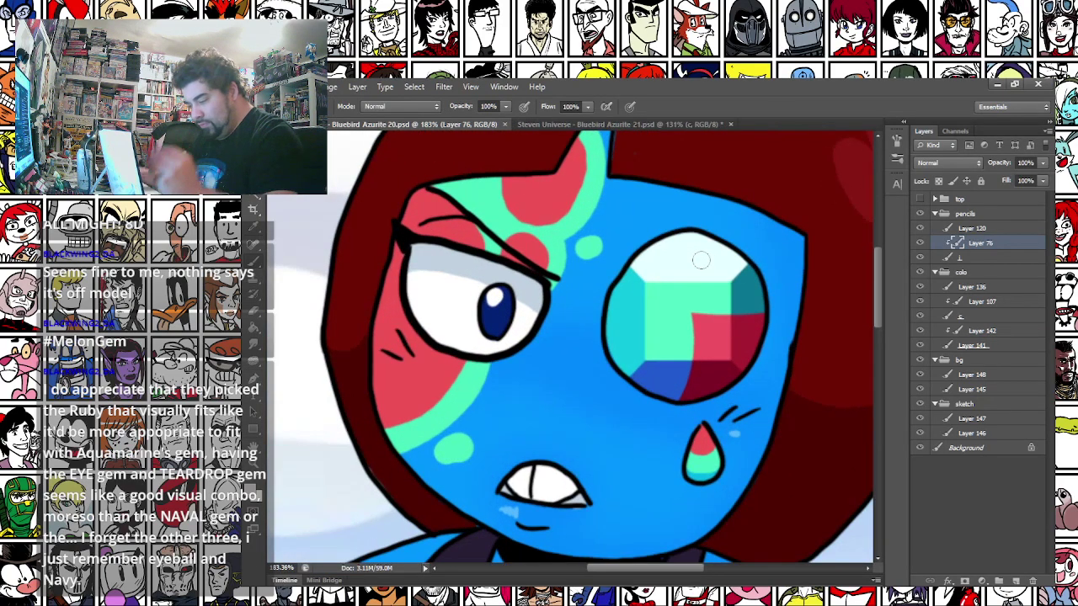
{"action": "left_click", "coordinate": [254, 489]}
{"action": "left_click_drag", "start_coordinate": [496, 386], "coordinate": [432, 290]}
{"action": "left_click", "coordinate": [616, 292]}
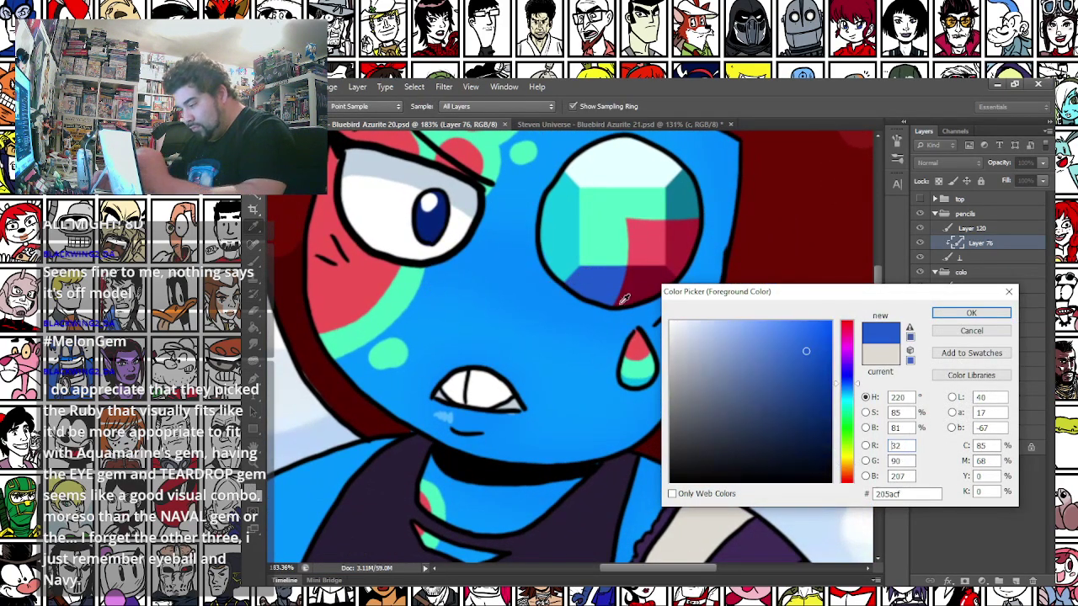
{"action": "key", "text": "Return"}
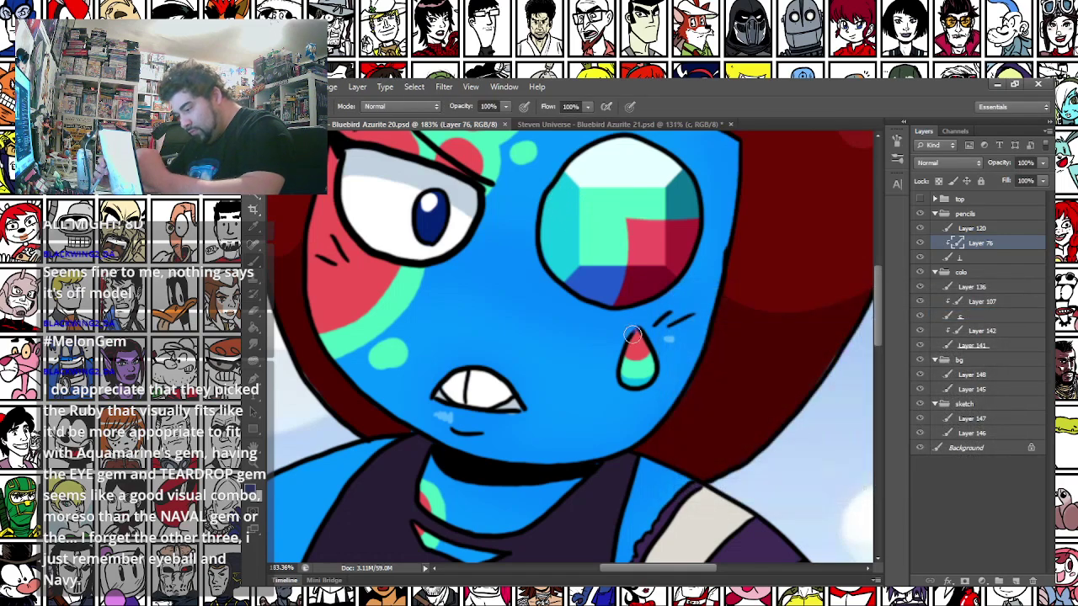
{"action": "left_click_drag", "start_coordinate": [635, 331], "coordinate": [638, 385]}
{"action": "right_click", "coordinate": [595, 275]}
{"action": "left_click", "coordinate": [623, 310]}
{"action": "mouse_move", "coordinate": [542, 225]}
{"action": "left_mouse_down"}
{"action": "mouse_move", "coordinate": [555, 184]}
{"action": "mouse_move", "coordinate": [622, 143]}
{"action": "mouse_move", "coordinate": [692, 192]}
{"action": "mouse_move", "coordinate": [682, 268]}
{"action": "mouse_move", "coordinate": [602, 315]}
{"action": "mouse_move", "coordinate": [547, 222]}
{"action": "left_mouse_up"}
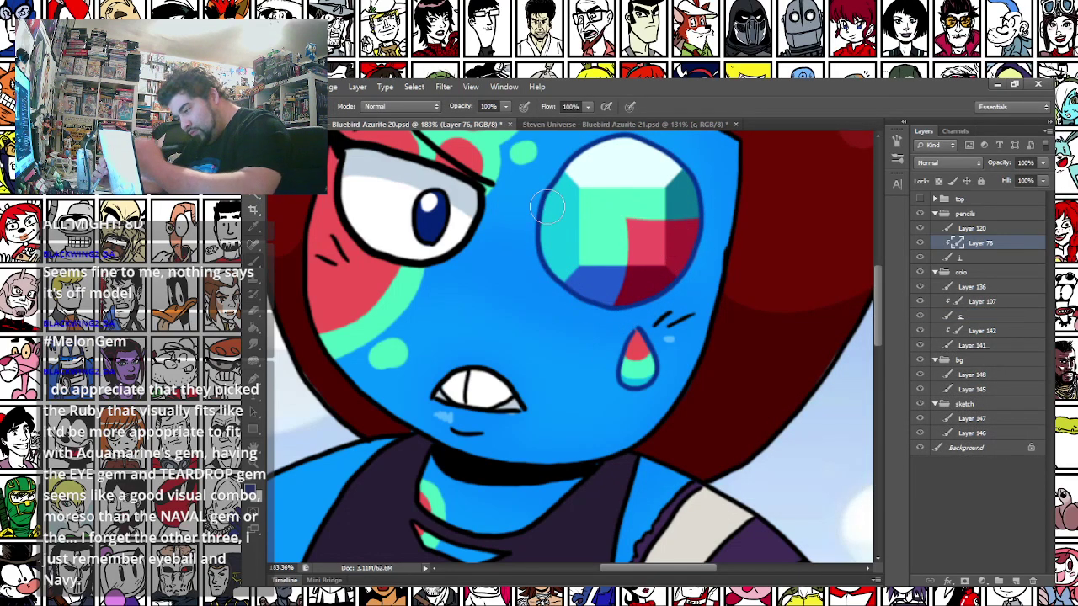
Recolor the marks beside the teardrop, the crease under the mouth and the black neck shadow with blue 0072c7
{"action": "left_click", "coordinate": [255, 496]}
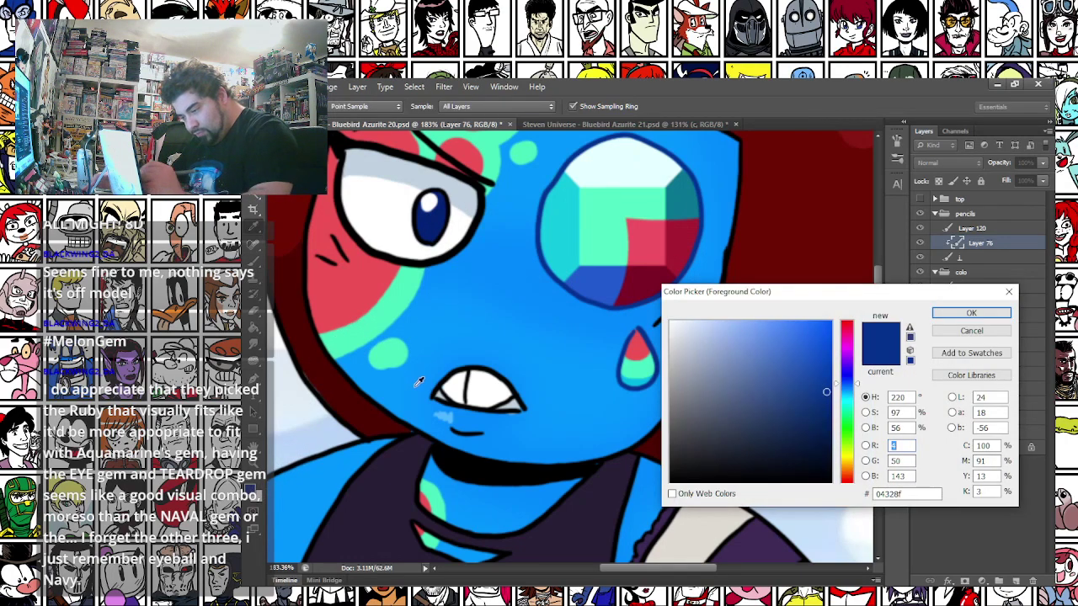
{"action": "left_click", "coordinate": [418, 381]}
{"action": "left_click_drag", "start_coordinate": [827, 351], "coordinate": [830, 356]}
{"action": "key", "text": "Return"}
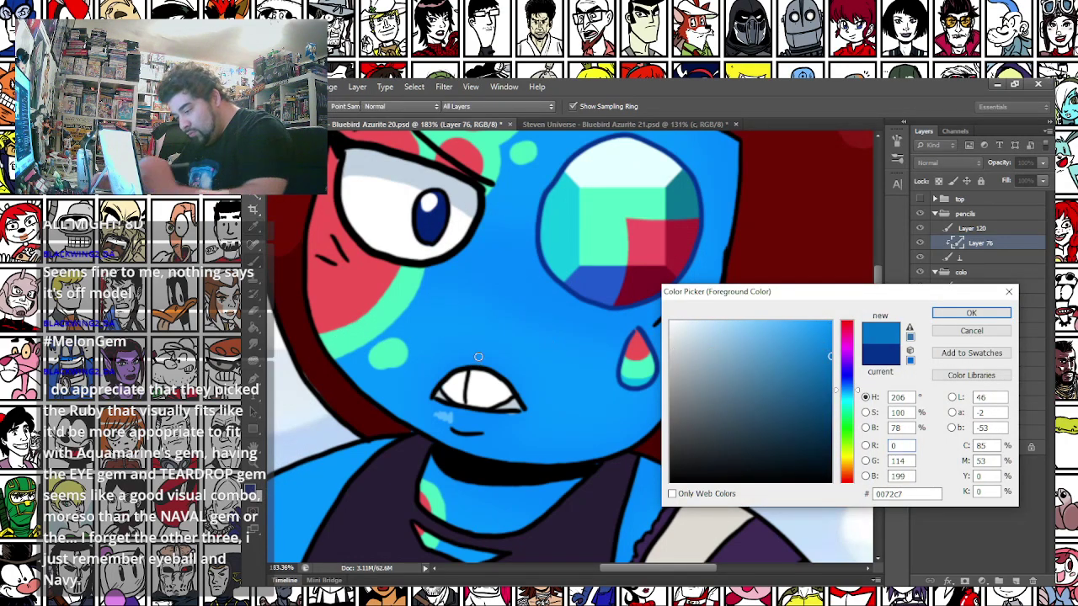
{"action": "left_click_drag", "start_coordinate": [659, 323], "coordinate": [686, 317]}
{"action": "left_click_drag", "start_coordinate": [447, 429], "coordinate": [491, 433]}
{"action": "mouse_move", "coordinate": [441, 468]}
{"action": "left_mouse_down"}
{"action": "mouse_move", "coordinate": [449, 443]}
{"action": "mouse_move", "coordinate": [484, 469]}
{"action": "mouse_move", "coordinate": [571, 466]}
{"action": "left_mouse_up"}
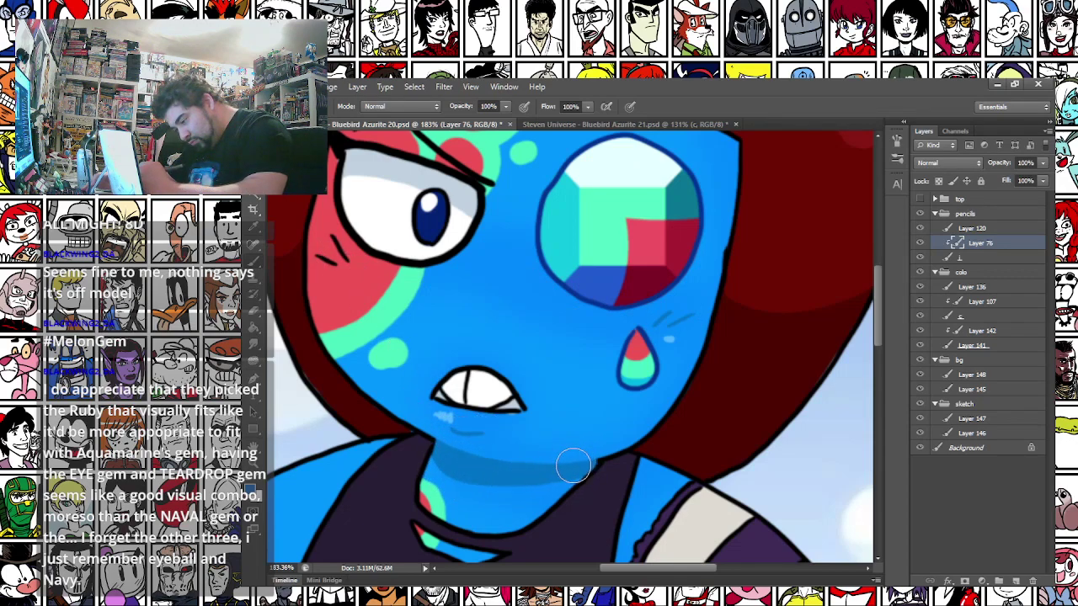
Recolor the eyelid crease and the cheek lines inside the red face patch with dark red (ac191b)
{"action": "left_click_drag", "start_coordinate": [350, 296], "coordinate": [423, 398]}
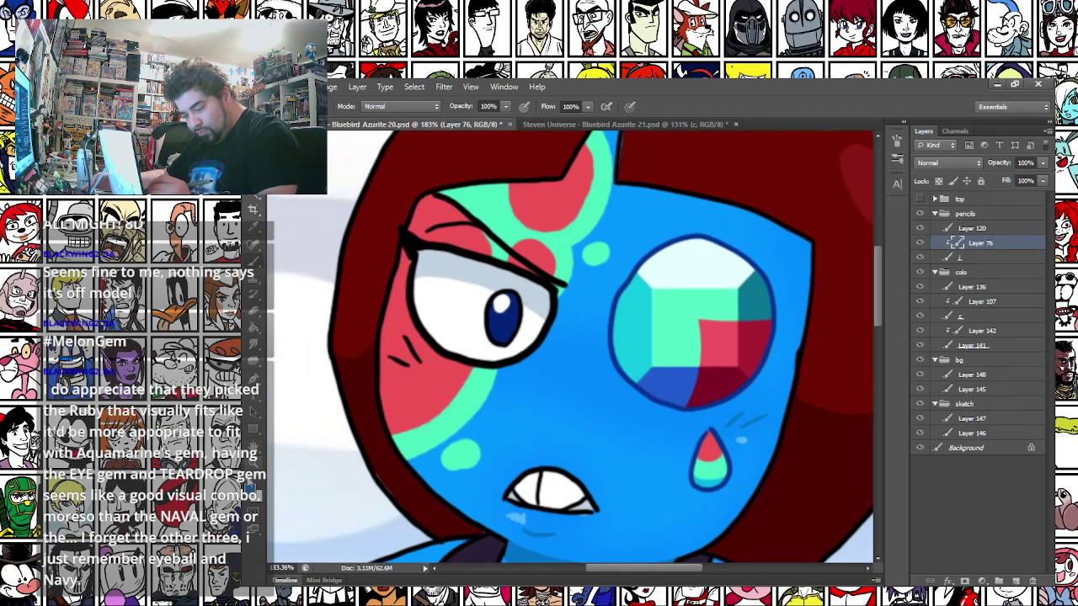
{"action": "left_click", "coordinate": [251, 491]}
{"action": "left_click", "coordinate": [411, 387]}
{"action": "left_click", "coordinate": [809, 371]}
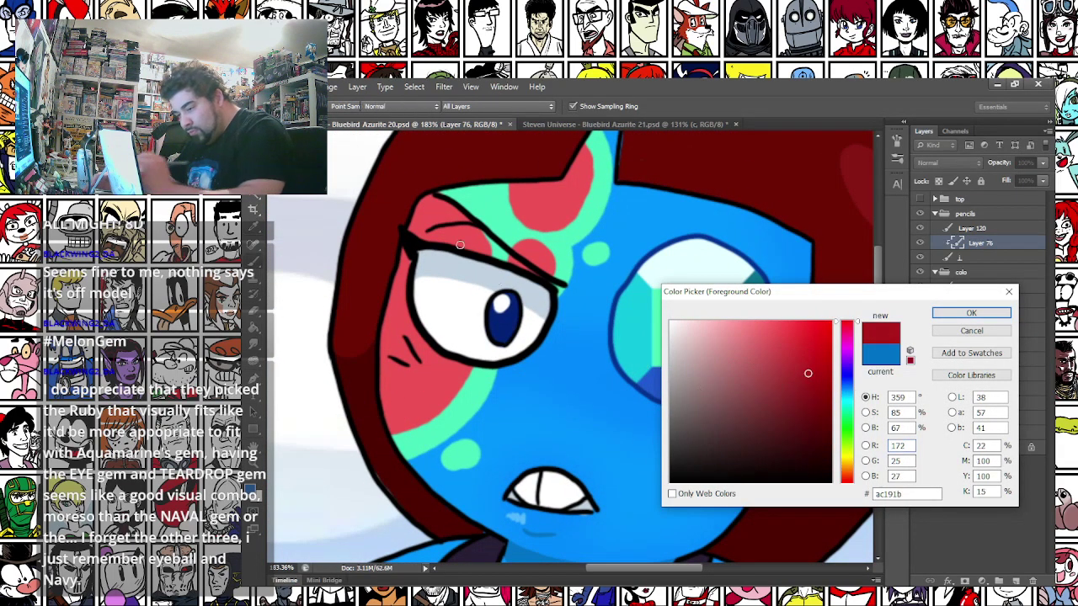
{"action": "key", "text": "Return"}
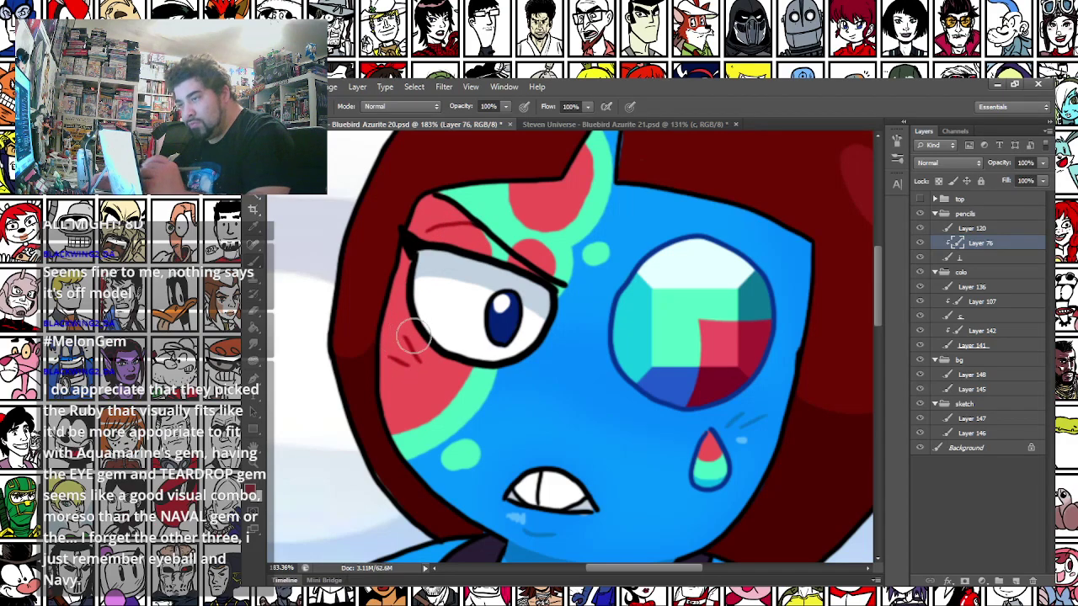
Sample the darker skin blue and recolor the crease line on the blue hand below the wristband
{"action": "scroll", "coordinate": [379, 304], "scroll_direction": "down", "scroll_amount": 10}
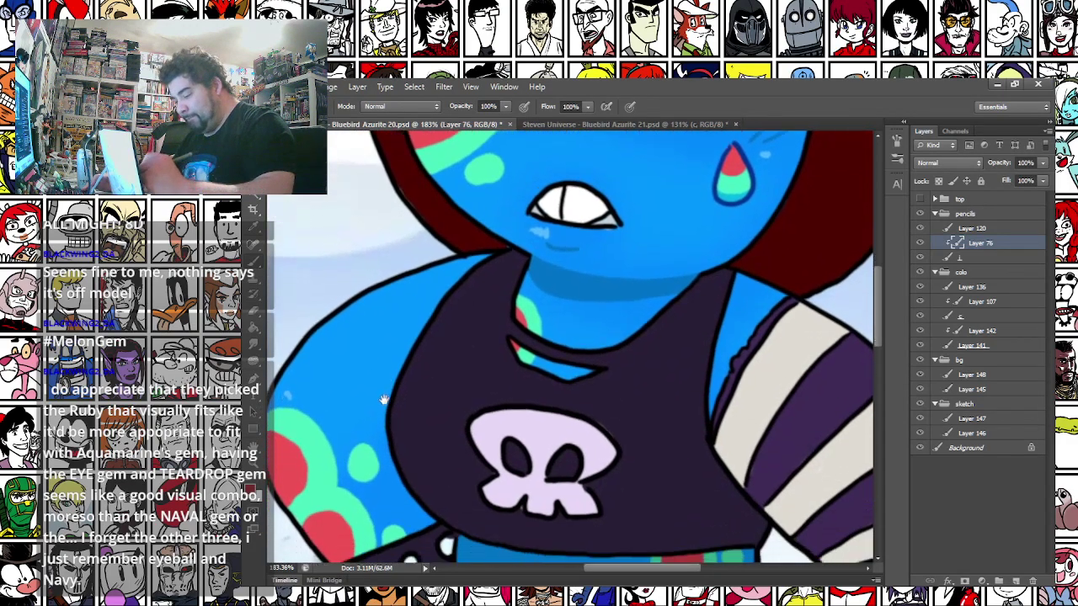
{"action": "left_click_drag", "start_coordinate": [353, 267], "coordinate": [427, 341]}
{"action": "left_click", "coordinate": [565, 422], "text": "alt"}
{"action": "left_click_drag", "start_coordinate": [438, 448], "coordinate": [432, 318]}
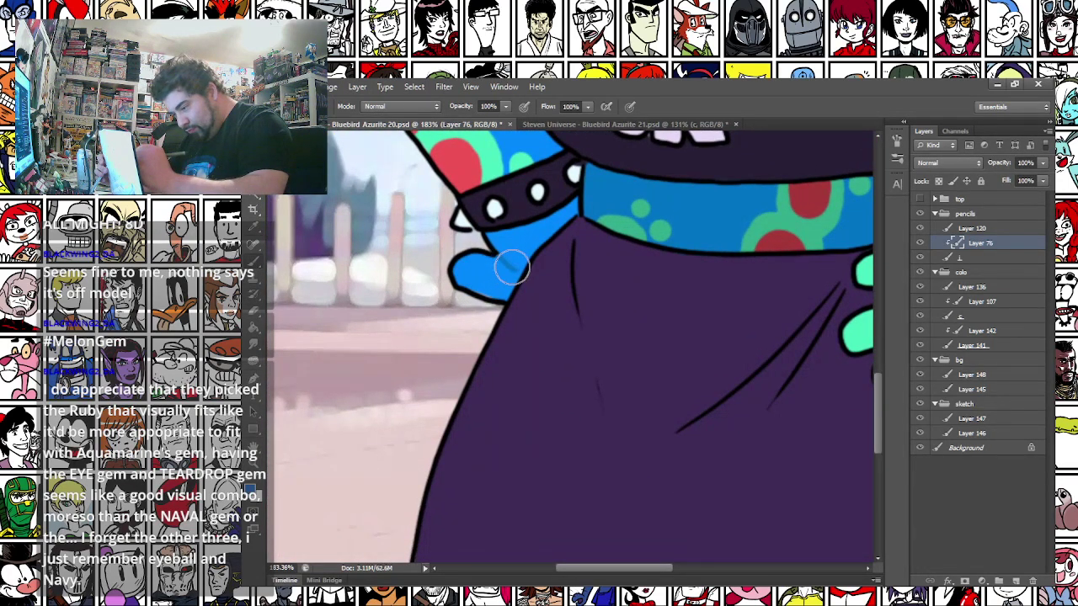
{"action": "scroll", "coordinate": [505, 270], "scroll_direction": "right", "scroll_amount": 5}
{"action": "left_click_drag", "start_coordinate": [520, 378], "coordinate": [412, 305]}
{"action": "left_click_drag", "start_coordinate": [369, 386], "coordinate": [512, 484]}
{"action": "left_click_drag", "start_coordinate": [433, 424], "coordinate": [397, 422]}
Recolor the skirt's black fold lines with a darker shade of the skirt's purple (27143d)
{"action": "left_click_drag", "start_coordinate": [362, 202], "coordinate": [383, 440]}
{"action": "left_click", "coordinate": [251, 489]}
{"action": "left_click", "coordinate": [435, 365]}
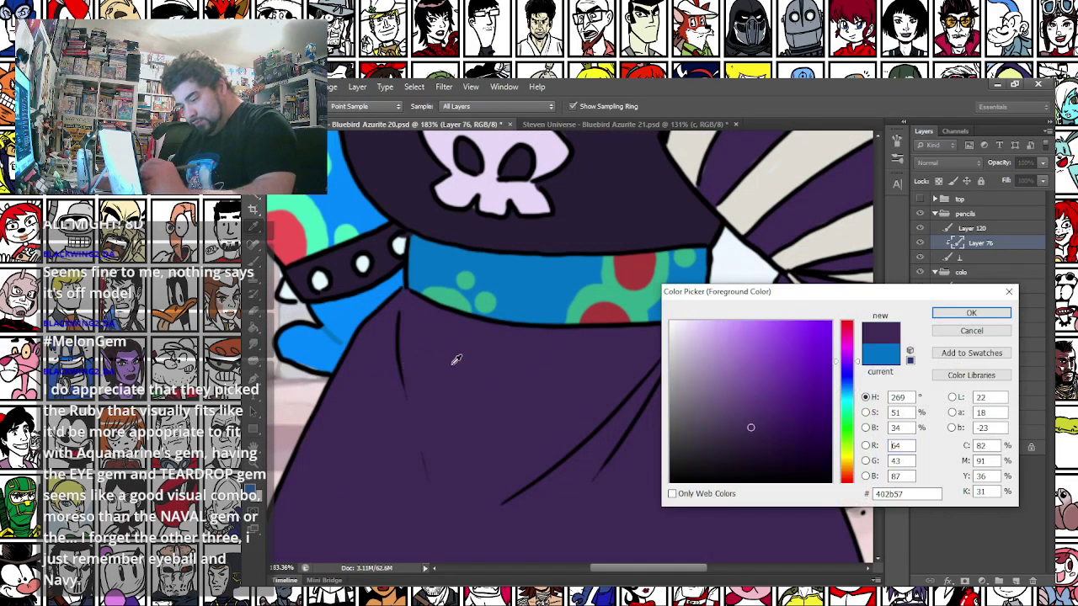
{"action": "key", "text": "Return"}
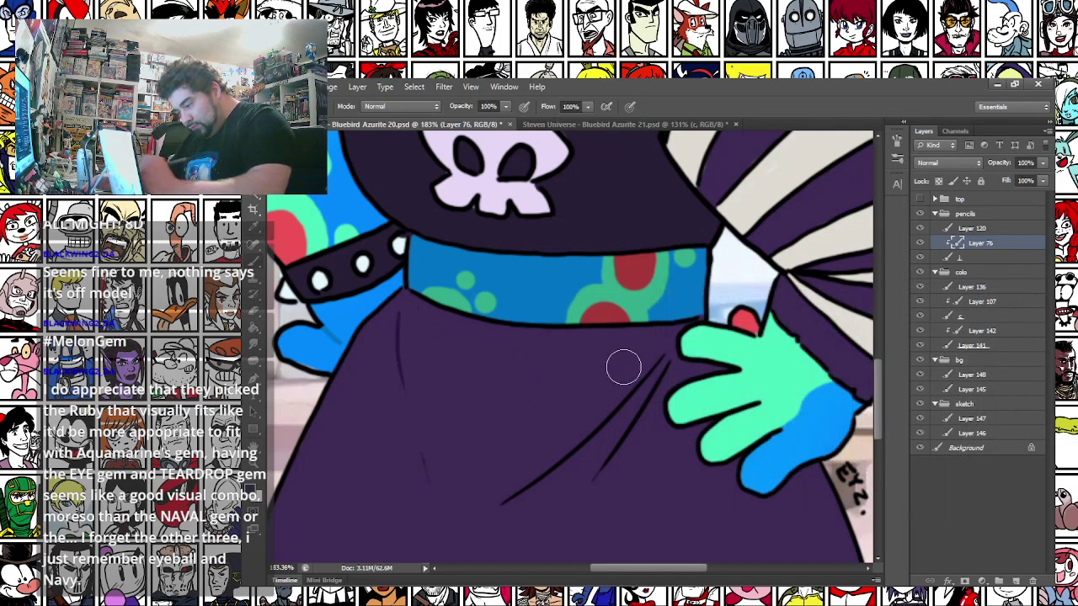
{"action": "mouse_move", "coordinate": [642, 401]}
{"action": "left_mouse_down"}
{"action": "mouse_move", "coordinate": [547, 515]}
{"action": "mouse_move", "coordinate": [448, 412]}
{"action": "left_mouse_up"}
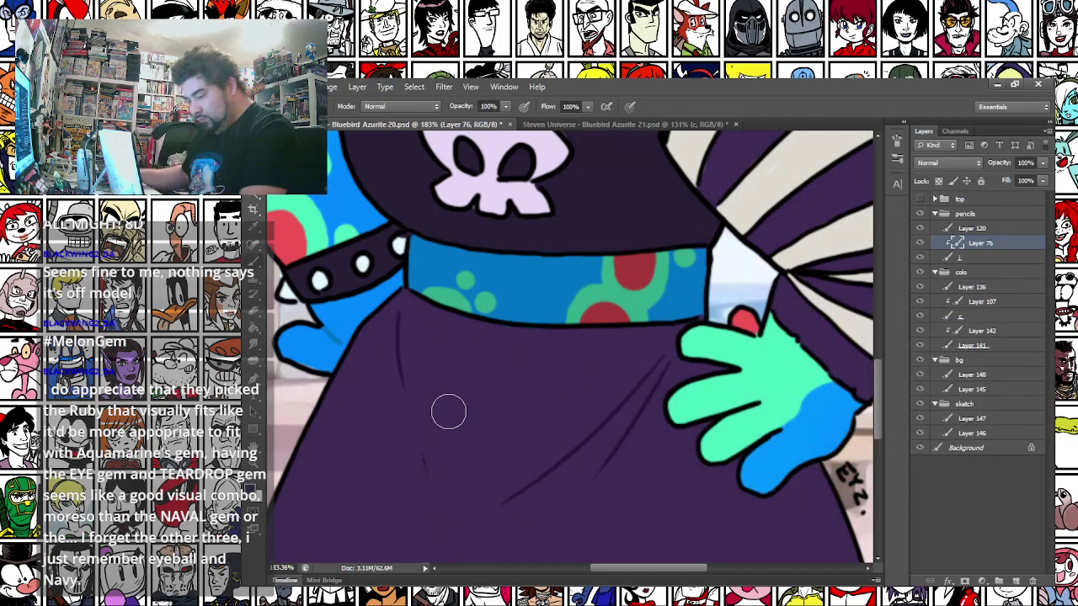
Examine the whole illustration and compare it with the recolored lines of Layer 76 hidden and shown
{"action": "key", "text": "ctrl+0"}
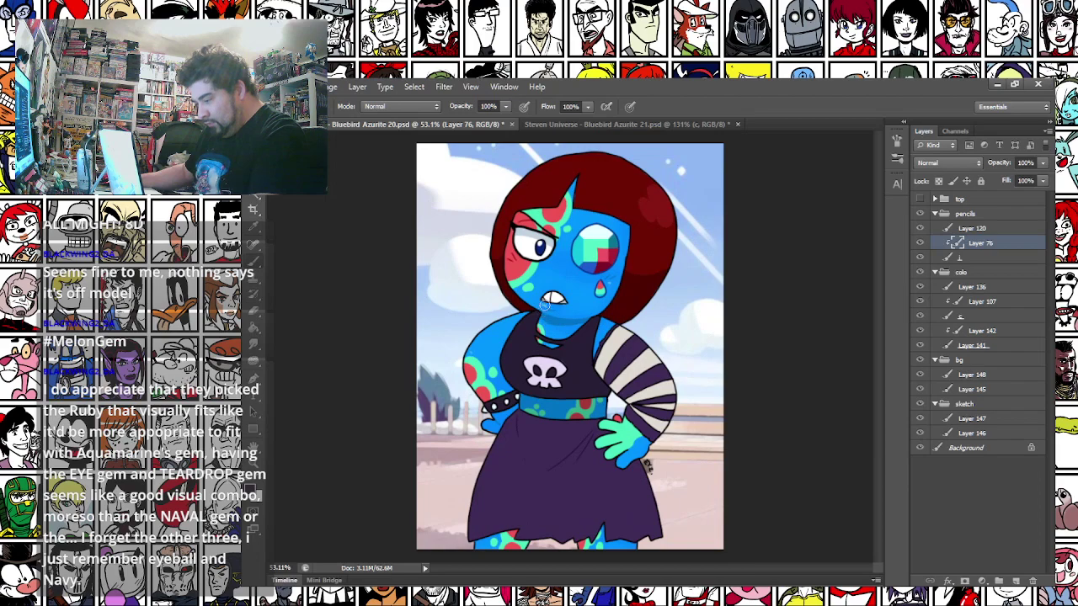
{"action": "scroll", "coordinate": [596, 326], "scroll_direction": "up", "scroll_amount": 2}
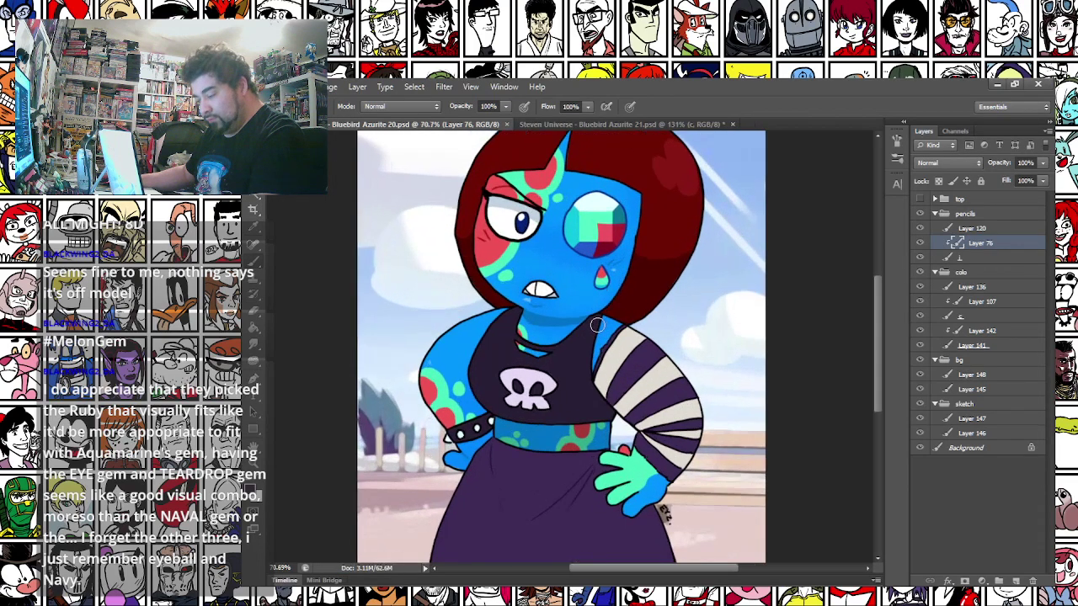
{"action": "scroll", "coordinate": [597, 326], "scroll_direction": "up", "scroll_amount": 3}
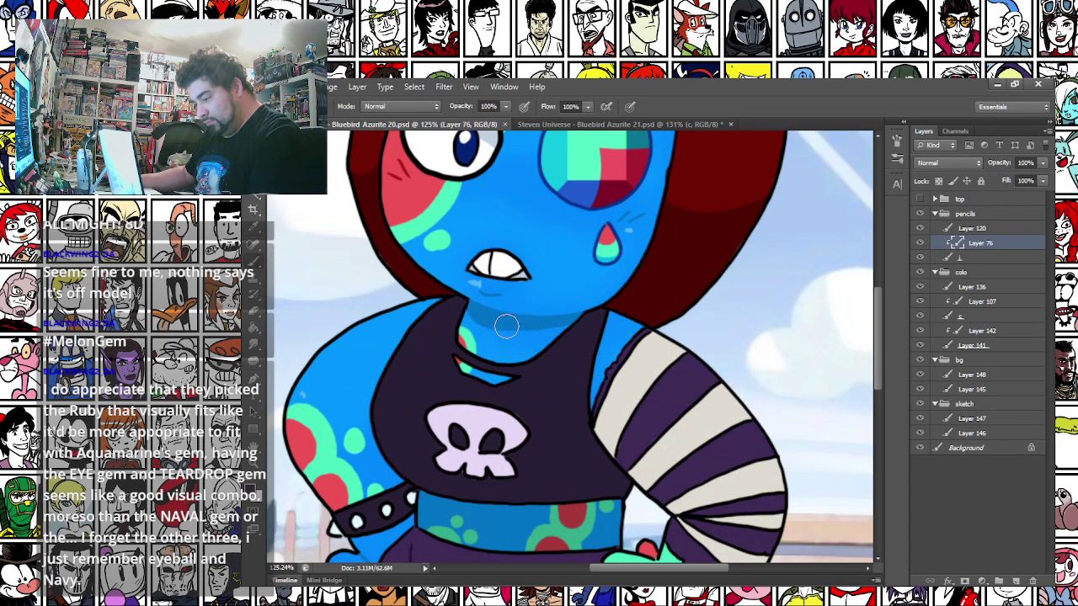
{"action": "scroll", "coordinate": [628, 291], "scroll_direction": "down", "scroll_amount": 5}
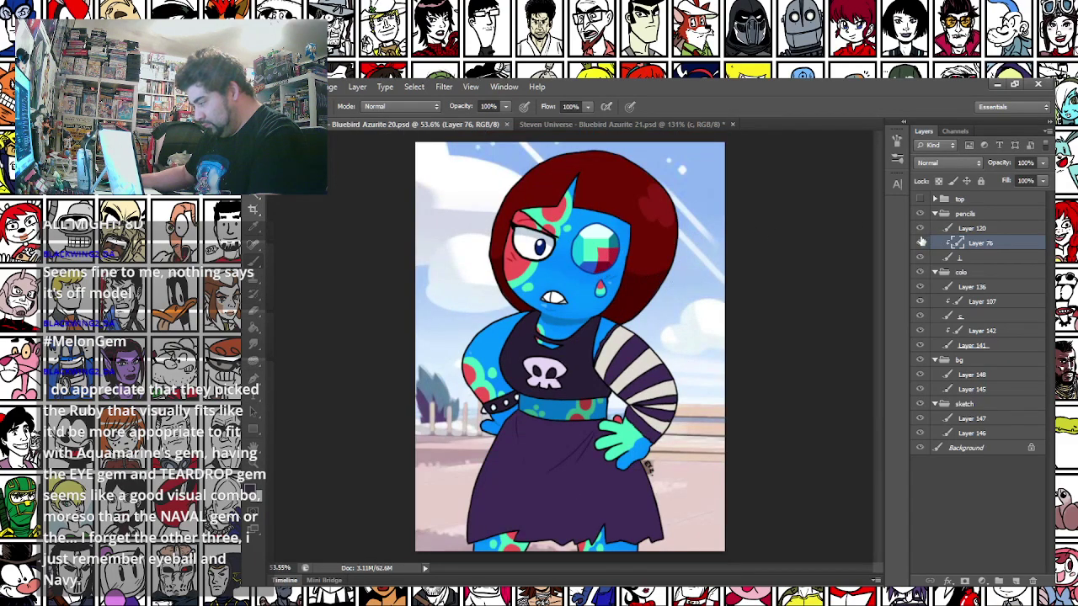
{"action": "left_click", "coordinate": [922, 244]}
{"action": "left_click", "coordinate": [922, 244]}
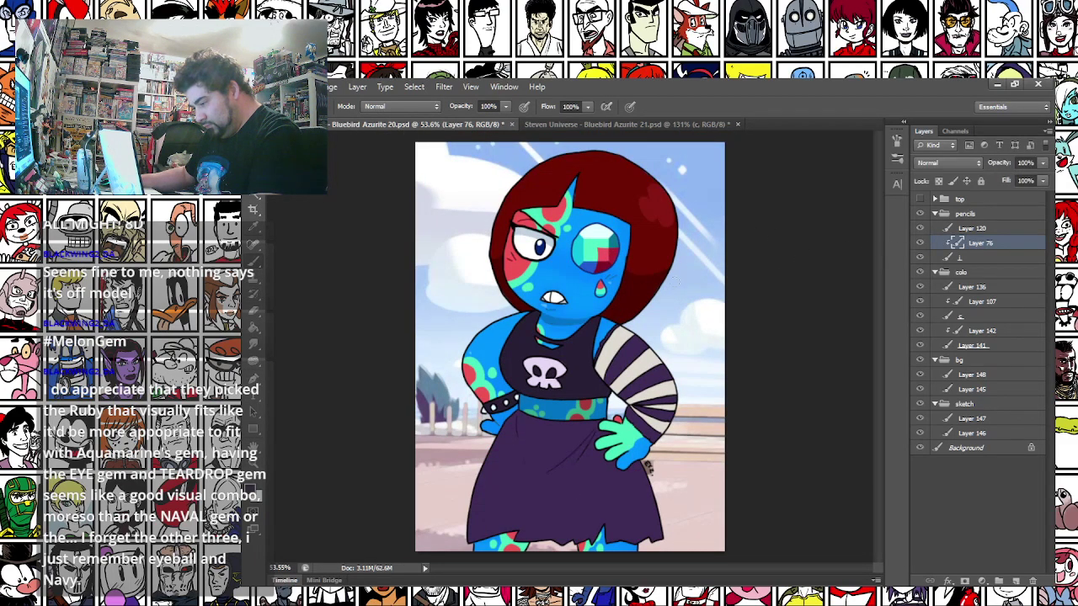
Repaint the neck shadow under the chin with a darker blue based on its current color
{"action": "scroll", "coordinate": [598, 286], "scroll_direction": "up", "scroll_amount": 8}
{"action": "left_click", "coordinate": [251, 488]}
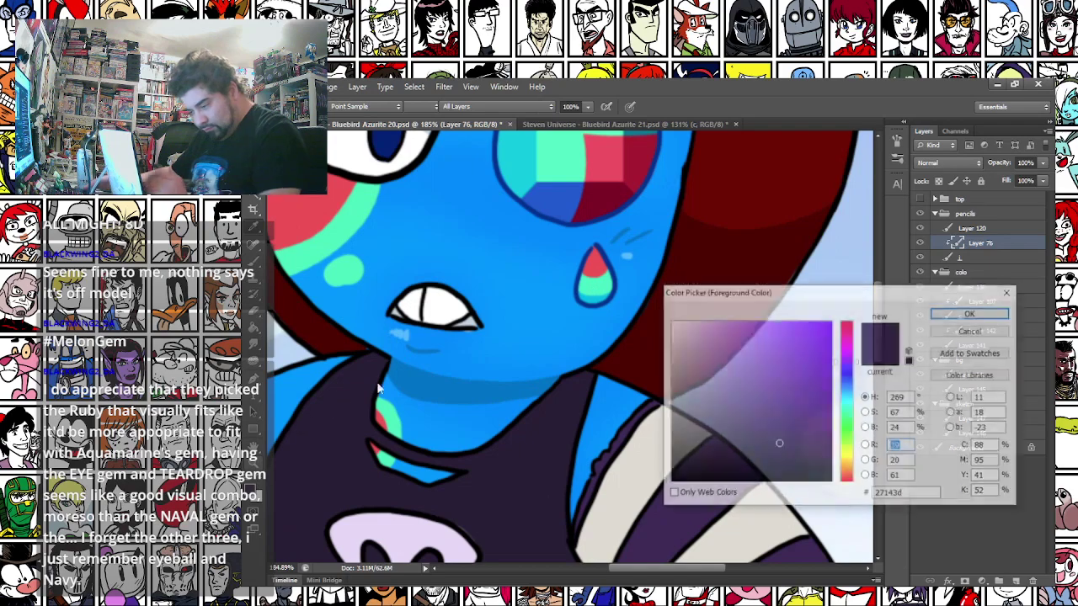
{"action": "left_click", "coordinate": [484, 390]}
{"action": "key", "text": "Return"}
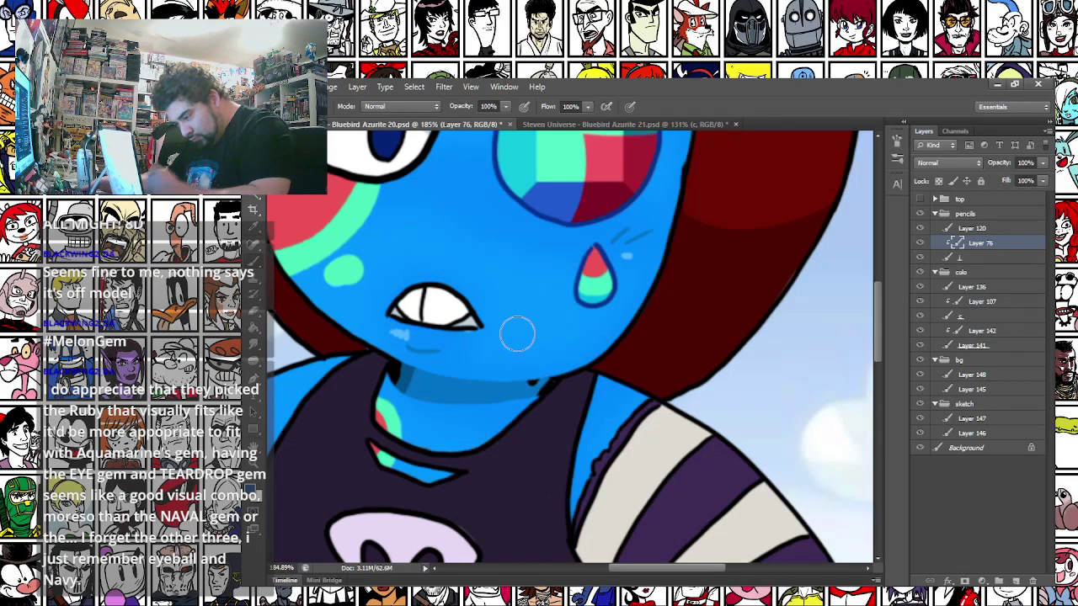
{"action": "mouse_move", "coordinate": [406, 368]}
{"action": "left_mouse_down"}
{"action": "mouse_move", "coordinate": [442, 404]}
{"action": "mouse_move", "coordinate": [514, 373]}
{"action": "left_mouse_up"}
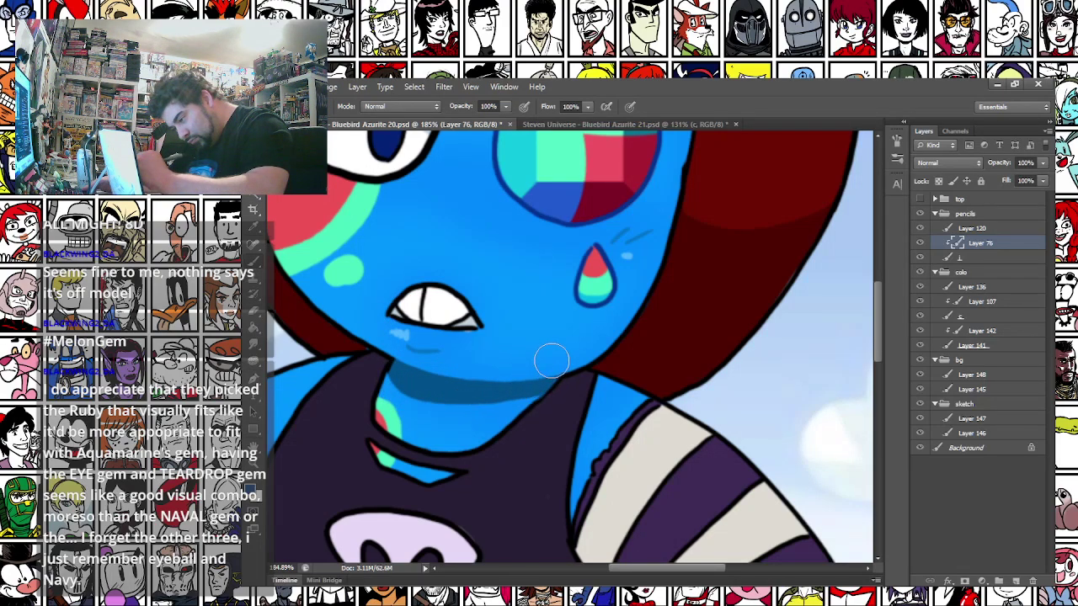
Save the finished Bluebird Azurite 20 illustration
{"action": "scroll", "coordinate": [561, 289], "scroll_direction": "down", "scroll_amount": 5}
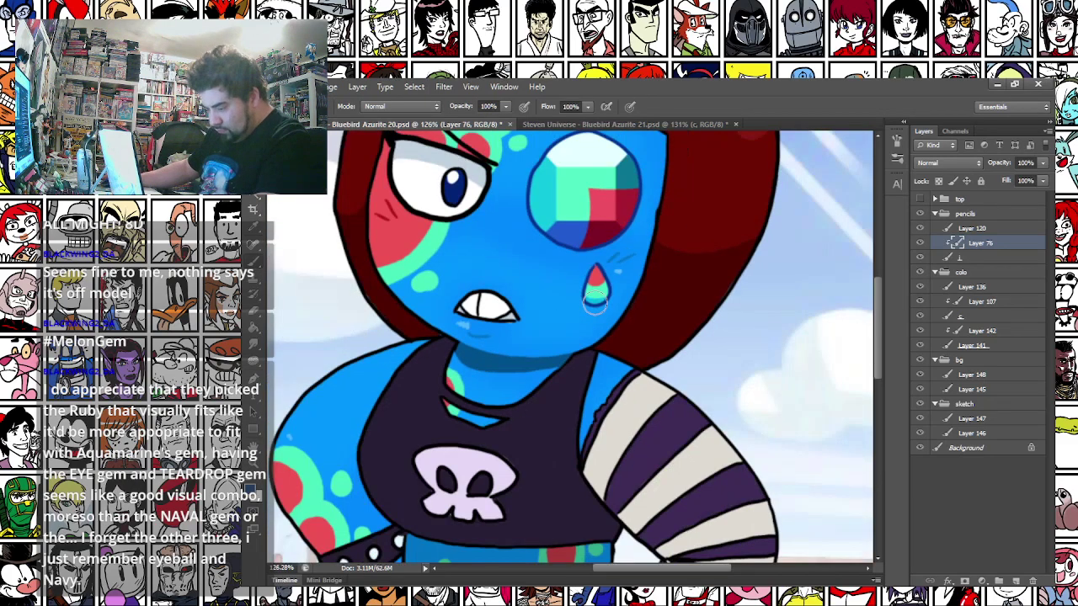
{"action": "key", "text": "ctrl+s"}
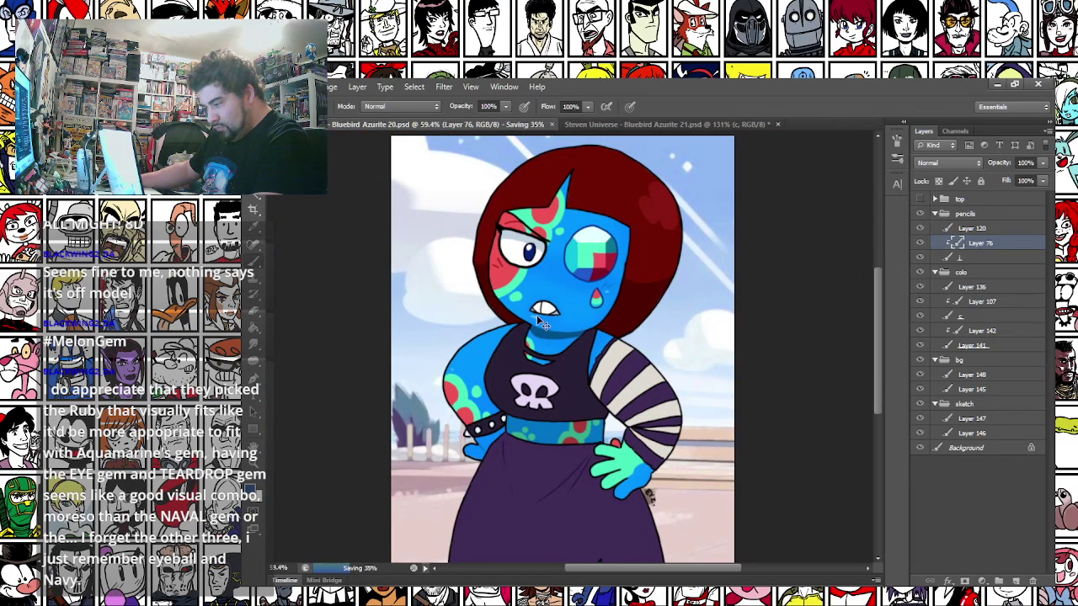
{"action": "scroll", "coordinate": [509, 310], "scroll_direction": "down", "scroll_amount": 2}
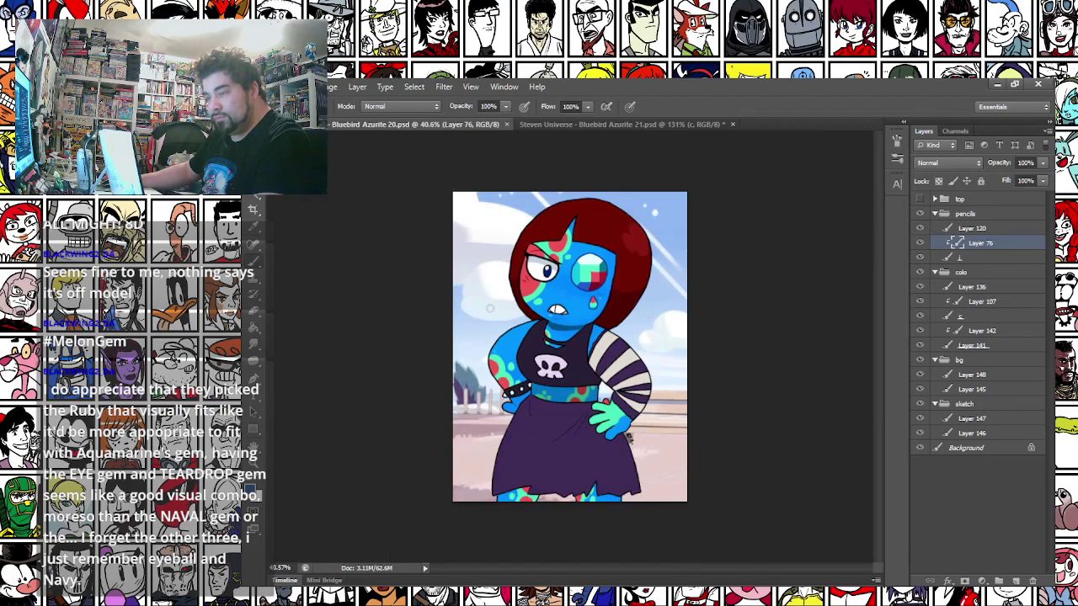
Save a PNG copy named "Steven Universe - Bluebird Azurite 20" in the Steven Universe folder and close the document
{"action": "left_click", "coordinate": [275, 86]}
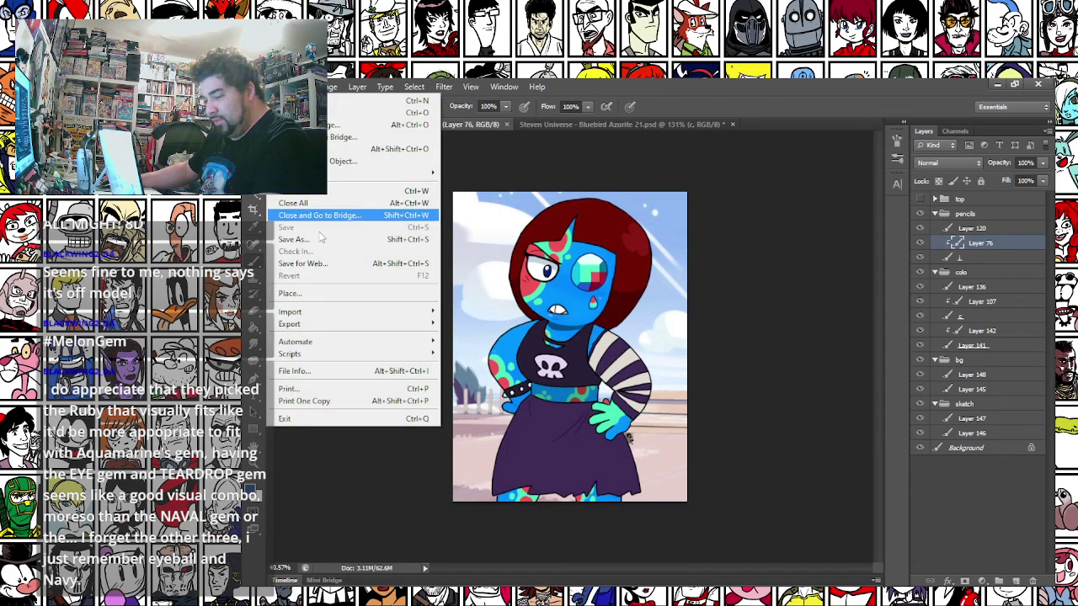
{"action": "left_click", "coordinate": [396, 241]}
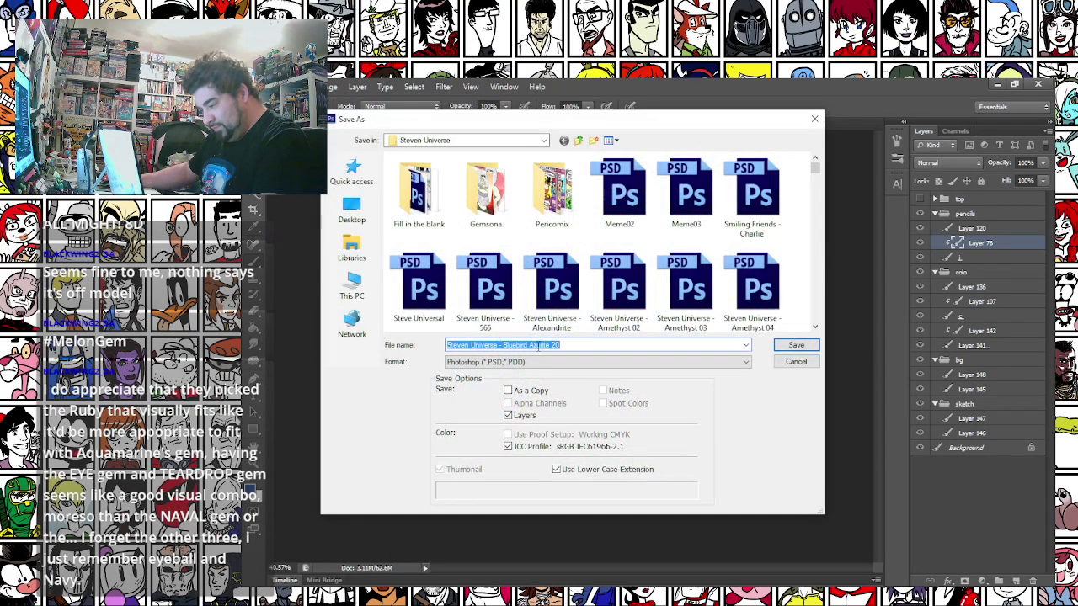
{"action": "left_click", "coordinate": [596, 361]}
{"action": "left_click", "coordinate": [471, 505]}
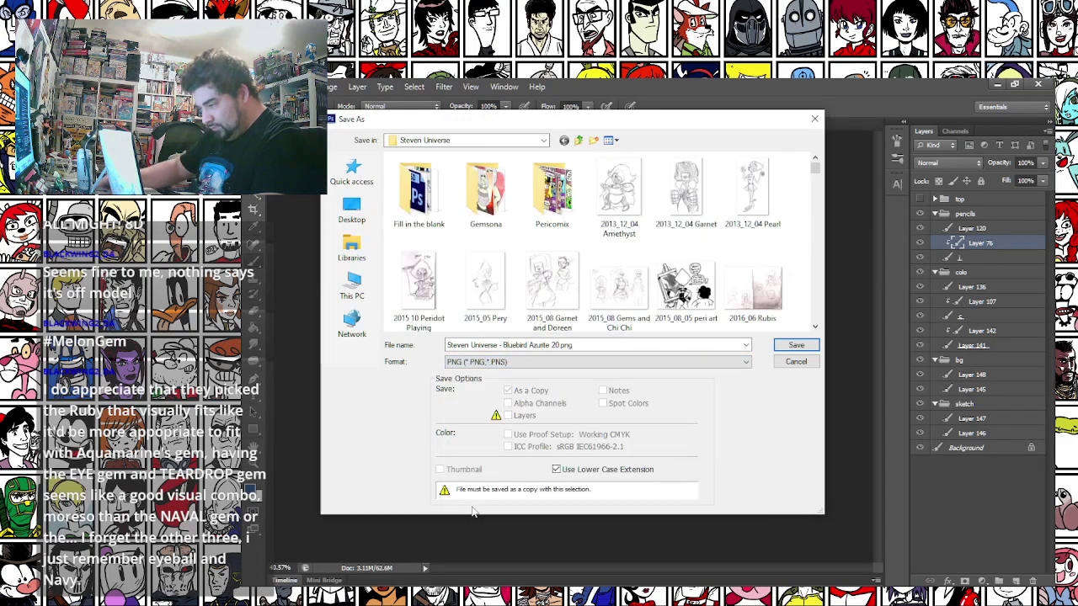
{"action": "key", "text": "Return"}
{"action": "key", "text": "Return"}
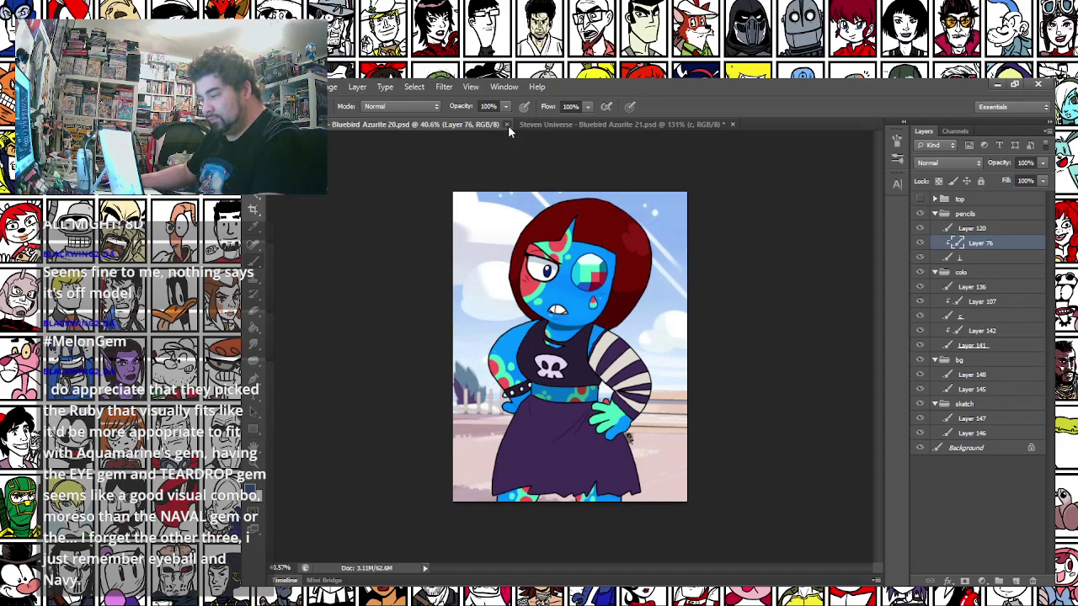
{"action": "left_click", "coordinate": [507, 124]}
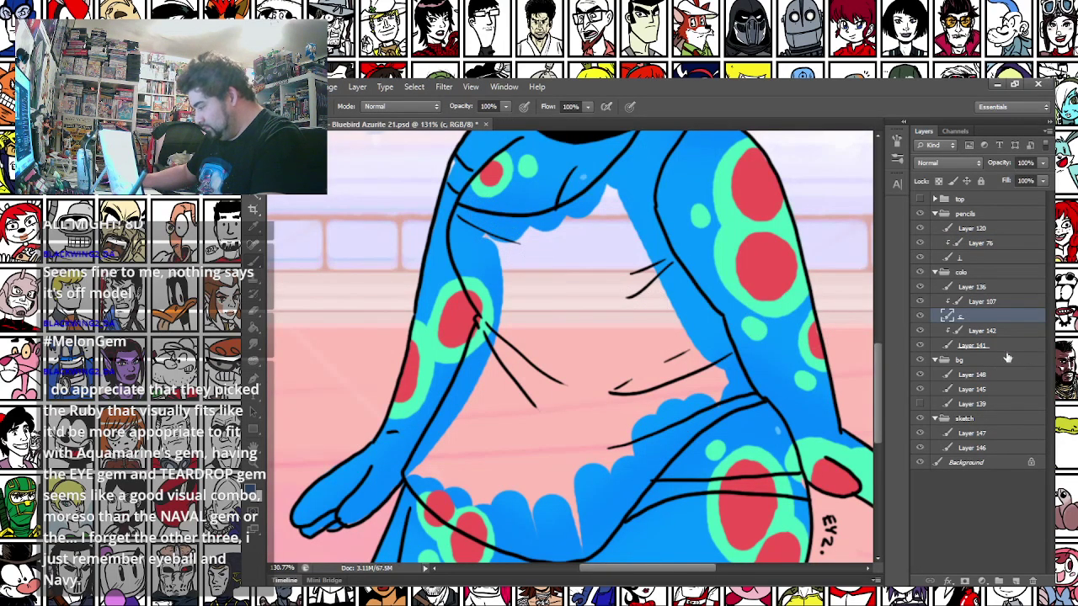
On layer c, paint the leg area below the shorts' hem teal and the opposite leg dark maroon
{"action": "left_click_drag", "start_coordinate": [681, 301], "coordinate": [435, 289]}
{"action": "left_click_drag", "start_coordinate": [507, 331], "coordinate": [432, 263]}
{"action": "left_click_drag", "start_coordinate": [424, 349], "coordinate": [590, 350]}
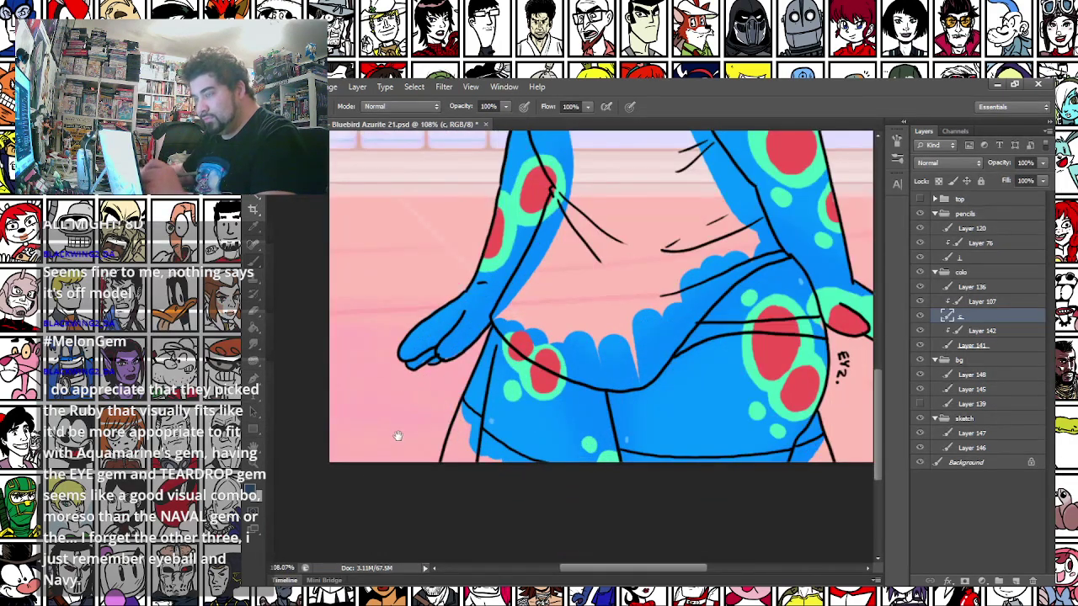
{"action": "left_click_drag", "start_coordinate": [397, 435], "coordinate": [357, 351]}
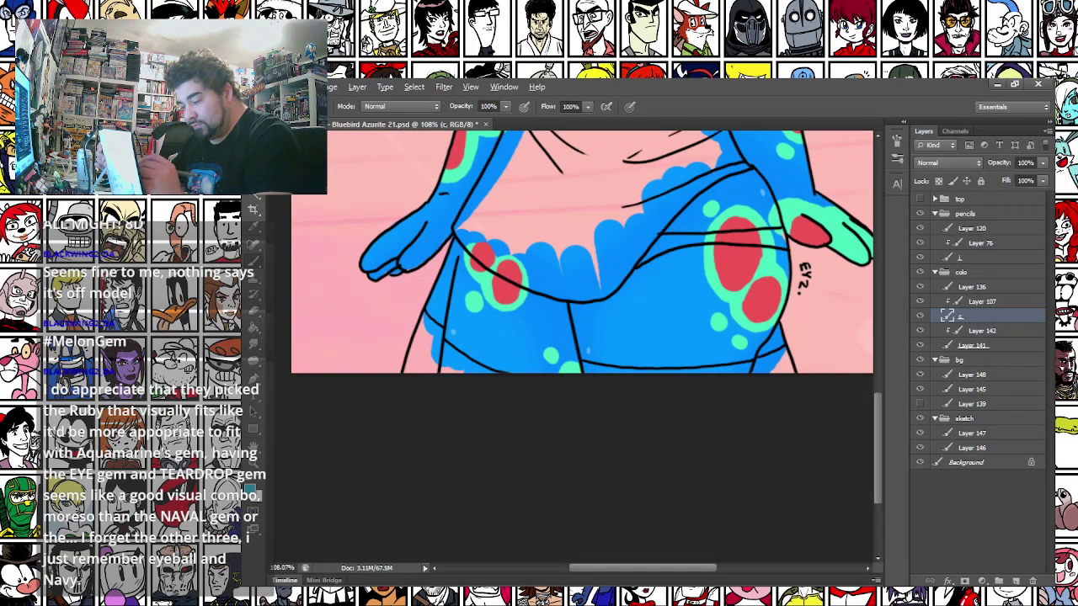
{"action": "left_click_drag", "start_coordinate": [583, 384], "coordinate": [473, 339]}
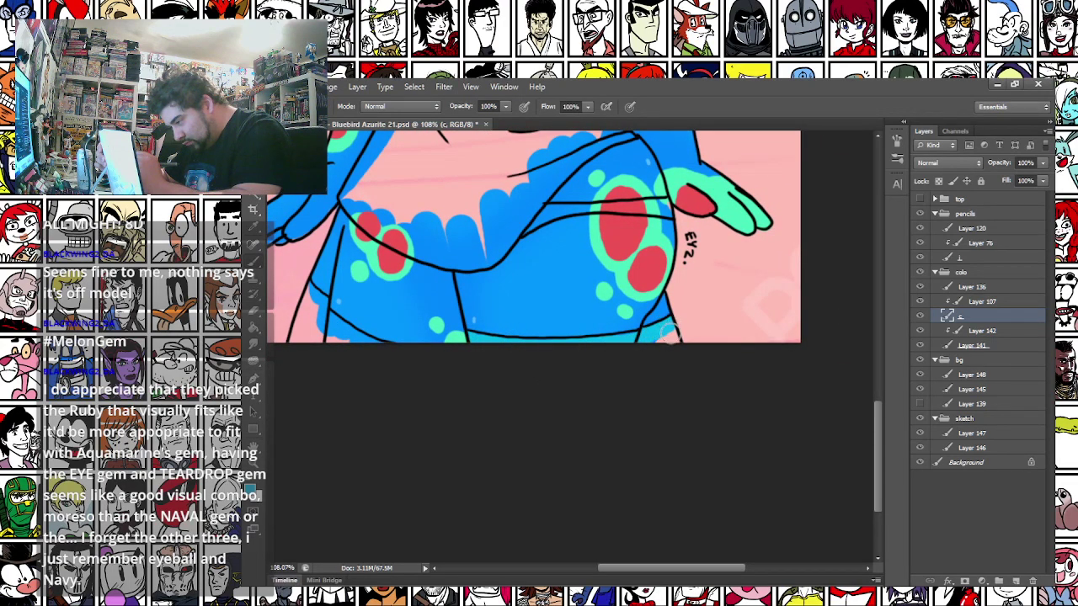
{"action": "left_click_drag", "start_coordinate": [345, 368], "coordinate": [510, 396]}
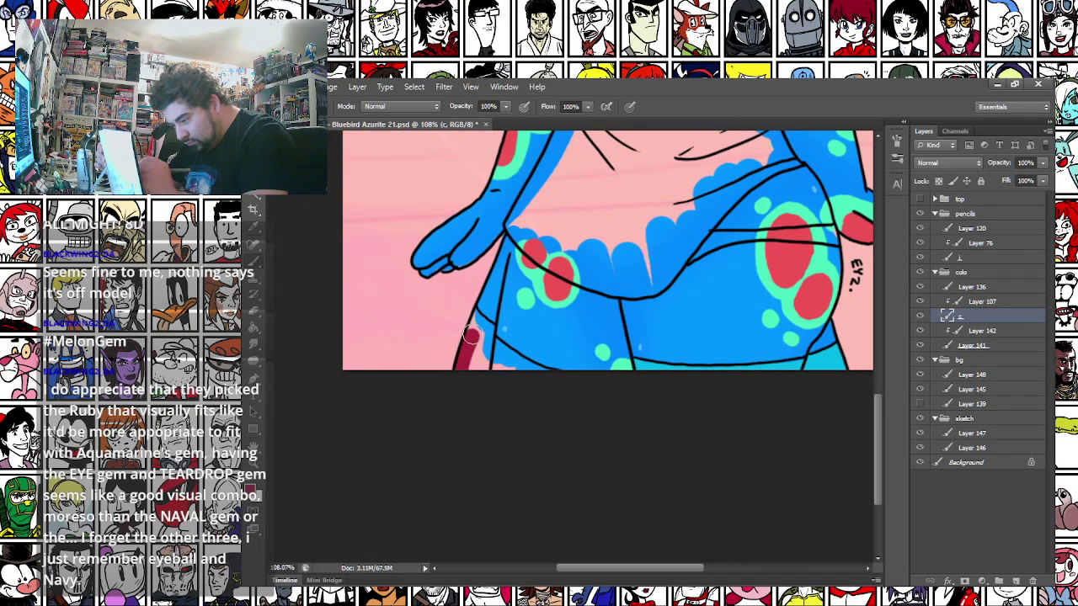
{"action": "mouse_move", "coordinate": [486, 341]}
{"action": "left_mouse_down"}
{"action": "mouse_move", "coordinate": [471, 368]}
{"action": "mouse_move", "coordinate": [490, 351]}
{"action": "mouse_move", "coordinate": [506, 386]}
{"action": "mouse_move", "coordinate": [491, 343]}
{"action": "mouse_move", "coordinate": [524, 368]}
{"action": "left_mouse_up"}
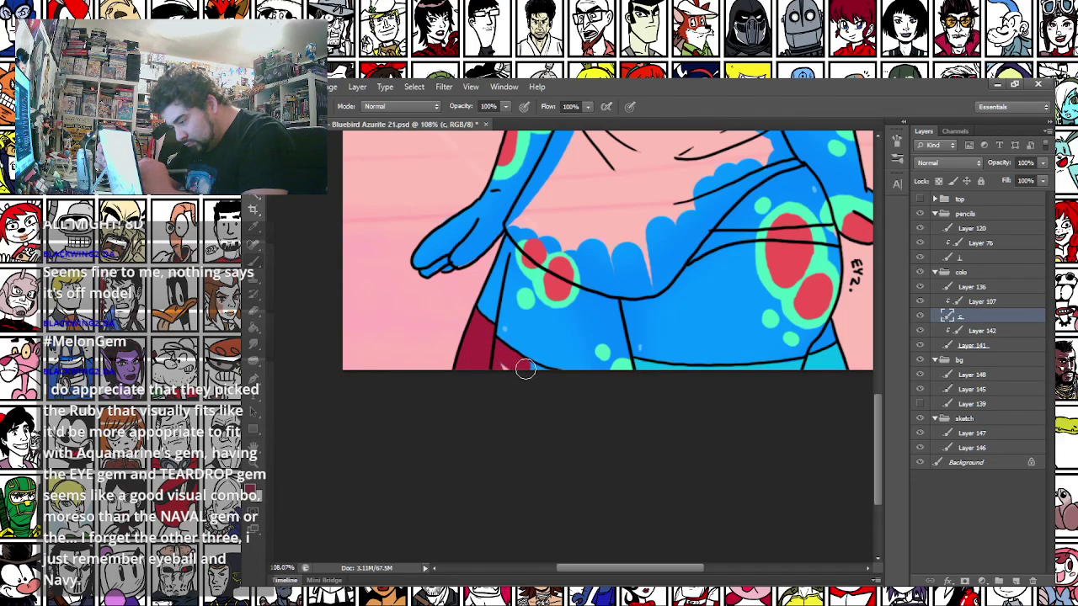
Block in the tank top across the torso with dark navy, replacing the brighter blue test scribble
{"action": "left_click_drag", "start_coordinate": [442, 312], "coordinate": [410, 513]}
{"action": "left_click_drag", "start_coordinate": [454, 300], "coordinate": [394, 313]}
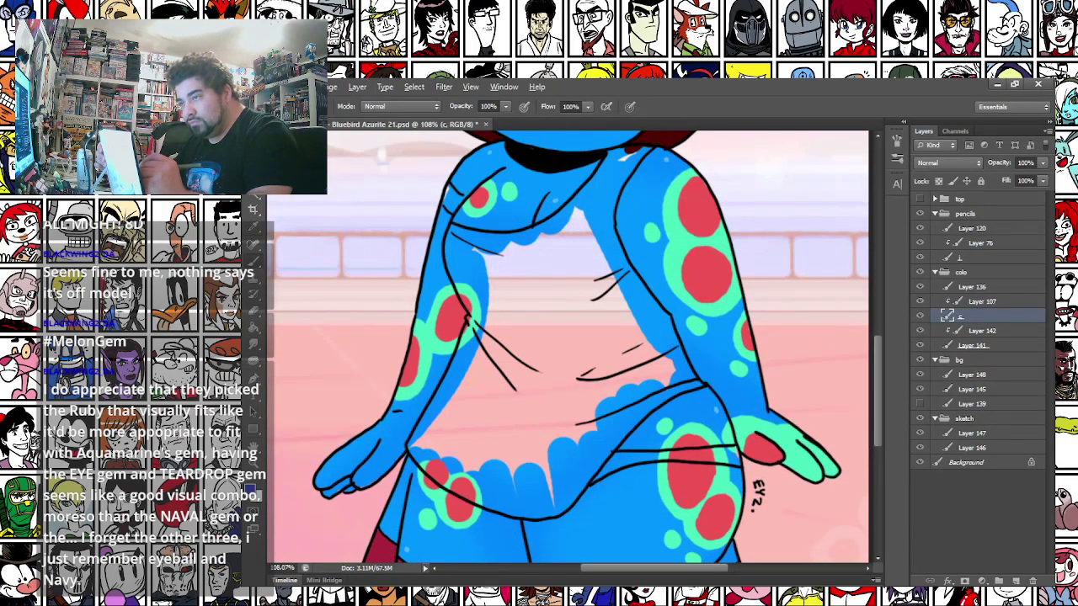
{"action": "mouse_move", "coordinate": [510, 258]}
{"action": "left_mouse_down"}
{"action": "mouse_move", "coordinate": [526, 292]}
{"action": "mouse_move", "coordinate": [566, 319]}
{"action": "mouse_move", "coordinate": [601, 434]}
{"action": "left_mouse_up"}
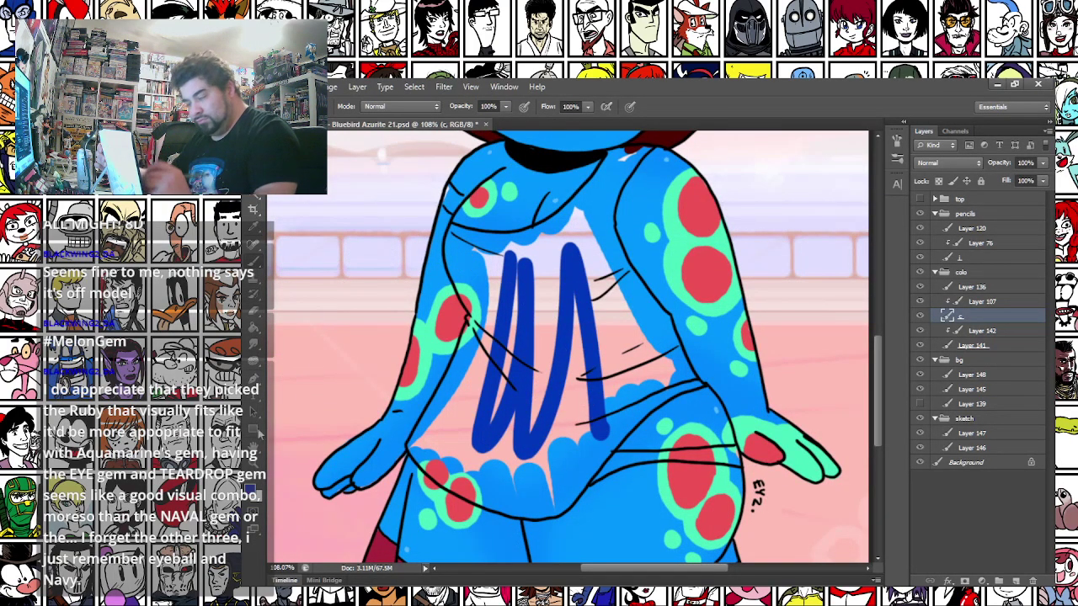
{"action": "left_click", "coordinate": [252, 489]}
{"action": "left_click_drag", "start_coordinate": [782, 423], "coordinate": [779, 421]}
{"action": "key", "text": "Return"}
{"action": "left_click_drag", "start_coordinate": [459, 239], "coordinate": [463, 249]}
{"action": "right_click", "coordinate": [492, 241]}
{"action": "left_click_drag", "start_coordinate": [528, 265], "coordinate": [542, 264]}
{"action": "mouse_move", "coordinate": [626, 155]}
{"action": "left_mouse_down"}
{"action": "mouse_move", "coordinate": [543, 246]}
{"action": "mouse_move", "coordinate": [467, 251]}
{"action": "mouse_move", "coordinate": [490, 318]}
{"action": "mouse_move", "coordinate": [438, 436]}
{"action": "mouse_move", "coordinate": [445, 453]}
{"action": "mouse_move", "coordinate": [499, 486]}
{"action": "mouse_move", "coordinate": [552, 484]}
{"action": "mouse_move", "coordinate": [654, 365]}
{"action": "mouse_move", "coordinate": [592, 229]}
{"action": "mouse_move", "coordinate": [616, 303]}
{"action": "mouse_move", "coordinate": [566, 265]}
{"action": "mouse_move", "coordinate": [529, 334]}
{"action": "mouse_move", "coordinate": [498, 344]}
{"action": "mouse_move", "coordinate": [472, 423]}
{"action": "mouse_move", "coordinate": [516, 422]}
{"action": "mouse_move", "coordinate": [562, 387]}
{"action": "mouse_move", "coordinate": [581, 418]}
{"action": "mouse_move", "coordinate": [619, 389]}
{"action": "left_mouse_up"}
{"action": "left_click_drag", "start_coordinate": [452, 347], "coordinate": [453, 350]}
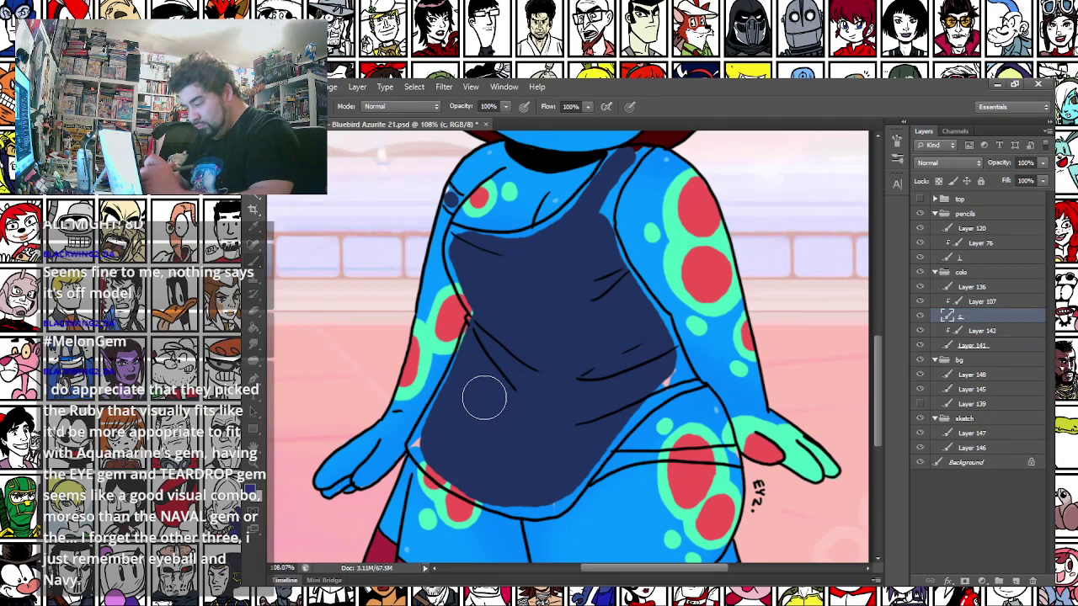
Paint the narrow strap across the hip saturated blue with a smaller hard brush
{"action": "scroll", "coordinate": [484, 390], "scroll_direction": "up", "scroll_amount": 5}
{"action": "left_click_drag", "start_coordinate": [484, 392], "coordinate": [323, 243]}
{"action": "right_click", "coordinate": [532, 271]}
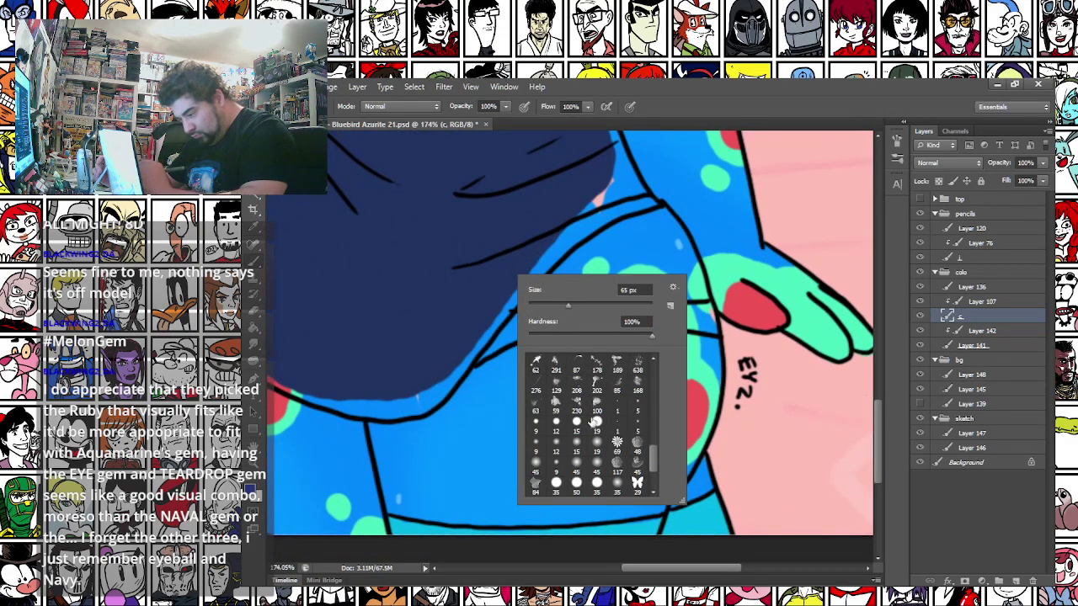
{"action": "key", "text": "Return"}
{"action": "mouse_move", "coordinate": [473, 360]}
{"action": "left_mouse_down"}
{"action": "mouse_move", "coordinate": [551, 322]}
{"action": "mouse_move", "coordinate": [617, 316]}
{"action": "mouse_move", "coordinate": [711, 329]}
{"action": "mouse_move", "coordinate": [705, 310]}
{"action": "mouse_move", "coordinate": [654, 314]}
{"action": "left_mouse_up"}
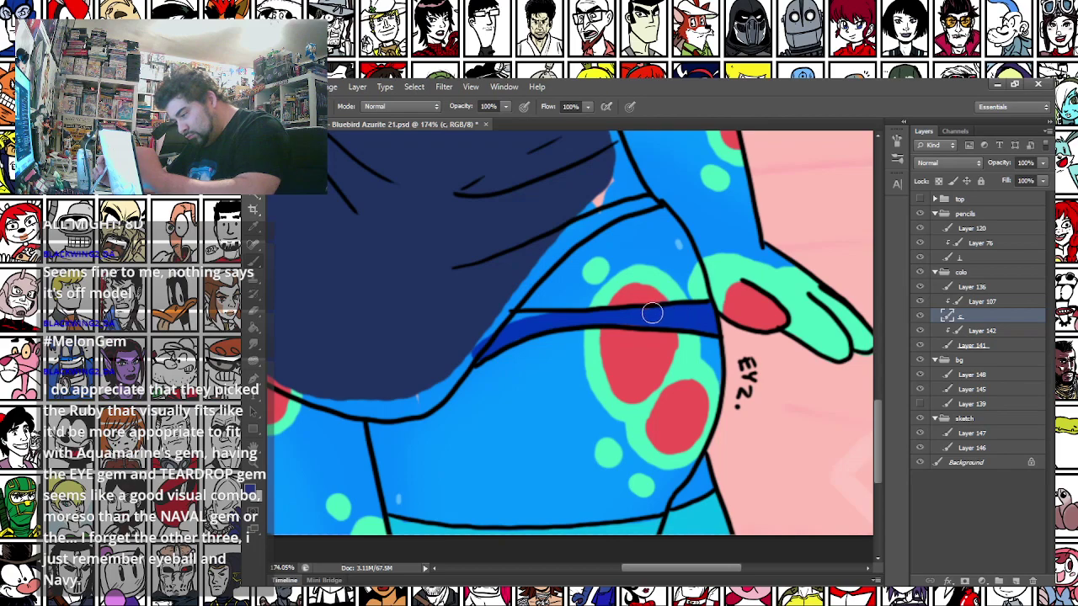
{"action": "left_click_drag", "start_coordinate": [514, 321], "coordinate": [475, 321]}
Extend the tank top's navy fill to the outlines along the lower hem and waist
{"action": "left_click_drag", "start_coordinate": [274, 303], "coordinate": [427, 342]}
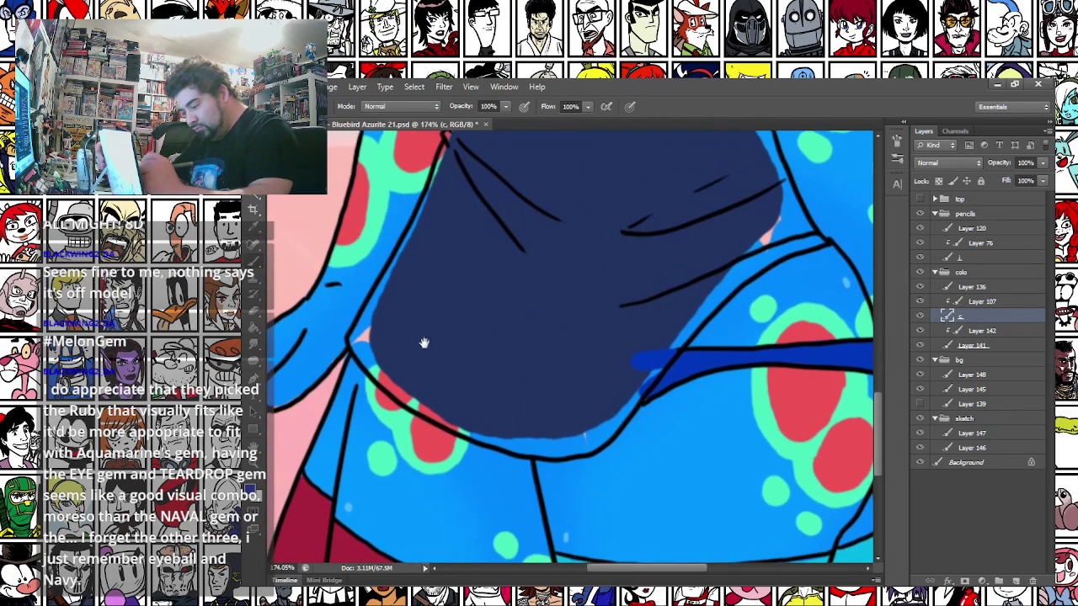
{"action": "mouse_move", "coordinate": [352, 338]}
{"action": "left_mouse_down"}
{"action": "mouse_move", "coordinate": [418, 407]}
{"action": "mouse_move", "coordinate": [466, 431]}
{"action": "mouse_move", "coordinate": [550, 450]}
{"action": "mouse_move", "coordinate": [575, 449]}
{"action": "mouse_move", "coordinate": [592, 427]}
{"action": "mouse_move", "coordinate": [579, 448]}
{"action": "mouse_move", "coordinate": [615, 421]}
{"action": "mouse_move", "coordinate": [692, 310]}
{"action": "mouse_move", "coordinate": [618, 370]}
{"action": "mouse_move", "coordinate": [643, 378]}
{"action": "mouse_move", "coordinate": [800, 245]}
{"action": "left_mouse_up"}
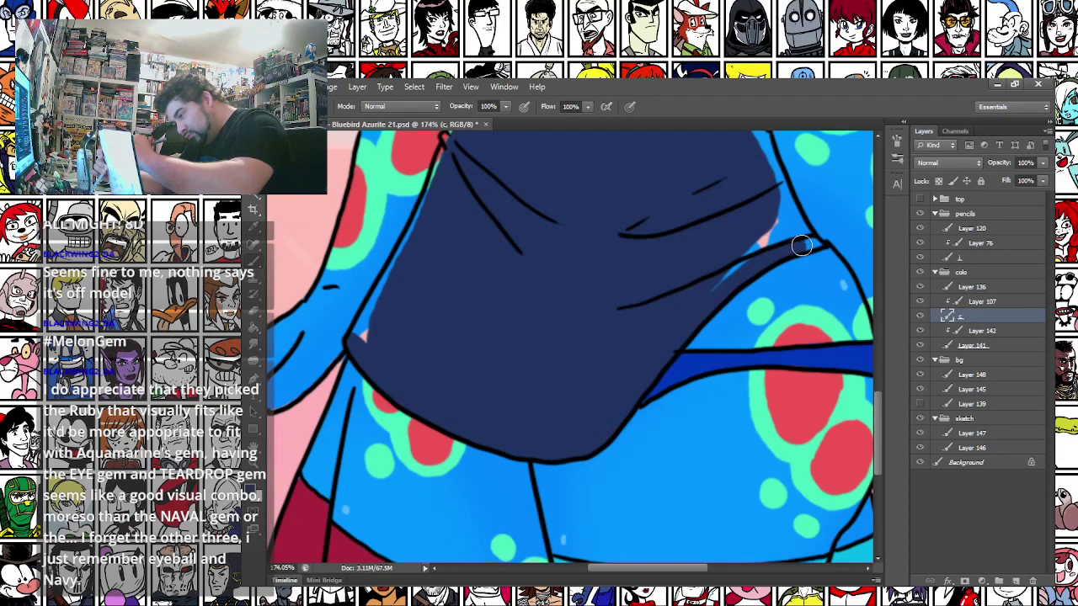
{"action": "left_click_drag", "start_coordinate": [401, 253], "coordinate": [368, 349]}
{"action": "left_click_drag", "start_coordinate": [325, 439], "coordinate": [422, 226]}
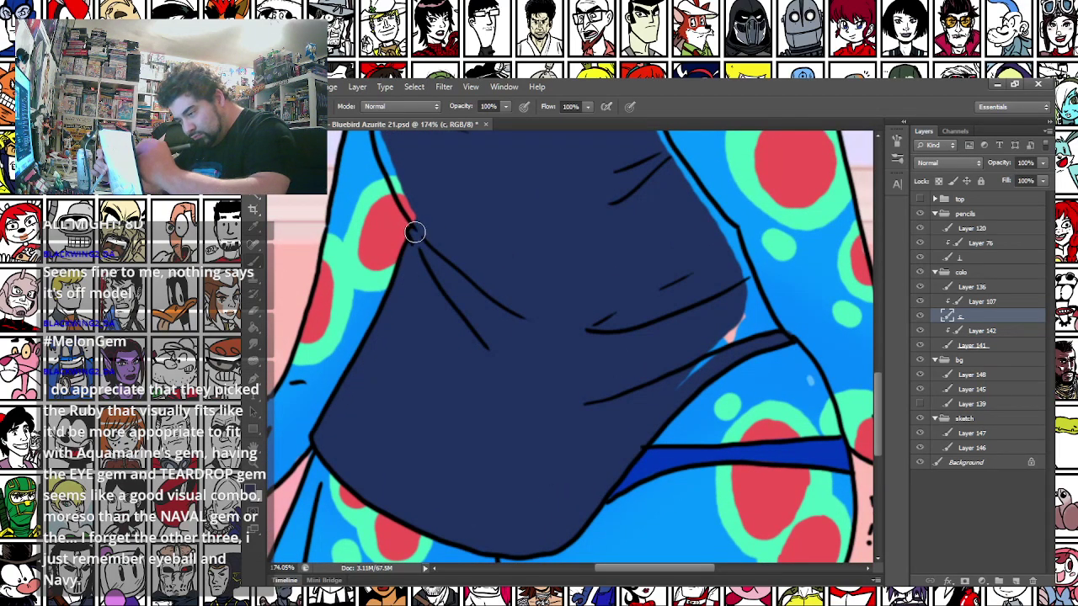
{"action": "mouse_move", "coordinate": [665, 372]}
{"action": "left_mouse_down"}
{"action": "mouse_move", "coordinate": [724, 345]}
{"action": "mouse_move", "coordinate": [734, 234]}
{"action": "mouse_move", "coordinate": [753, 320]}
{"action": "mouse_move", "coordinate": [766, 323]}
{"action": "left_mouse_up"}
Complete the tank top's navy fill along the neckline, armhole and shoulder straps, and sample the skin blue beside it
{"action": "scroll", "coordinate": [713, 315], "scroll_direction": "up", "scroll_amount": 5}
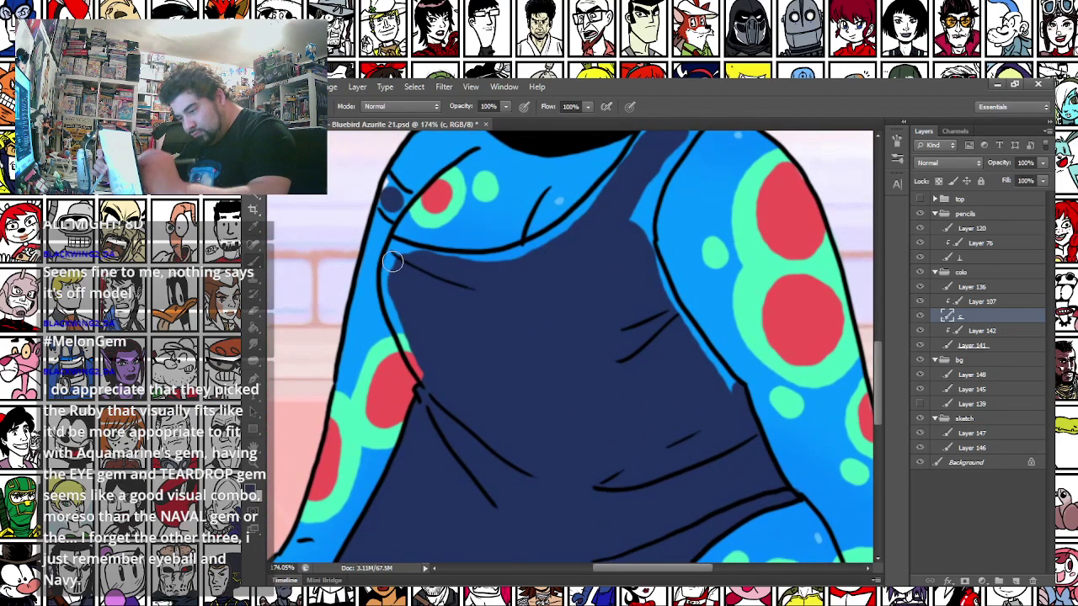
{"action": "mouse_move", "coordinate": [390, 253]}
{"action": "left_mouse_down"}
{"action": "mouse_move", "coordinate": [386, 290]}
{"action": "mouse_move", "coordinate": [404, 341]}
{"action": "mouse_move", "coordinate": [430, 352]}
{"action": "left_mouse_up"}
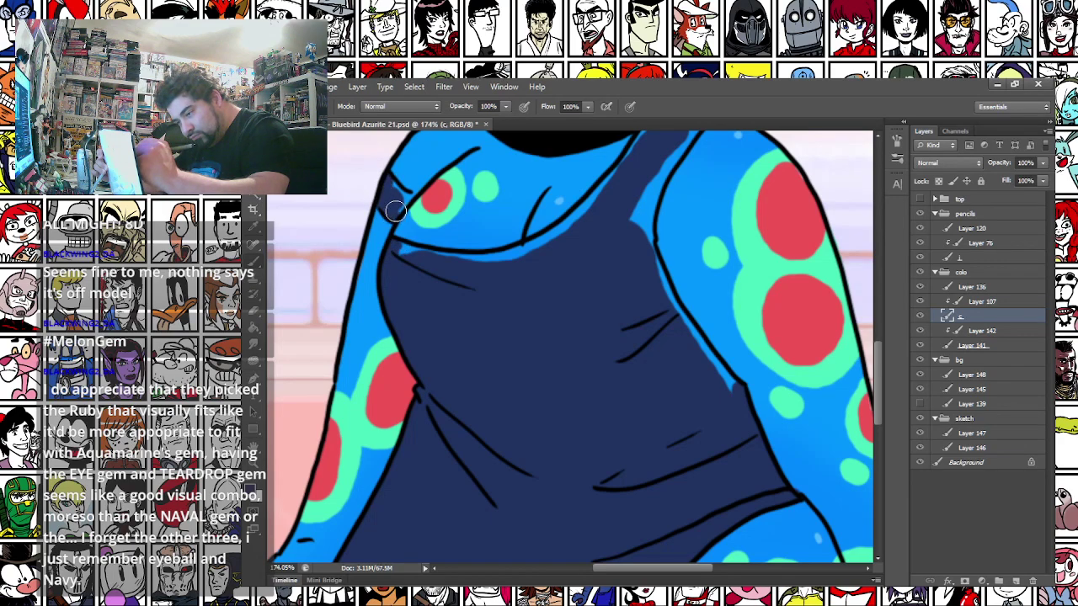
{"action": "mouse_move", "coordinate": [398, 260]}
{"action": "left_mouse_down"}
{"action": "mouse_move", "coordinate": [428, 248]}
{"action": "mouse_move", "coordinate": [500, 255]}
{"action": "mouse_move", "coordinate": [617, 197]}
{"action": "left_mouse_up"}
{"action": "mouse_move", "coordinate": [570, 228]}
{"action": "left_mouse_down"}
{"action": "mouse_move", "coordinate": [522, 276]}
{"action": "mouse_move", "coordinate": [468, 302]}
{"action": "mouse_move", "coordinate": [548, 198]}
{"action": "mouse_move", "coordinate": [596, 192]}
{"action": "mouse_move", "coordinate": [558, 244]}
{"action": "mouse_move", "coordinate": [539, 309]}
{"action": "mouse_move", "coordinate": [548, 303]}
{"action": "mouse_move", "coordinate": [564, 365]}
{"action": "mouse_move", "coordinate": [635, 464]}
{"action": "left_mouse_up"}
{"action": "left_click", "coordinate": [641, 441], "text": "alt"}
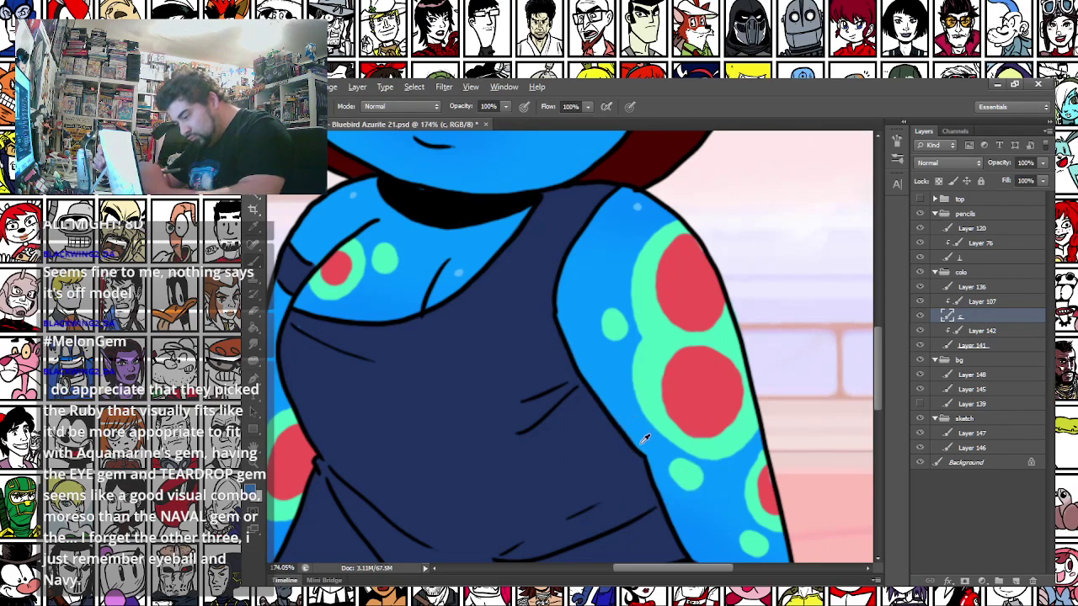
{"action": "left_click_drag", "start_coordinate": [408, 424], "coordinate": [516, 459]}
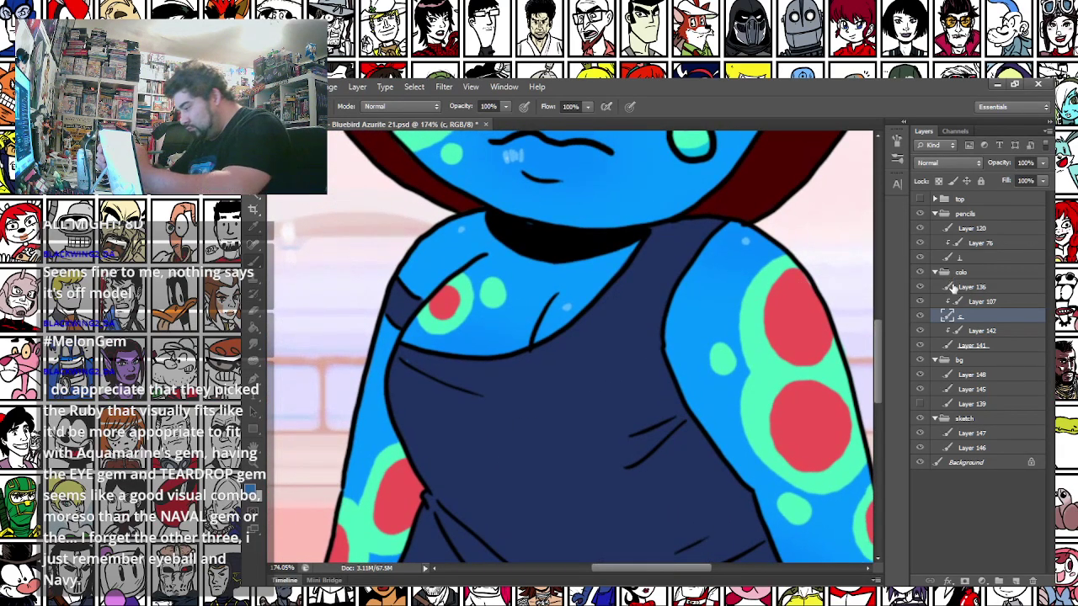
Try recoloring the tank top's upper fold line with a darker navy (14244a) on Layer 76
{"action": "left_click", "coordinate": [960, 242]}
{"action": "left_click_drag", "start_coordinate": [411, 418], "coordinate": [390, 344]}
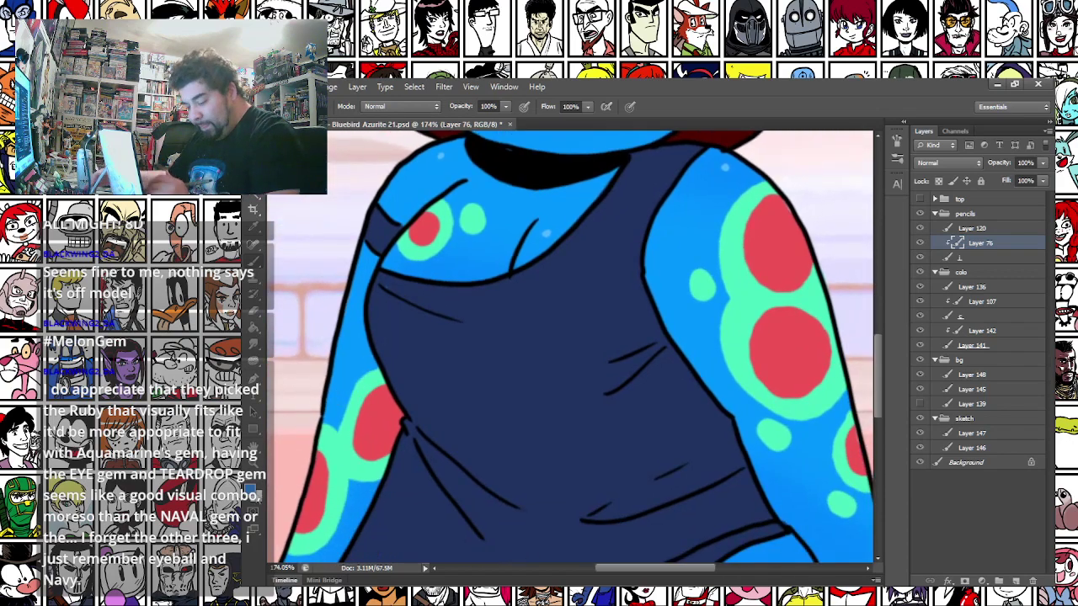
{"action": "left_click", "coordinate": [428, 330]}
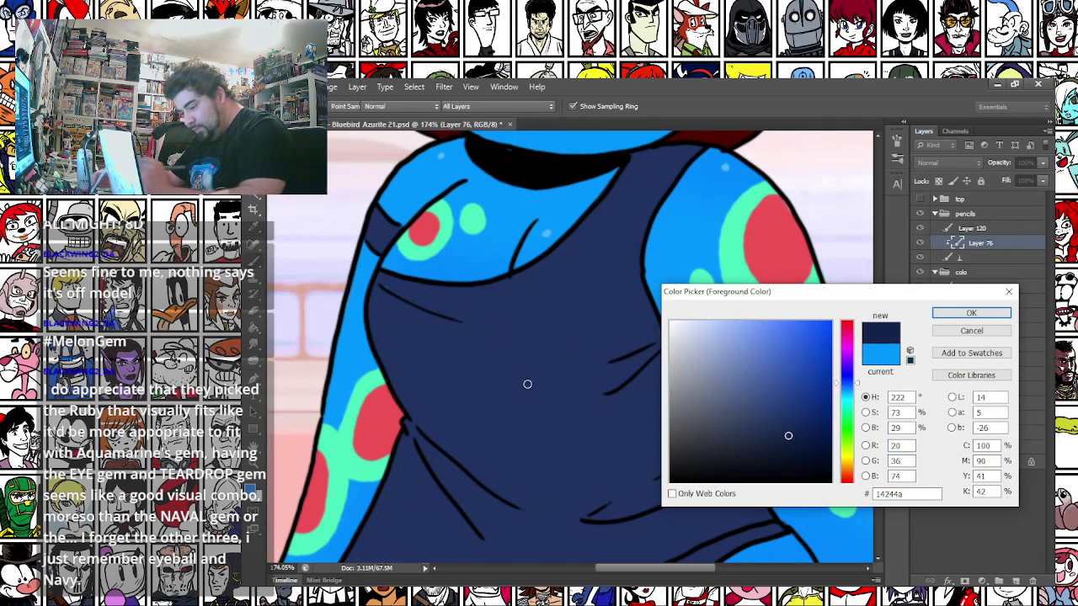
{"action": "key", "text": "Return"}
{"action": "key", "text": "b"}
{"action": "left_click_drag", "start_coordinate": [380, 283], "coordinate": [453, 322]}
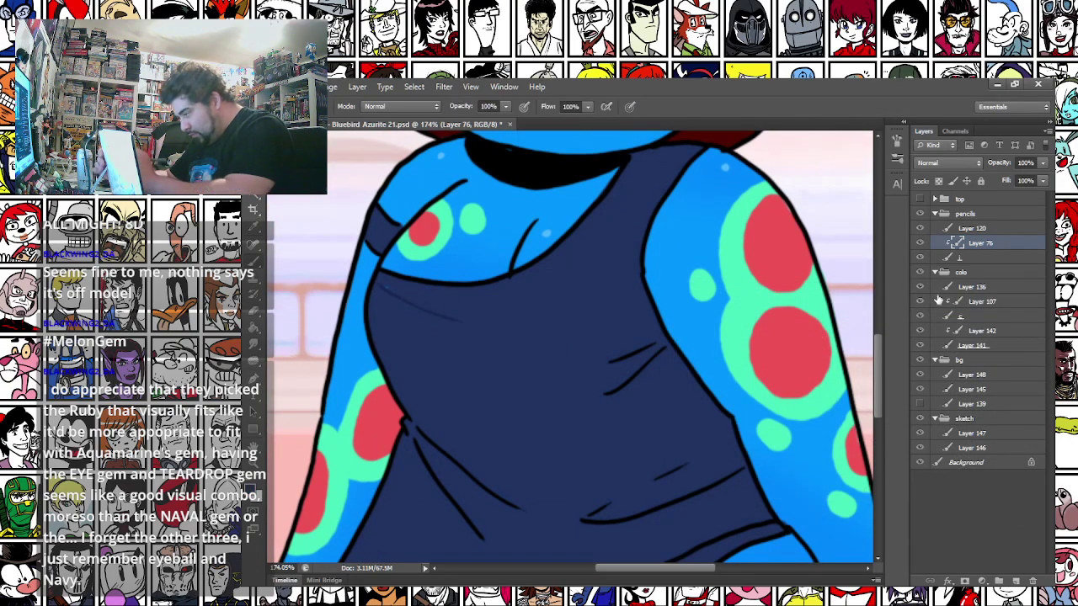
{"action": "left_click", "coordinate": [959, 317]}
{"action": "left_click_drag", "start_coordinate": [387, 289], "coordinate": [407, 296]}
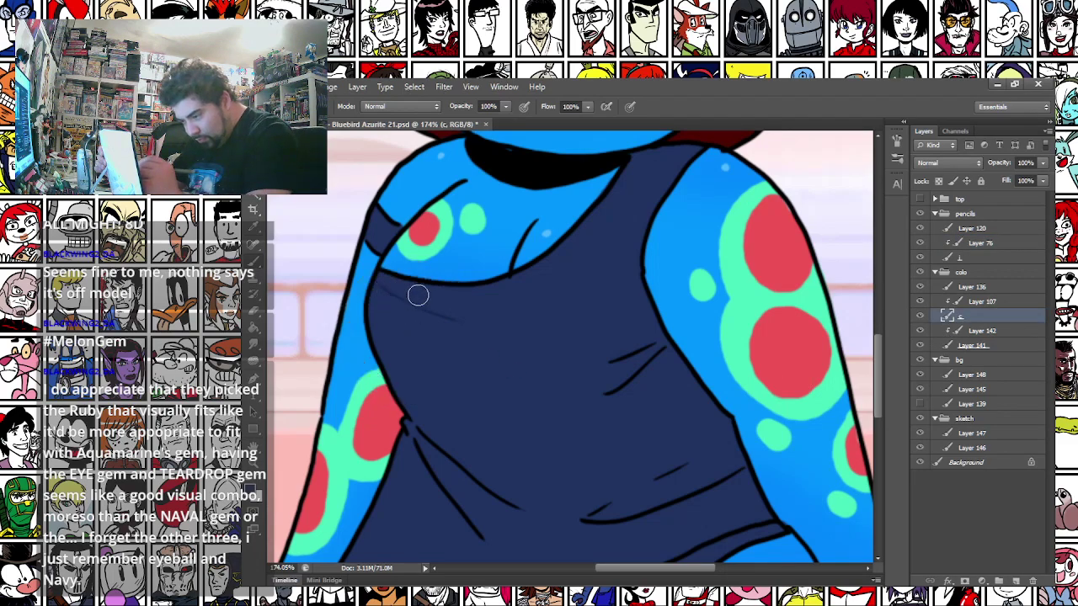
Sample the tank top's navy and recolor its upper fold lines with a slightly lighter shade on Layer 76
{"action": "left_click", "coordinate": [977, 242]}
{"action": "left_click", "coordinate": [251, 490]}
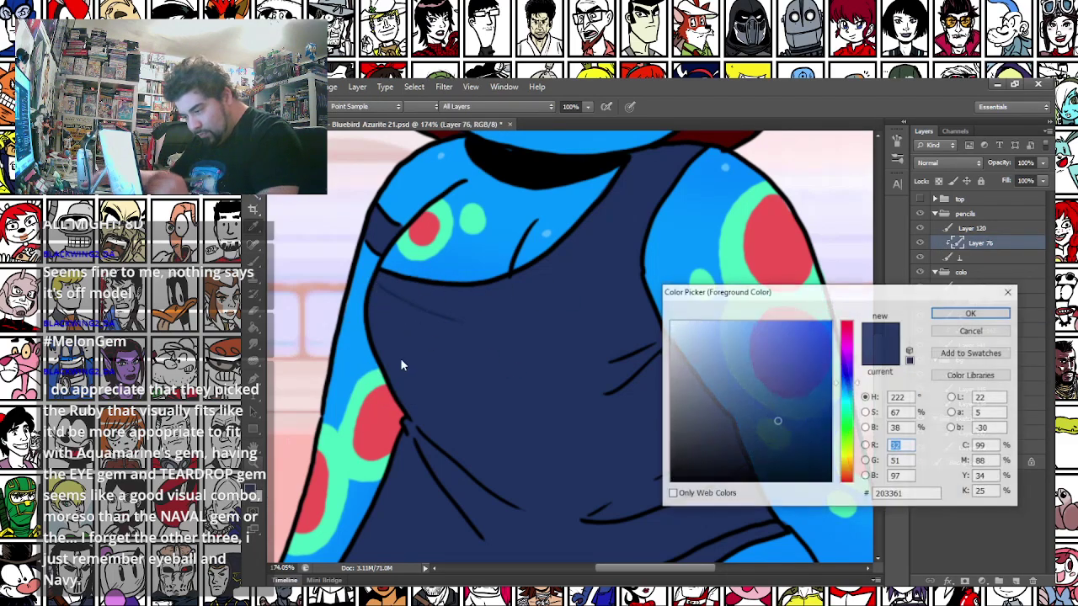
{"action": "key", "text": "Return"}
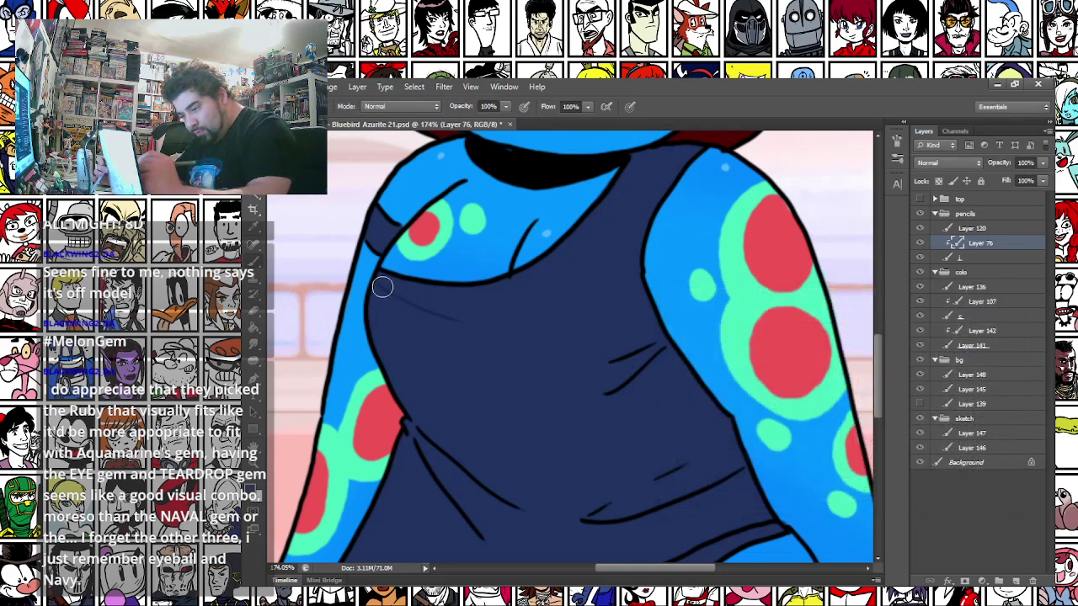
{"action": "mouse_move", "coordinate": [654, 340]}
{"action": "left_mouse_down"}
{"action": "mouse_move", "coordinate": [611, 365]}
{"action": "mouse_move", "coordinate": [661, 352]}
{"action": "mouse_move", "coordinate": [602, 395]}
{"action": "mouse_move", "coordinate": [610, 364]}
{"action": "left_mouse_up"}
{"action": "key", "text": "ctrl+alt+z"}
{"action": "key", "text": "ctrl+alt+z"}
Recolor the remaining black fold lines around the tank top's waist and hem with the same lighter navy
{"action": "left_click_drag", "start_coordinate": [386, 463], "coordinate": [414, 260]}
{"action": "left_click_drag", "start_coordinate": [439, 221], "coordinate": [509, 337]}
{"action": "mouse_move", "coordinate": [448, 231]}
{"action": "left_mouse_down"}
{"action": "mouse_move", "coordinate": [486, 310]}
{"action": "mouse_move", "coordinate": [493, 292]}
{"action": "mouse_move", "coordinate": [553, 309]}
{"action": "left_mouse_up"}
{"action": "mouse_move", "coordinate": [611, 318]}
{"action": "left_mouse_down"}
{"action": "mouse_move", "coordinate": [732, 281]}
{"action": "mouse_move", "coordinate": [668, 274]}
{"action": "mouse_move", "coordinate": [675, 297]}
{"action": "left_mouse_up"}
{"action": "left_click_drag", "start_coordinate": [796, 320], "coordinate": [594, 392]}
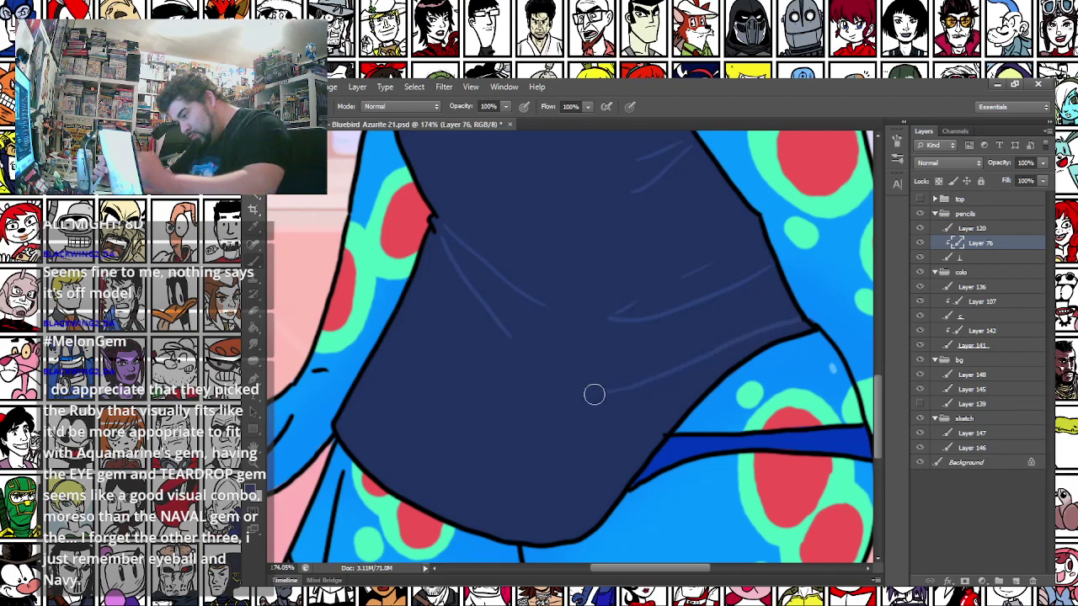
Choose a dark blue and a hard brush, and recolor the outlines of the gem eye and teardrop gem
{"action": "scroll", "coordinate": [396, 219], "scroll_direction": "down", "scroll_amount": 3}
{"action": "left_click_drag", "start_coordinate": [393, 205], "coordinate": [393, 452]}
{"action": "left_click_drag", "start_coordinate": [445, 258], "coordinate": [338, 431]}
{"action": "left_click", "coordinate": [250, 489]}
{"action": "left_click_drag", "start_coordinate": [800, 370], "coordinate": [832, 390]}
{"action": "key", "text": "Return"}
{"action": "right_click", "coordinate": [597, 297]}
{"action": "left_click", "coordinate": [621, 327]}
{"action": "mouse_move", "coordinate": [563, 232]}
{"action": "left_mouse_down"}
{"action": "mouse_move", "coordinate": [533, 274]}
{"action": "mouse_move", "coordinate": [559, 352]}
{"action": "mouse_move", "coordinate": [640, 356]}
{"action": "mouse_move", "coordinate": [665, 235]}
{"action": "mouse_move", "coordinate": [530, 255]}
{"action": "left_mouse_up"}
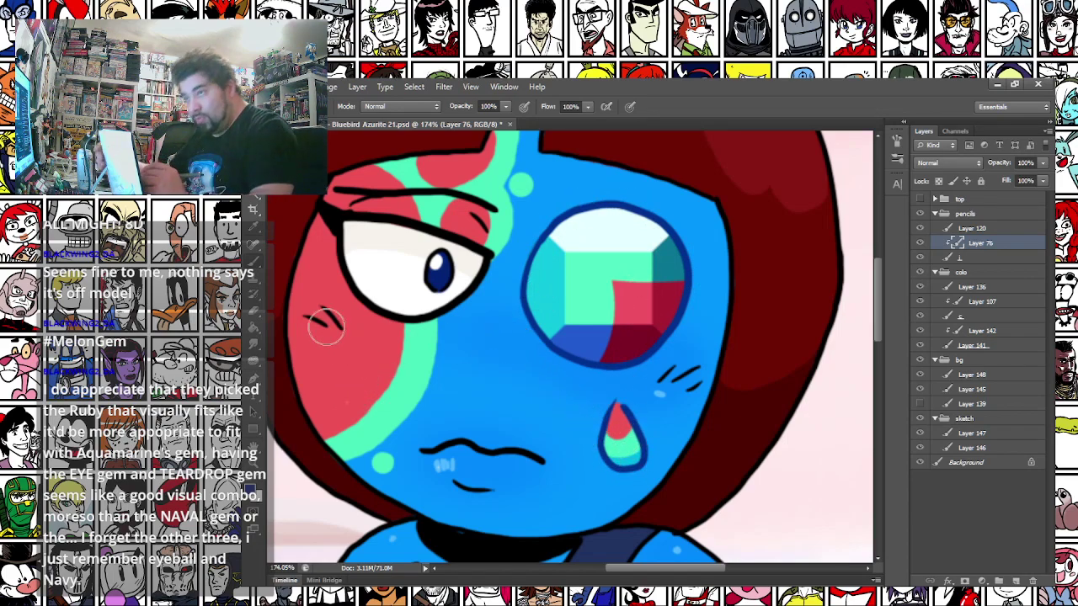
Recolor the dashes below the gem eye and the crease under the mouth with a darker skin blue
{"action": "mouse_move", "coordinate": [672, 379]}
{"action": "left_mouse_down"}
{"action": "mouse_move", "coordinate": [683, 388]}
{"action": "mouse_move", "coordinate": [683, 370]}
{"action": "left_mouse_up"}
{"action": "left_click_drag", "start_coordinate": [459, 485], "coordinate": [477, 485]}
{"action": "left_click", "coordinate": [662, 378]}
Recolor the collarbone and chest crease lines and touch up the shoulder strap line with the darker skin blue
{"action": "left_click_drag", "start_coordinate": [391, 426], "coordinate": [464, 211]}
{"action": "mouse_move", "coordinate": [504, 317]}
{"action": "left_mouse_down"}
{"action": "mouse_move", "coordinate": [537, 307]}
{"action": "mouse_move", "coordinate": [573, 355]}
{"action": "mouse_move", "coordinate": [640, 313]}
{"action": "left_mouse_up"}
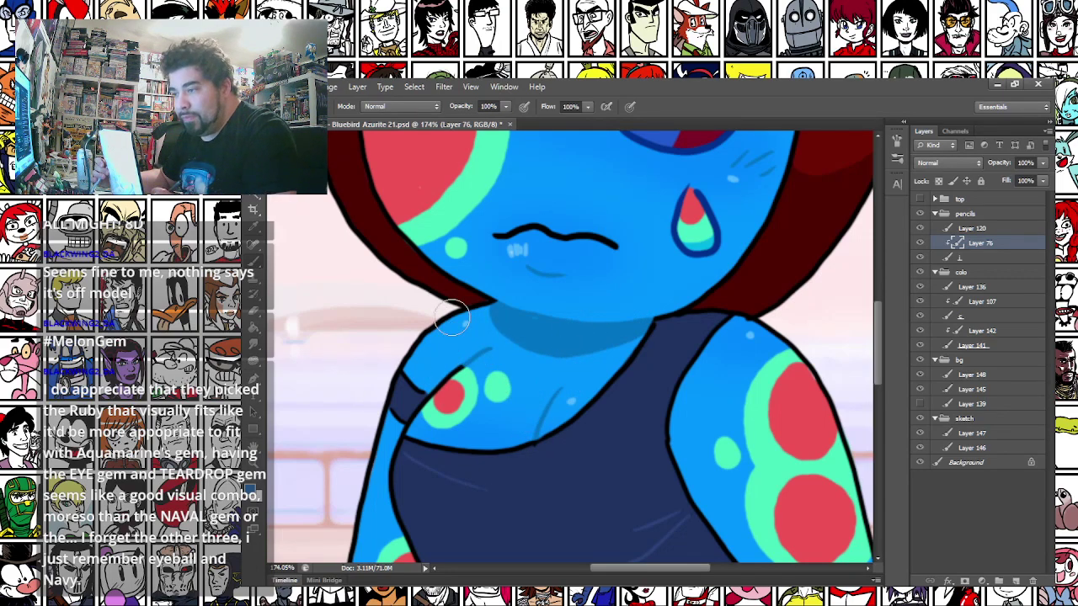
{"action": "mouse_move", "coordinate": [452, 317]}
{"action": "left_mouse_down"}
{"action": "mouse_move", "coordinate": [391, 386]}
{"action": "mouse_move", "coordinate": [430, 380]}
{"action": "mouse_move", "coordinate": [449, 361]}
{"action": "mouse_move", "coordinate": [422, 349]}
{"action": "mouse_move", "coordinate": [382, 410]}
{"action": "mouse_move", "coordinate": [405, 430]}
{"action": "left_mouse_up"}
{"action": "right_click", "coordinate": [441, 360]}
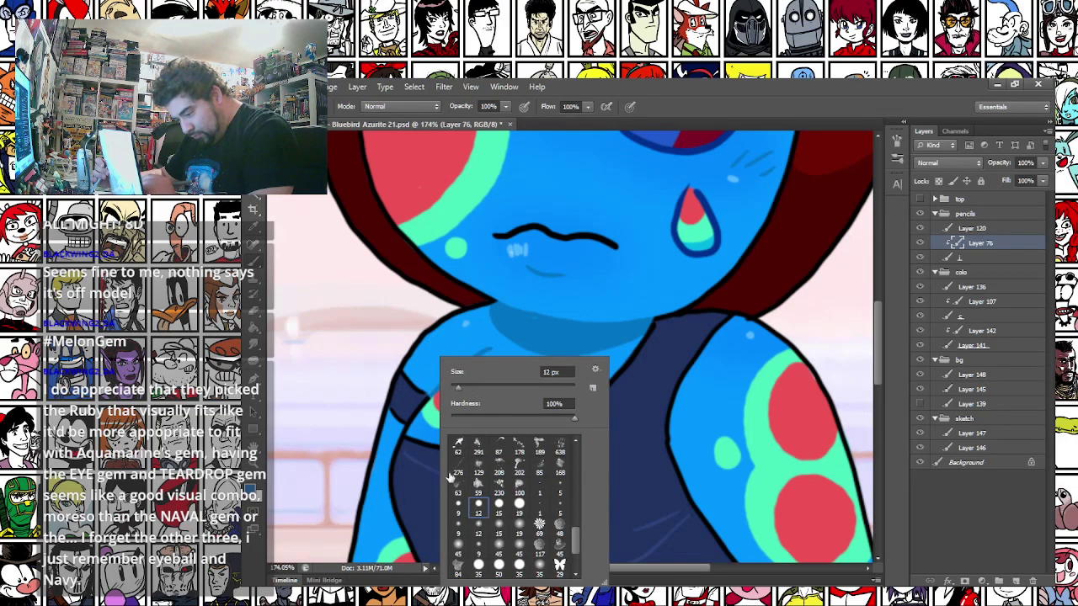
{"action": "left_click", "coordinate": [400, 428]}
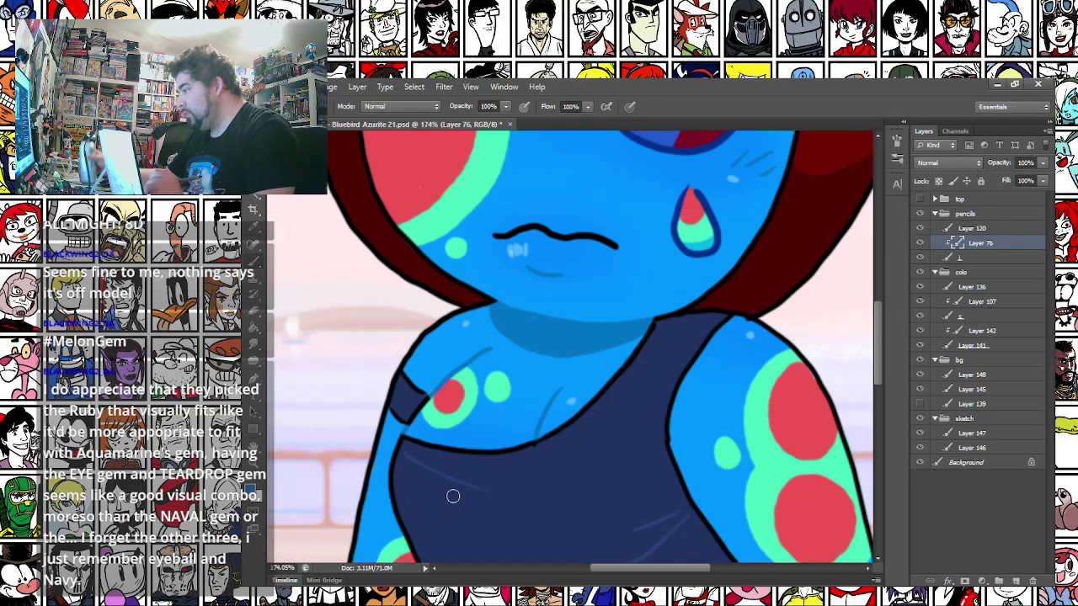
Recolor the wrist dash, the blue hand's inner finger lines and the thigh creases with the darker skin blue
{"action": "scroll", "coordinate": [430, 466], "scroll_direction": "down", "scroll_amount": 10}
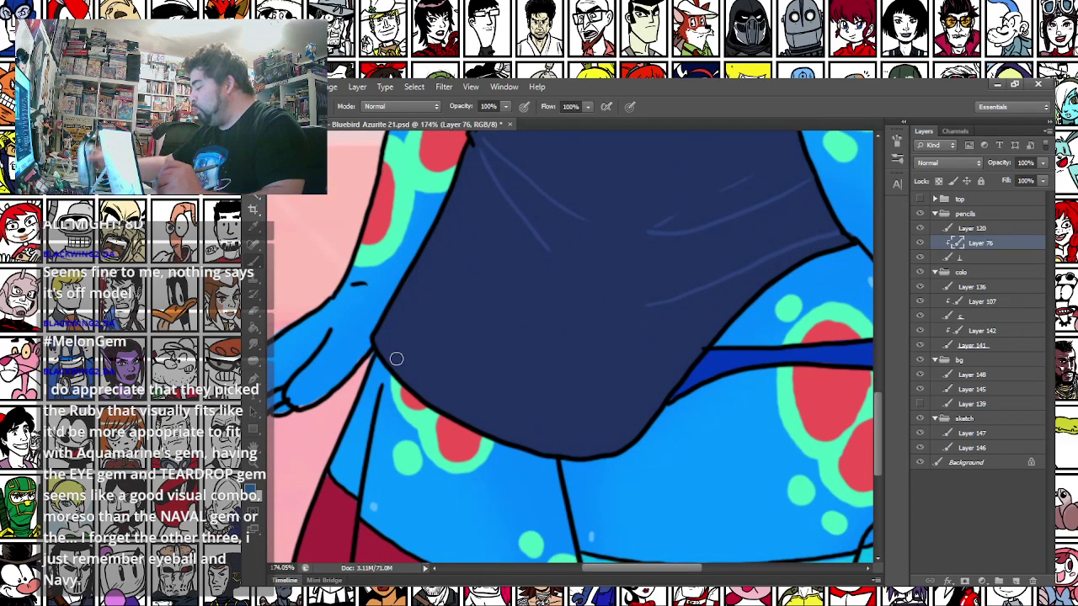
{"action": "left_click_drag", "start_coordinate": [396, 359], "coordinate": [425, 321]}
{"action": "right_click", "coordinate": [424, 321]}
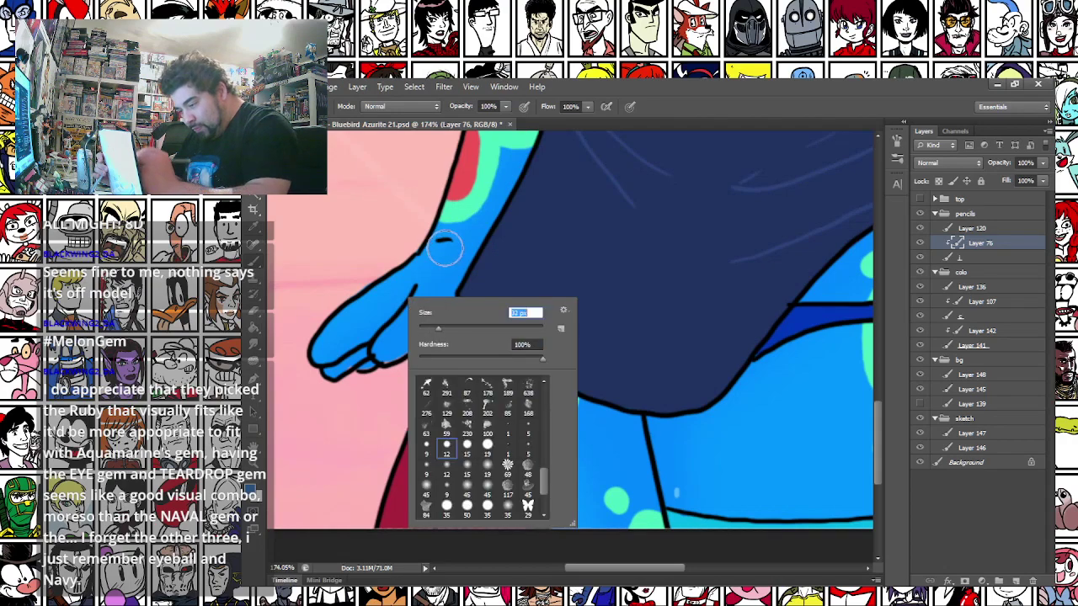
{"action": "key", "text": "Escape"}
{"action": "mouse_move", "coordinate": [349, 350]}
{"action": "left_mouse_down"}
{"action": "mouse_move", "coordinate": [380, 345]}
{"action": "mouse_move", "coordinate": [423, 278]}
{"action": "left_mouse_up"}
{"action": "left_click_drag", "start_coordinate": [444, 439], "coordinate": [464, 347]}
{"action": "mouse_move", "coordinate": [543, 457]}
{"action": "left_mouse_down"}
{"action": "mouse_move", "coordinate": [381, 336]}
{"action": "mouse_move", "coordinate": [352, 291]}
{"action": "left_mouse_up"}
{"action": "mouse_move", "coordinate": [478, 329]}
{"action": "left_mouse_down"}
{"action": "mouse_move", "coordinate": [447, 257]}
{"action": "mouse_move", "coordinate": [431, 288]}
{"action": "mouse_move", "coordinate": [365, 298]}
{"action": "left_mouse_up"}
{"action": "left_click_drag", "start_coordinate": [618, 349], "coordinate": [642, 304]}
{"action": "left_click_drag", "start_coordinate": [583, 237], "coordinate": [406, 446]}
{"action": "left_click_drag", "start_coordinate": [371, 177], "coordinate": [378, 338]}
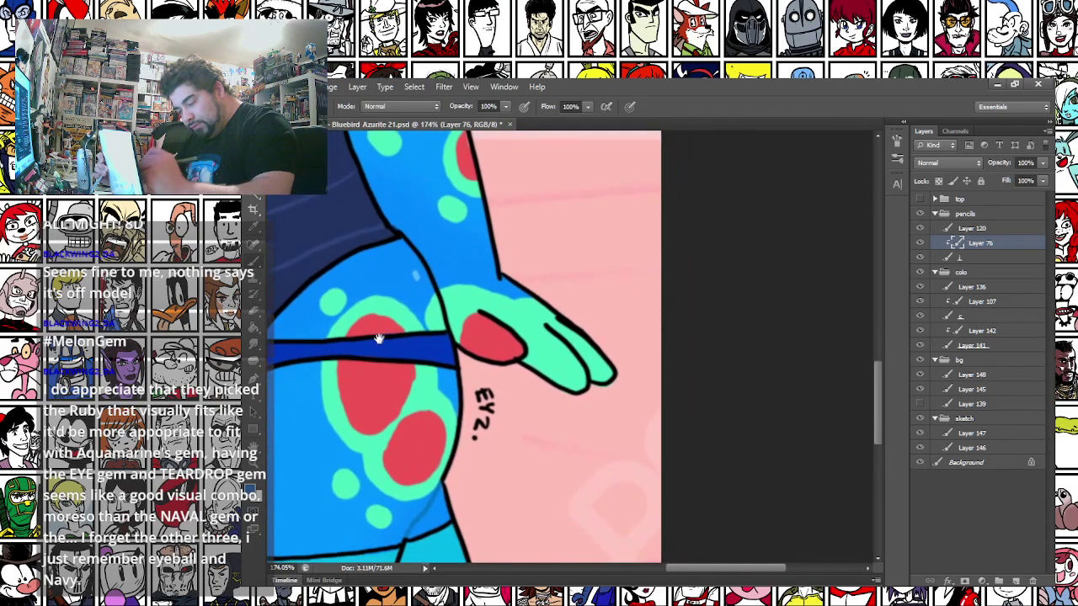
Sample the mint green of the spotted hand, choose a darker shade and recolor that hand's inner finger lines
{"action": "left_click", "coordinate": [251, 490]}
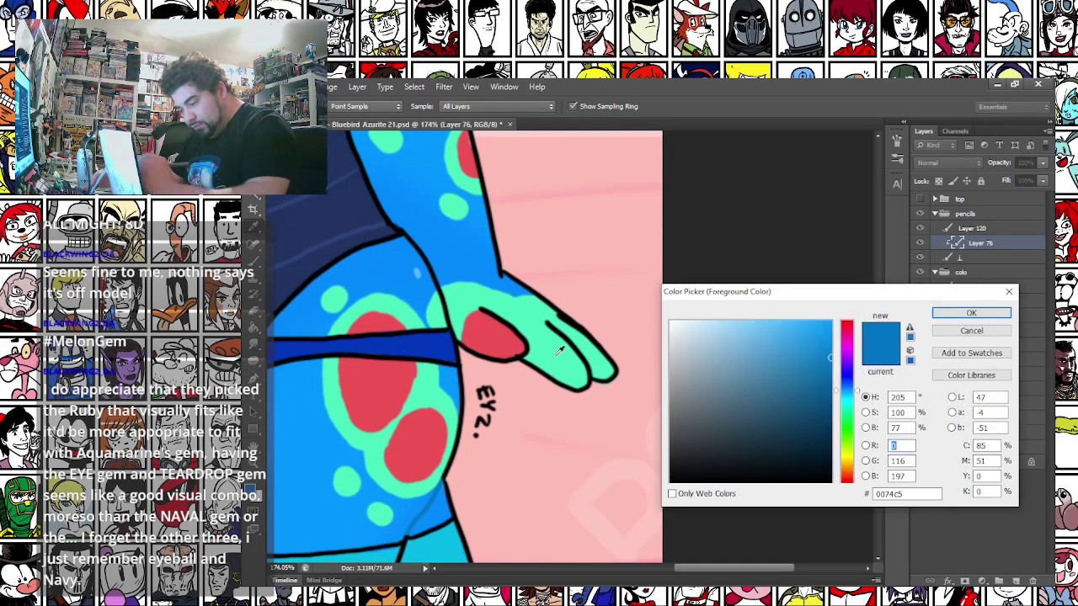
{"action": "left_click", "coordinate": [559, 354]}
{"action": "left_click", "coordinate": [823, 416]}
{"action": "key", "text": "Return"}
{"action": "key", "text": "Return"}
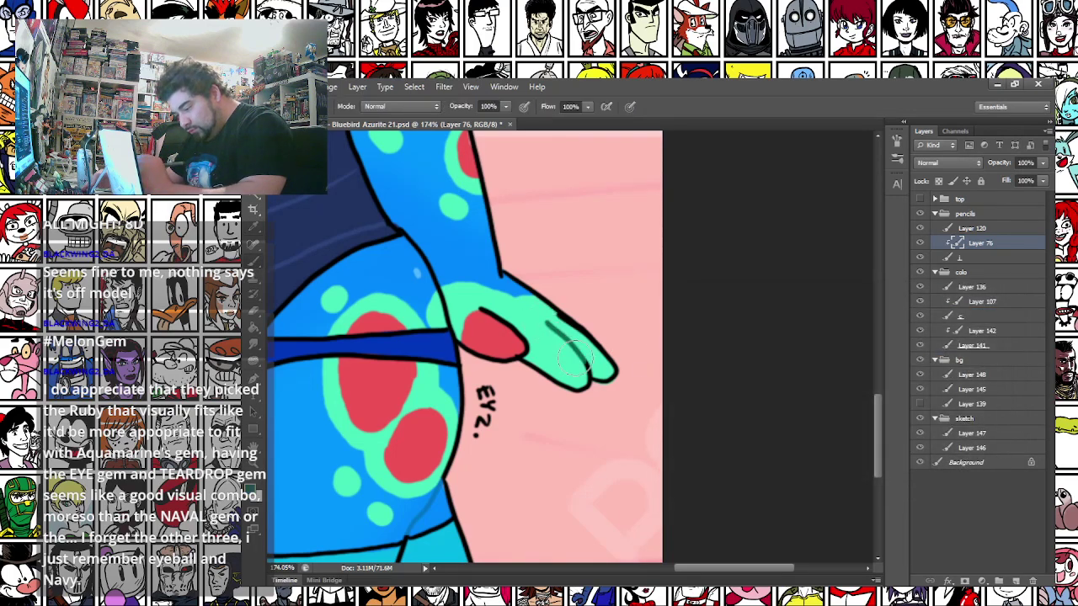
{"action": "left_click_drag", "start_coordinate": [410, 370], "coordinate": [779, 418]}
Sample the red skin, choose a darker red and recolor the cheek dashes, eyelid crease and brow dash of the open eye
{"action": "left_click_drag", "start_coordinate": [351, 399], "coordinate": [646, 233]}
{"action": "left_click_drag", "start_coordinate": [481, 250], "coordinate": [384, 505]}
{"action": "mouse_move", "coordinate": [482, 247]}
{"action": "left_mouse_down"}
{"action": "mouse_move", "coordinate": [440, 356]}
{"action": "mouse_move", "coordinate": [406, 497]}
{"action": "left_mouse_up"}
{"action": "mouse_move", "coordinate": [493, 253]}
{"action": "left_mouse_down"}
{"action": "mouse_move", "coordinate": [411, 454]}
{"action": "mouse_move", "coordinate": [418, 507]}
{"action": "left_mouse_up"}
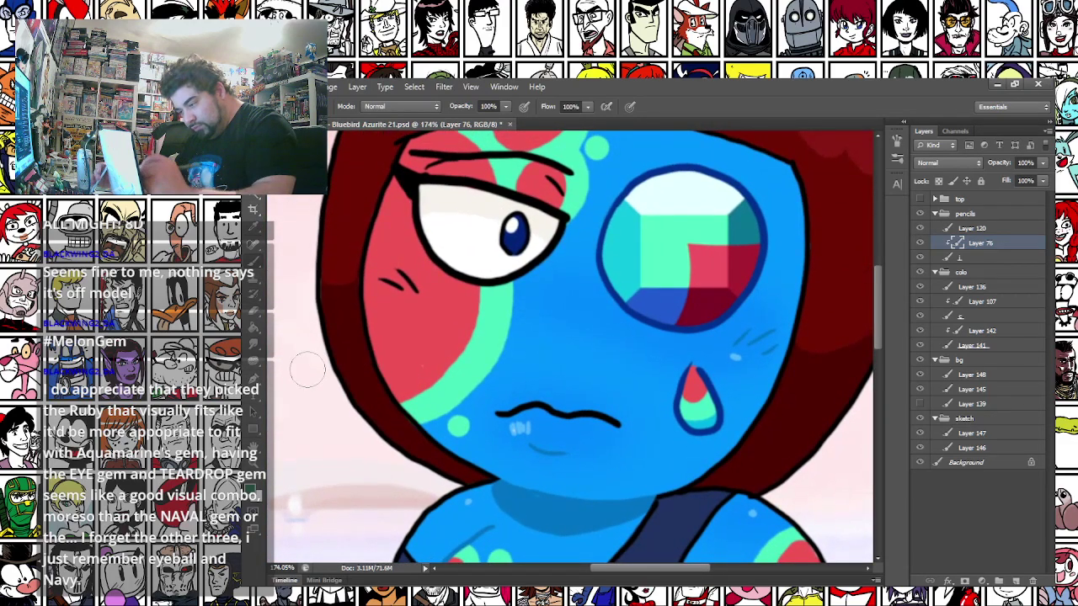
{"action": "left_click", "coordinate": [251, 489]}
{"action": "left_click", "coordinate": [436, 347]}
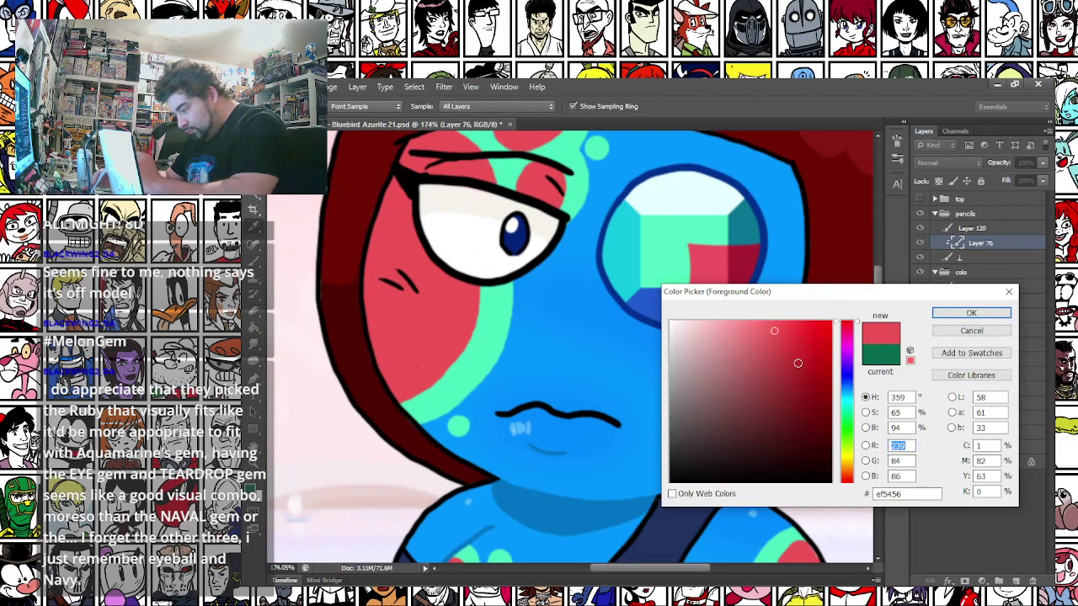
{"action": "key", "text": "Return"}
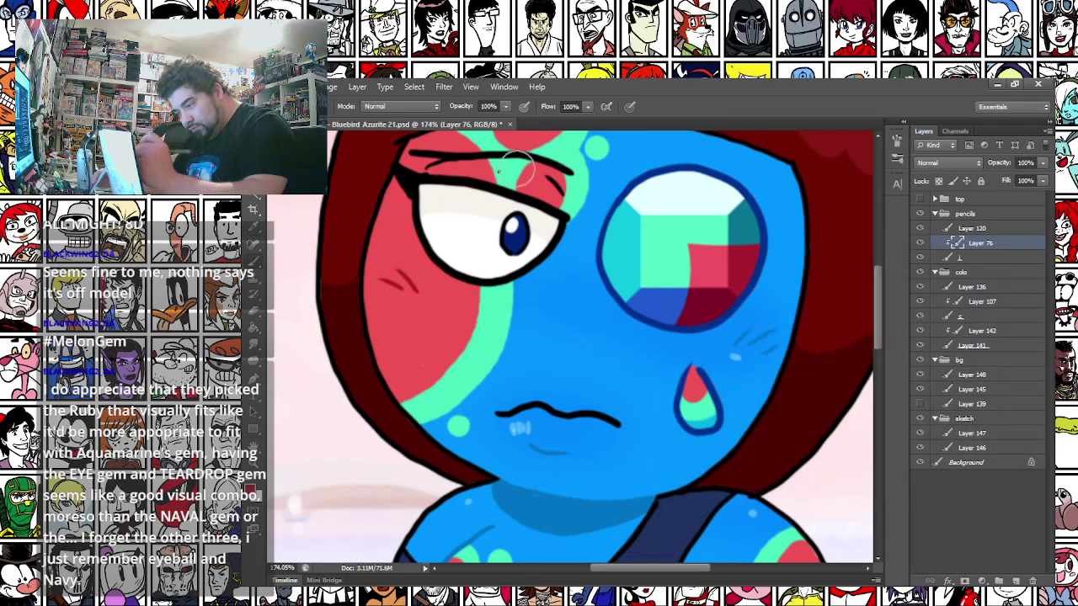
{"action": "right_click", "coordinate": [501, 171]}
{"action": "left_click", "coordinate": [578, 320]}
{"action": "left_click_drag", "start_coordinate": [424, 168], "coordinate": [464, 168]}
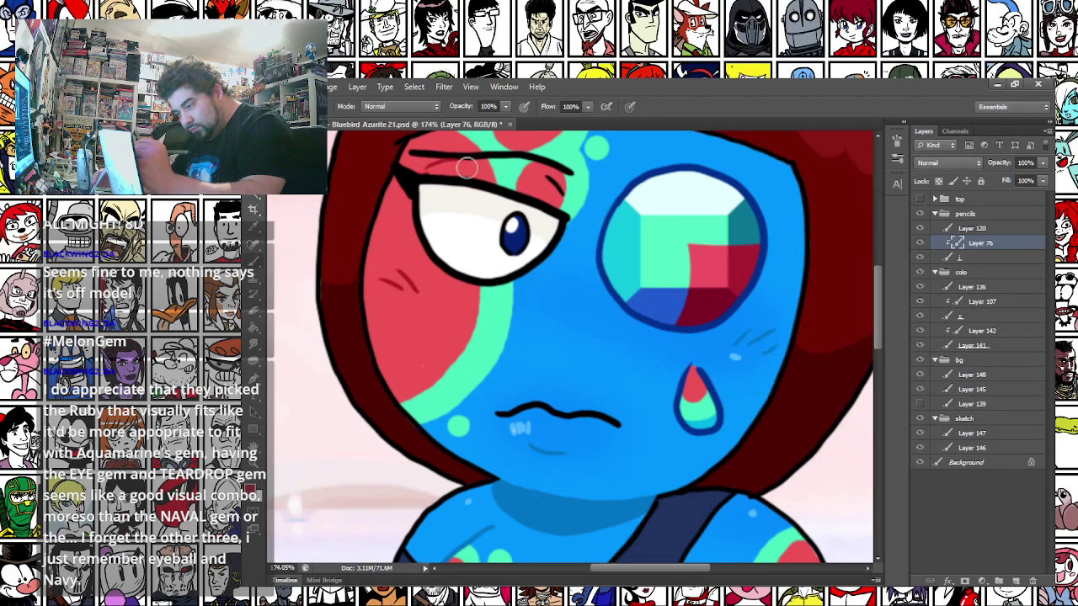
{"action": "left_click_drag", "start_coordinate": [544, 179], "coordinate": [559, 192]}
Save the finished Bluebird Azurite 21 illustration as its layered PSD
{"action": "mouse_move", "coordinate": [431, 440]}
{"action": "left_mouse_down"}
{"action": "mouse_move", "coordinate": [428, 348]}
{"action": "mouse_move", "coordinate": [450, 266]}
{"action": "left_mouse_up"}
{"action": "left_click_drag", "start_coordinate": [392, 497], "coordinate": [408, 178]}
{"action": "left_click_drag", "start_coordinate": [674, 351], "coordinate": [387, 268]}
{"action": "left_click_drag", "start_coordinate": [423, 436], "coordinate": [620, 551]}
{"action": "left_click_drag", "start_coordinate": [337, 160], "coordinate": [416, 522]}
{"action": "left_click_drag", "start_coordinate": [396, 169], "coordinate": [399, 355]}
{"action": "left_click_drag", "start_coordinate": [445, 148], "coordinate": [397, 486]}
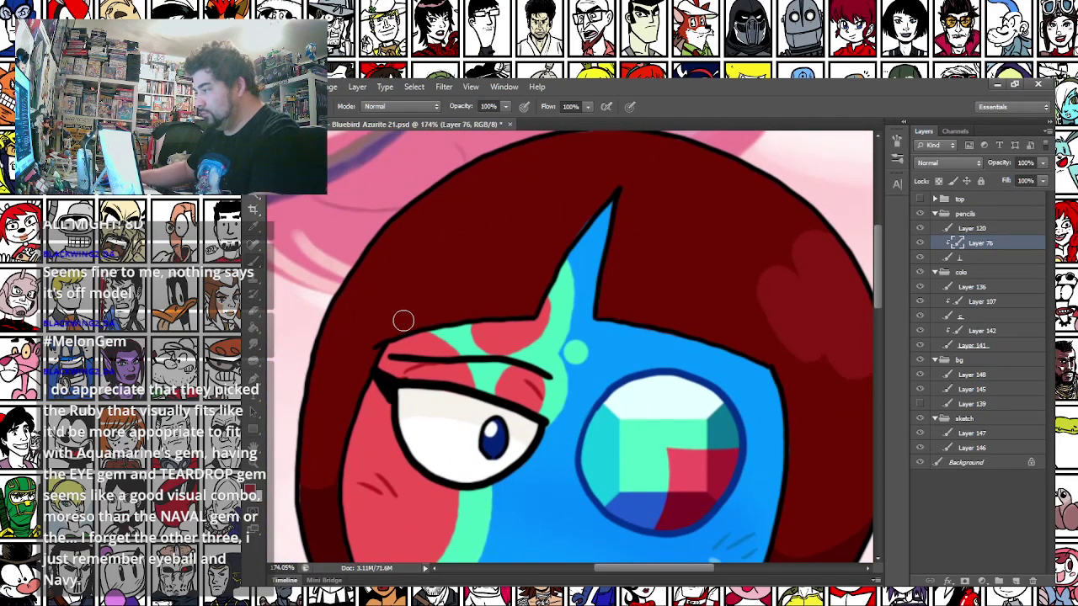
{"action": "key", "text": "ctrl+0"}
{"action": "scroll", "coordinate": [494, 287], "scroll_direction": "down", "scroll_amount": 1}
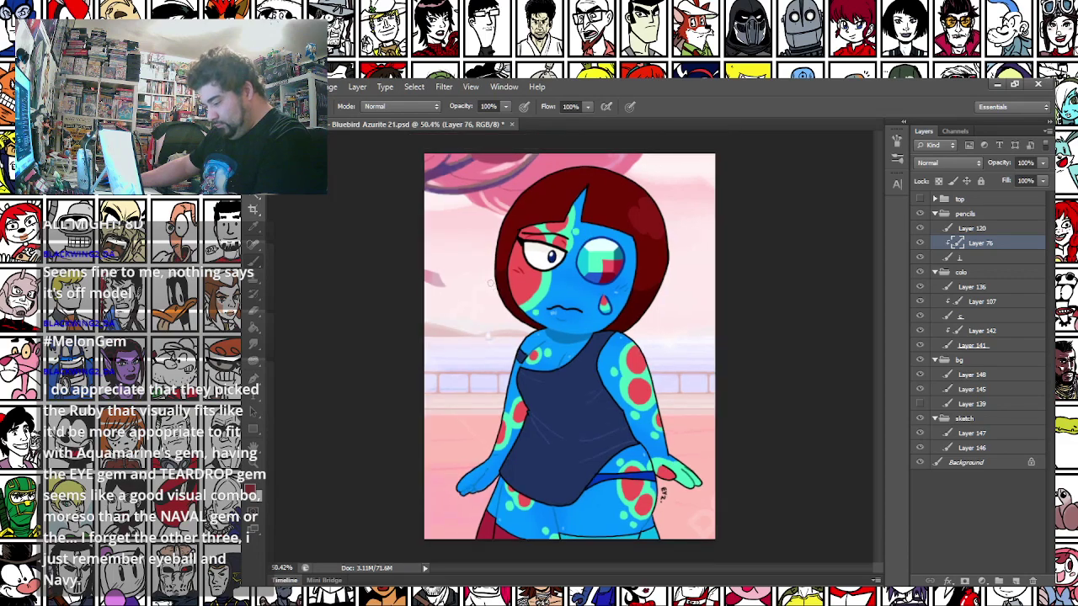
{"action": "key", "text": "ctrl+s"}
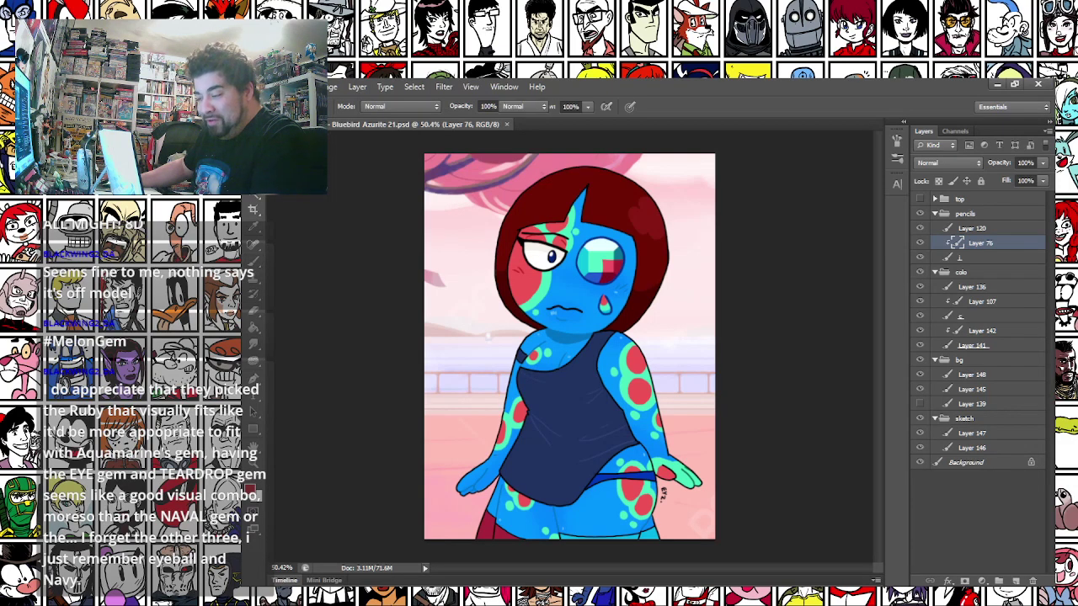
Save a PNG copy of the illustration named Steven Universe - Bluebird Azurite 21 with the offered PNG options
{"action": "key", "text": "m"}
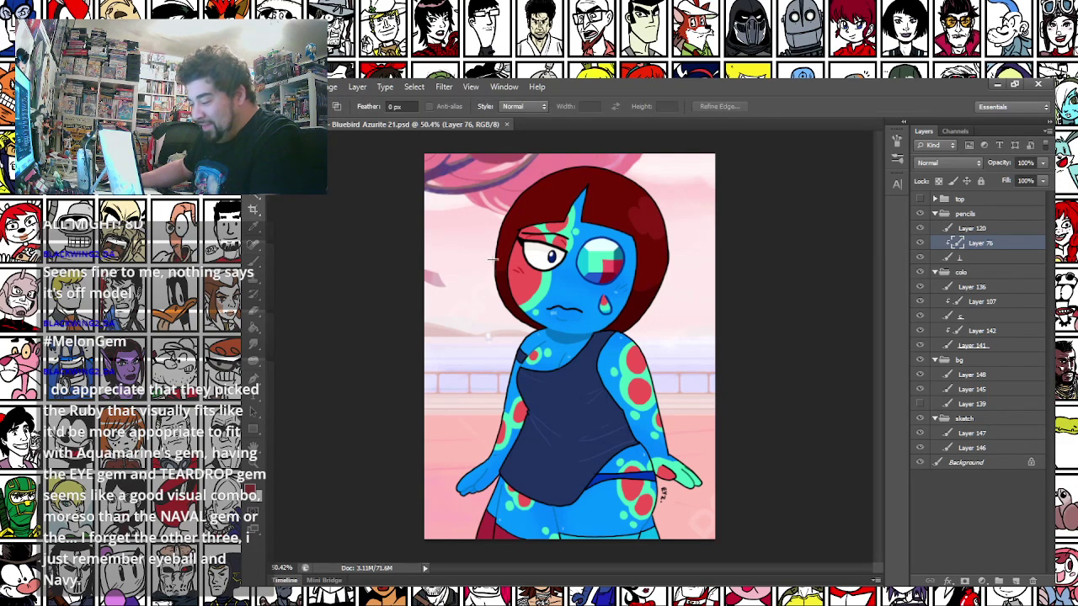
{"action": "key", "text": "ctrl+plus"}
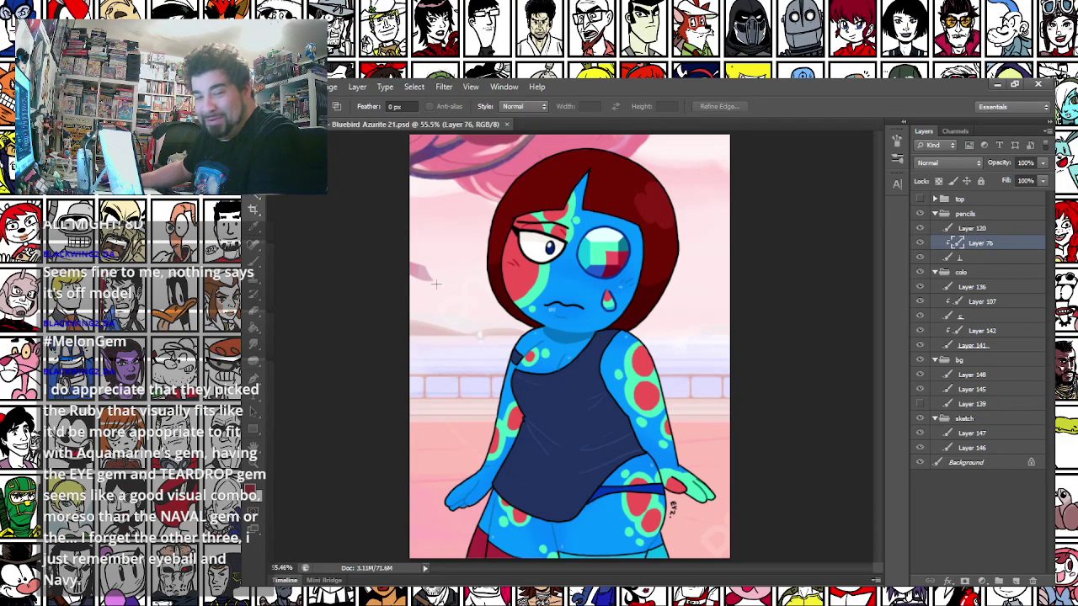
{"action": "left_click", "coordinate": [276, 86]}
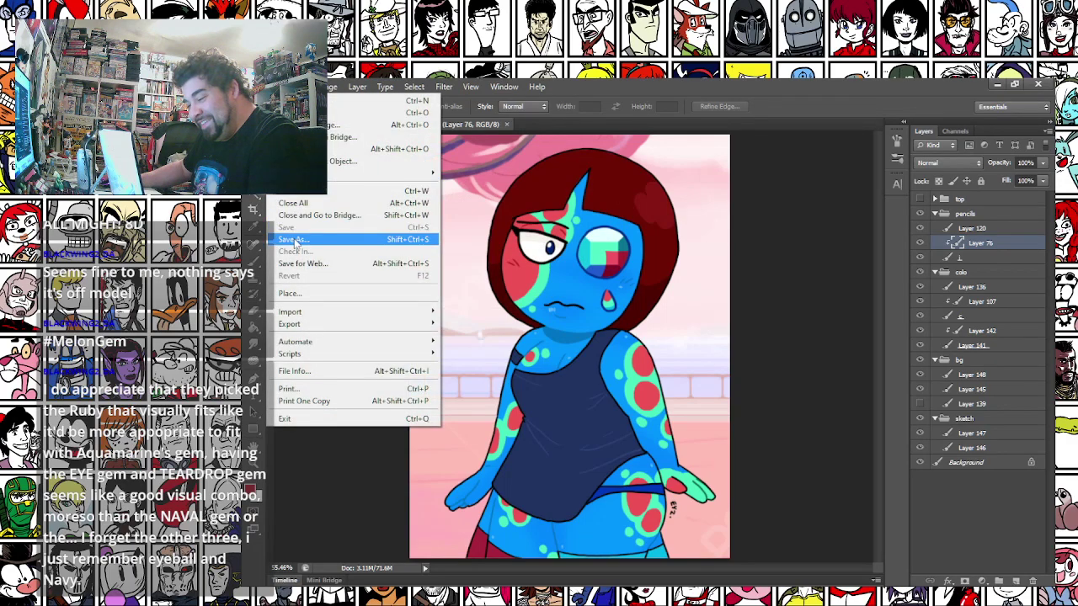
{"action": "left_click", "coordinate": [353, 239]}
{"action": "left_click", "coordinate": [563, 363]}
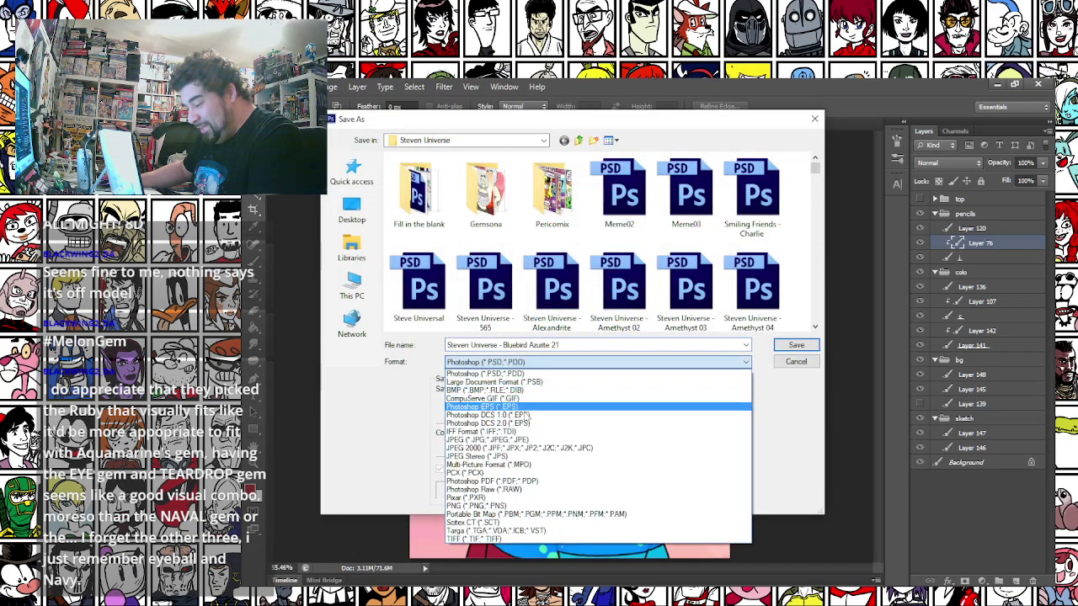
{"action": "left_click", "coordinate": [484, 504]}
{"action": "key", "text": "Return"}
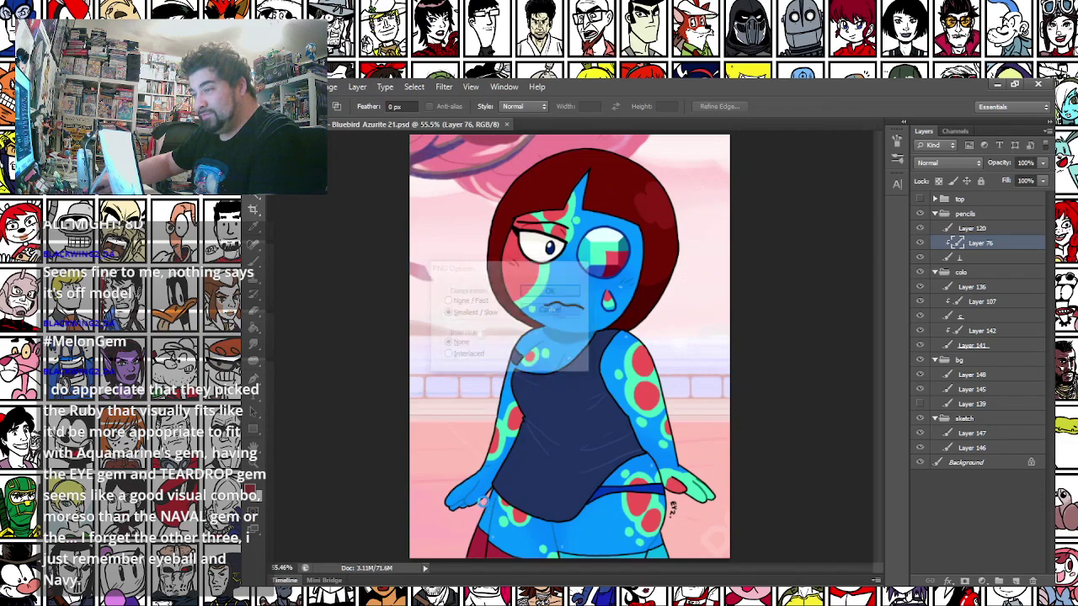
{"action": "key", "text": "Return"}
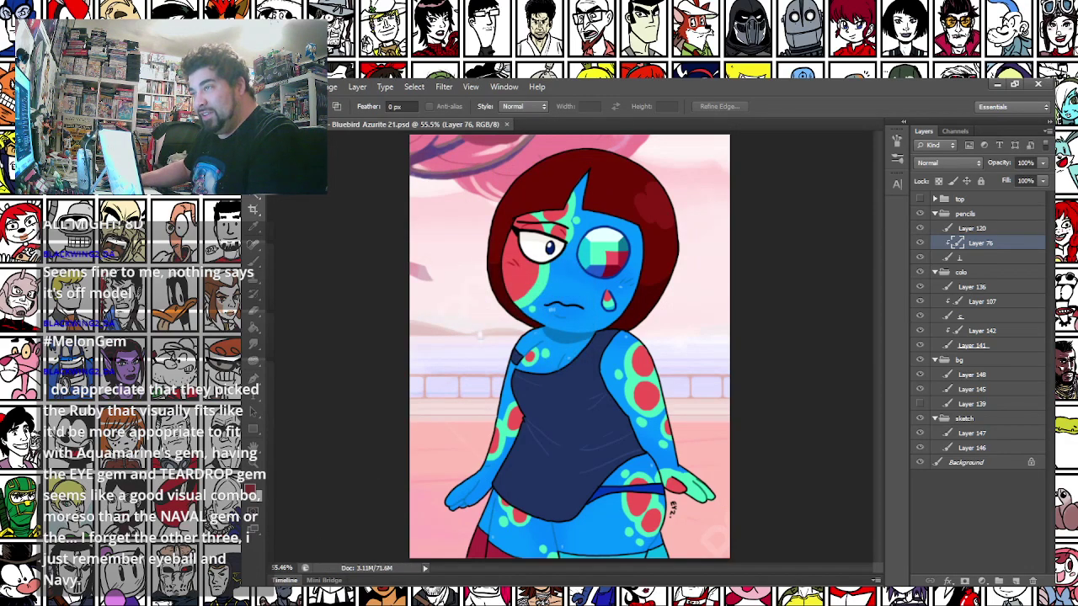
Bring up the floating reference images and close Bluebird Azurite 08.png without saving, as well as Bluebird Azurite 14.png
{"action": "key", "text": "ctrl+shift+e"}
{"action": "key", "text": "ctrl+a"}
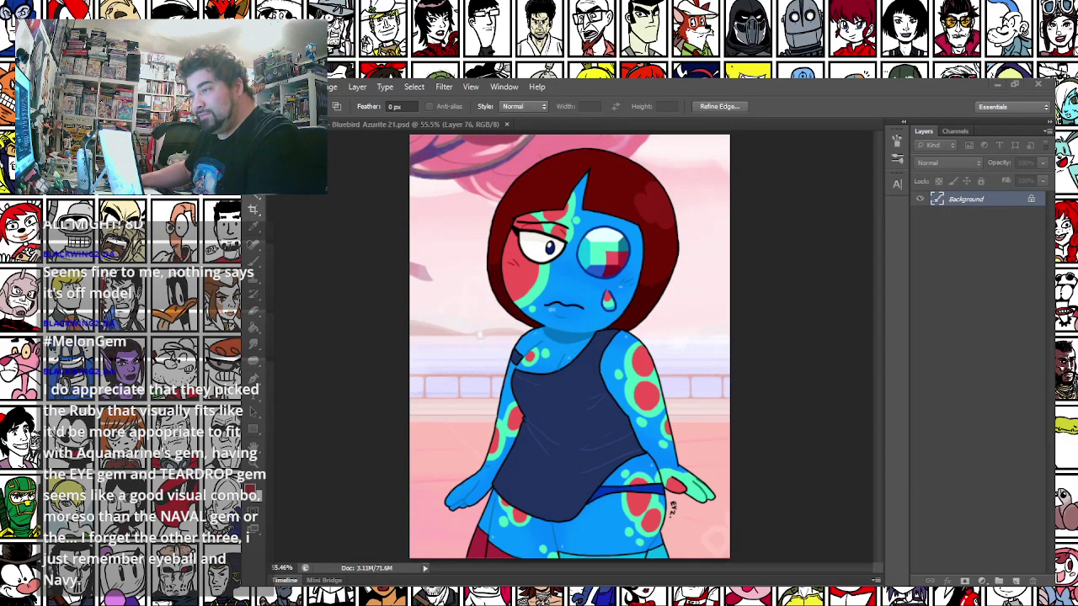
{"action": "left_click_drag", "start_coordinate": [421, 583], "coordinate": [570, 178]}
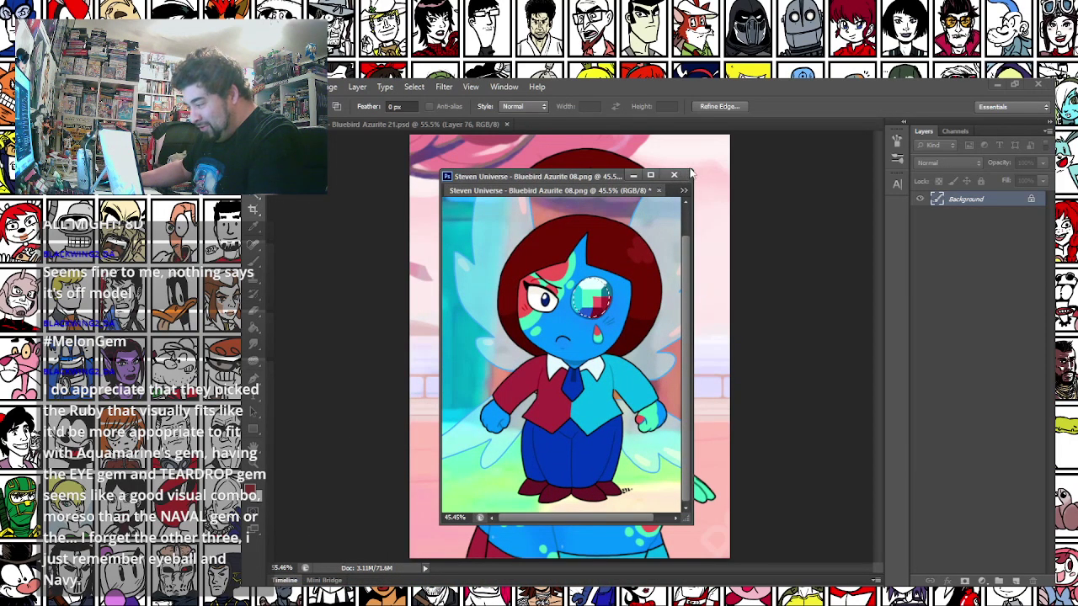
{"action": "left_click_drag", "start_coordinate": [693, 171], "coordinate": [783, 100]}
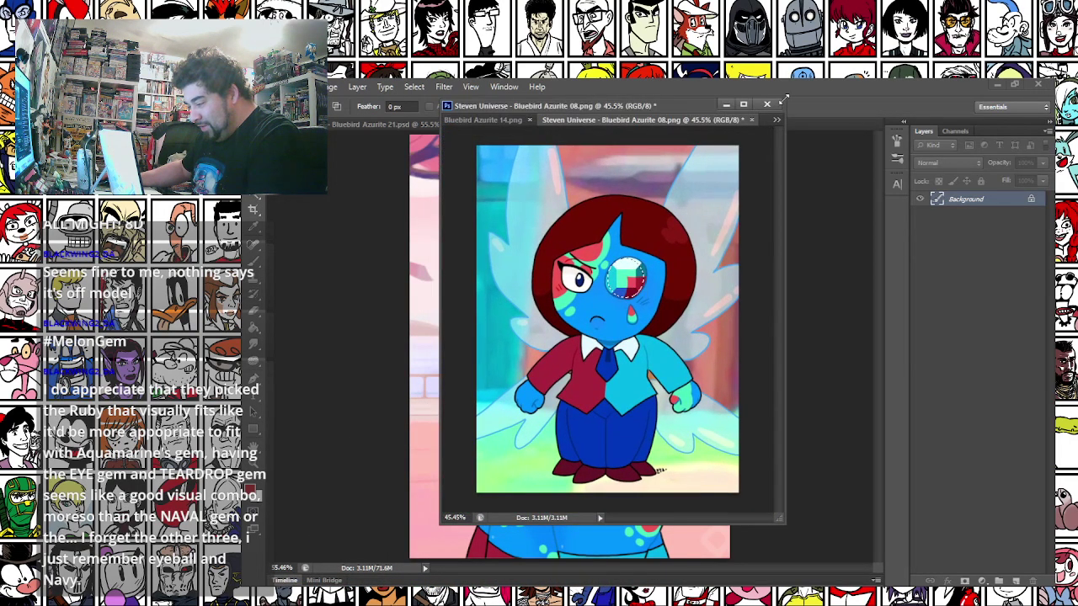
{"action": "left_click", "coordinate": [751, 119]}
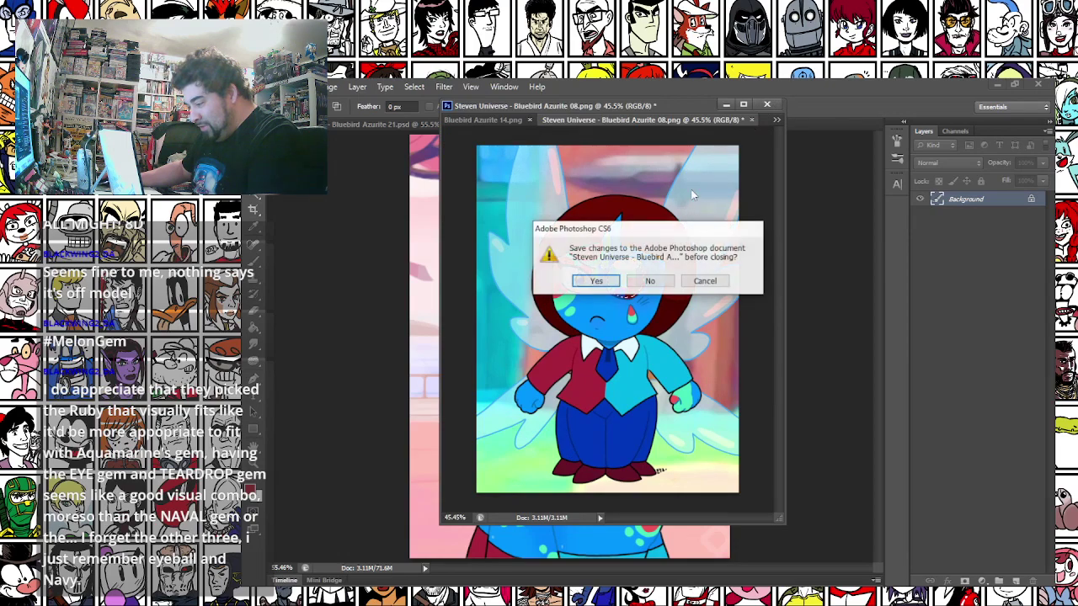
{"action": "left_click", "coordinate": [665, 279]}
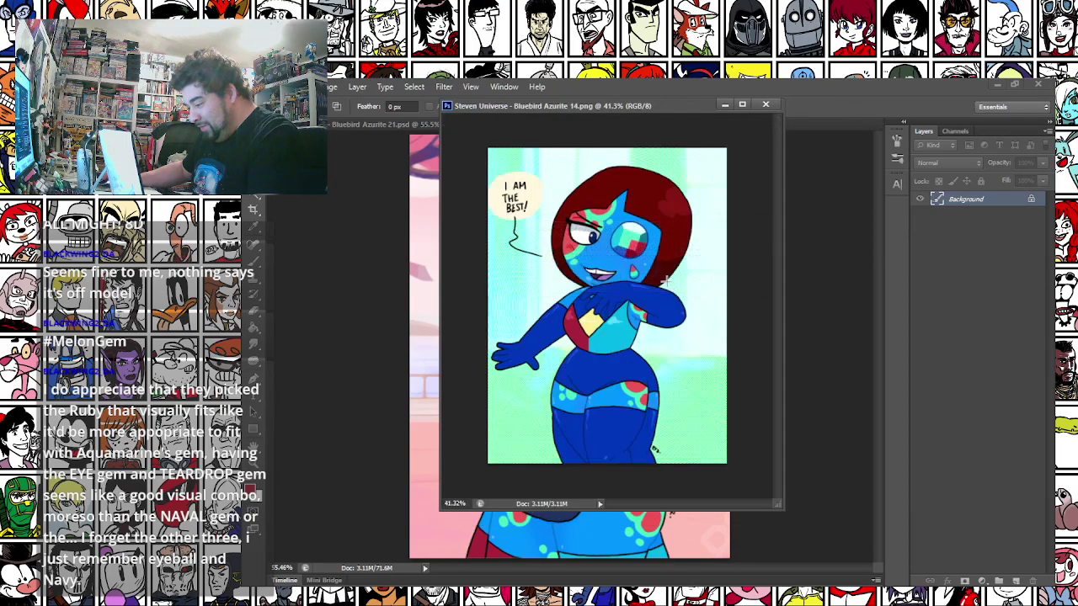
{"action": "left_click", "coordinate": [764, 105]}
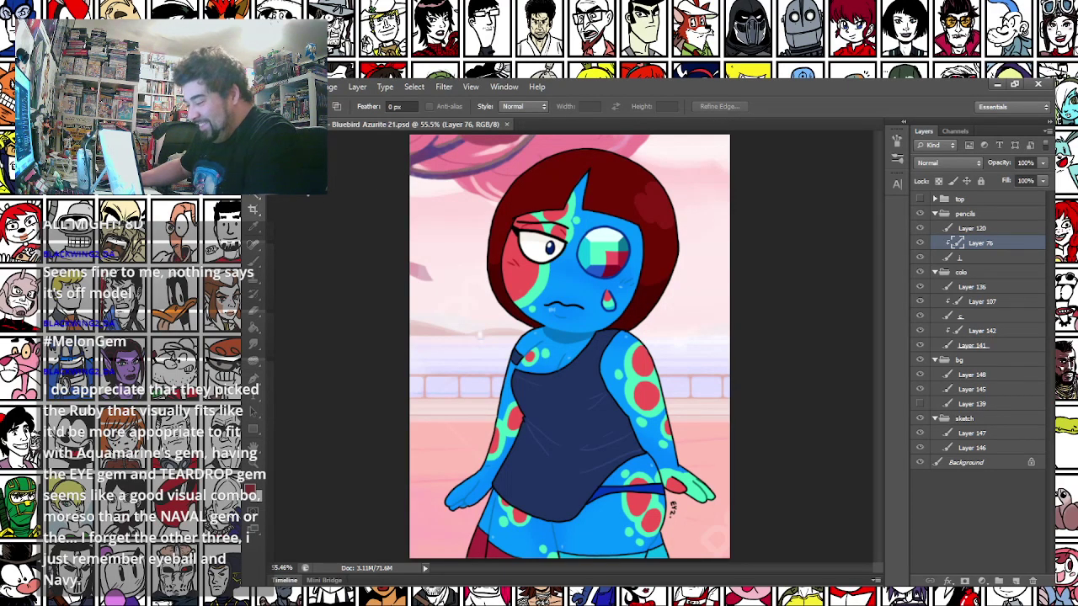
{"action": "key", "text": "ctrl+minus"}
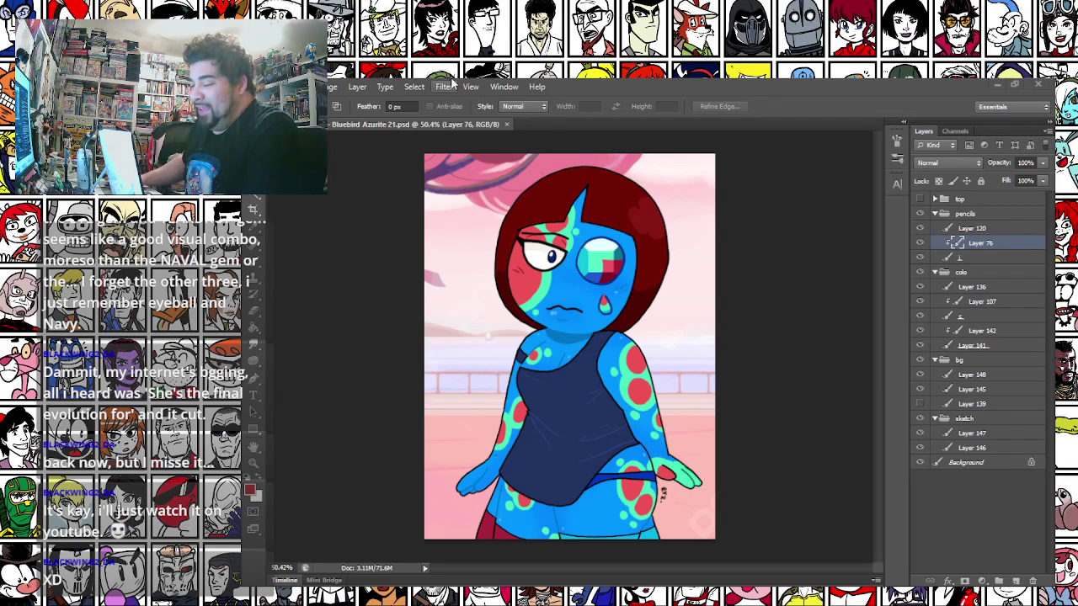
{"action": "left_click", "coordinate": [510, 87]}
{"action": "left_click", "coordinate": [509, 88]}
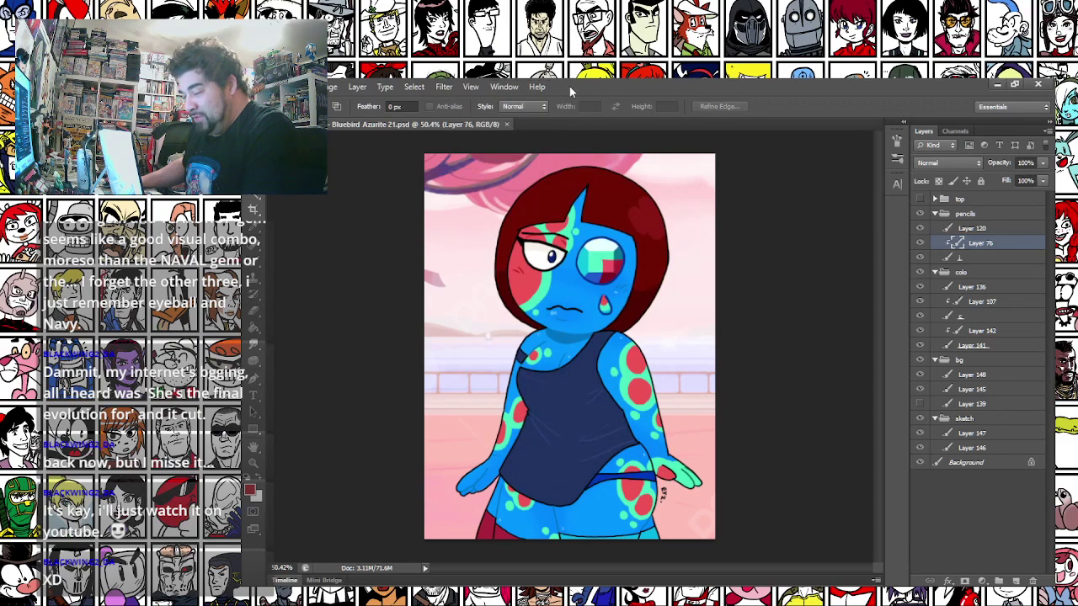